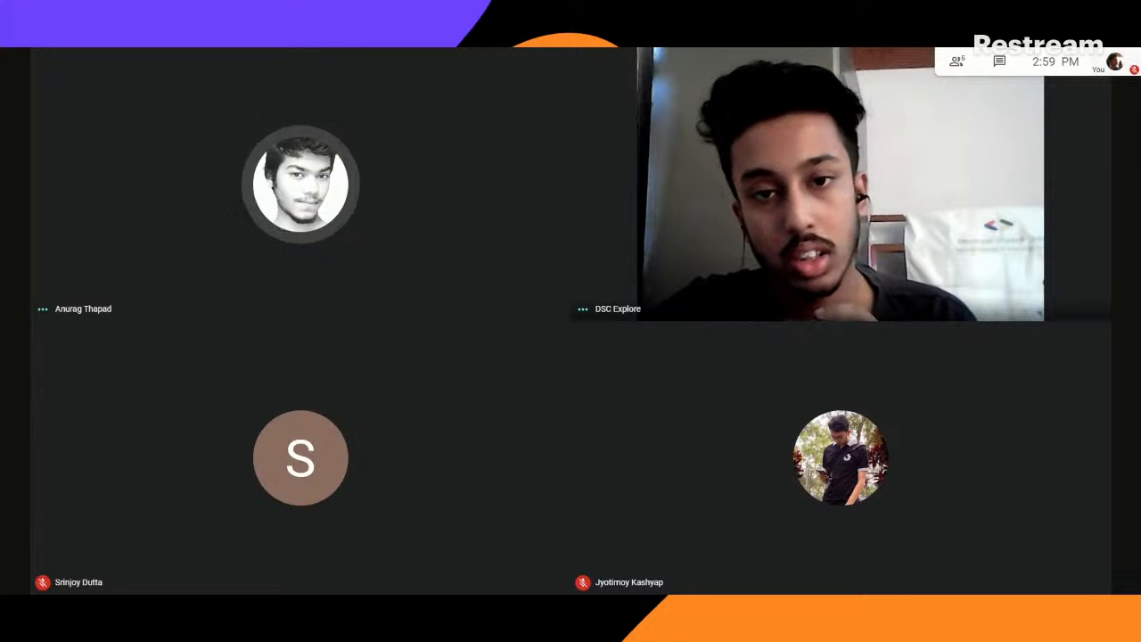
- Unmute the meeting microphone to speak and mute it again when finished
left_click(528, 568)
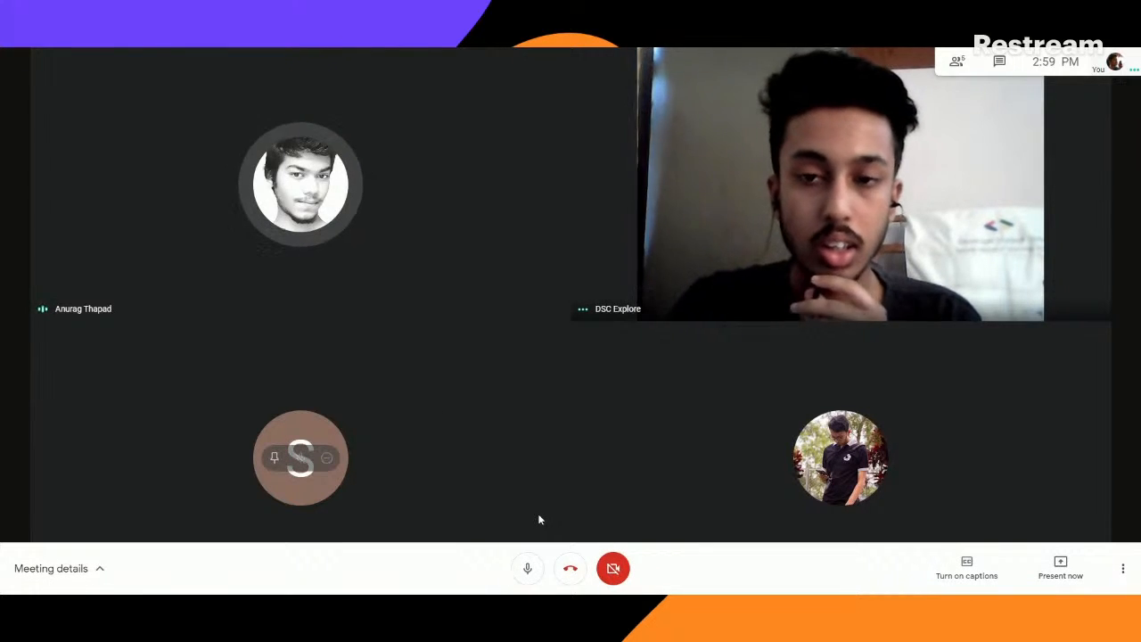
left_click(531, 571)
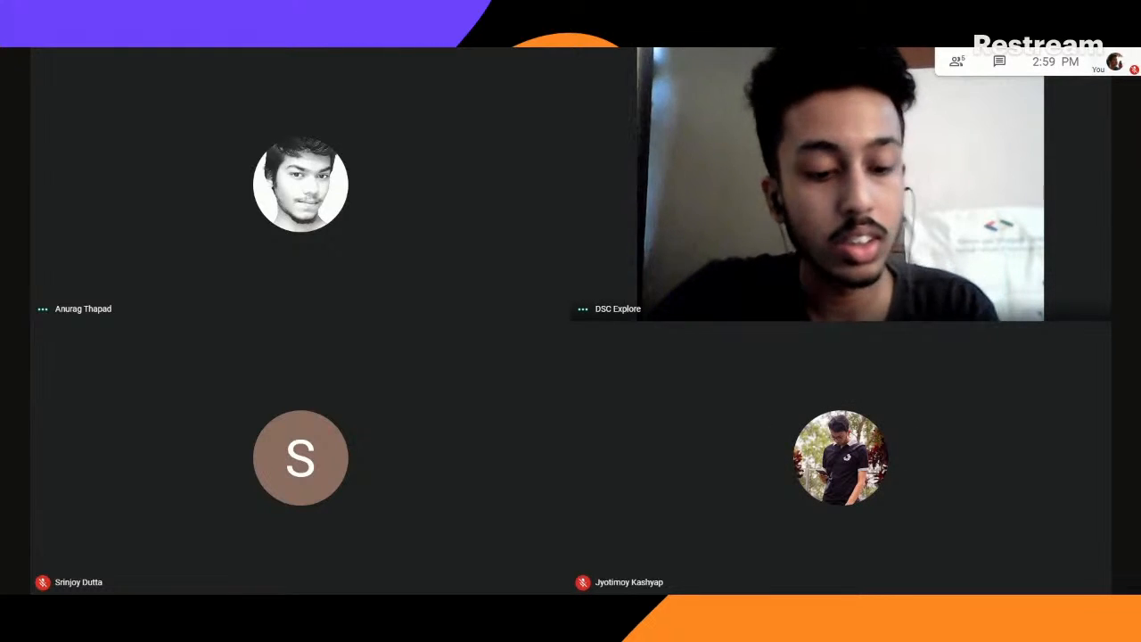
left_click(527, 568)
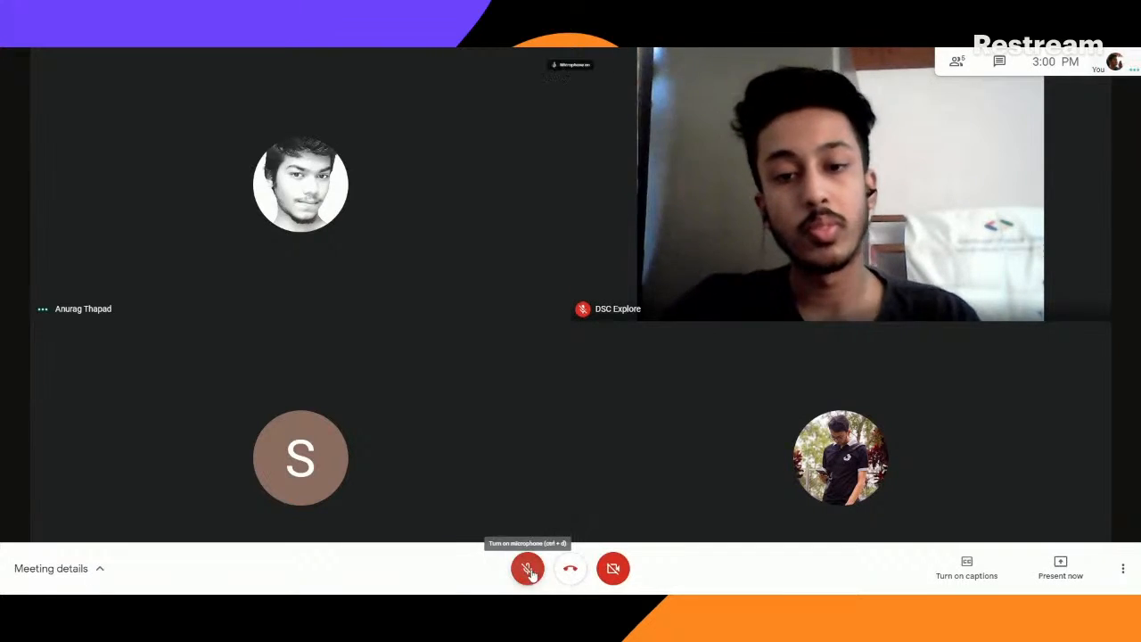
left_click(526, 568)
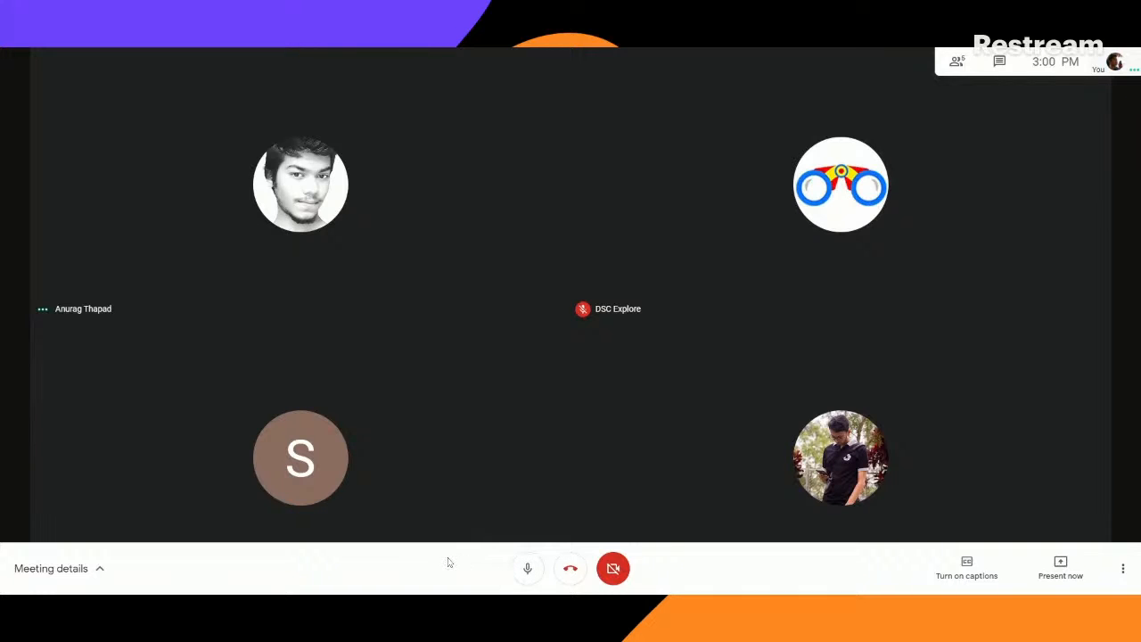
left_click(526, 567)
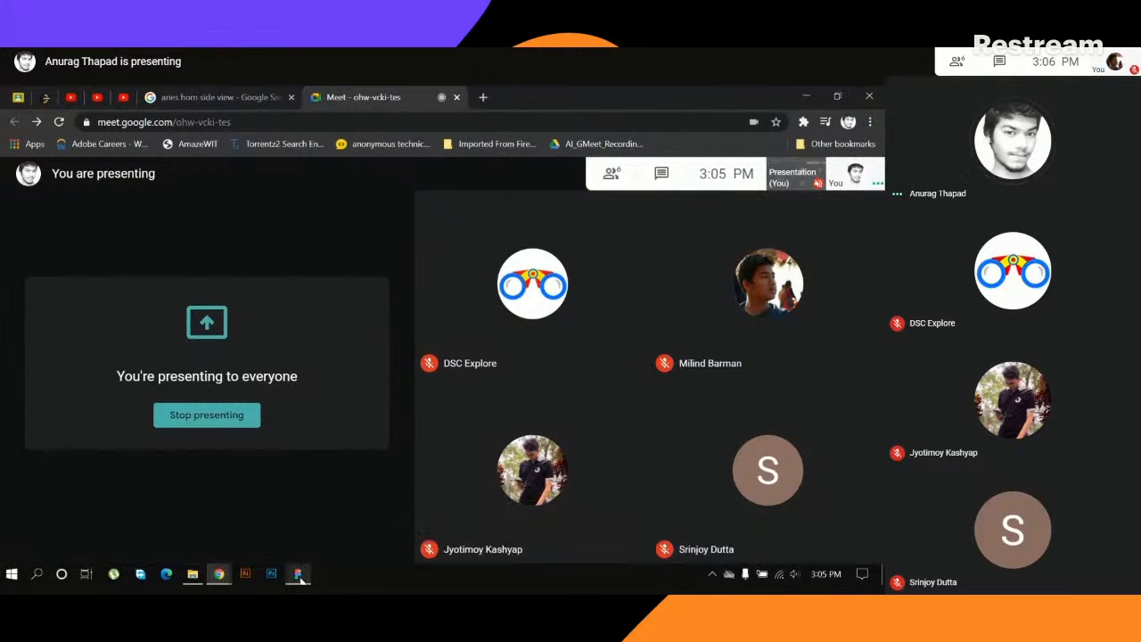
- Open undraw.co in a new browser tab and go to its illustrations gallery
mouse_move(301, 575)
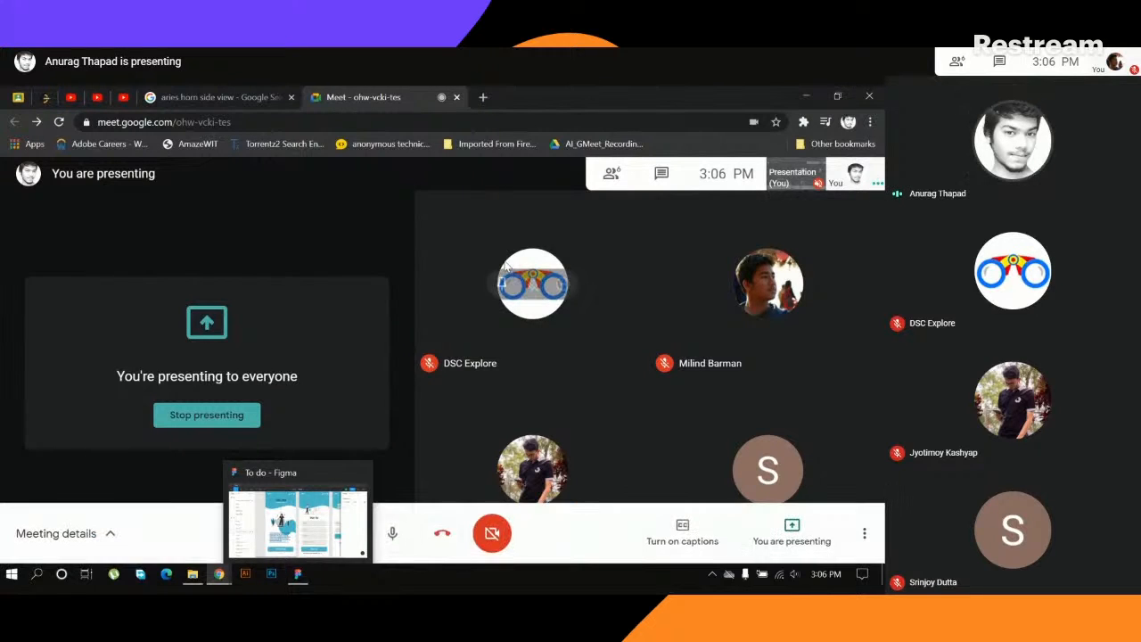
left_click(482, 97)
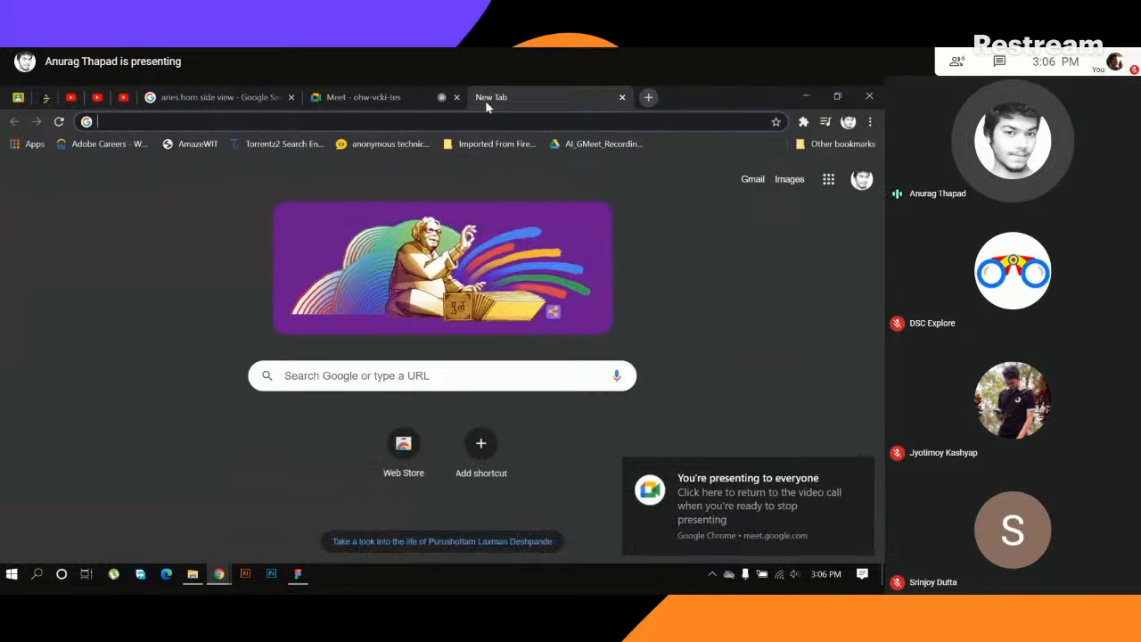
type("undraw")
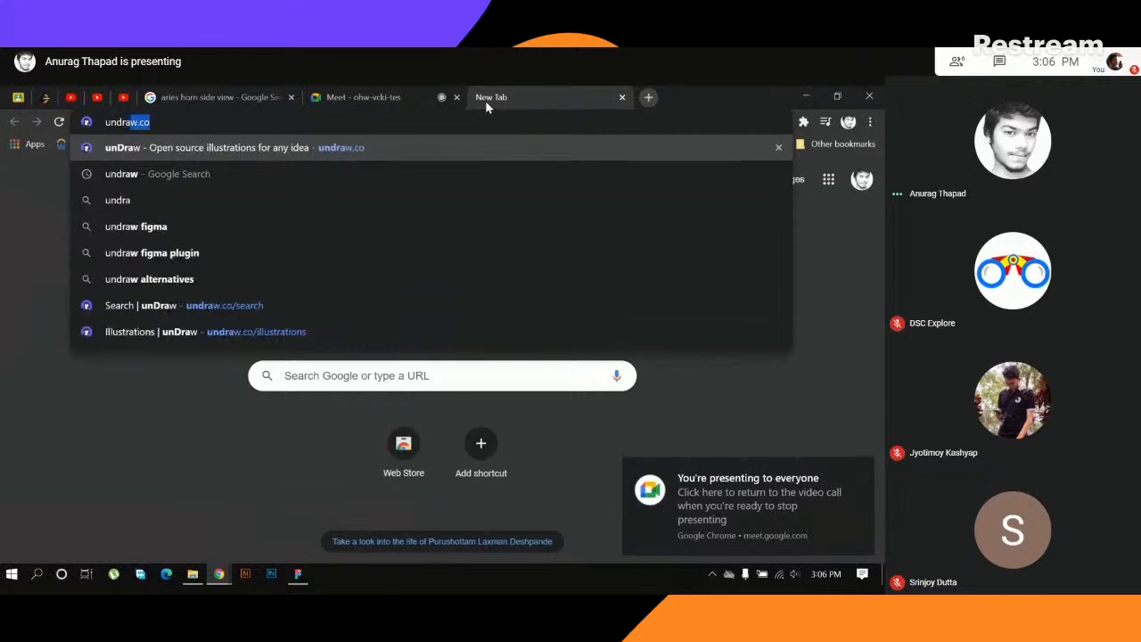
type(".co")
key("Return")
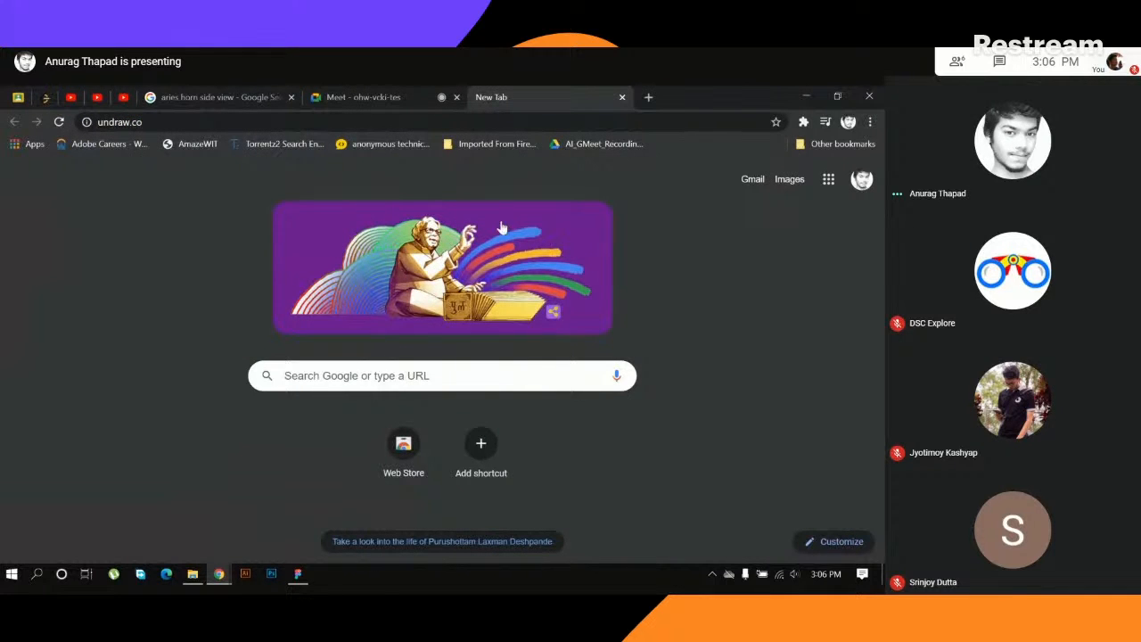
left_click(286, 122)
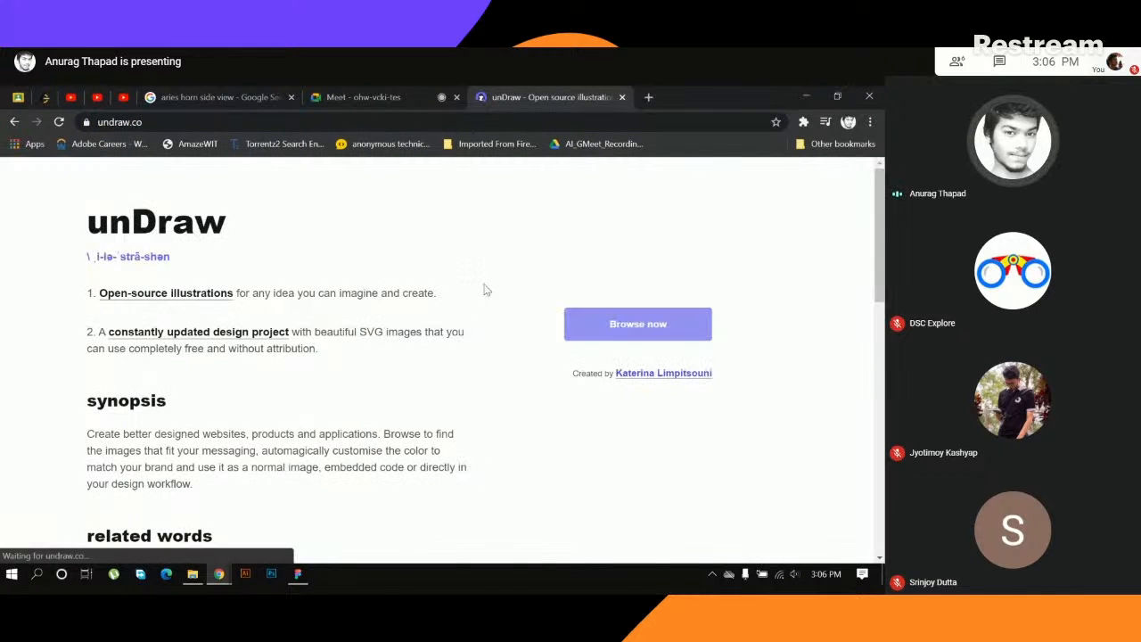
left_click(610, 334)
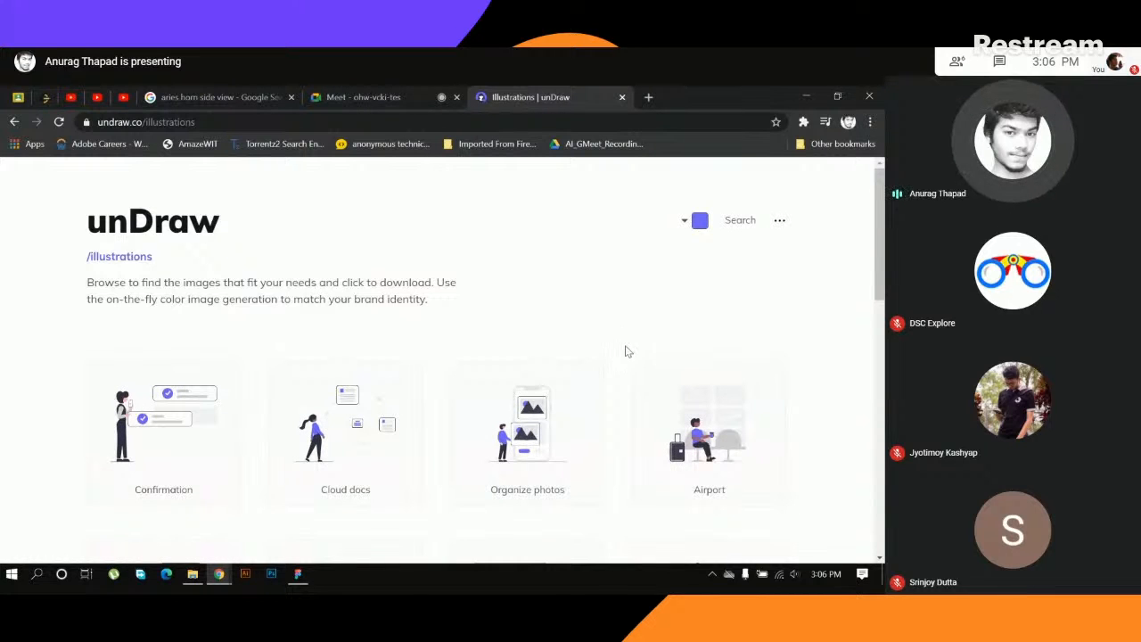
- Recolour the unDraw illustrations to dark blue #0F0A71 and look through the recoloured gallery
scroll(597, 321, "down", 2)
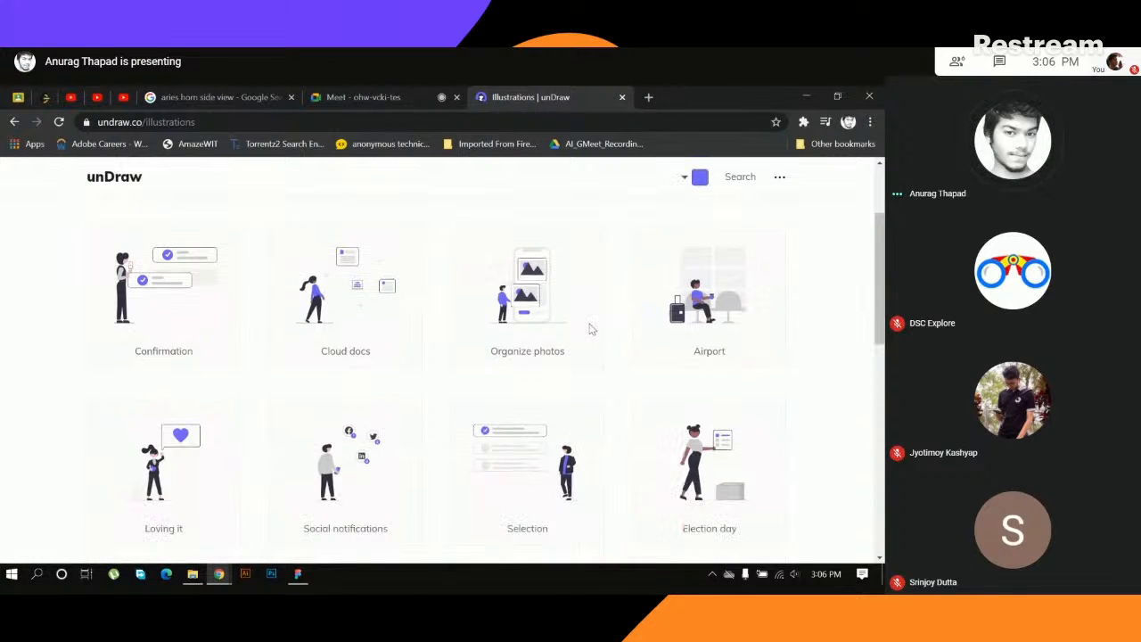
scroll(618, 341, "down", 2)
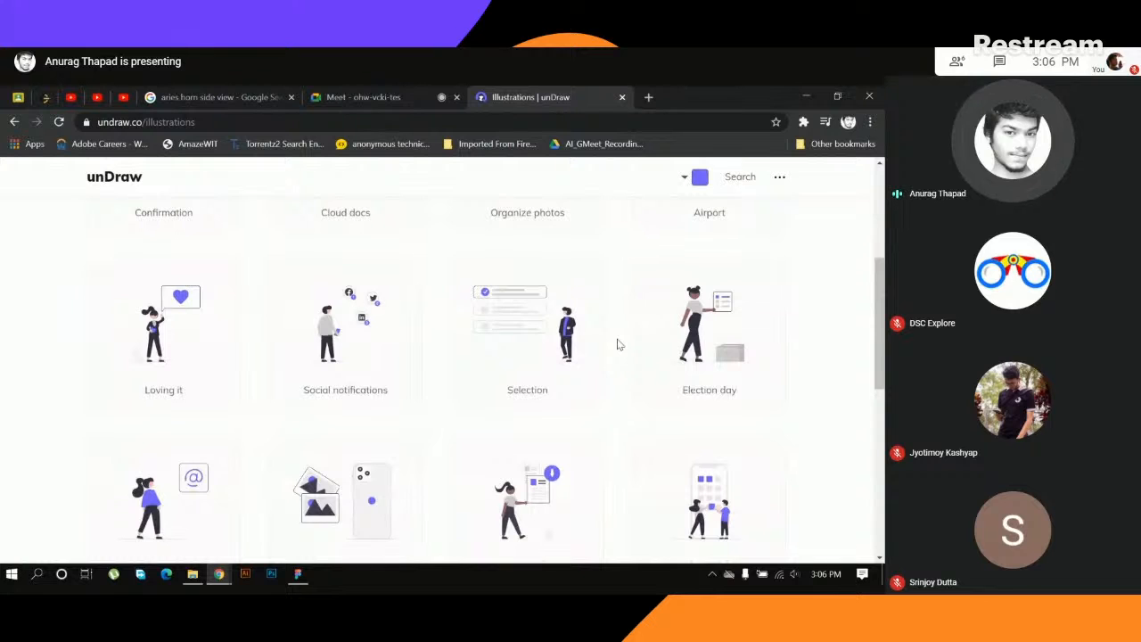
scroll(619, 344, "down", 3)
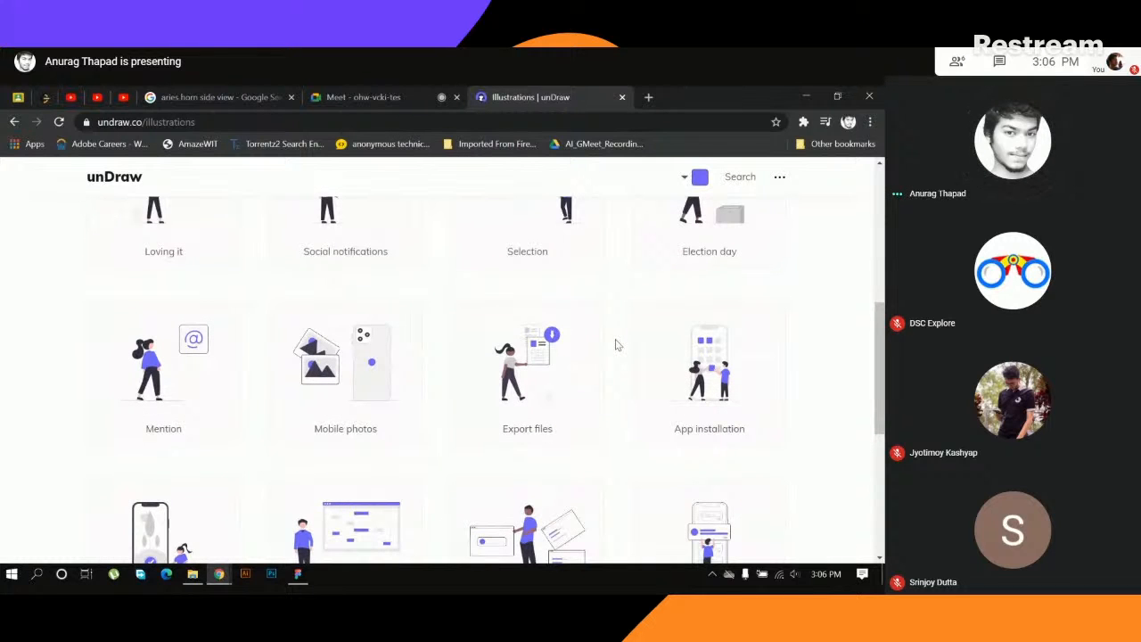
scroll(615, 344, "down", 3)
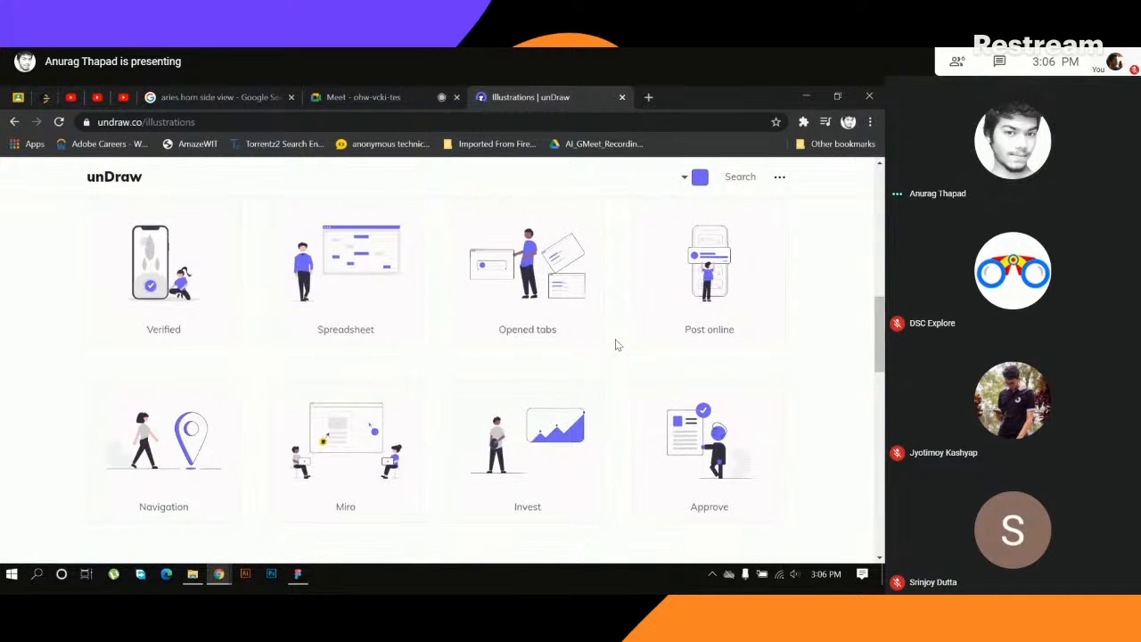
scroll(615, 344, "up", 10)
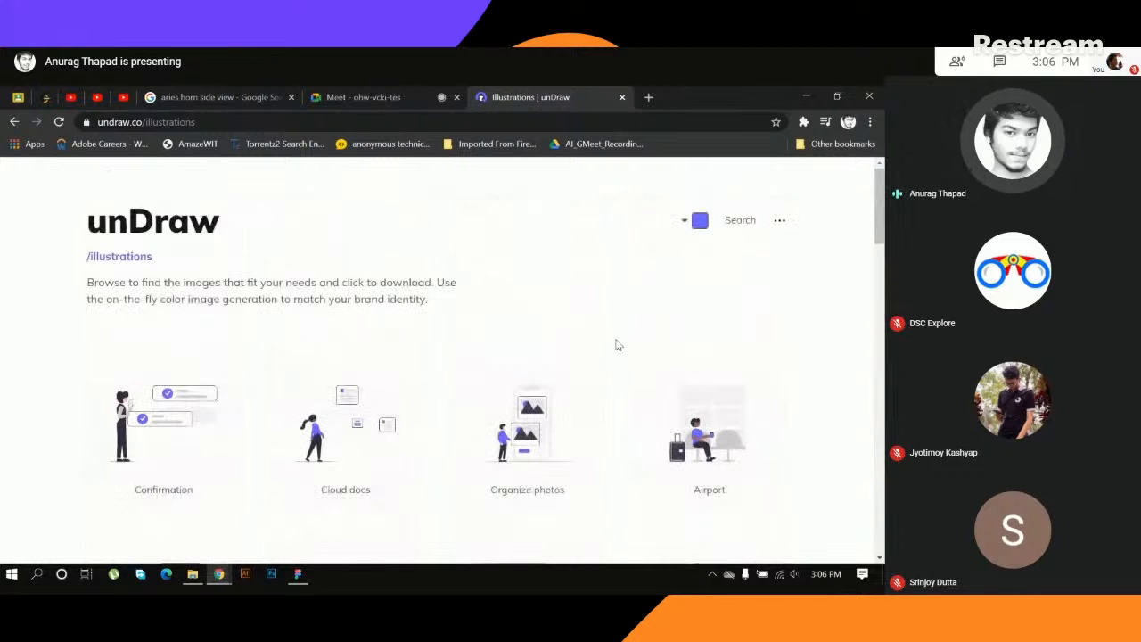
left_click(684, 222)
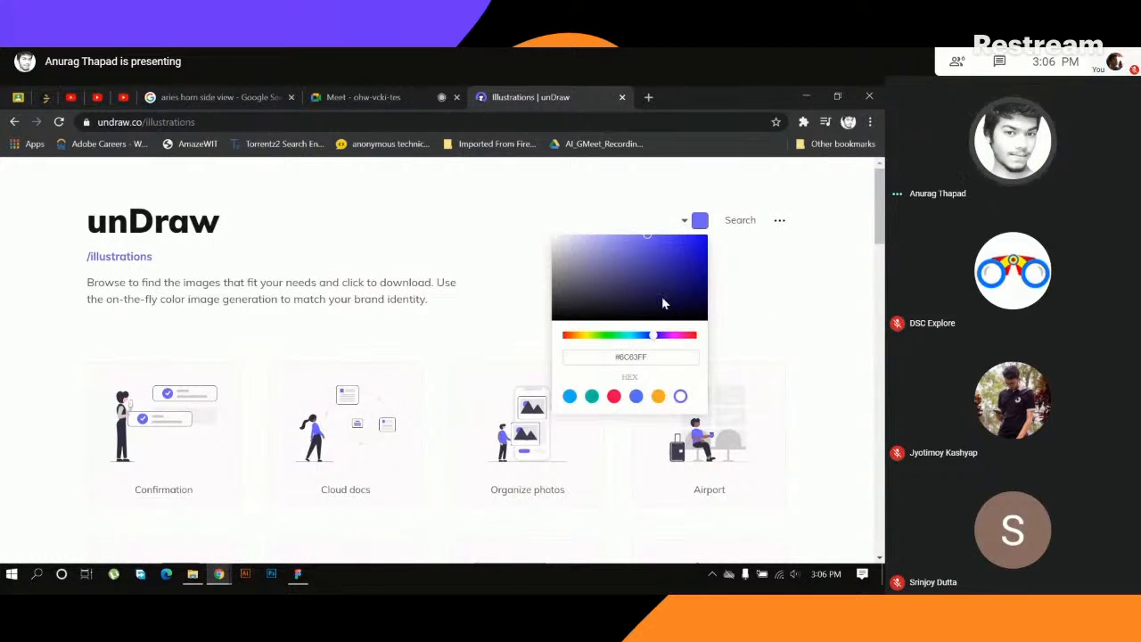
left_click(694, 282)
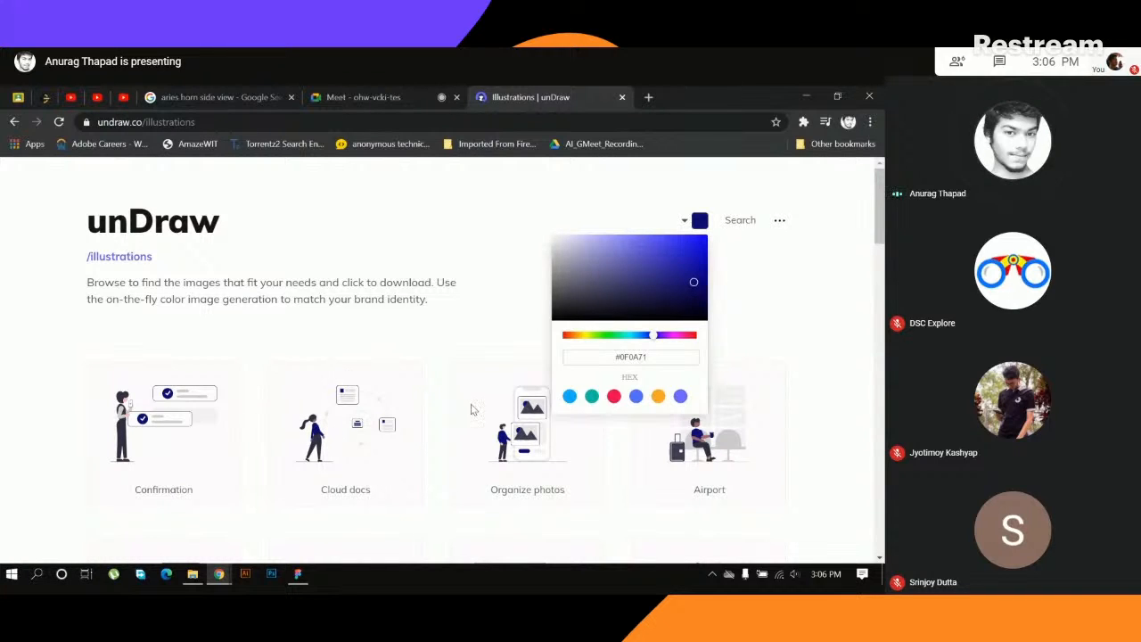
left_click(502, 307)
scroll(470, 346, "down", 15)
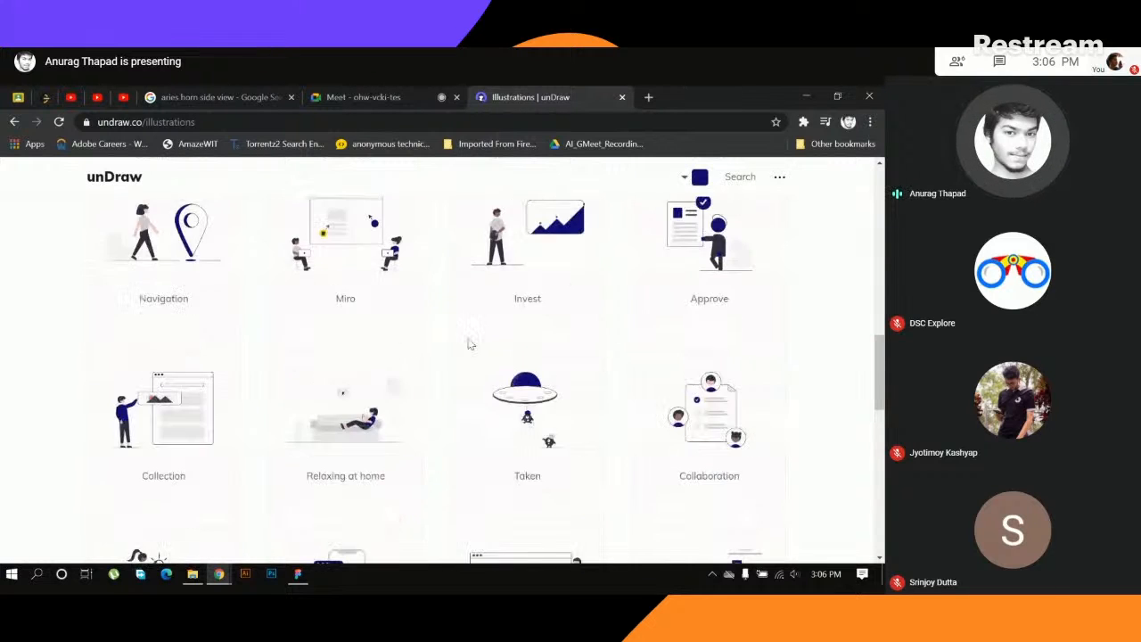
scroll(471, 346, "down", 2)
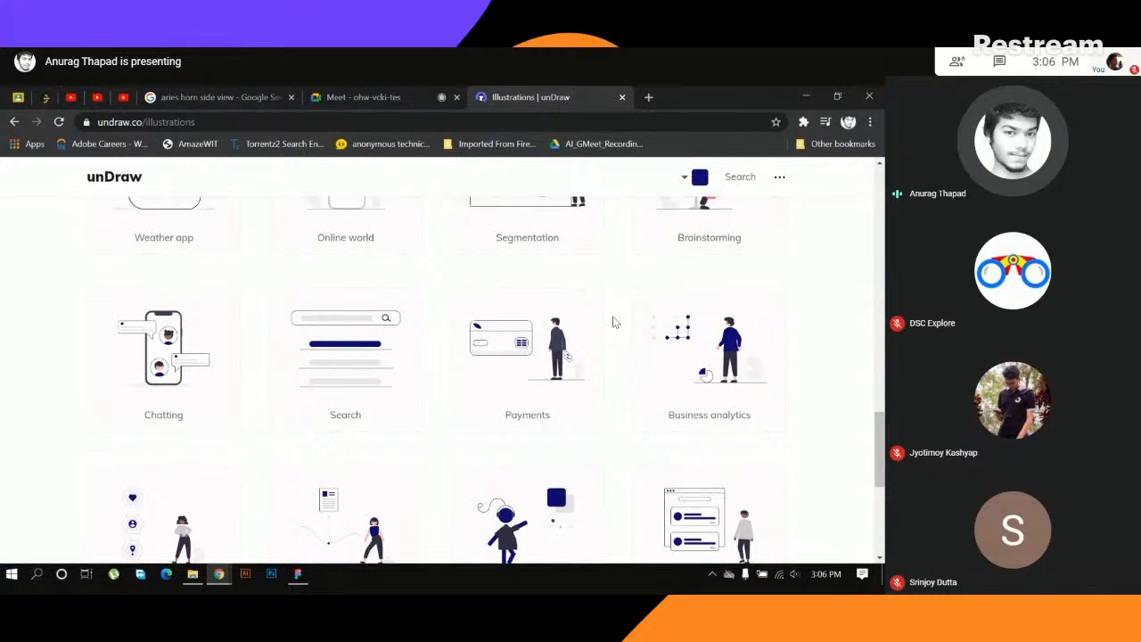
scroll(631, 232, "up", 3)
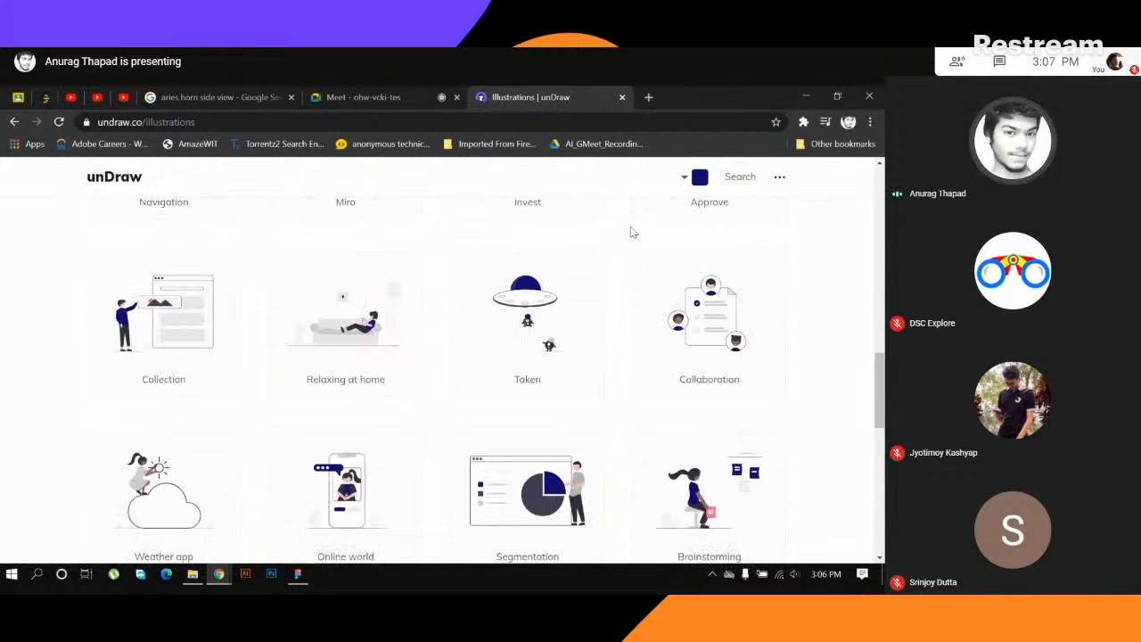
scroll(631, 231, "up", 3)
- Search for unsplash in a new browser tab, open unsplash.com and look through its free photos
left_click(649, 97)
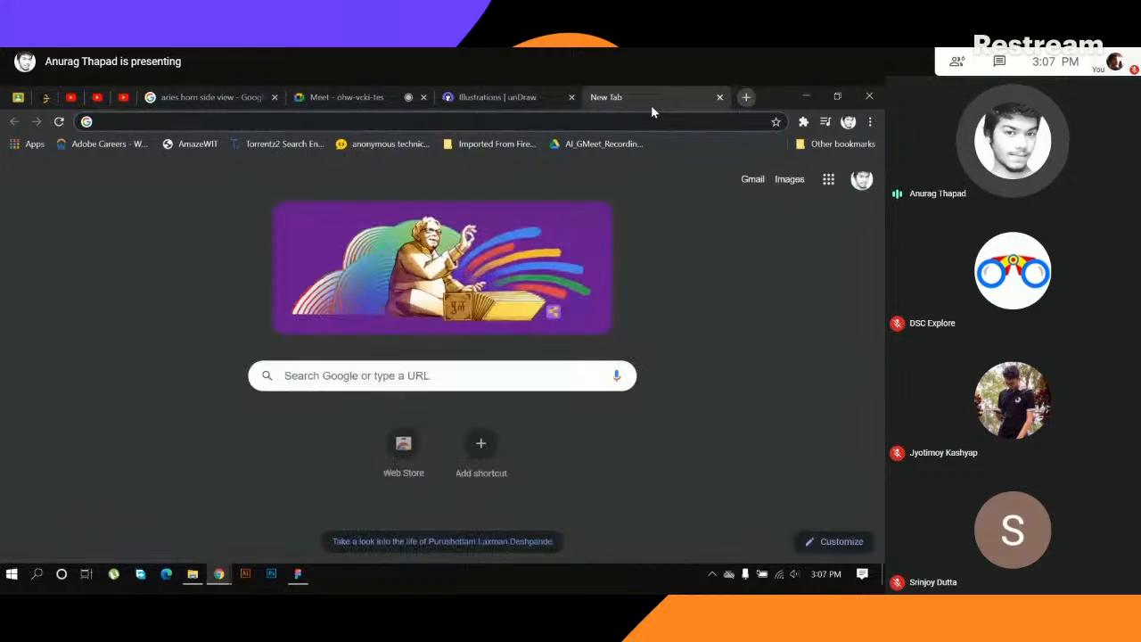
type("unspla")
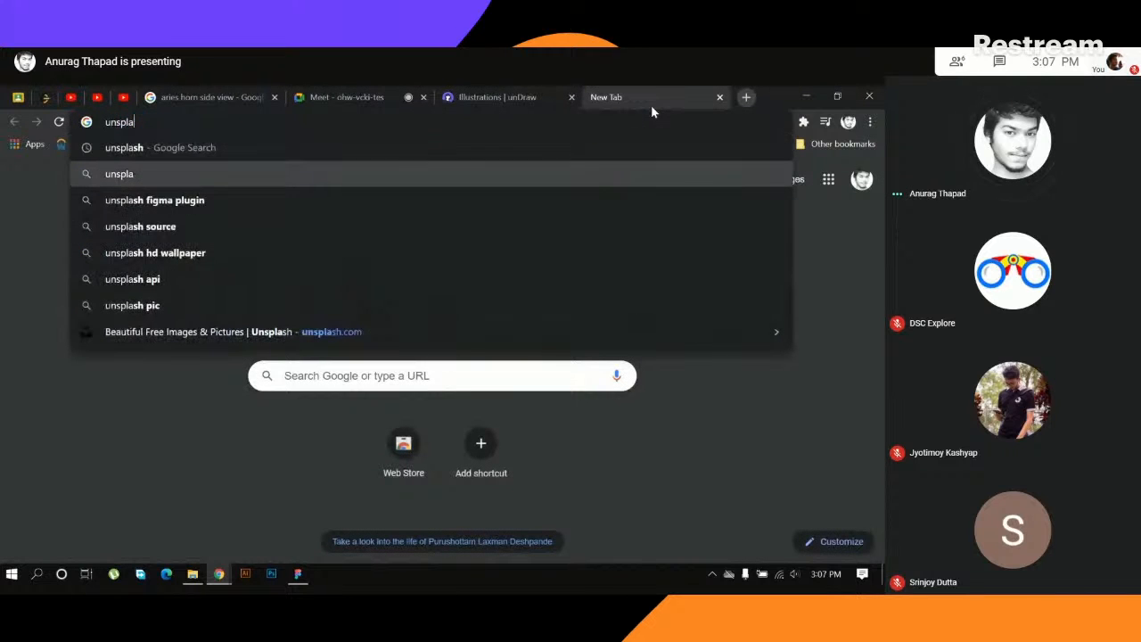
key("Return")
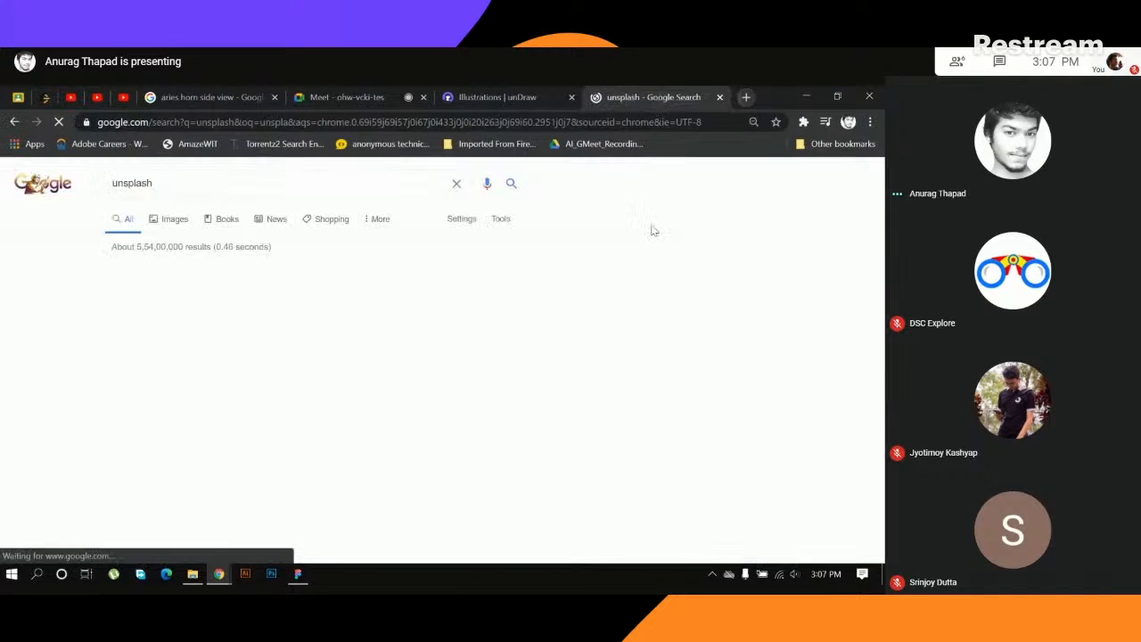
left_click(210, 291)
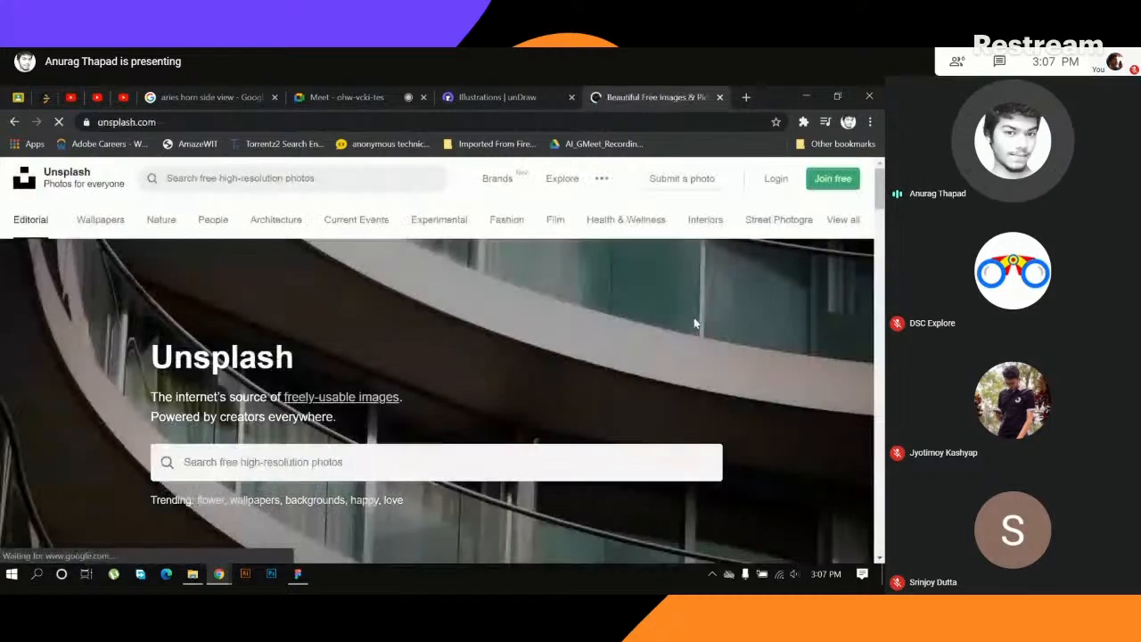
scroll(527, 381, "down", 10)
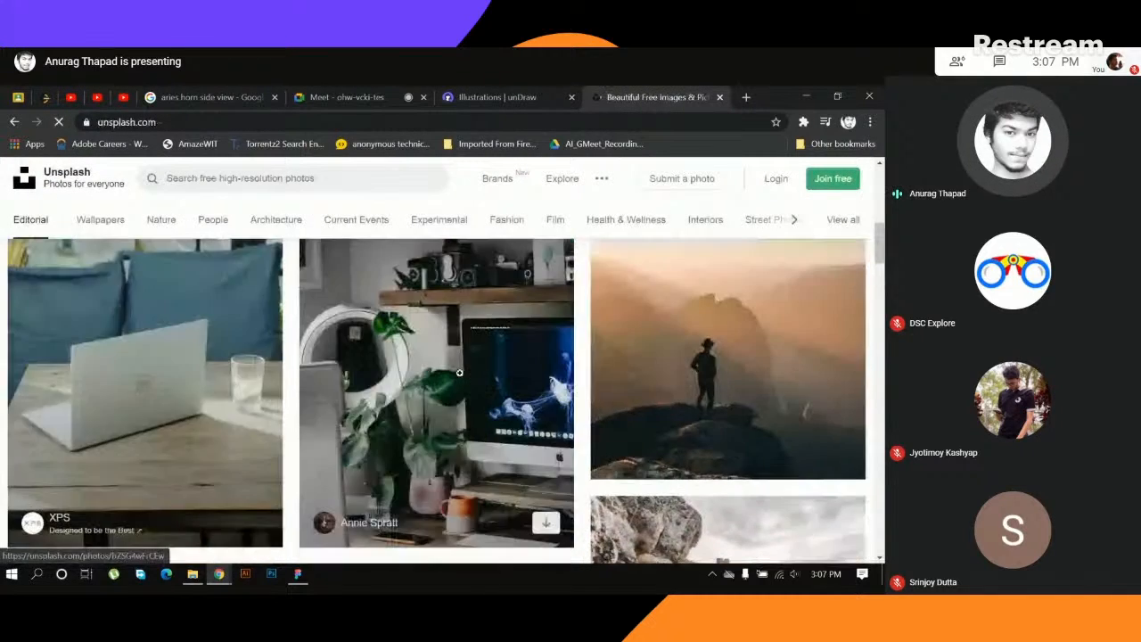
scroll(460, 373, "down", 10)
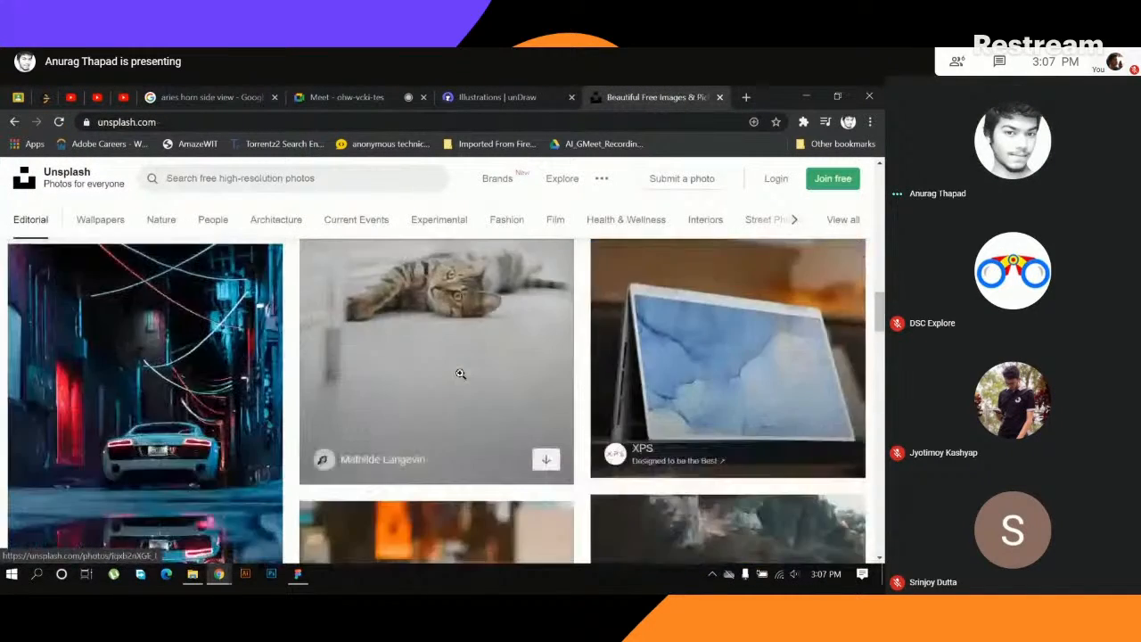
scroll(460, 373, "down", 10)
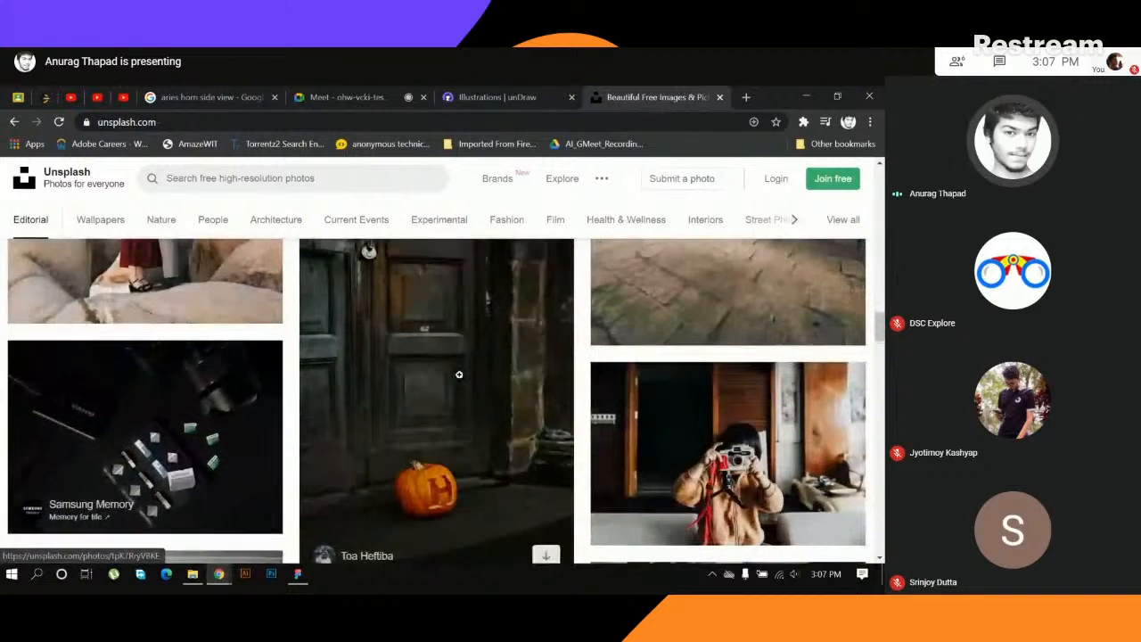
scroll(459, 374, "down", 5)
scroll(600, 385, "down", 5)
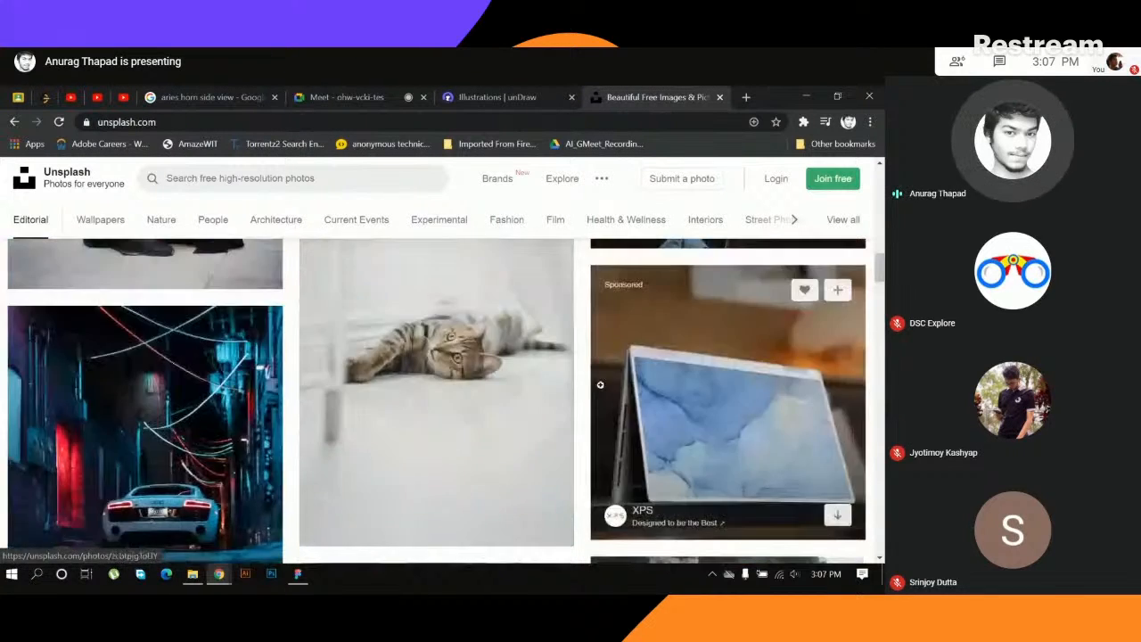
scroll(600, 385, "up", 15)
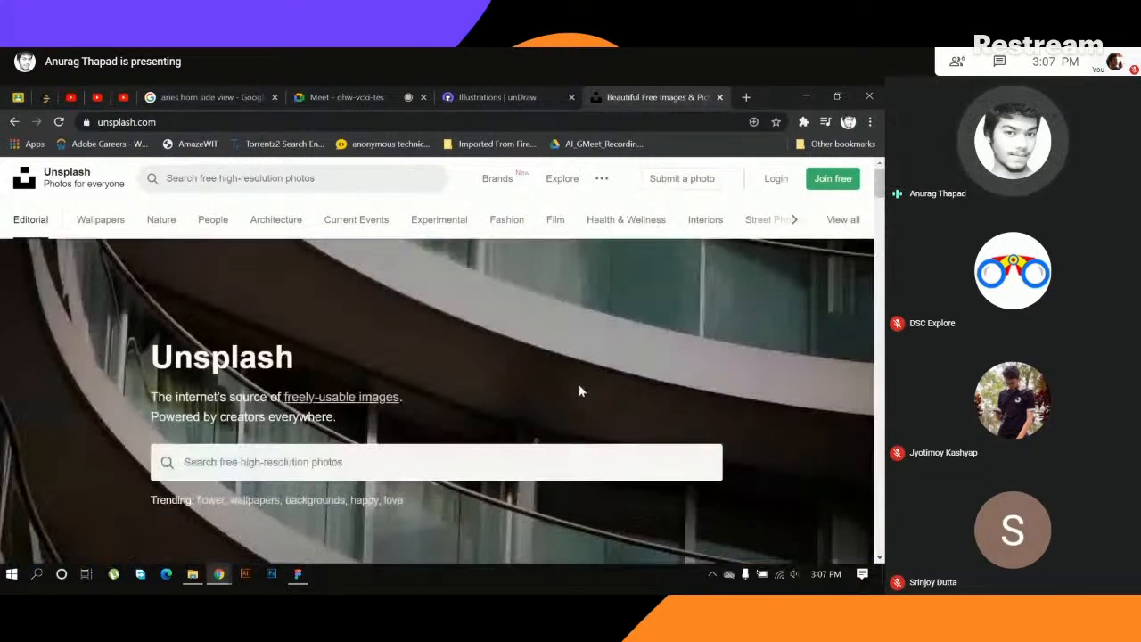
- Close the Unsplash and unDraw pages, and switch to the To do design file in Figma, dismissing the presenting notification
left_click(719, 97)
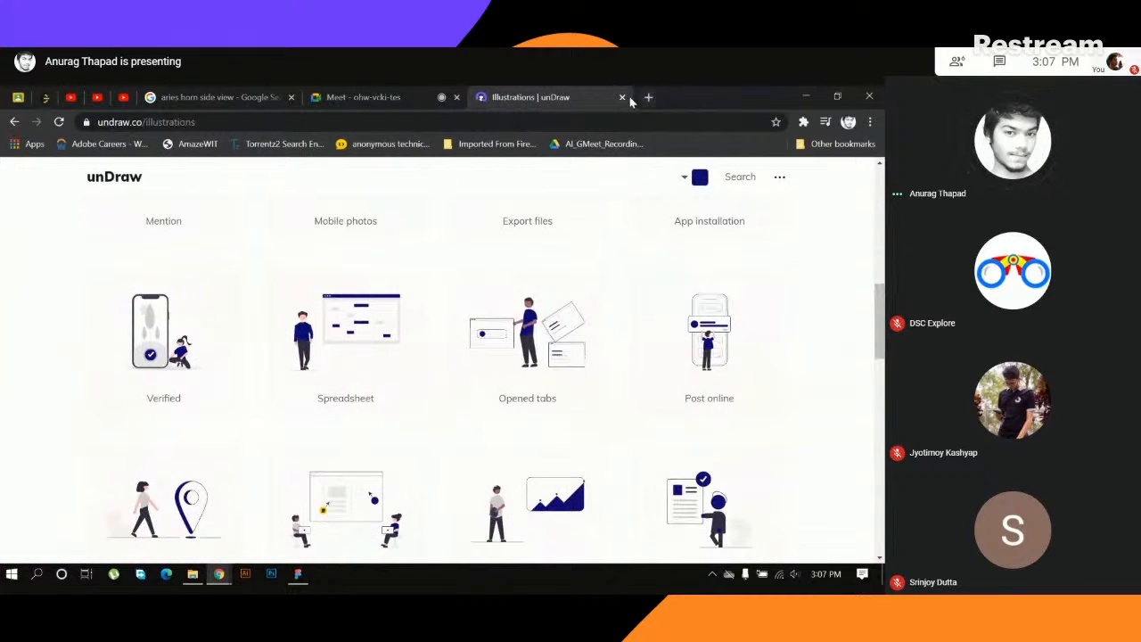
left_click(622, 97)
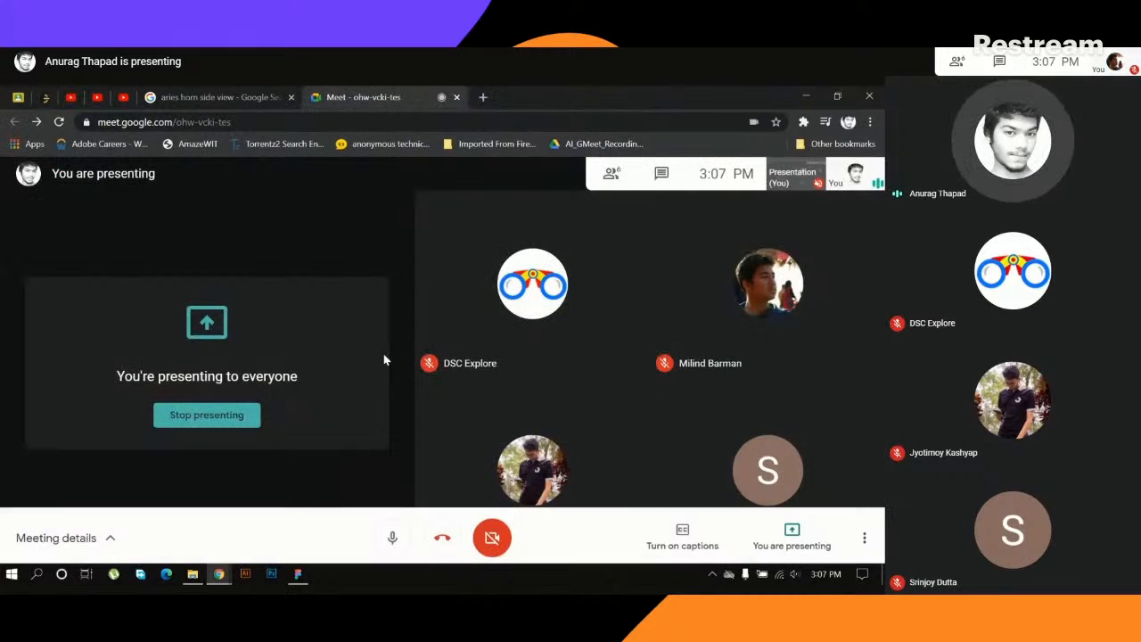
left_click(300, 574)
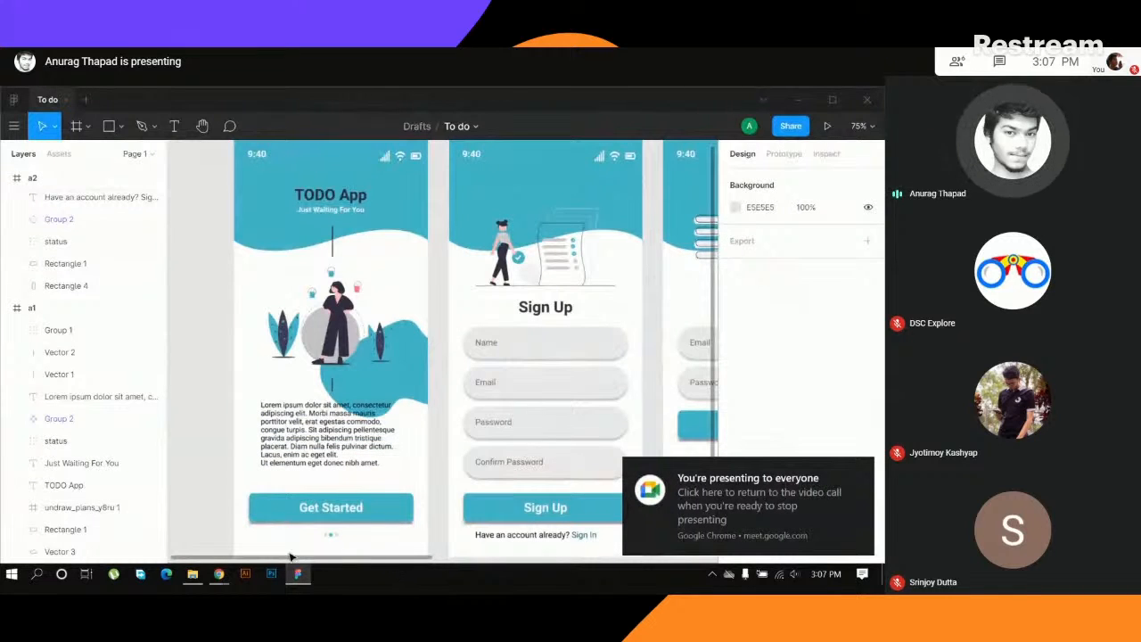
mouse_move(299, 577)
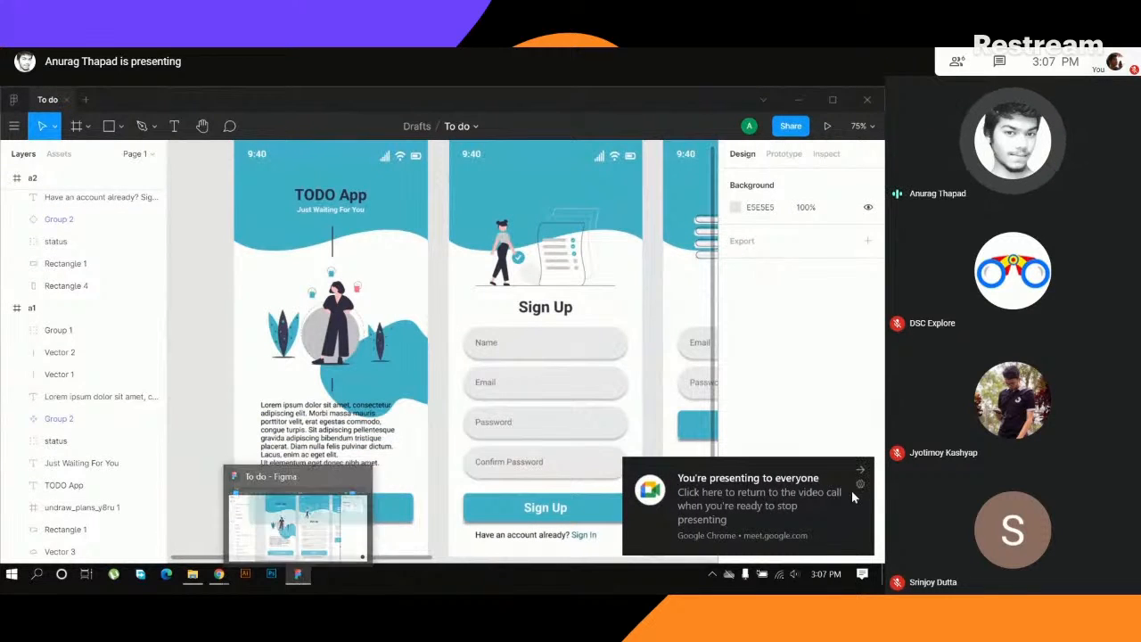
left_click(864, 470)
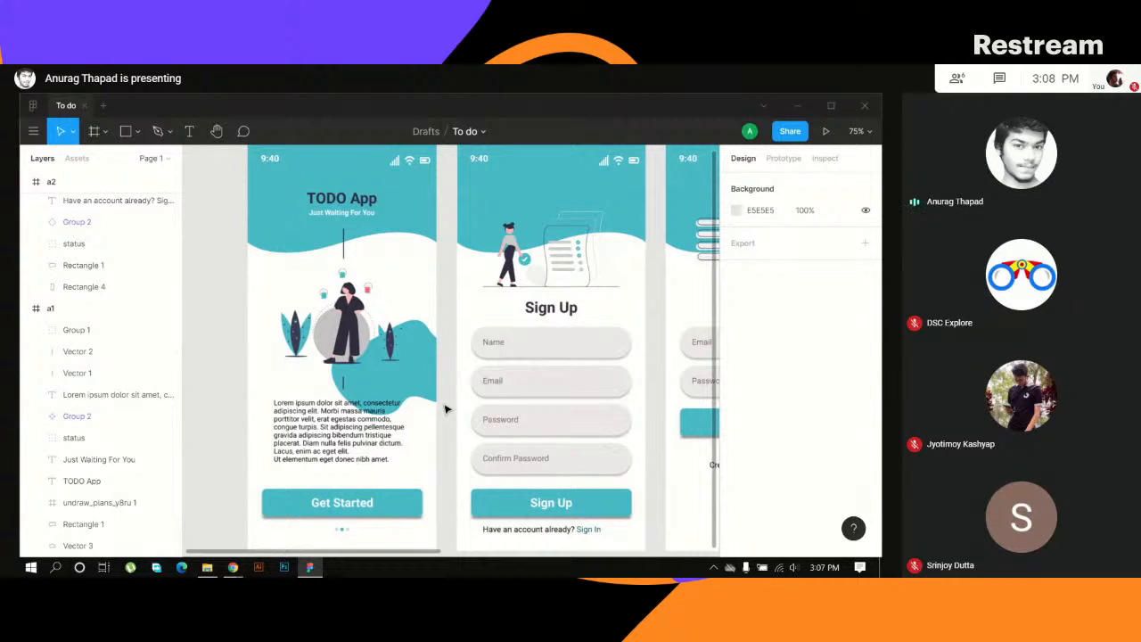
- Open the Wireframing in Figma file from the drafts overview
mouse_move(239, 569)
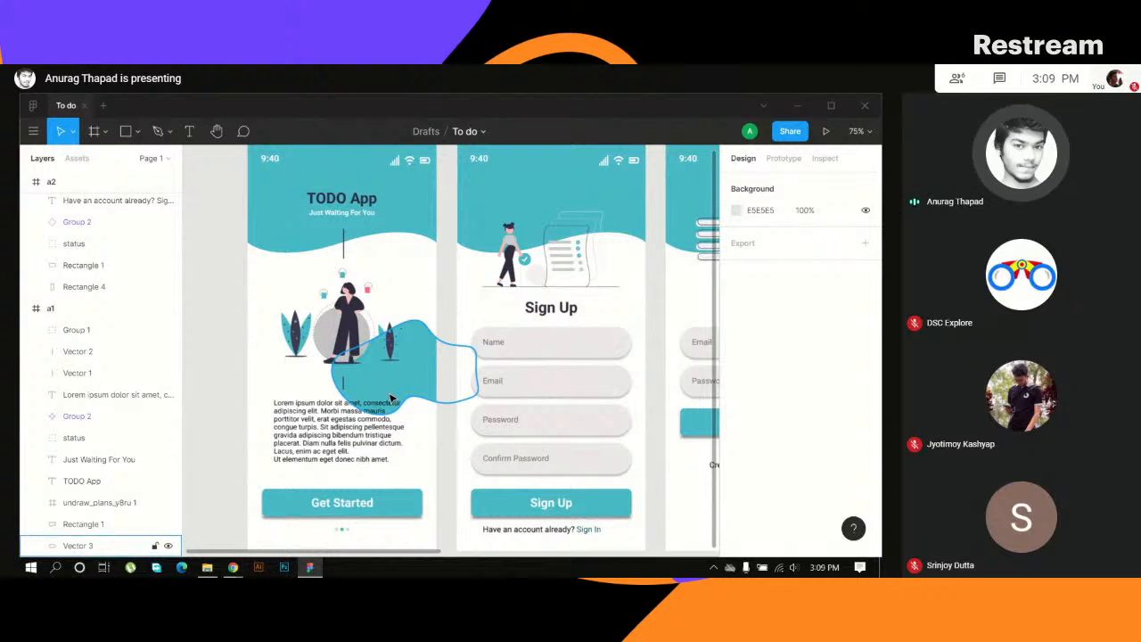
left_click(32, 107)
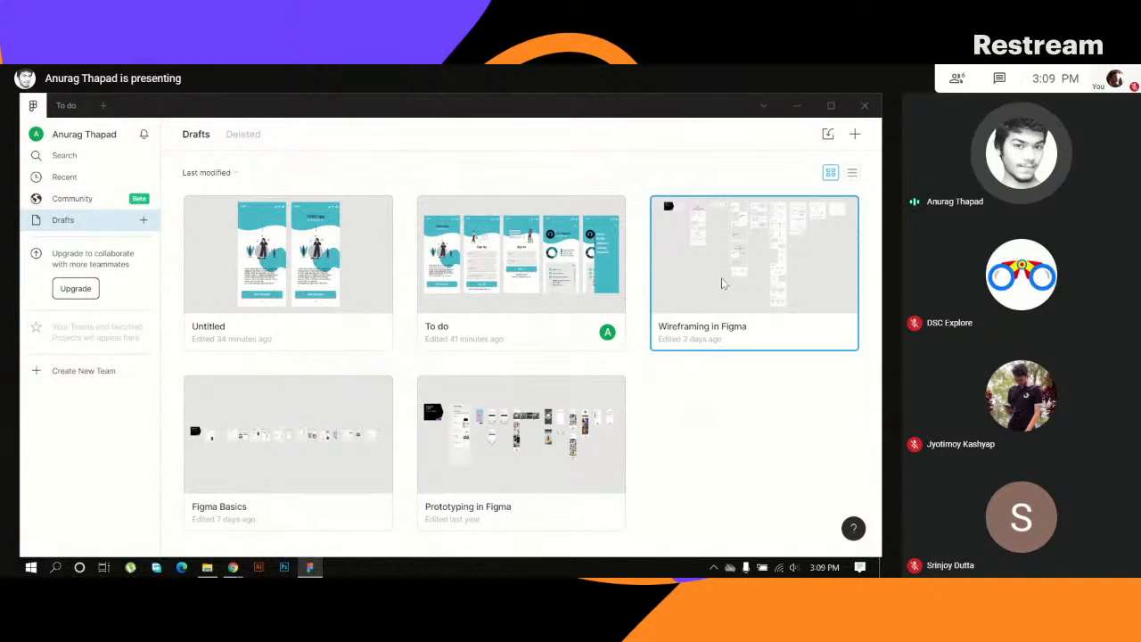
double_click(722, 281)
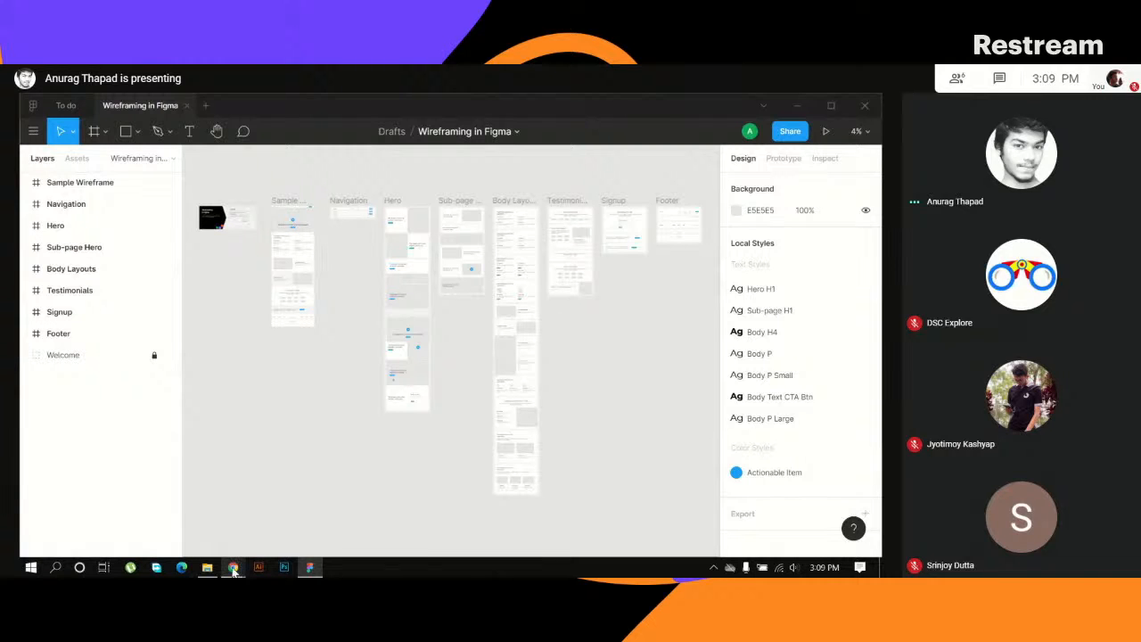
- Check the Google Meet window in Chrome and return to the wireframing file in Figma
mouse_move(234, 571)
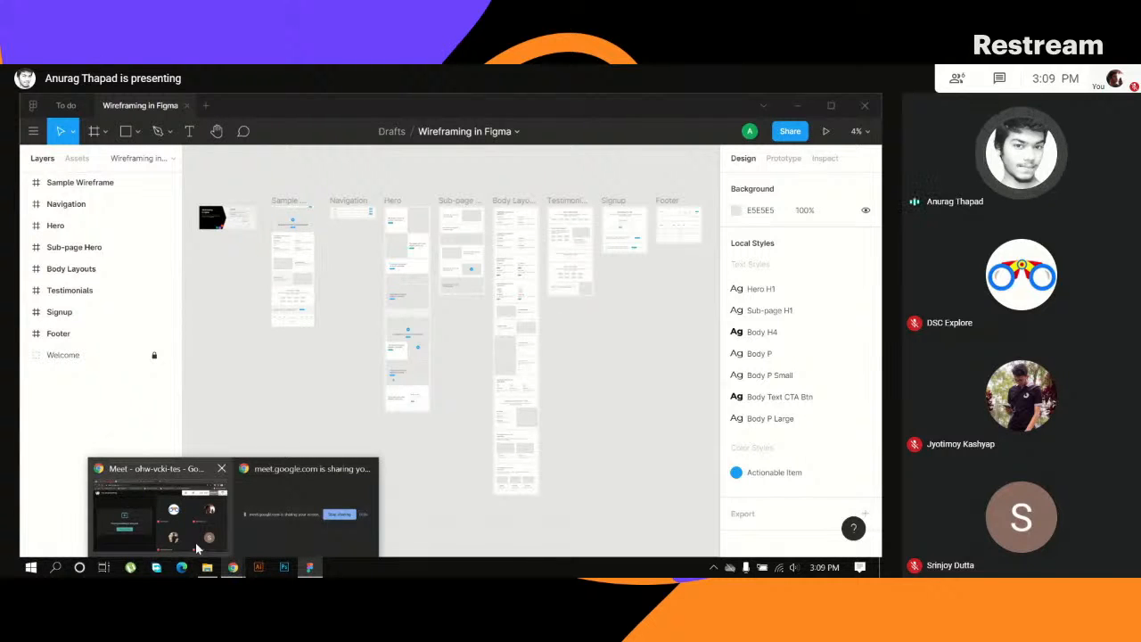
left_click(181, 515)
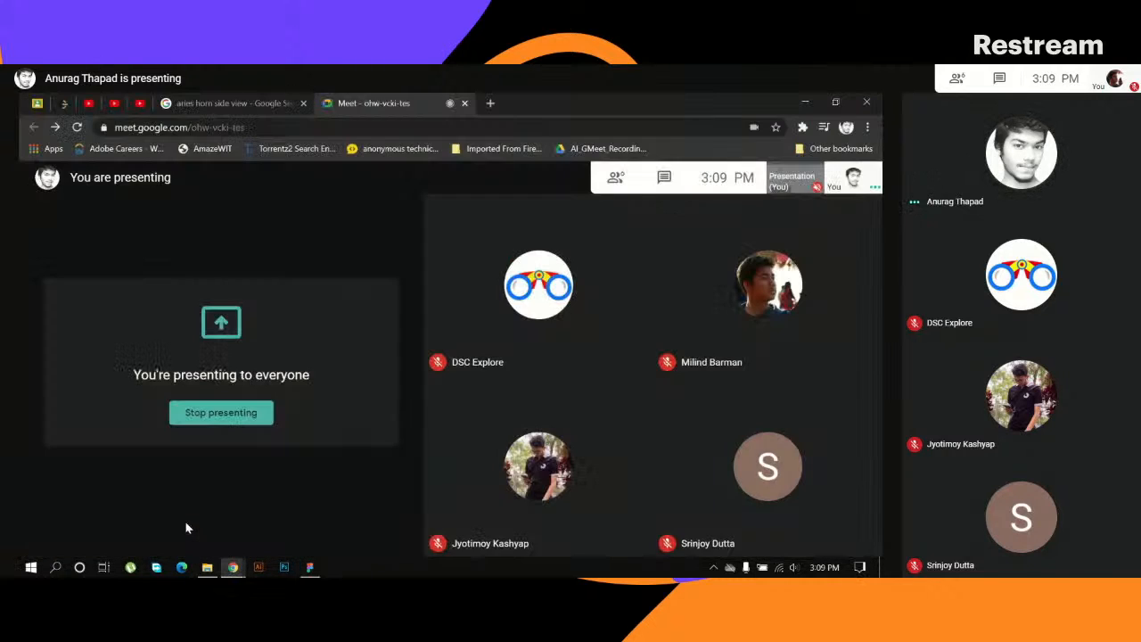
left_click(309, 567)
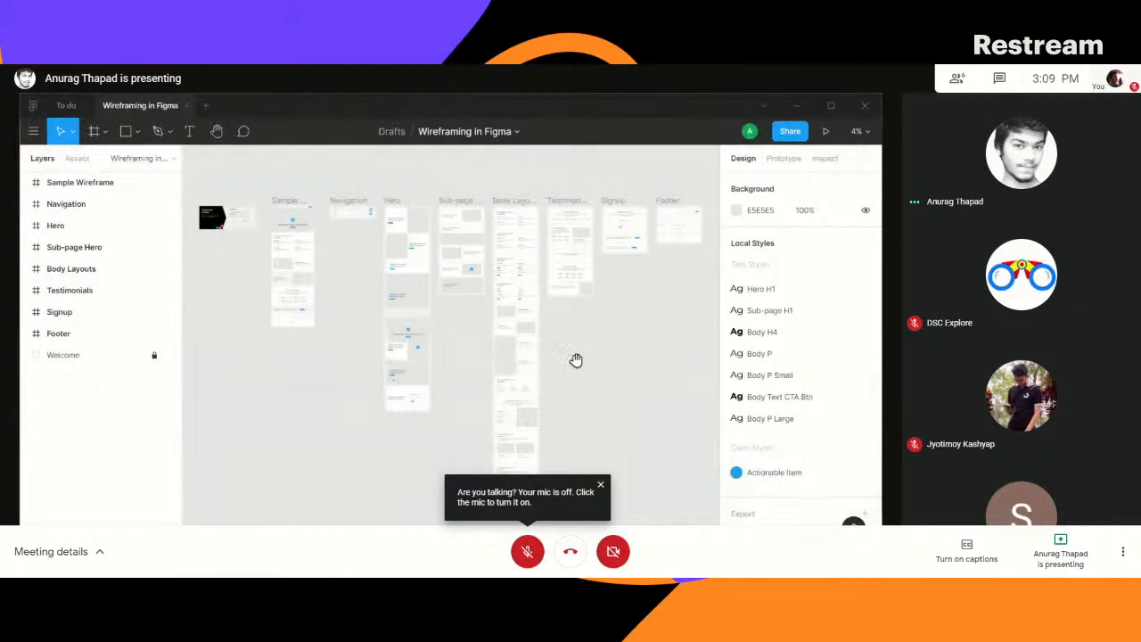
- Examine the text sections with and without Learn more buttons in the upper part of the Body Layouts frame
scroll(580, 365, "up", 5)
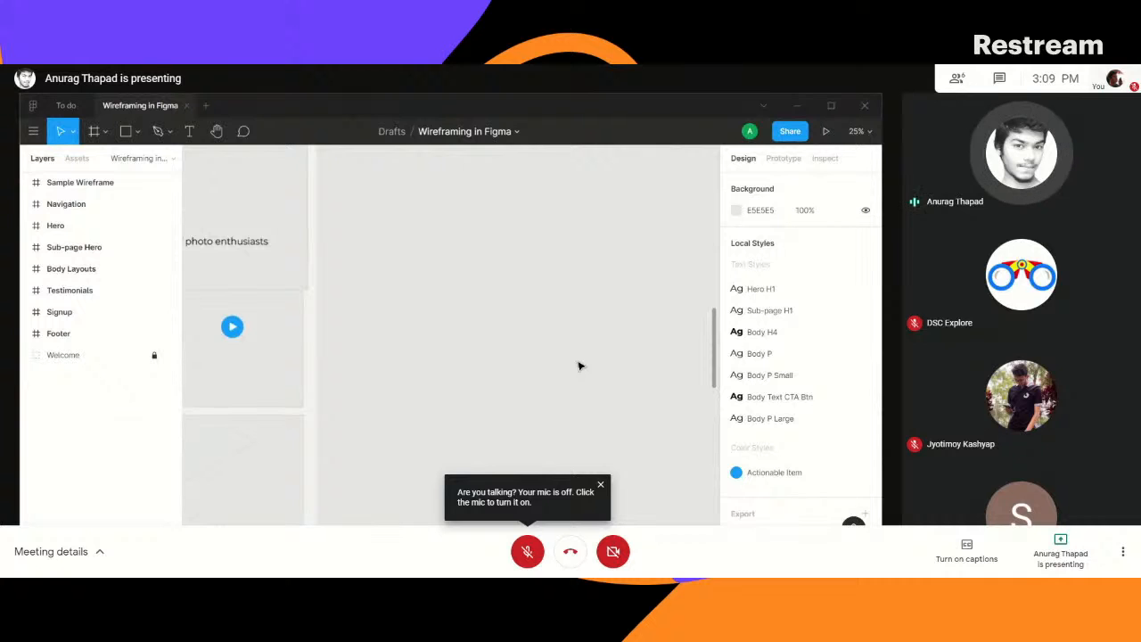
left_click_drag(514, 340, 356, 324)
left_click_drag(422, 280, 293, 446)
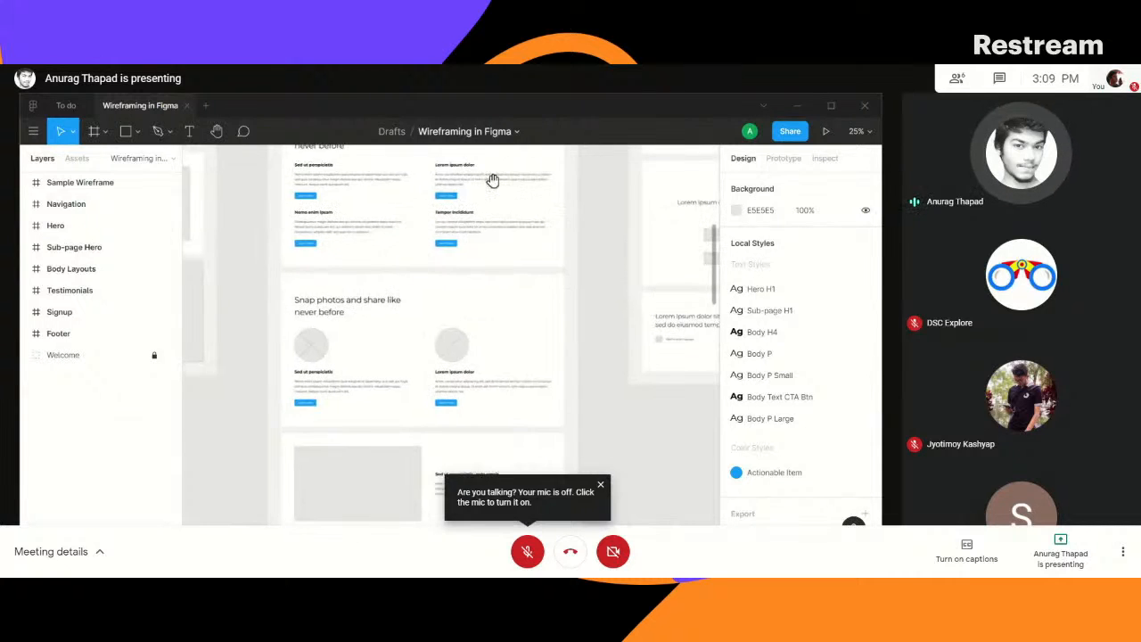
left_click_drag(492, 178, 508, 366)
left_click_drag(576, 346, 566, 377)
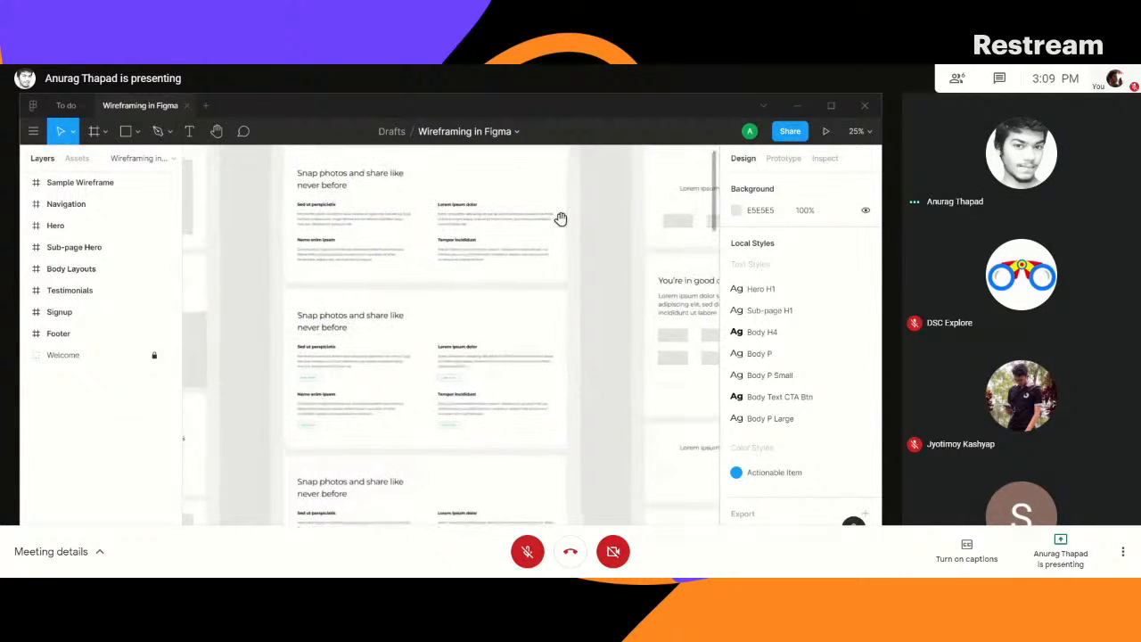
left_click_drag(558, 219, 560, 309)
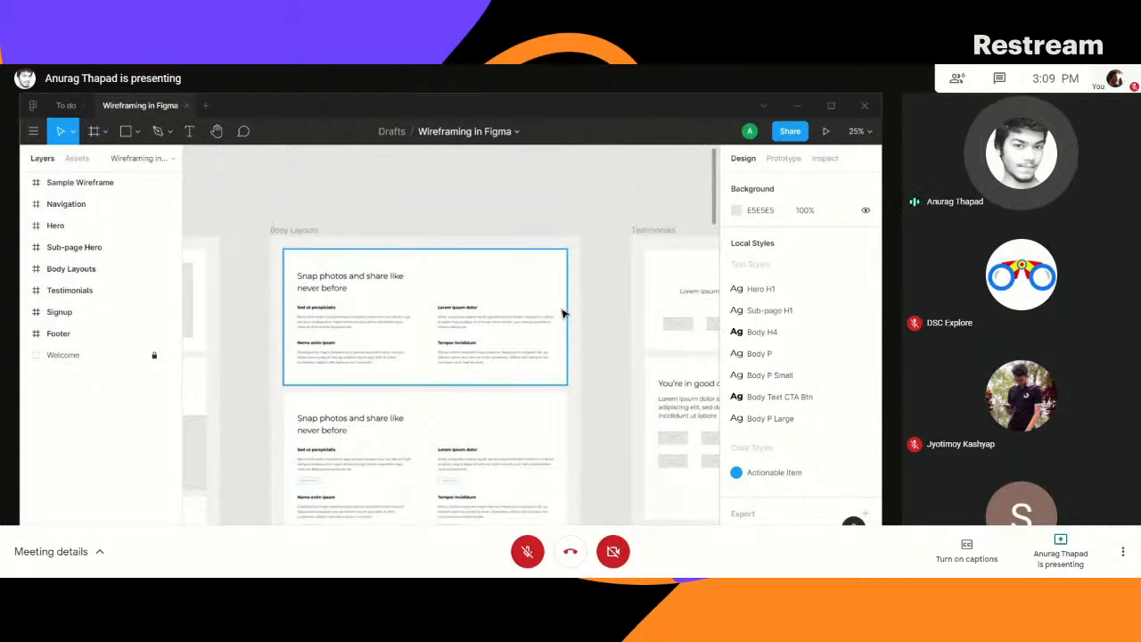
key("ctrl+plus")
left_click_drag(535, 297, 581, 297)
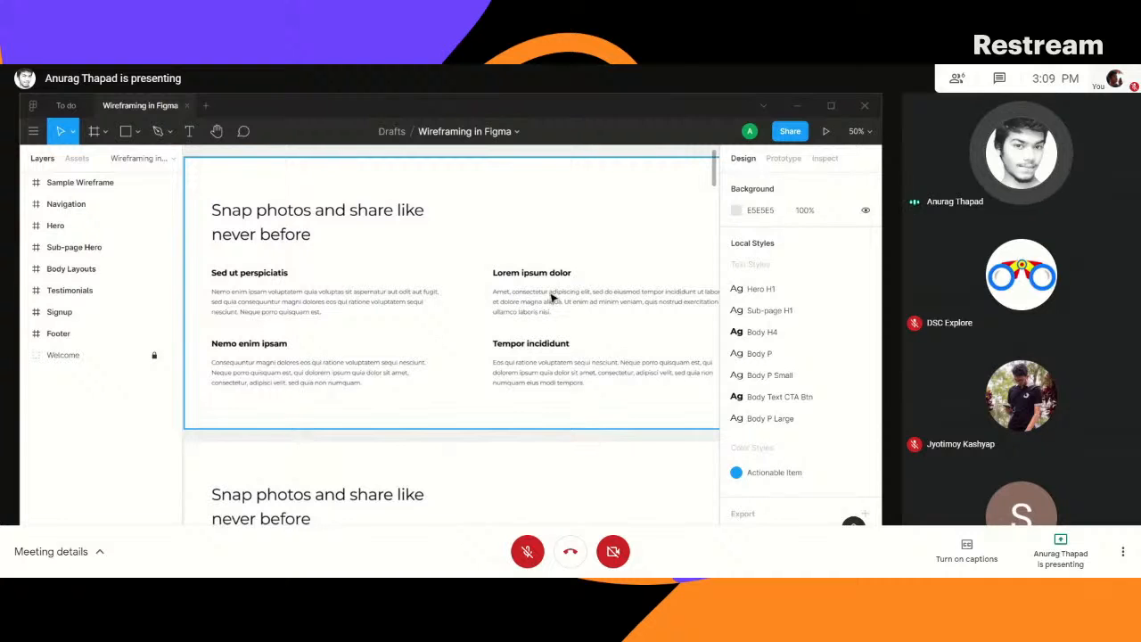
left_click_drag(474, 445, 480, 374)
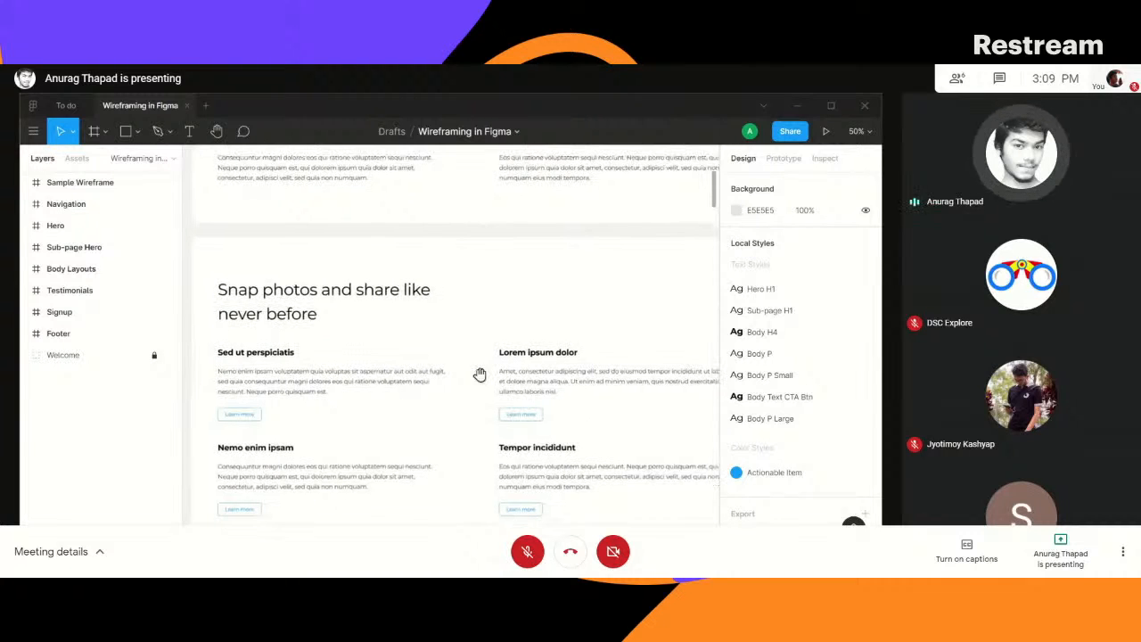
left_click_drag(451, 229, 443, 377)
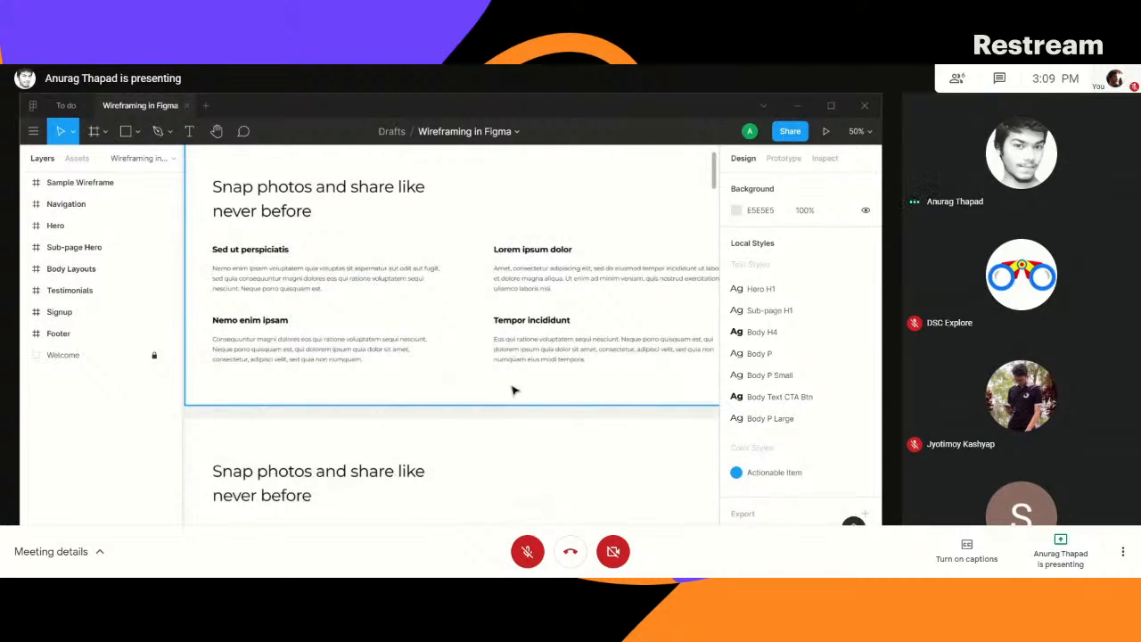
left_click_drag(461, 389, 467, 177)
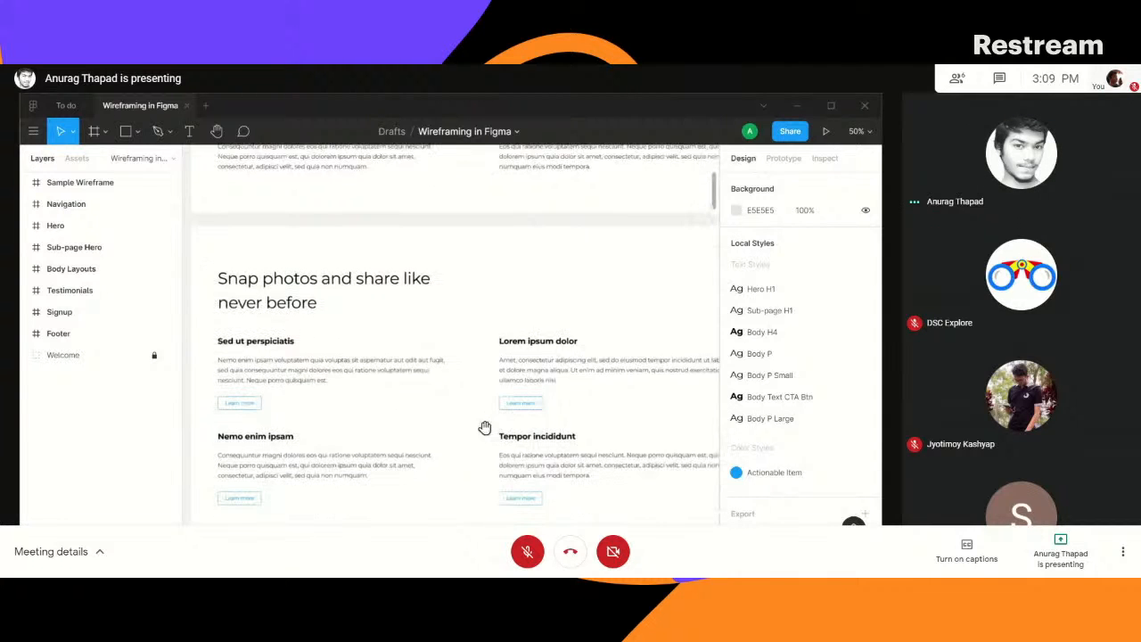
left_click_drag(485, 428, 469, 268)
mouse_move(509, 457)
left_mouse_down()
mouse_move(518, 249)
mouse_move(529, 345)
left_mouse_up()
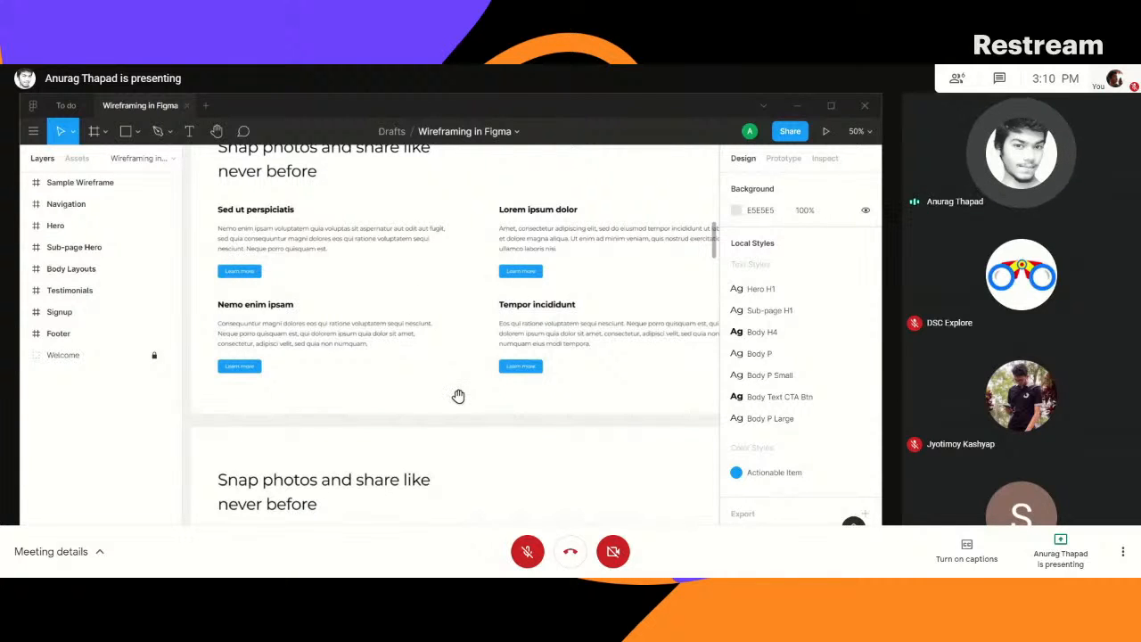
- Examine the image placeholder, icon and card layouts further down the Body Layouts frame
scroll(461, 342, "down", 4)
scroll(288, 431, "down", 2)
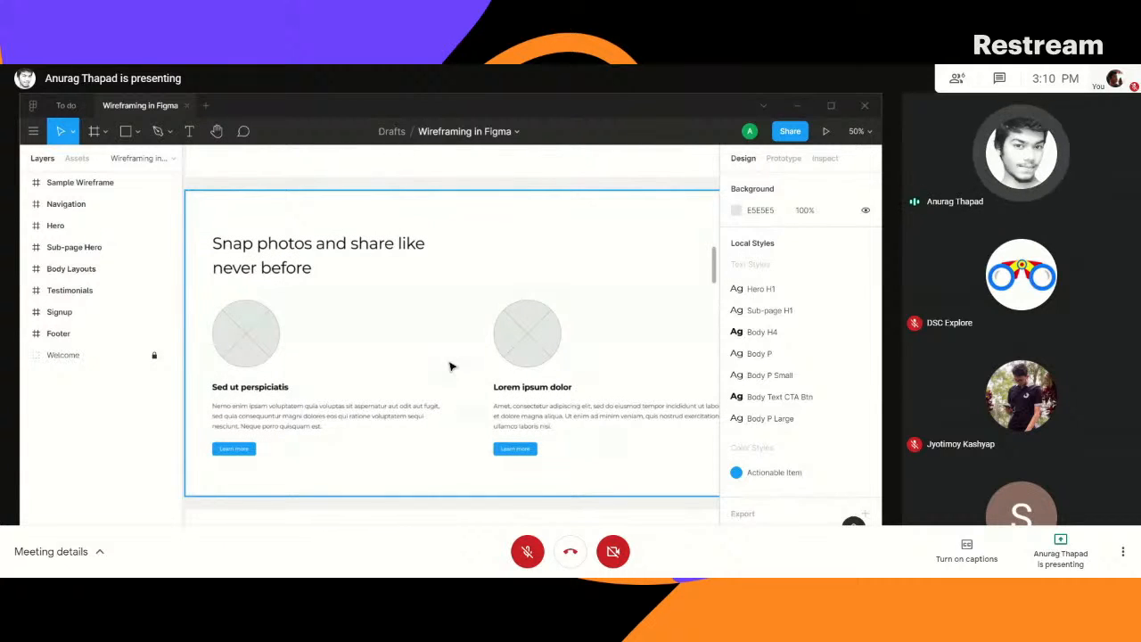
scroll(474, 422, "down", 8)
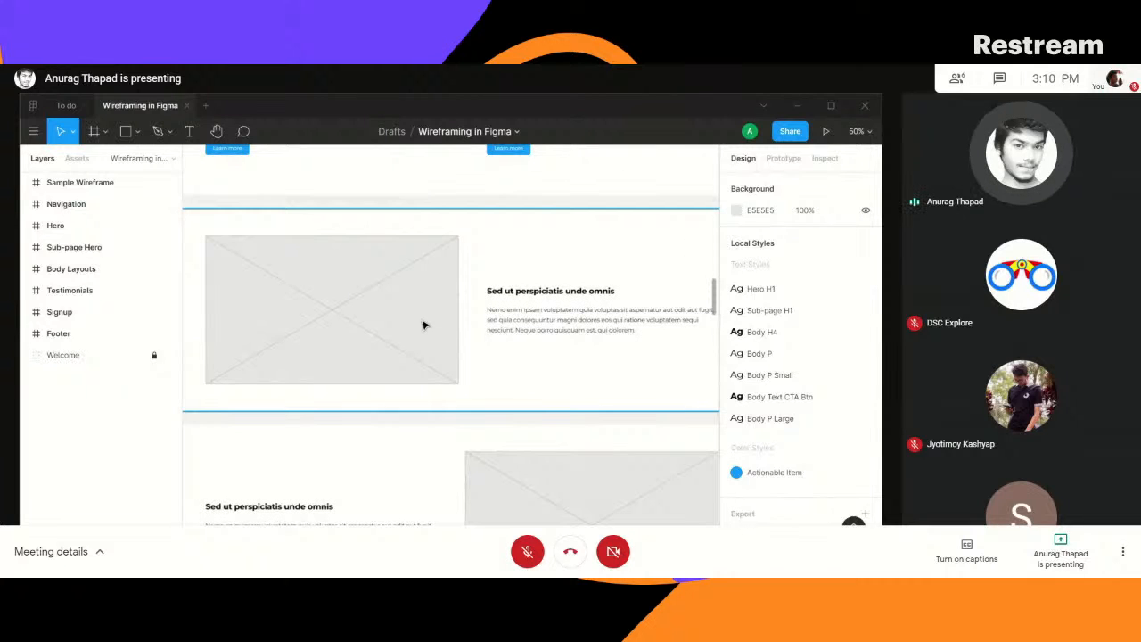
scroll(534, 408, "down", 3)
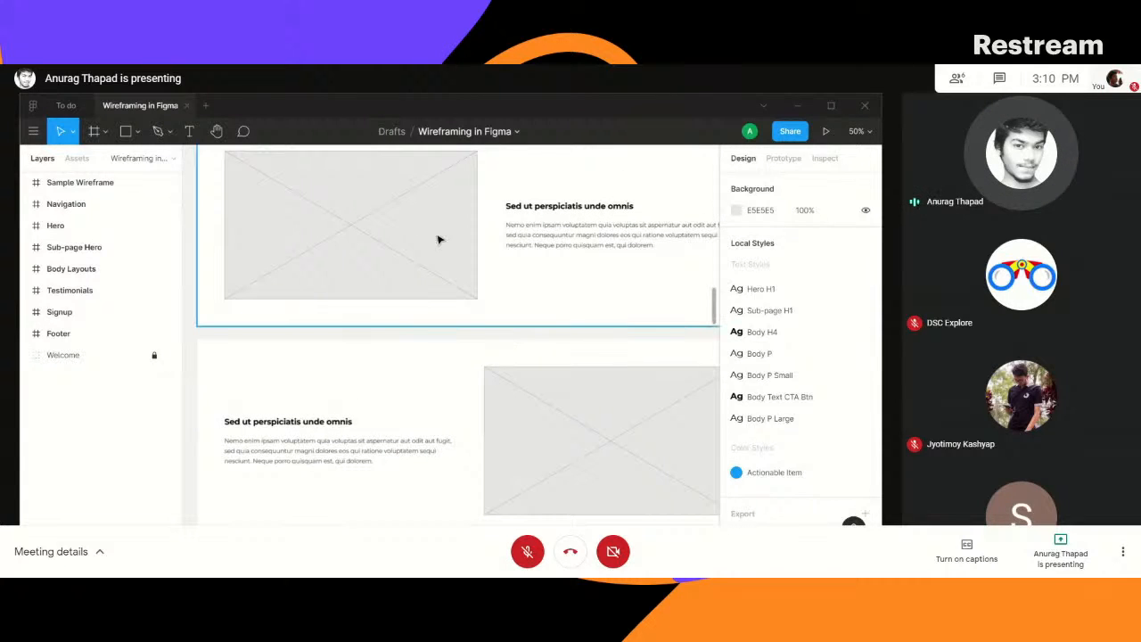
left_click_drag(571, 297, 515, 371)
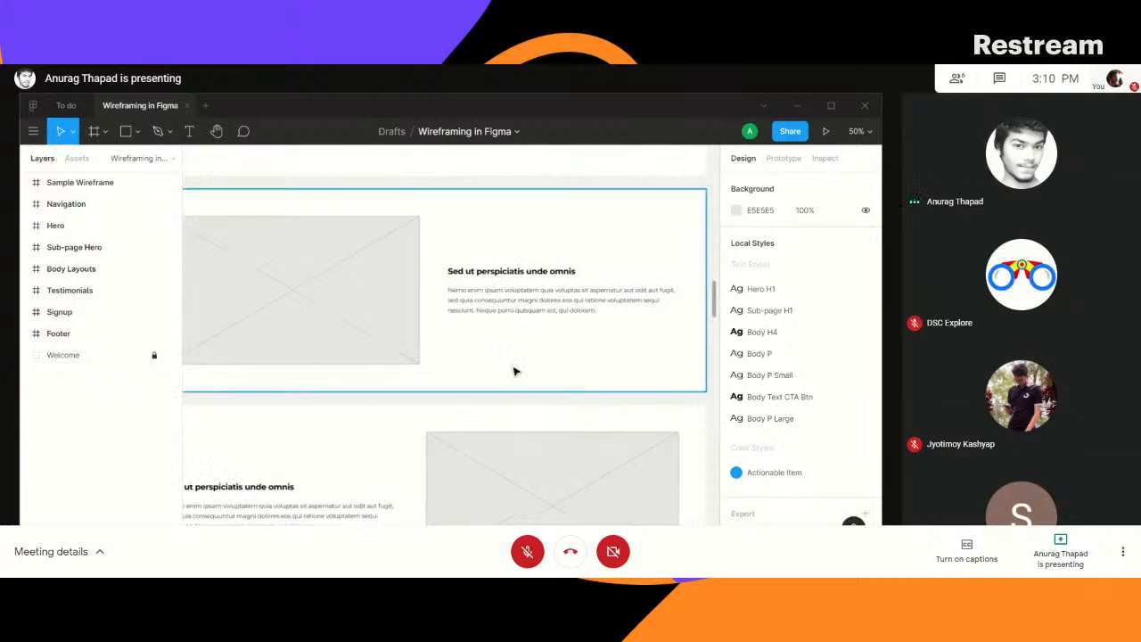
key("ctrl+minus")
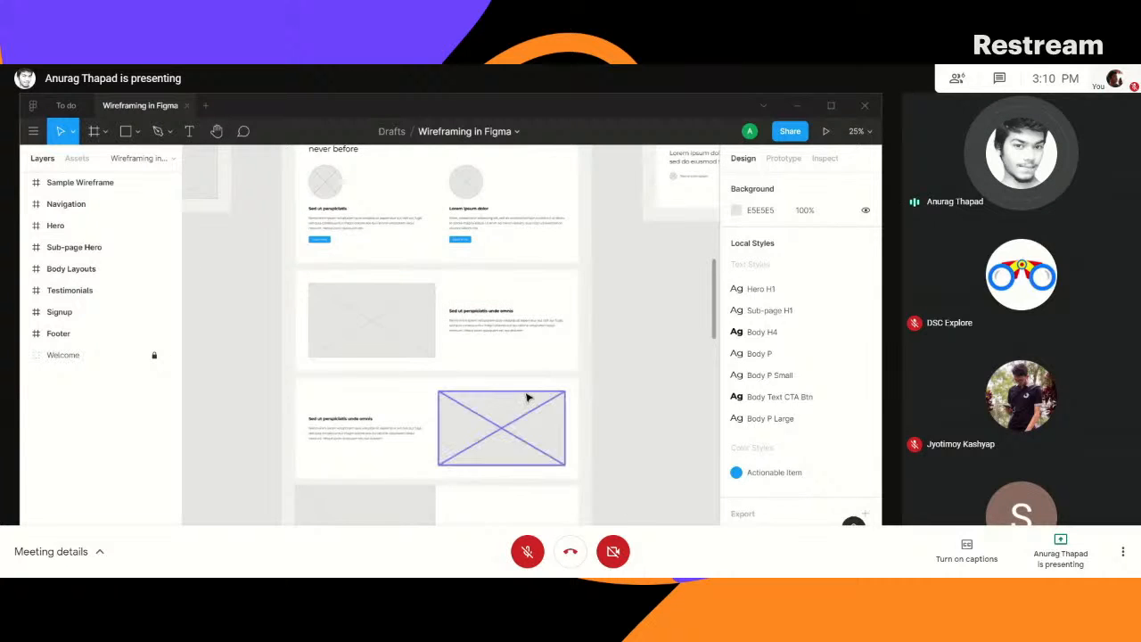
key("ctrl+plus")
left_click_drag(451, 360, 484, 334)
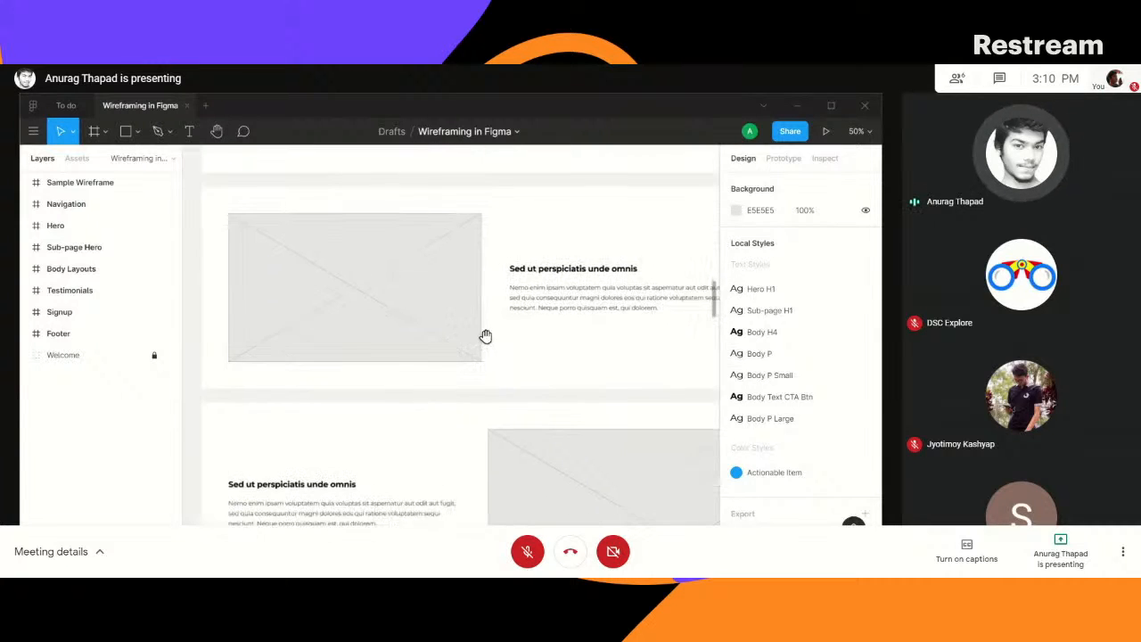
left_click_drag(584, 419, 565, 241)
left_click_drag(553, 392, 596, 227)
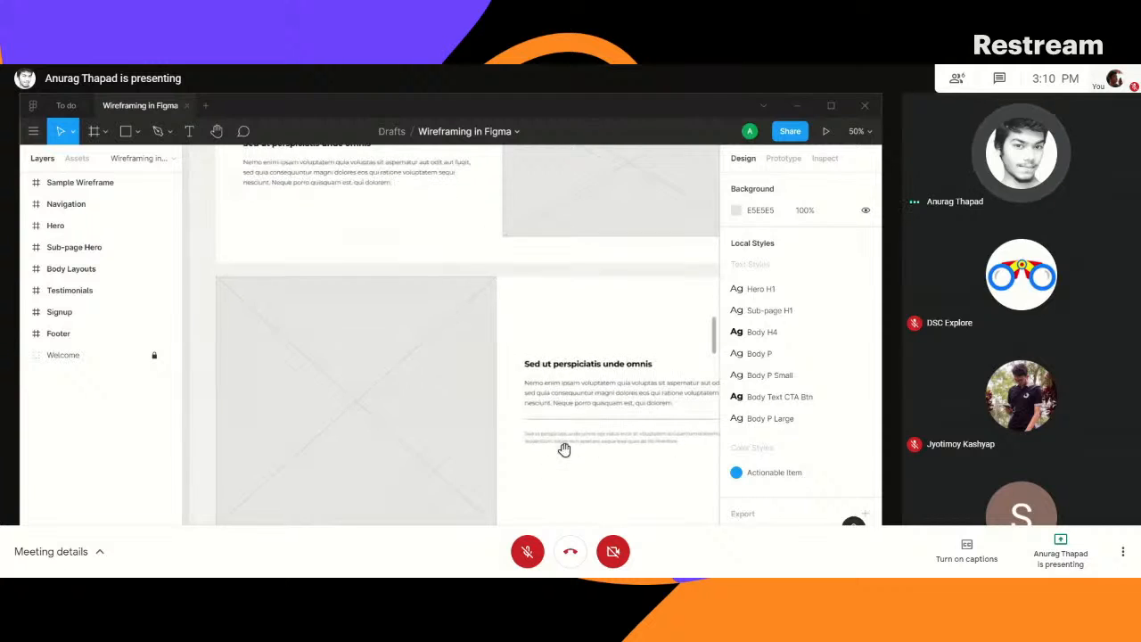
left_click_drag(565, 451, 549, 294)
left_click_drag(622, 492, 554, 328)
left_click_drag(576, 491, 627, 371)
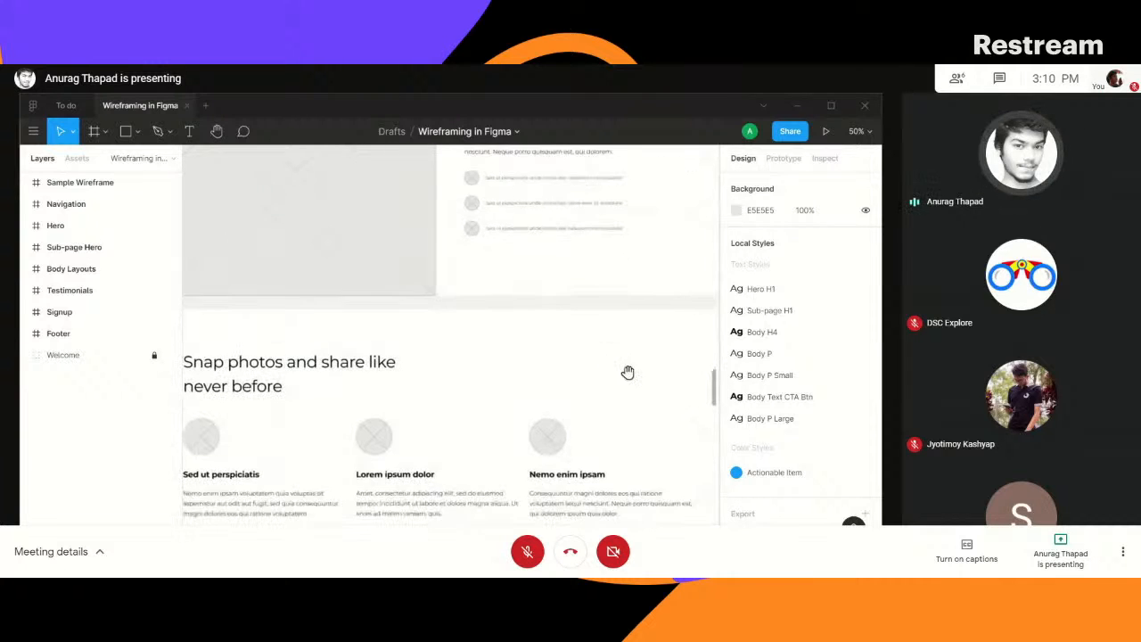
left_click_drag(626, 424, 635, 346)
left_click_drag(615, 499, 603, 312)
left_click_drag(629, 476, 633, 314)
left_click_drag(522, 430, 606, 288)
left_click_drag(589, 451, 591, 339)
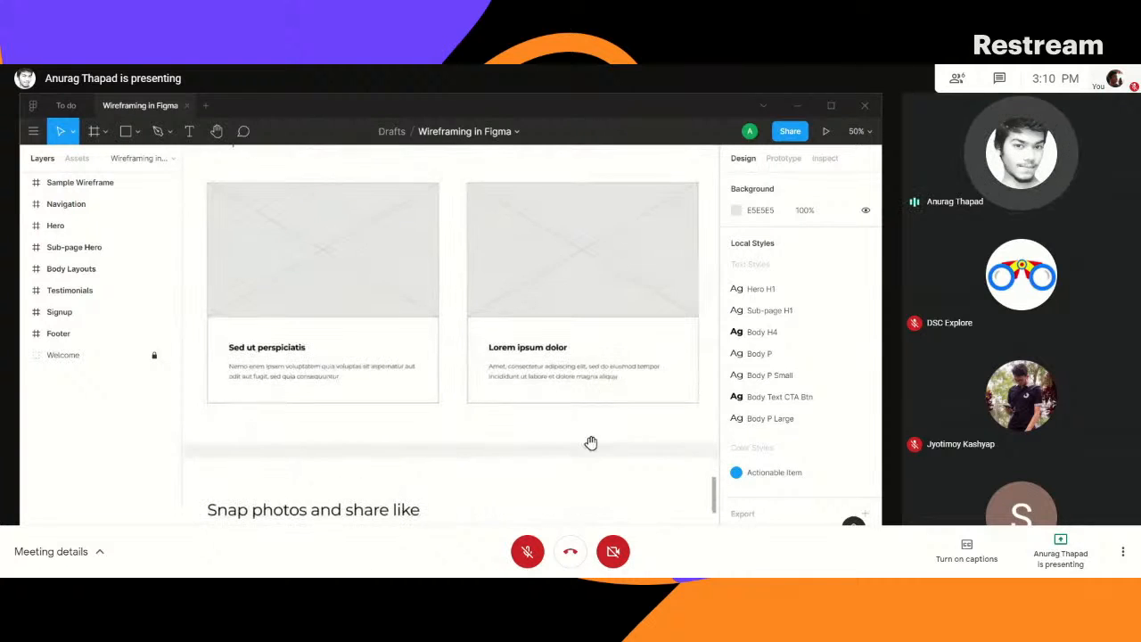
left_click_drag(582, 481, 571, 275)
left_click_drag(606, 496, 591, 294)
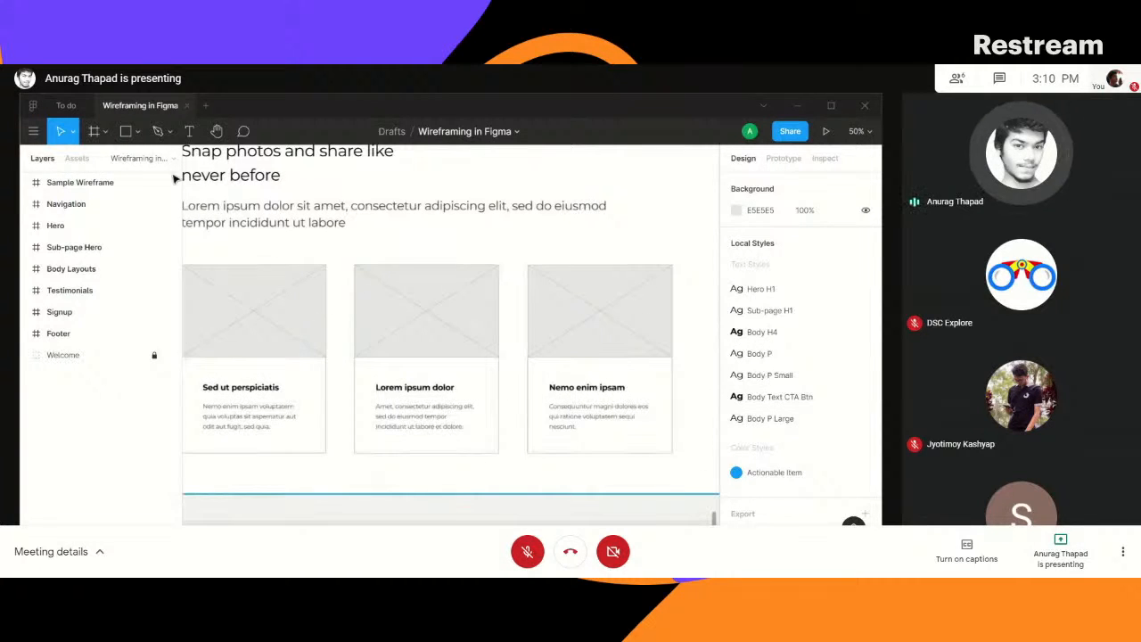
- Switch to the To do design file and look over its Sign Up, Sign In, task dashboard and side menu screens
left_click(66, 105)
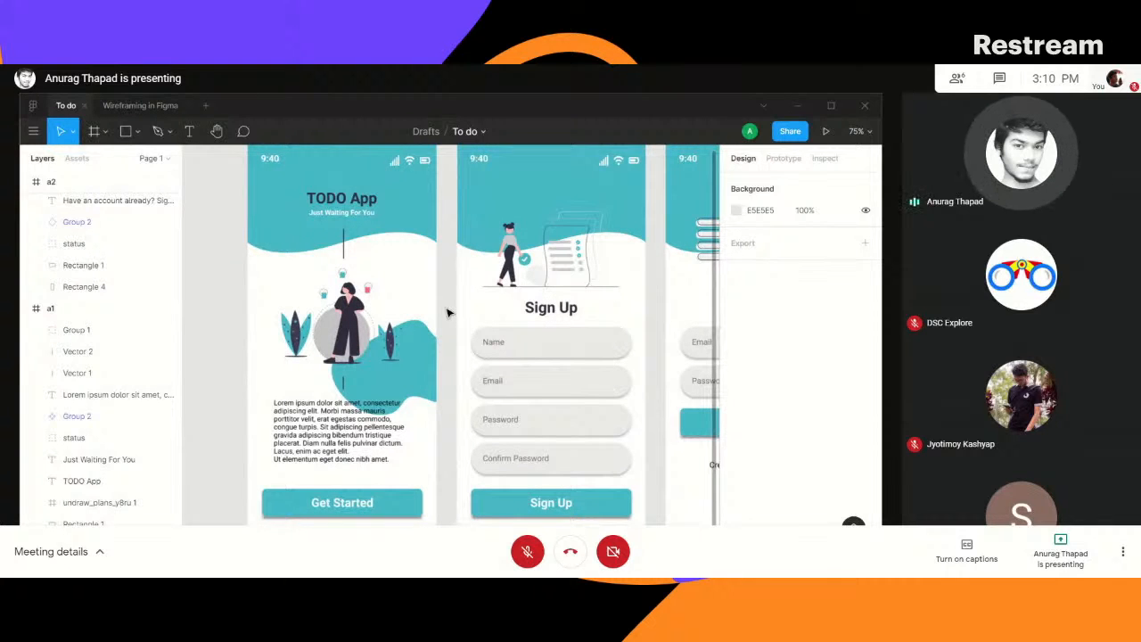
mouse_move(234, 567)
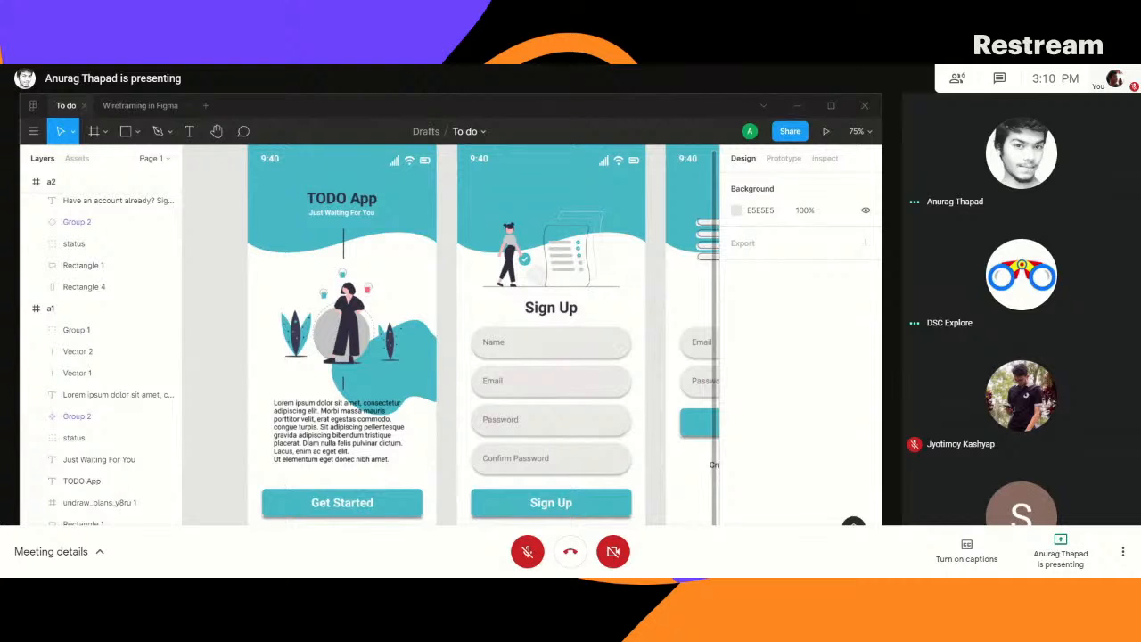
mouse_move(223, 512)
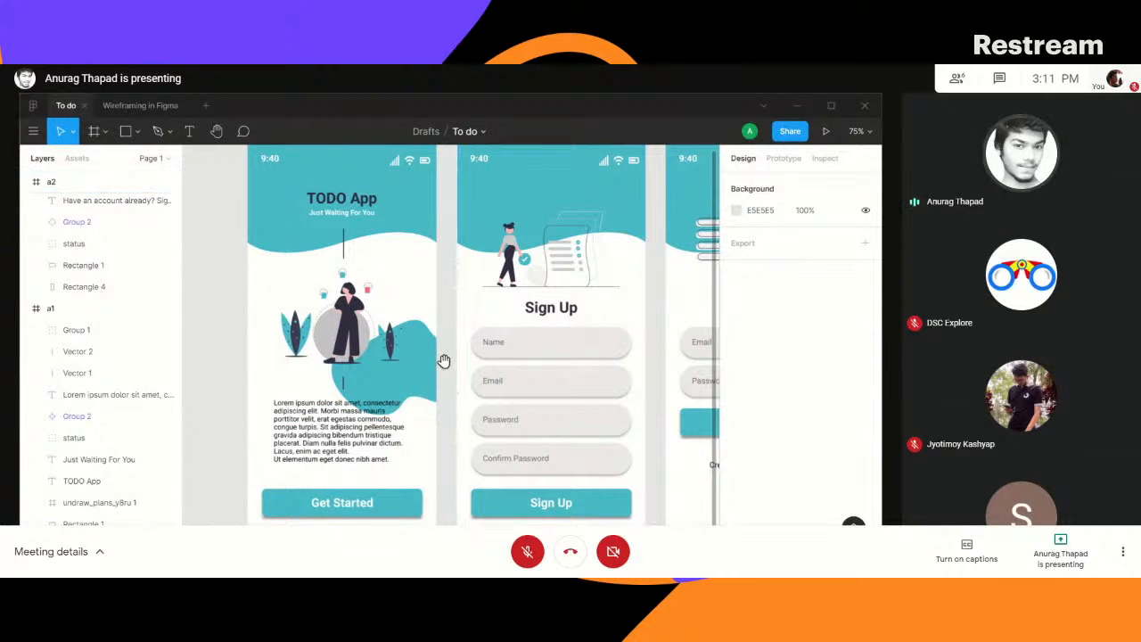
left_click_drag(444, 361, 326, 340)
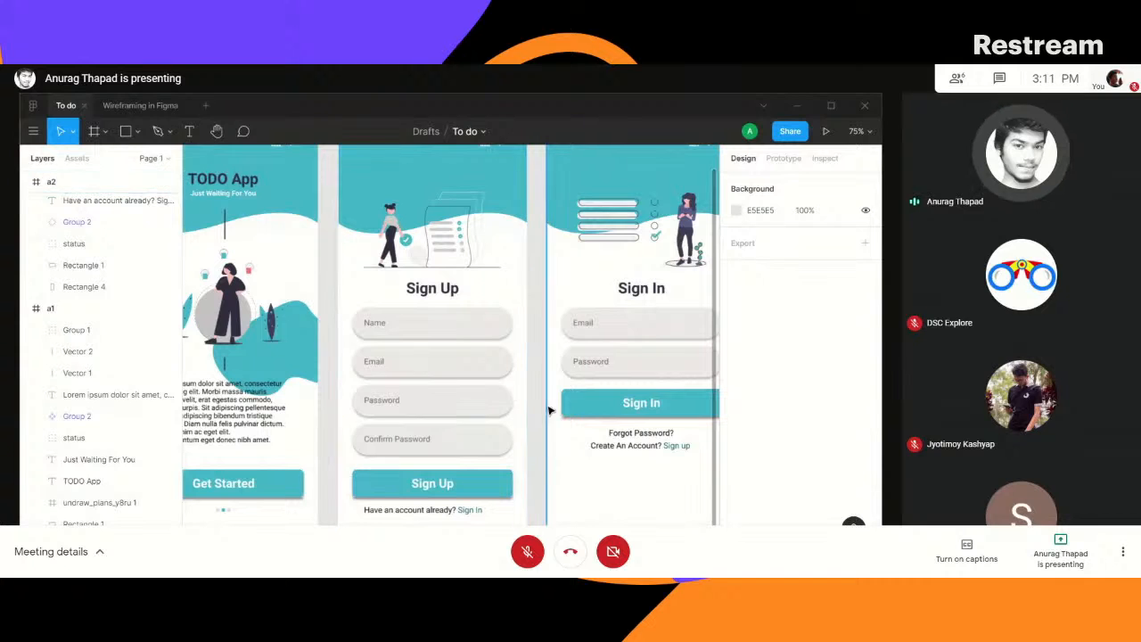
left_click_drag(530, 398, 341, 402)
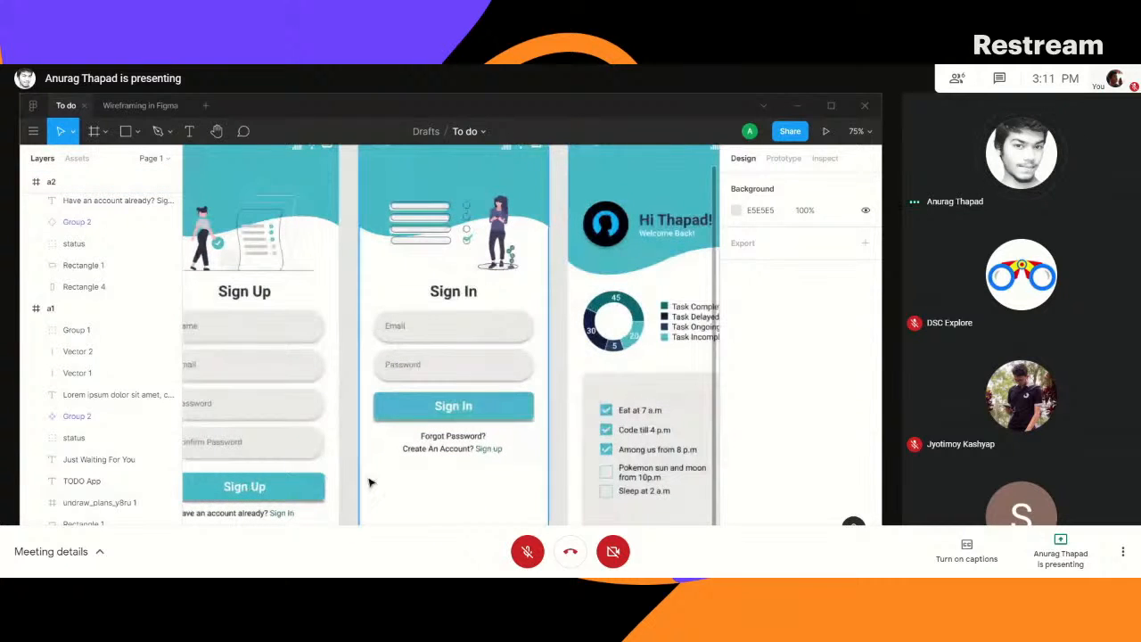
left_click_drag(349, 443, 425, 360)
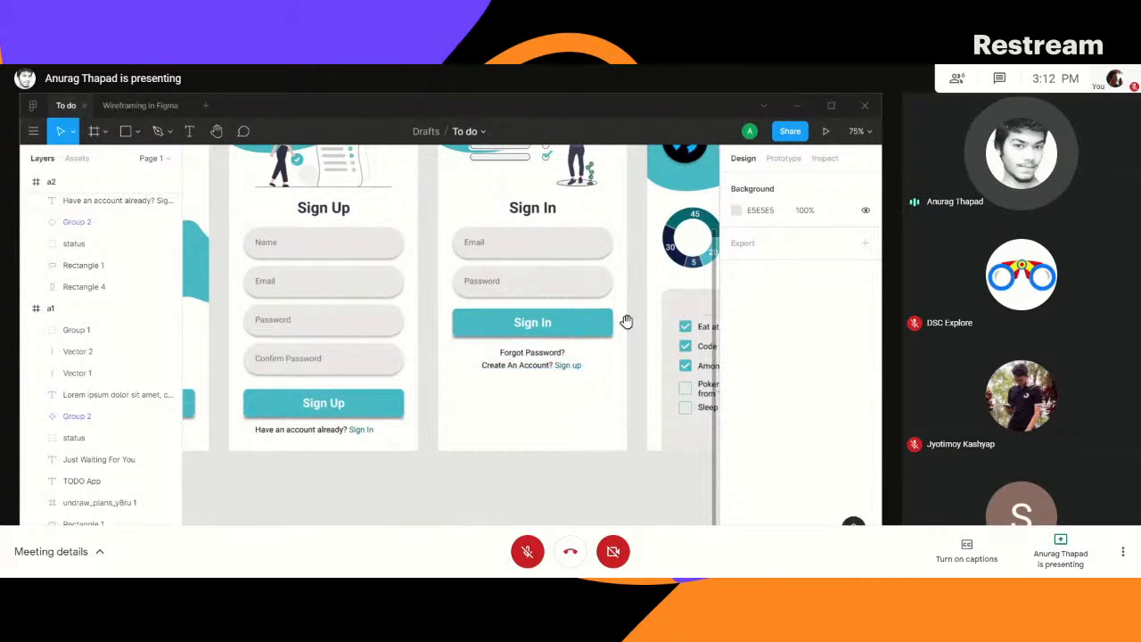
left_click_drag(624, 321, 358, 385)
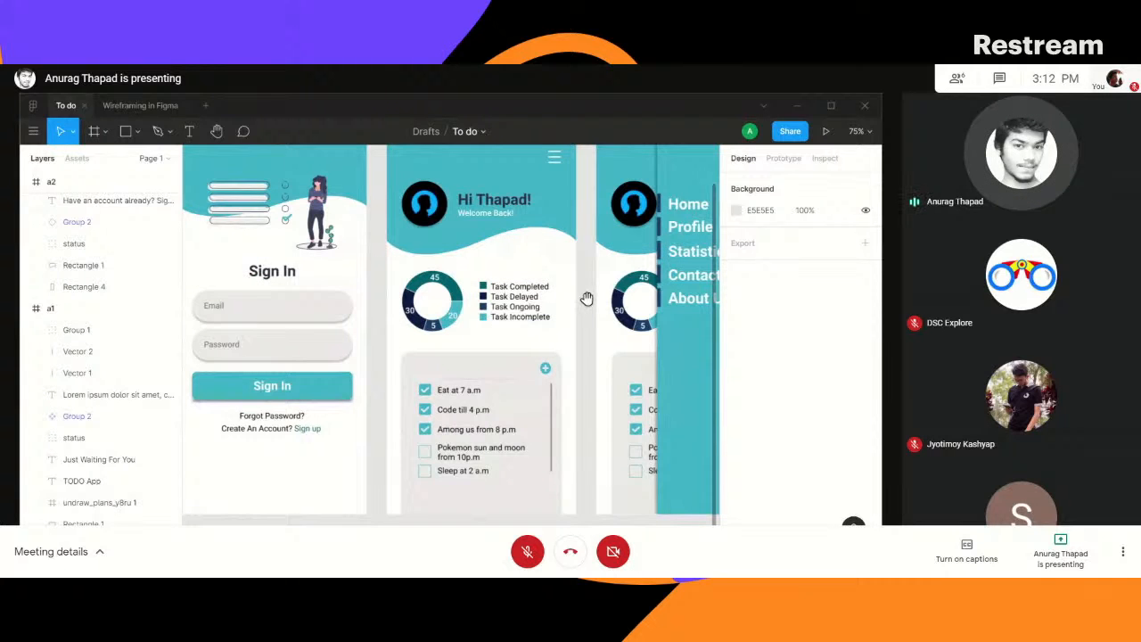
left_click_drag(587, 298, 405, 337)
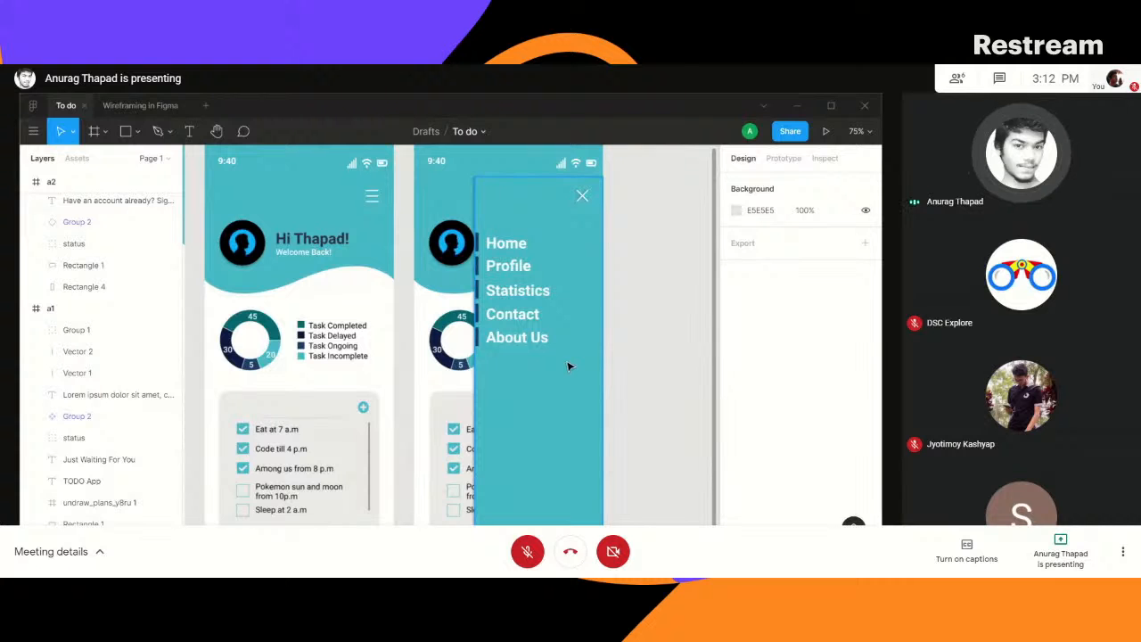
left_click_drag(398, 344, 533, 327)
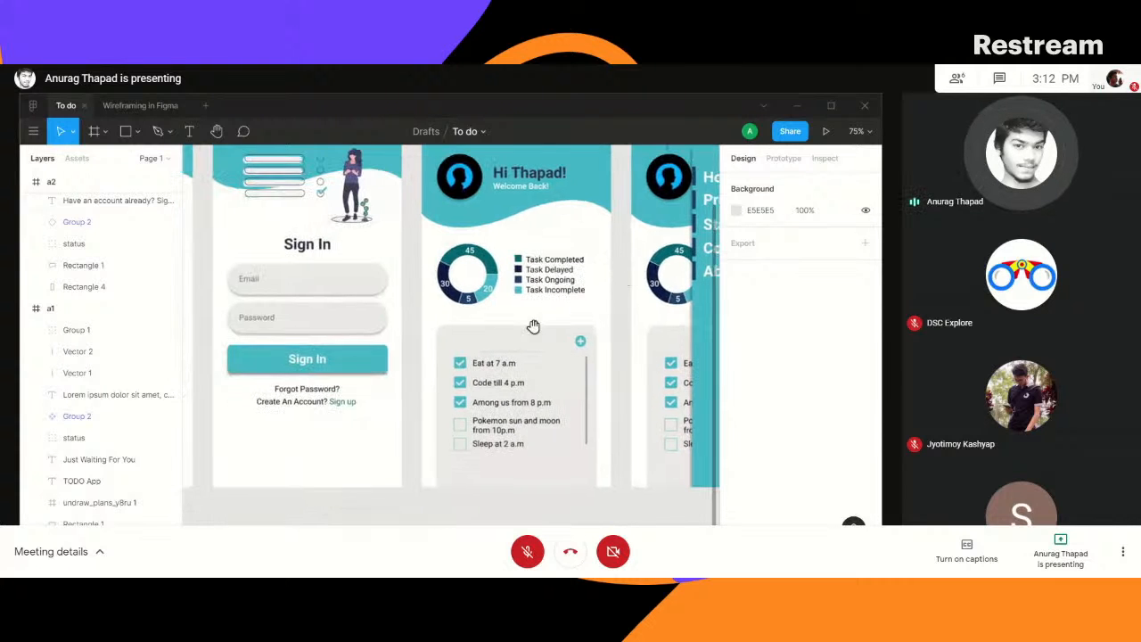
left_click_drag(415, 242, 681, 294)
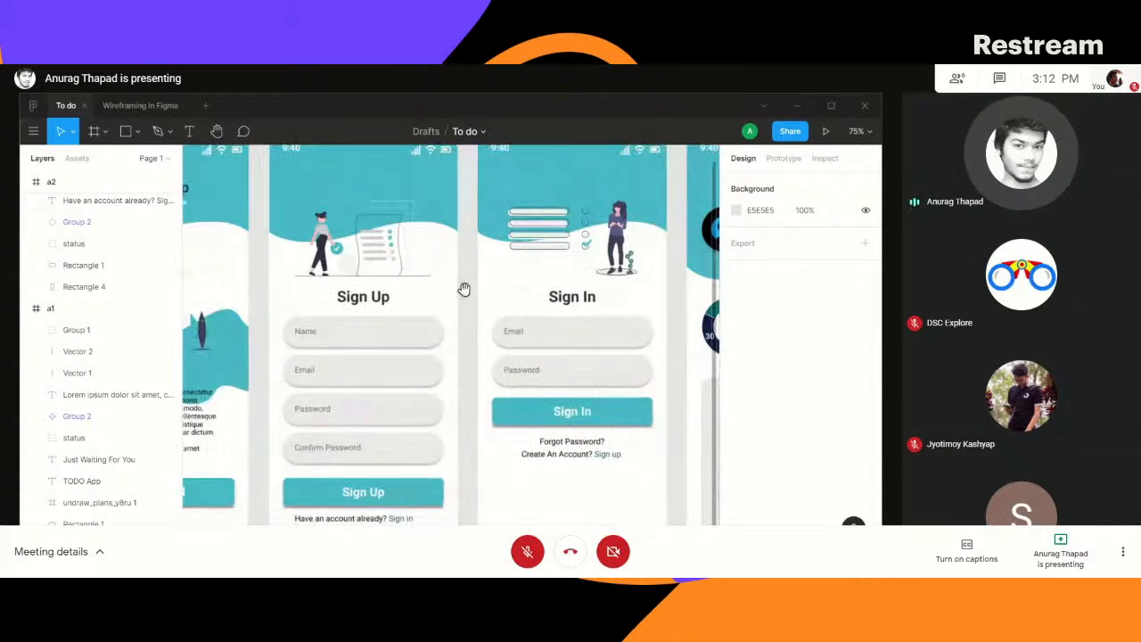
- Show the TODO App start screen, check the file's prototype device settings and return to the design properties
left_click_drag(460, 268, 619, 289)
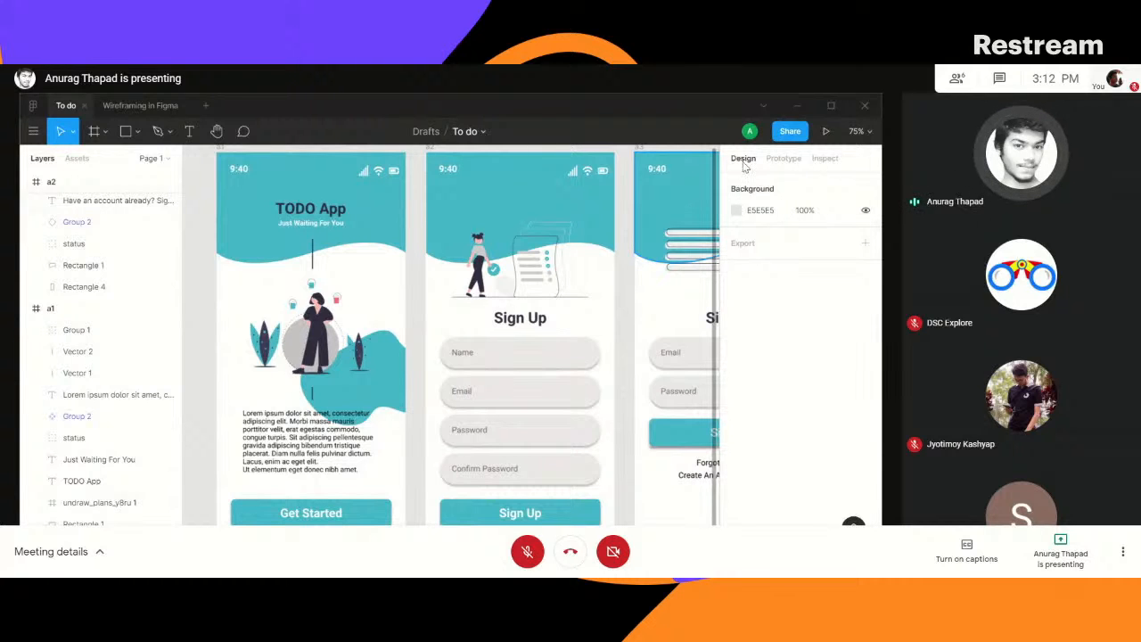
left_click(783, 159)
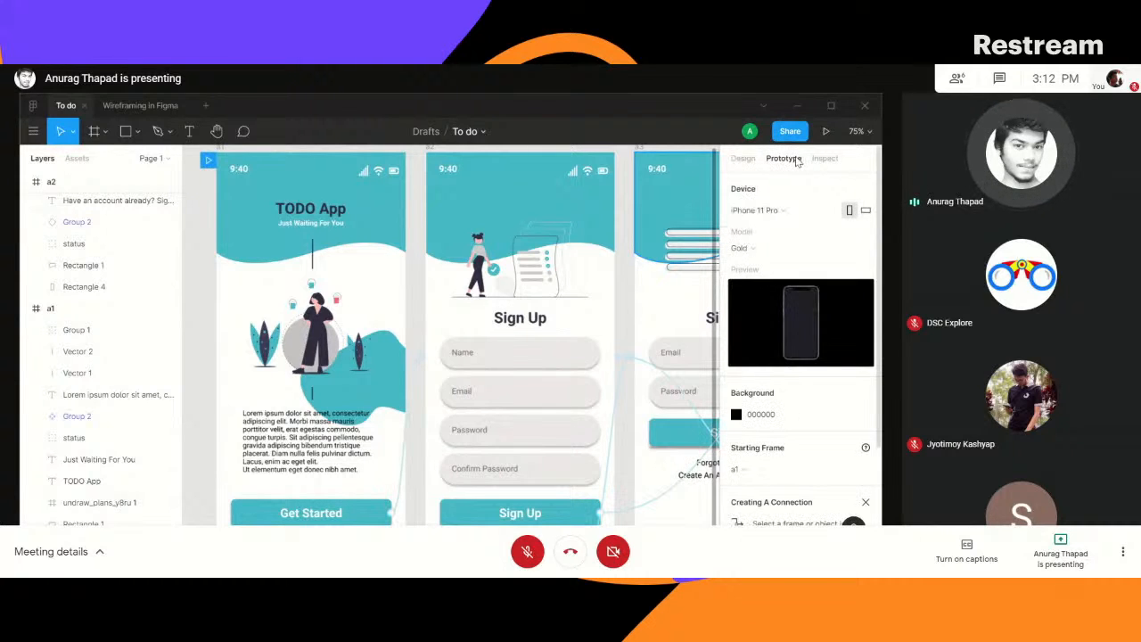
left_click(743, 158)
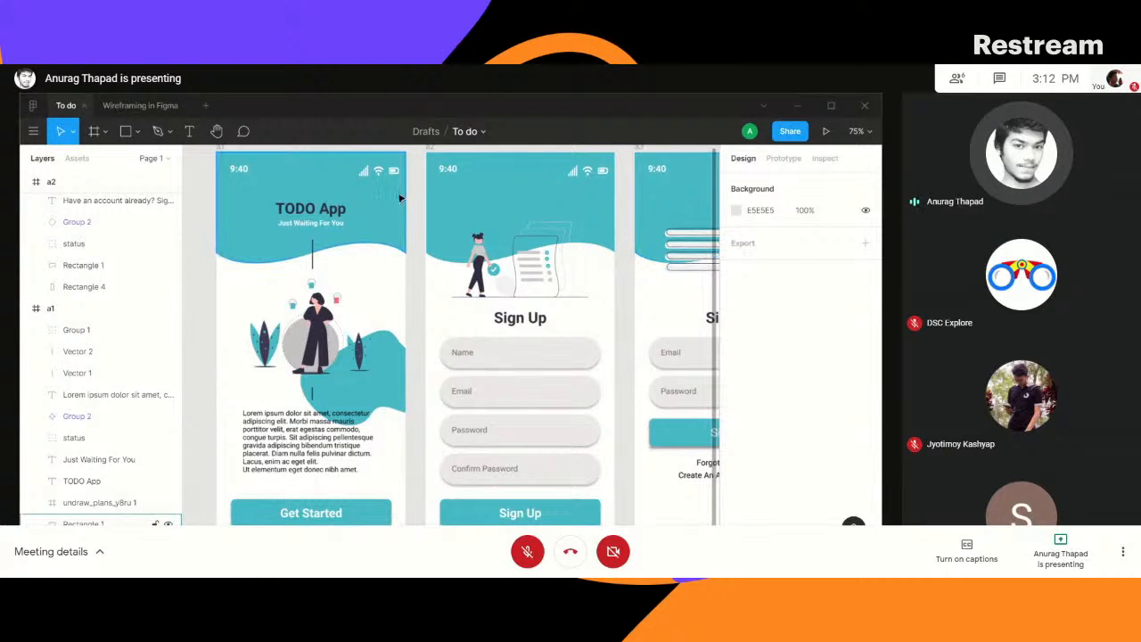
- Add a 1 px black inside stroke and a drop shadow to the teal header shape of the TODO App start screen
left_click(361, 204)
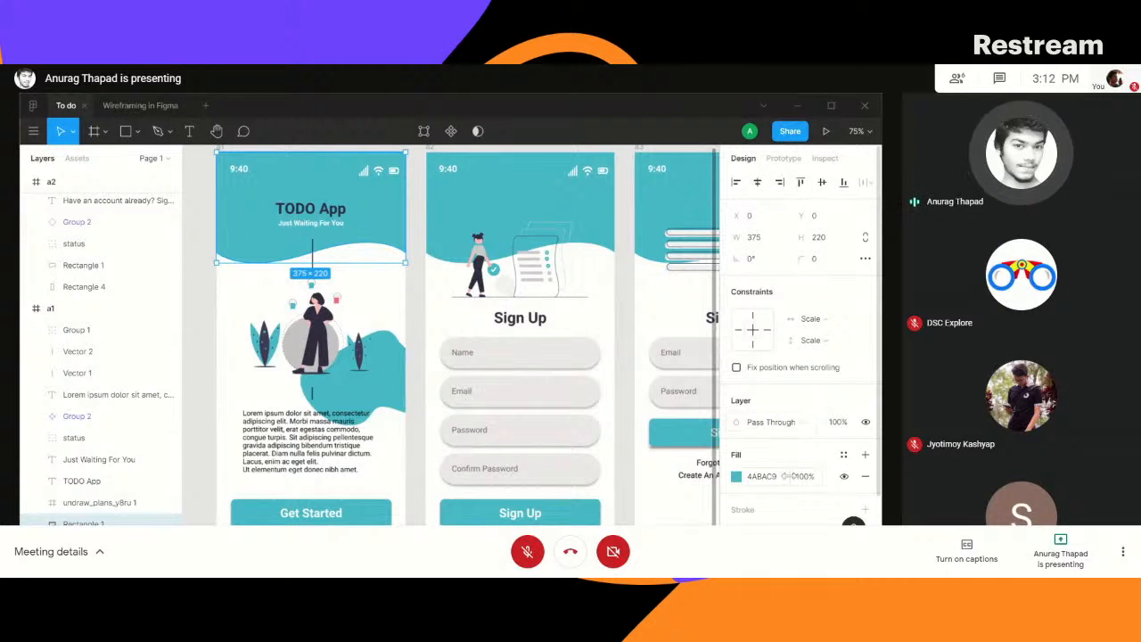
scroll(763, 483, "down", 2)
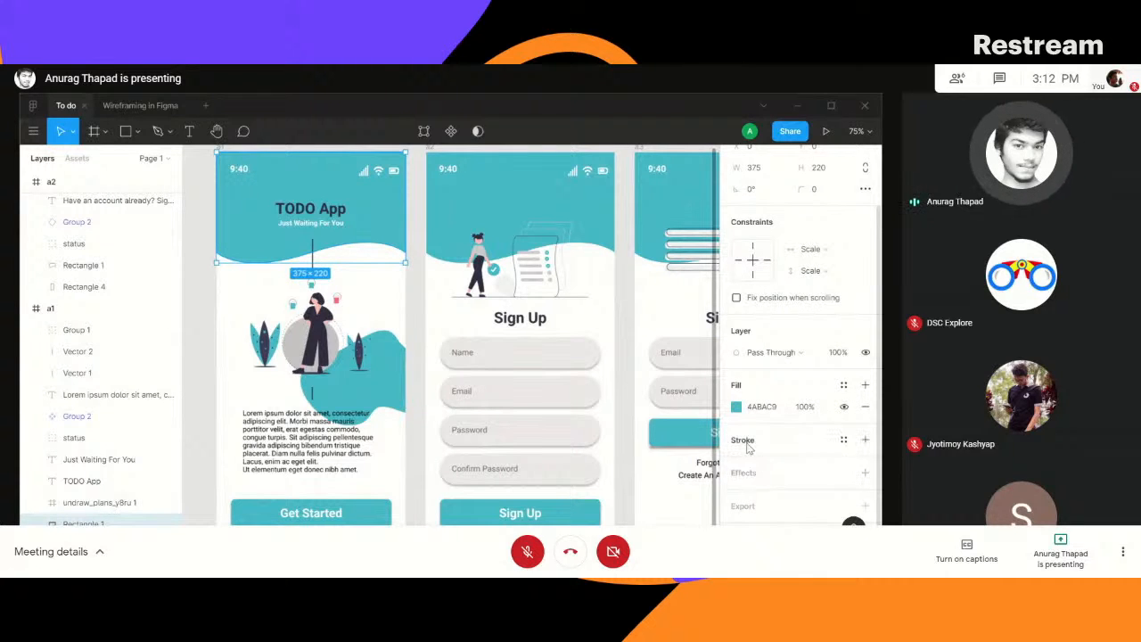
left_click(746, 441)
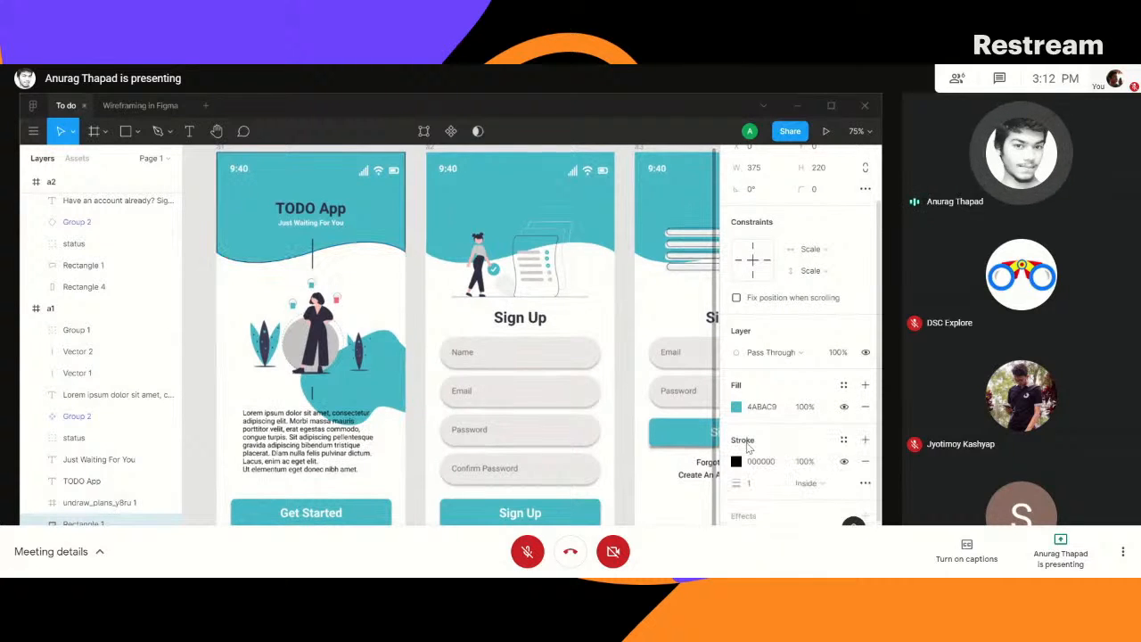
left_click(755, 516)
scroll(789, 504, "down", 2)
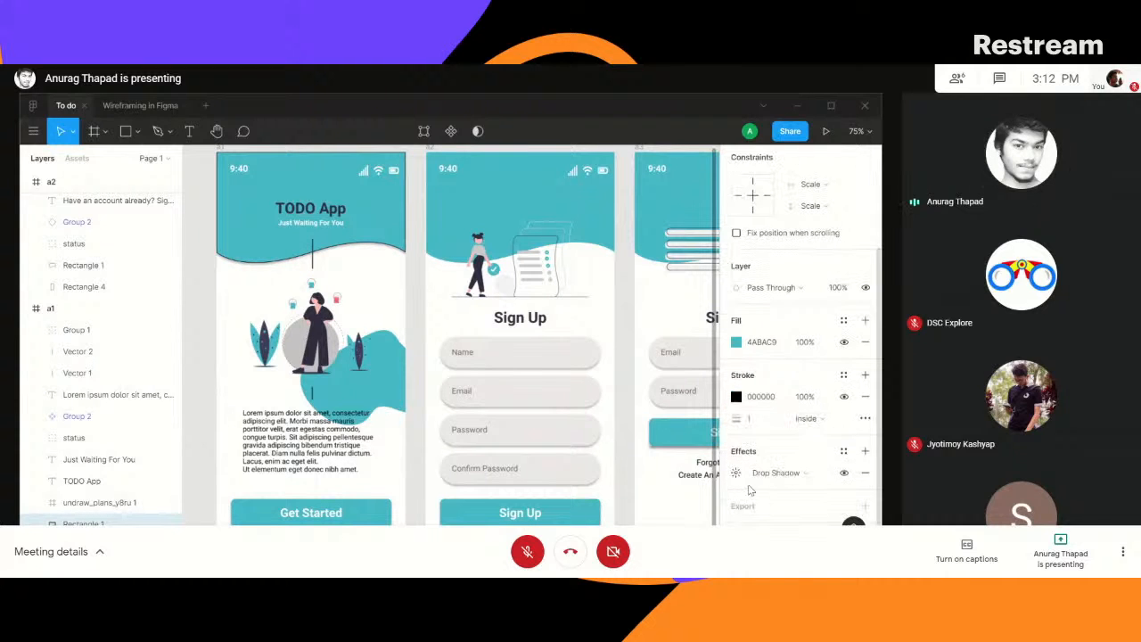
- Remove the drop shadow and the stroke from the teal header shape
left_click(865, 472)
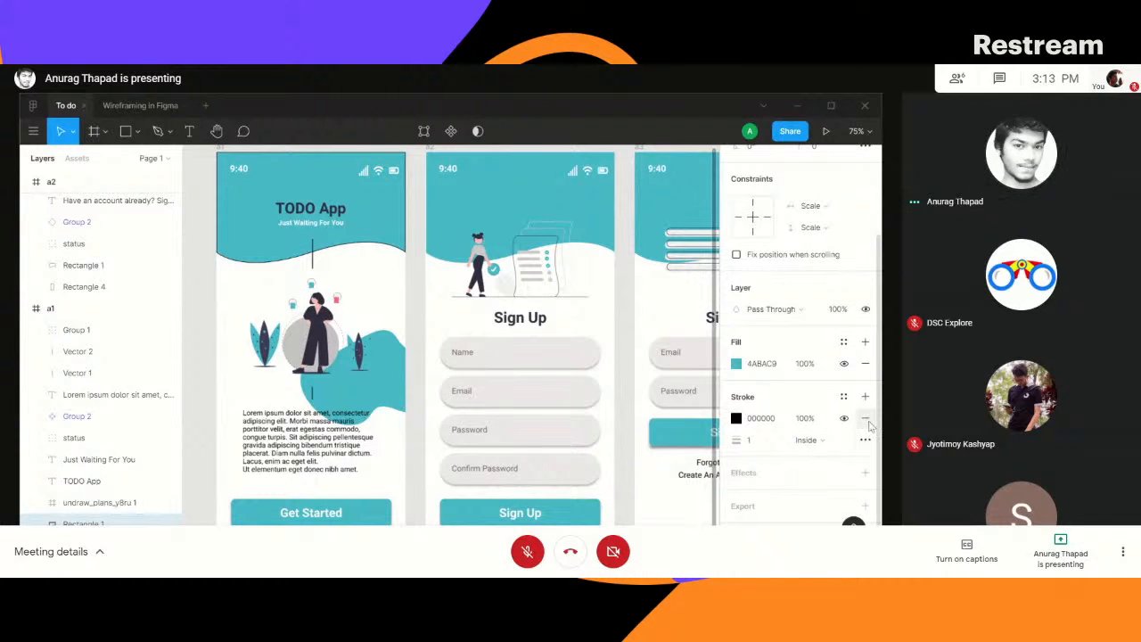
left_click(865, 420)
scroll(796, 306, "up", 2)
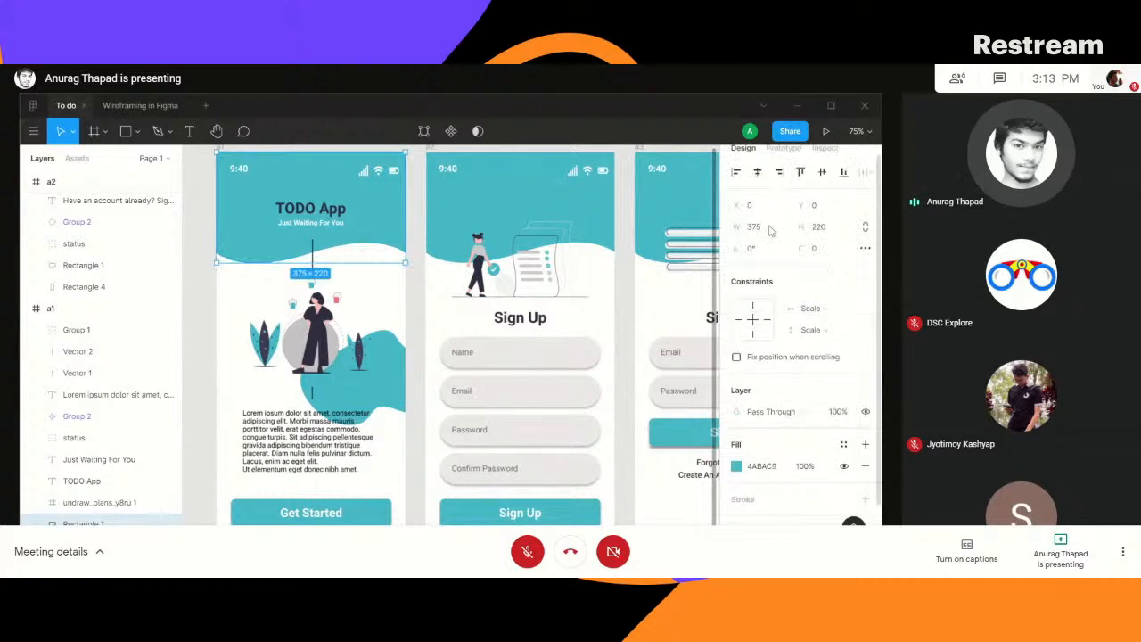
- Examine the prototype interactions of the Get Started button, the Sign Up button and the Create An Account text
left_click(782, 159)
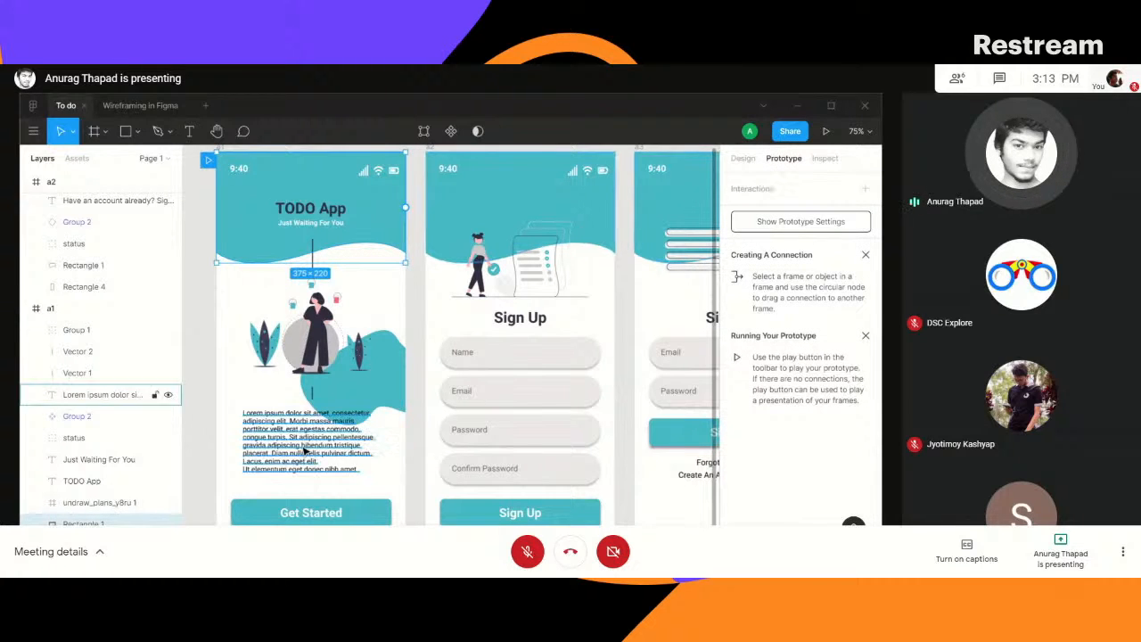
left_click(340, 519)
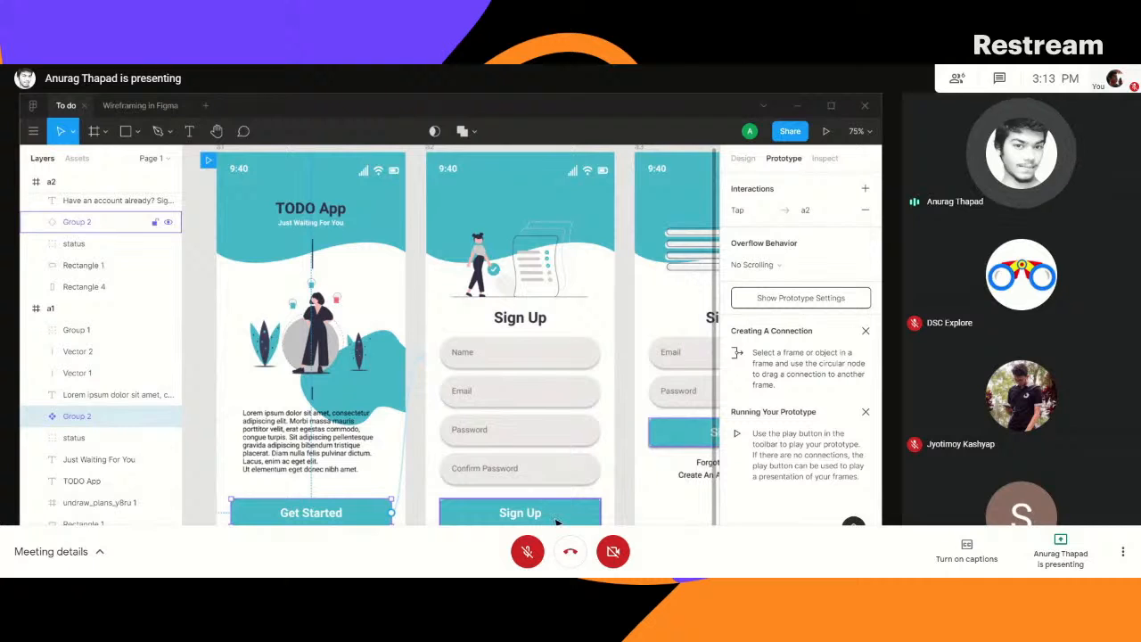
scroll(566, 422, "down", 3)
scroll(566, 422, "right", 5)
left_click(338, 412)
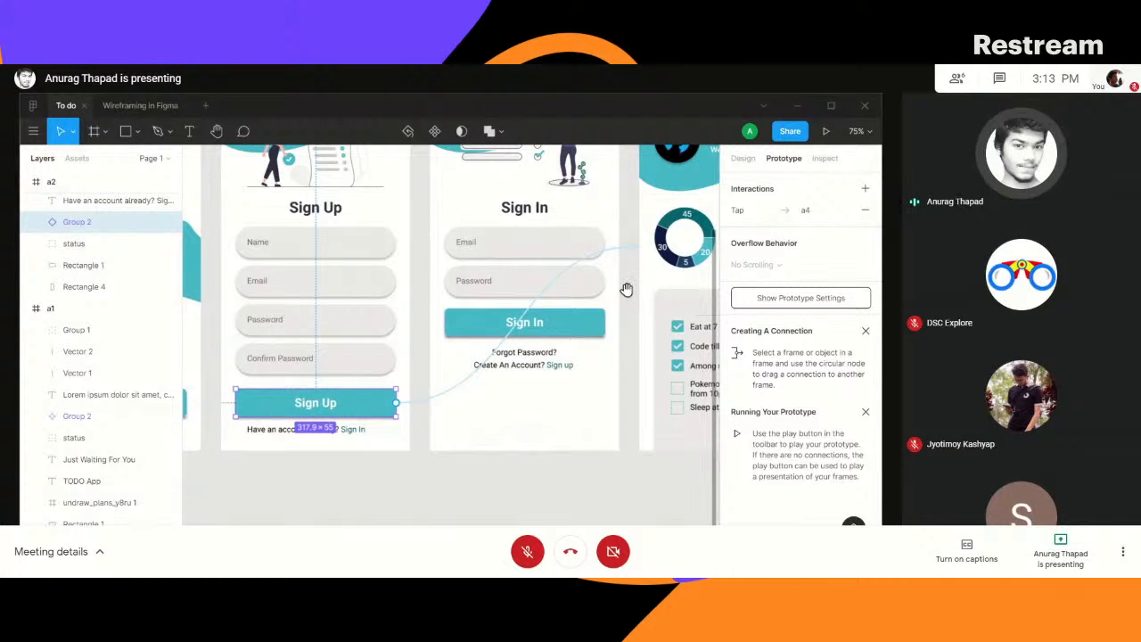
left_click_drag(627, 290, 410, 387)
left_click_drag(411, 443, 532, 303)
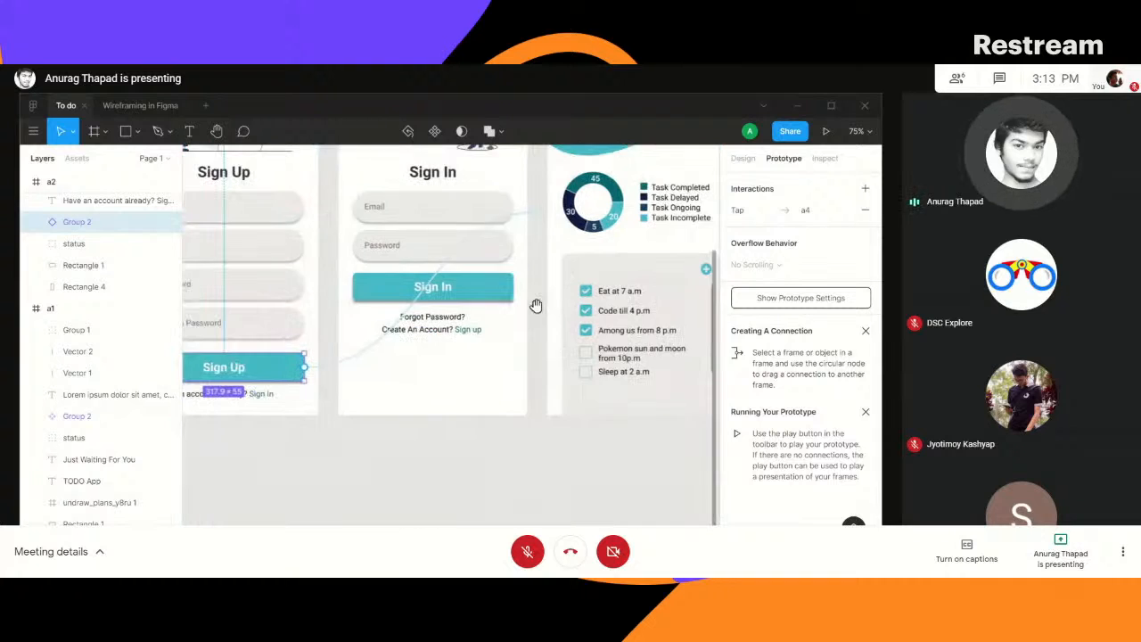
left_click(473, 332)
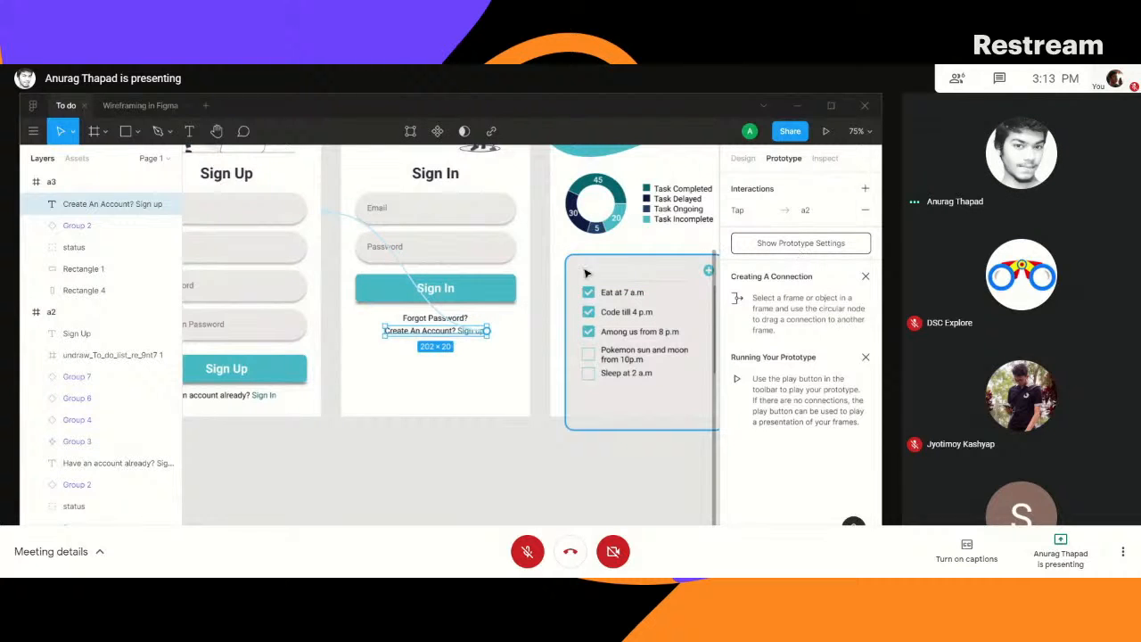
left_click_drag(368, 445, 722, 533)
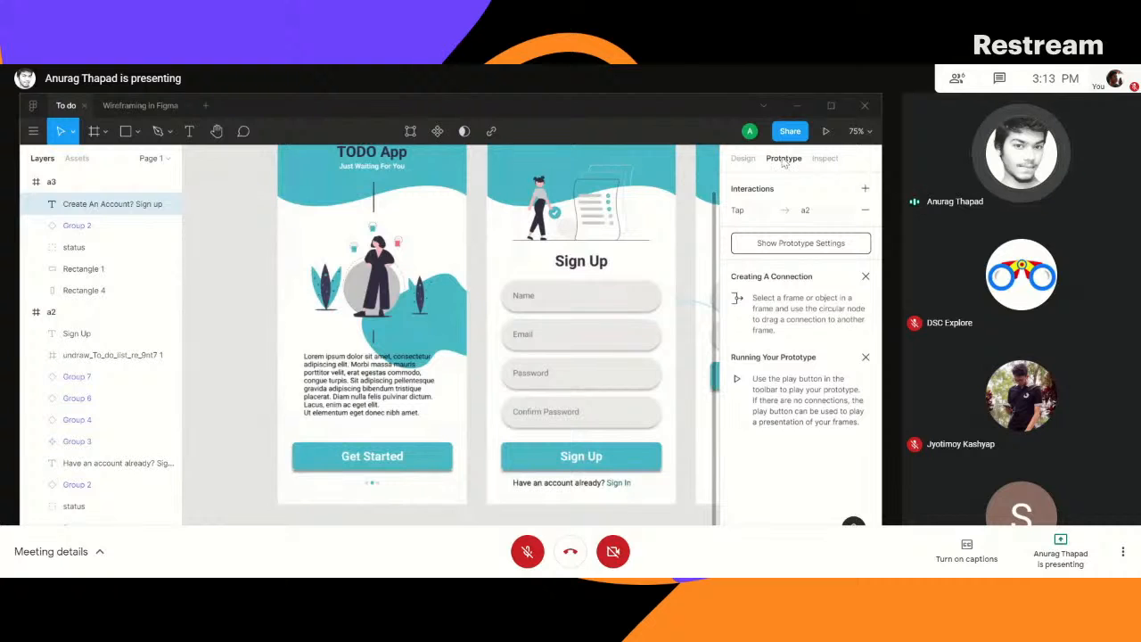
- Inspect the Create An Account text's properties, typography, animation and CSS code
left_click(825, 159)
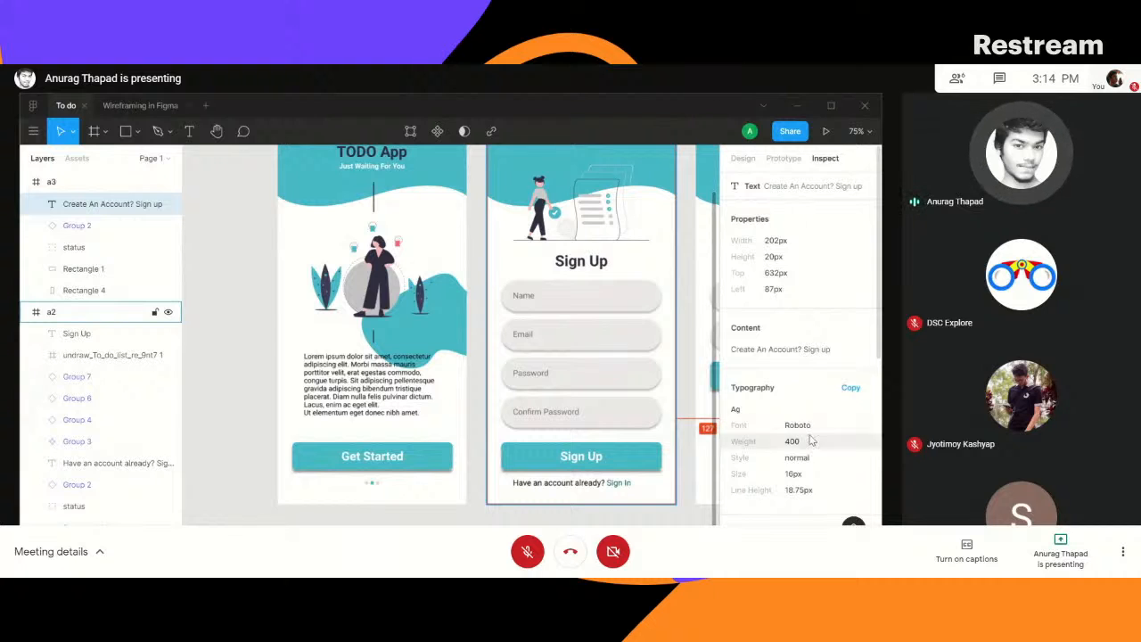
scroll(811, 440, "down", 5)
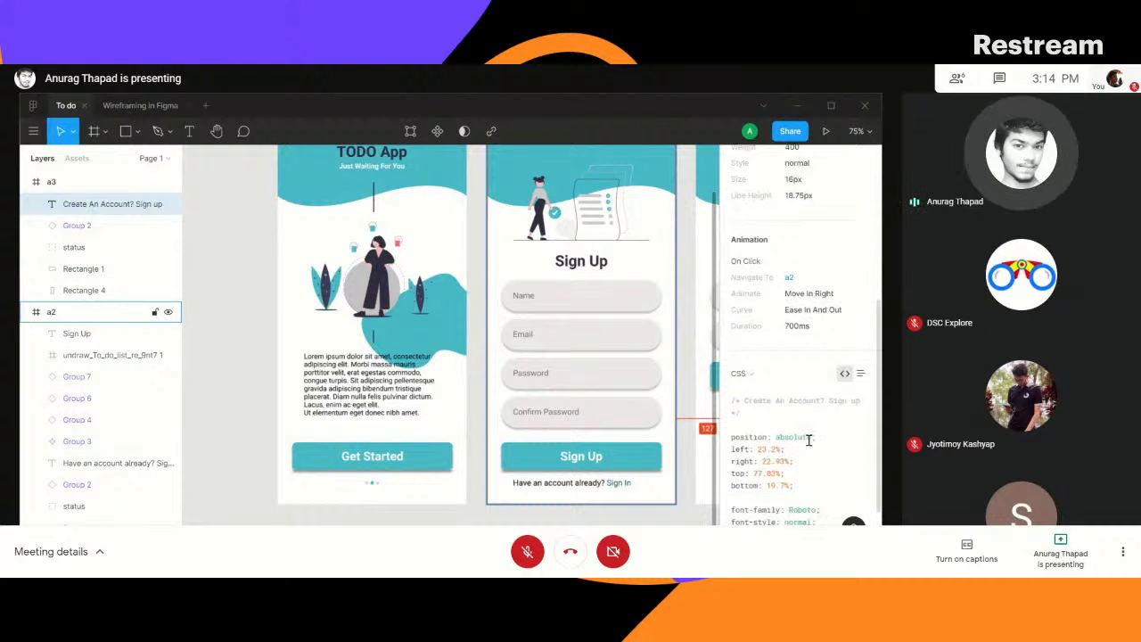
scroll(808, 439, "down", 1)
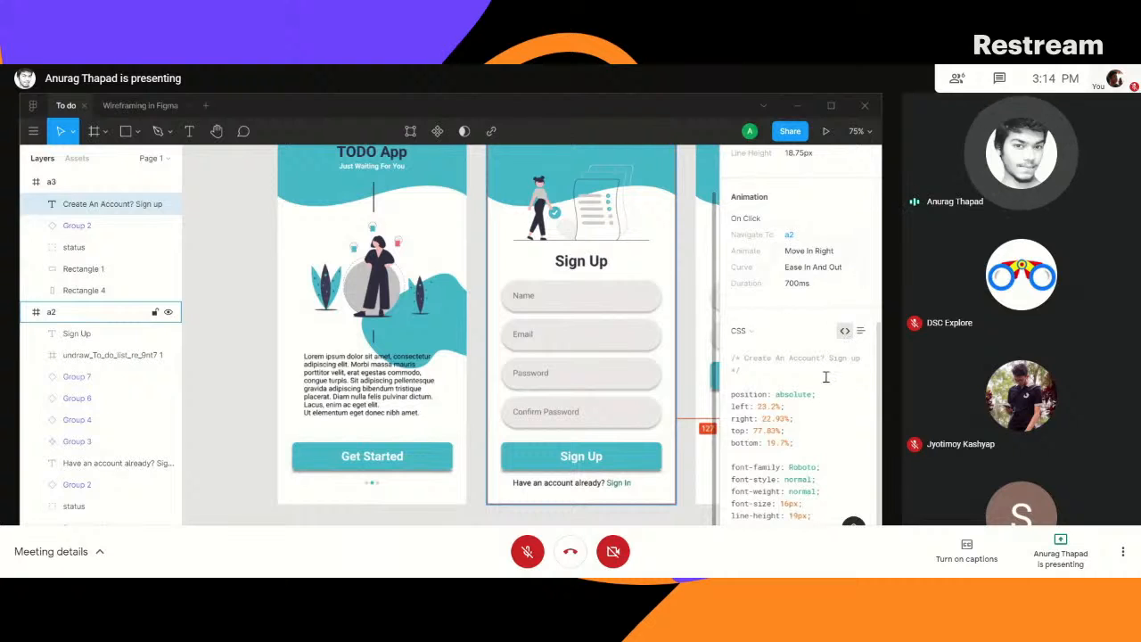
scroll(825, 377, "up", 5)
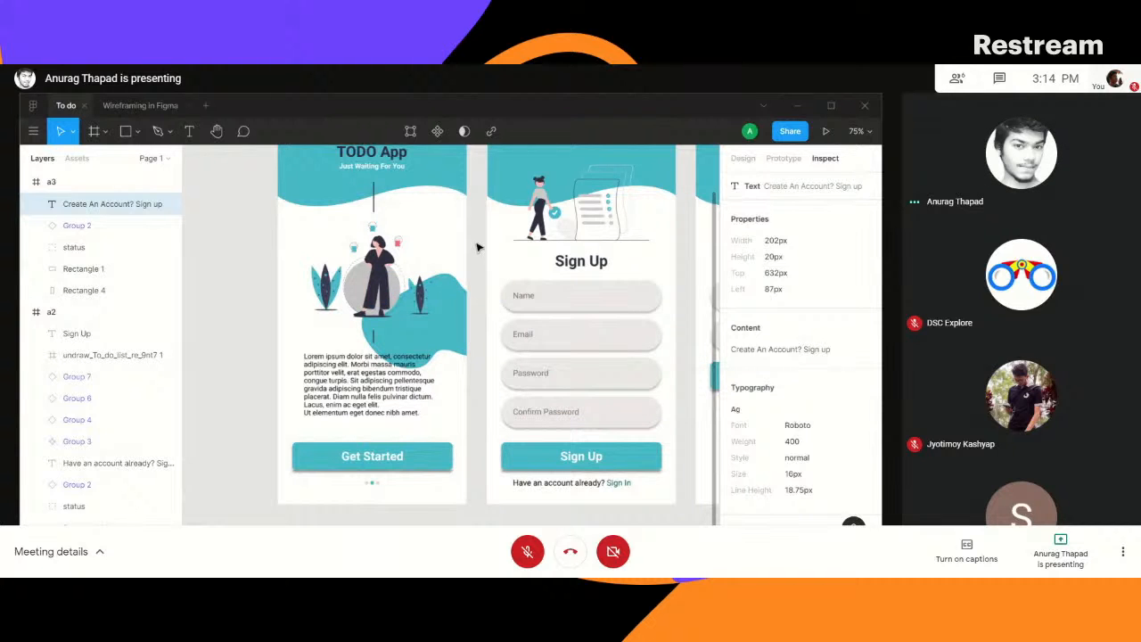
- Present the To do prototype and go back to its TODO App start screen
left_click_drag(476, 246, 419, 307)
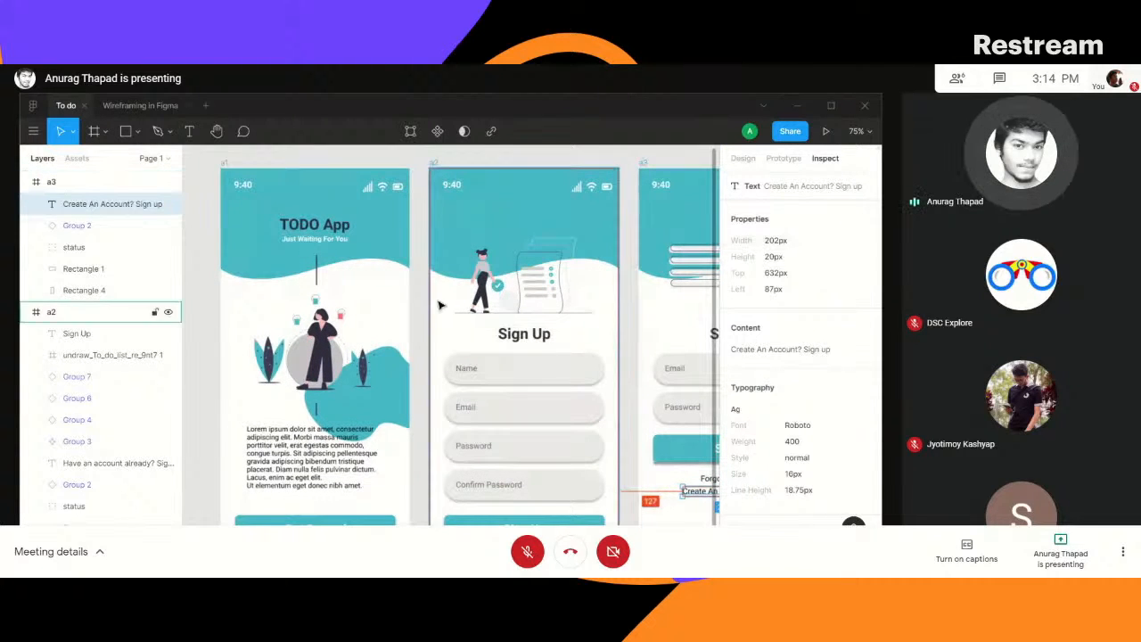
left_click(828, 134)
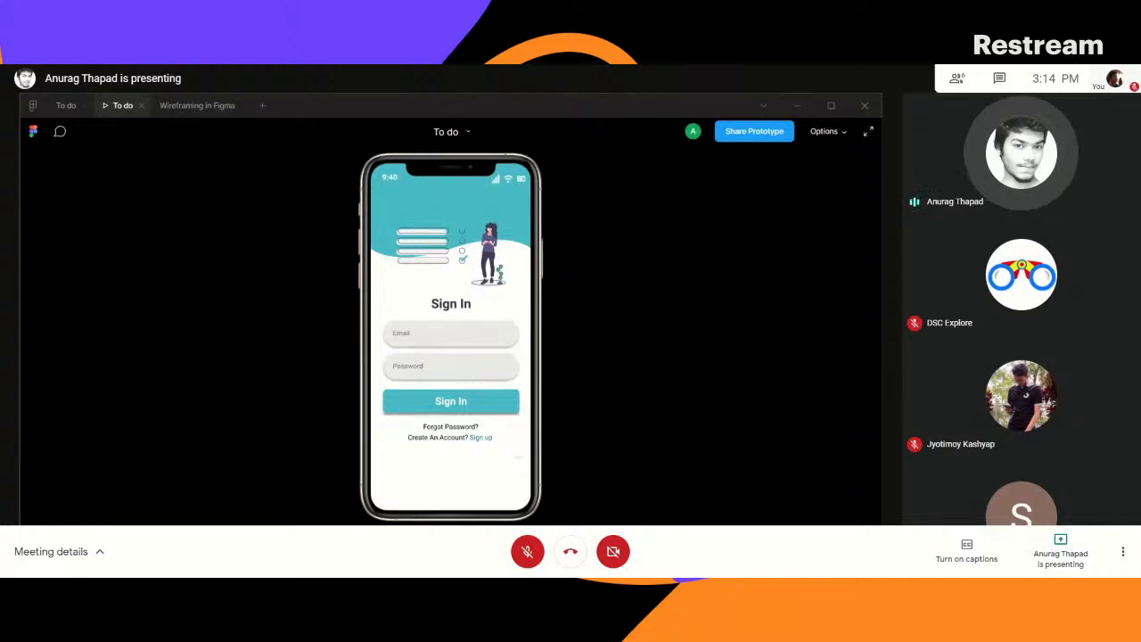
key("Left")
key("Left")
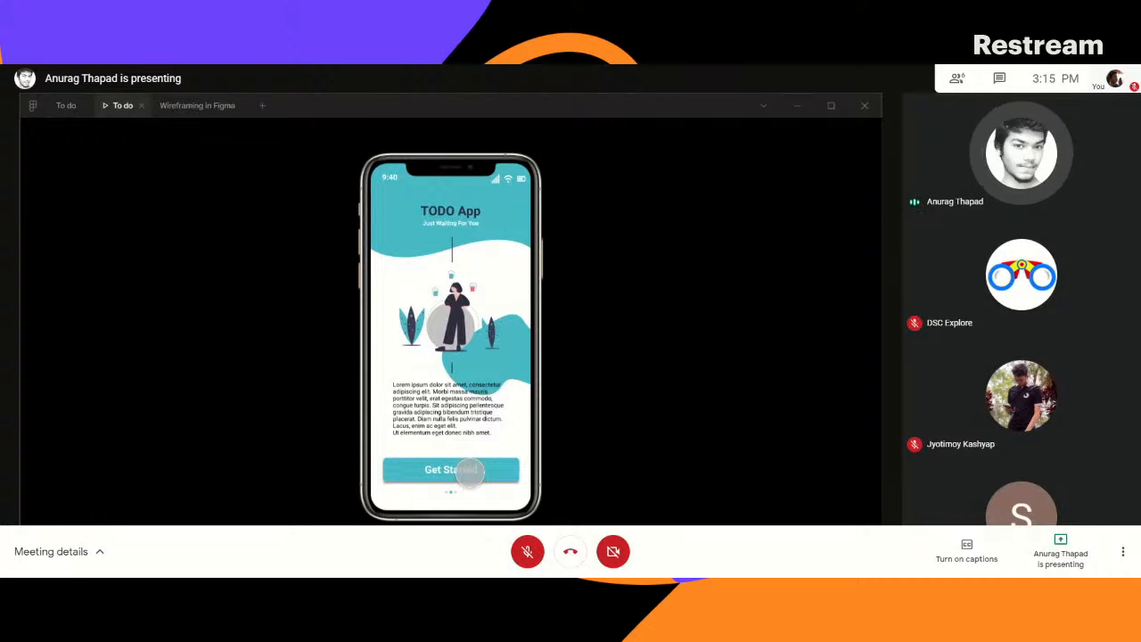
- Switch the prototype's Show Hotspot Hints on Click option off and back on
mouse_move(733, 143)
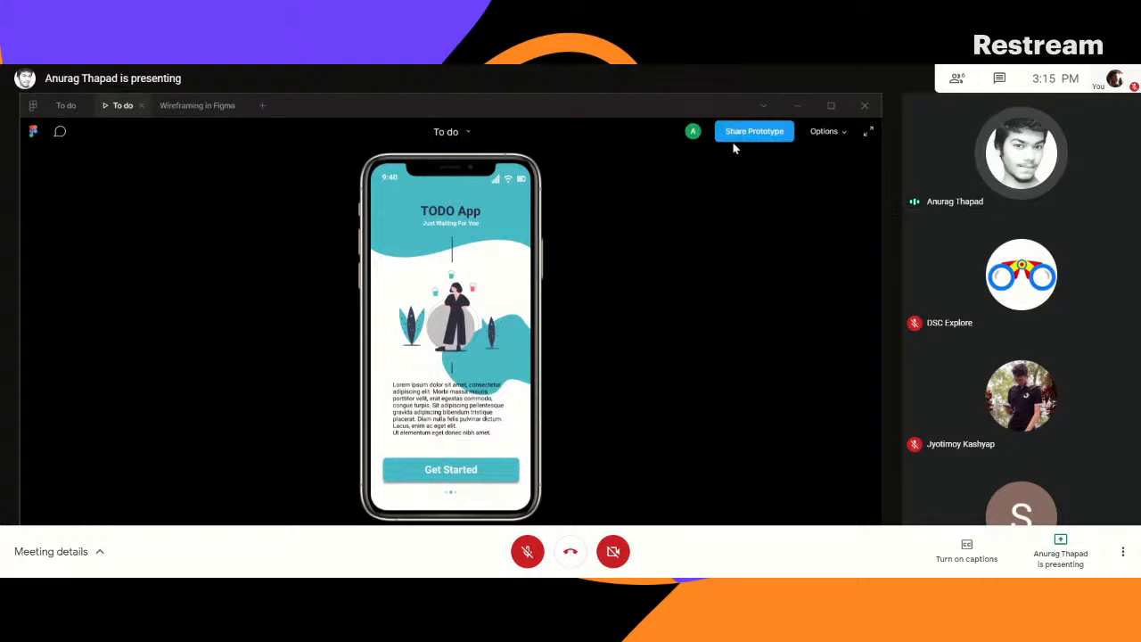
left_click(843, 135)
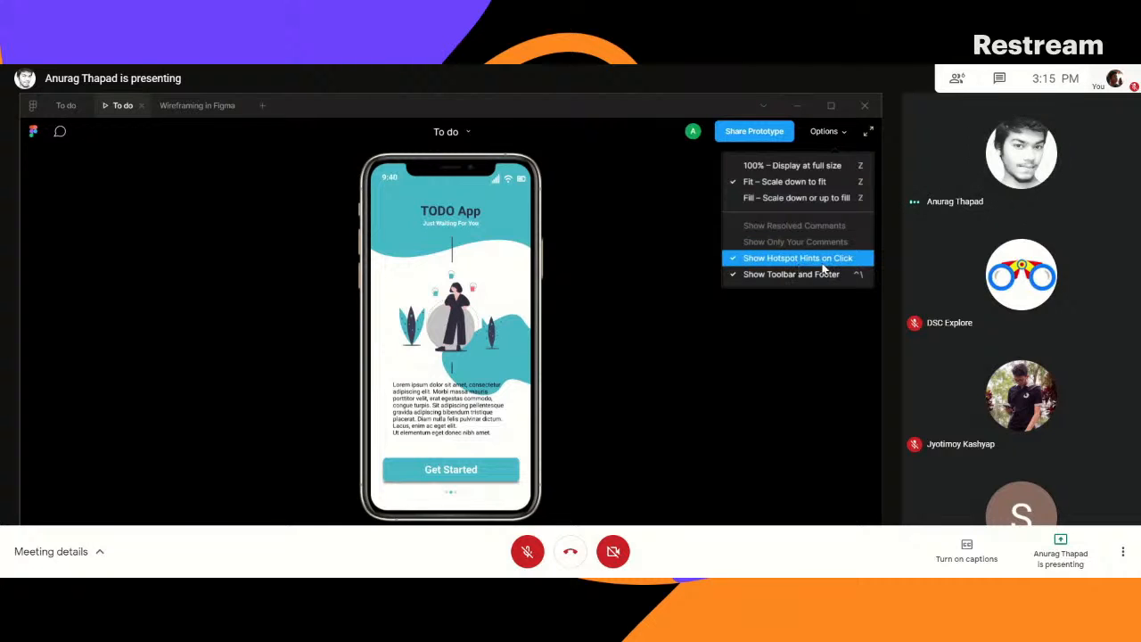
left_click(763, 259)
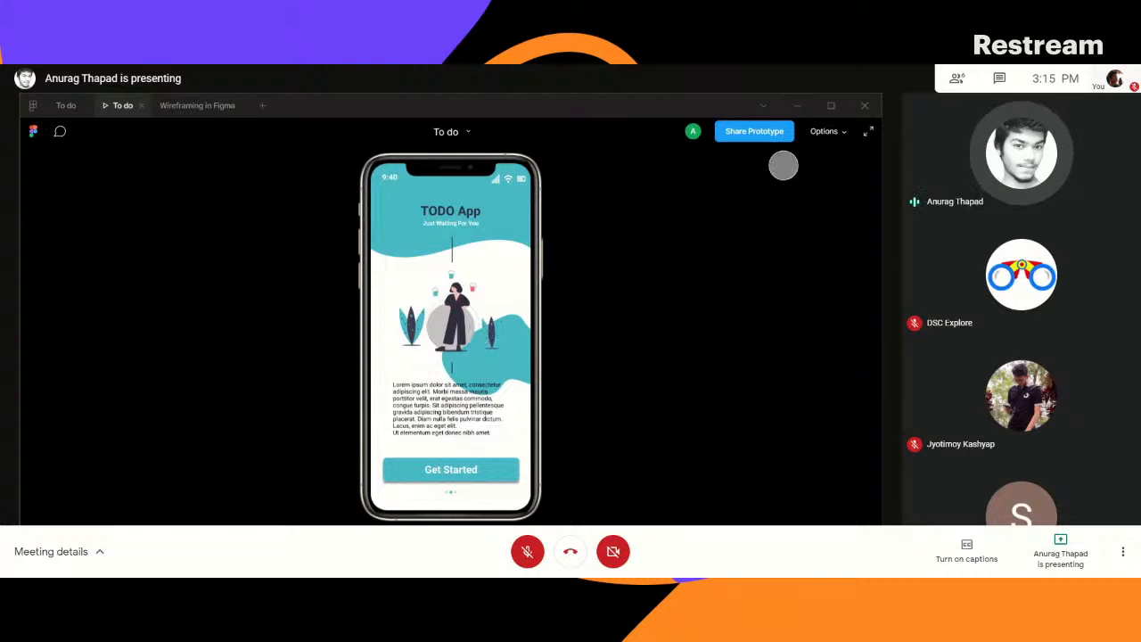
left_click(825, 131)
left_click(788, 260)
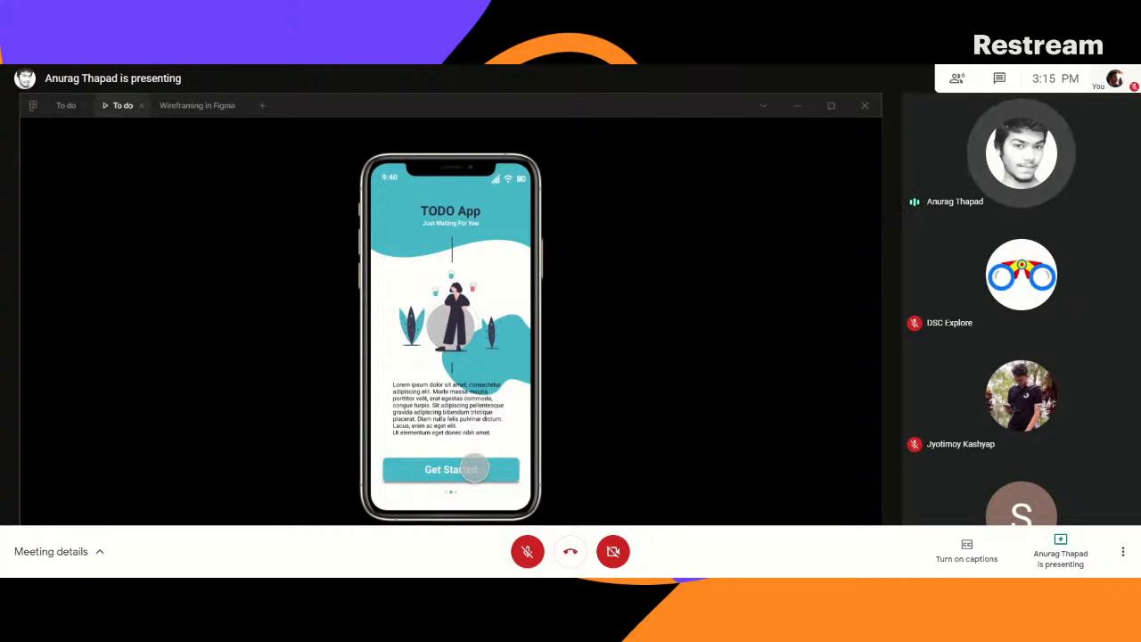
- Run through the prototype from Get Started via the Sign In and Sign Up screens to the dashboard, opening and closing its side menu
left_click(474, 467)
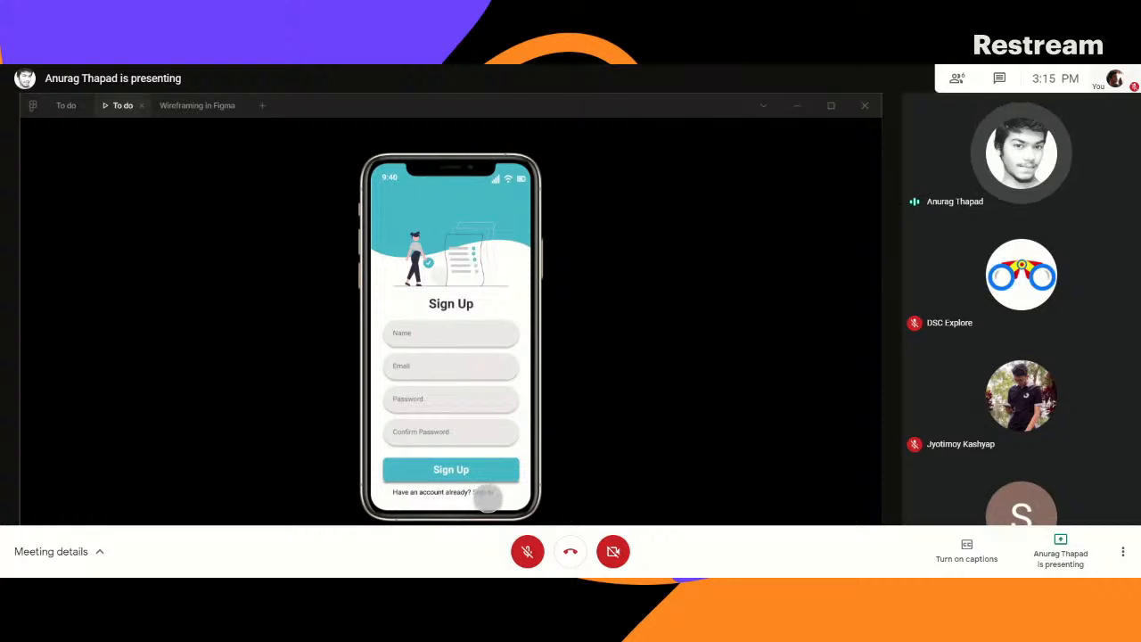
left_click(479, 491)
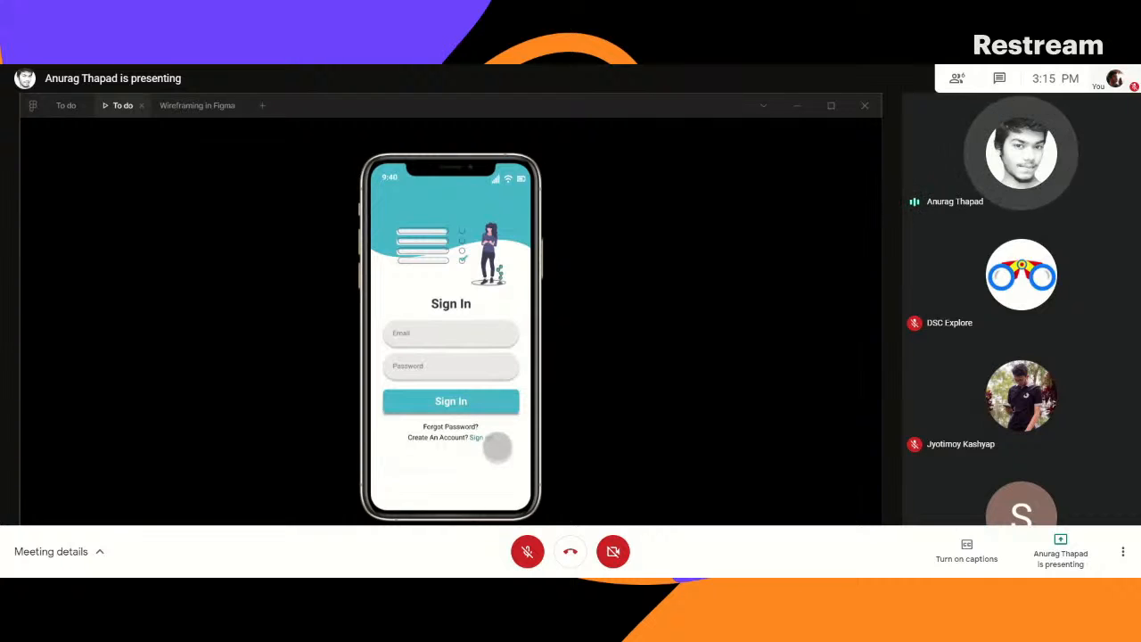
left_click(480, 437)
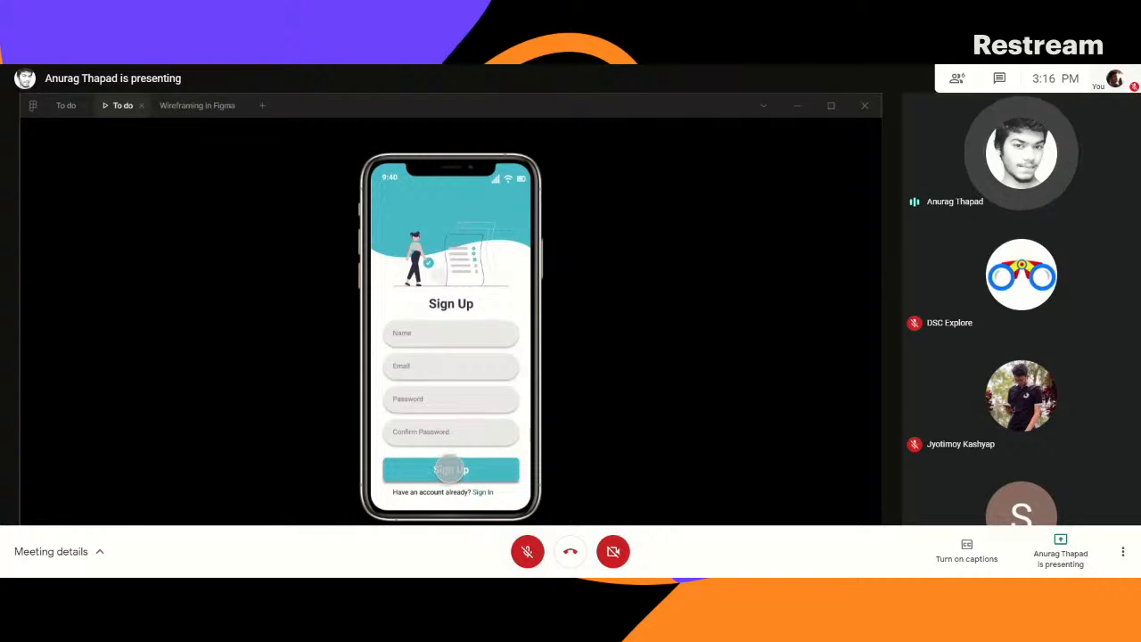
left_click(450, 469)
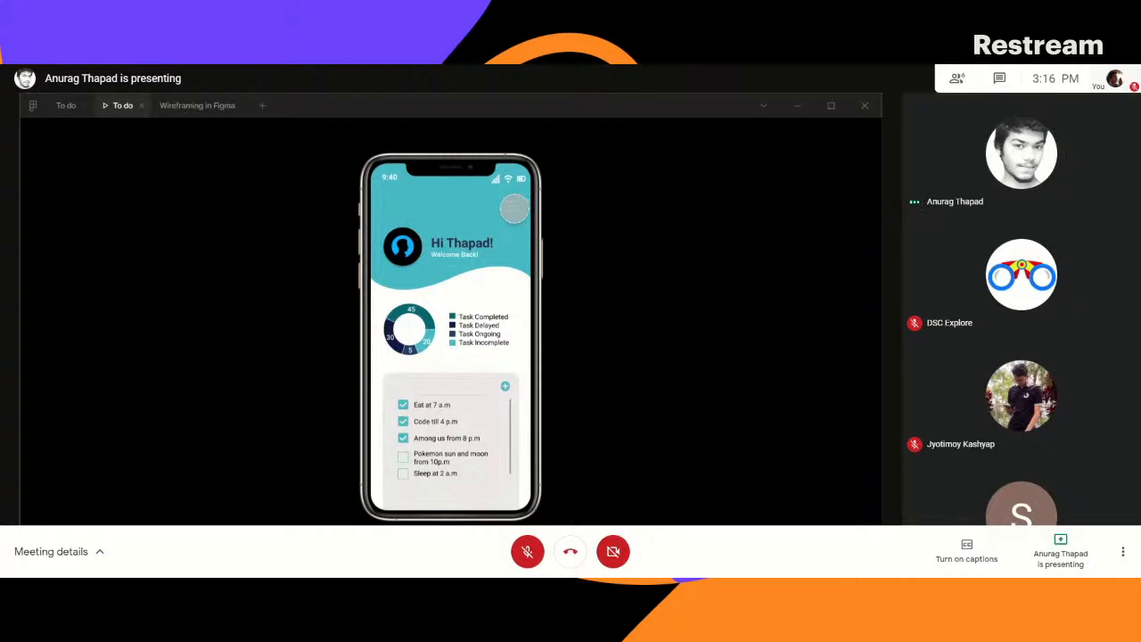
left_click(514, 208)
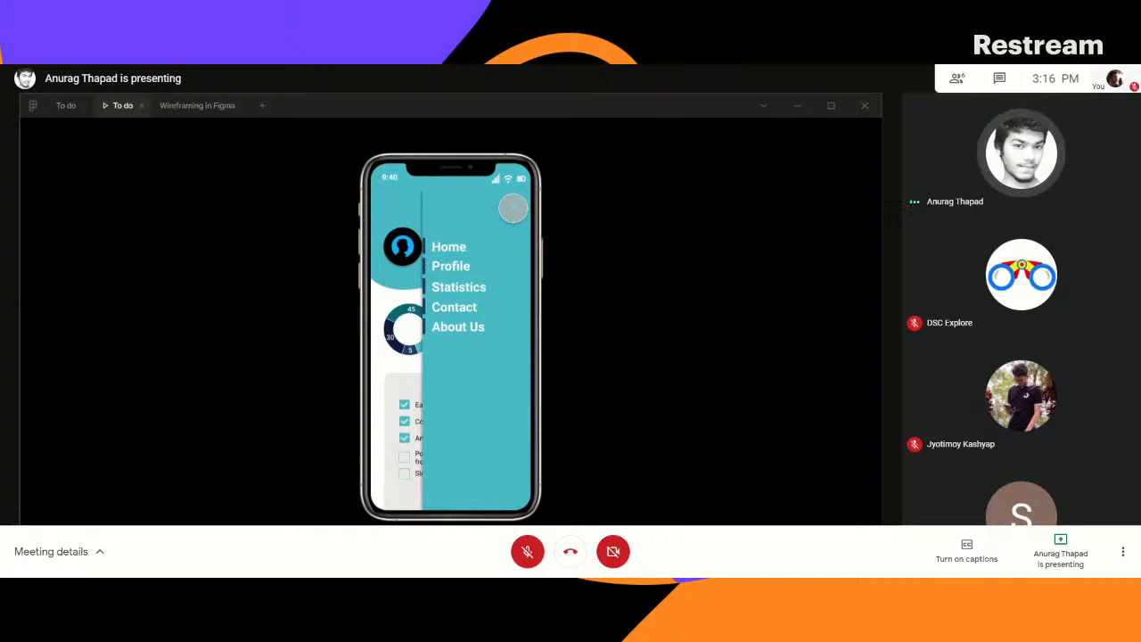
left_click(513, 208)
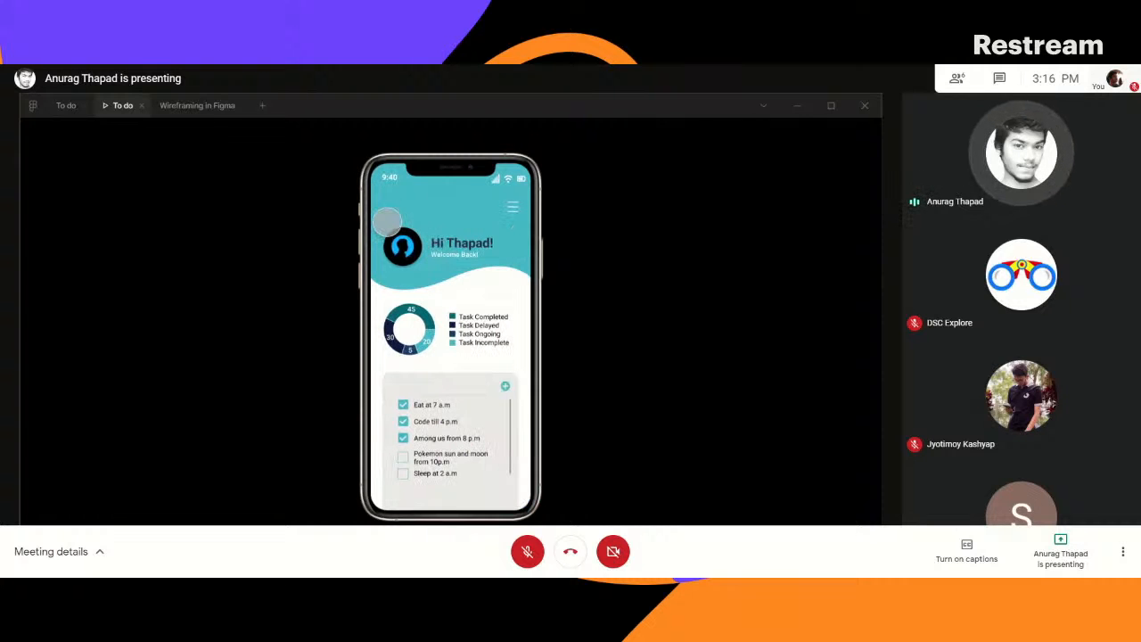
- Close the prototype presentation and the Wireframing in Figma file, and create a new design file
left_click(141, 105)
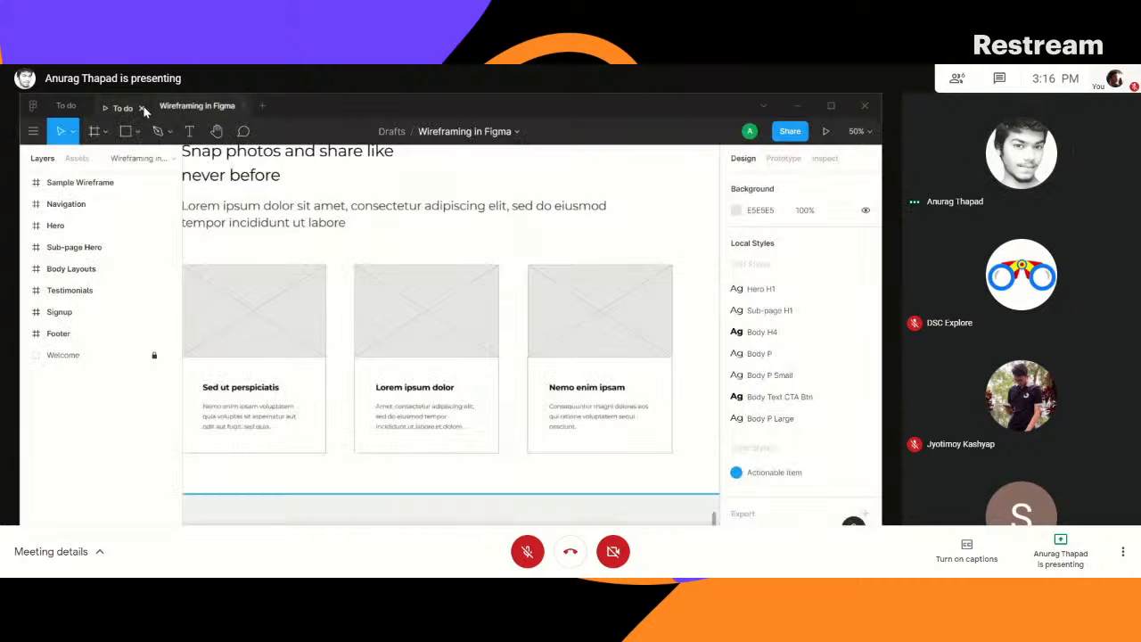
left_click(186, 106)
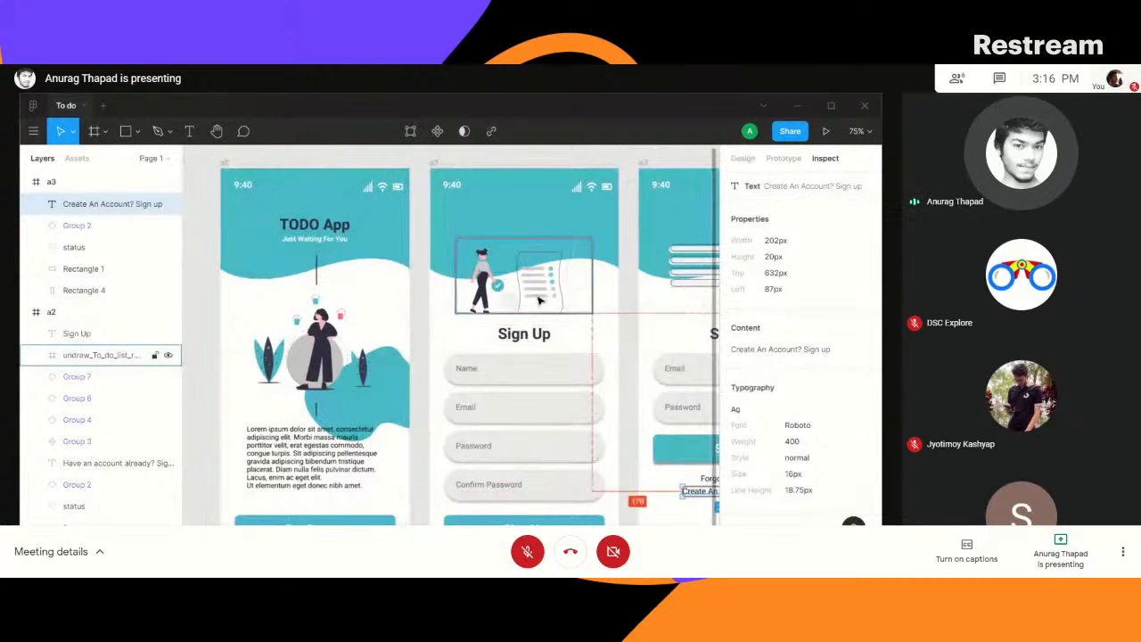
left_click(104, 105)
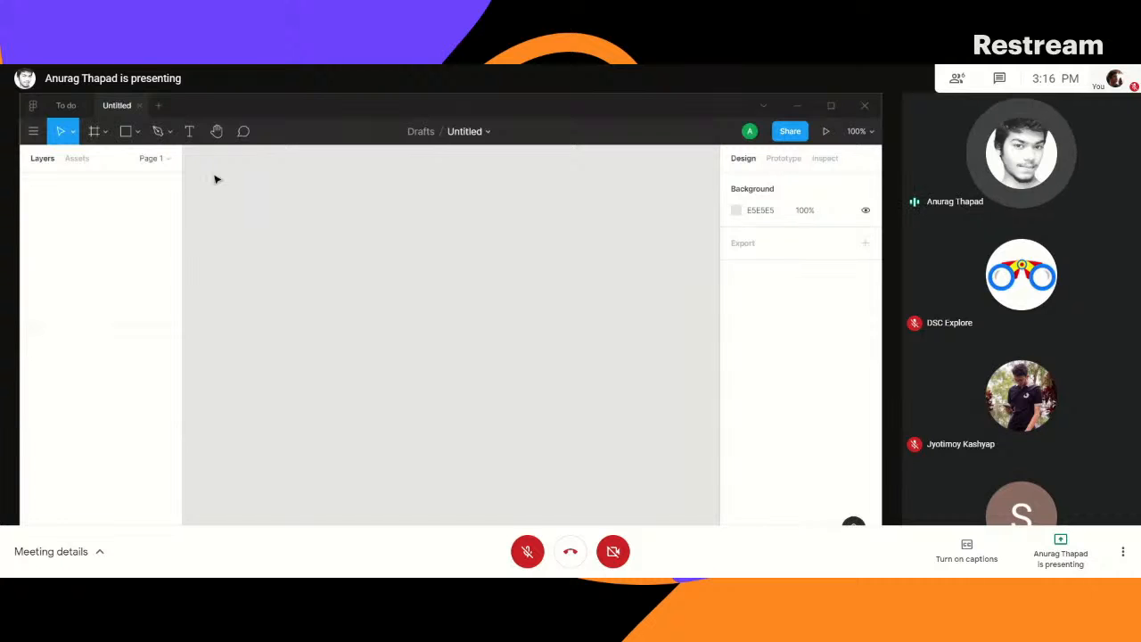
left_click(68, 105)
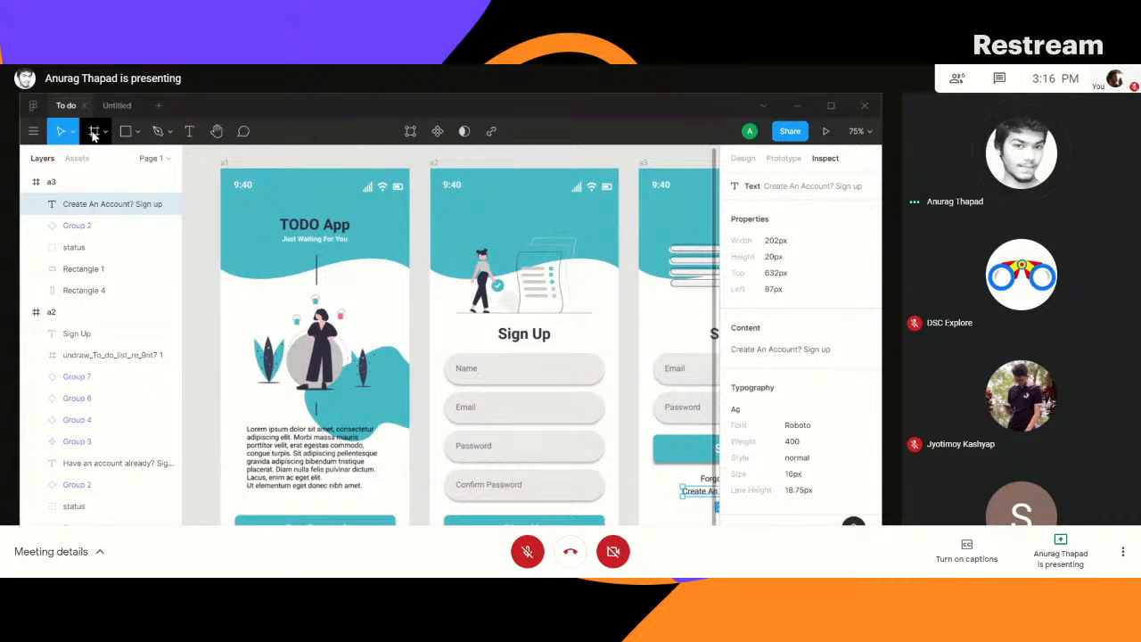
left_click(254, 192)
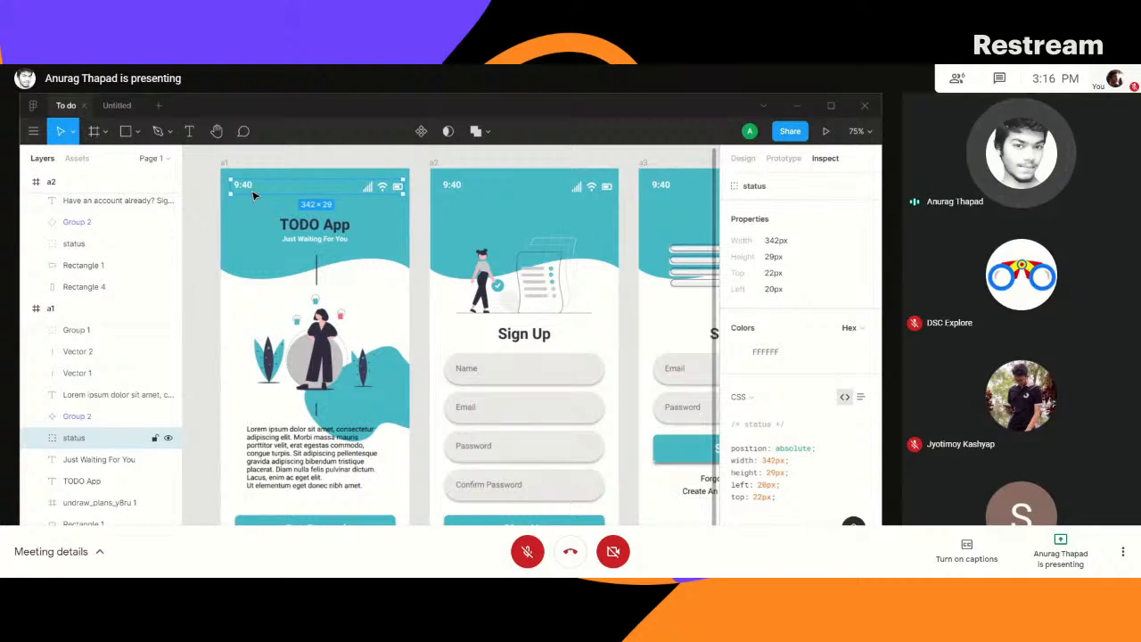
key("Escape")
left_click(95, 132)
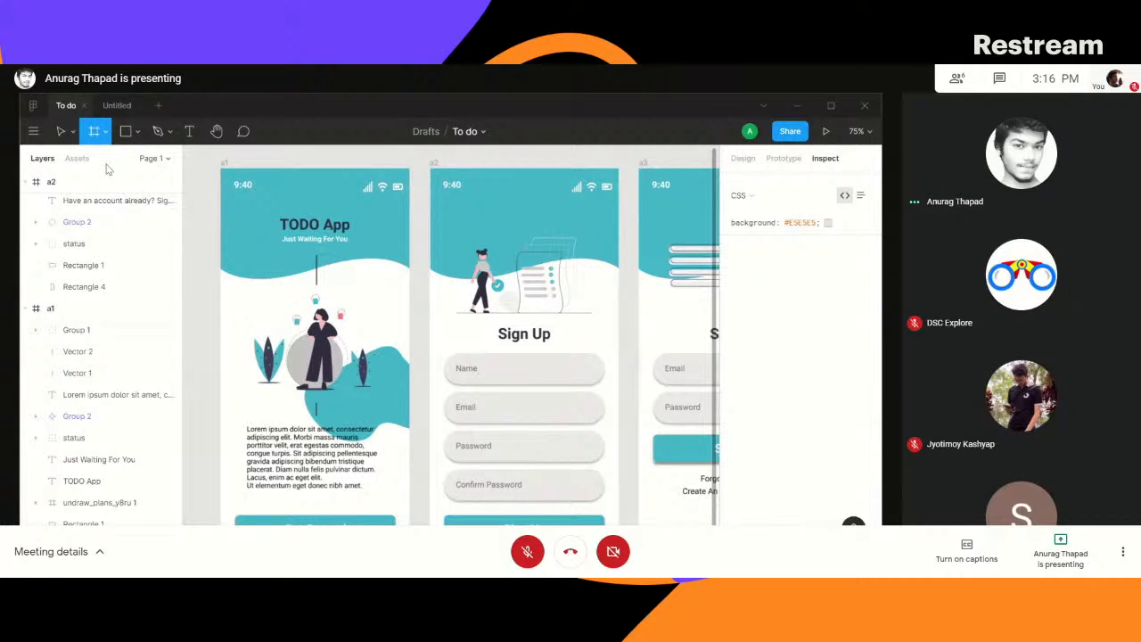
left_click(197, 223)
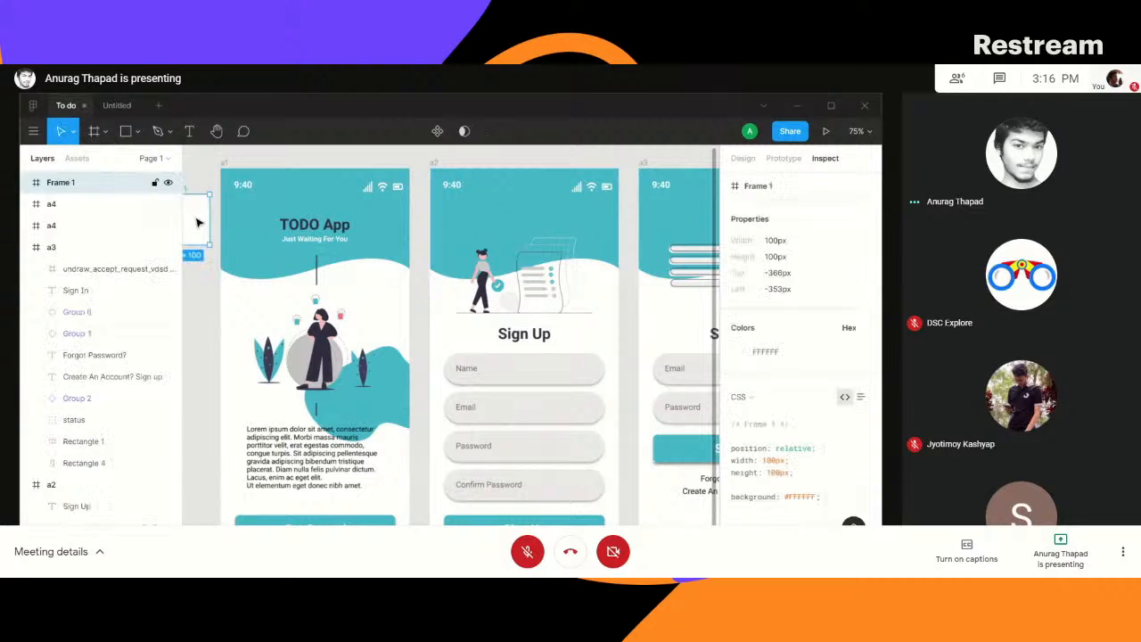
key("Delete")
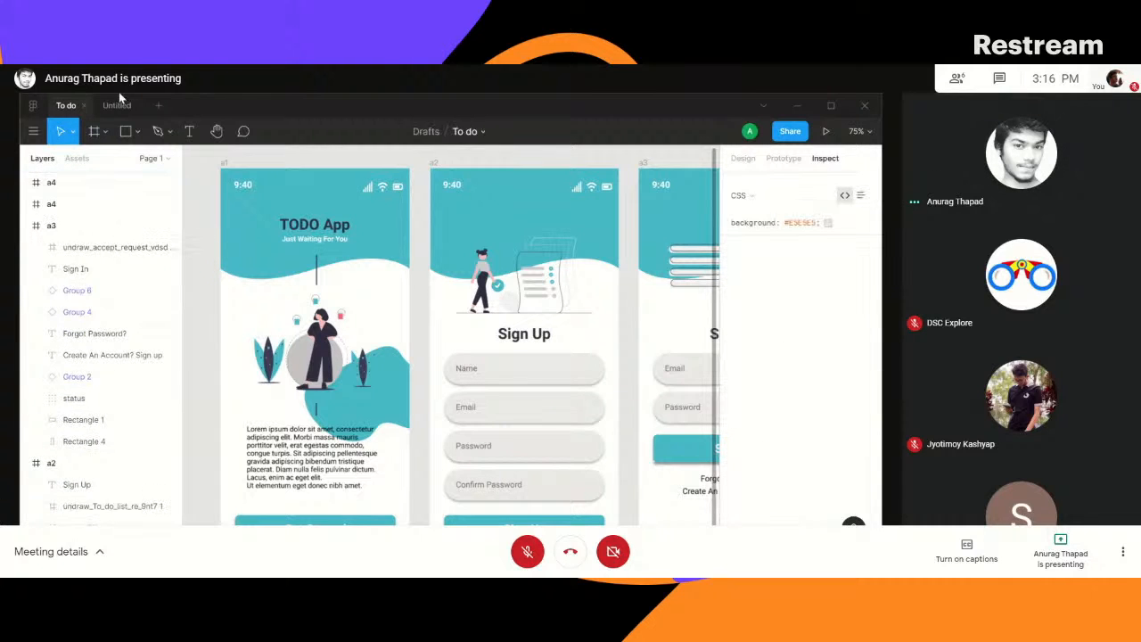
- Add an iPhone 11 Pro / X frame to the Untitled file, looking through the desktop, tablet and phone presets first
left_click(117, 105)
left_click(94, 131)
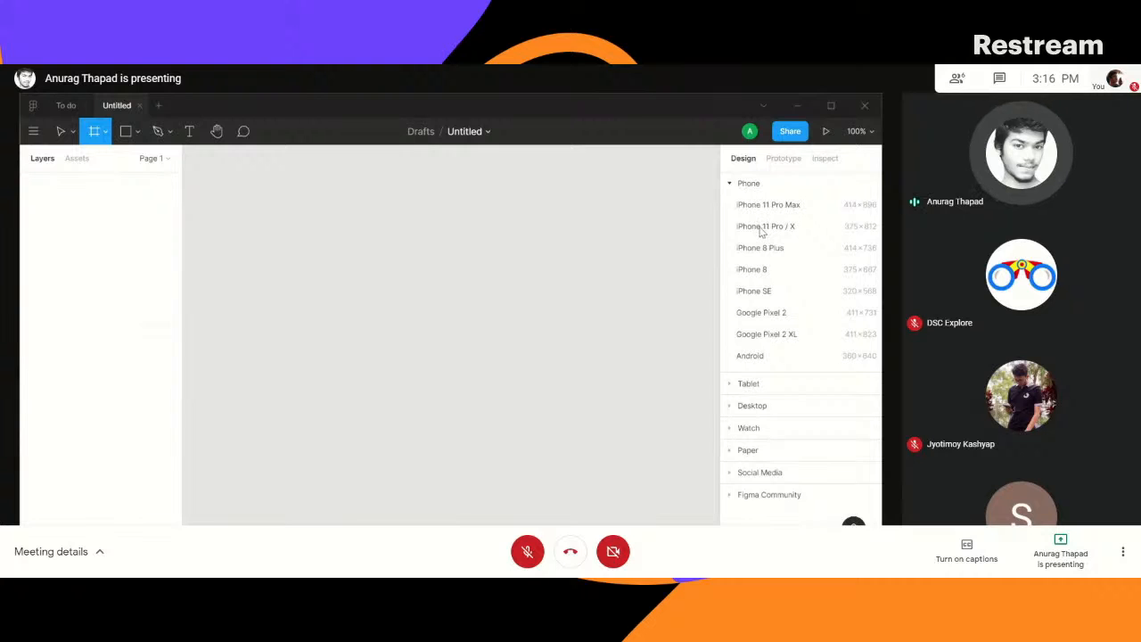
left_click(751, 405)
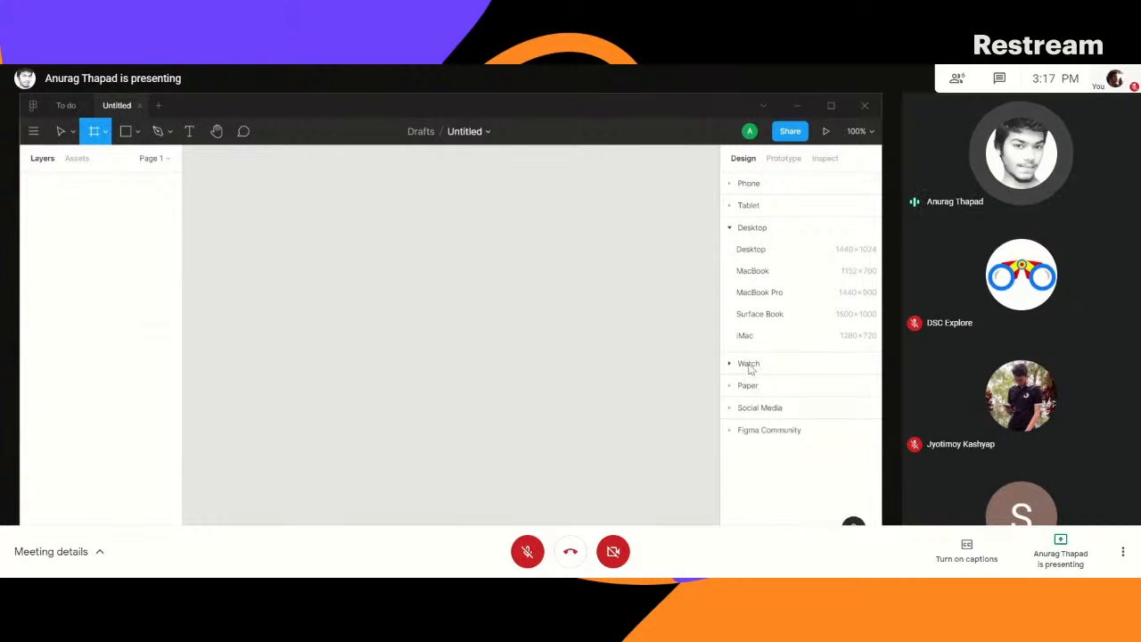
left_click(745, 206)
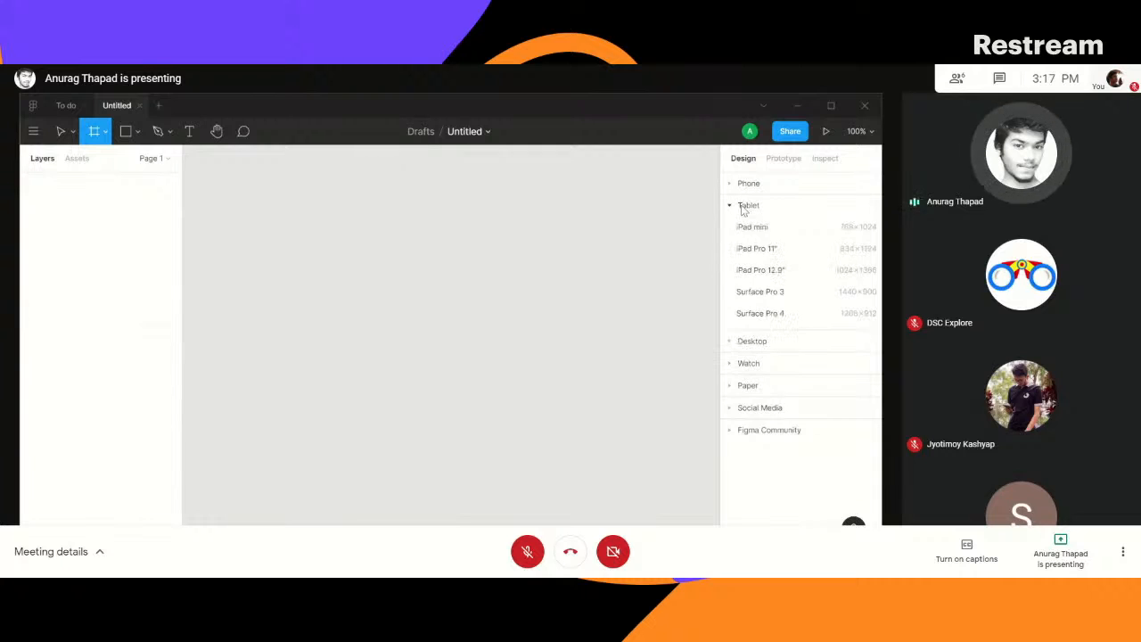
left_click(747, 184)
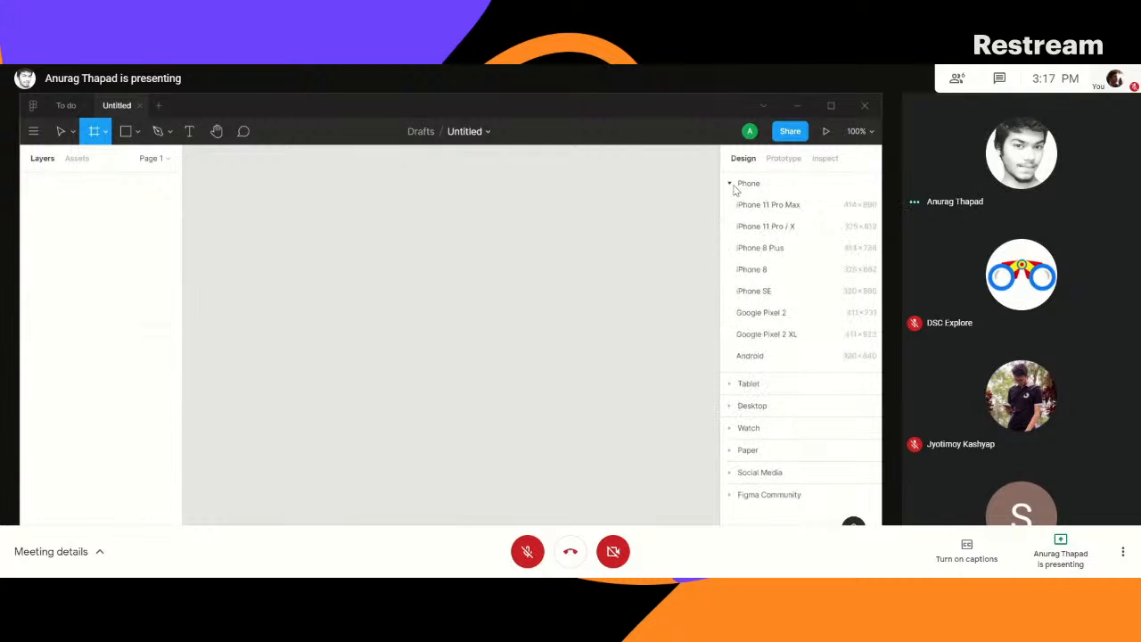
left_click(762, 228)
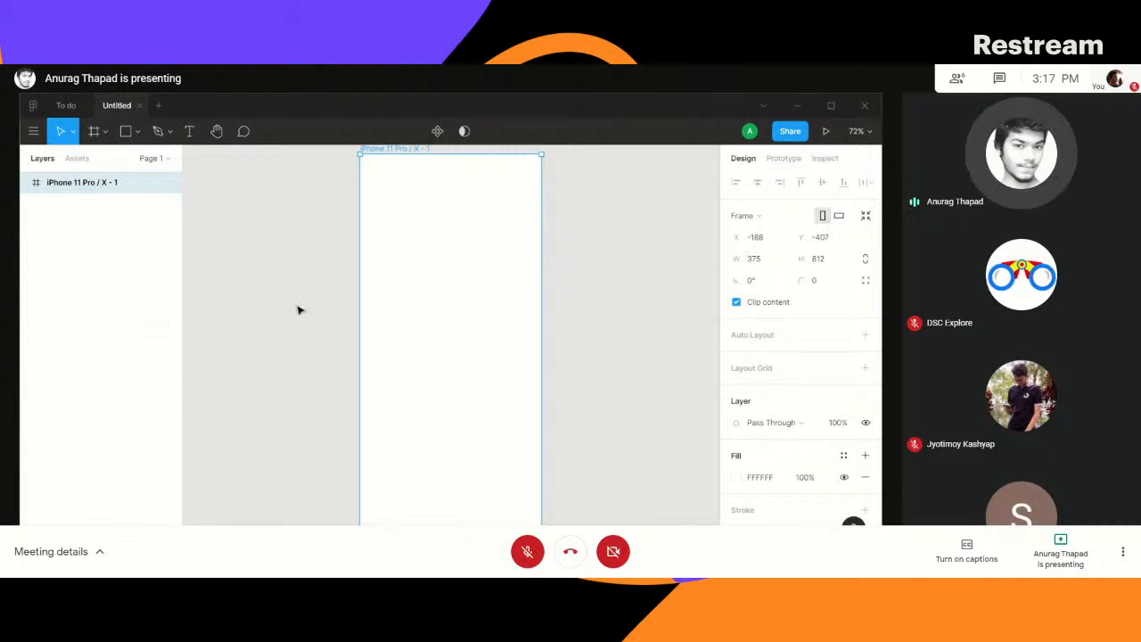
- Rename the iPhone 11 Pro / X frame as t1
scroll(305, 230, "up", 3)
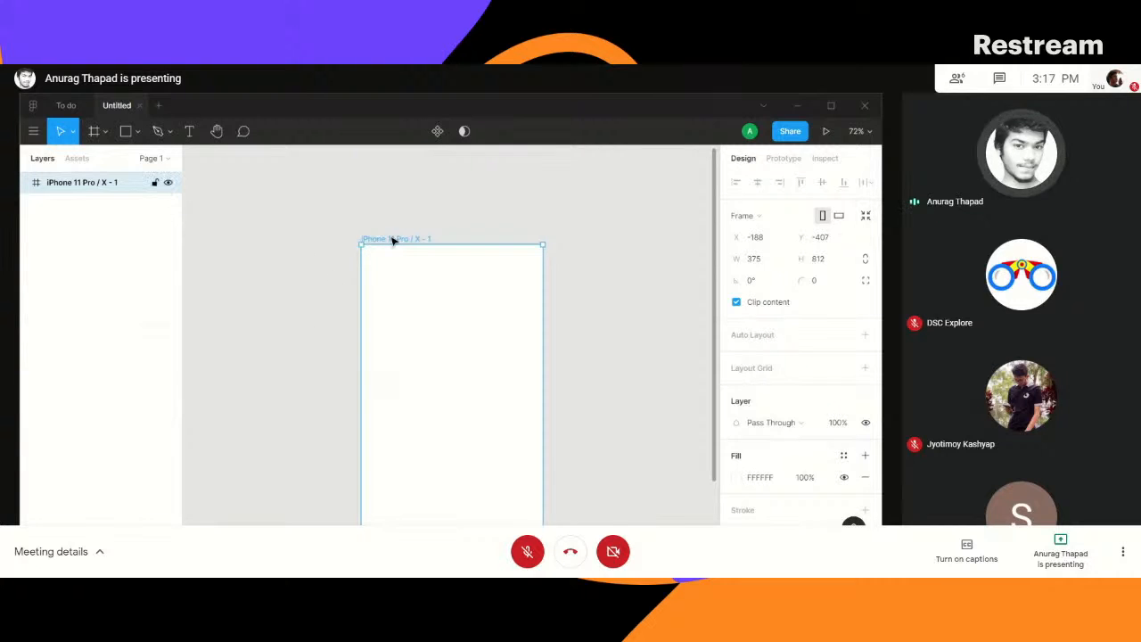
double_click(112, 183)
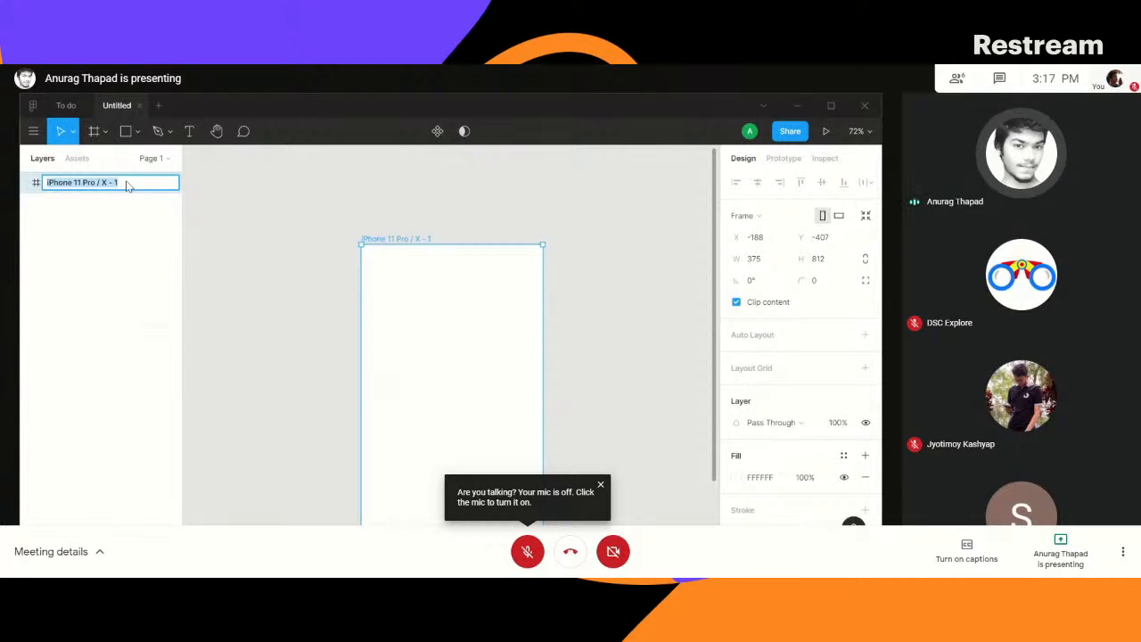
type("UI")
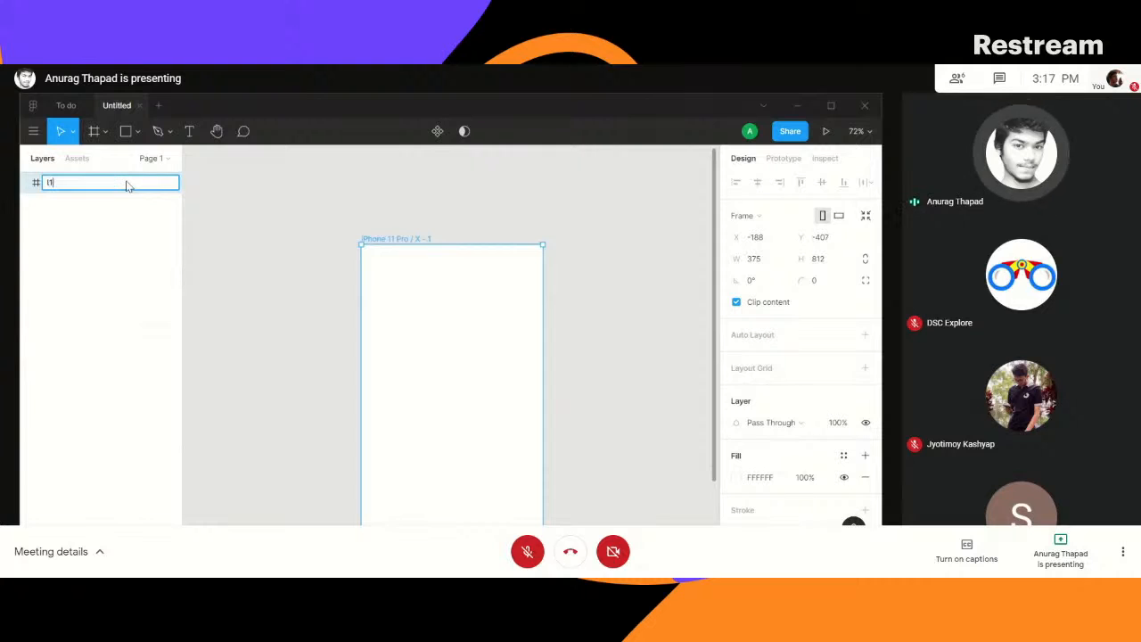
key("Return")
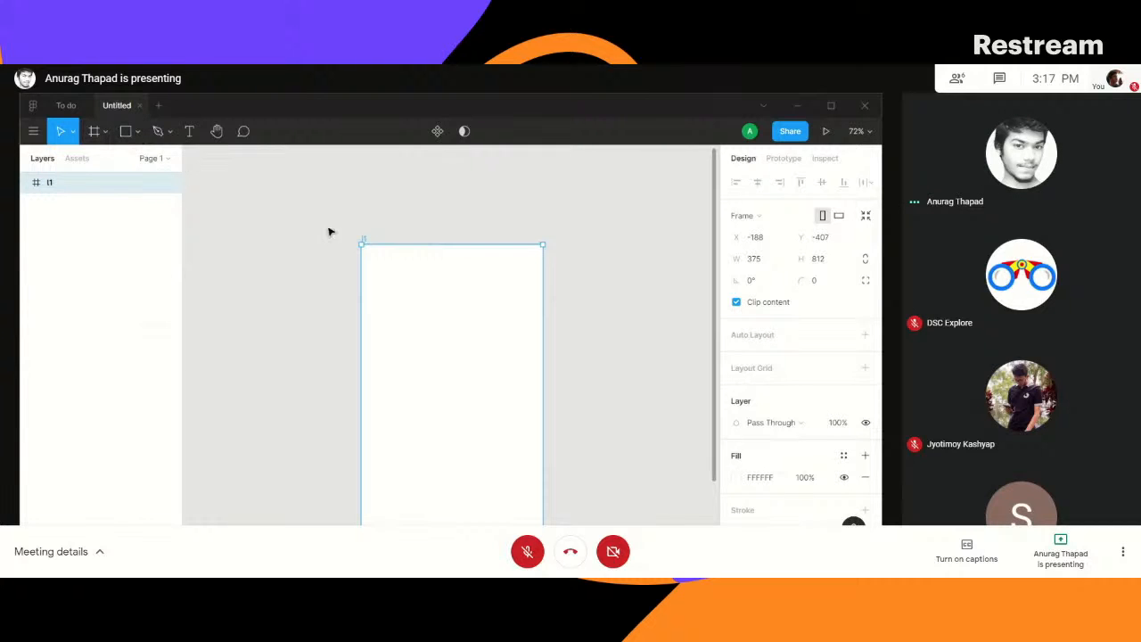
- Draw a closed full-width rectangular path with the Pen tool in the frame's upper part, starting at X -188, Y -293, checking the To do header for reference
left_click_drag(461, 351, 441, 257)
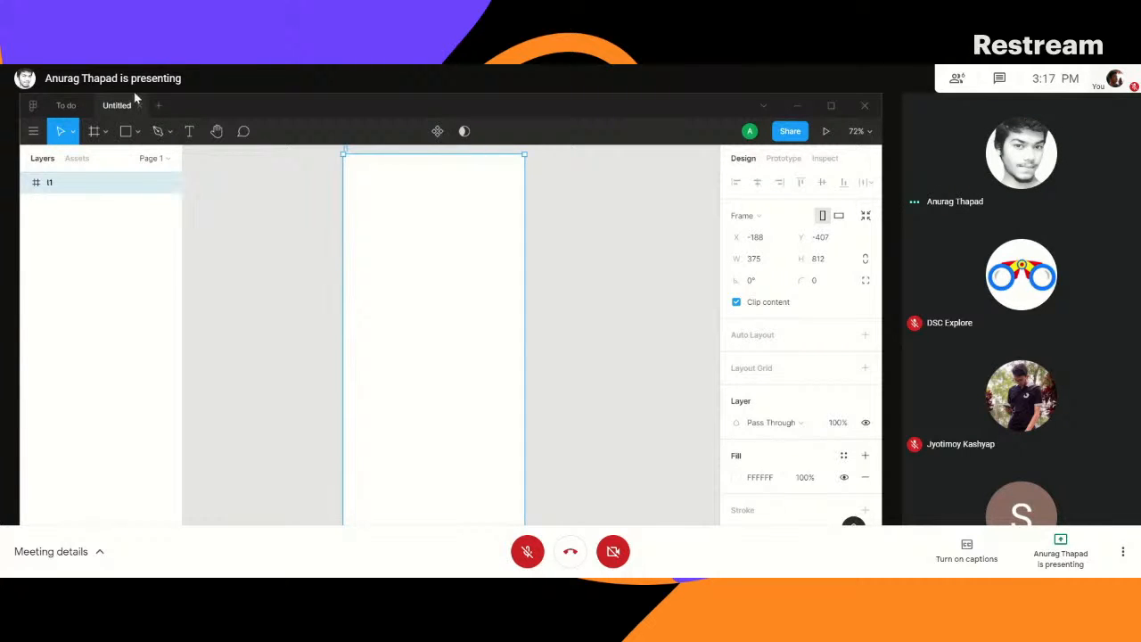
left_click(159, 134)
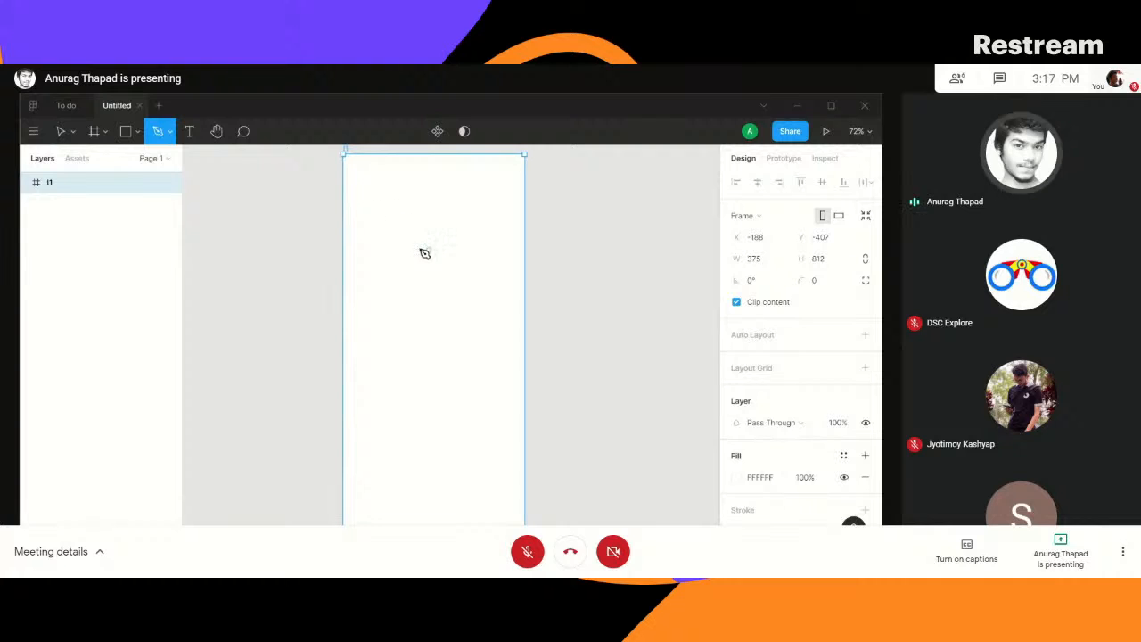
left_click(343, 210)
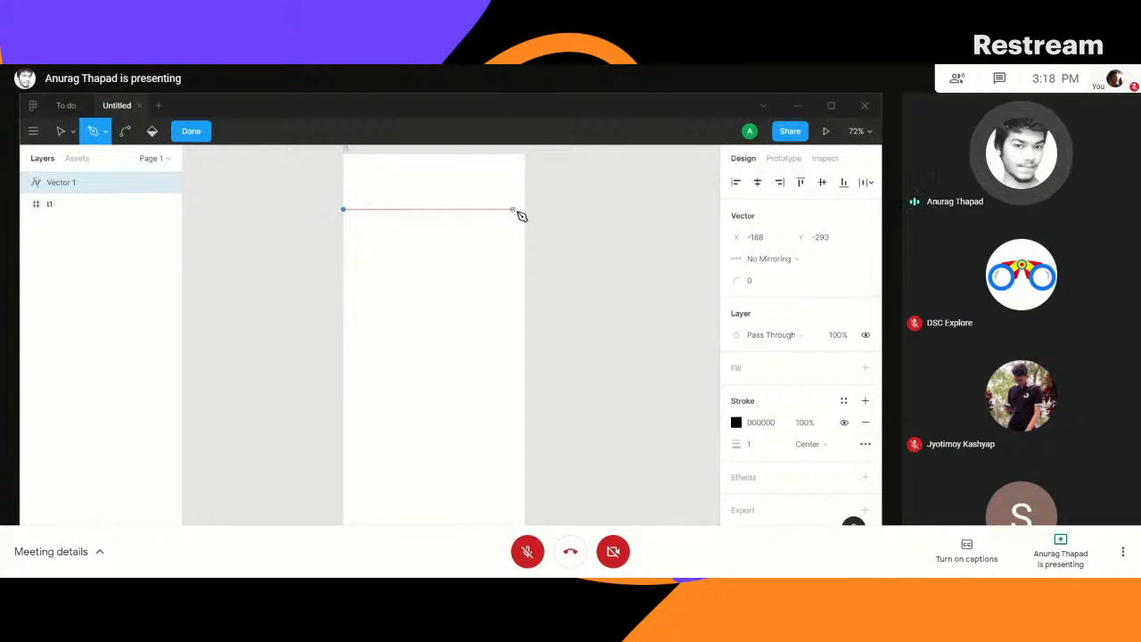
left_click(61, 105)
left_click(251, 237)
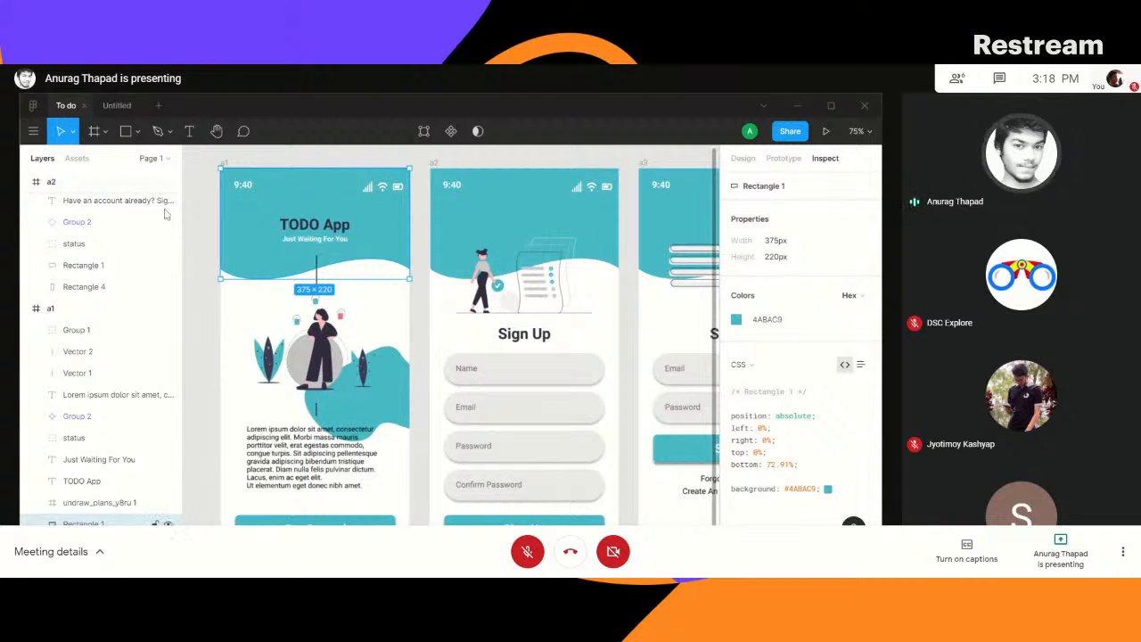
left_click(118, 107)
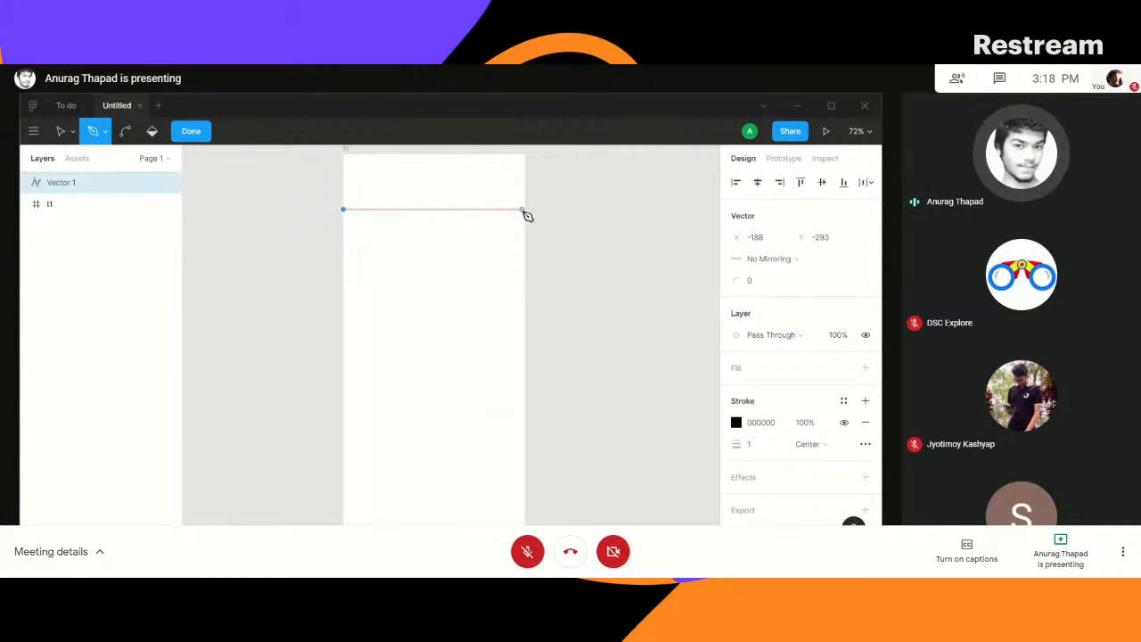
left_click(525, 210)
key("ctrl+z")
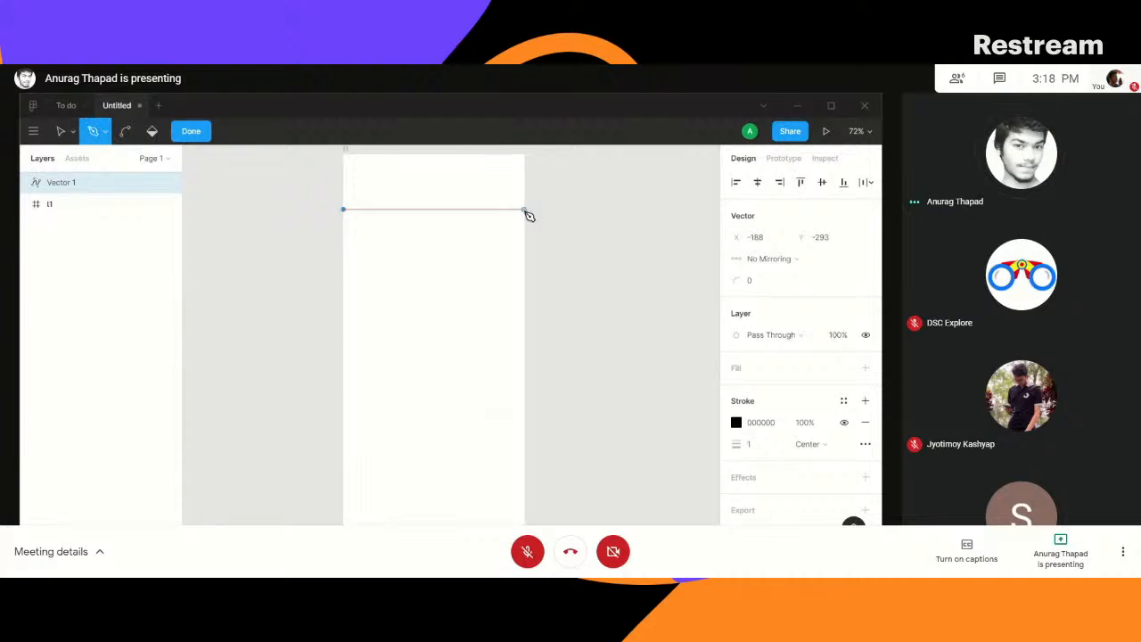
left_click(528, 214)
left_click(526, 296)
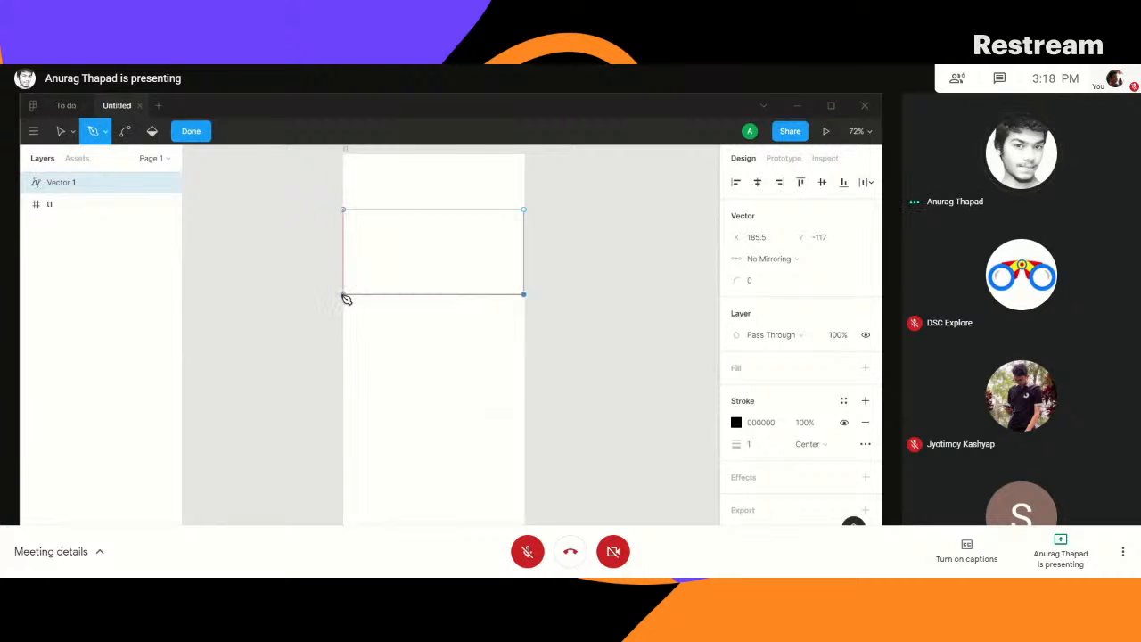
left_click(343, 296)
left_click(344, 210)
left_click(125, 131)
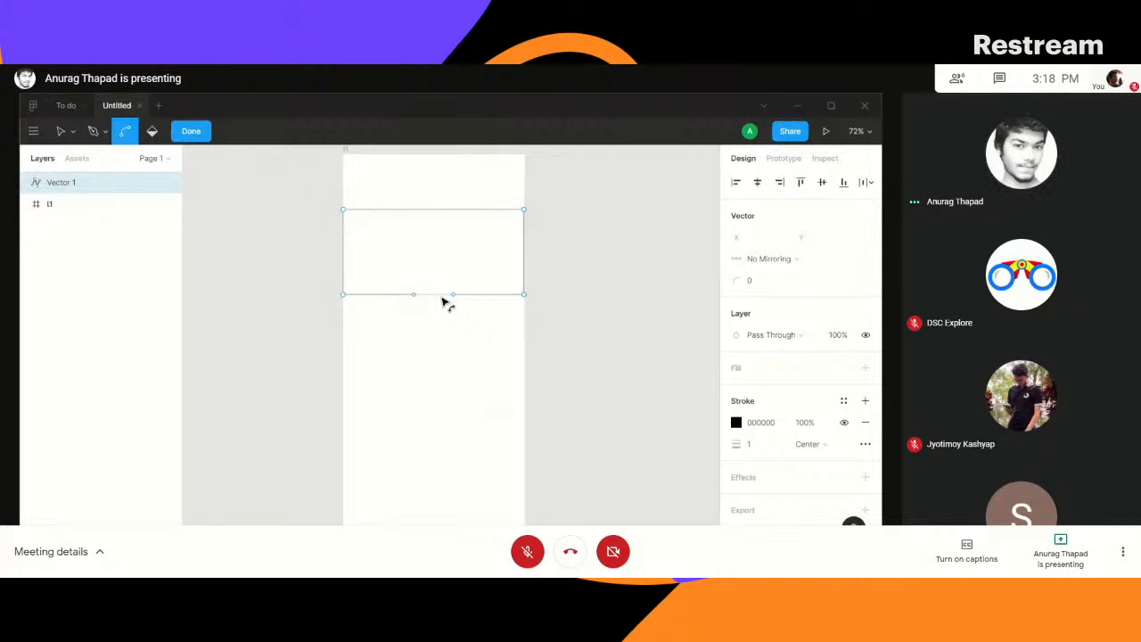
left_click_drag(436, 297, 436, 288)
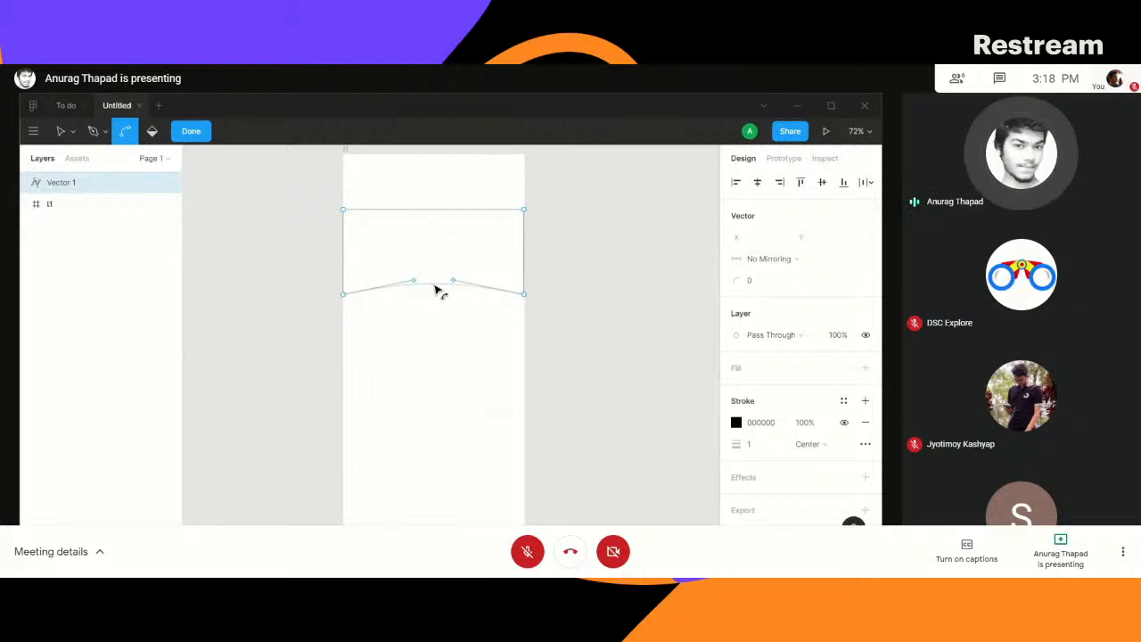
key("ctrl+z")
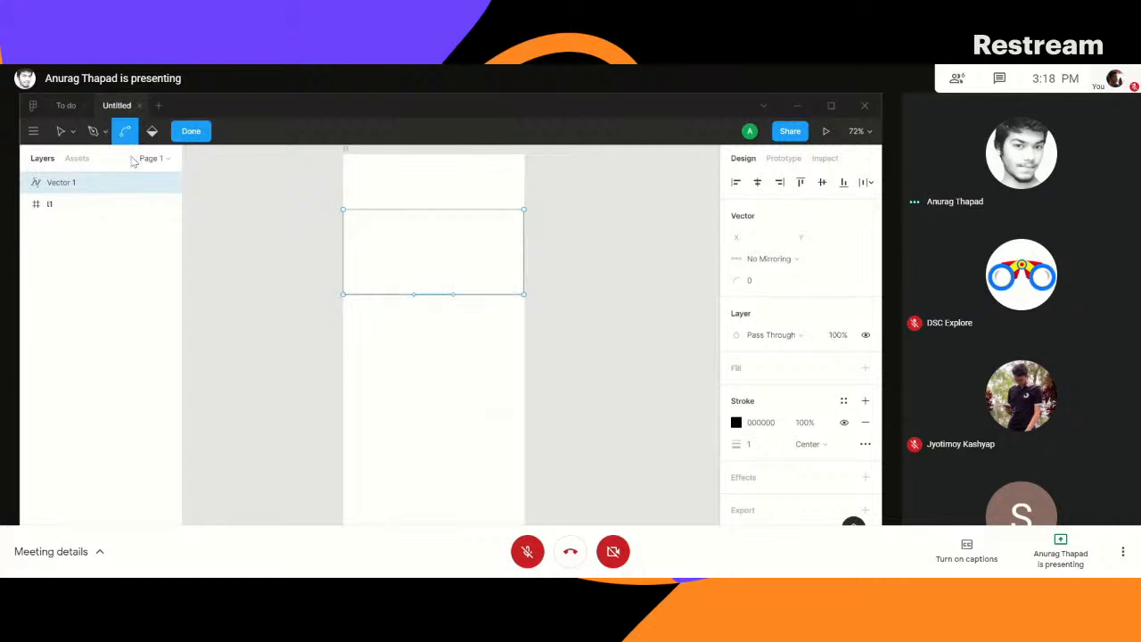
- Add an anchor point with the Pen tool in the middle of the rectangular path's bottom edge, at about X 3, Y -117
left_click(93, 137)
left_click(102, 134)
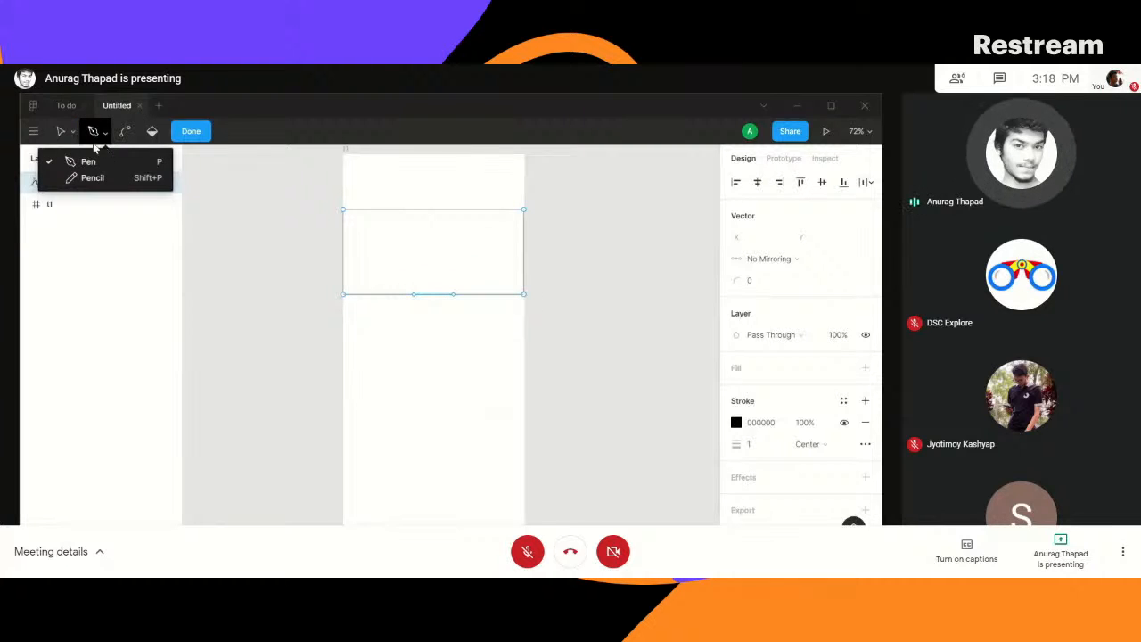
left_click(88, 161)
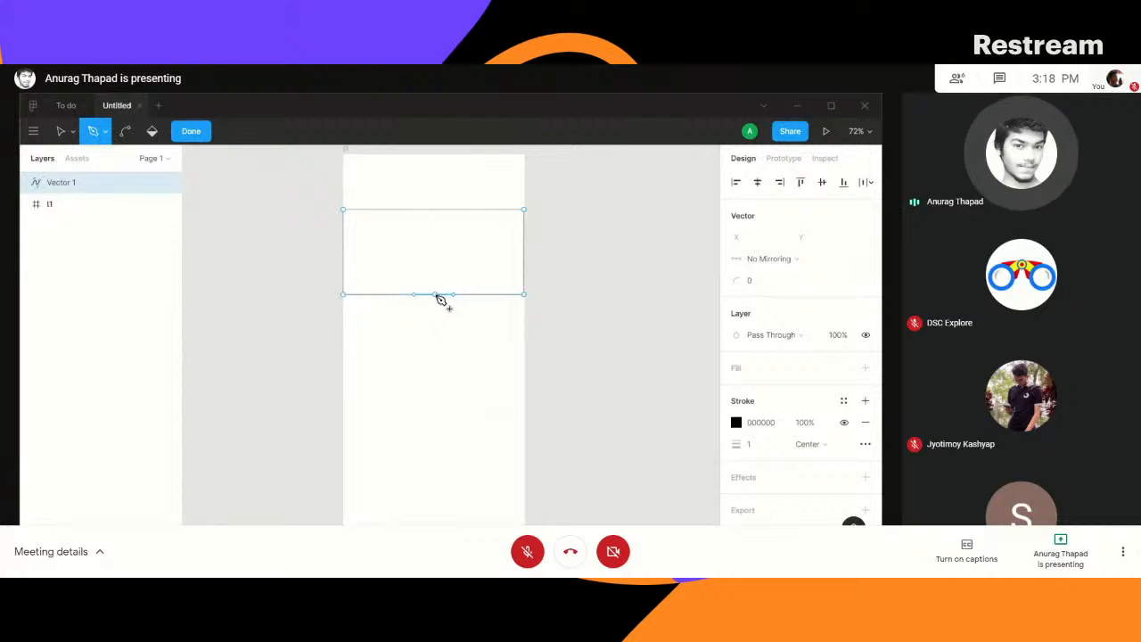
key("ctrl")
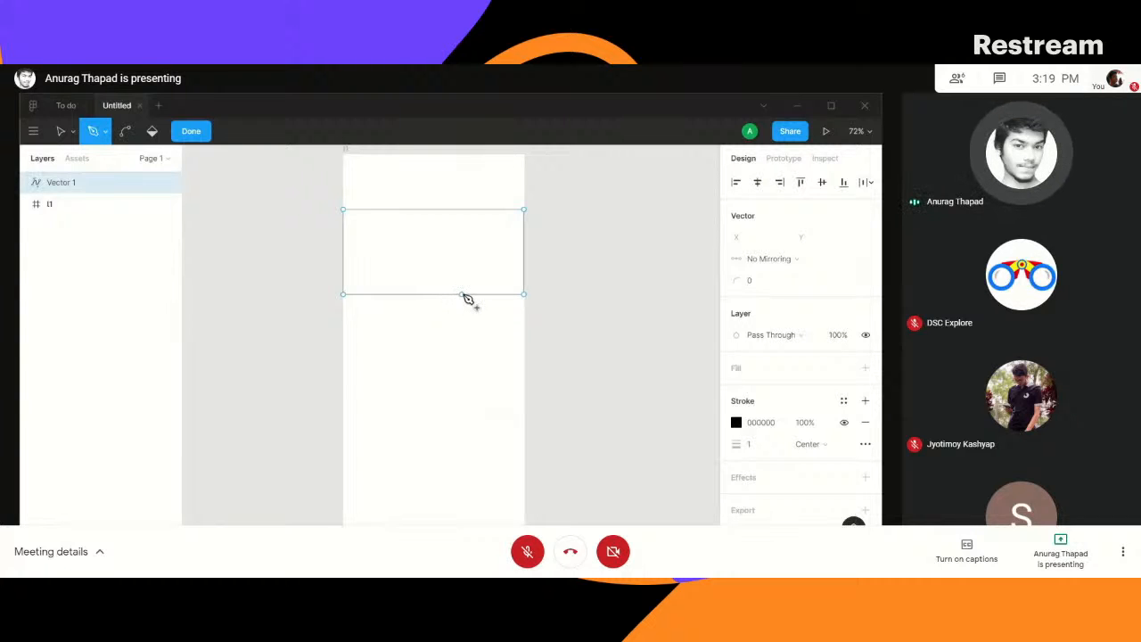
left_click(524, 258)
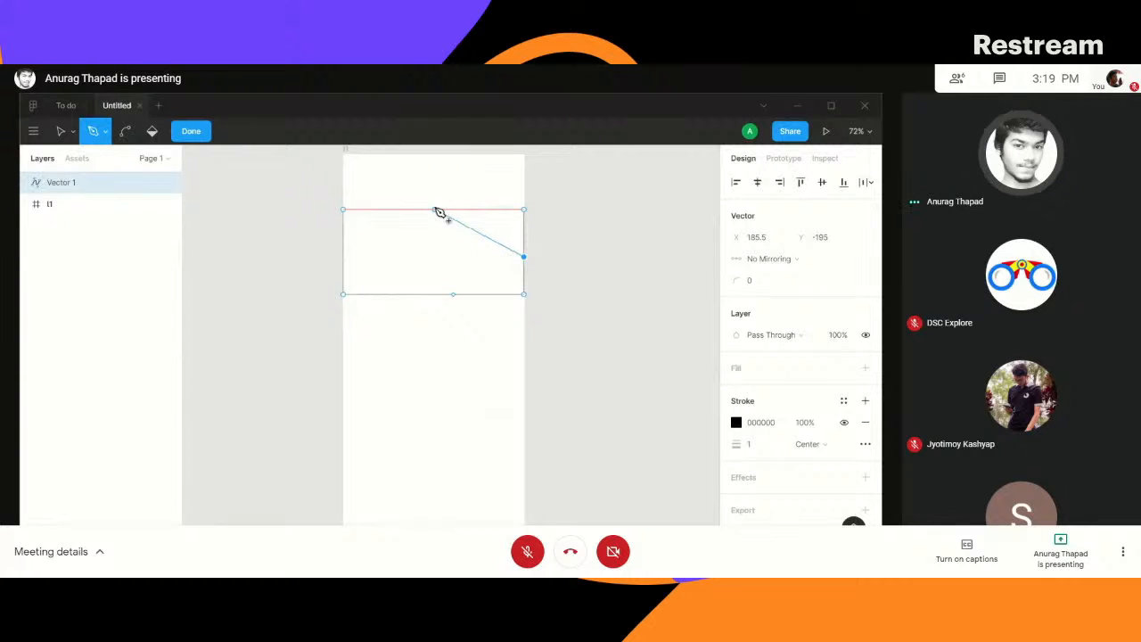
key("Escape")
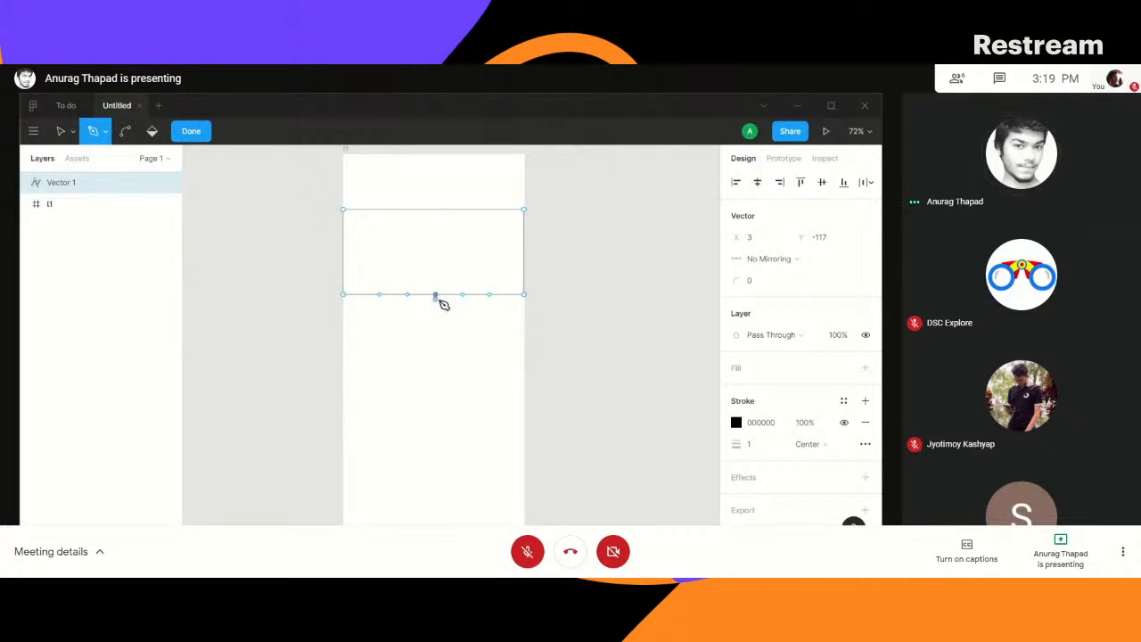
- Bend the path's bottom edge into a wave at its middle anchor, pulling the left handle to about X -107.5, Y -65.5
left_click(124, 131)
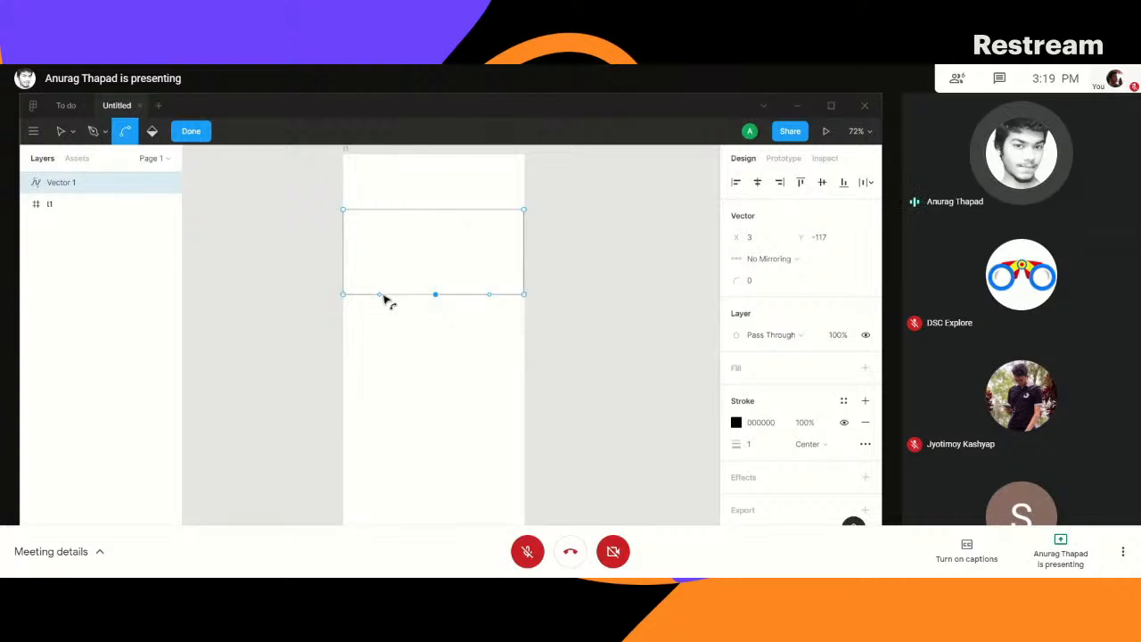
left_click_drag(437, 296, 383, 323)
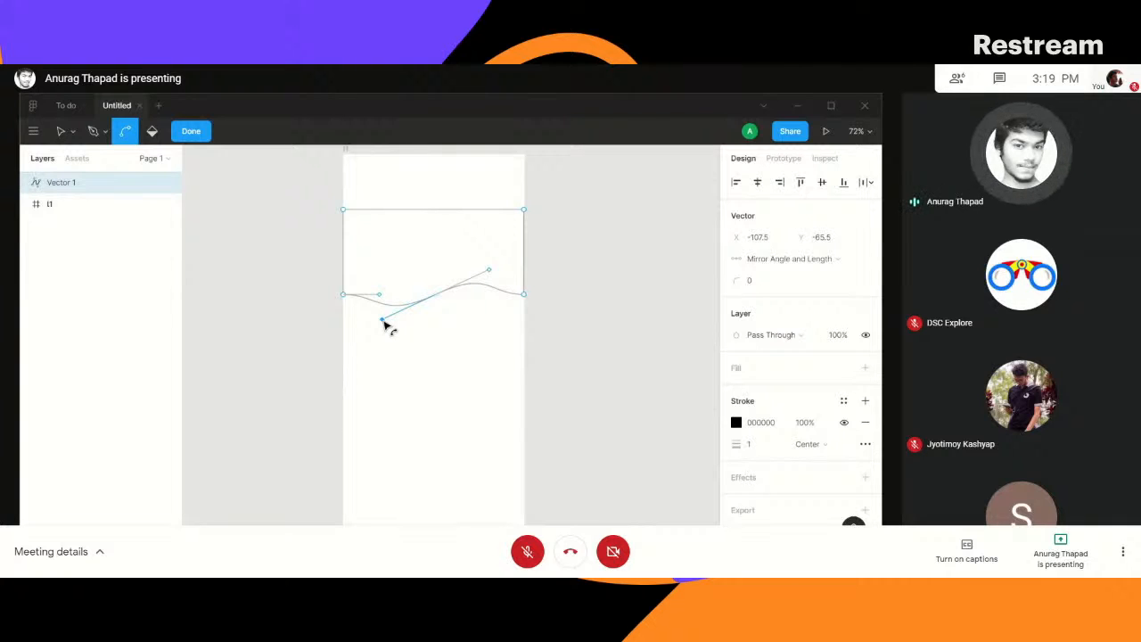
left_click_drag(380, 300, 378, 312)
key("ctrl+z")
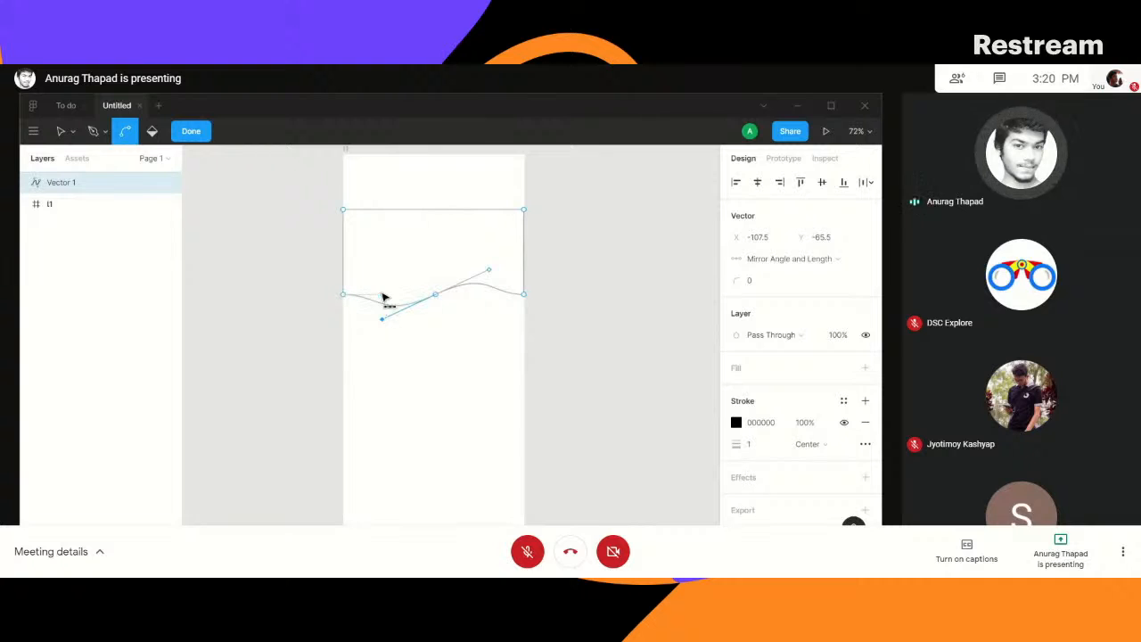
- Deepen the wave's left dip by moving the middle anchor's left handle to about X -127, Y -56.41
left_click(381, 296)
mouse_move(381, 298)
left_mouse_down()
mouse_move(379, 314)
mouse_move(382, 297)
left_mouse_up()
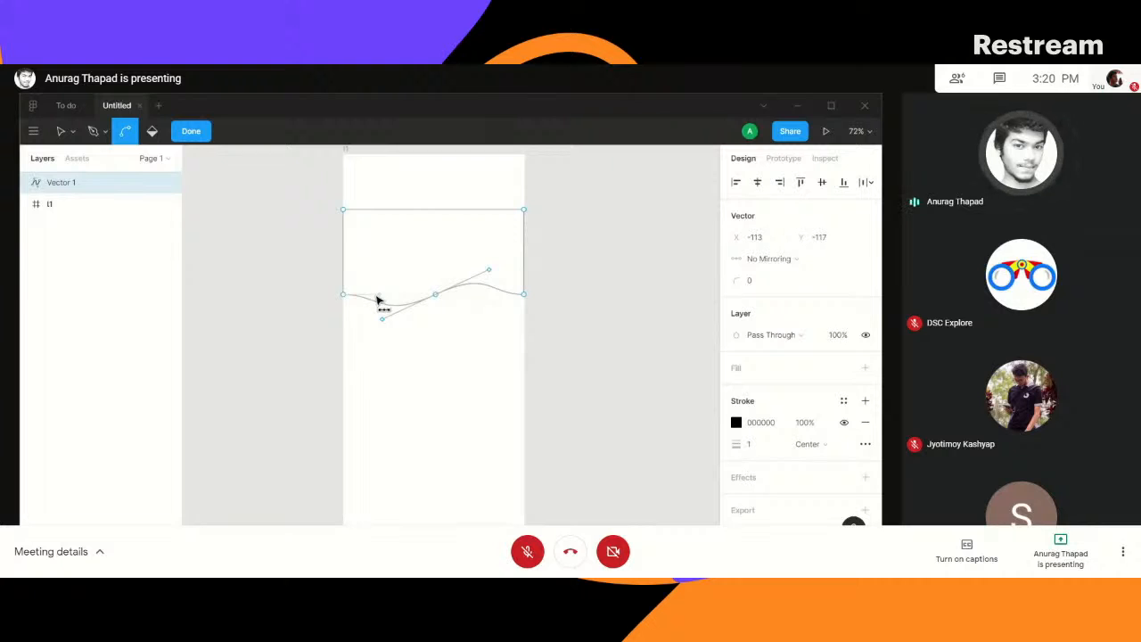
left_click(381, 296)
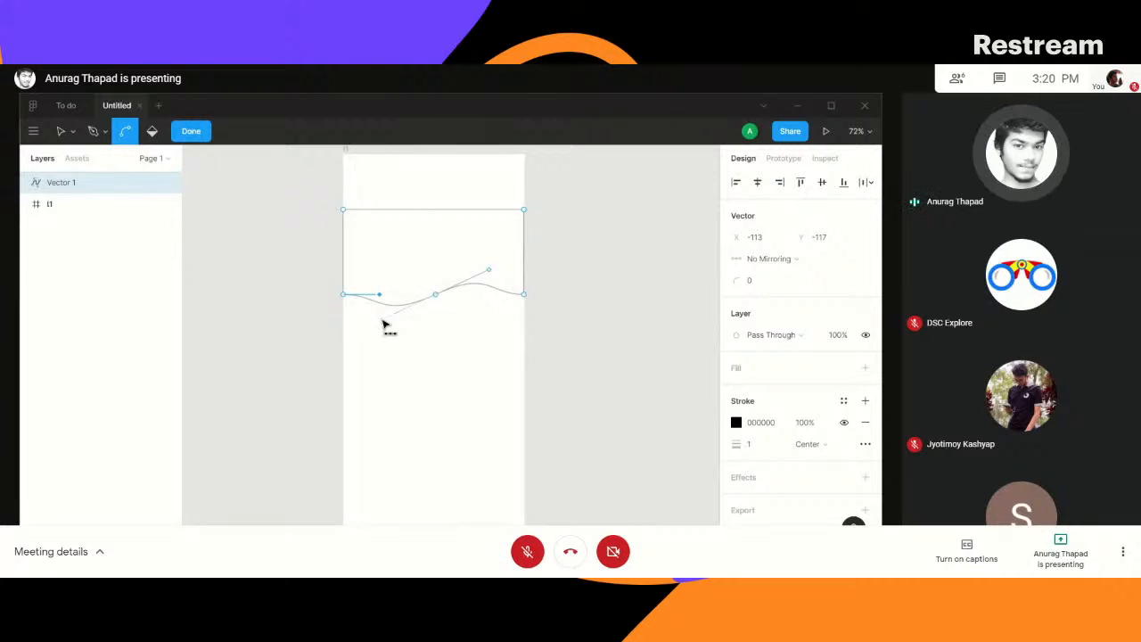
mouse_move(382, 321)
left_mouse_down()
mouse_move(387, 342)
mouse_move(369, 308)
mouse_move(375, 330)
left_mouse_up()
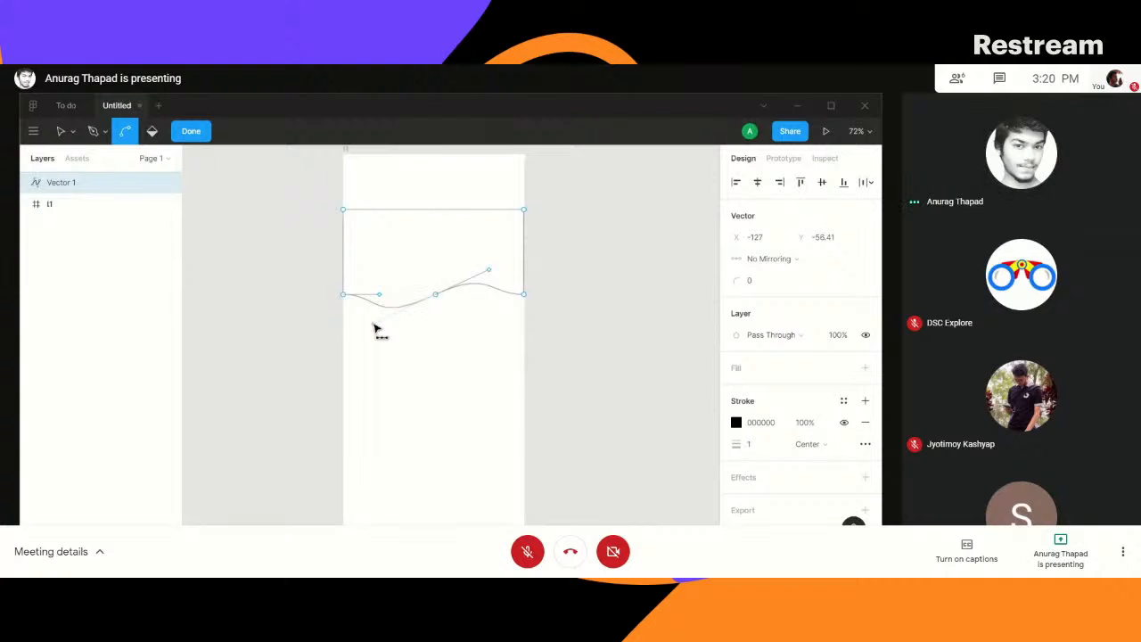
- Undo the last handle move and deepen the wave's left dip with the bottom-left corner's handle at about X -129.5, Y -71
key("ctrl+z")
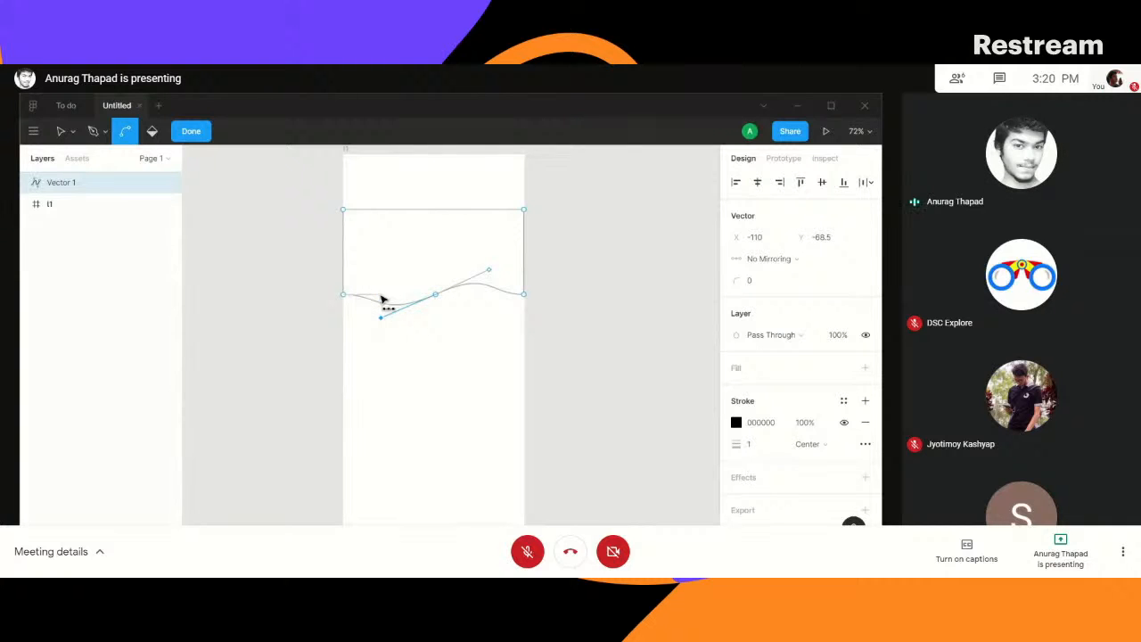
left_click_drag(380, 318, 376, 320)
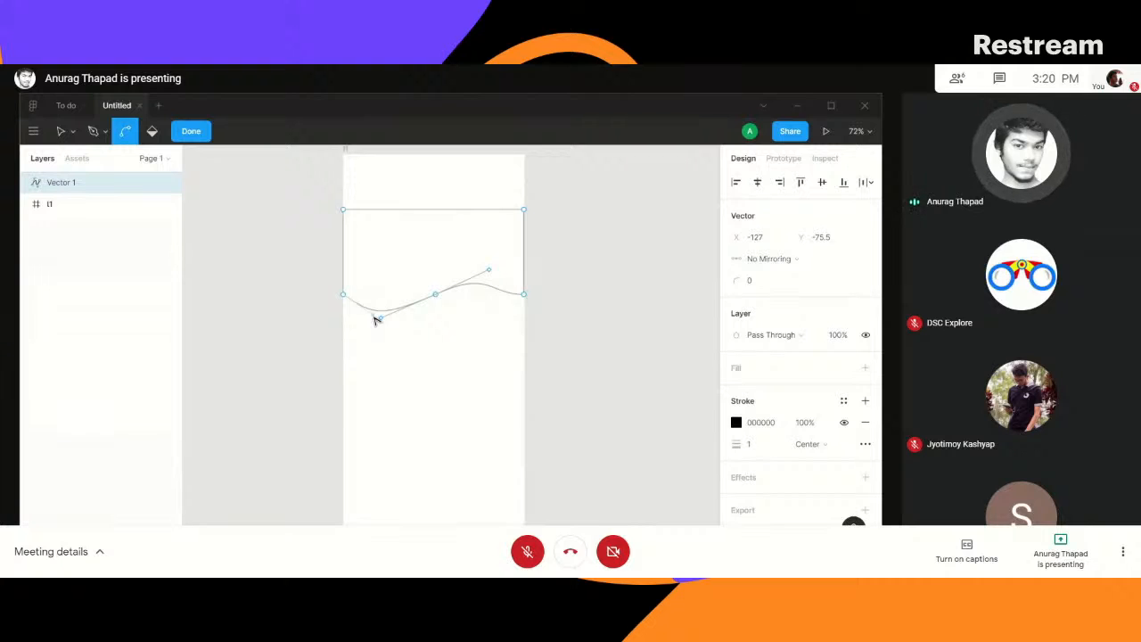
left_click_drag(375, 320, 372, 321)
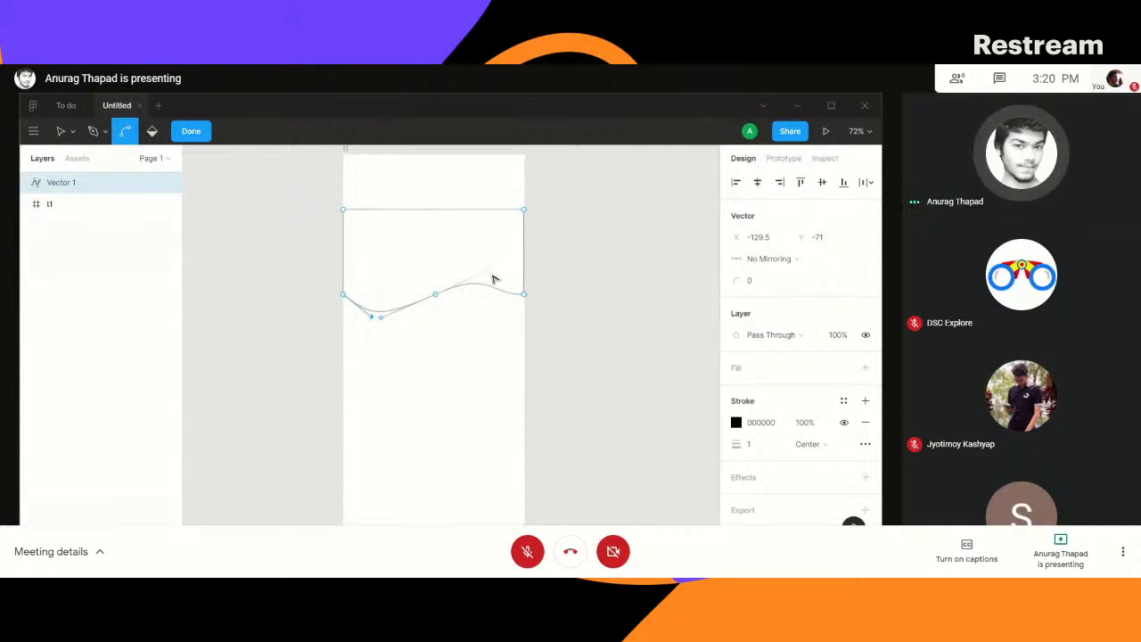
left_click_drag(524, 294, 497, 307)
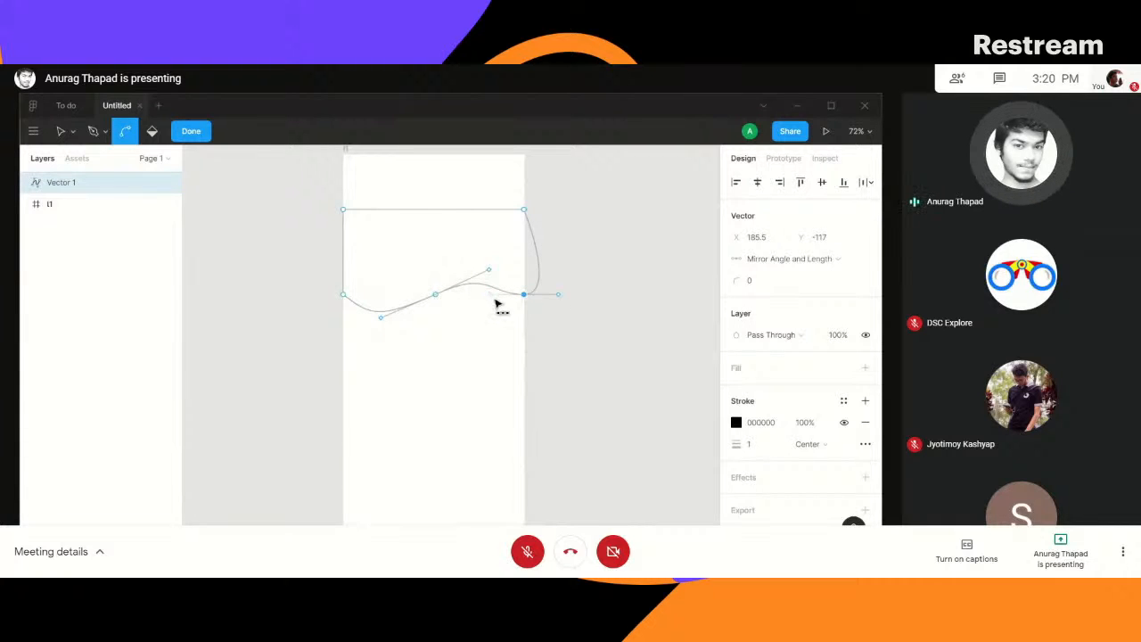
key("ctrl+z")
left_click(524, 295)
key("ctrl+z")
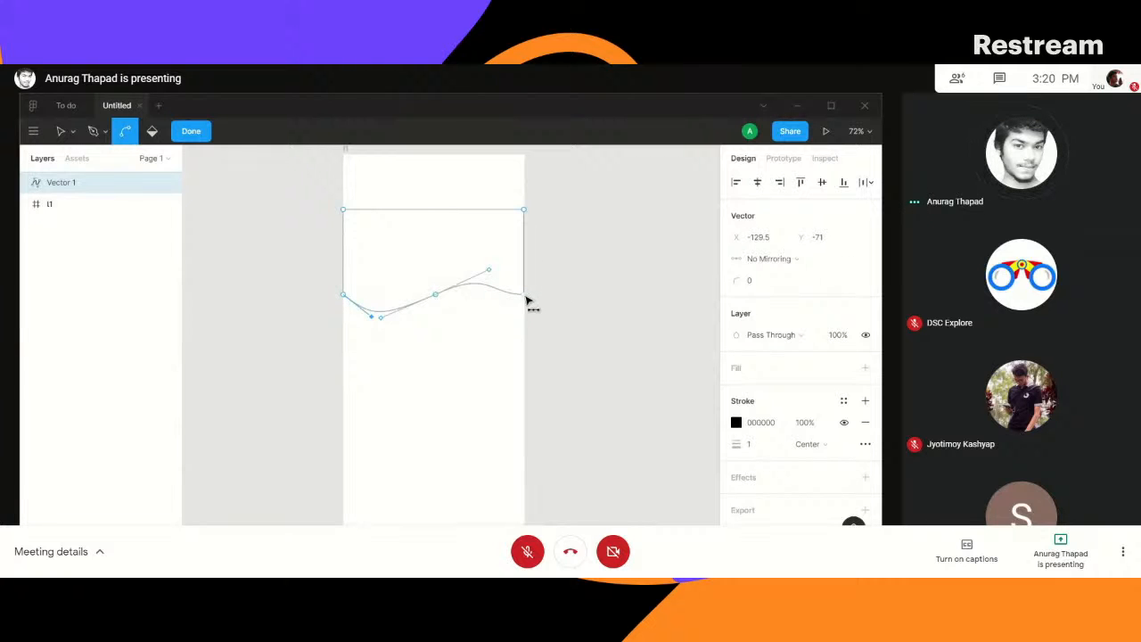
- Reshape the wave's right crest into a smooth curve using the handle of the path's bottom-right corner anchor
left_click_drag(526, 296, 496, 283)
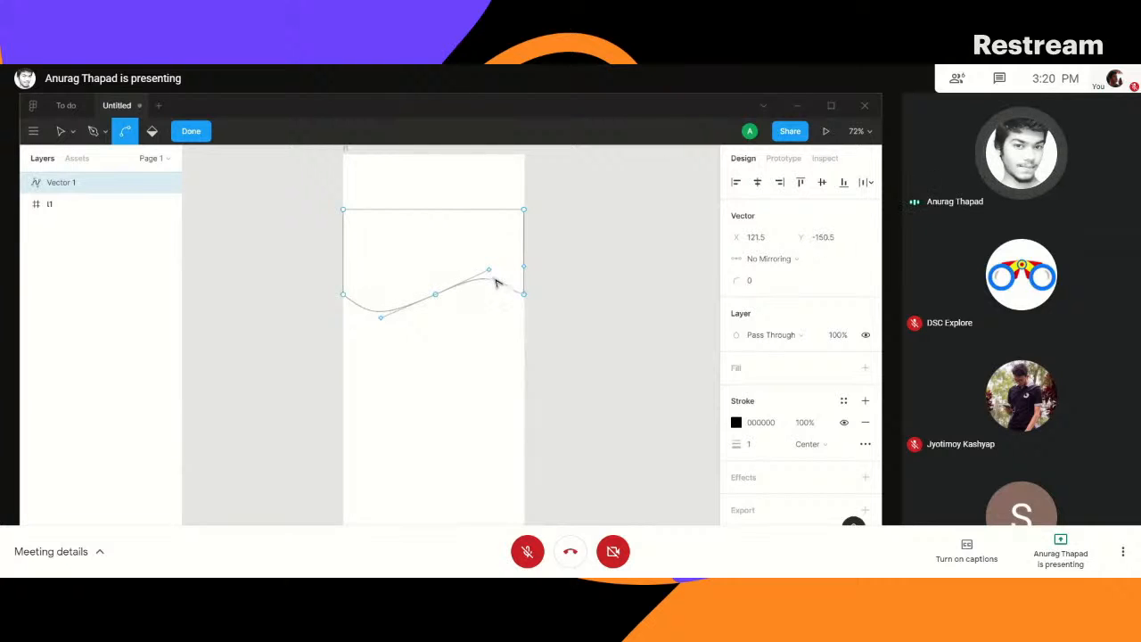
left_click(453, 259)
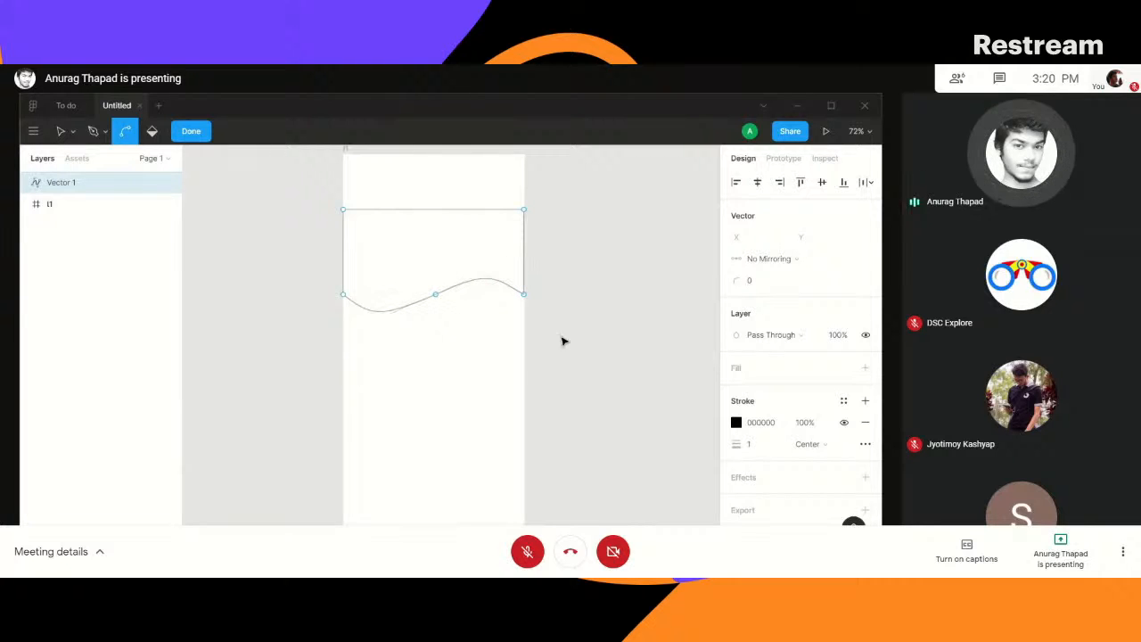
left_click(460, 288)
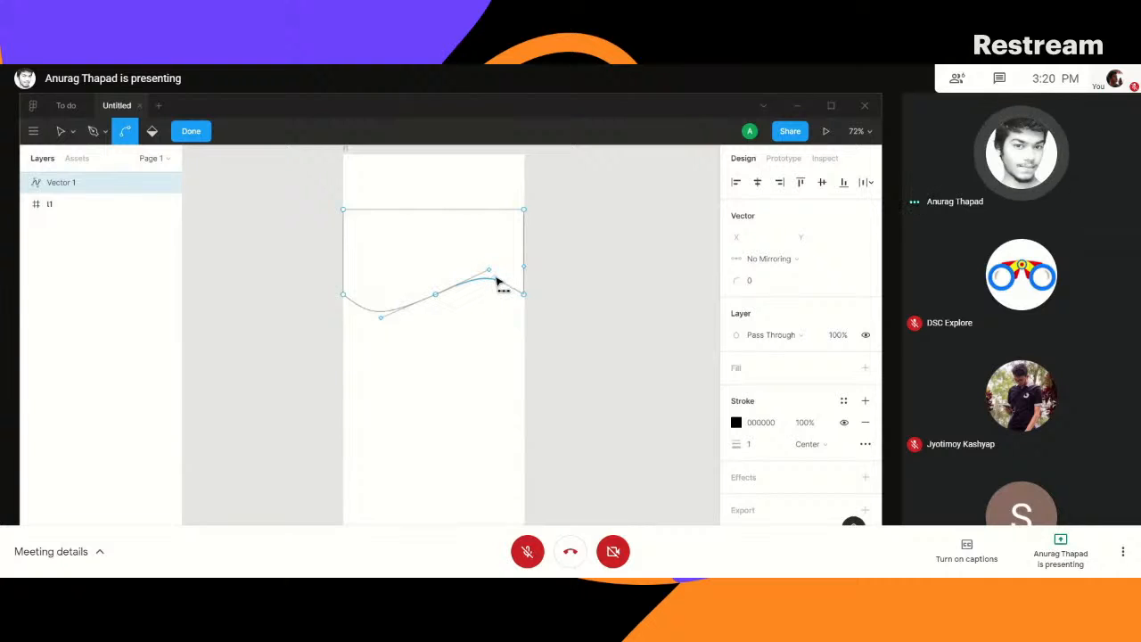
left_click(524, 296)
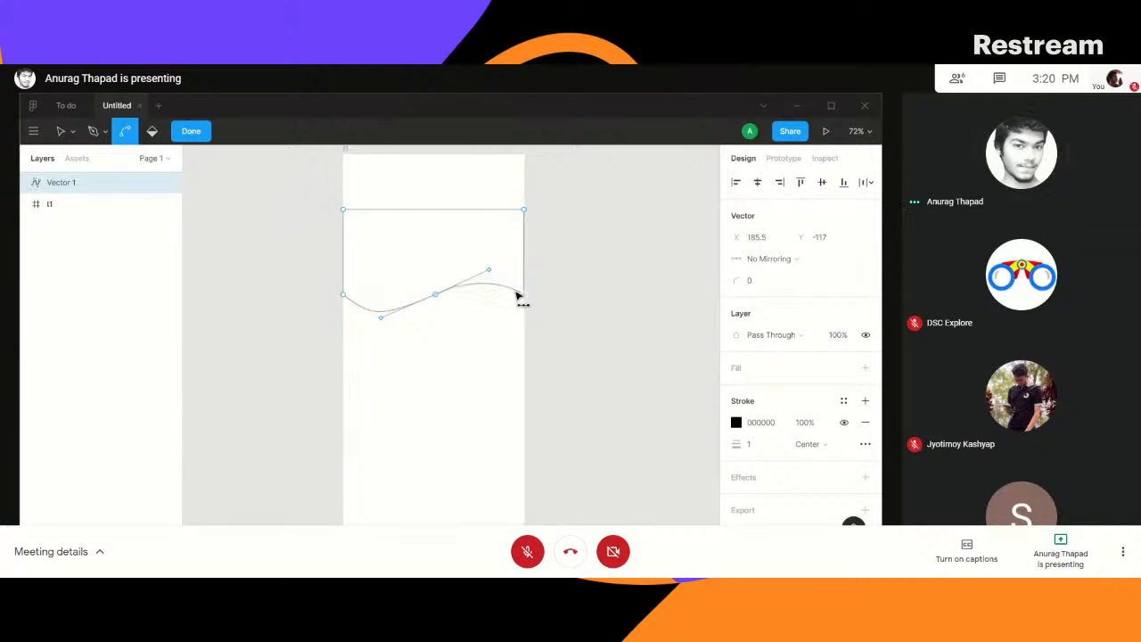
left_click(475, 335)
- Add a fill to the closed wave path
left_click(737, 423)
left_click(740, 371)
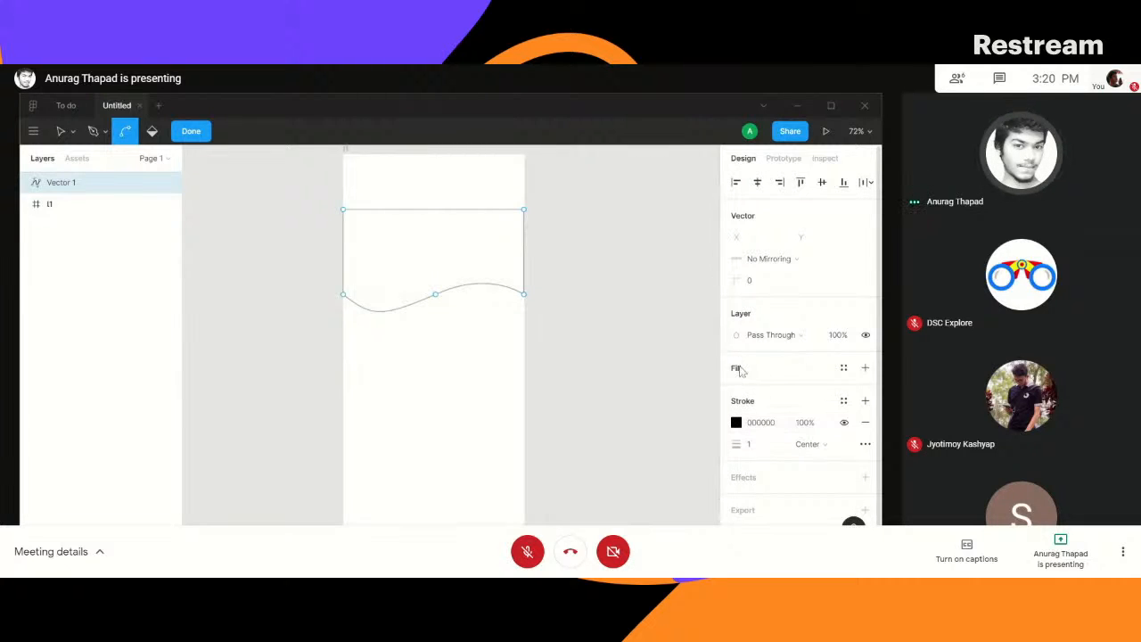
left_click(738, 369)
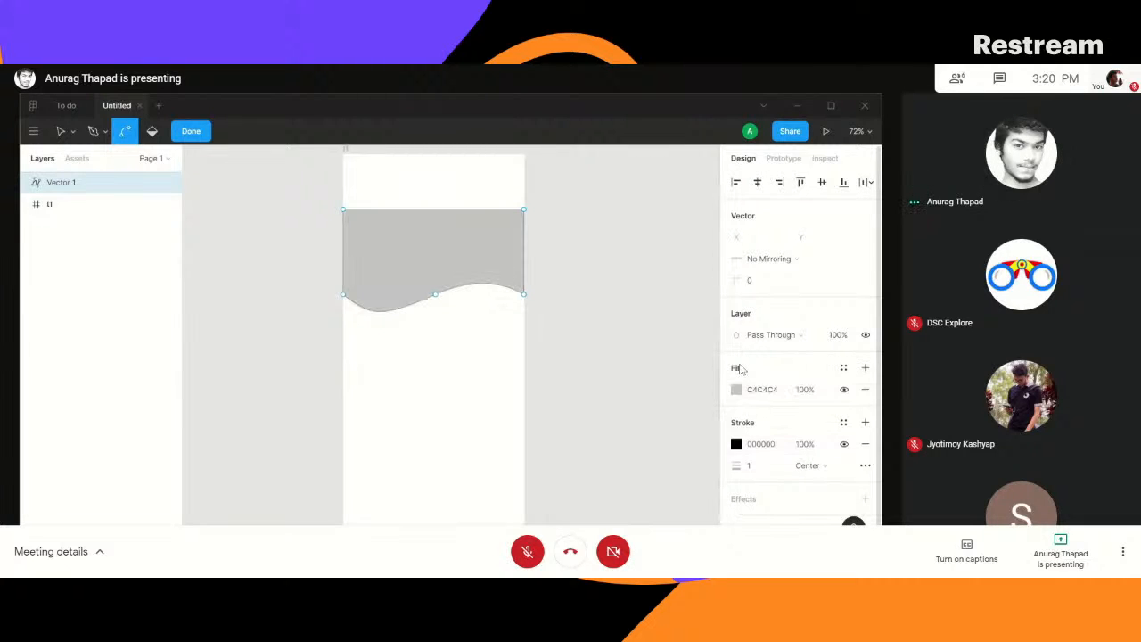
- Copy the fill hex code 4ABAC9 of the TODO App header rectangle in the To do file
left_click(58, 105)
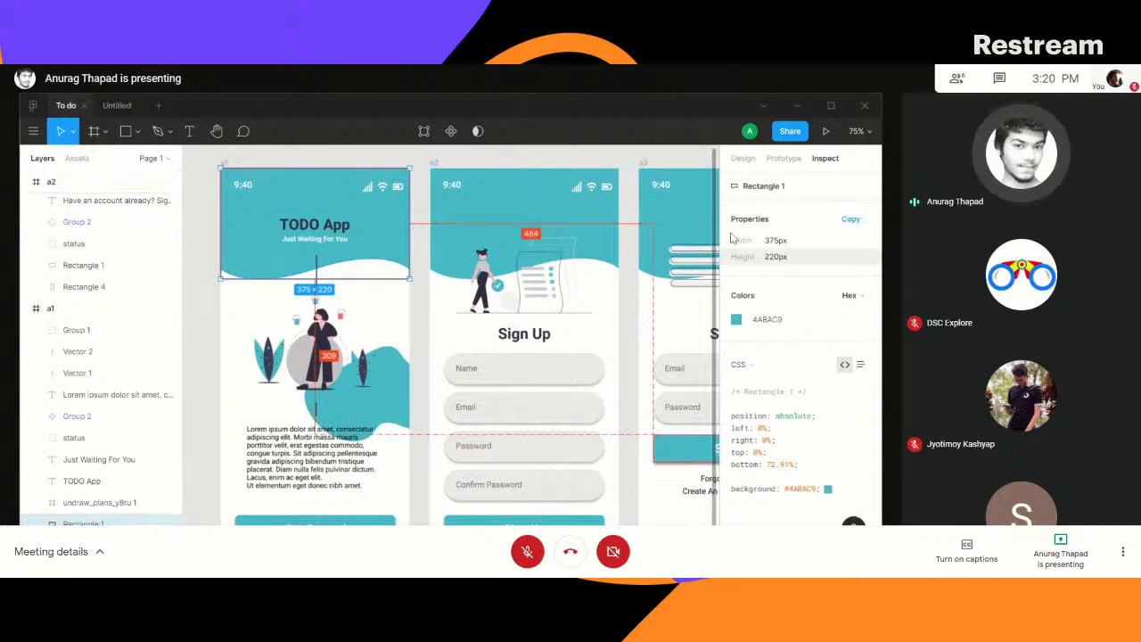
left_click(742, 158)
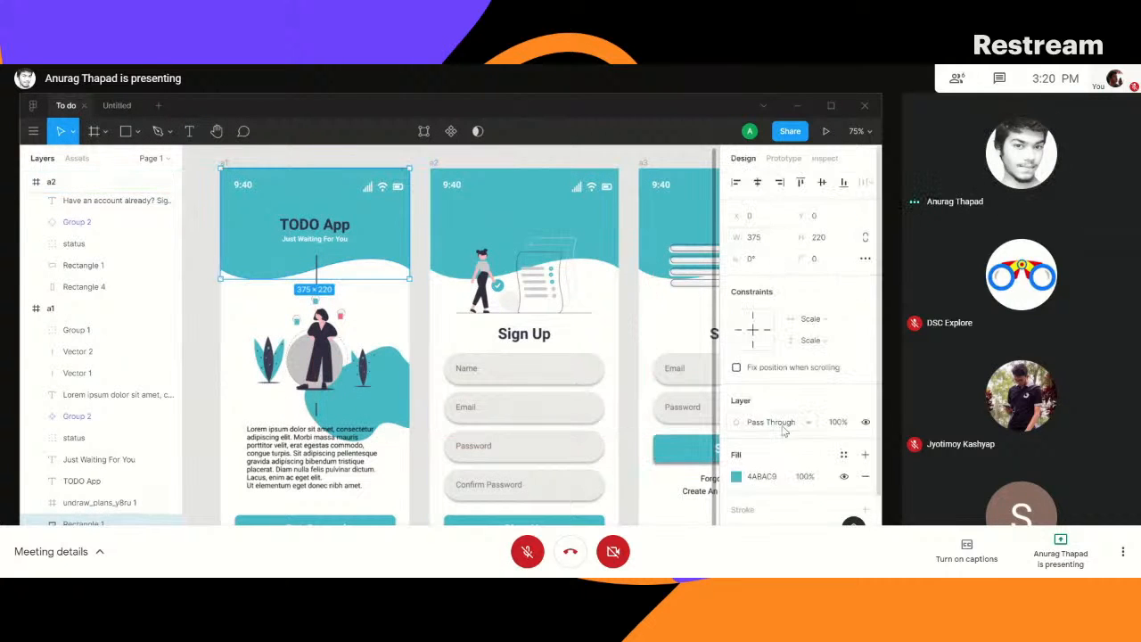
left_click(769, 477)
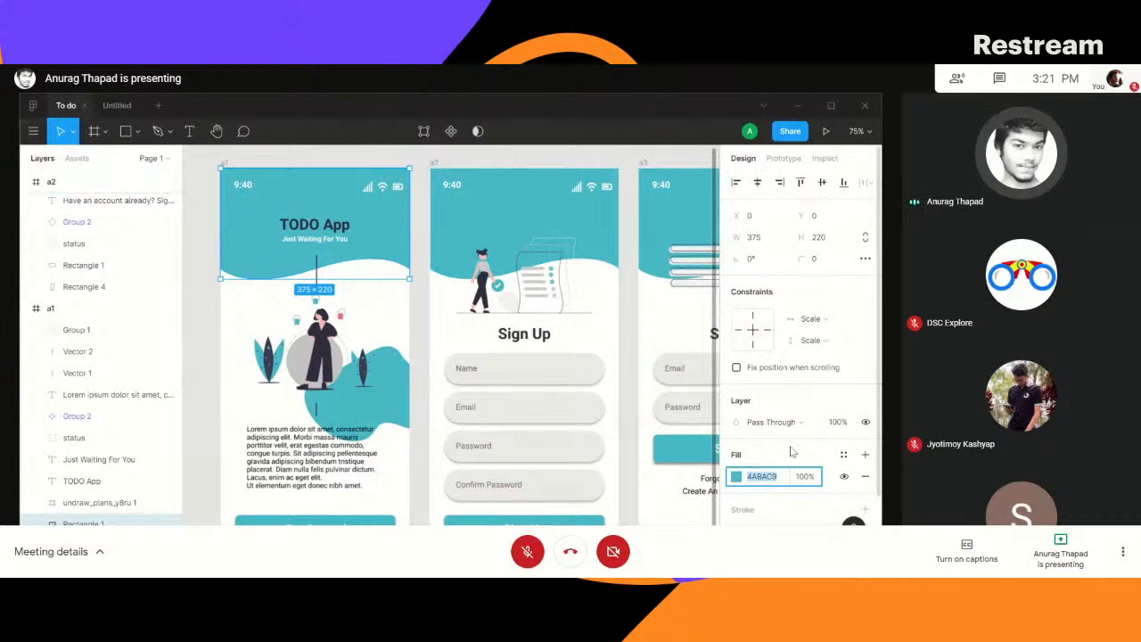
- Finish editing the wave path in the Untitled file, set its fill to 4ABAC9 and remove its stroke
left_click(117, 106)
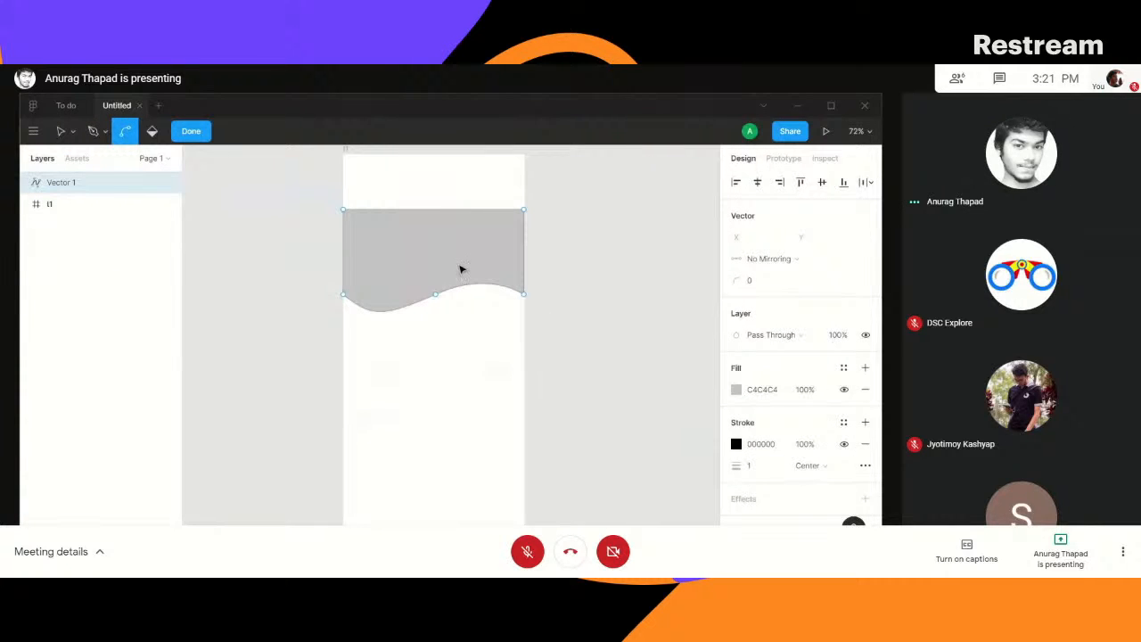
left_click(200, 133)
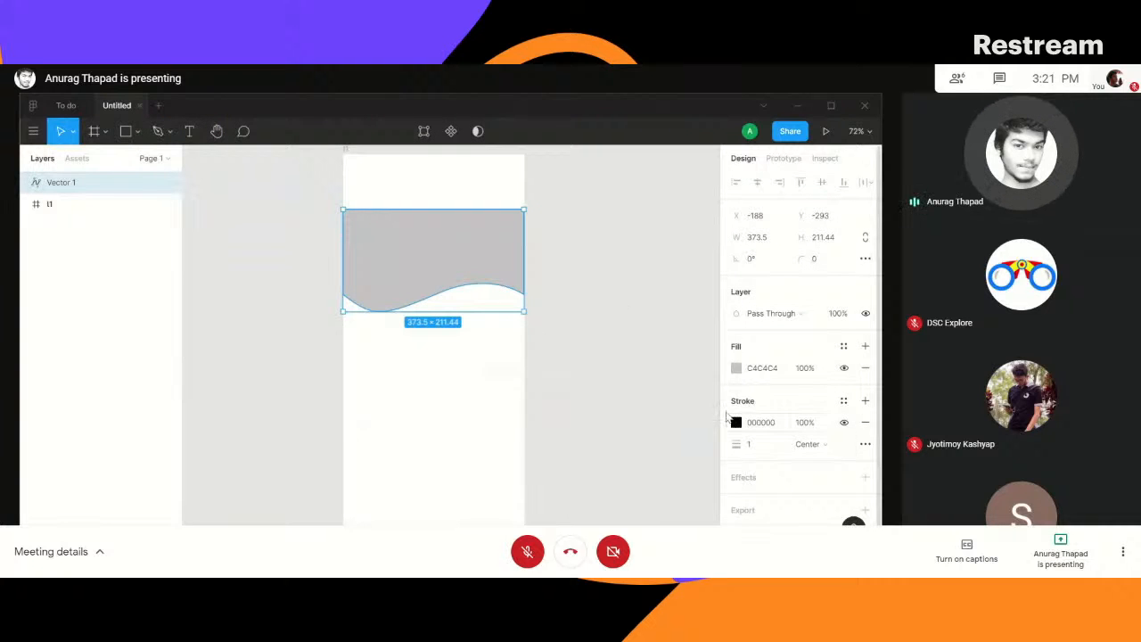
left_click(760, 369)
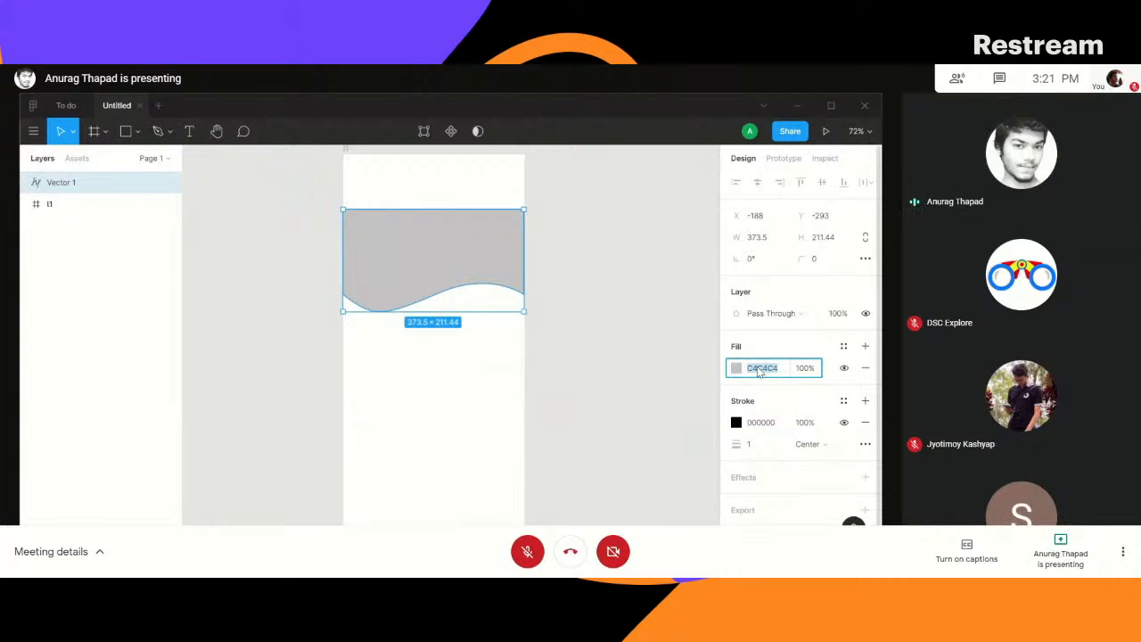
type("4ABAC9")
key("Return")
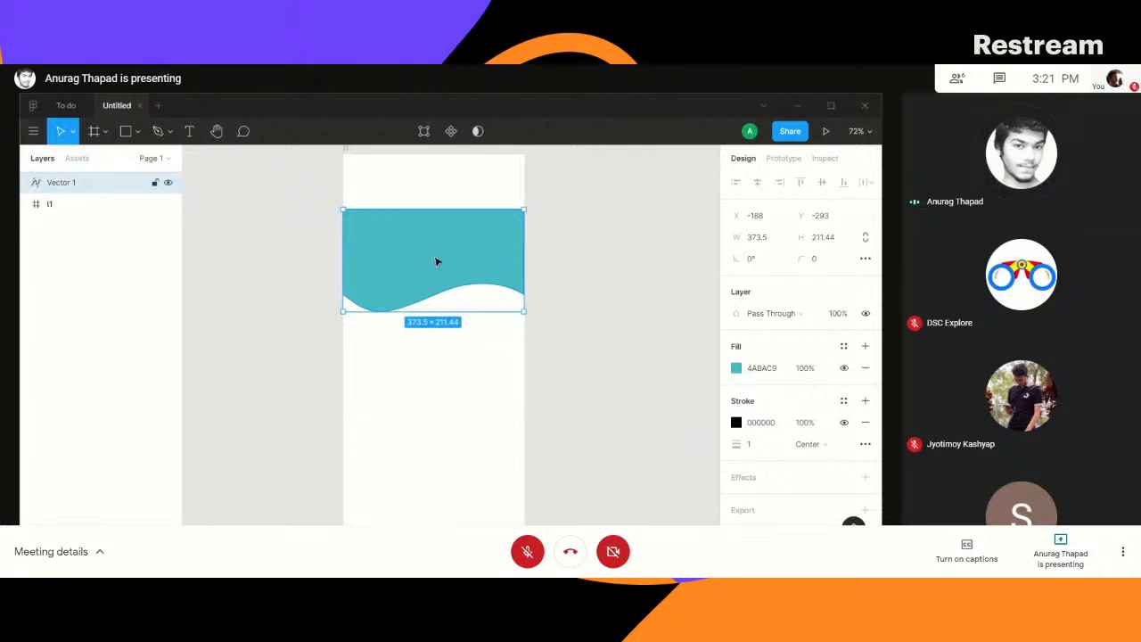
left_click(866, 429)
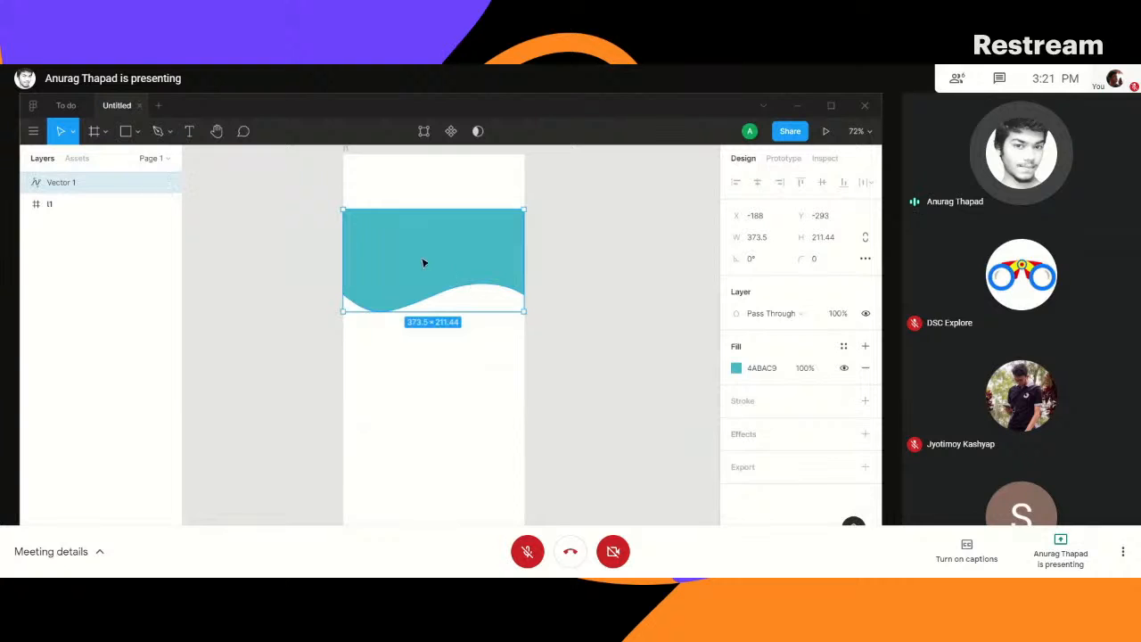
- Move the wave shape to the frame's top edge at Y -407 and resize it to about 373 × 222
left_click_drag(422, 259, 424, 212)
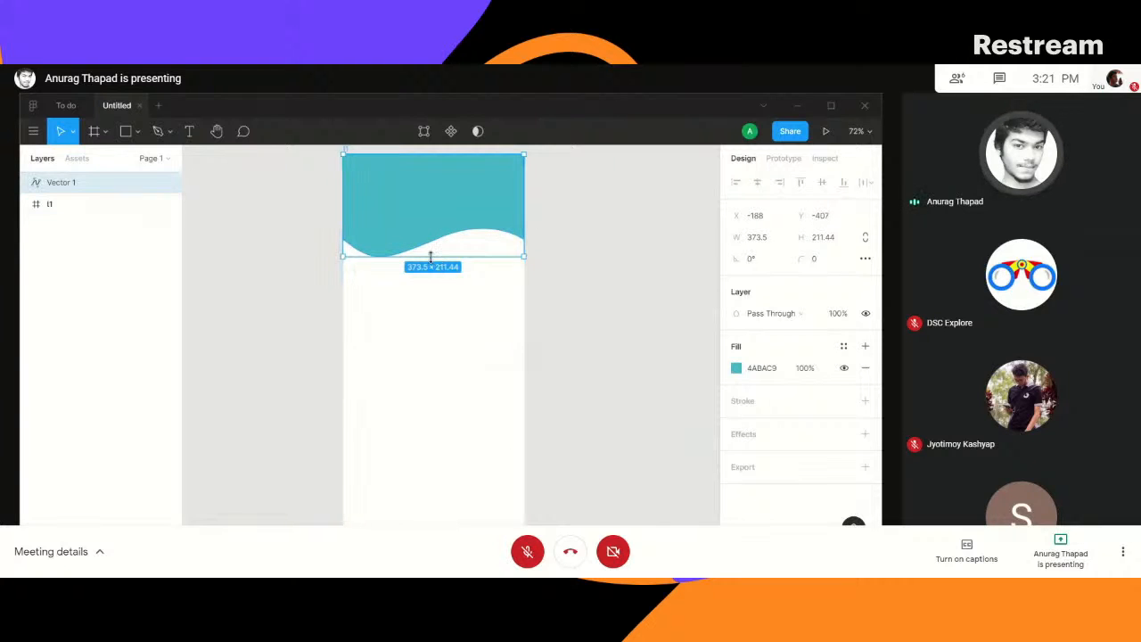
left_click_drag(433, 258, 430, 265)
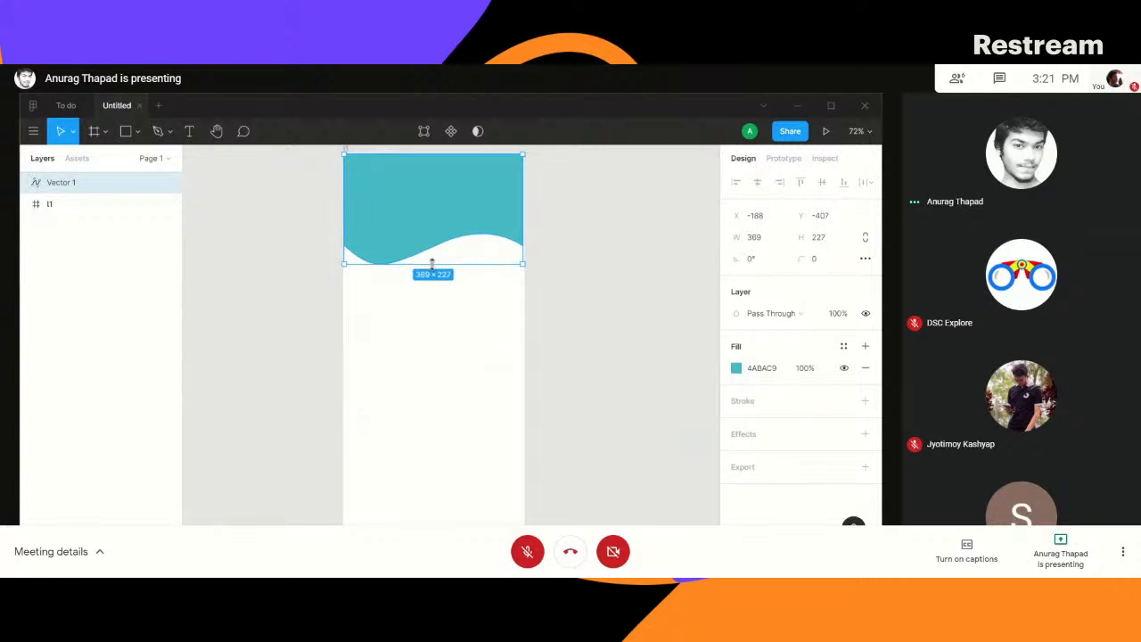
left_click_drag(431, 263, 430, 262)
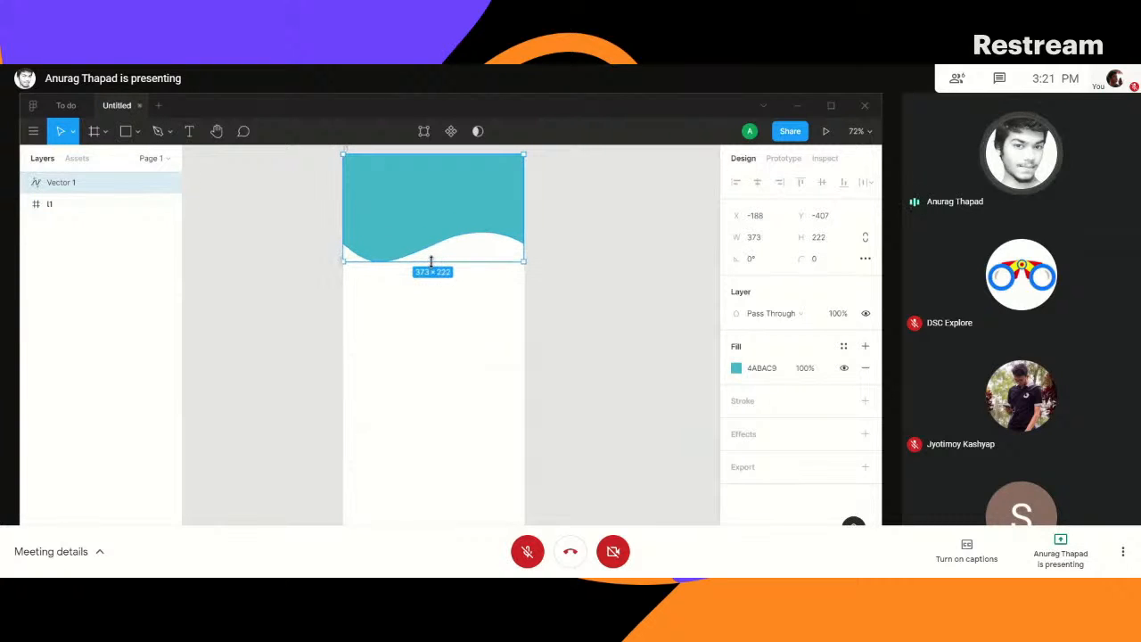
left_click(566, 242)
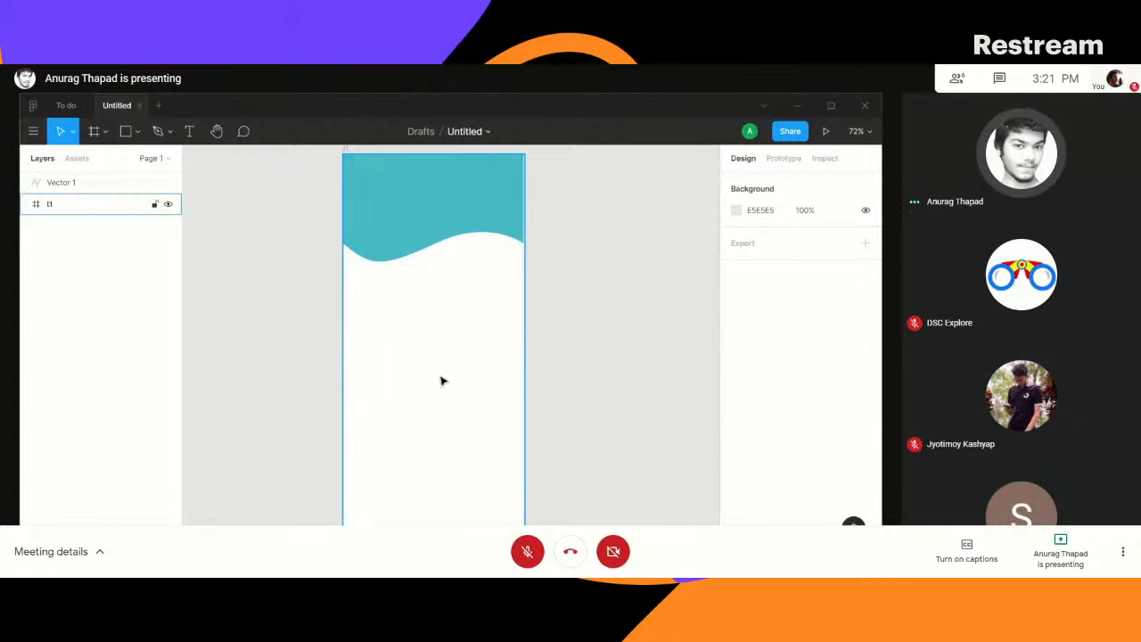
- Present the design as a phone prototype, check its display options and return to the Untitled design file
left_click(469, 204)
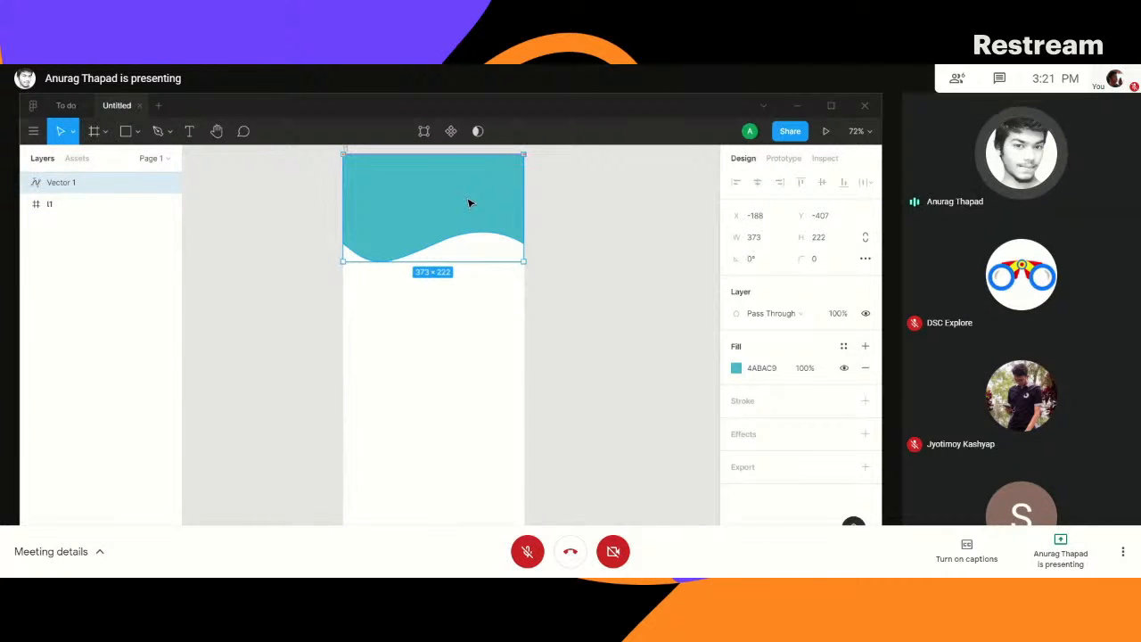
left_click(827, 133)
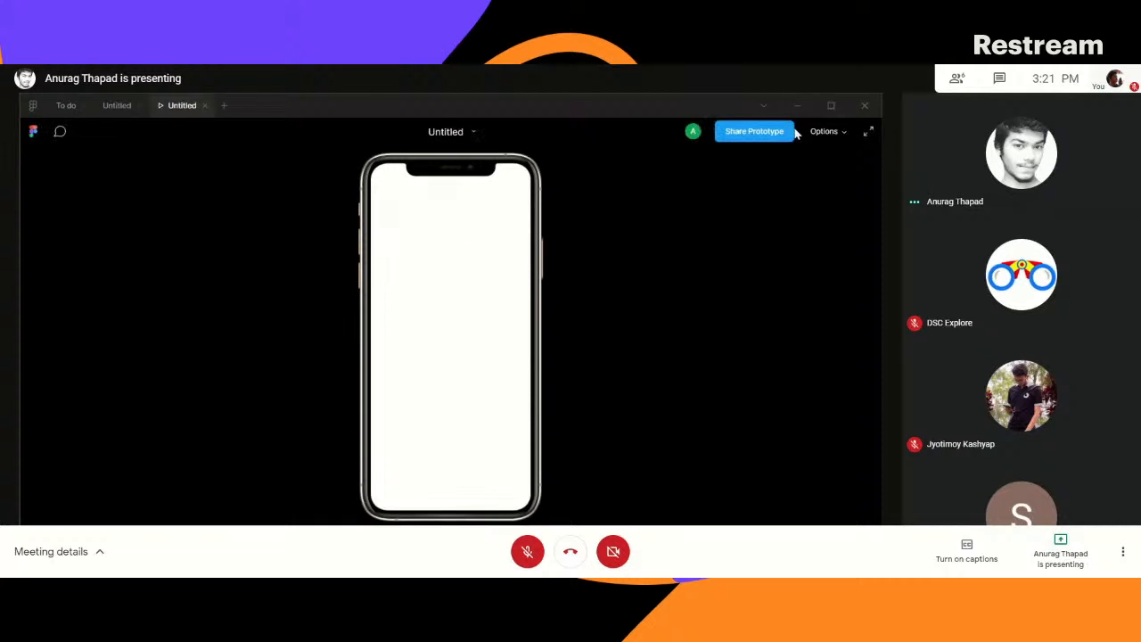
left_click(845, 133)
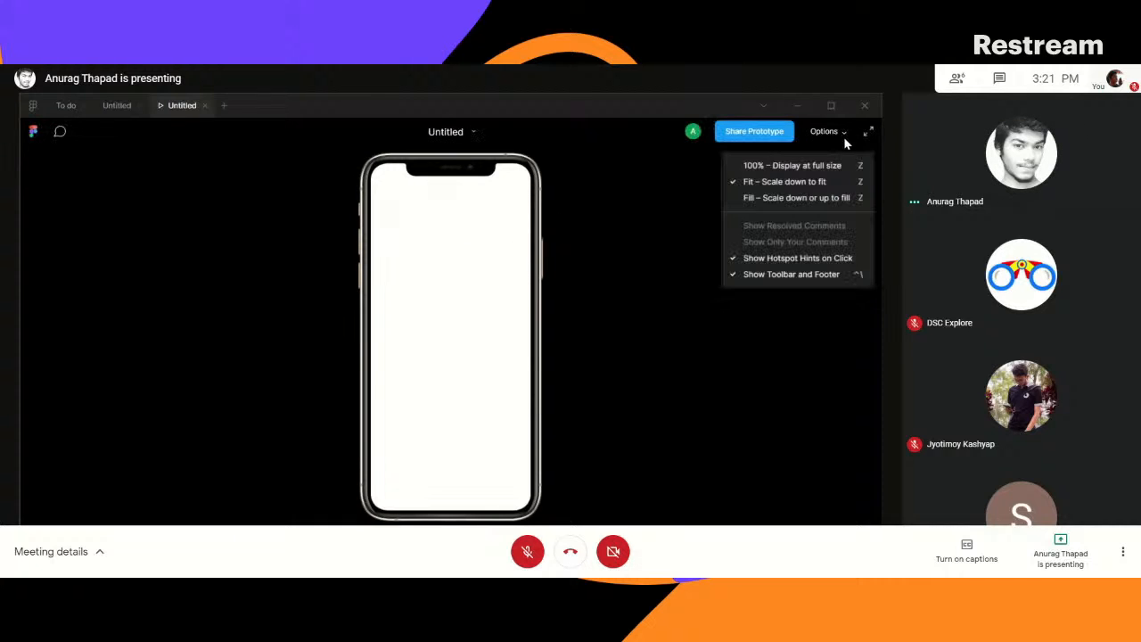
left_click(658, 243)
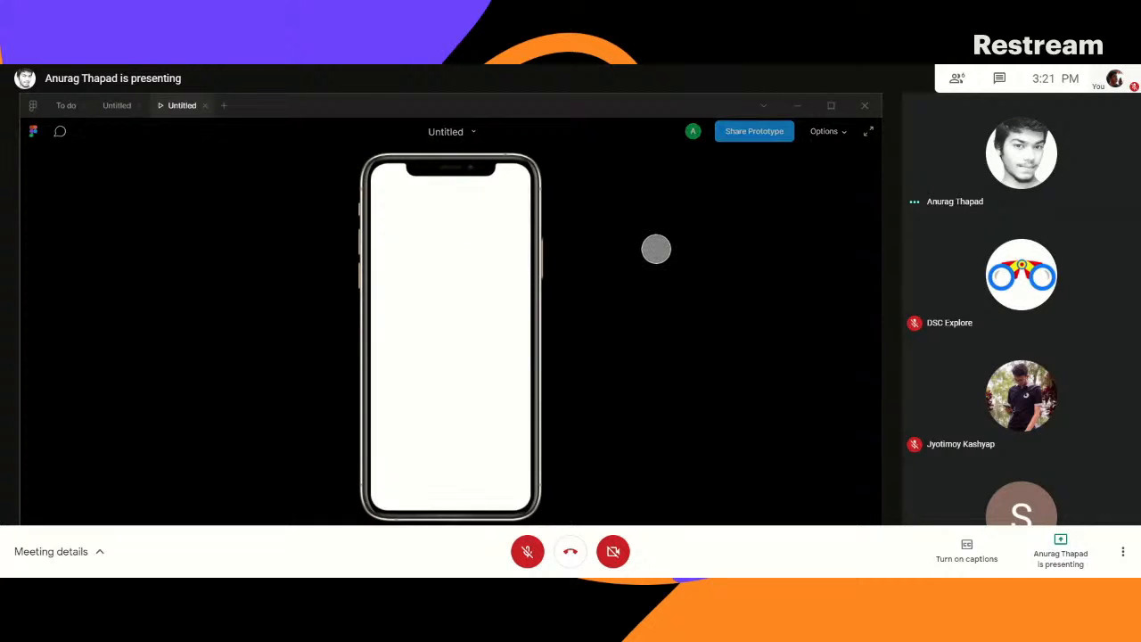
left_click(117, 107)
left_click(588, 262)
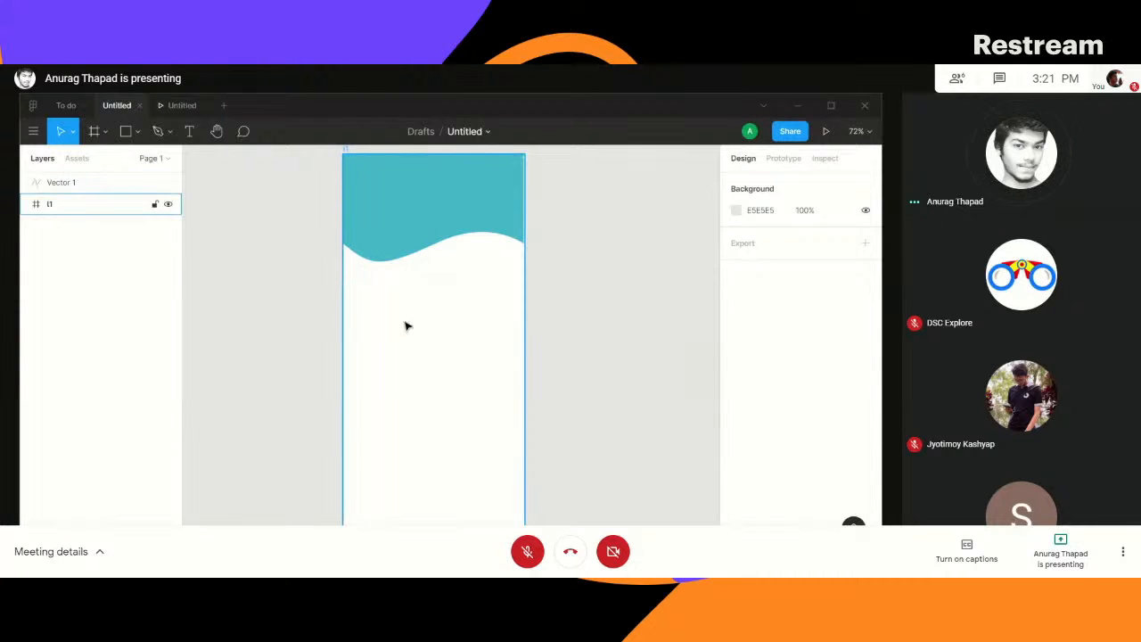
- Select the phone frame, reopen the prototype preview to check whether the wave header shows, and close the preview
left_click(100, 212)
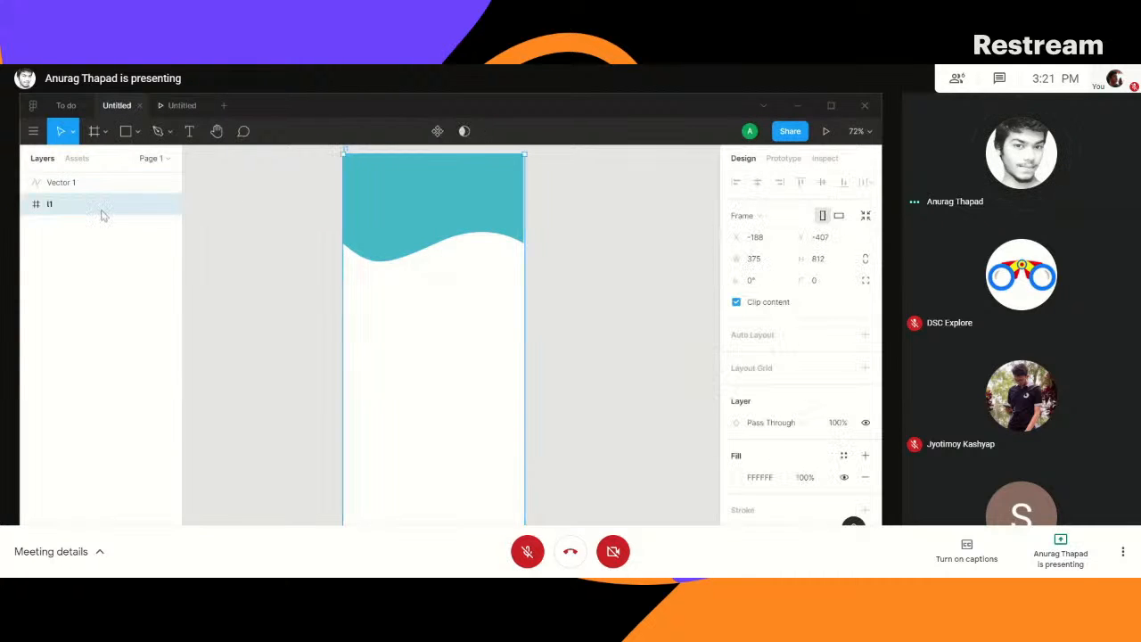
left_click(177, 107)
left_click(205, 105)
left_click(826, 134)
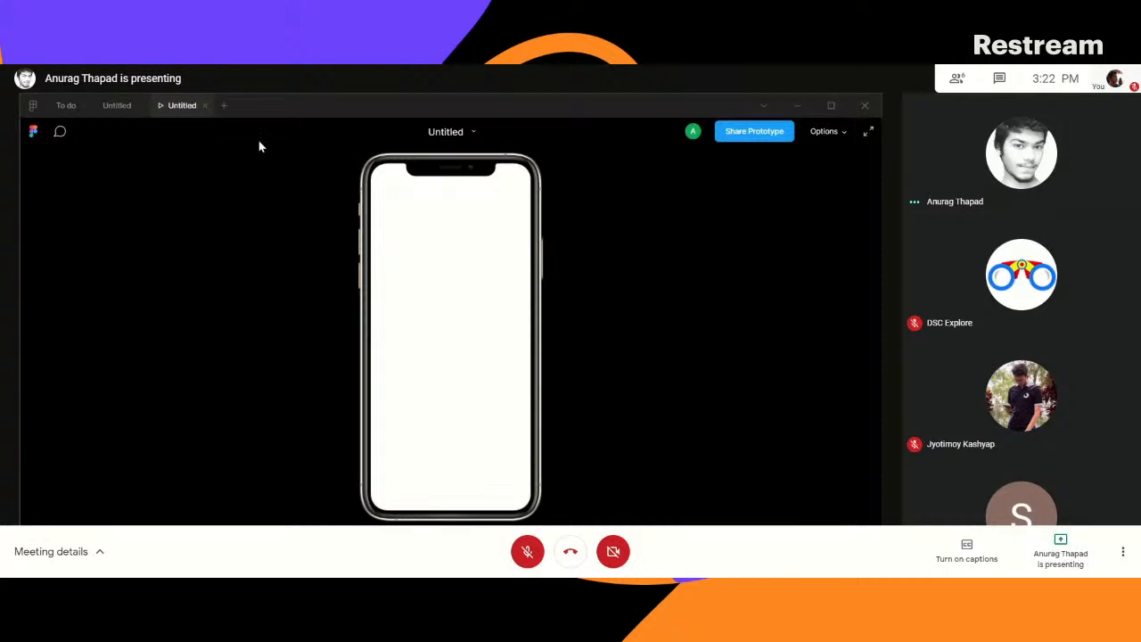
left_click(205, 106)
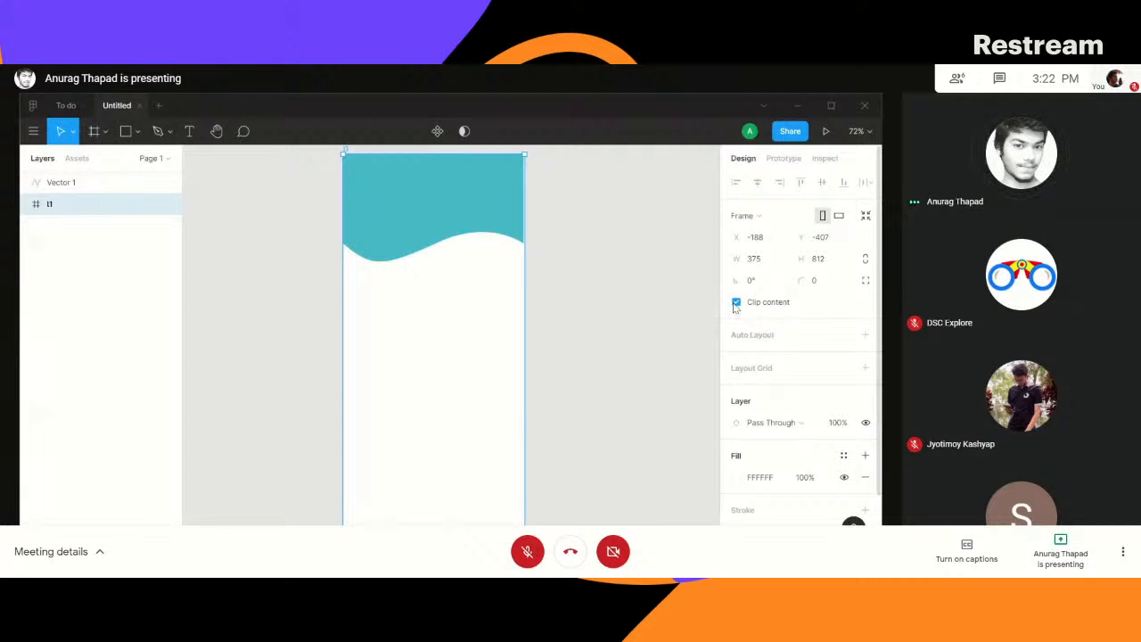
- Shift the wave shape horizontally to X -186, flush with the phone frame's right edge
left_click(576, 259)
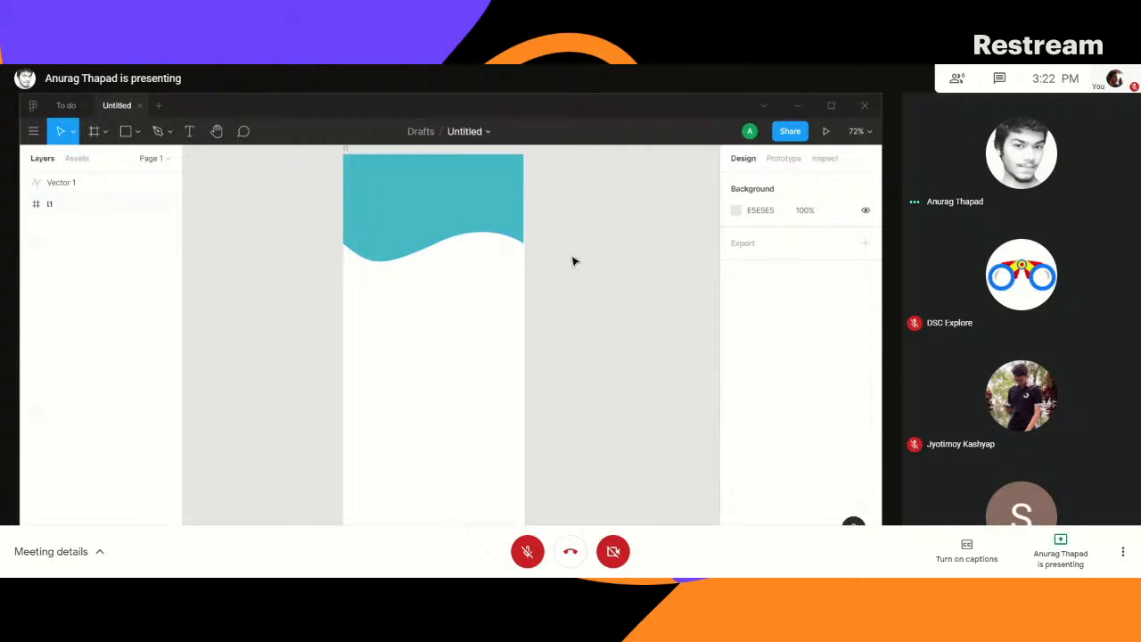
left_click(464, 218)
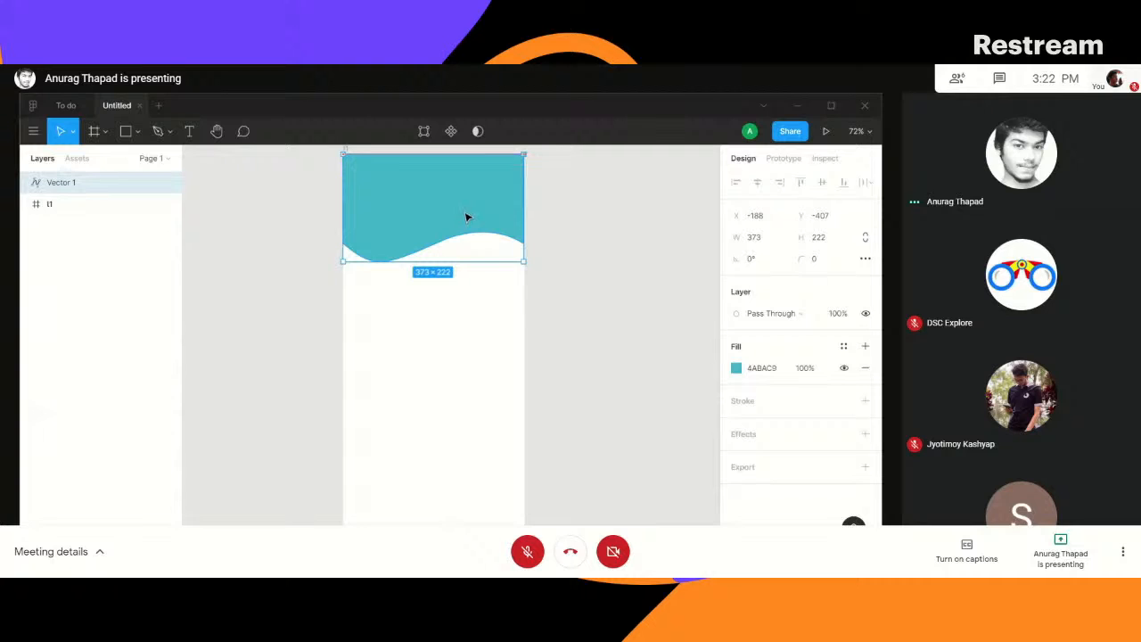
left_click_drag(467, 216, 469, 217)
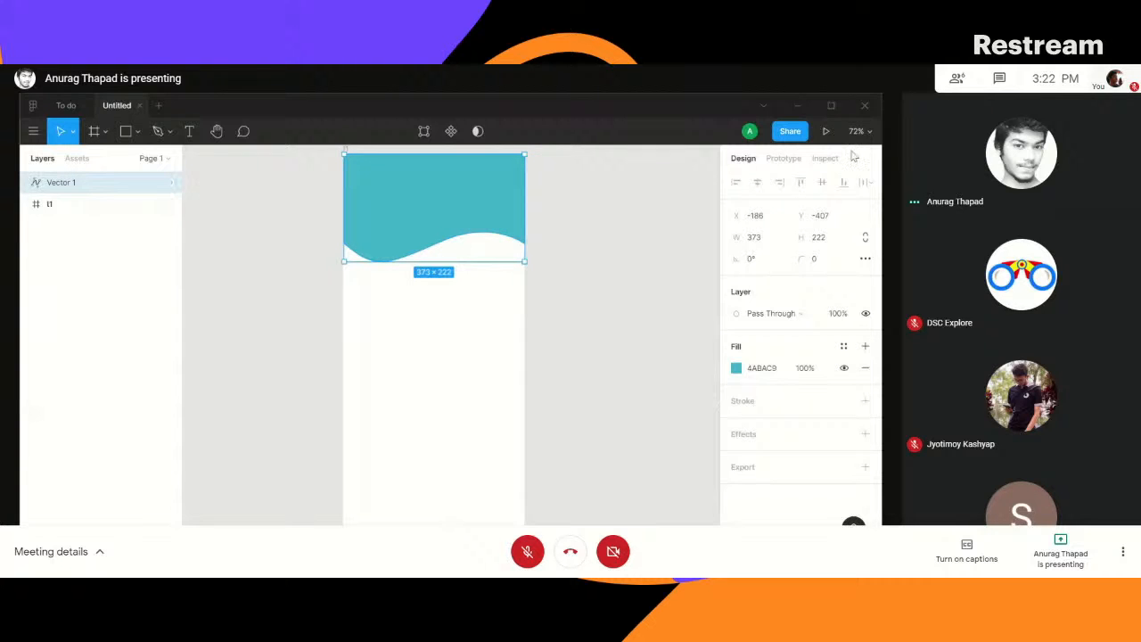
- Preview the phone frame as a prototype to check whether the repositioned wave header shows, and close the preview
left_click(826, 131)
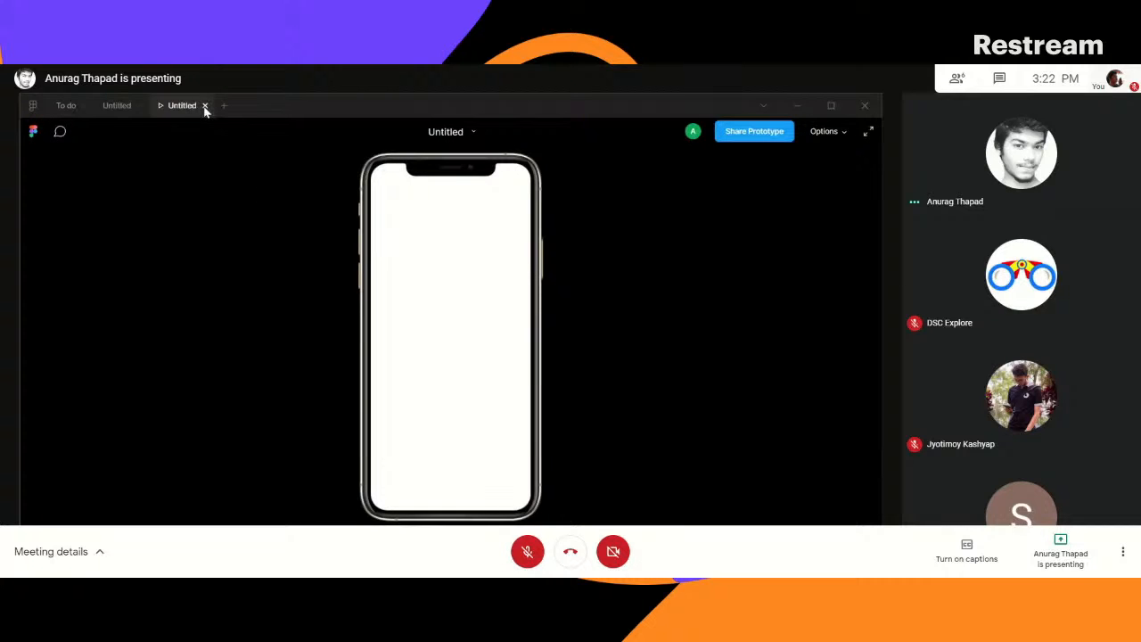
left_click(472, 133)
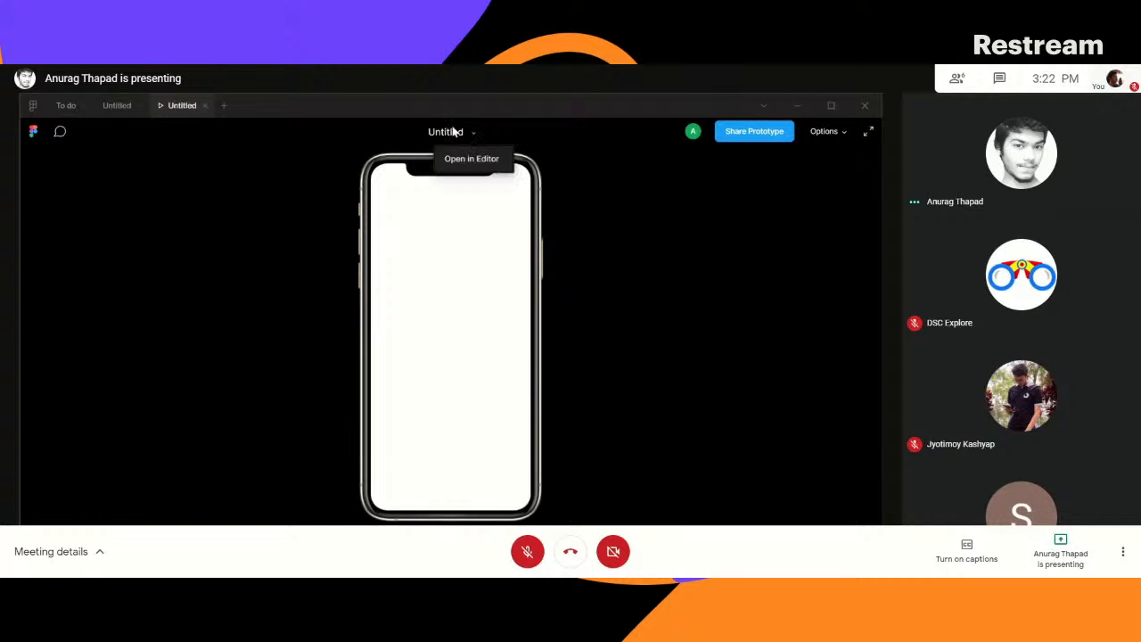
left_click(205, 105)
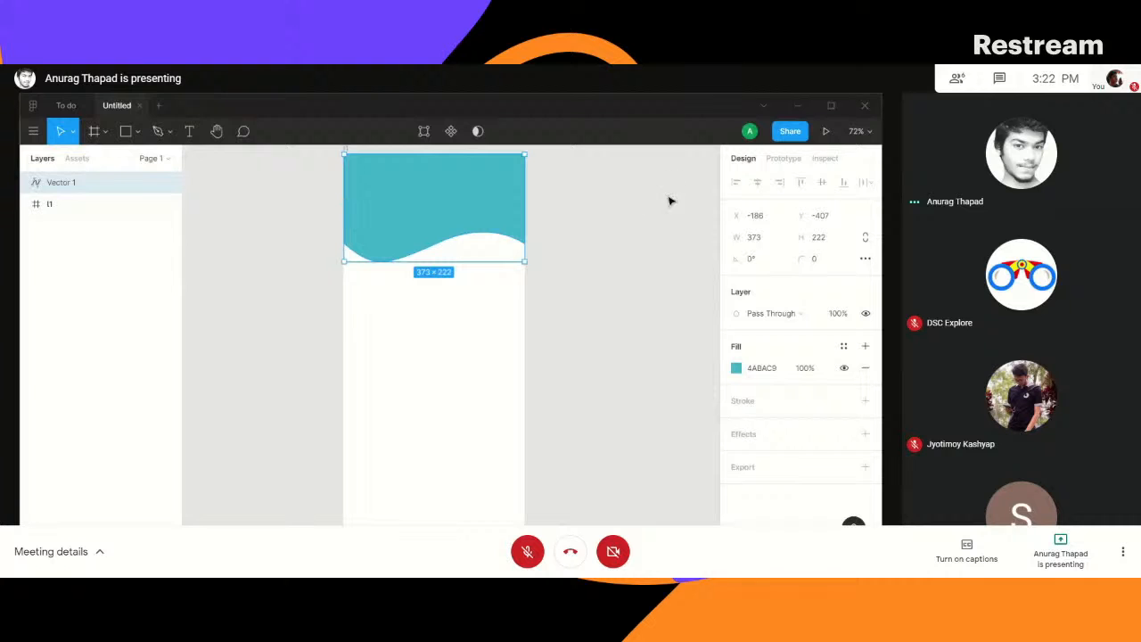
- Try placing the teal wave's Vector 1 layer beneath the t1 phone frame in the layer order
left_click(764, 373)
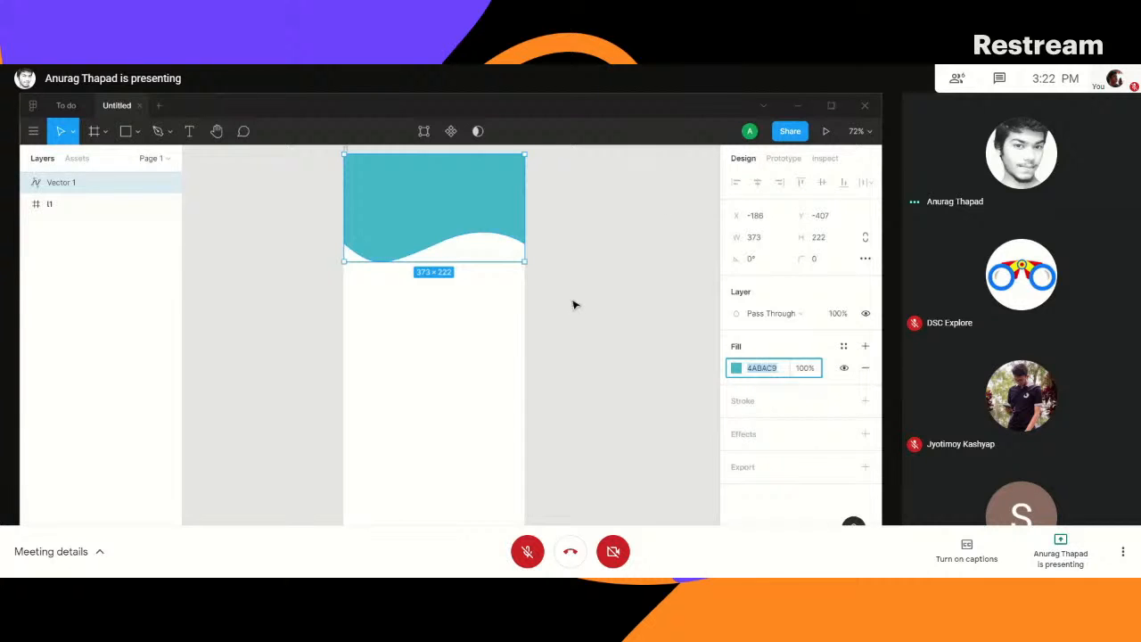
left_click(456, 331)
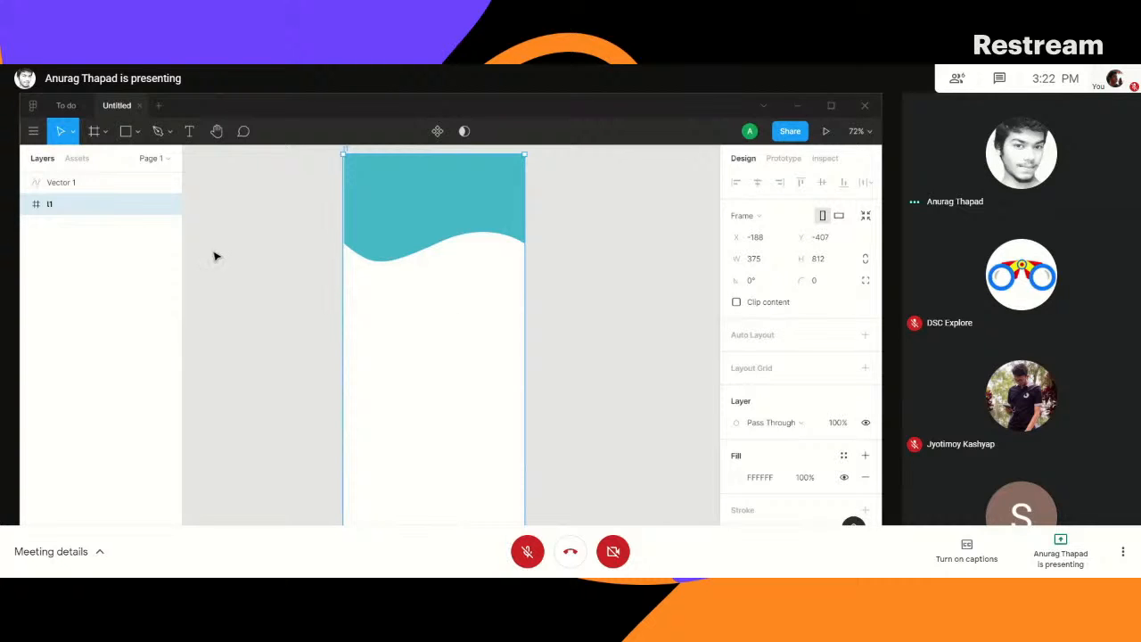
left_click(415, 221)
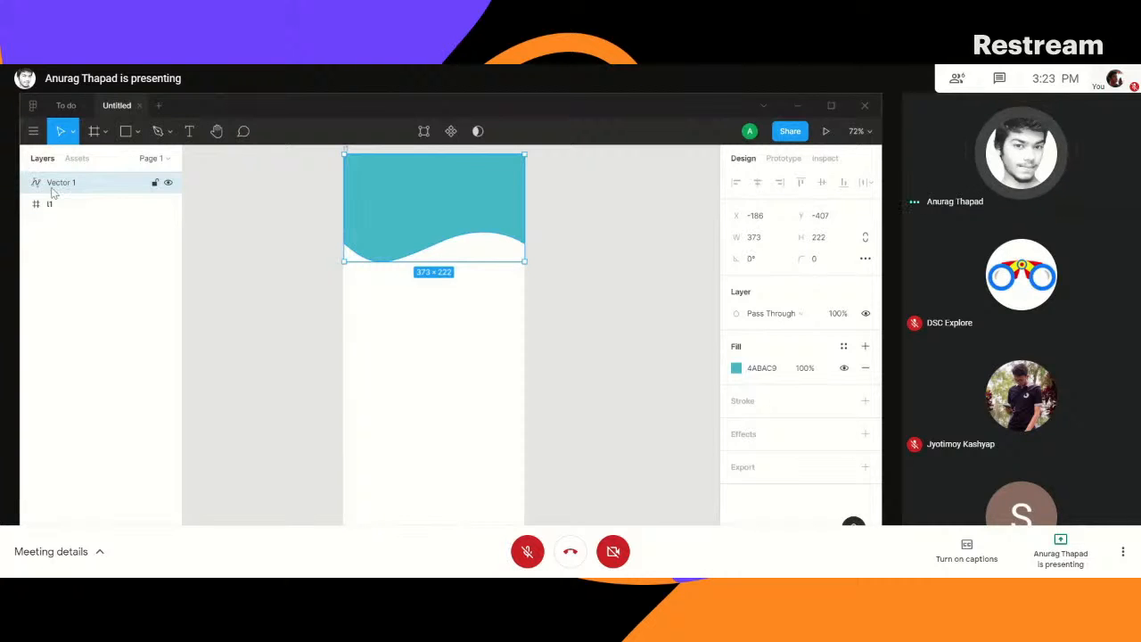
left_click_drag(55, 184, 51, 220)
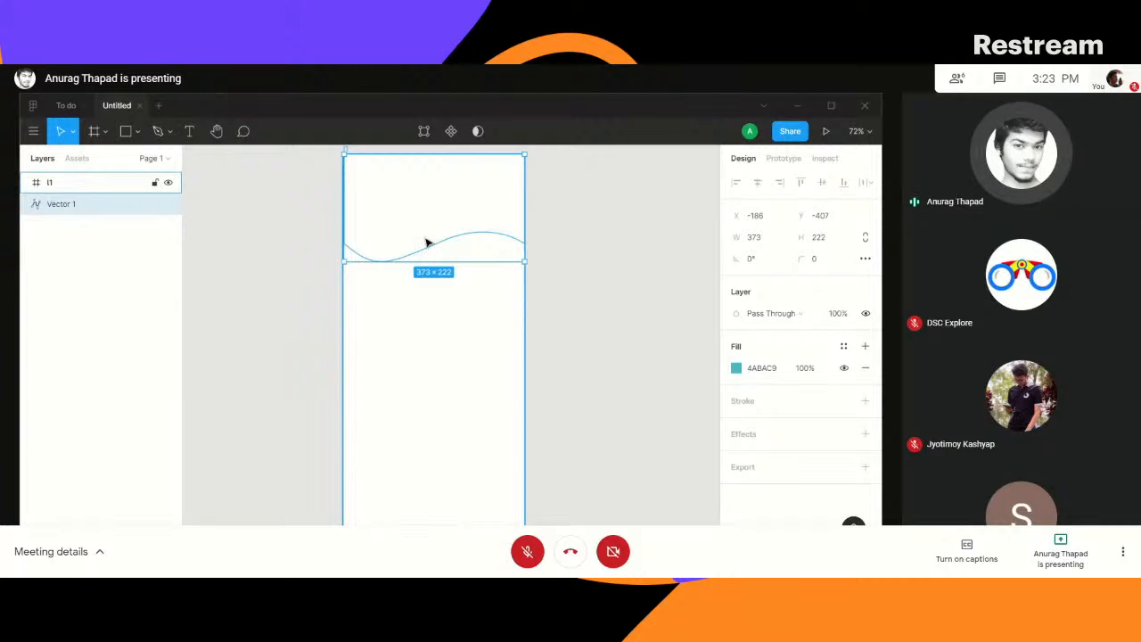
key("ctrl+z")
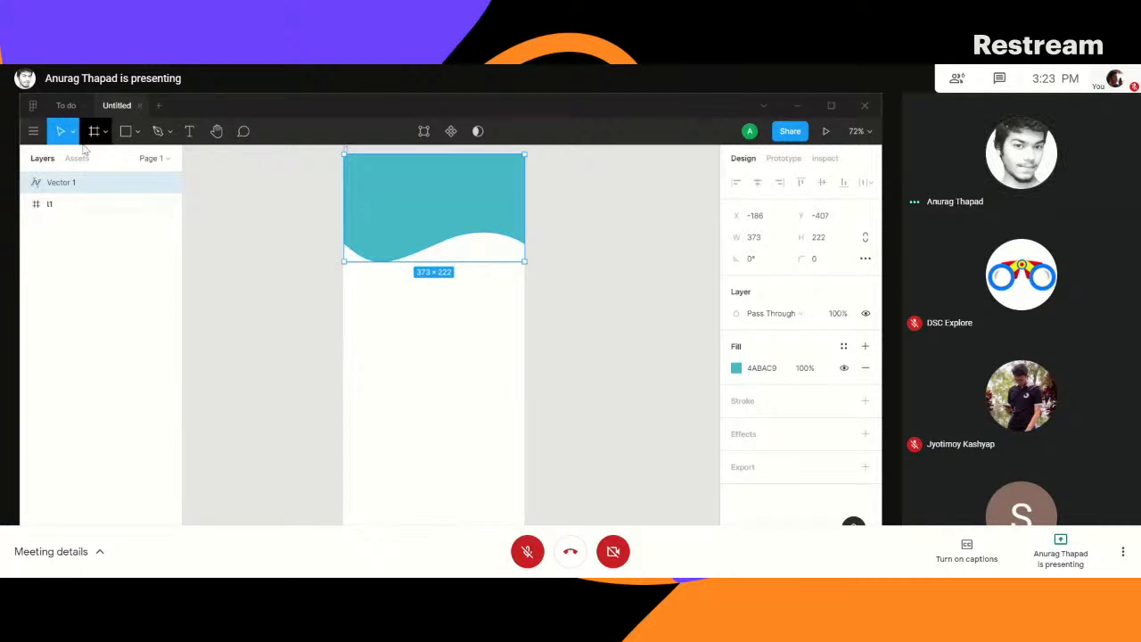
left_click_drag(55, 183, 51, 221)
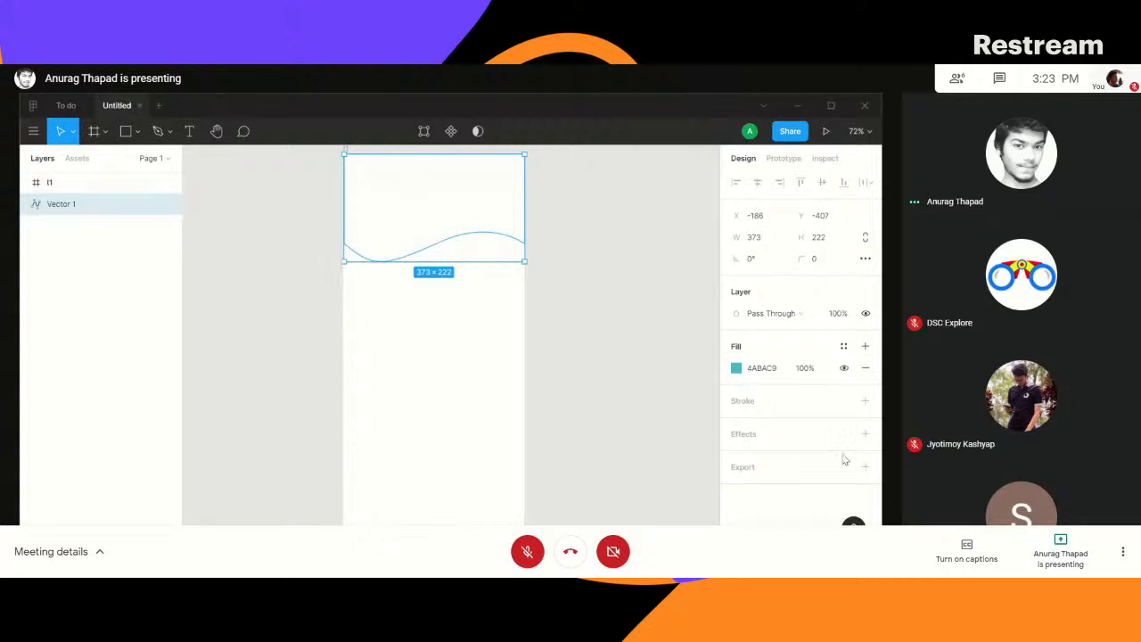
left_click(392, 325)
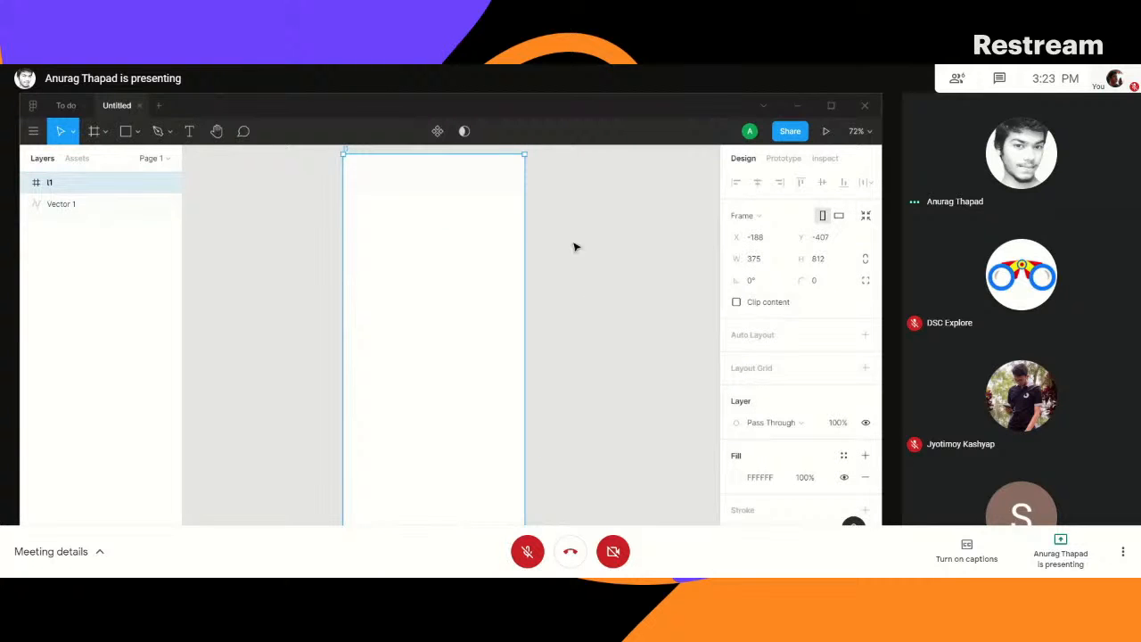
left_click(64, 209)
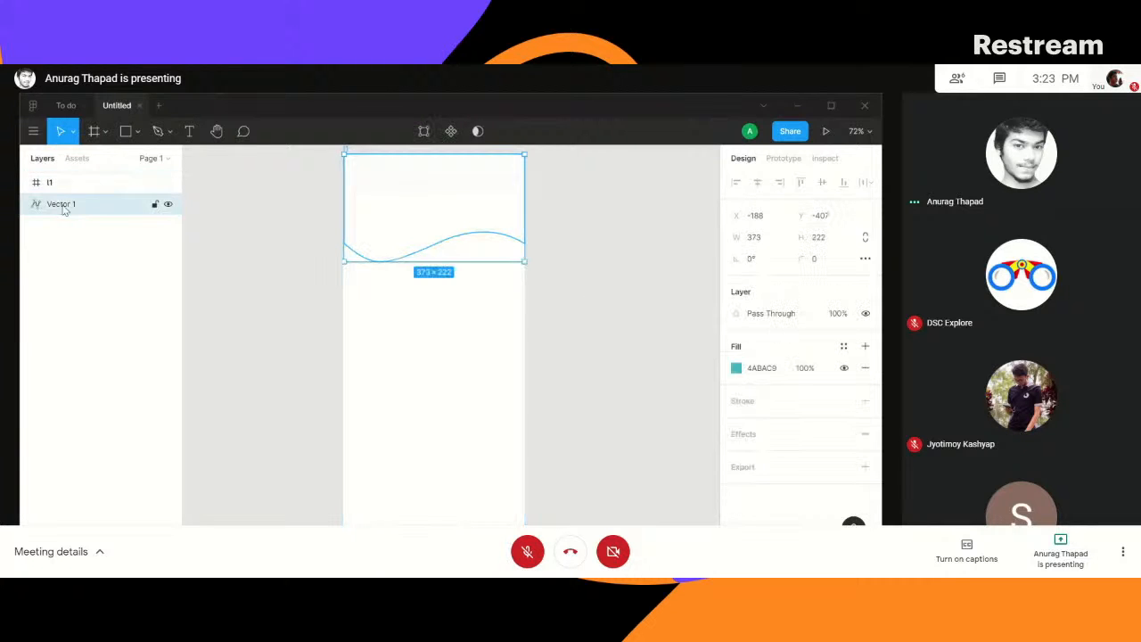
left_click(55, 185)
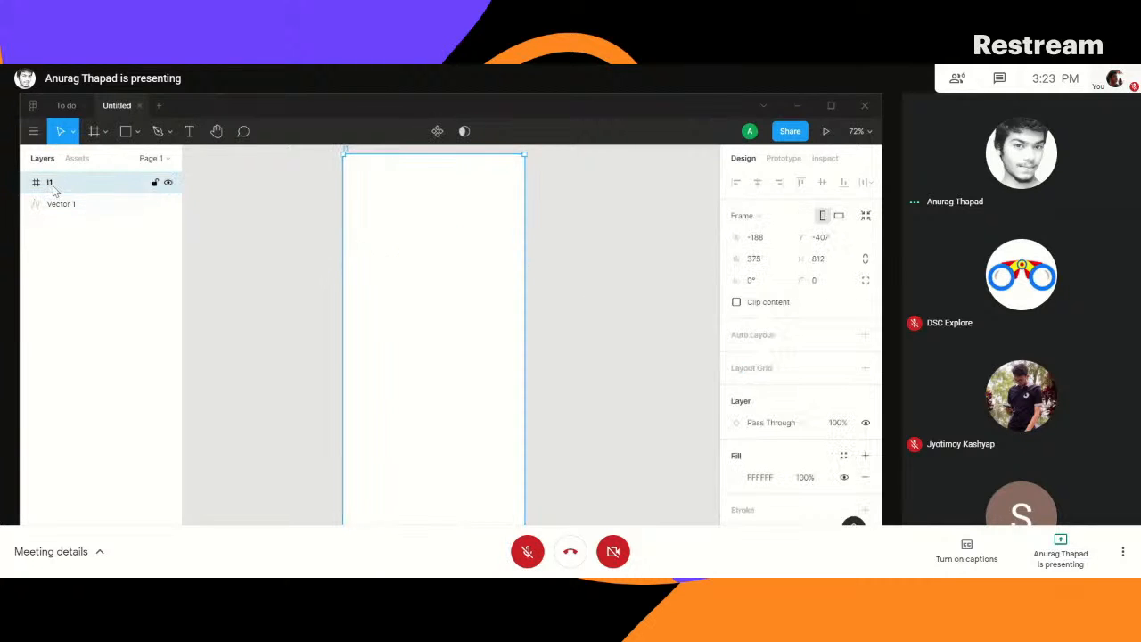
left_click(122, 207)
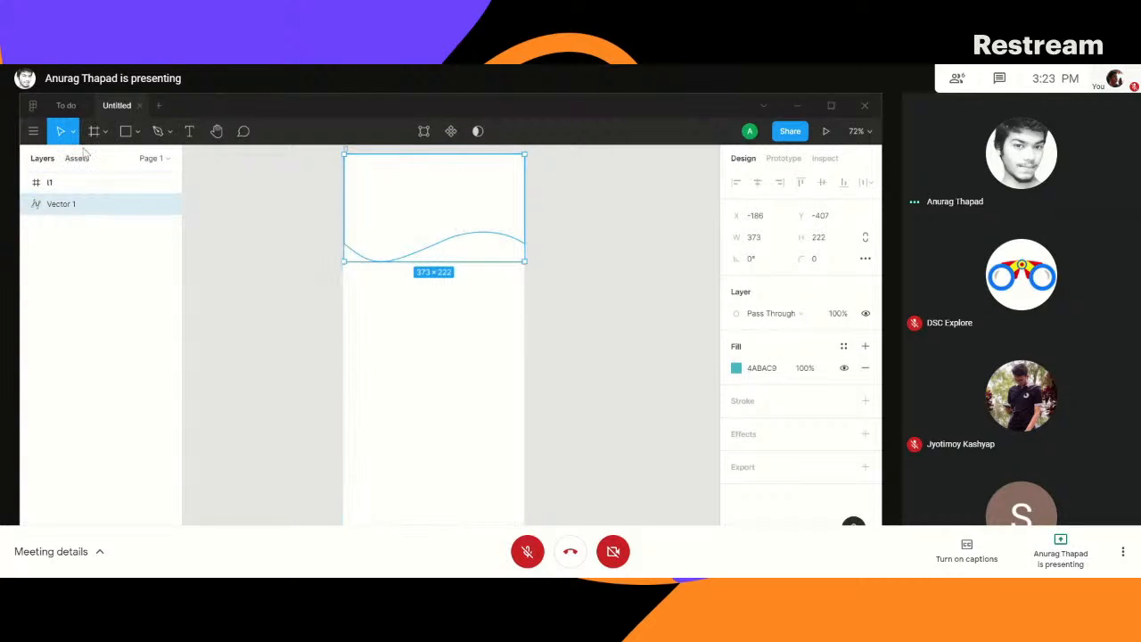
- Check the reordered layers in the prototype preview, close it, and move the wave partly off the frame to about X -447, Y -325
left_click(828, 133)
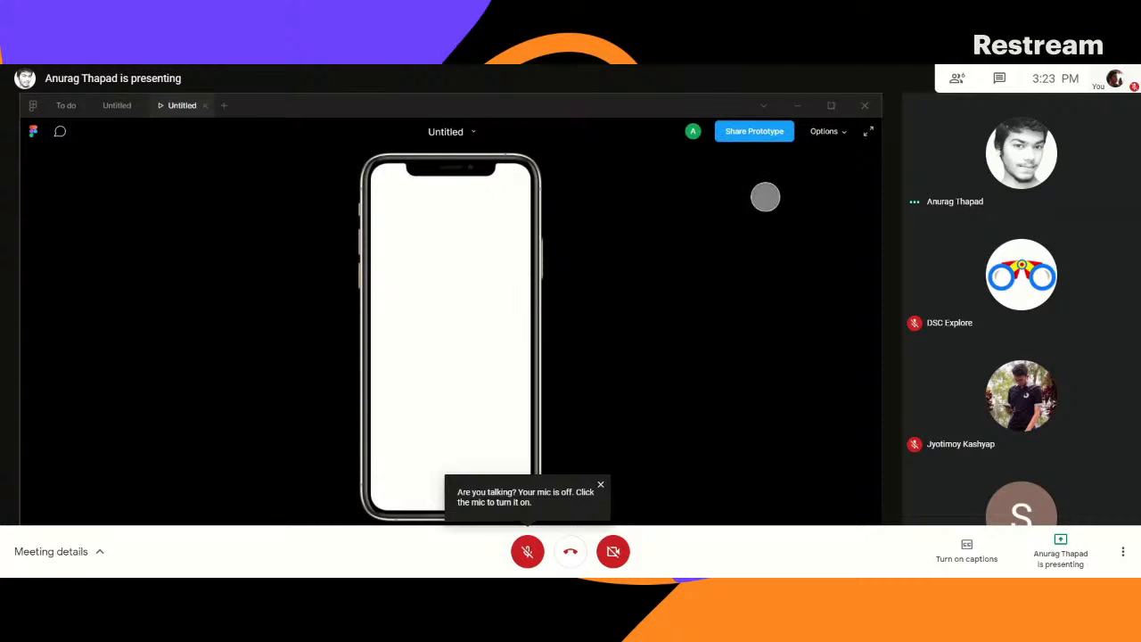
left_click(205, 105)
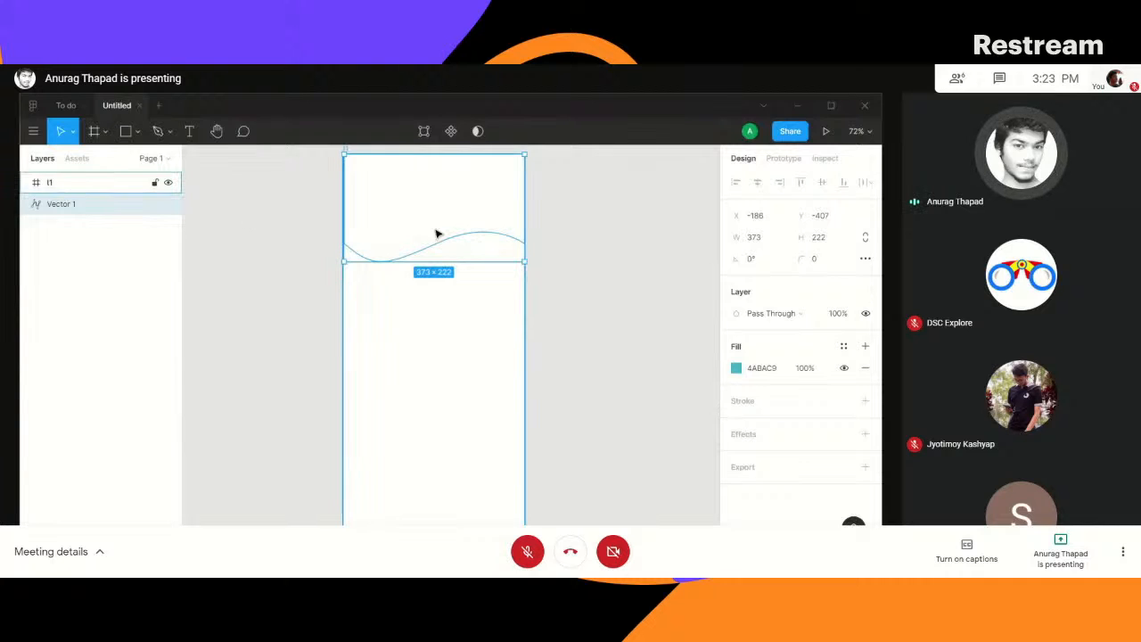
left_click_drag(425, 223, 299, 261)
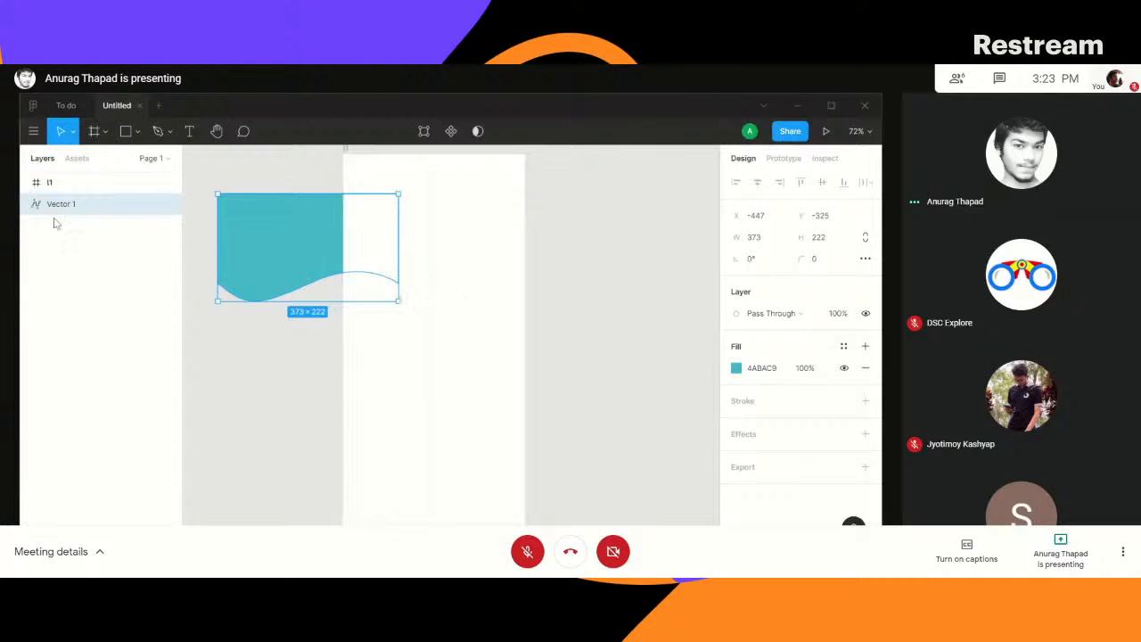
- Close the Untitled file and start a new design file with an iPhone 11 Pro / X frame of 375 × 812
left_click(140, 105)
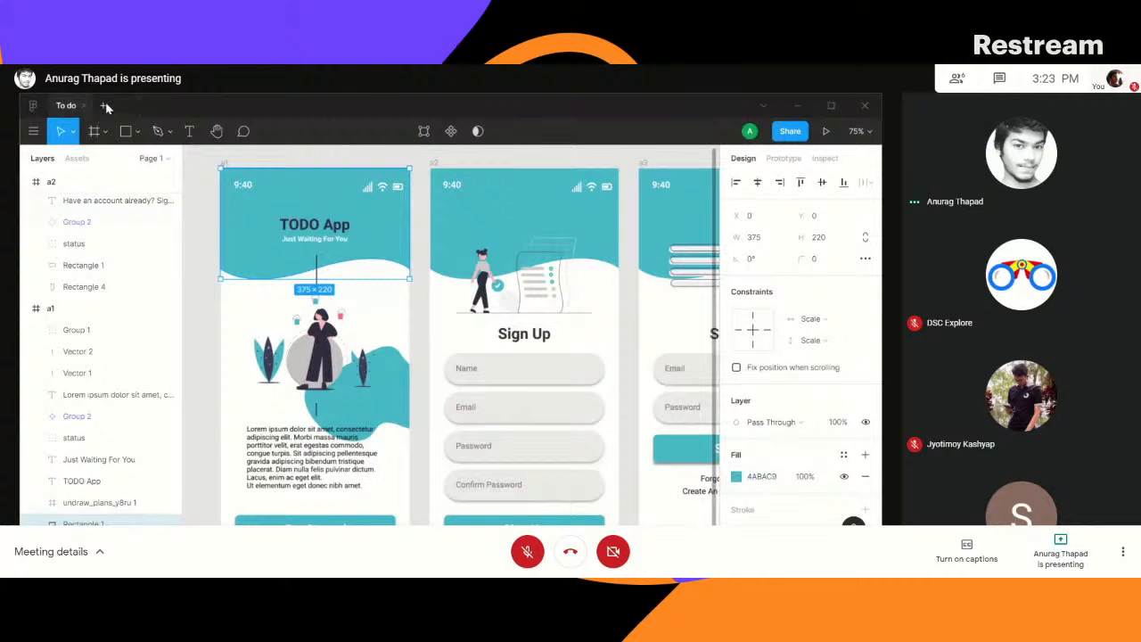
left_click(106, 106)
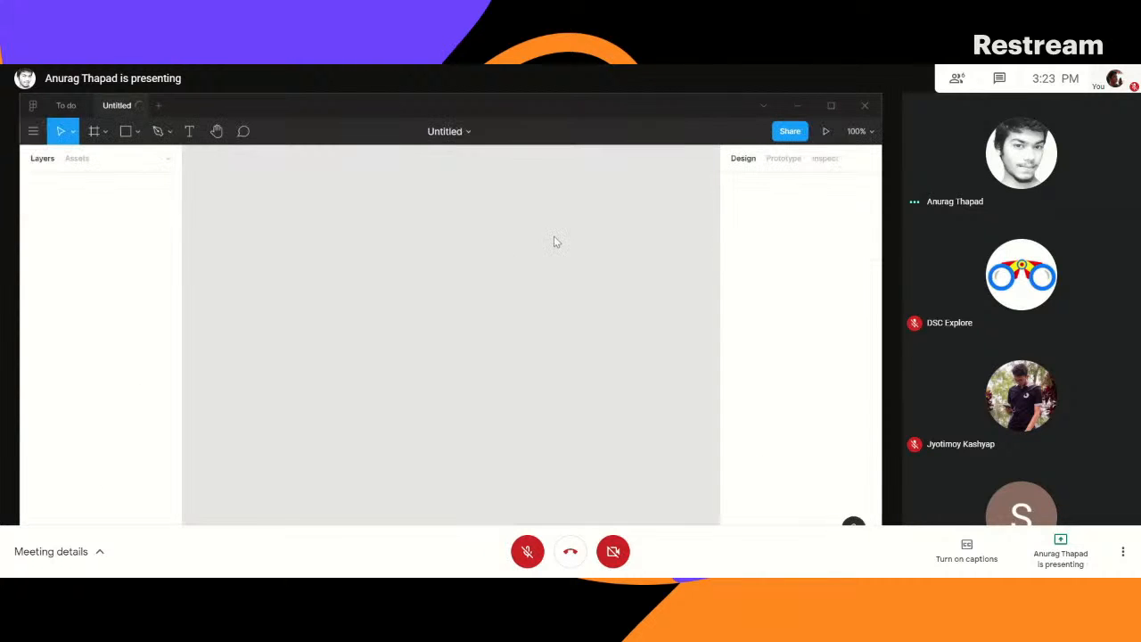
left_click(94, 132)
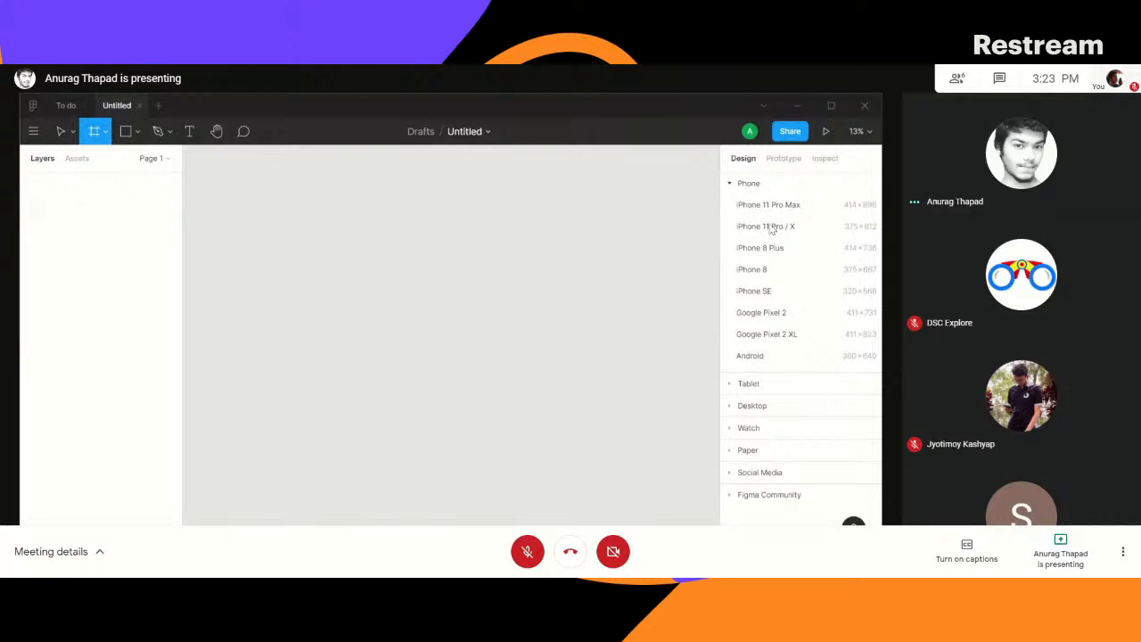
left_click(766, 227)
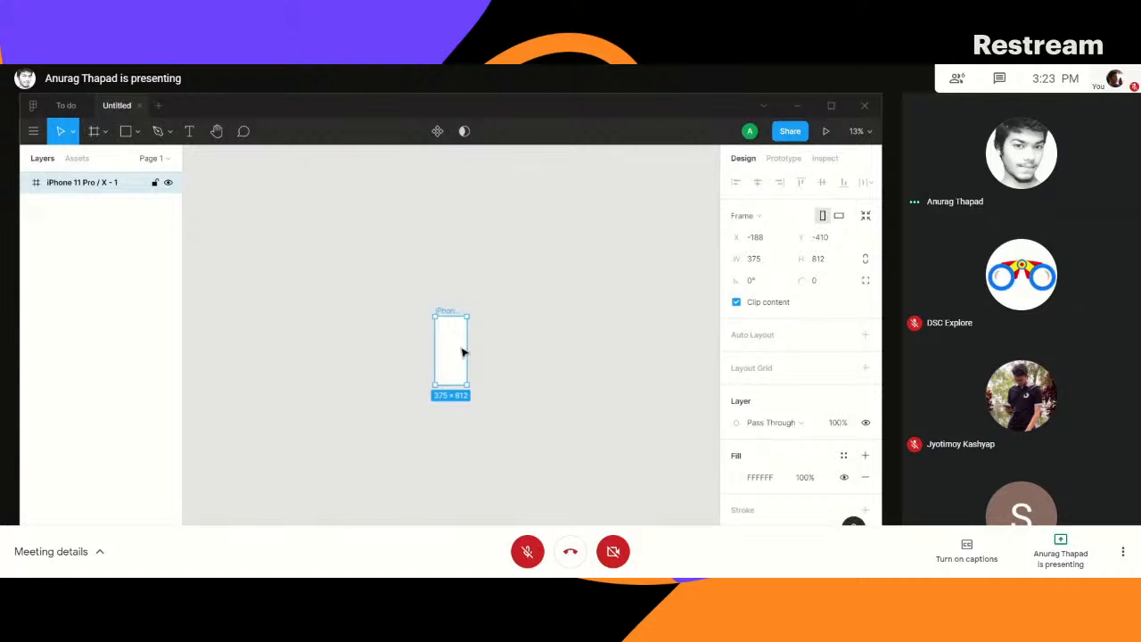
key("shift+0")
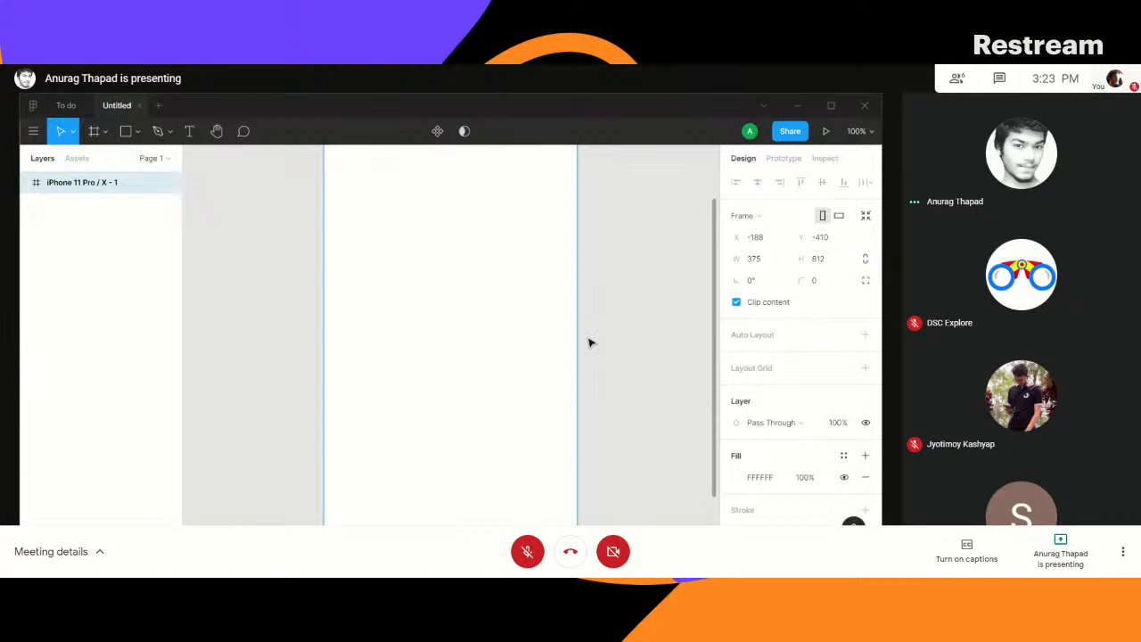
key("minus")
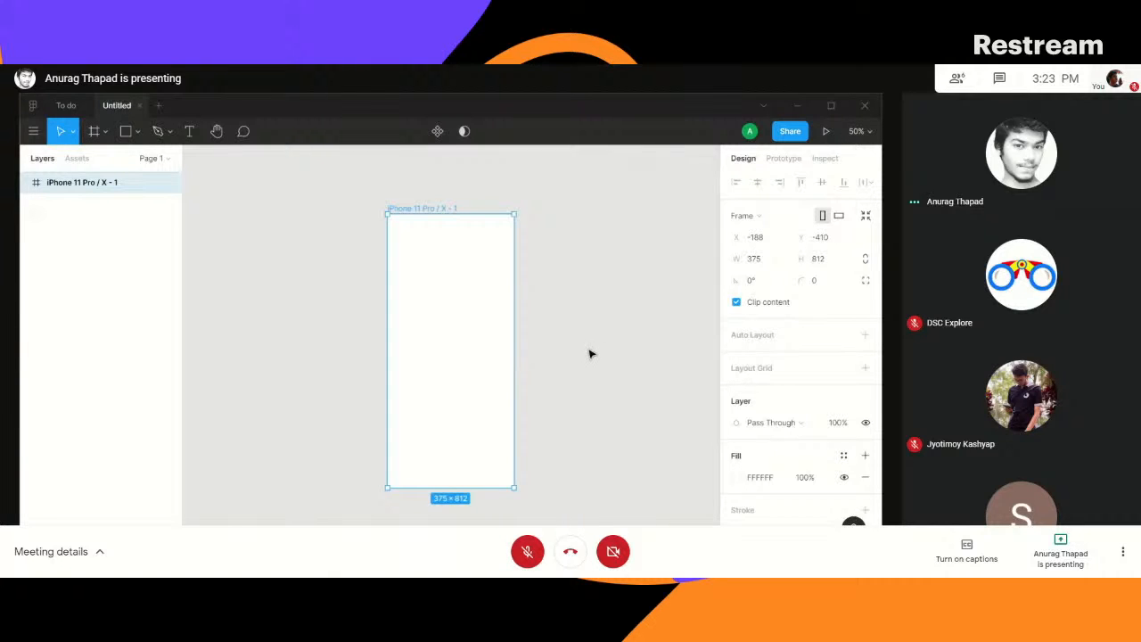
scroll(588, 354, "up", 2)
scroll(454, 322, "left", 3)
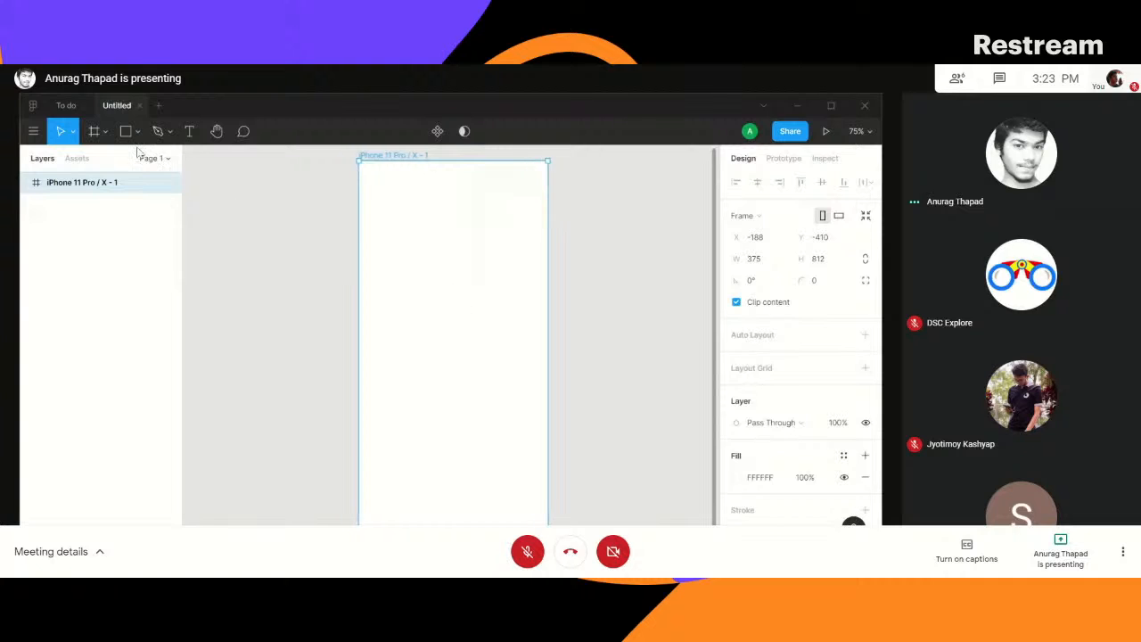
- Draw a closed rectangle about 250 × 140 with the Pen tool inside the upper part of the phone frame
left_click(159, 131)
left_click(383, 221)
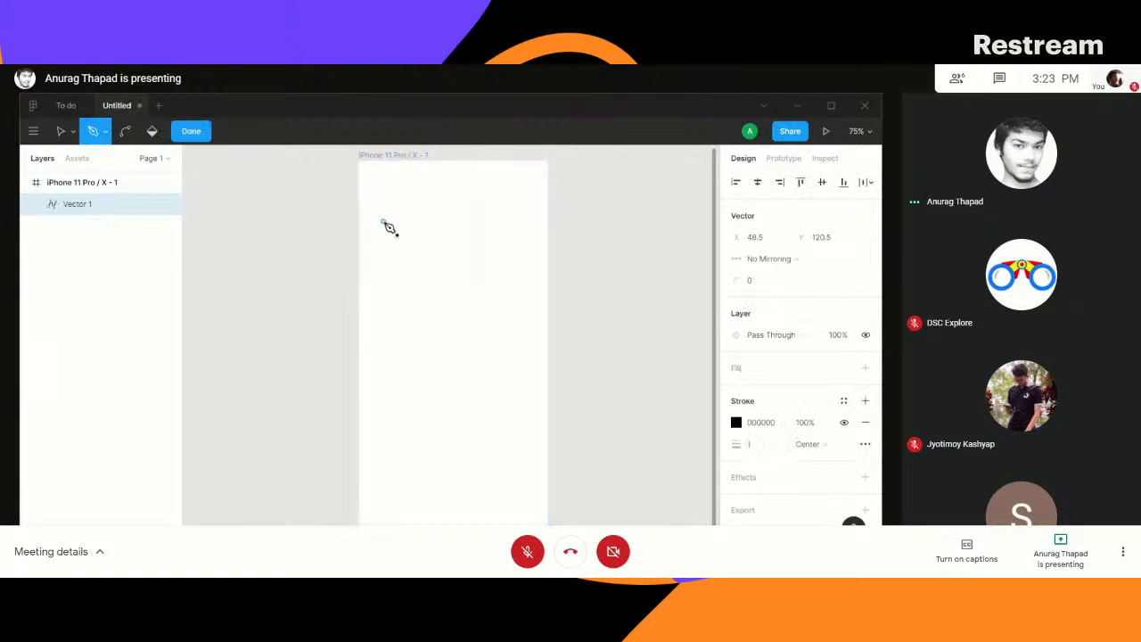
left_click(509, 221)
left_click(509, 291)
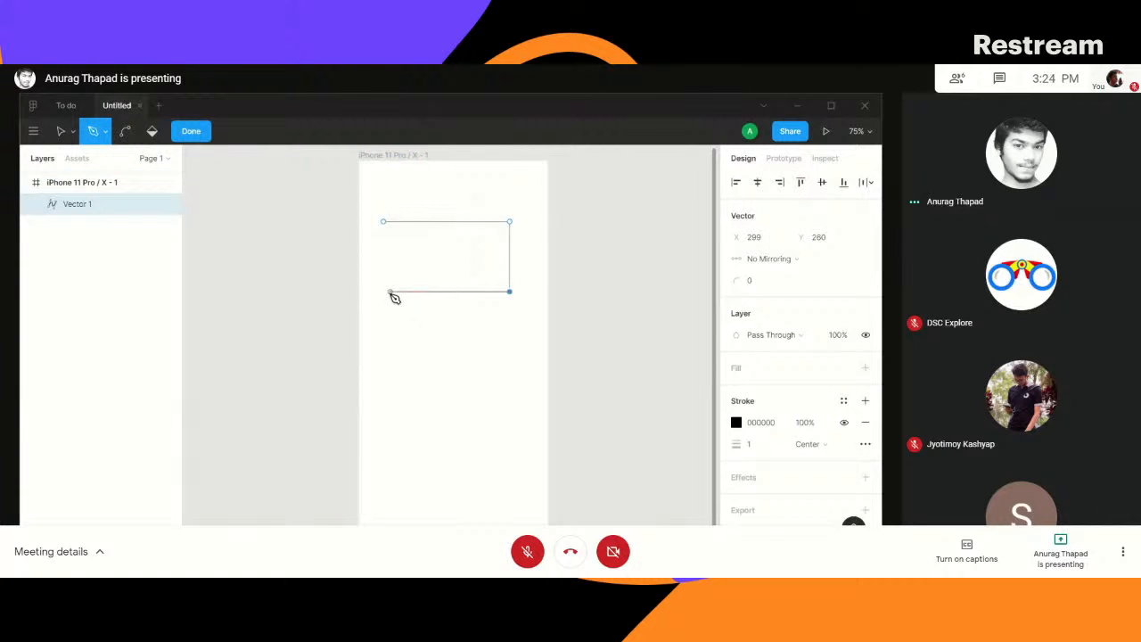
left_click(384, 291)
left_click(383, 222)
- Add a point midway along the rectangle's lower edge and bend it into a wave with mirrored handles
left_click(448, 293)
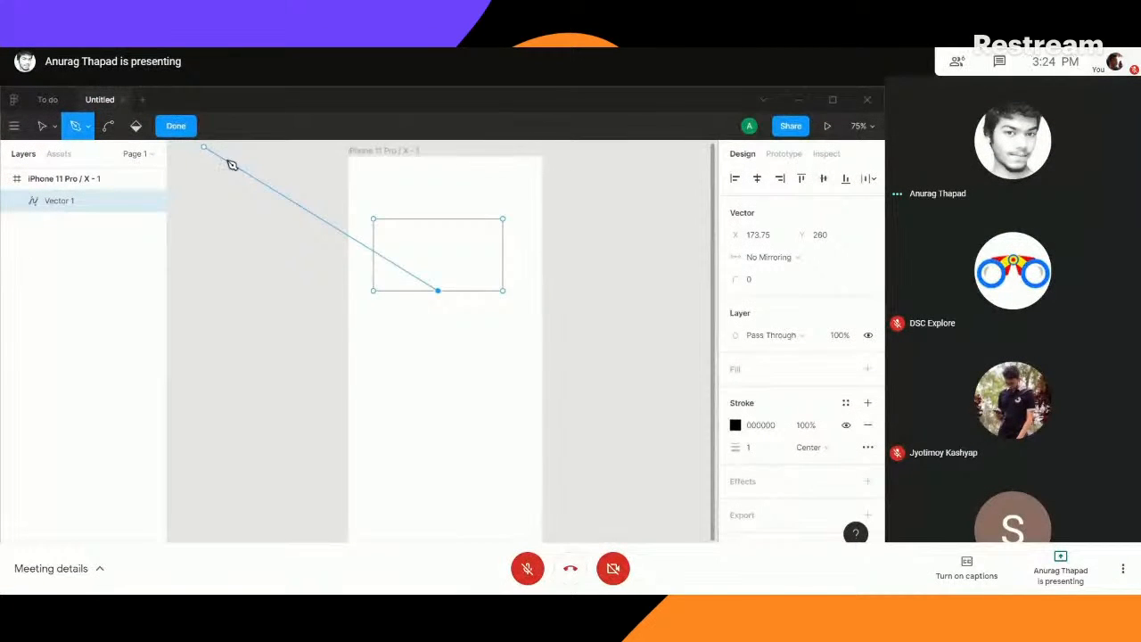
left_click(108, 127)
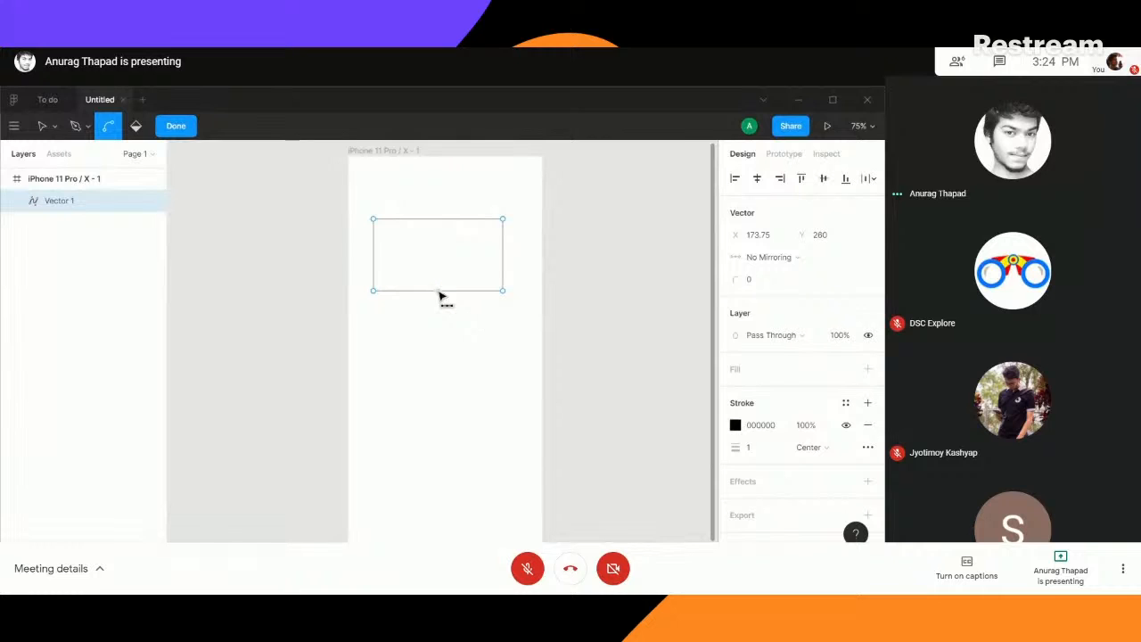
left_click_drag(439, 292, 472, 274)
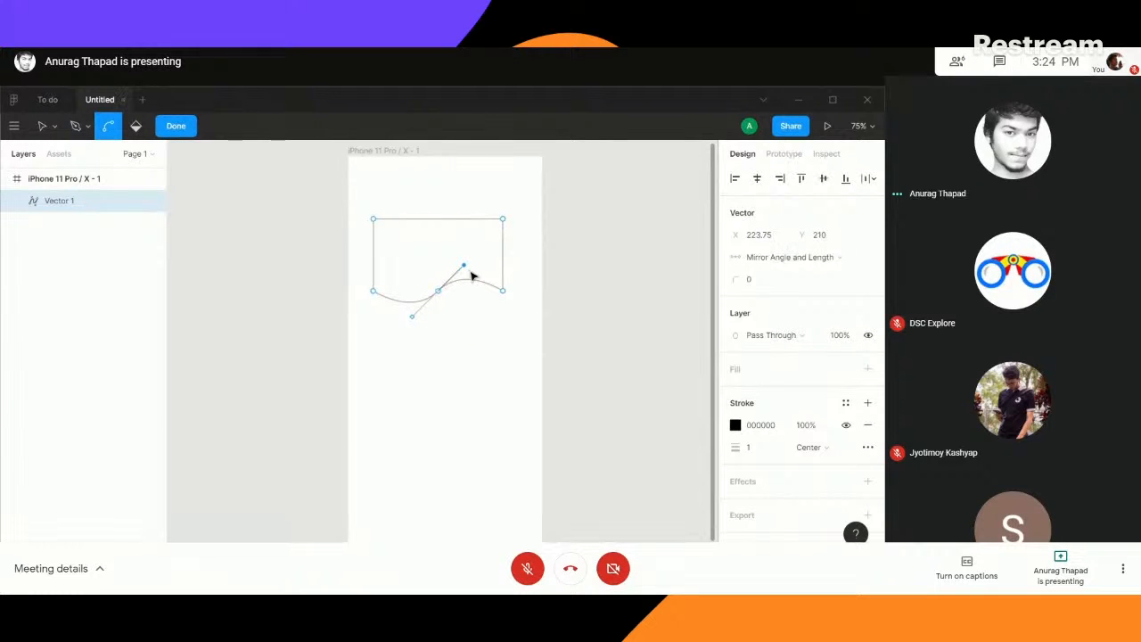
- Fill the wave shape with colour 4ABAC9 and remove its black stroke
left_click(763, 425)
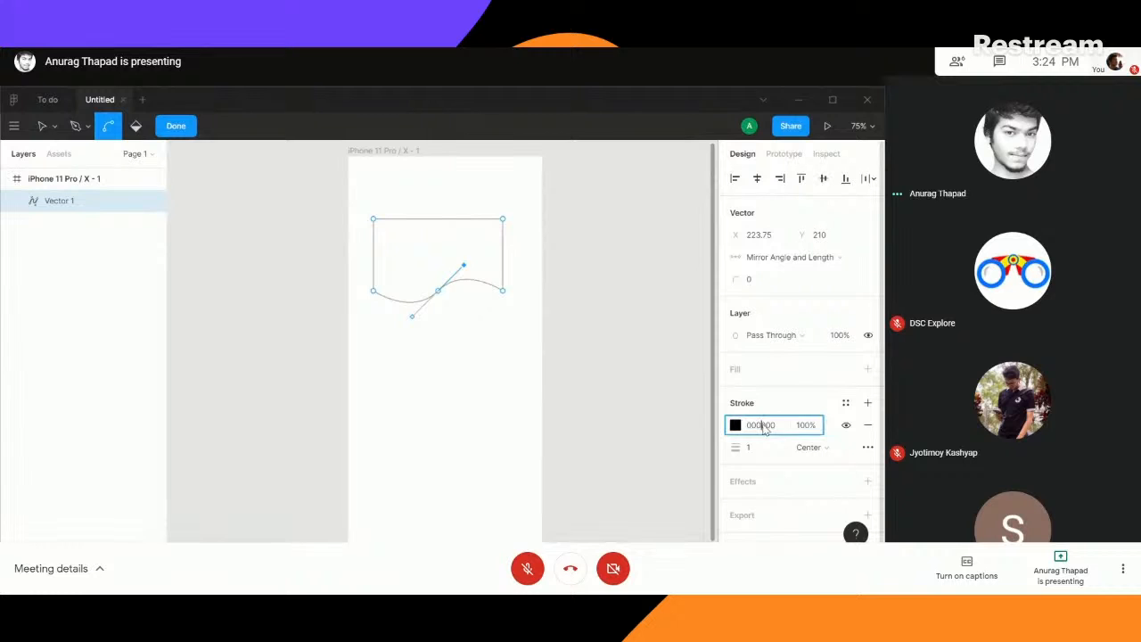
left_click(737, 367)
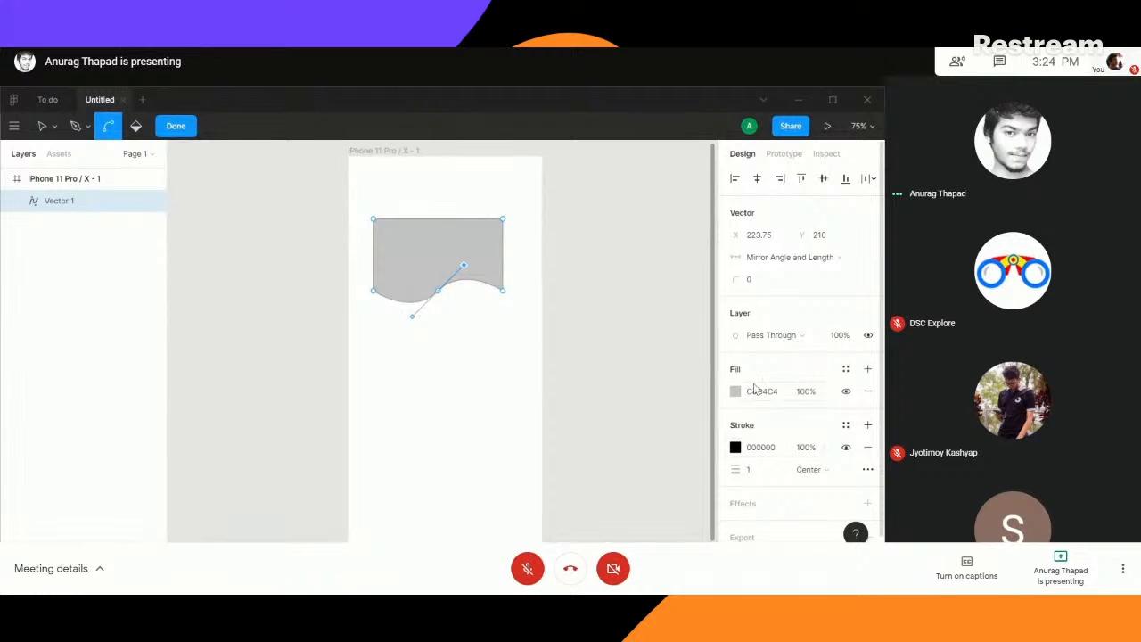
left_click(753, 390)
type("4ABAC9")
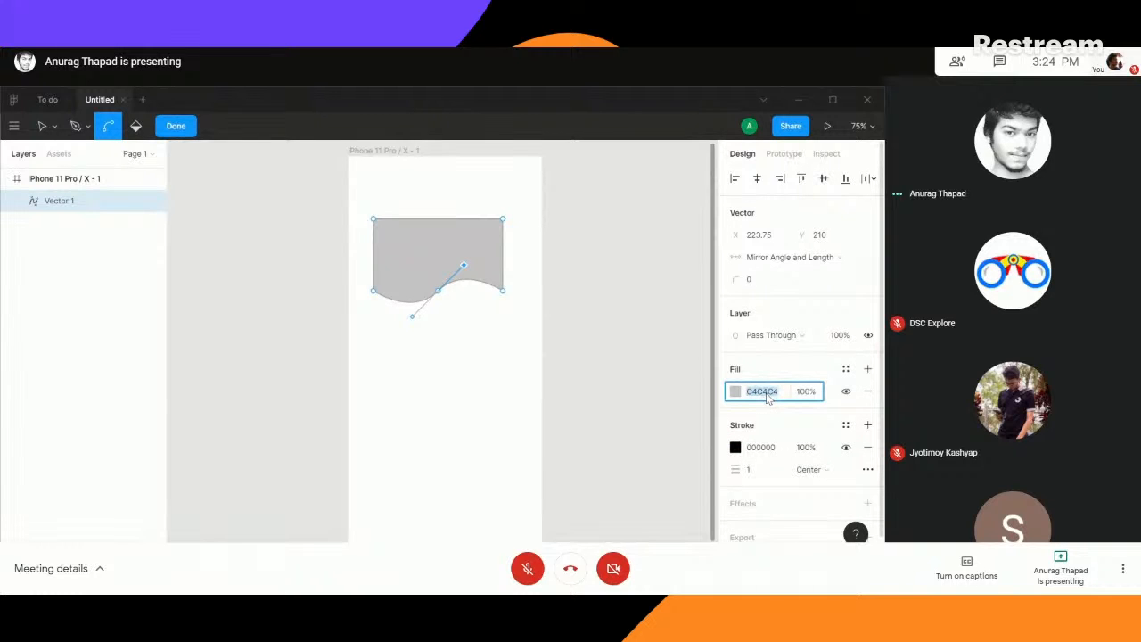
key("Return")
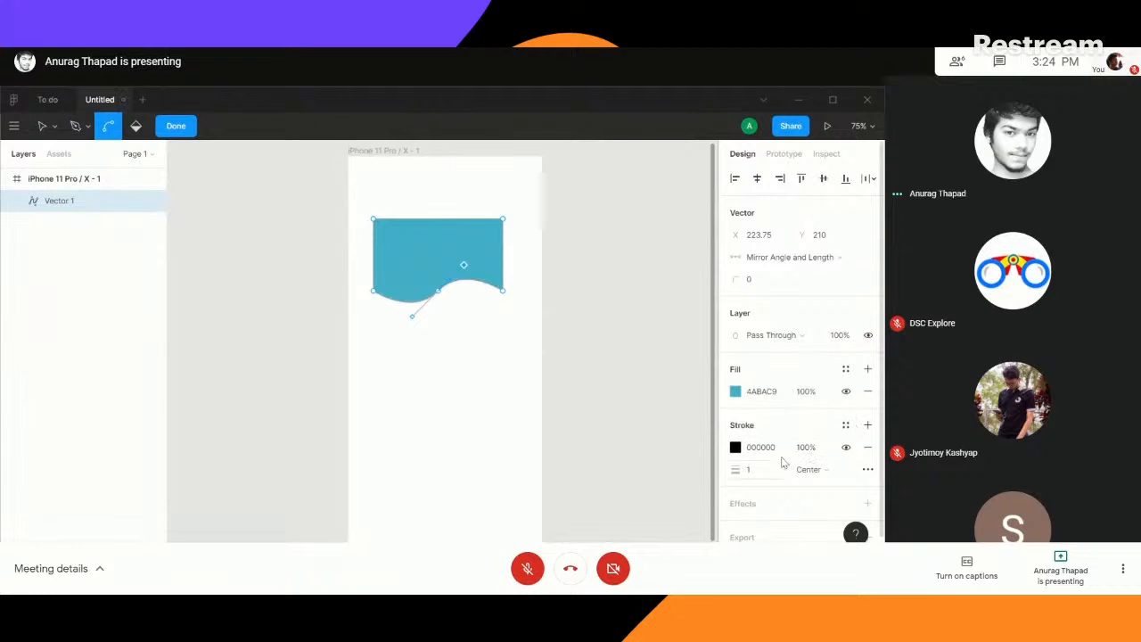
left_click(867, 449)
left_click(568, 255)
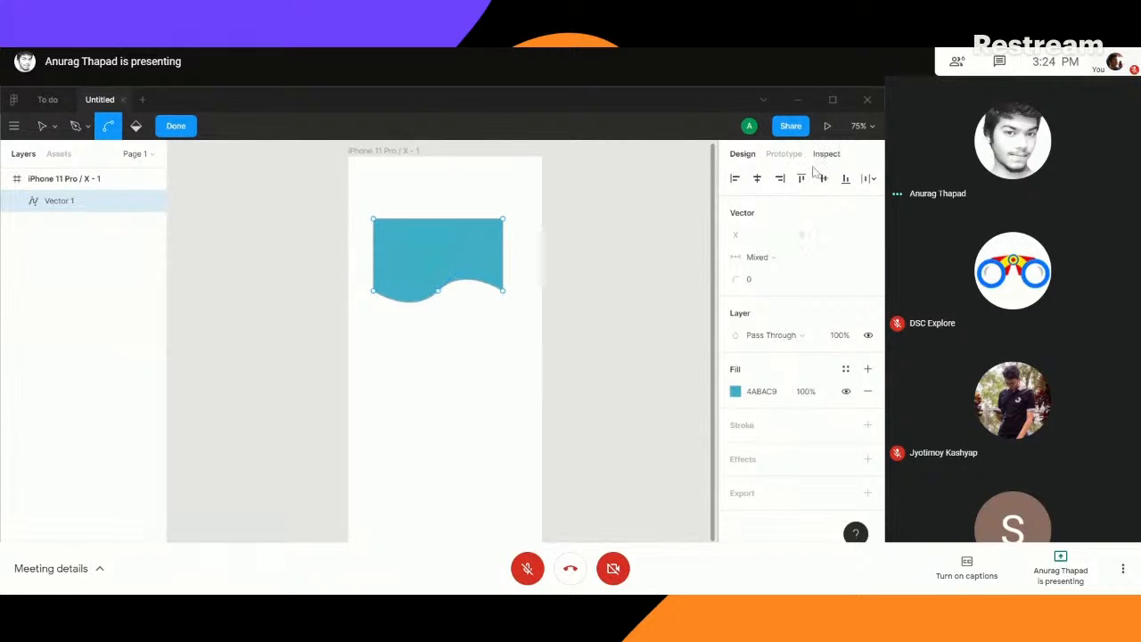
- Present the new design as a prototype to check the wave shape on the phone, and return to the design file
left_click(827, 126)
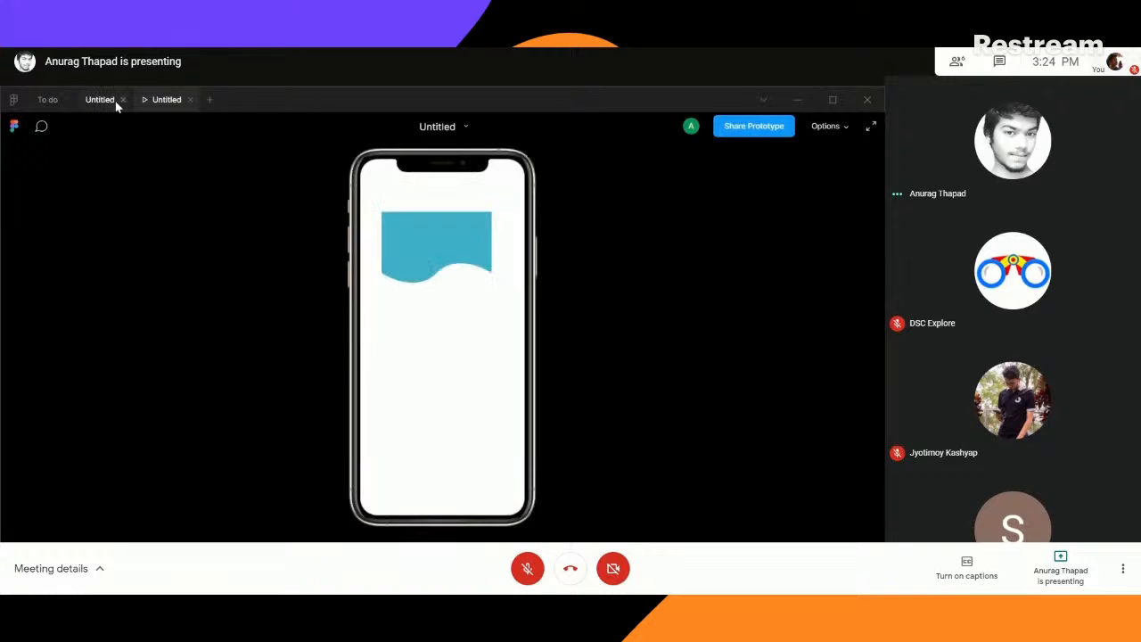
left_click(113, 106)
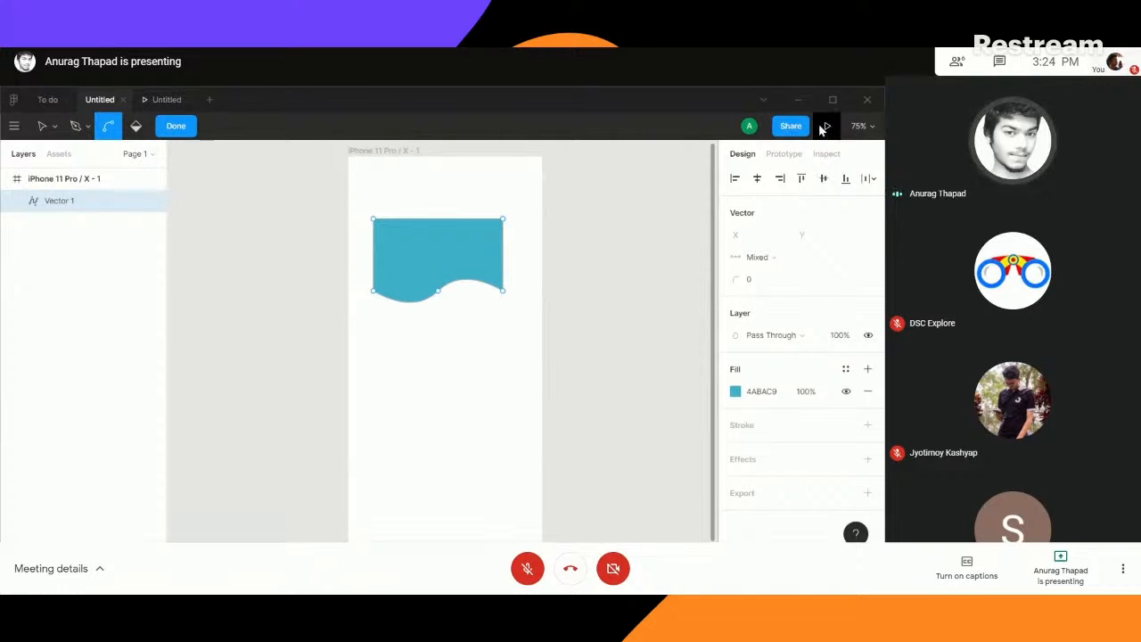
- Check the wave shape in the prototype preview, and move it to the phone frame's upper-left corner at X 0, Y 0
left_click(163, 94)
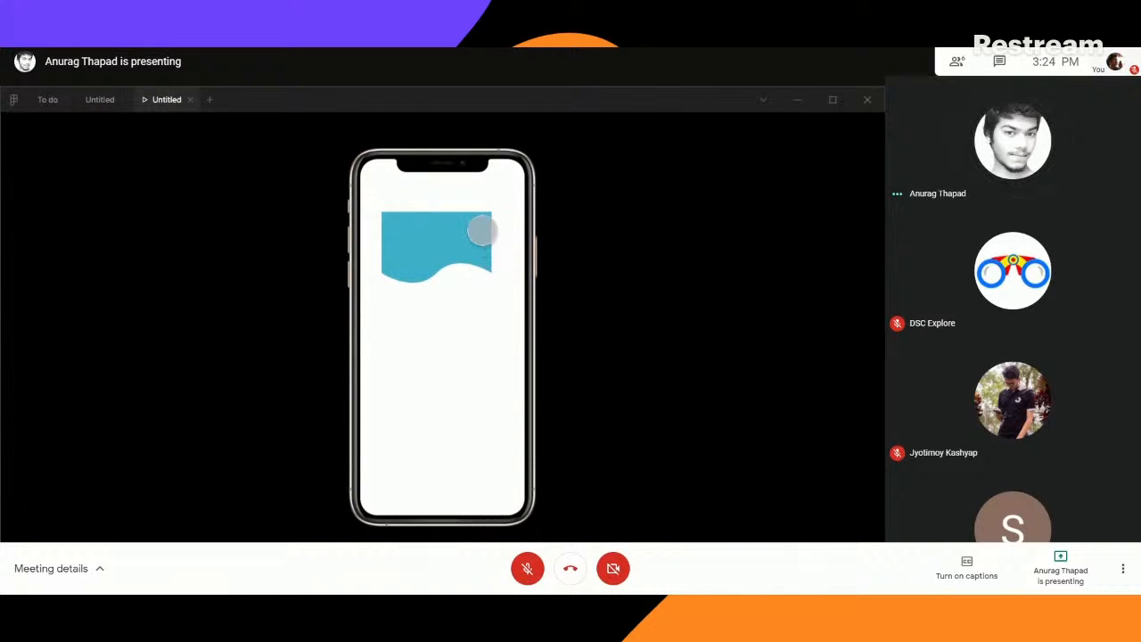
left_click(99, 101)
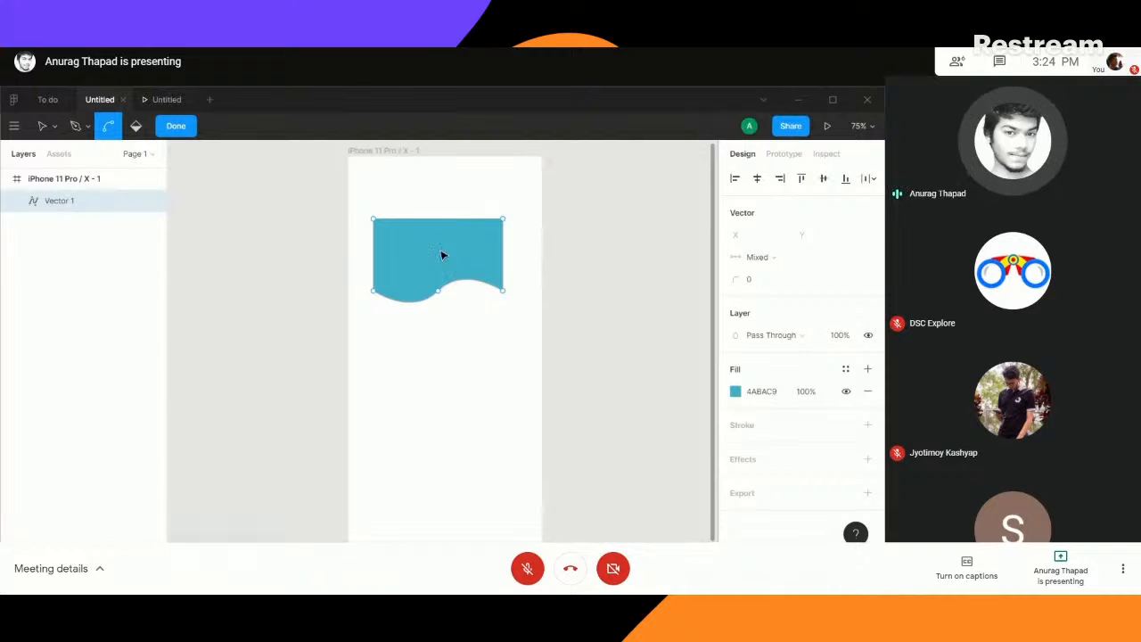
mouse_move(438, 248)
left_mouse_down()
mouse_move(418, 204)
mouse_move(425, 246)
left_mouse_up()
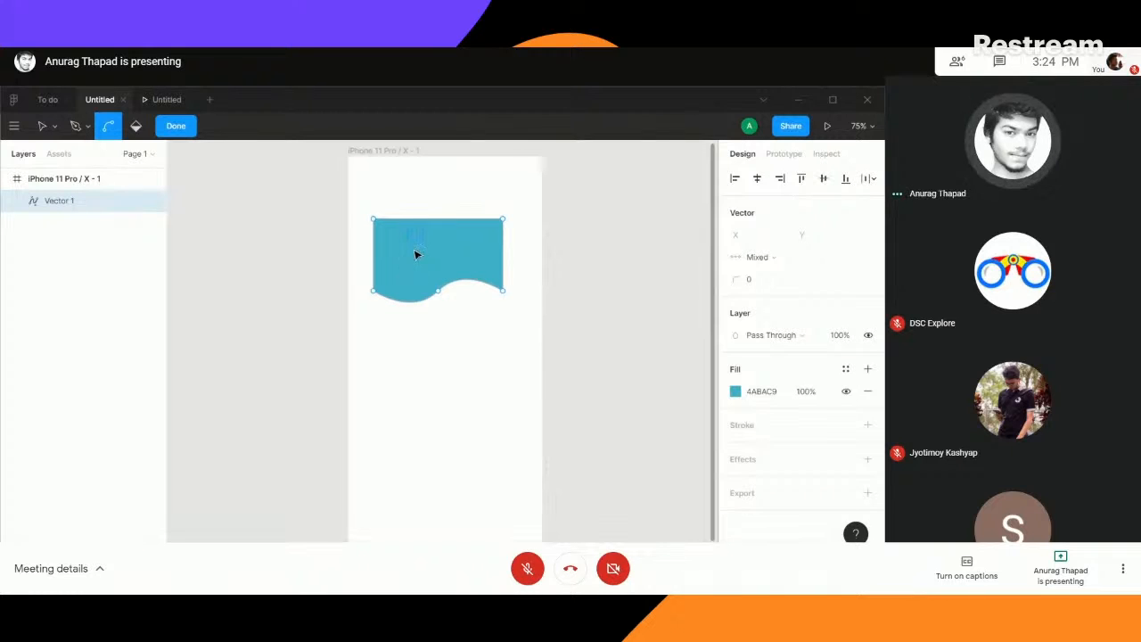
left_click(176, 126)
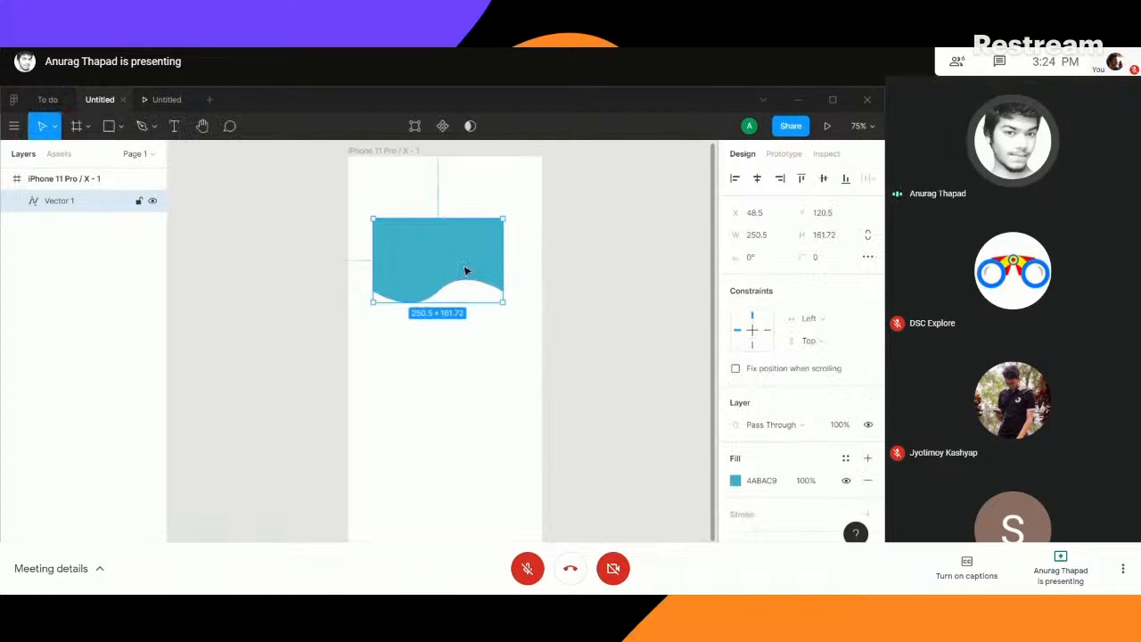
left_click_drag(433, 275, 406, 188)
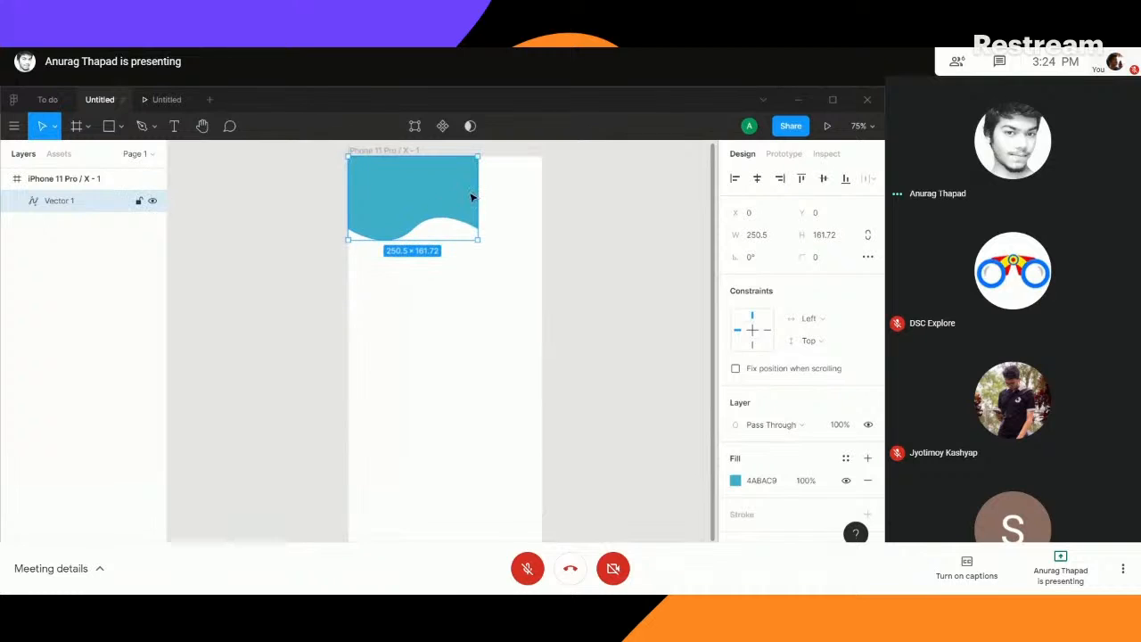
- Stretch the wave shape to the phone frame's full width of 375 and to a height of 213
left_click_drag(476, 192, 540, 193)
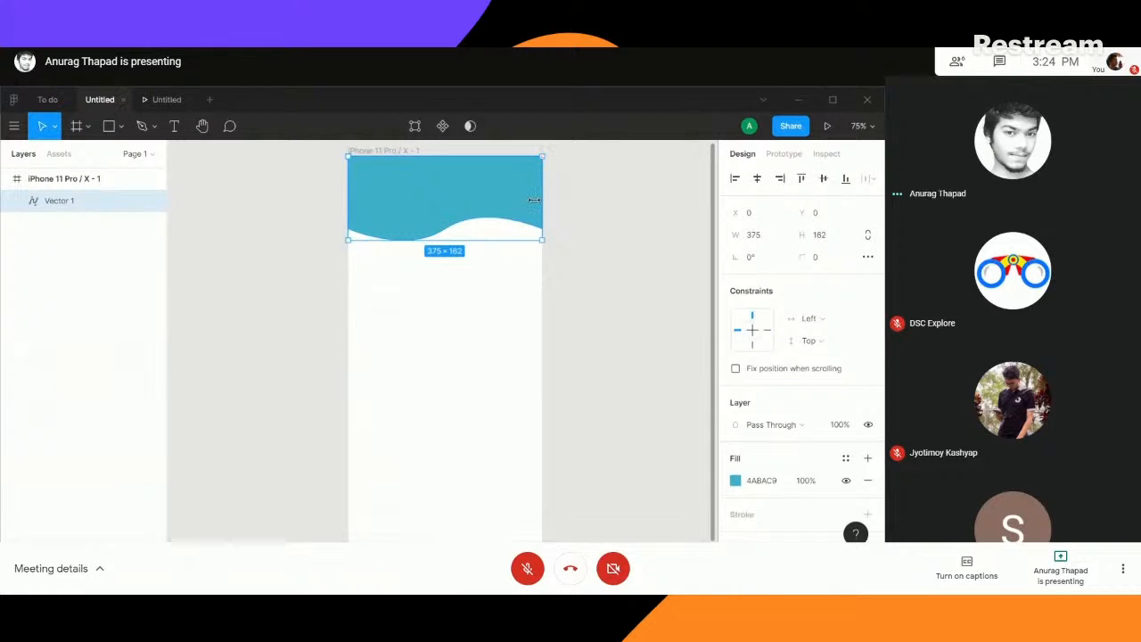
mouse_move(448, 193)
left_mouse_down()
mouse_move(449, 241)
mouse_move(446, 196)
left_mouse_up()
left_click_drag(443, 239, 442, 265)
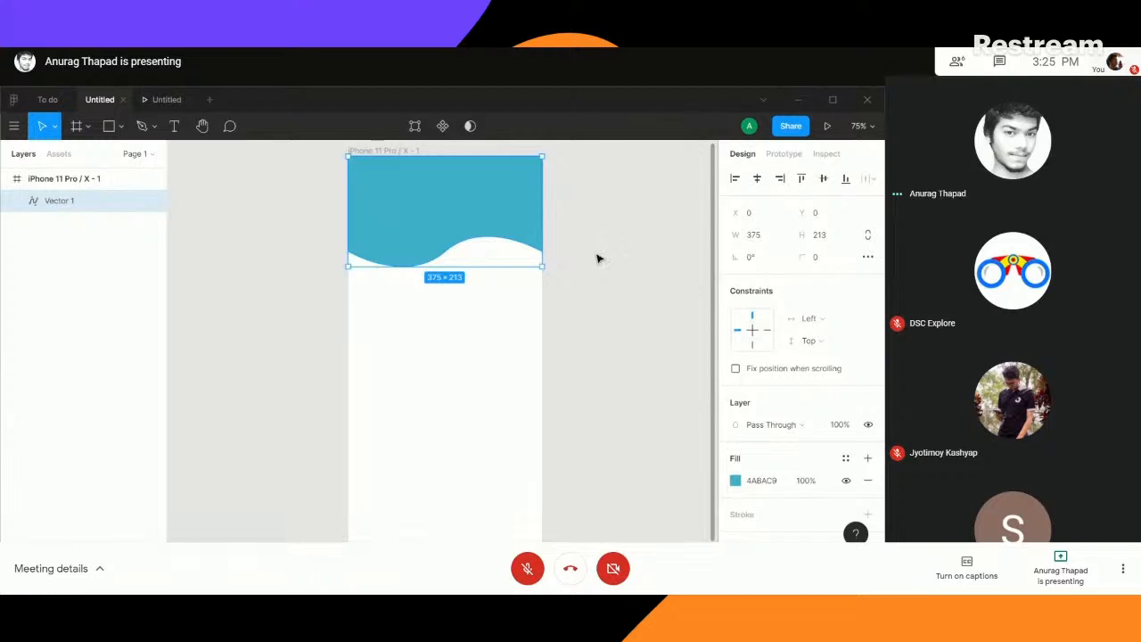
left_click(598, 257)
left_click(419, 238)
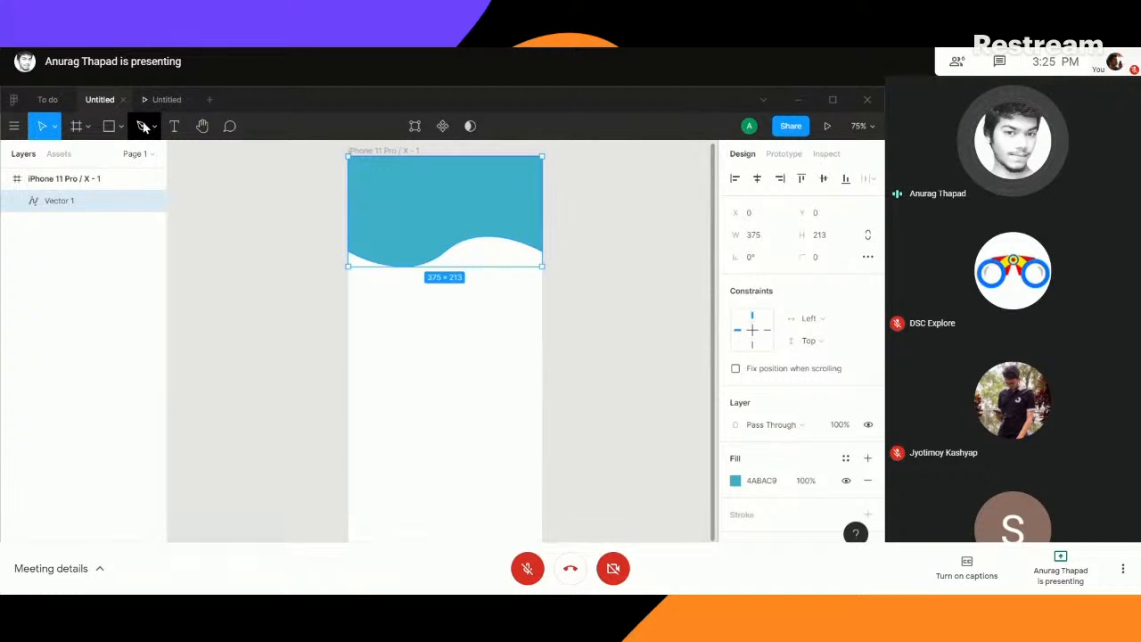
- Straighten the wave's lower midpoint and bend it again into a wider, smoother curve, then finish editing the shape
left_click(143, 126)
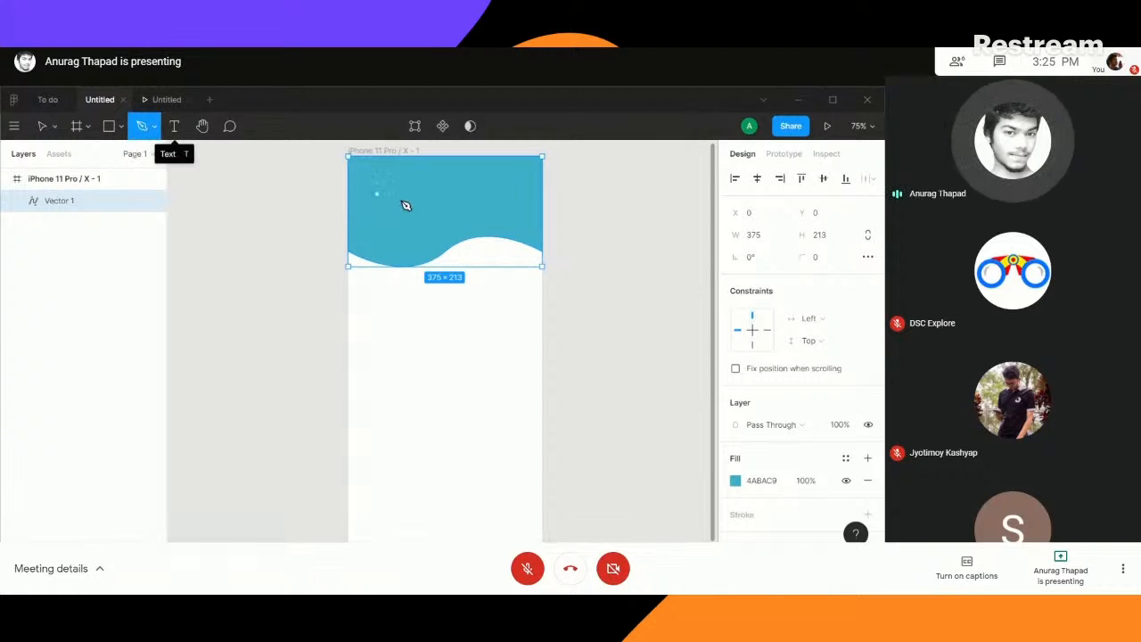
key("v")
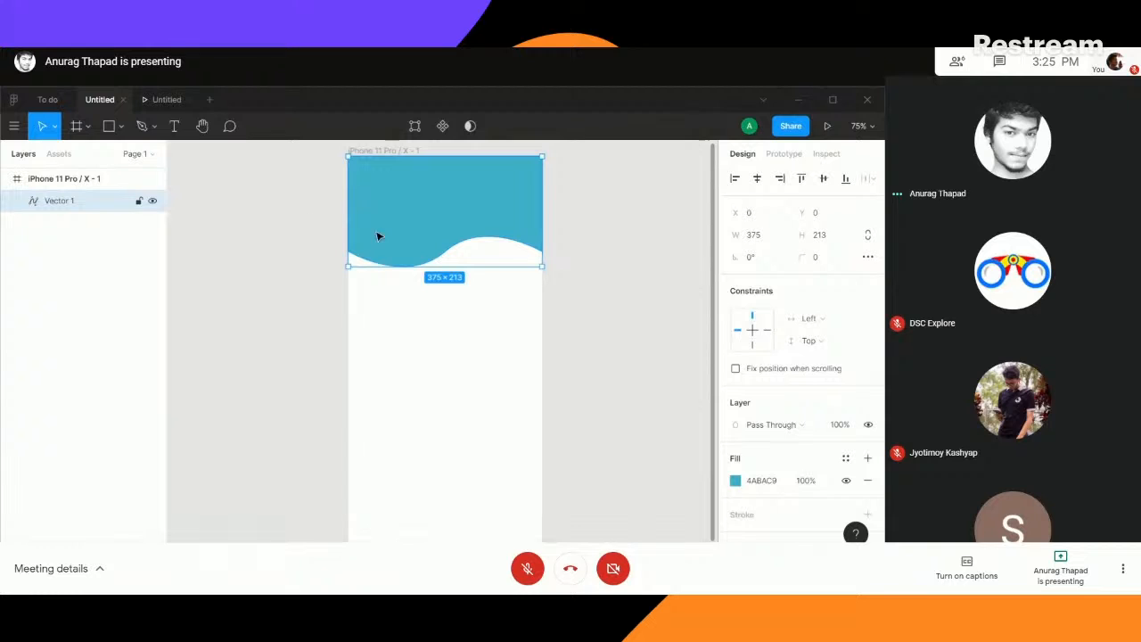
double_click(436, 213)
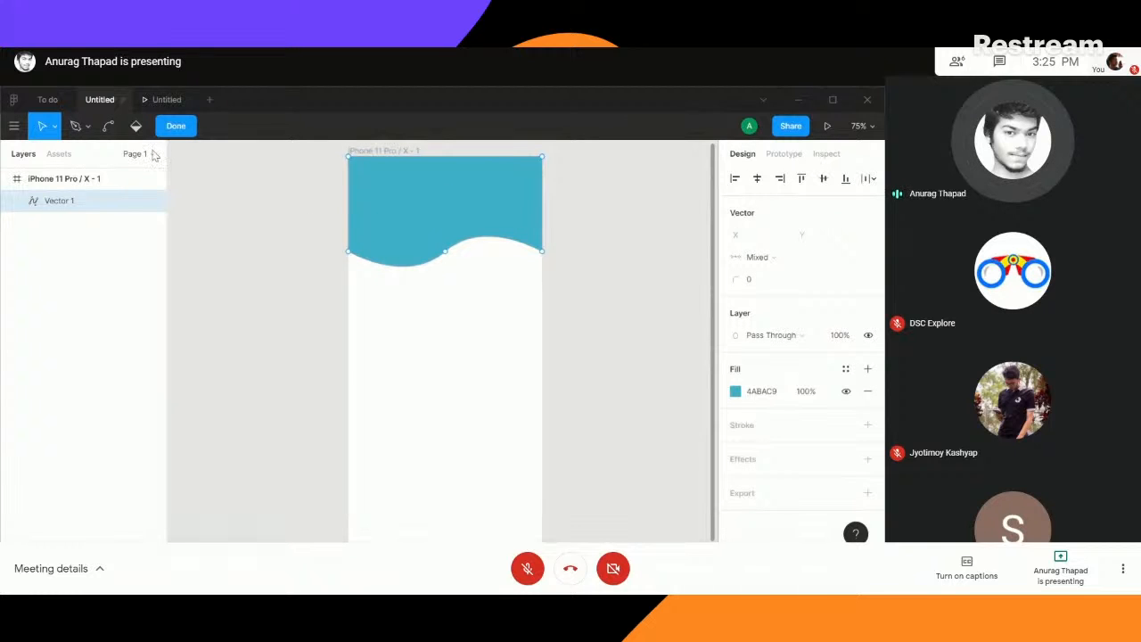
left_click(107, 125)
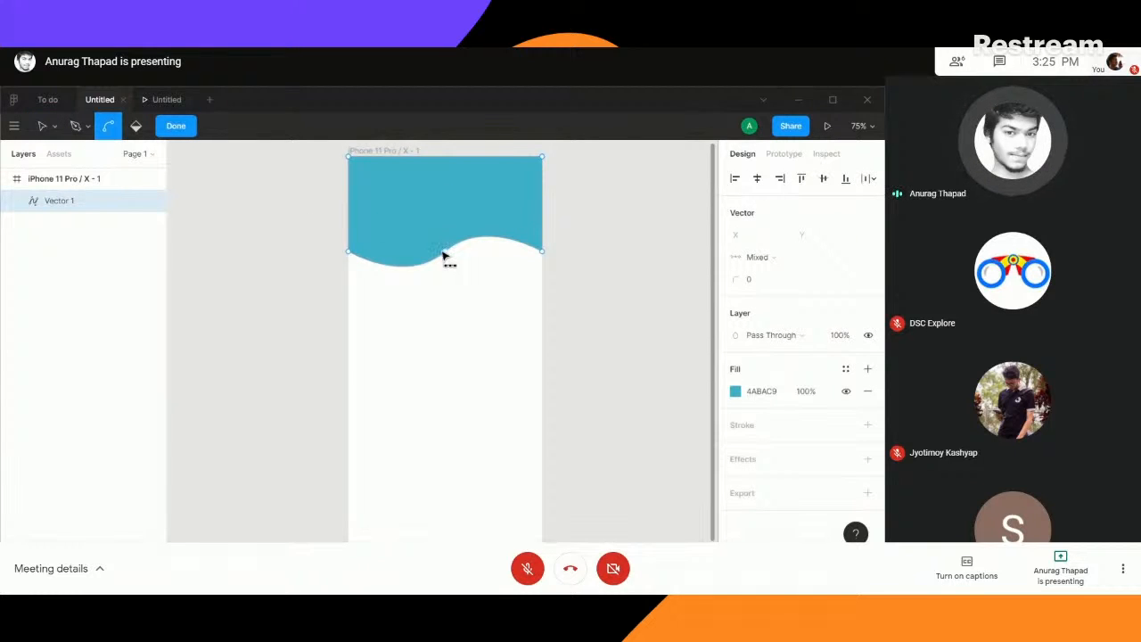
left_click(447, 254)
left_click(447, 253)
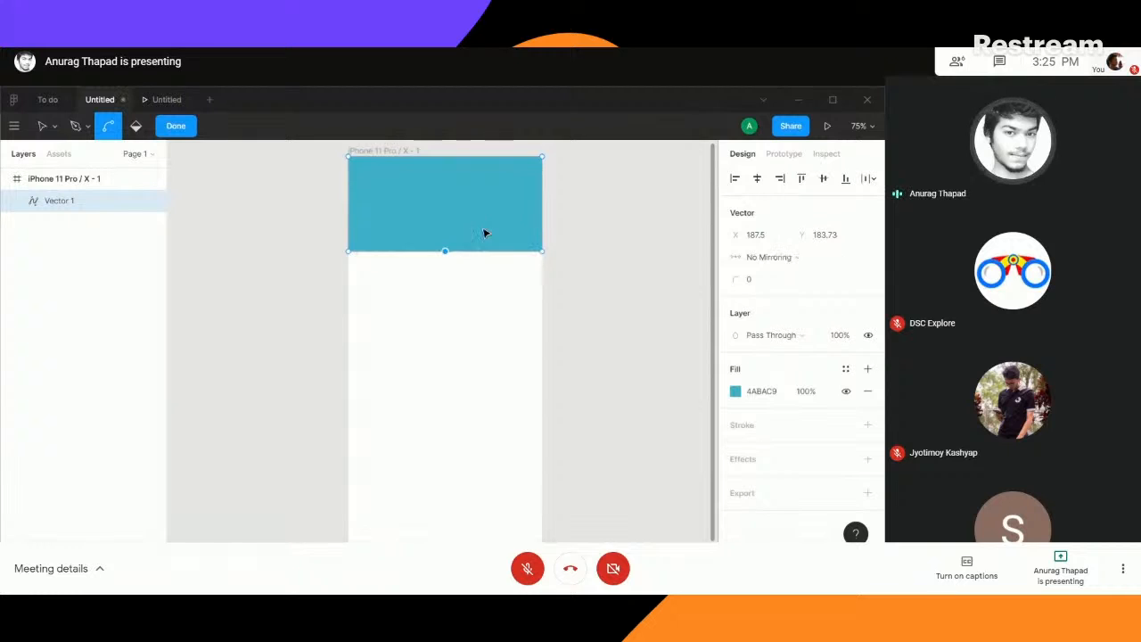
left_click_drag(447, 254, 511, 222)
left_click(177, 126)
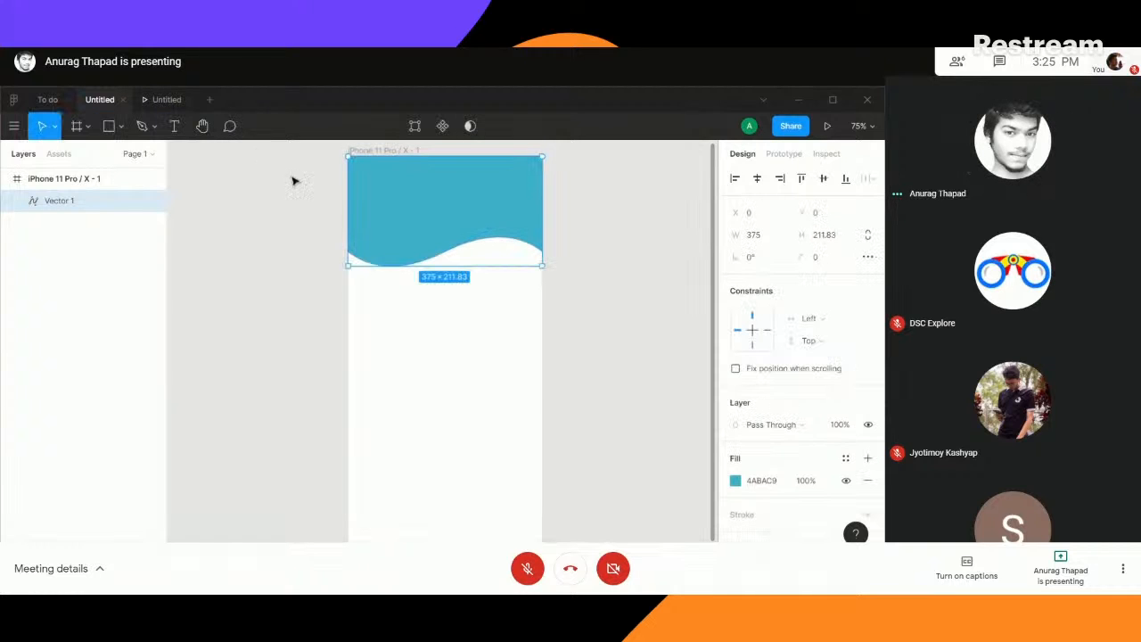
left_click(225, 354)
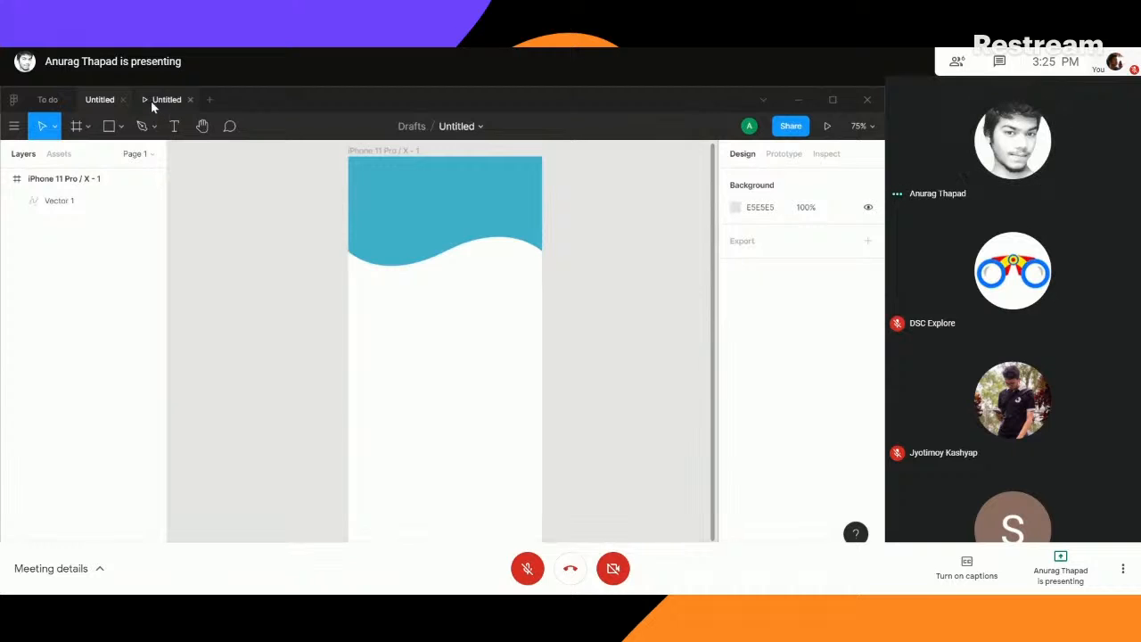
- Compare the wave header with the one in the To do file and check it in the prototype preview
left_click(48, 99)
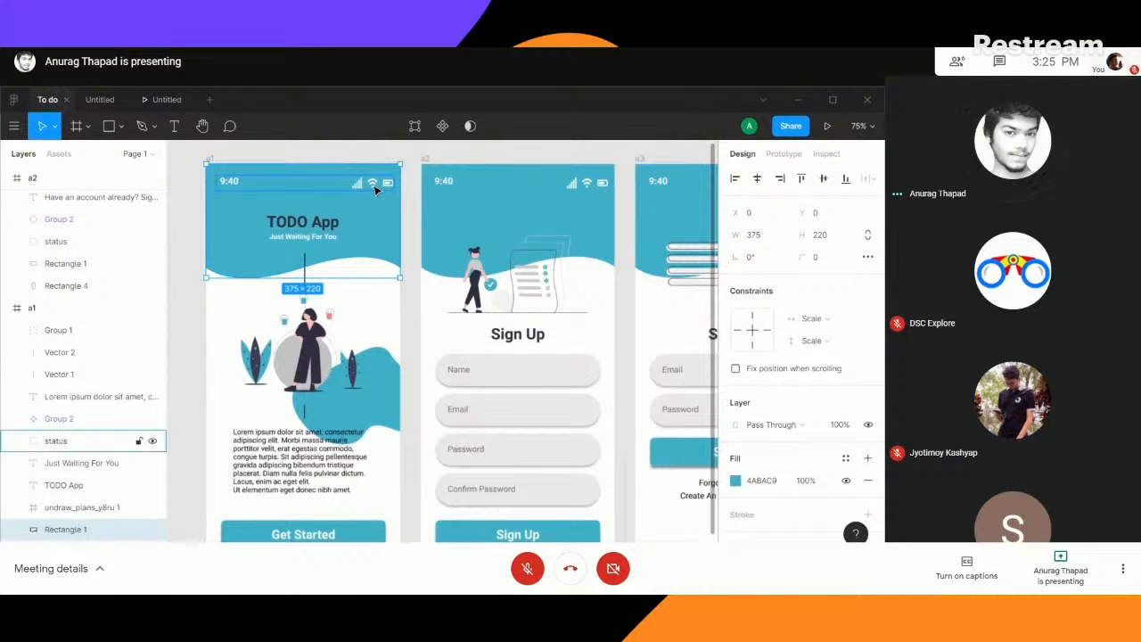
left_click(98, 100)
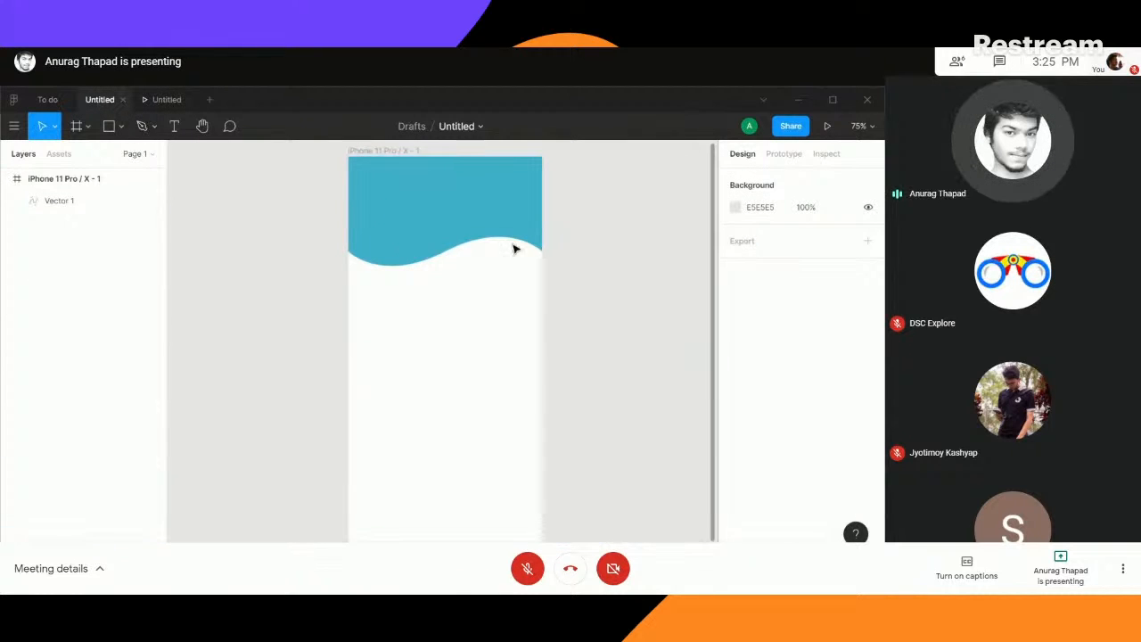
left_click(42, 101)
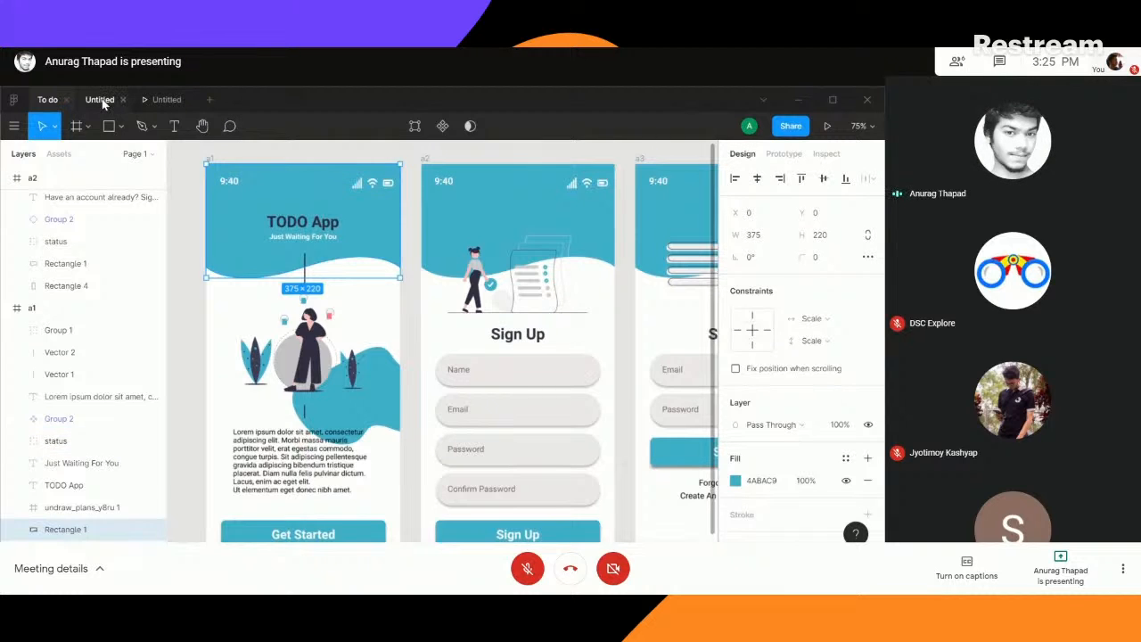
left_click(102, 101)
left_click(827, 126)
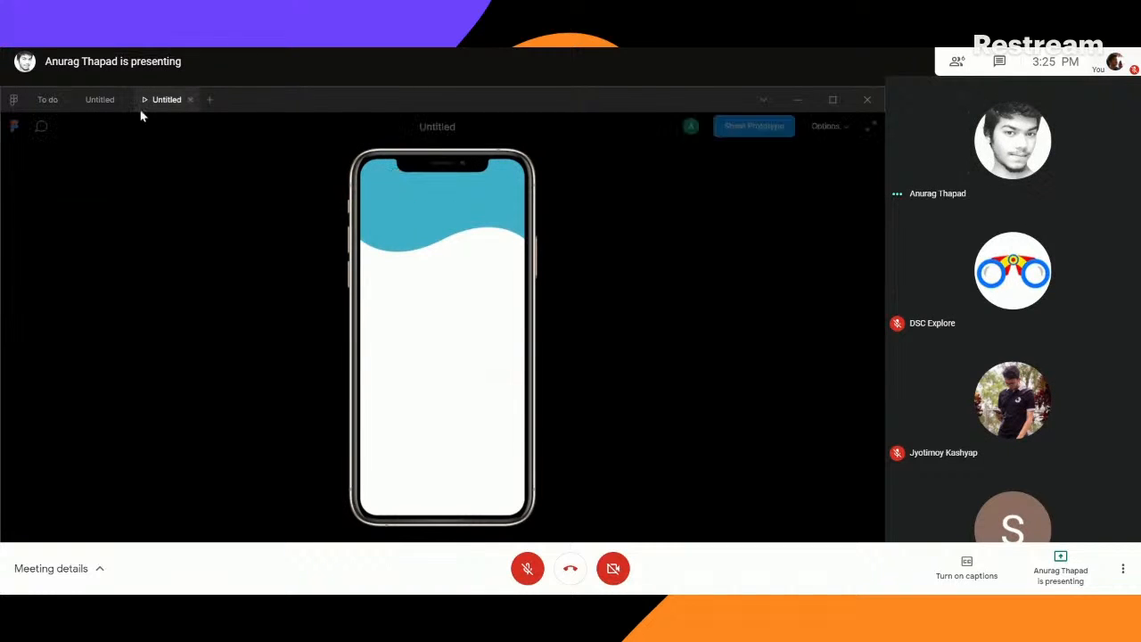
left_click(101, 101)
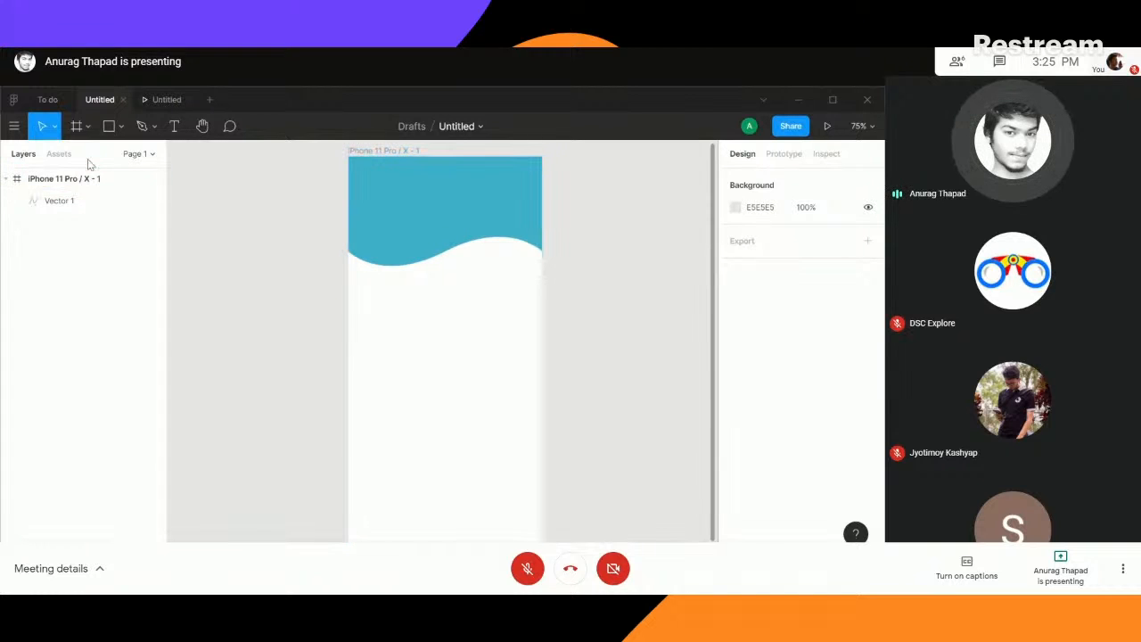
- Open plugin management from the phone frame and search drafts and teams for "font awesome"
left_click(441, 281)
right_click(441, 281)
mouse_move(522, 434)
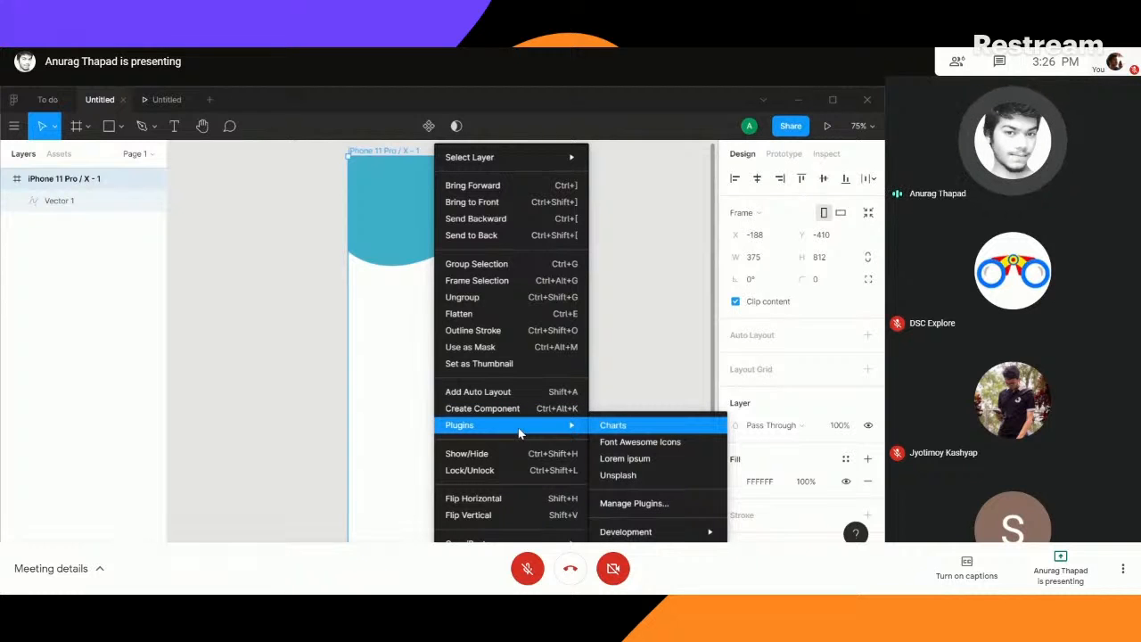
left_click(635, 504)
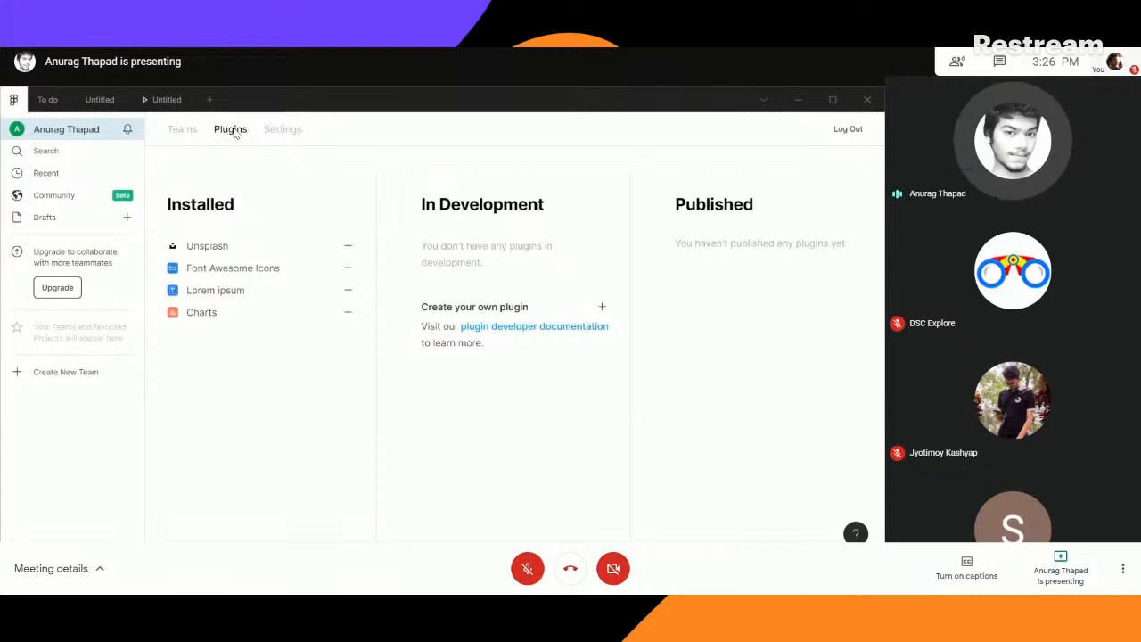
left_click(49, 152)
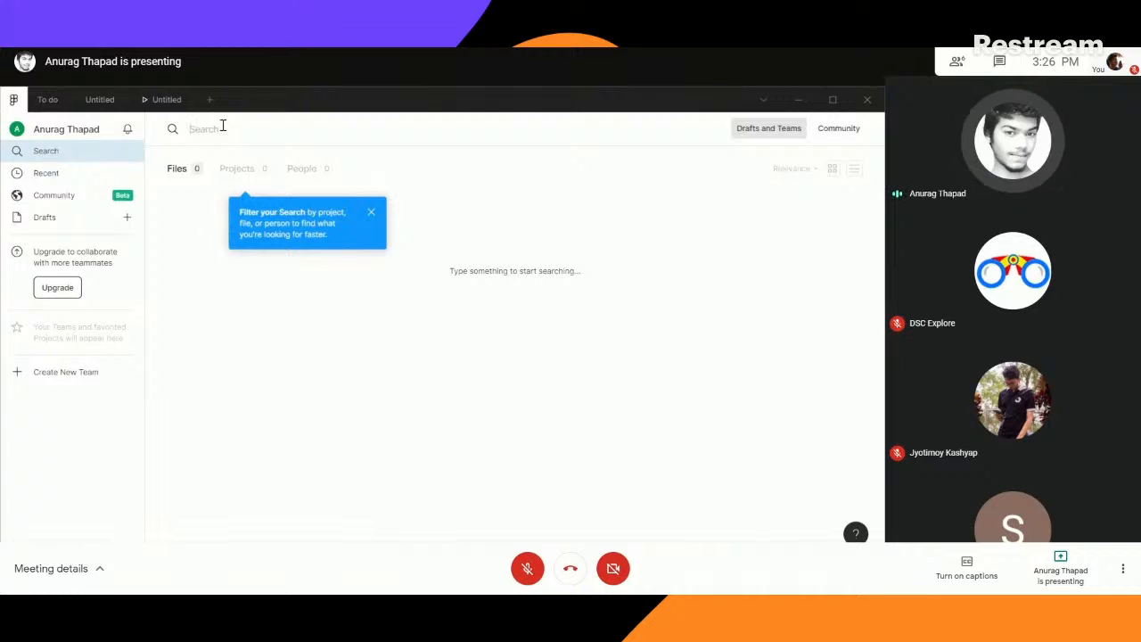
type("font a")
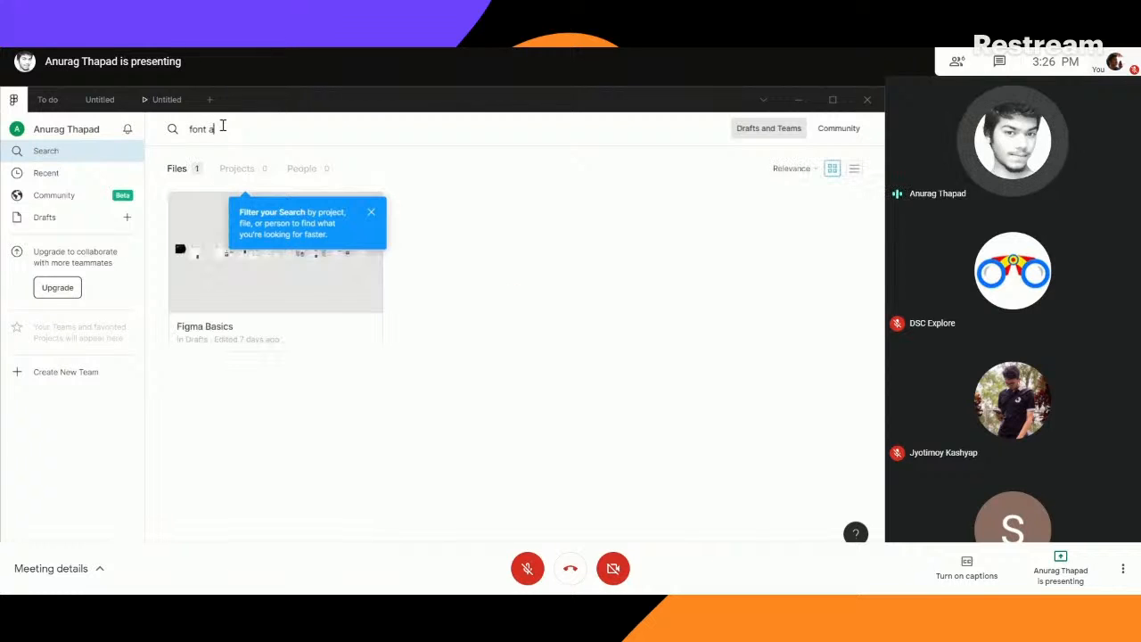
type("wesome")
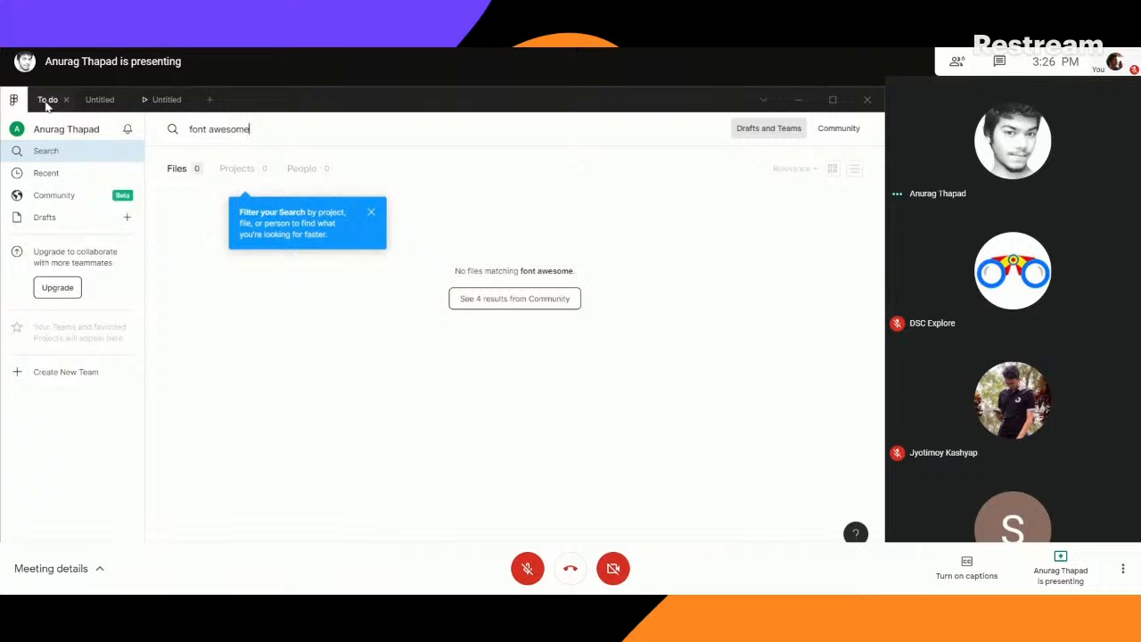
- Return to the design file, reopen plugin management, and look through the installed plugins and the file search
left_click(103, 100)
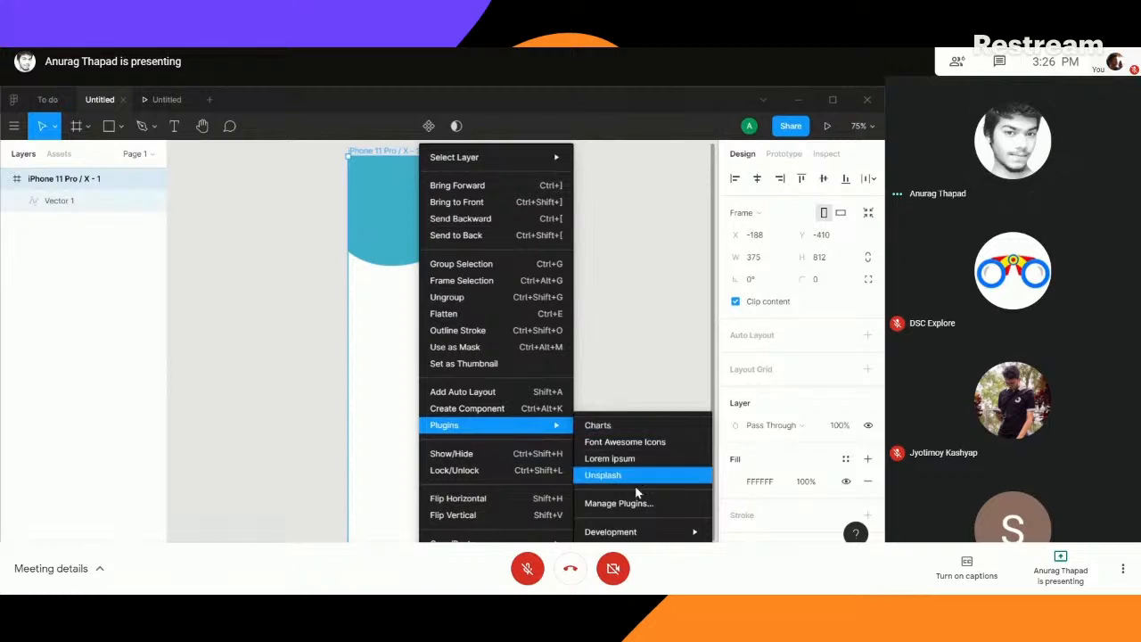
left_click(617, 503)
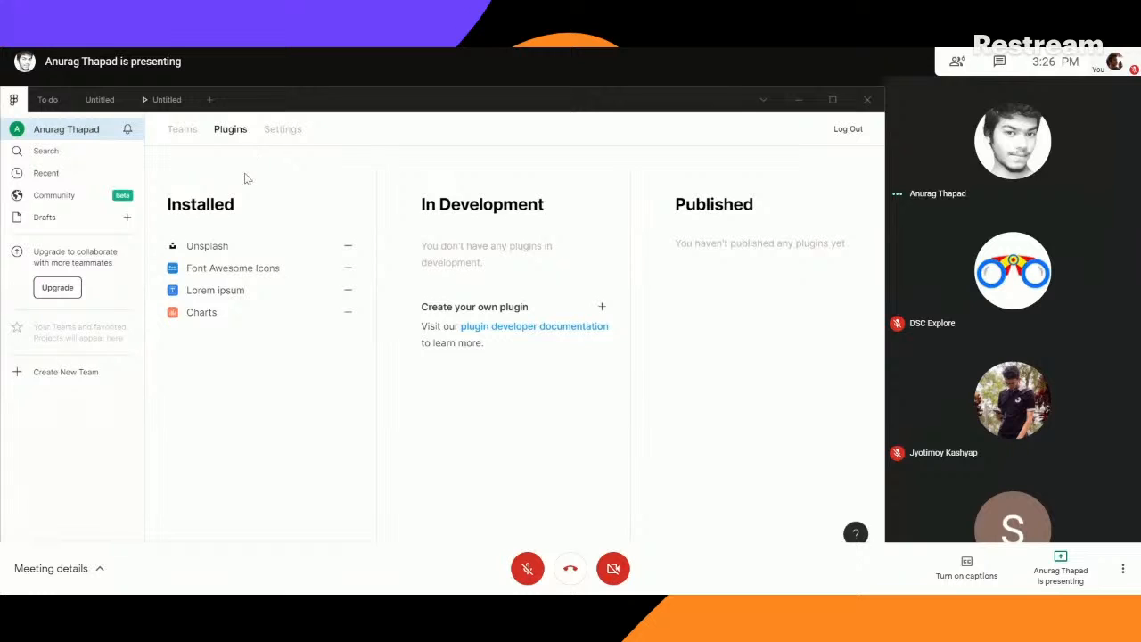
left_click(52, 153)
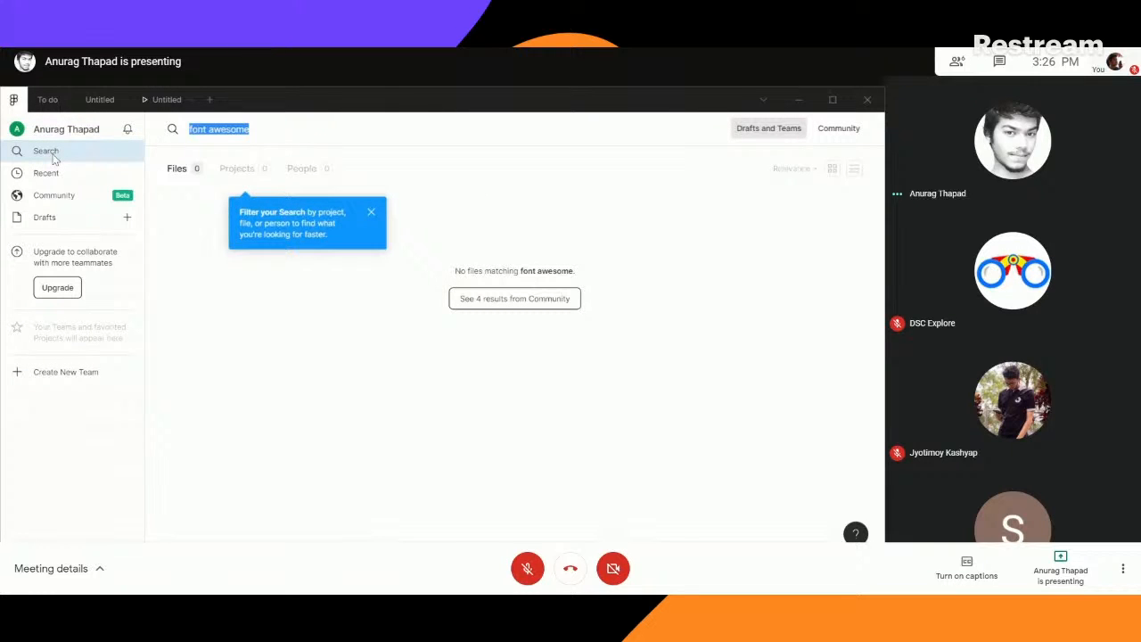
left_click(68, 134)
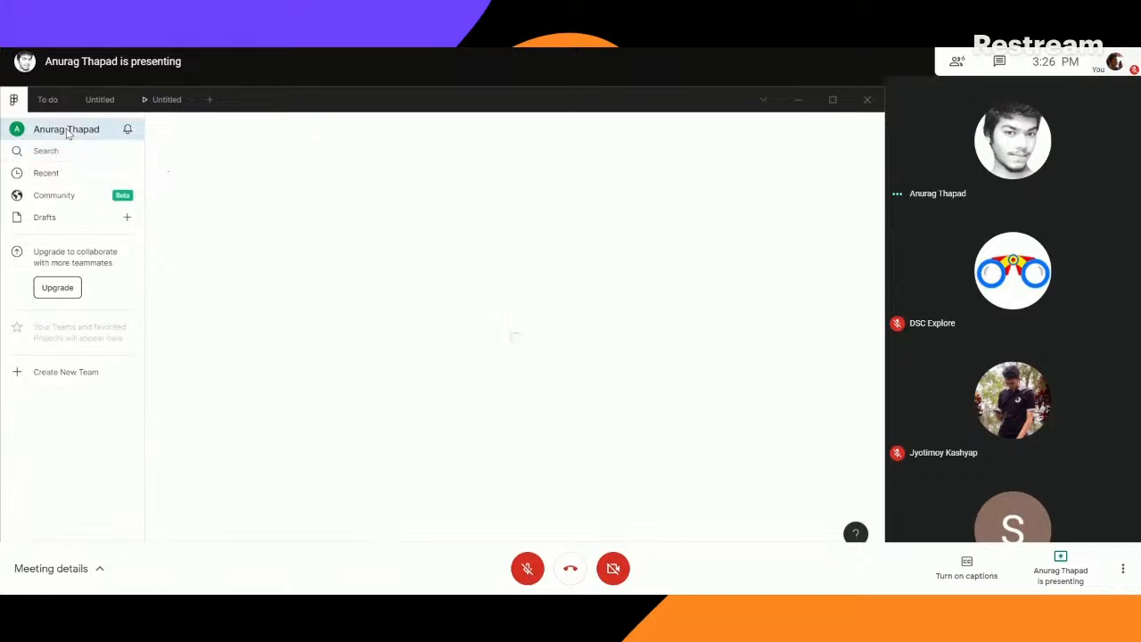
left_click(71, 216)
- Search the Figma Community plugins for "font awesome"
left_click(66, 197)
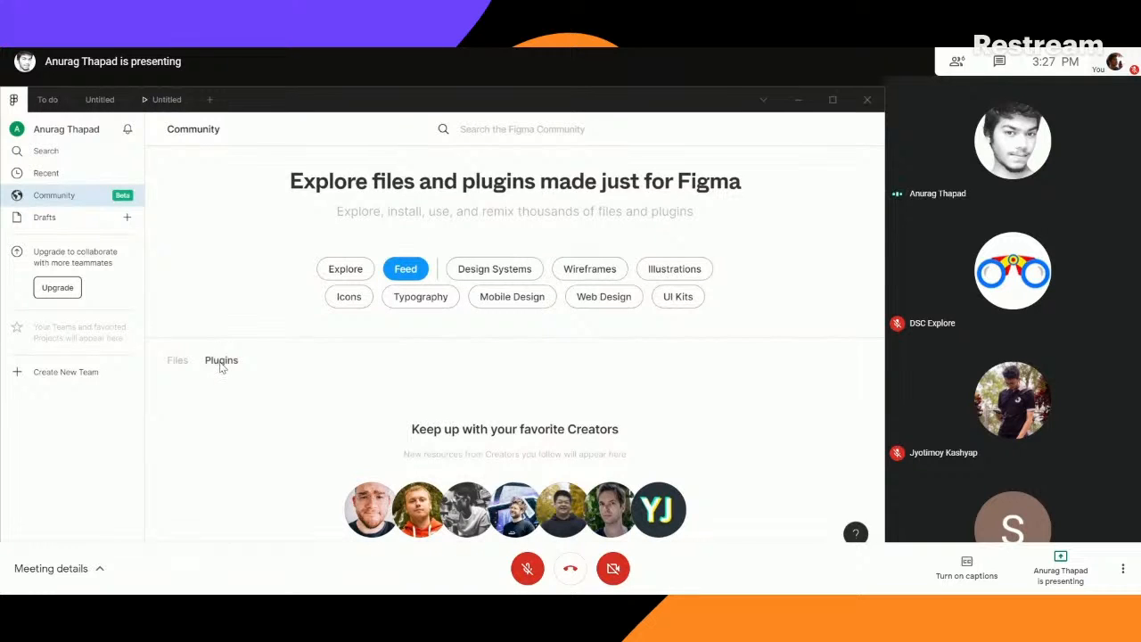
scroll(227, 361, "down", 2)
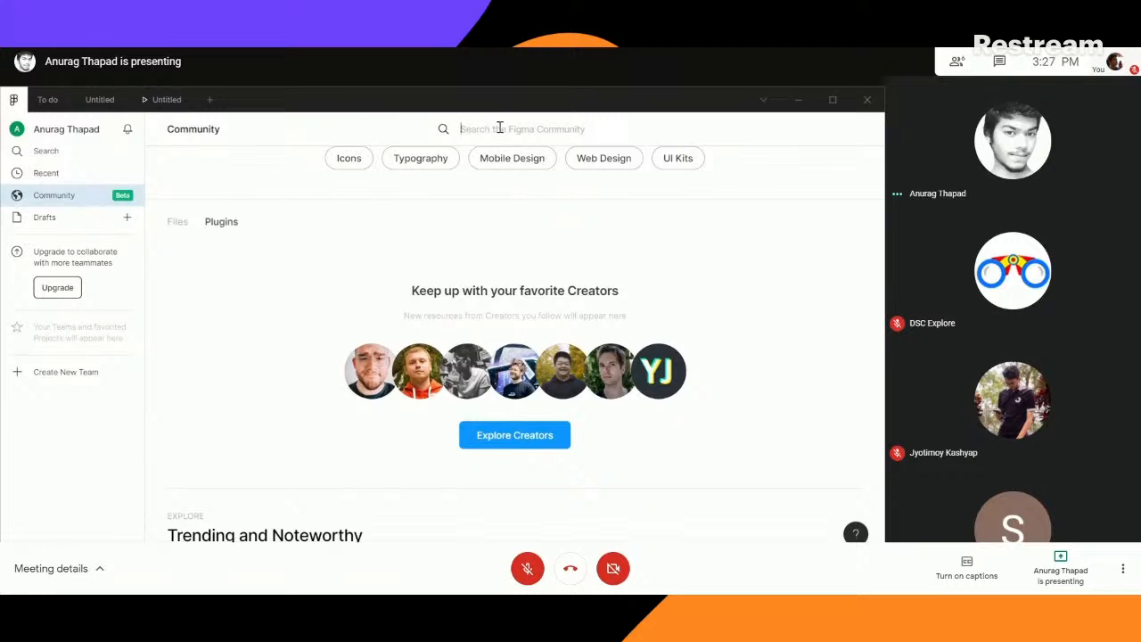
type("font awesome")
key("Return")
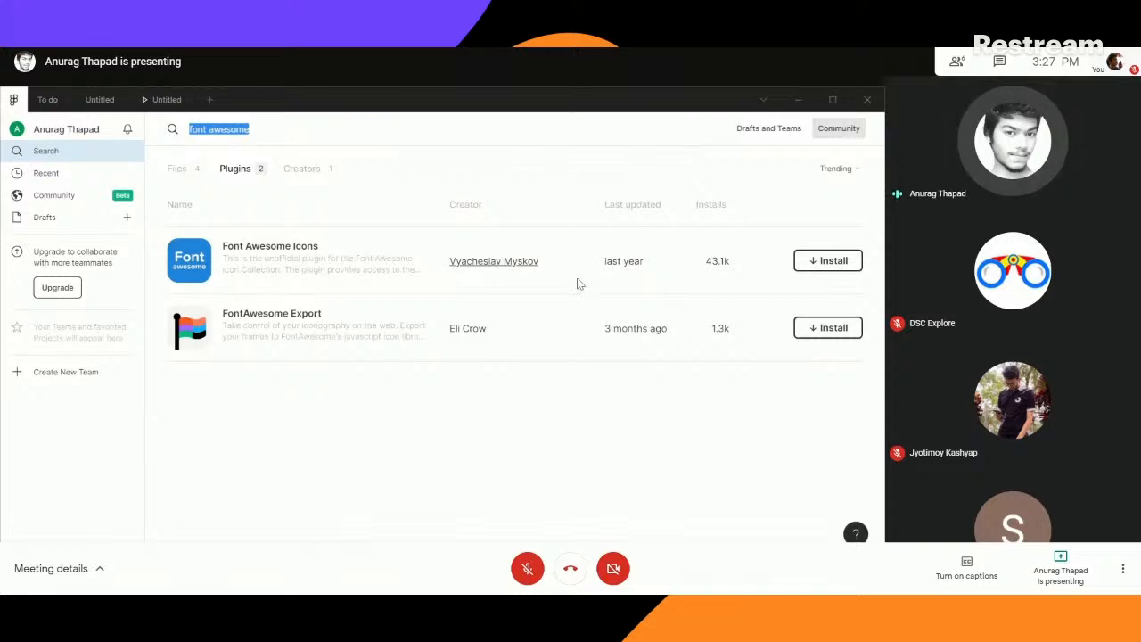
- Try to install the Font Awesome Icons plugin from the Community results
left_click(831, 267)
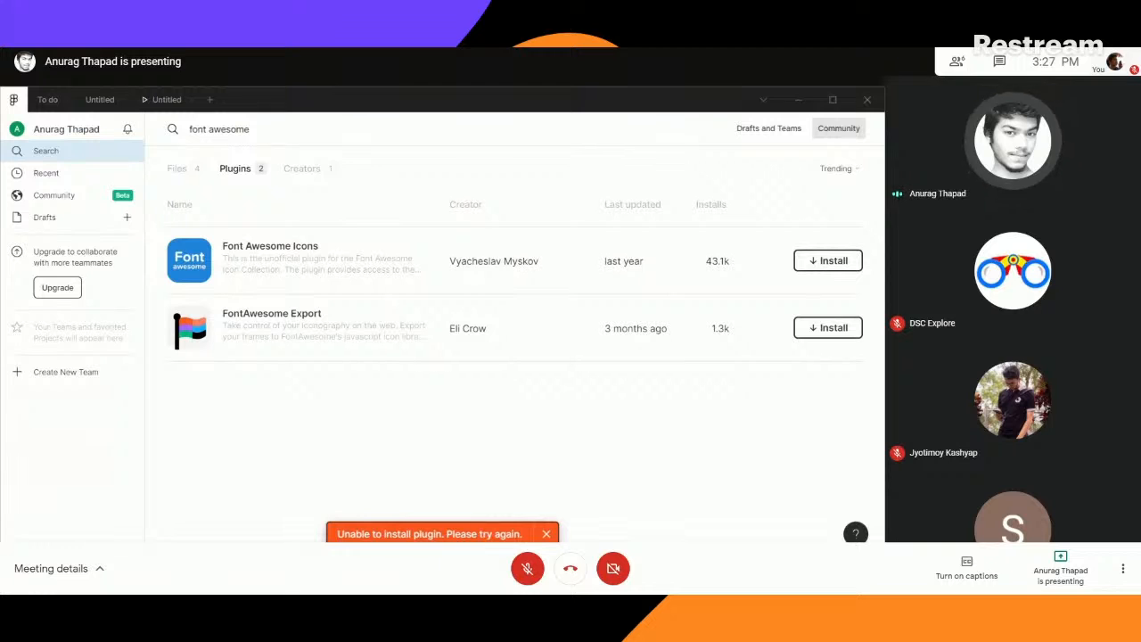
left_click(547, 534)
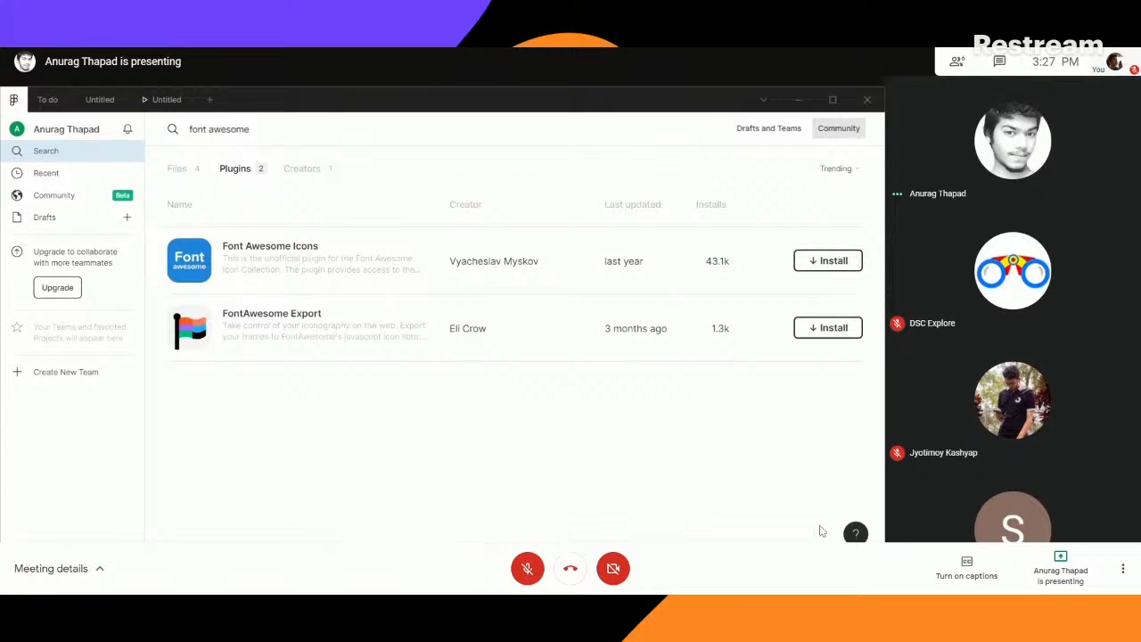
left_click(775, 569)
left_click(776, 569)
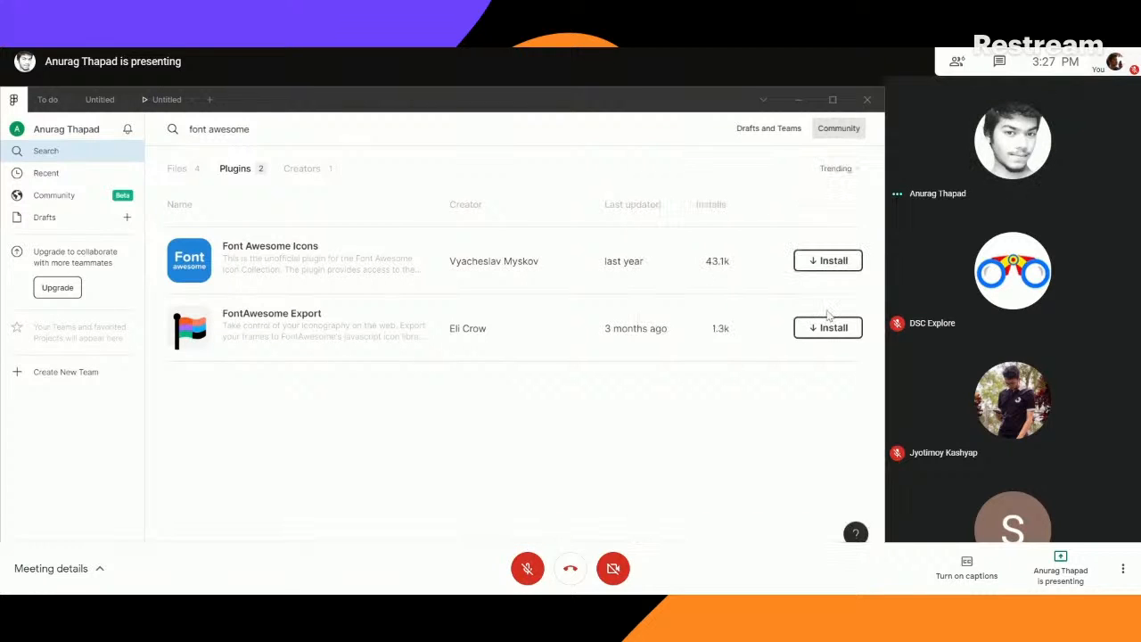
- Retry installing the Font Awesome Icons plugin, and check the Community file results before returning to the plugin results
left_click(811, 262)
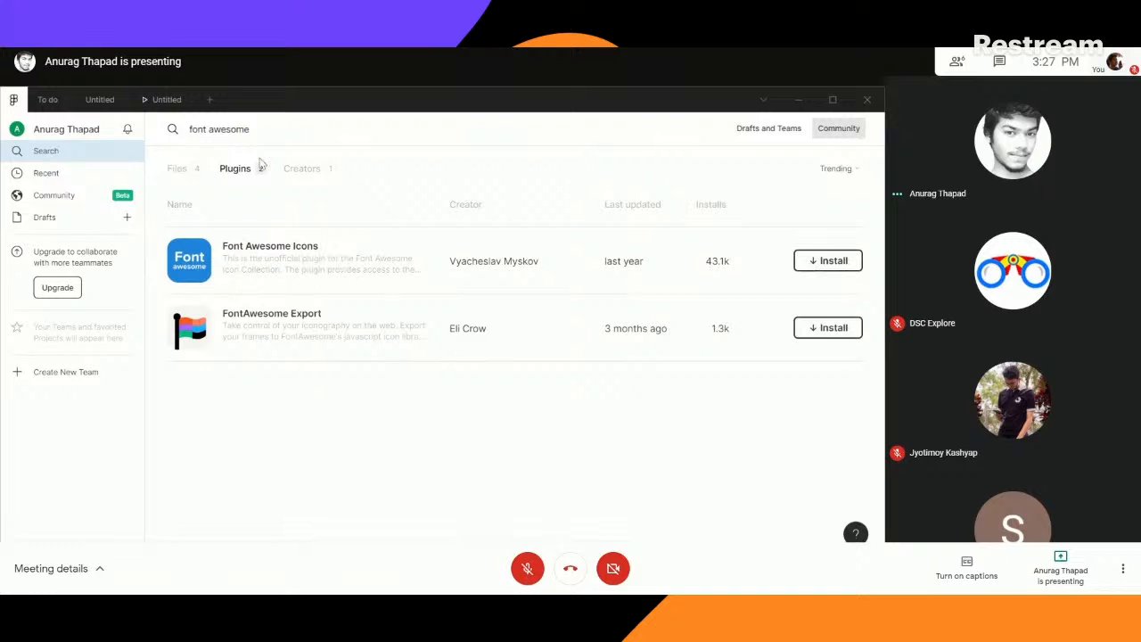
left_click(212, 168)
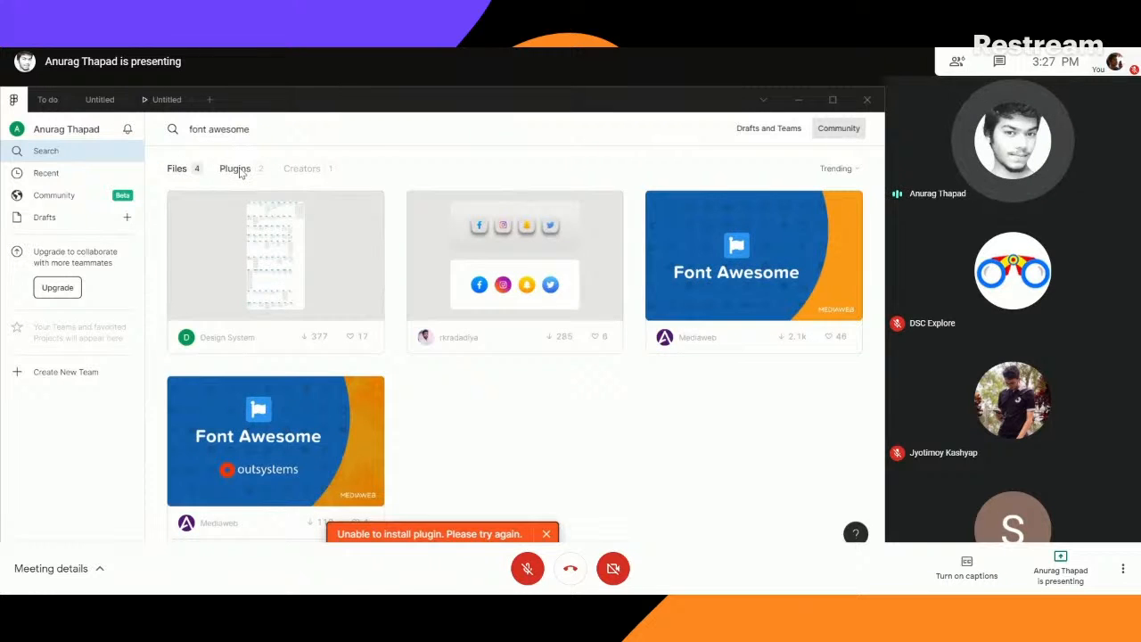
left_click(236, 169)
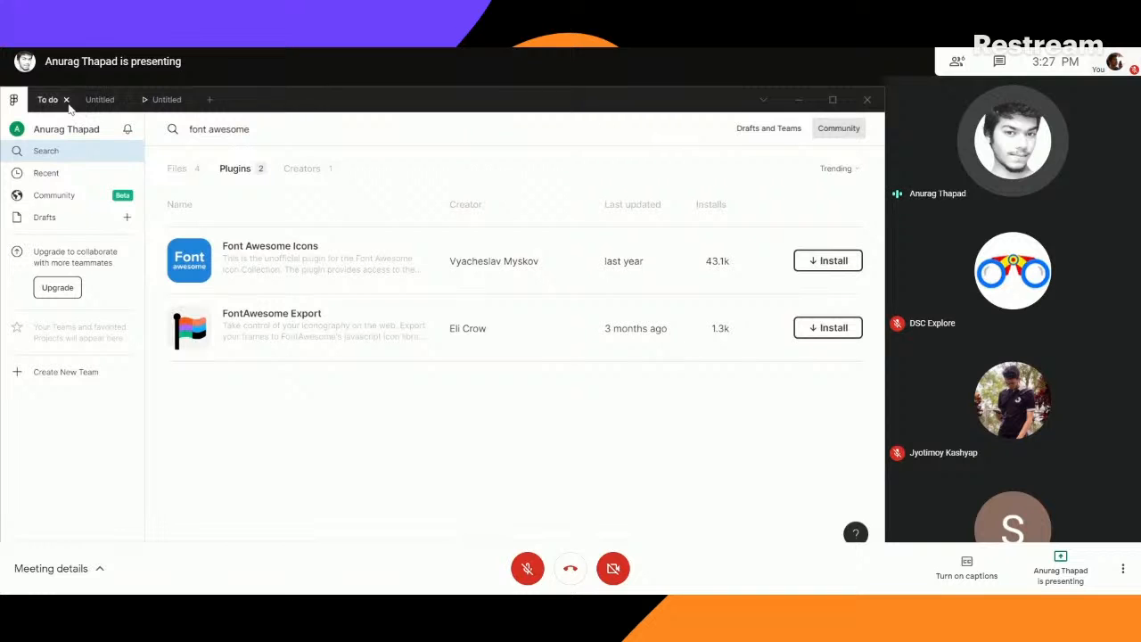
- Return to the Untitled design file and run the Font Awesome Icons plugin from the iPhone 11 Pro / X frame
left_click(49, 103)
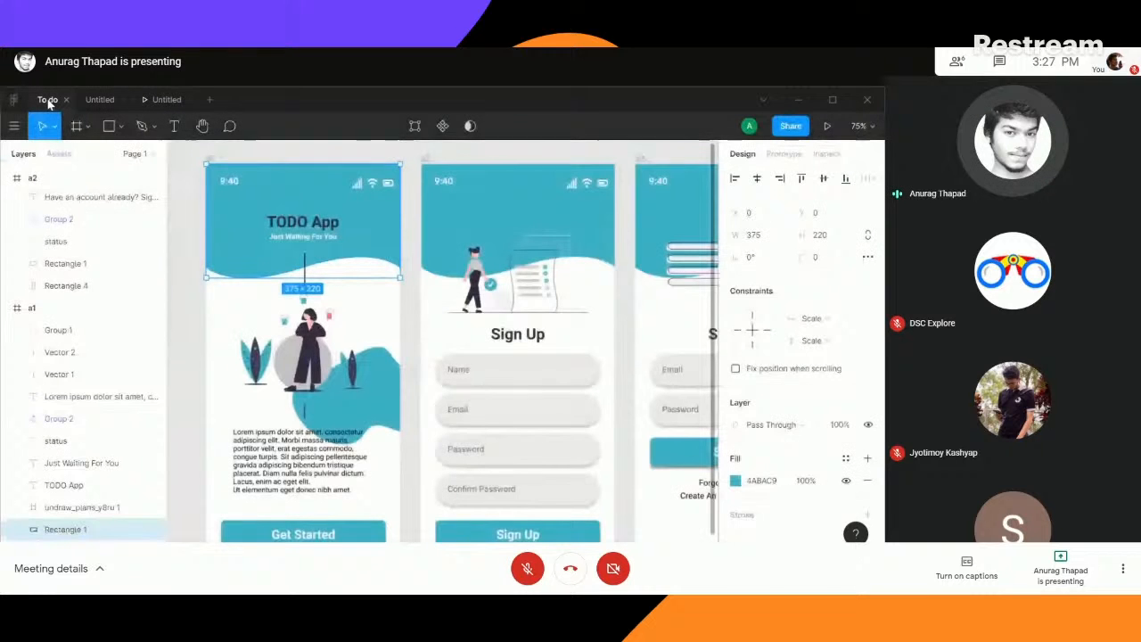
left_click(101, 100)
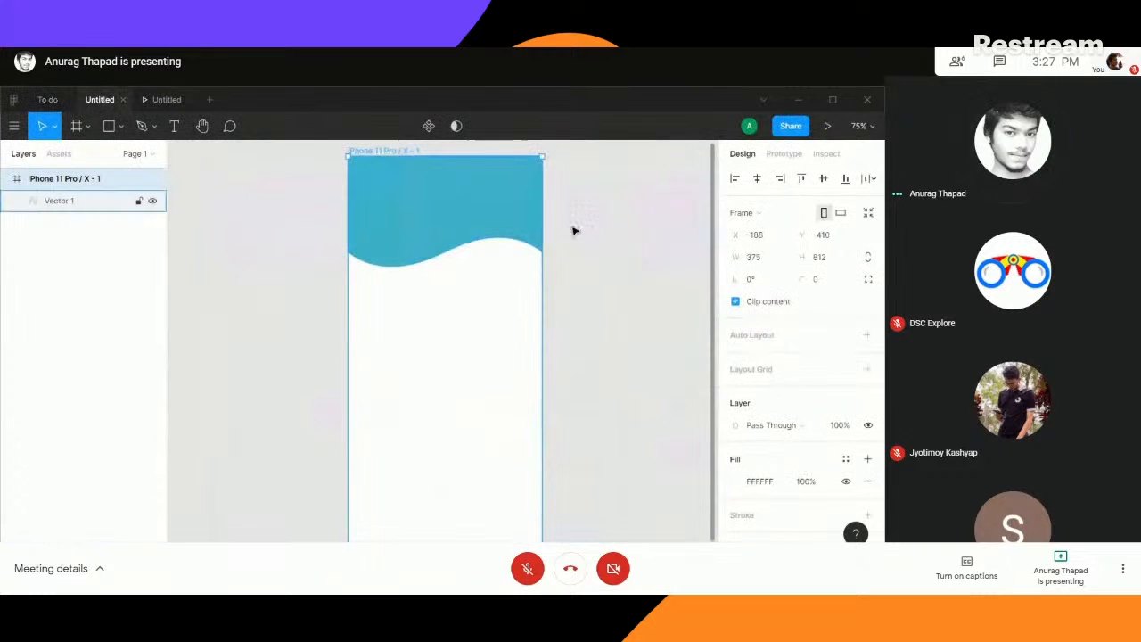
right_click(462, 277)
mouse_move(564, 427)
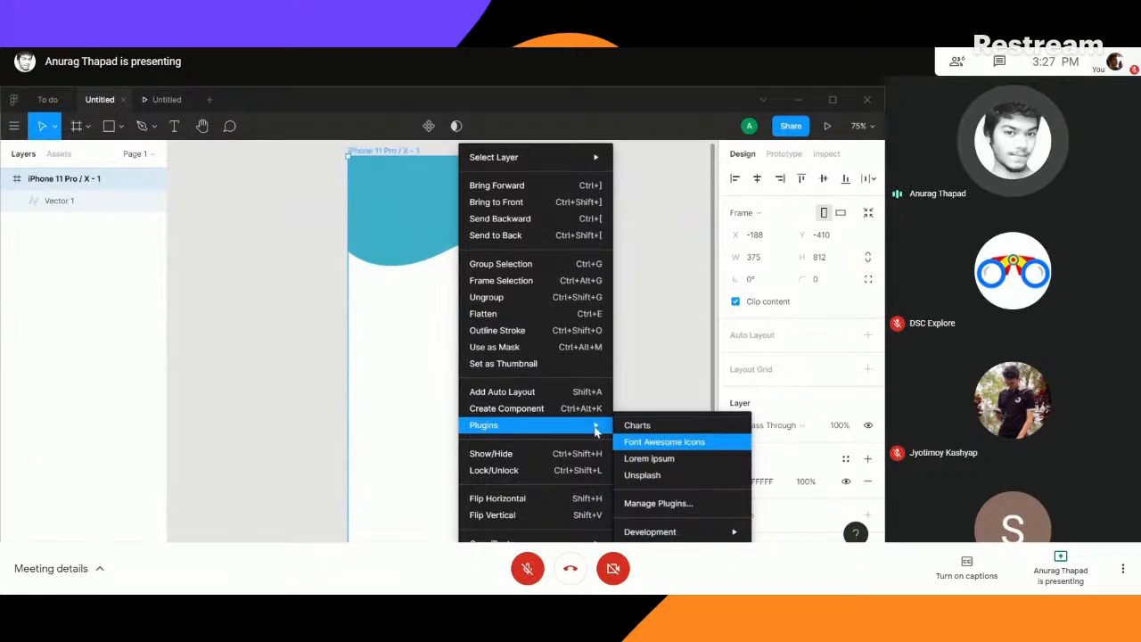
left_click(664, 442)
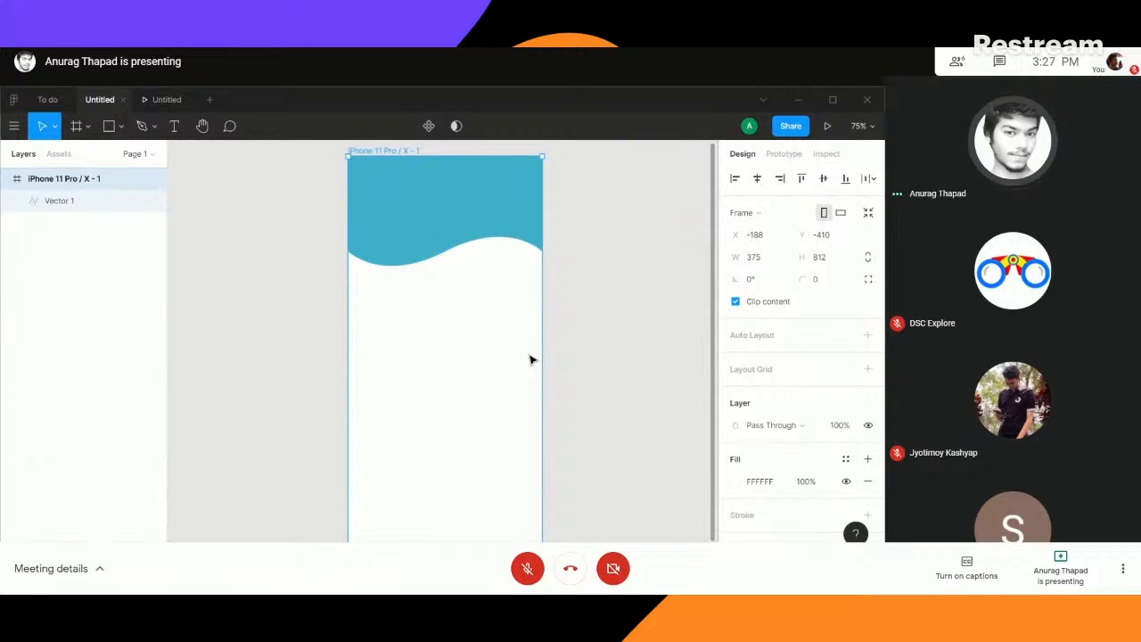
- Search the Font Awesome icons for "batte" and for "wifi"
left_click(603, 274)
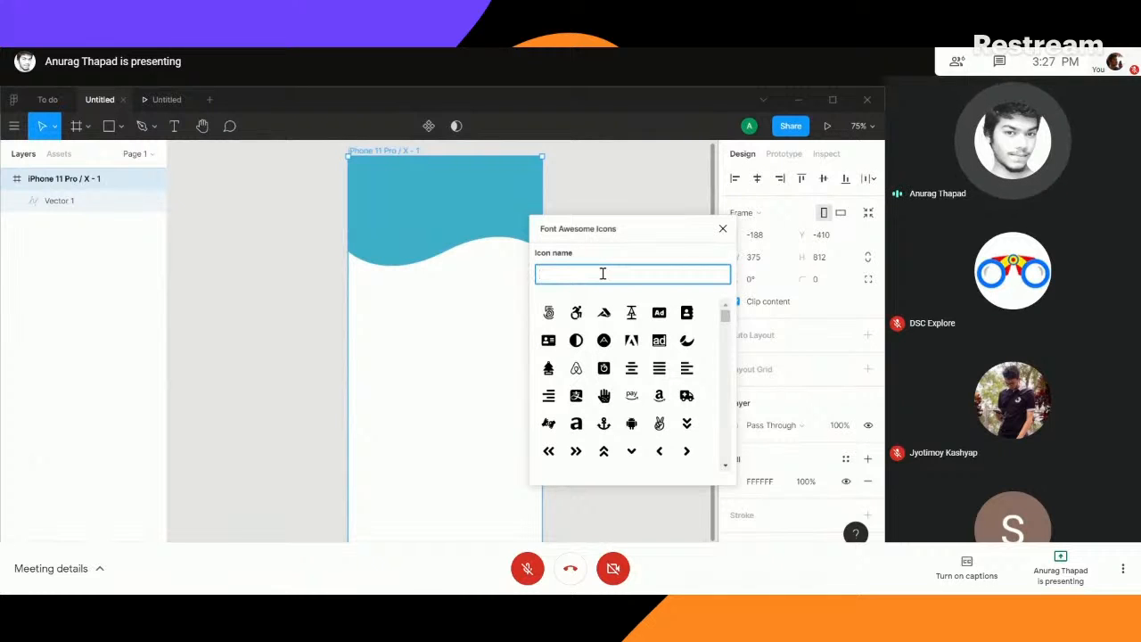
type("batte")
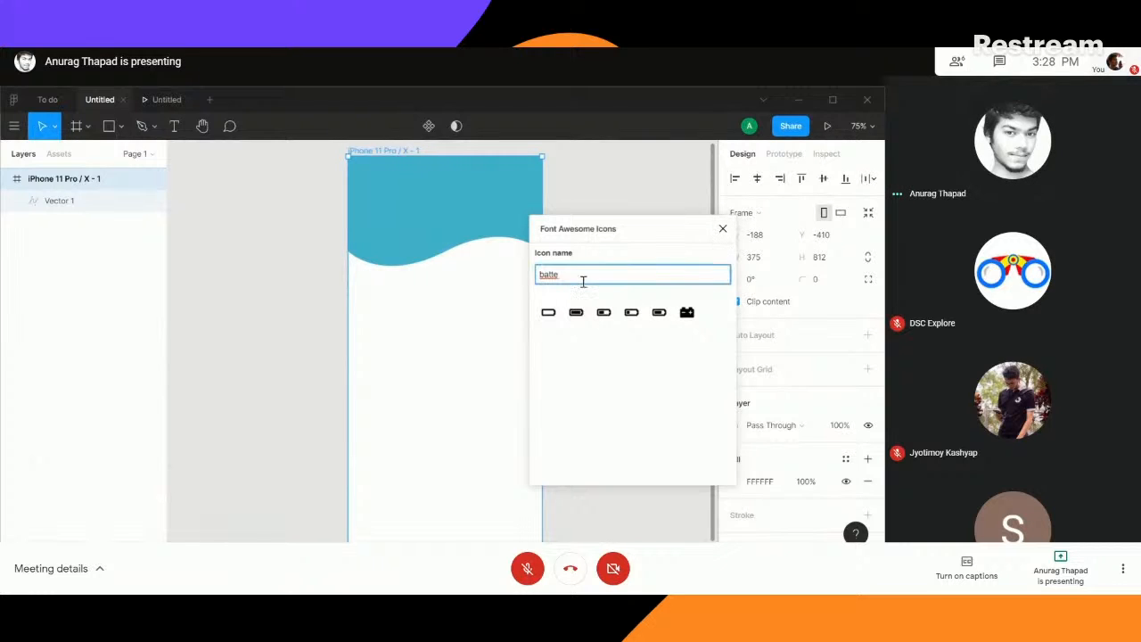
left_click_drag(580, 283, 522, 285)
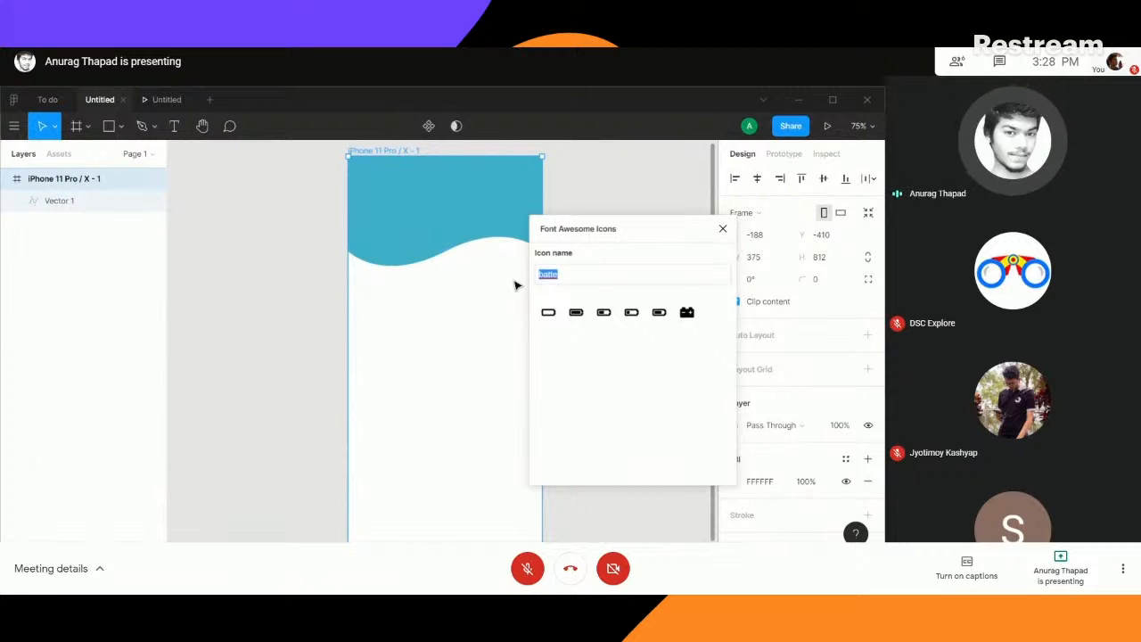
type("wifi")
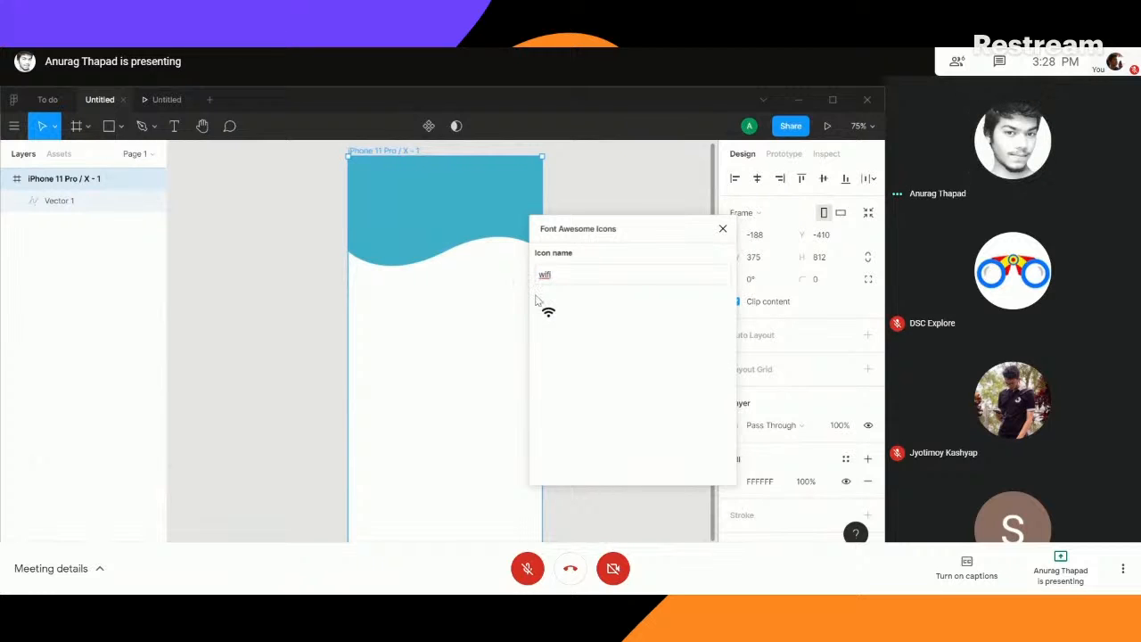
- Search the Font Awesome icons for "sig" and close the plugin
left_click_drag(571, 275, 524, 281)
type("ns")
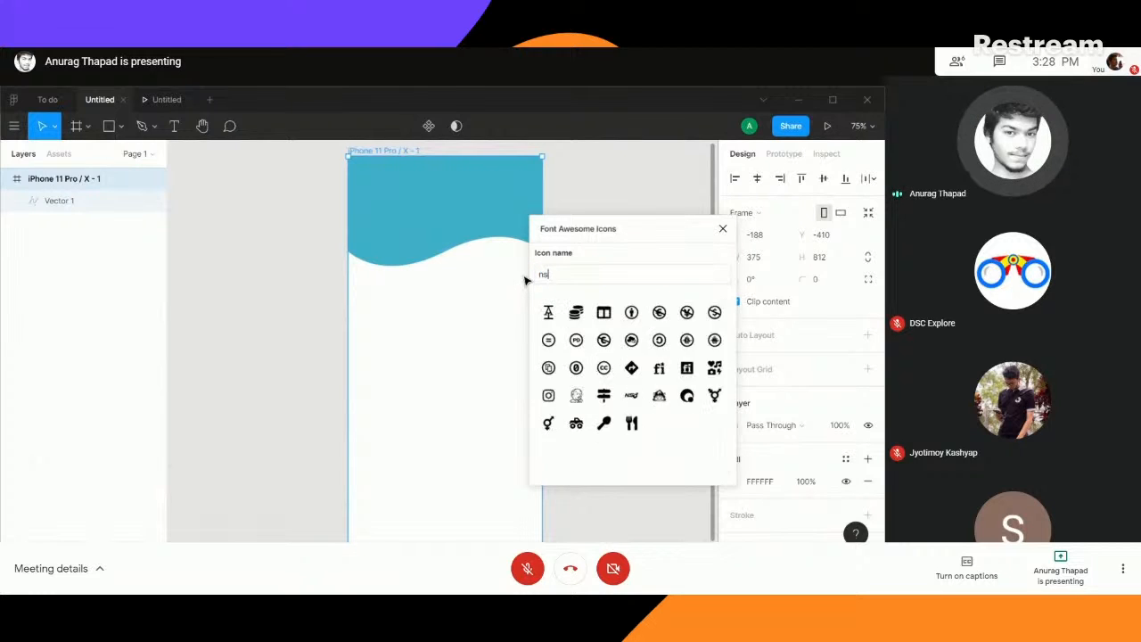
key("BackSpace")
key("BackSpace")
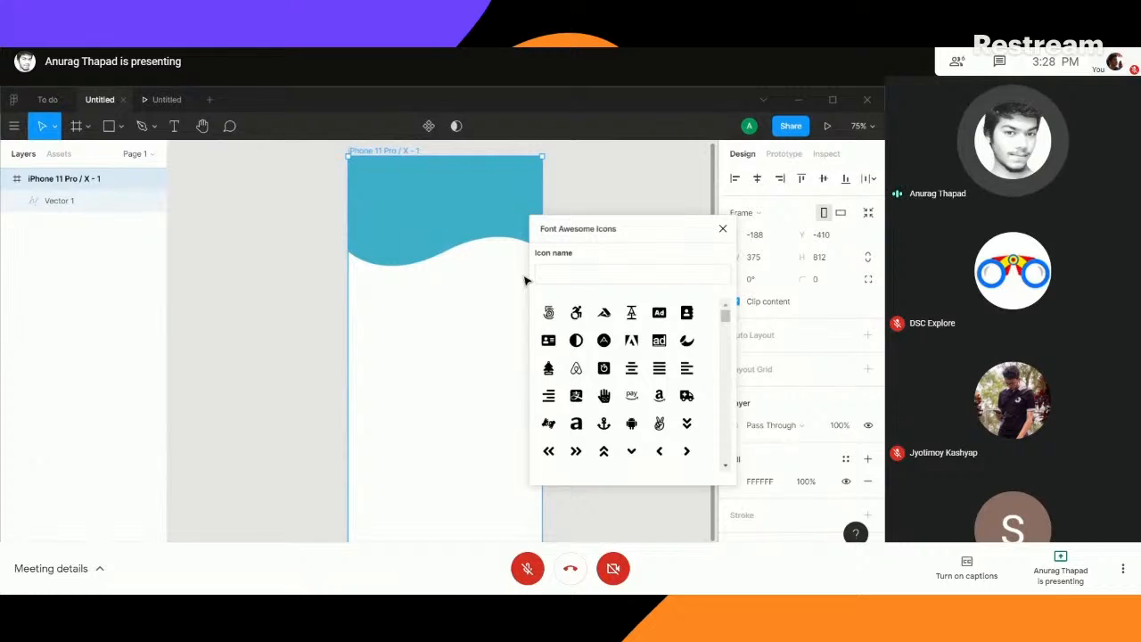
type("sig")
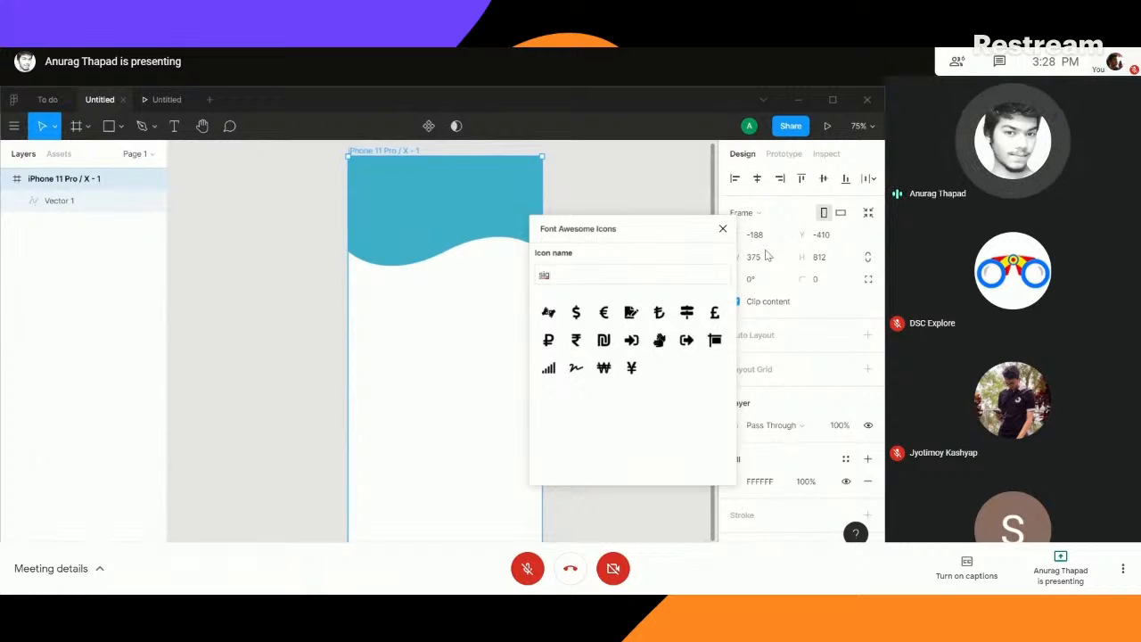
left_click(721, 231)
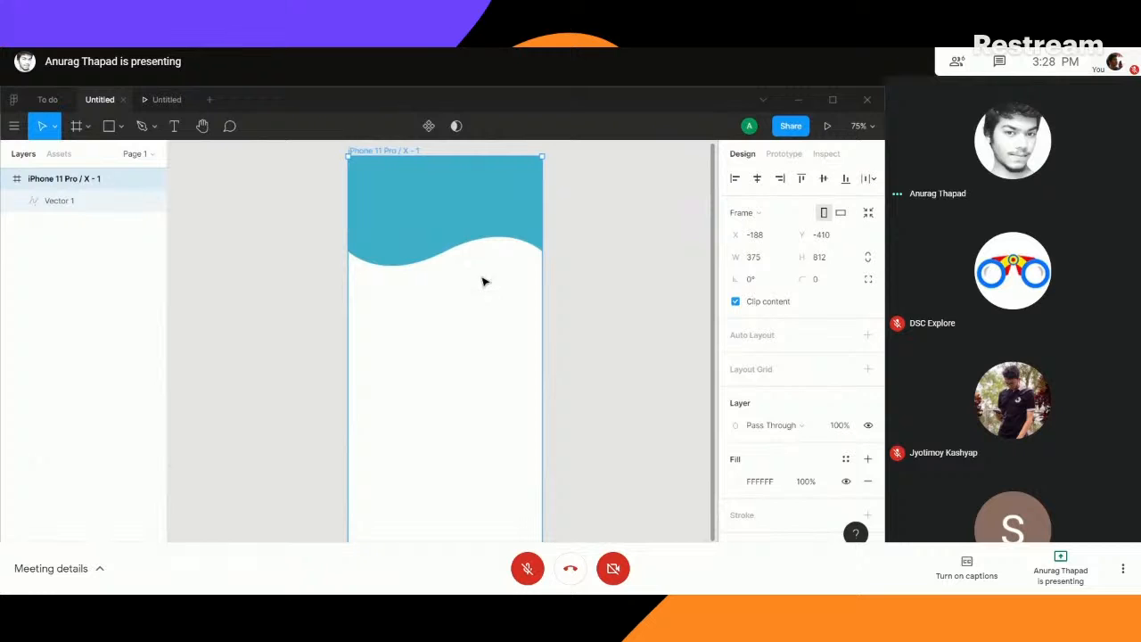
- Switch to the To do design file and select the status group on screen a1
left_click(49, 99)
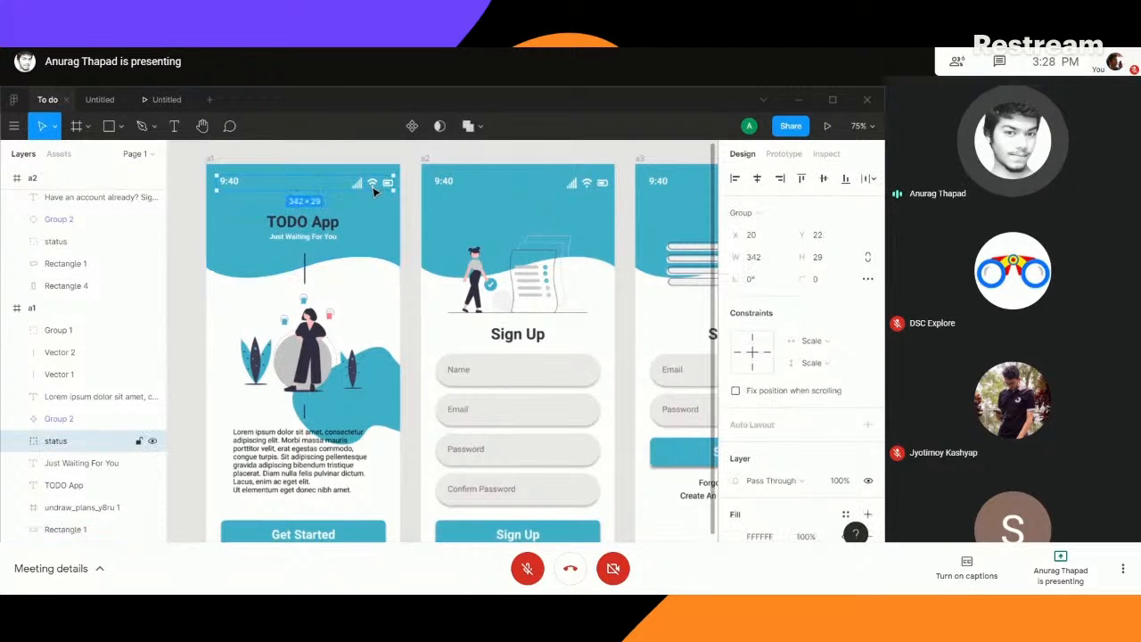
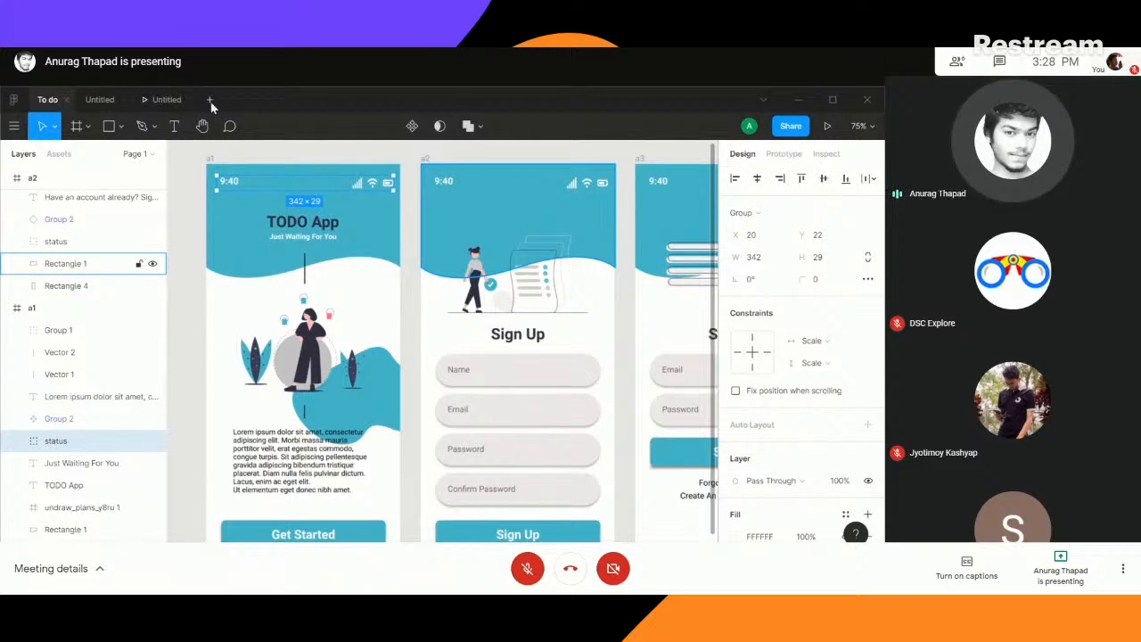
- Paste the copied status group onto the teal header in the Untitled design file and check it in the prototype preview
left_click(92, 99)
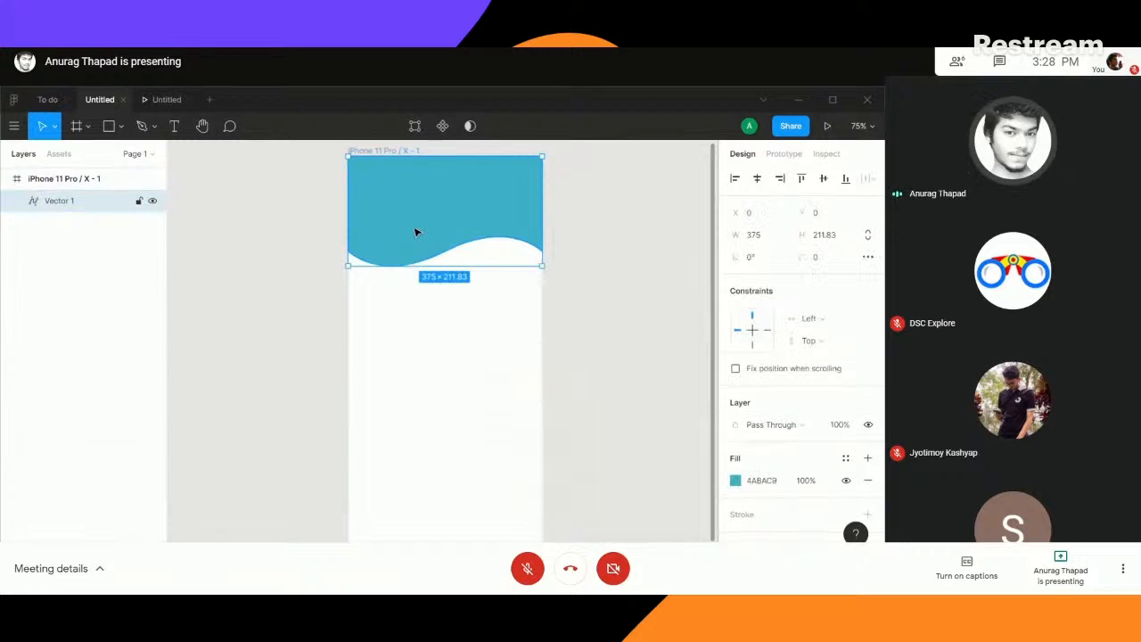
key("ctrl+v")
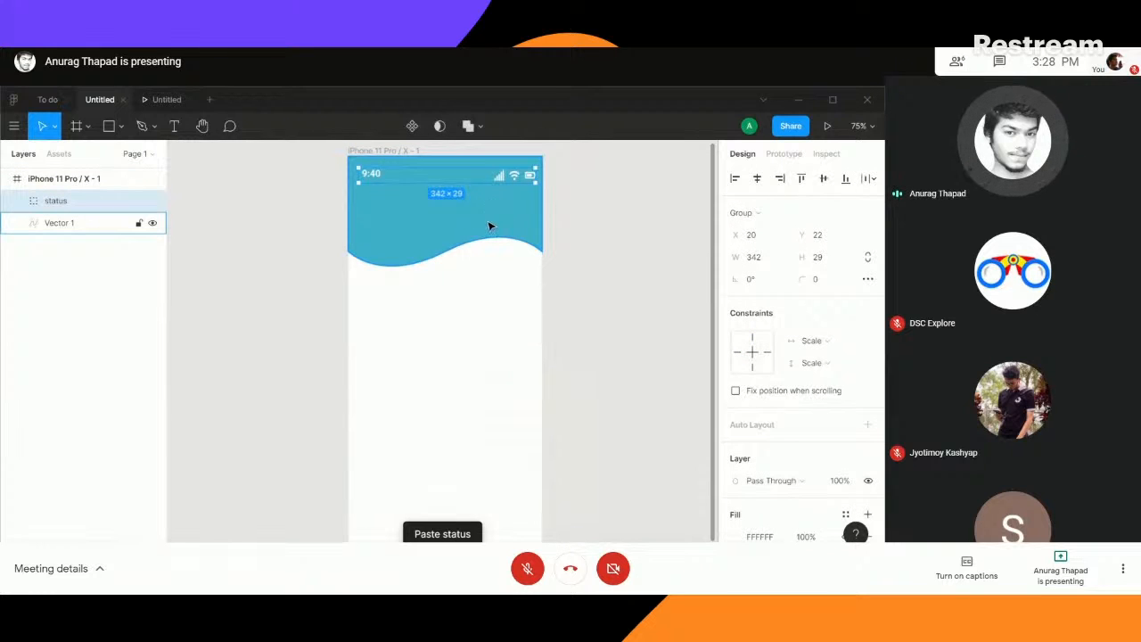
left_click(828, 127)
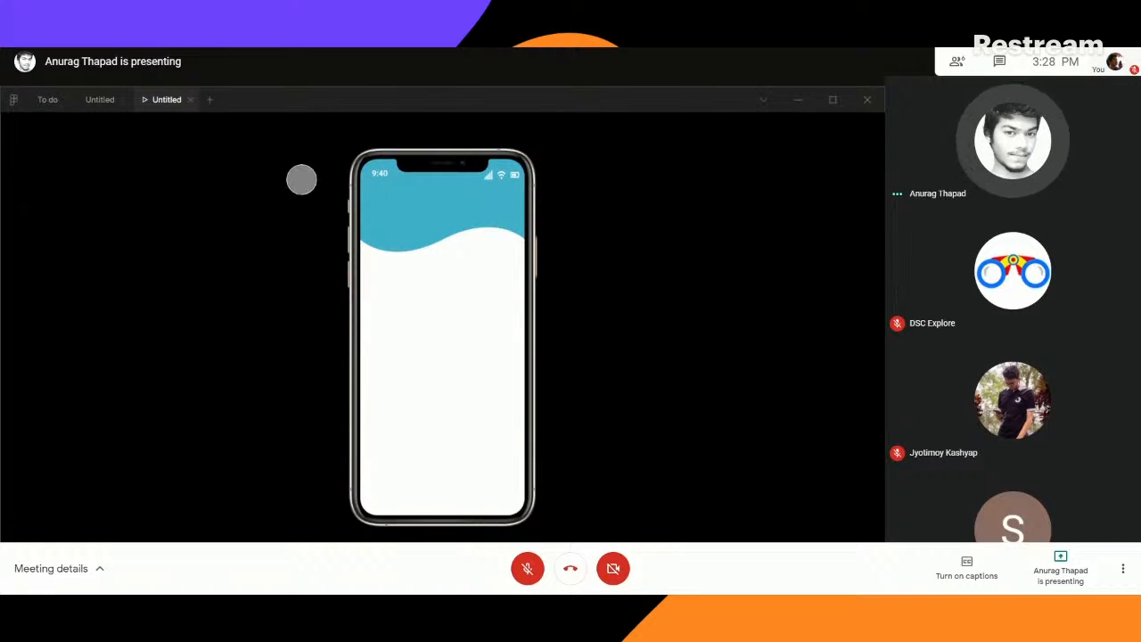
left_click(98, 99)
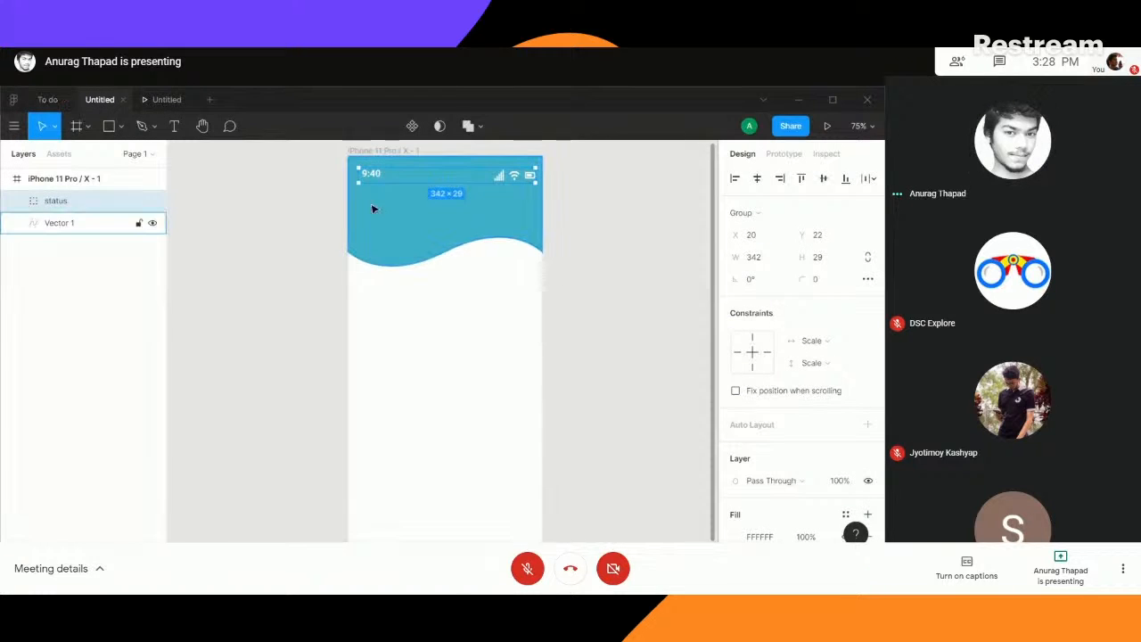
- Add the text "To Do Application" in the middle of the teal header below the status bar
left_click(230, 215)
left_click(180, 132)
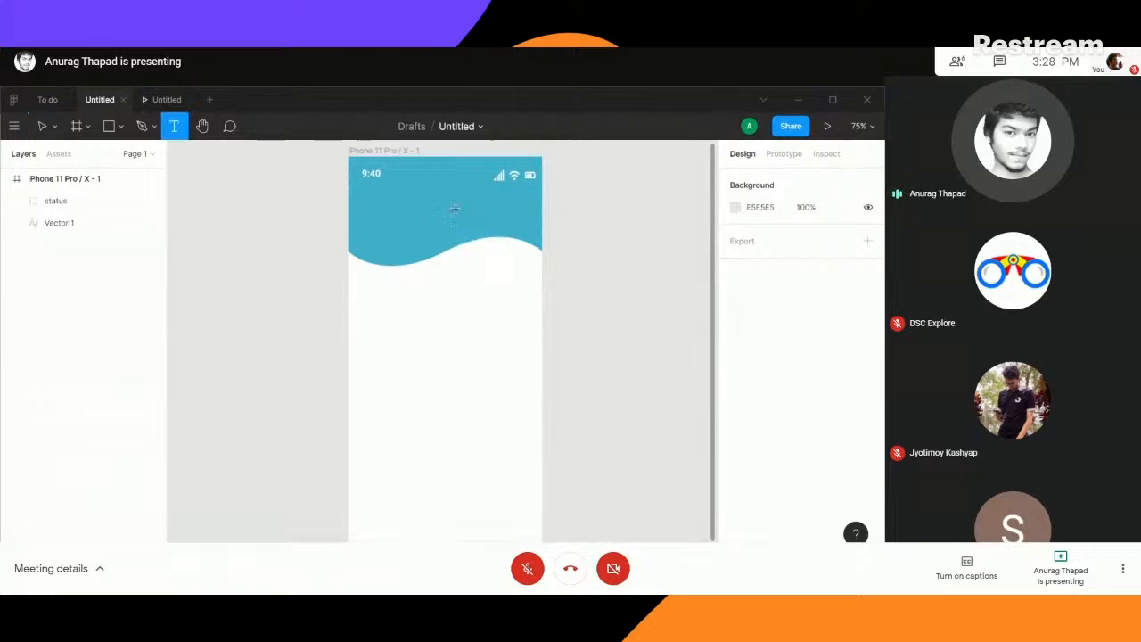
left_click(439, 208)
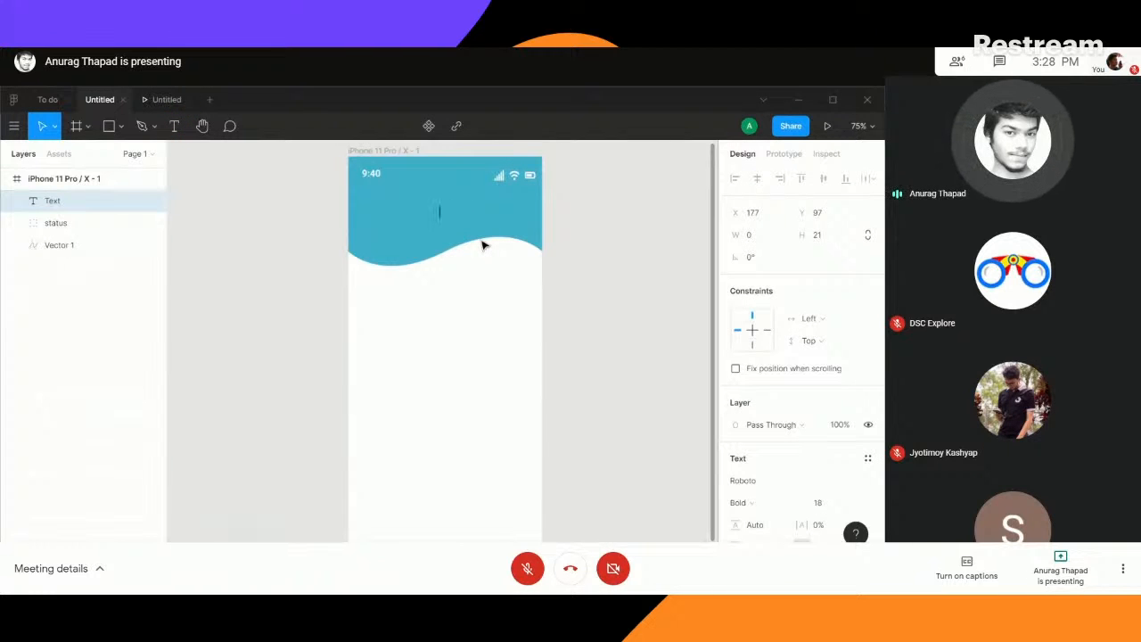
type("T")
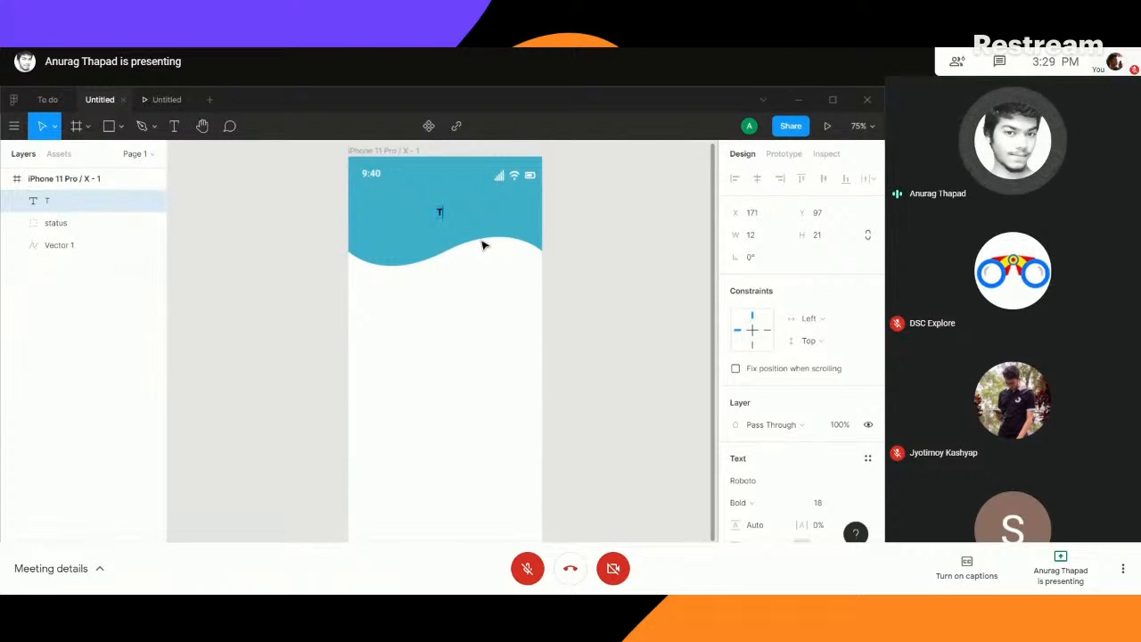
type("o Do")
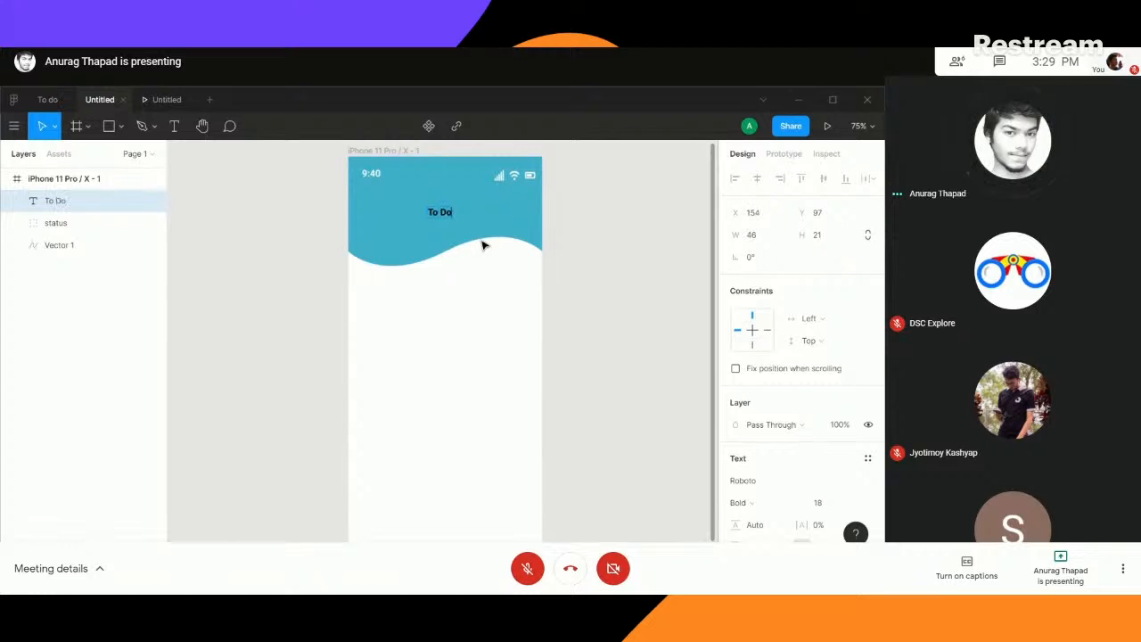
type(" Application")
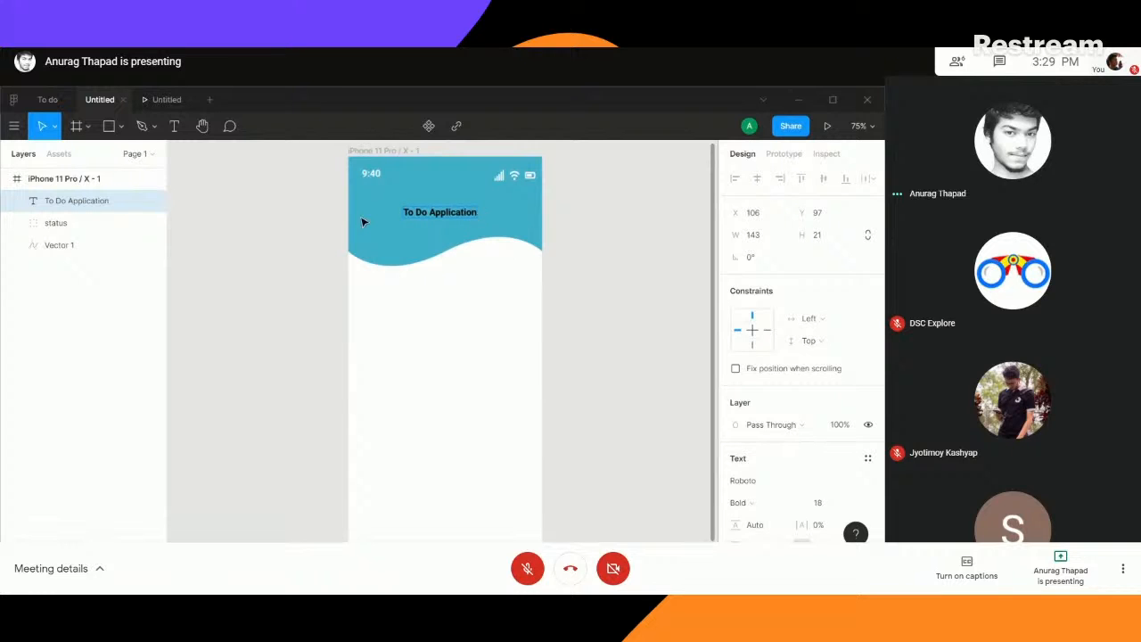
key("Escape")
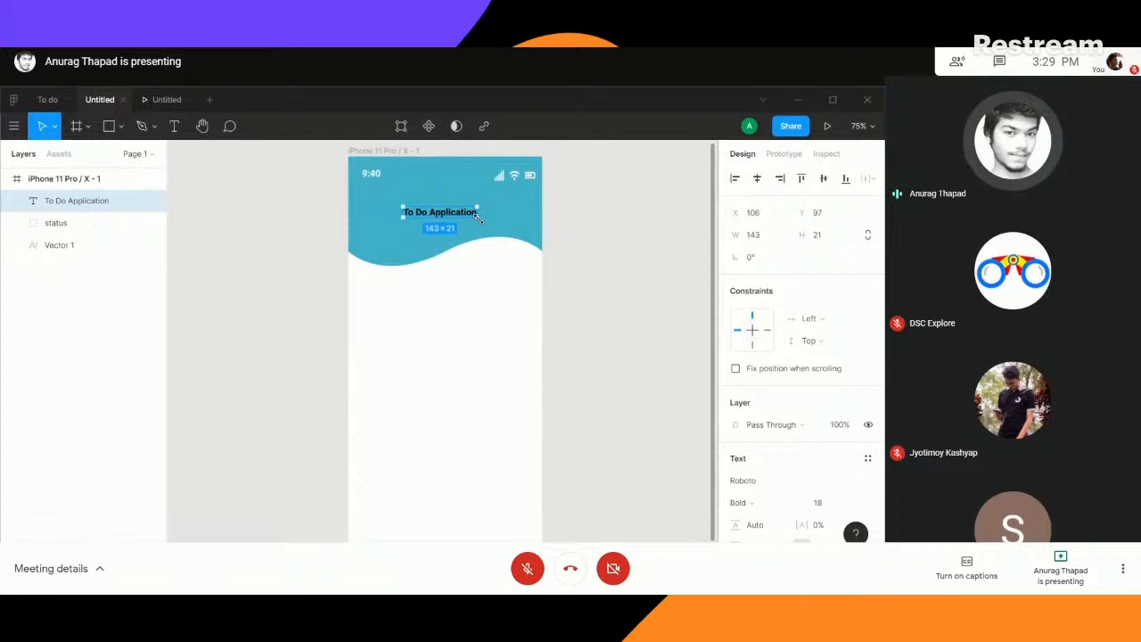
- Enlarge the title's text box to about 166 × 36 and set its font size to 20
left_click_drag(479, 218, 488, 226)
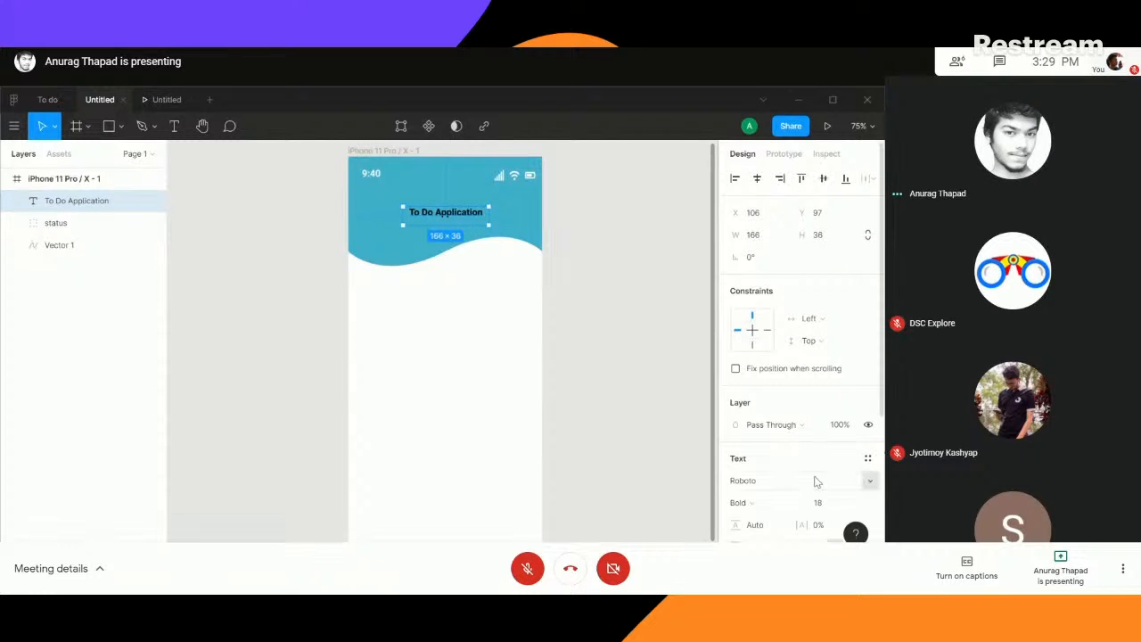
scroll(838, 481, "down", 3)
left_click(854, 368)
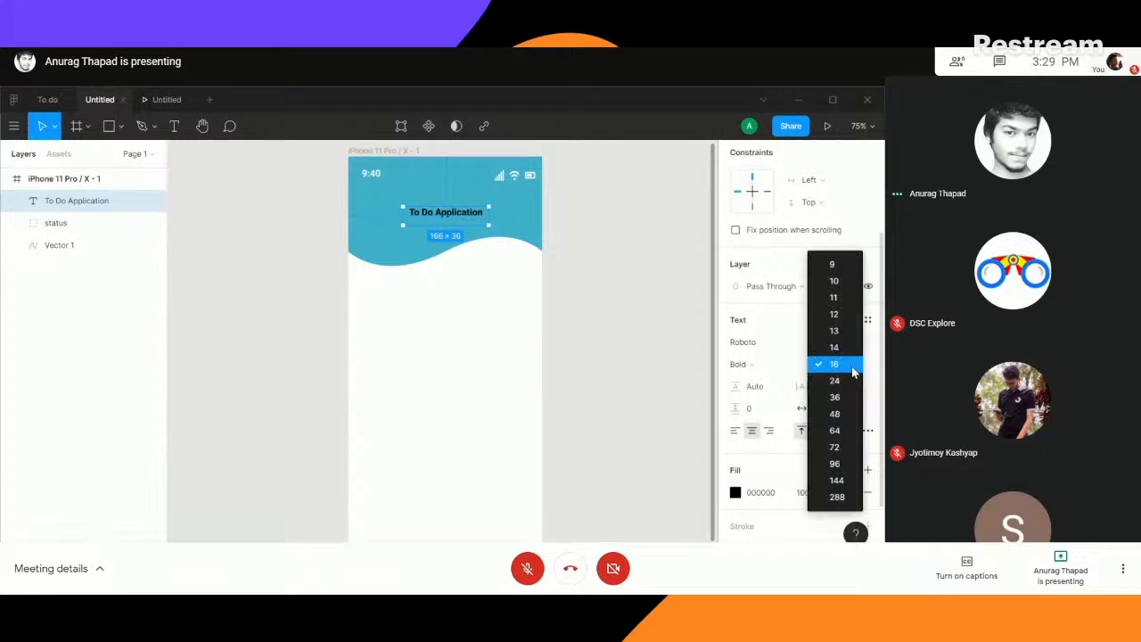
left_click(840, 399)
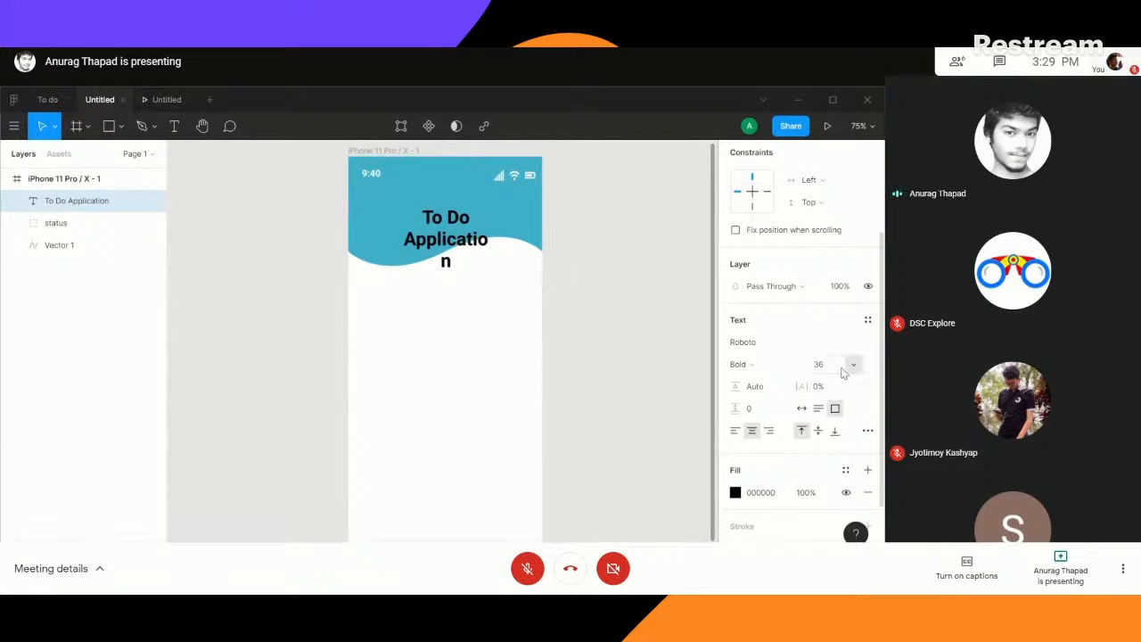
left_click(843, 365)
left_click(832, 349)
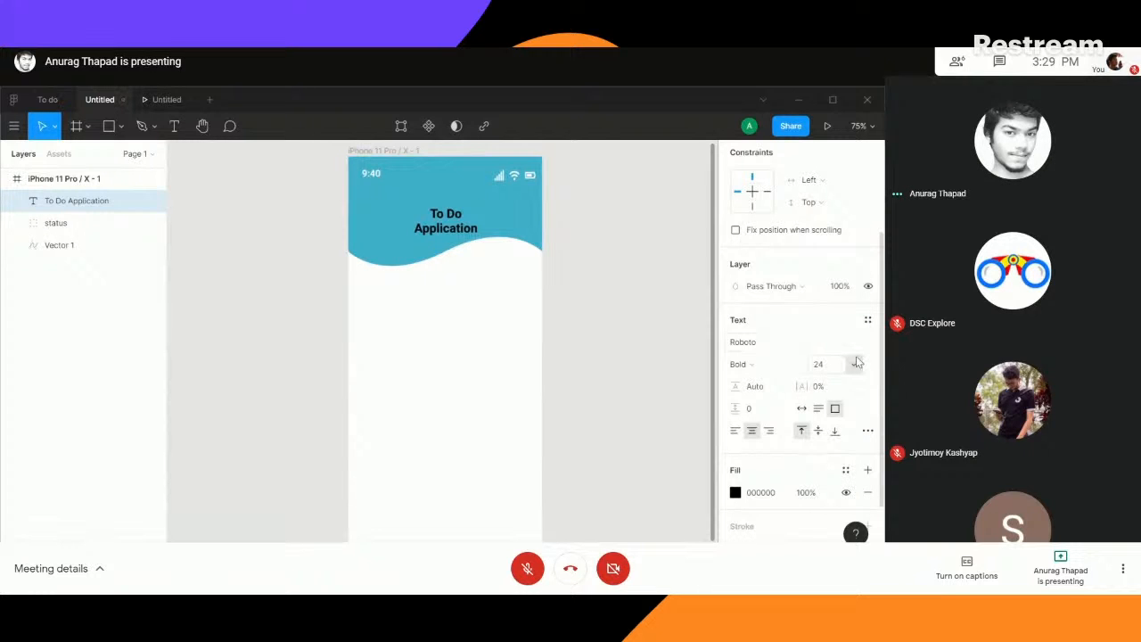
left_click(843, 366)
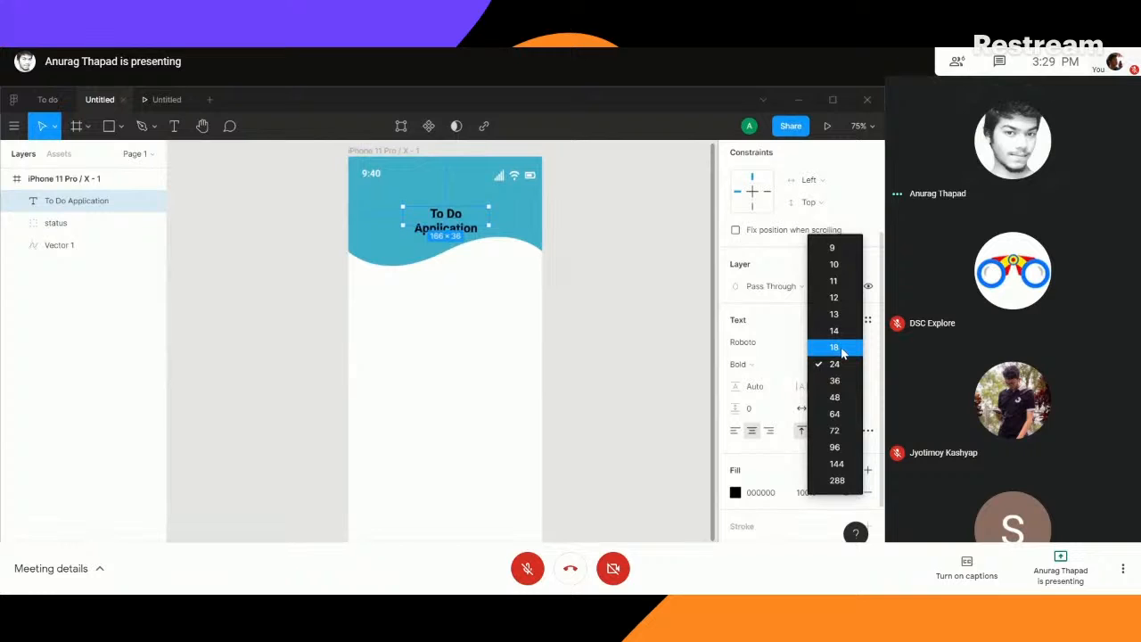
left_click(827, 366)
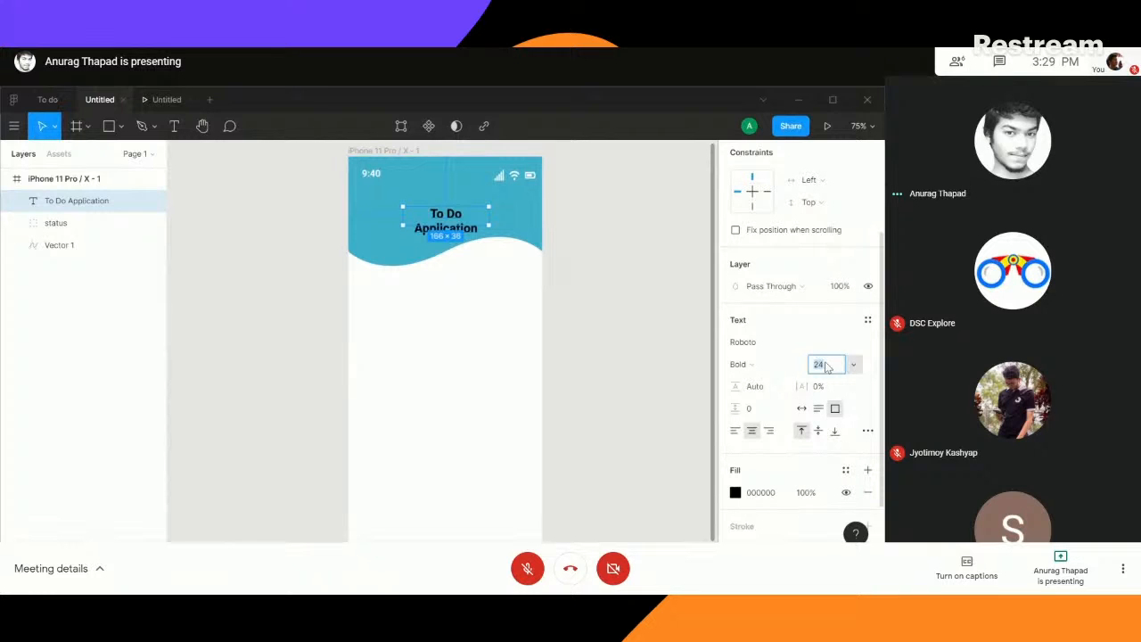
type("20")
key("Return")
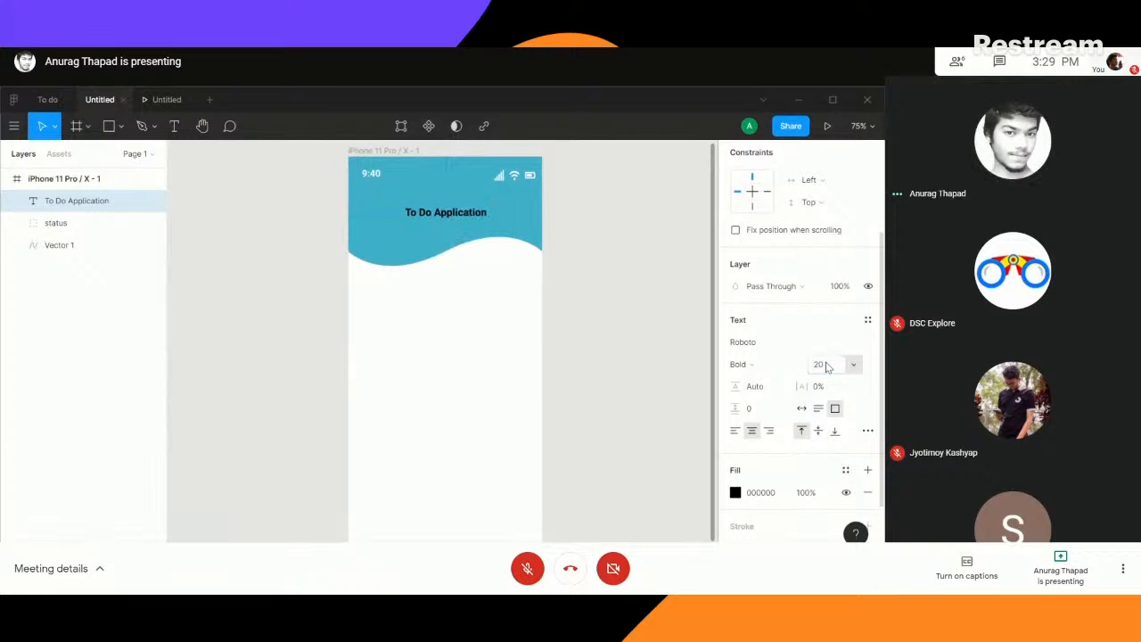
- Shorten the header title to "To Do App"
double_click(455, 218)
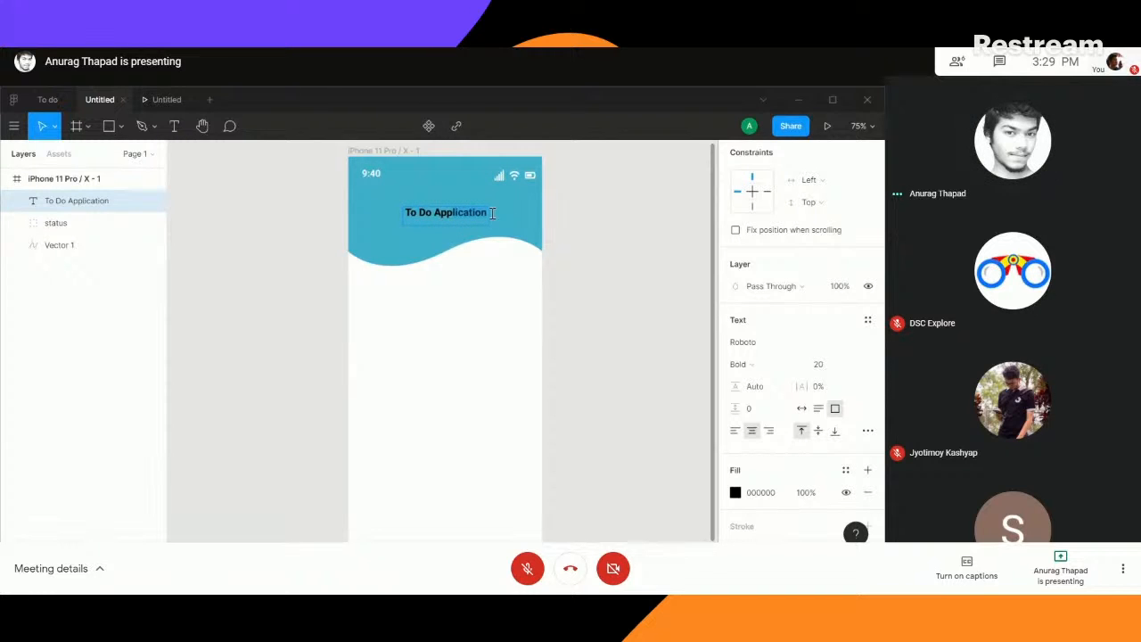
key("BackSpace")
key("Escape")
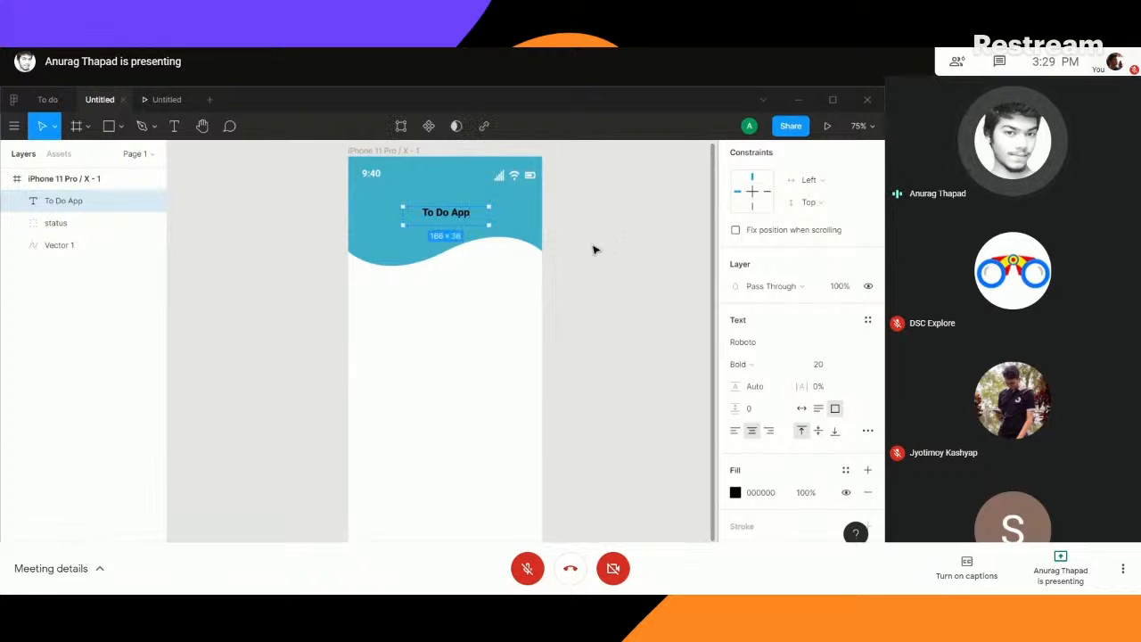
- Shrink the title's text box to about 98 × 22 so that it fits closely around the words
key("ctrl+plus")
key("ctrl+plus")
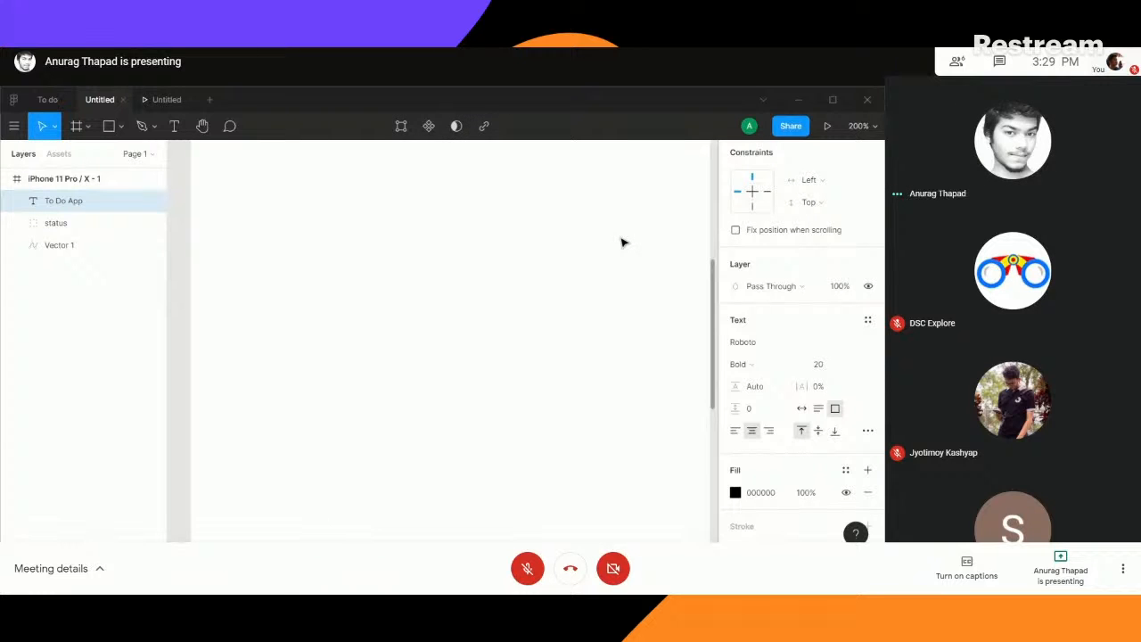
key("ctrl+minus")
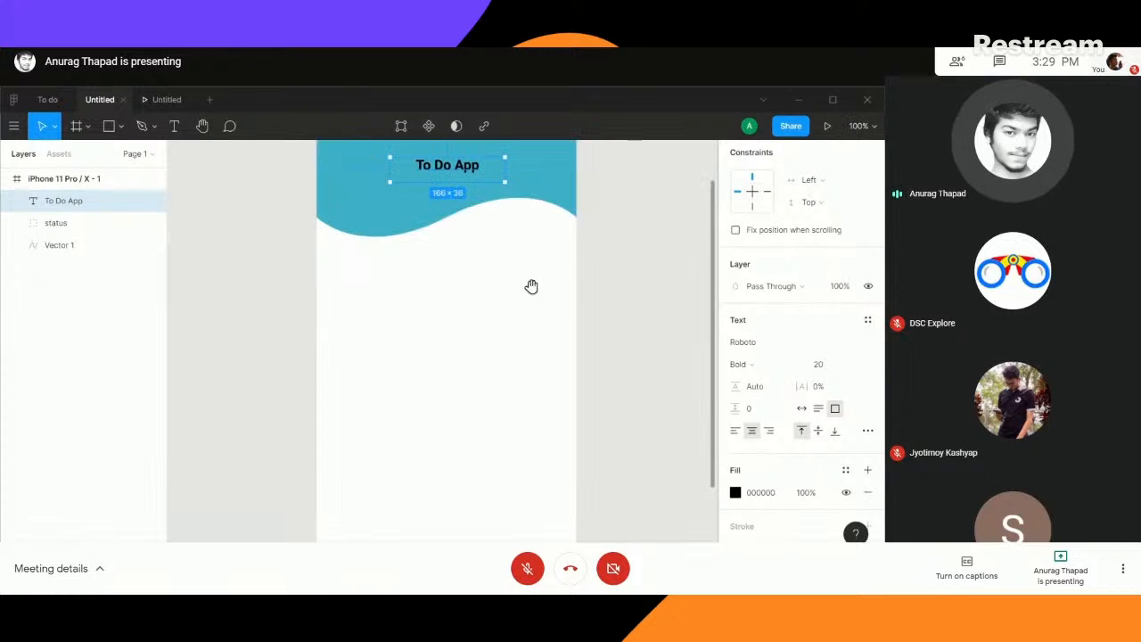
left_click_drag(524, 228, 521, 345)
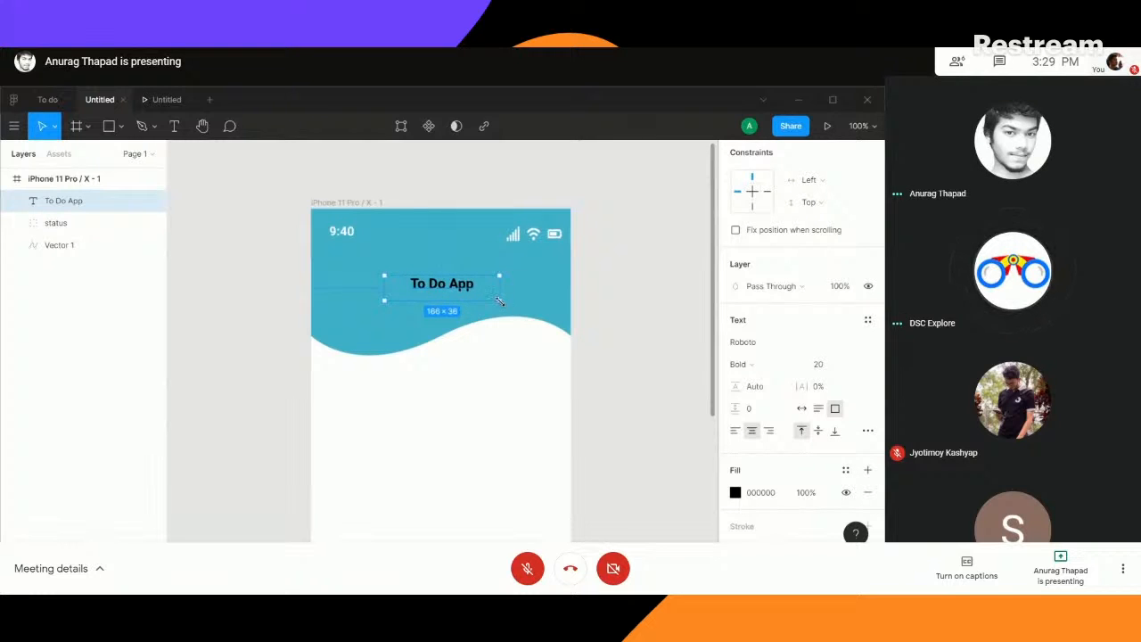
left_click_drag(499, 300, 444, 283)
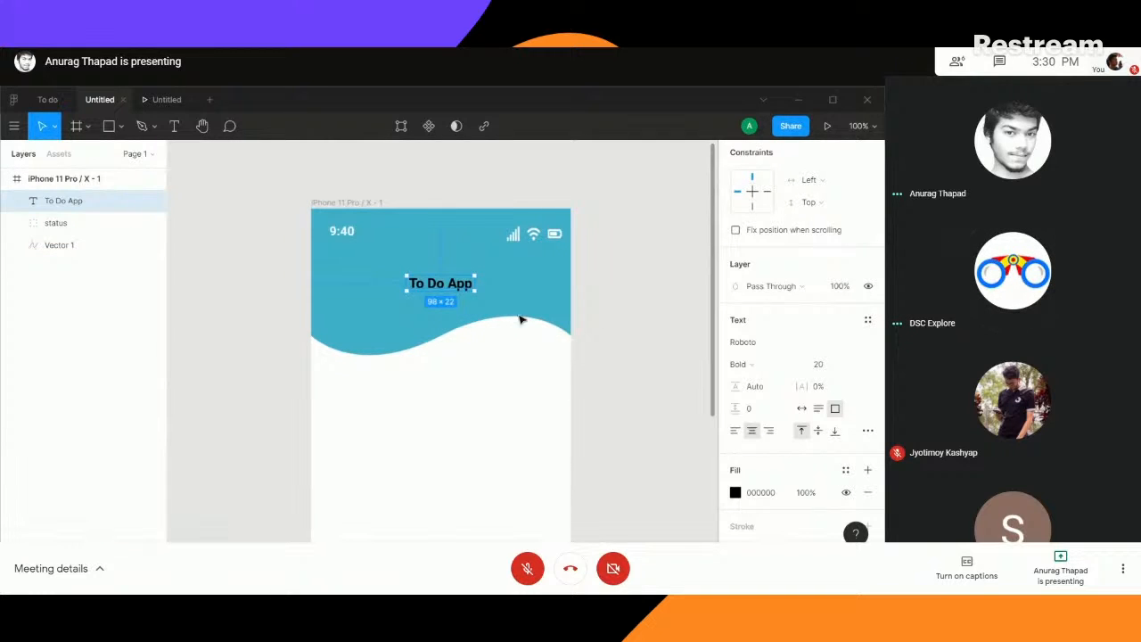
- Change the title's solid fill to the dark navy blue 060B39
left_click(762, 493)
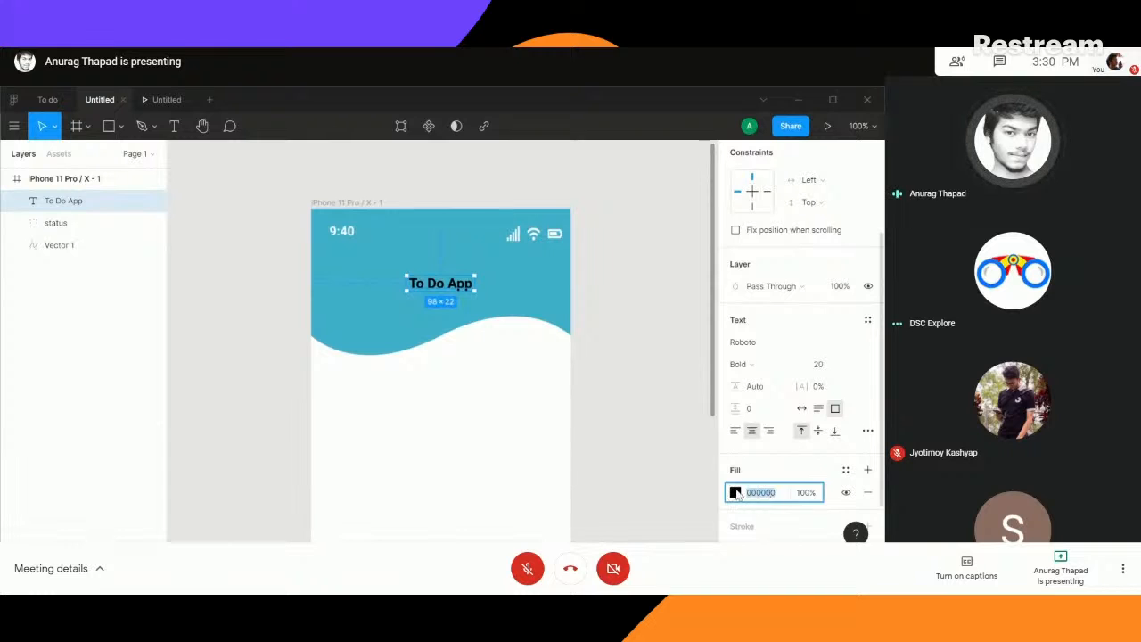
left_click(735, 492)
left_click(662, 399)
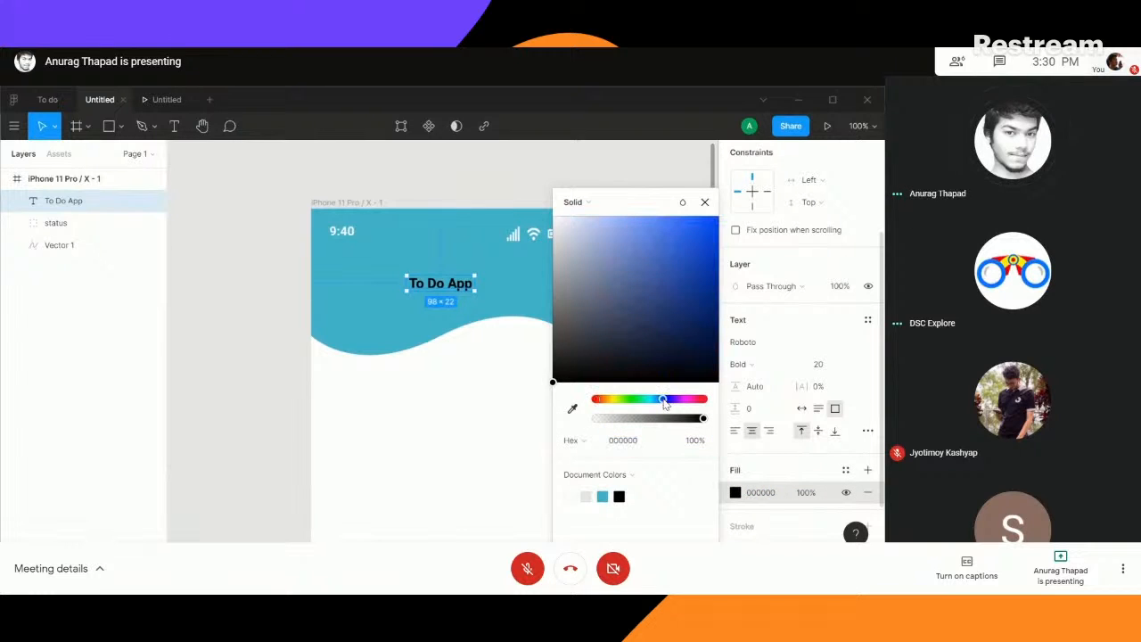
left_click_drag(664, 399, 665, 400)
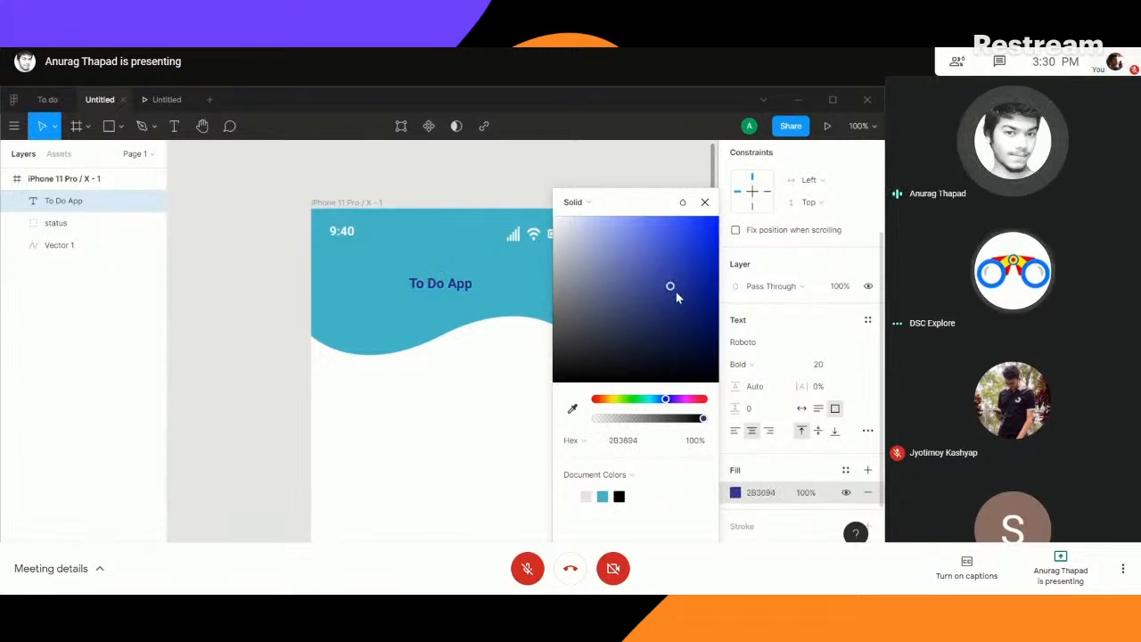
left_click_drag(672, 288, 699, 357)
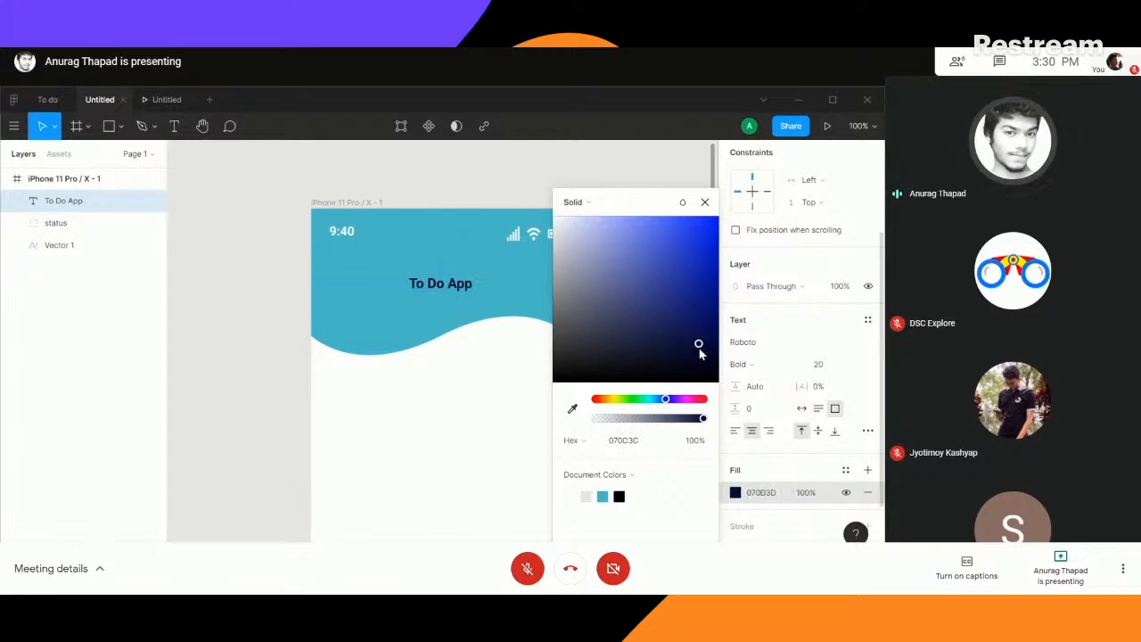
left_click(704, 202)
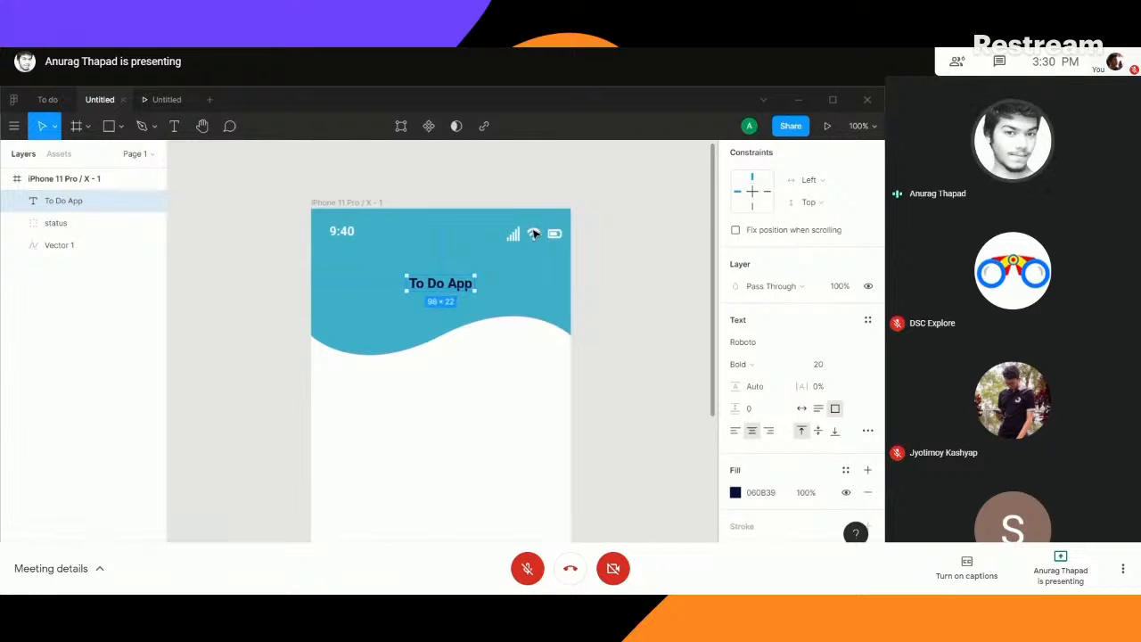
- Copy the "Just Waiting For You" text from screen a1 of the To do file into the Untitled file's header and select the title
left_click(44, 102)
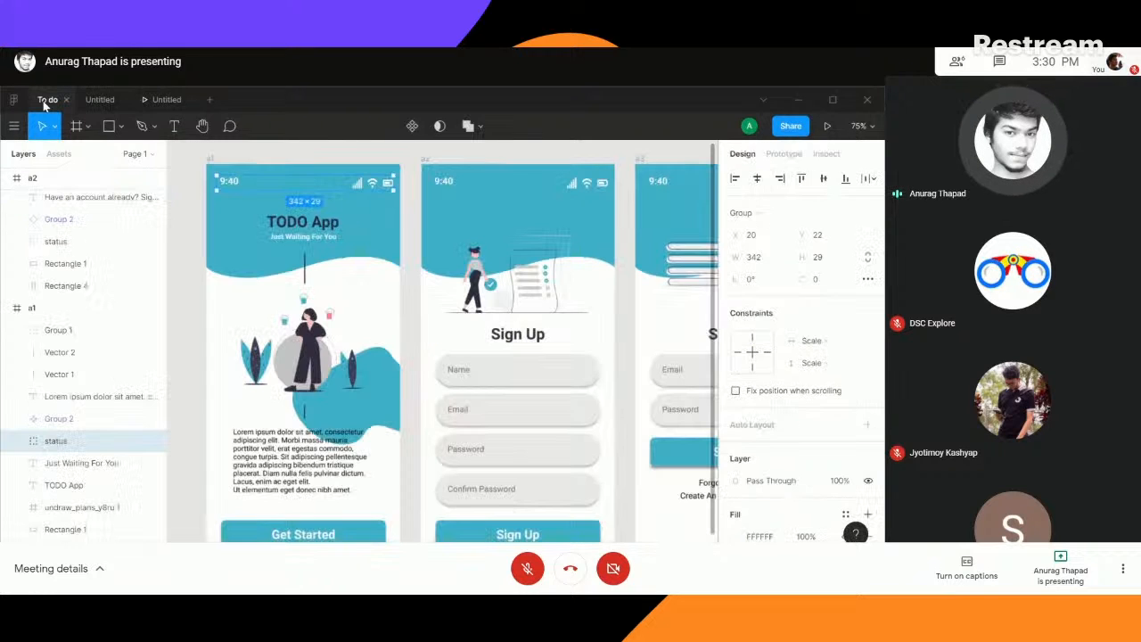
left_click(98, 100)
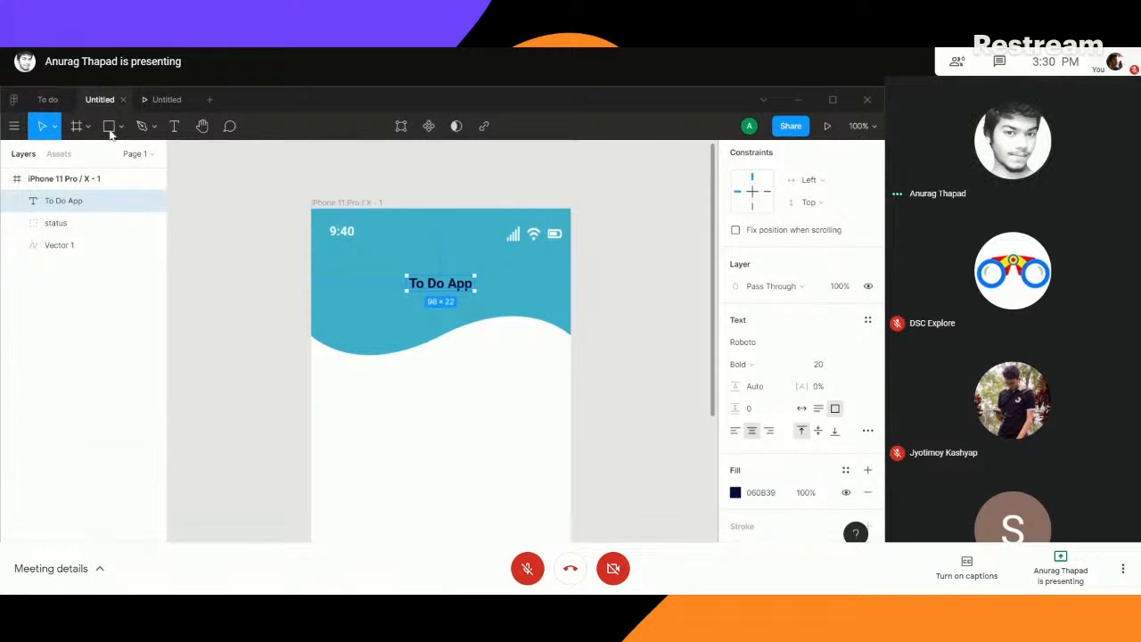
left_click(45, 101)
left_click(311, 237)
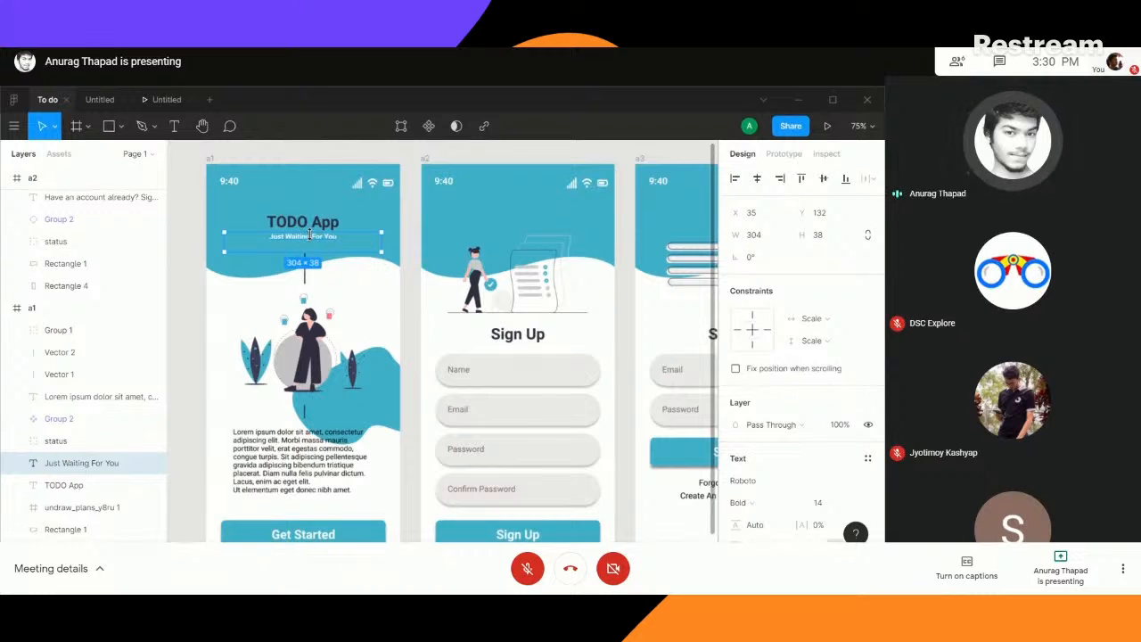
left_click(100, 99)
left_click(440, 310)
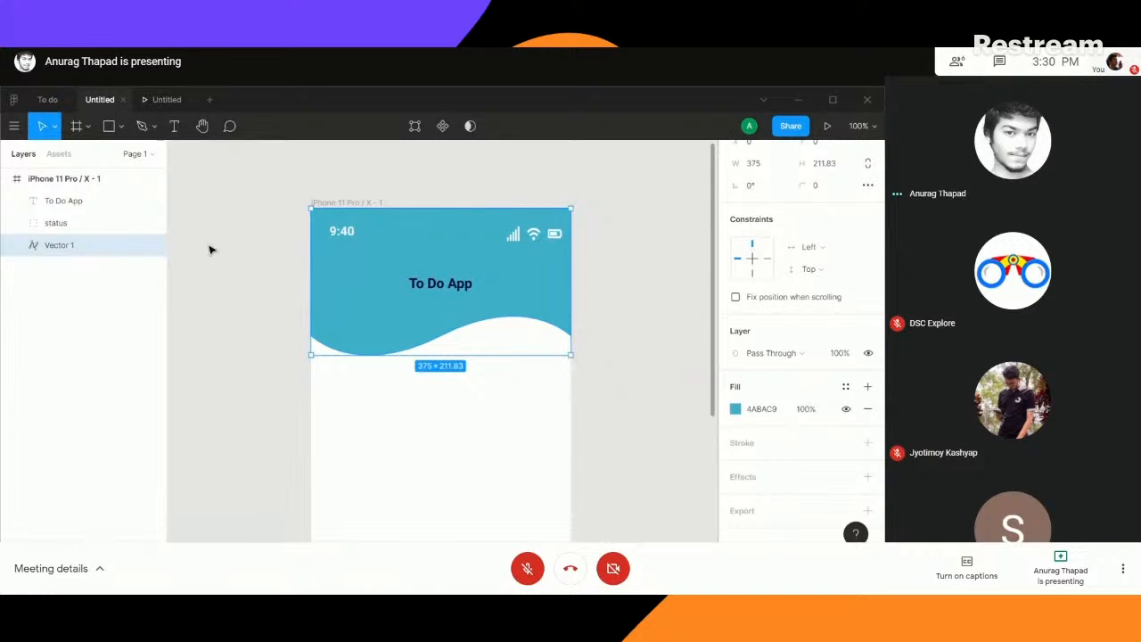
left_click(210, 248)
left_click(433, 311)
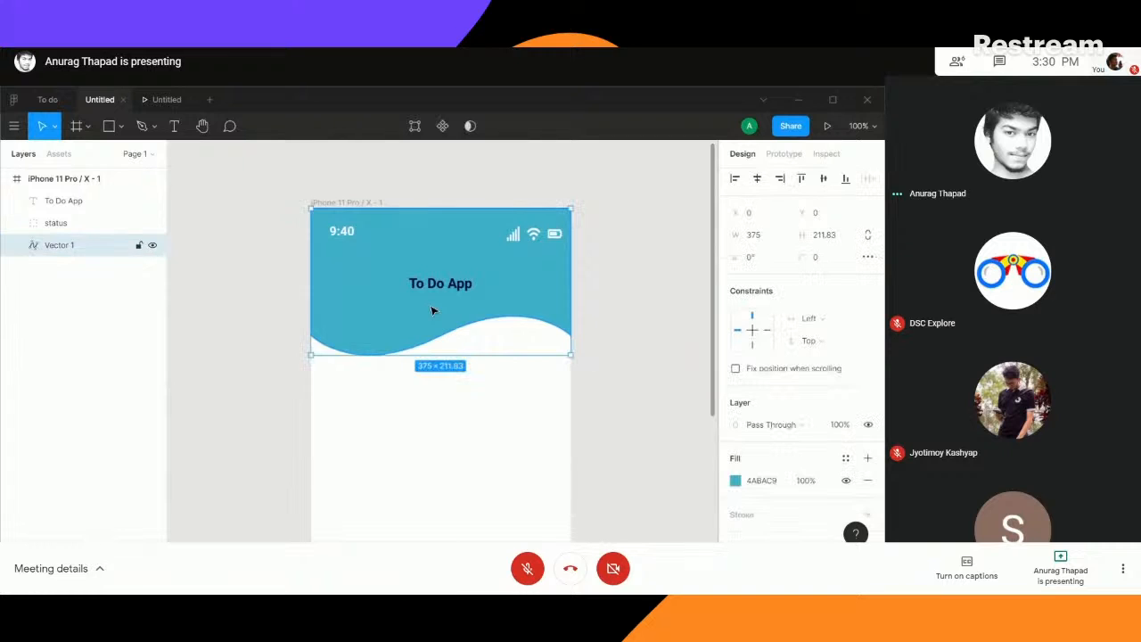
key("ctrl+v")
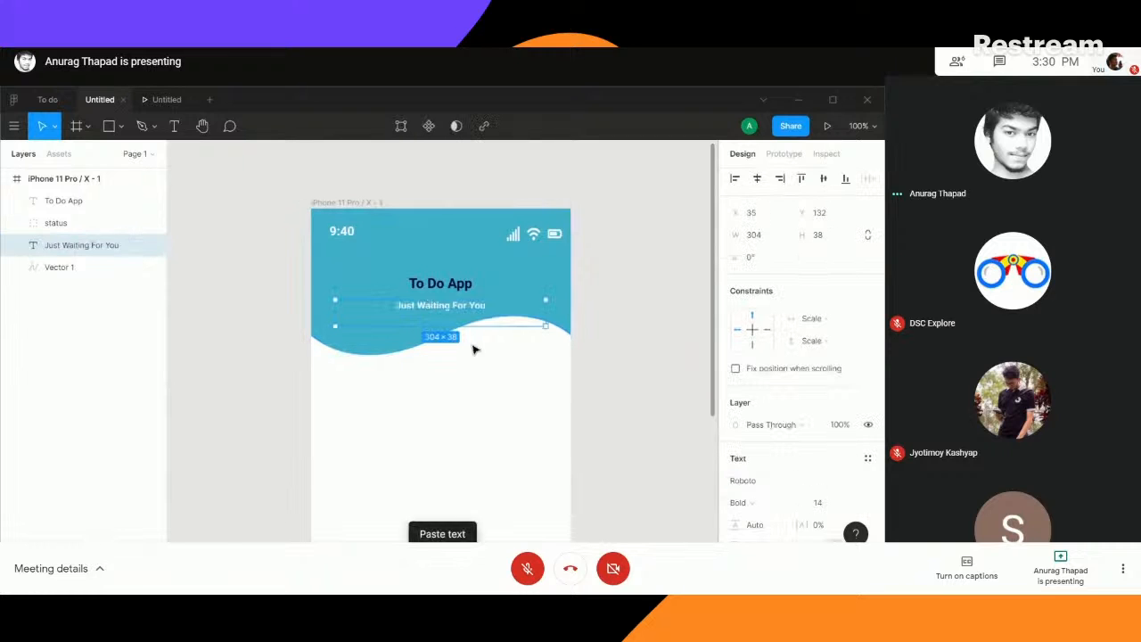
left_click(450, 287)
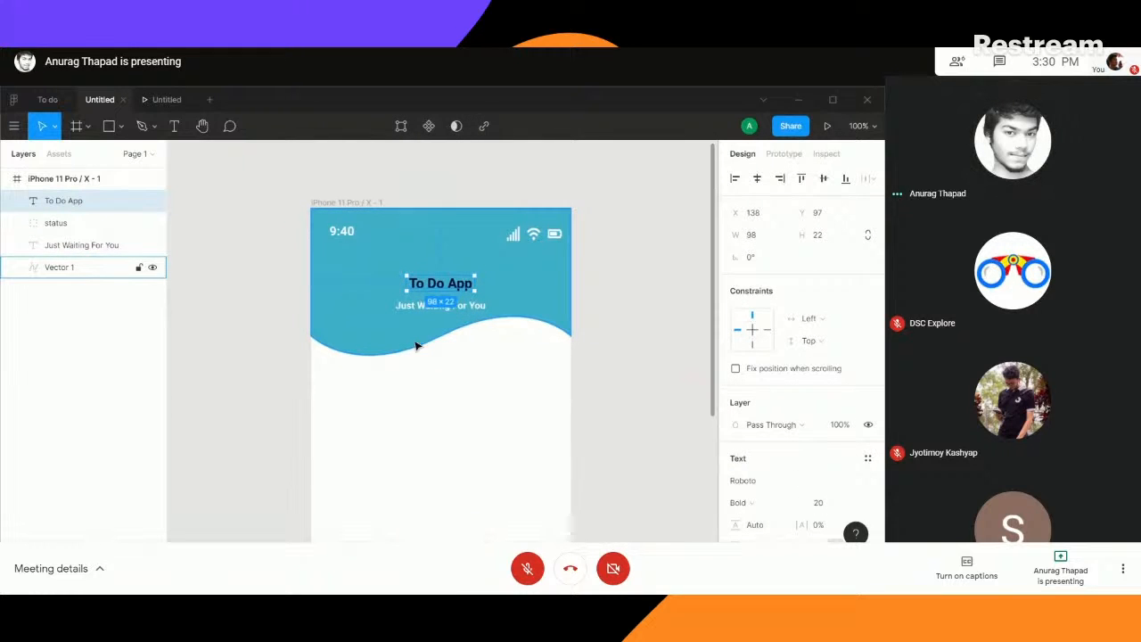
- Enlarge the "To Do App" title's text box to about 150 × 34
left_click(265, 319)
left_click(444, 283)
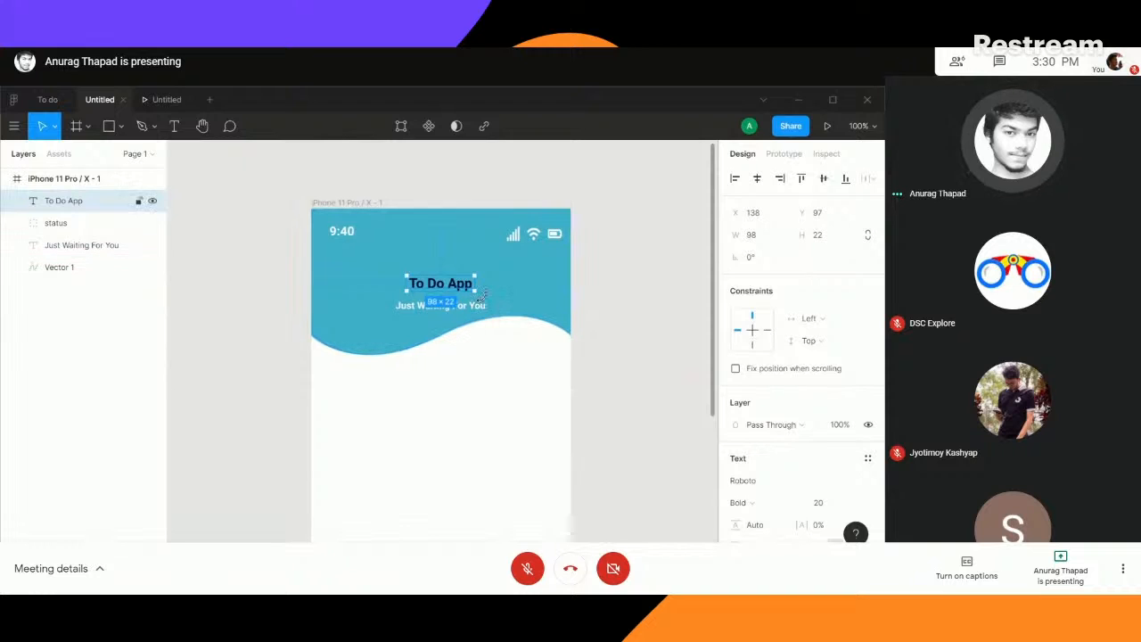
left_click_drag(484, 293, 511, 319)
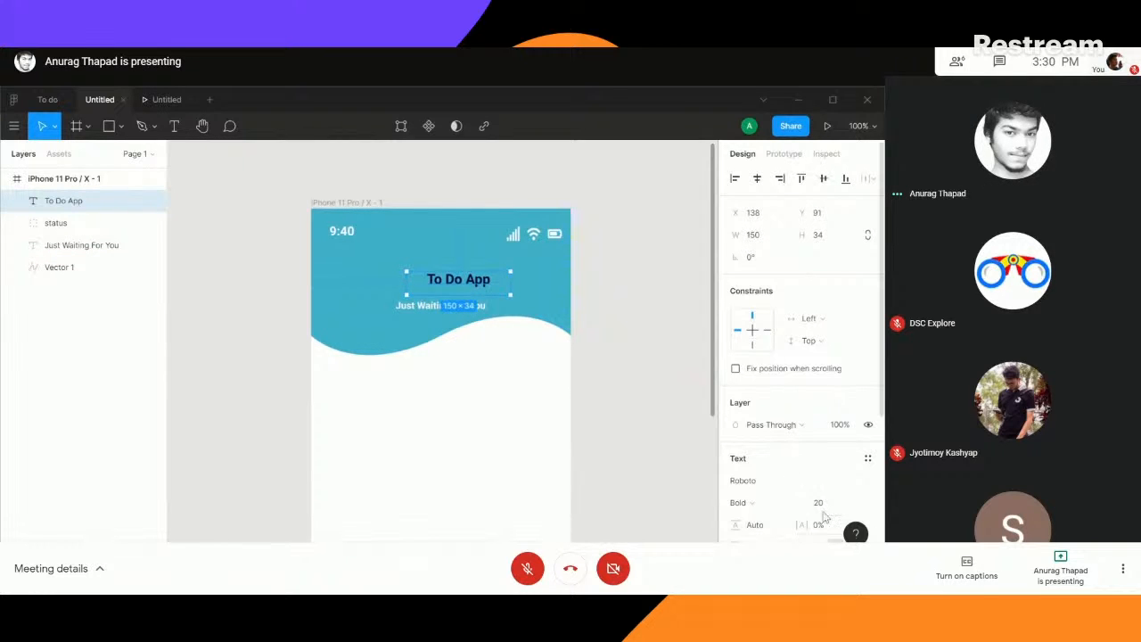
- Set the title's font size to 30 and centre it horizontally in the header at about X 112
left_click(826, 508)
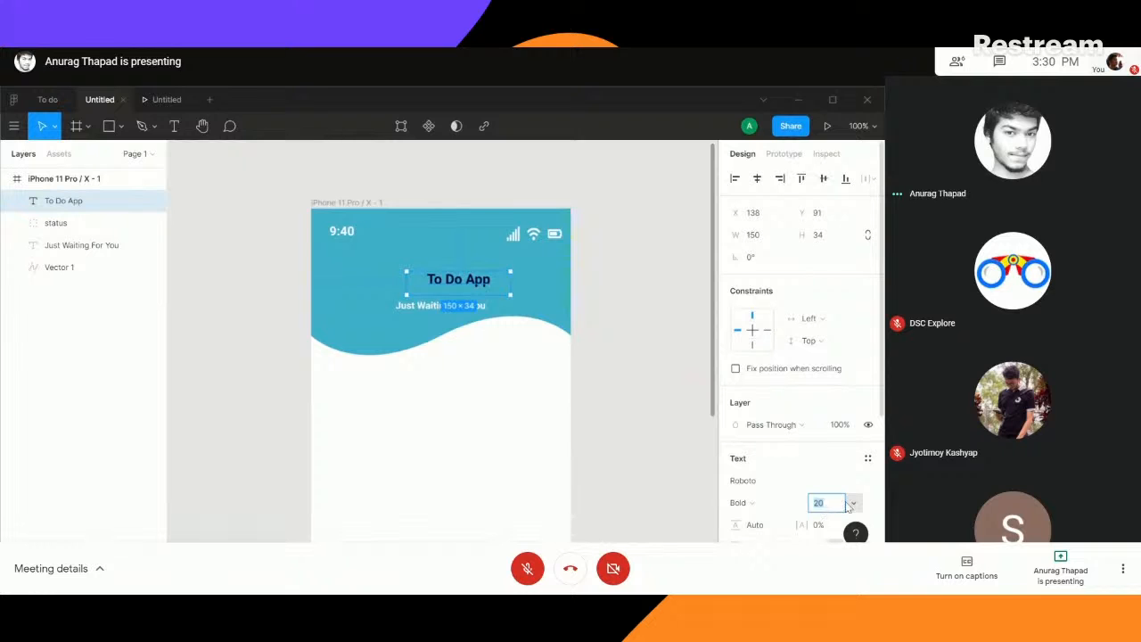
left_click(852, 504)
left_click(846, 449)
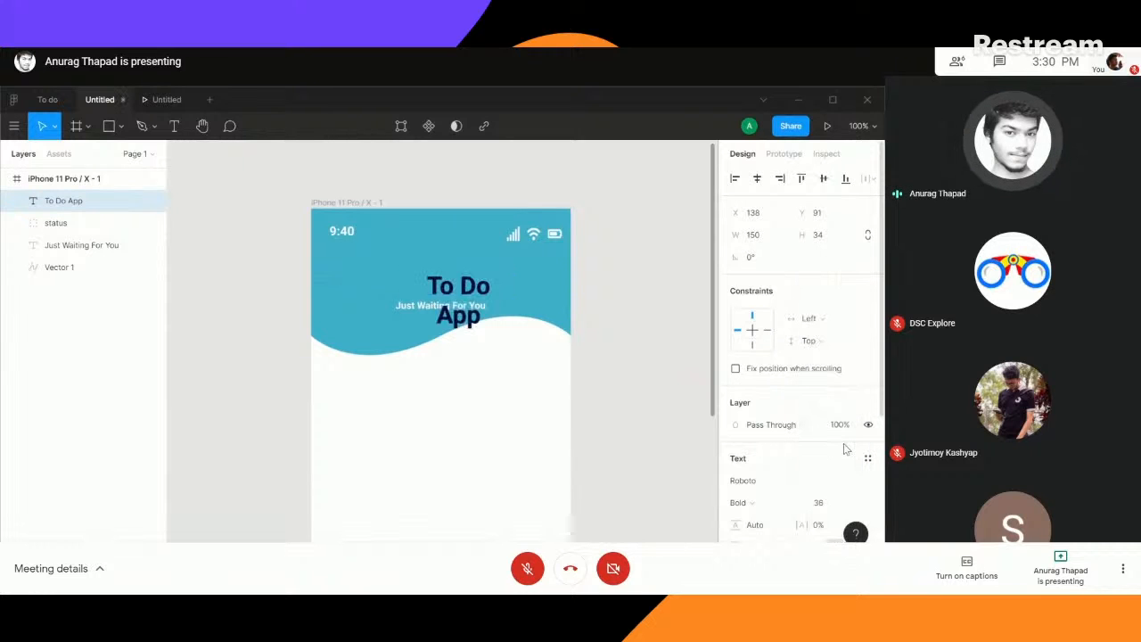
left_click(829, 503)
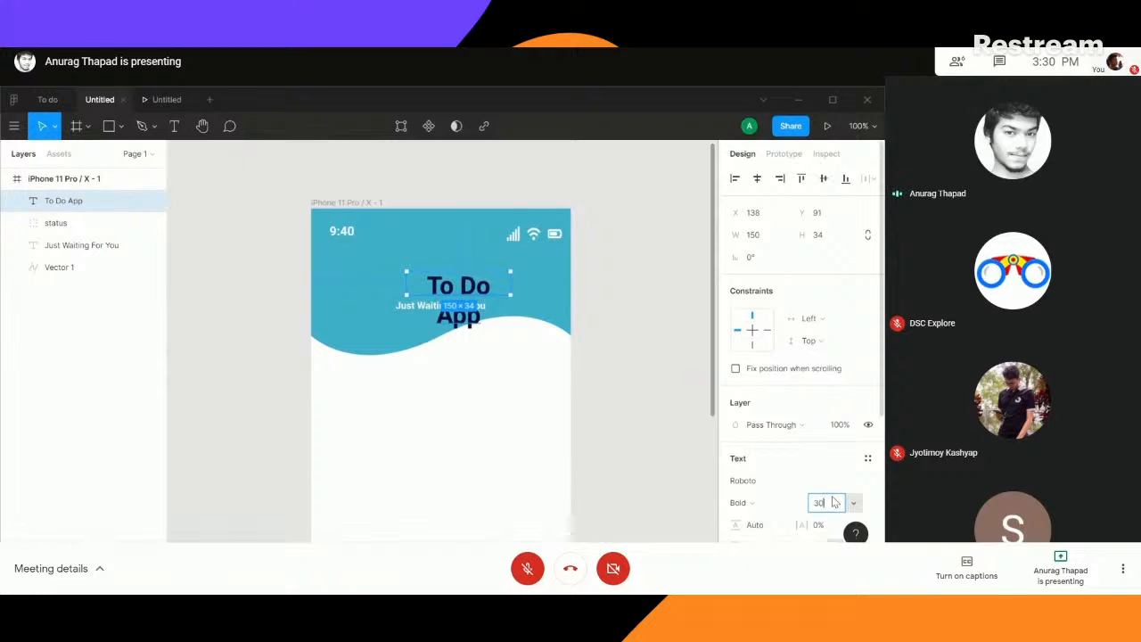
key("Return")
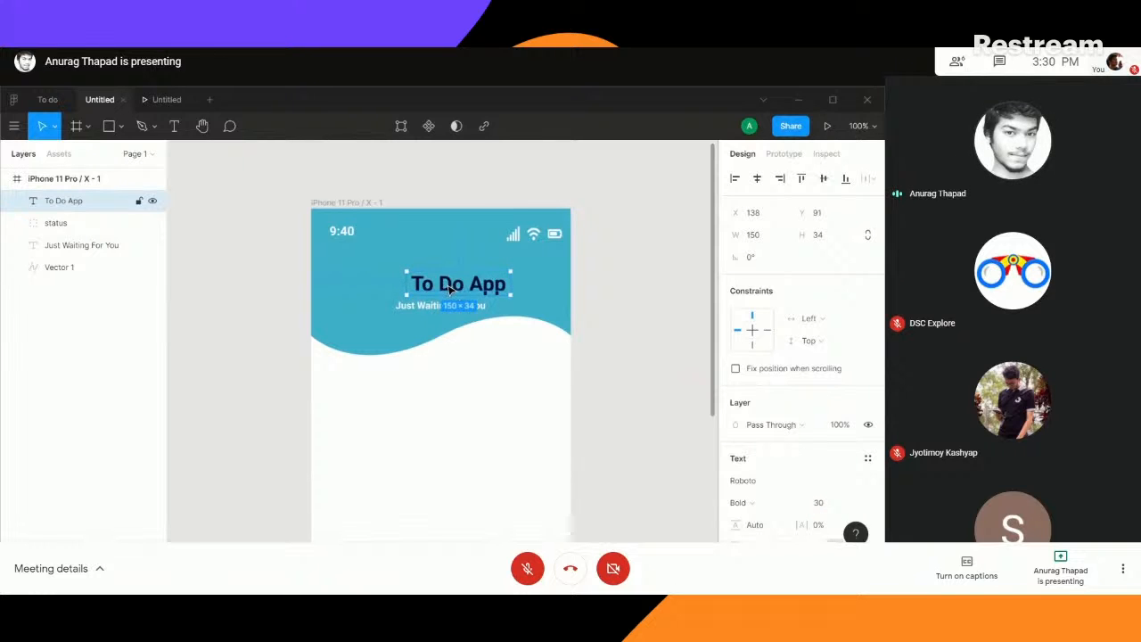
left_click_drag(450, 287, 437, 297)
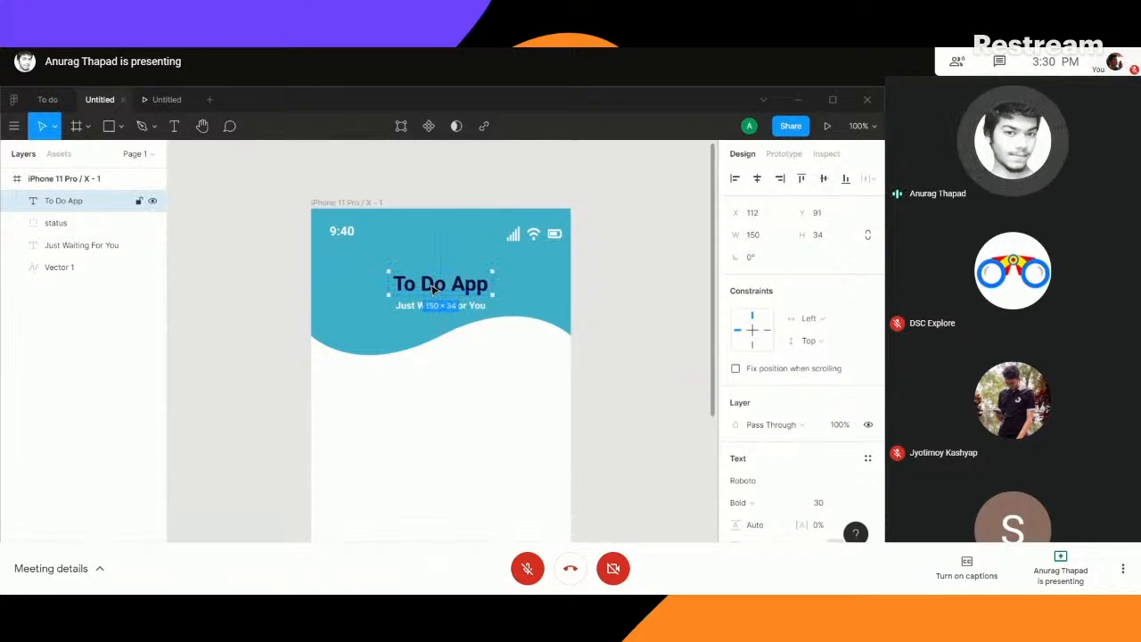
- Stretch the teal header wave to a height of about 223 and move the title and tagline together slightly downward
left_click(431, 353)
left_click_drag(444, 353, 444, 362)
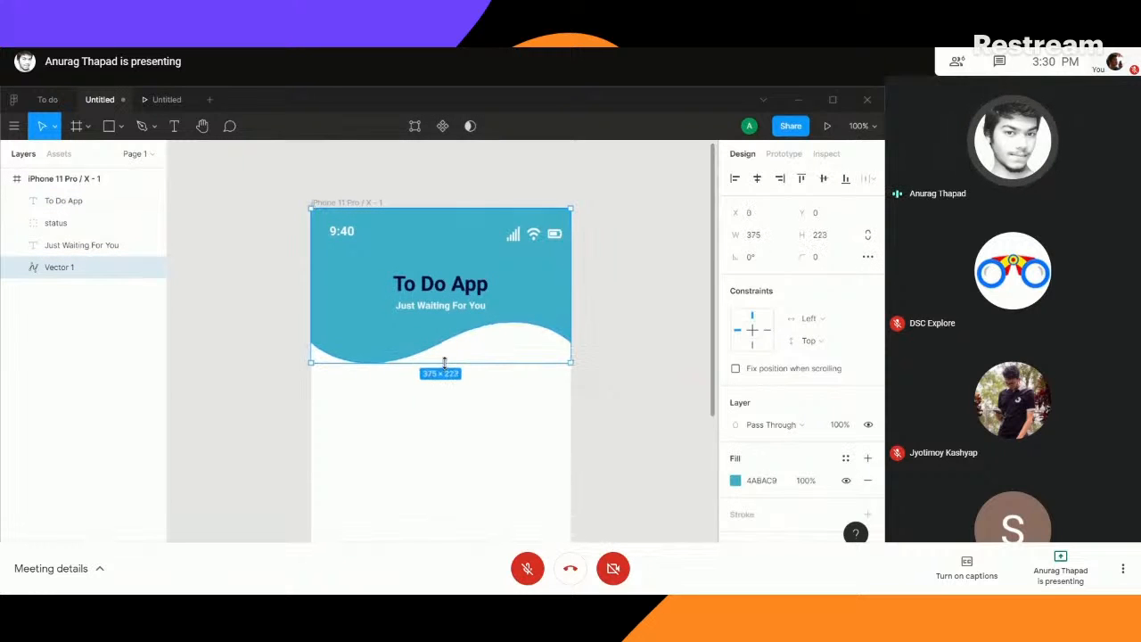
left_click(443, 285)
left_click(446, 310, "shift")
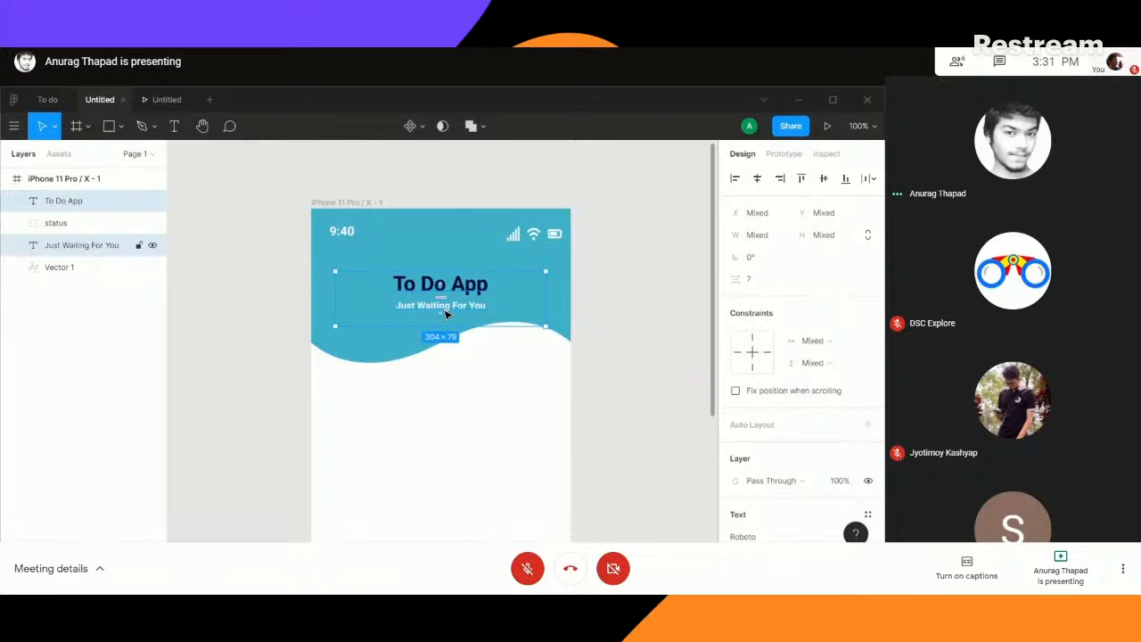
left_click_drag(446, 313, 448, 313)
left_click(589, 323)
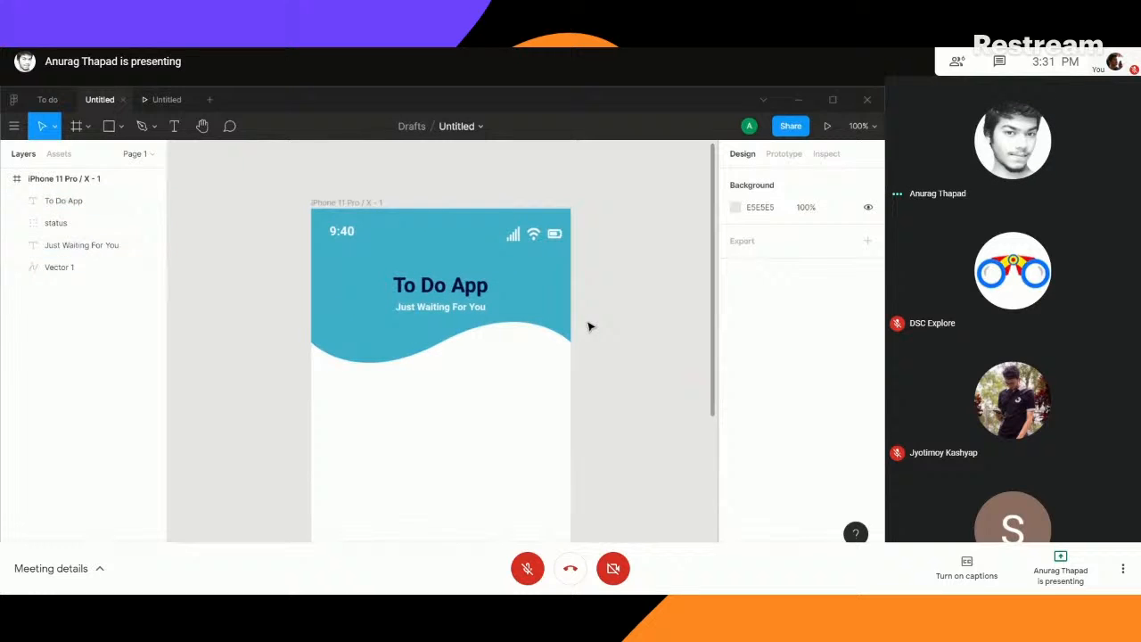
- Move the "Just Waiting For You" tagline slightly up so that it sits closer to the title
left_click(450, 315)
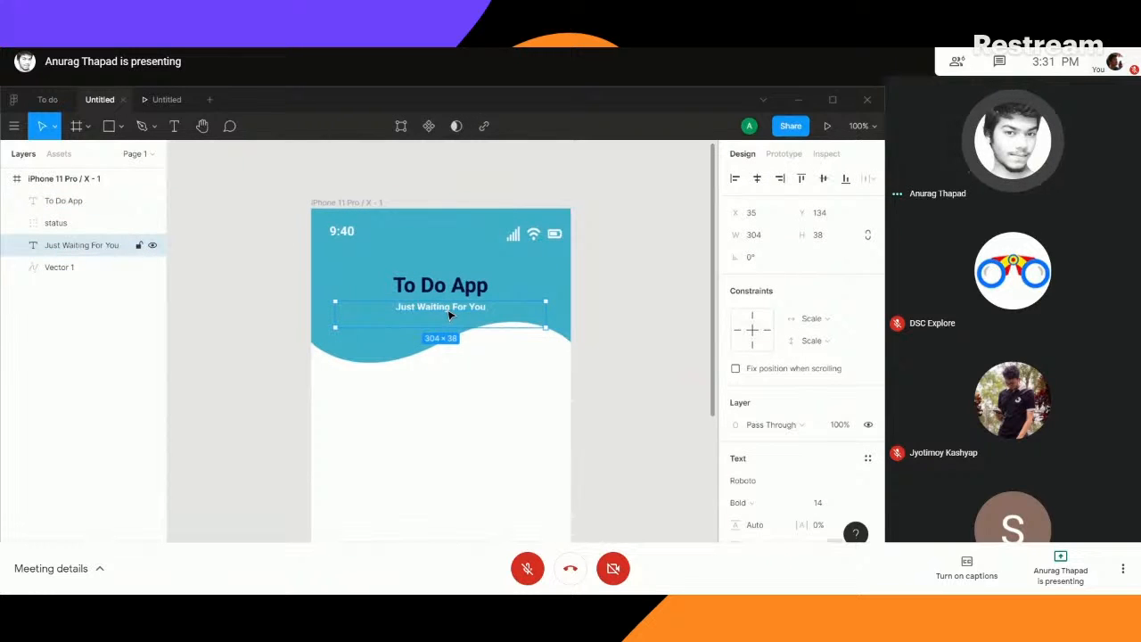
left_click_drag(448, 312, 449, 316)
left_click(222, 234)
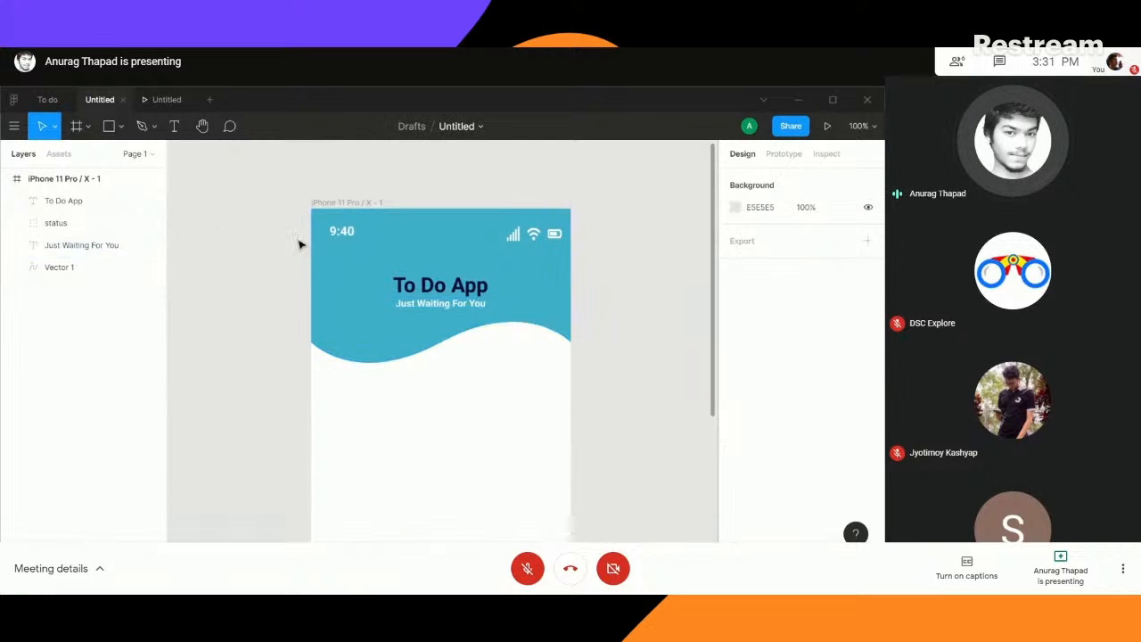
- Examine the illustration, description text and Get Started button on screen a1 of the To do file against the Untitled design
scroll(268, 230, "down", 3)
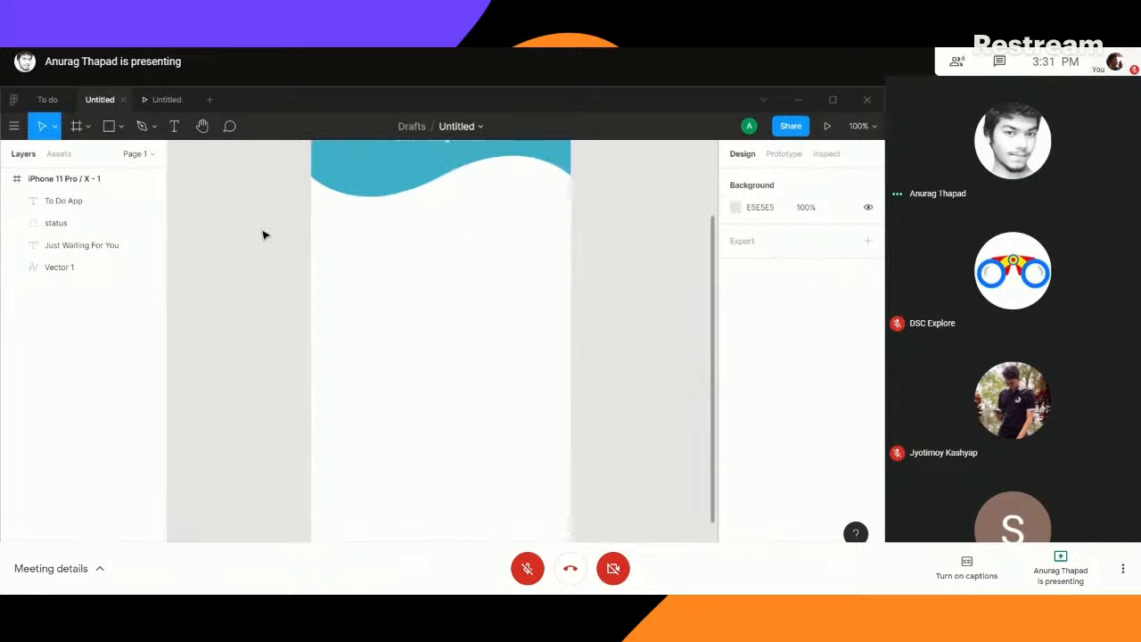
left_click(44, 100)
left_click(303, 343)
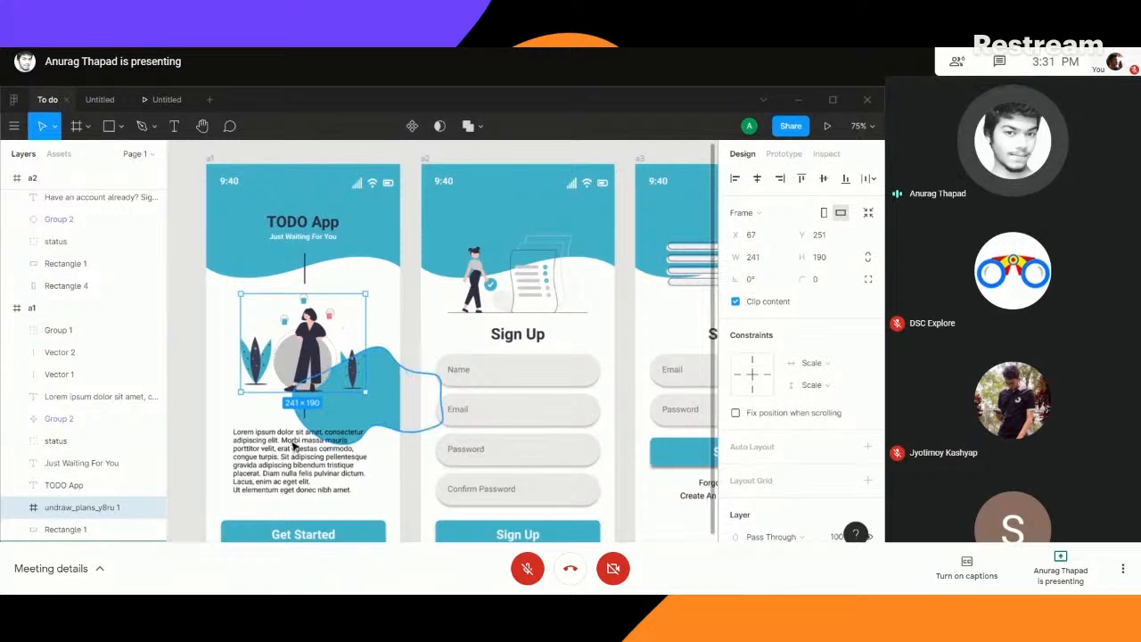
scroll(294, 460, "down", 2)
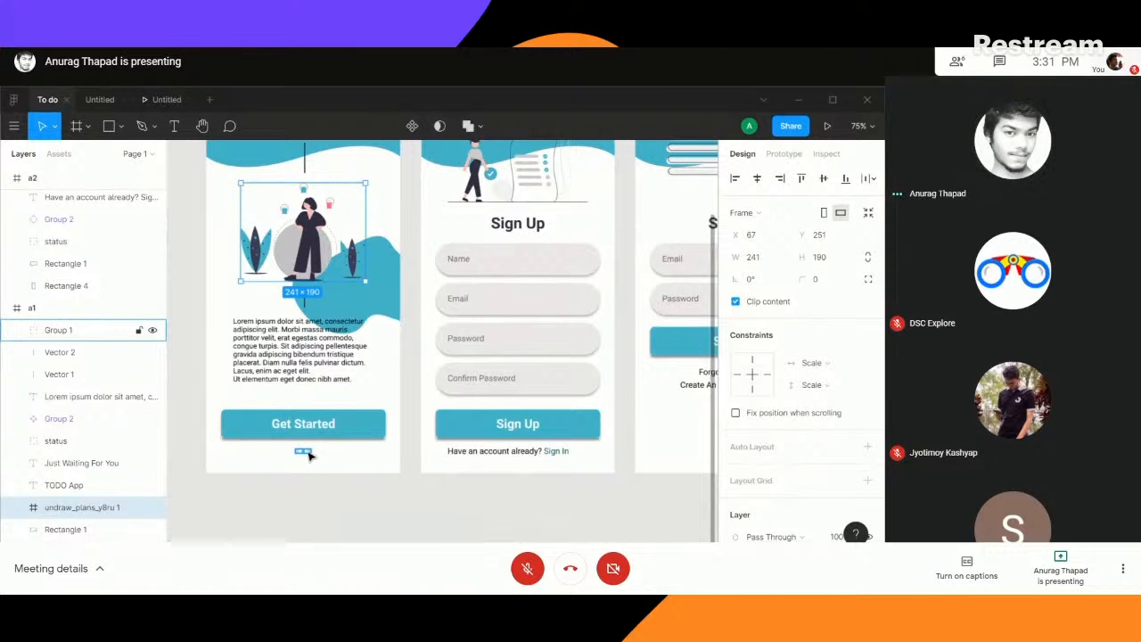
scroll(236, 225, "up", 3)
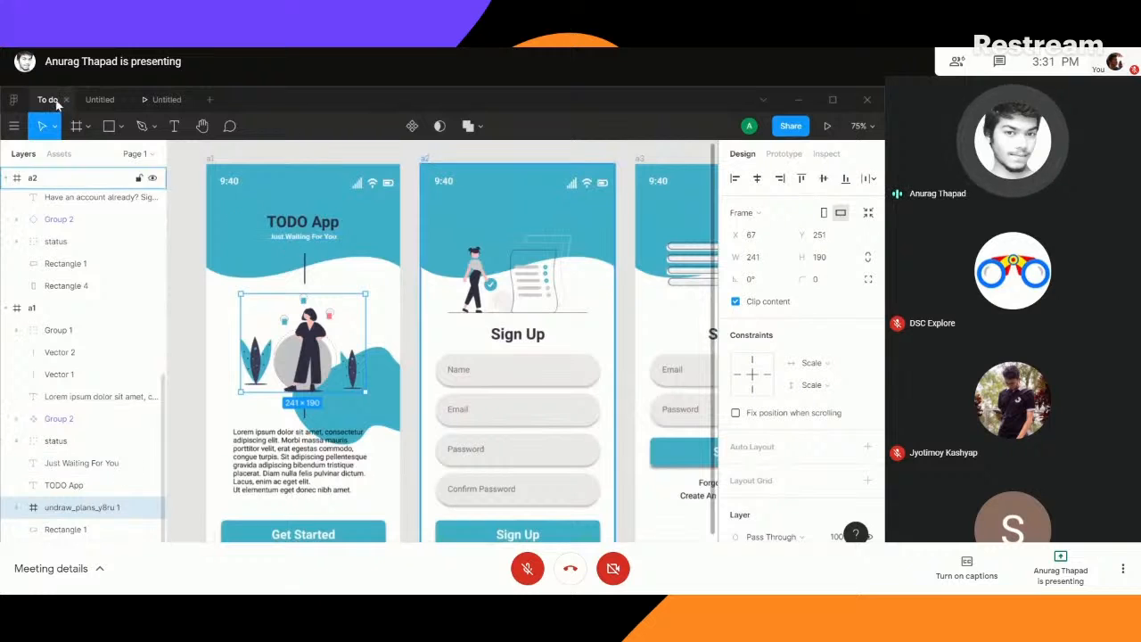
left_click(103, 99)
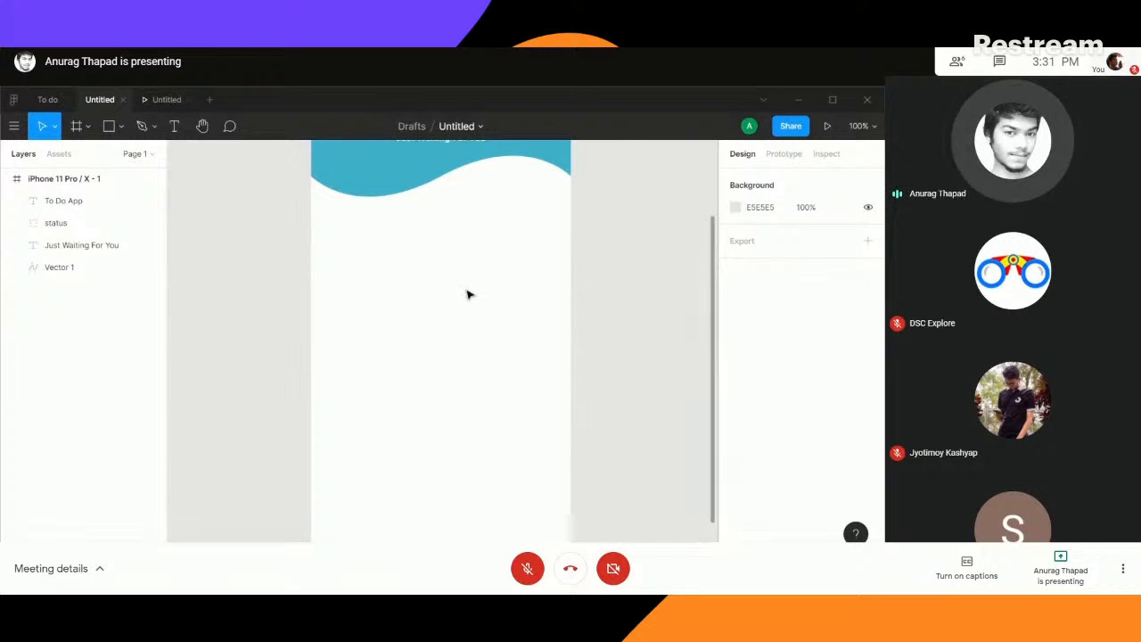
scroll(466, 293, "up", 3)
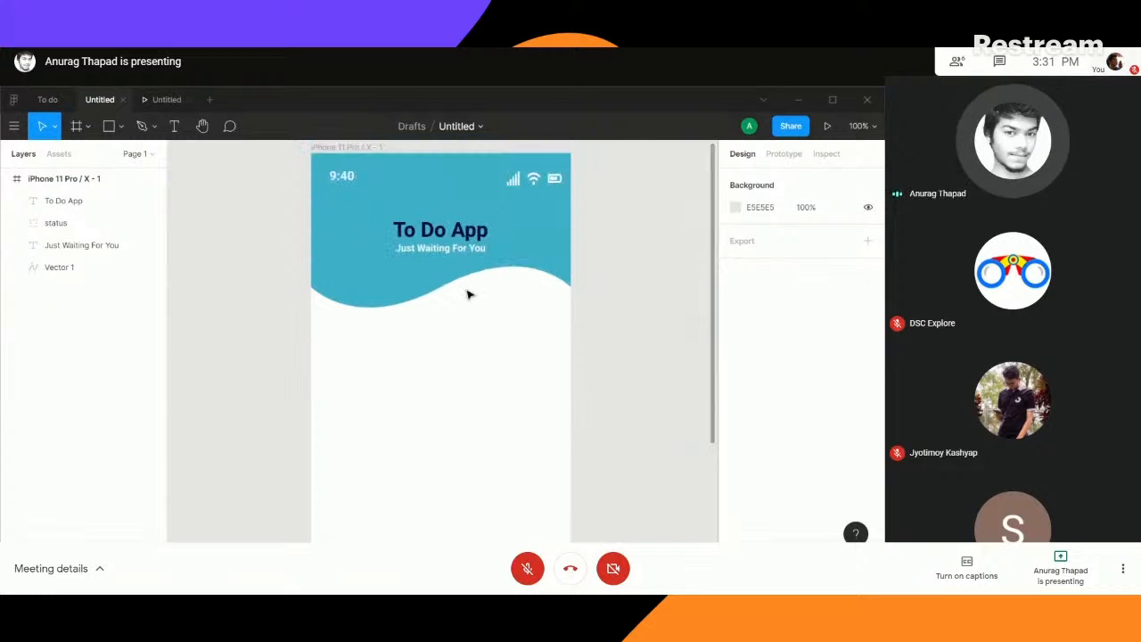
left_click(45, 100)
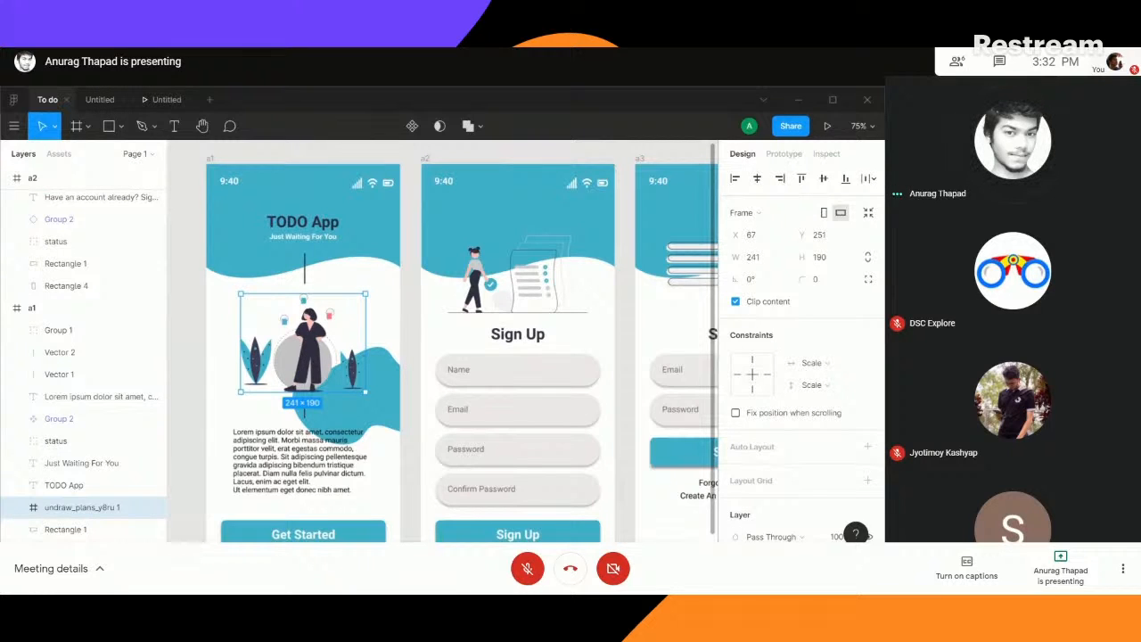
- Import undraw_accept_request_vdsd (1).svg from the desktop's Reference folder into the phone frame of the Untitled file
key("super+d")
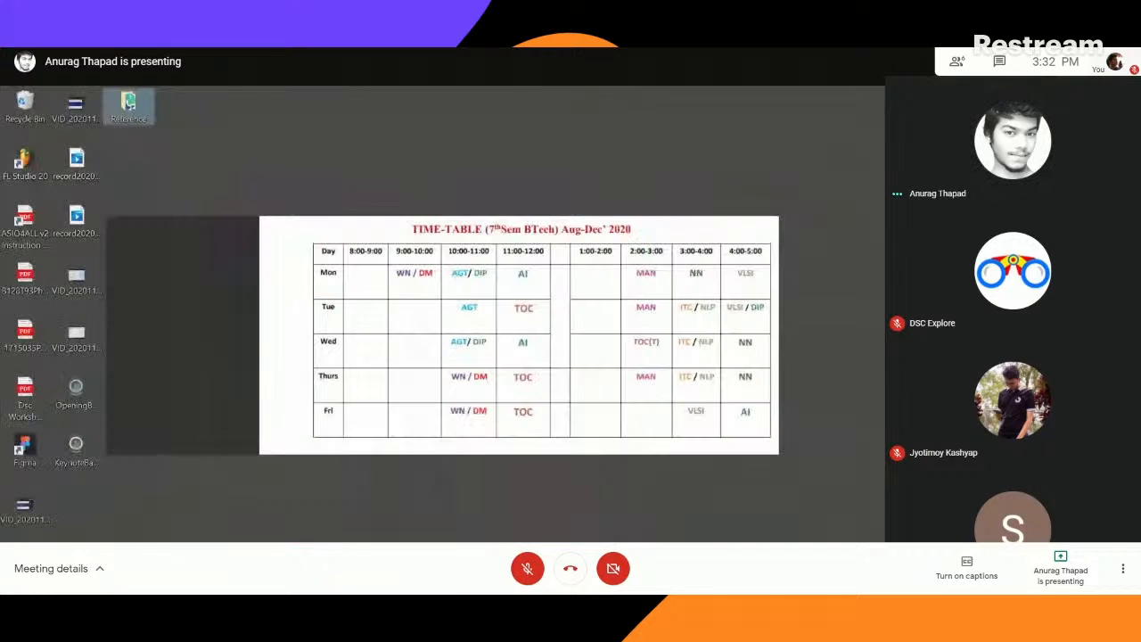
double_click(140, 110)
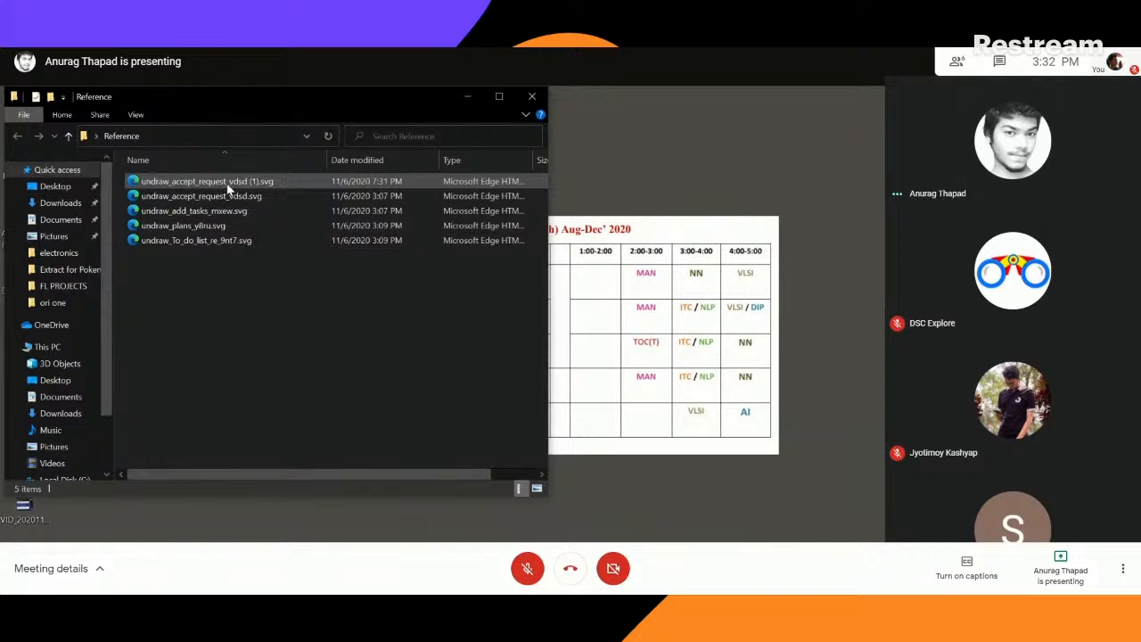
left_click_drag(220, 180, 306, 584)
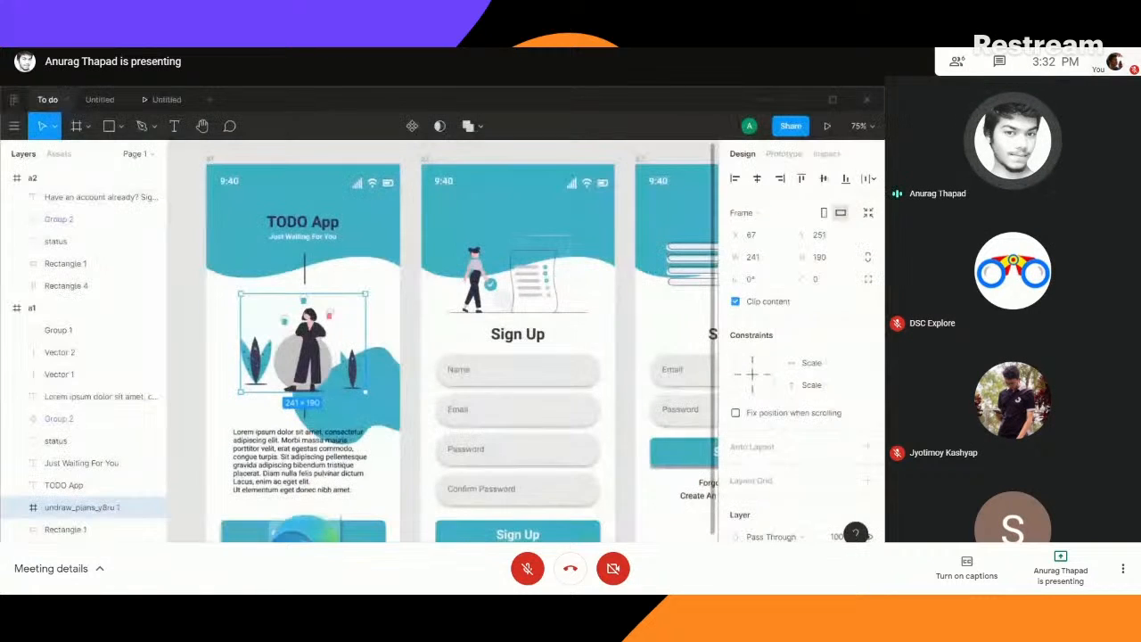
left_click_drag(306, 534, 101, 104)
left_click_drag(173, 207, 106, 97)
left_click(106, 99)
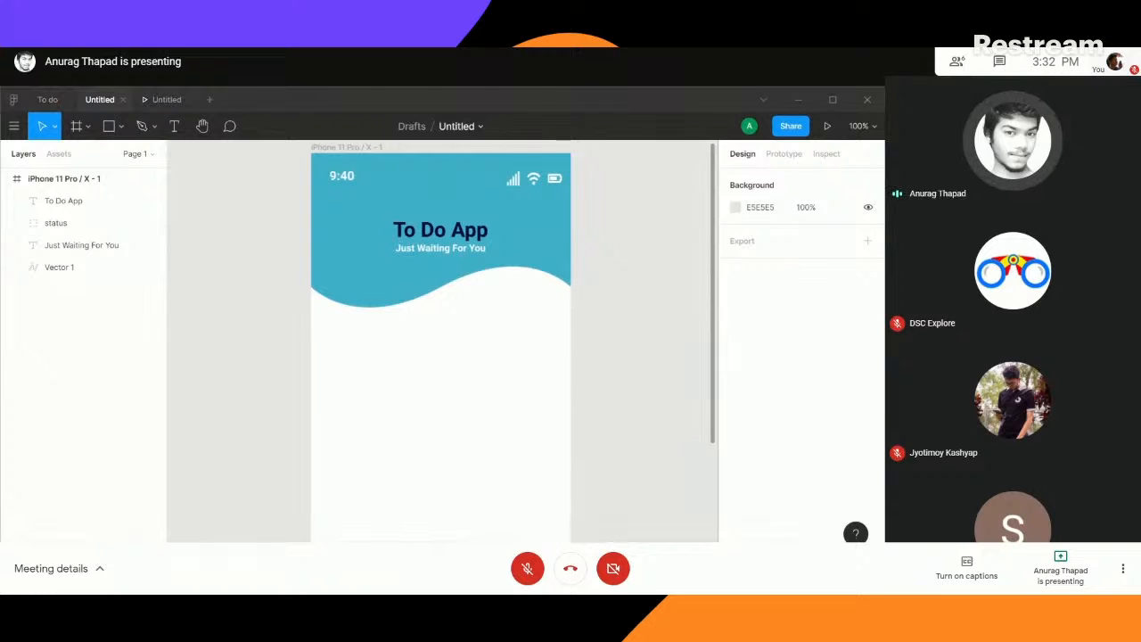
key("alt+Tab")
left_click_drag(222, 183, 449, 364)
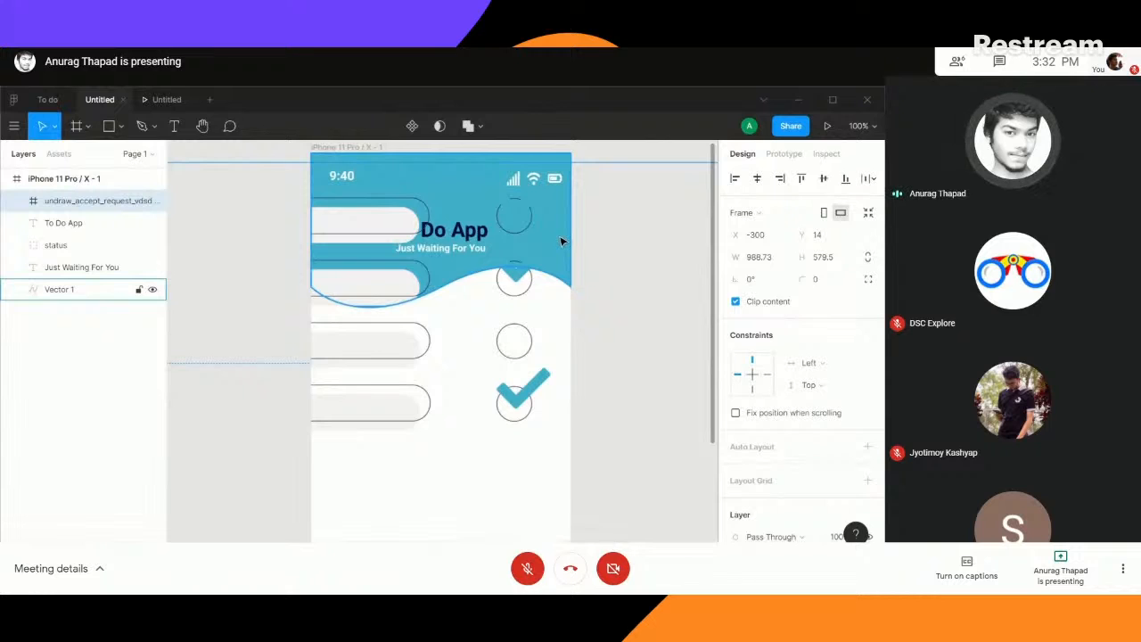
- Scale the imported illustration down to about 325 × 191
key("minus")
key("minus")
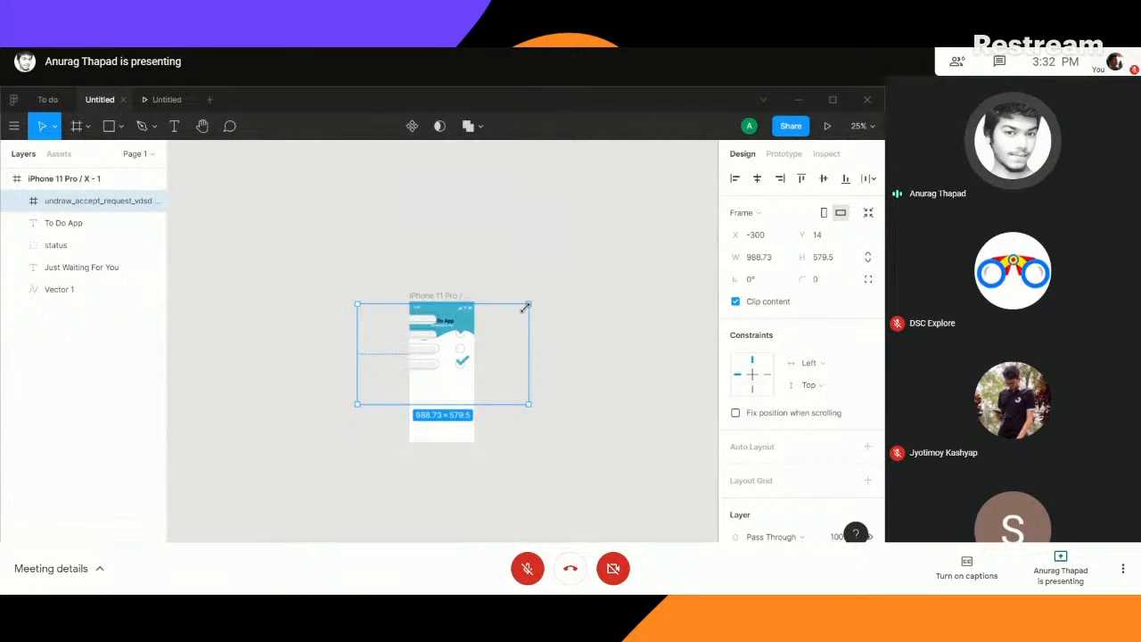
left_click_drag(528, 305, 411, 376)
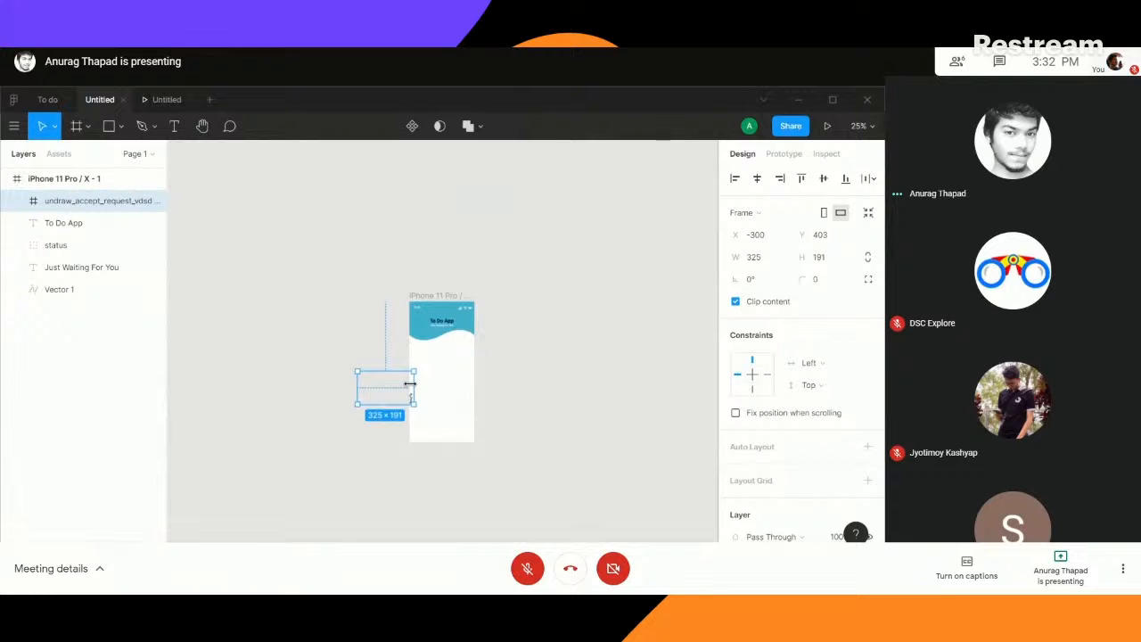
- Move the illustration inside the phone frame and reduce it to about 257 × 151
key("plus")
key("plus")
key("plus")
left_click_drag(408, 384, 466, 232)
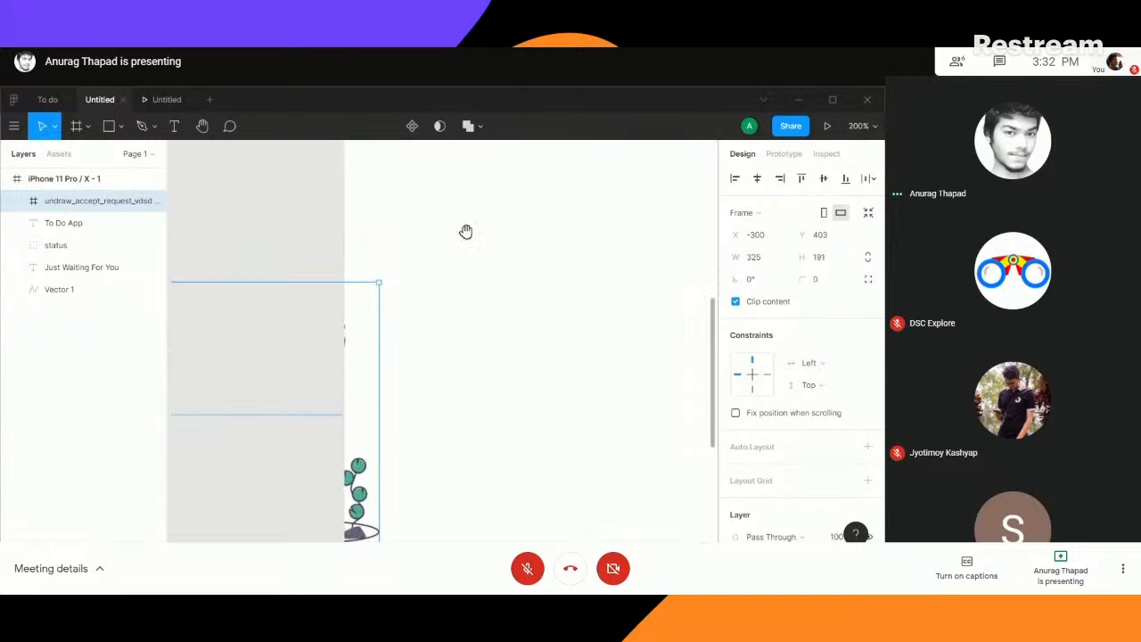
key("minus")
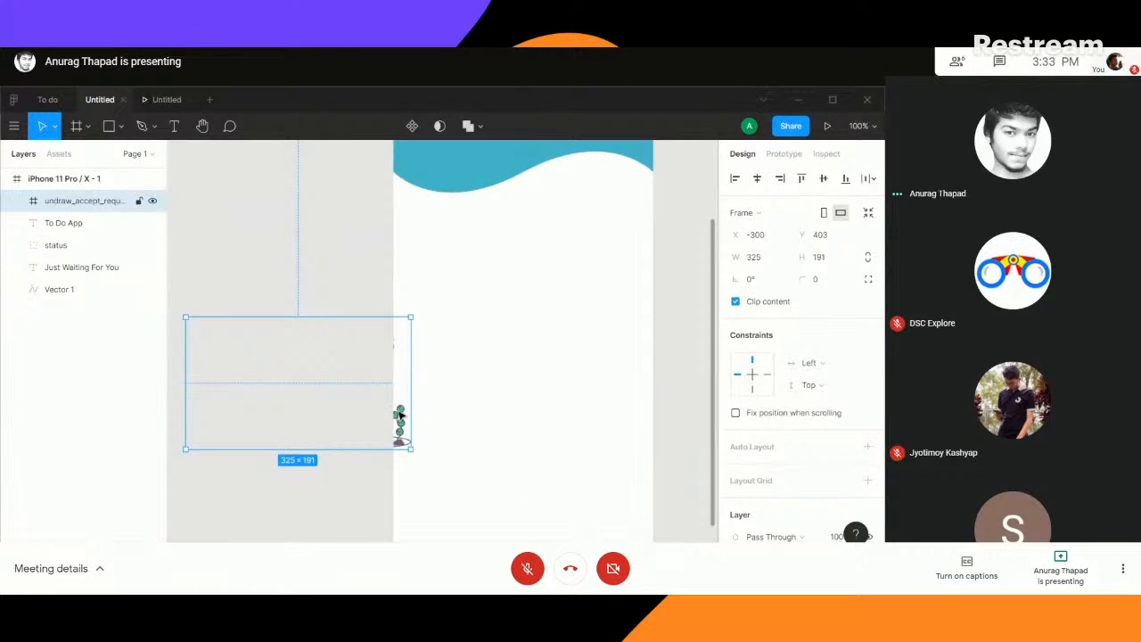
left_click_drag(400, 415, 595, 235)
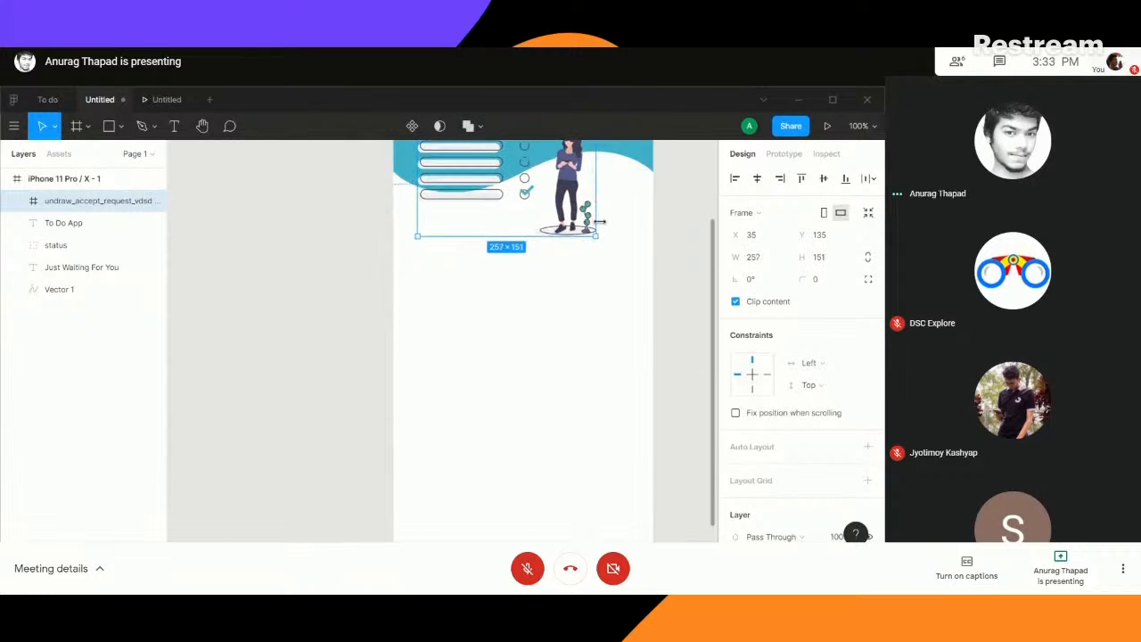
- Centre the illustration horizontally below the tagline at about Y 169
left_click_drag(605, 303, 484, 383)
mouse_move(448, 284)
left_mouse_down()
mouse_move(453, 312)
mouse_move(473, 321)
mouse_move(464, 296)
left_mouse_up()
scroll(546, 305, "up", 4)
scroll(547, 305, "down", 4)
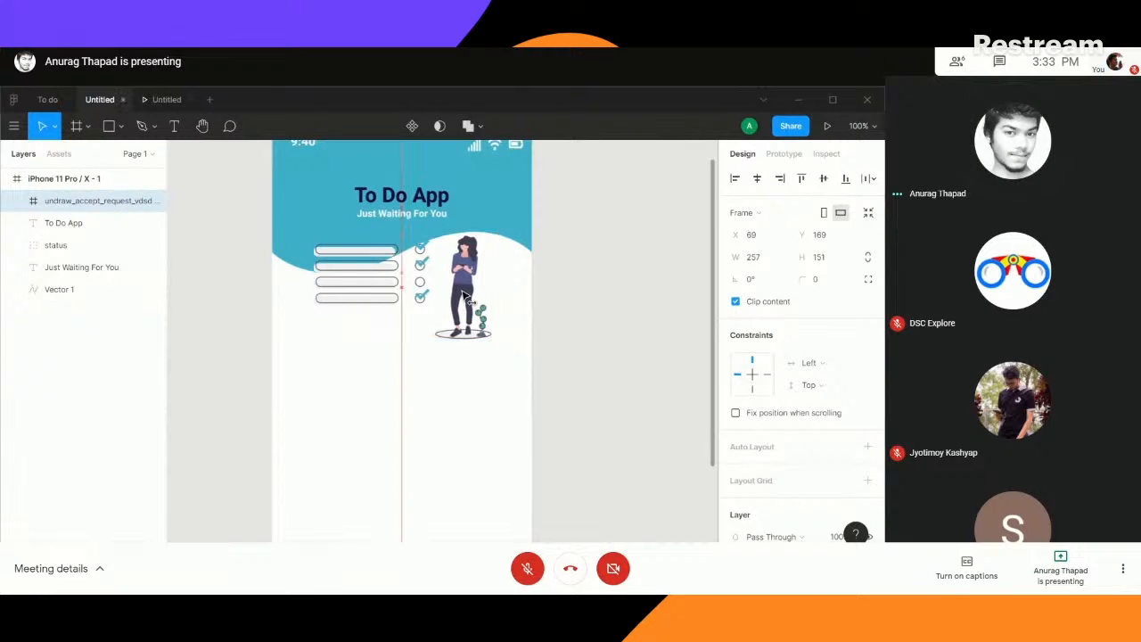
- Stretch the teal header wave to a height of about 234
left_click(407, 282)
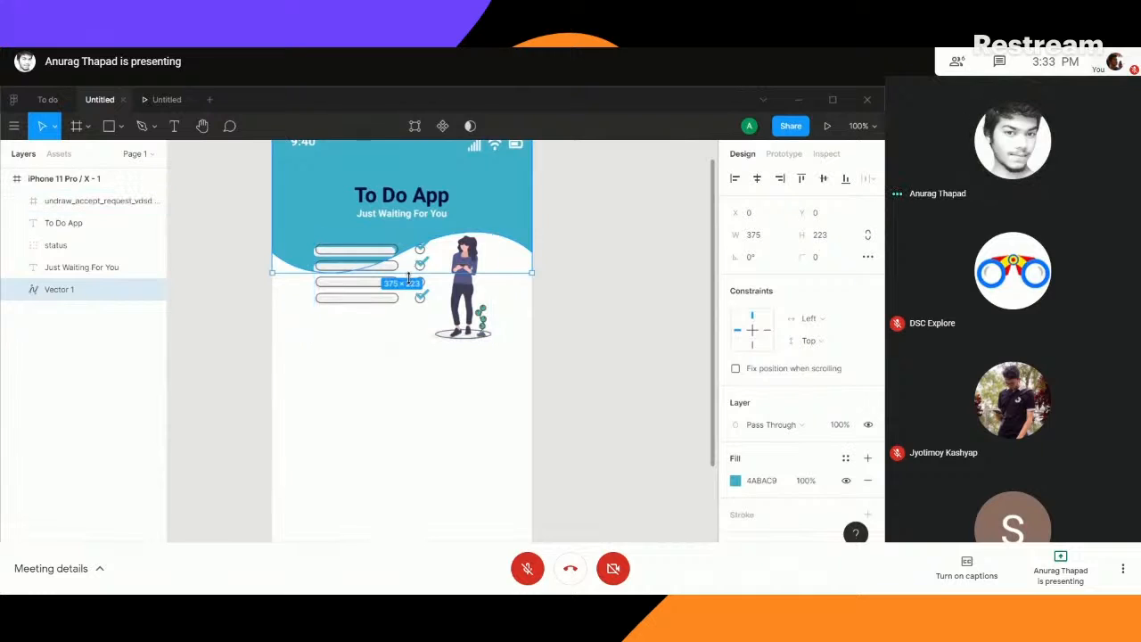
left_click_drag(406, 272, 407, 282)
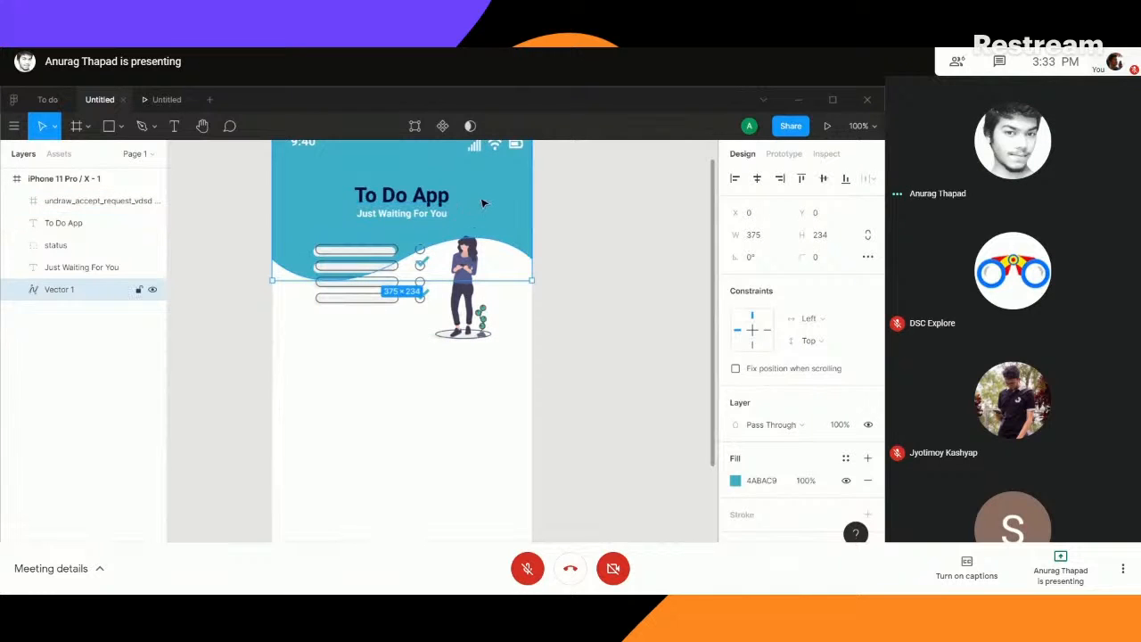
- Move the illustration up to about Y 159 and centre it horizontally in the phone frame
left_click(457, 309)
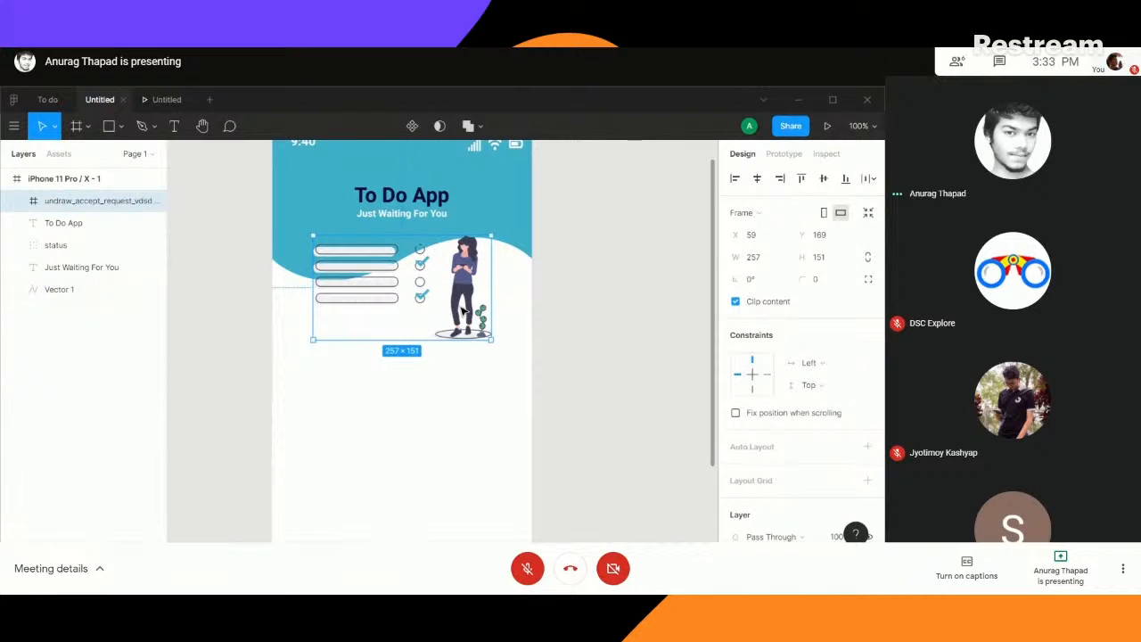
left_click_drag(462, 309, 475, 294)
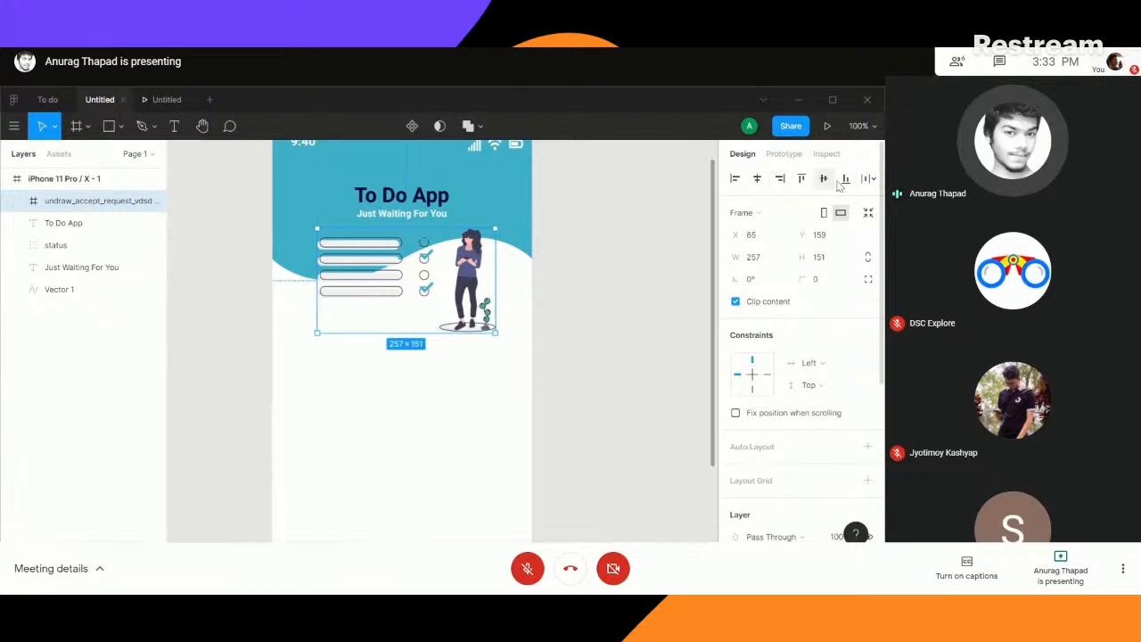
left_click(873, 180)
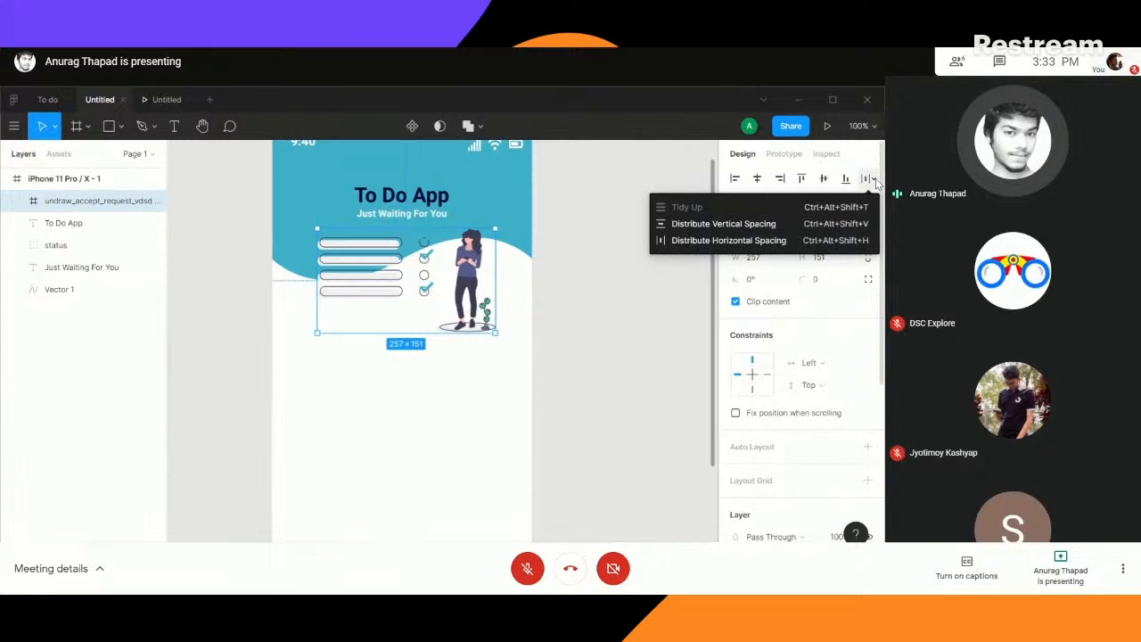
left_click(681, 185)
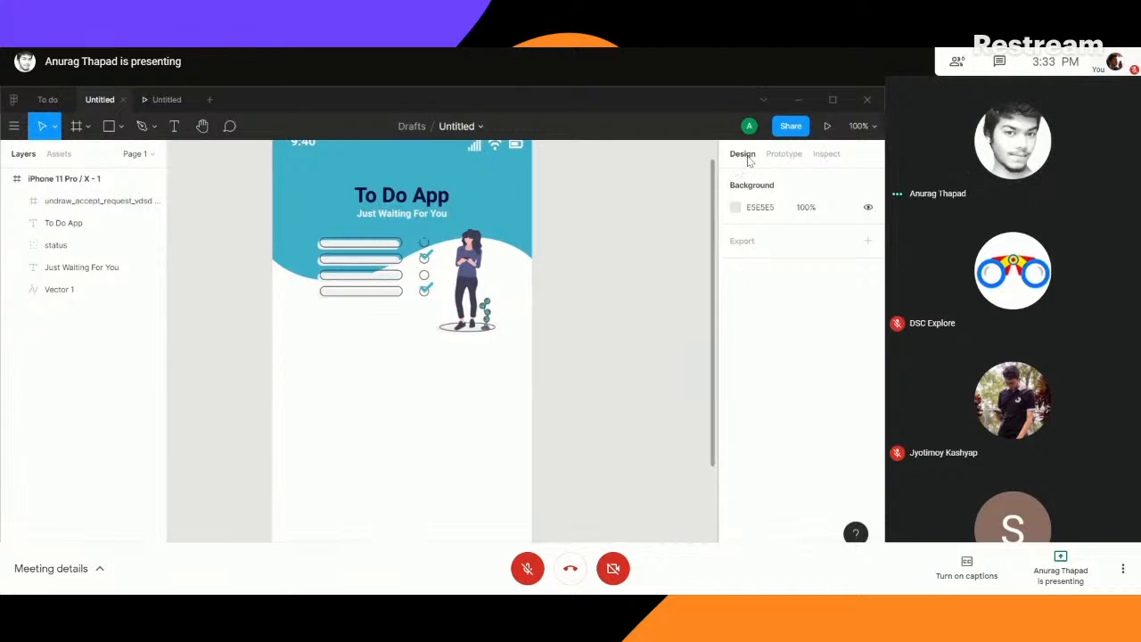
left_click(450, 320)
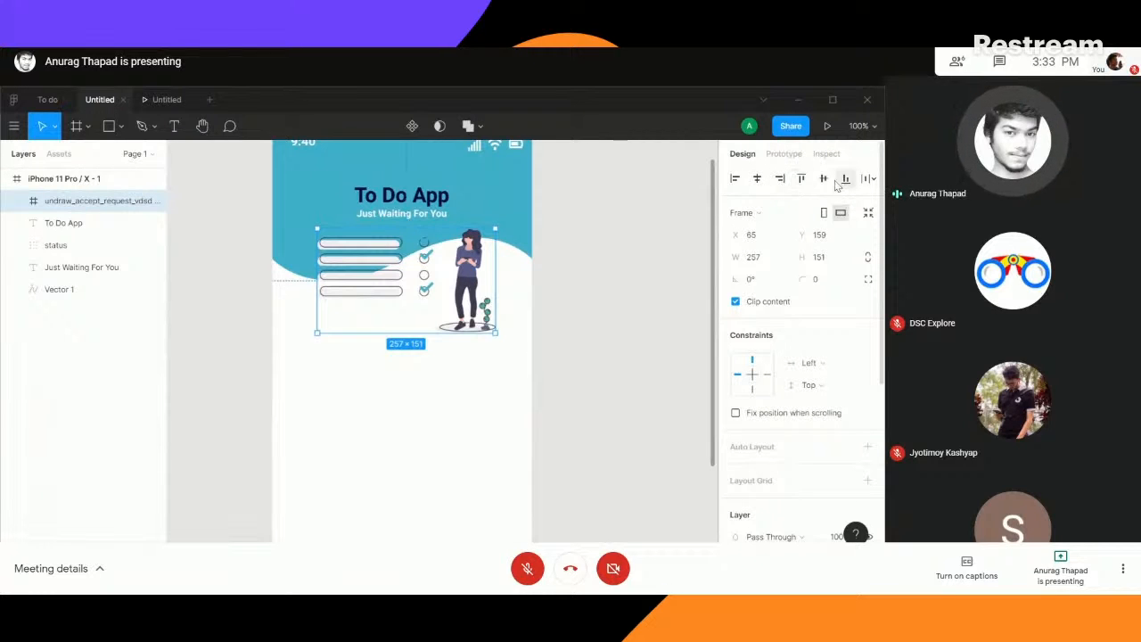
left_click(759, 179)
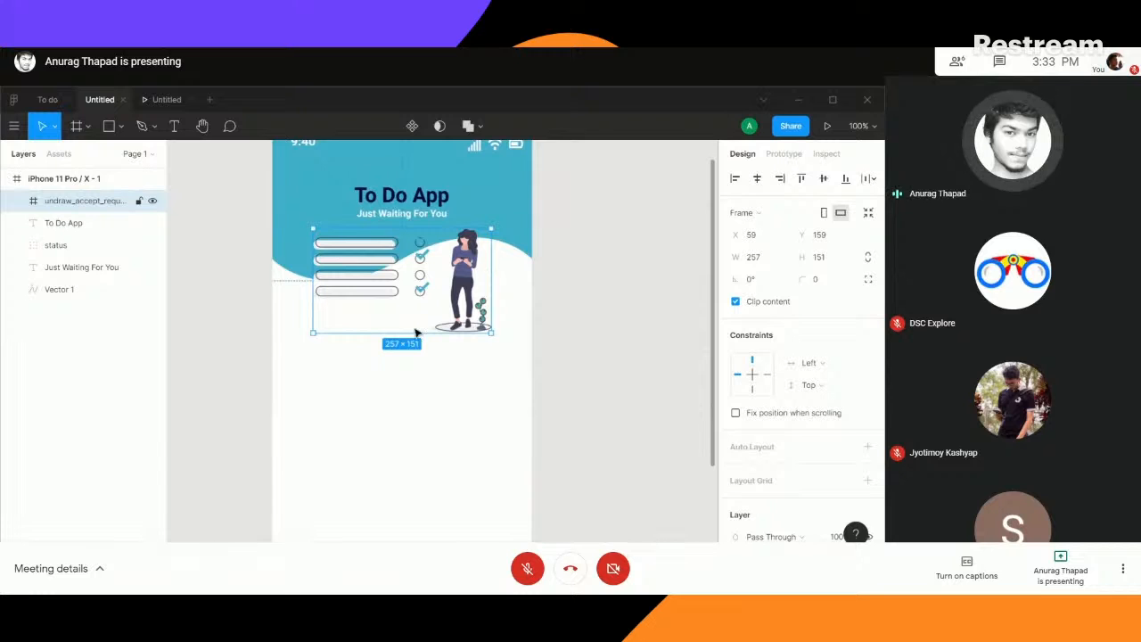
left_click(530, 283)
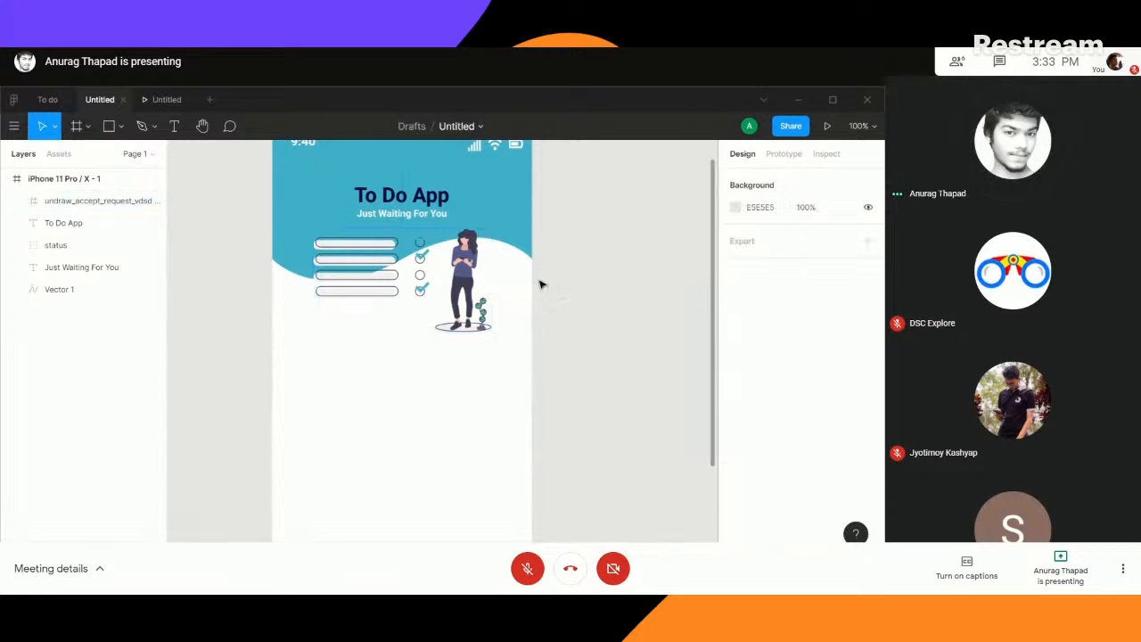
- Lower the illustration to about Y 174 so it sits further below the tagline
left_click(462, 269)
left_click_drag(463, 270, 462, 278)
left_click(515, 250)
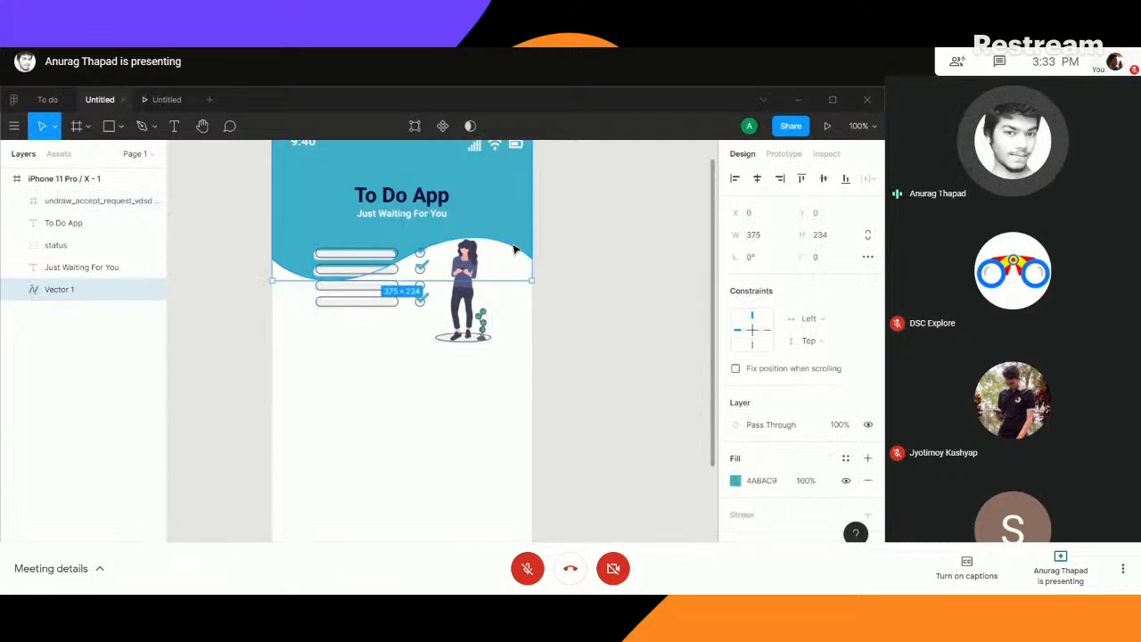
- Draw a text box about 224 × 128 below the illustration and fill it with auto-generated Lorem ipsum text fitting the box
left_click(173, 126)
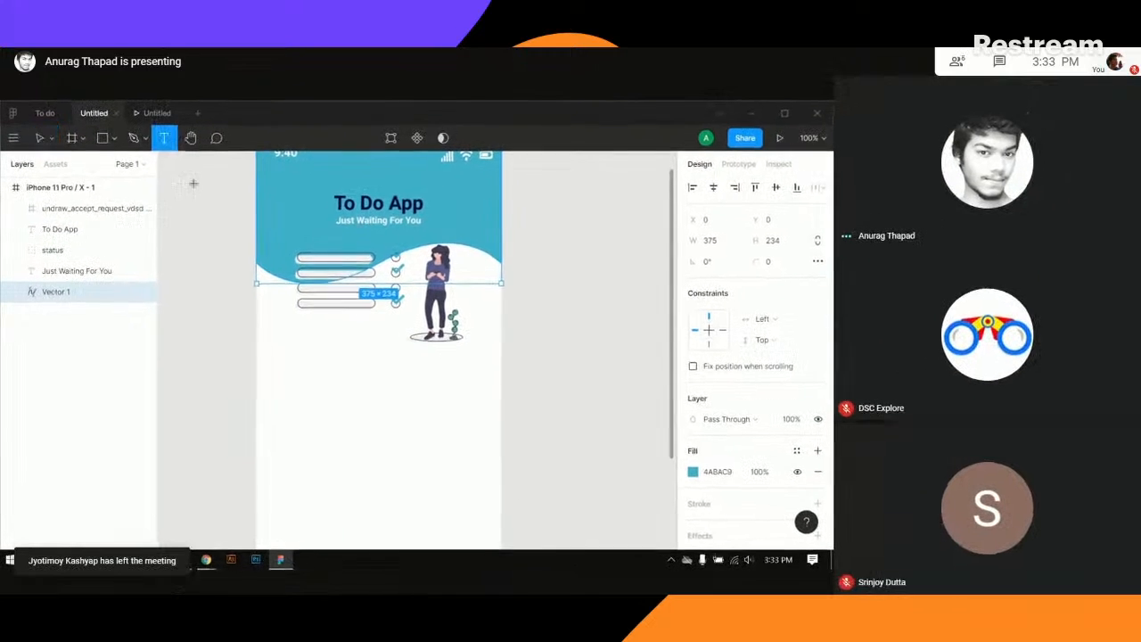
scroll(451, 353, "down", 3)
left_click_drag(307, 226, 455, 318)
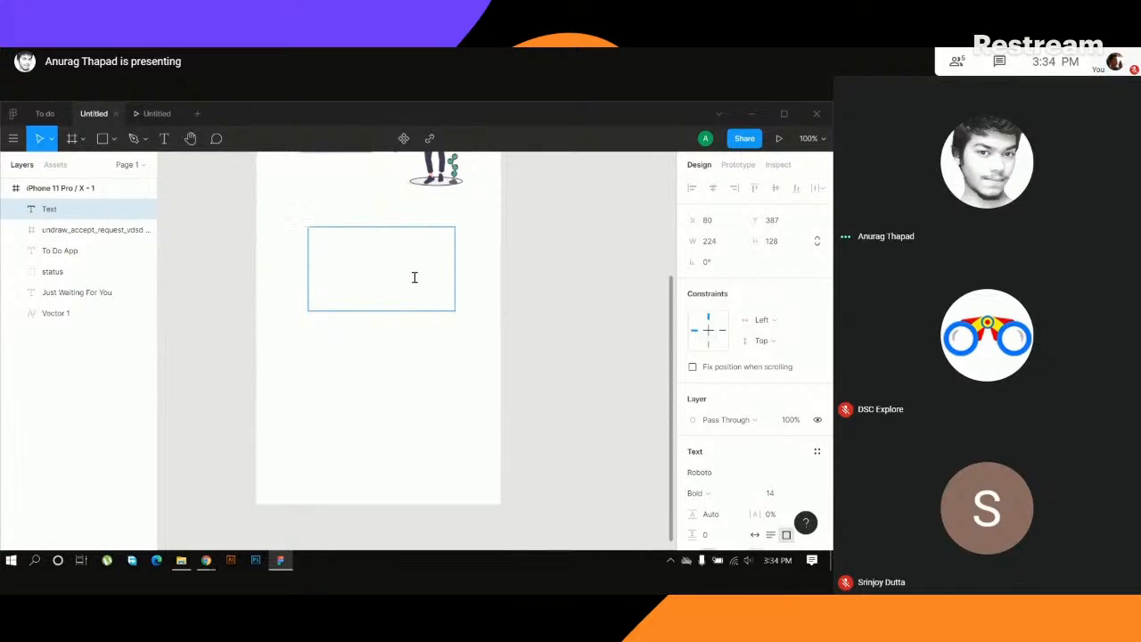
right_click(384, 264)
mouse_move(455, 321)
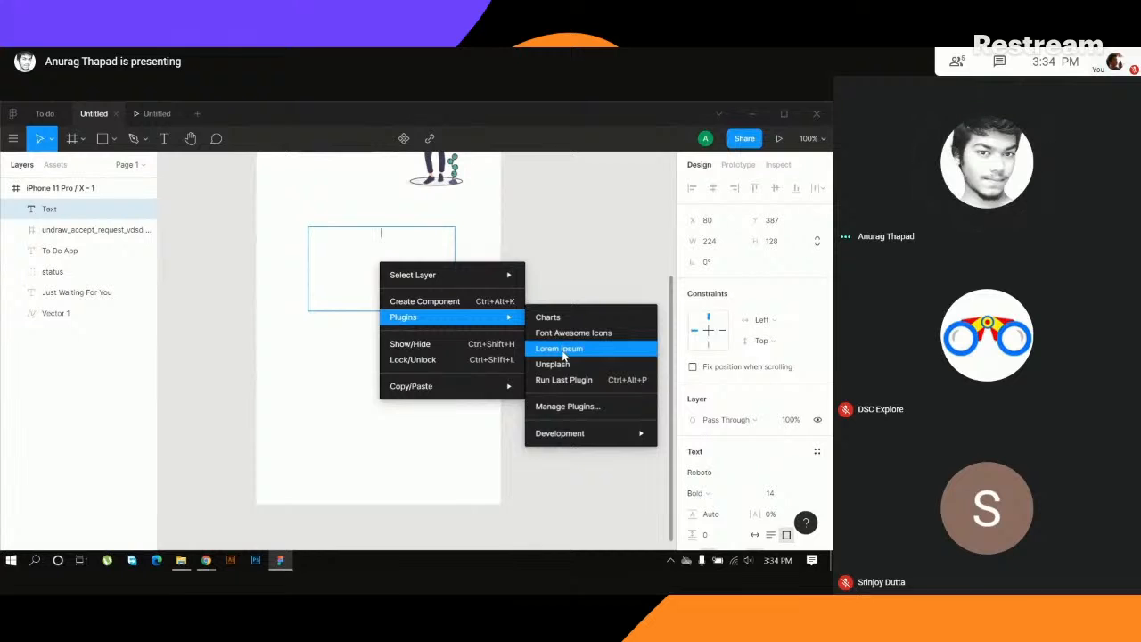
left_click(563, 351)
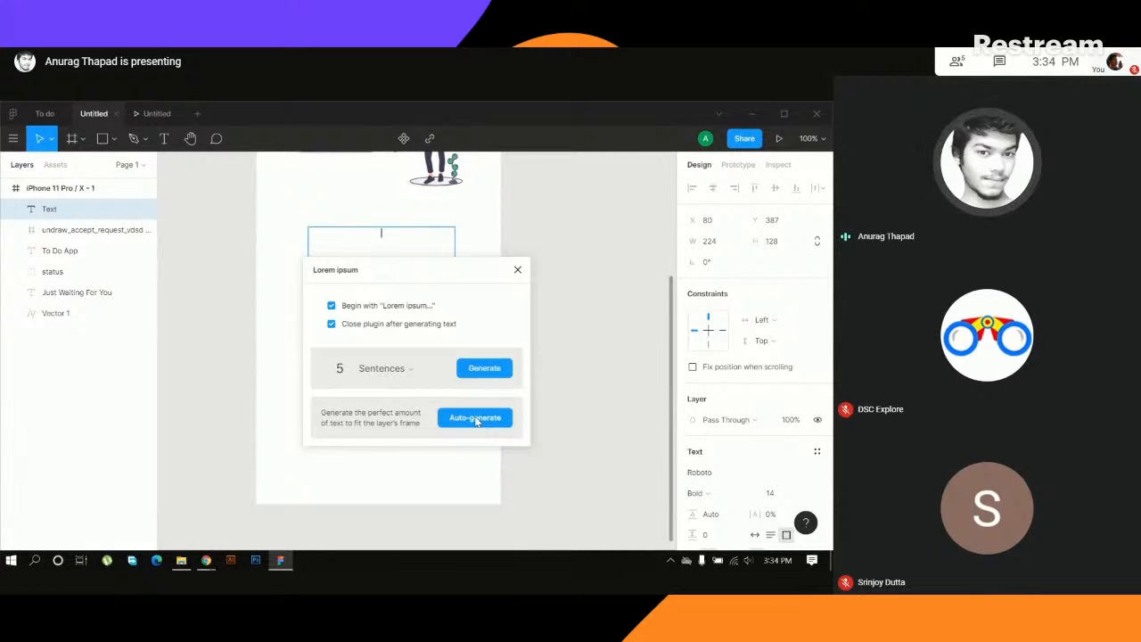
left_click(476, 419)
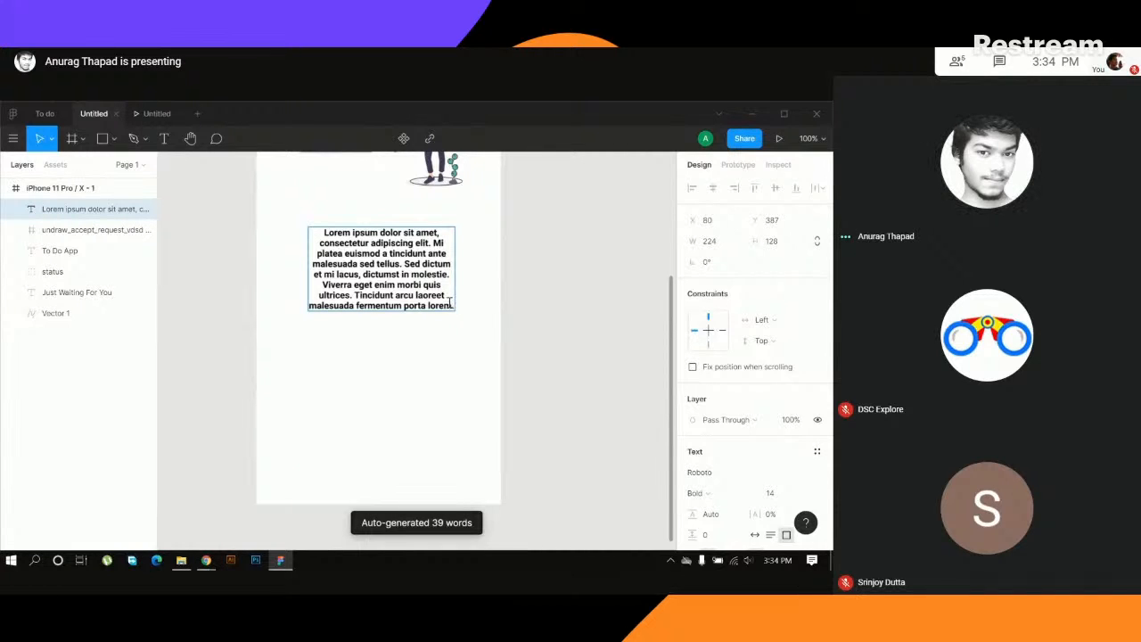
- Change the whole placeholder paragraph's fill colour to grey 716B6B
left_click_drag(315, 236, 457, 314)
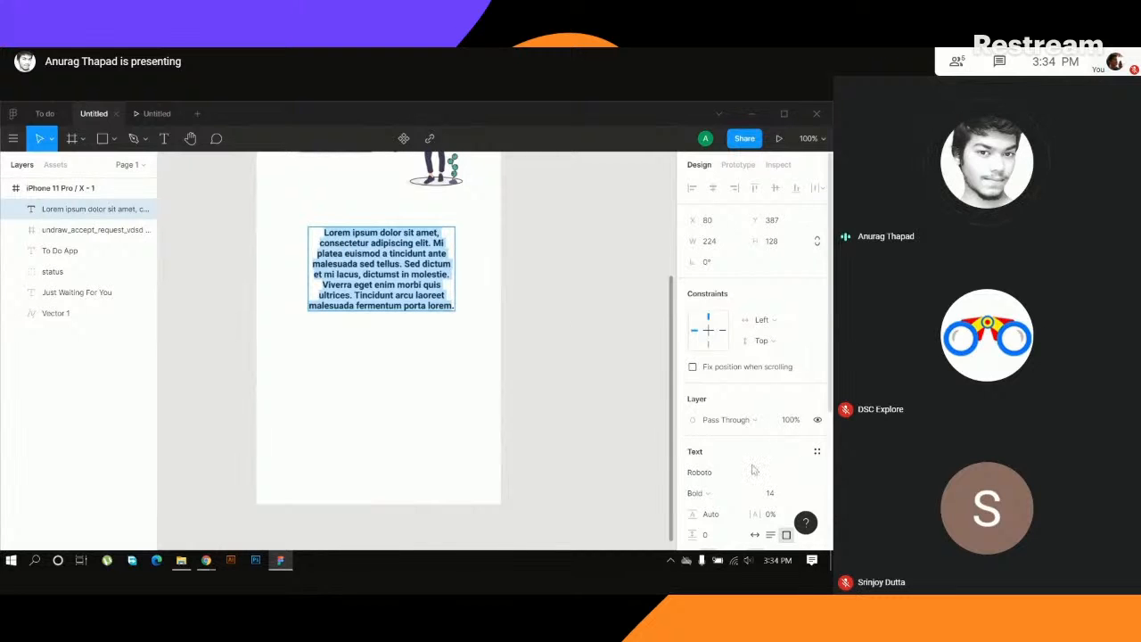
scroll(754, 467, "down", 3)
left_click(718, 418)
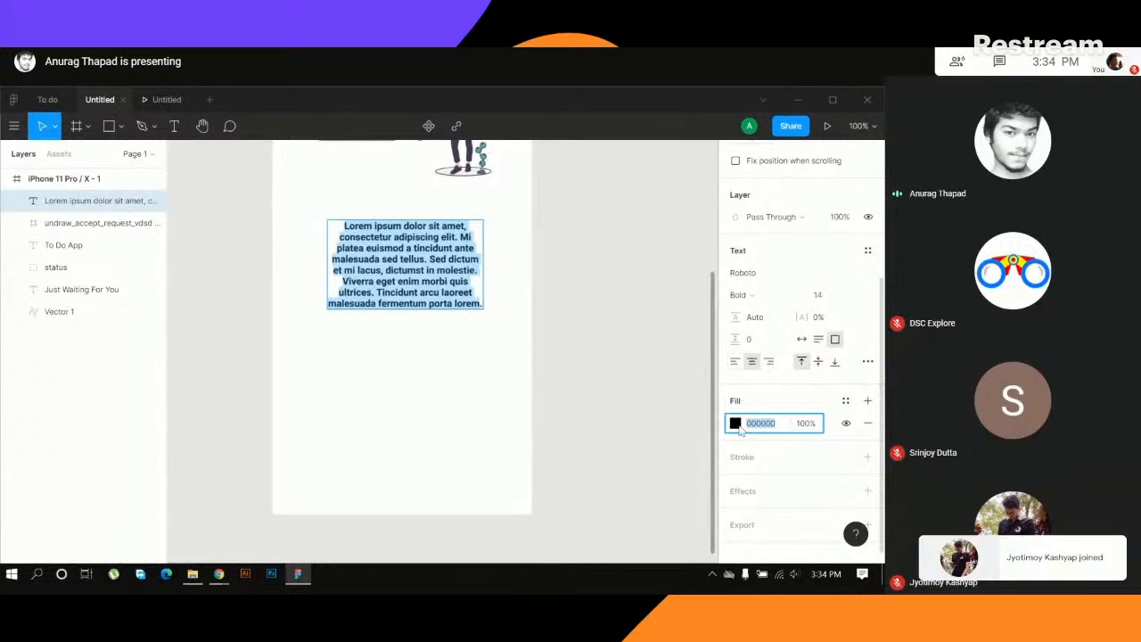
left_click(735, 423)
left_click(595, 300)
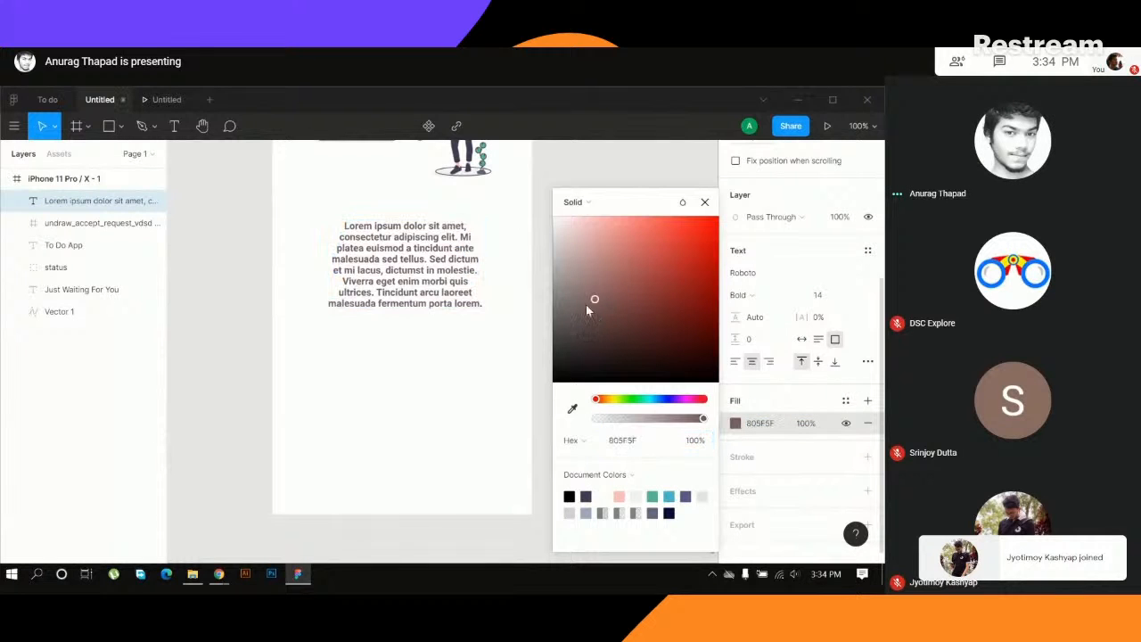
mouse_move(569, 321)
left_mouse_down()
mouse_move(565, 337)
mouse_move(561, 313)
left_mouse_up()
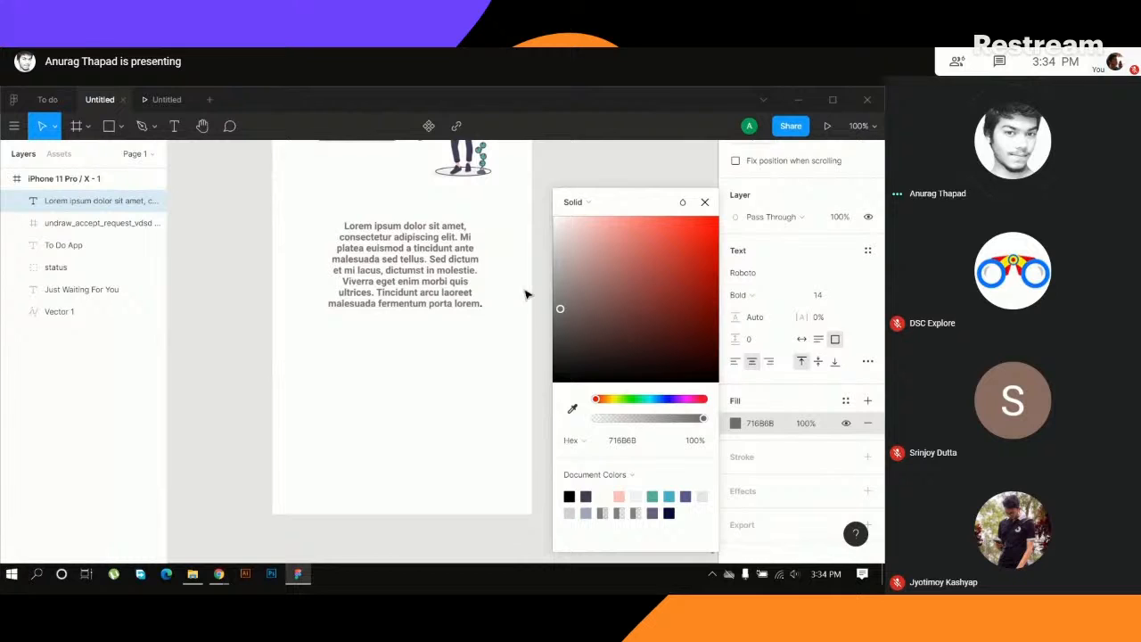
- Undo the accidental removal of the placeholder paragraph's text and leave text editing
left_click(515, 322)
left_click(550, 298)
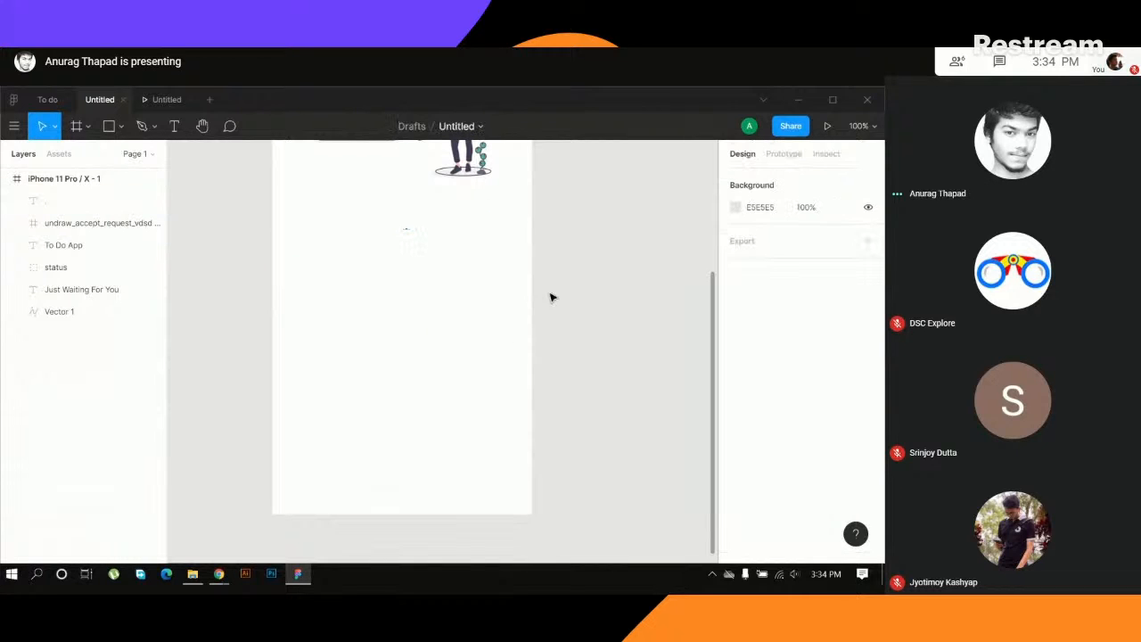
key("ctrl+z")
key("ctrl+z")
key("ctrl+z")
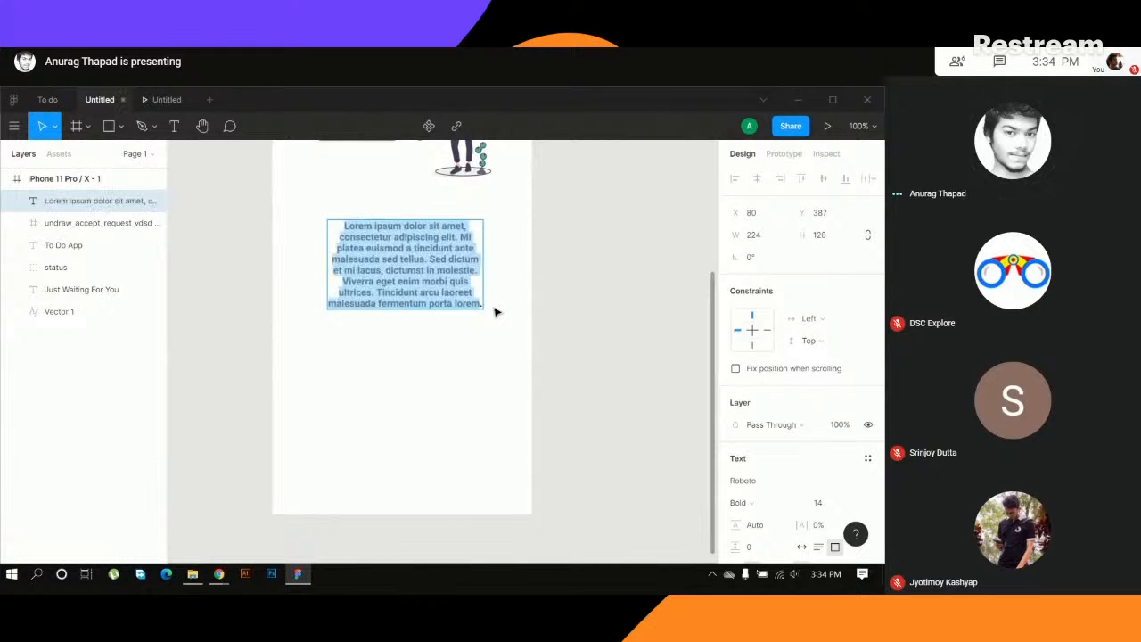
key("Escape")
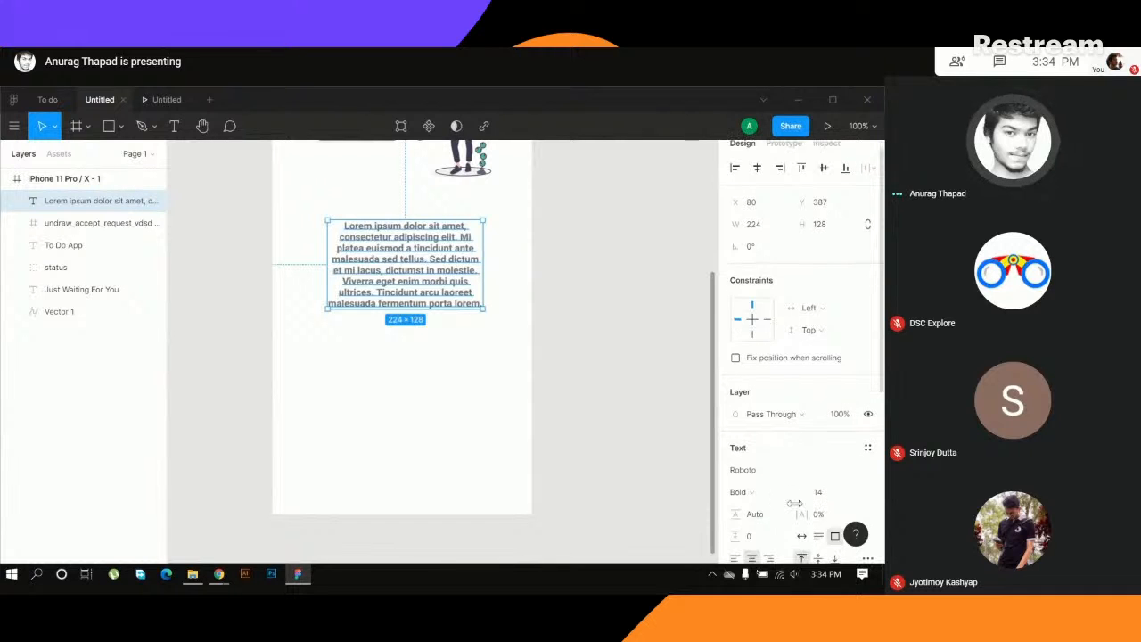
- Try font size 12 on the placeholder paragraph and set it back to 14
scroll(878, 417, "down", 2)
left_click(854, 433)
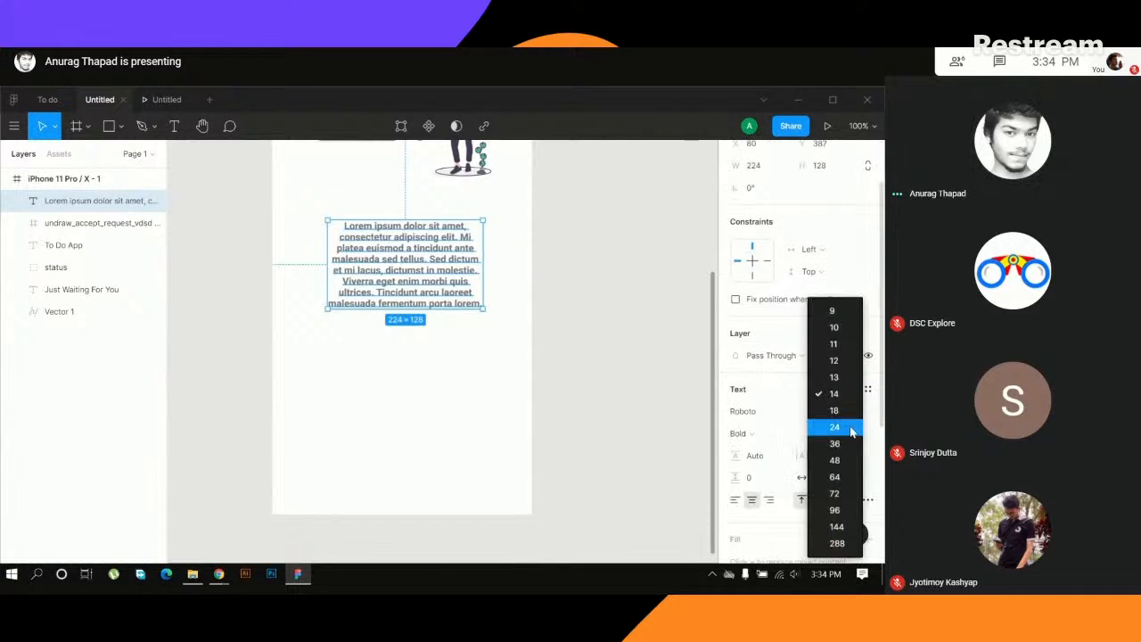
left_click(820, 385)
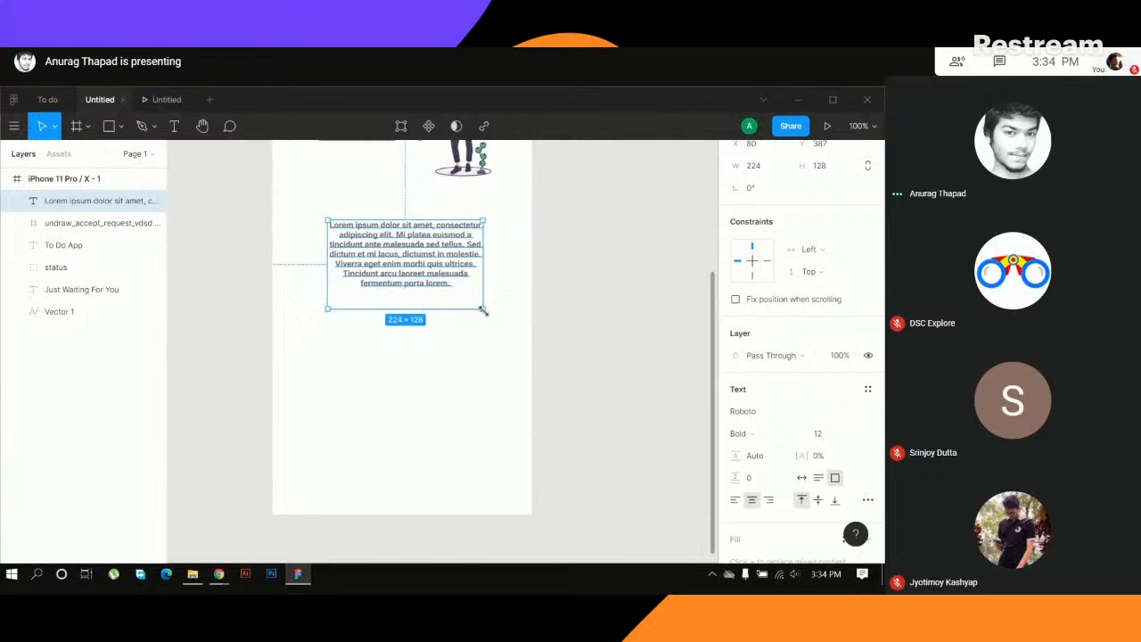
scroll(538, 324, "up", 4)
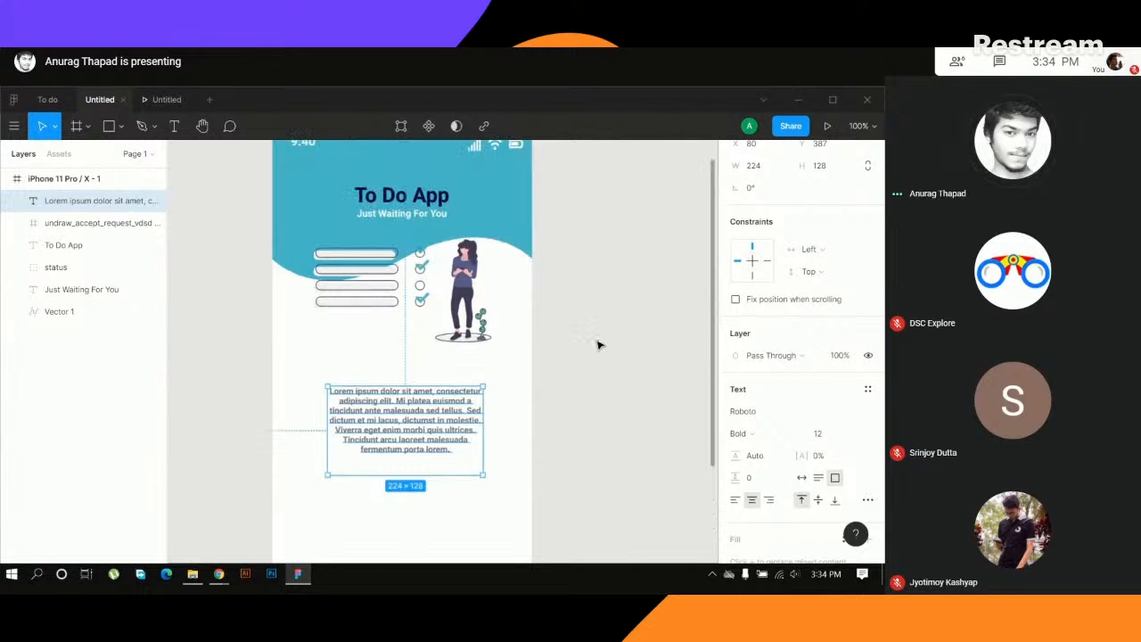
scroll(599, 345, "down", 3)
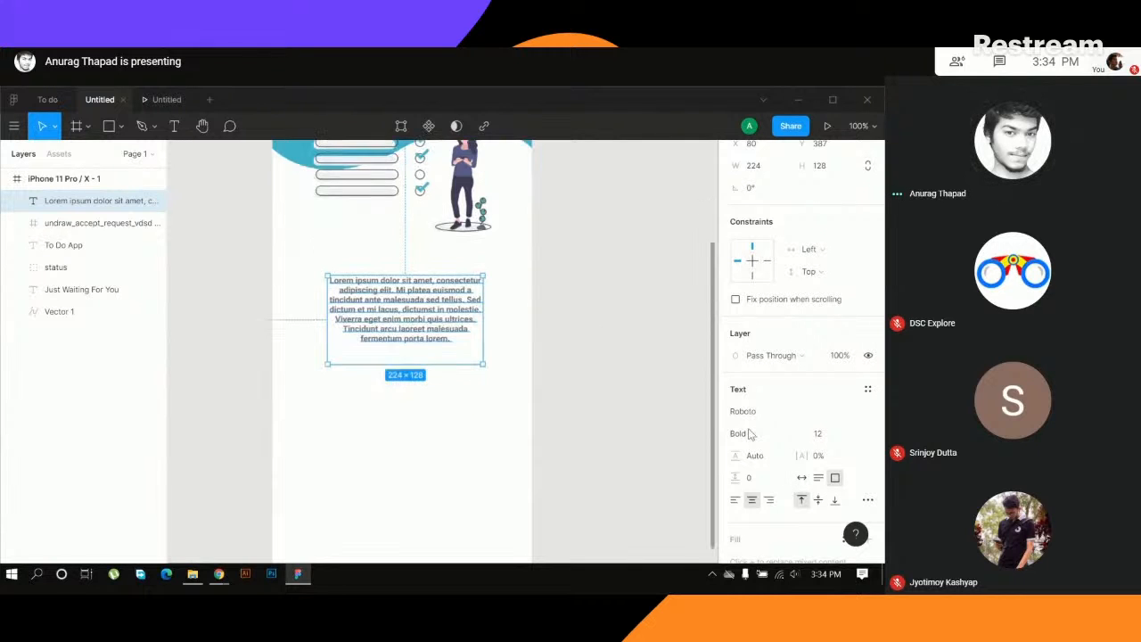
left_click(860, 435)
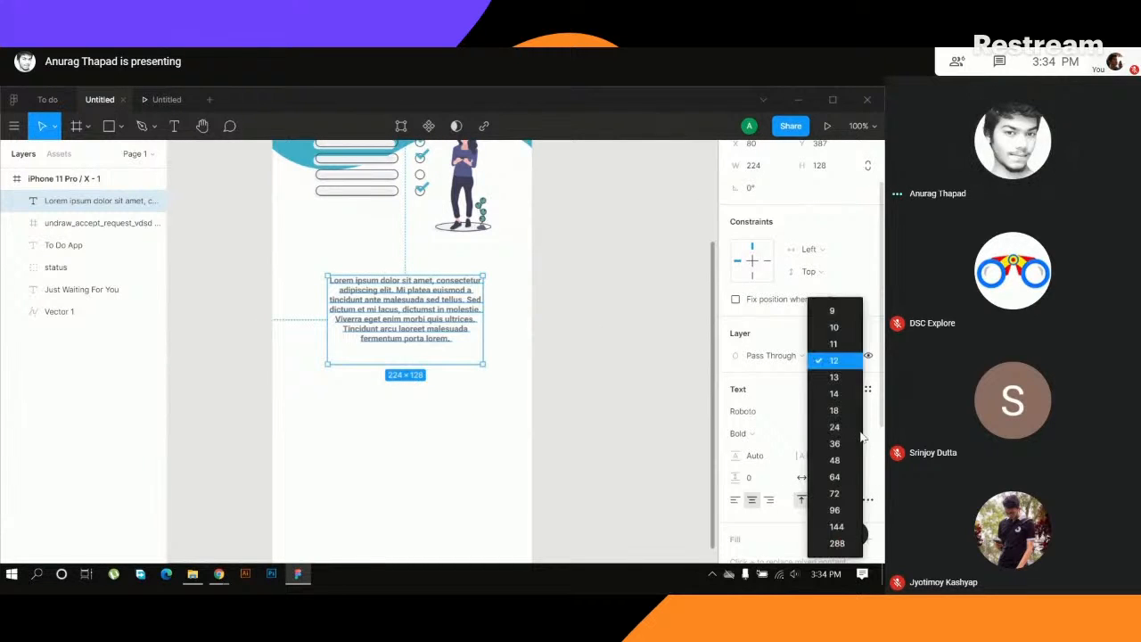
left_click(836, 393)
left_click(597, 378)
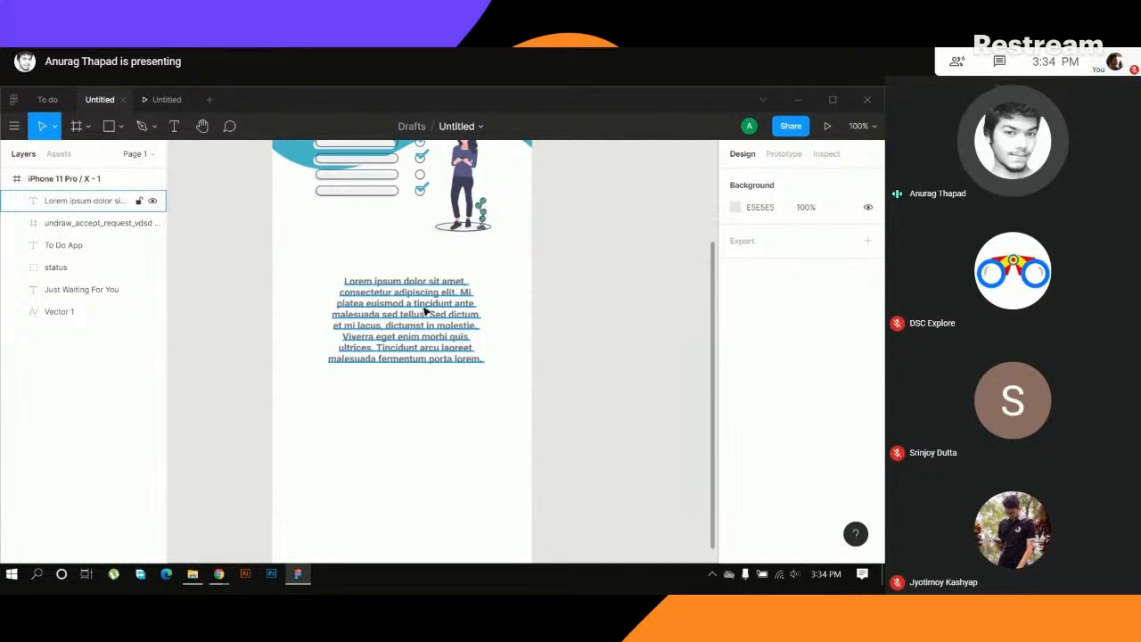
- Move the placeholder paragraph down slightly to about Y 393
mouse_move(425, 312)
left_mouse_down()
mouse_move(416, 324)
mouse_move(426, 318)
left_mouse_up()
scroll(581, 335, "up", 4)
scroll(581, 335, "down", 2)
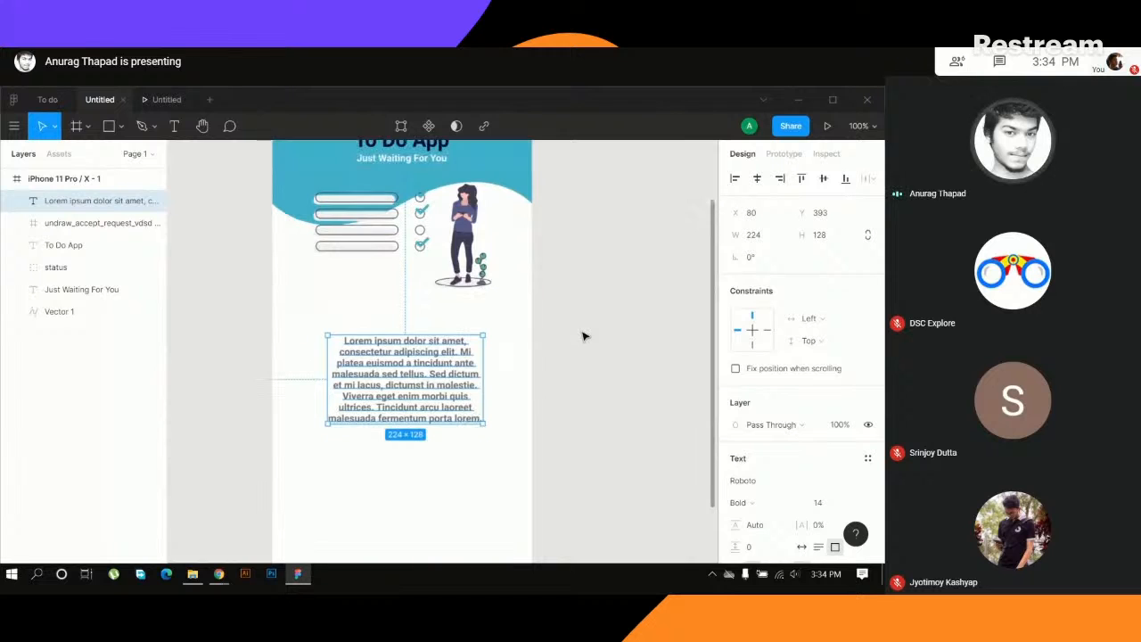
scroll(582, 352, "down", 3, "ctrl")
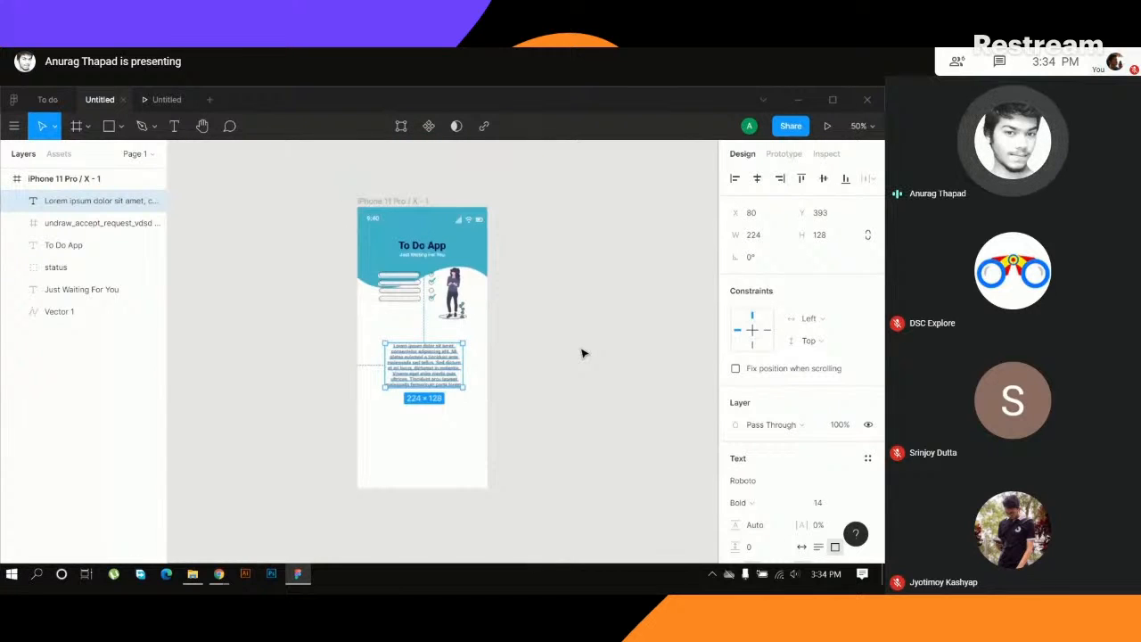
scroll(582, 353, "up", 3, "ctrl")
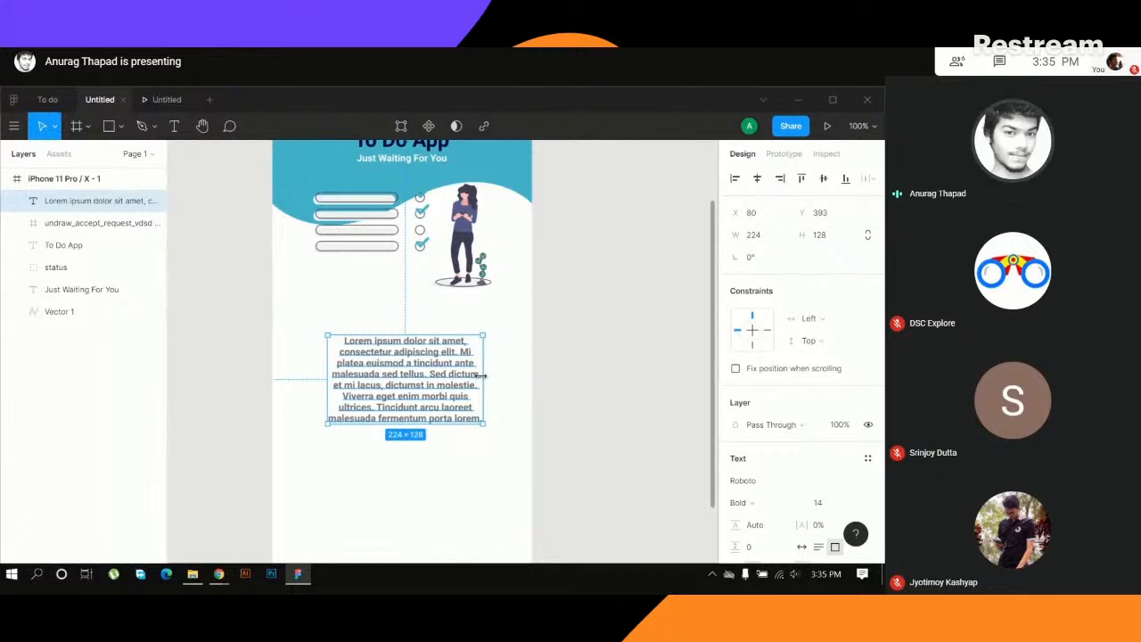
- Resize the paragraph's text box to about 266 × 115 and centre it horizontally at about X 54, Y 381
left_click_drag(481, 376, 512, 380)
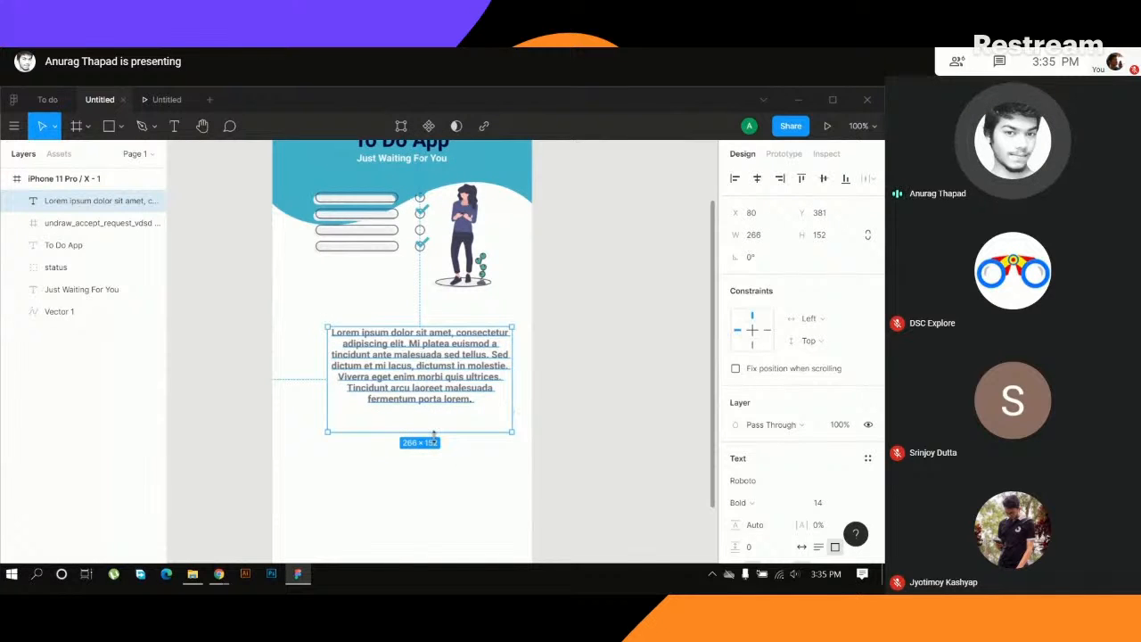
left_click_drag(432, 432, 423, 383)
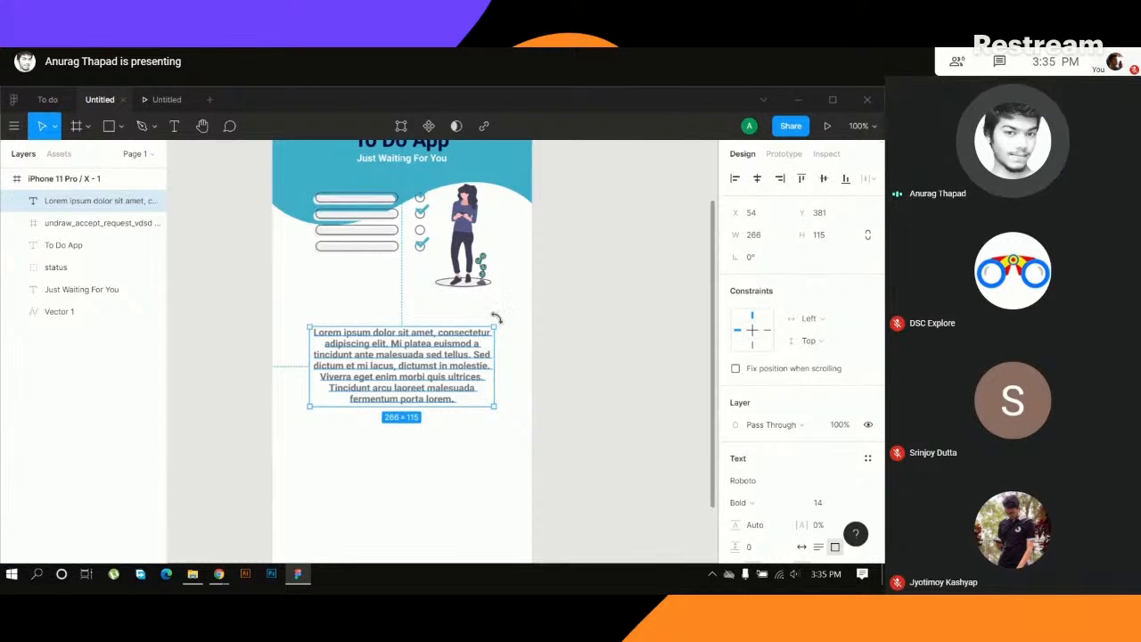
scroll(562, 299, "up", 2)
scroll(568, 326, "down", 4)
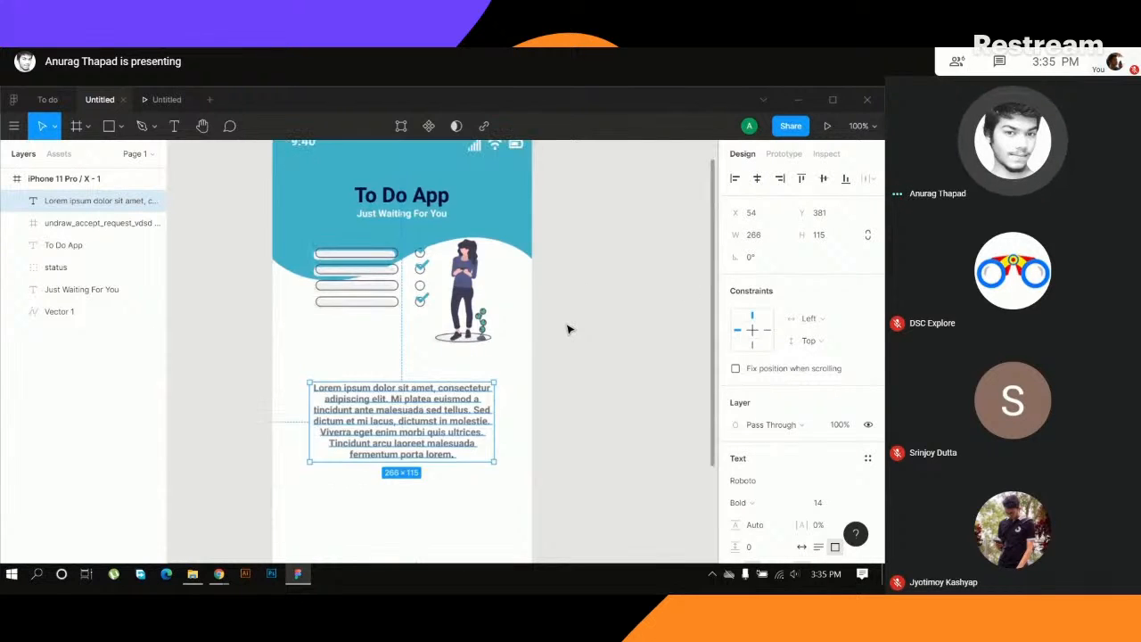
- Lower the illustration to about Y 179, closer to the placeholder paragraph
left_click(459, 183)
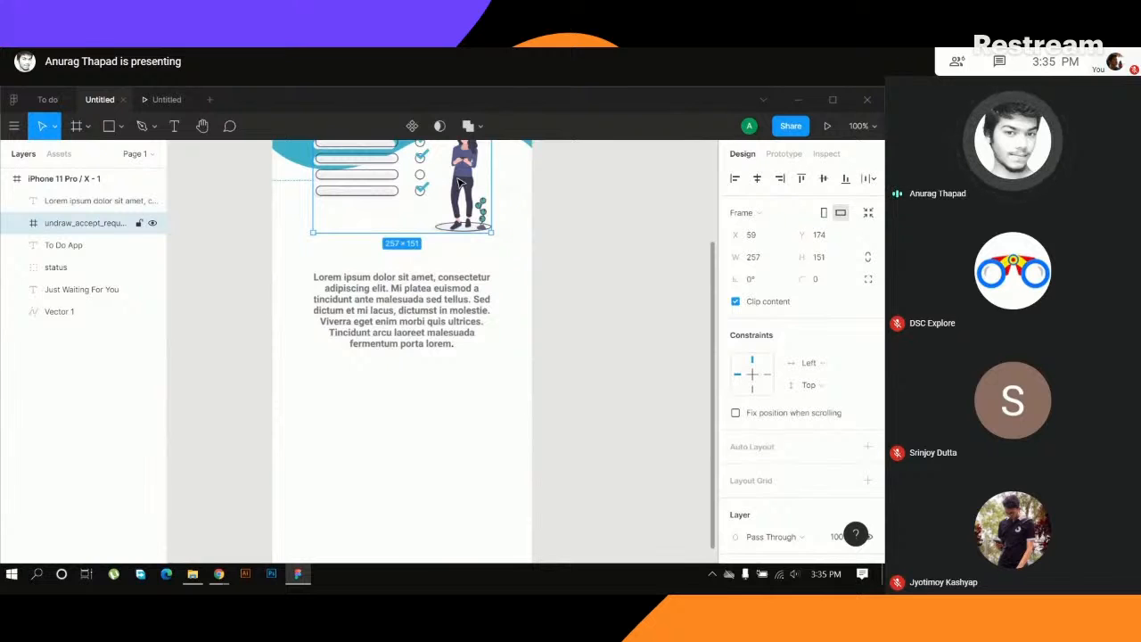
mouse_move(219, 575)
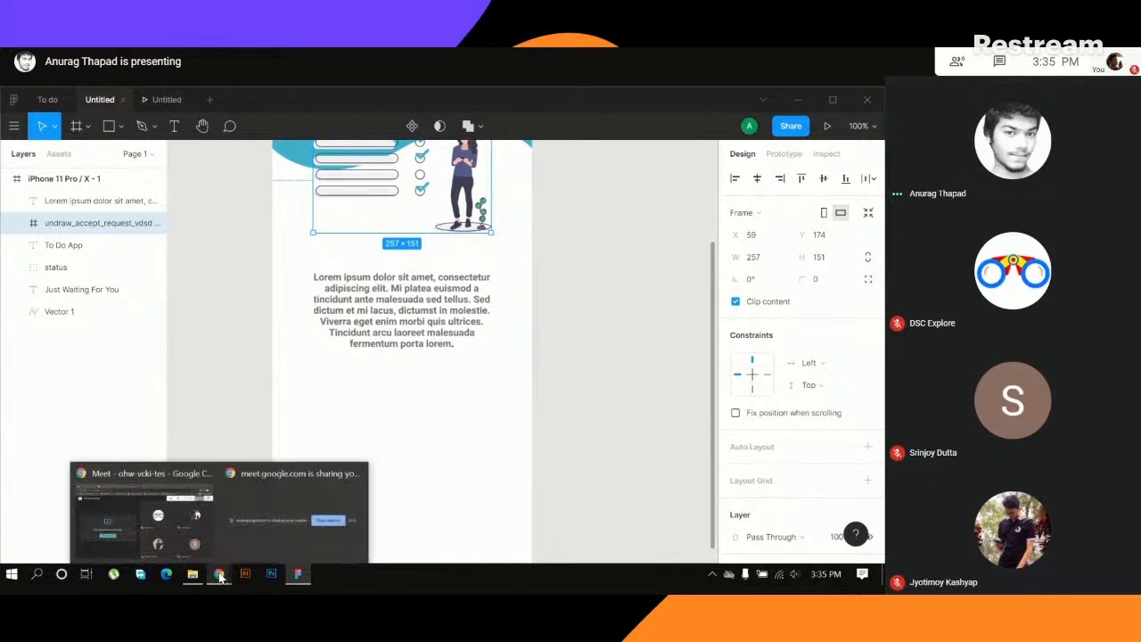
scroll(547, 330, "up", 3)
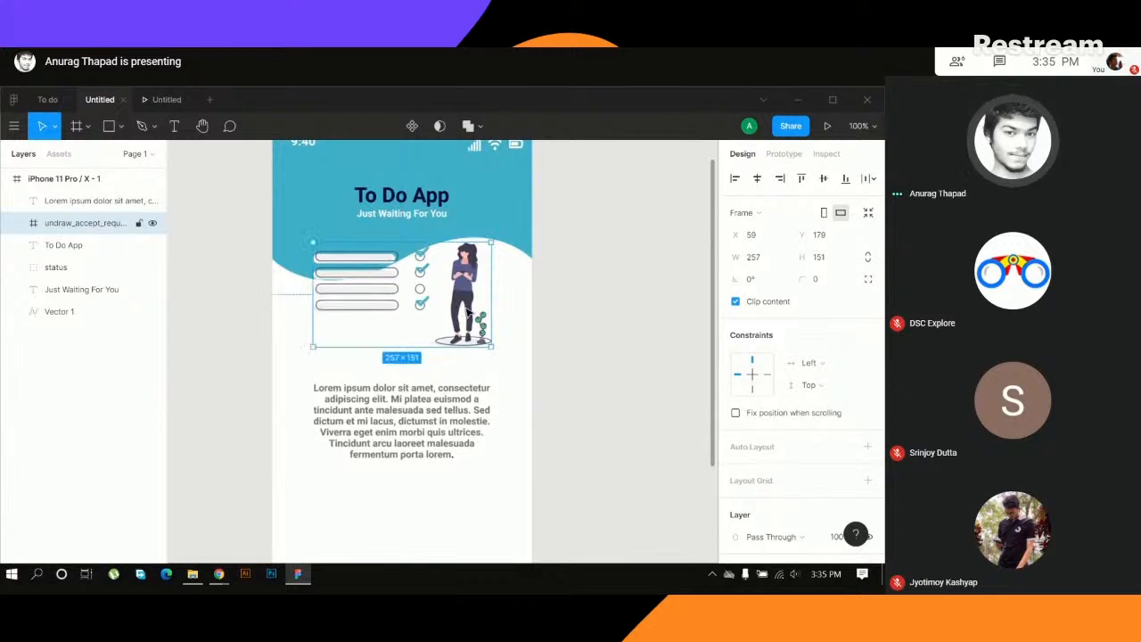
- Check the To do design's Get Started button and draw a similar rectangle about 287 × 41 below the paragraph, centred at X 43, Y 654
left_click(645, 336)
scroll(419, 401, "down", 3)
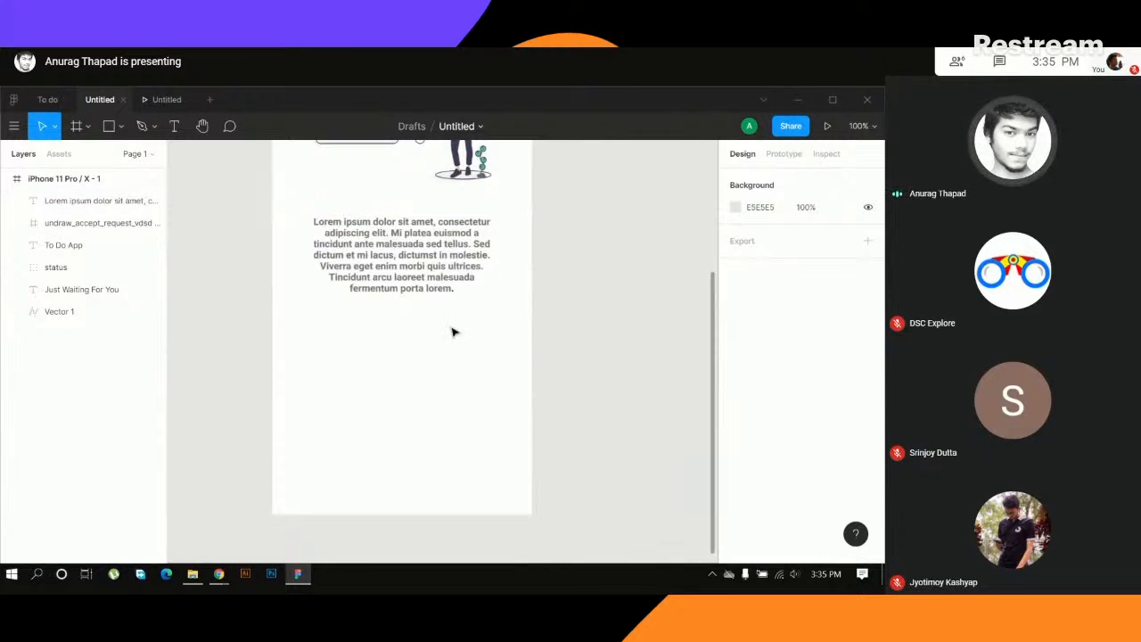
left_click(109, 126)
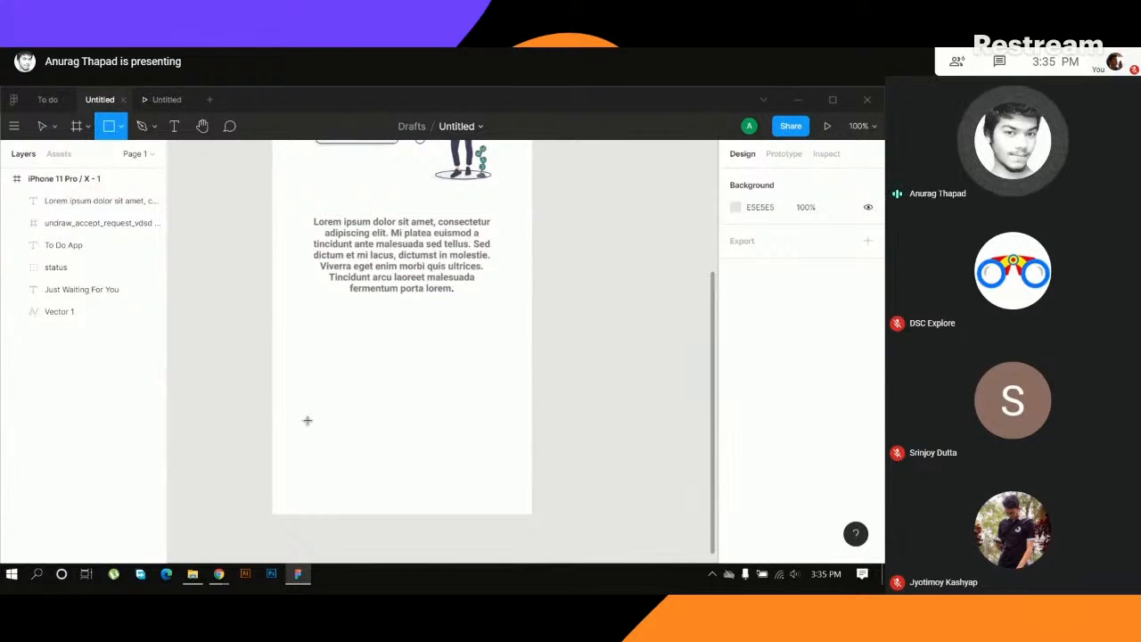
left_click(49, 99)
scroll(339, 392, "down", 3)
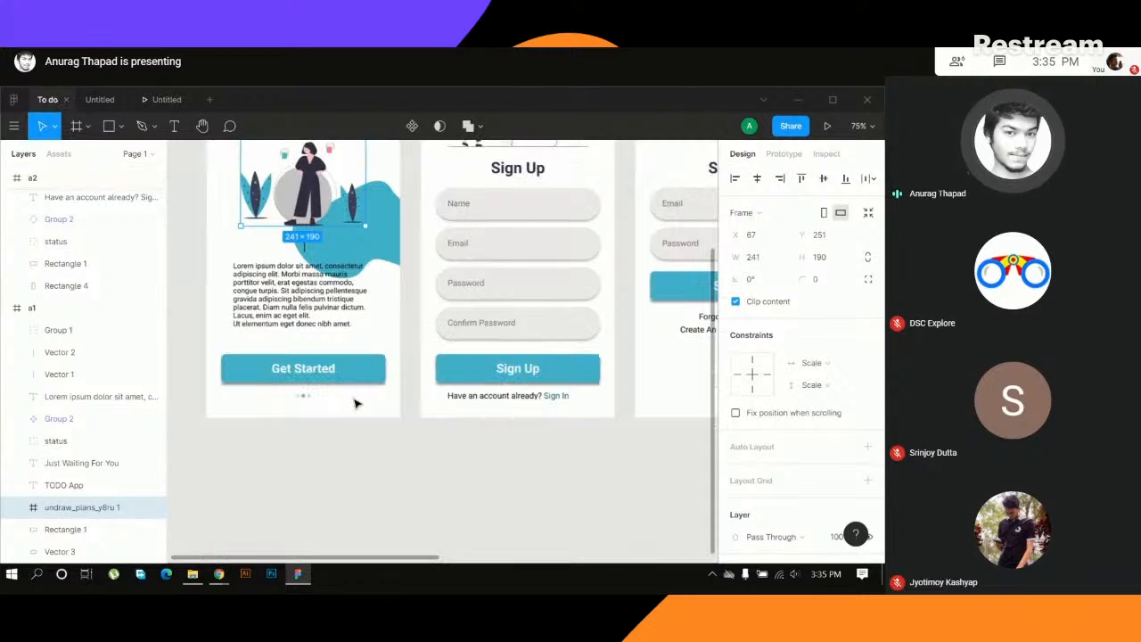
left_click(99, 99)
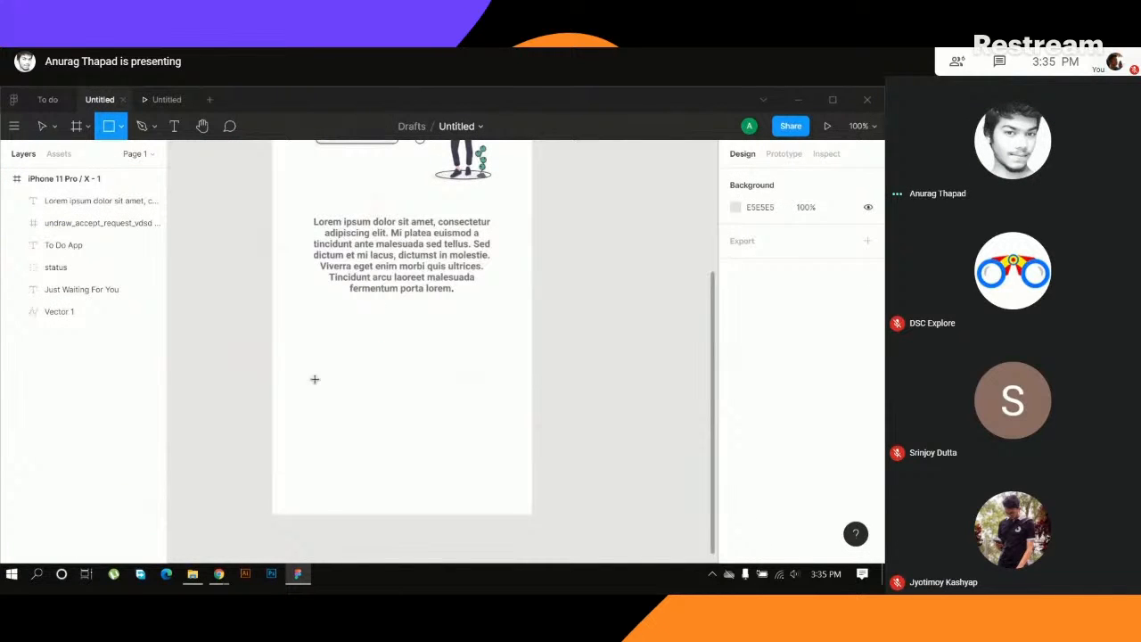
mouse_move(308, 367)
left_mouse_down()
mouse_move(310, 228)
mouse_move(508, 410)
mouse_move(508, 400)
left_mouse_up()
left_click_drag(437, 384, 432, 422)
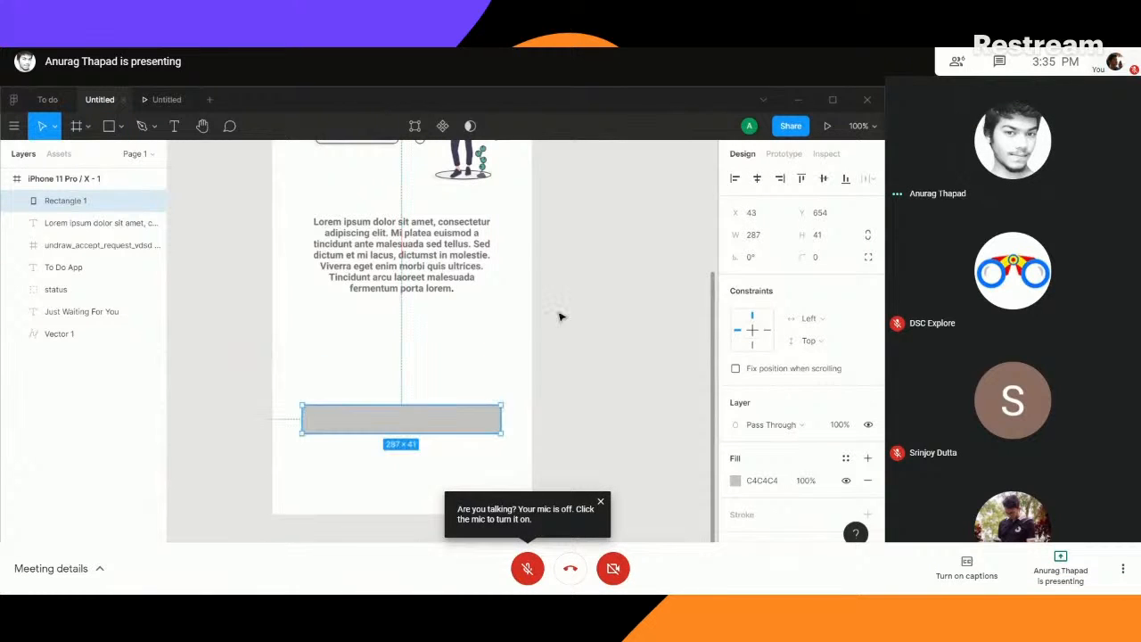
- Fill the new rectangle with the header's teal #4ABAC9 by sampling the wave shape with the eyedropper
scroll(560, 317, "up", 4)
scroll(547, 374, "down", 1)
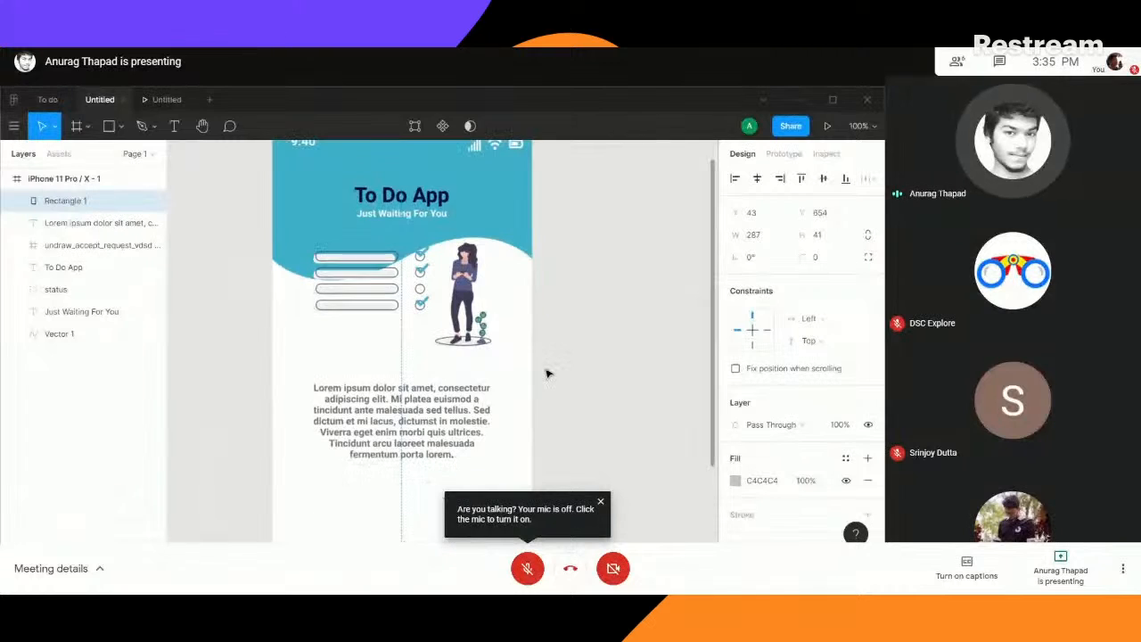
scroll(548, 373, "down", 2)
scroll(476, 254, "up", 3)
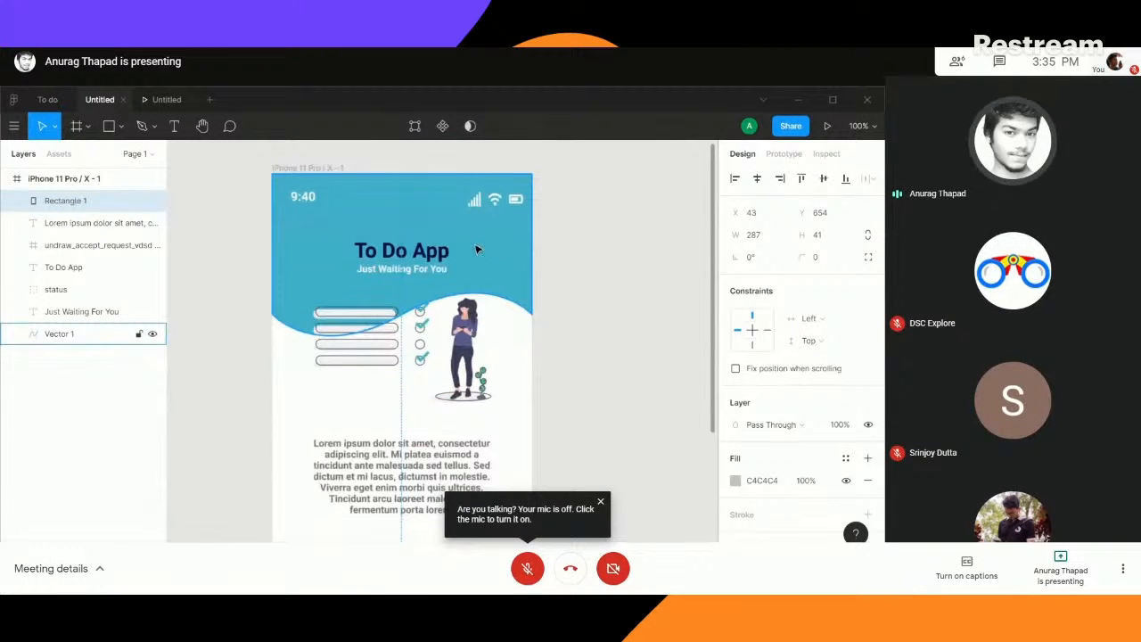
scroll(584, 375, "down", 3)
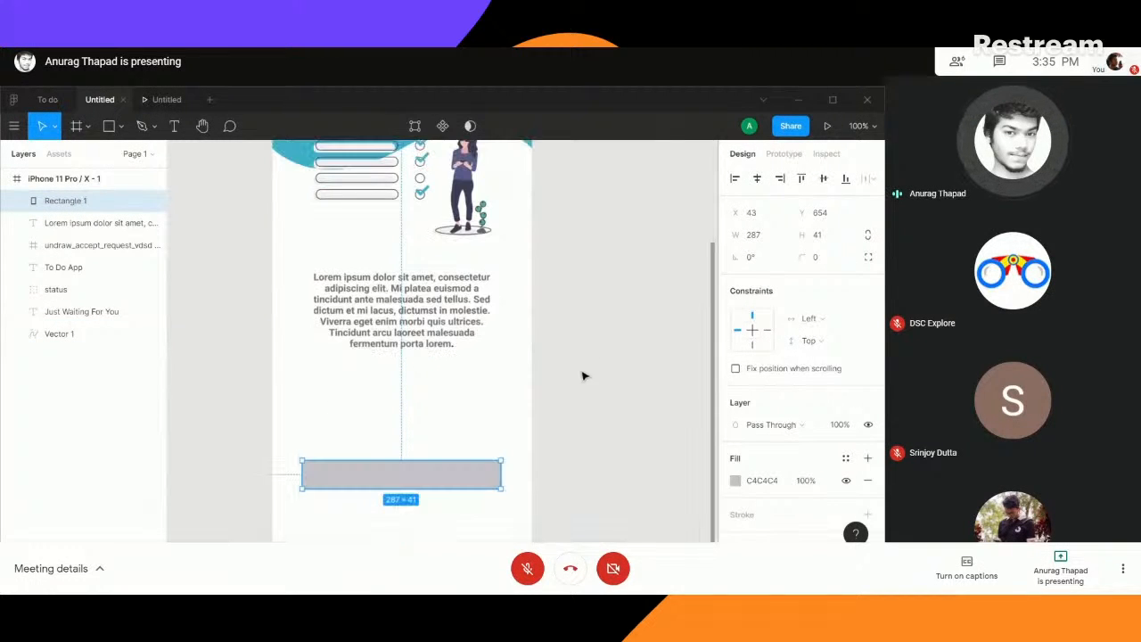
scroll(581, 303, "up", 1)
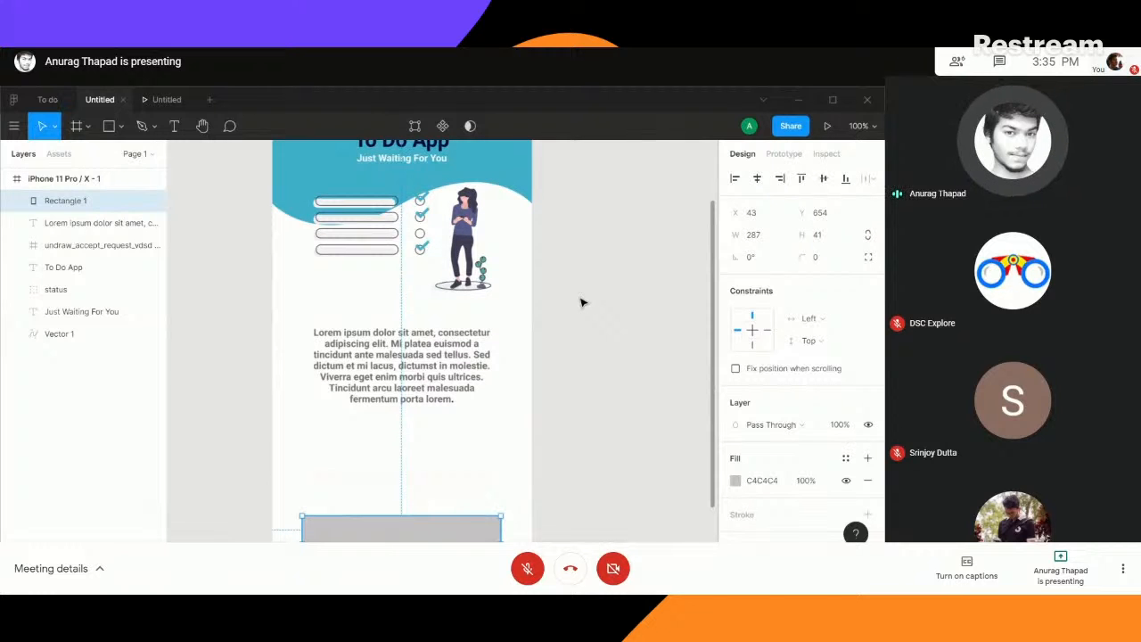
key("i")
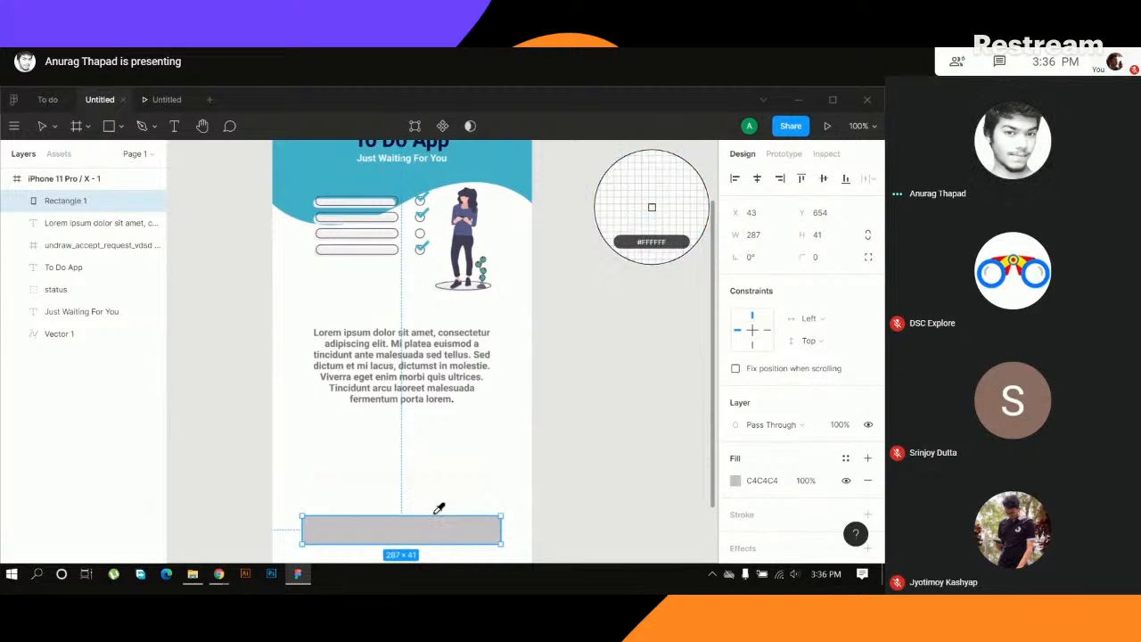
left_click(497, 161)
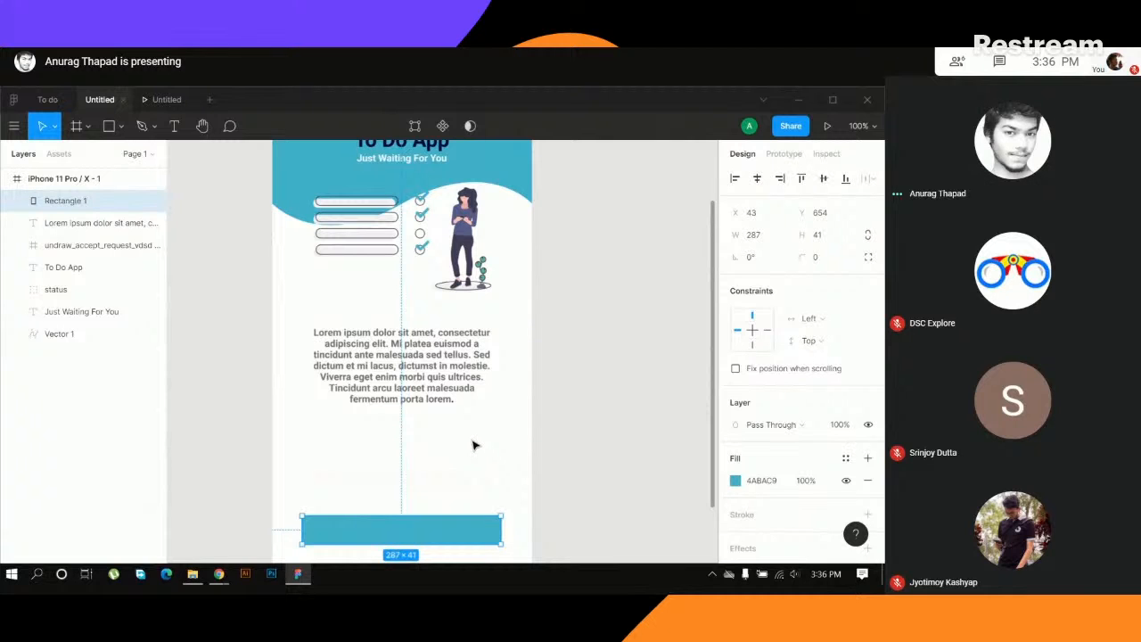
- Add the text "Get Started" in a box about 186 × 24 on the teal rectangle and set its font size to 24
scroll(579, 424, "down", 2)
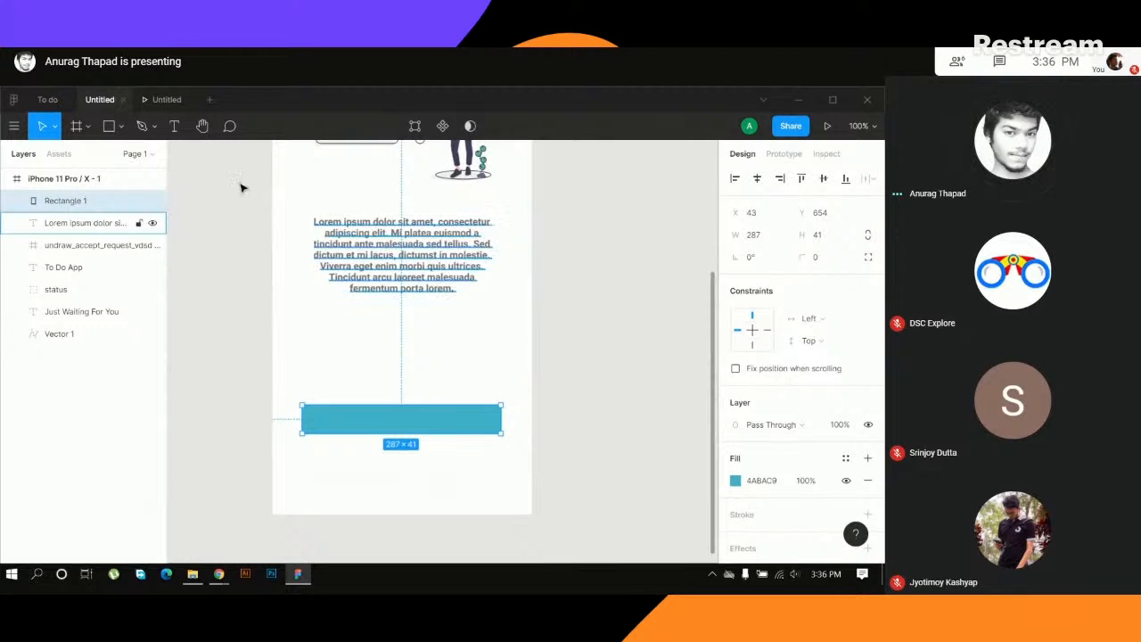
left_click(174, 128)
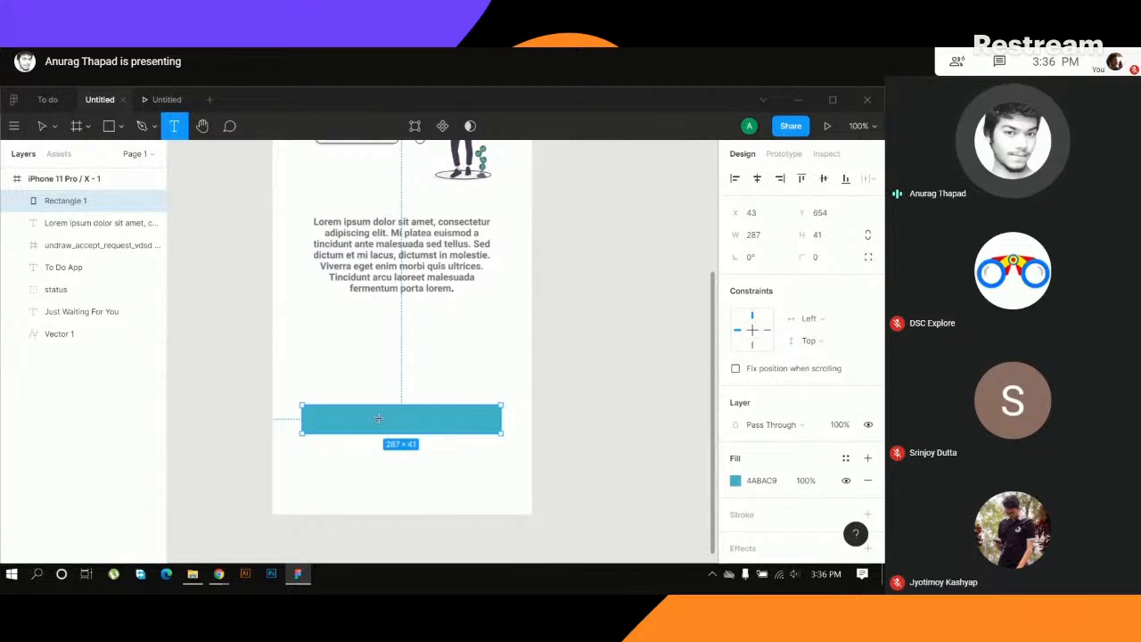
left_click_drag(343, 411, 473, 427)
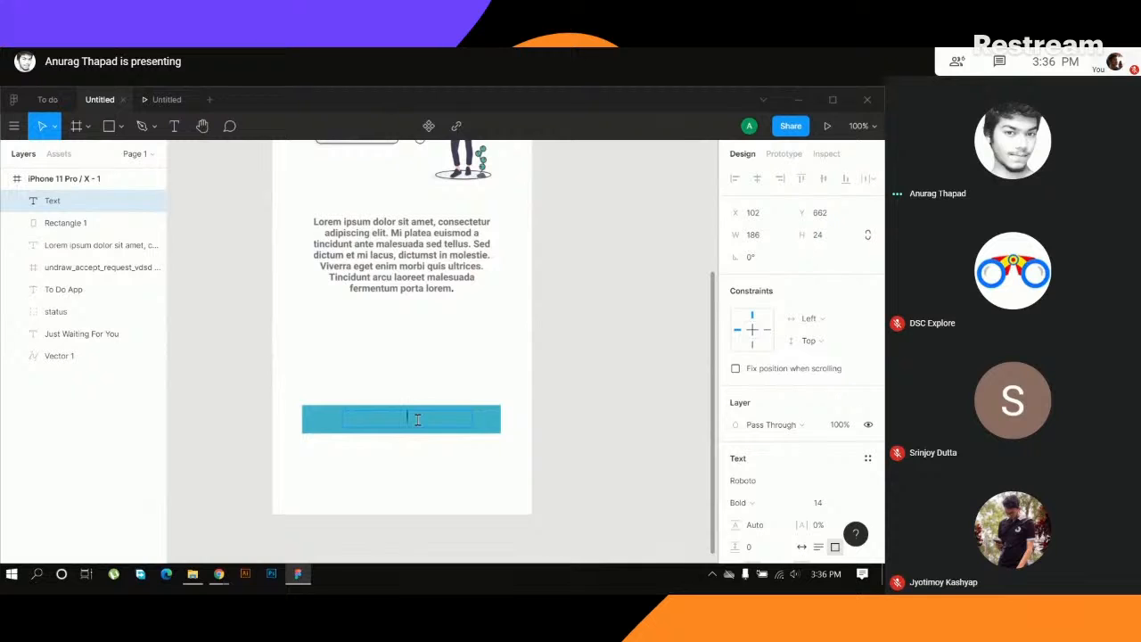
type("Get Started")
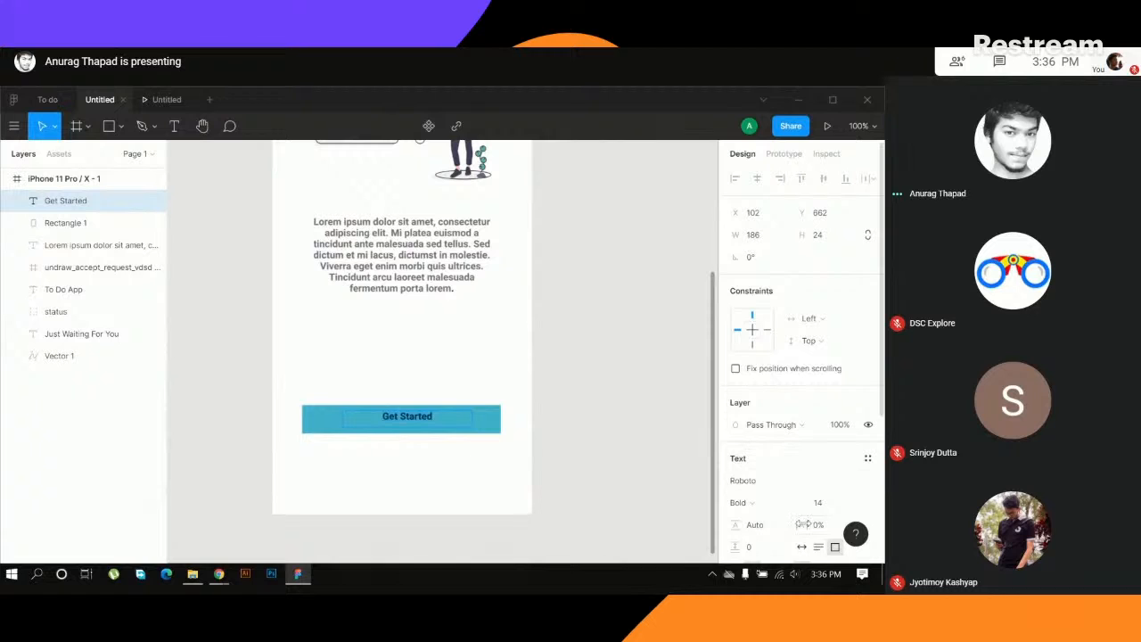
scroll(854, 502, "down", 2)
left_click(847, 366)
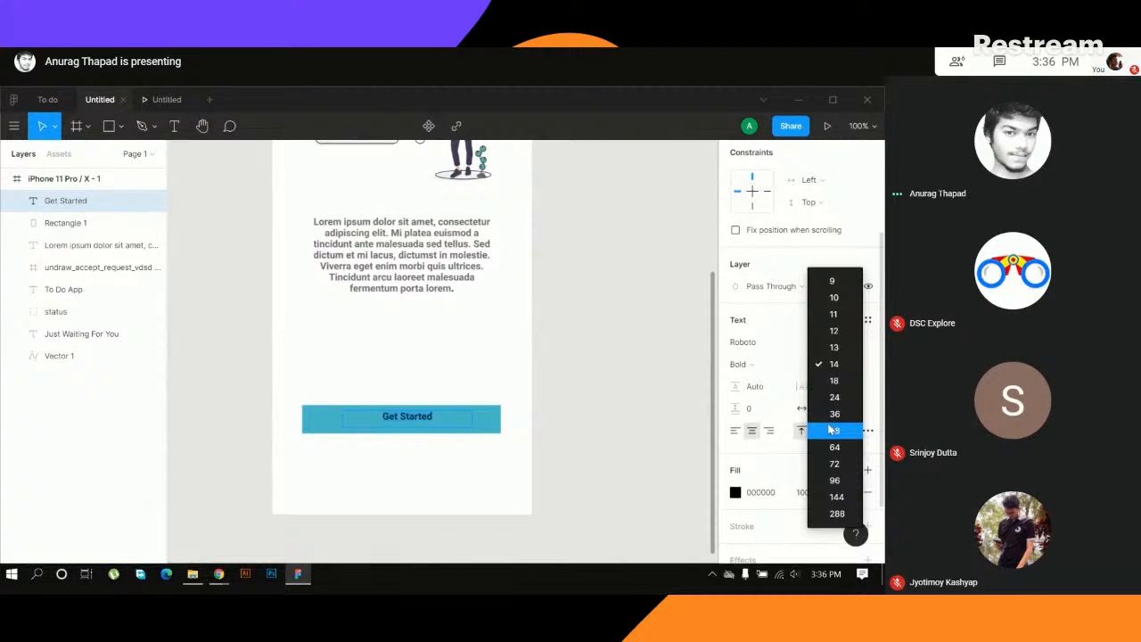
left_click(834, 398)
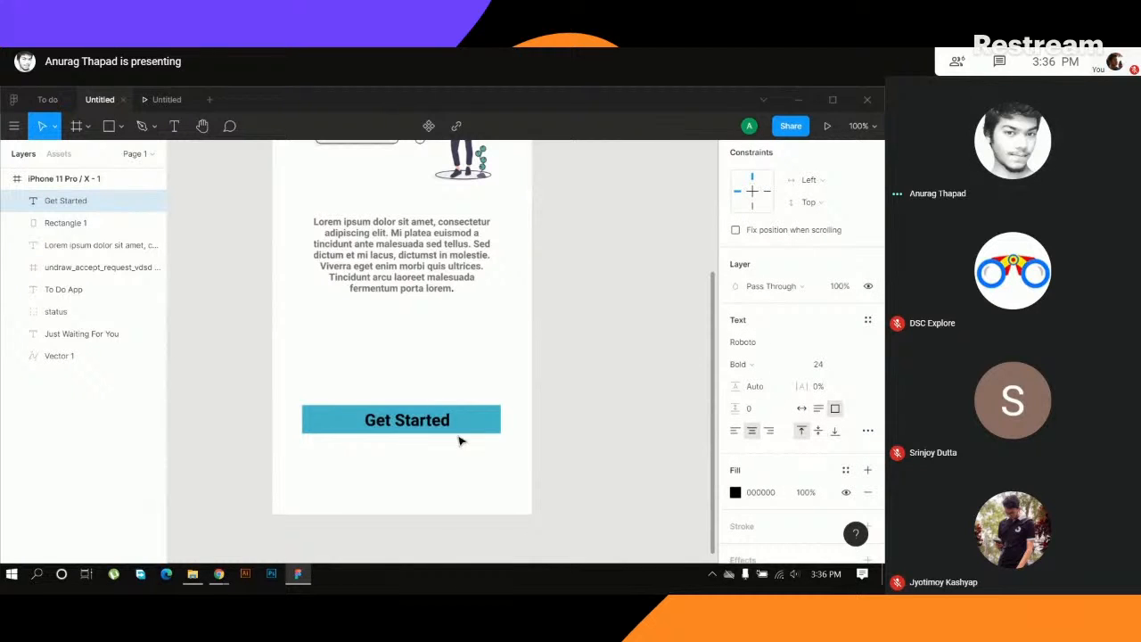
double_click(429, 427)
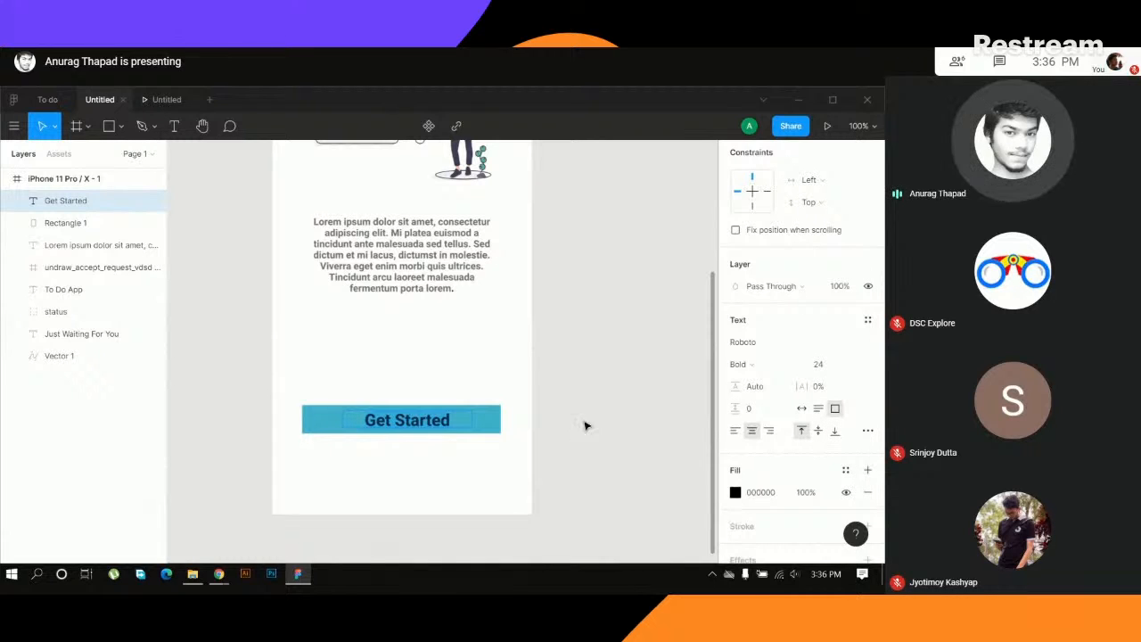
key("Escape")
left_click(491, 429)
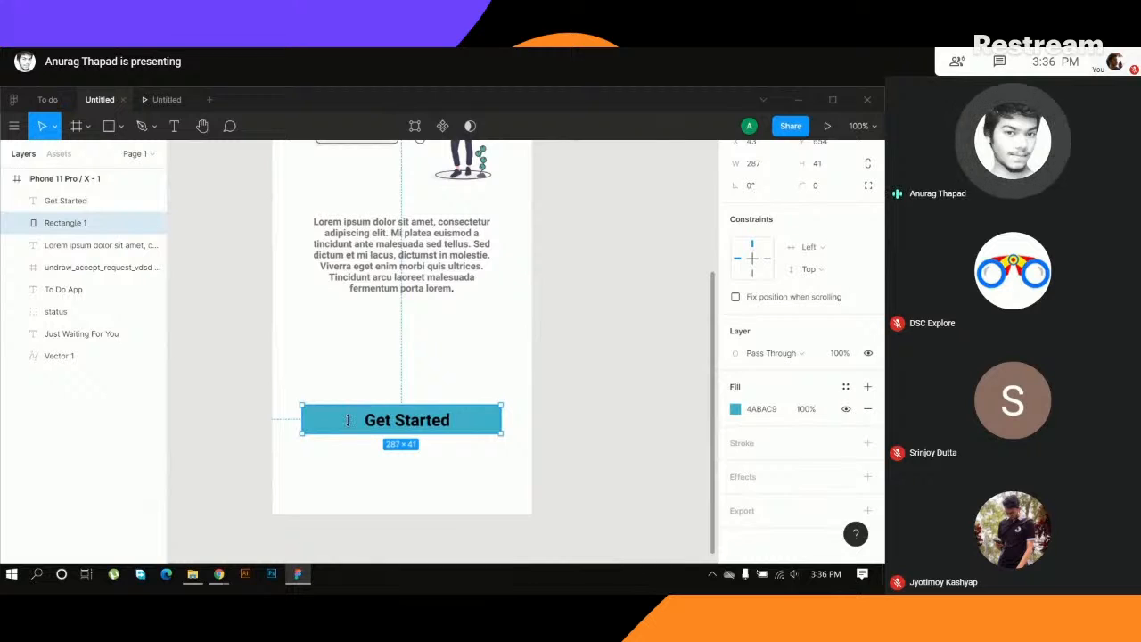
mouse_move(415, 426)
left_mouse_down()
mouse_move(426, 431)
mouse_move(411, 423)
left_mouse_up()
left_click(411, 426)
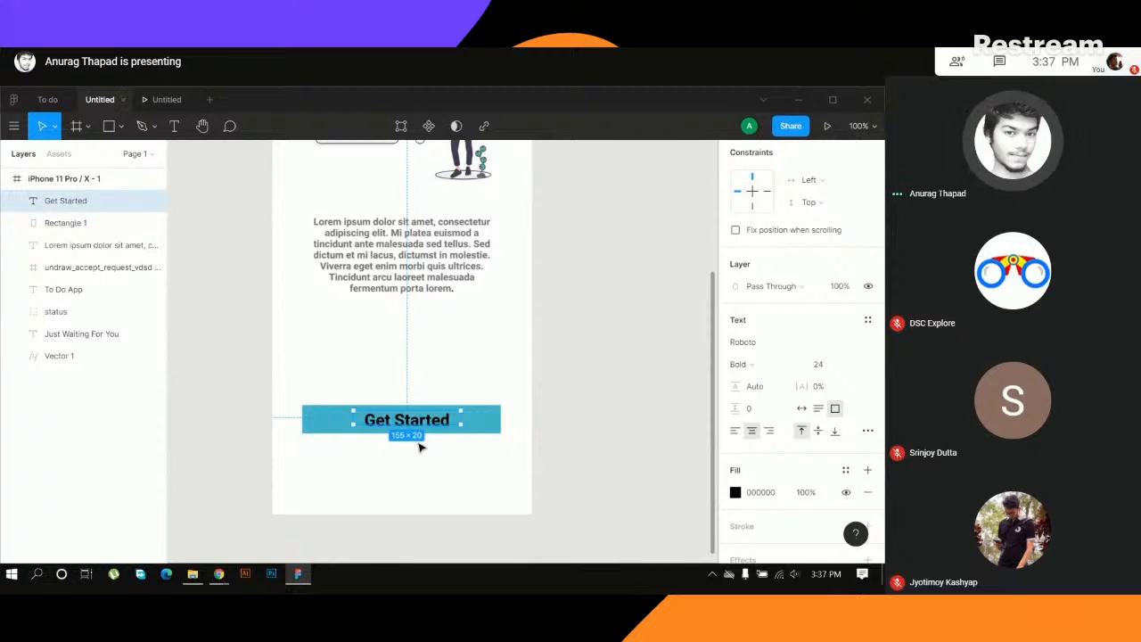
key("ctrl+z")
- Change the Get Started label's fill colour to white (FFFFFF)
left_click(455, 366)
left_click(413, 420)
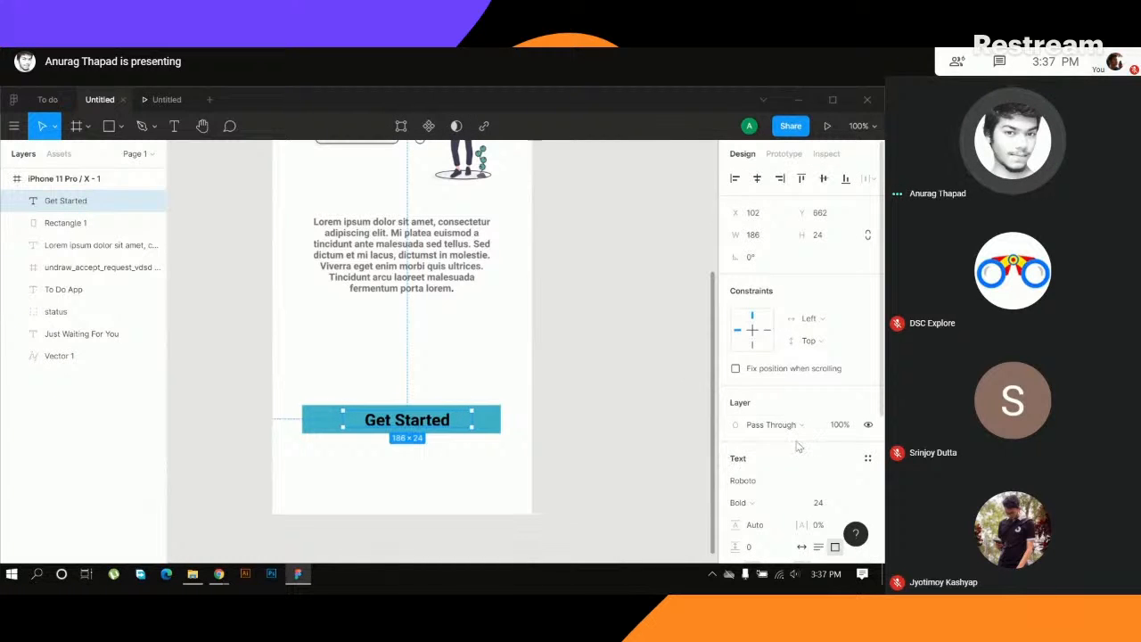
scroll(754, 490, "down", 5)
left_click(760, 409)
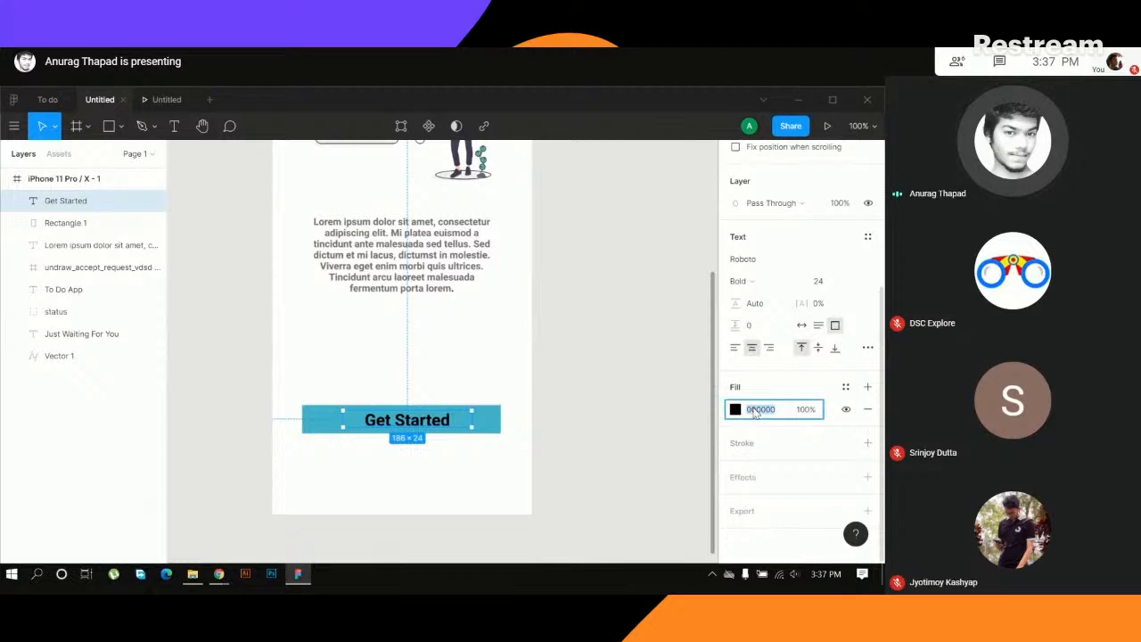
left_click(733, 411)
left_click_drag(594, 331, 543, 207)
left_click(704, 202)
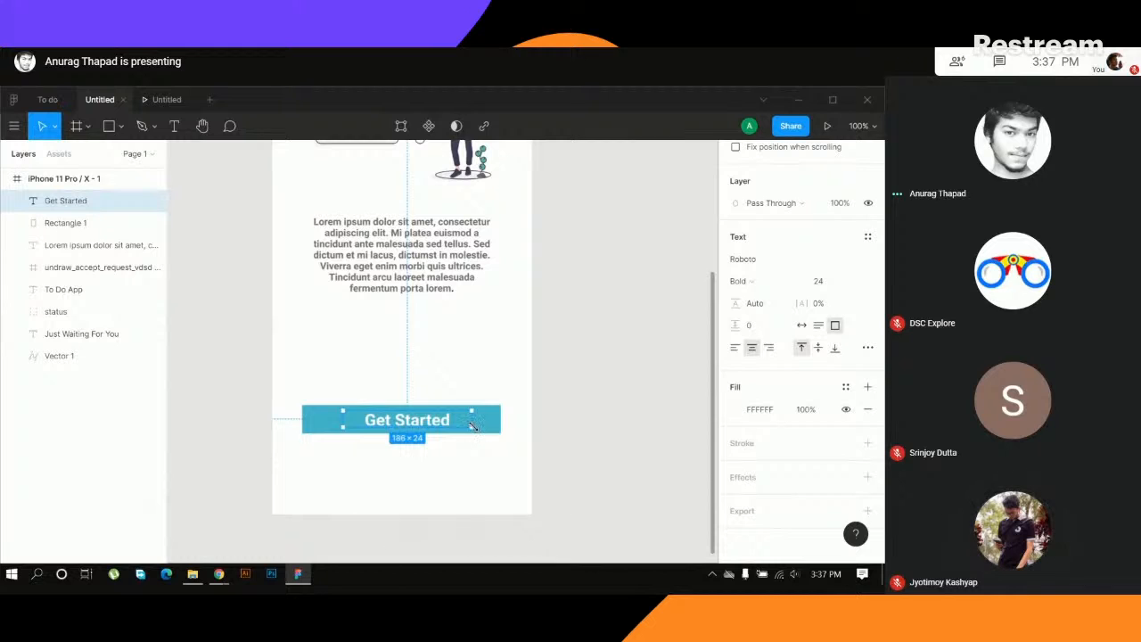
- Enlarge the Get Started text box to about 200 × 33 and try font sizes 36 and 30 on the label
left_click_drag(472, 427, 484, 434)
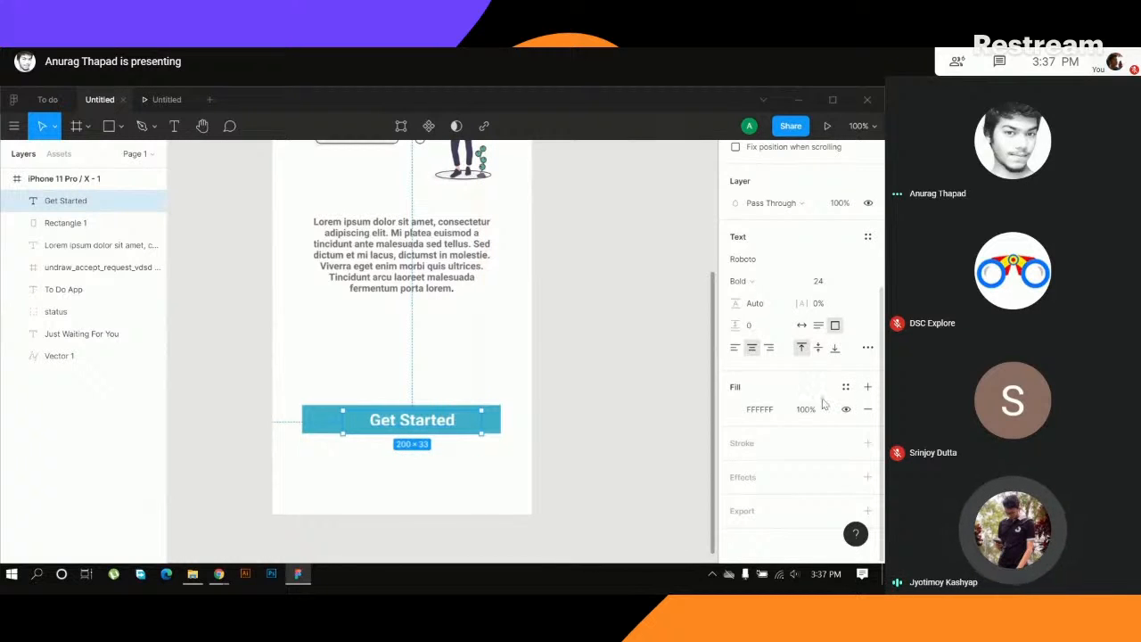
scroll(824, 403, "up", 2)
scroll(824, 406, "up", 1)
scroll(827, 412, "down", 1)
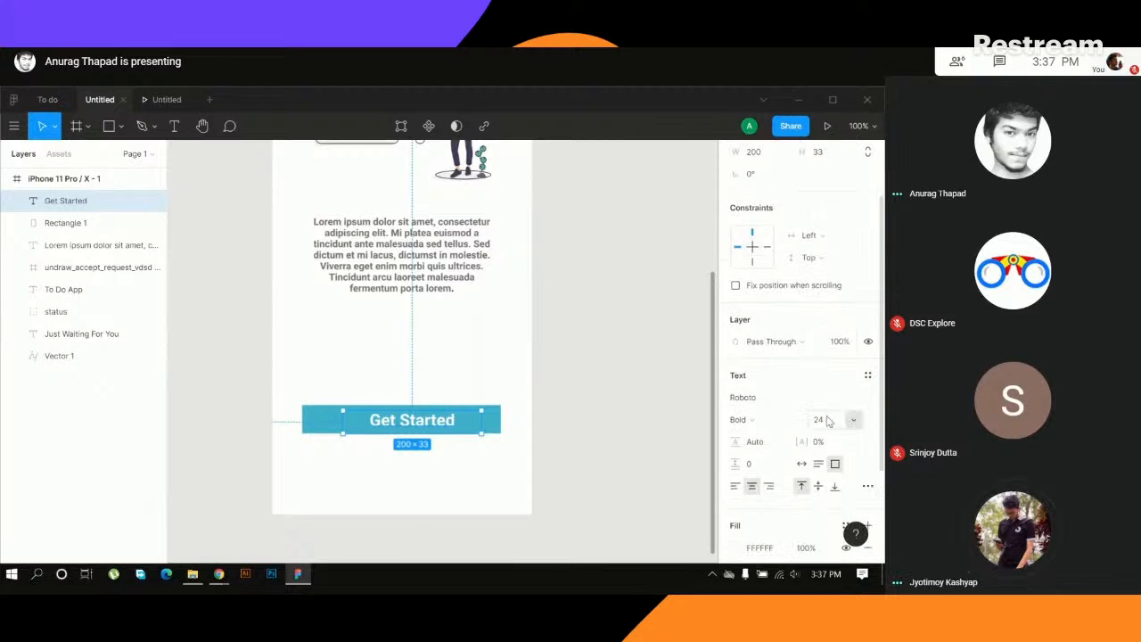
left_click(855, 423)
left_click(850, 440)
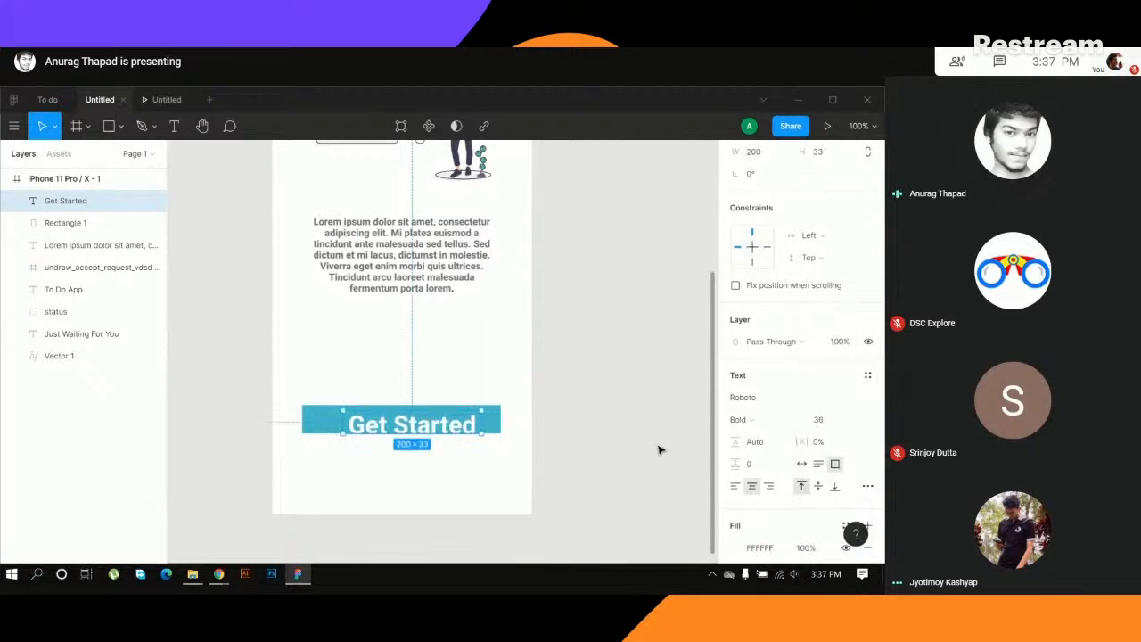
left_click(837, 427)
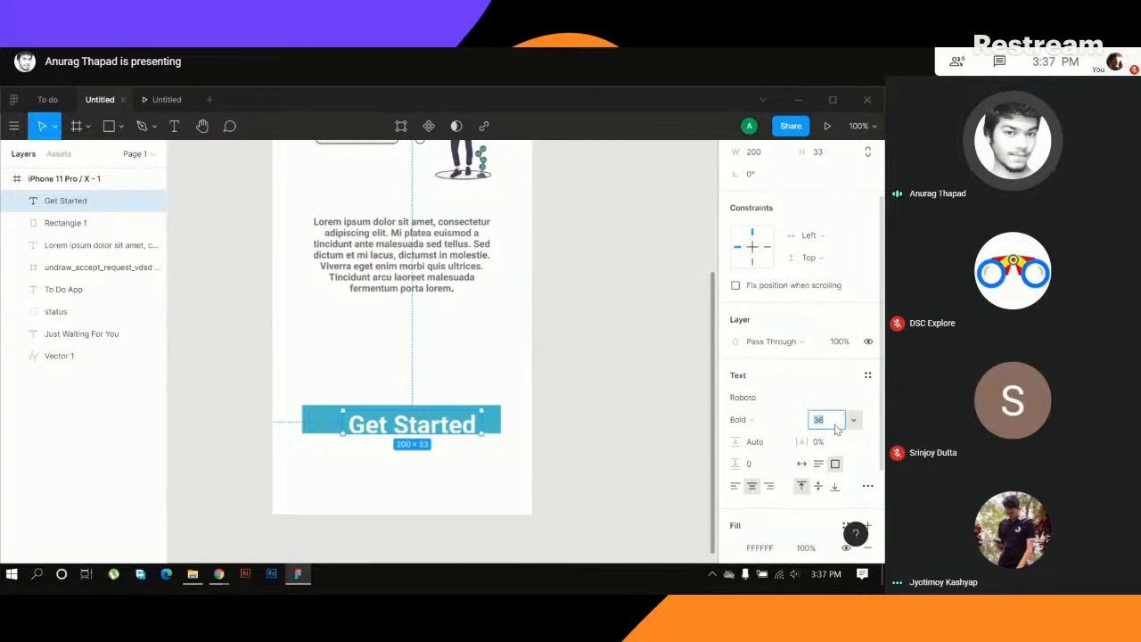
type("30")
key("Return")
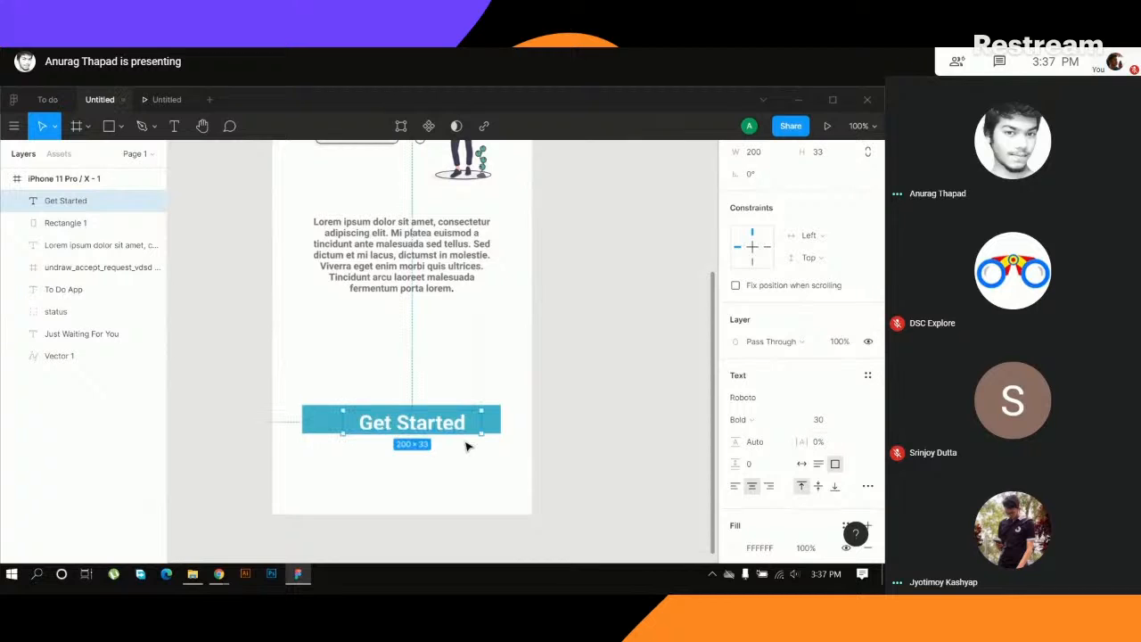
- Nudge the Get Started label towards the middle of the teal rectangle, try font size 24 and set it to 28
left_click_drag(428, 430, 421, 428)
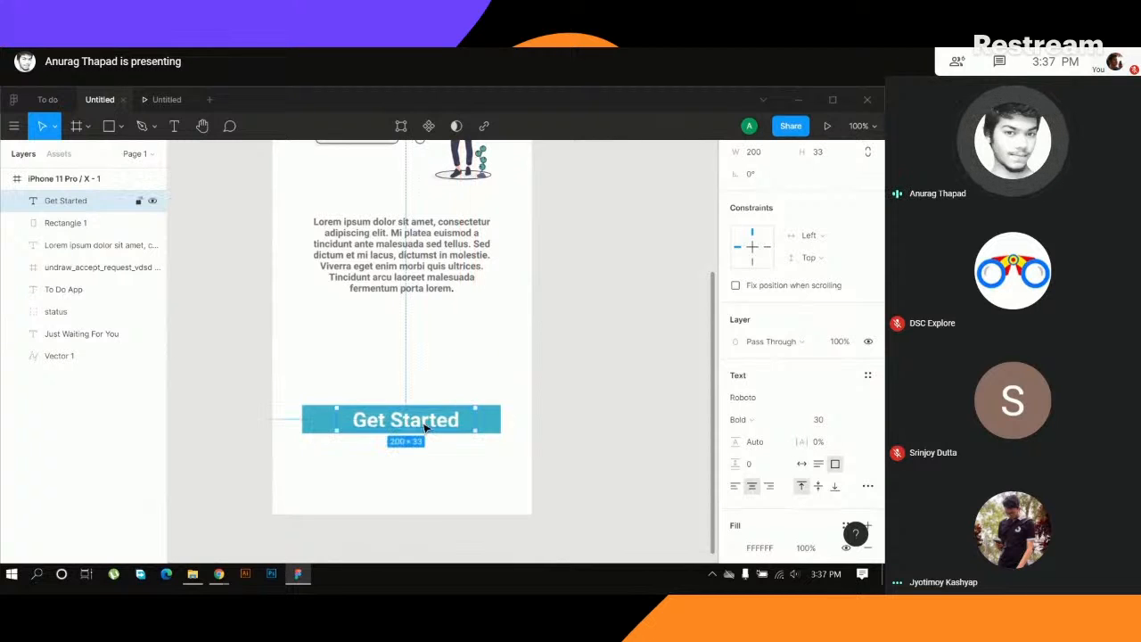
left_click(831, 419)
type("24")
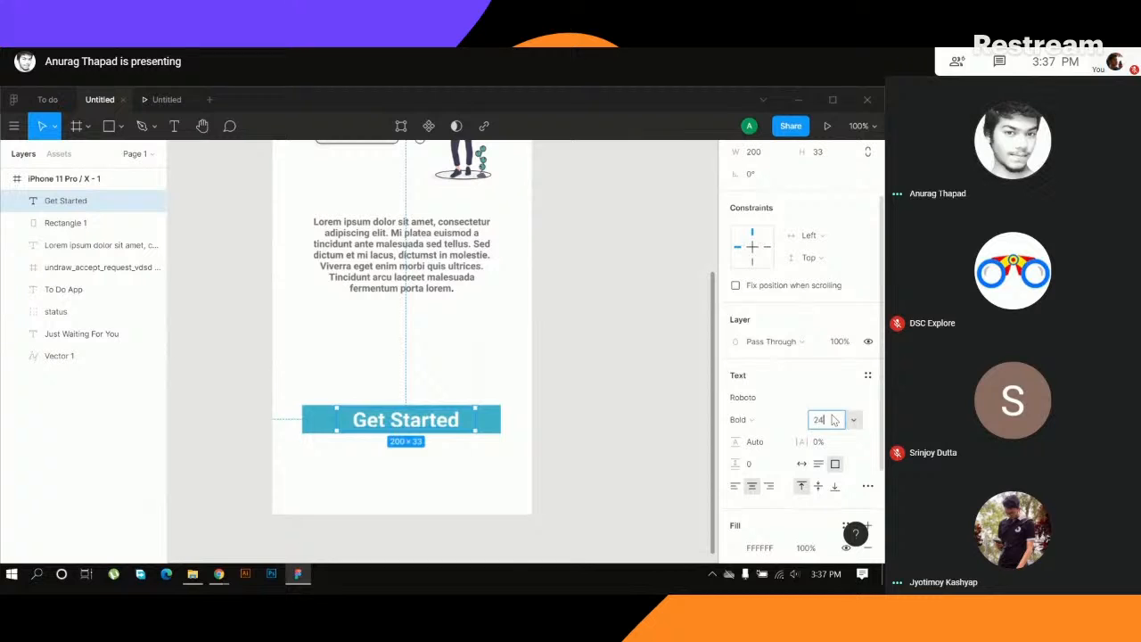
key("Return")
left_click(827, 420)
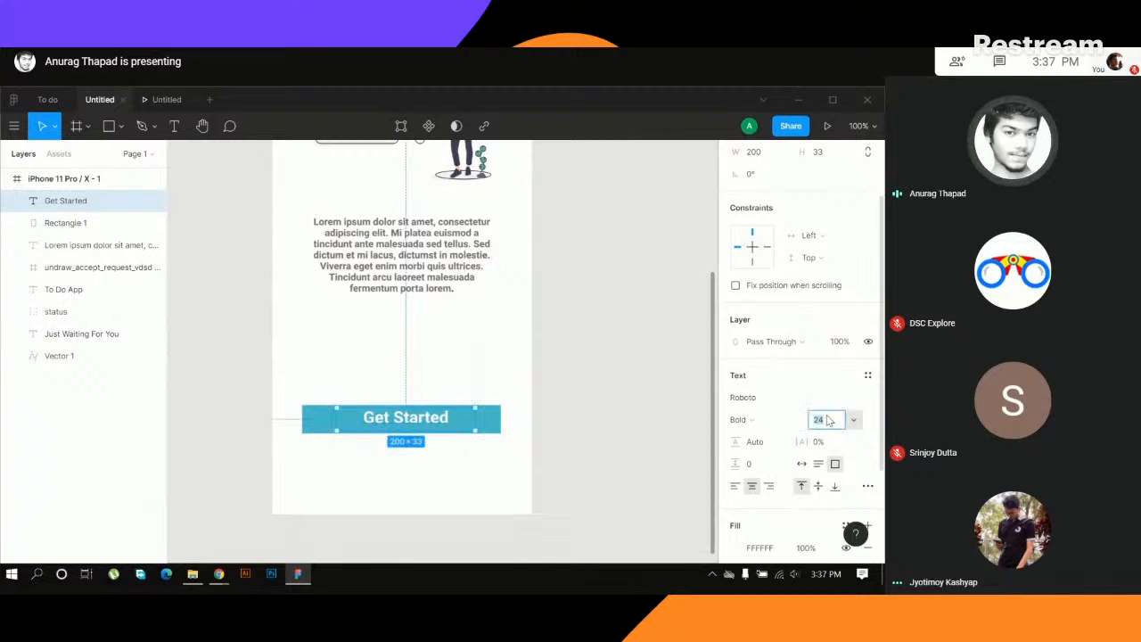
key("Return")
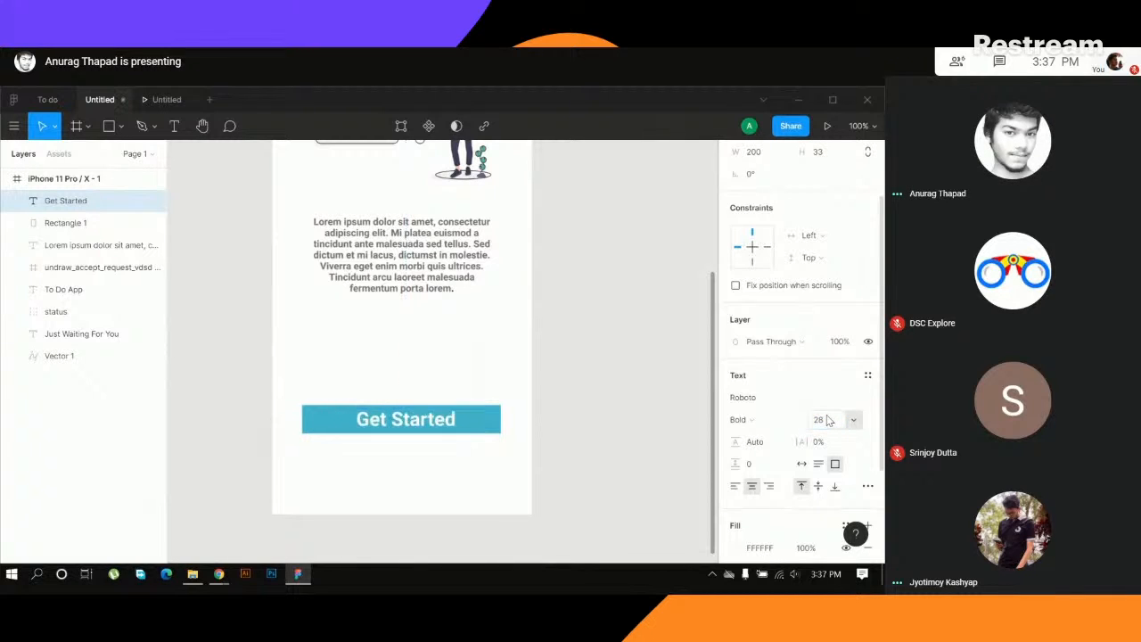
left_click(520, 411)
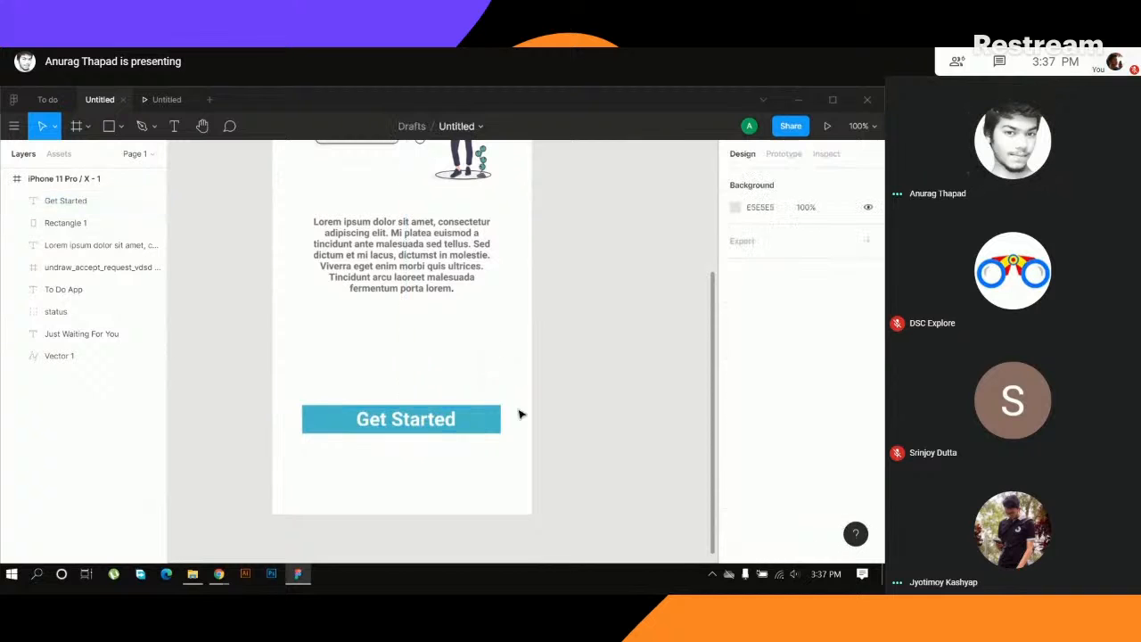
- Round the corners of the teal rectangle behind the Get Started label with a corner radius of 5
left_click(484, 431)
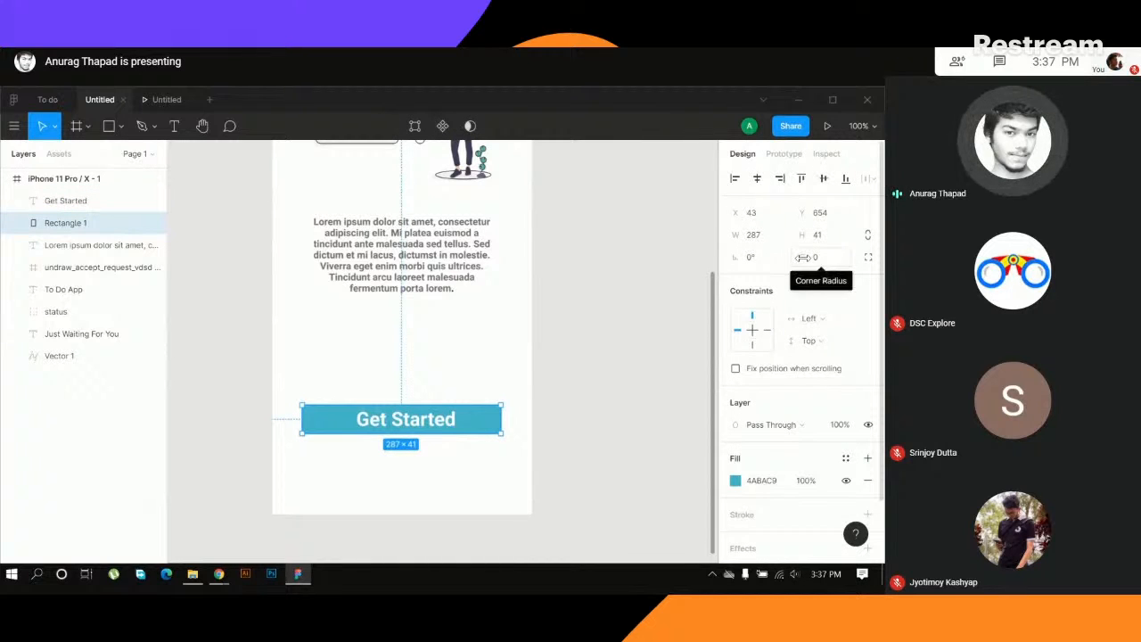
mouse_move(805, 258)
left_mouse_down()
mouse_move(817, 258)
mouse_move(799, 266)
mouse_move(804, 256)
left_mouse_up()
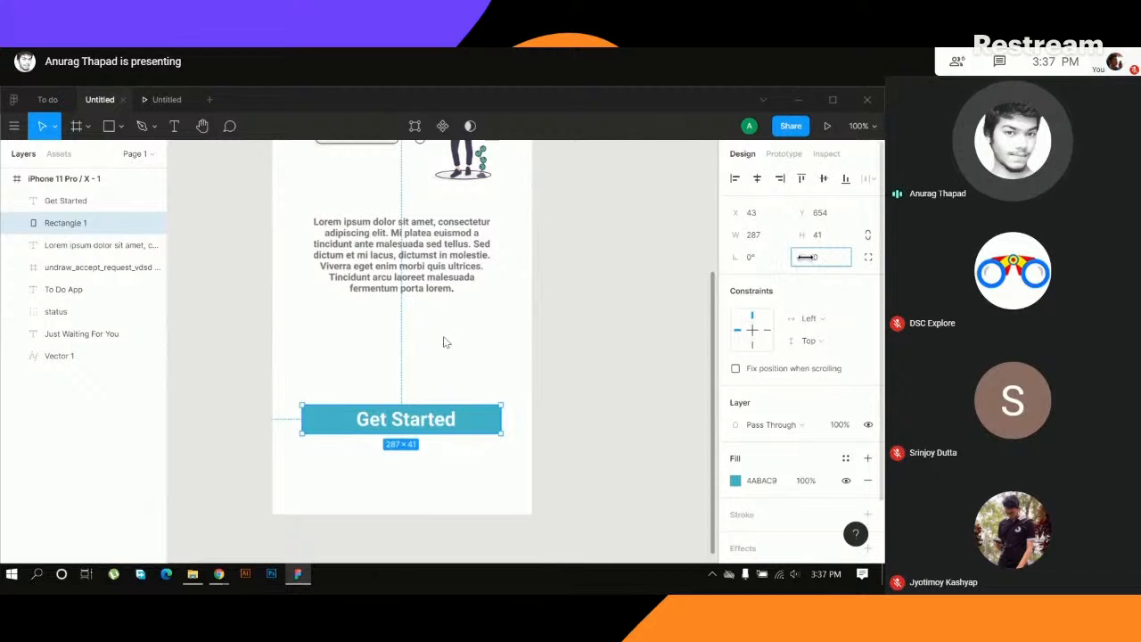
left_click_drag(803, 258, 801, 257)
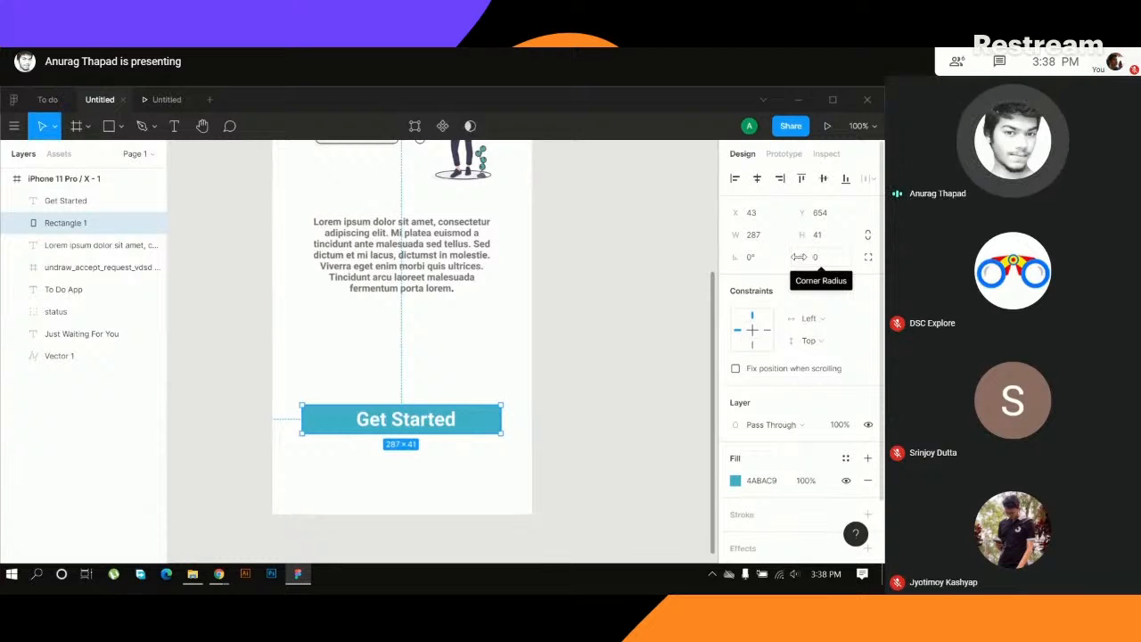
left_click_drag(798, 257, 517, 338)
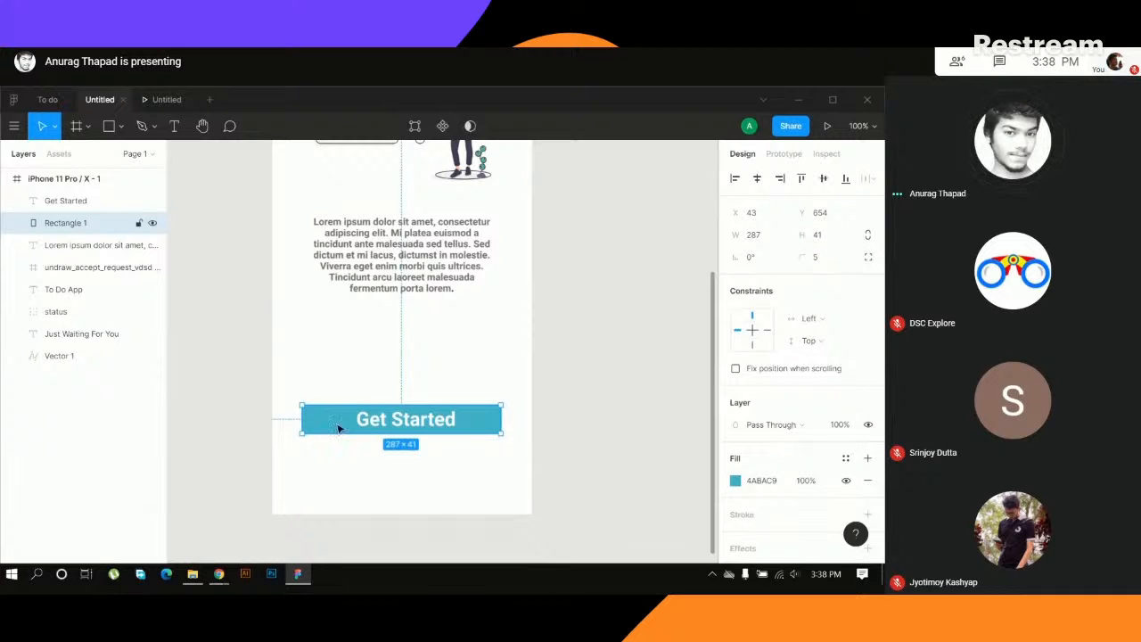
- Centre the Get Started label horizontally and vertically on the teal rectangle and move both slightly lower on the screen
left_click_drag(303, 384, 453, 453)
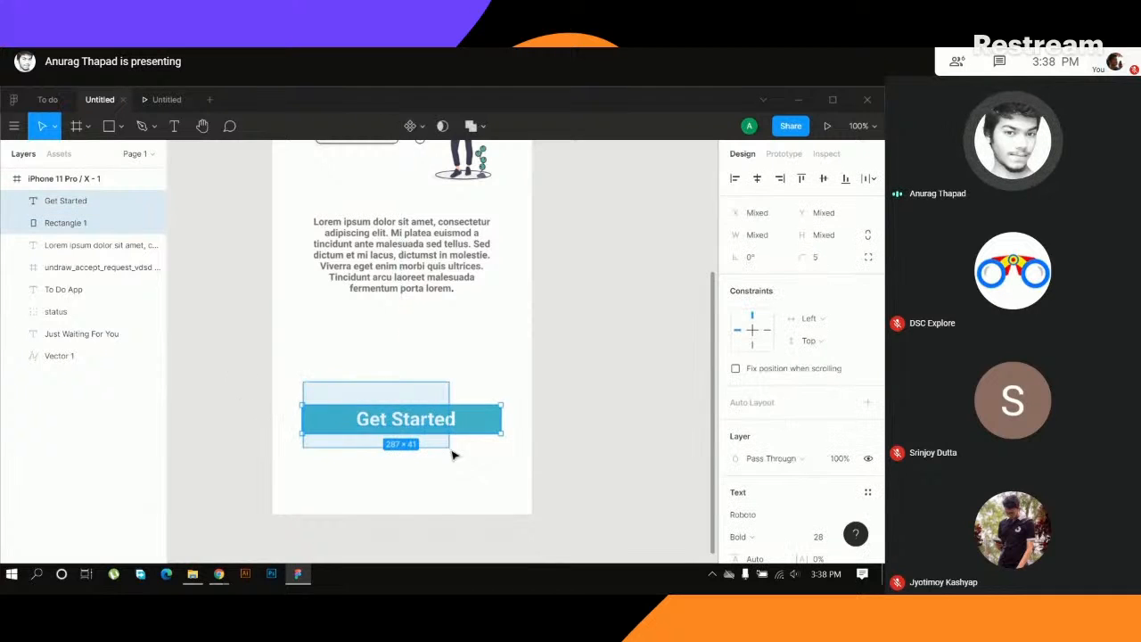
left_click(757, 179)
left_click(824, 180)
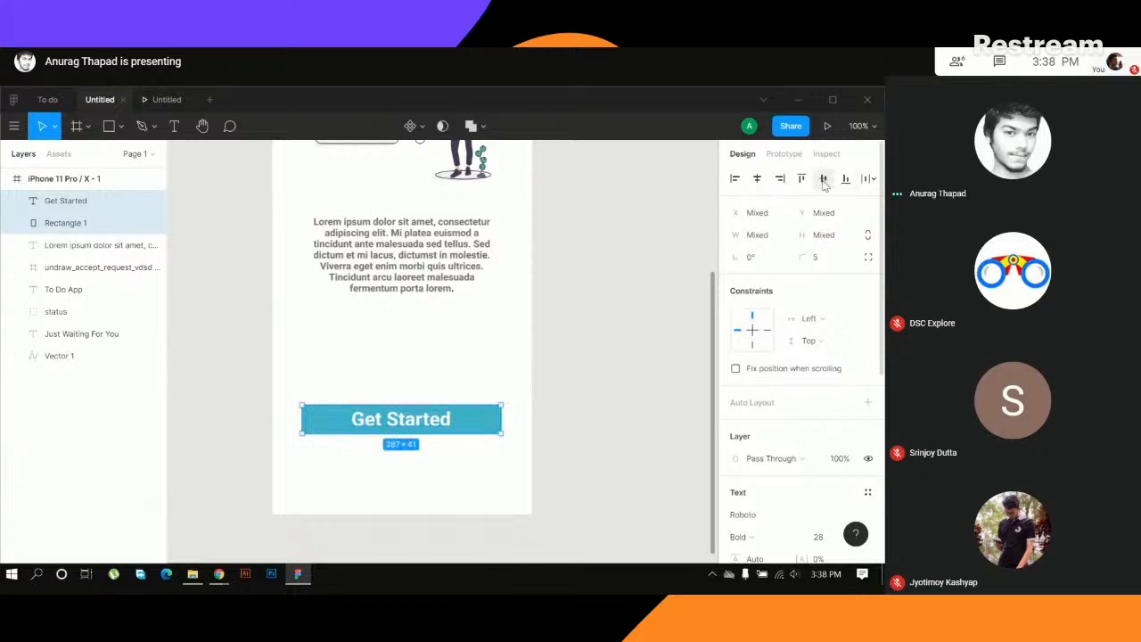
left_click(374, 391)
left_click_drag(328, 385, 439, 433)
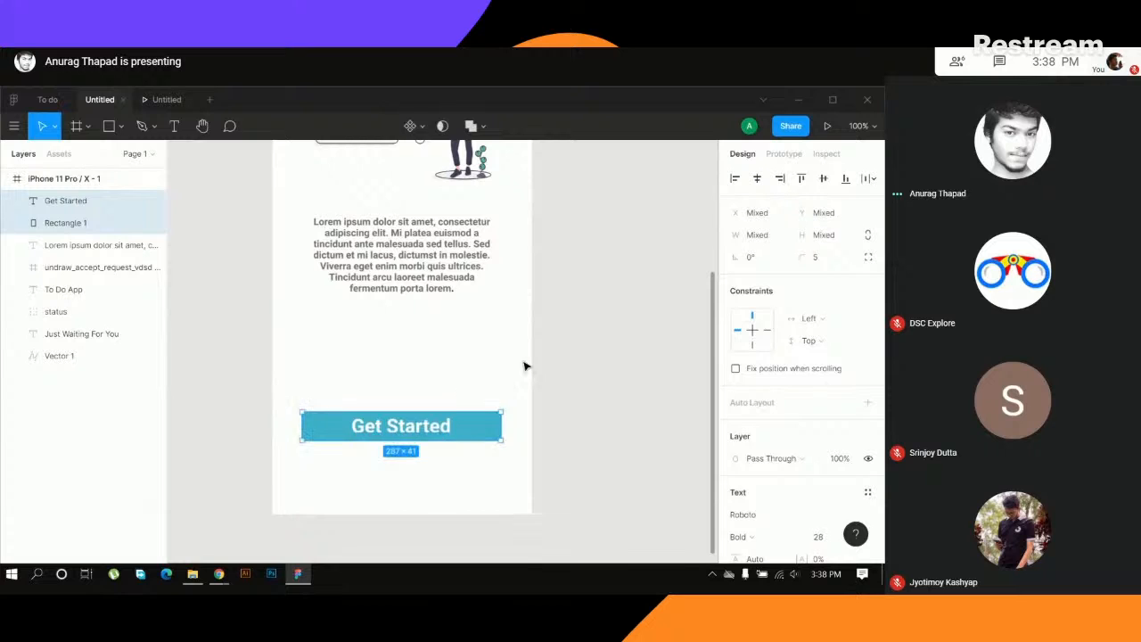
- Draw a small circle of about 14 × 14 below the Get Started button with the Ellipse tool
scroll(525, 364, "up", 5)
scroll(527, 366, "down", 2)
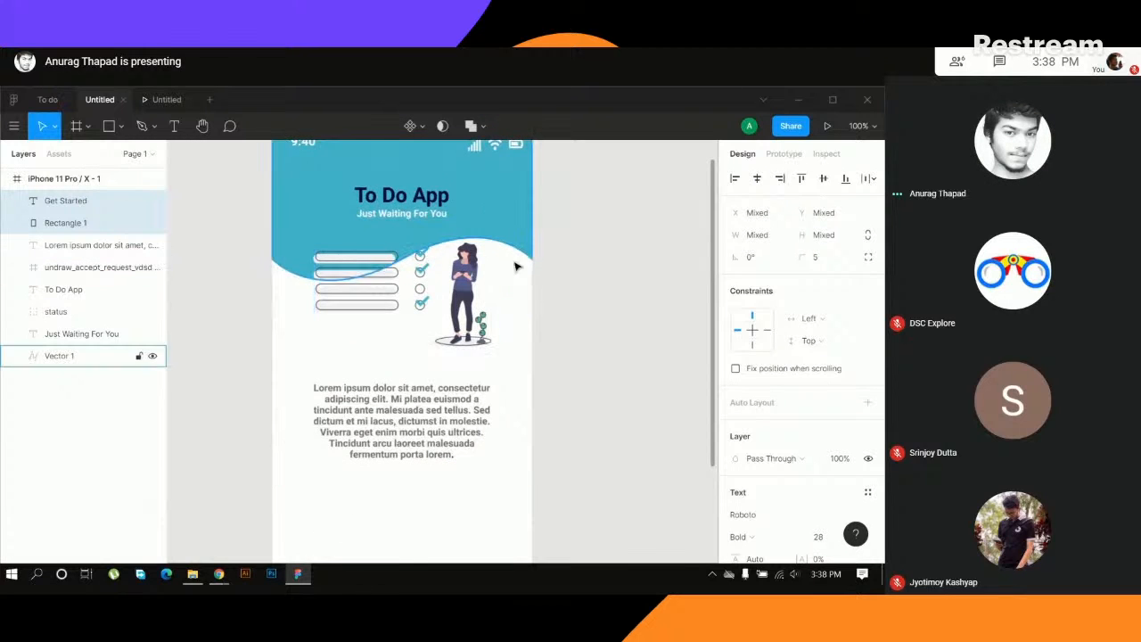
scroll(560, 412, "down", 5)
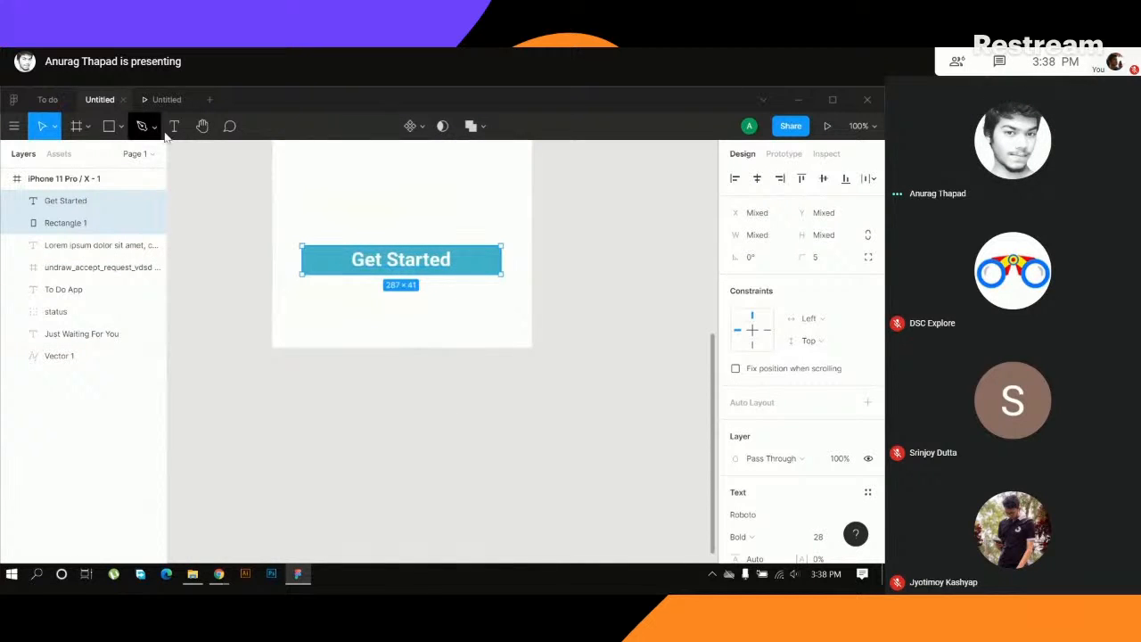
left_click(107, 128)
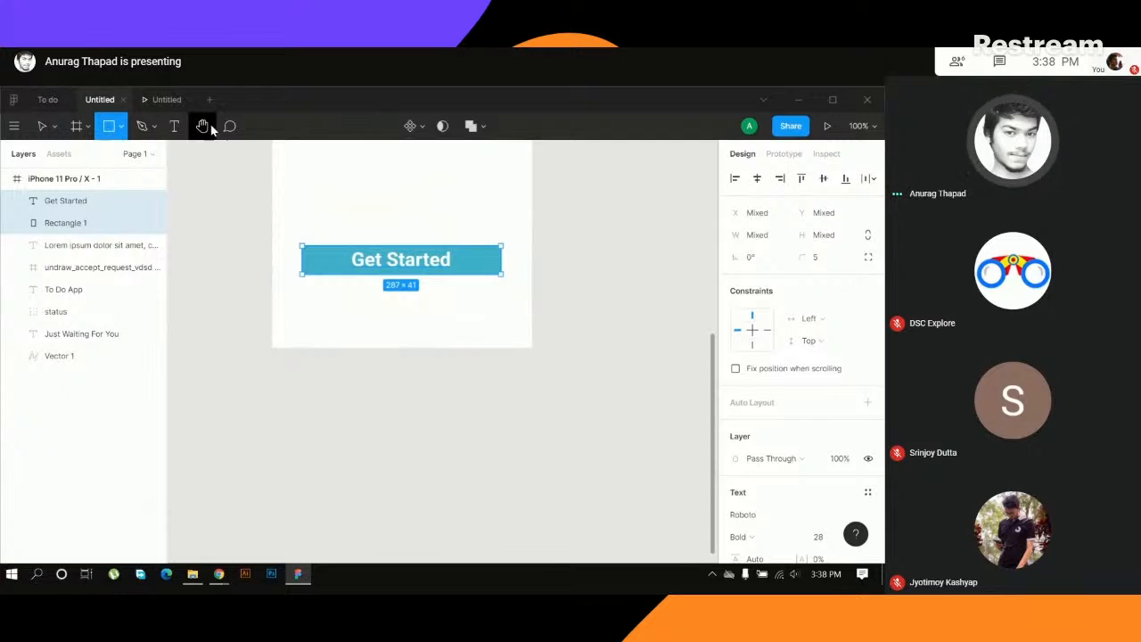
left_click(121, 128)
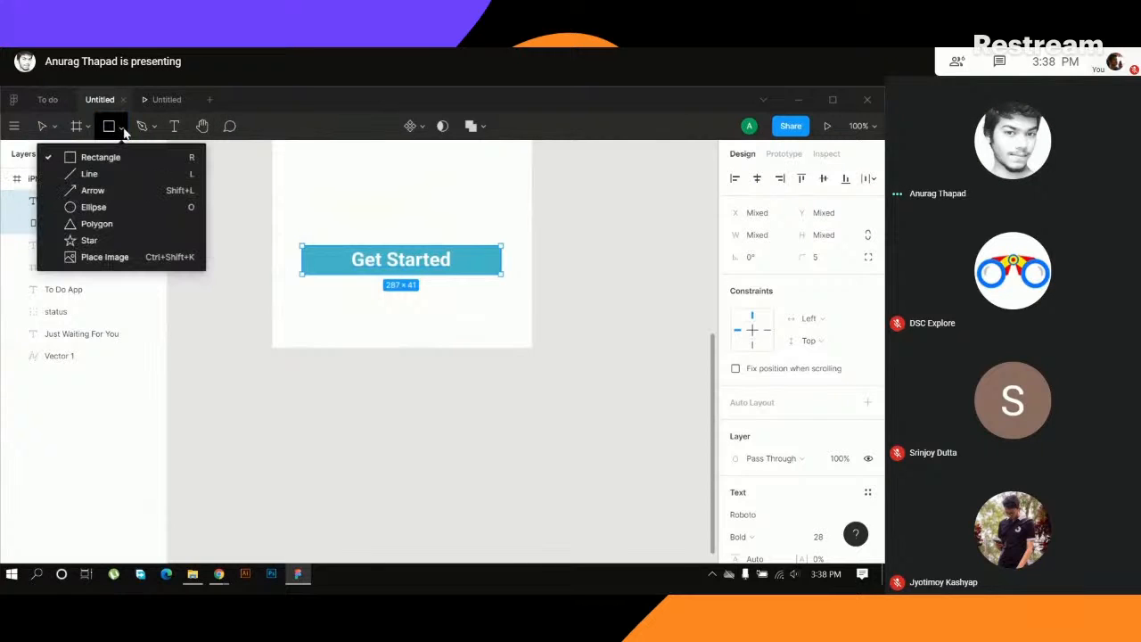
left_click(122, 209)
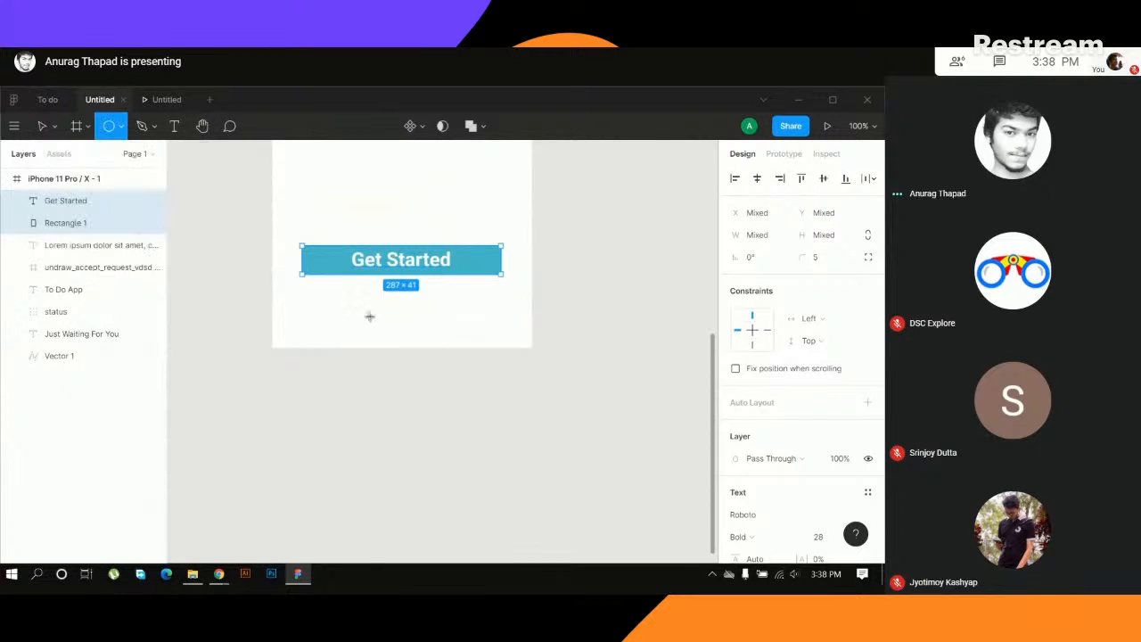
left_click_drag(368, 298, 377, 305)
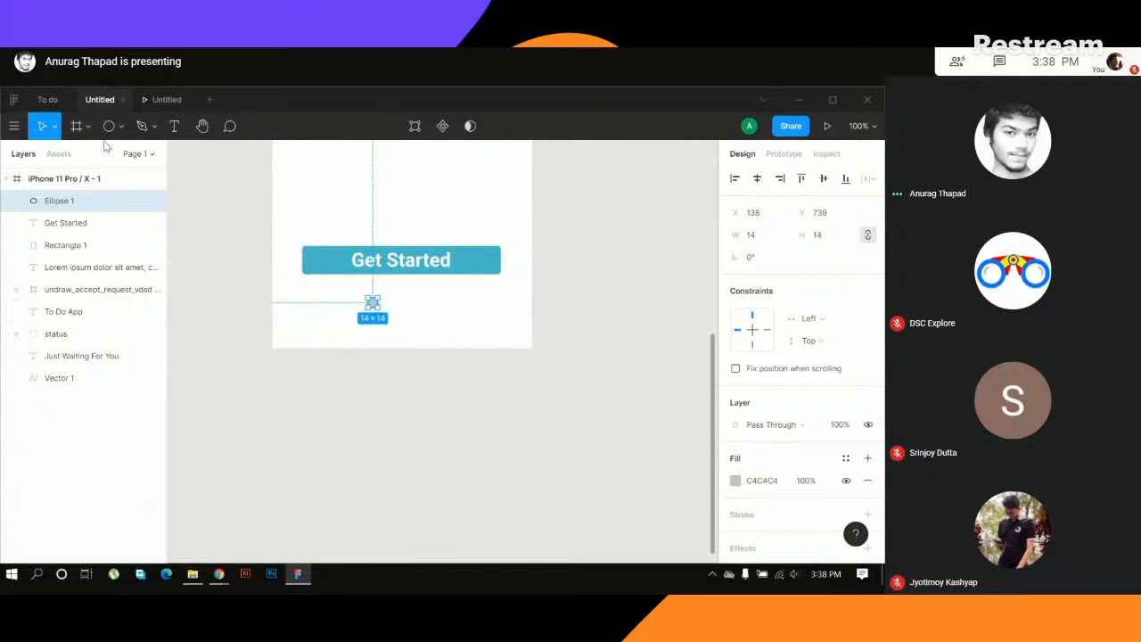
- Duplicate the small circle twice to form a level row of three dots spaced about 13 apart
left_click(420, 313)
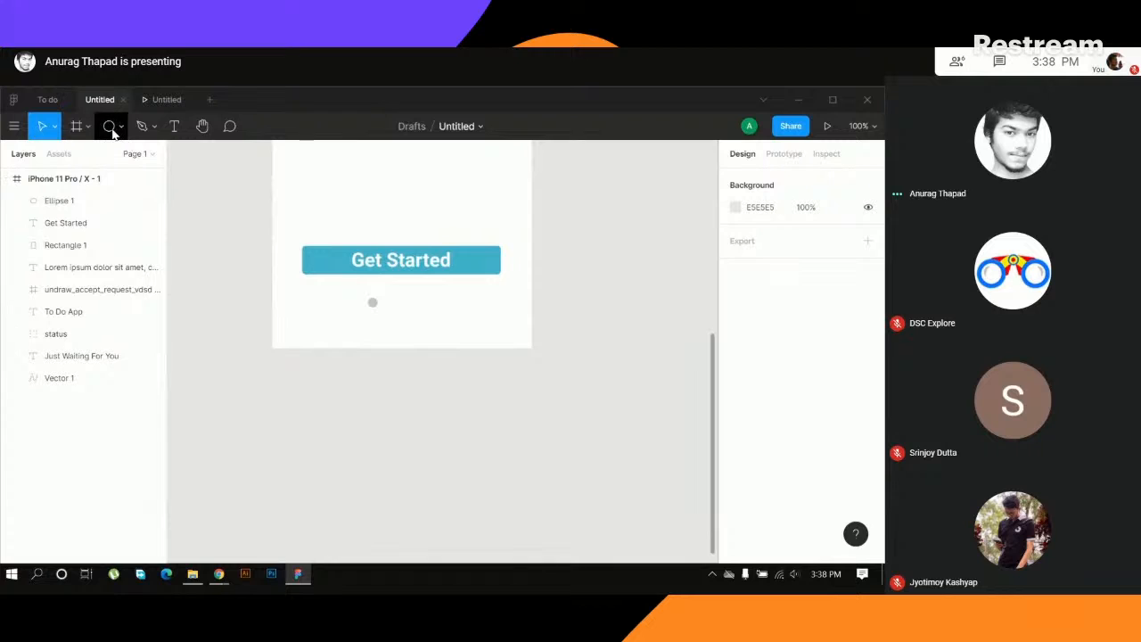
left_click(111, 128)
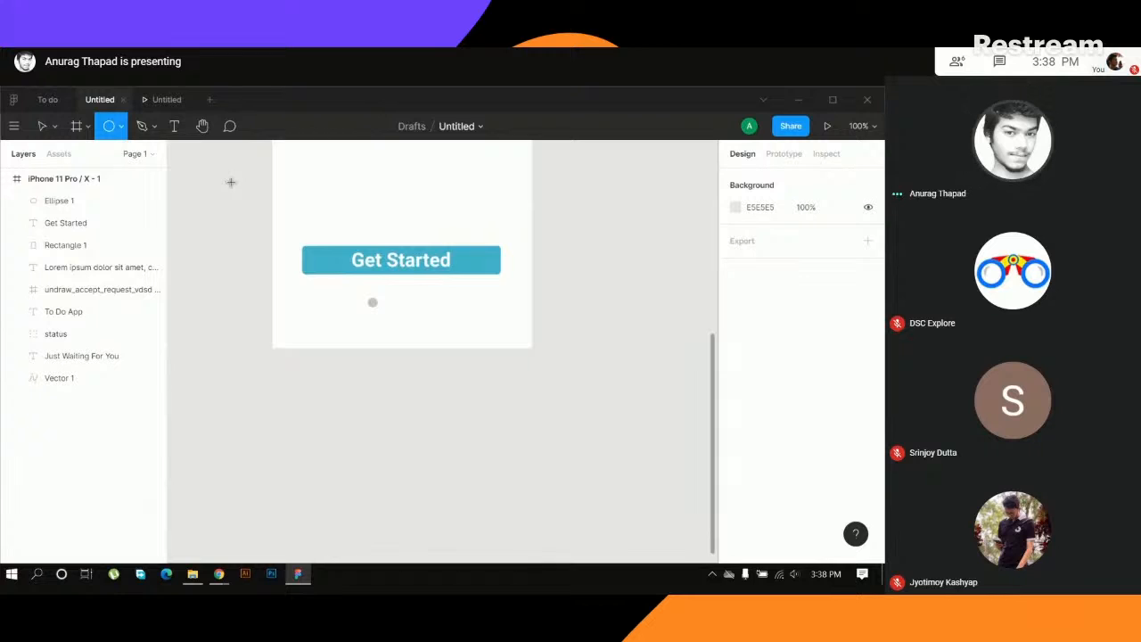
key("v")
left_click(372, 303)
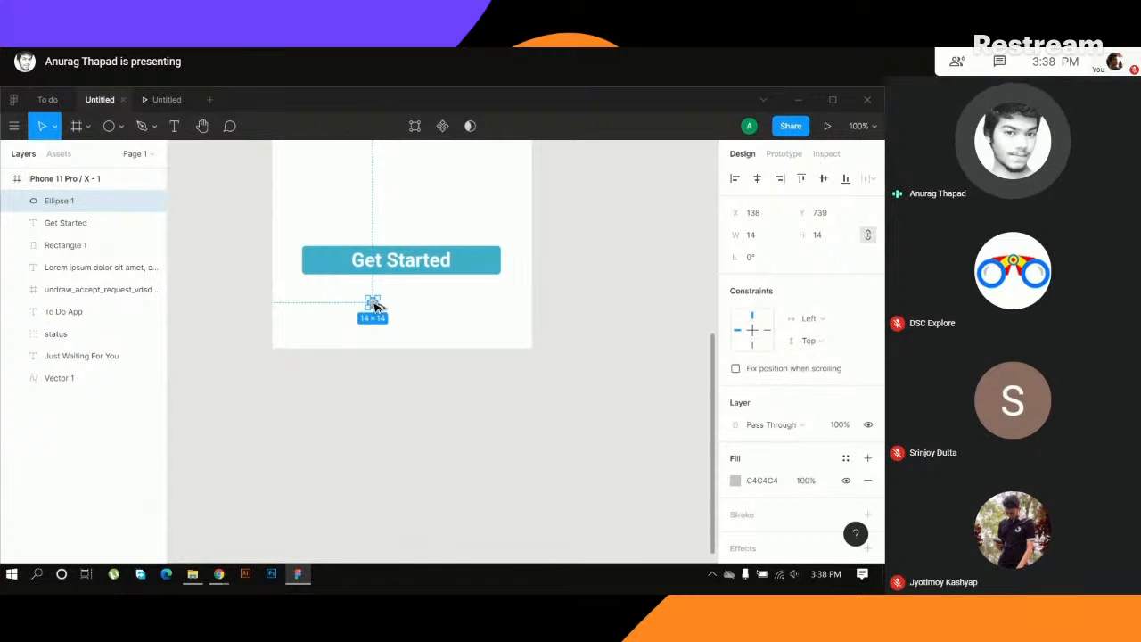
left_click_drag(372, 303, 415, 306)
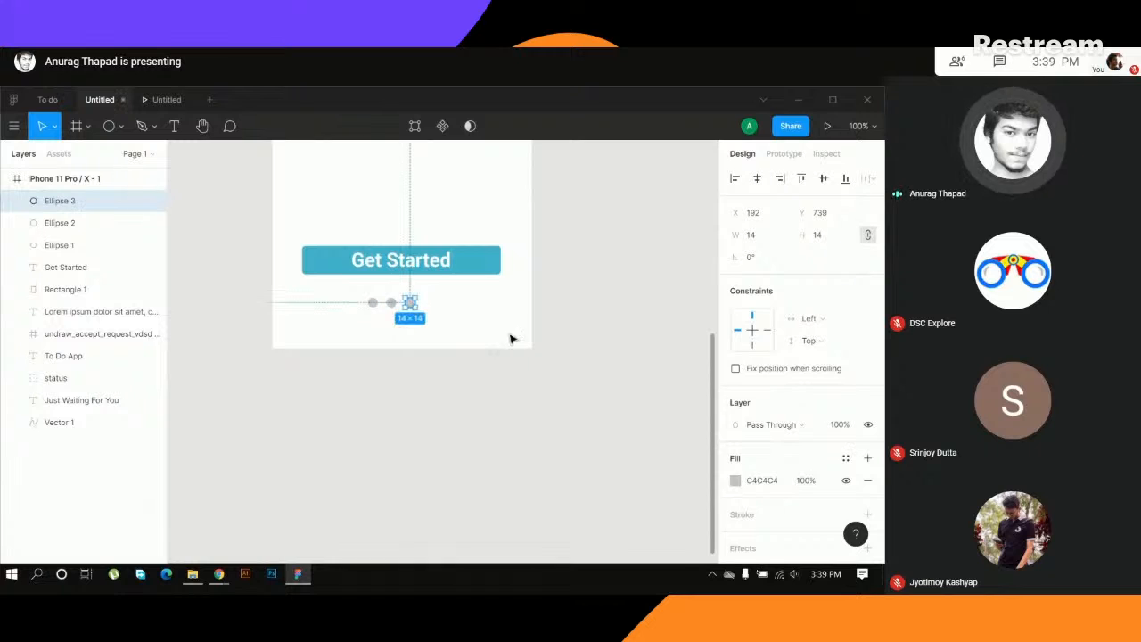
- Group the three dots and centre the group horizontally beneath the Get Started button at about X 152
left_click(482, 332)
left_click_drag(343, 292, 448, 330)
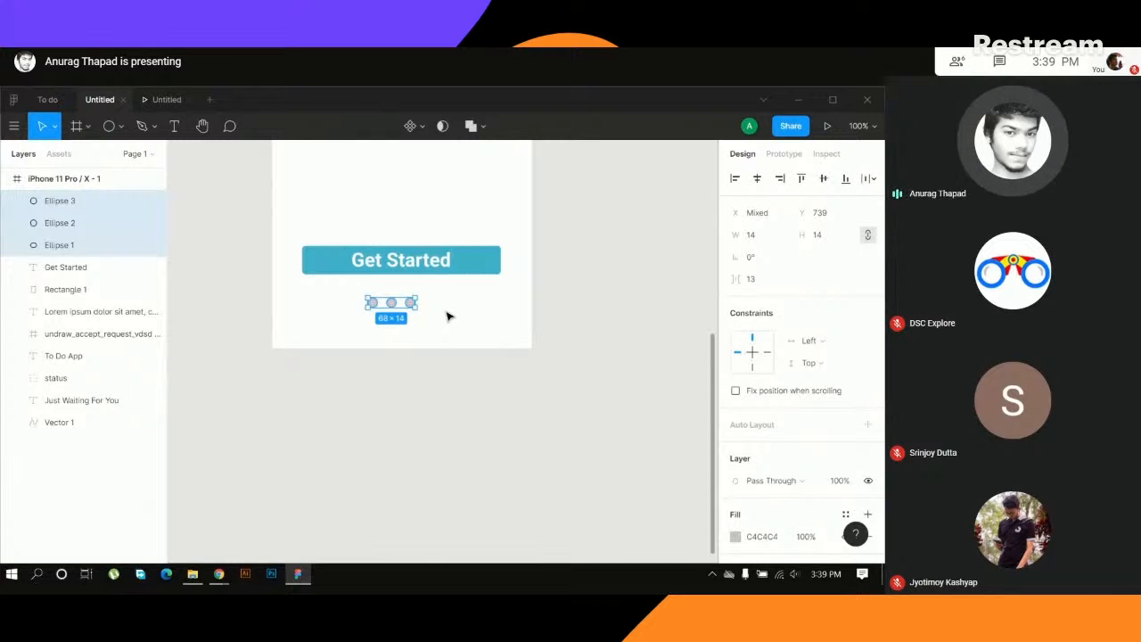
key("ctrl+g")
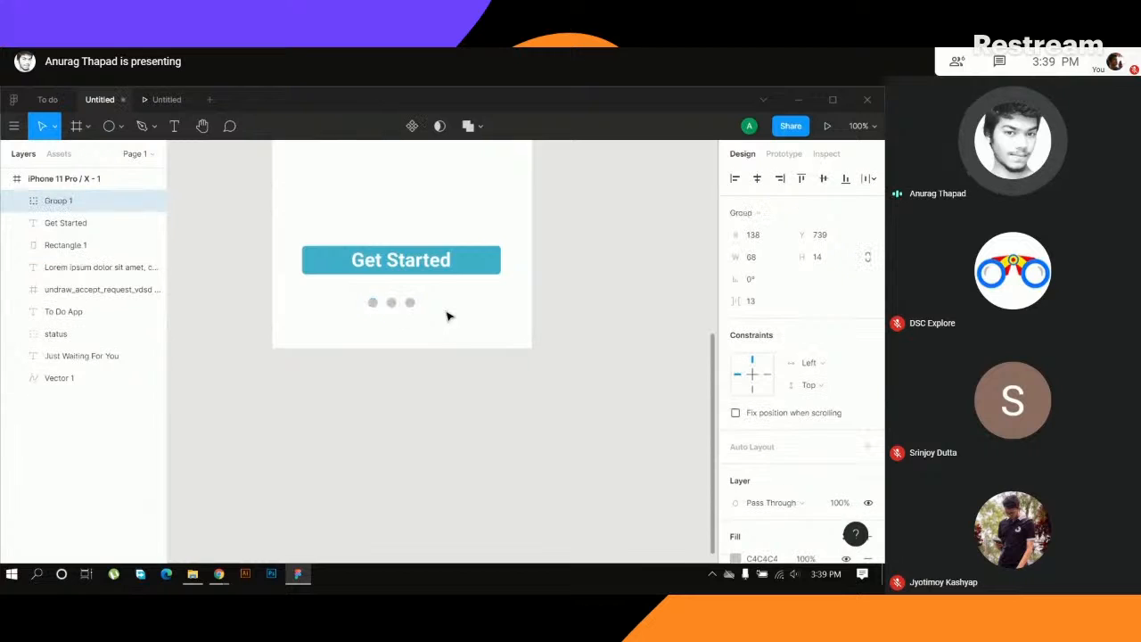
left_click_drag(392, 303, 393, 308)
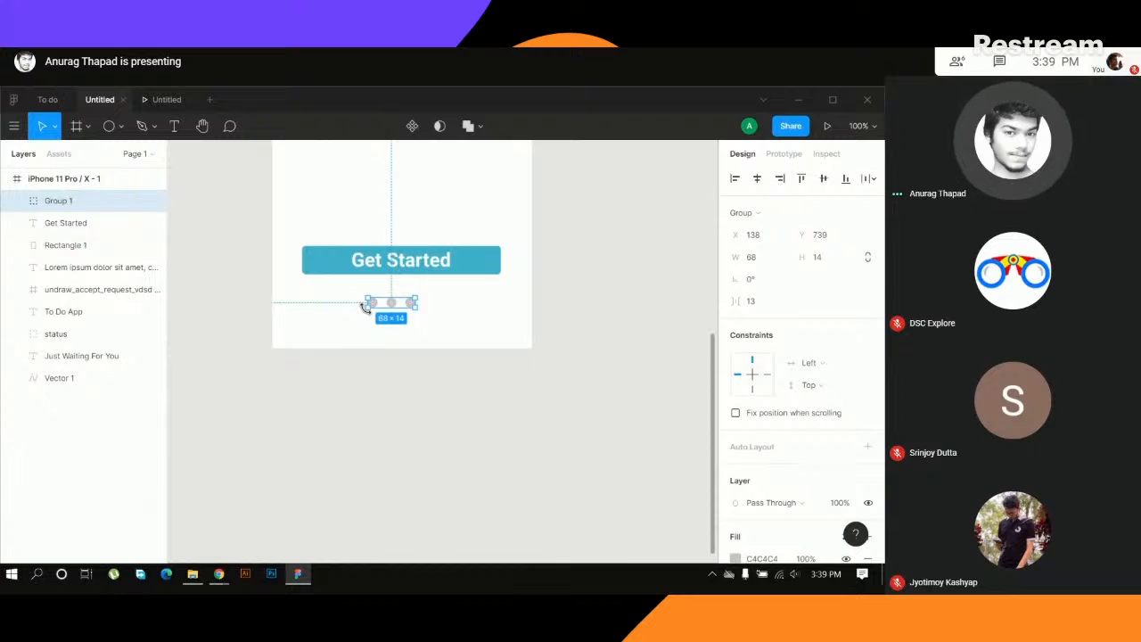
key("ctrl+shift+g")
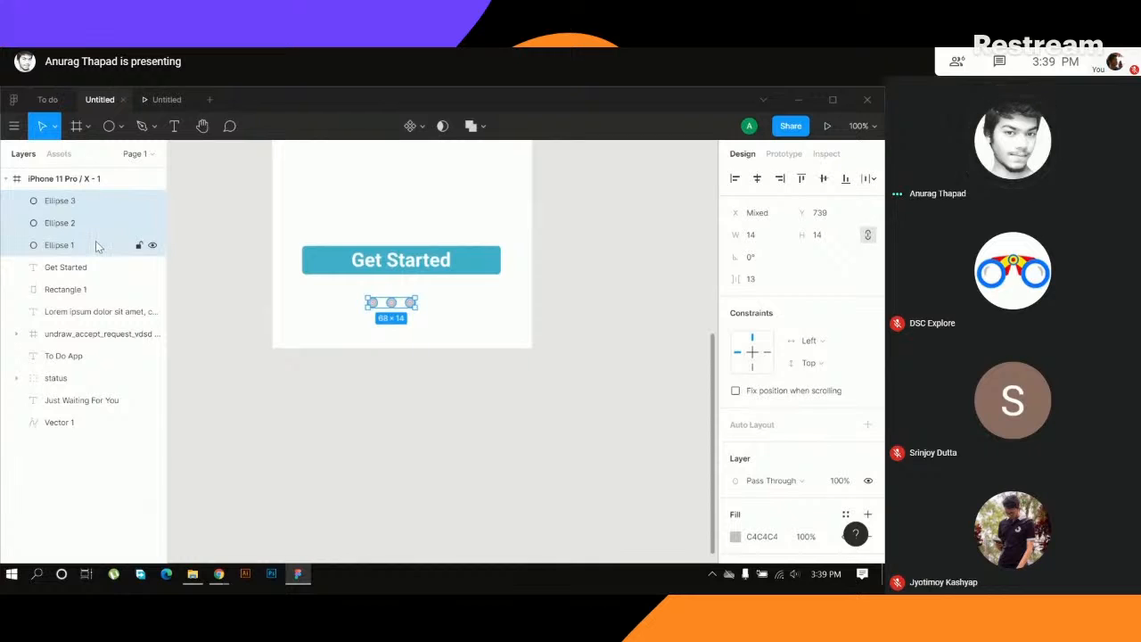
key("ctrl+g")
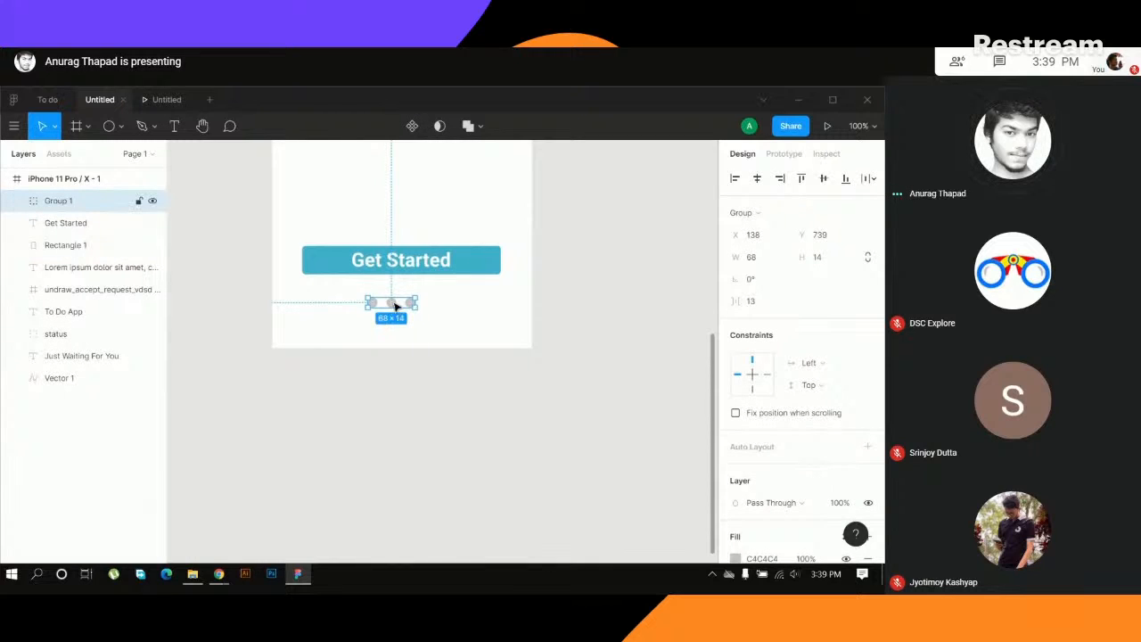
left_click_drag(396, 307, 404, 309)
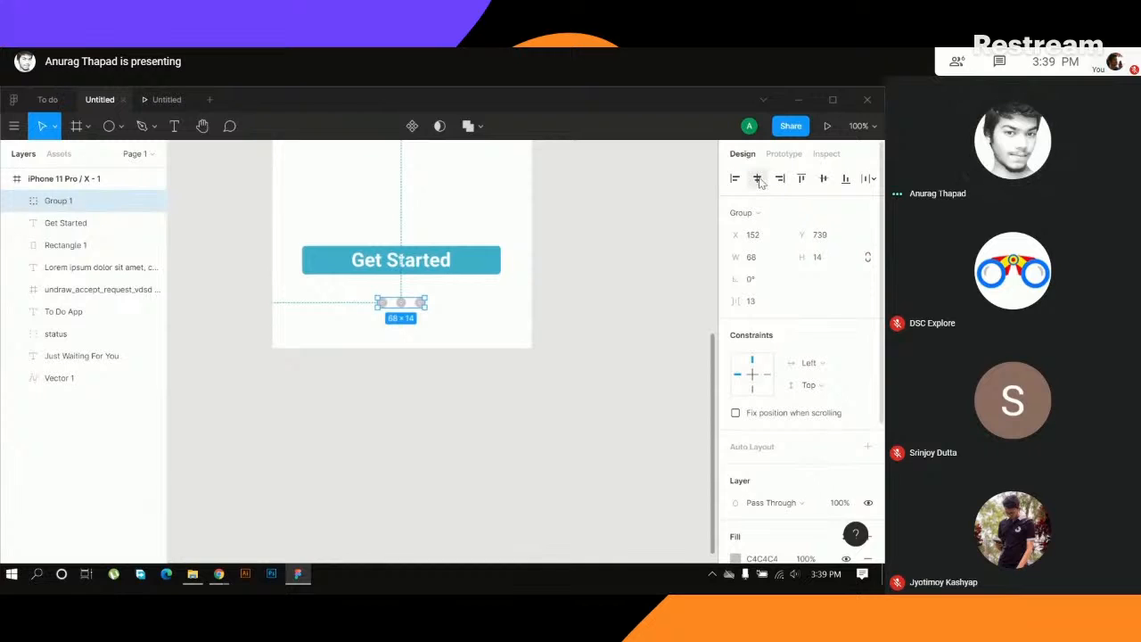
- Recolour the middle dot of the row with the teal sampled from the Get Started button
left_click(426, 344)
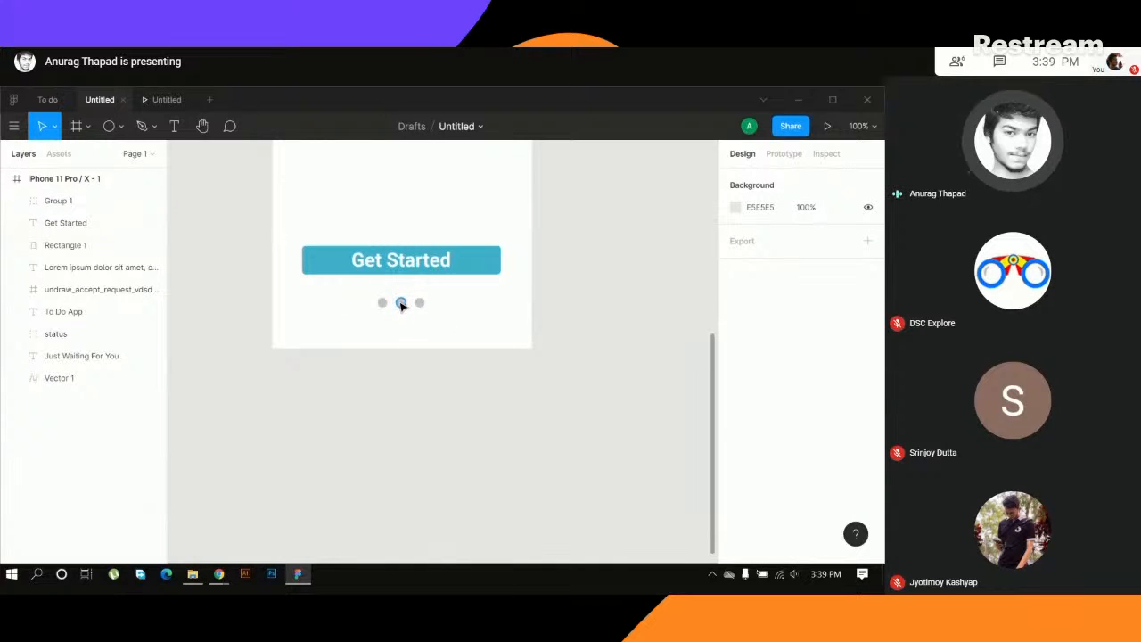
double_click(401, 303)
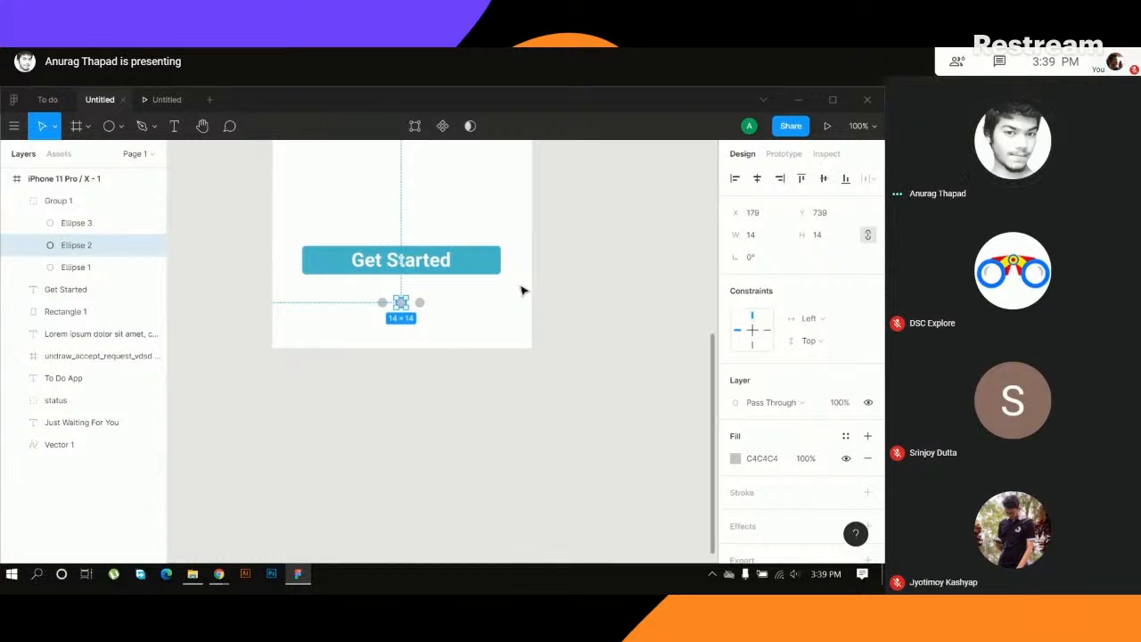
key("i")
left_click(488, 259)
left_click(595, 292)
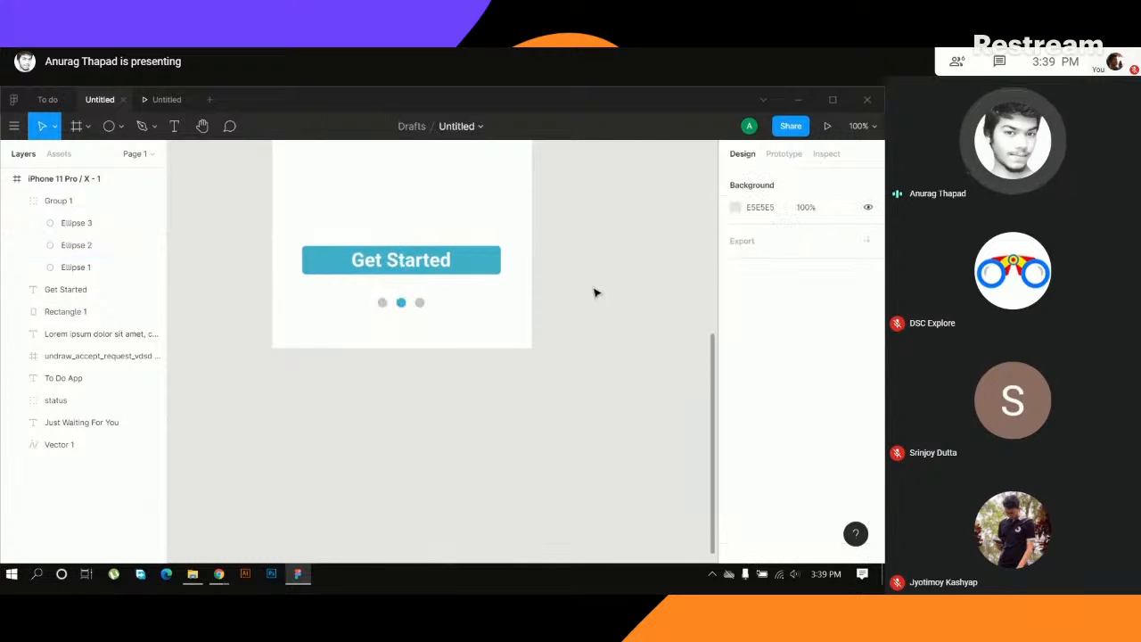
- Align the Get Started label and its teal rectangle on their vertical centres
scroll(596, 292, "up", 6)
key("minus")
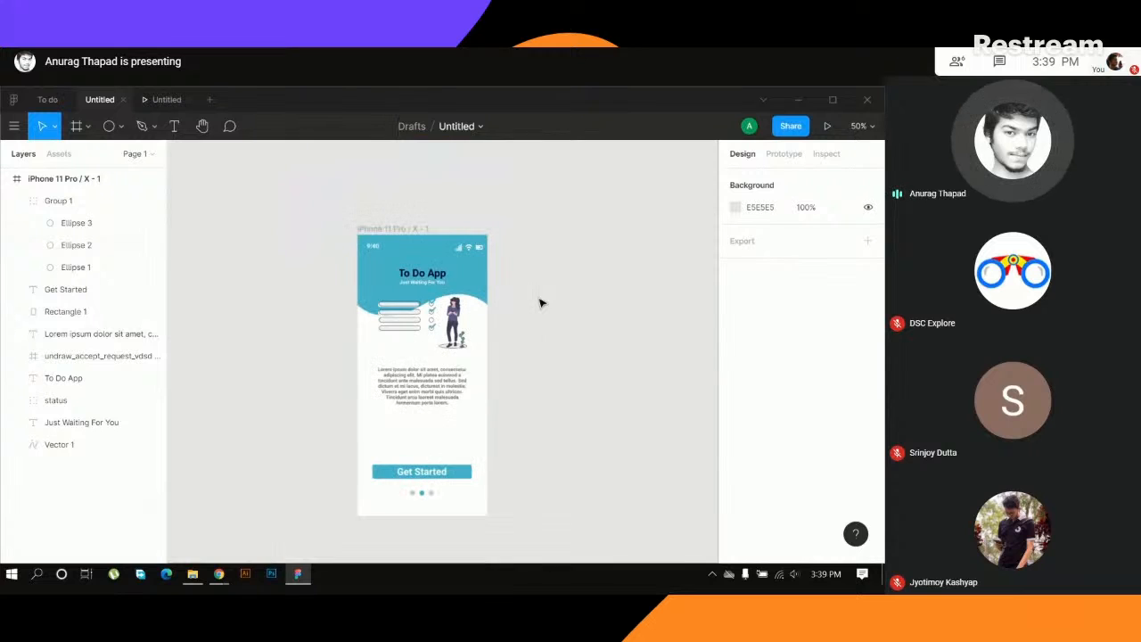
scroll(547, 309, "down", 2)
scroll(557, 294, "up", 1)
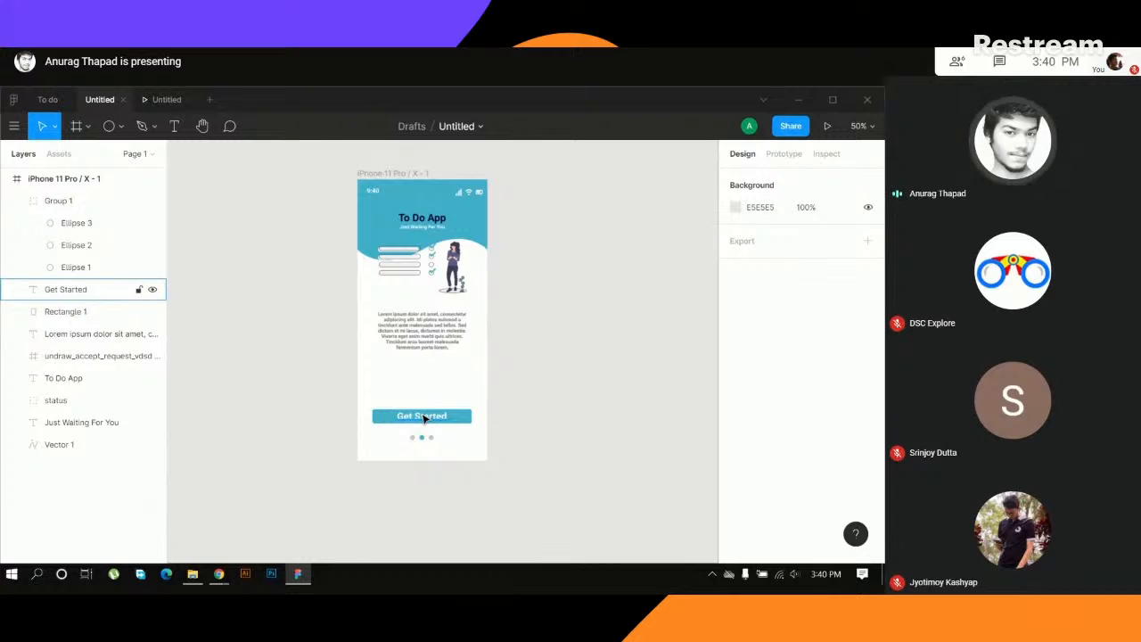
left_click(422, 345)
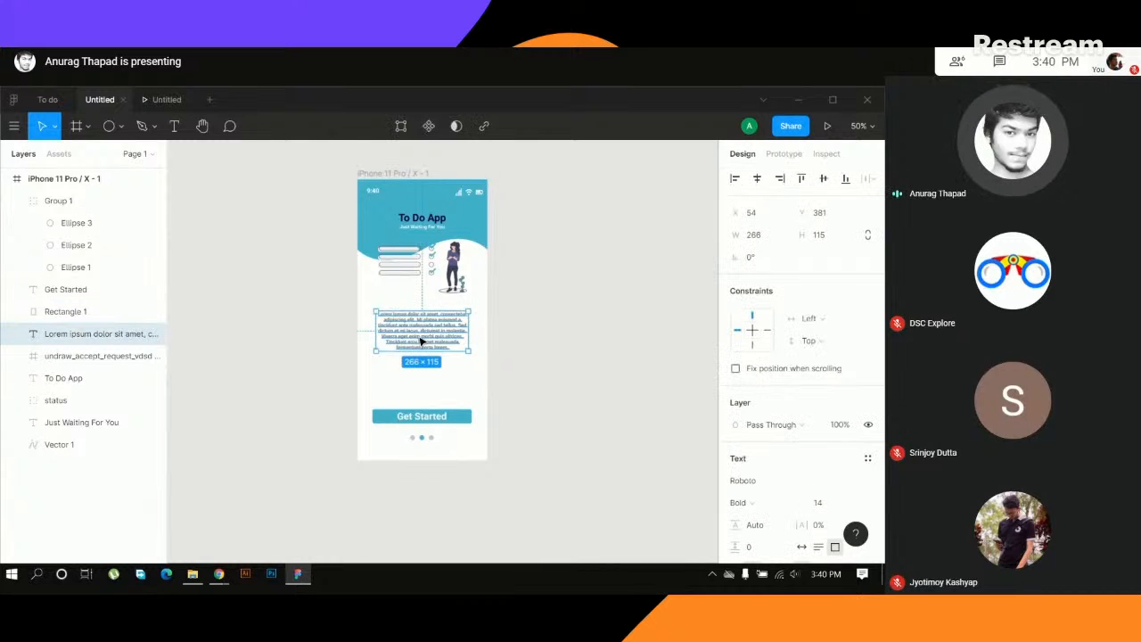
left_click(495, 304)
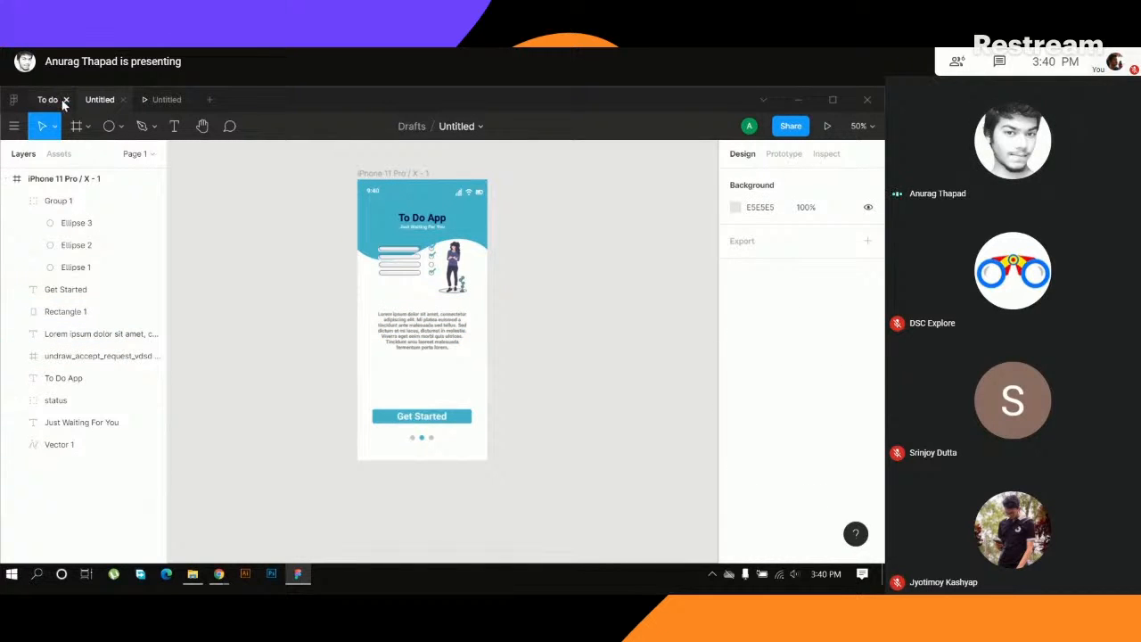
left_click_drag(424, 451, 431, 428)
left_click(423, 418)
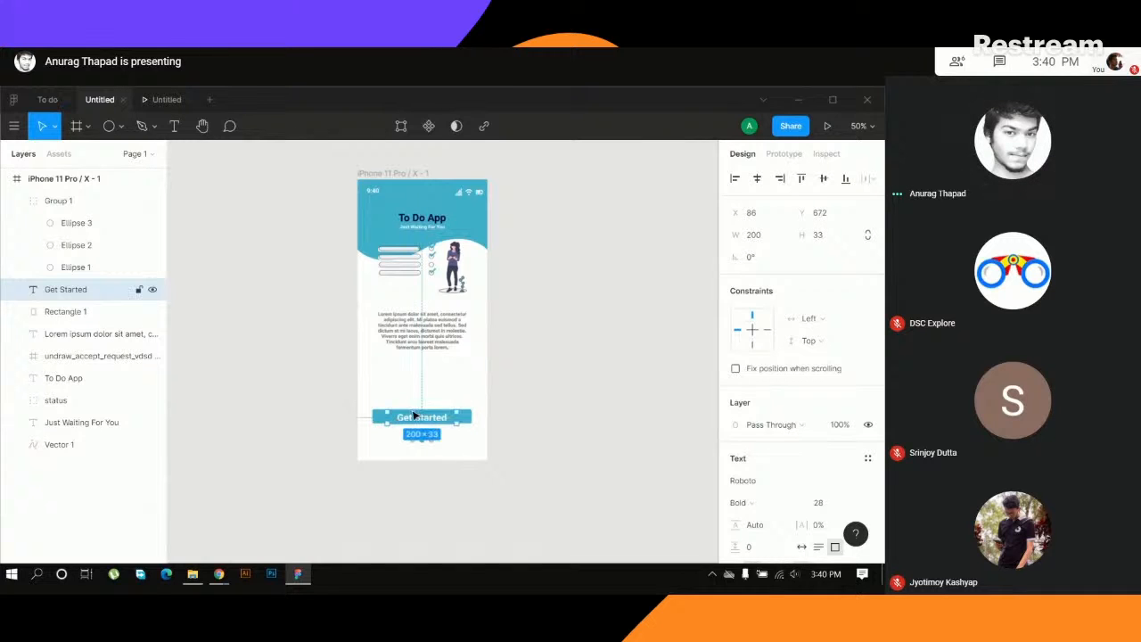
left_click(439, 421, "shift")
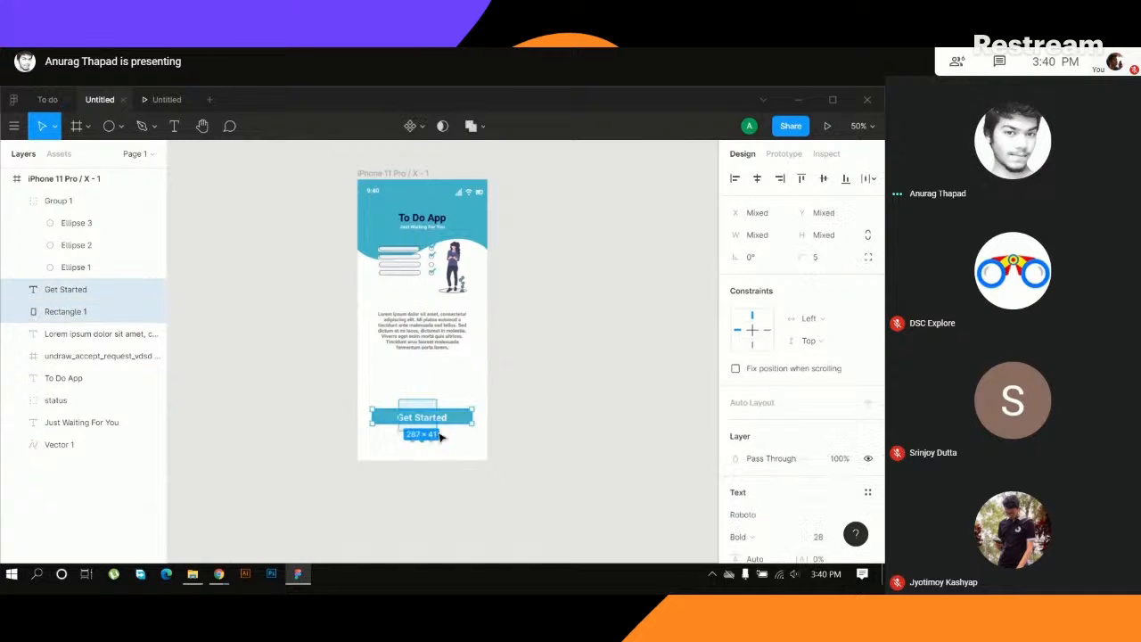
left_click(823, 178)
- Group the Get Started label with its rectangle and place the button slightly lower, at about Y 678
left_click(526, 400)
left_click_drag(414, 385, 438, 425)
key("ctrl+g")
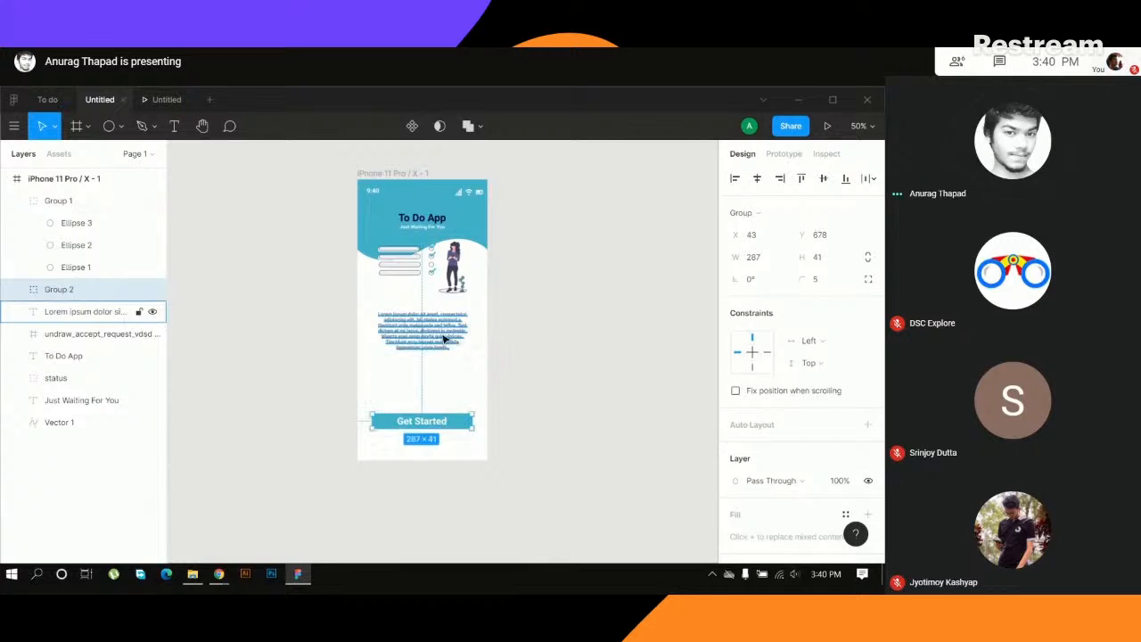
- Move the lorem ipsum paragraph down to about Y 458 and the checklist illustration down to about Y 245, below the wave
left_click(441, 337)
left_click_drag(441, 337, 431, 367)
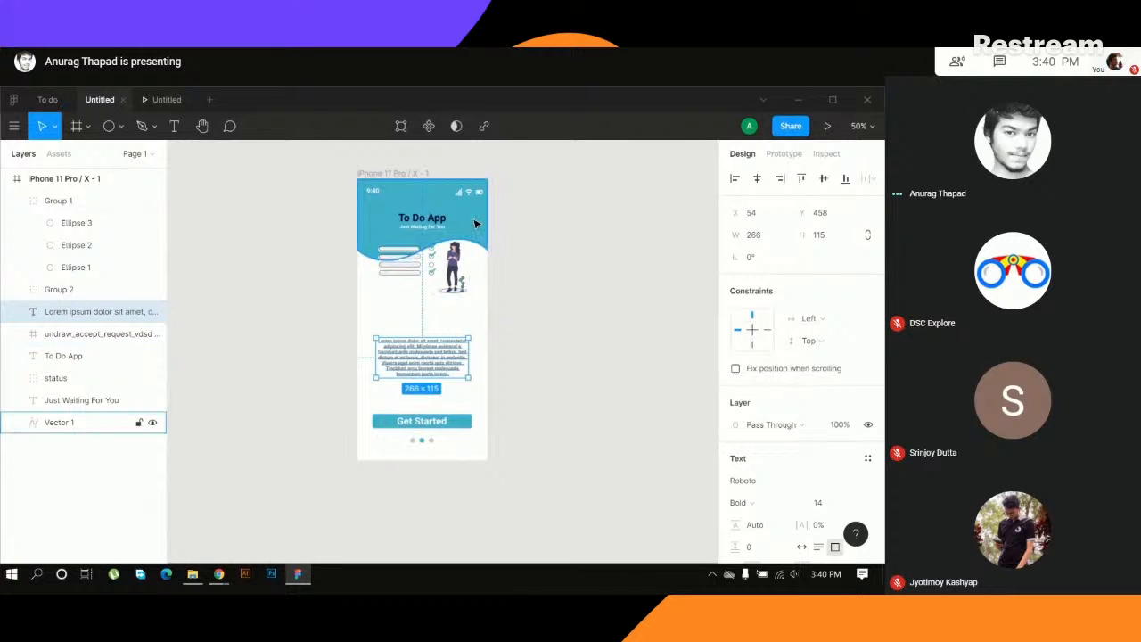
left_click(436, 259)
left_click_drag(427, 257, 427, 267)
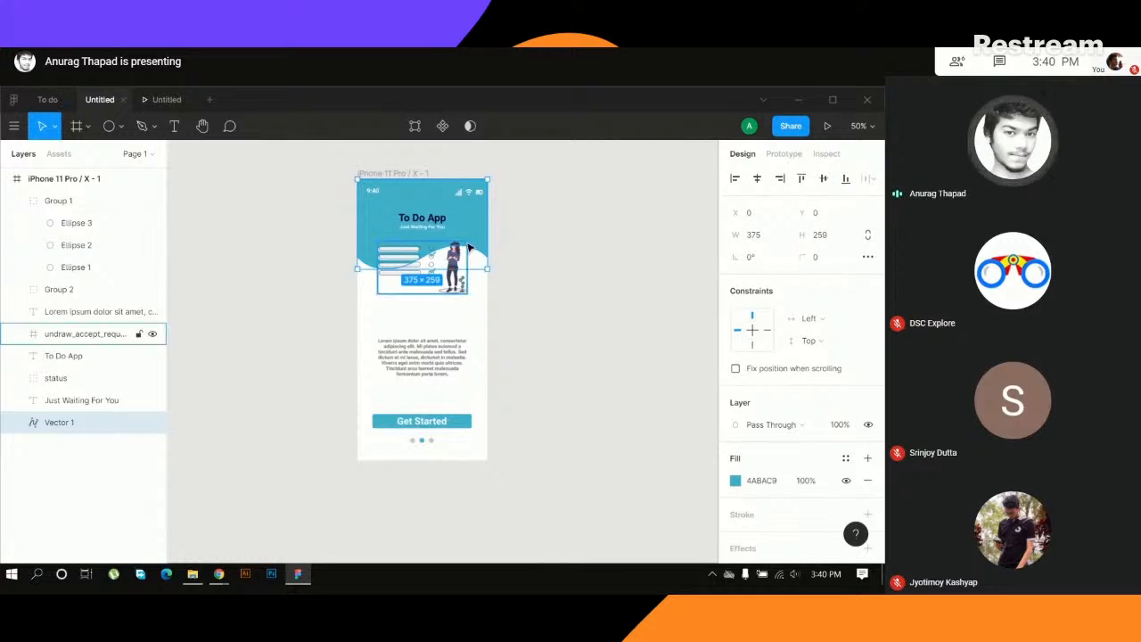
left_click(457, 280)
mouse_move(457, 280)
left_mouse_down()
mouse_move(456, 307)
mouse_move(452, 291)
left_mouse_up()
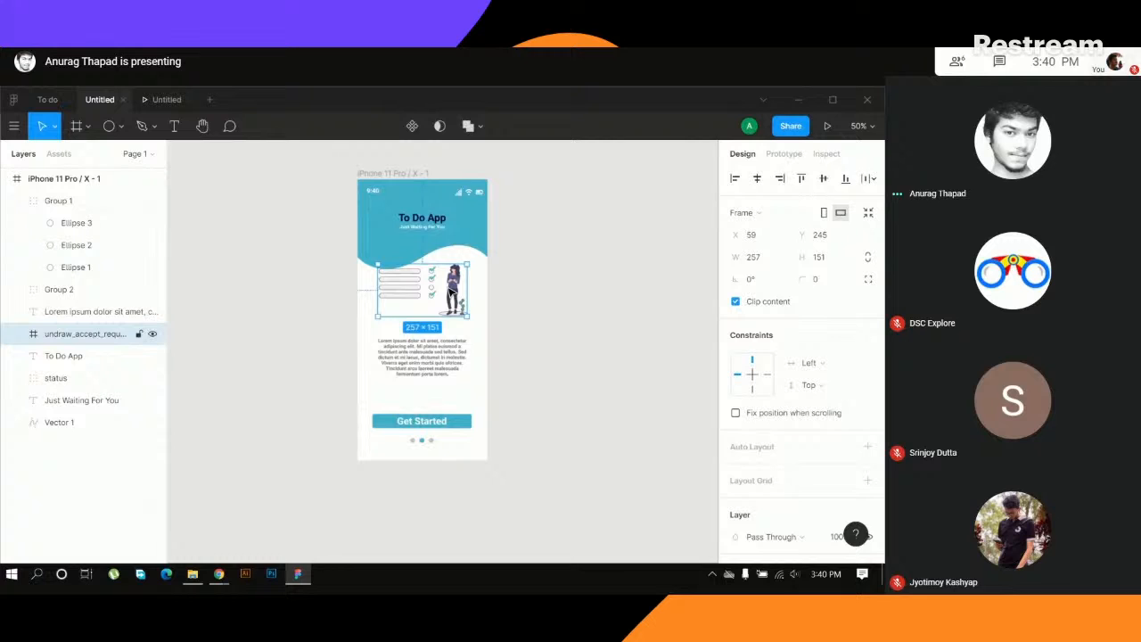
- Set the font size of the To Do App title to 32
left_click(430, 223)
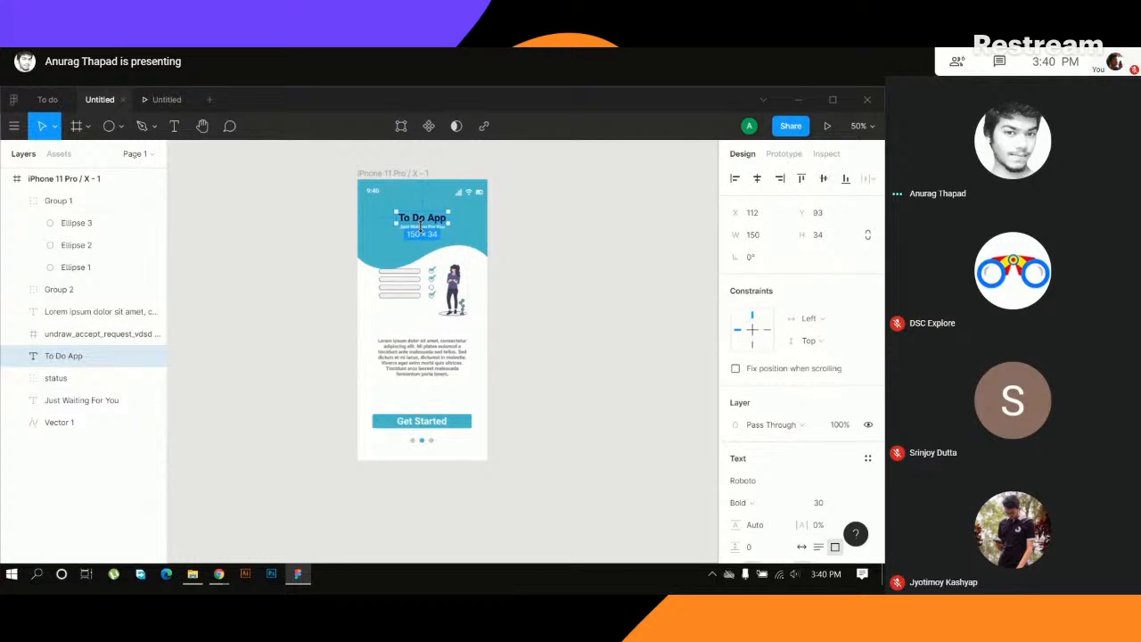
scroll(831, 486, "down", 2)
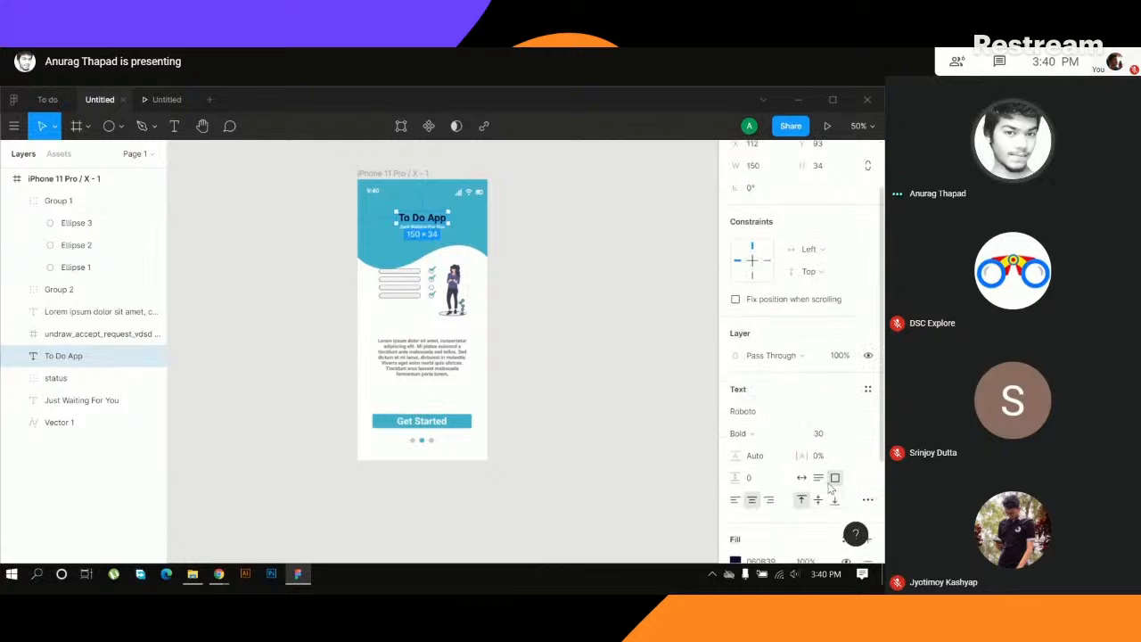
left_click(834, 440)
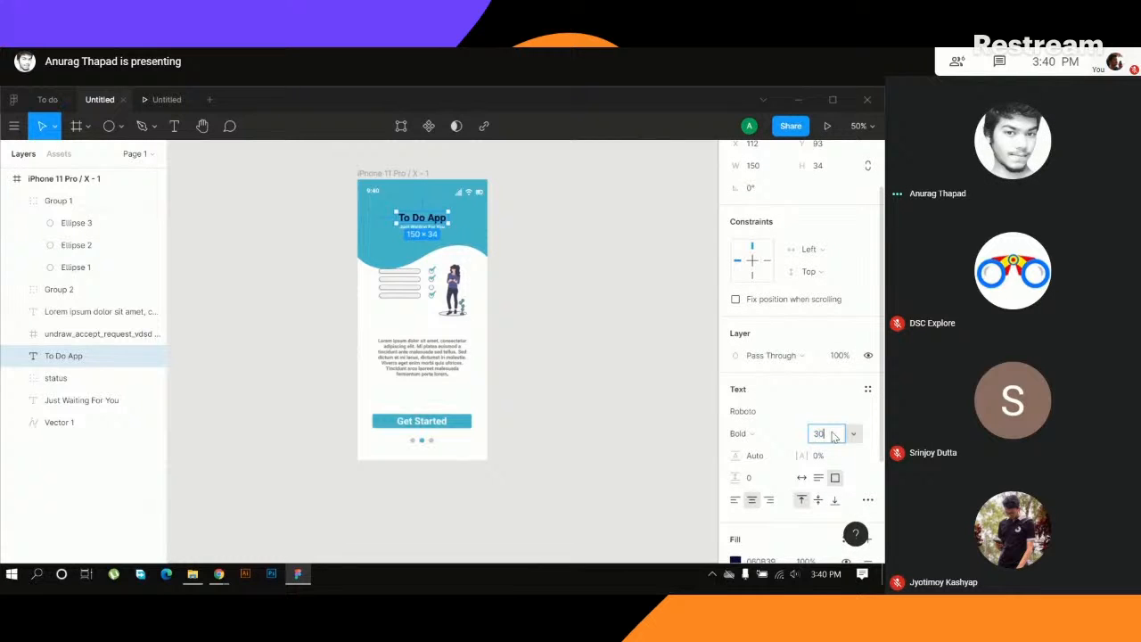
type("32")
key("Return")
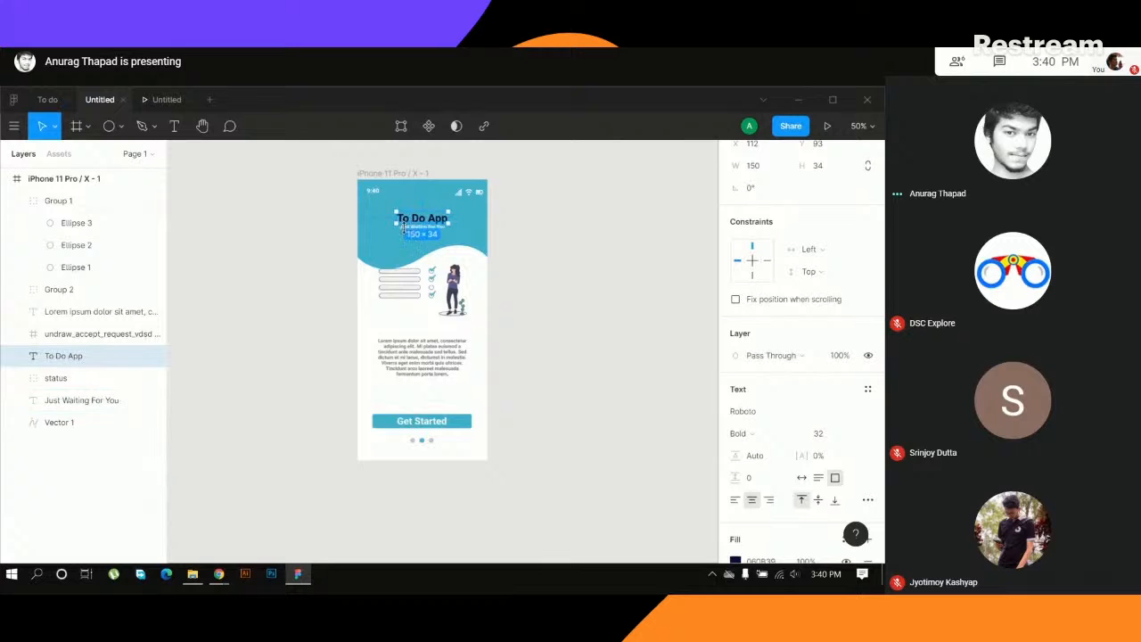
- Move the To Do App title and its Just Waiting For You tagline together slightly lower in the teal header
key("shift+0")
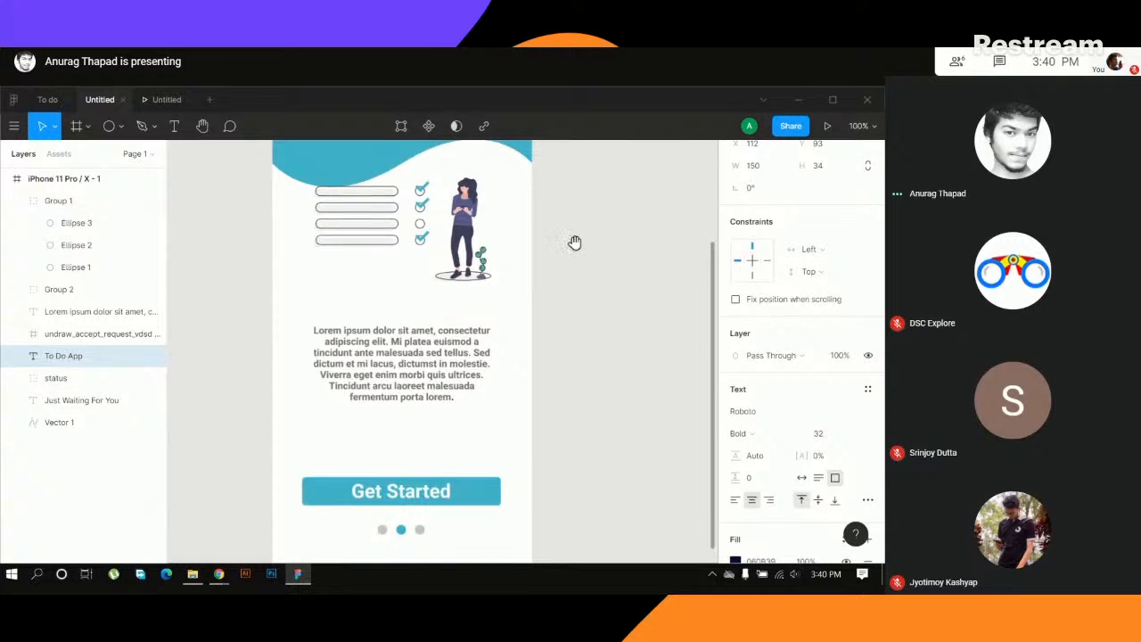
left_click_drag(576, 241, 576, 385)
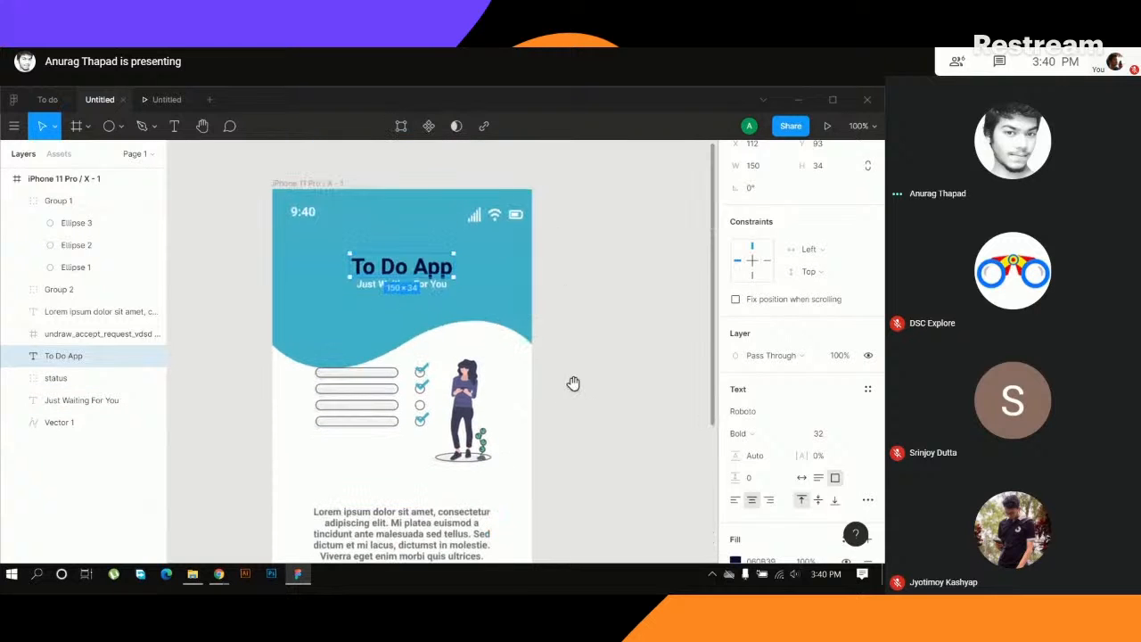
left_click(428, 287)
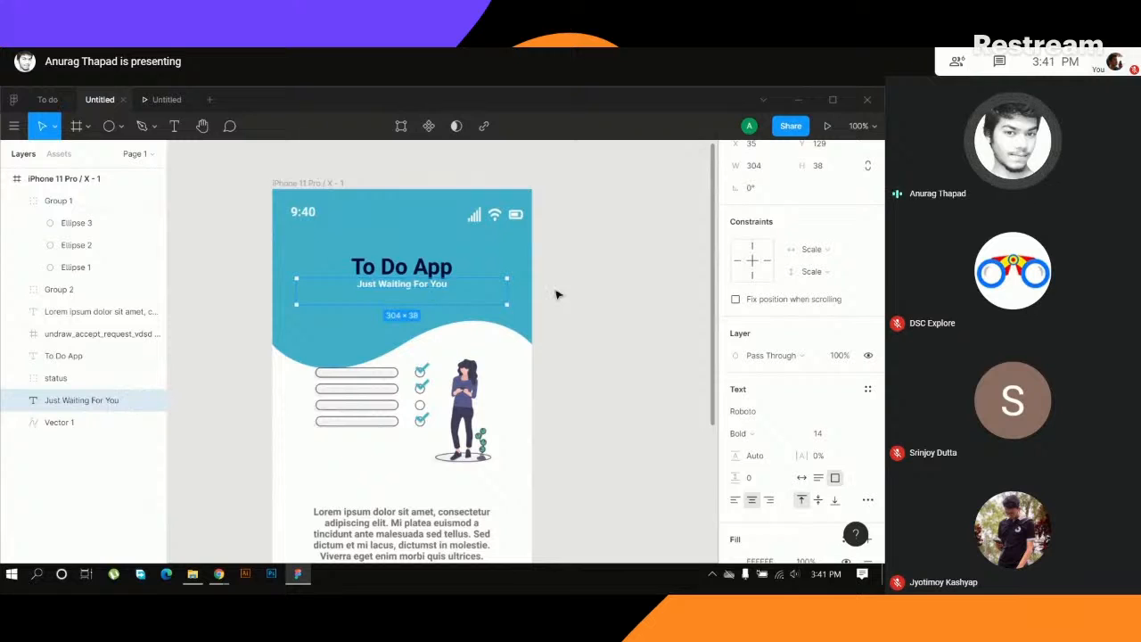
left_click_drag(220, 253, 488, 304)
left_click(488, 303, "shift")
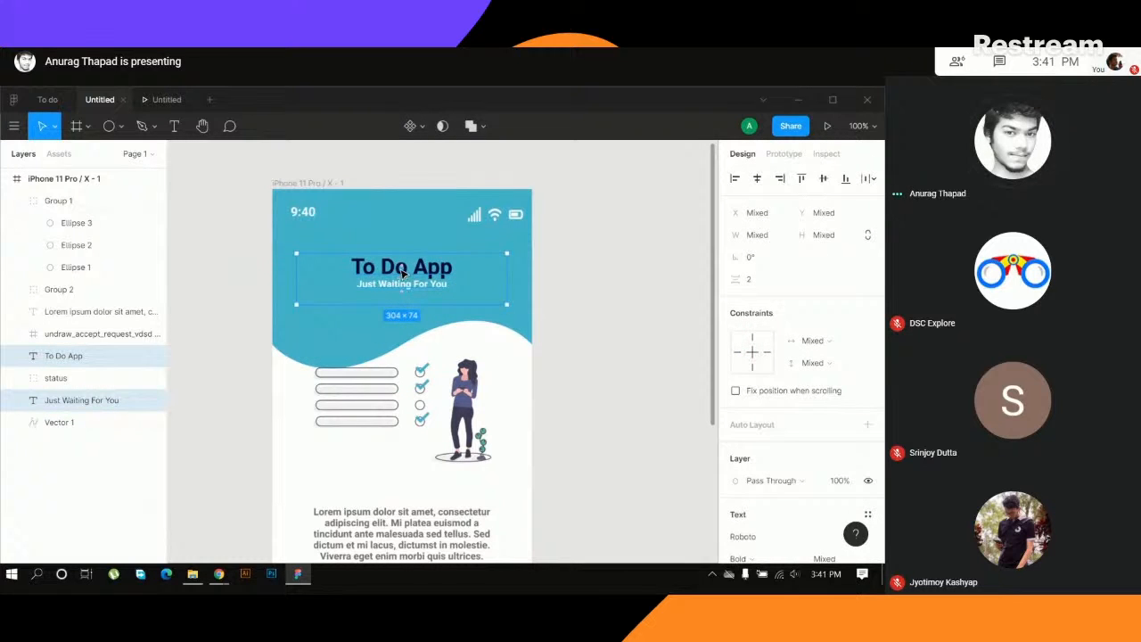
left_click_drag(403, 270, 402, 276)
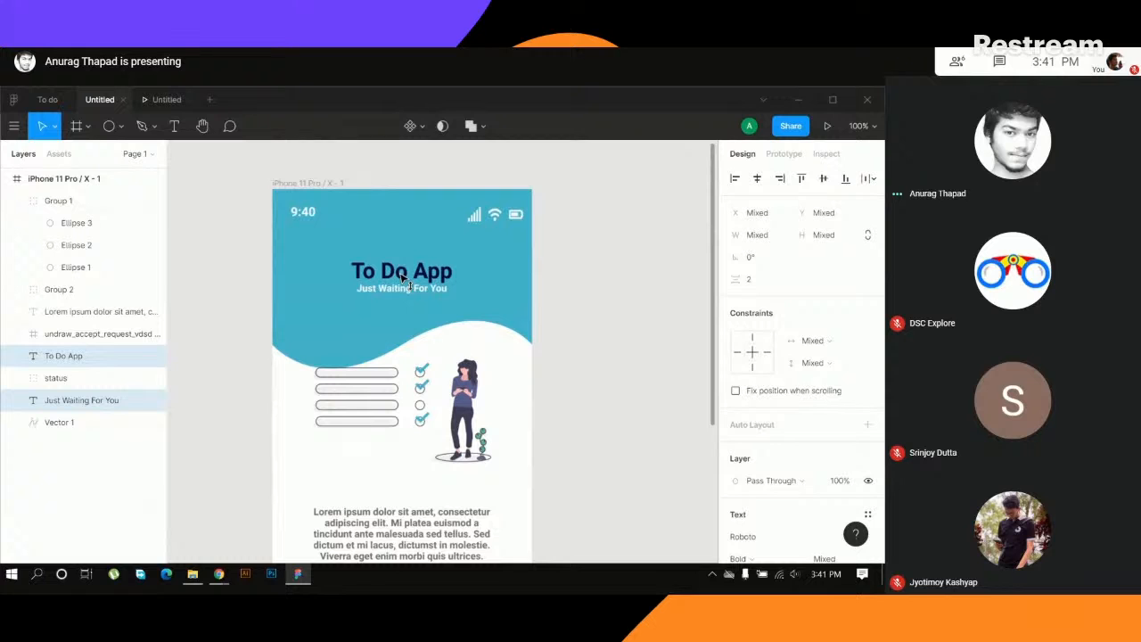
- Review the rest of the screen layout and check the design in the iPhone prototype preview
scroll(603, 351, "down", 3)
left_click(611, 356)
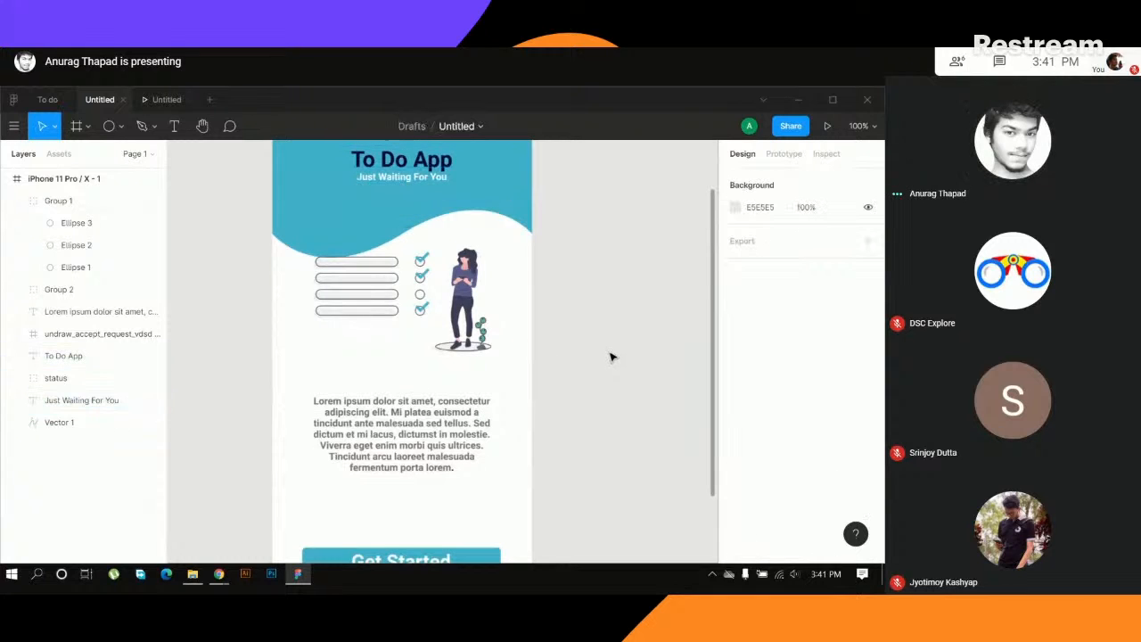
scroll(567, 453, "down", 4)
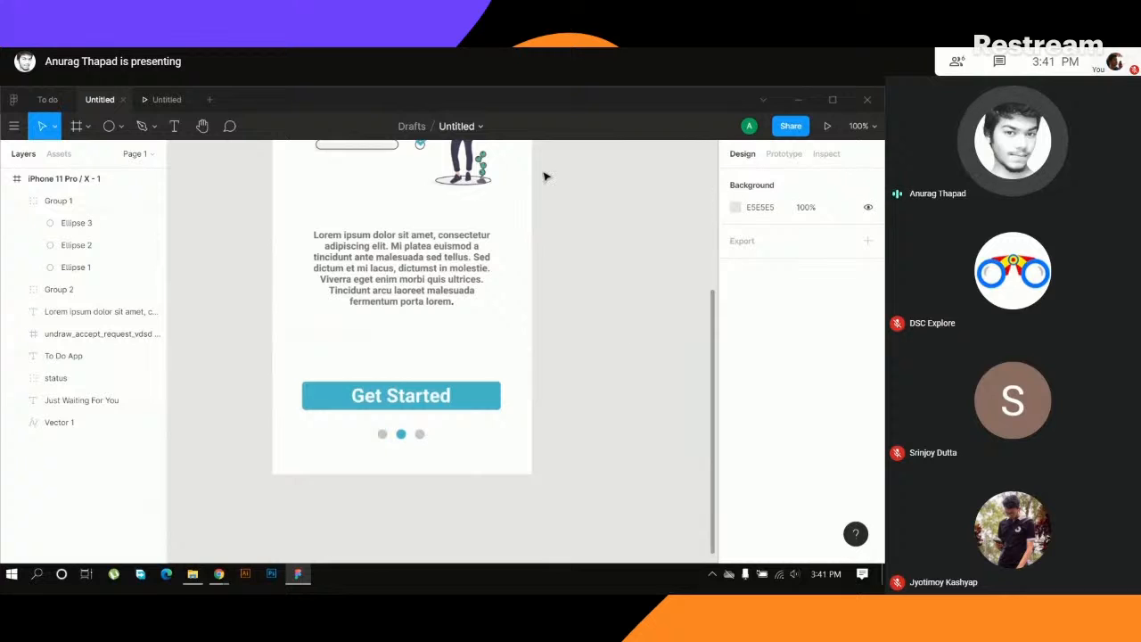
left_click(164, 99)
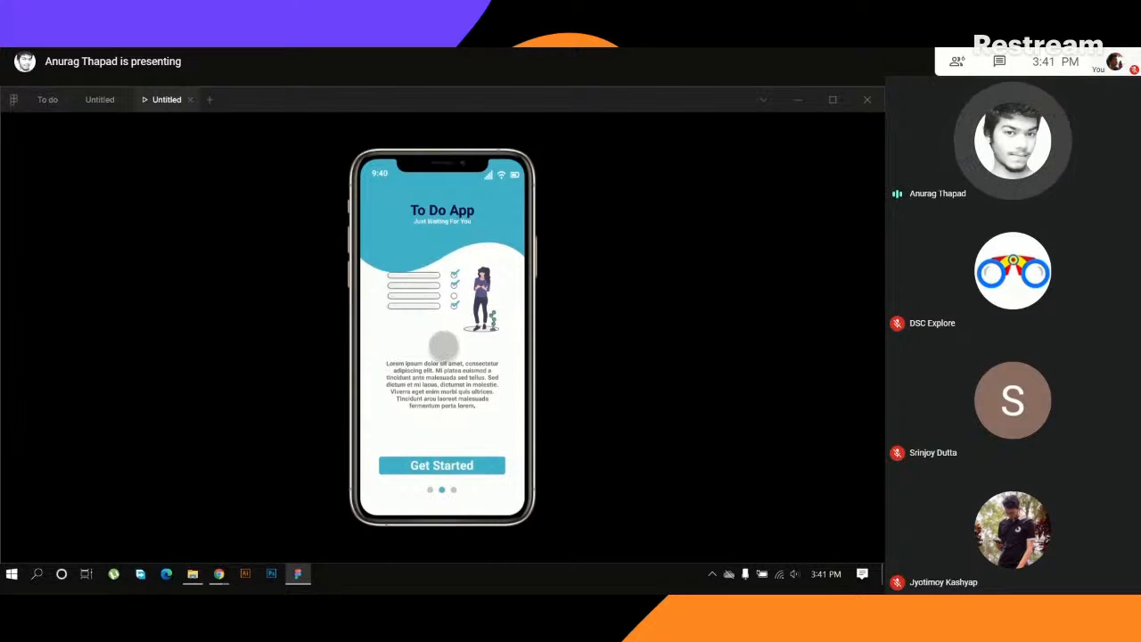
- Copy the teal blob shape from frame a1 in the To do file and paste it into the Untitled file
left_click(44, 99)
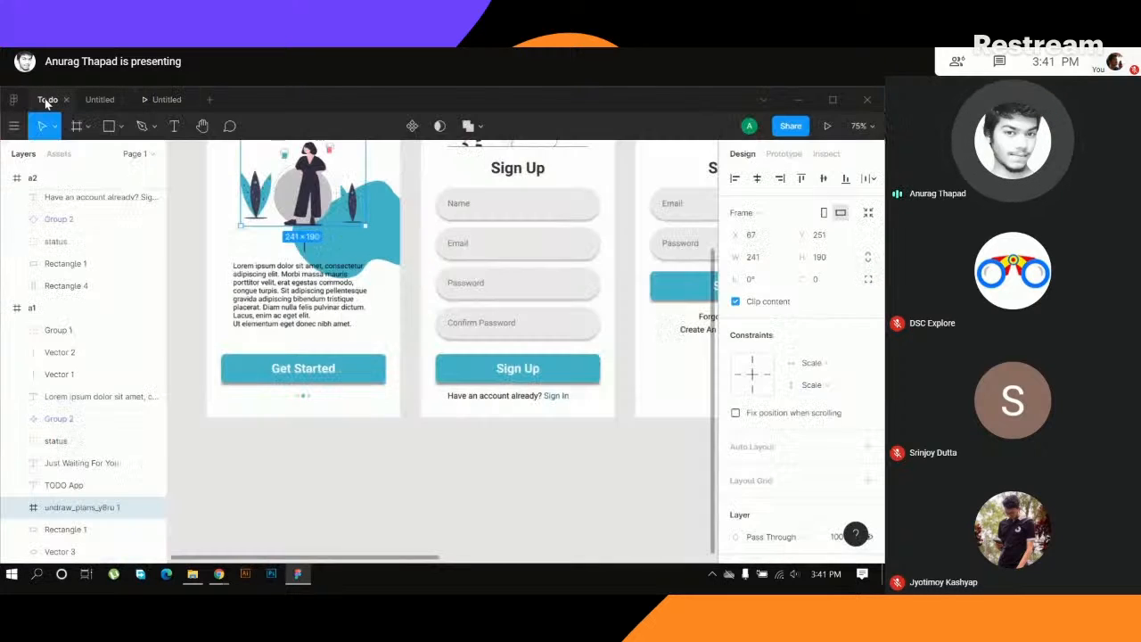
scroll(394, 287, "up", 3)
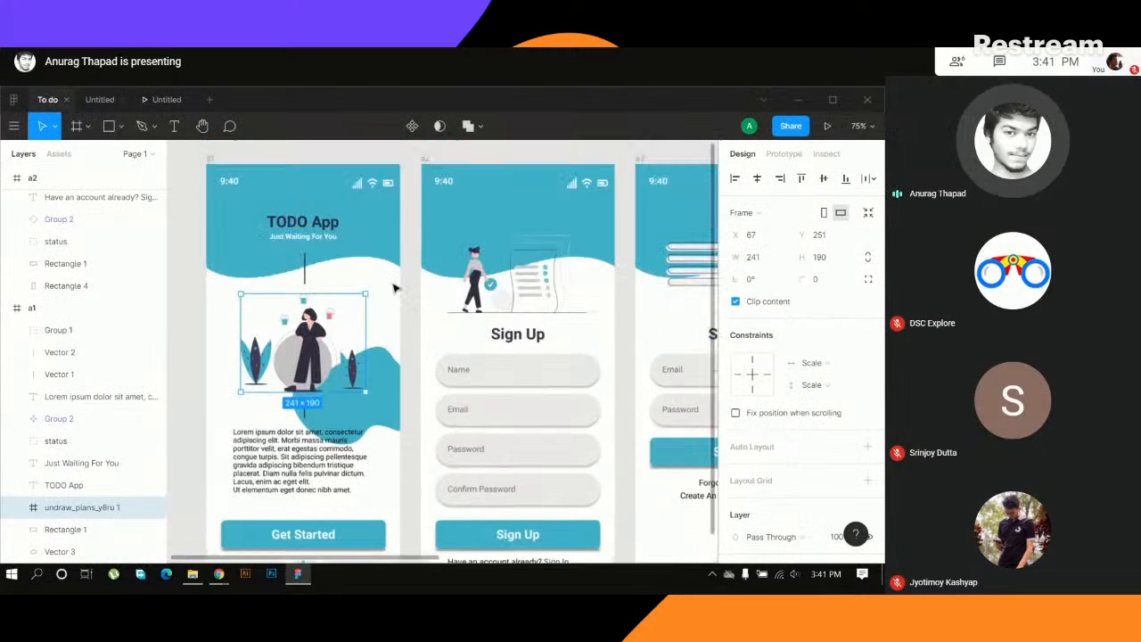
left_click(441, 152)
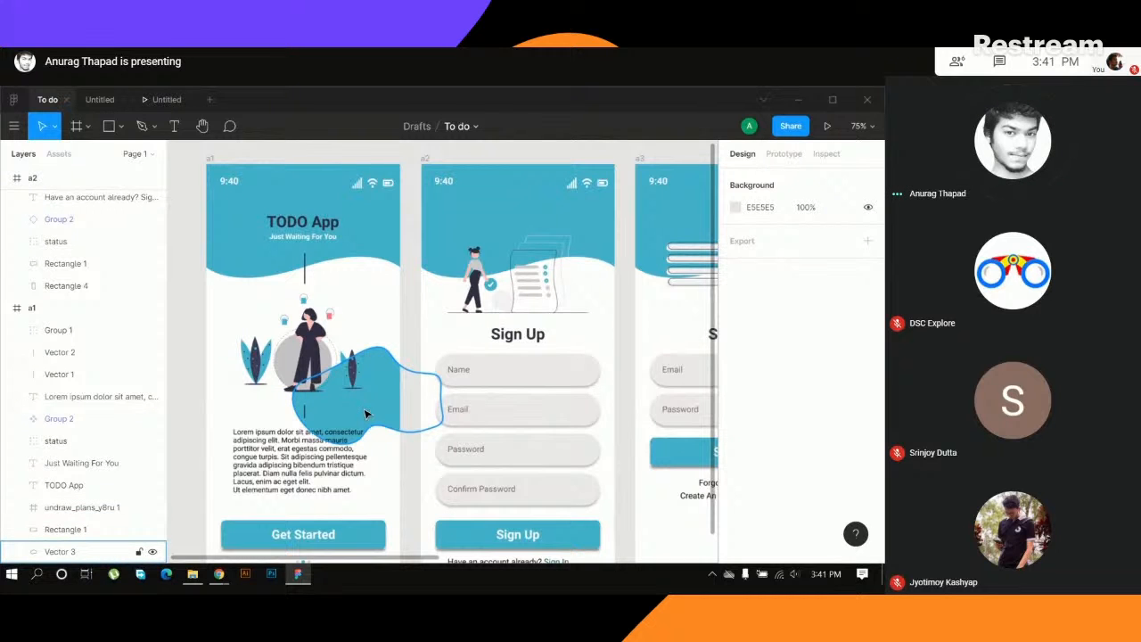
left_click(388, 419)
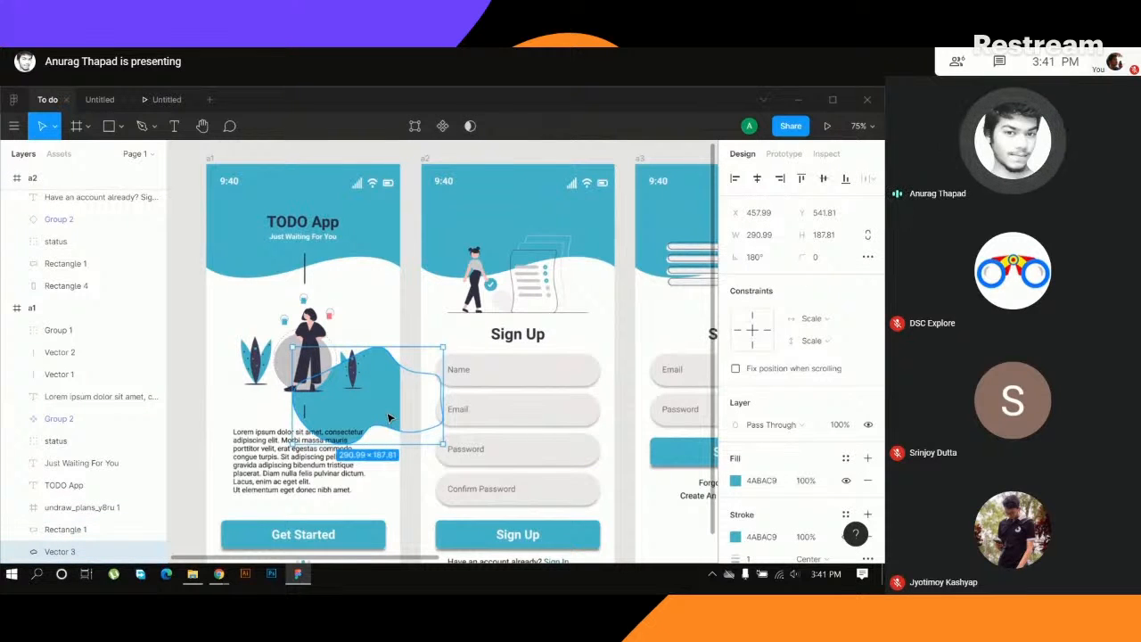
left_click(100, 99)
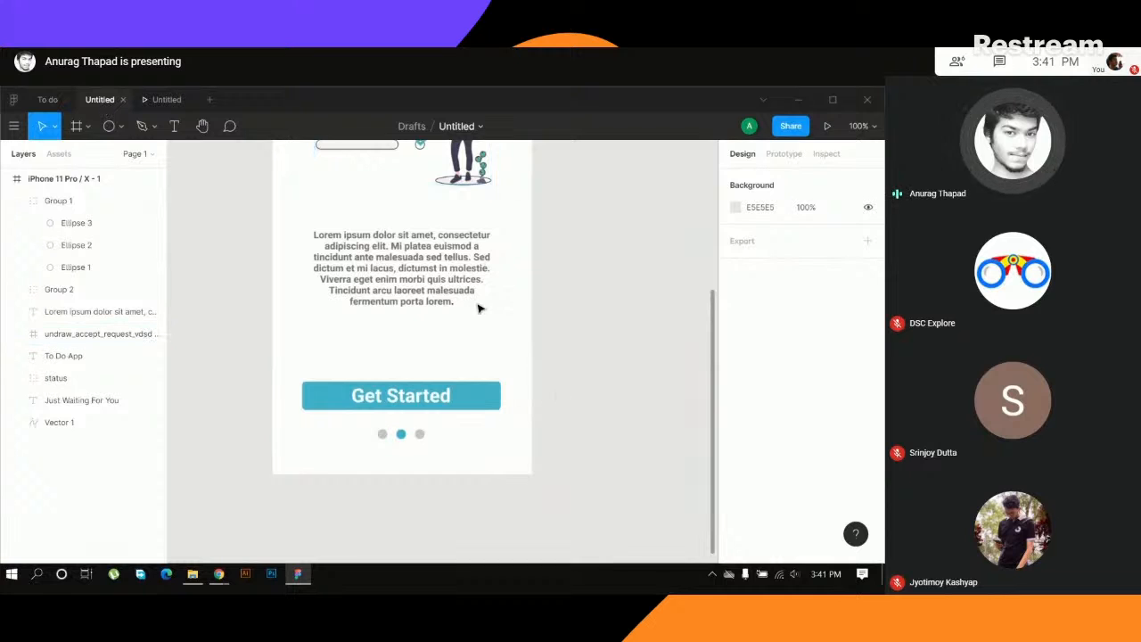
key("ctrl+v")
- Place the teal blob over the illustration at the phone screen's right edge and nest it inside the iPhone 11 Pro / X - 1 frame
scroll(598, 306, "up", 3)
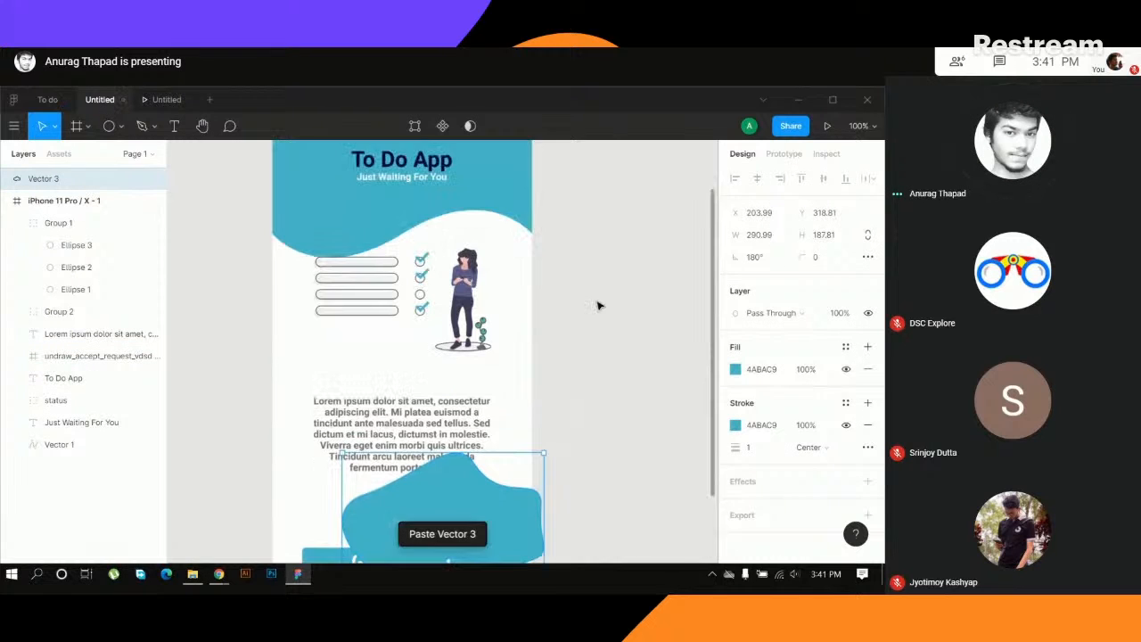
scroll(596, 321, "down", 2)
left_click_drag(455, 419, 524, 244)
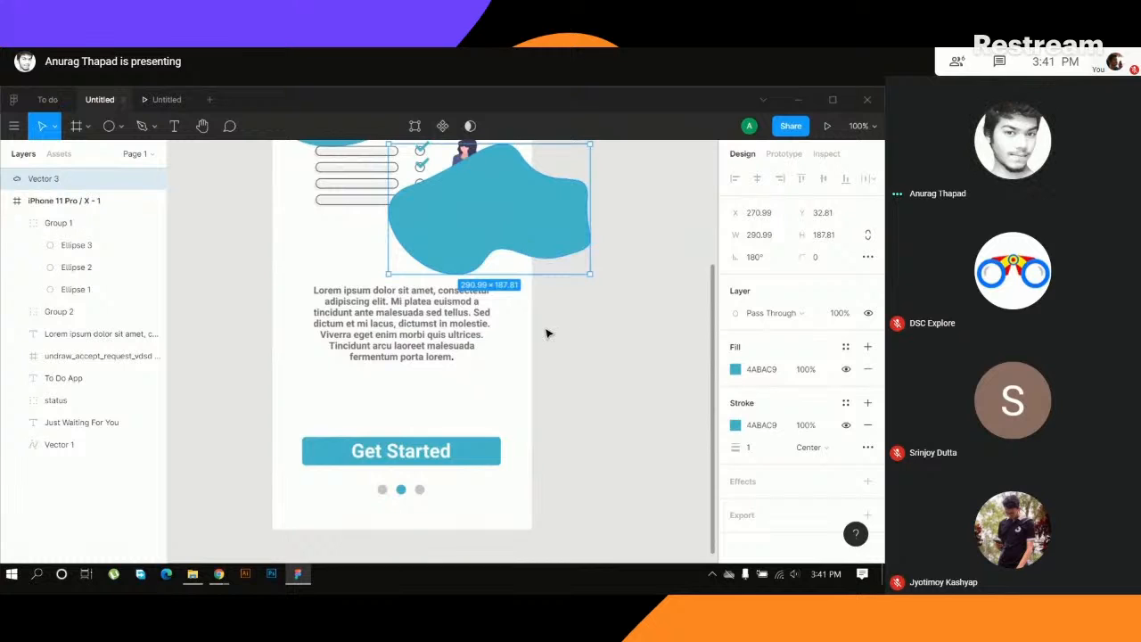
left_click_drag(48, 179, 58, 224)
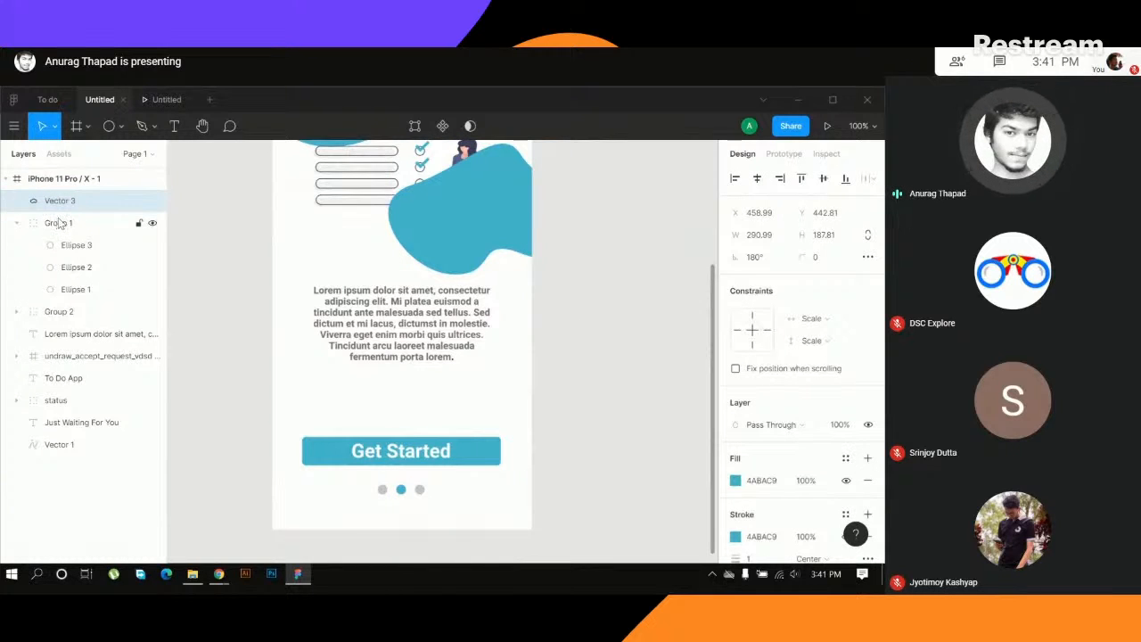
scroll(610, 301, "up", 3)
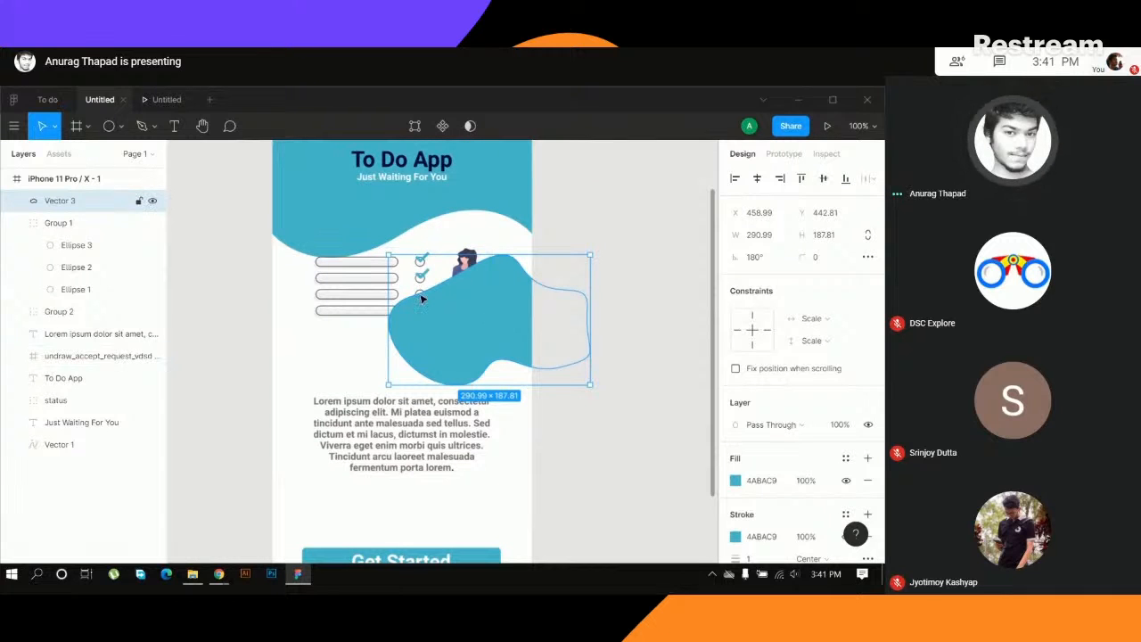
- Raise the checklist illustration one level in the layer order, above the lorem ipsum paragraph
left_click(341, 285)
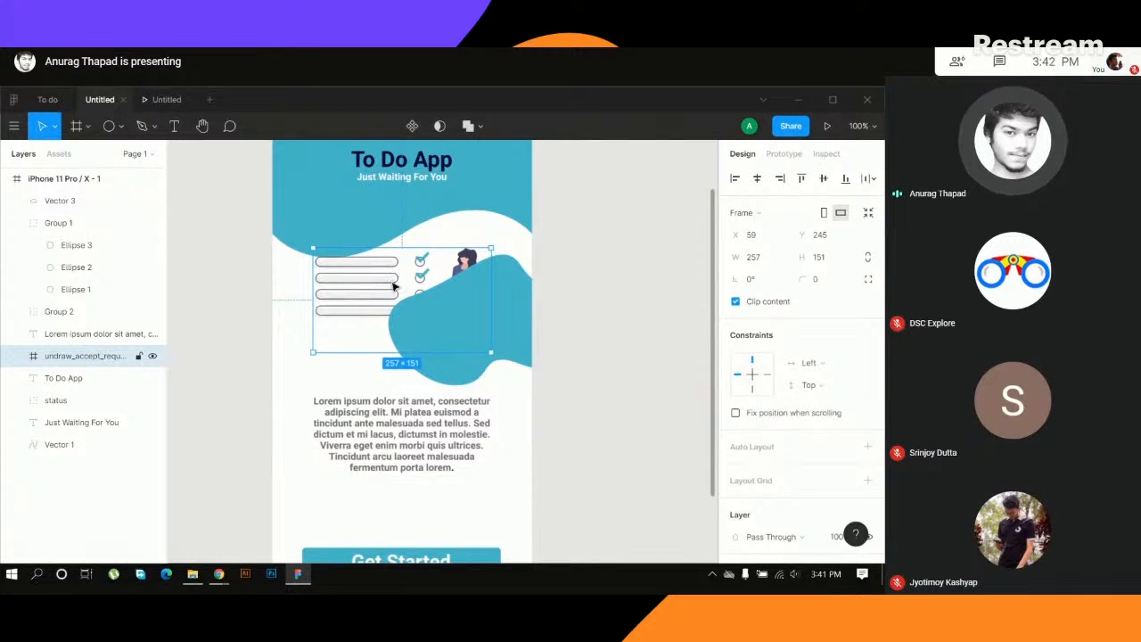
right_click(368, 272)
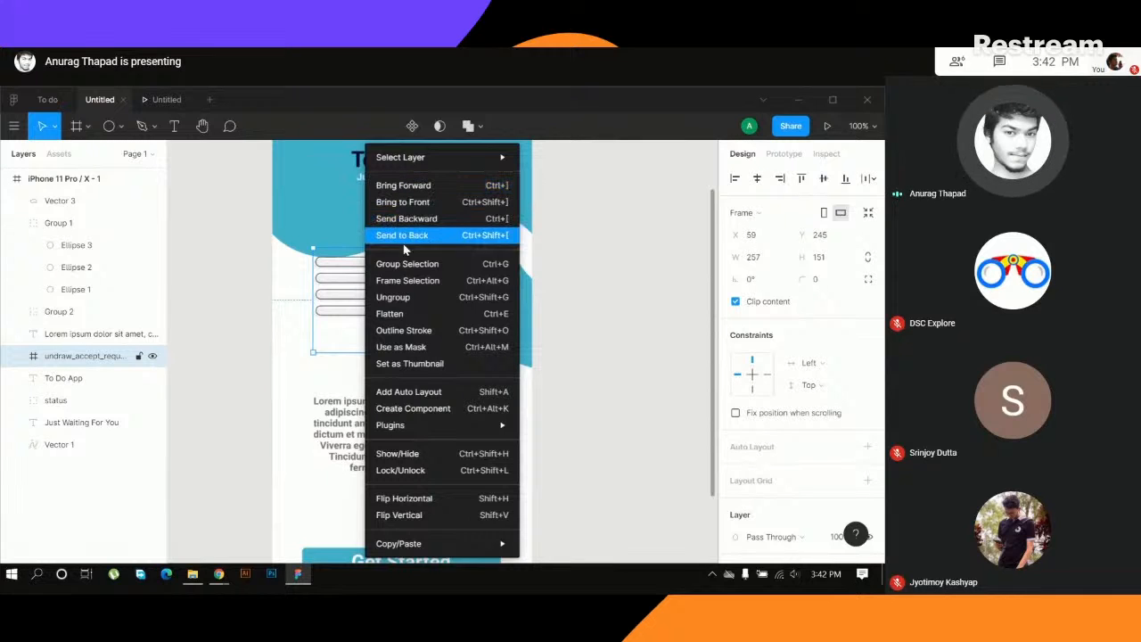
left_click(345, 301)
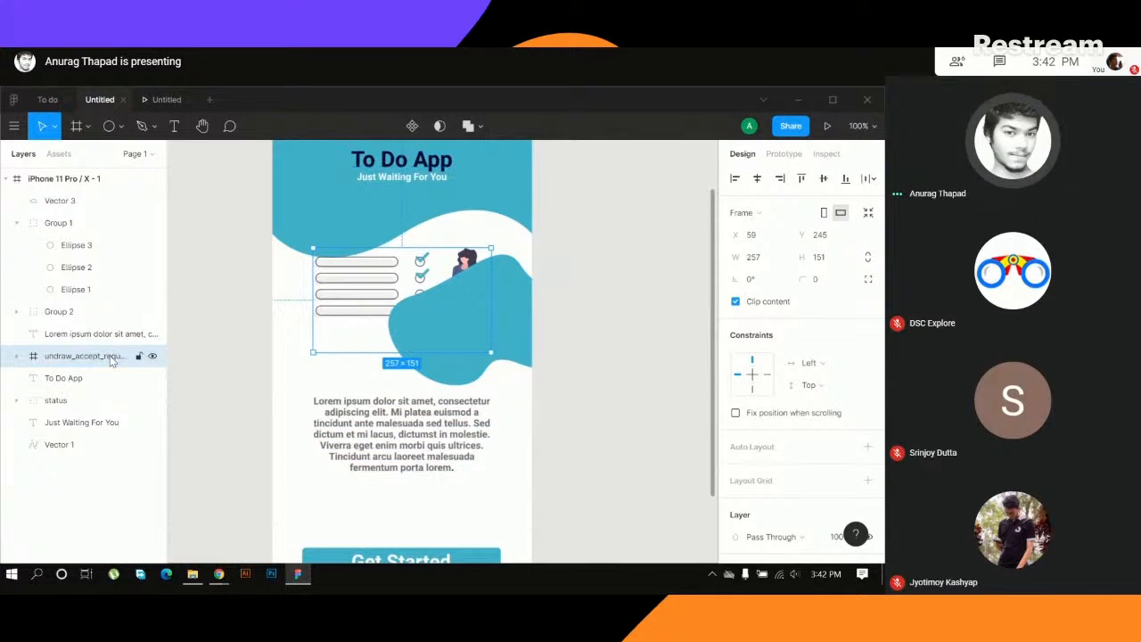
left_click_drag(111, 360, 116, 336)
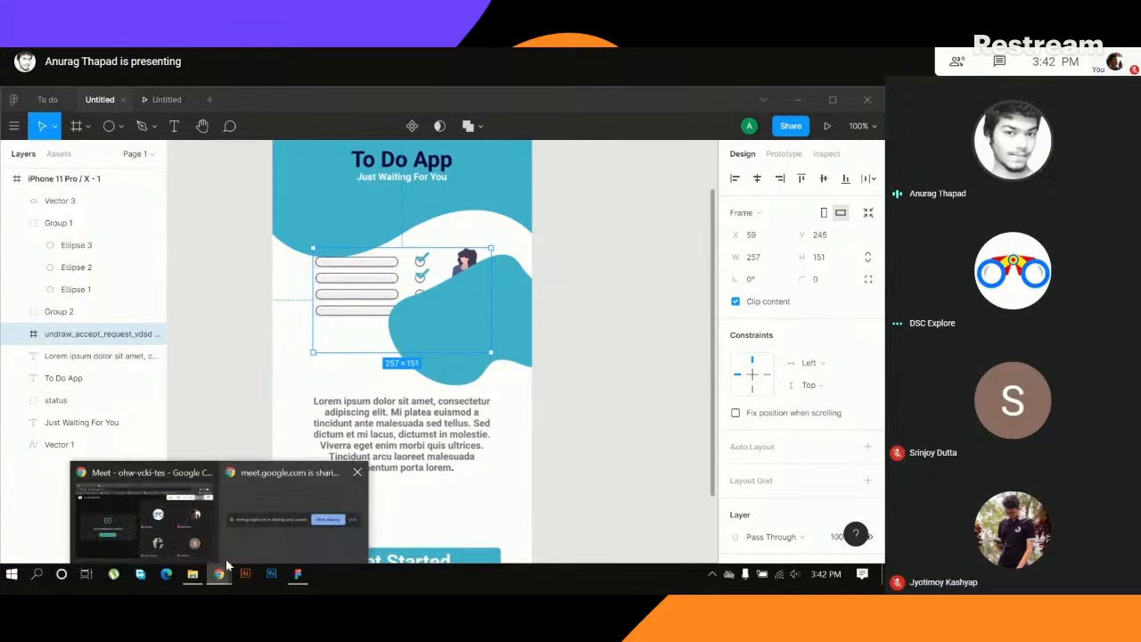
- Switch to the Google Meet call, toggle the microphone off and back on, and return to the Untitled design in Figma
left_click(291, 535)
left_click(393, 535)
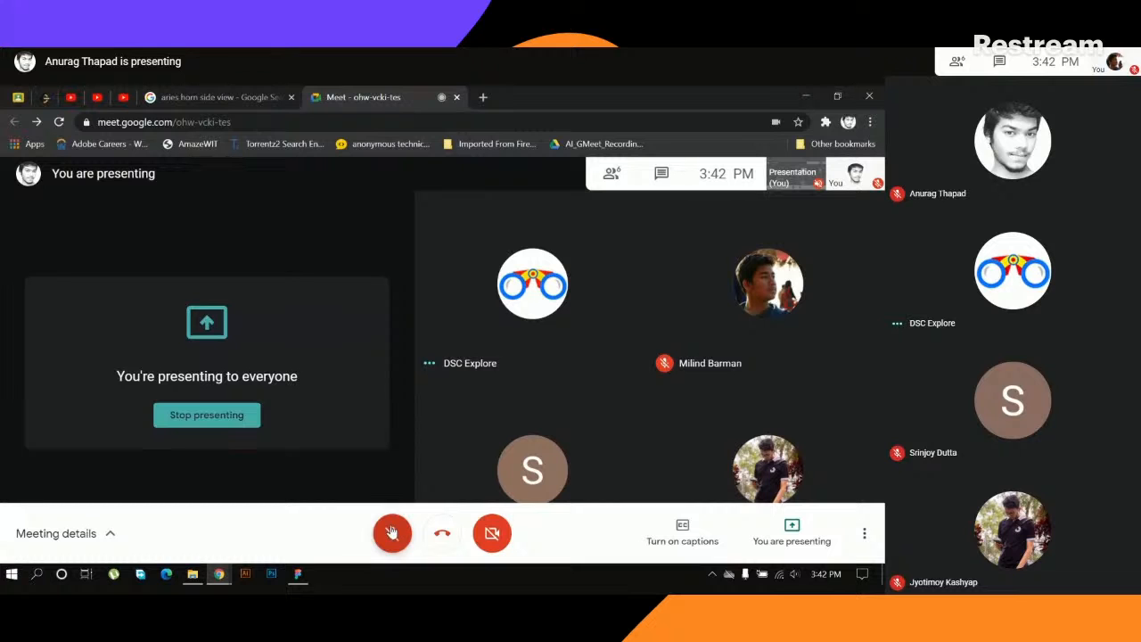
left_click(392, 533)
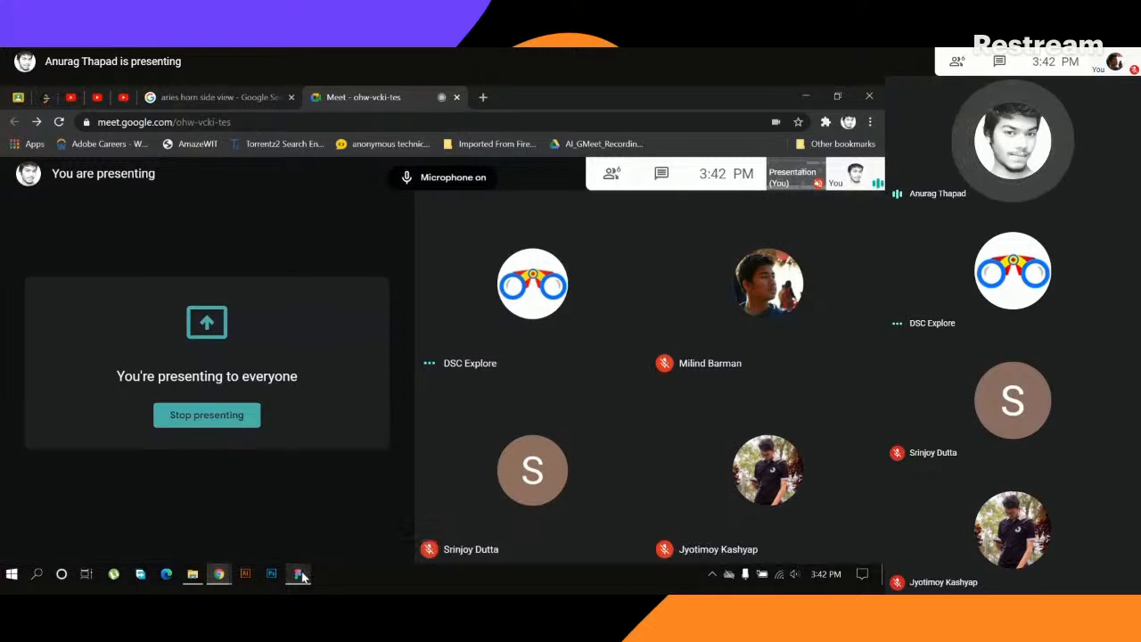
mouse_move(301, 577)
left_click(298, 521)
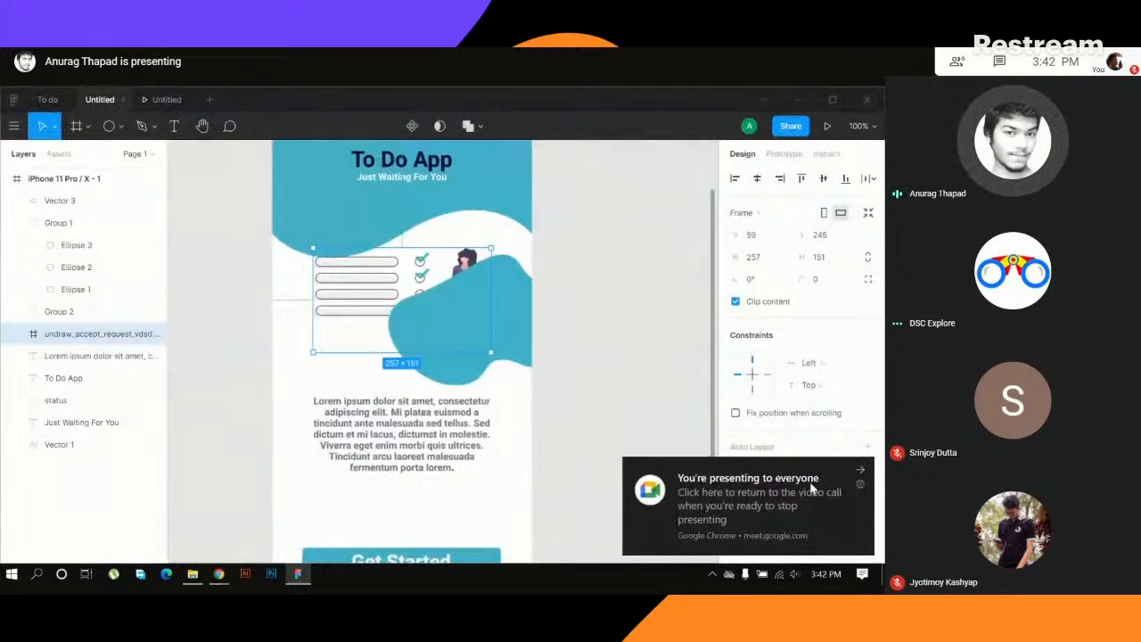
left_click(861, 471)
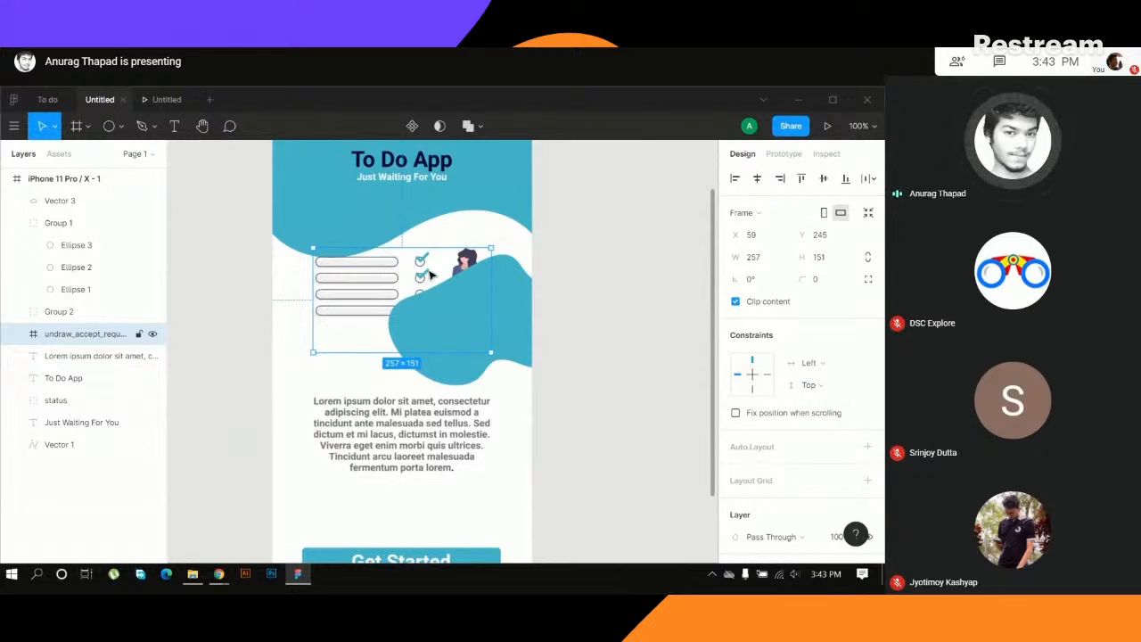
- Show the stacking-order options for the checklist illustration and close them, keeping the illustration selected
right_click(325, 326)
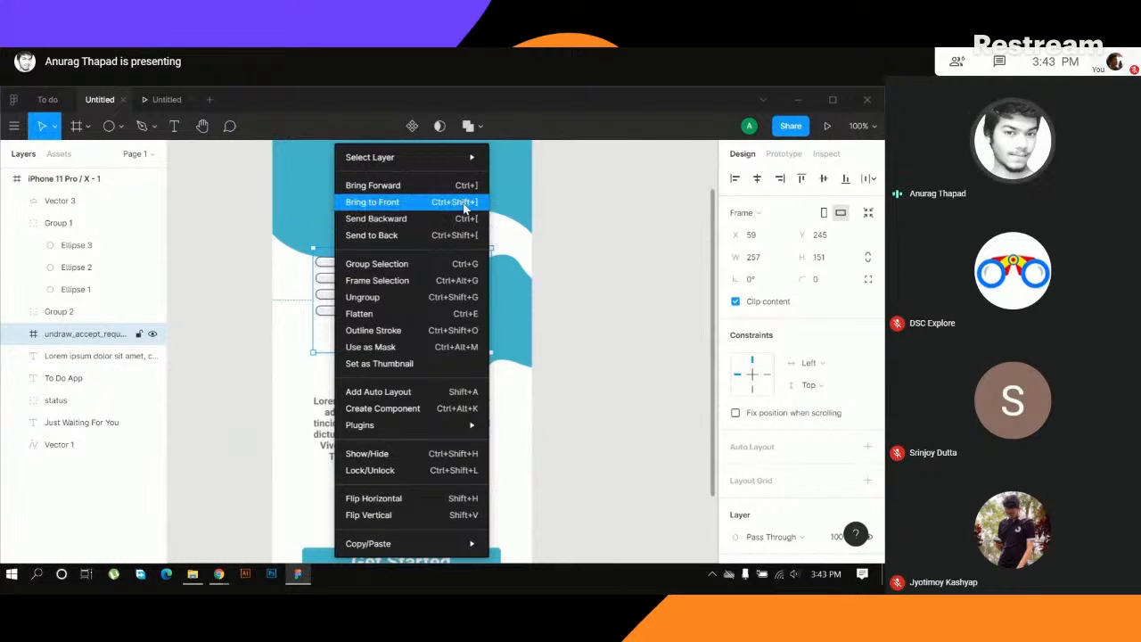
left_click(524, 309)
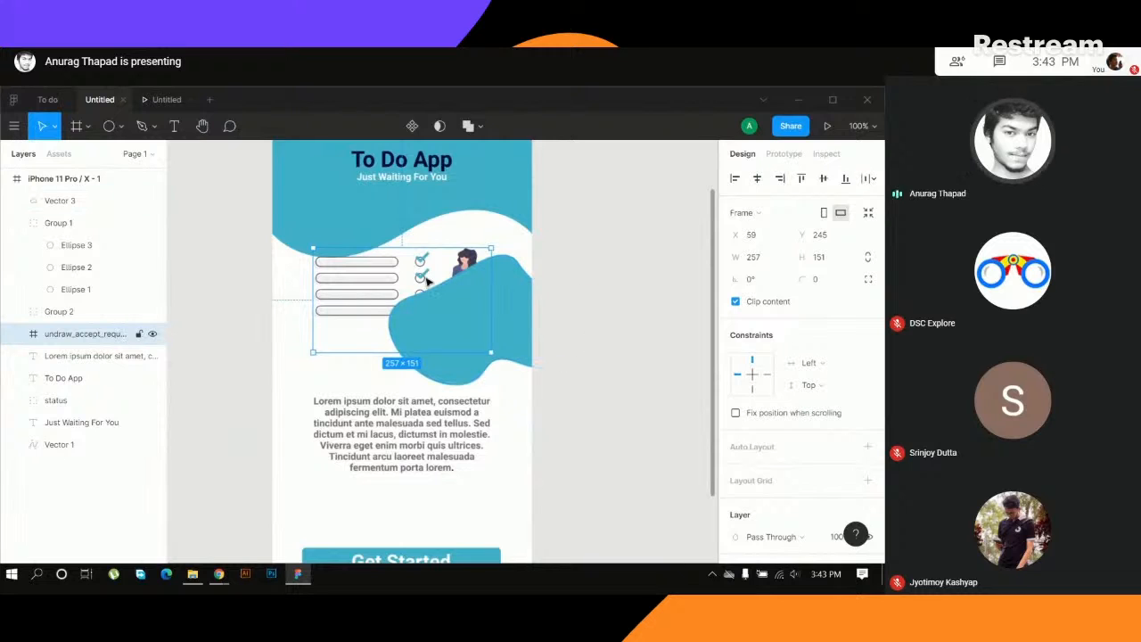
left_click(497, 277)
left_click(349, 293)
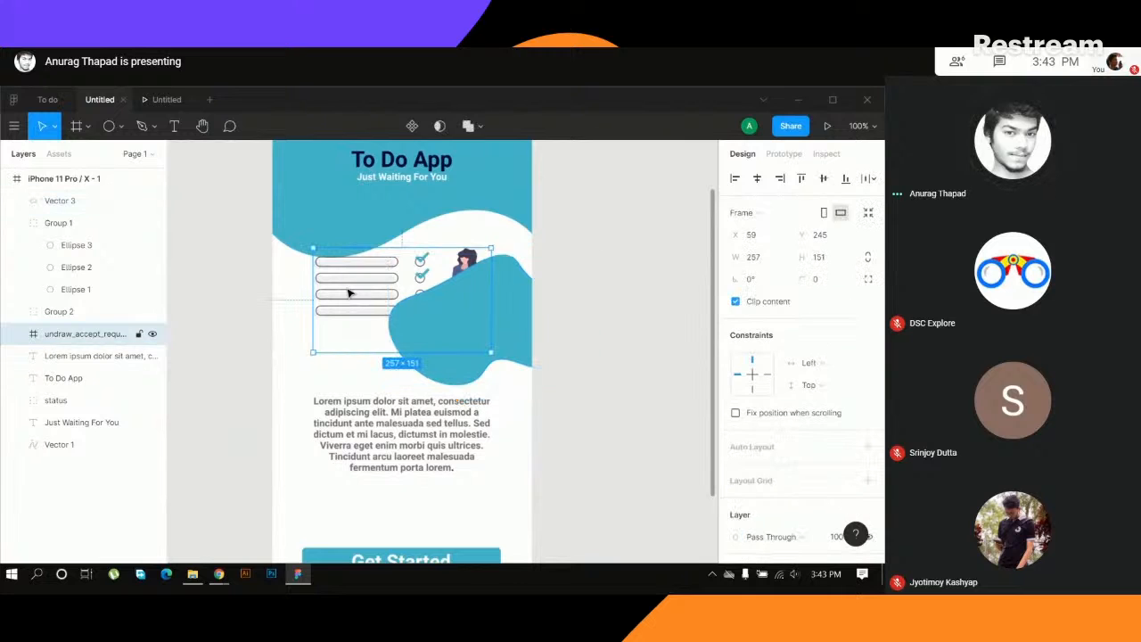
- Bring the checklist illustration to the front so it sits above the teal blob
key("ctrl+shift+bracketright")
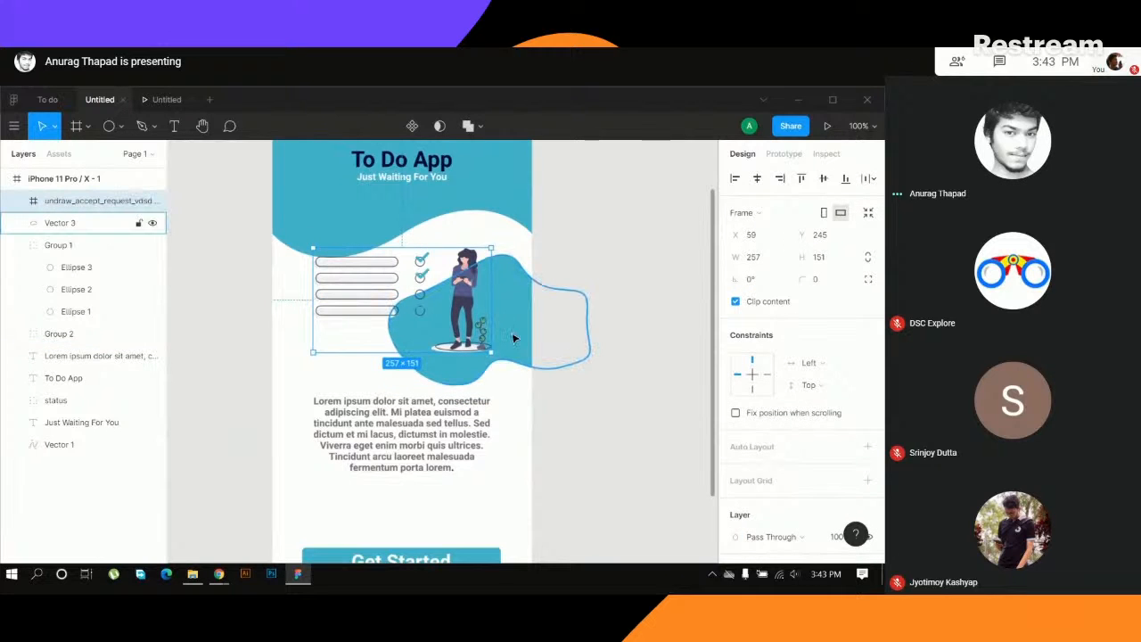
left_click(509, 332)
- Move the lorem ipsum paragraph lower on the phone screen, closer to the Get Started button
scroll(409, 415, "down", 3)
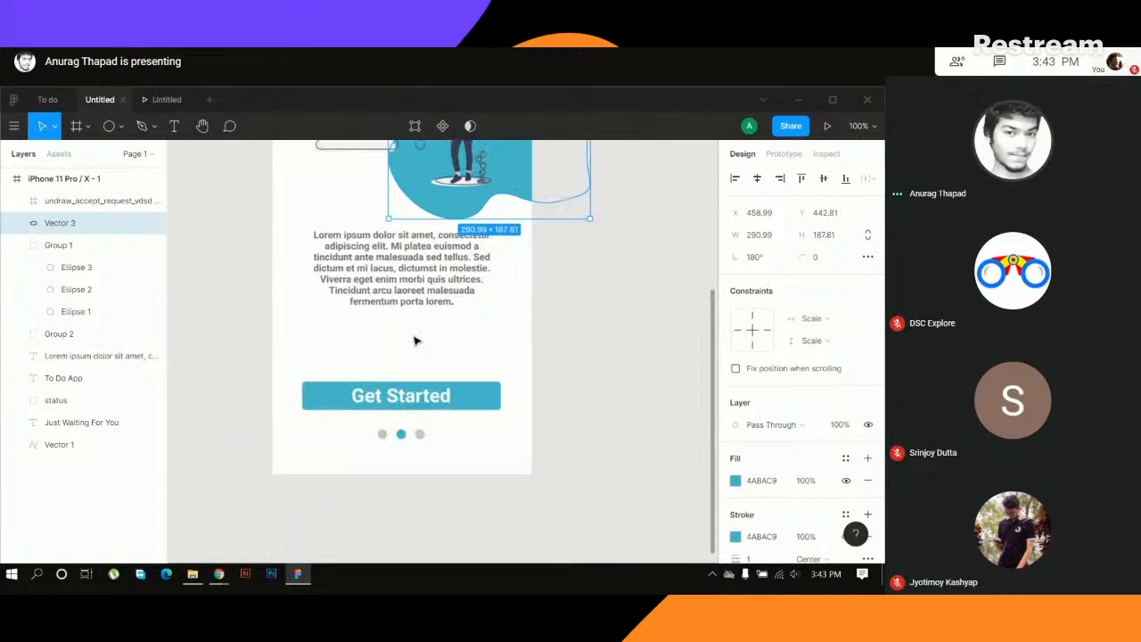
left_click(420, 276)
key("minus")
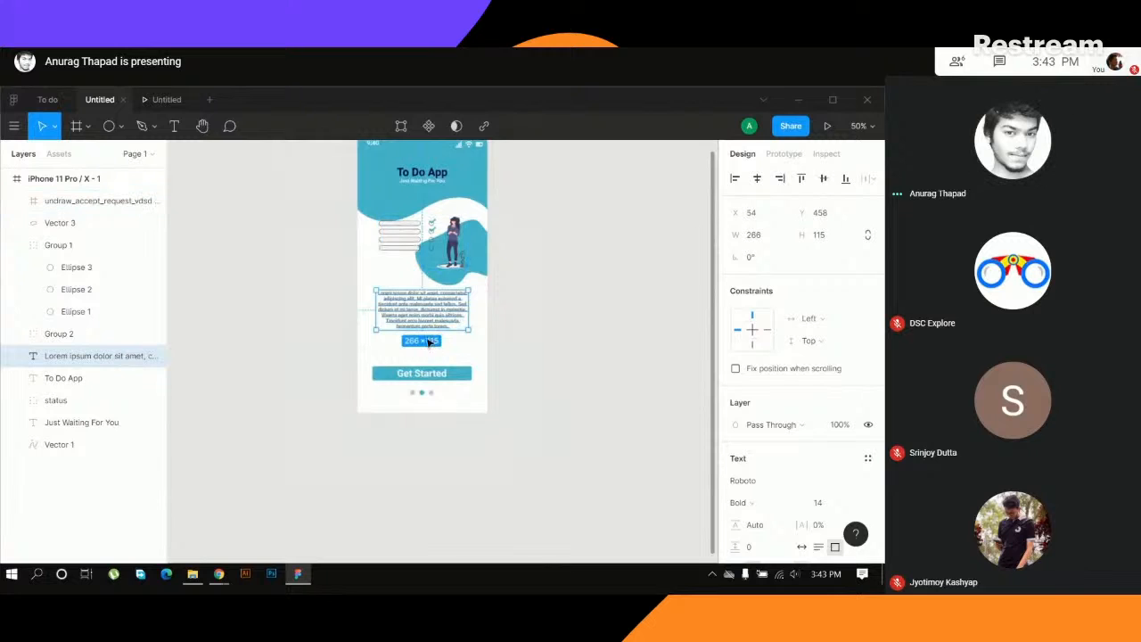
left_click_drag(415, 310, 415, 334)
- Shift the teal blob slightly higher and reposition the checklist illustration over it at about X 59, Y 248
left_click_drag(448, 256, 449, 265)
left_click(477, 263)
double_click(478, 262)
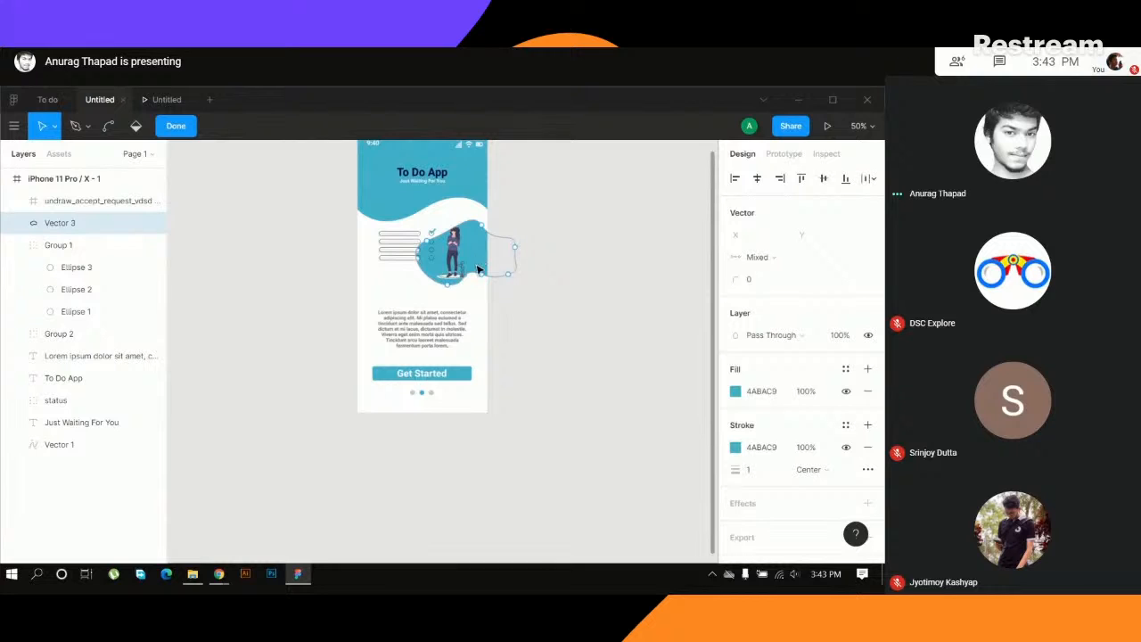
key("Escape")
left_click(405, 244)
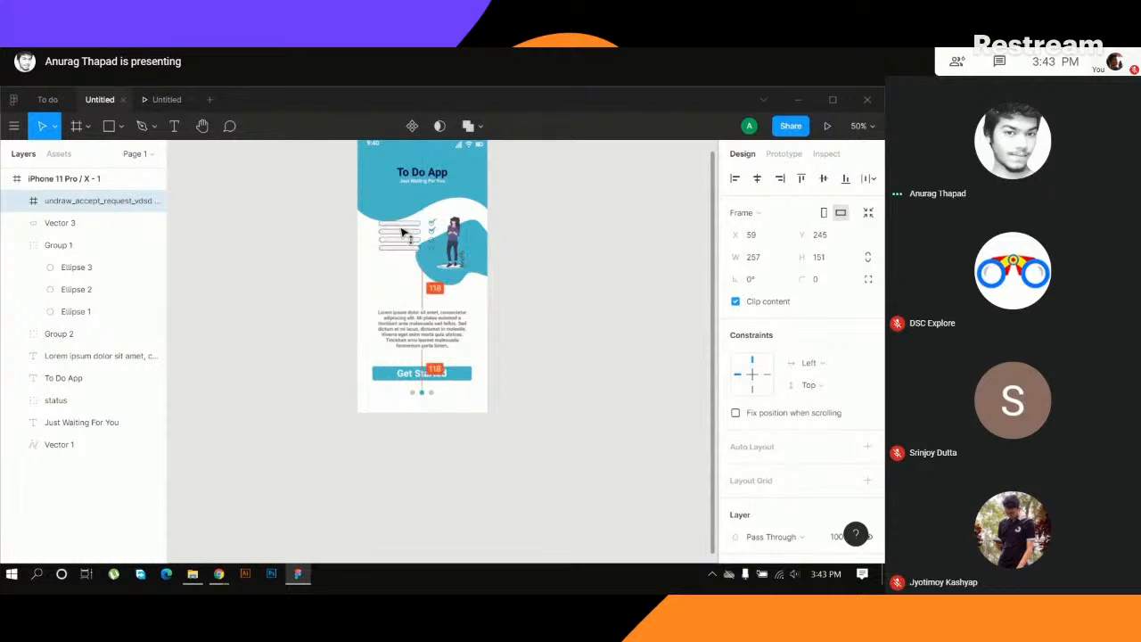
left_click(463, 279)
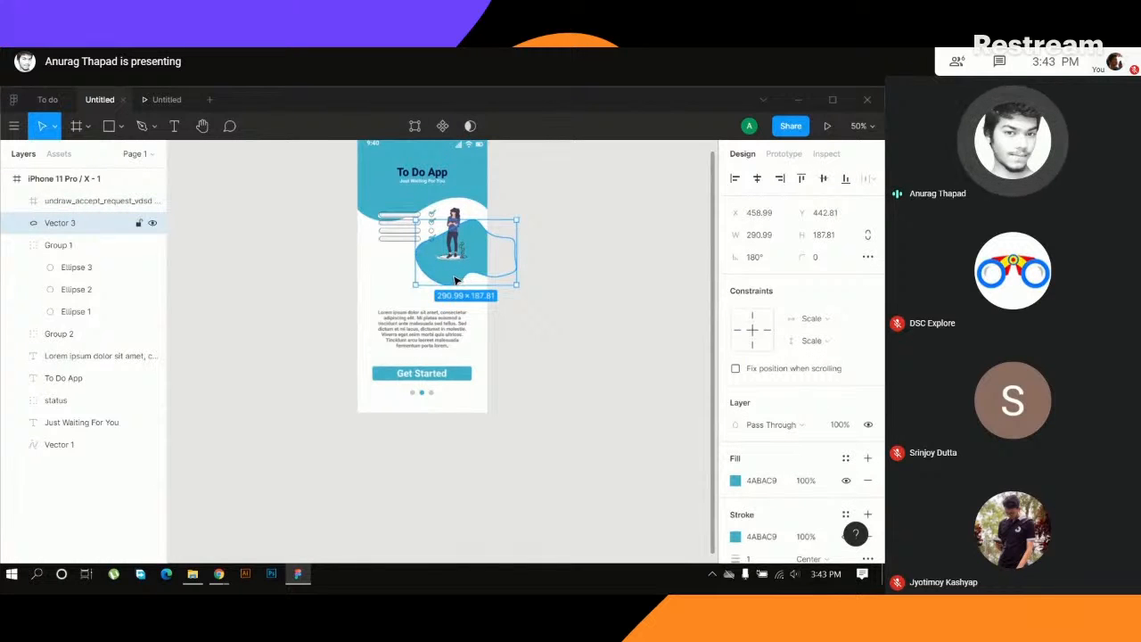
left_click_drag(462, 280, 463, 272)
left_click(541, 263)
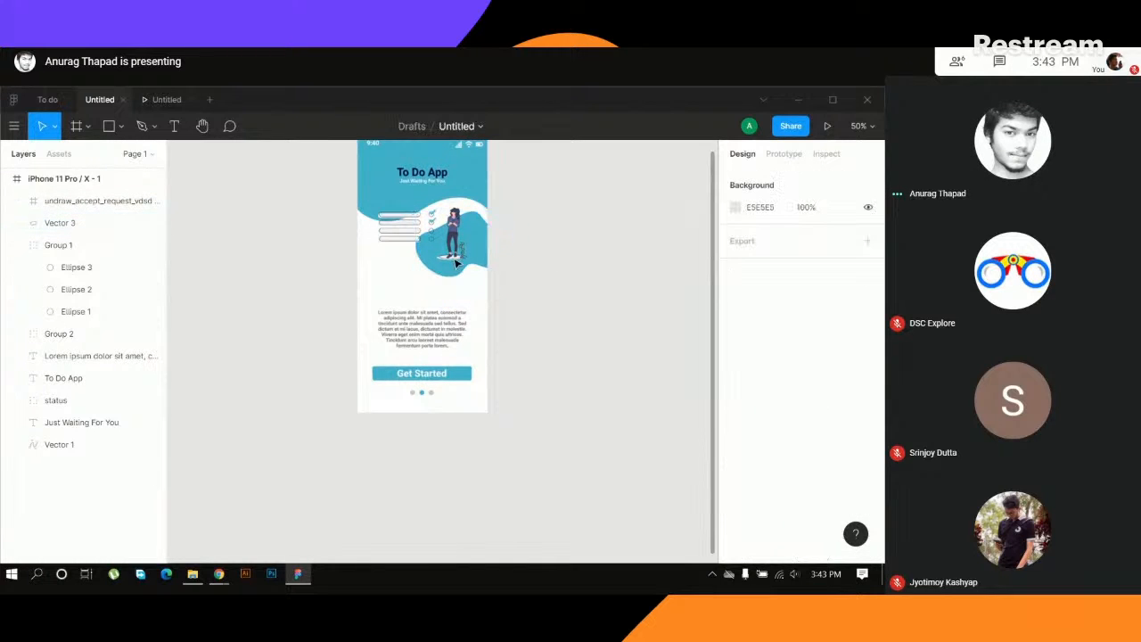
left_click(416, 236)
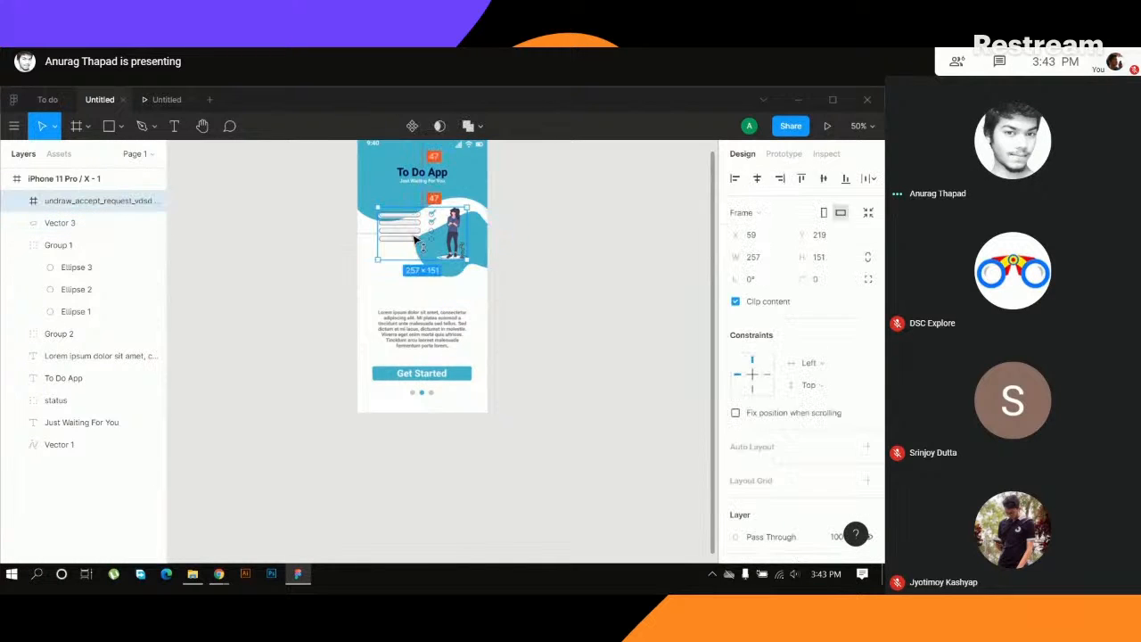
left_click(563, 260)
- Draw a straight vertical line about 64 px long beneath the Just Waiting For You subtitle with the Pen tool
left_click(143, 127)
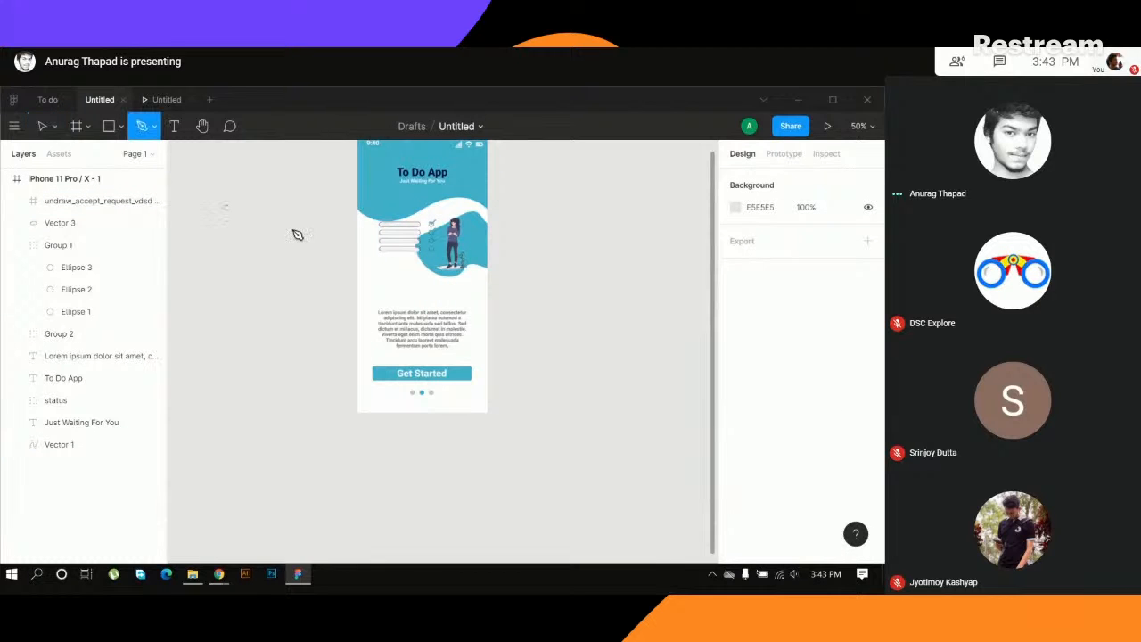
left_click(421, 193)
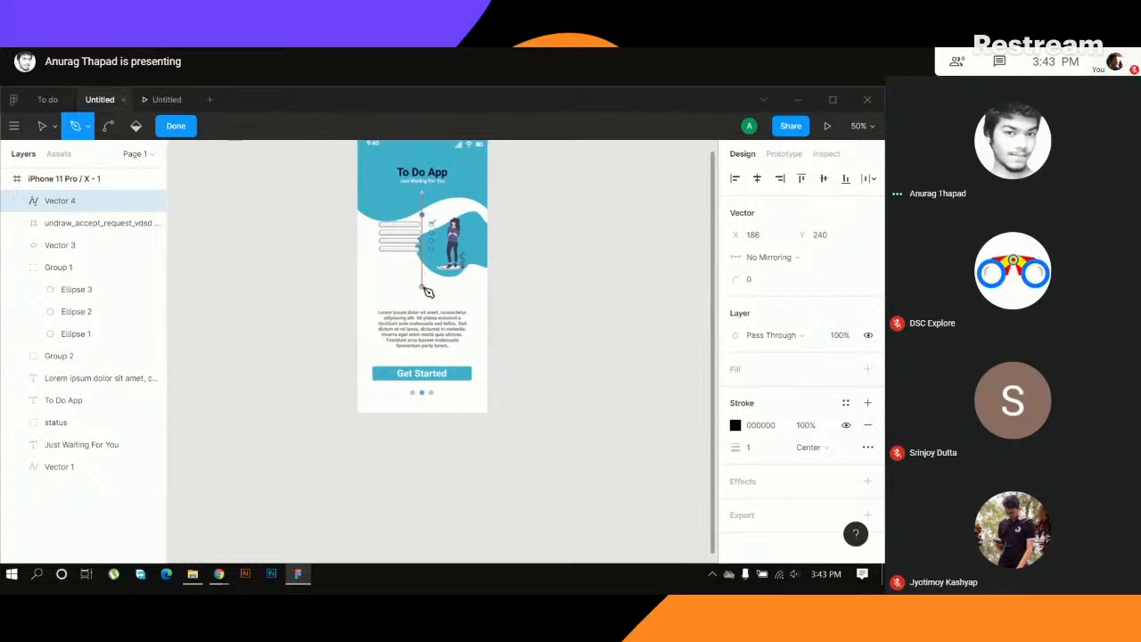
left_click(521, 240, "ctrl")
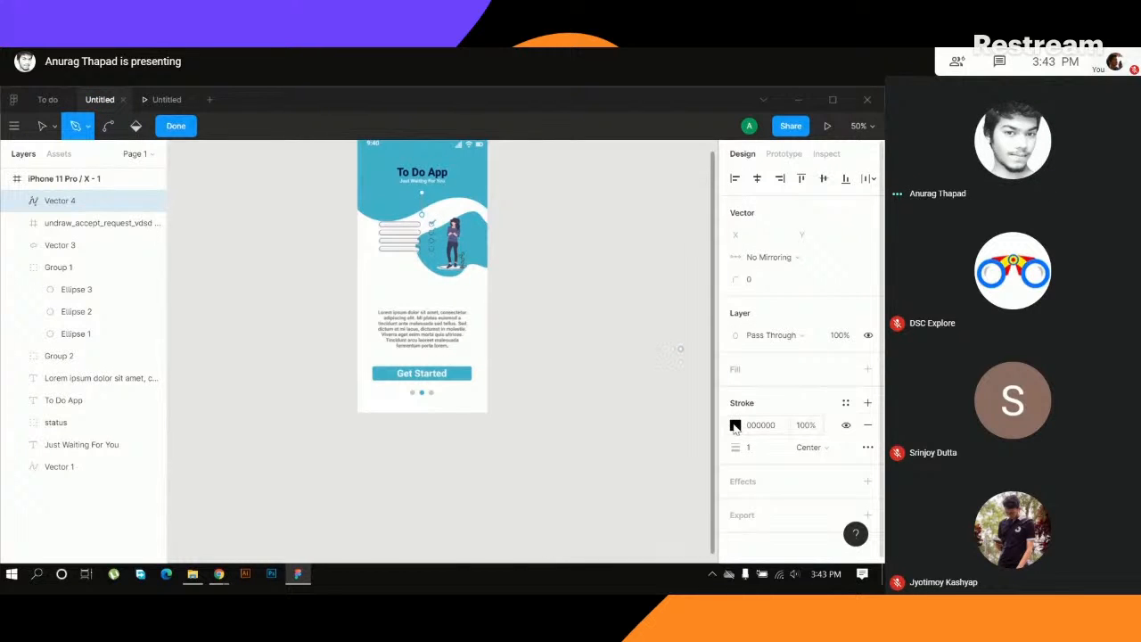
- Try to sample the To Do App title's dark navy for the vertical line's stroke and leave vector editing
key("i")
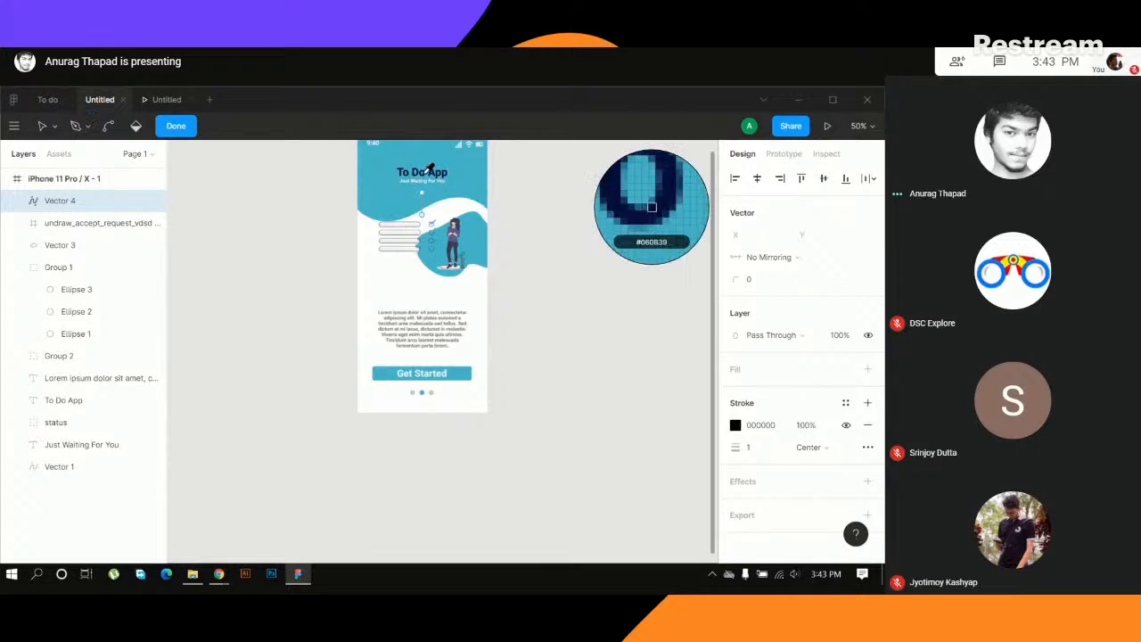
left_click(419, 174)
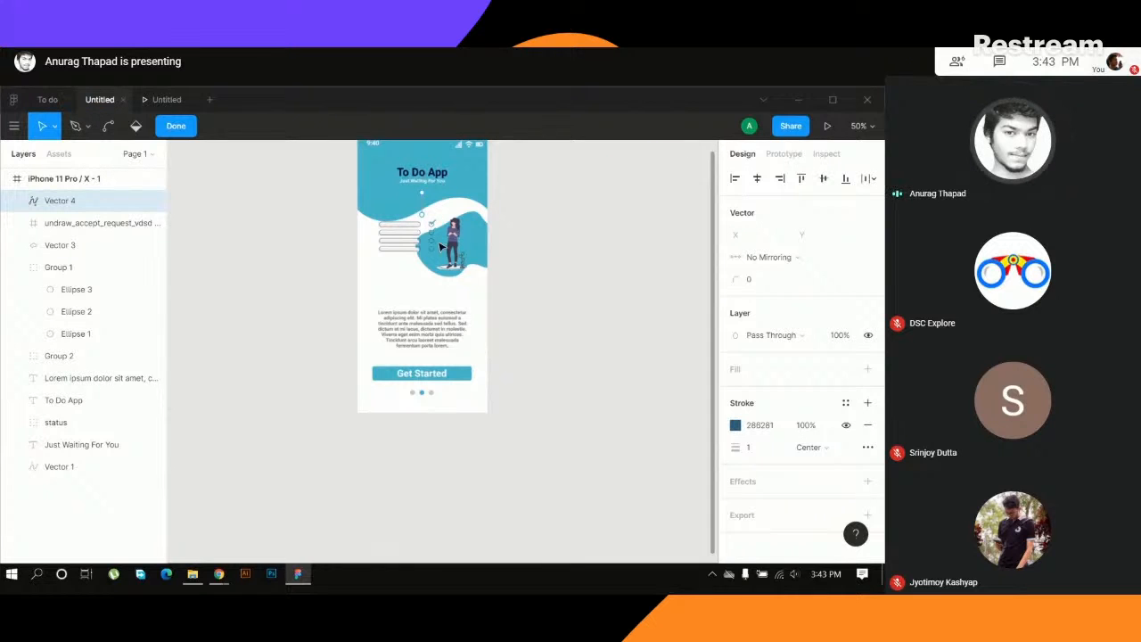
key("shift+p")
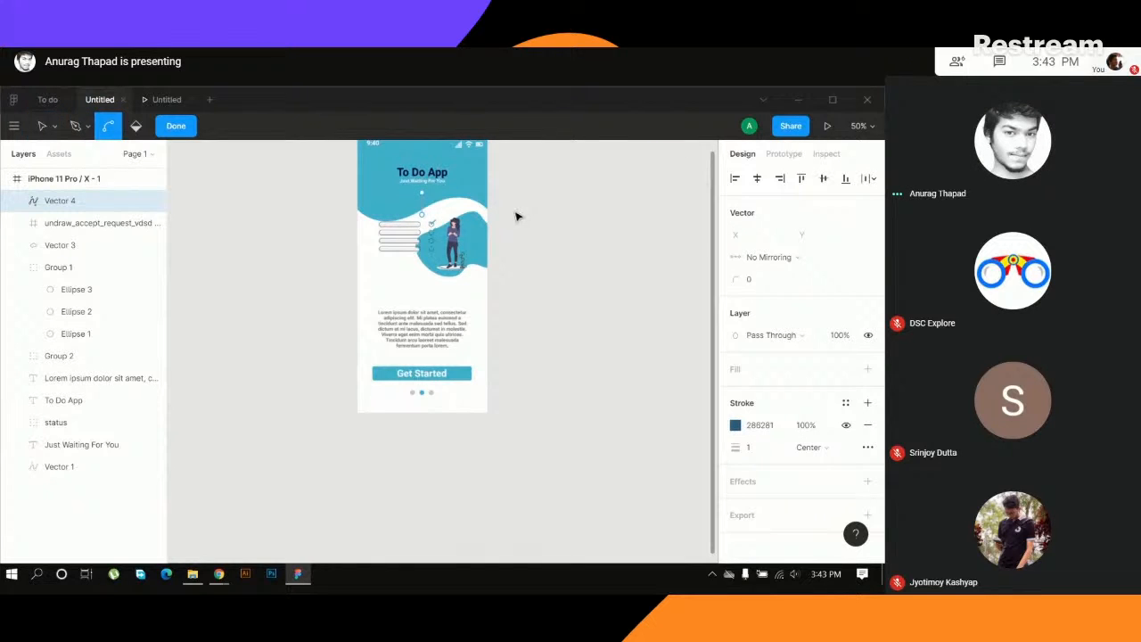
key("Escape")
key("Escape")
key("Escape")
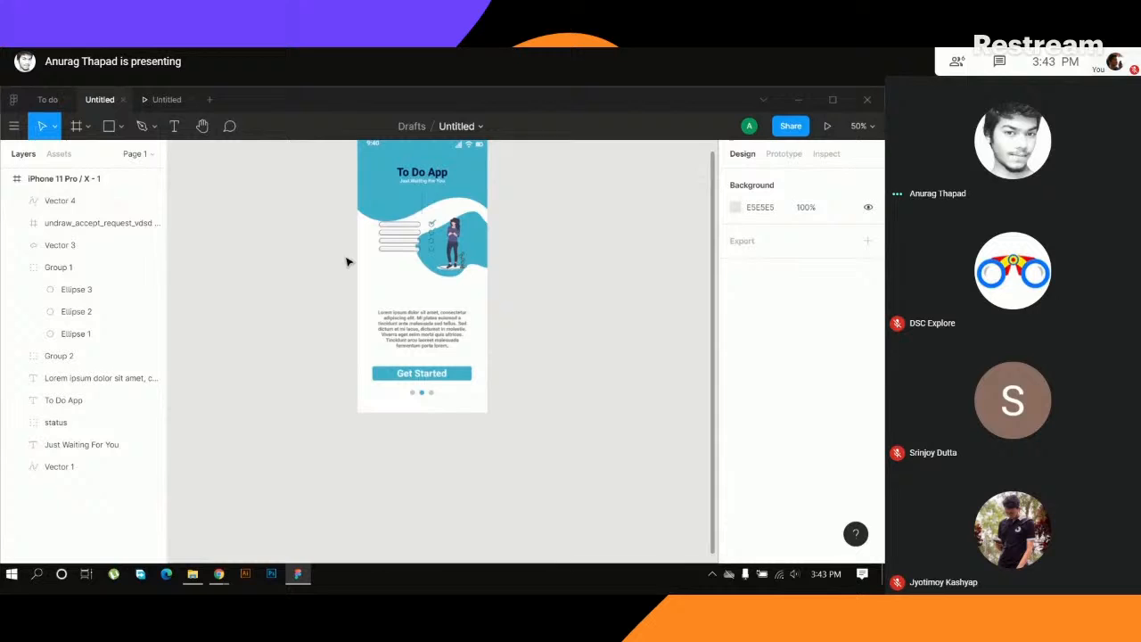
- Set the vertical line's stroke colour to 060B39 by sampling it from the To Do App title
left_click(423, 212)
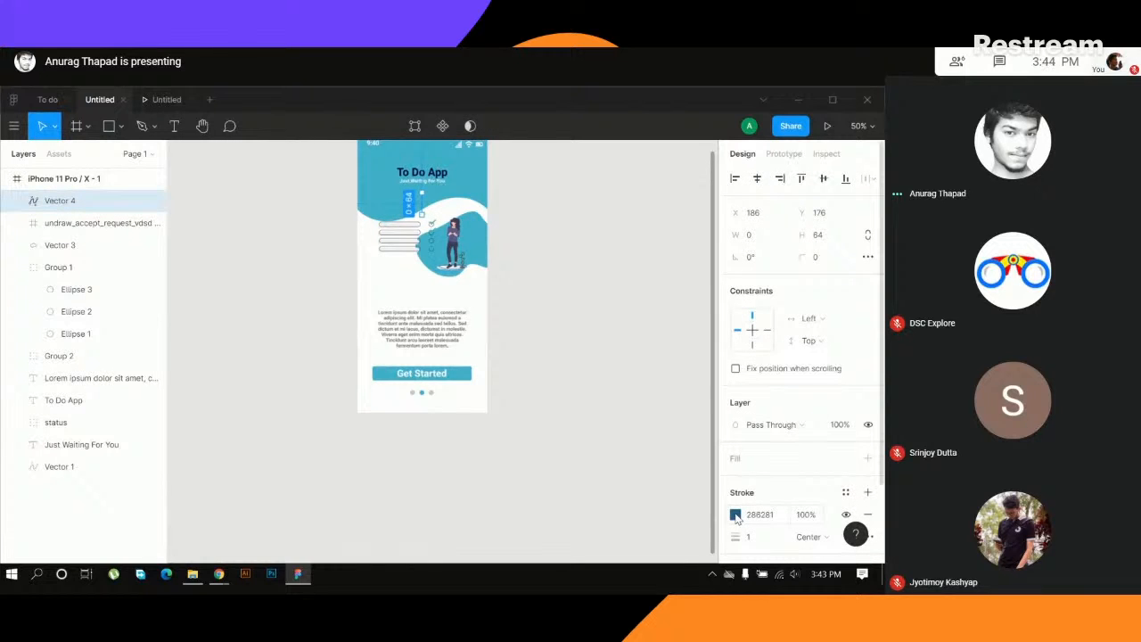
key("ctrl+plus")
key("ctrl+plus")
mouse_move(491, 240)
left_mouse_down()
mouse_move(517, 320)
mouse_move(509, 425)
left_mouse_up()
left_click_drag(542, 217, 525, 395)
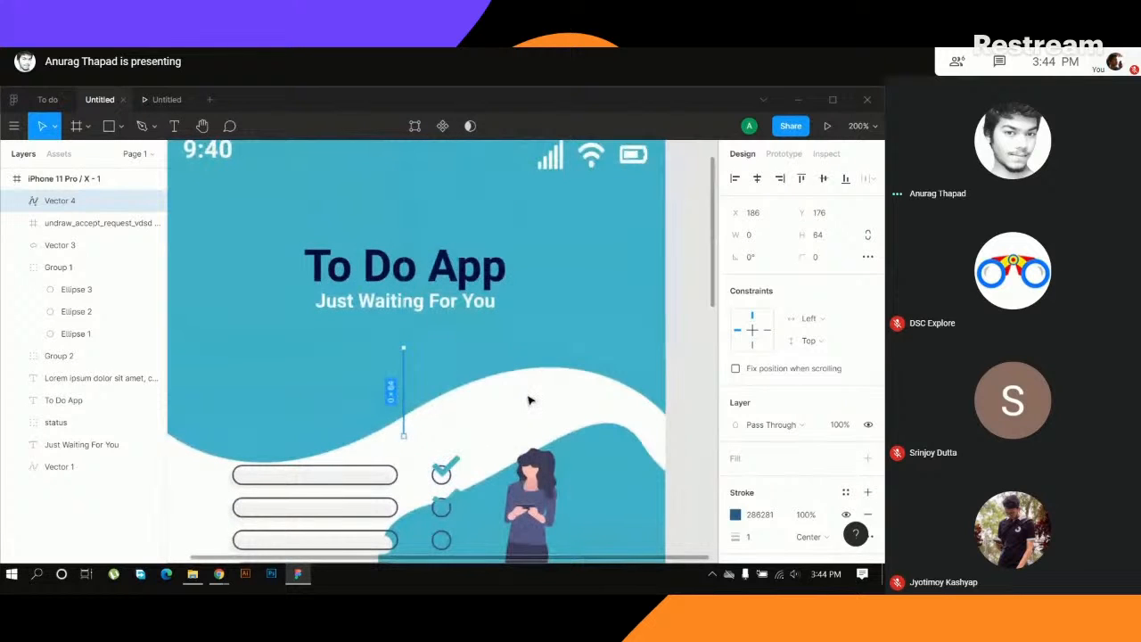
key("i")
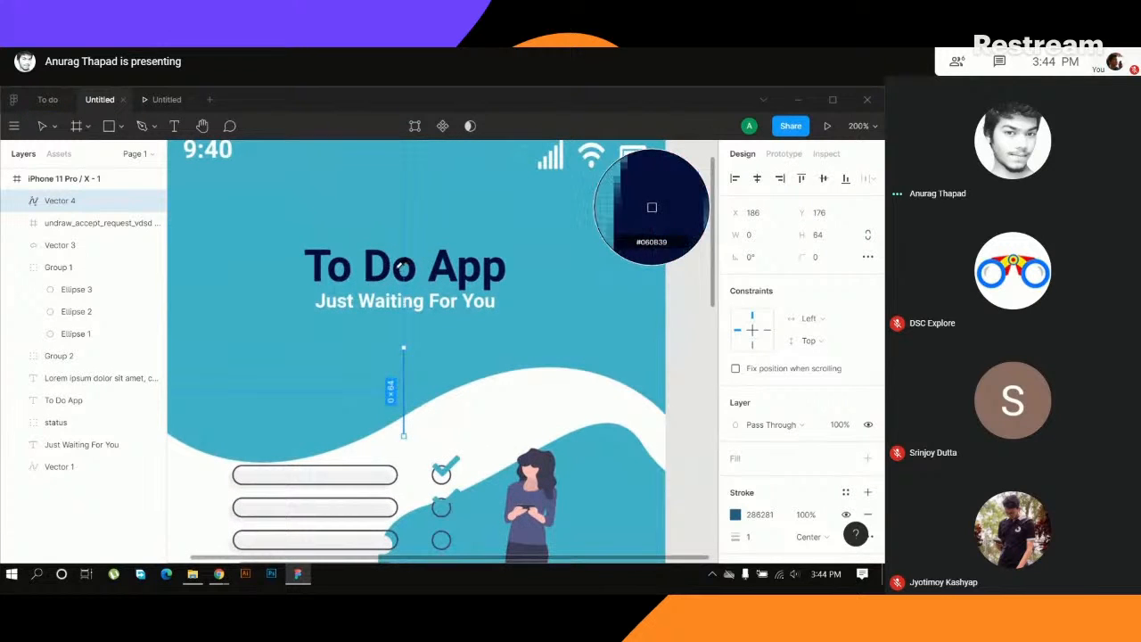
left_click(652, 207)
left_click(522, 358)
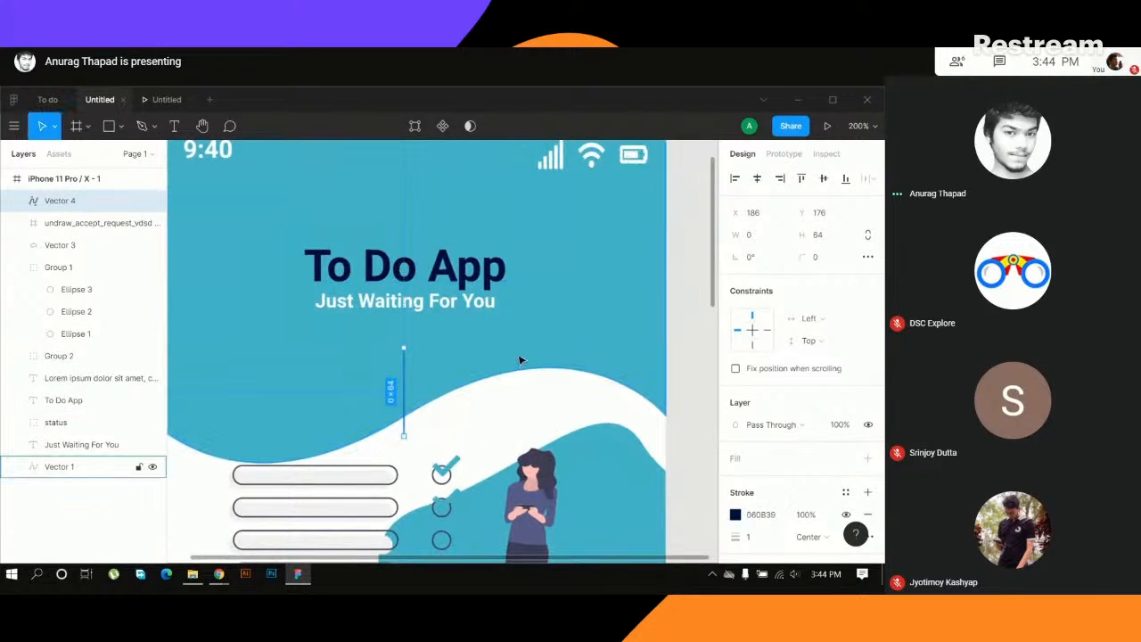
- Give the navy vertical line's stroke Round end caps
left_click(406, 394)
key("plus")
key("plus")
left_click(448, 377)
left_click_drag(449, 377, 537, 280)
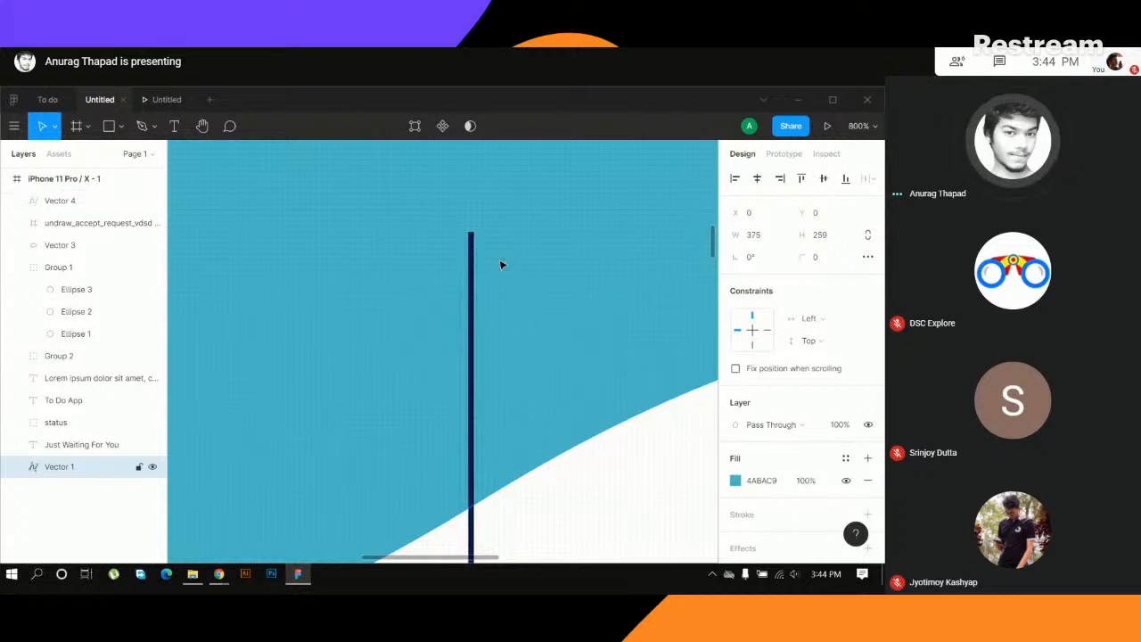
scroll(555, 377, "down", 3)
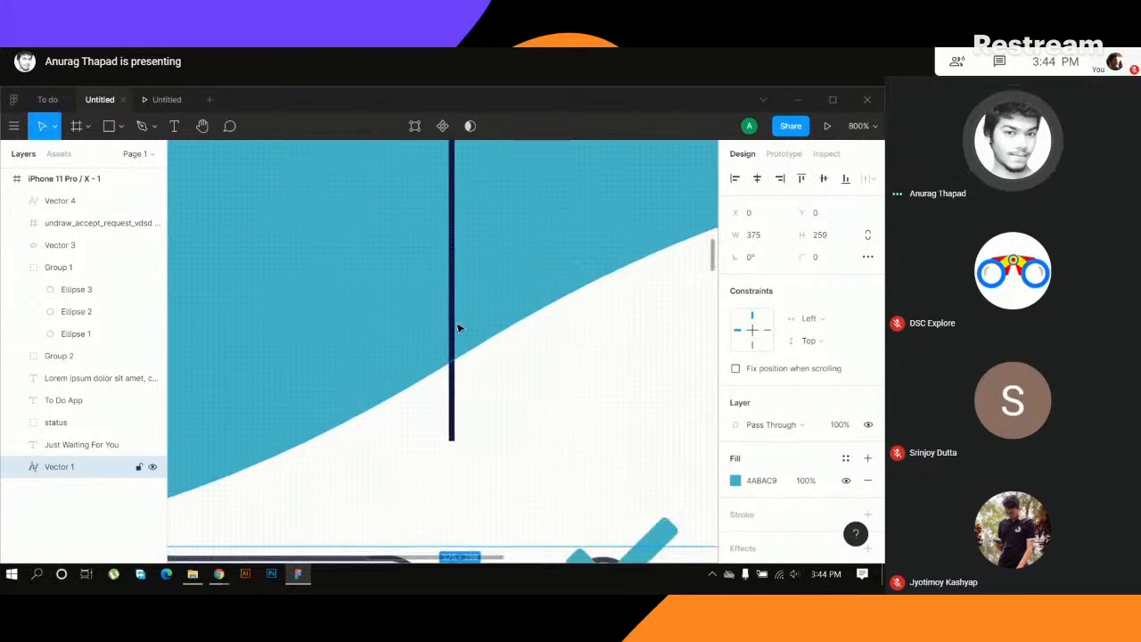
left_click(454, 314)
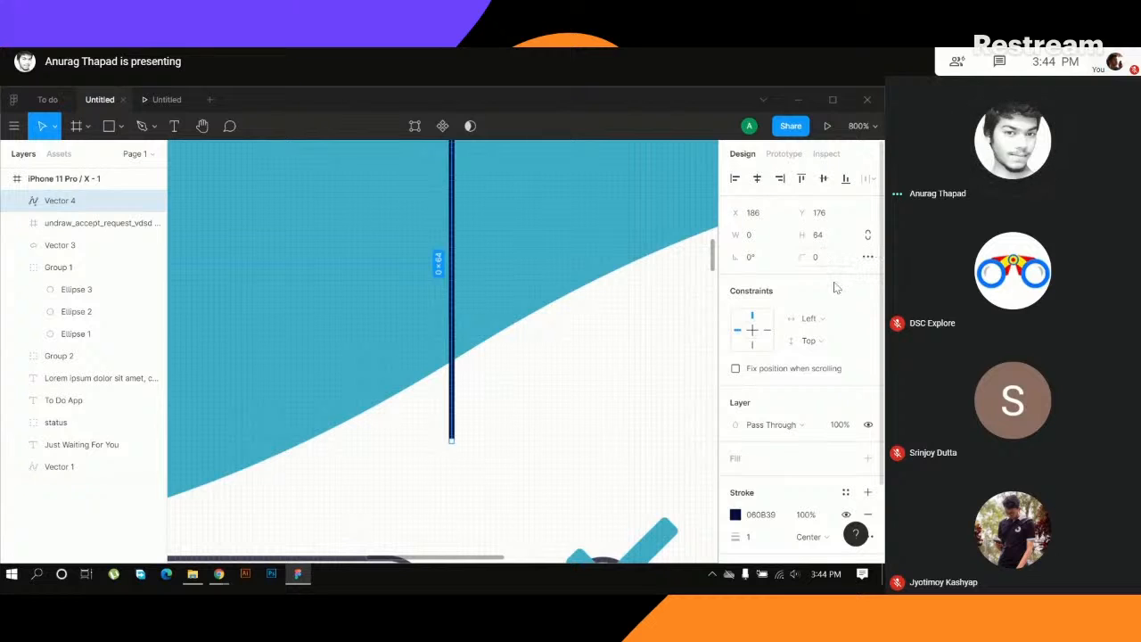
scroll(805, 383, "down", 2)
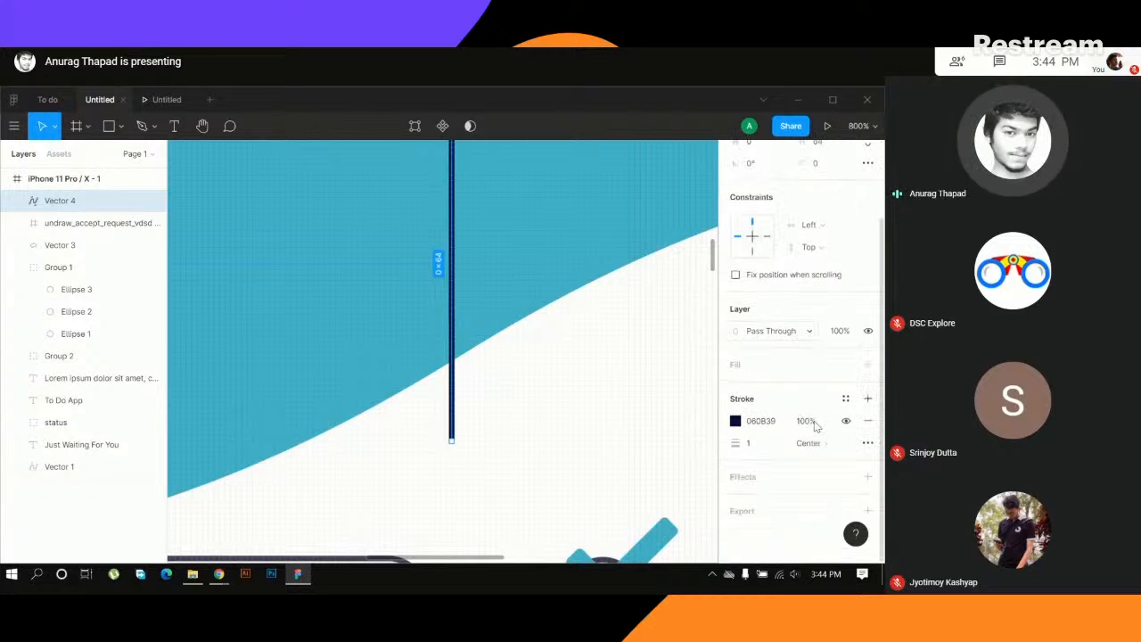
left_click(868, 443)
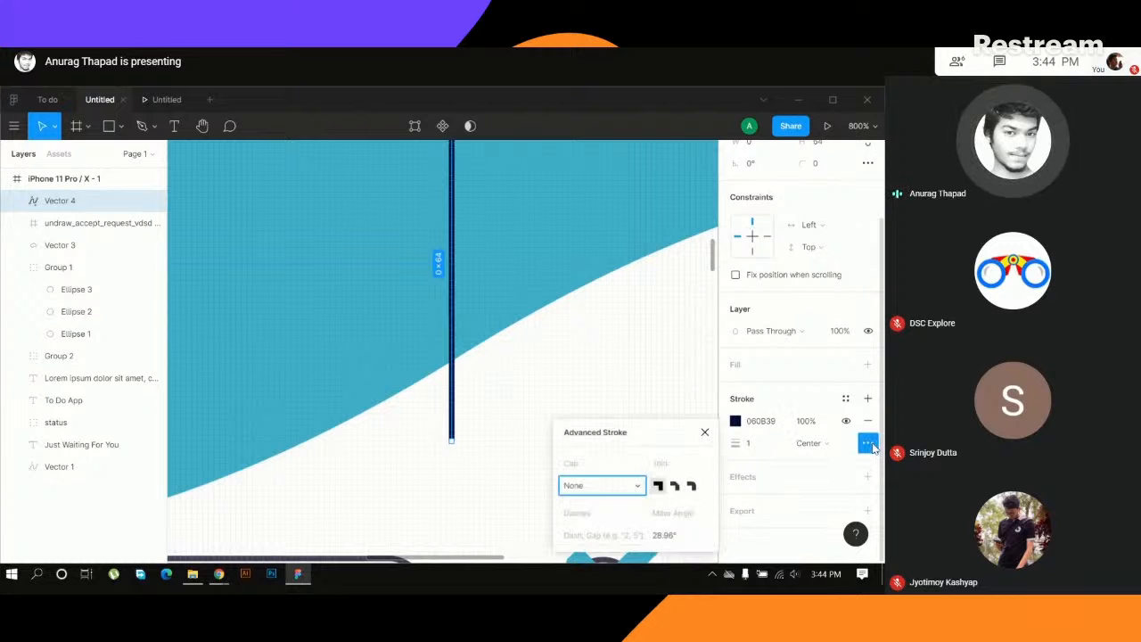
left_click(636, 486)
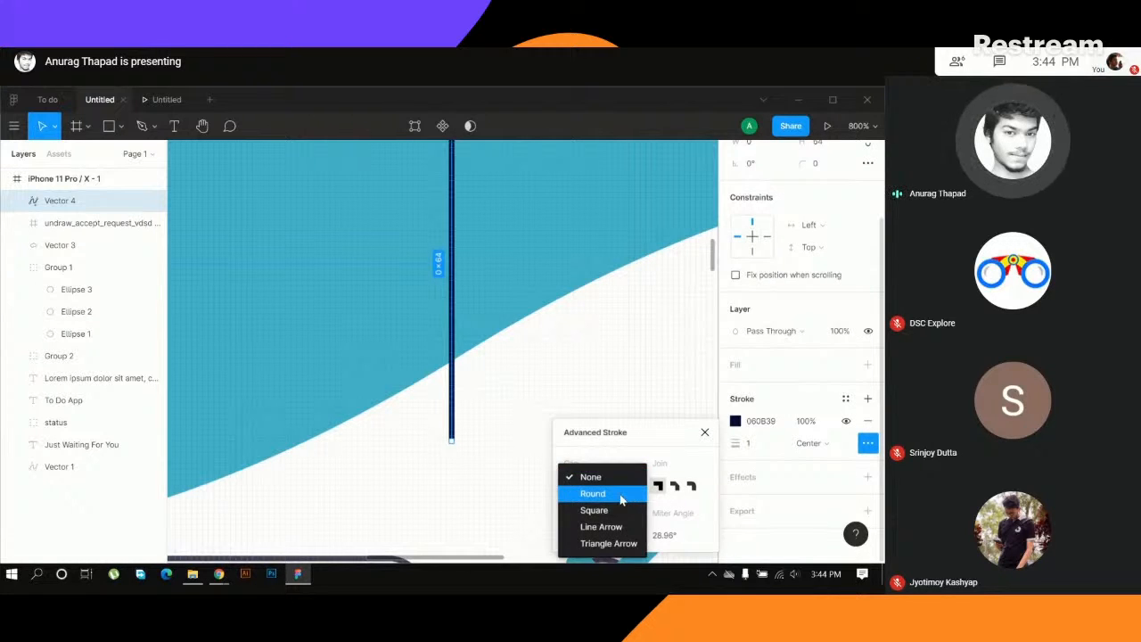
left_click(621, 494)
left_click(461, 449)
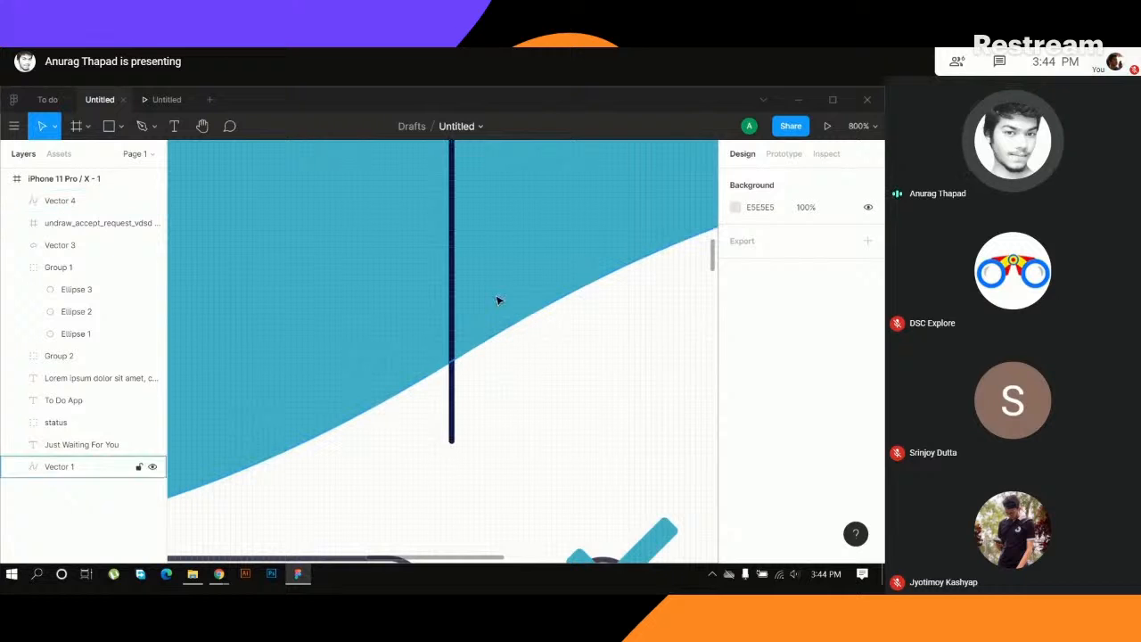
- Duplicate the navy vertical line straight down into the gap above the lorem ipsum paragraph, at about X 186, Y 402
scroll(578, 413, "down", 5)
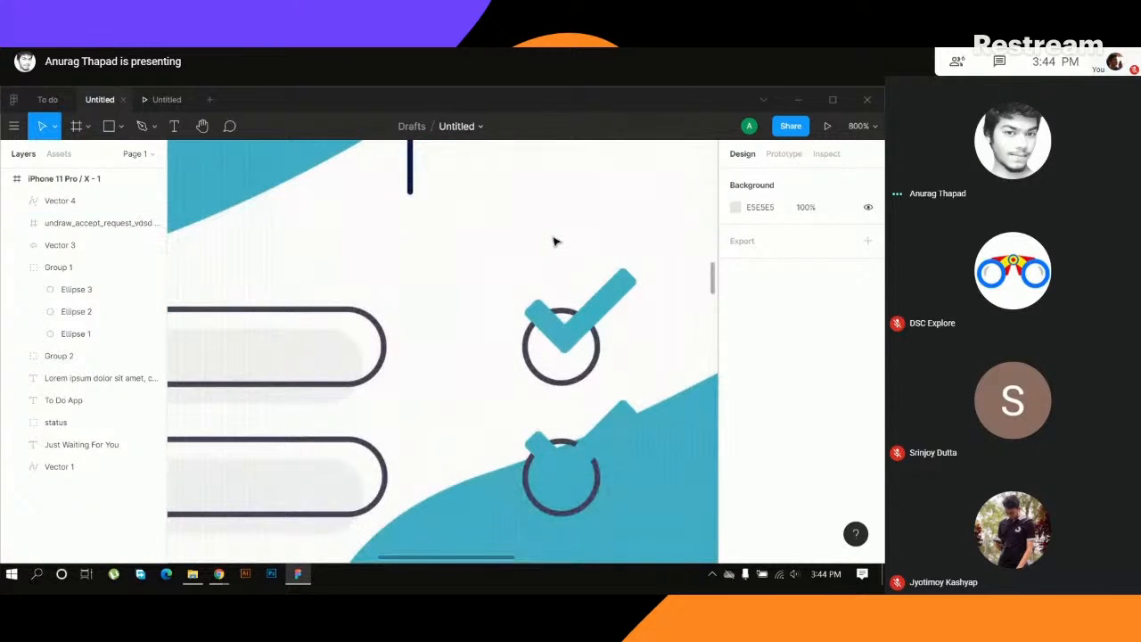
key("ctrl+minus")
key("ctrl+minus")
scroll(530, 239, "down", 3)
scroll(449, 182, "up", 1)
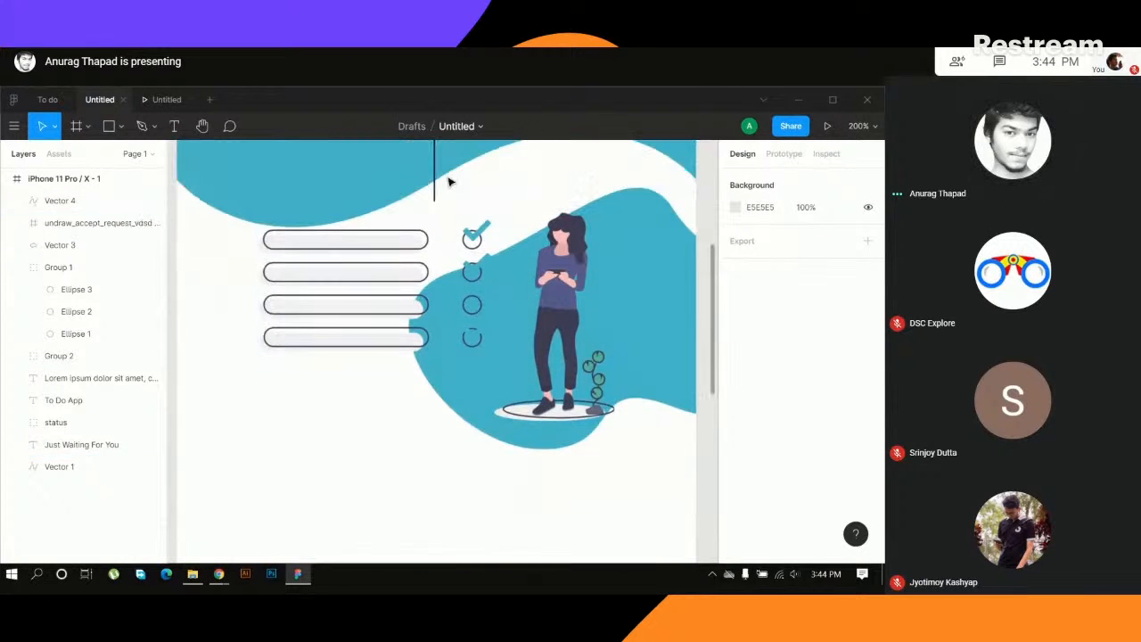
scroll(449, 181, "up", 1)
left_click_drag(435, 203, 419, 522)
scroll(520, 354, "down", 3)
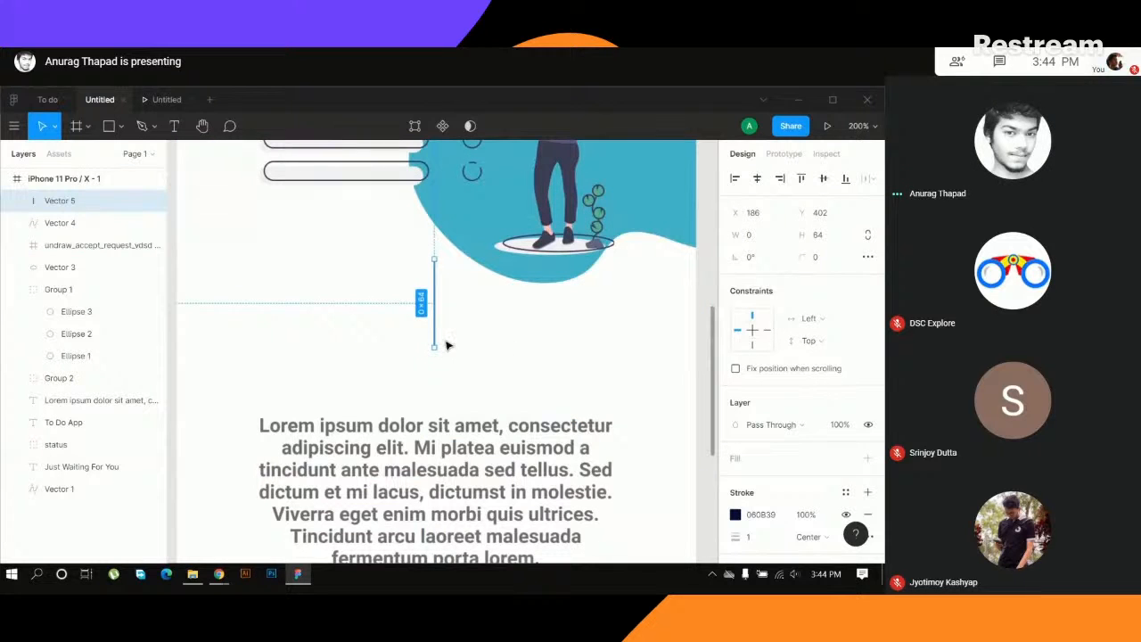
- Lengthen the duplicated line to about 69 px and position it above the paragraph at about Y 422
mouse_move(433, 258)
left_mouse_down()
mouse_move(433, 300)
mouse_move(434, 256)
left_mouse_up()
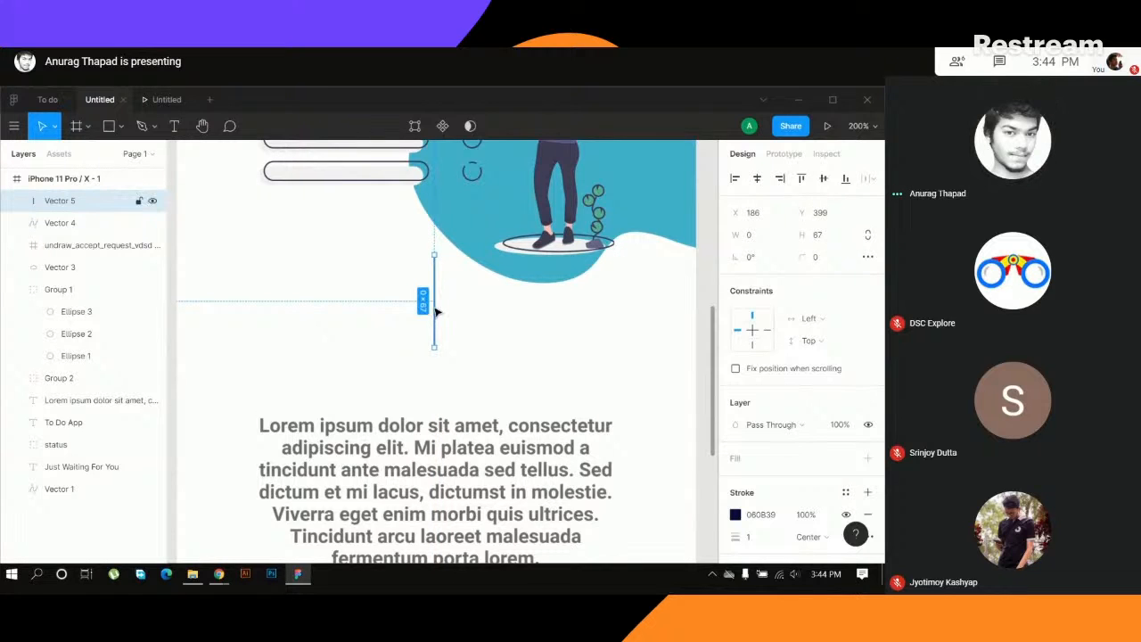
left_click_drag(436, 311, 437, 362)
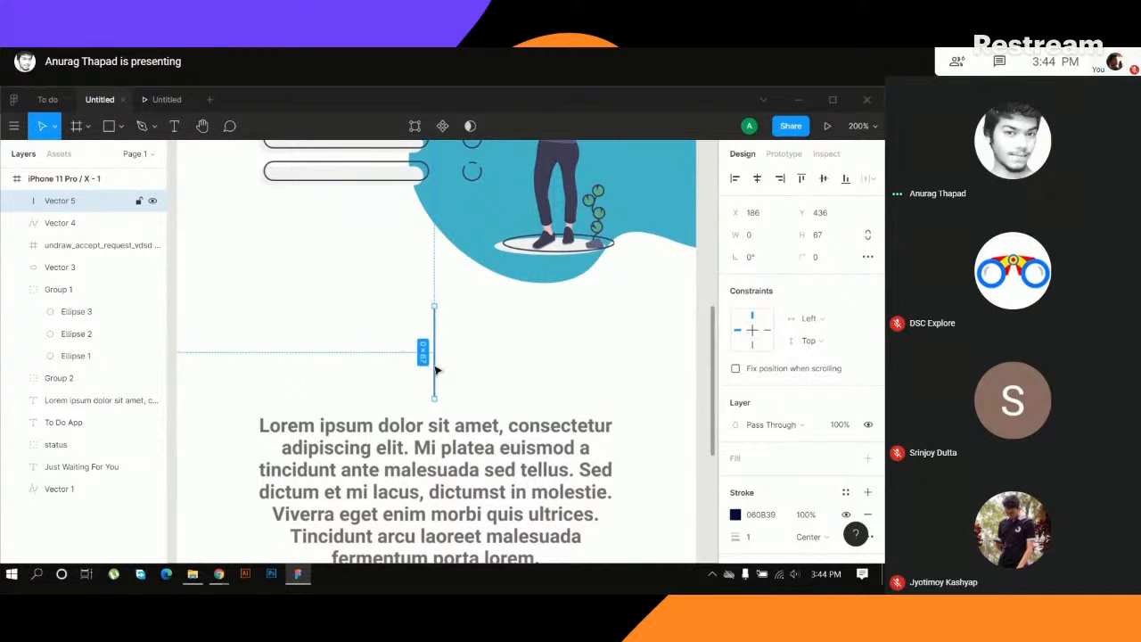
left_click_drag(432, 304, 433, 299)
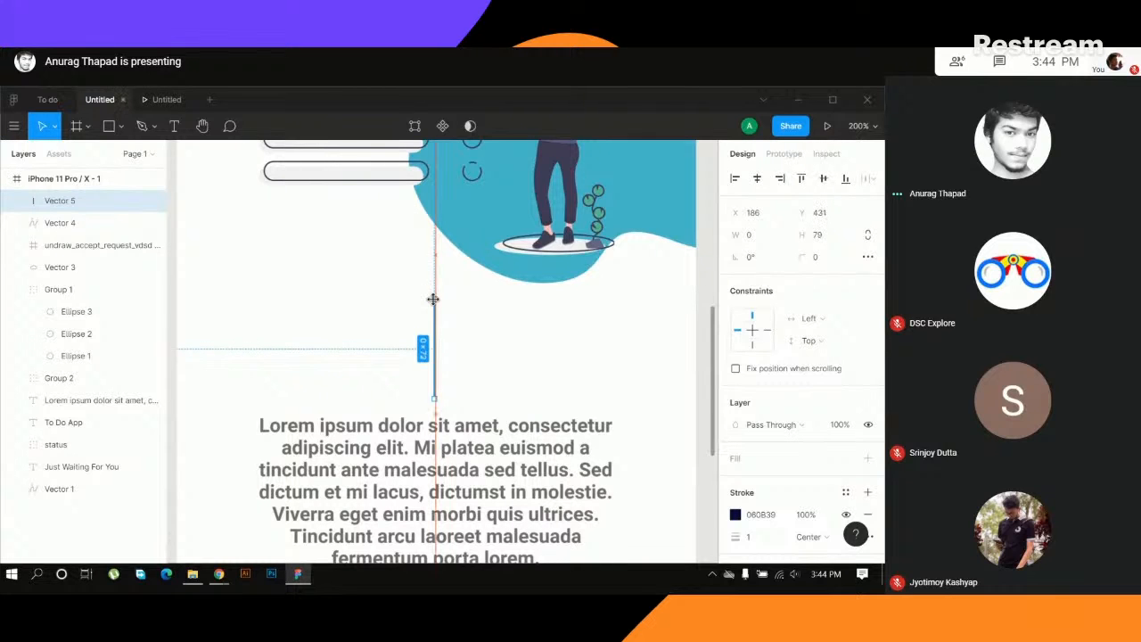
left_click_drag(436, 346, 437, 334)
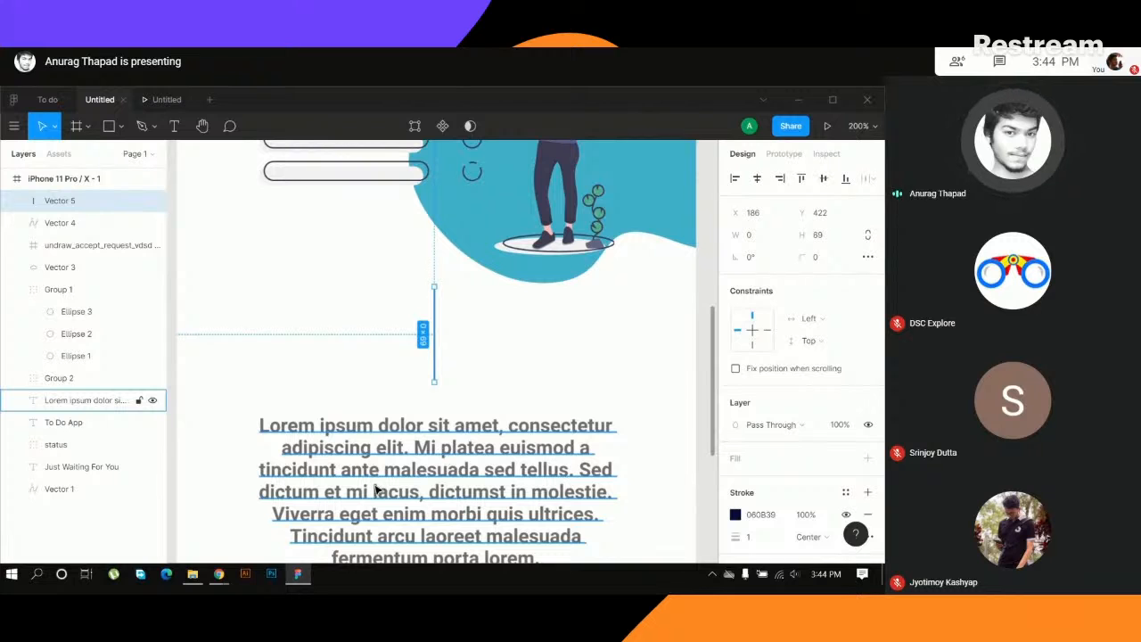
- Switch to the Google Meet call, mute the microphone, and return to Figma
key("alt+Tab")
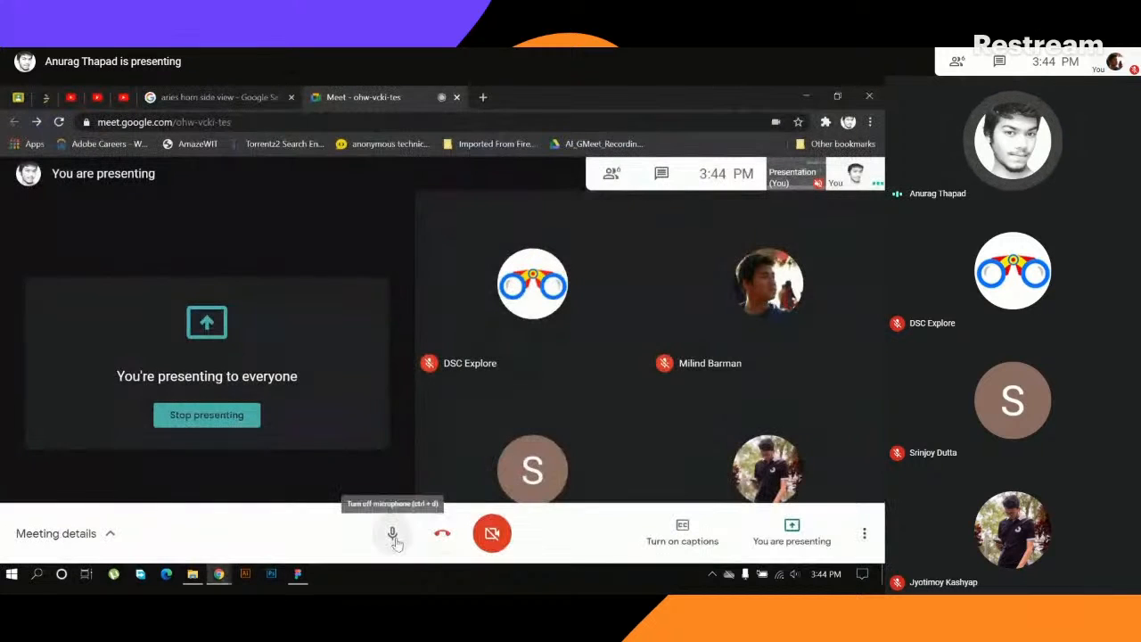
left_click(394, 537)
key("alt+Tab")
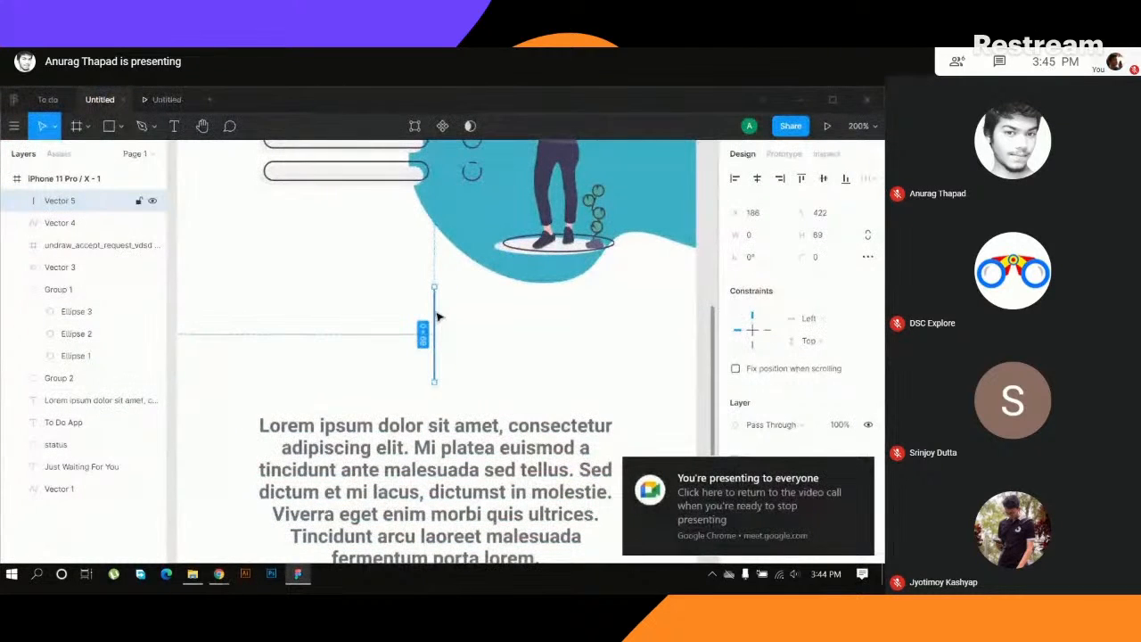
- Shorten the line above the paragraph to about 62 px at Y 429, and resize the line below the subtitle to about 62 px at Y 169
left_click_drag(434, 287, 434, 296)
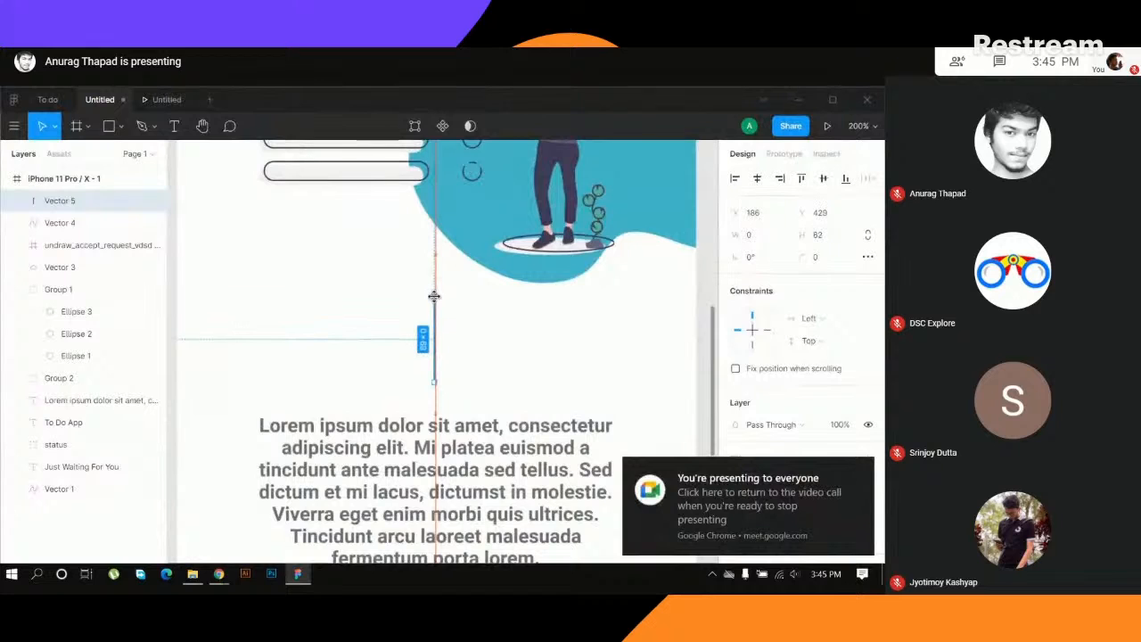
scroll(457, 202, "up", 6)
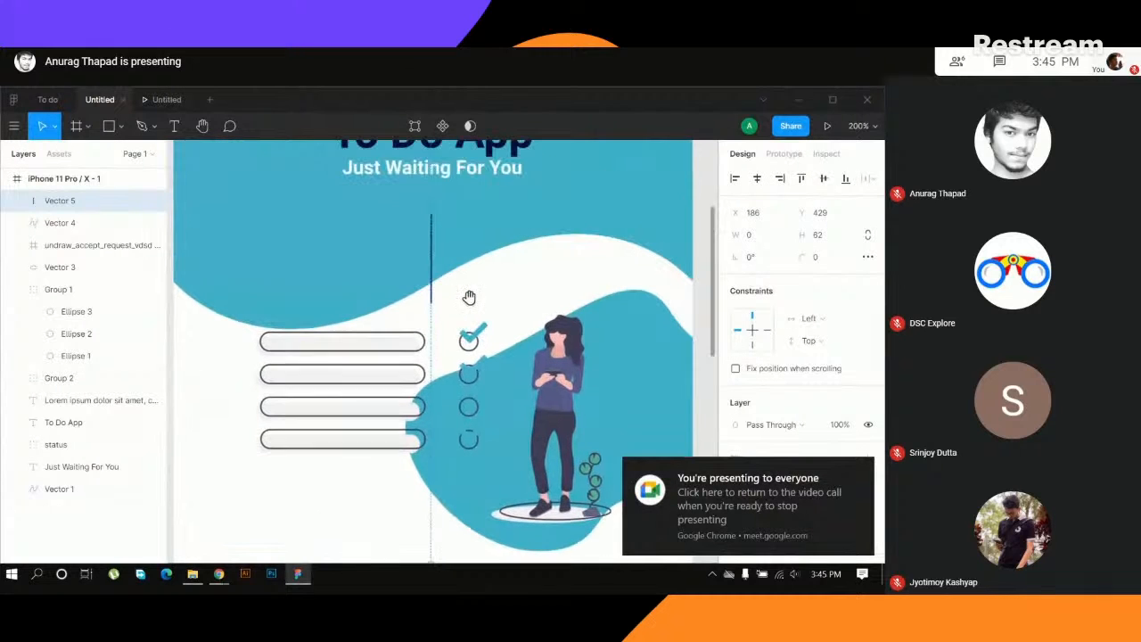
left_click(430, 282)
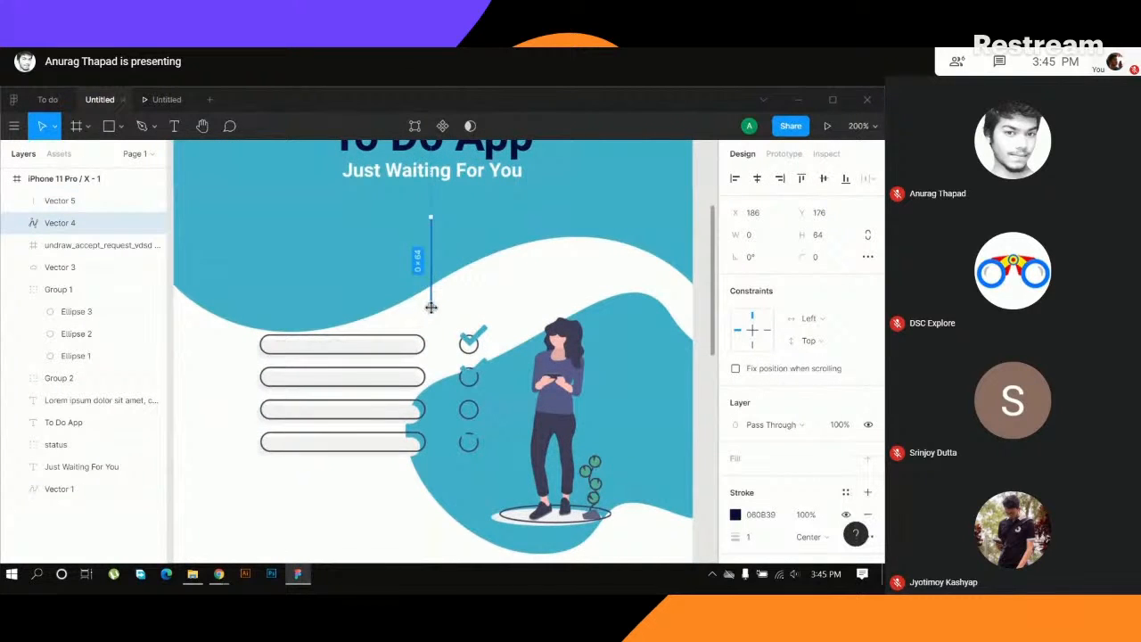
left_click_drag(430, 306, 430, 282)
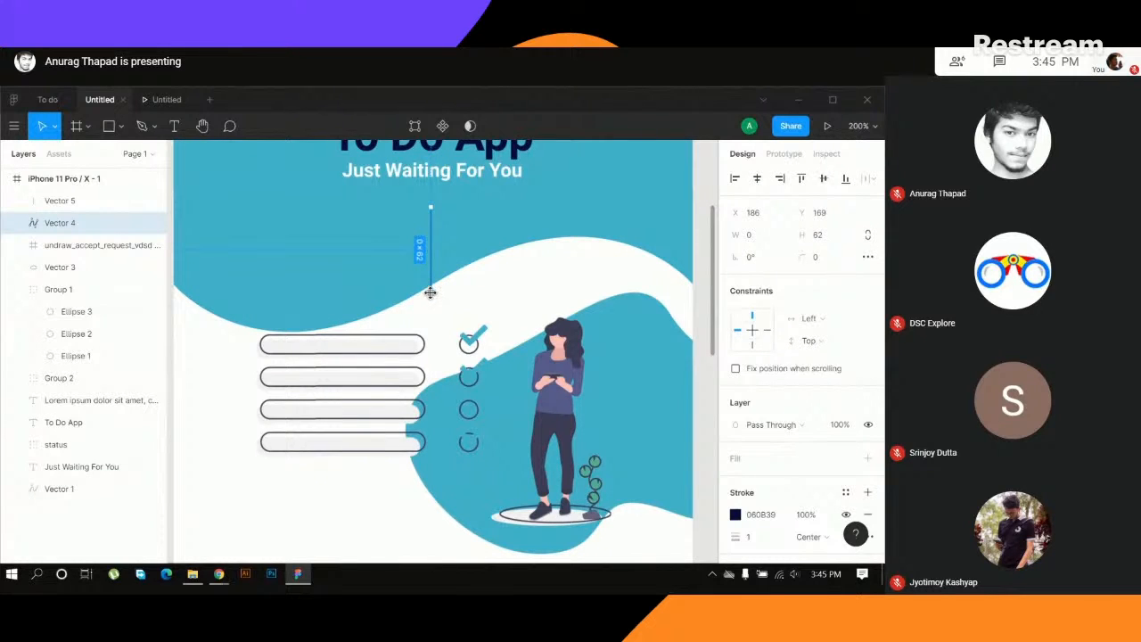
left_click(508, 294)
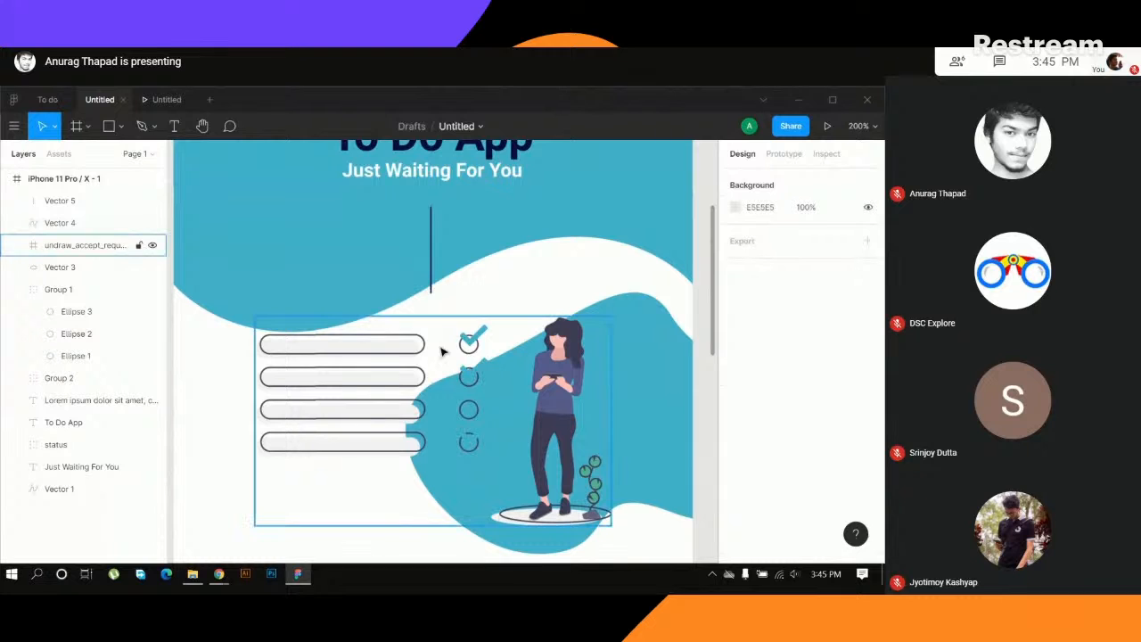
key("ctrl+minus")
key("ctrl+minus")
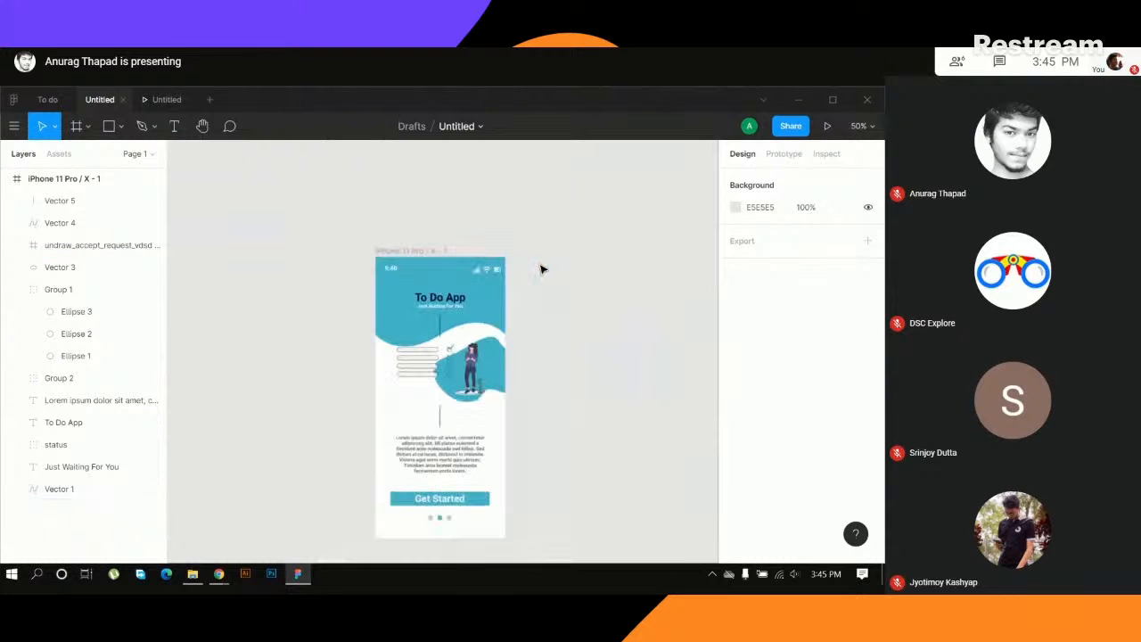
left_click_drag(545, 398, 513, 294)
key("ctrl+plus")
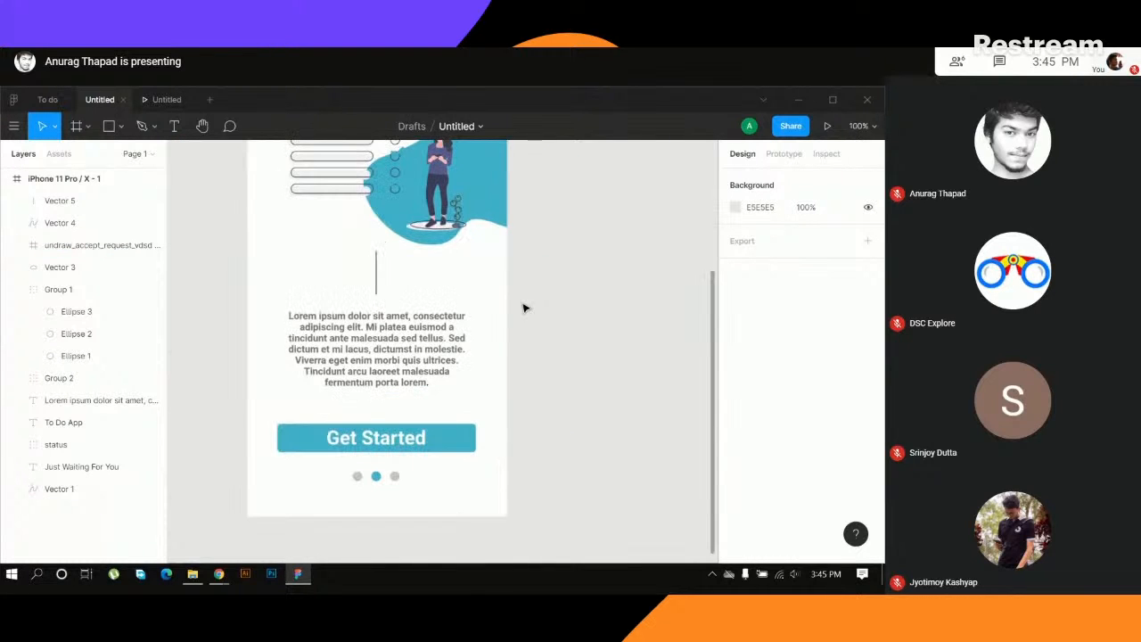
left_click_drag(562, 219, 563, 323)
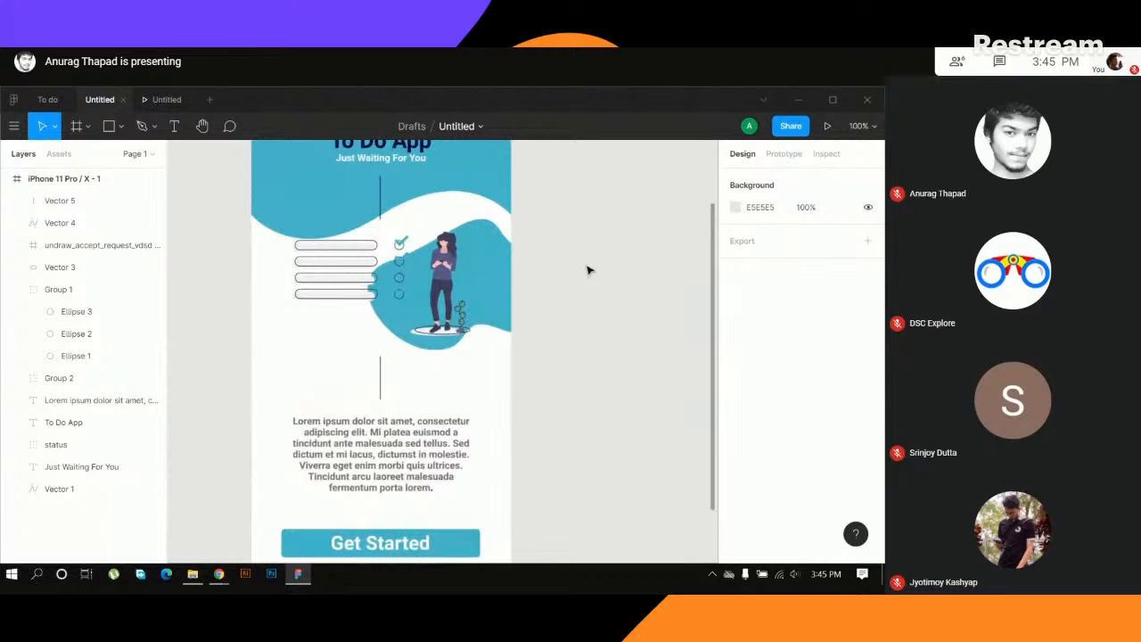
- Switch to the Google Meet call, unmute the microphone, and return to the Figma design
key("alt+Tab")
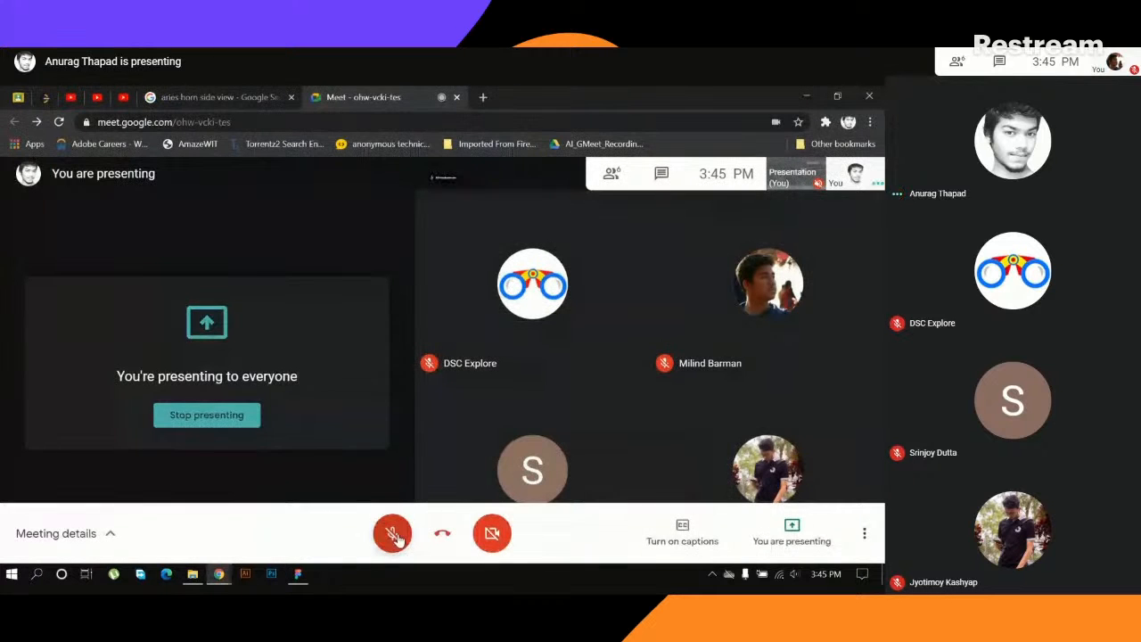
left_click(392, 533)
key("alt+Tab")
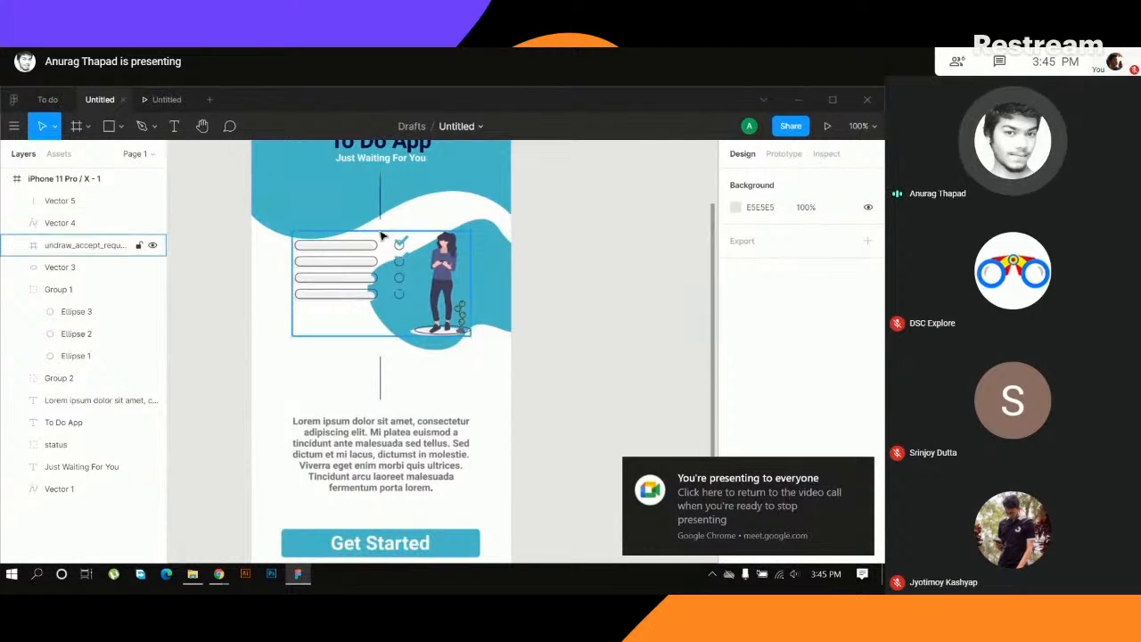
- Shorten the line below the subtitle to about 49 px, and extend the line above the paragraph upward to about 72 px at Y 419
left_click(381, 215)
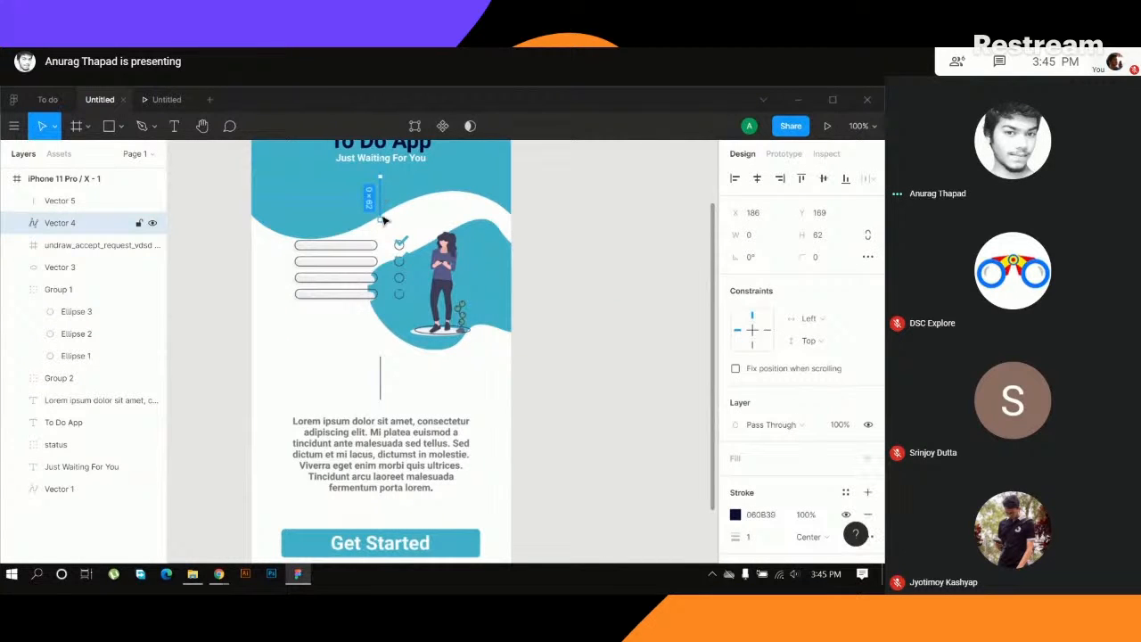
left_click_drag(382, 219, 379, 210)
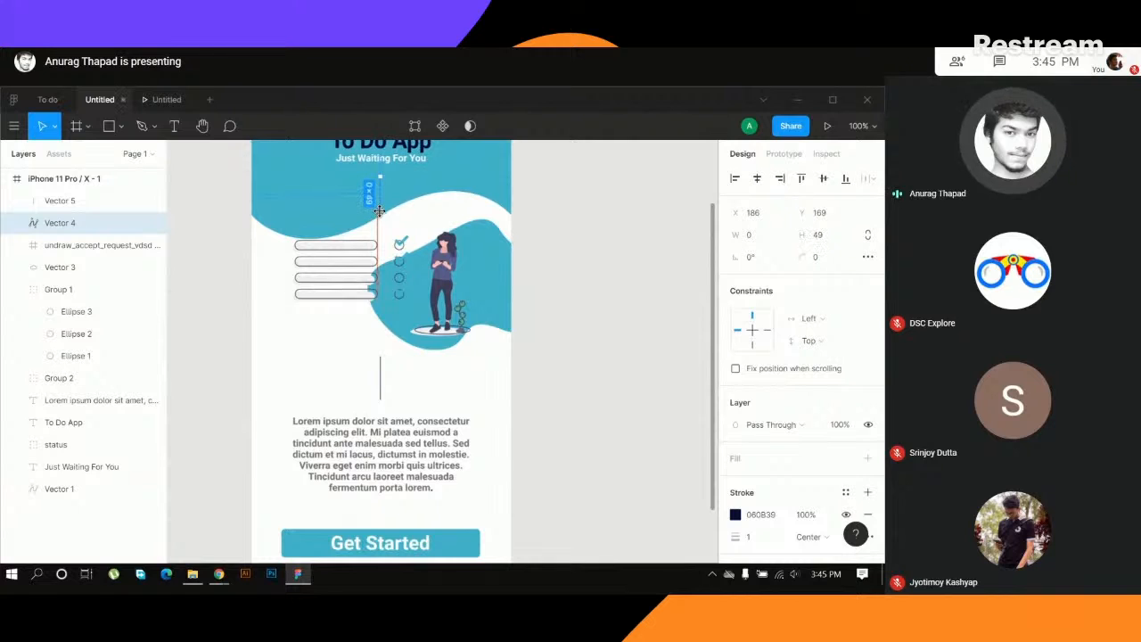
left_click(381, 387)
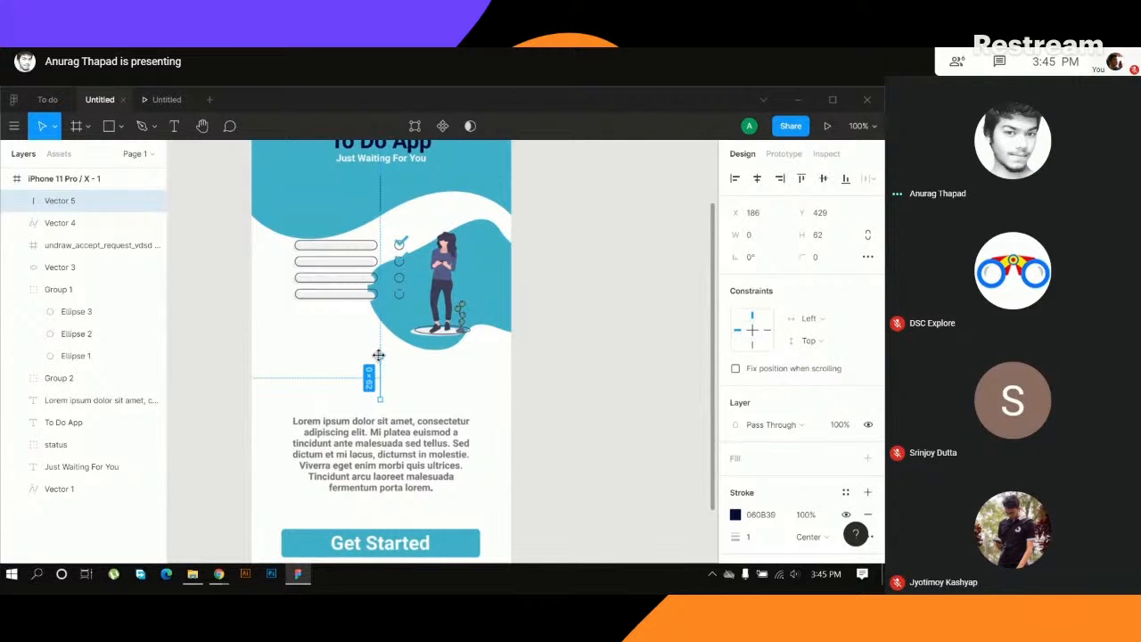
left_click_drag(379, 356, 382, 350)
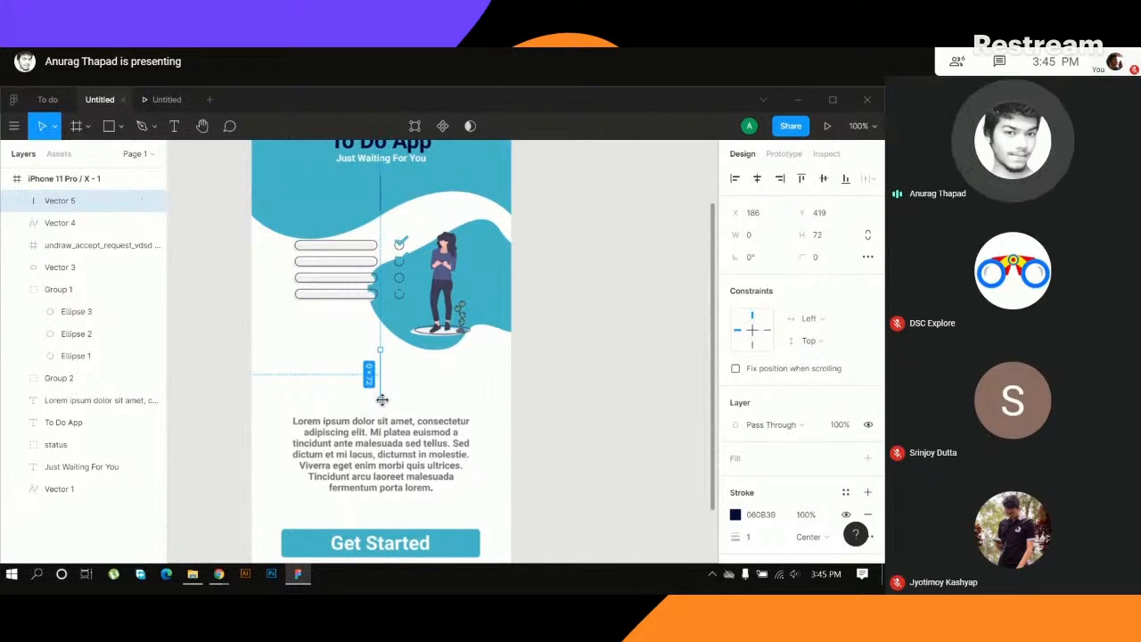
- Move the lorem ipsum paragraph down to about Y 521 and the Get Started button up to about Y 656
left_click(396, 464)
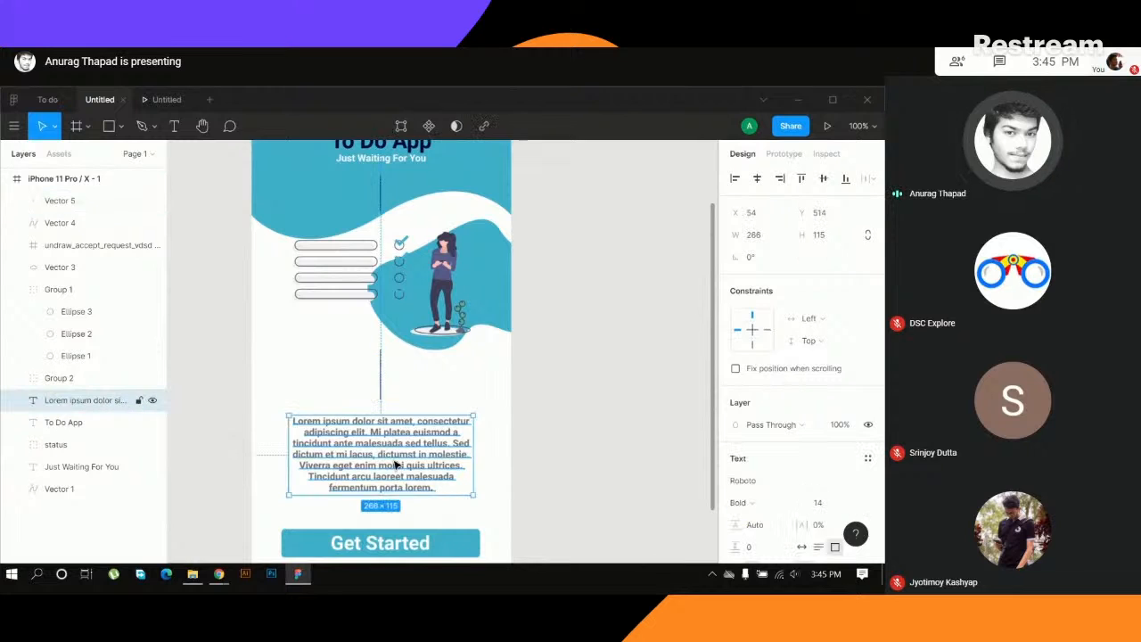
left_click_drag(393, 463, 390, 468)
scroll(499, 410, "down", 4)
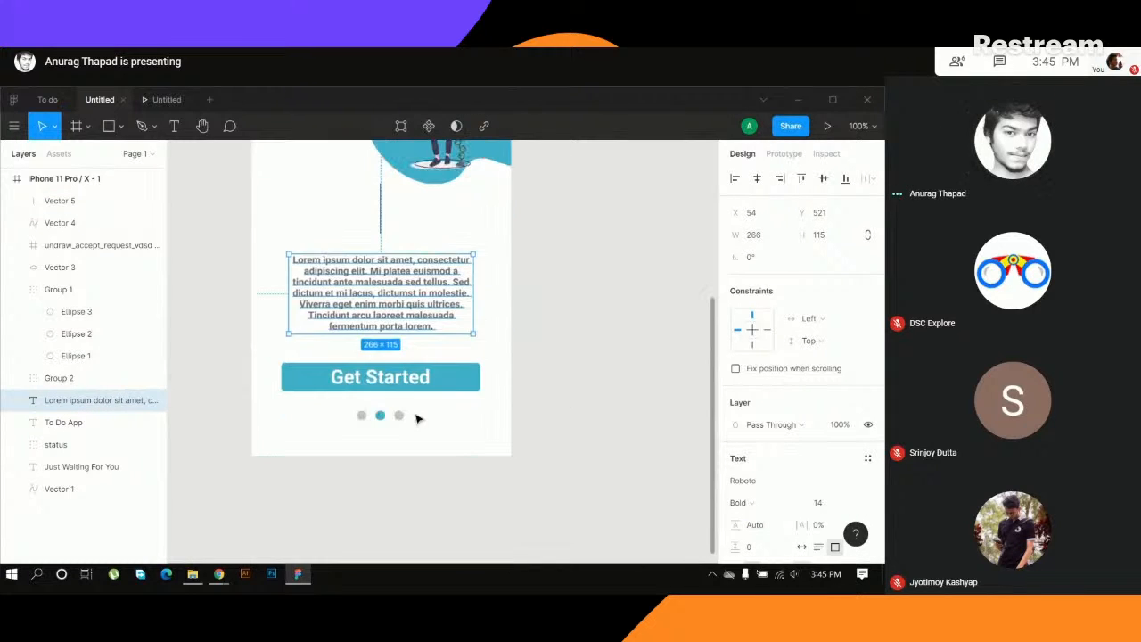
left_click(401, 385)
left_click_drag(398, 380, 396, 366)
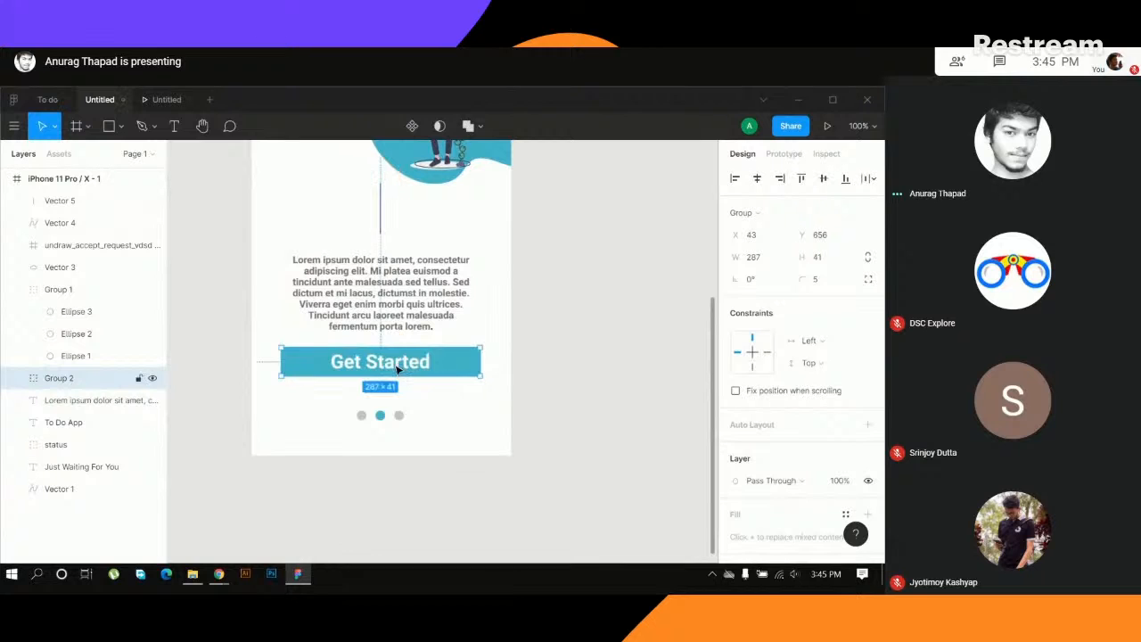
- Move the three pagination dots up closer to the Get Started button
left_click_drag(391, 419, 390, 405)
left_click(576, 332)
scroll(579, 339, "up", 5)
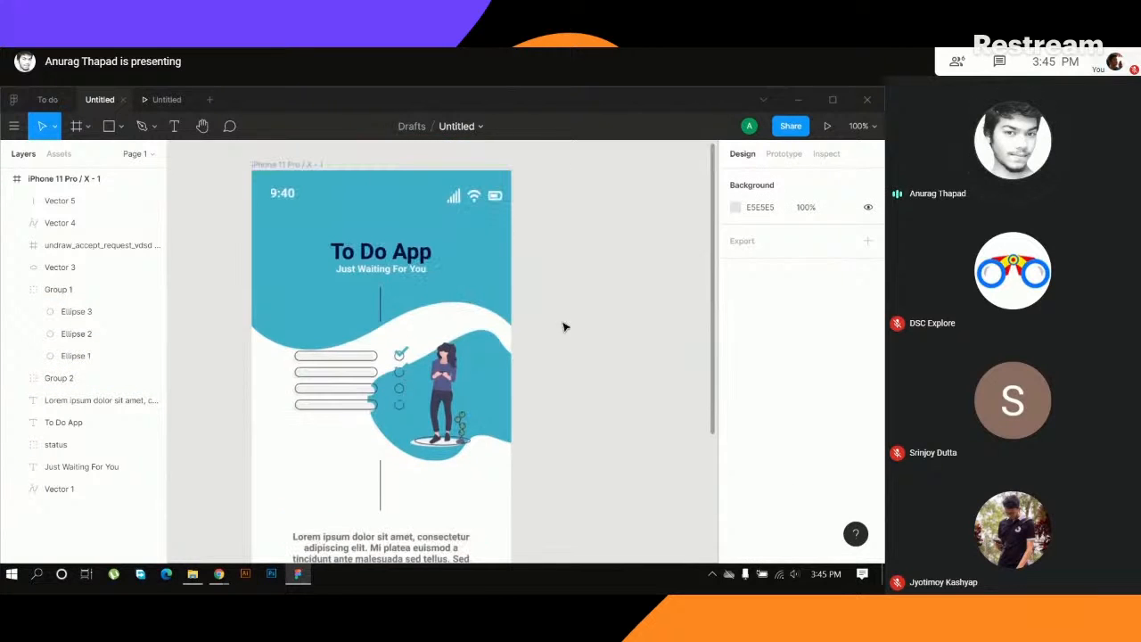
- Check the screen's vertical spacing in the prototype preview against the design, and return to the design file
left_click(165, 99)
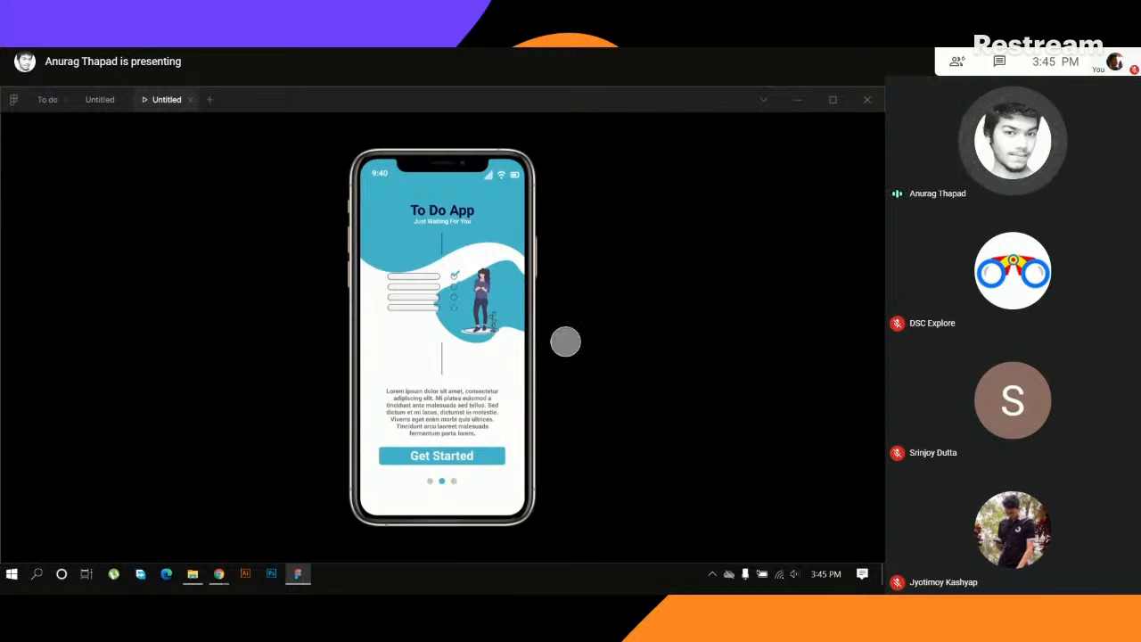
left_click(100, 99)
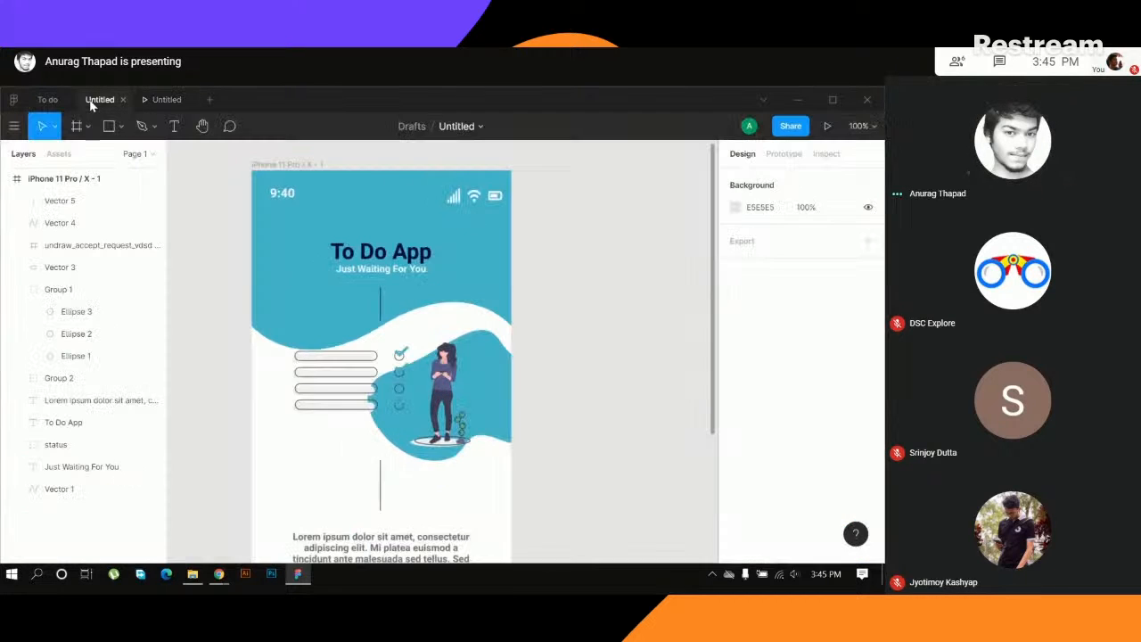
scroll(422, 431, "down", 3)
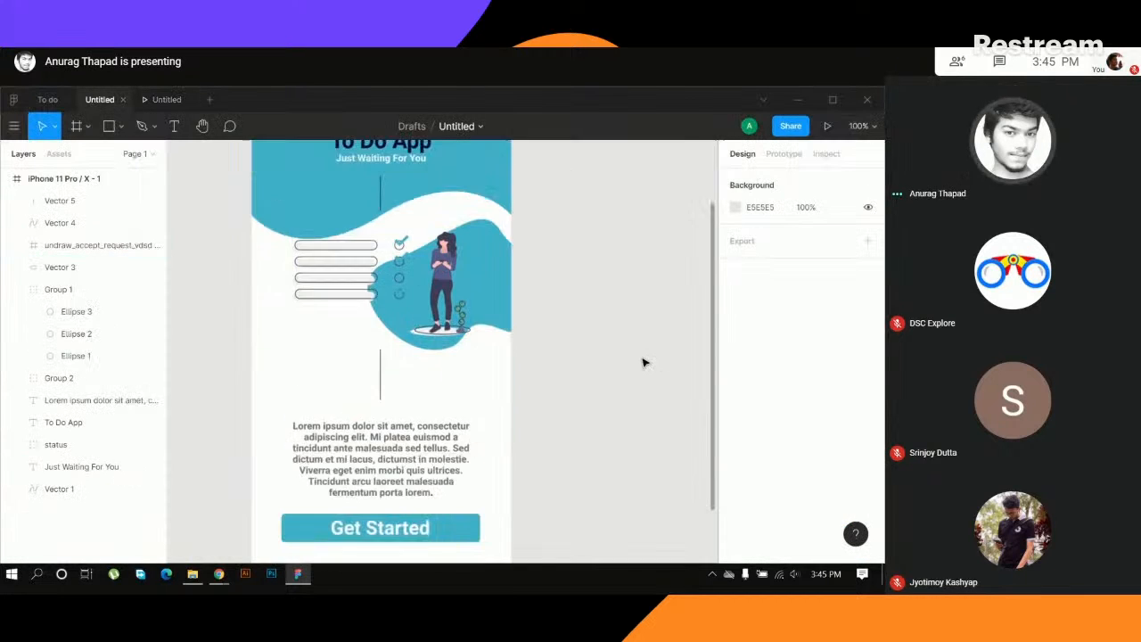
left_click(166, 99)
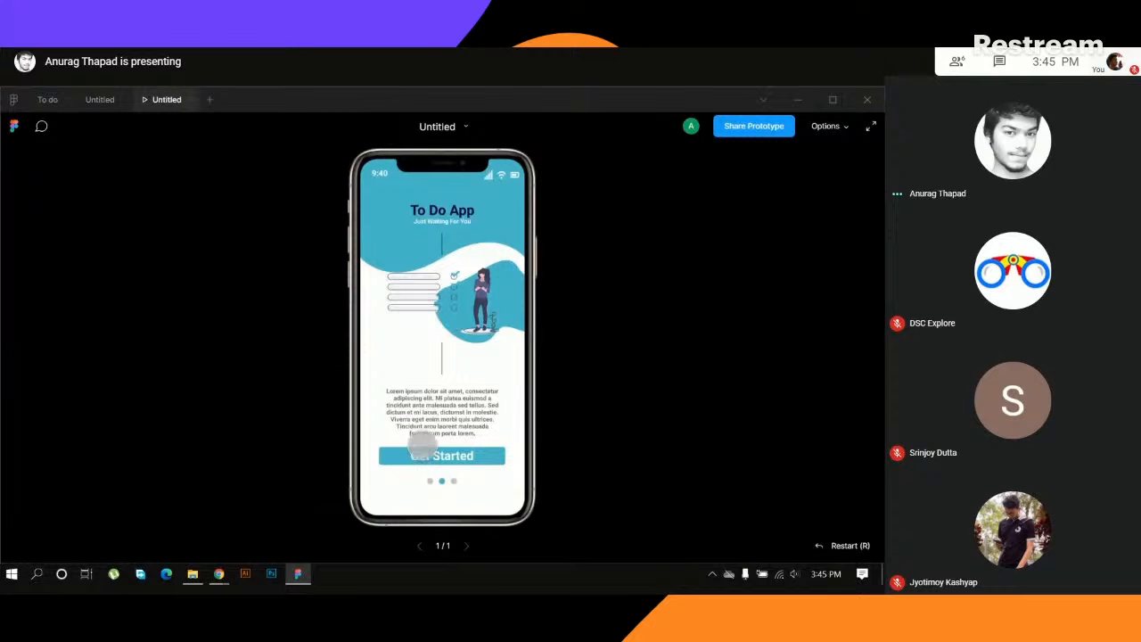
left_click(98, 100)
- Resize the line above the paragraph to about 64 px at Y 414, and raise the paragraph to about Y 509, midway between line and button
left_click(382, 377)
left_click_drag(381, 376, 380, 347)
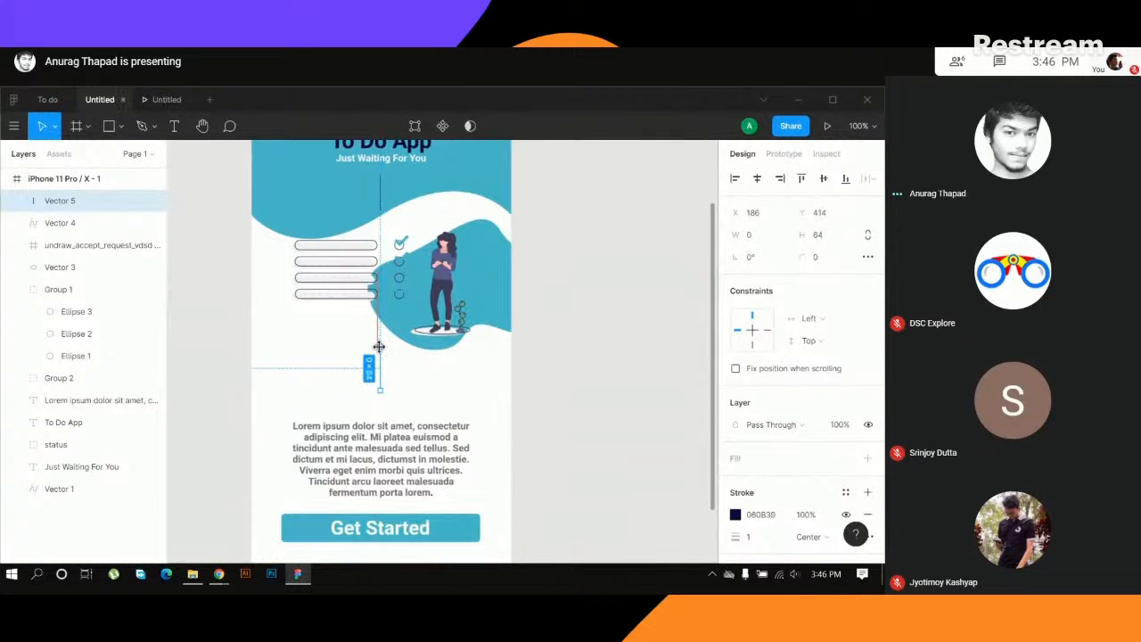
left_click_drag(388, 455, 385, 443)
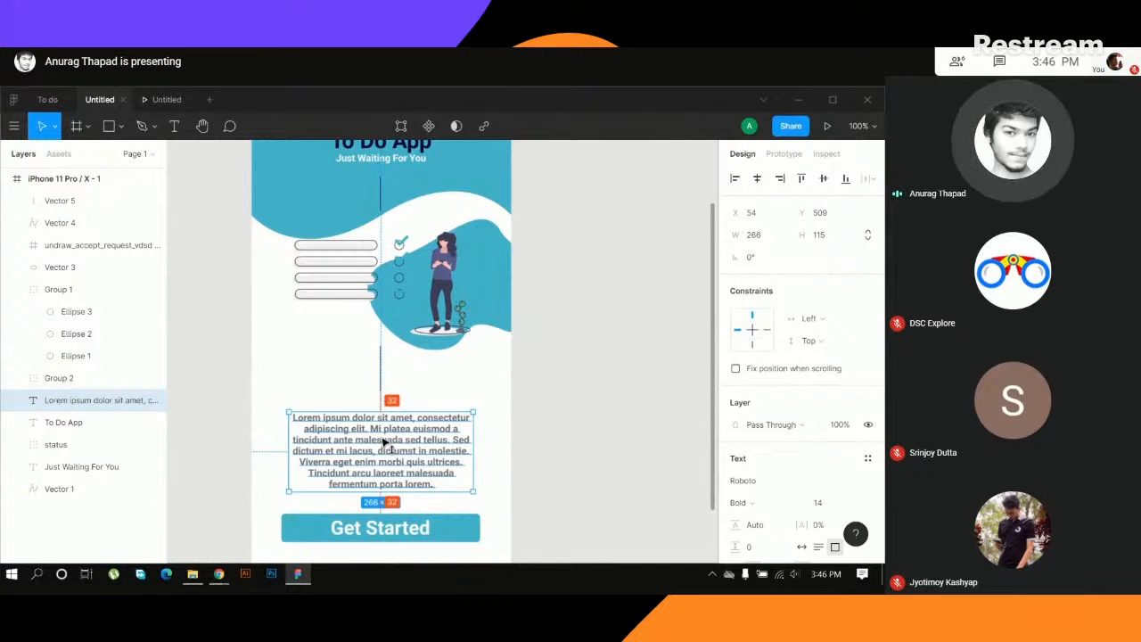
left_click_drag(386, 443, 383, 442)
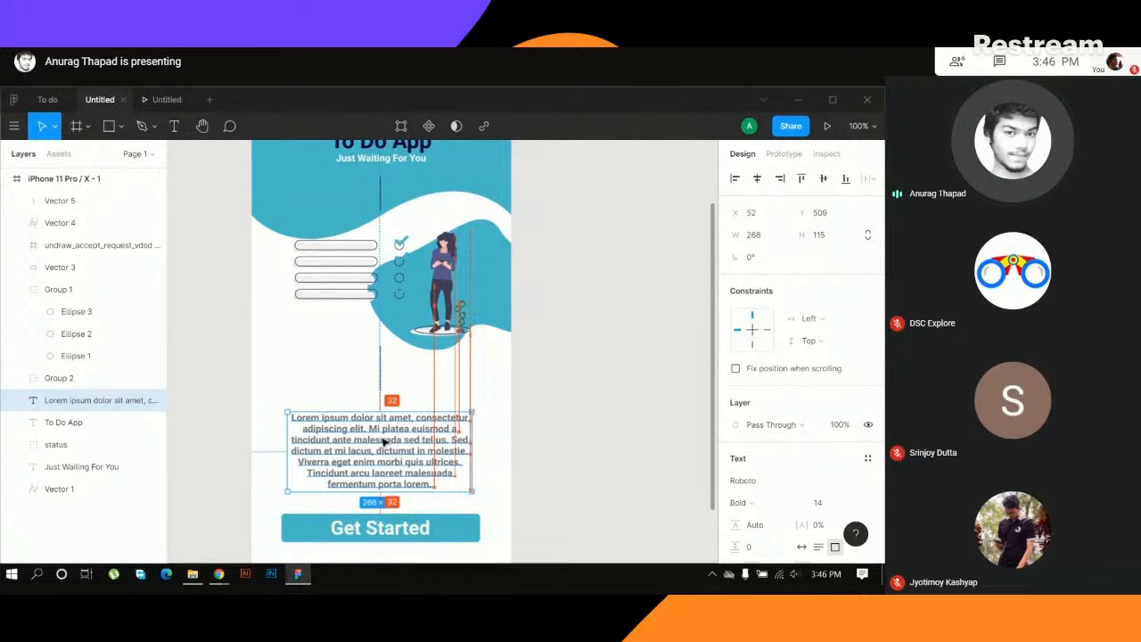
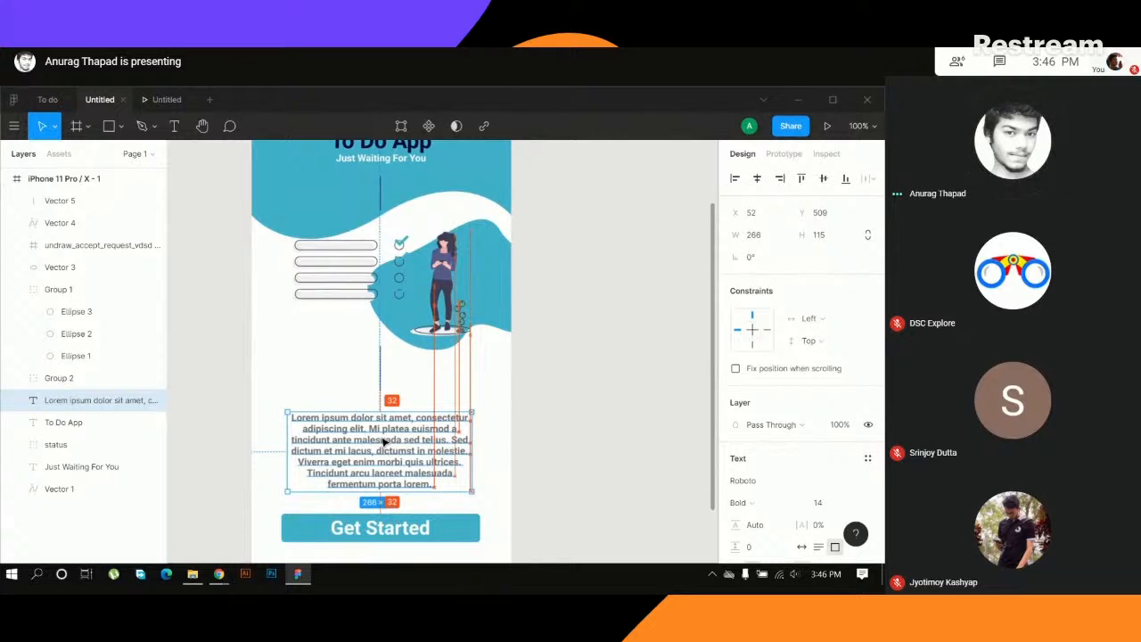
- Move the lorem ipsum paragraph right to X 54, check the screen in the prototype preview, and return to the design file
left_click_drag(383, 442, 385, 443)
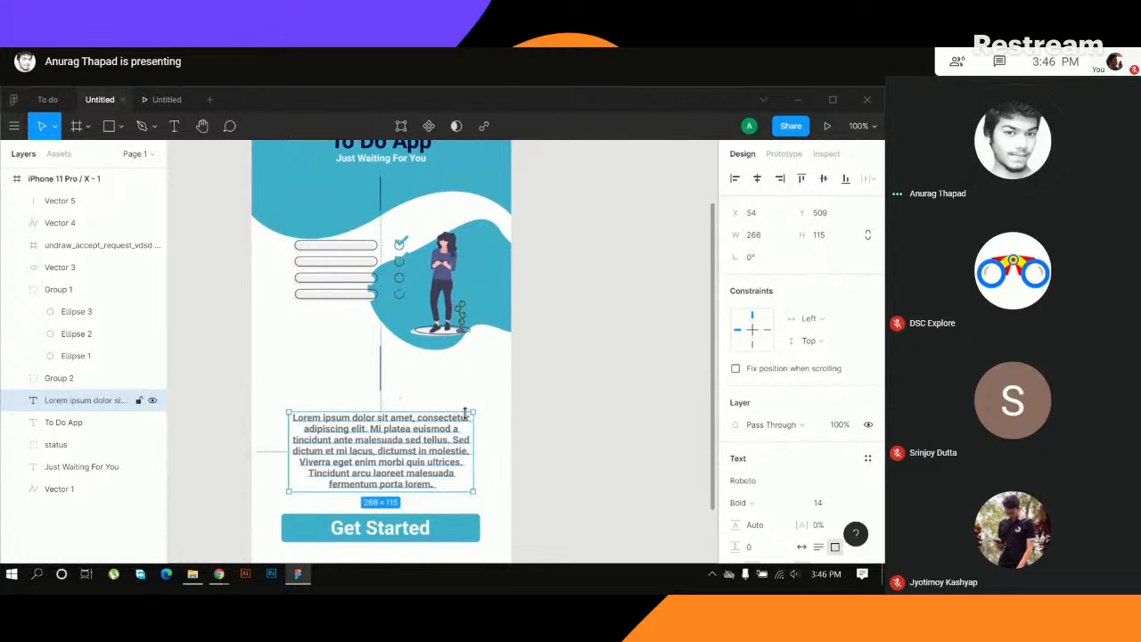
left_click(486, 392)
scroll(385, 398, "down", 3)
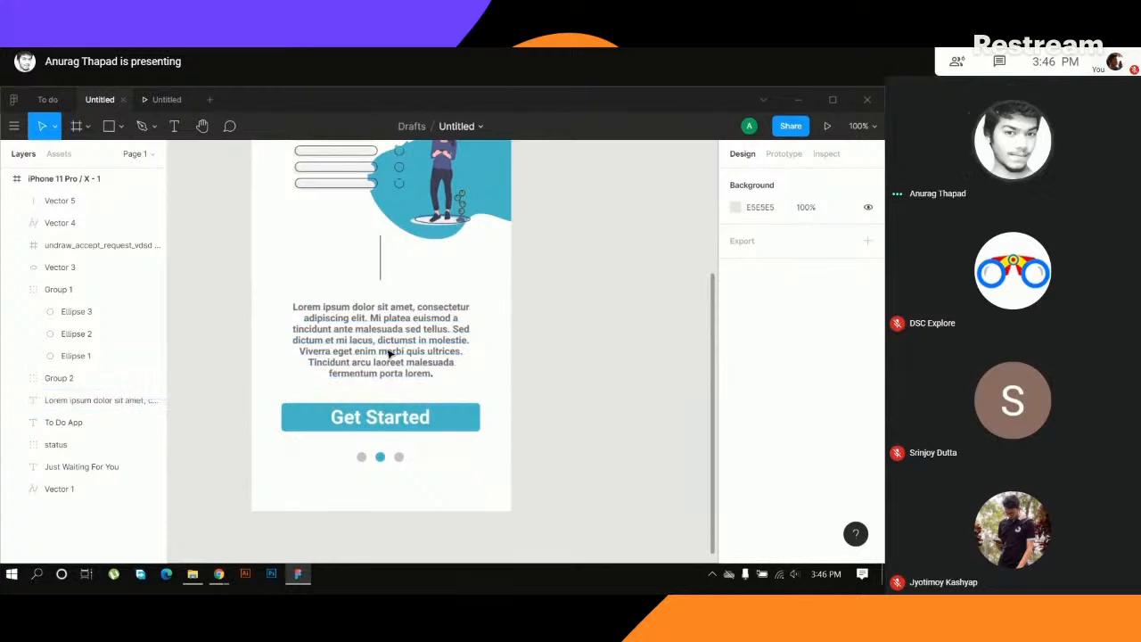
scroll(530, 352, "up", 3)
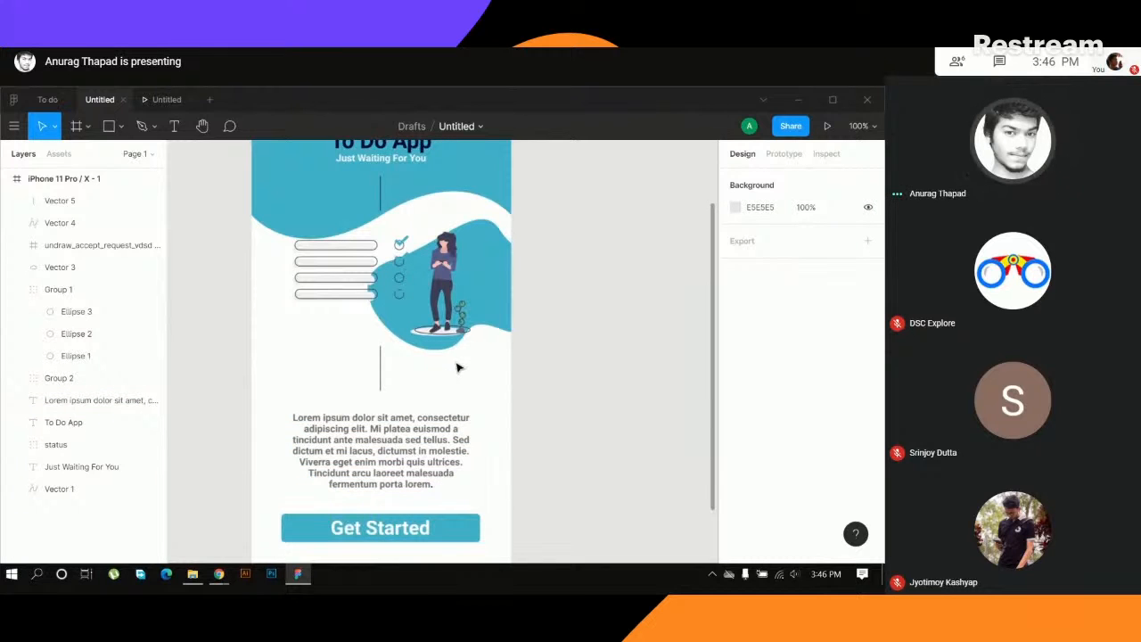
scroll(533, 346, "up", 2)
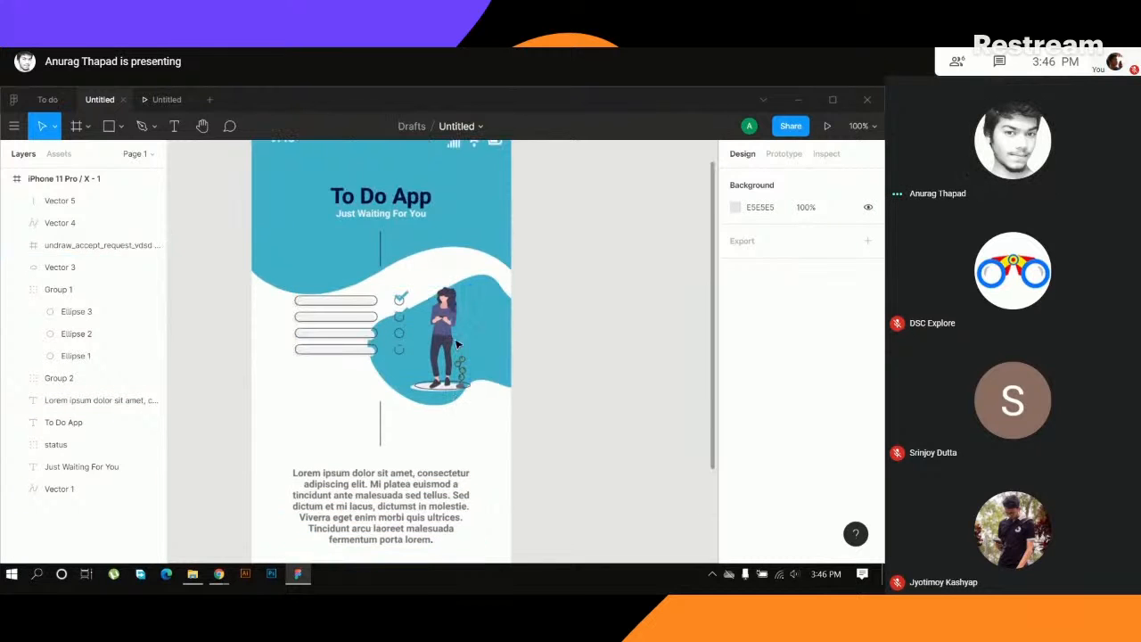
left_click(176, 96)
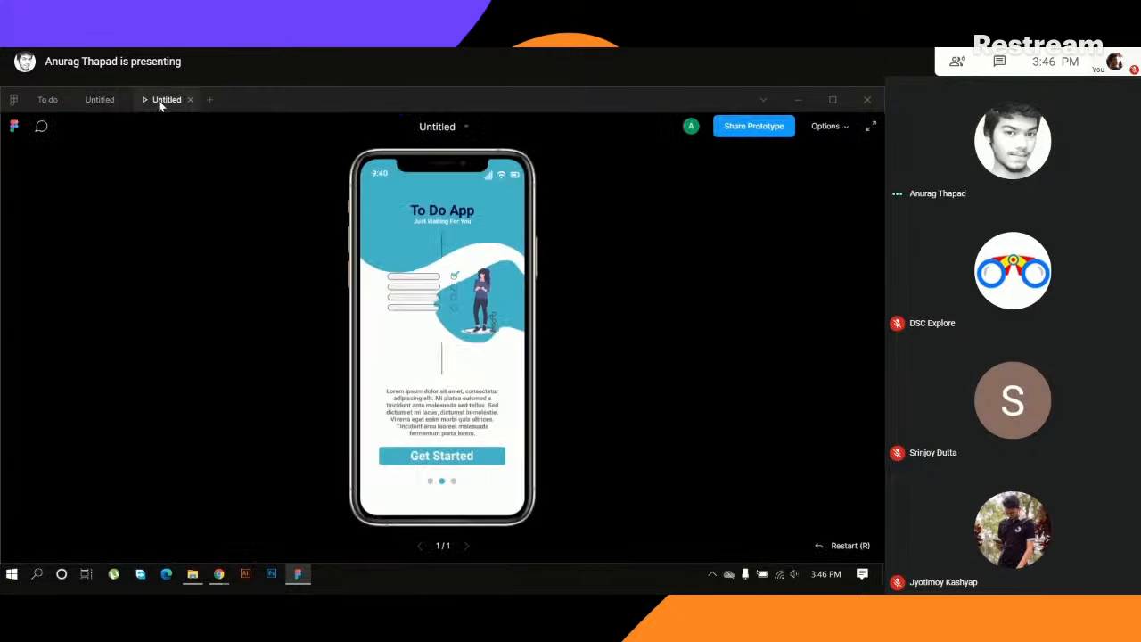
left_click(106, 101)
- Add a drop shadow effect to the rectangle behind the Get Started text
left_click(379, 439)
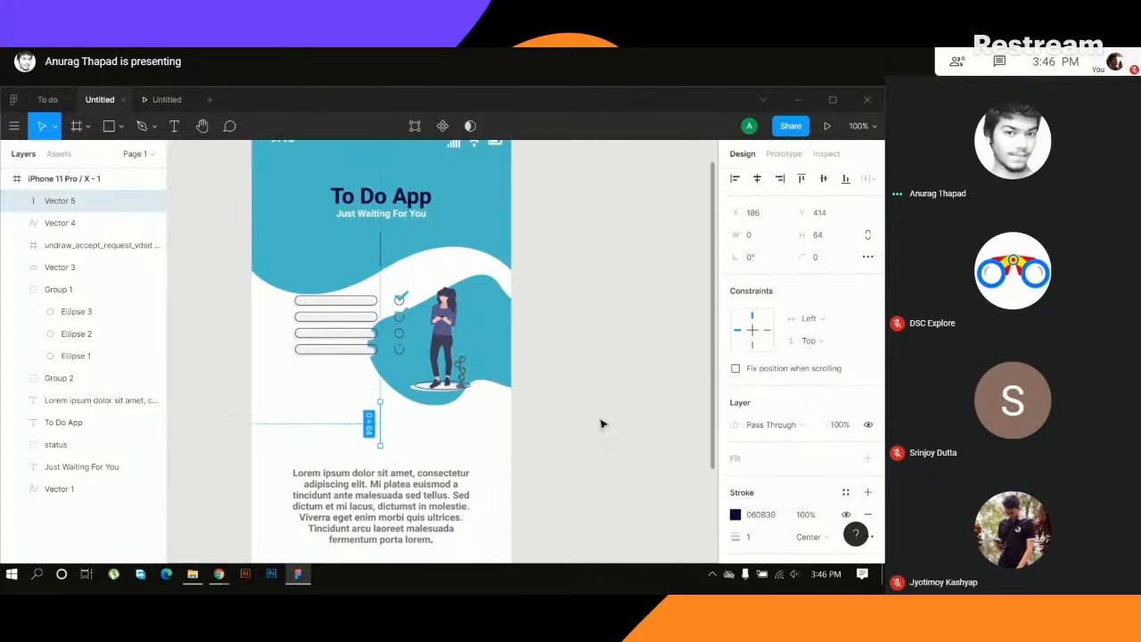
scroll(579, 432, "down", 5)
left_click(452, 306)
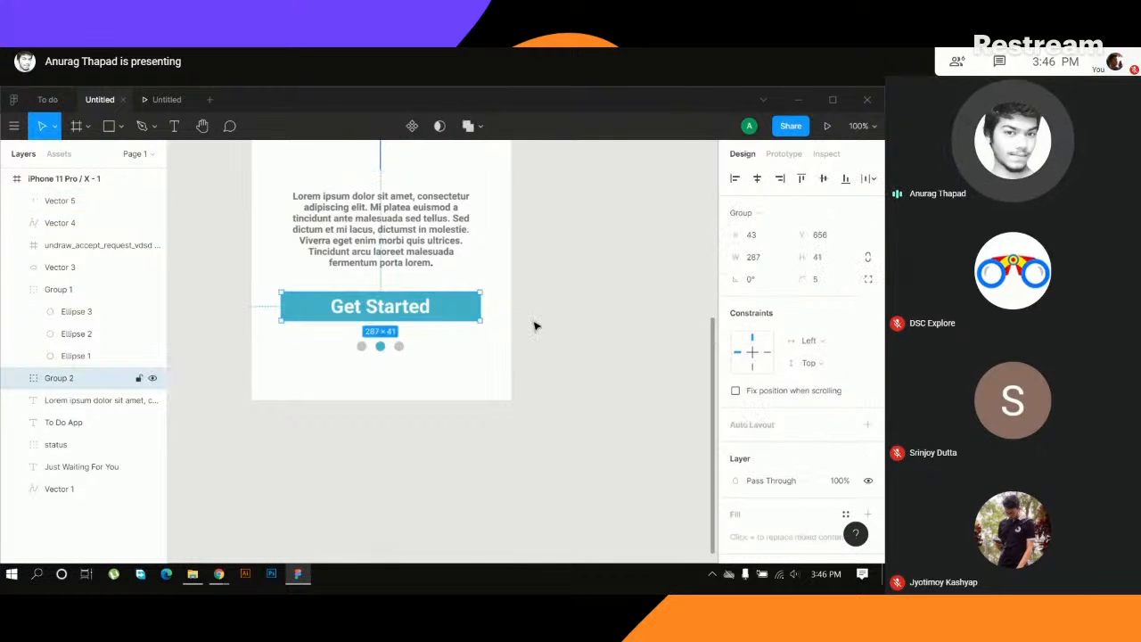
left_click(553, 326)
double_click(450, 312)
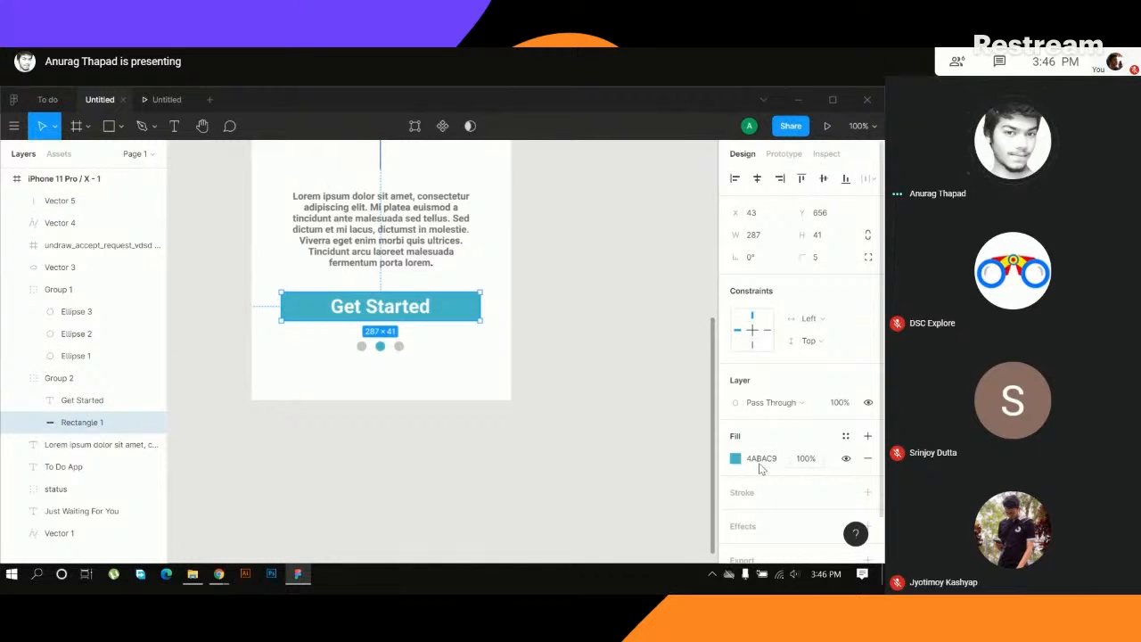
scroll(749, 479, "down", 1)
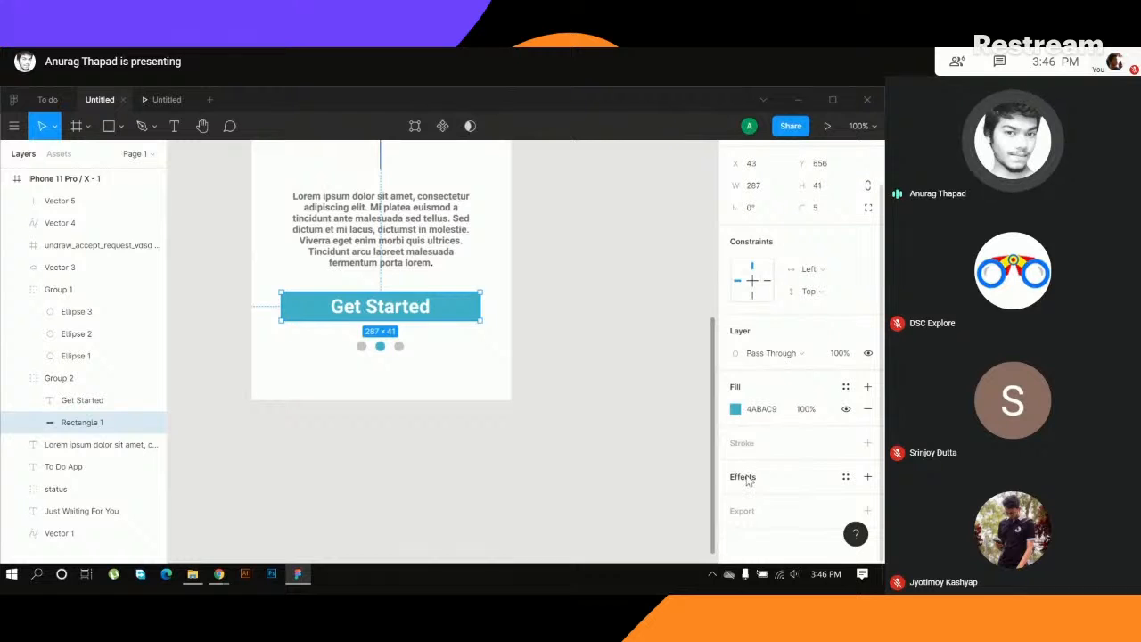
left_click(745, 477)
left_click(794, 501)
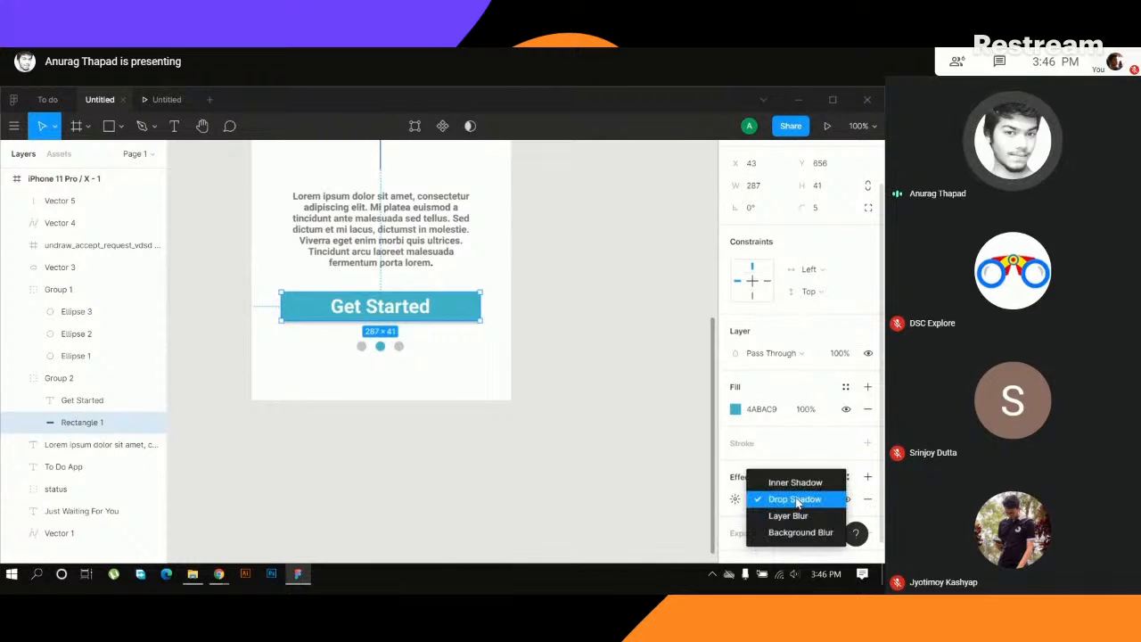
left_click(796, 501)
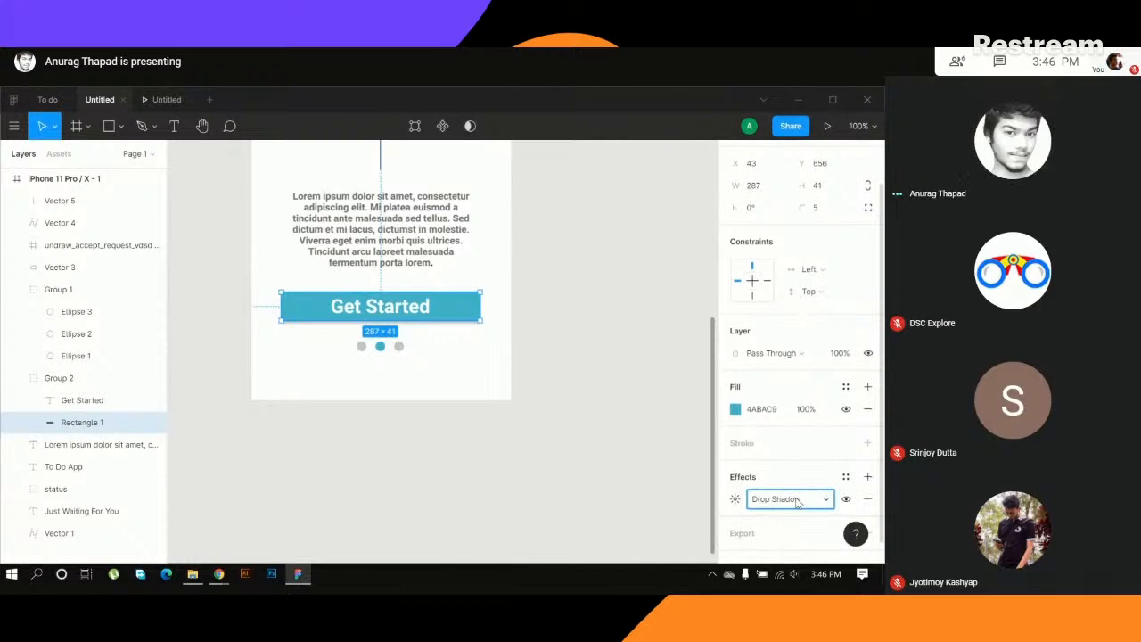
- Open the button's drop shadow settings, try adjusting the blur amount, and close them
left_click(734, 499)
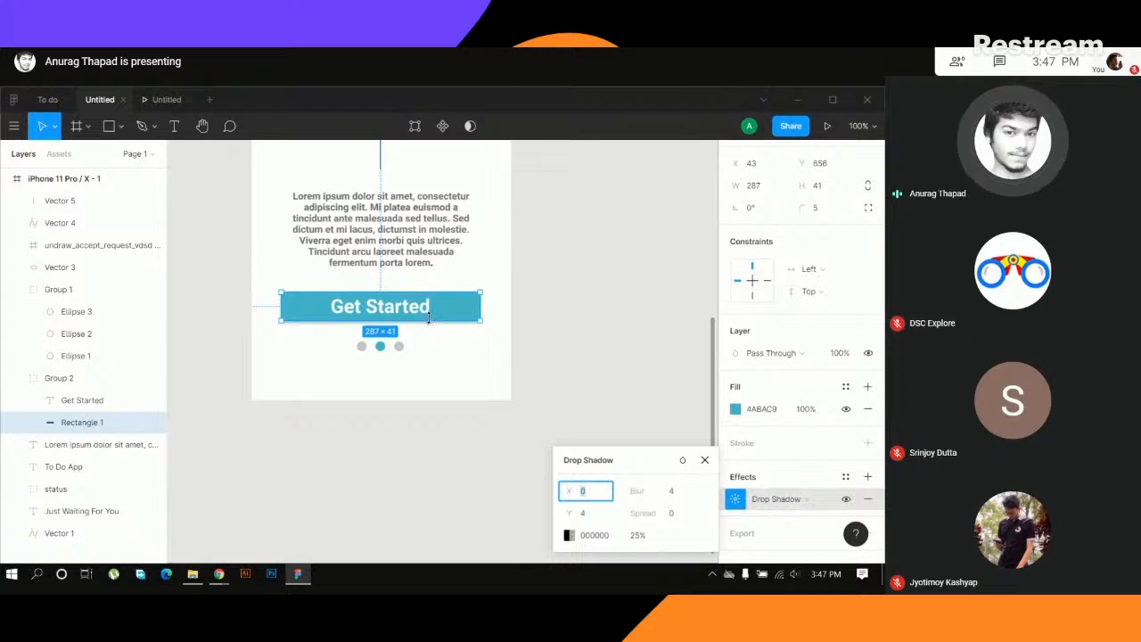
left_click(675, 493)
left_click(677, 495)
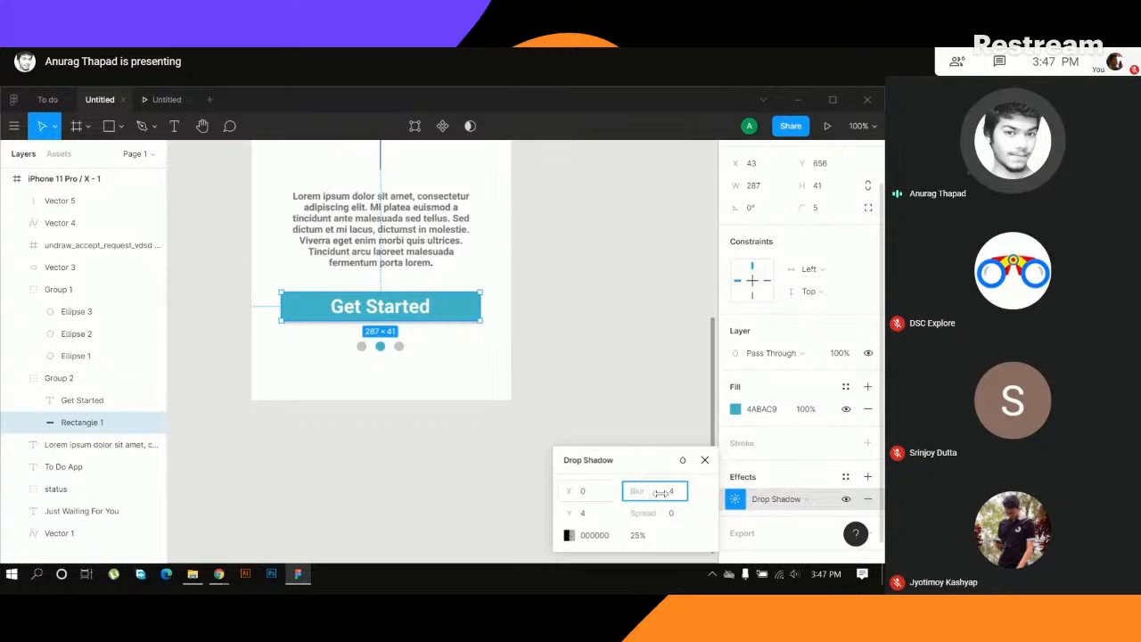
left_click_drag(639, 492, 684, 492)
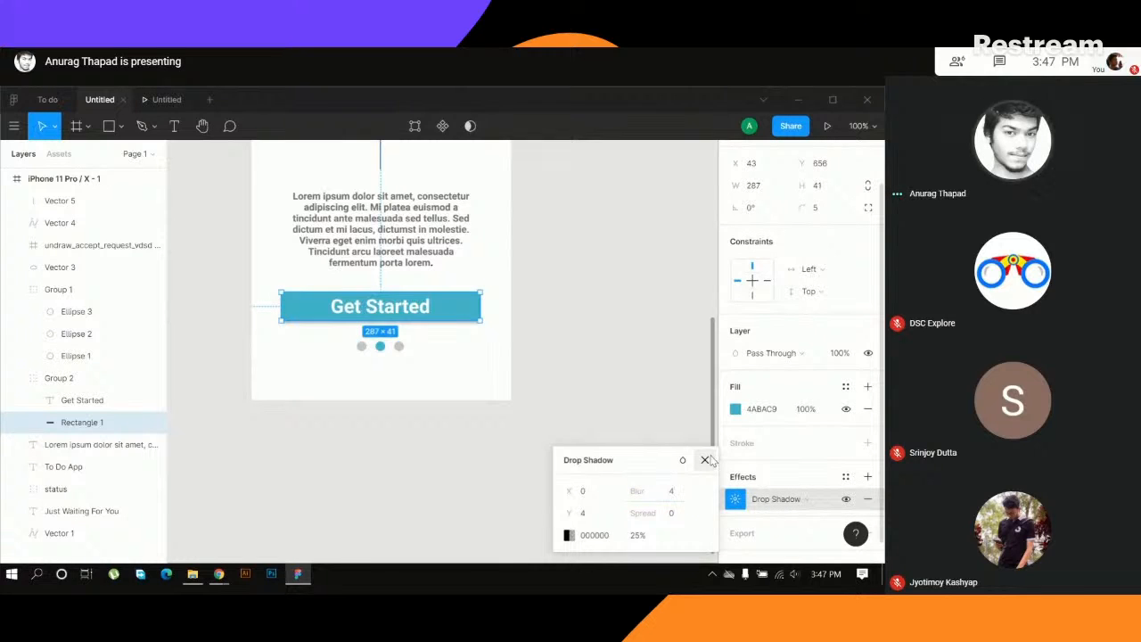
left_click(626, 364)
- Check the button's shadow in the prototype preview, and look over the whole screen in the design file
scroll(616, 324, "up", 5)
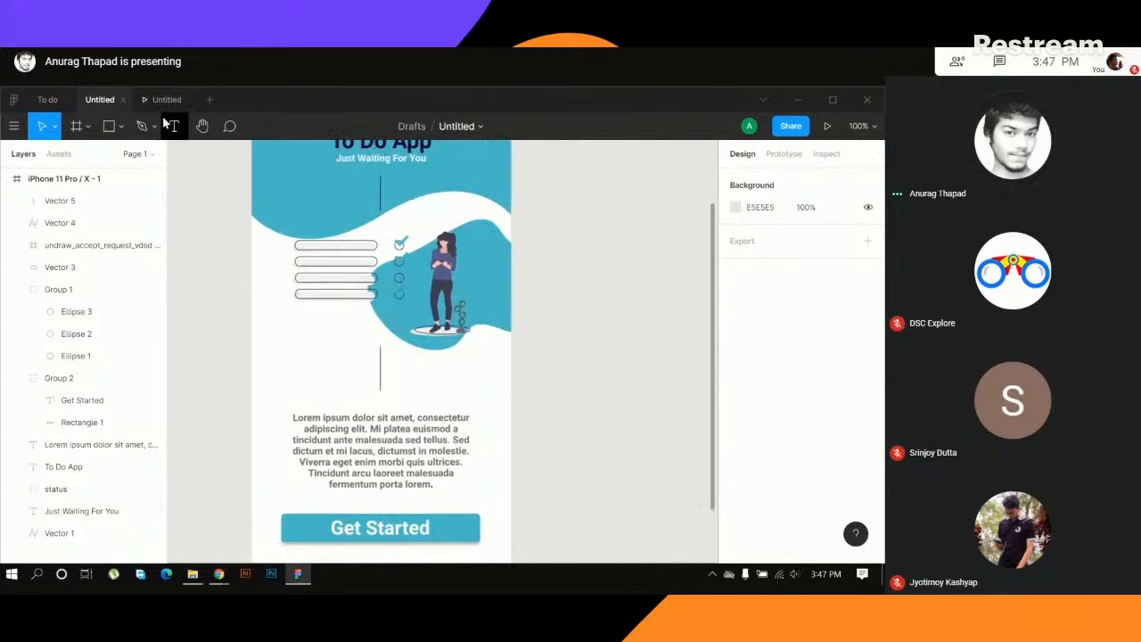
left_click(165, 99)
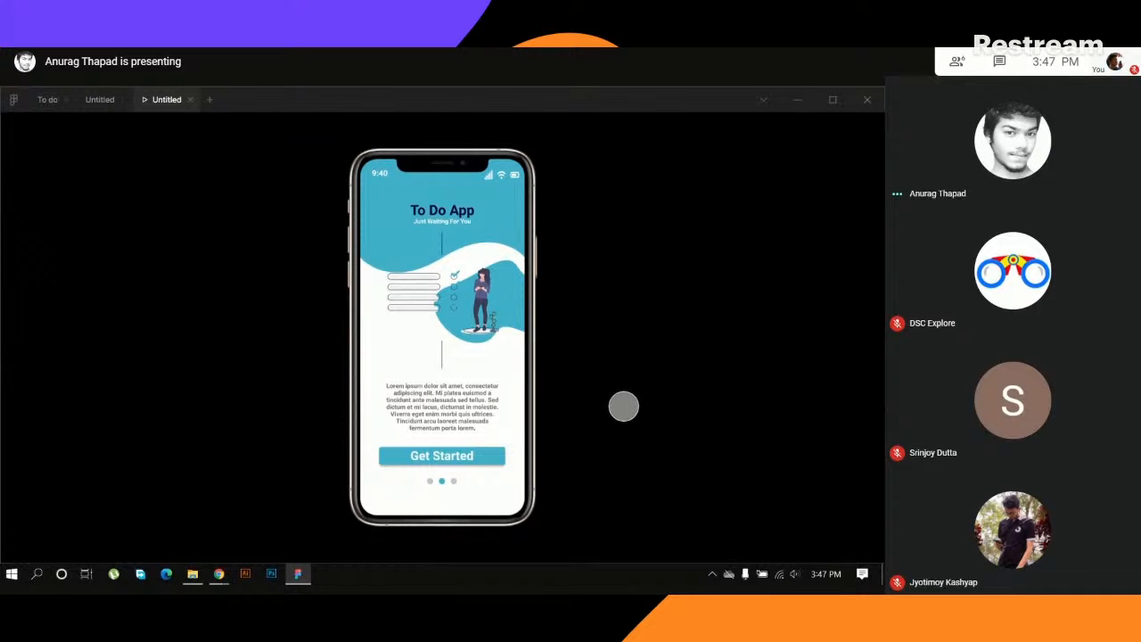
left_click(100, 100)
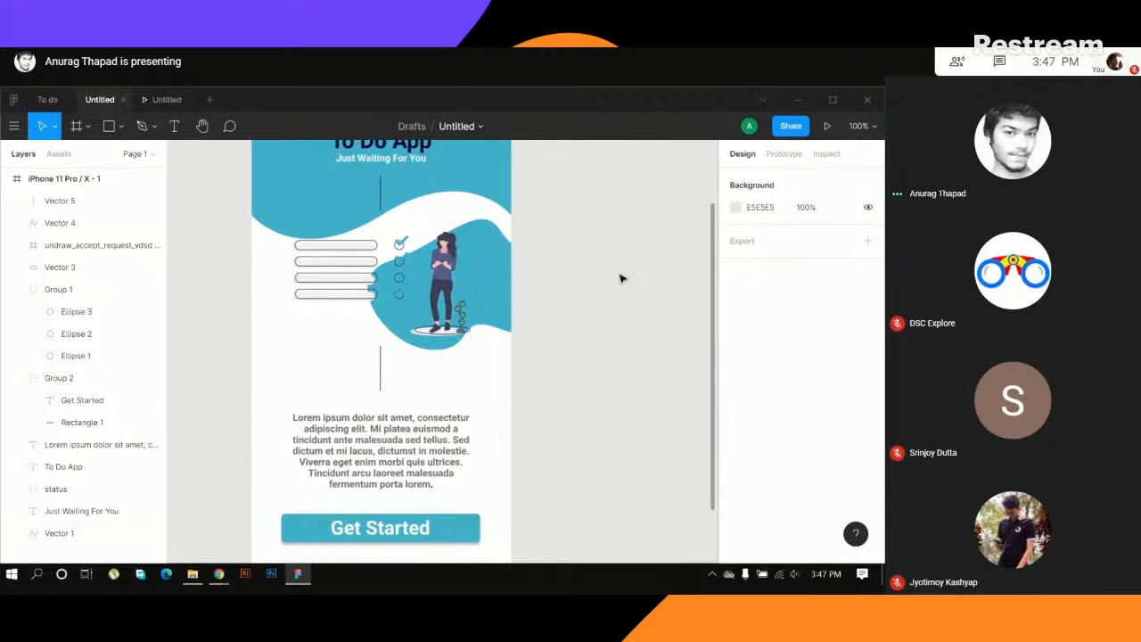
key("ctrl+minus")
scroll(610, 280, "down", 1)
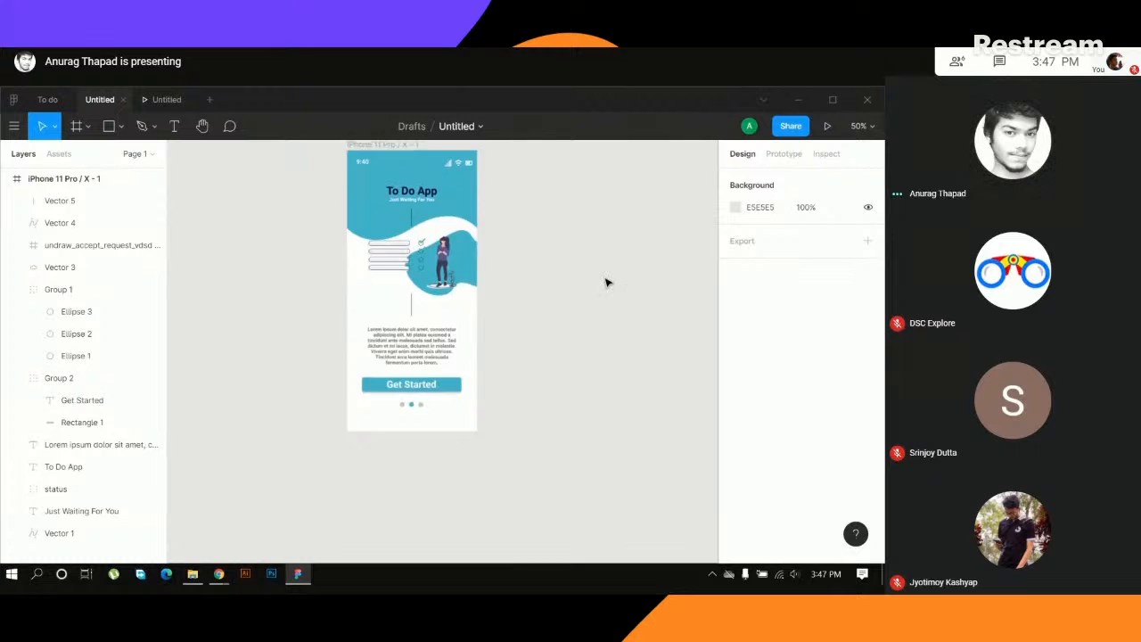
scroll(595, 284, "up", 1)
key("ctrl+plus")
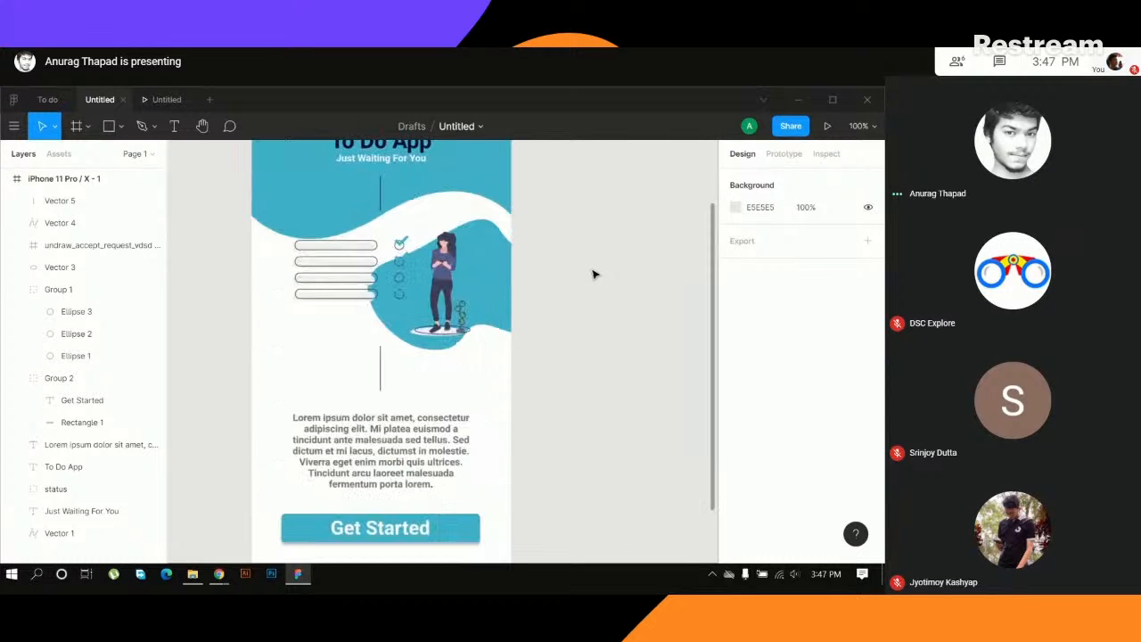
scroll(597, 287, "down", 1)
scroll(600, 304, "up", 1)
key("ctrl+minus")
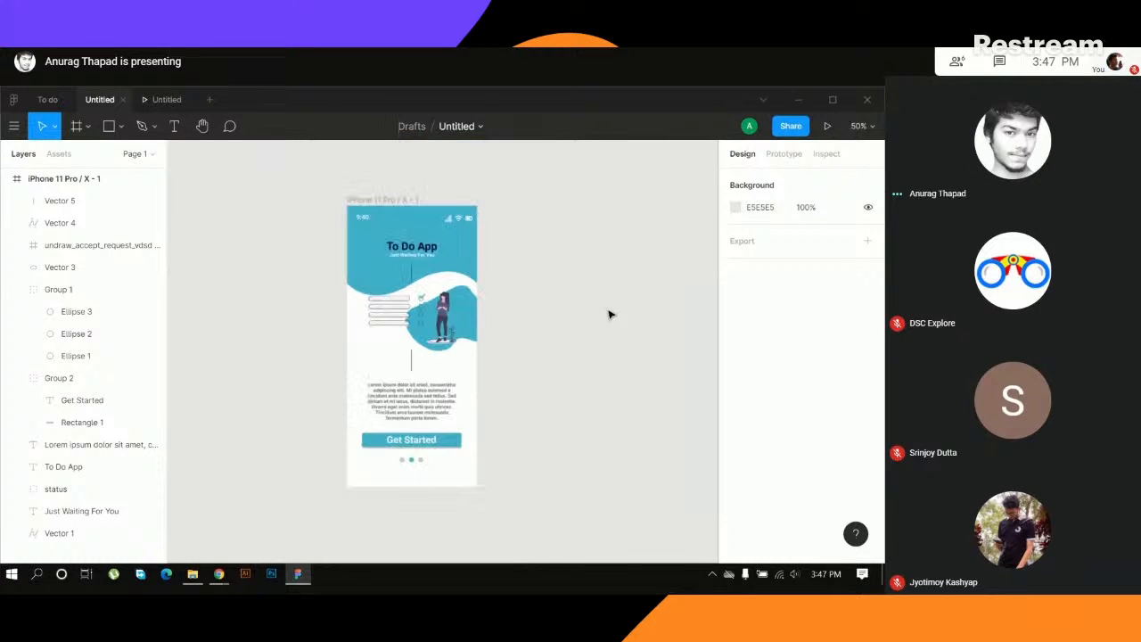
- Rename the iPhone 11 Pro / X - 1 frame as i1 and collapse its layers
left_click(377, 199)
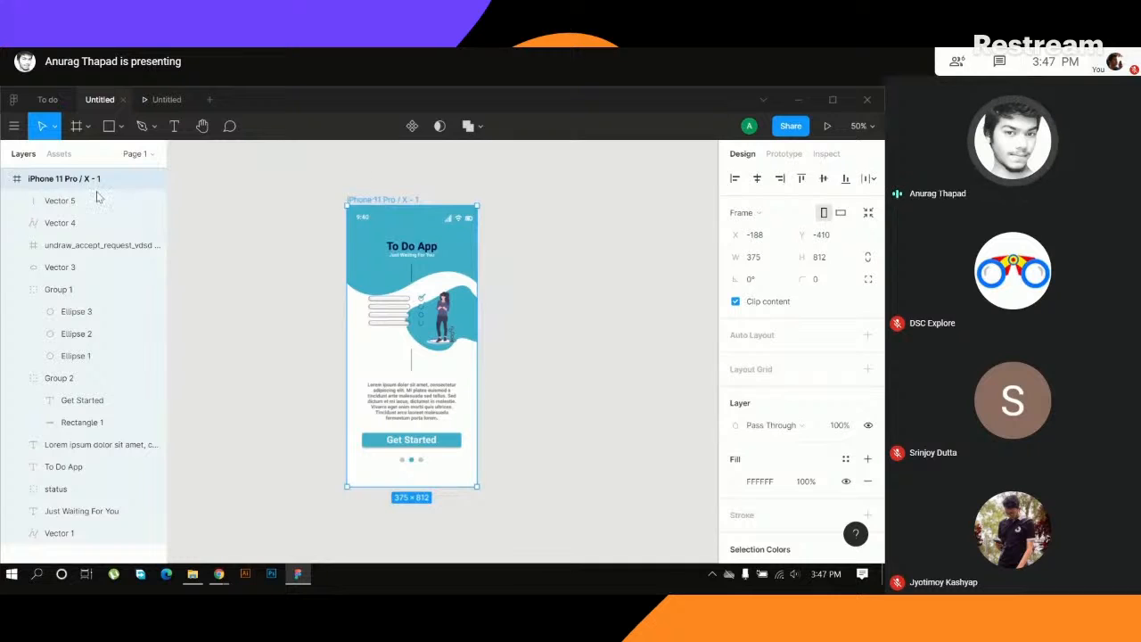
double_click(69, 177)
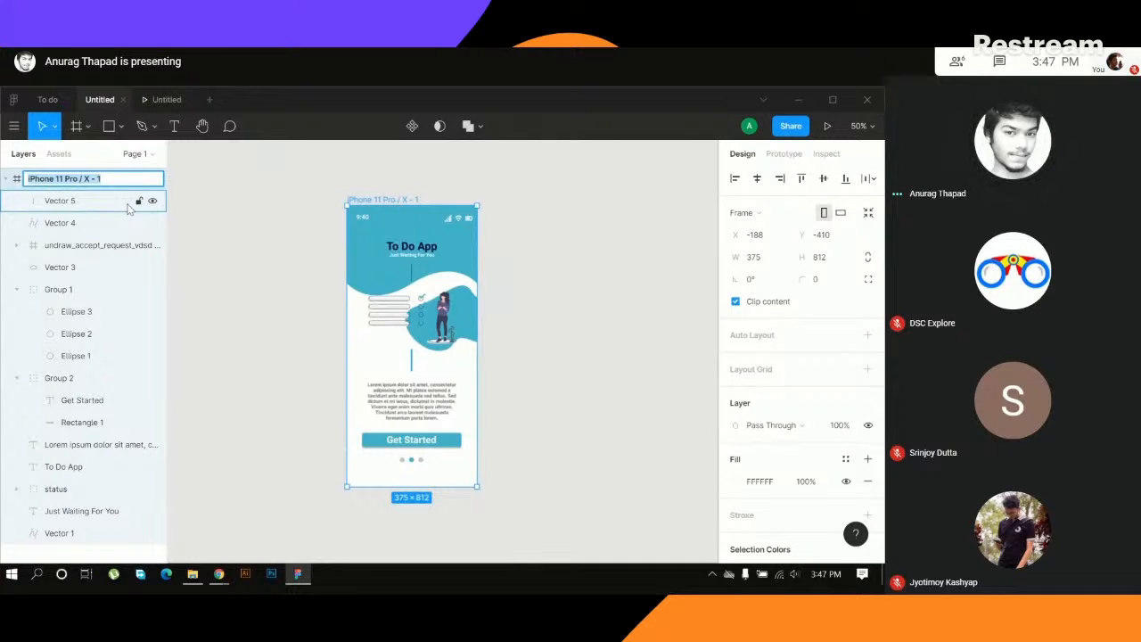
type("a")
type("i1")
key("Return")
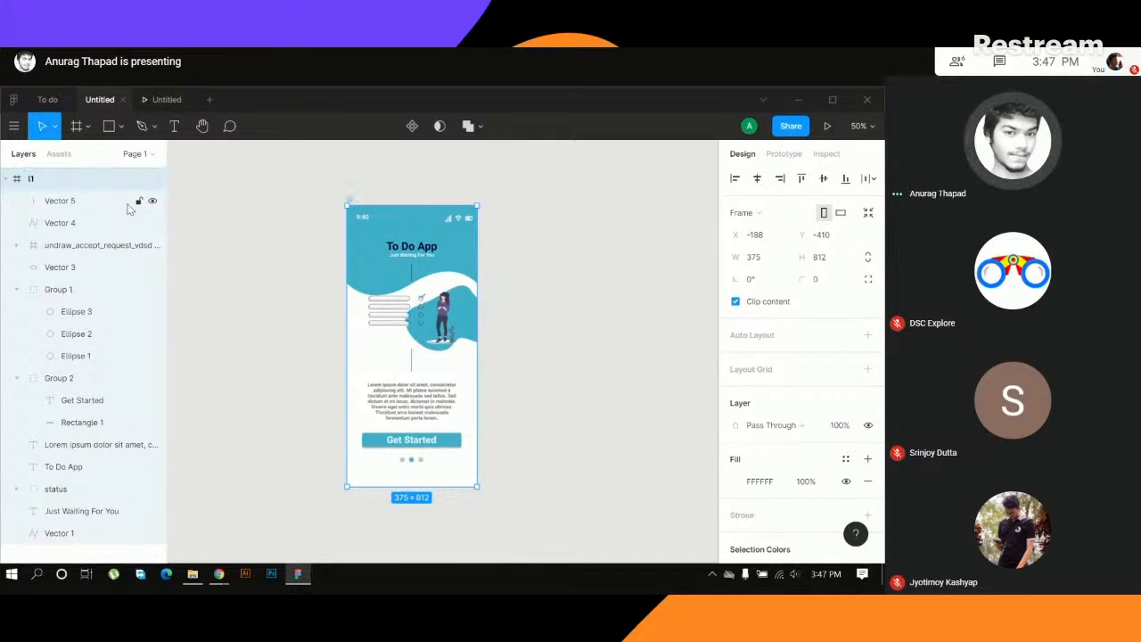
left_click(221, 240)
left_click(11, 178)
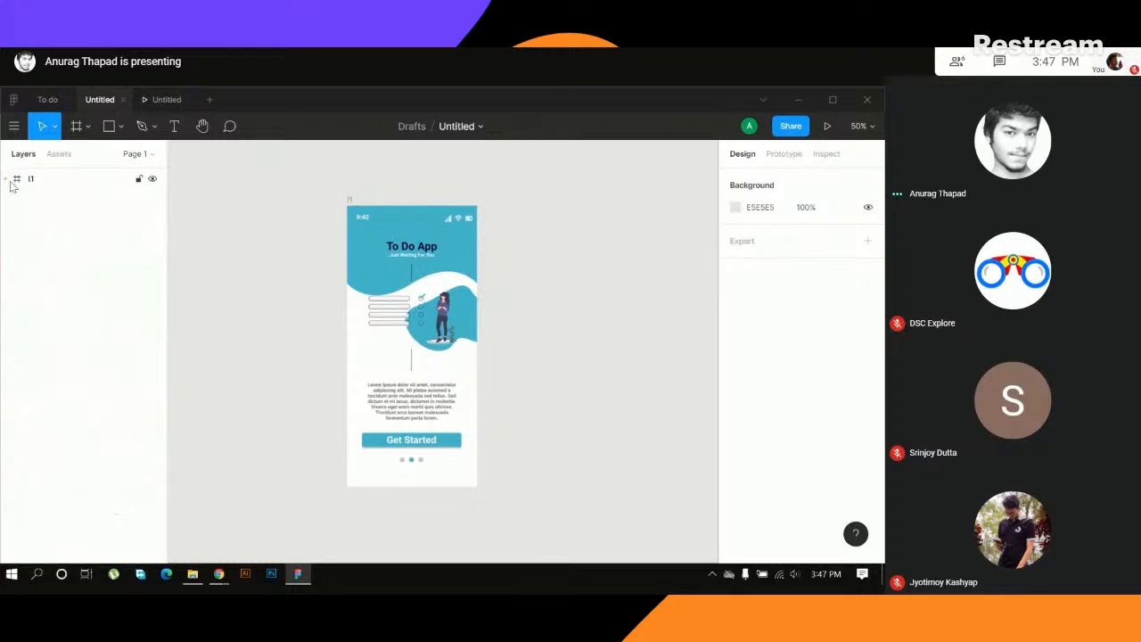
- Examine the a1, a2 and a3 screens in the To do file as reference, and return to the Untitled design file
left_click(45, 100)
left_click(413, 247)
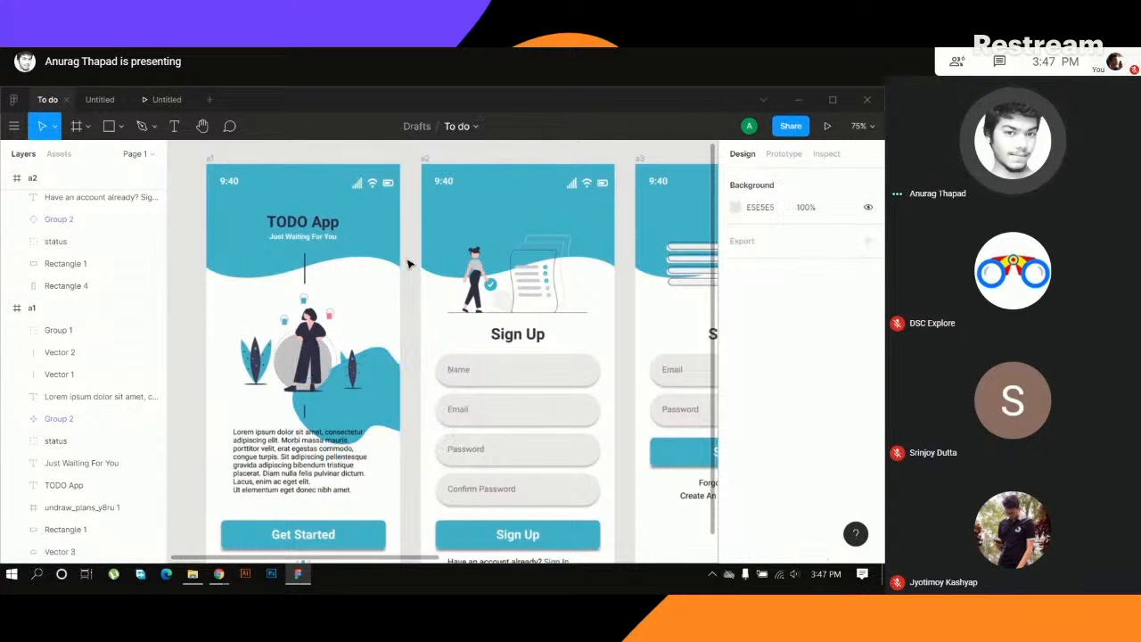
scroll(410, 321, "down", 1)
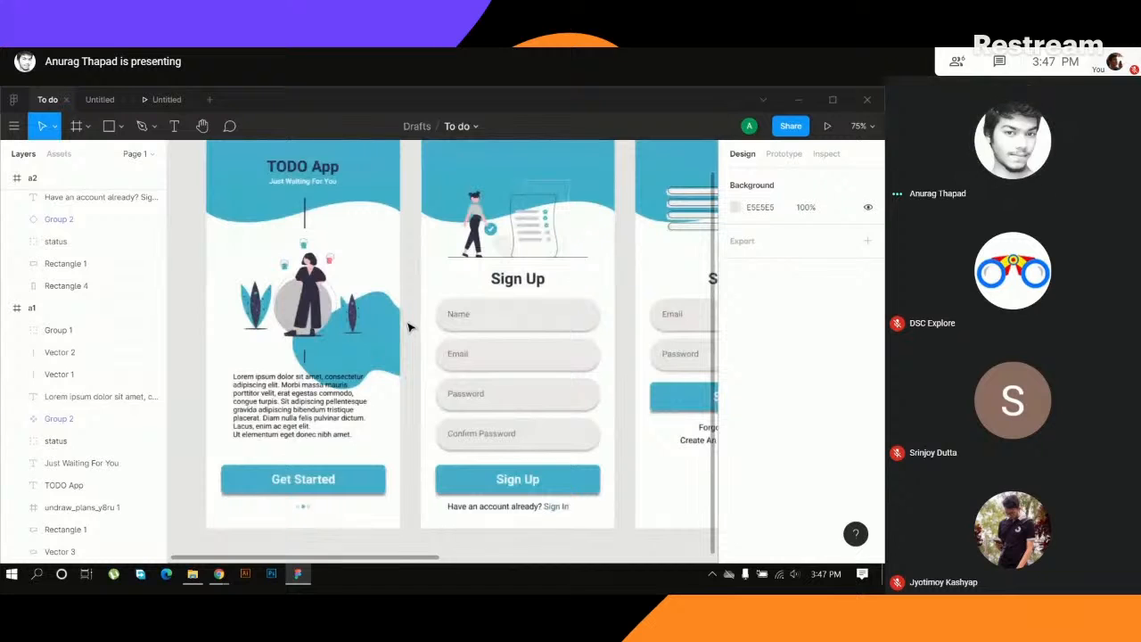
scroll(409, 328, "up", 1)
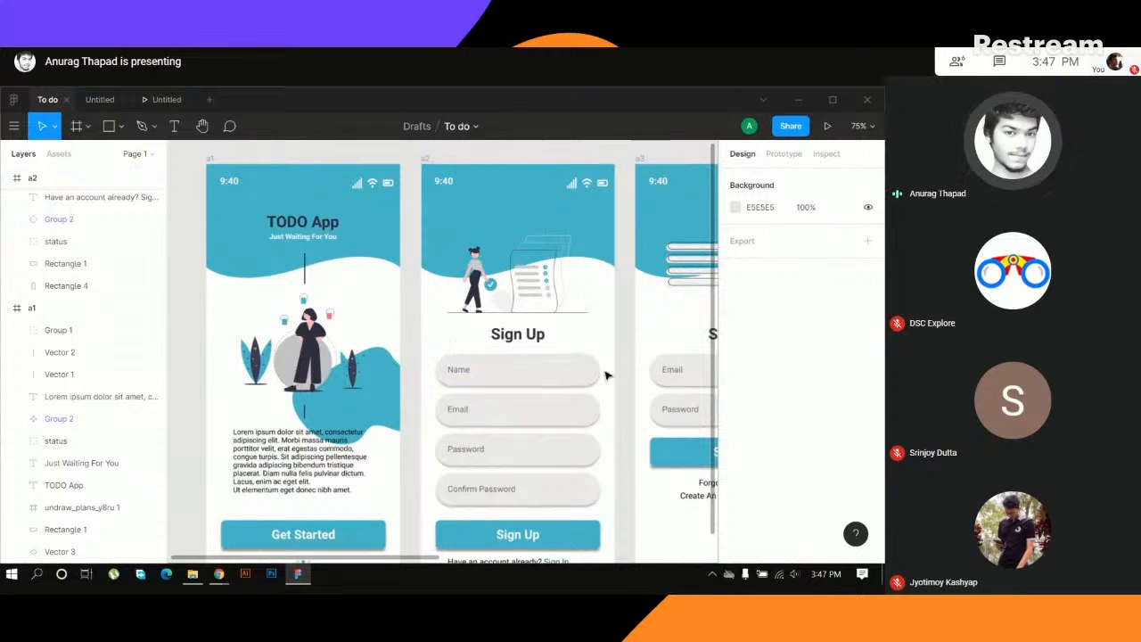
scroll(496, 490, "down", 1)
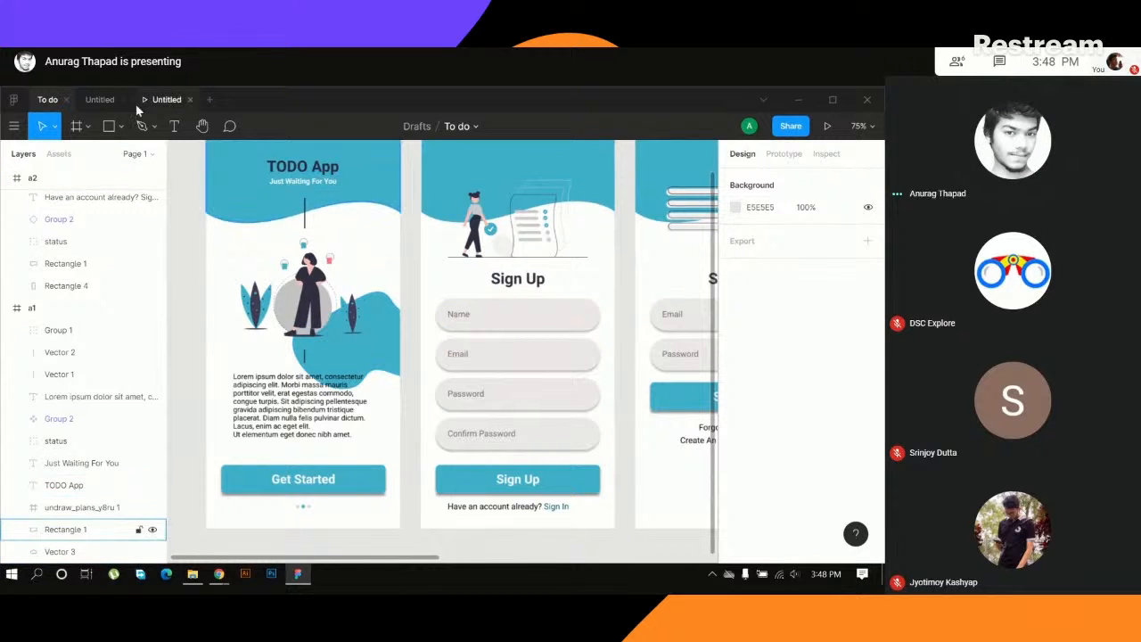
left_click(99, 99)
- Duplicate the i1 frame so the copy sits beside the original at X 227, Y -410
left_click(350, 202)
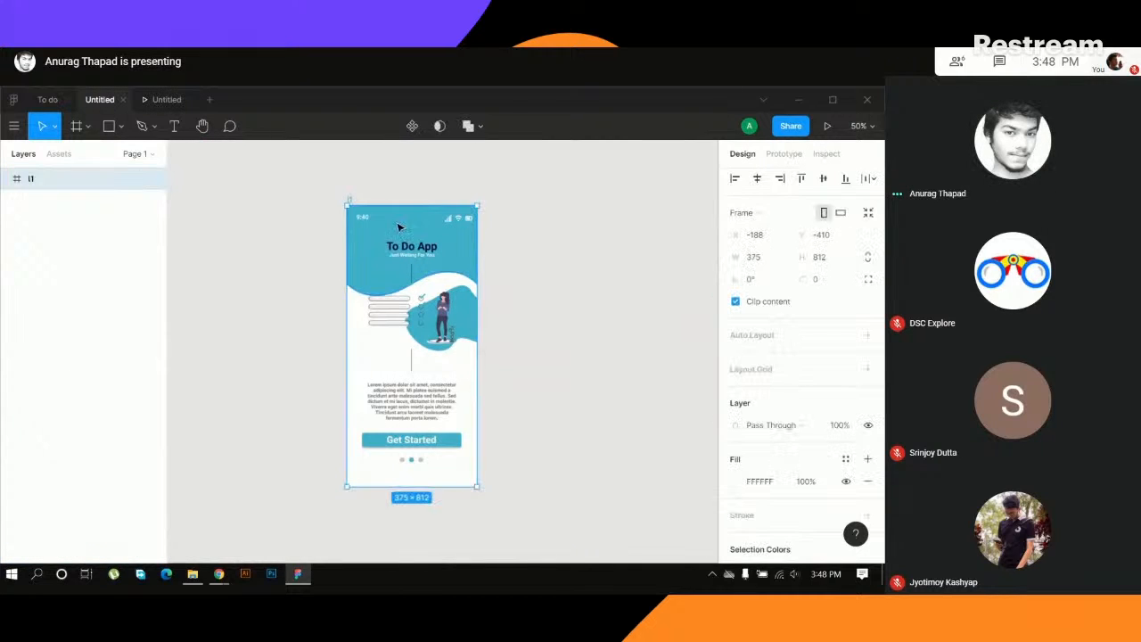
left_click(560, 202)
left_click(351, 202)
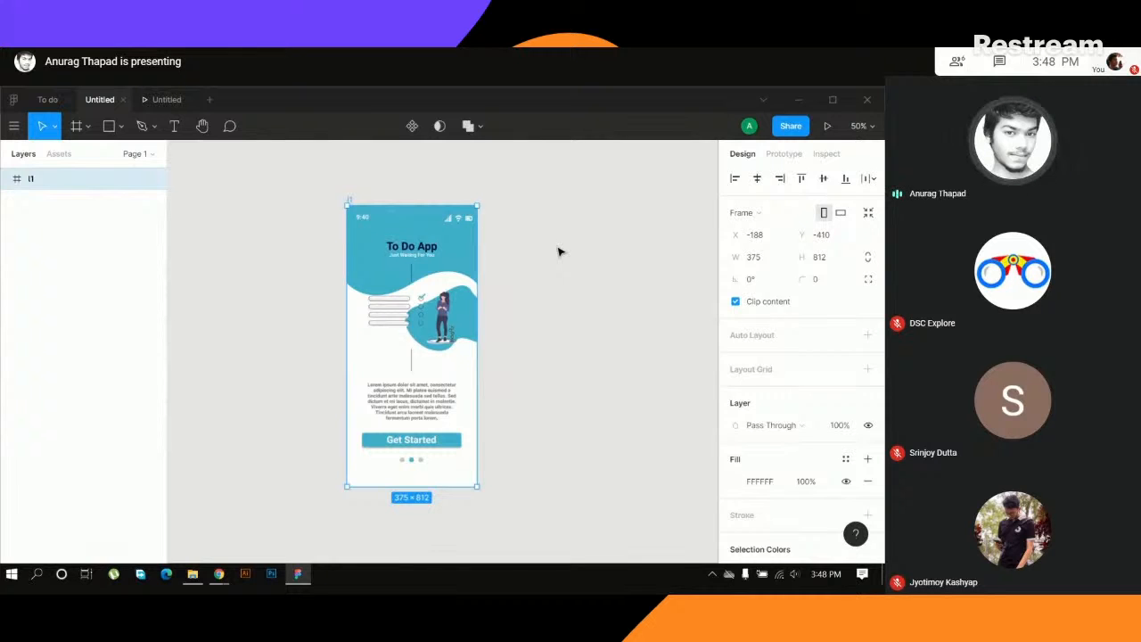
key("ctrl+d")
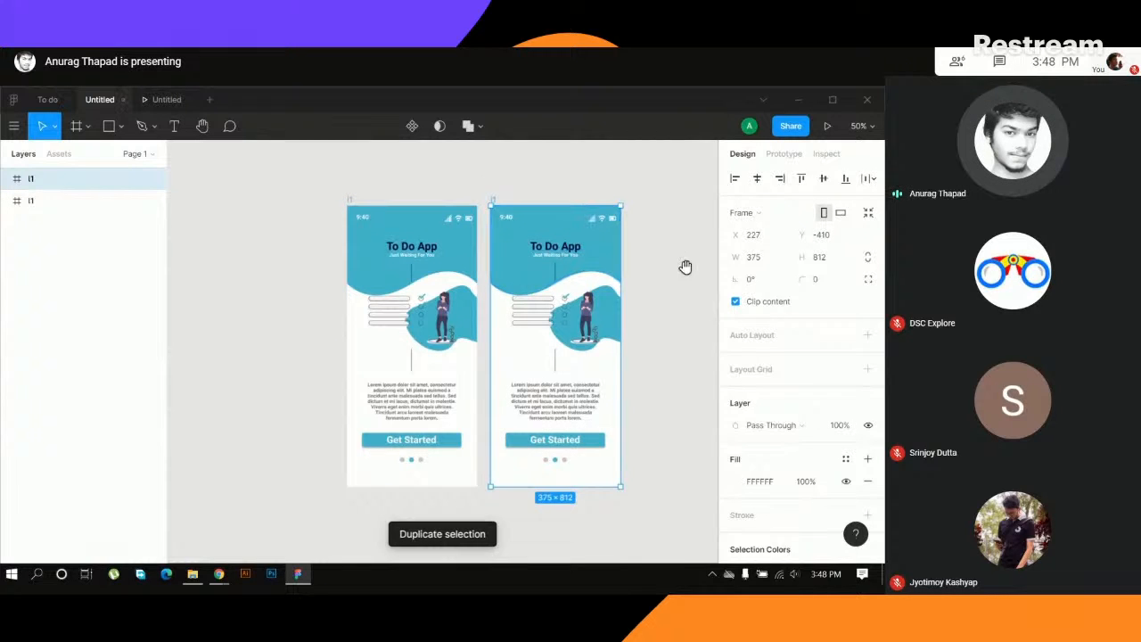
left_click_drag(683, 257, 583, 256)
key("ctrl+plus")
key("ctrl+plus")
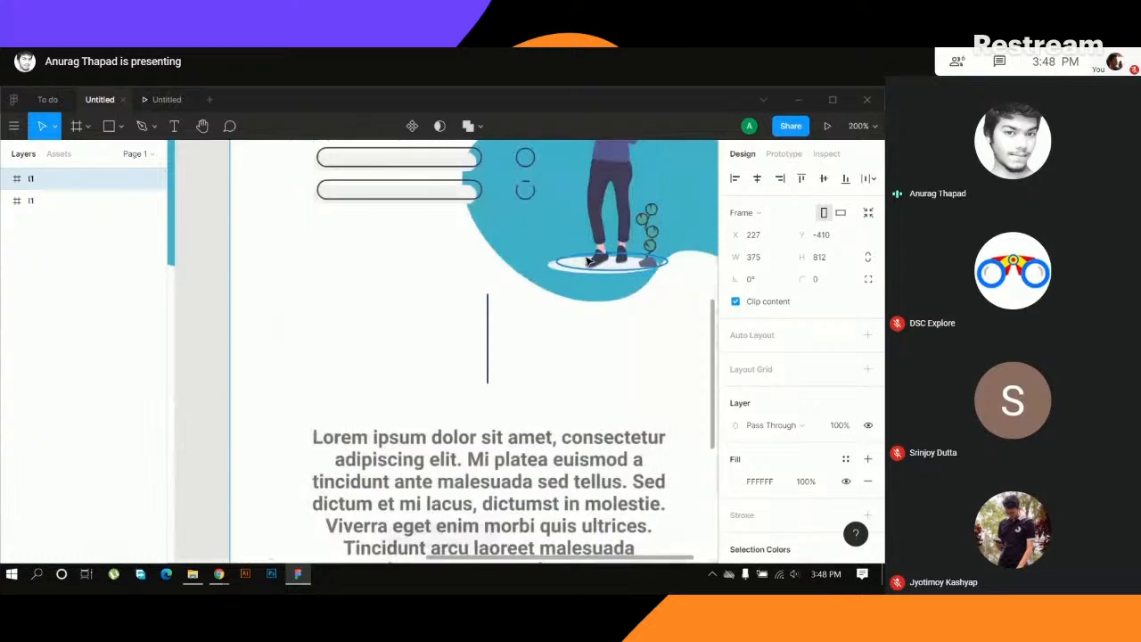
key("ctrl+minus")
key("ctrl+minus")
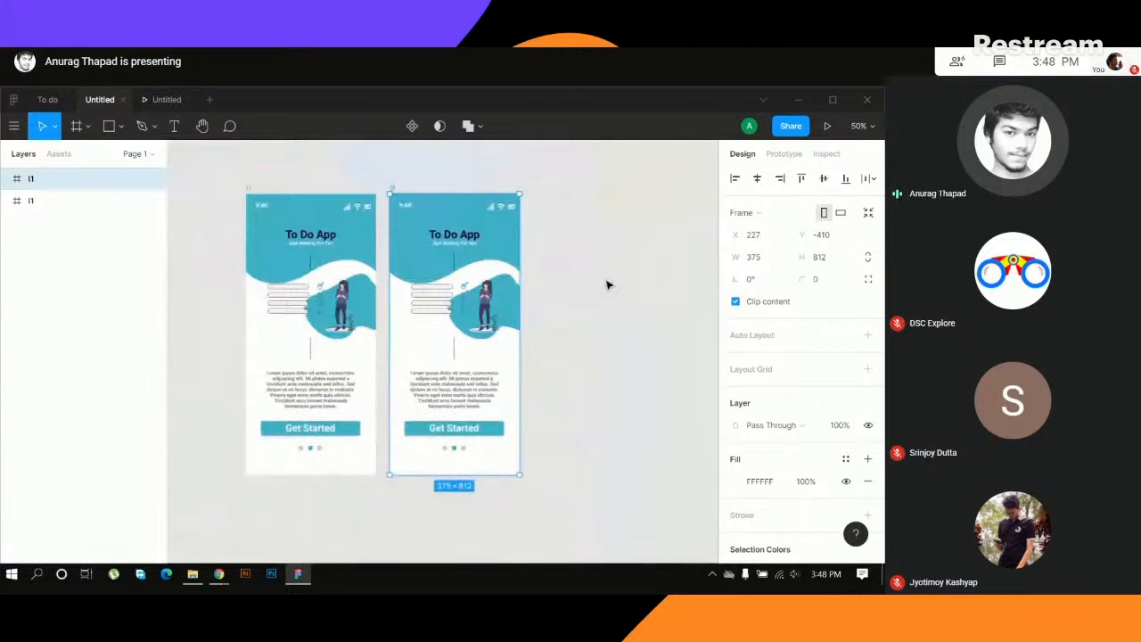
left_click(608, 285)
left_click(452, 241)
left_click_drag(533, 235, 433, 411)
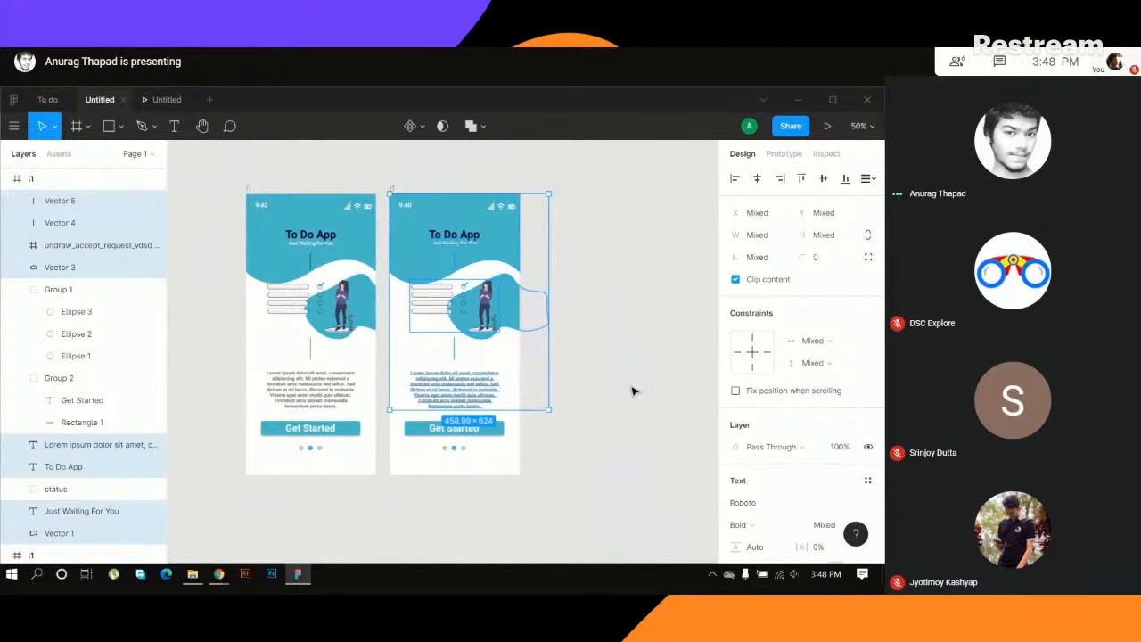
left_click(634, 341)
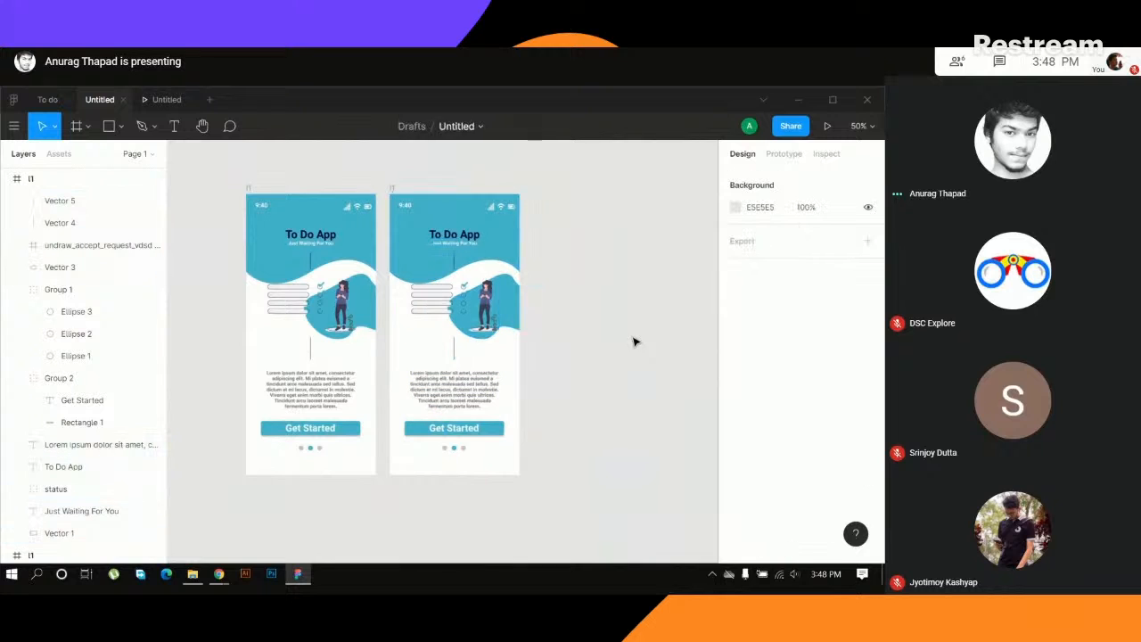
- Delete the illustration, blob, divider lines, paragraph, To Do App title and subtitle from the duplicated i1 frame
left_click_drag(534, 224, 433, 410)
left_click(405, 353)
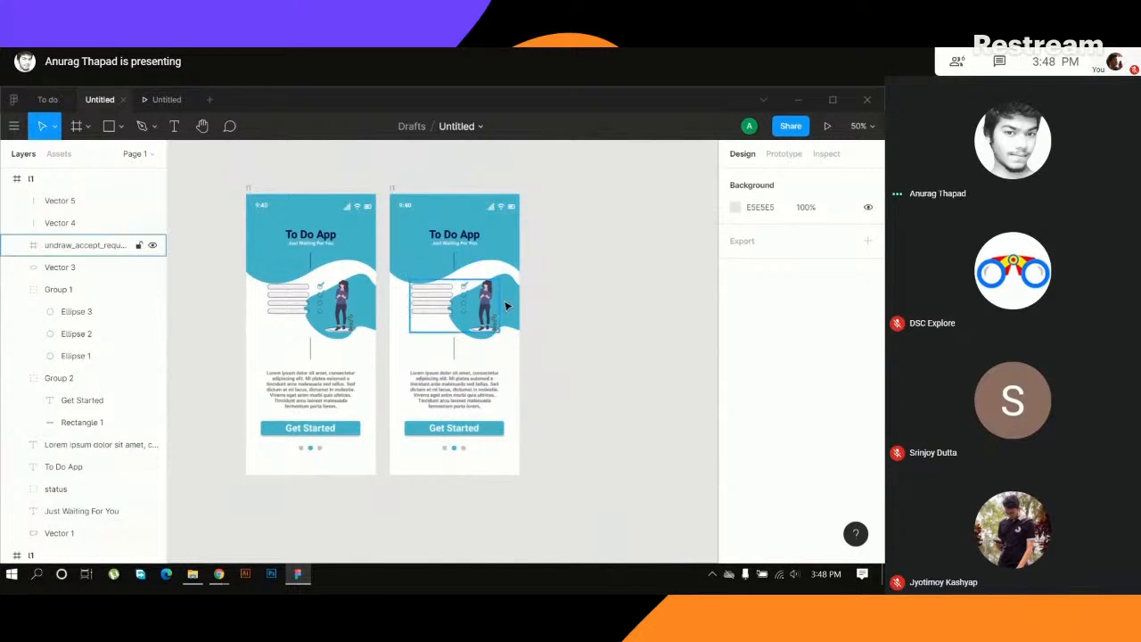
left_click_drag(596, 254, 443, 400)
key("Delete")
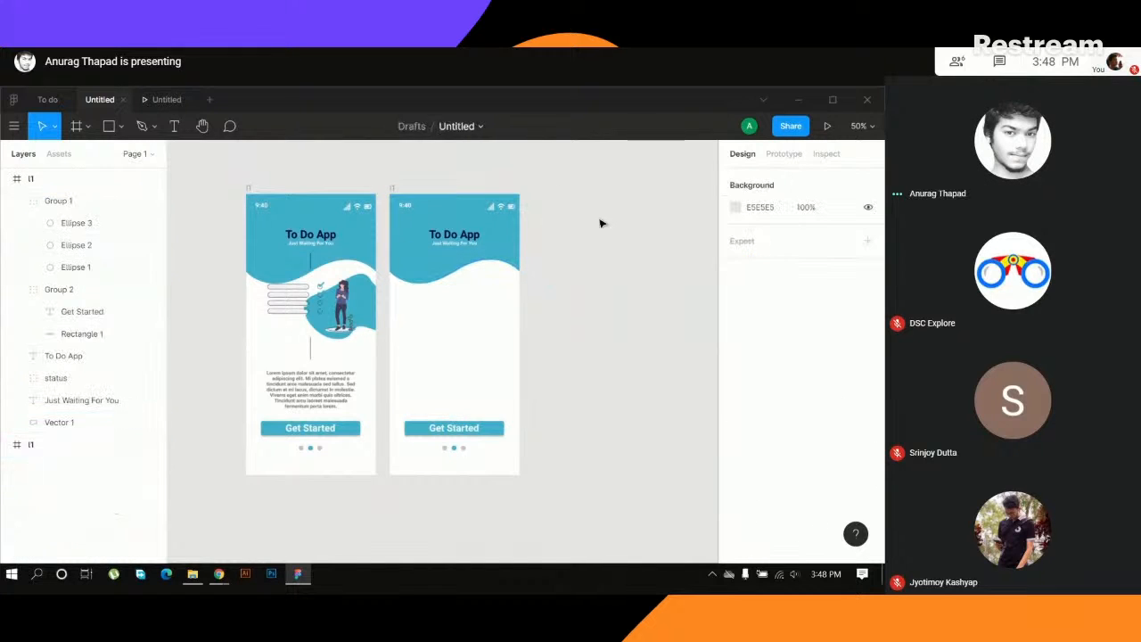
left_click_drag(585, 224, 441, 261)
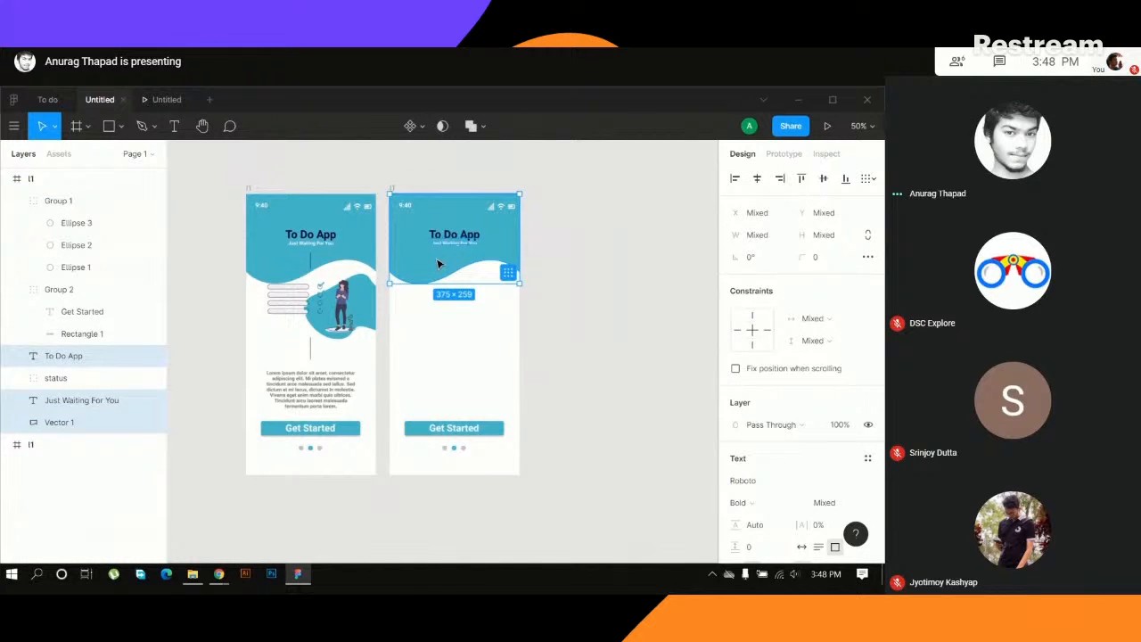
left_click(410, 266, "shift")
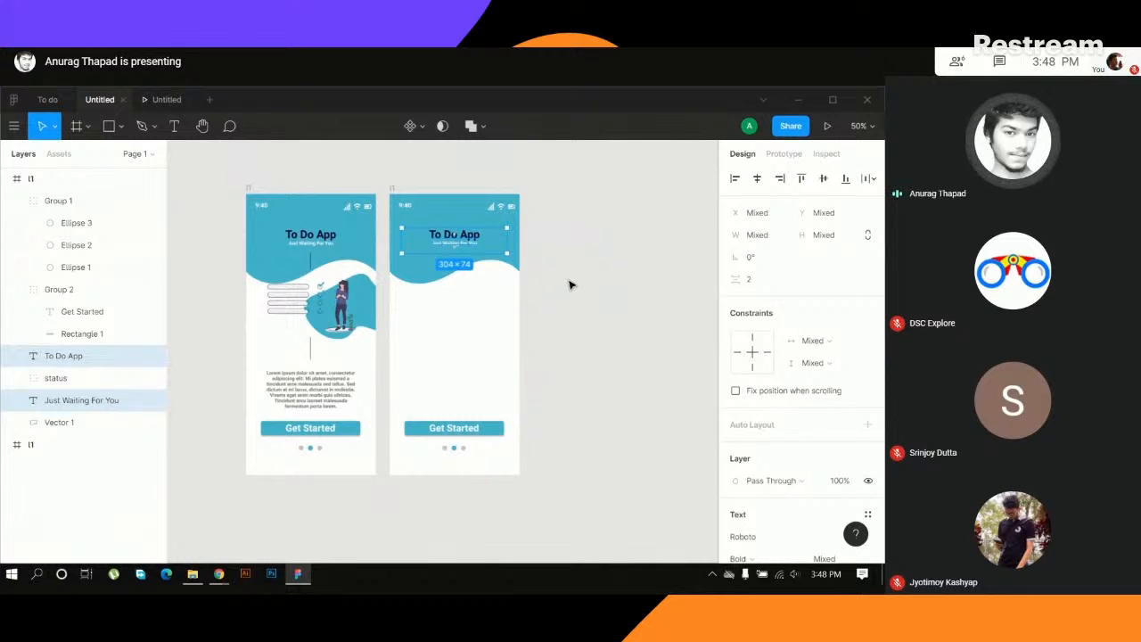
key("Delete")
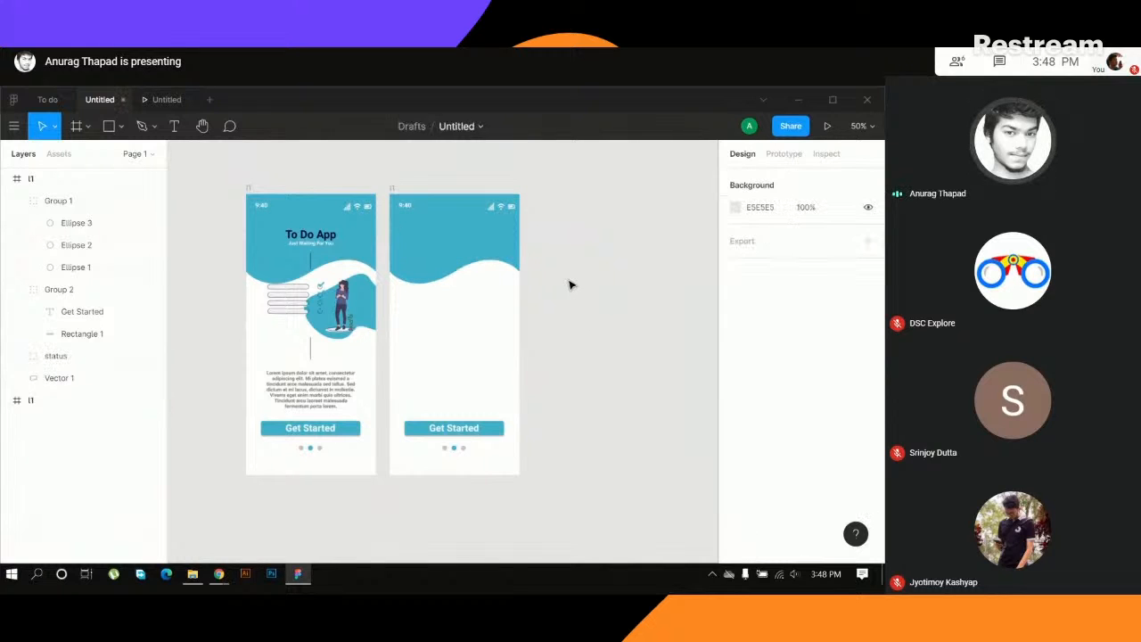
- Turn the Get Started button group in the original i1 frame into a component
left_click(451, 248)
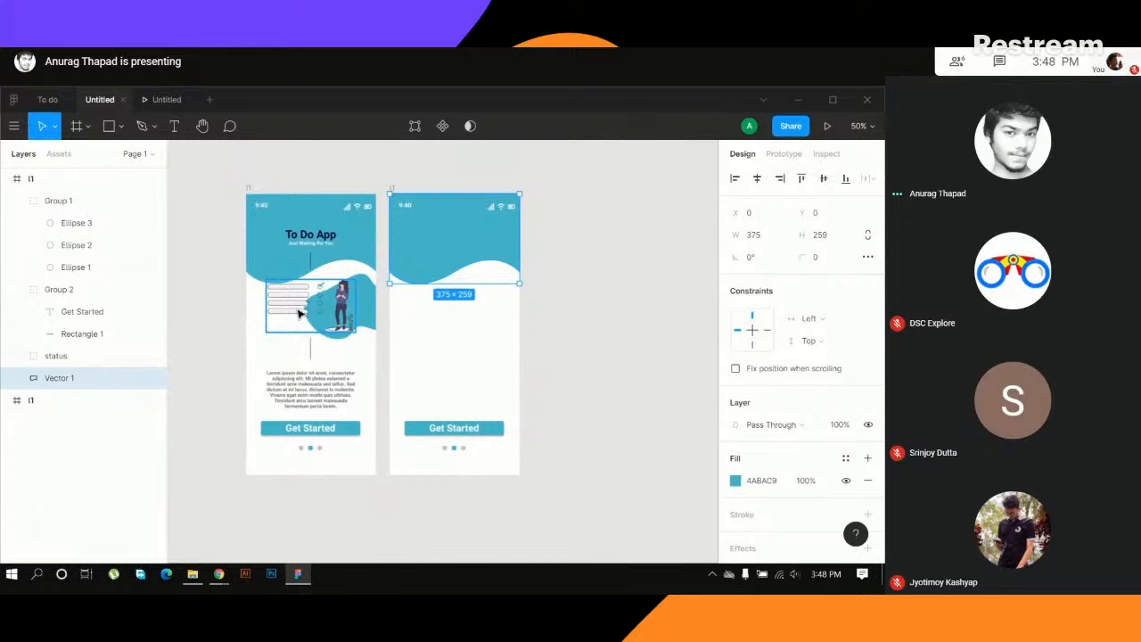
left_click(457, 432)
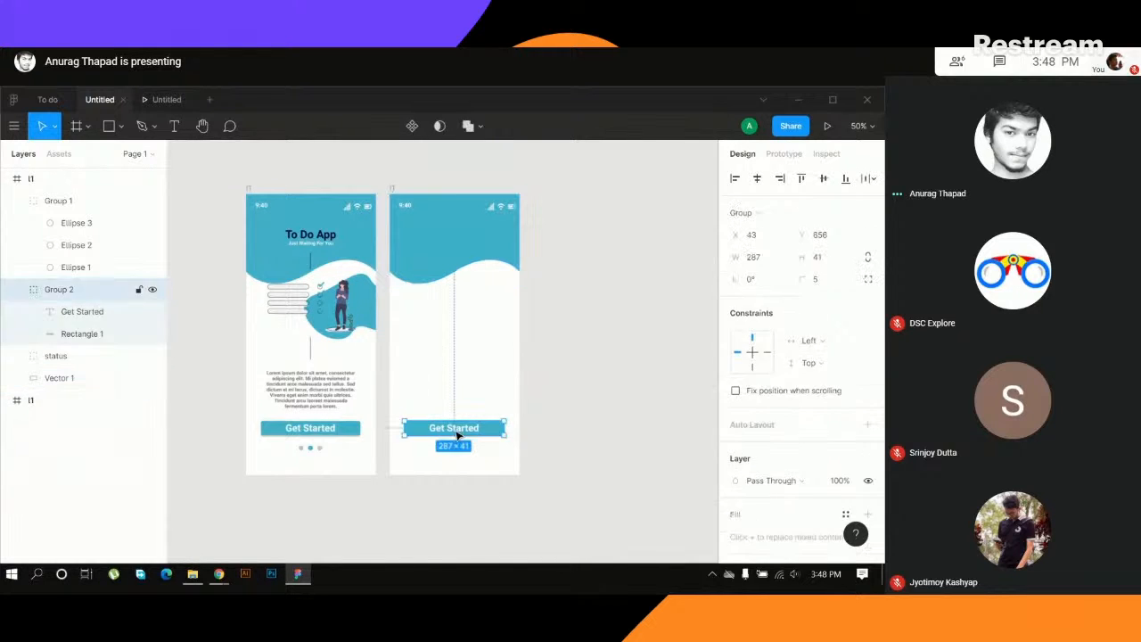
double_click(458, 431)
left_click(345, 435)
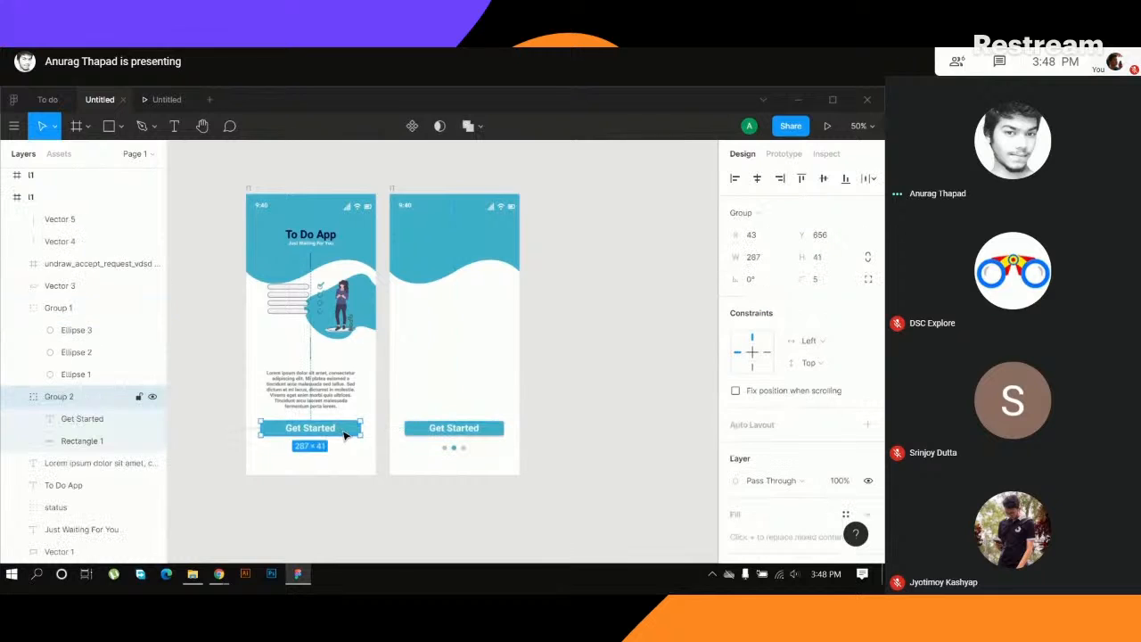
right_click(292, 434)
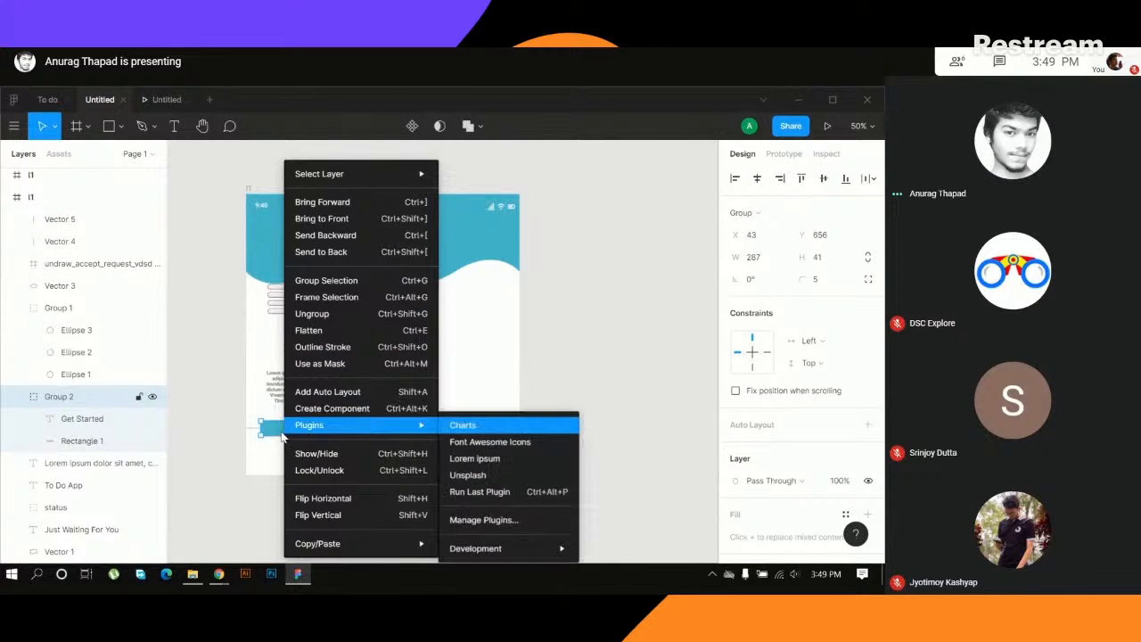
left_click(279, 437)
right_click(279, 437)
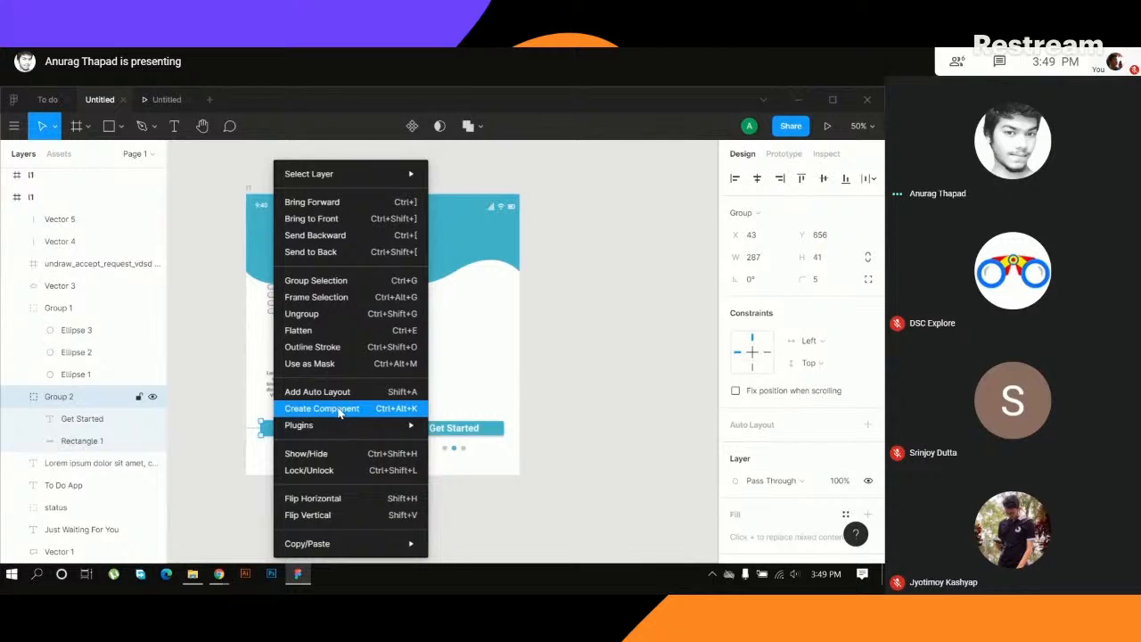
left_click(350, 410)
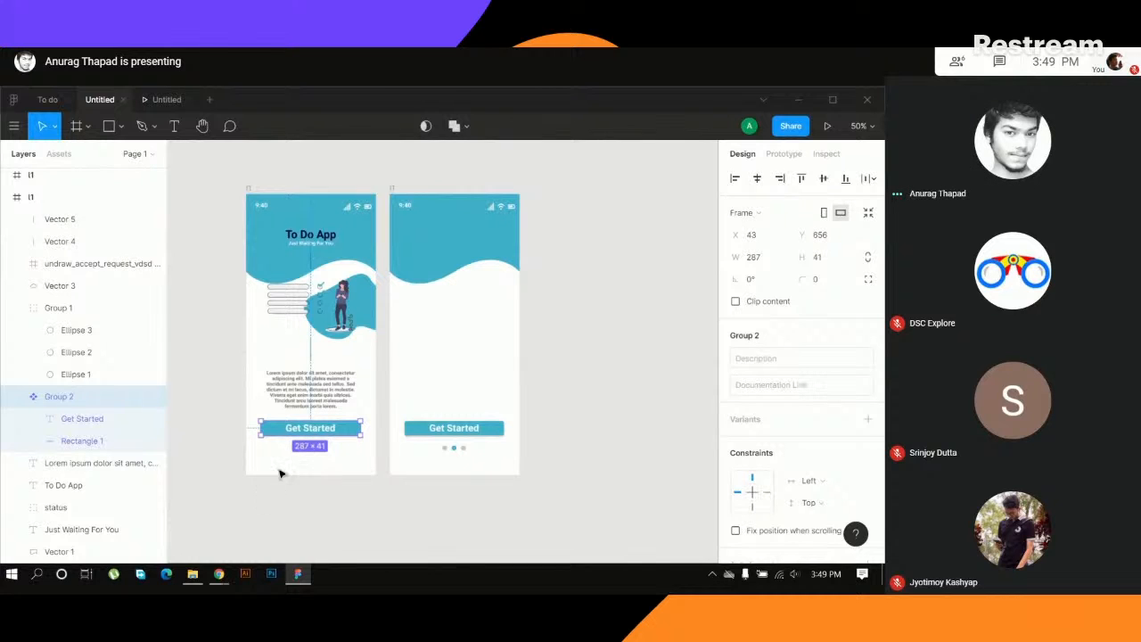
- Compare how the Get Started button component and ordinary layers such as the blob are highlighted when selected
left_click(296, 492)
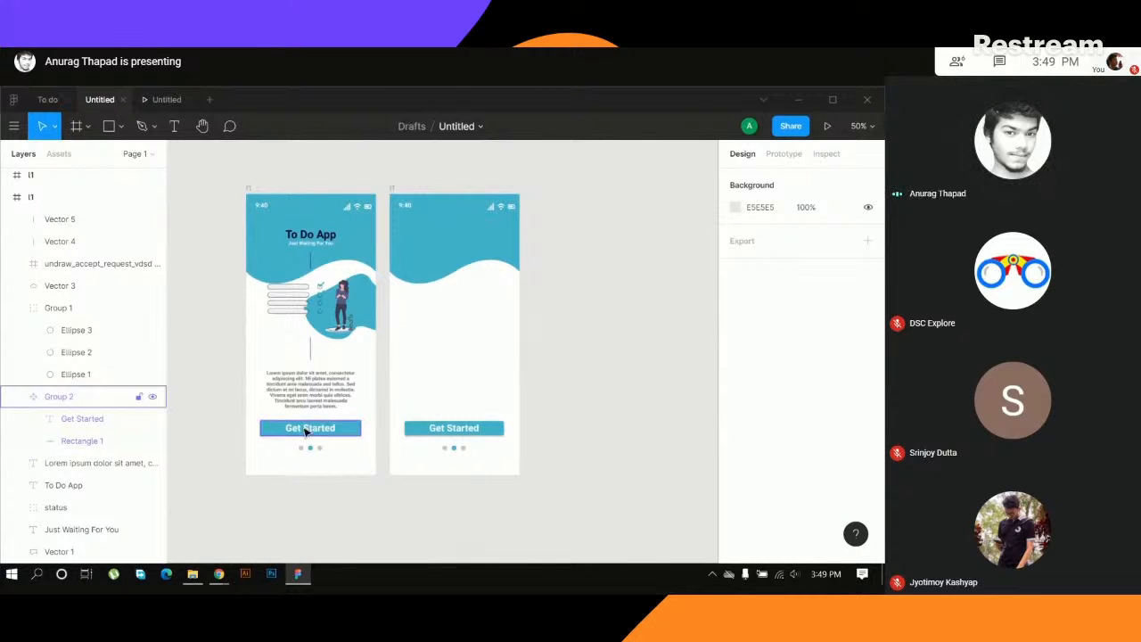
left_click(310, 432)
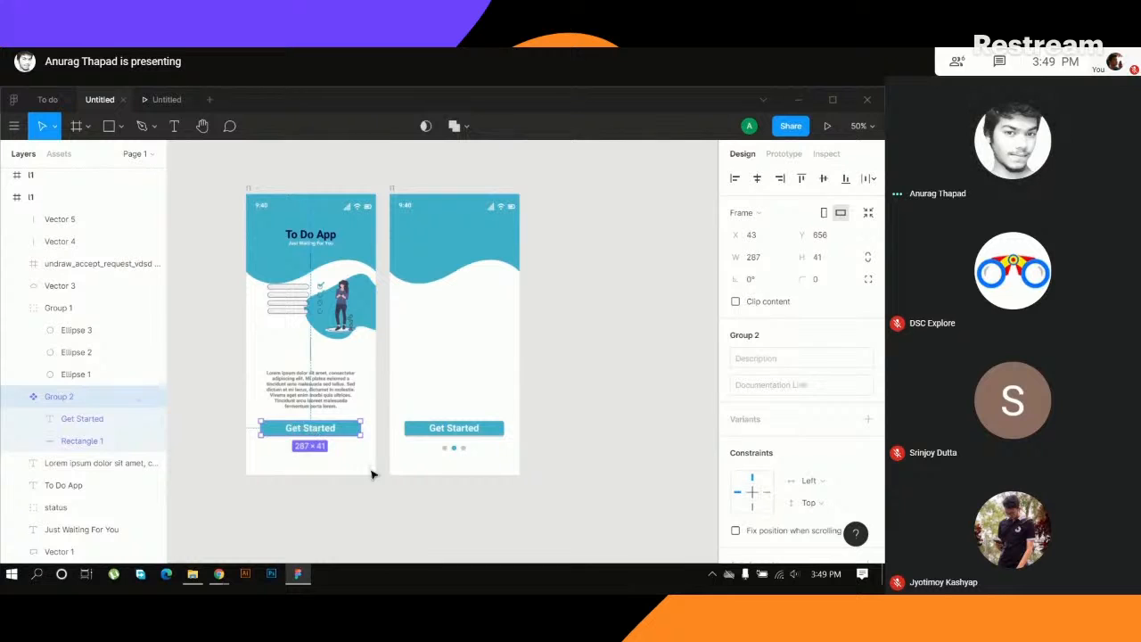
left_click(356, 495)
left_click(312, 433)
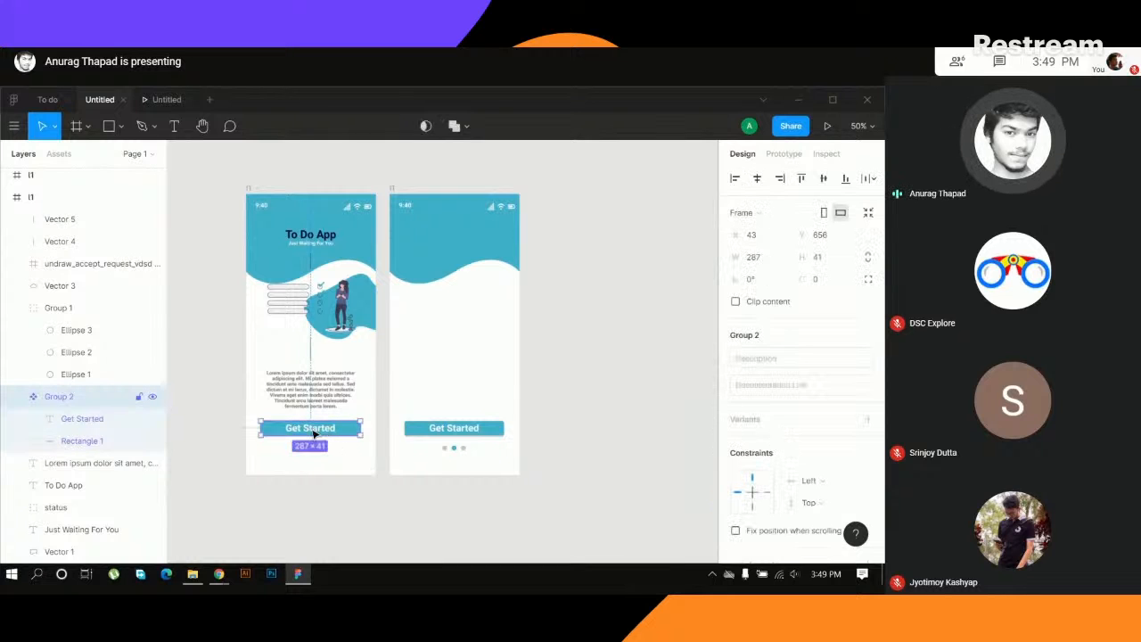
left_click(365, 307)
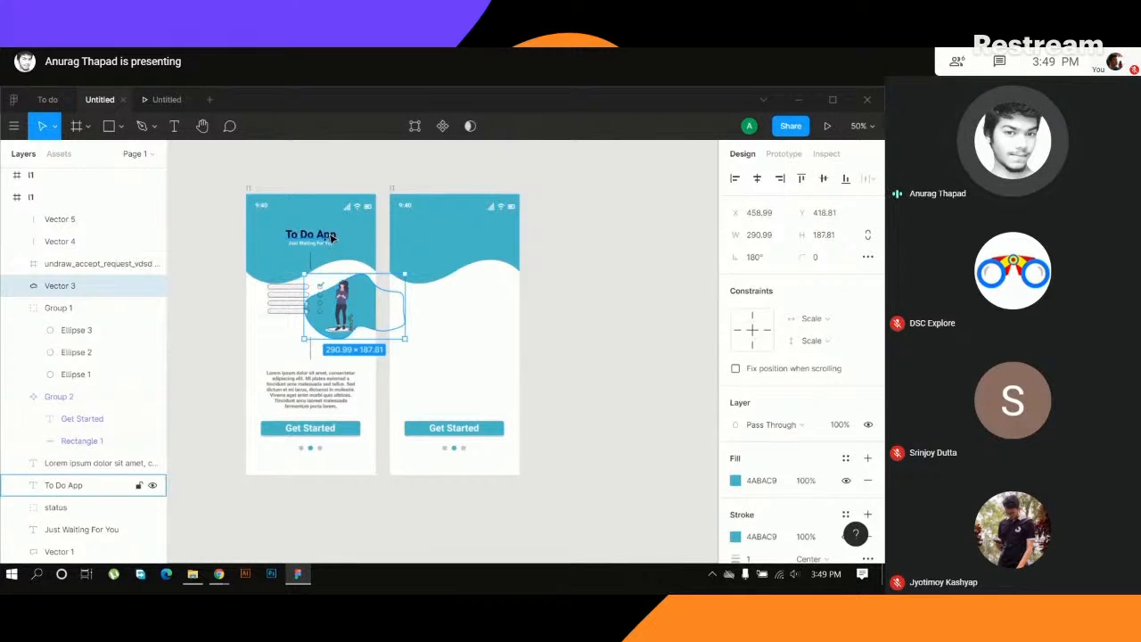
left_click(328, 250)
left_click(310, 430)
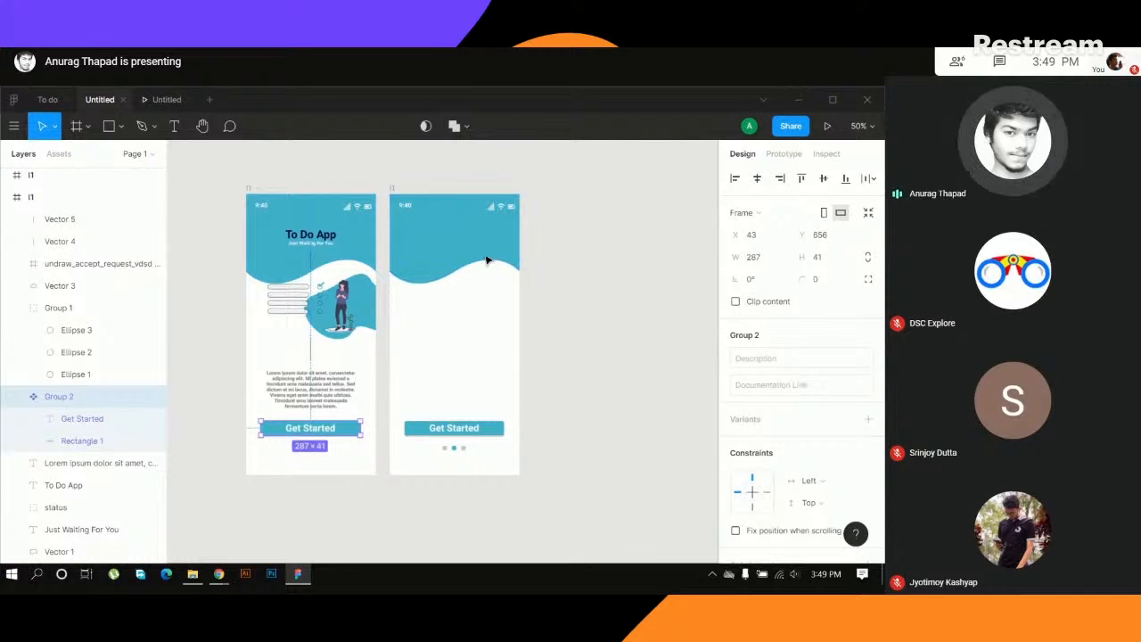
- Delete the stripped-down copy and duplicate the original i1 frame, including its button component, beside it
left_click(394, 190)
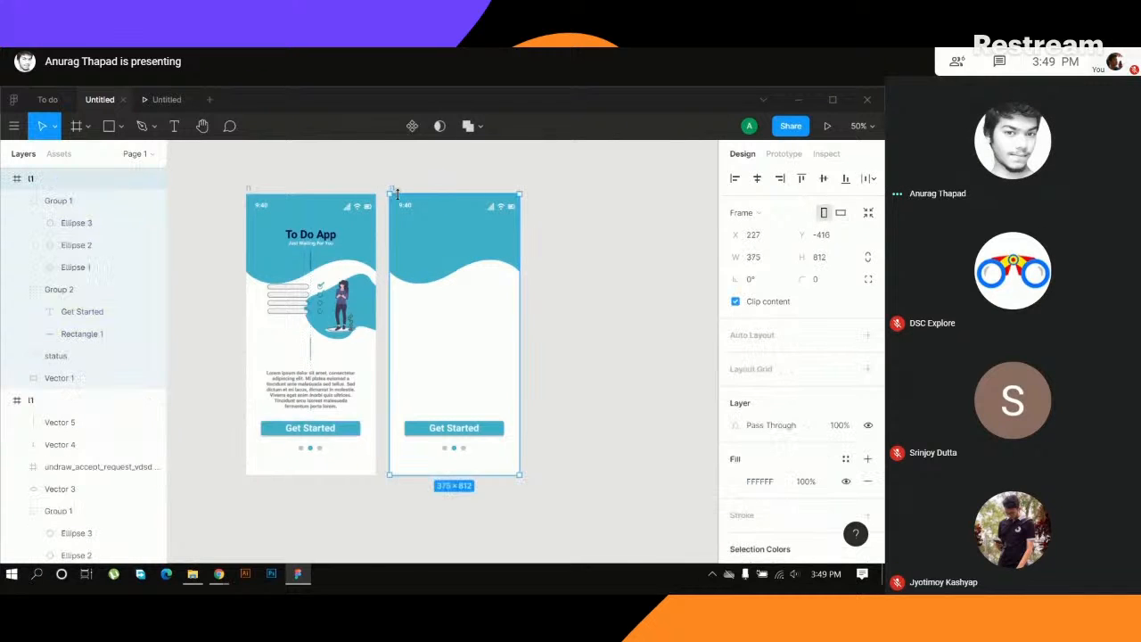
key("Delete")
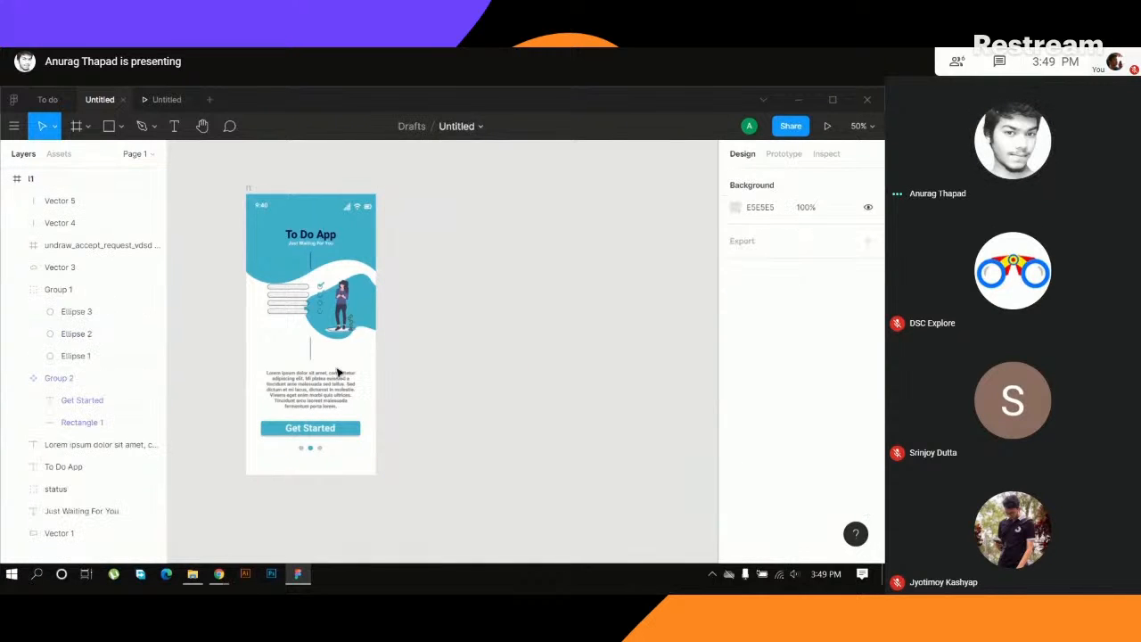
left_click(250, 188)
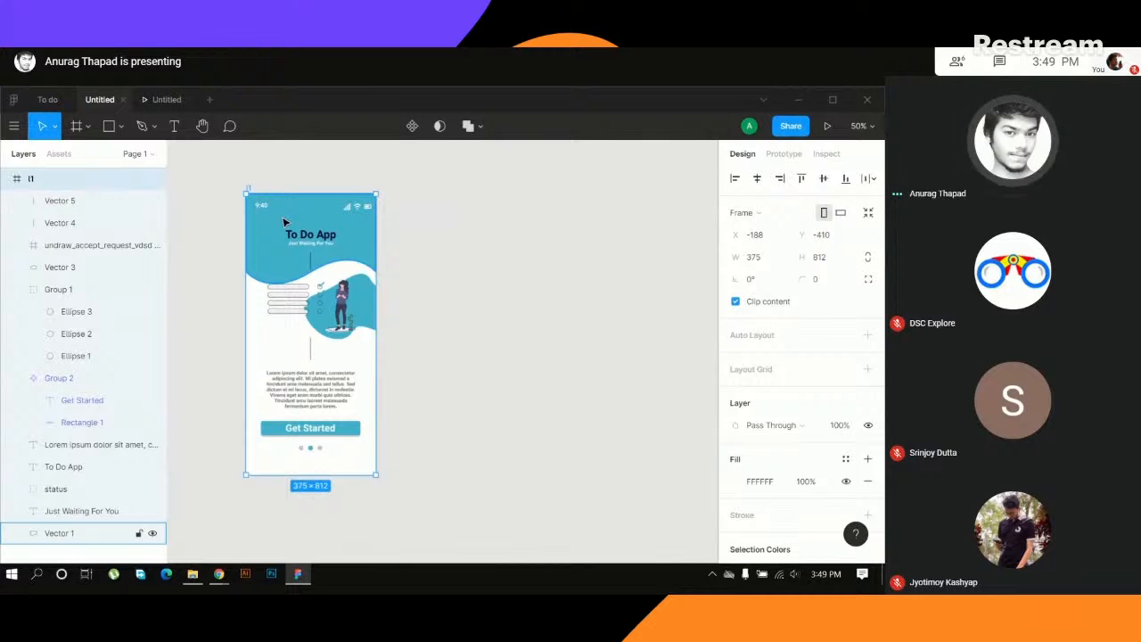
key("ctrl+d")
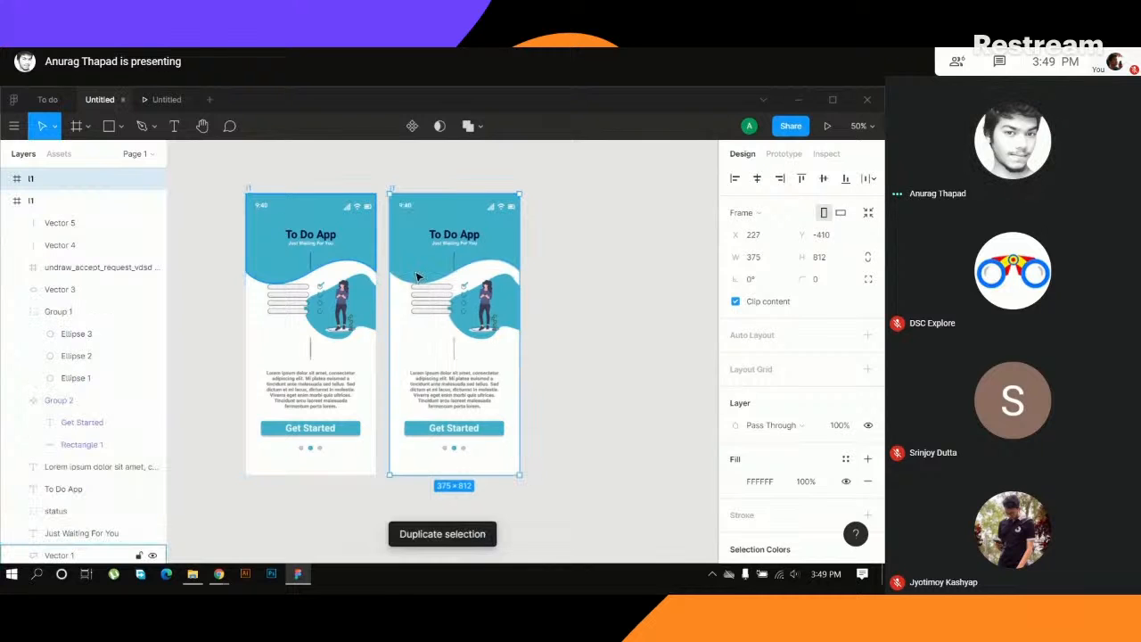
- Try darker teal fills such as 317680 on the main Get Started component's rectangle, and restore its 4ABAC9 fill
left_click(441, 431)
left_click(336, 429)
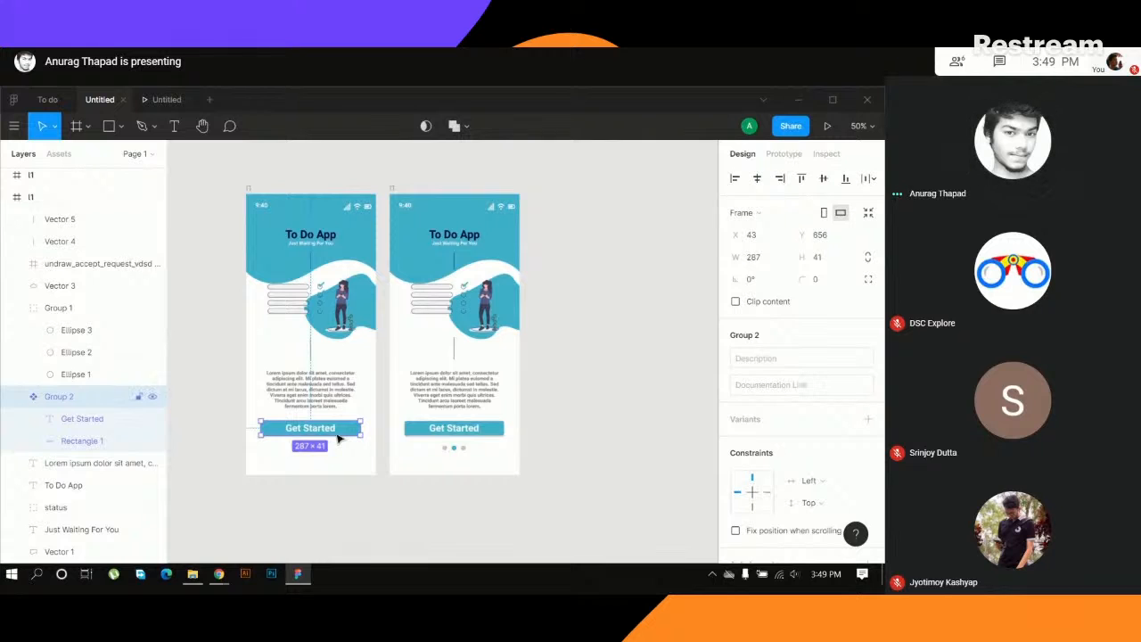
left_click(340, 494)
left_click(344, 431)
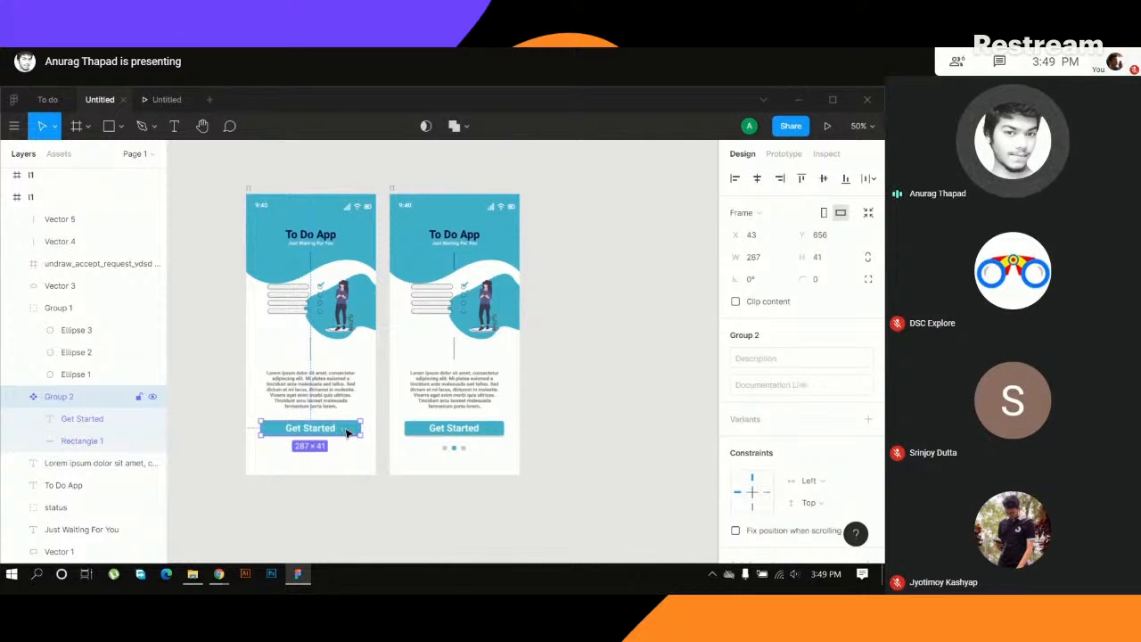
double_click(347, 433)
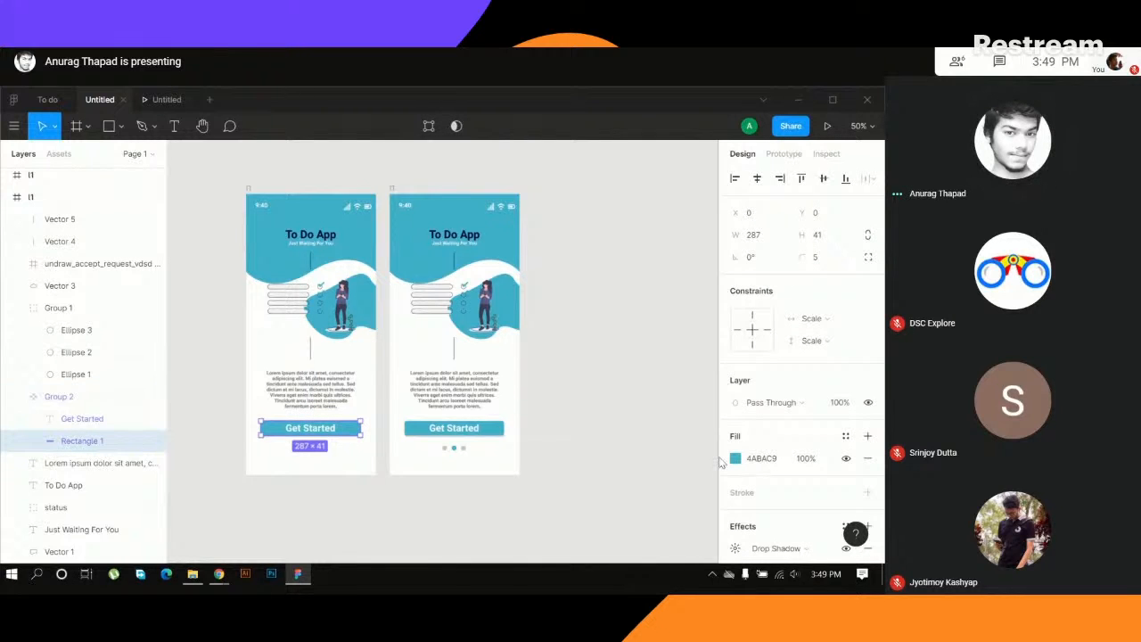
left_click(754, 465)
left_click(735, 458)
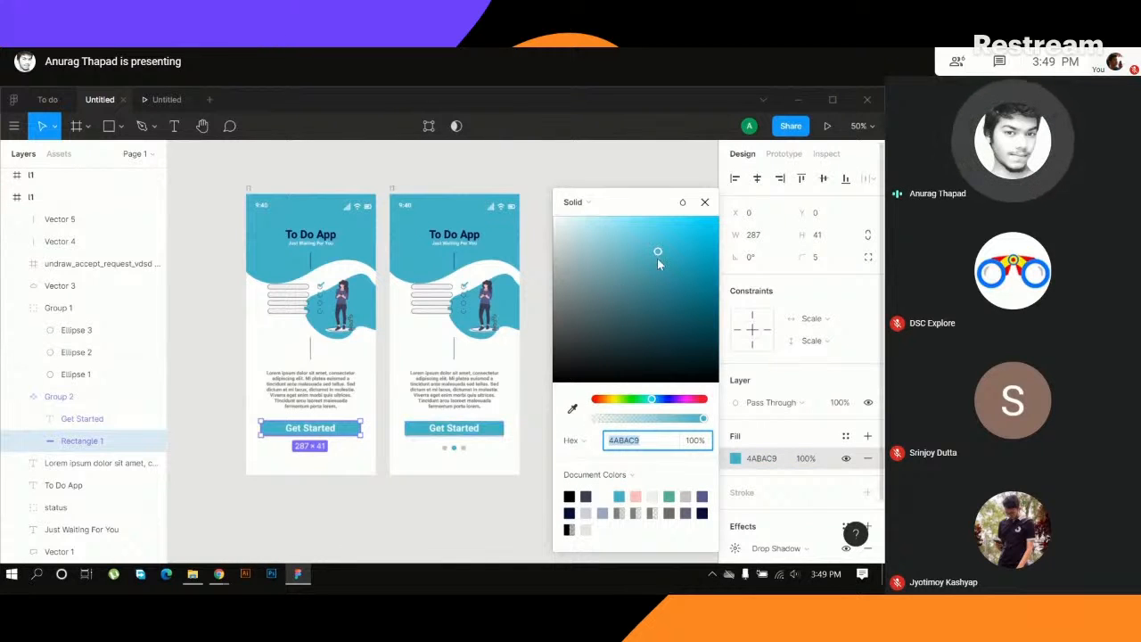
left_click_drag(657, 254, 653, 308)
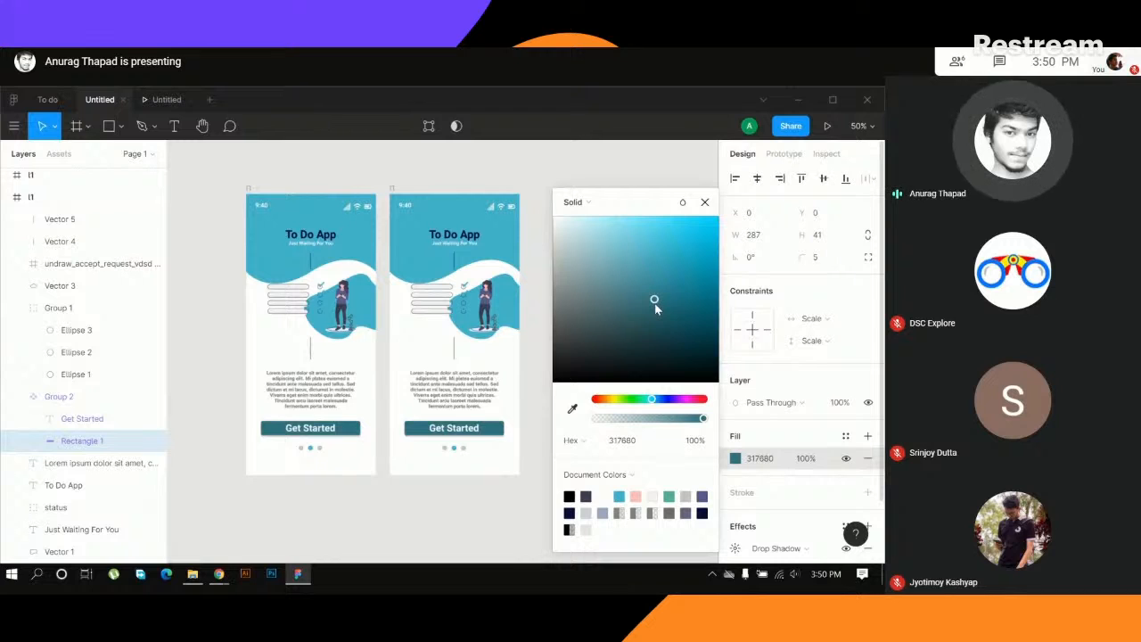
left_click_drag(647, 313, 687, 303)
left_click(704, 201)
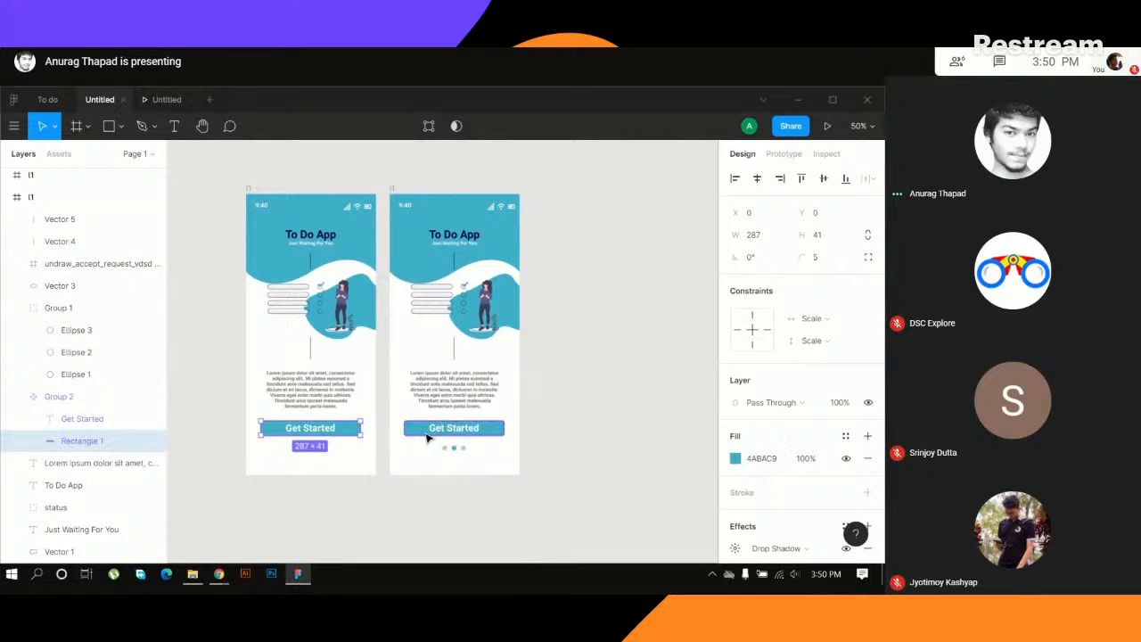
- Try 1F7480 as the fill of the button instance's rectangle in the duplicated frame, and undo the colour change
left_click(609, 435)
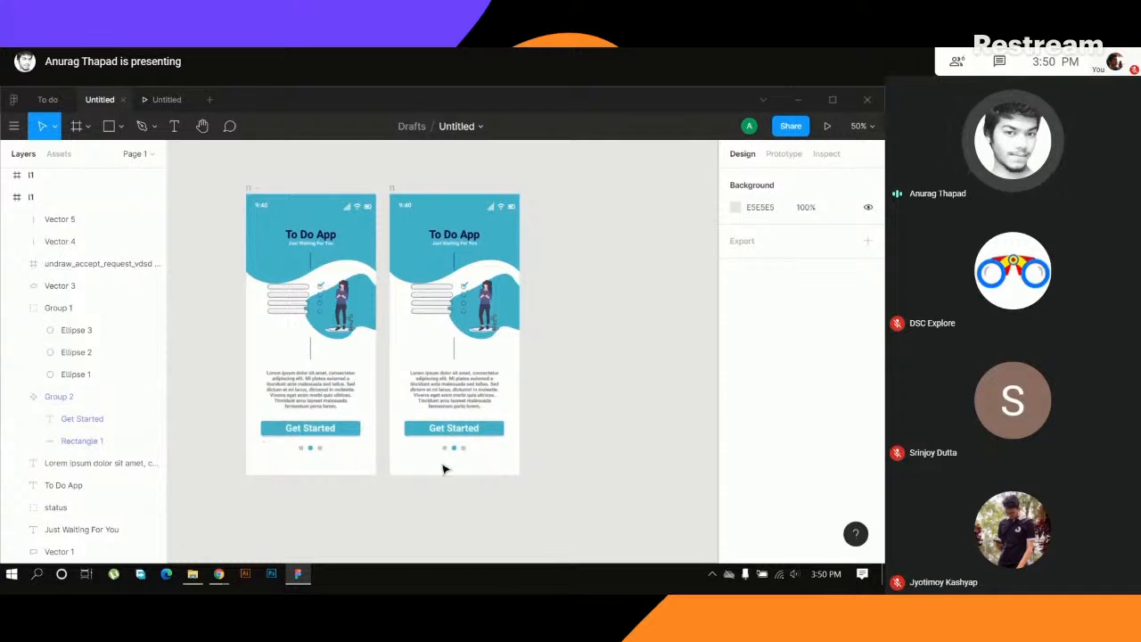
left_click(488, 428)
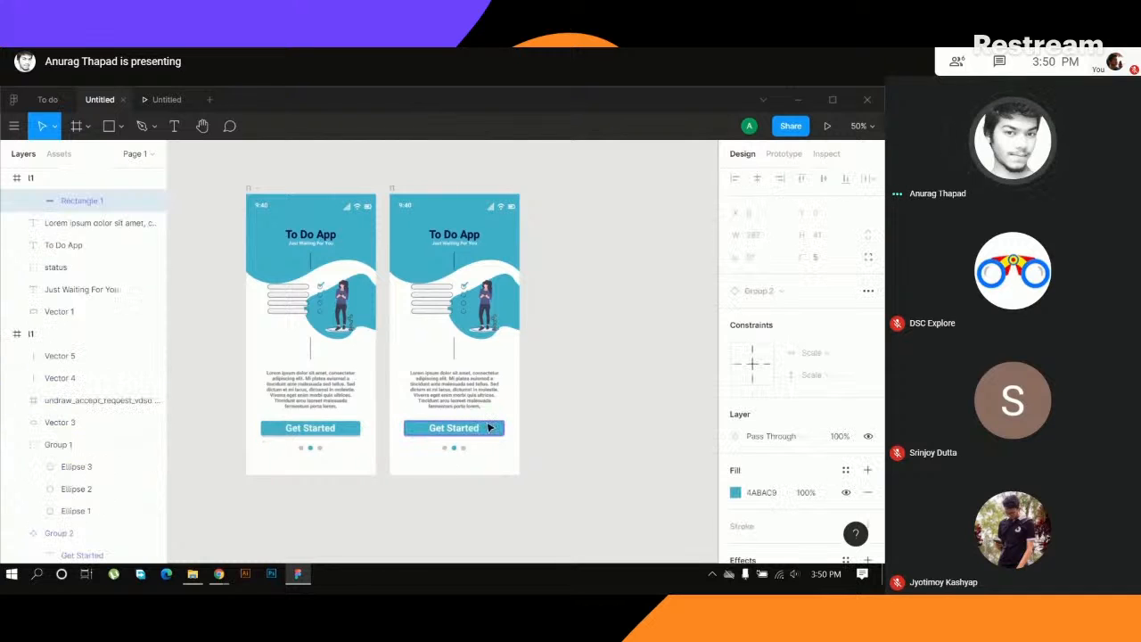
left_click(736, 495)
mouse_move(669, 323)
left_mouse_down()
mouse_move(665, 312)
mouse_move(602, 343)
mouse_move(635, 358)
mouse_move(675, 316)
mouse_move(660, 293)
mouse_move(637, 312)
mouse_move(666, 305)
left_mouse_up()
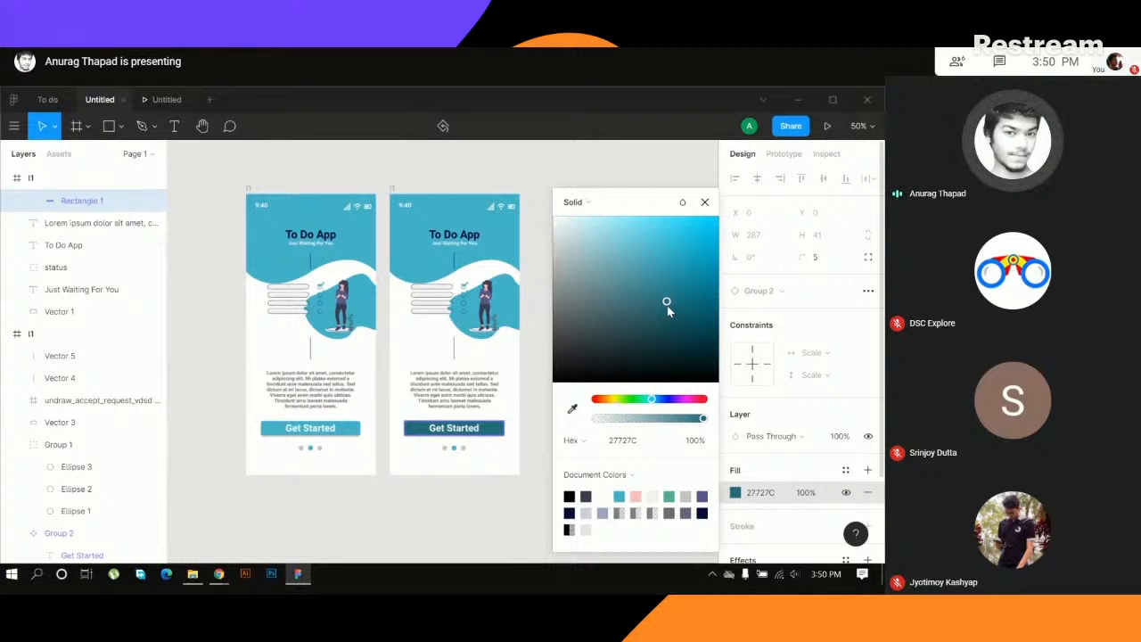
left_click_drag(668, 307, 679, 308)
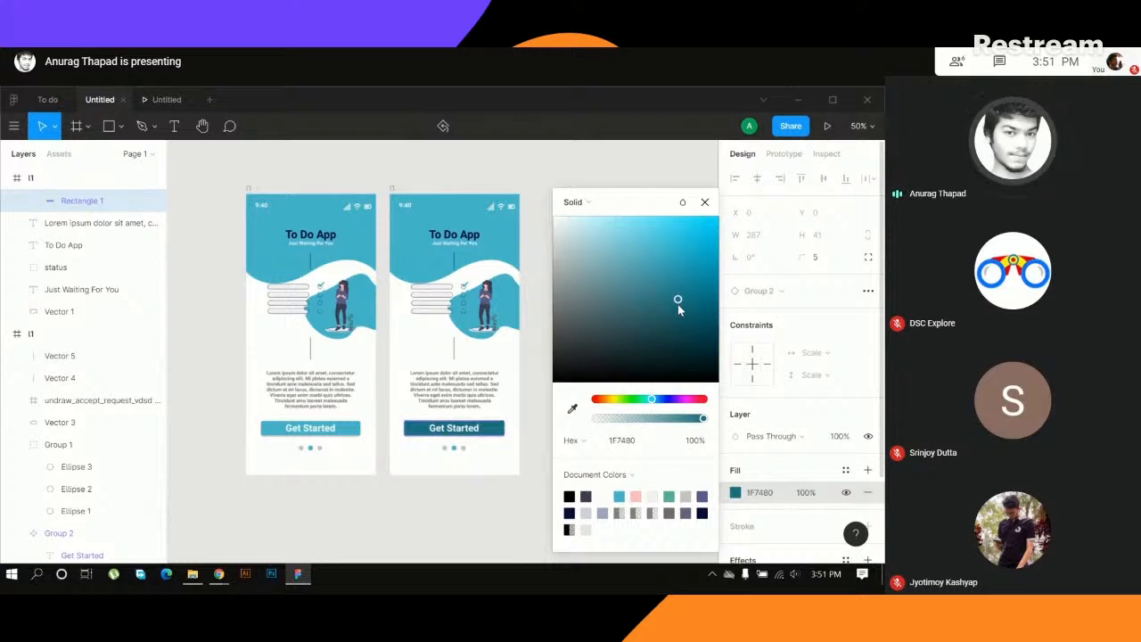
left_click(705, 204)
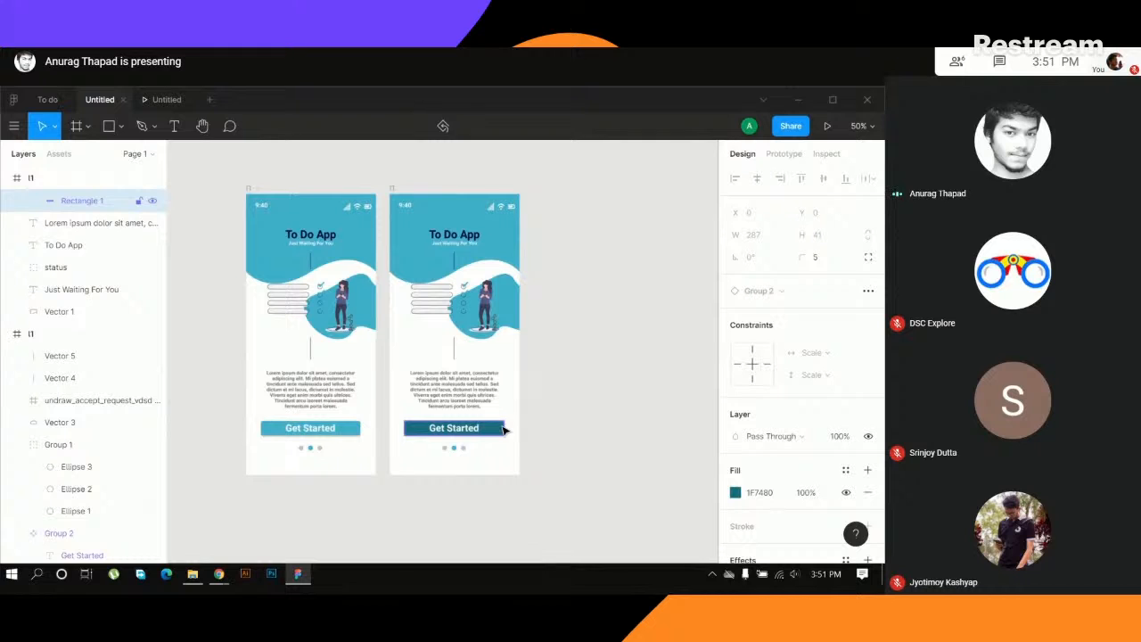
key("ctrl+z")
left_click(554, 415)
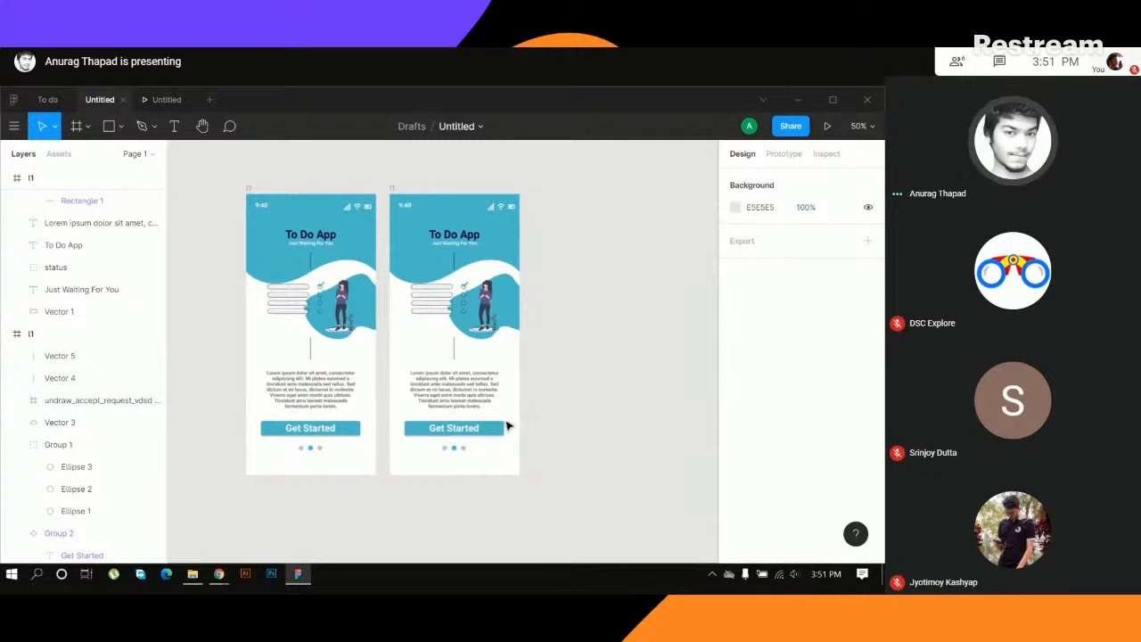
- Change the button label in the duplicated frame to Sign UP
left_click(467, 432)
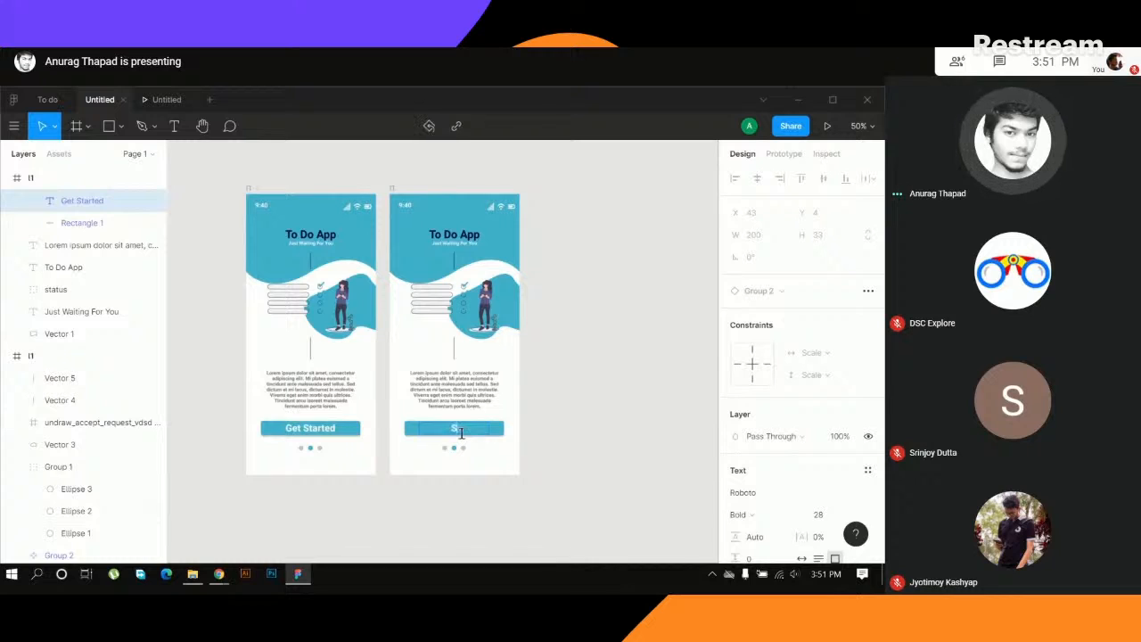
double_click(462, 433)
type("St")
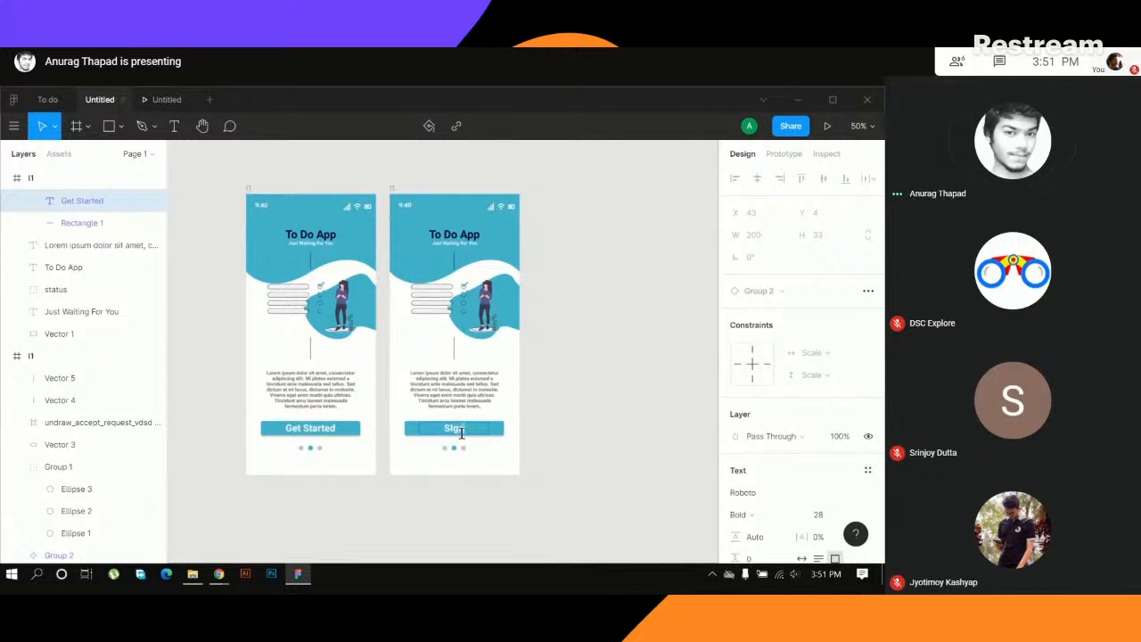
type("gn Up")
left_click(457, 460)
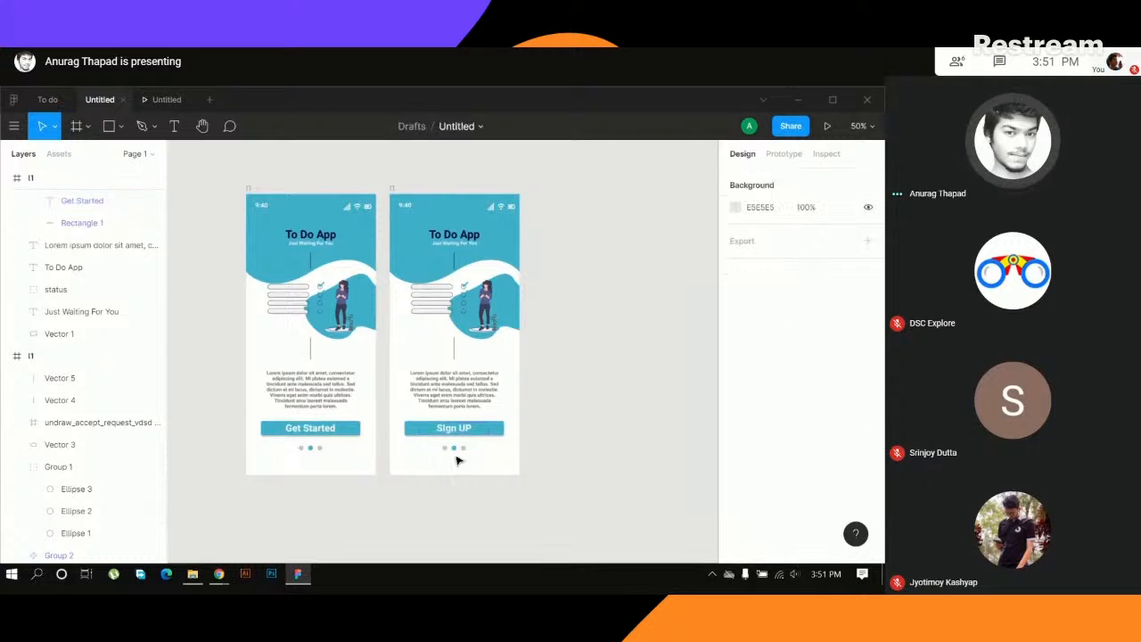
- Delete the page-indicator dots in the duplicated frame and copy its lorem ipsum paragraph to just below the Sign UP button
left_click(456, 449)
key("Delete")
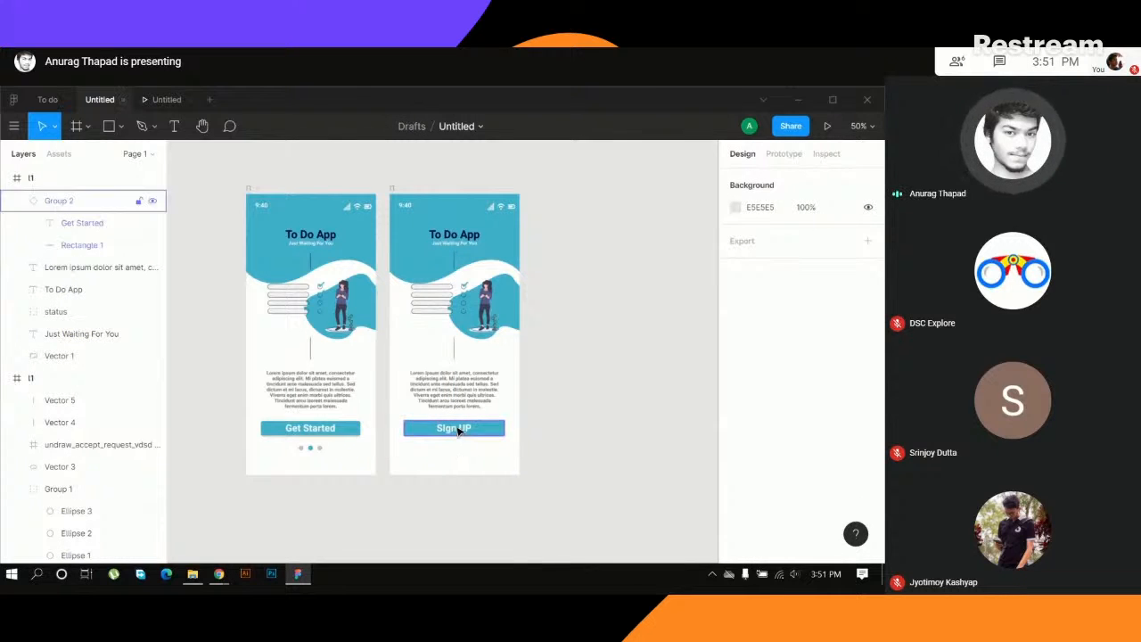
left_click(457, 431)
left_click(457, 459)
left_click(458, 390)
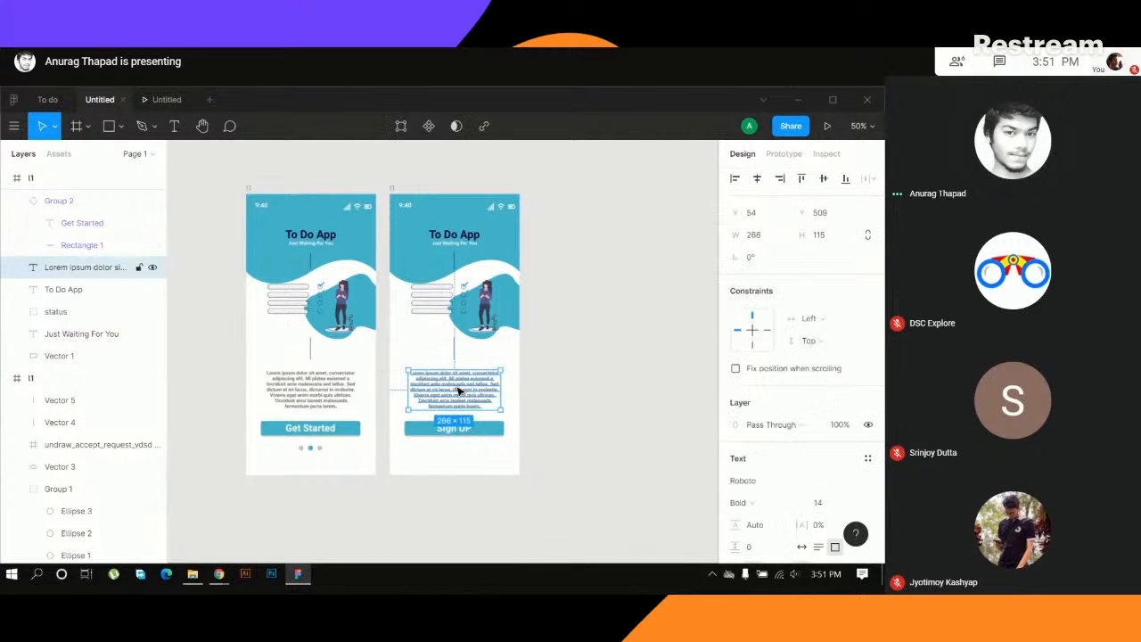
left_click_drag(457, 387, 458, 459)
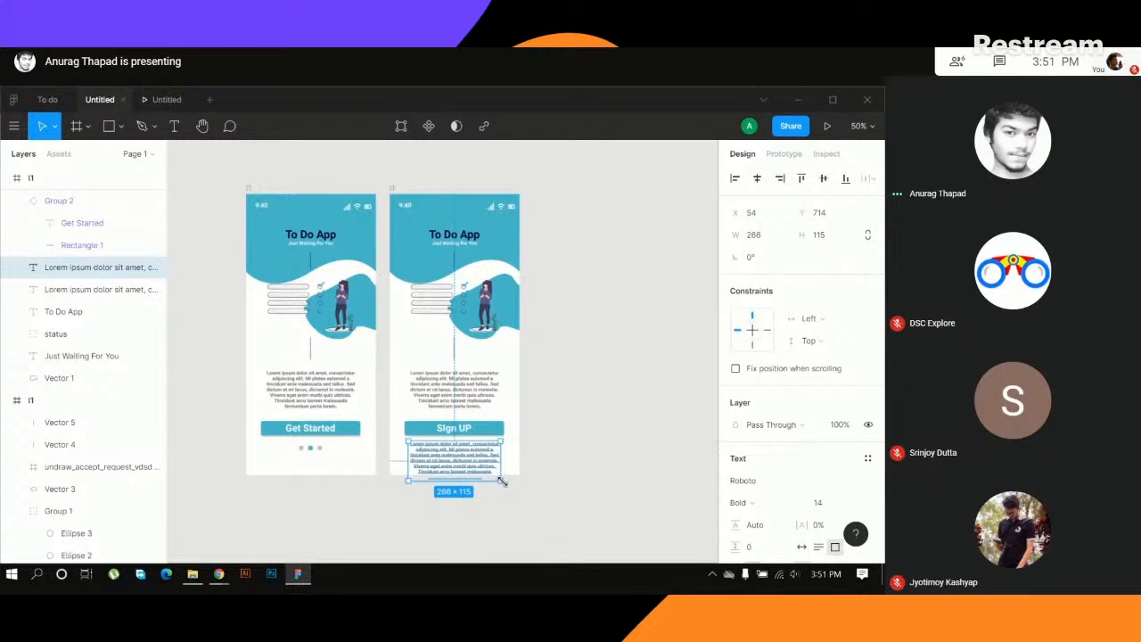
- Replace the copied paragraph's text below the Sign UP button with "Have an"
double_click(489, 467)
key("BackSpace")
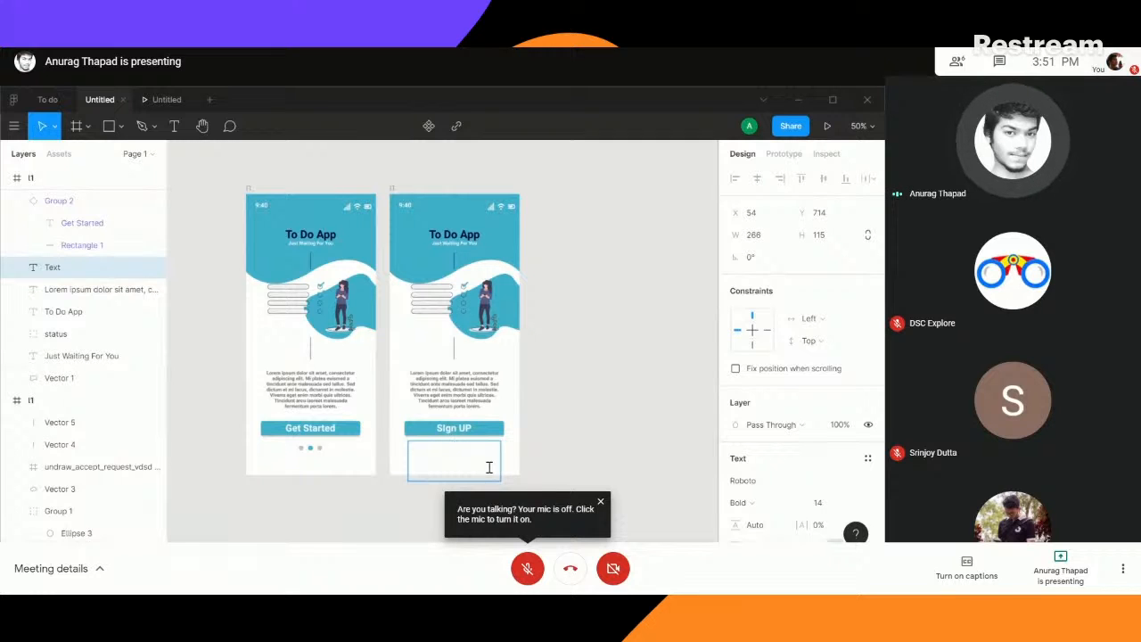
type("Have")
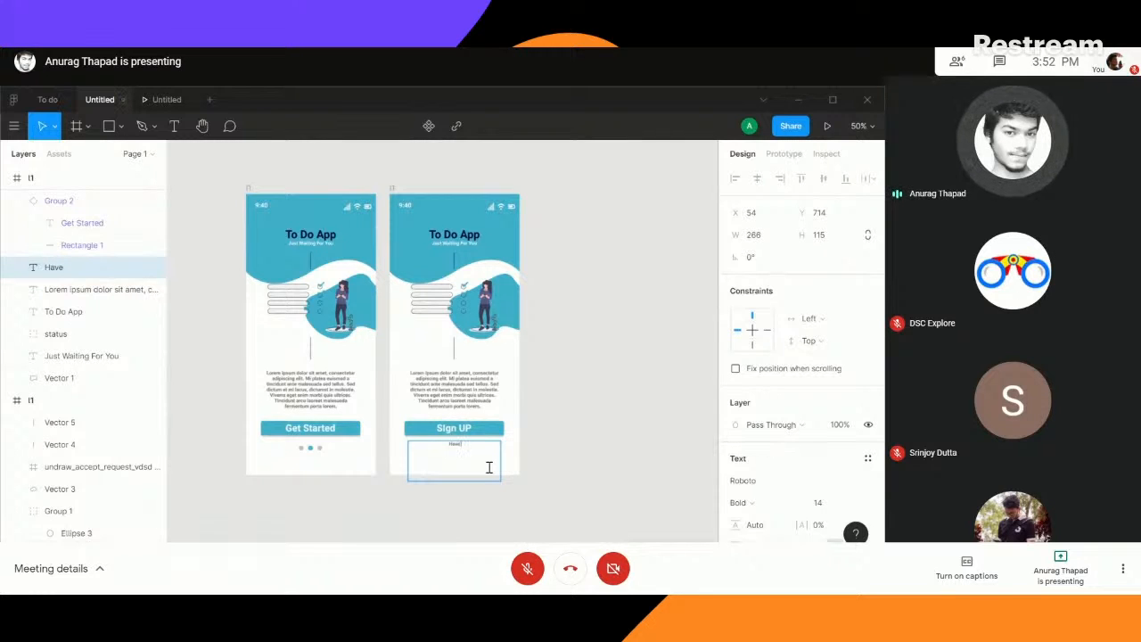
type(" an")
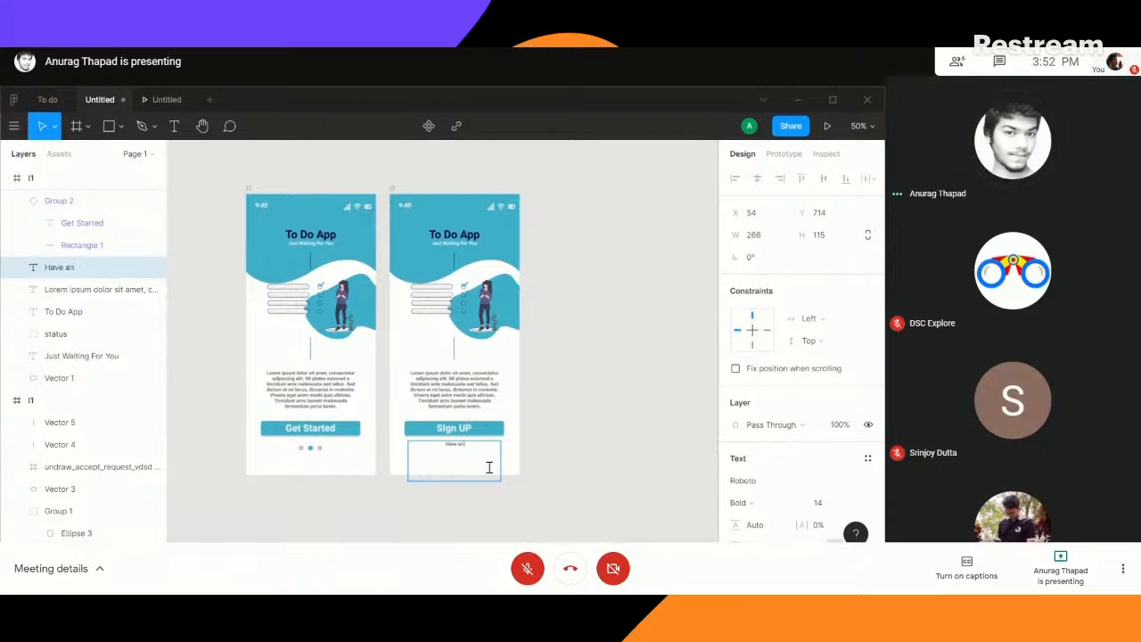
key("ctrl+plus")
key("ctrl+plus")
key("ctrl+plus")
left_click(486, 519)
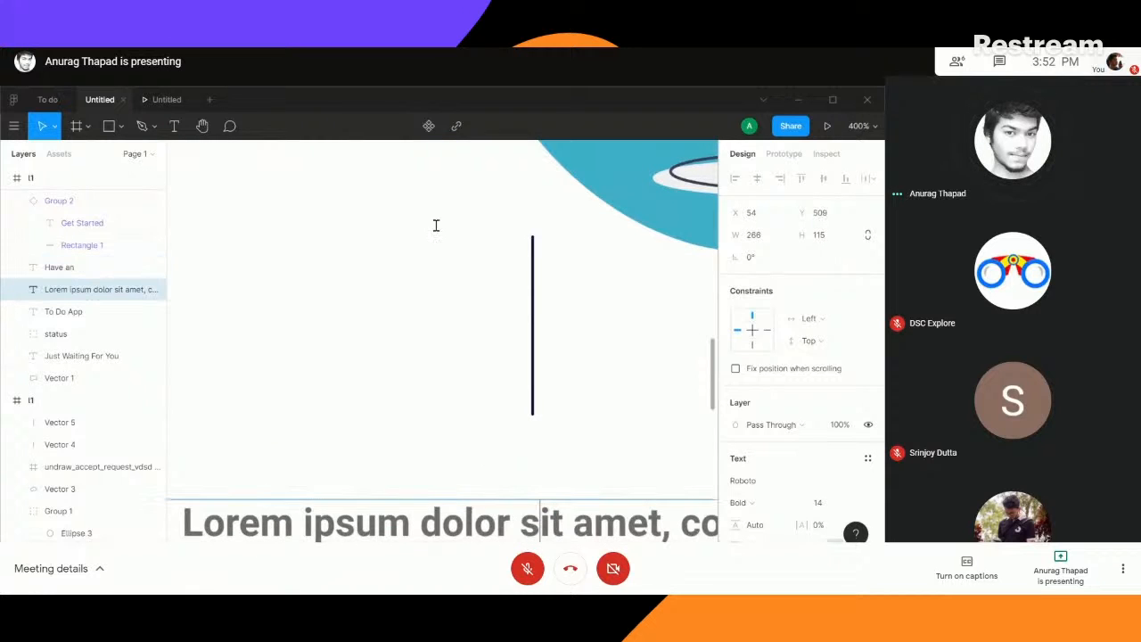
scroll(437, 196, "up", 2)
key("ctrl+minus")
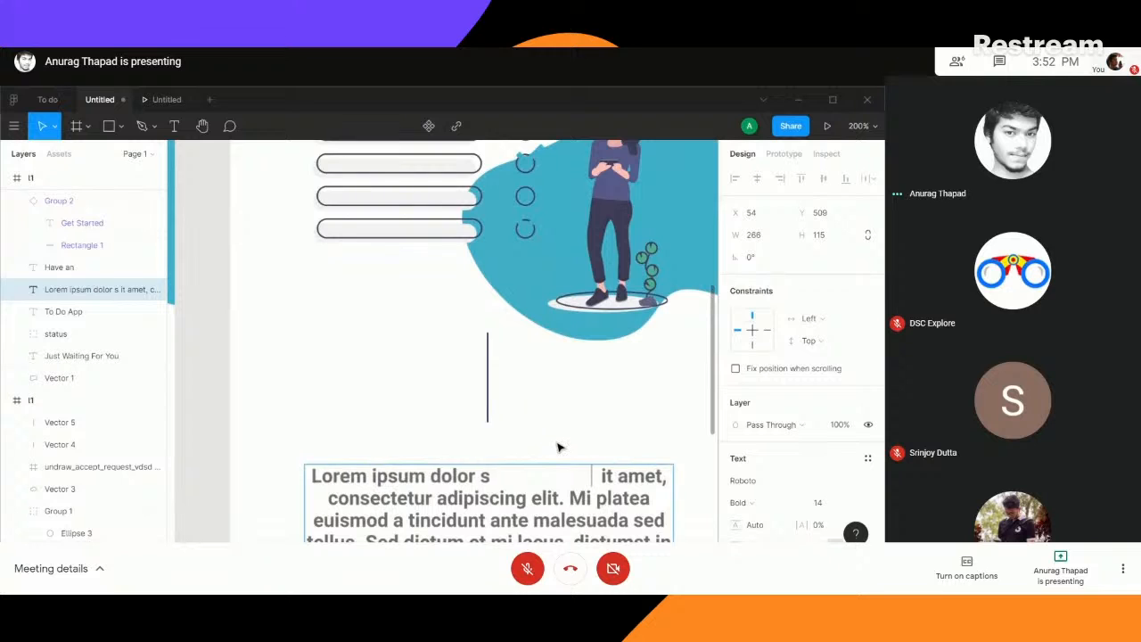
key("ctrl+z")
key("ctrl+z")
key("ctrl+z")
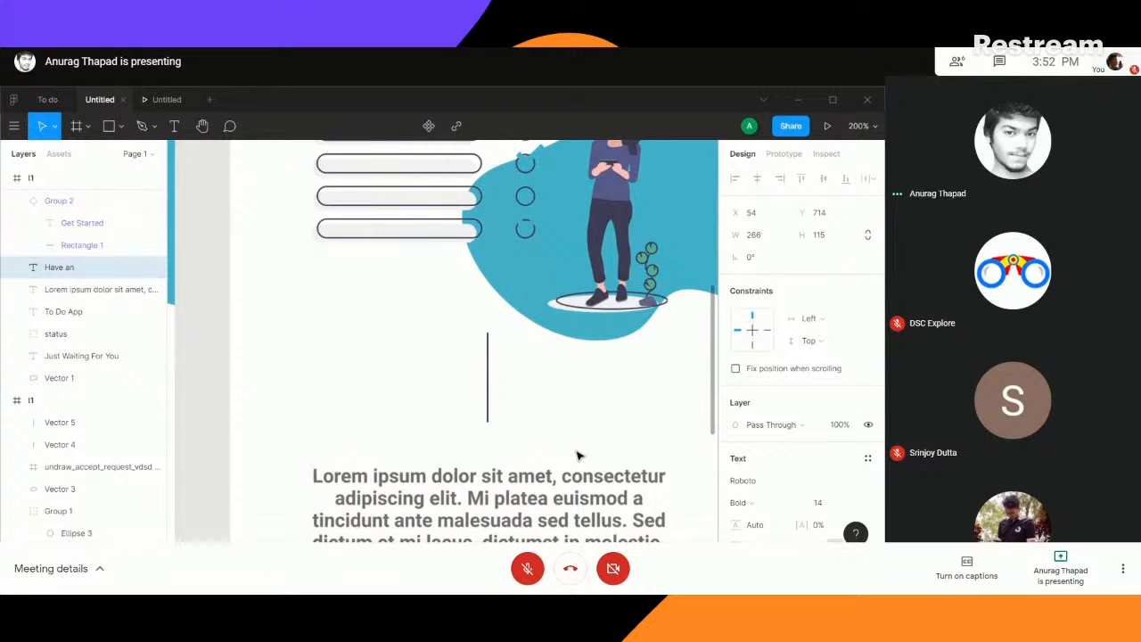
double_click(582, 475)
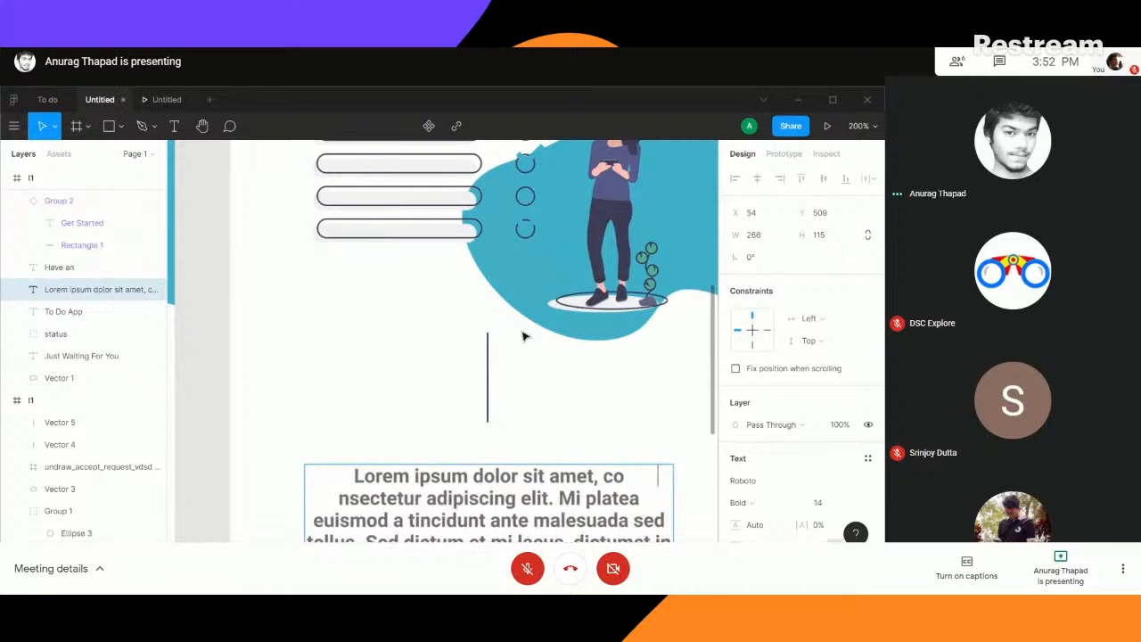
key("ctrl+z")
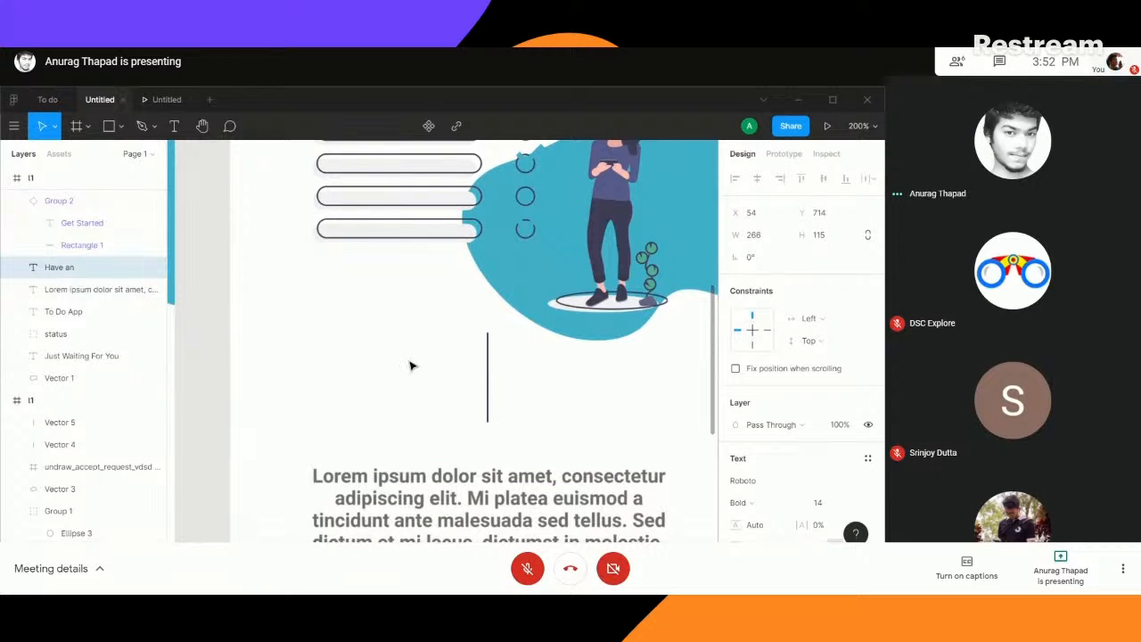
key("ctrl+z")
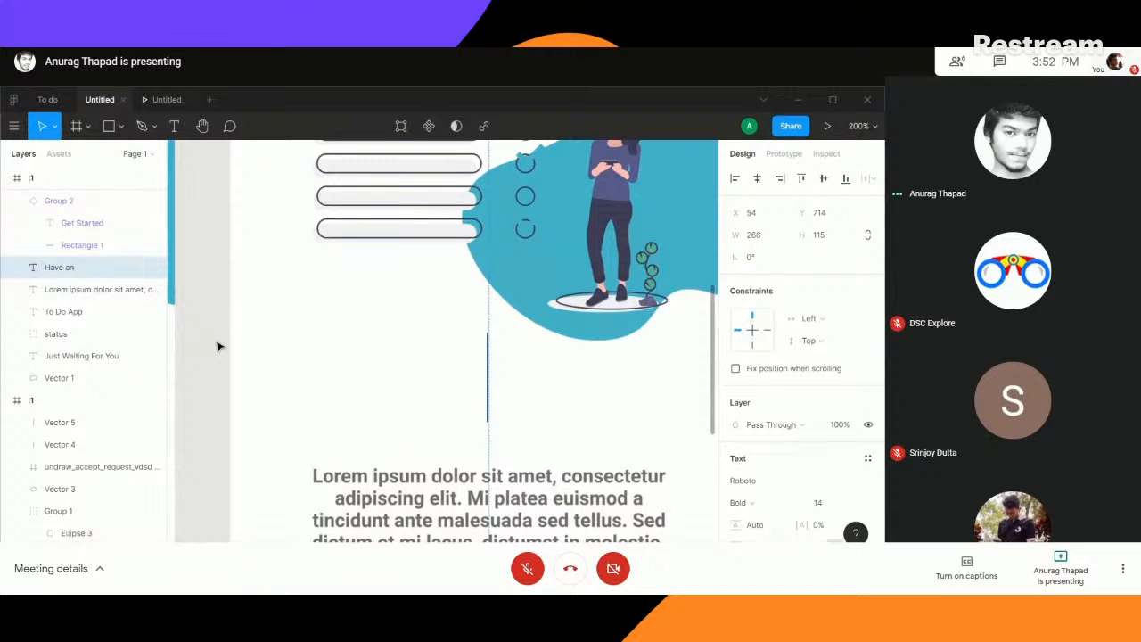
- Complete the line below the Sign UP button so it reads "Have an account already? Sign In"
left_click_drag(224, 331, 217, 237)
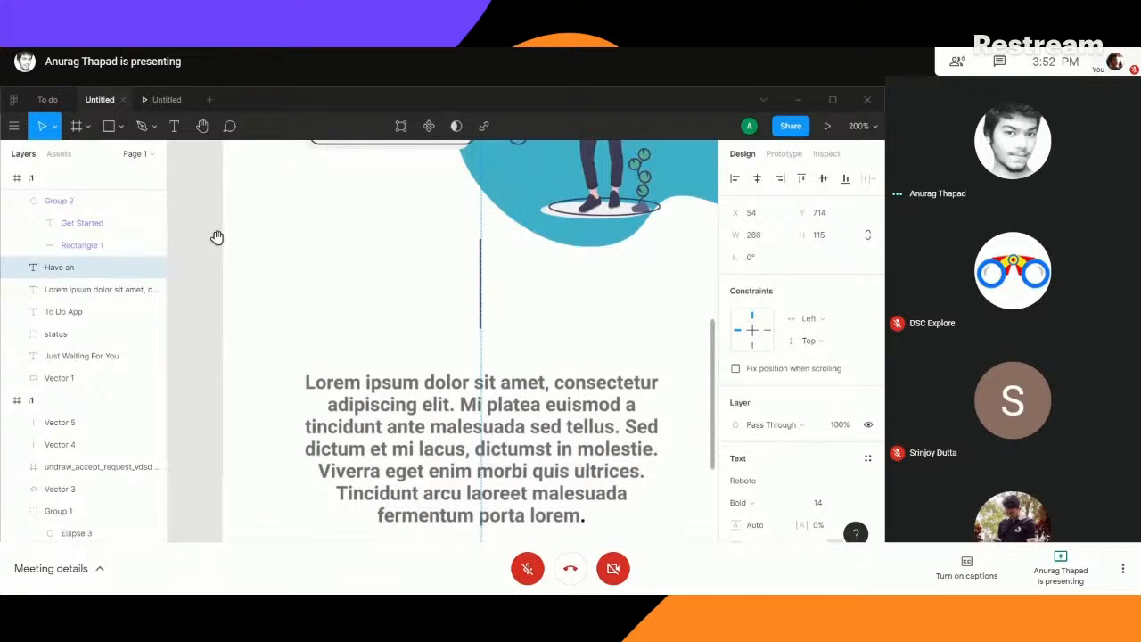
left_click_drag(535, 526, 437, 153)
double_click(424, 299)
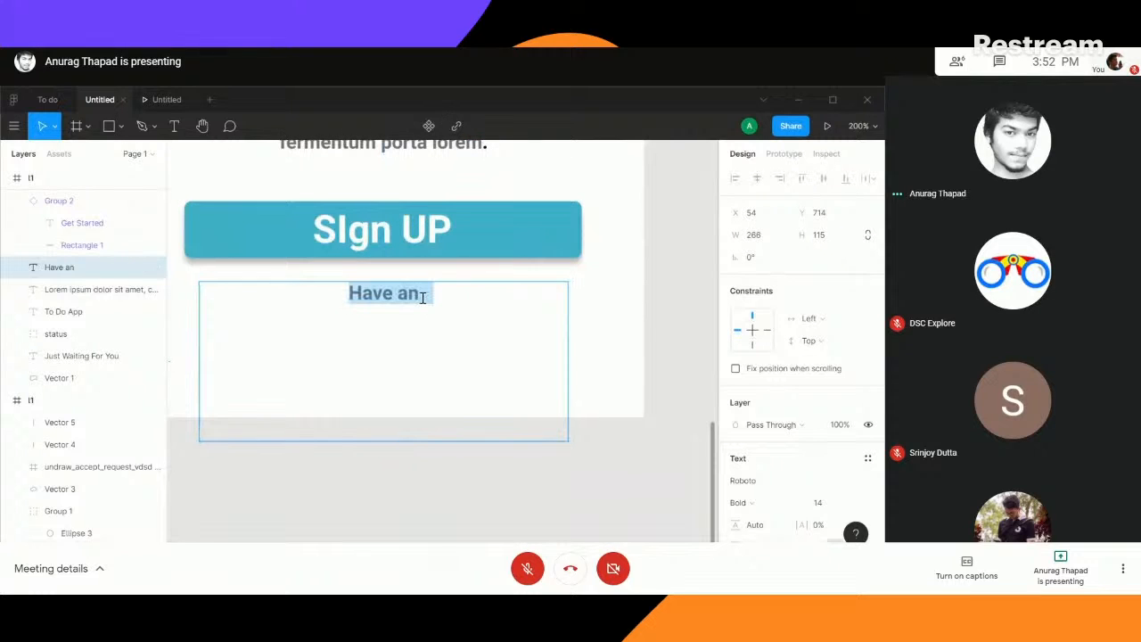
left_click(422, 297)
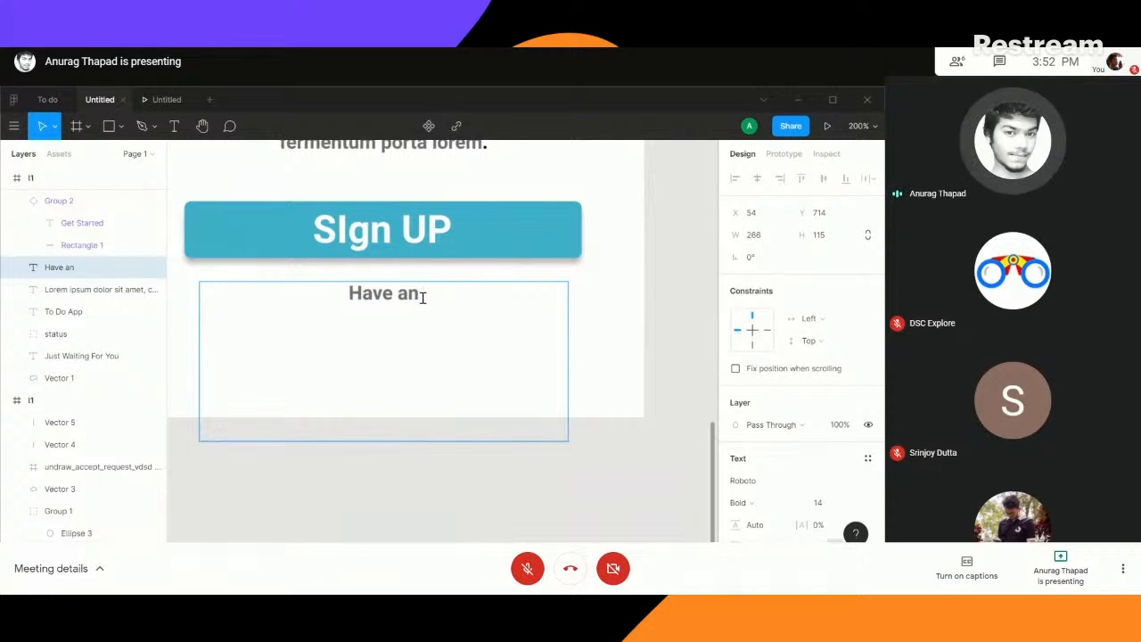
type("account ")
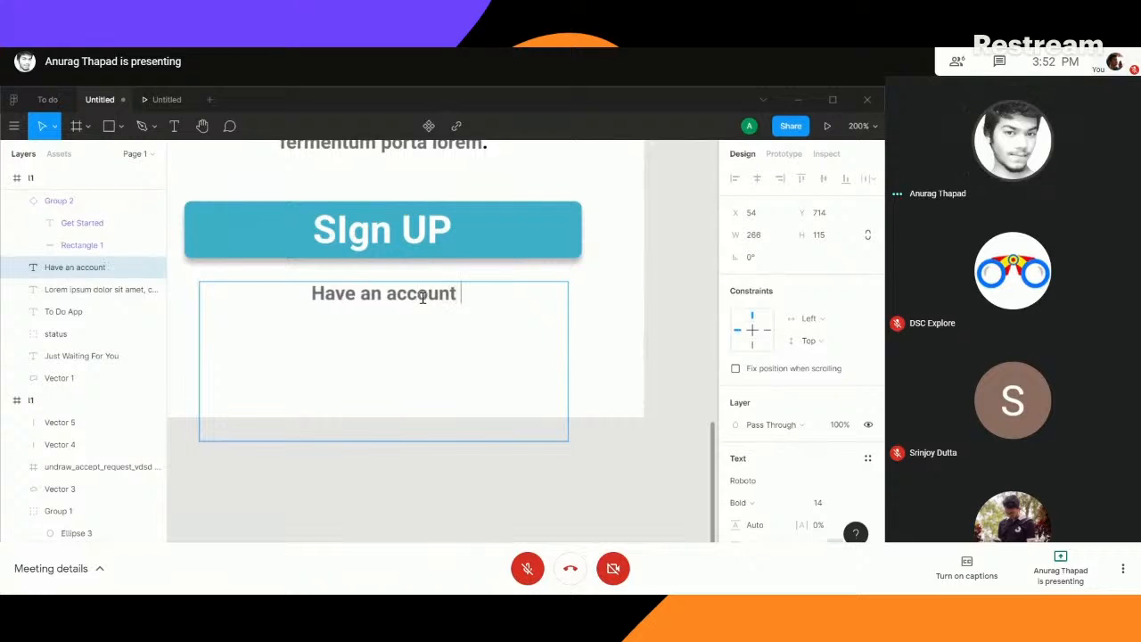
type("already?")
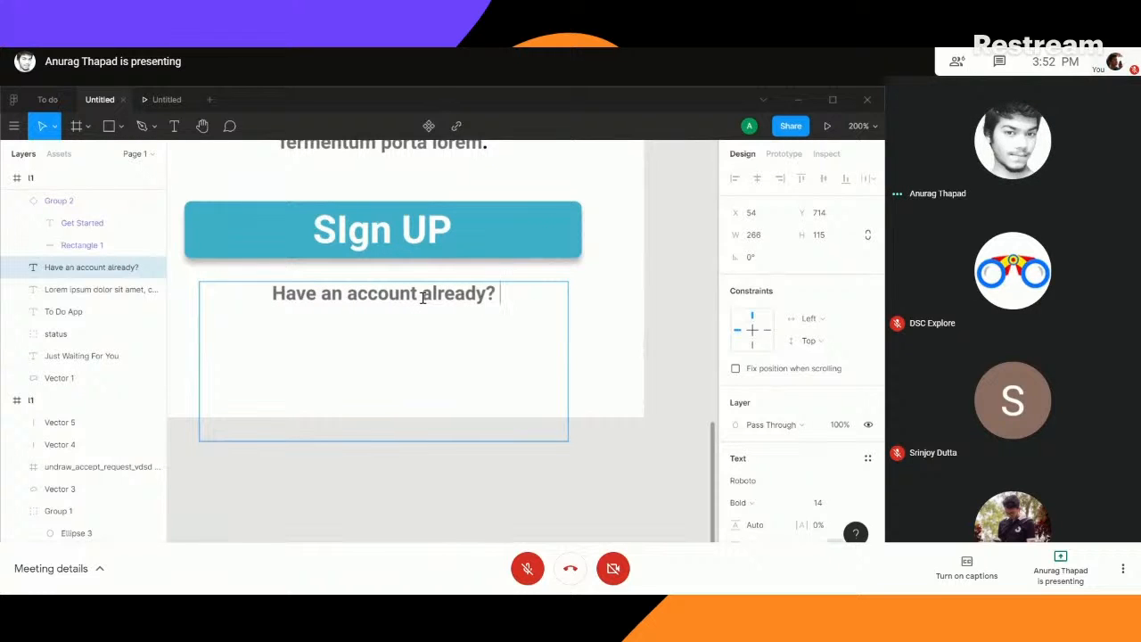
type(" Sign I")
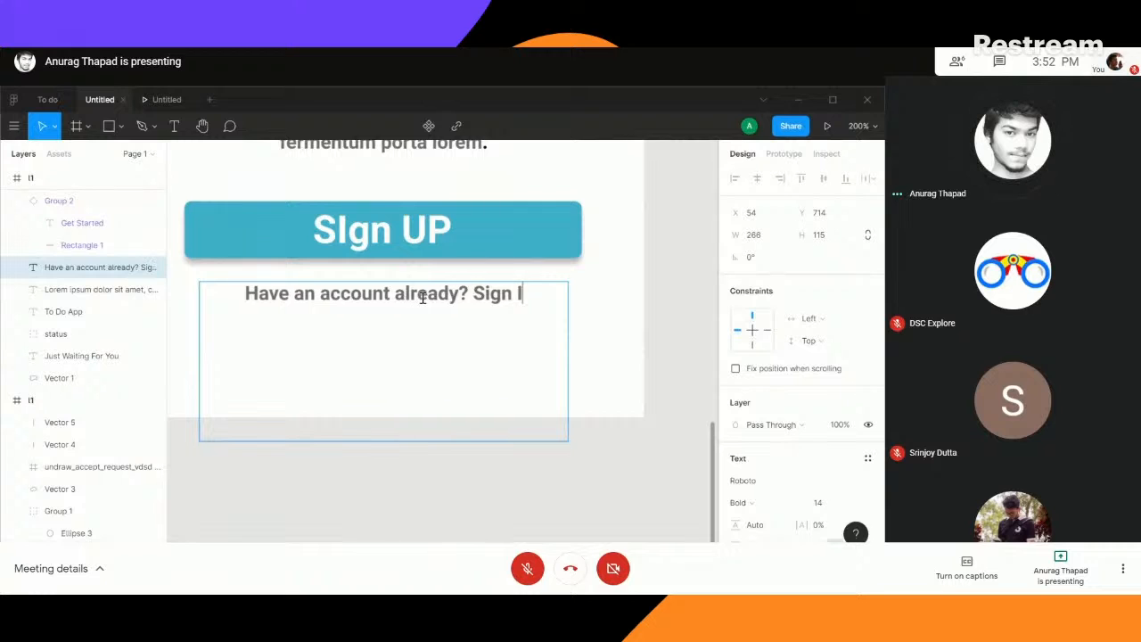
type("n")
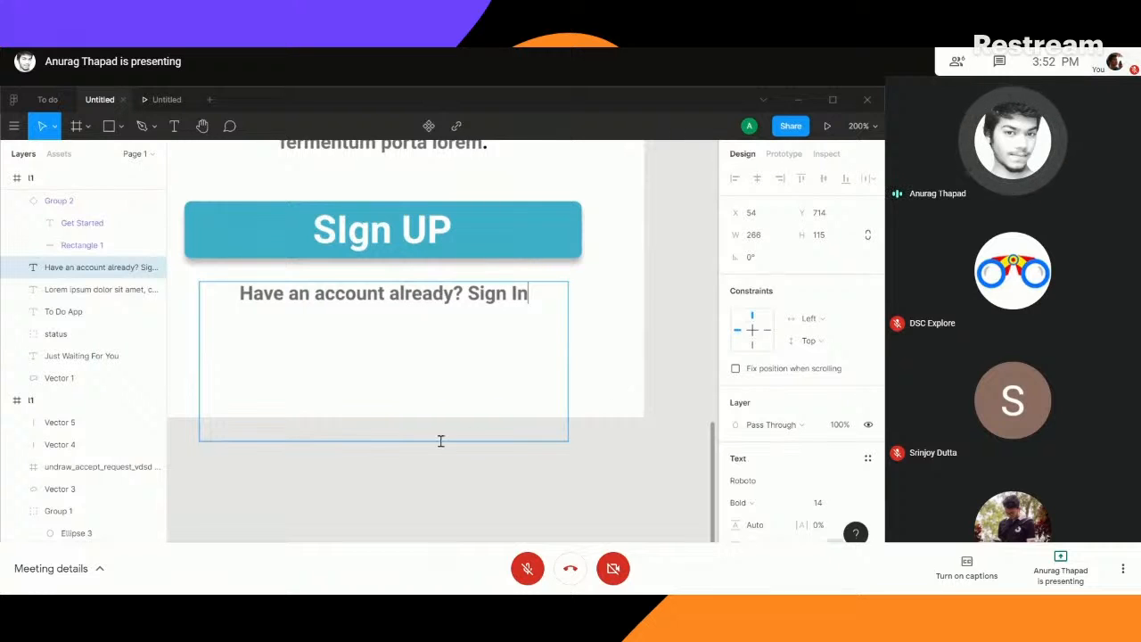
key("Escape")
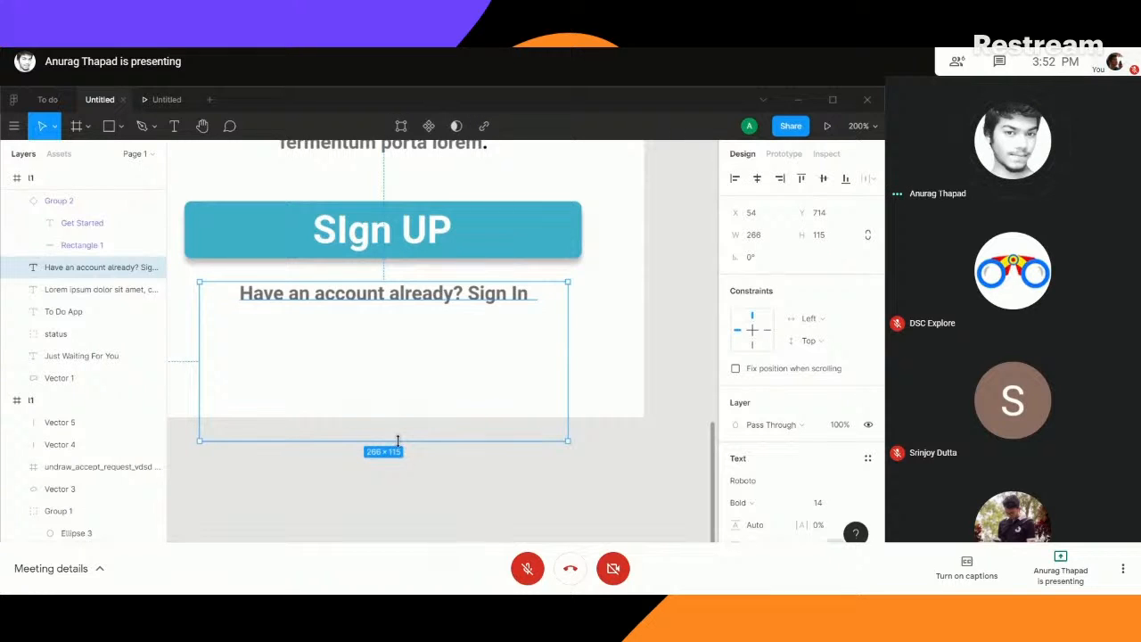
- Shrink the sign-in line's text box to about 215 × 14 and centre it horizontally in the frame
left_click_drag(398, 440, 397, 301)
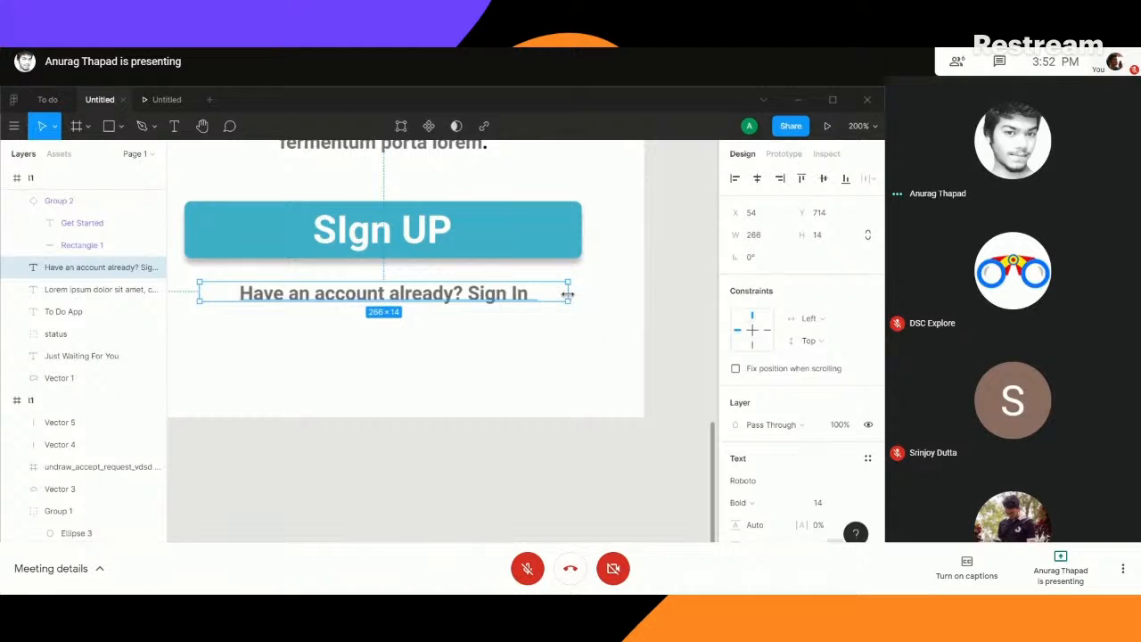
left_click_drag(568, 294, 446, 295)
left_click_drag(470, 295, 497, 295)
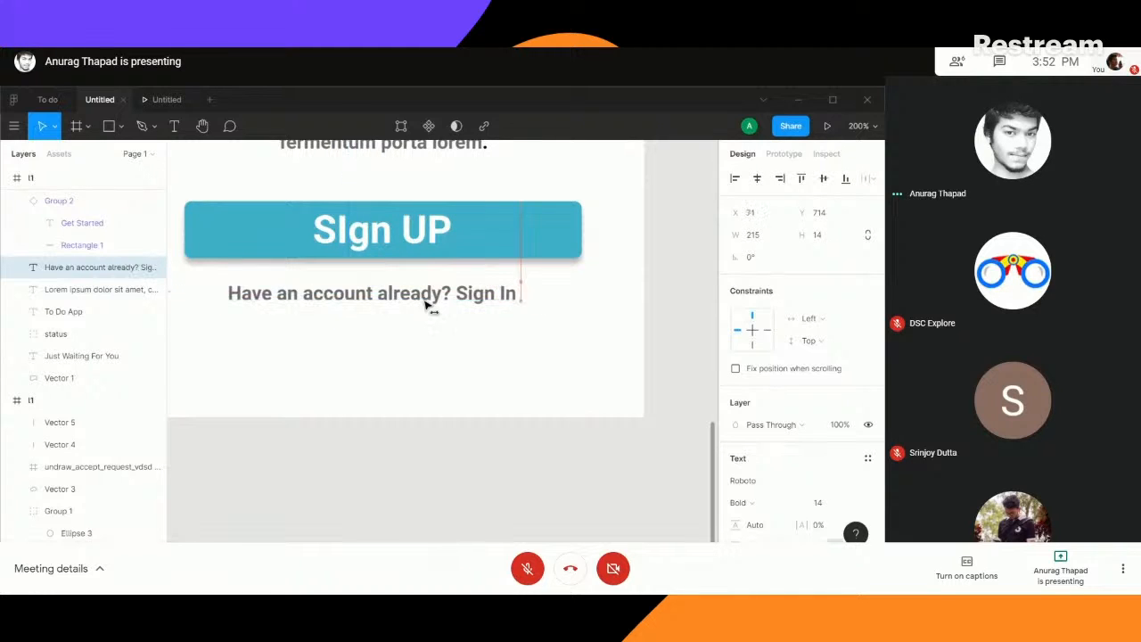
key("alt+h")
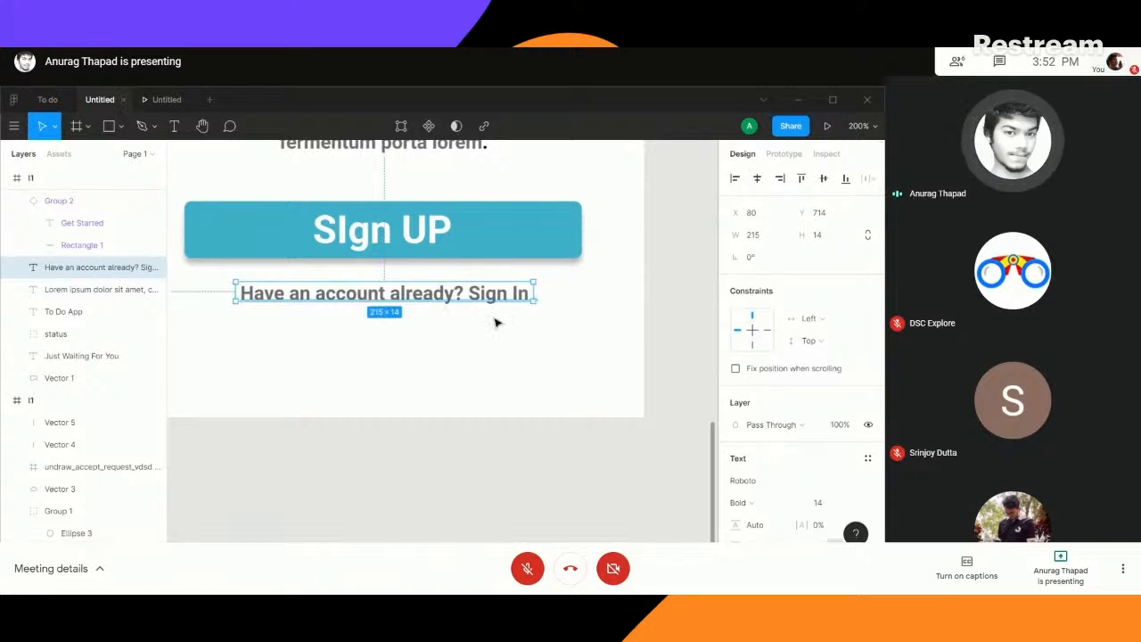
- Colour the words "Sign In" with the Sign UP button's teal 4ABAC9, sampled from the button
double_click(472, 292)
left_click_drag(470, 293, 529, 294)
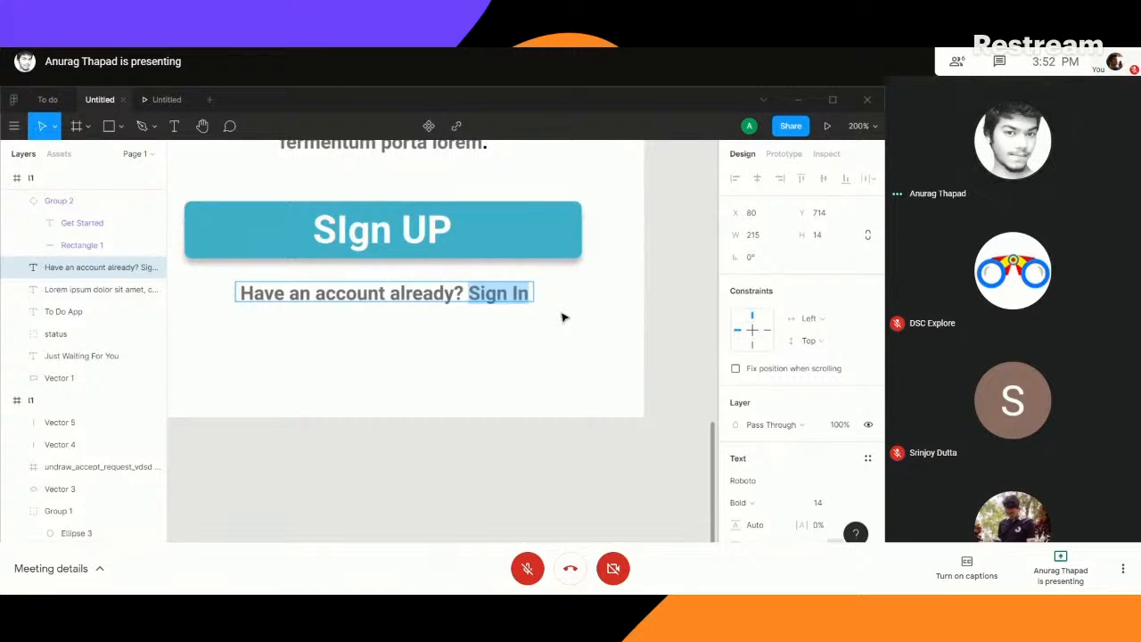
key("BackSpace")
key("ctrl+z")
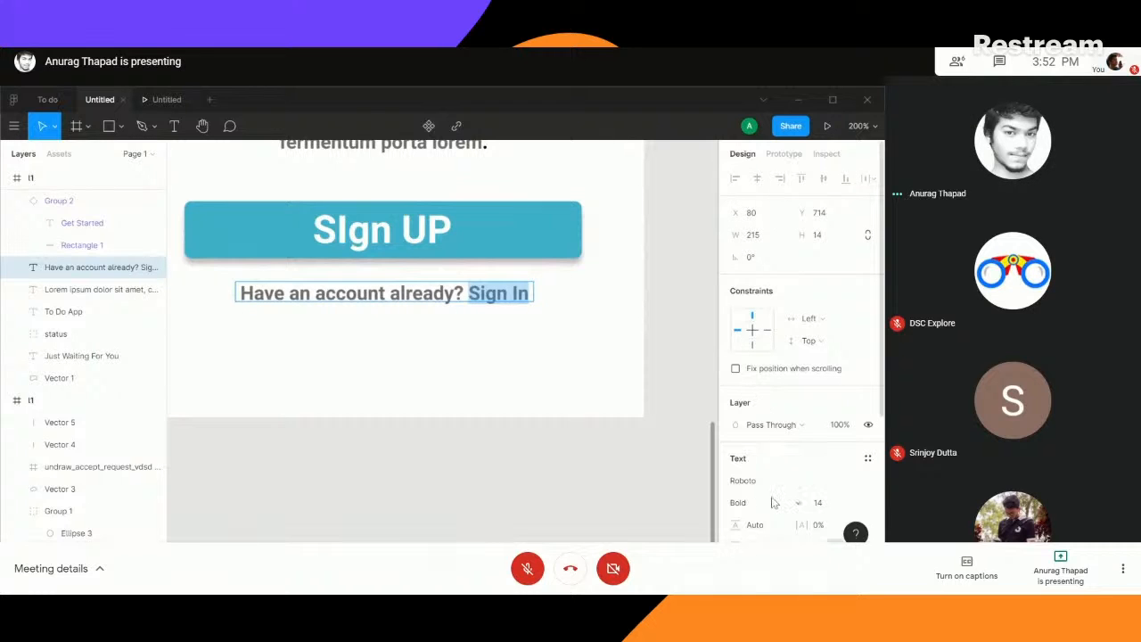
scroll(773, 503, "down", 2)
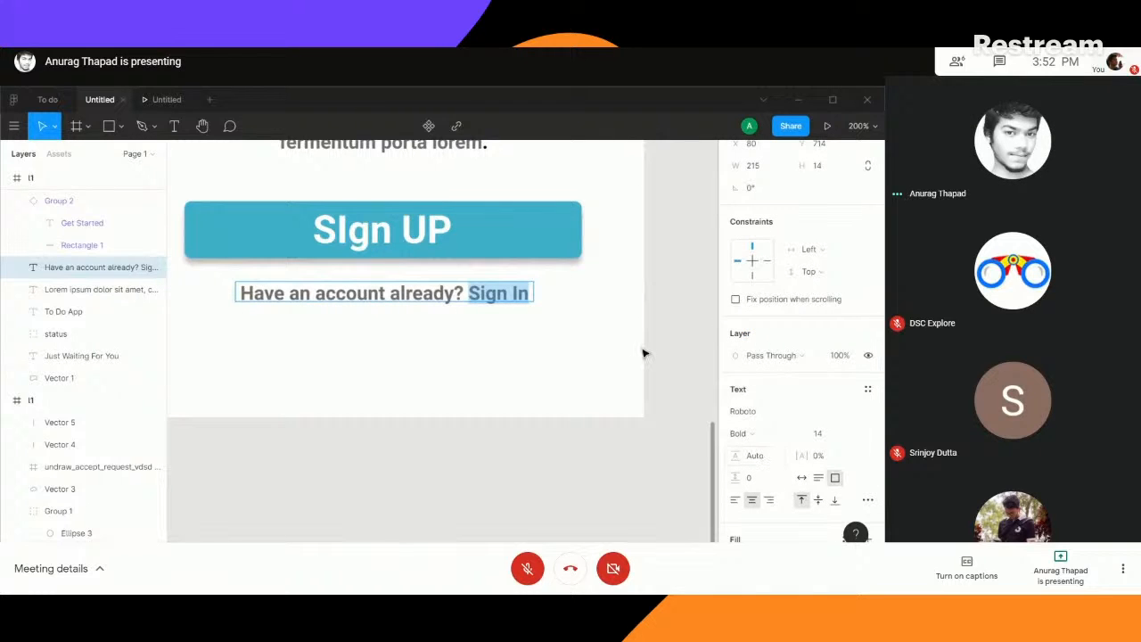
scroll(767, 374, "down", 4)
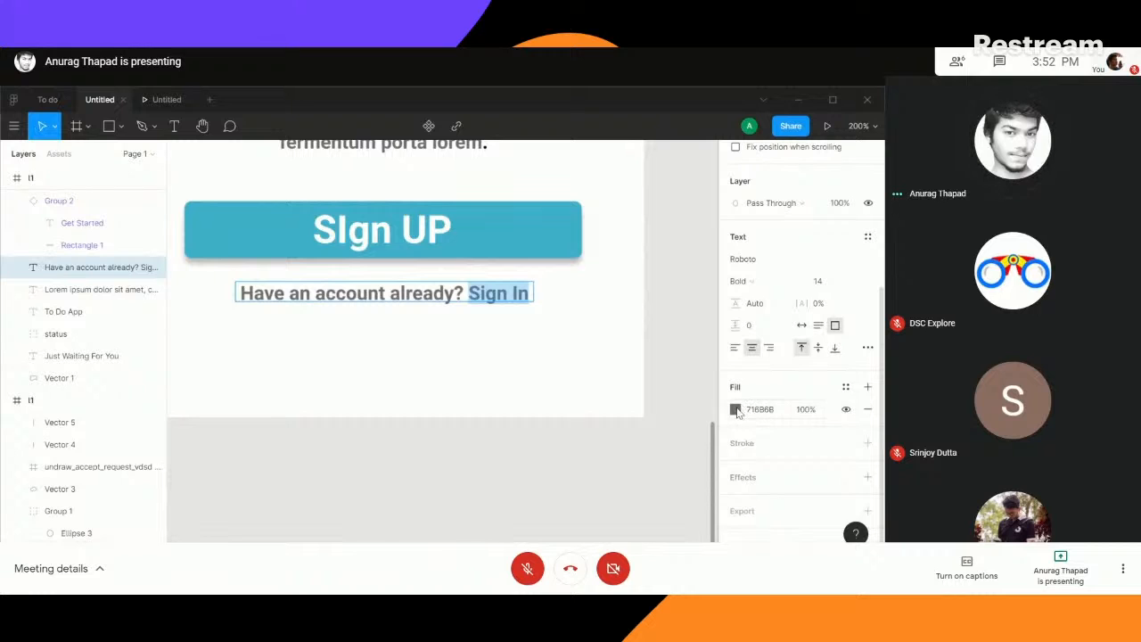
left_click(735, 410)
left_click(572, 409)
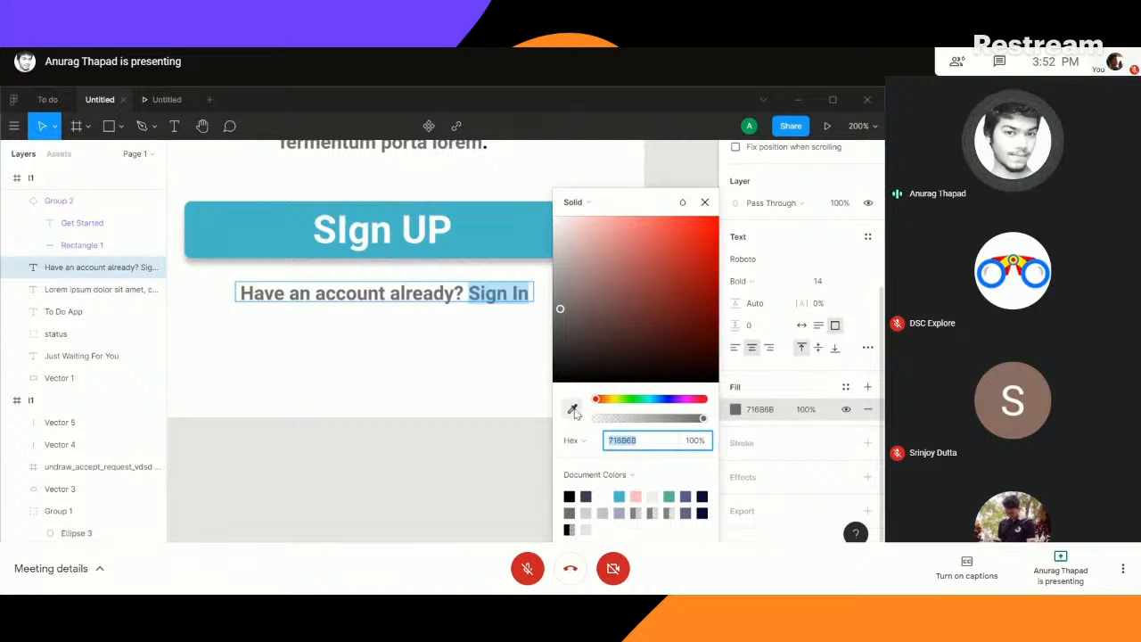
left_click(526, 221)
key("Escape")
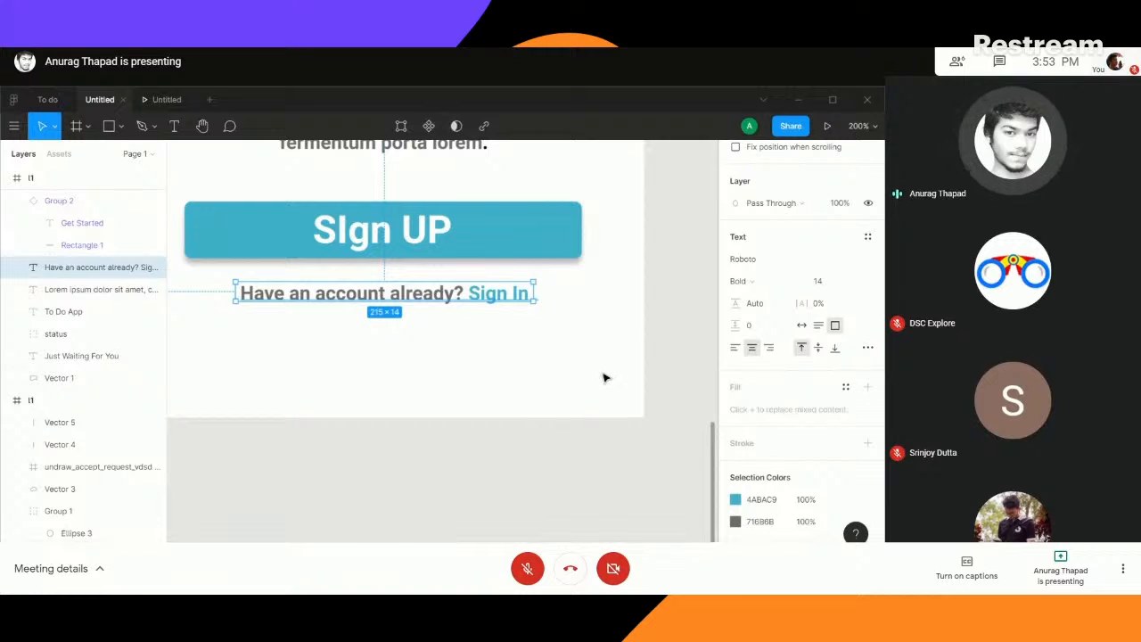
- Delete the lorem ipsum paragraph and the vertical line below the illustration from the sign-up frame
key("shift+0")
key("minus")
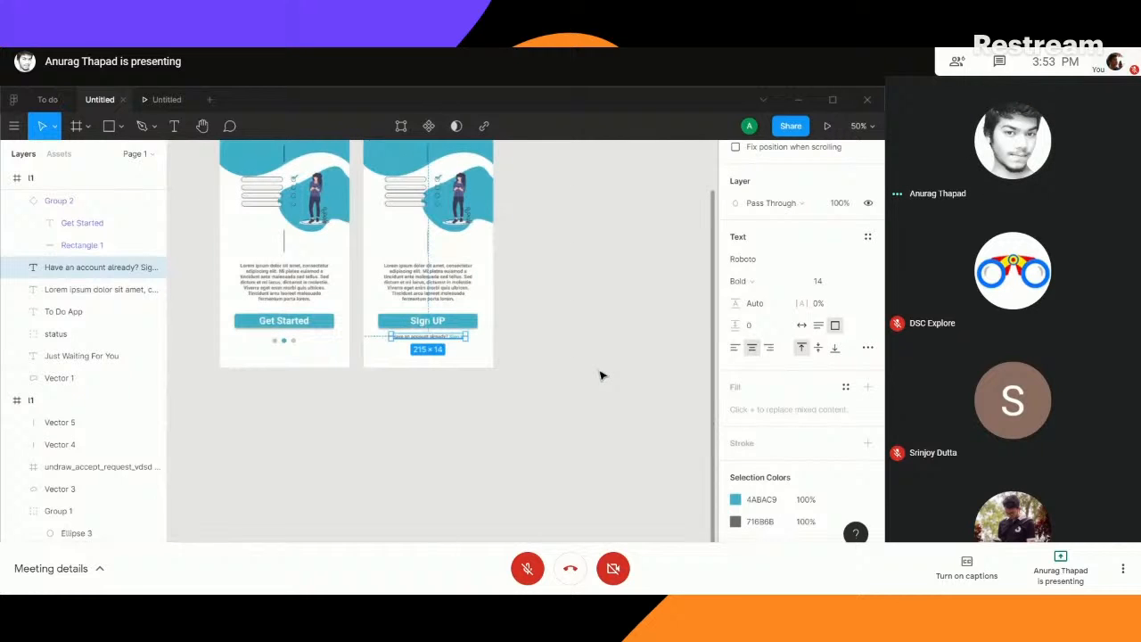
scroll(571, 325, "up", 2)
left_click(570, 326)
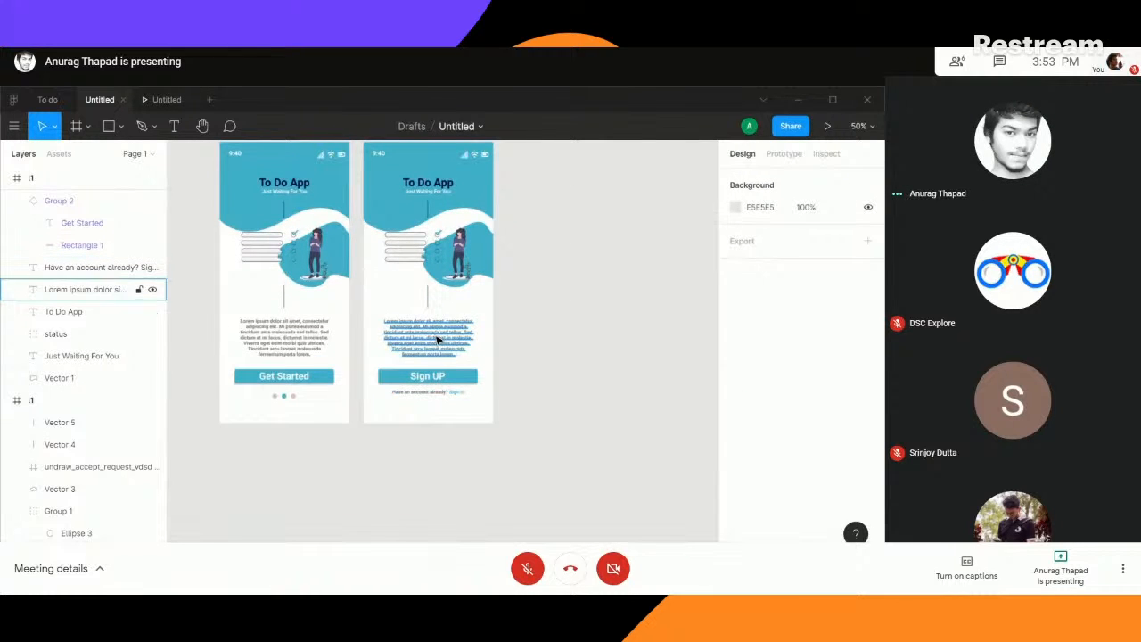
left_click(437, 339)
key("Delete")
left_click(433, 298)
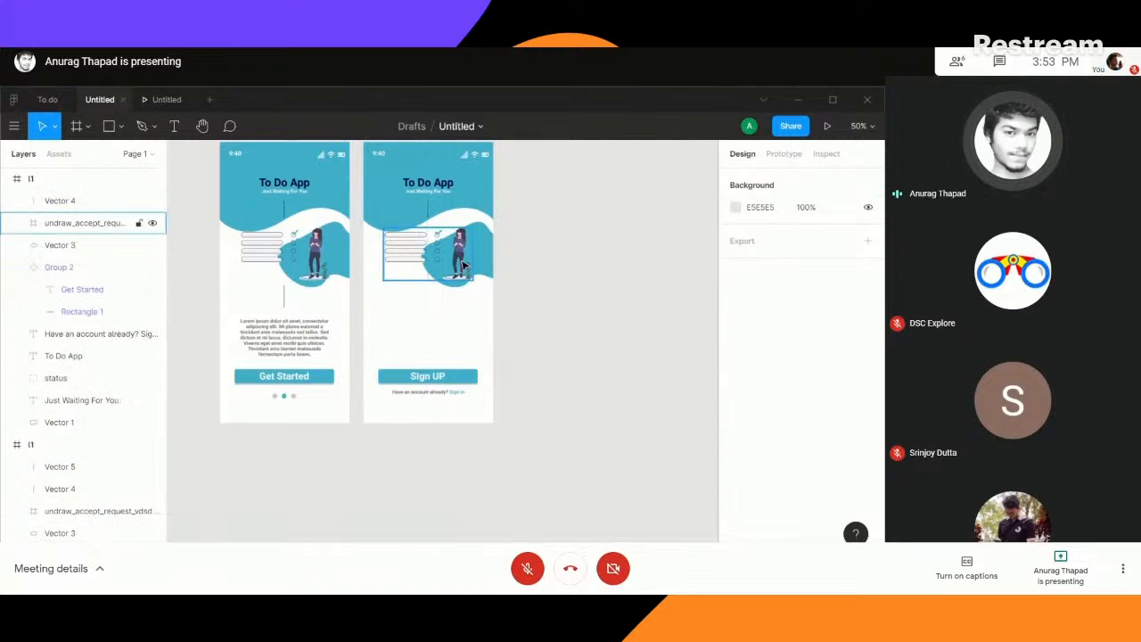
- Delete the teal blob and the checklist illustration of the woman from the sign-up frame
left_click(493, 260)
key("Delete")
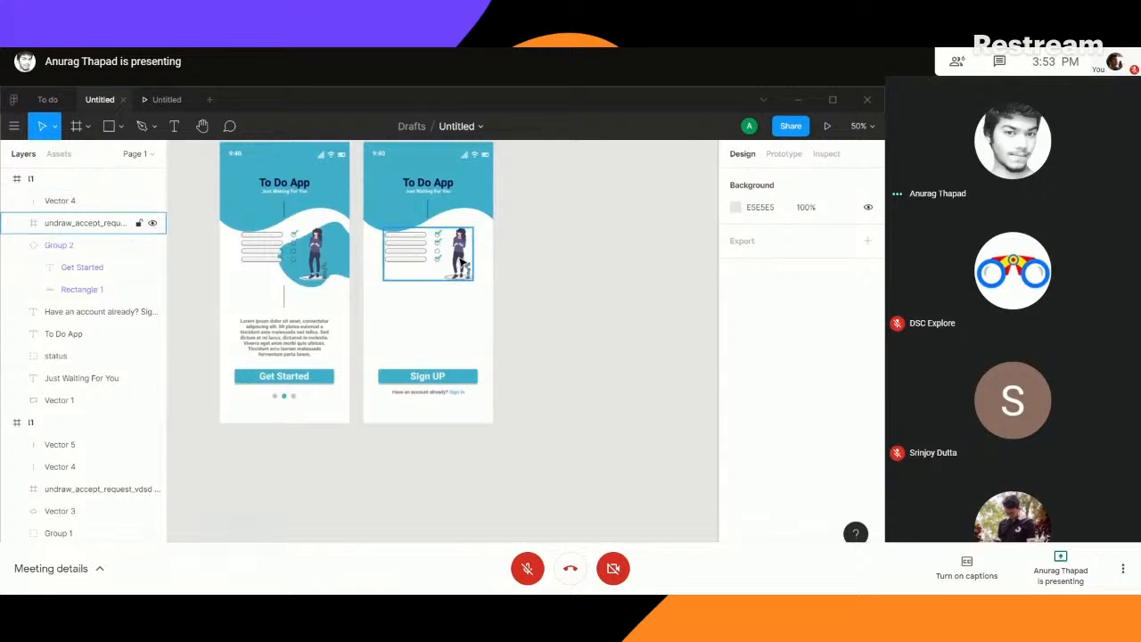
left_click(436, 239)
key("Delete")
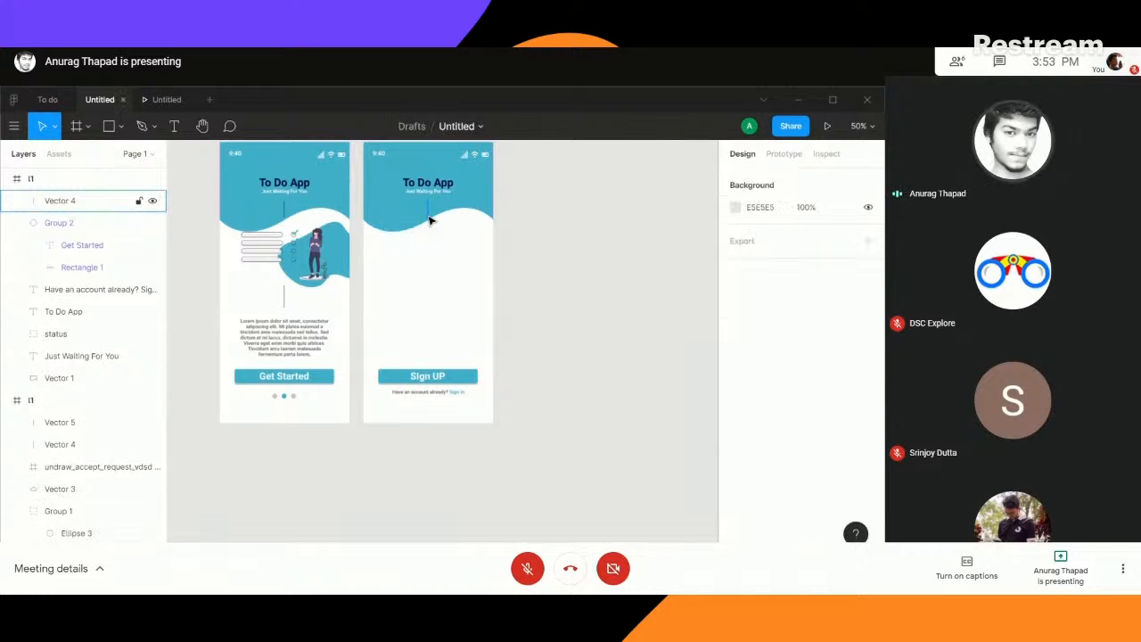
- Delete the remaining vertical line and the To Do App title from the sign-up frame's header
left_click(429, 213)
key("Delete")
- Replace the sign-up frame's "Just Waiting For You" tagline with the to-do list illustration copied from the Sign Up screen in the To do file
key("Delete")
left_click(432, 192)
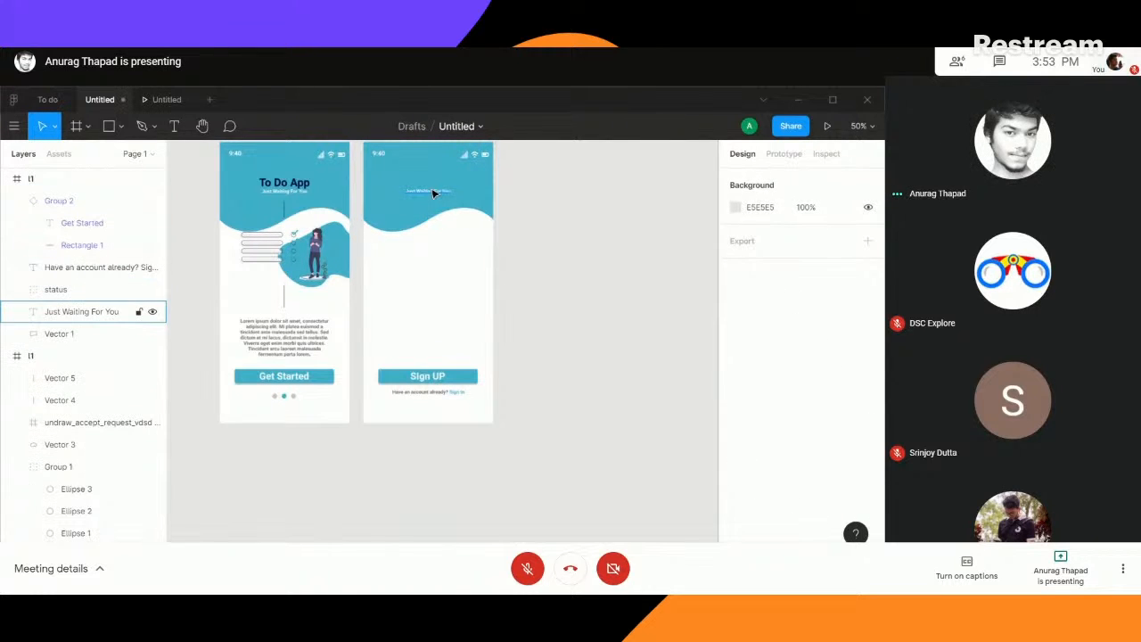
key("Delete")
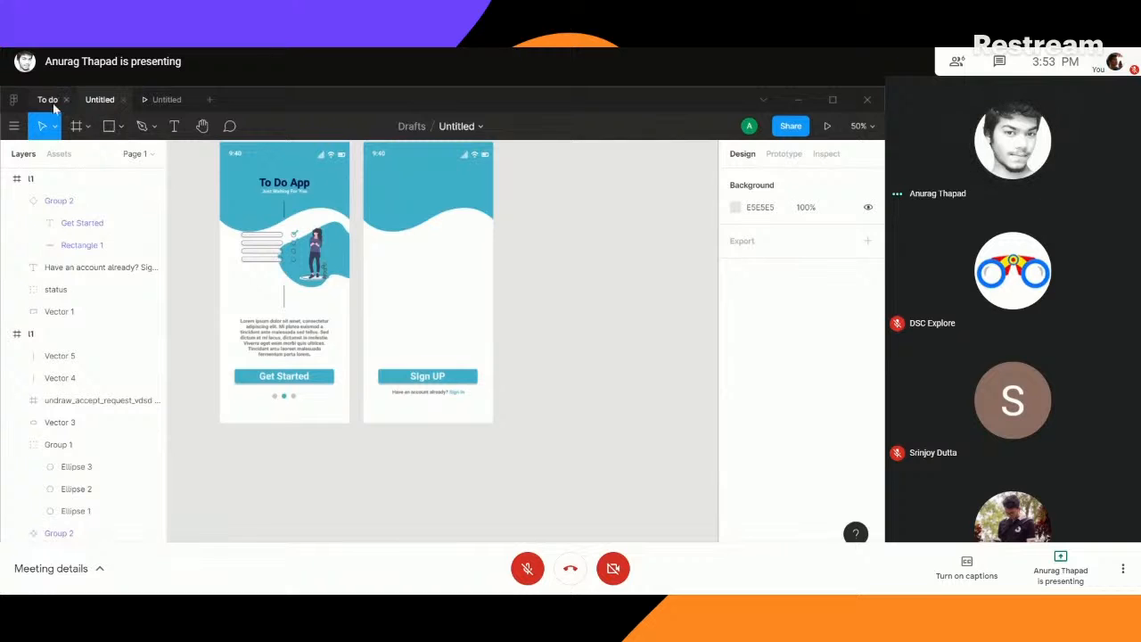
left_click(50, 101)
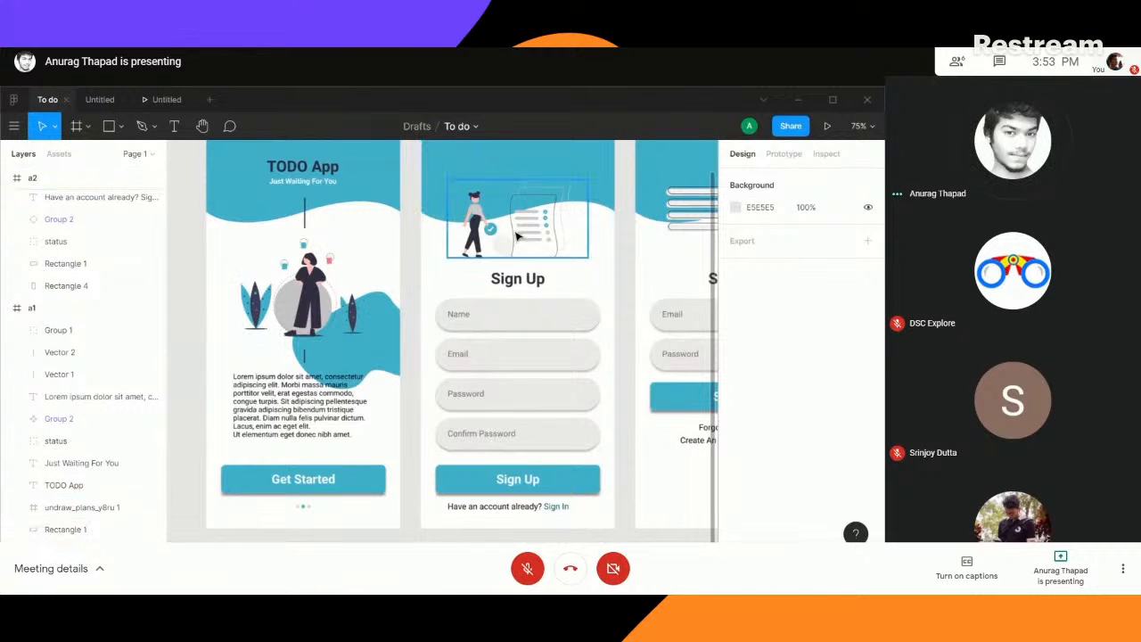
left_click(519, 236)
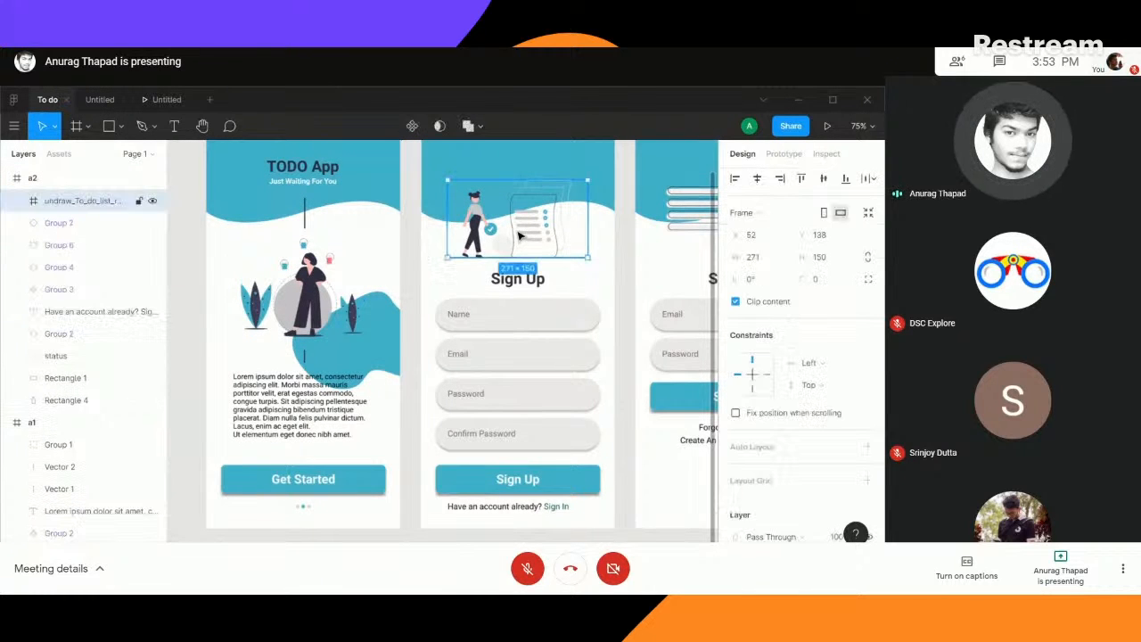
left_click(100, 99)
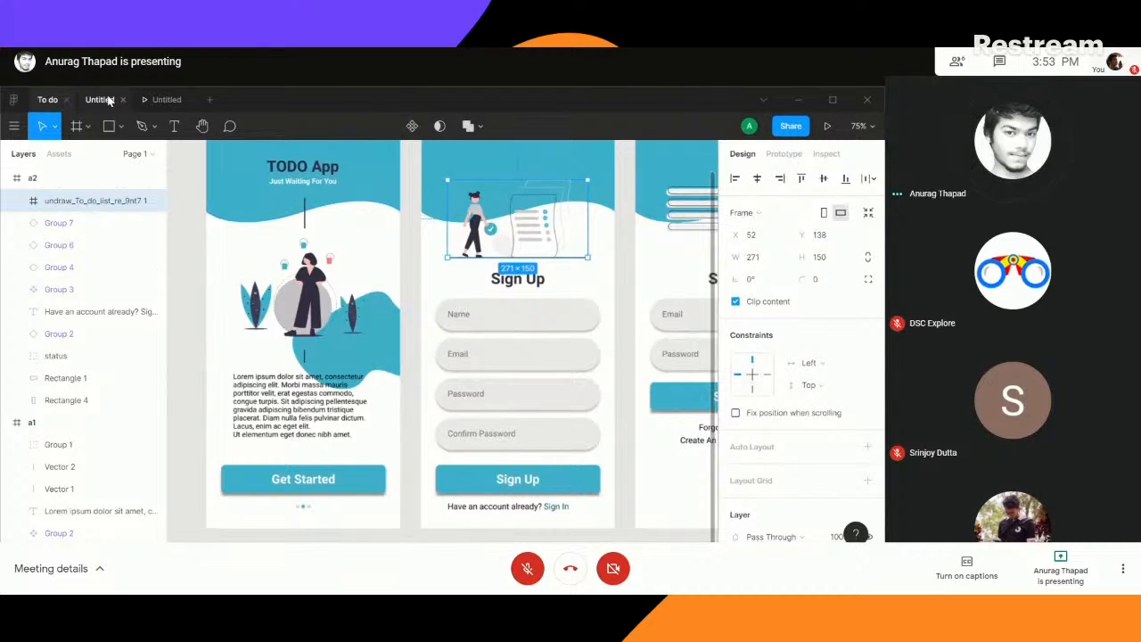
left_click(414, 200)
key("ctrl+v")
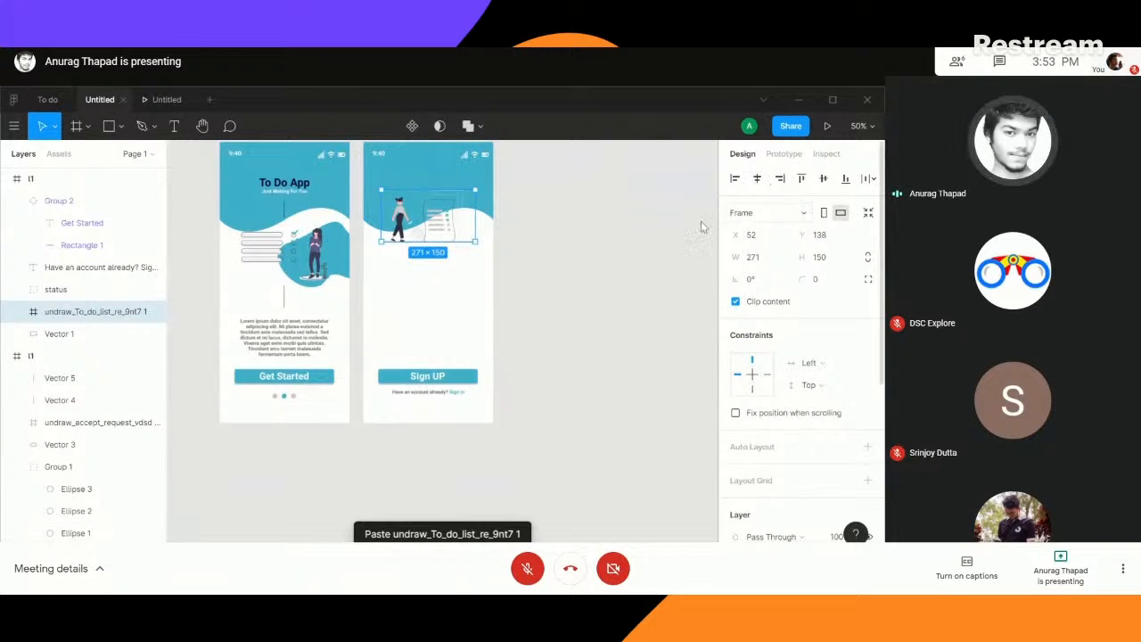
left_click(591, 224)
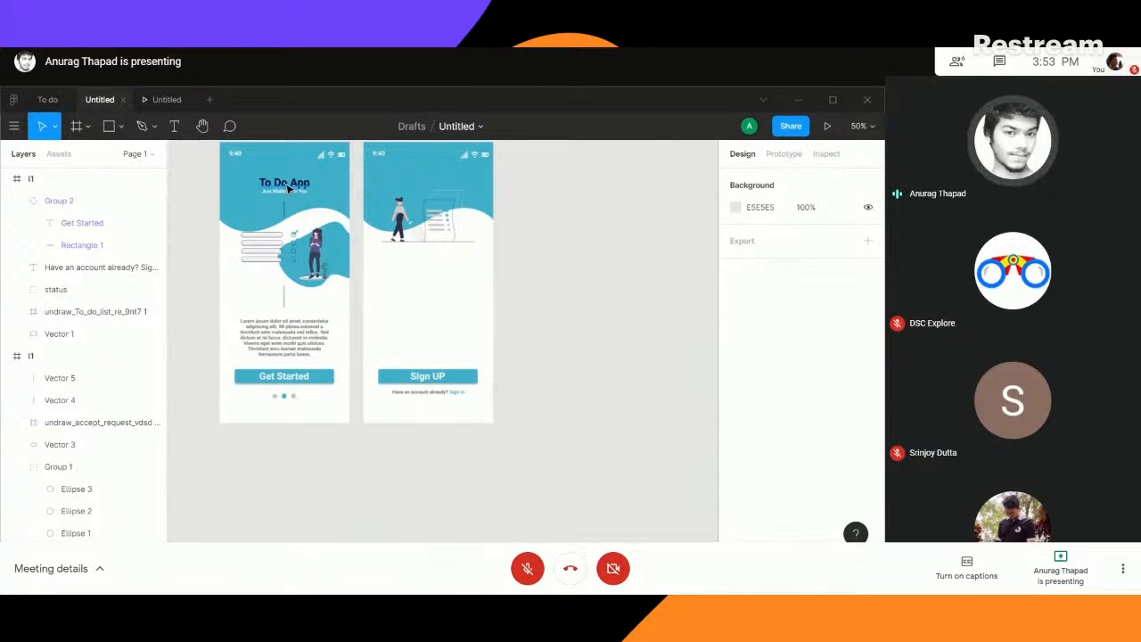
- Copy the To Do App title to just below the sign-up frame's illustration and change its text to "Sign Up"
left_click_drag(288, 188, 424, 255, "alt")
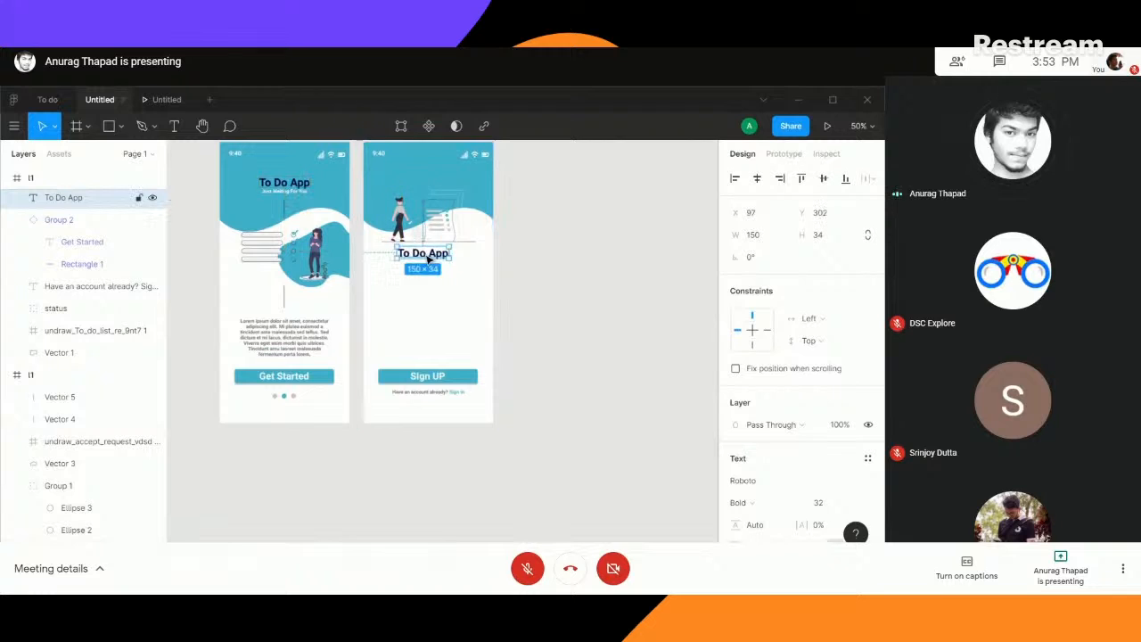
double_click(425, 254)
type("S")
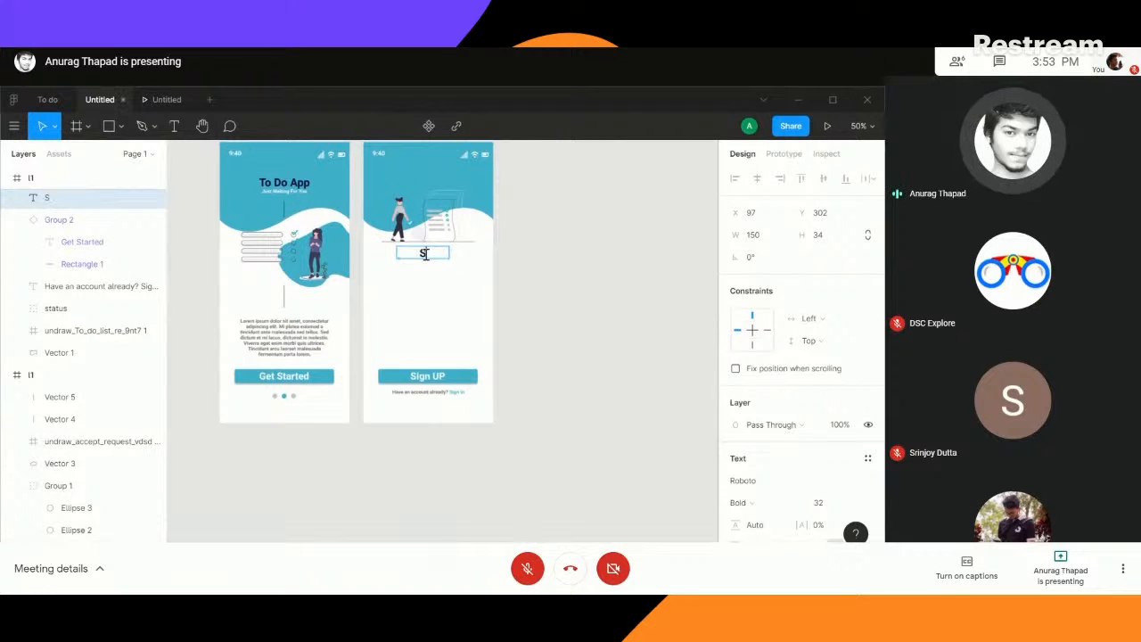
type("ign Up")
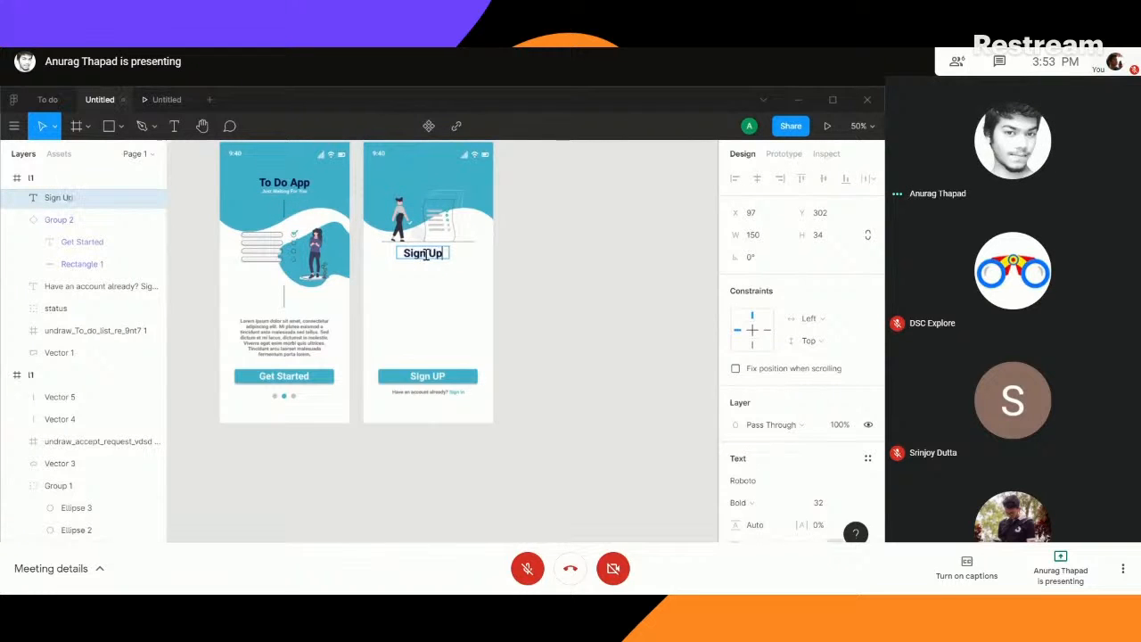
key("Escape")
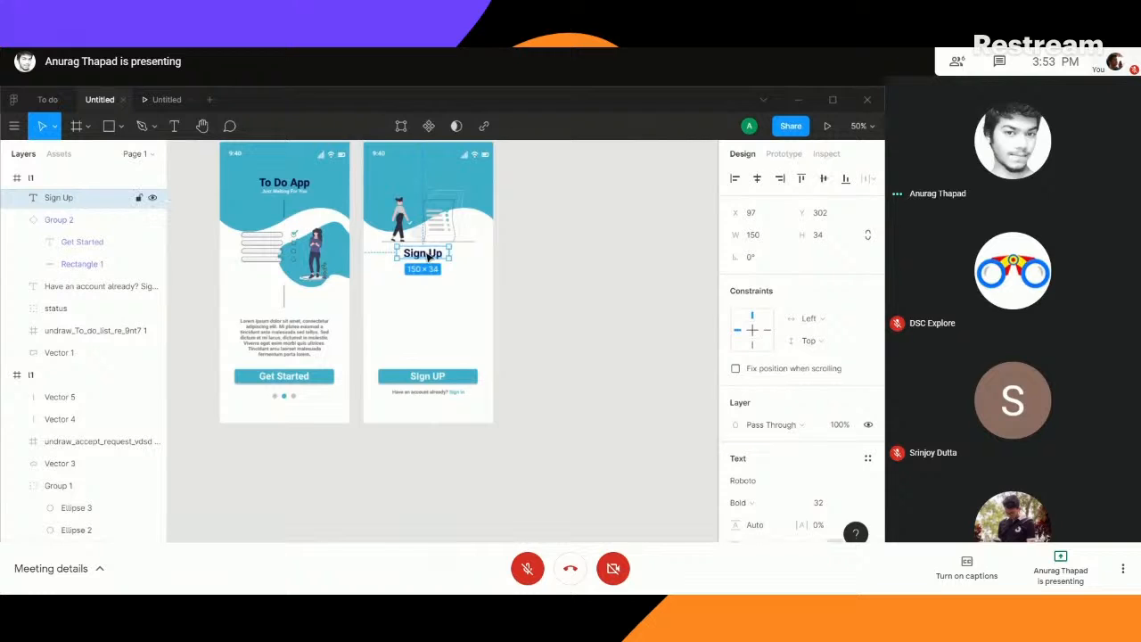
left_click(586, 260)
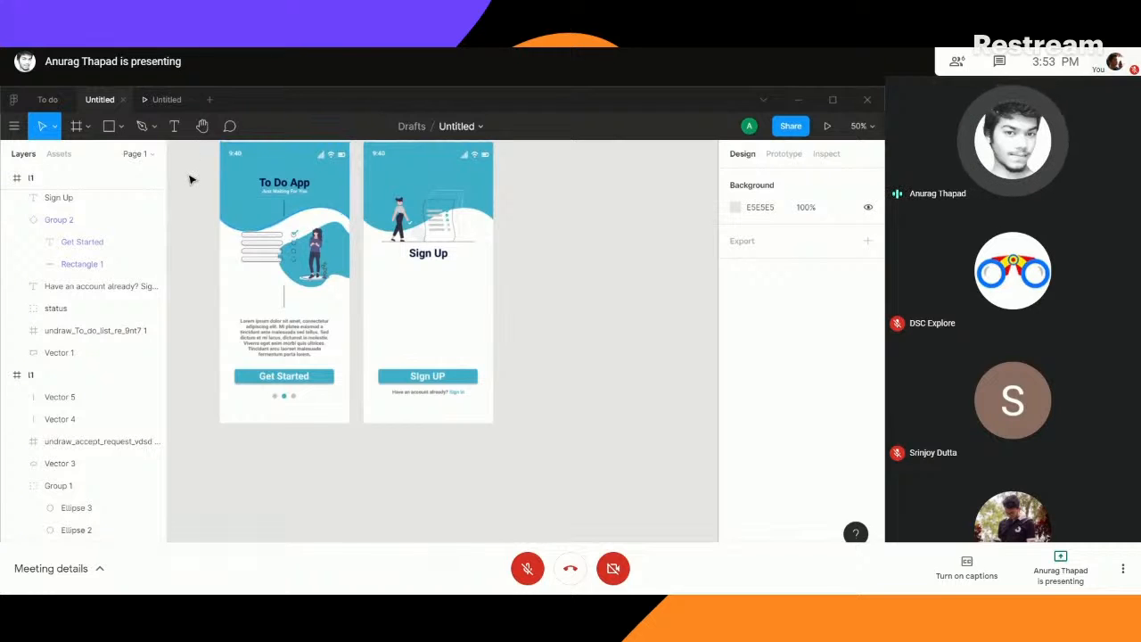
- Draw a rectangle about 286 × 94 below the Sign Up heading, with corner radius 5 and 100% corner smoothing
left_click(111, 127)
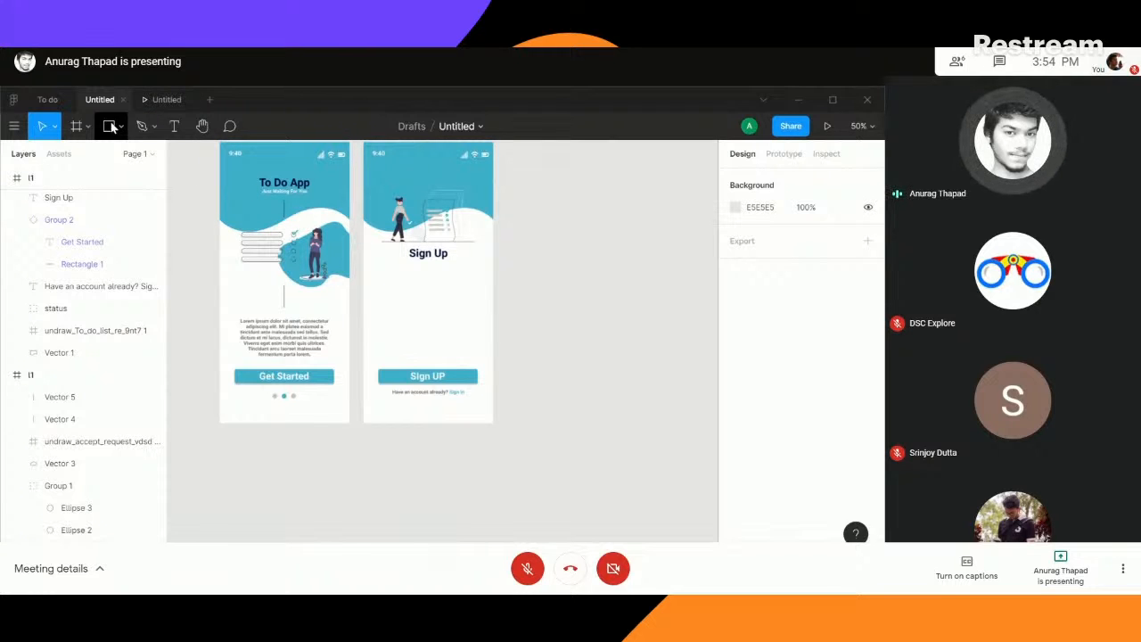
left_click_drag(382, 282, 478, 315)
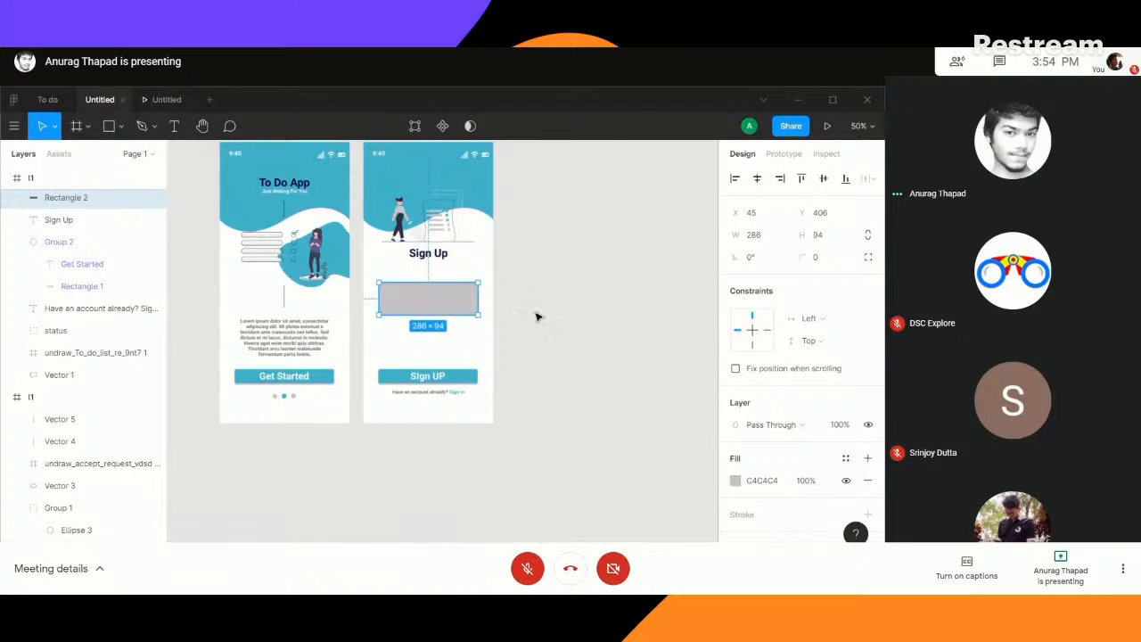
left_click_drag(805, 257, 873, 256)
left_click(868, 258)
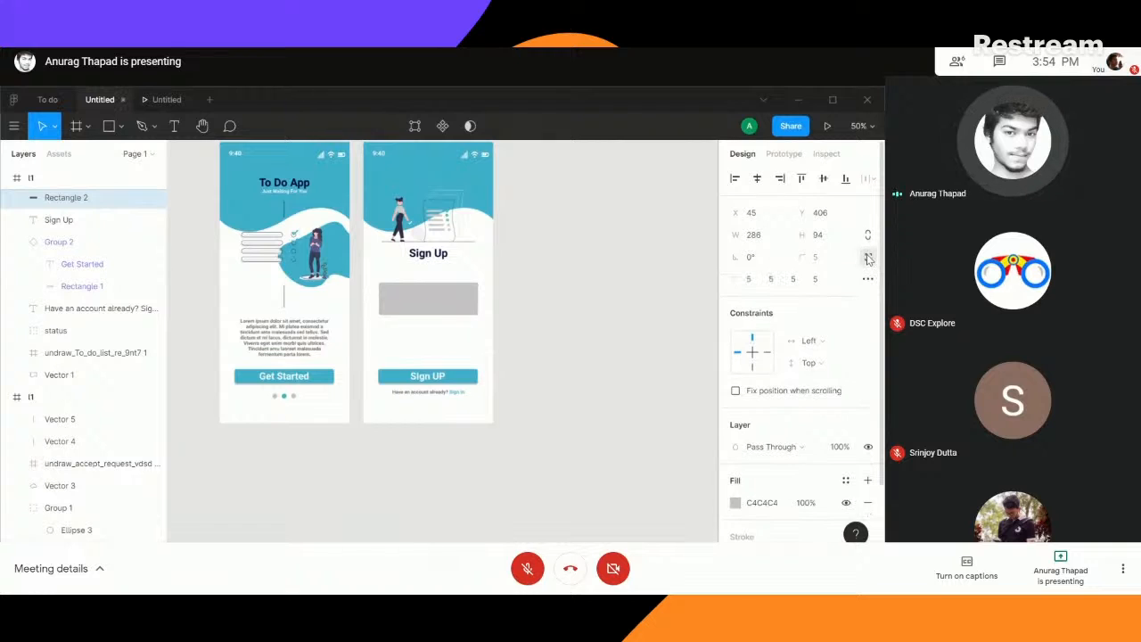
left_click(869, 280)
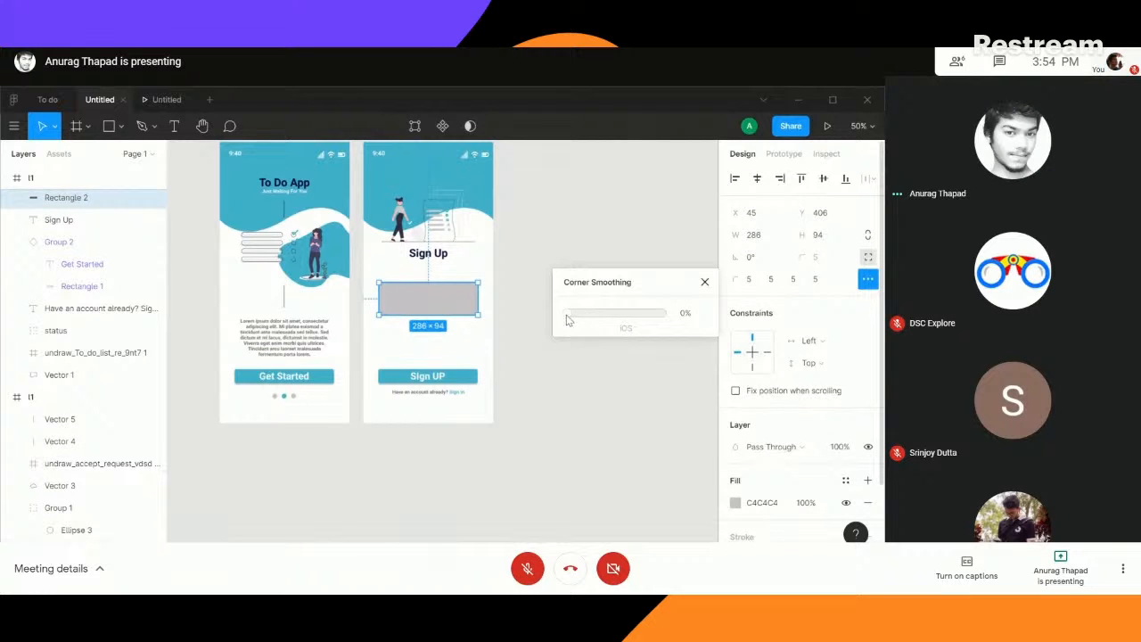
left_click_drag(595, 317, 675, 312)
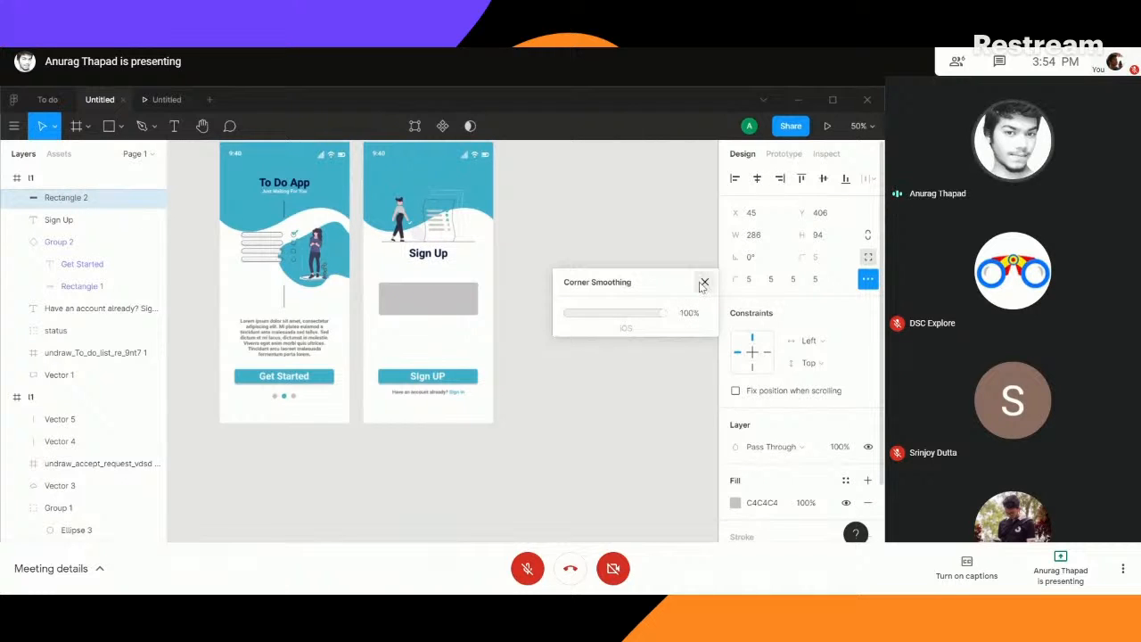
left_click(703, 282)
left_click(868, 279)
left_click(868, 258)
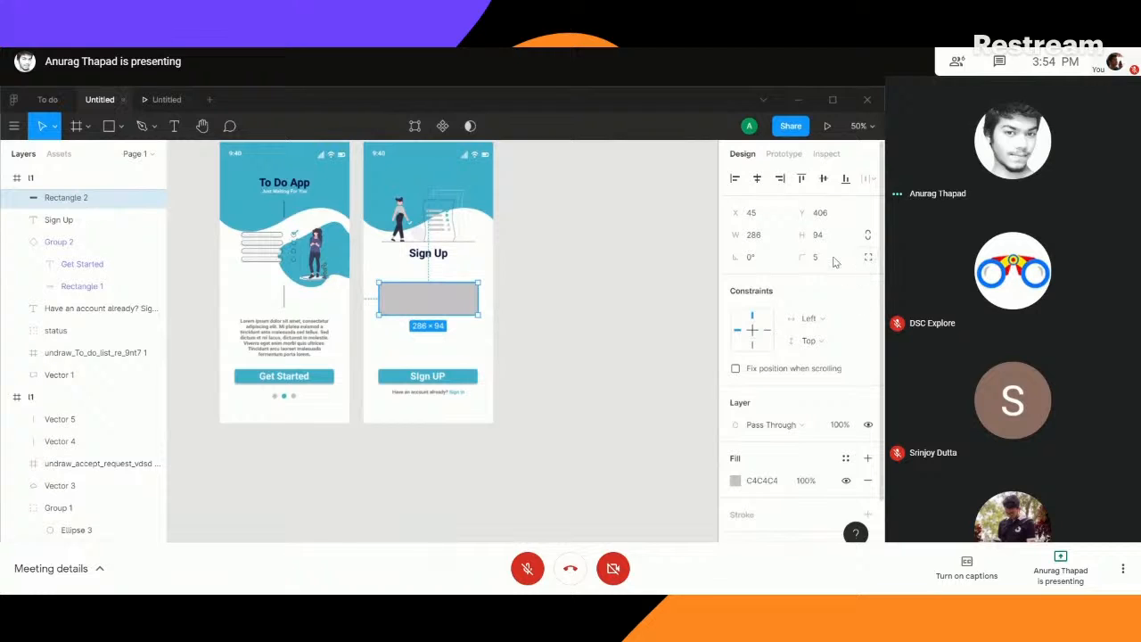
- Set the grey rectangle's corner radius to 100 and reduce its height to 60
left_click_drag(807, 258, 864, 257)
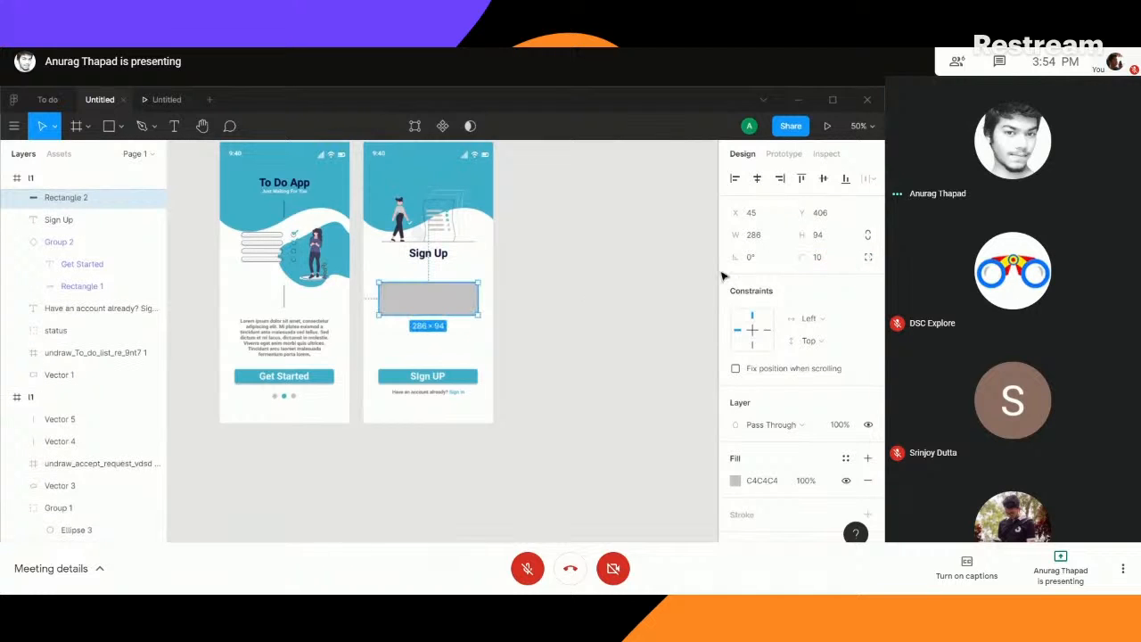
left_click(824, 258)
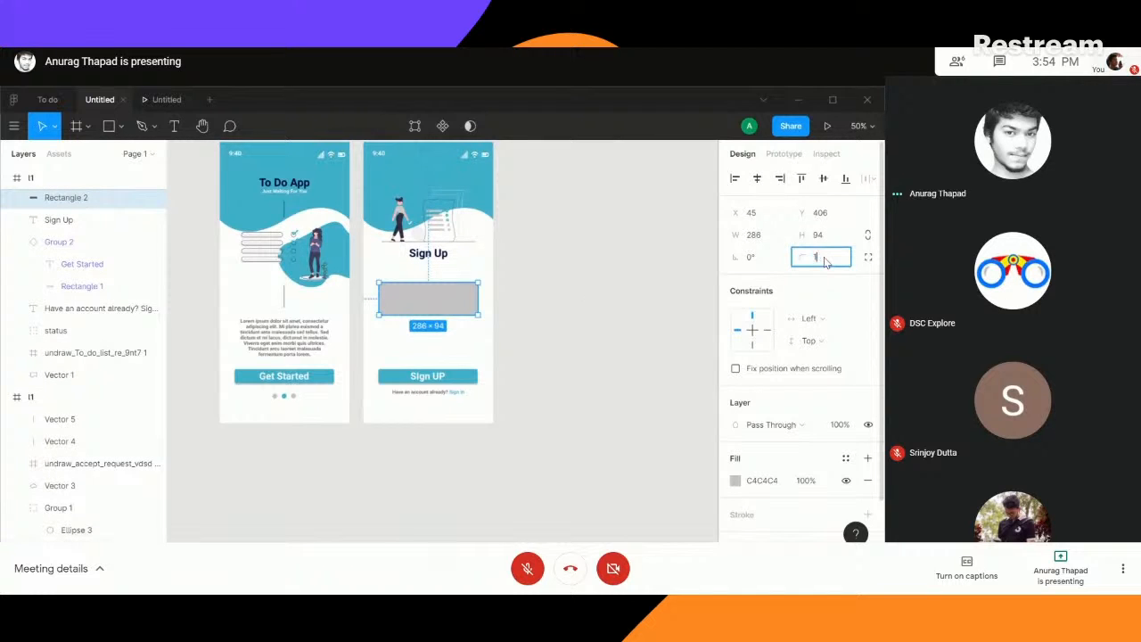
type("100")
key("Return")
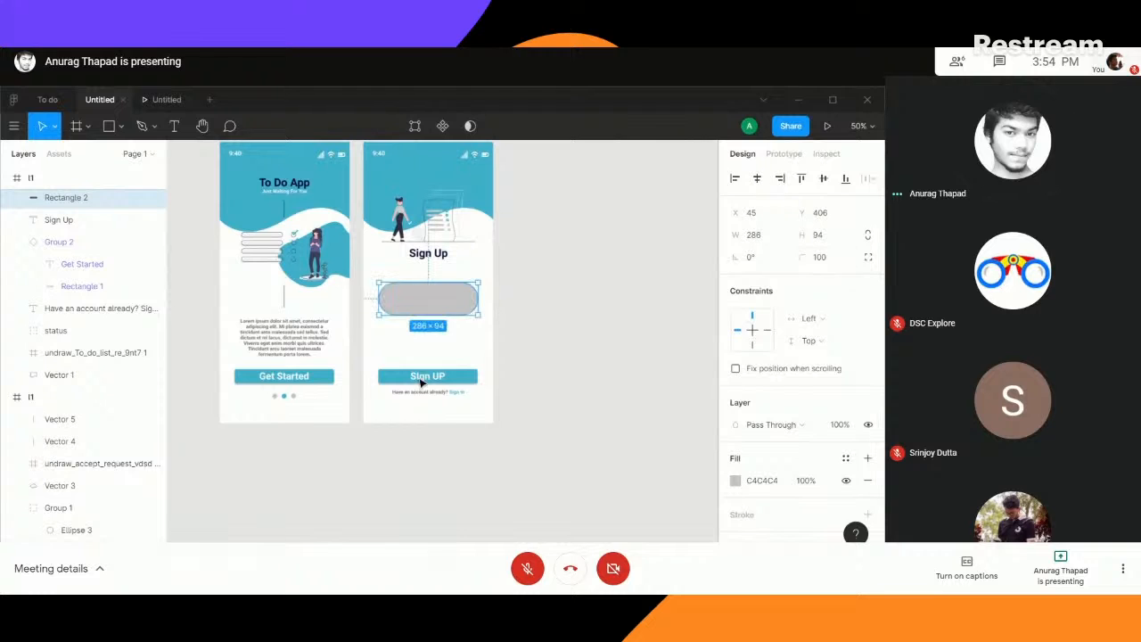
left_click_drag(428, 315, 429, 303)
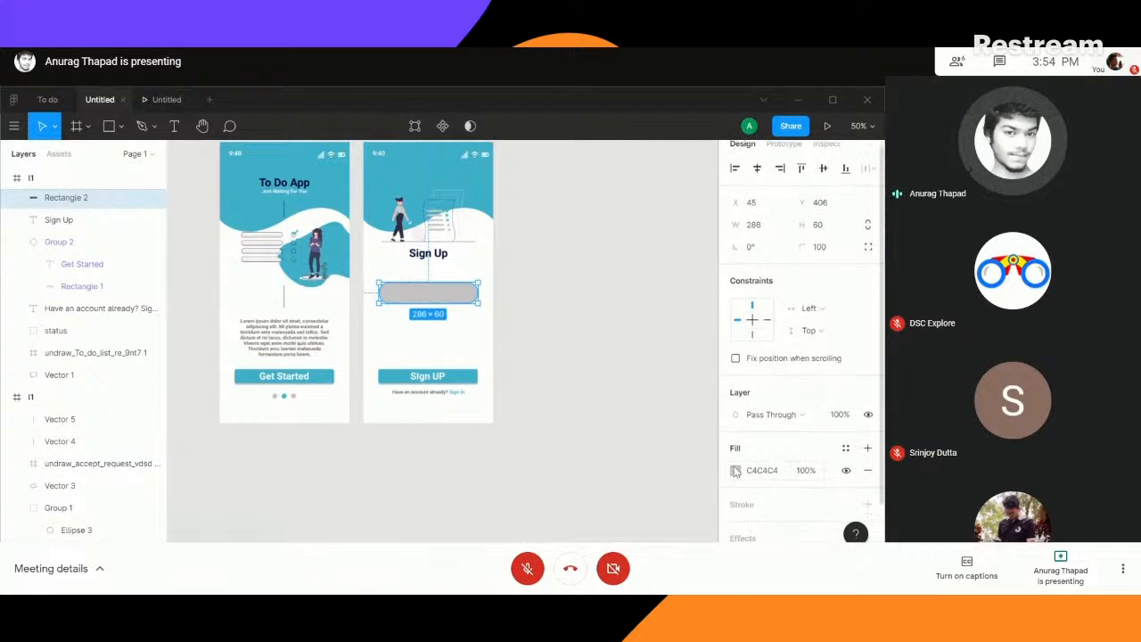
- Add a drop shadow effect to the grey rounded rectangle and inspect the shadow's settings
scroll(794, 445, "down", 2)
left_click(762, 410)
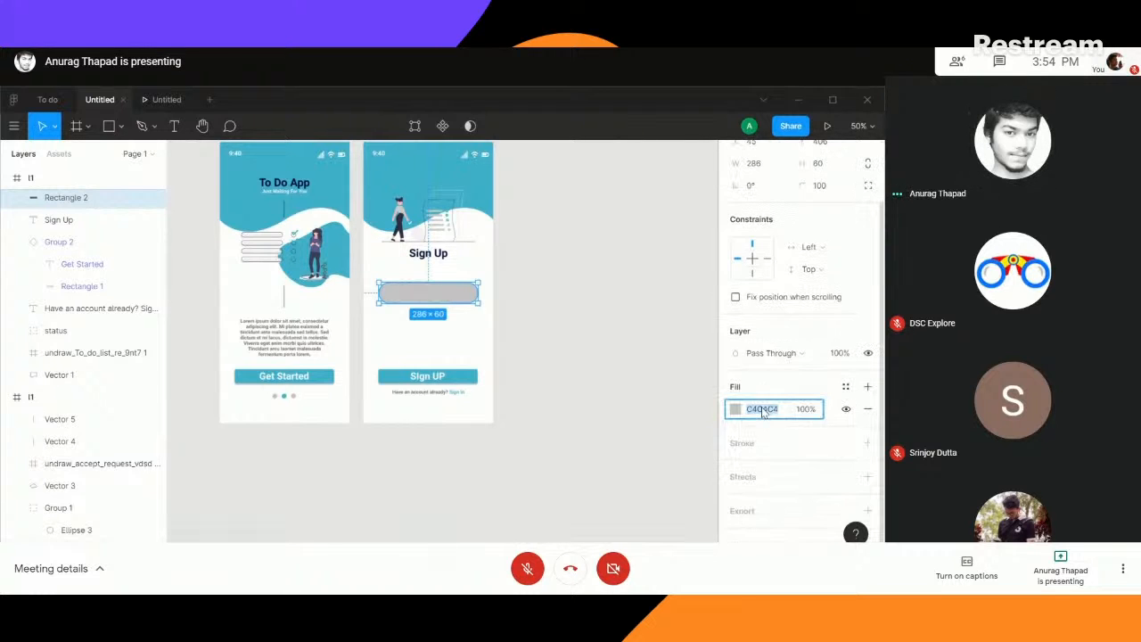
left_click(748, 477)
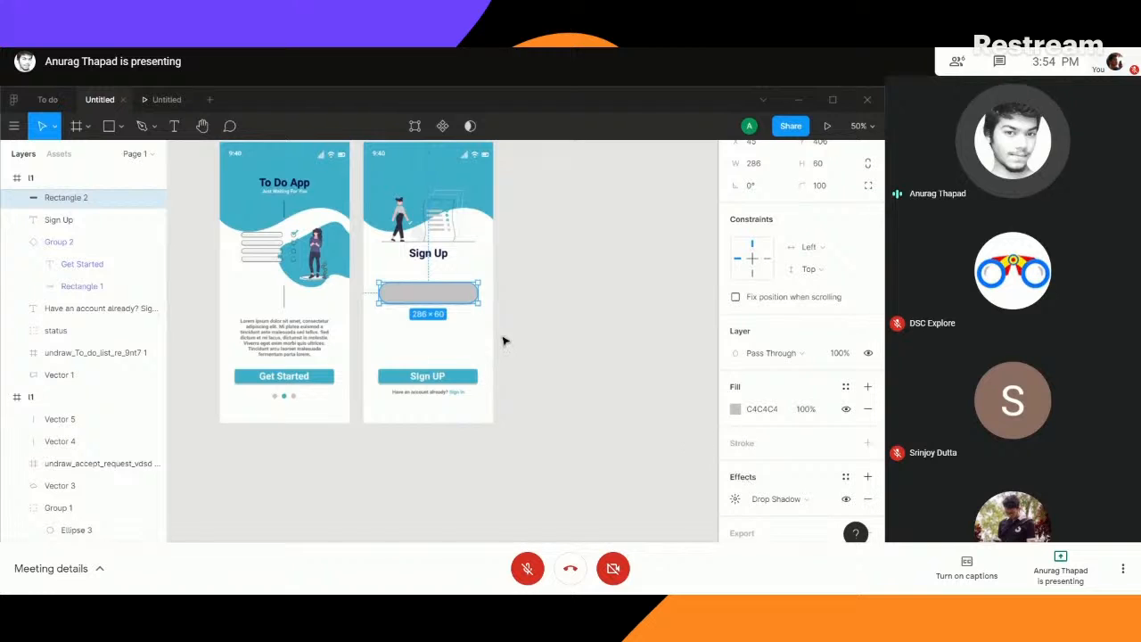
left_click(450, 293)
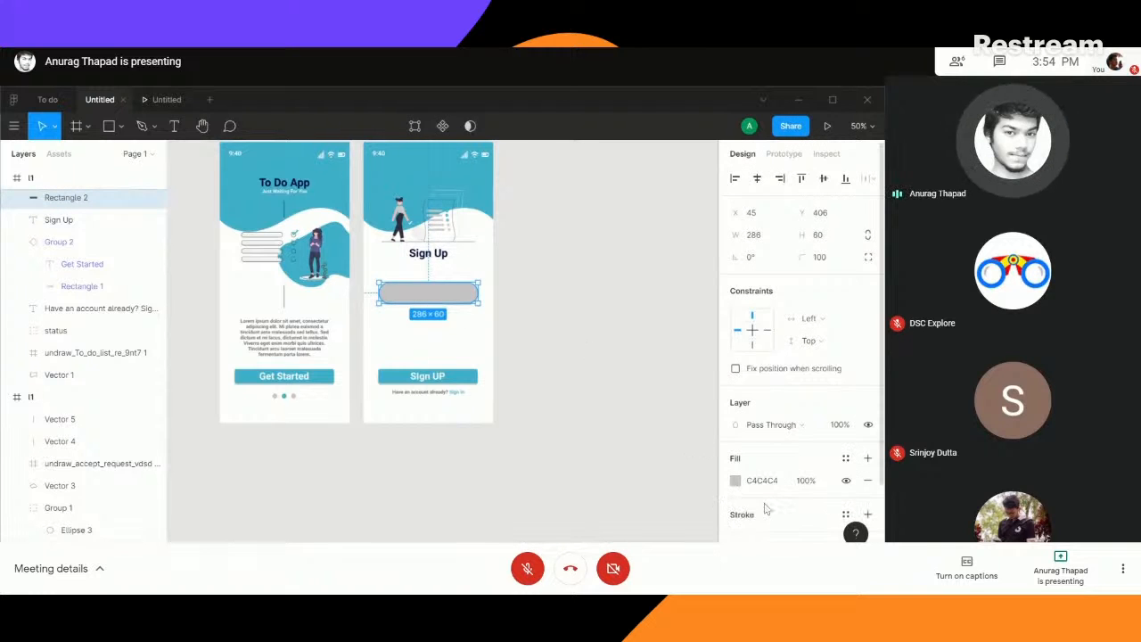
scroll(741, 473, "down", 2)
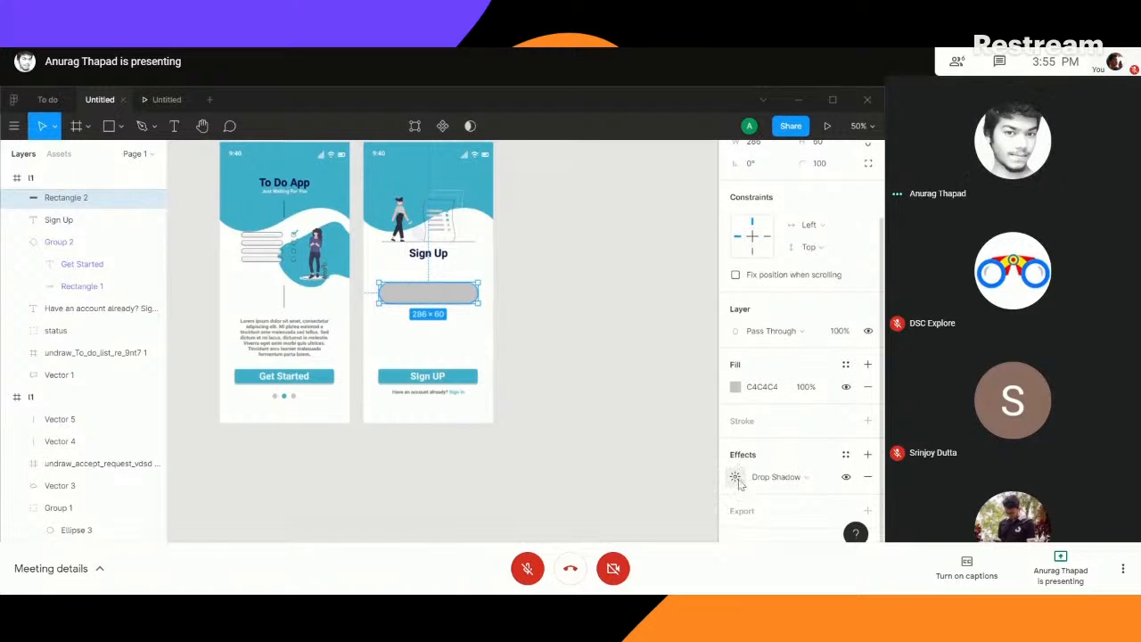
left_click(736, 478)
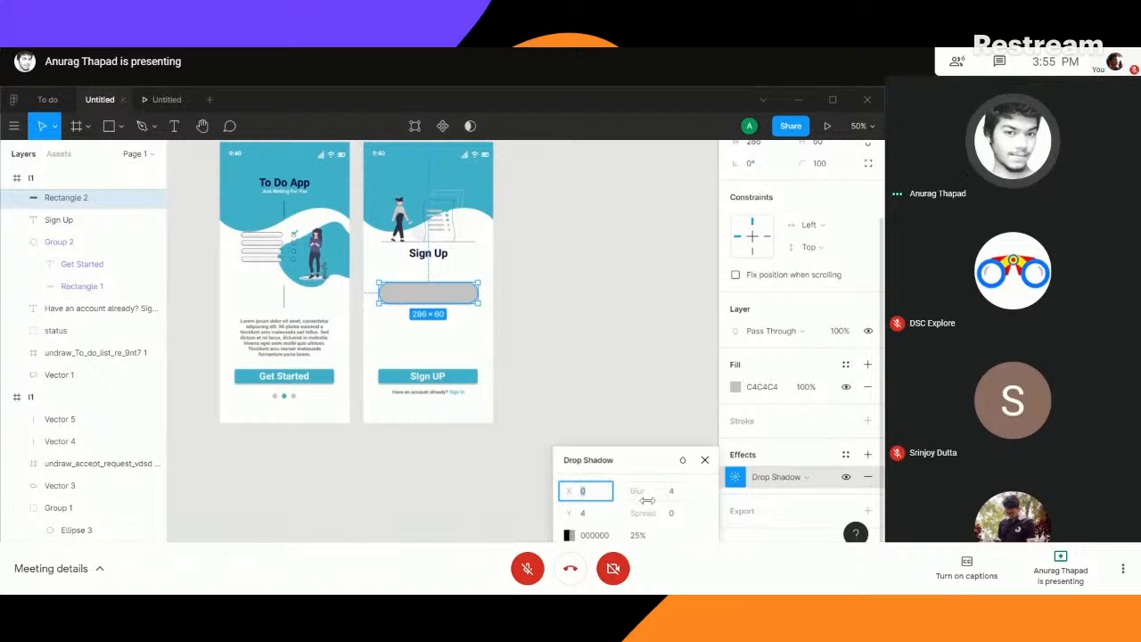
left_click(752, 485)
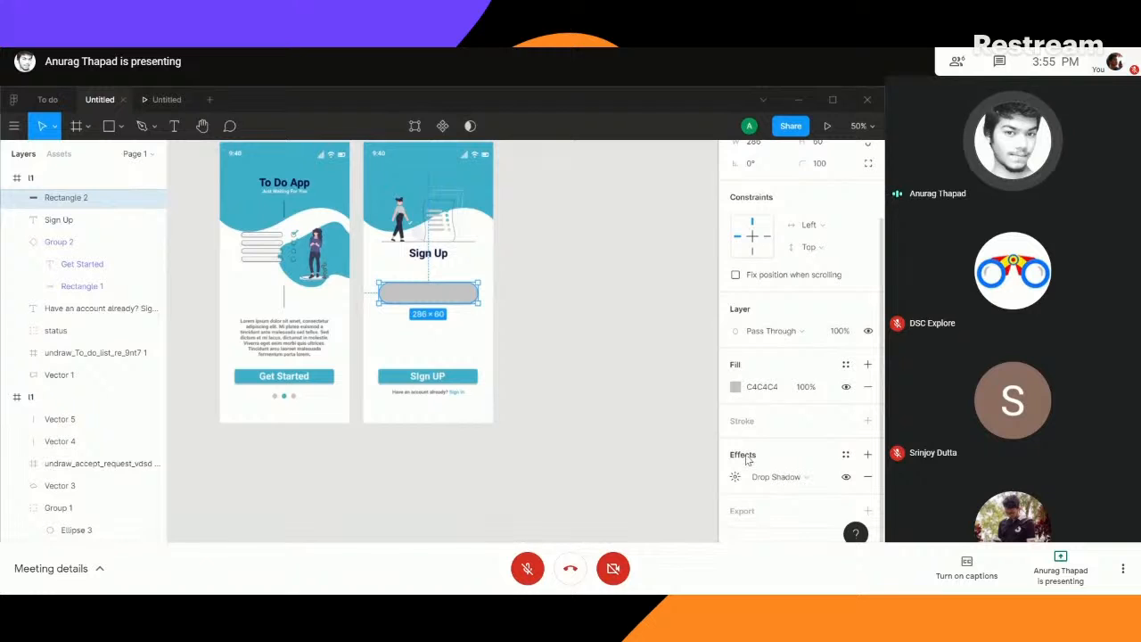
- Move the rounded rectangle up to Y 375 and stack three copies of it beneath
left_click(618, 407)
left_click(451, 294)
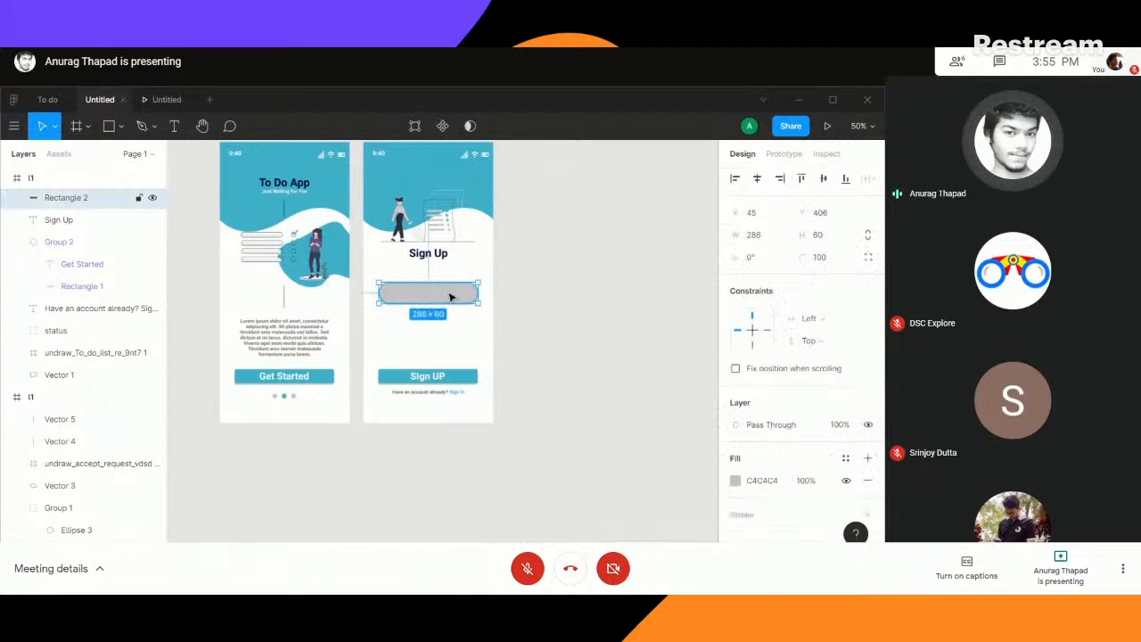
left_click_drag(434, 300, 428, 373)
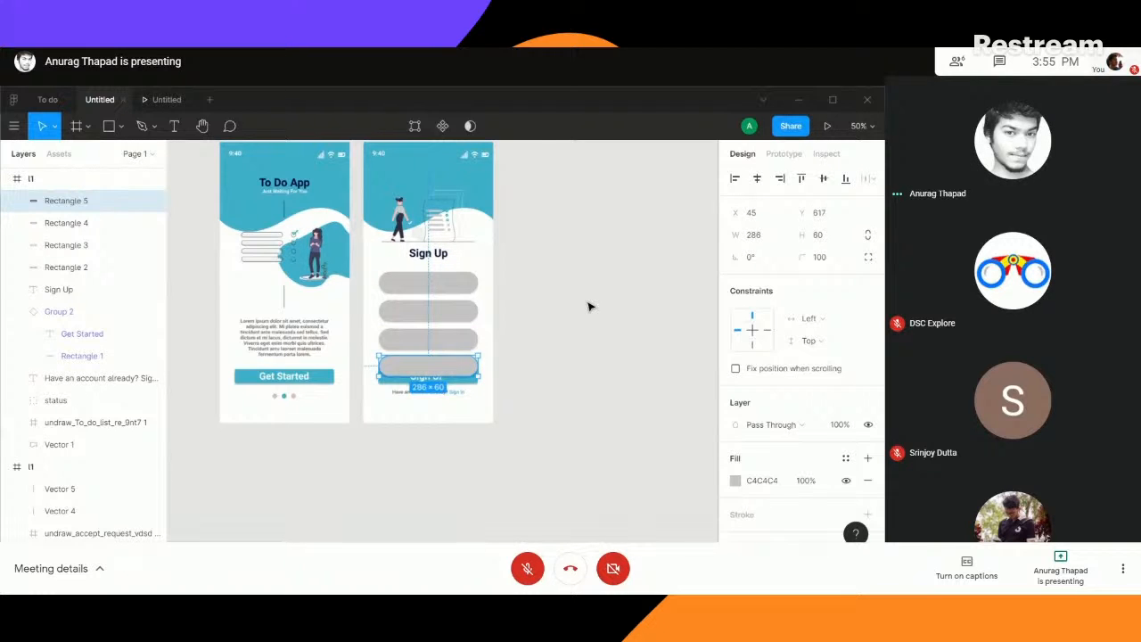
- Reduce the height of the topmost rounded rectangle to 42
key("ctrl+plus")
key("ctrl+plus")
key("ctrl+minus")
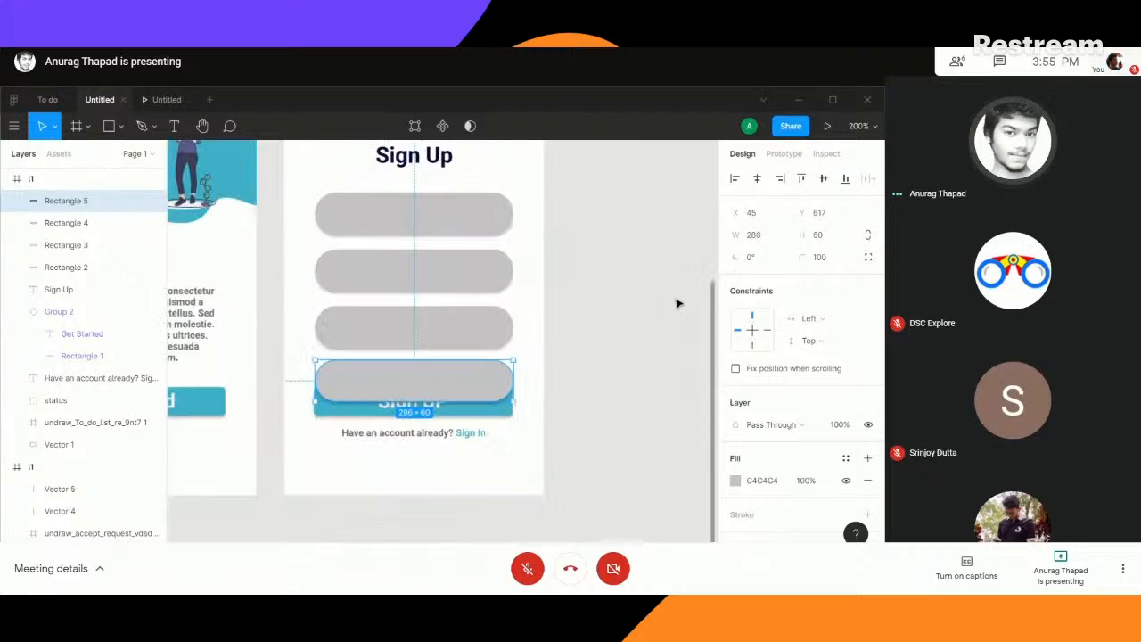
left_click(426, 224)
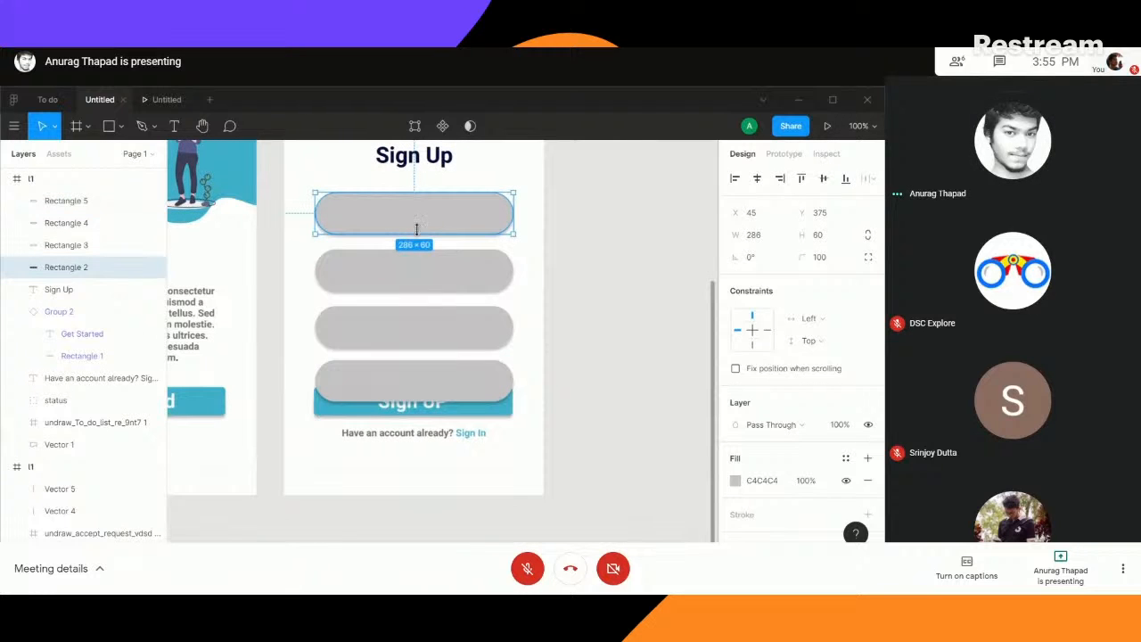
left_click_drag(417, 229, 417, 221)
- Delete the three taller rounded rectangles below the top one
left_click(434, 272)
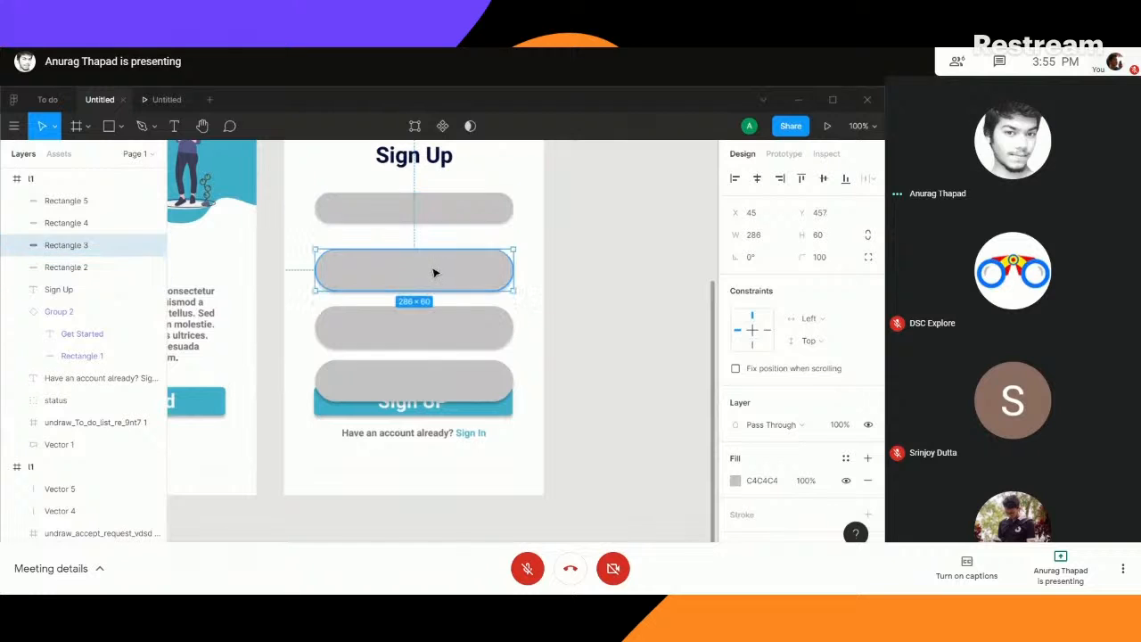
left_click_drag(625, 250, 449, 368)
key("Delete")
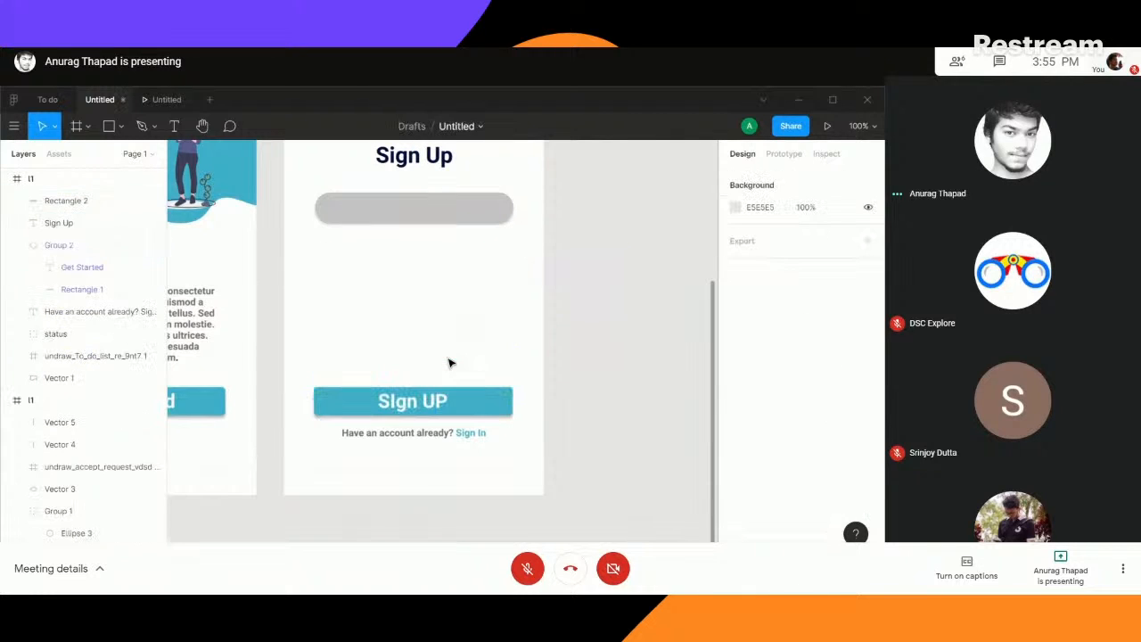
left_click(407, 212)
left_click_drag(408, 211, 410, 250)
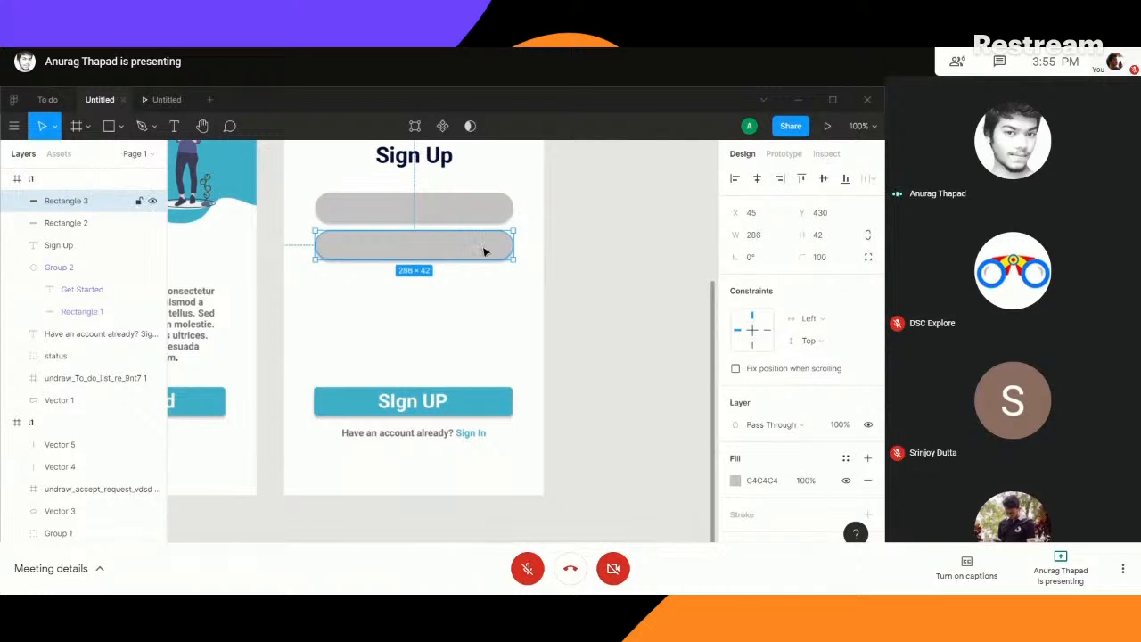
key("Delete")
- Turn the topmost grey rounded rectangle into a component and stack three instances of it beneath, down to Y 531
right_click(416, 211)
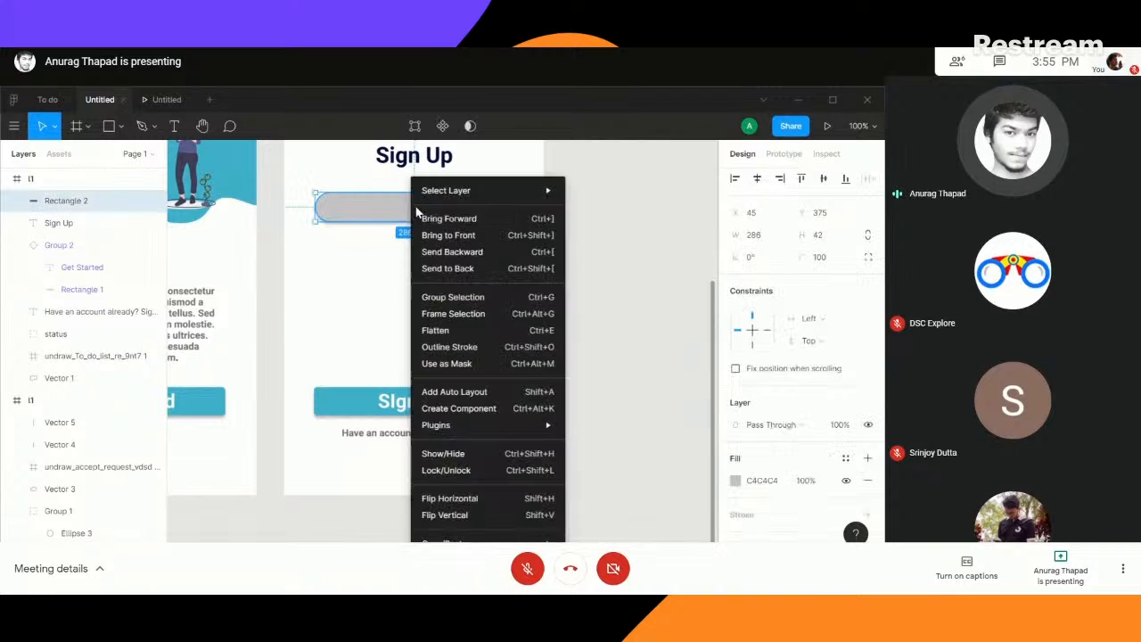
left_click(459, 409)
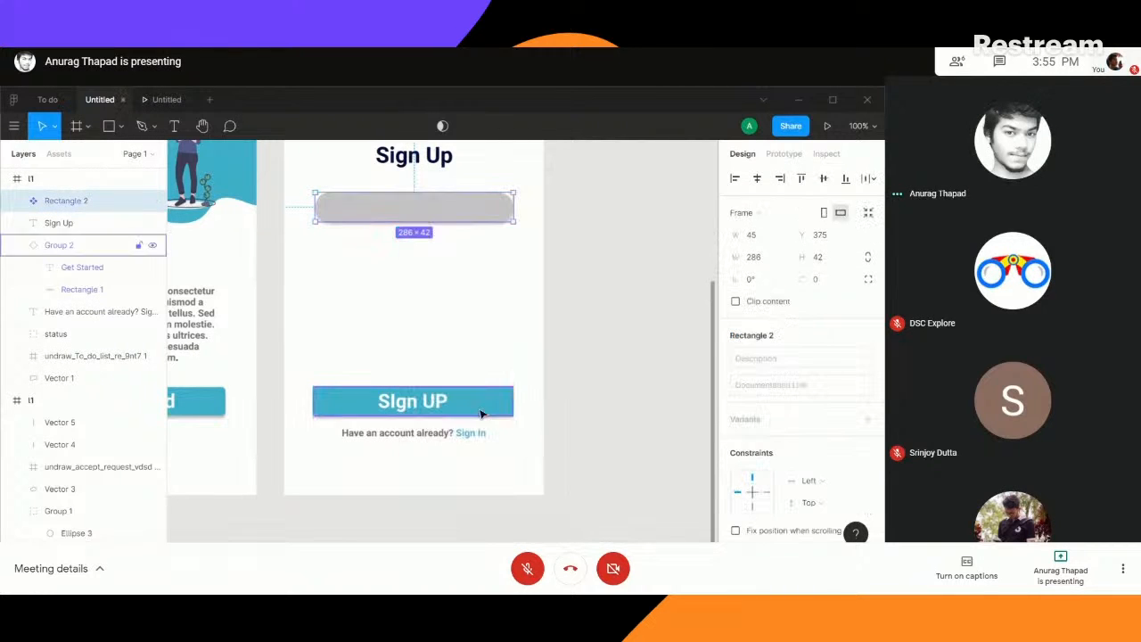
left_click_drag(412, 214, 412, 328)
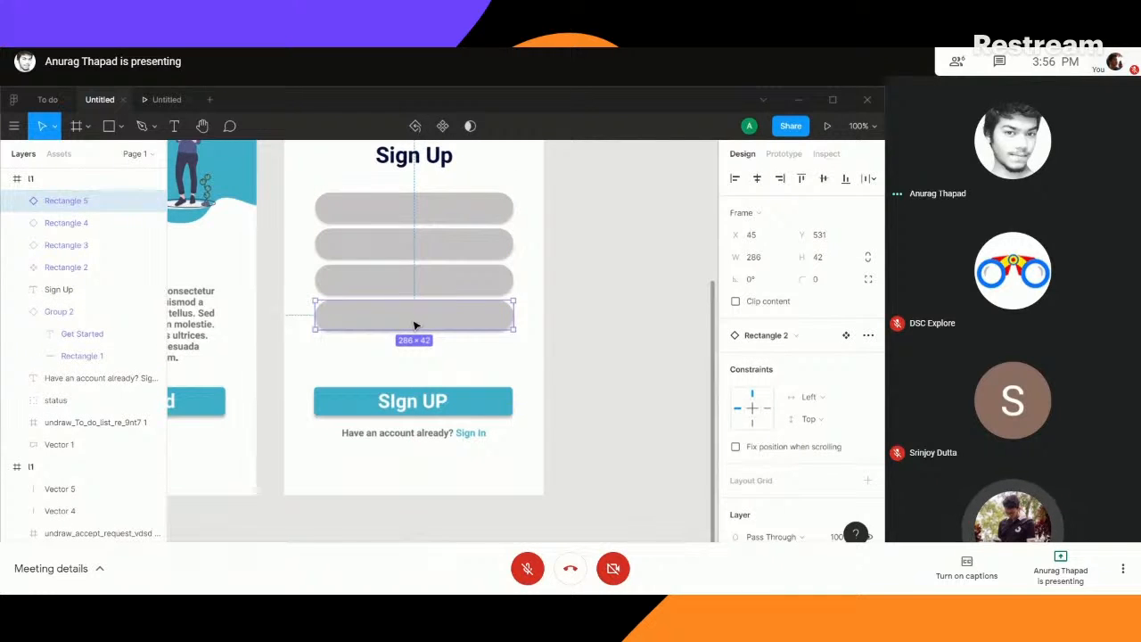
left_click(557, 333)
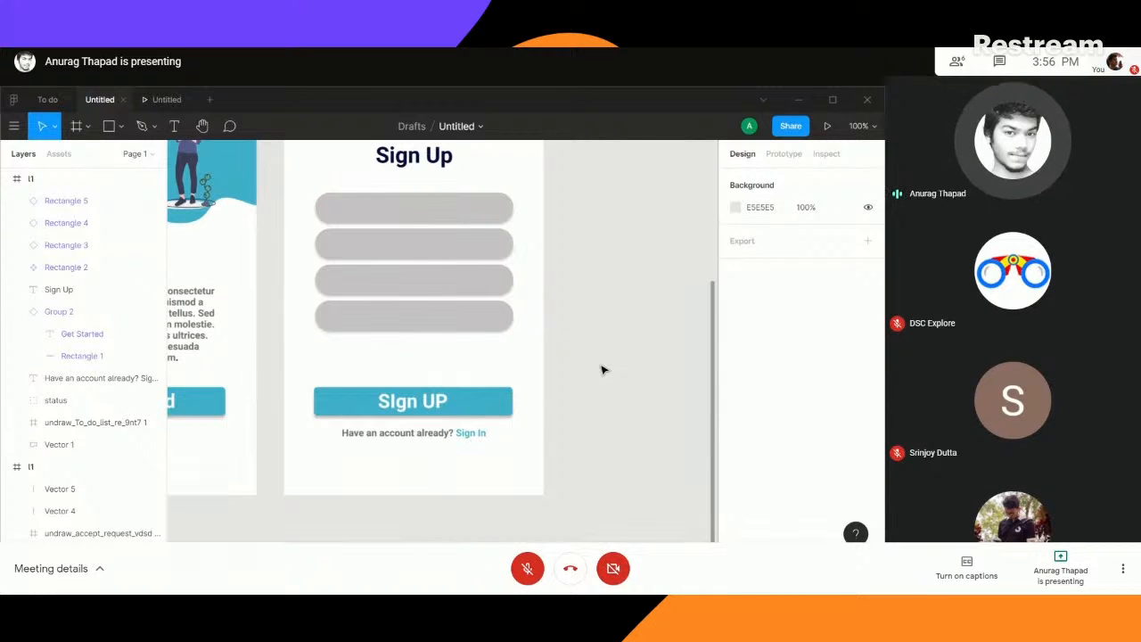
- Examine the four stacked grey fields and the Sign Up screen at different zoom levels
key("plus")
key("plus")
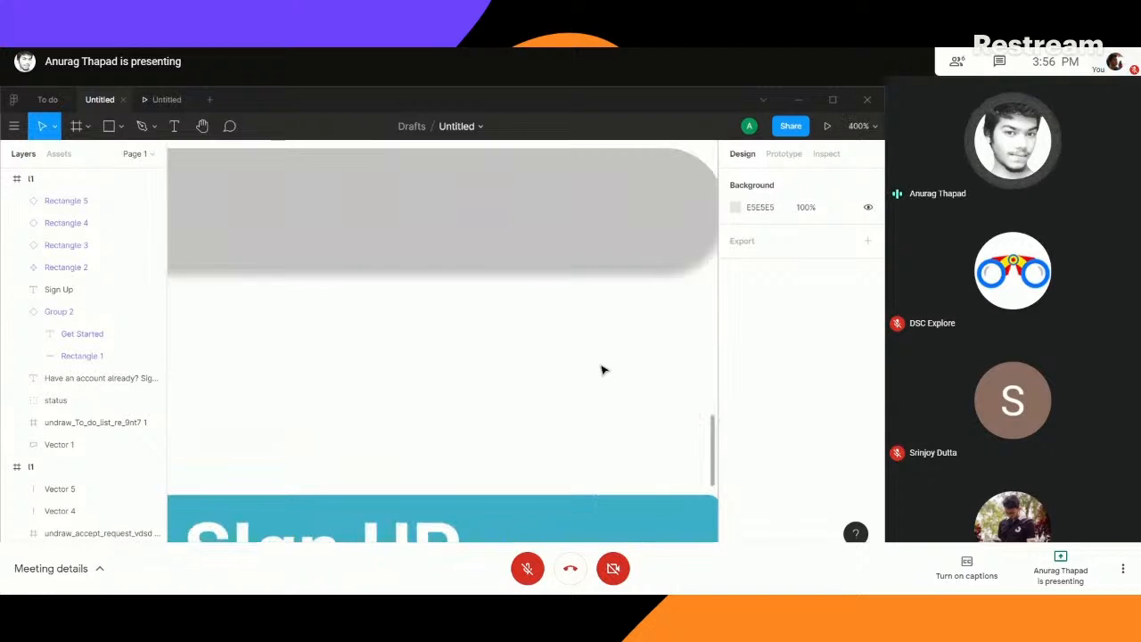
key("minus")
key("minus")
key("minus")
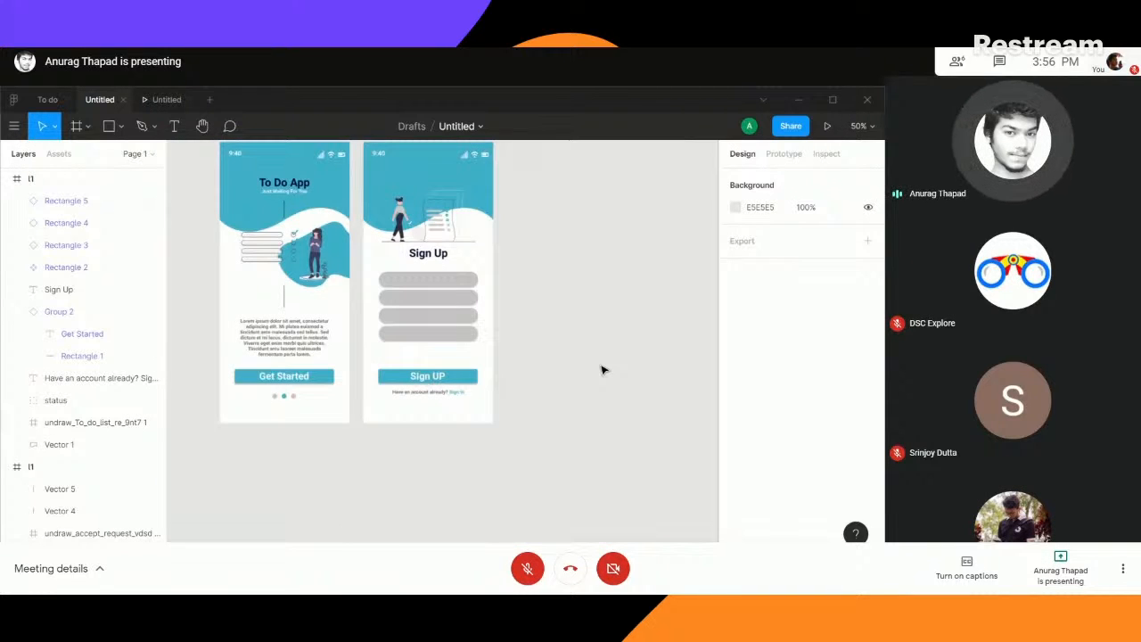
key("minus")
key("plus")
key("plus")
key("plus")
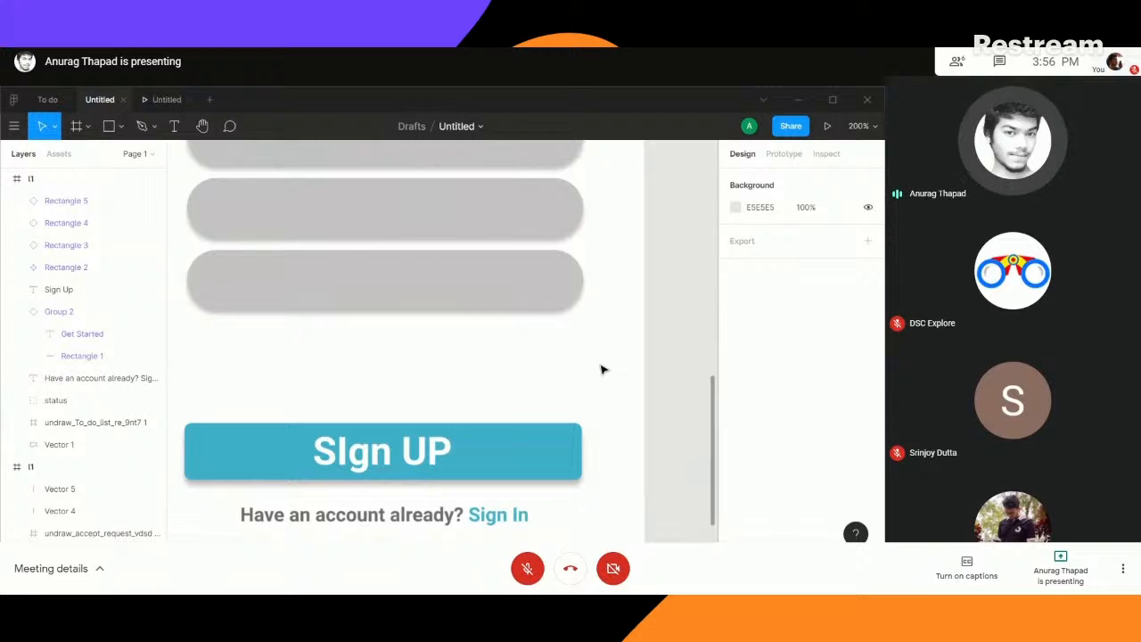
key("plus")
key("minus")
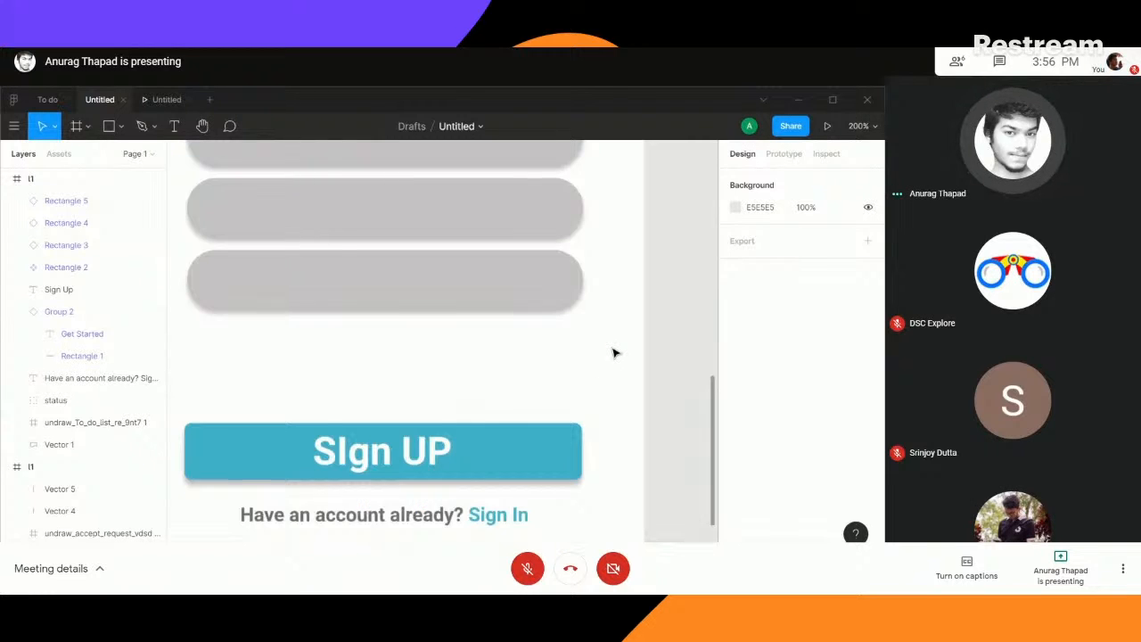
scroll(613, 353, "down", 5)
scroll(613, 353, "up", 3)
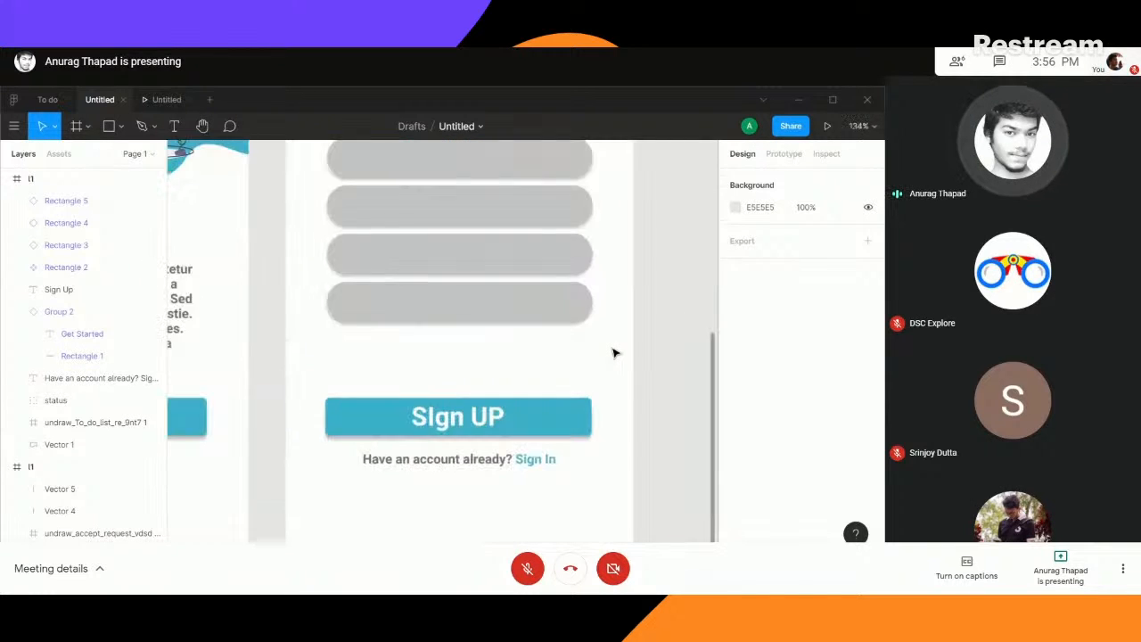
scroll(614, 353, "down", 3)
scroll(614, 353, "up", 1)
scroll(613, 353, "up", 1)
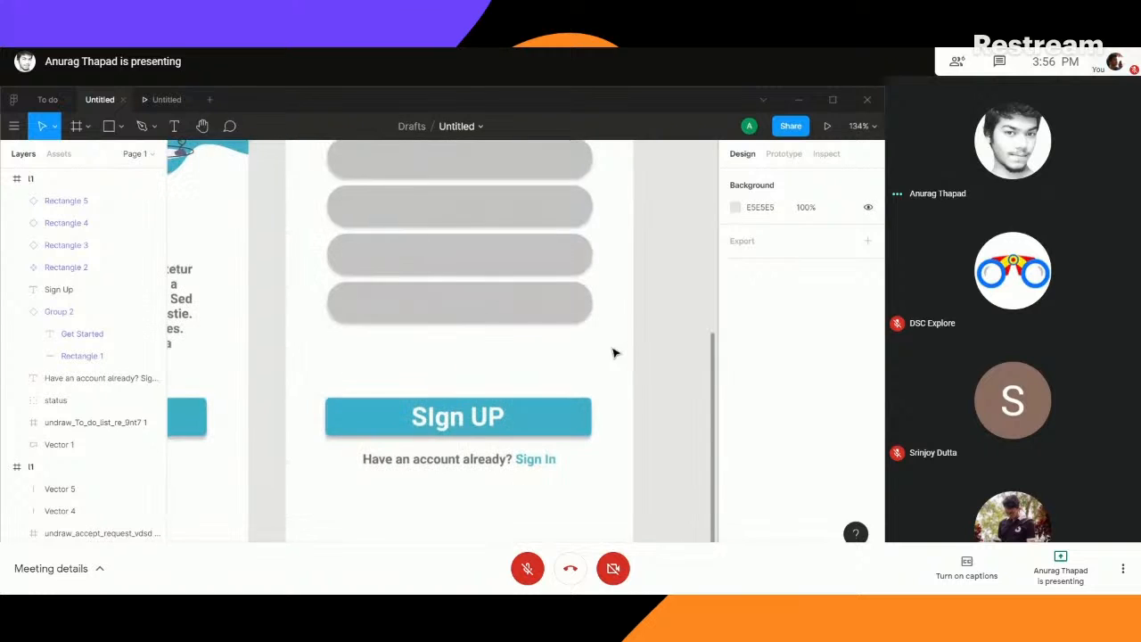
left_click_drag(606, 293, 590, 362)
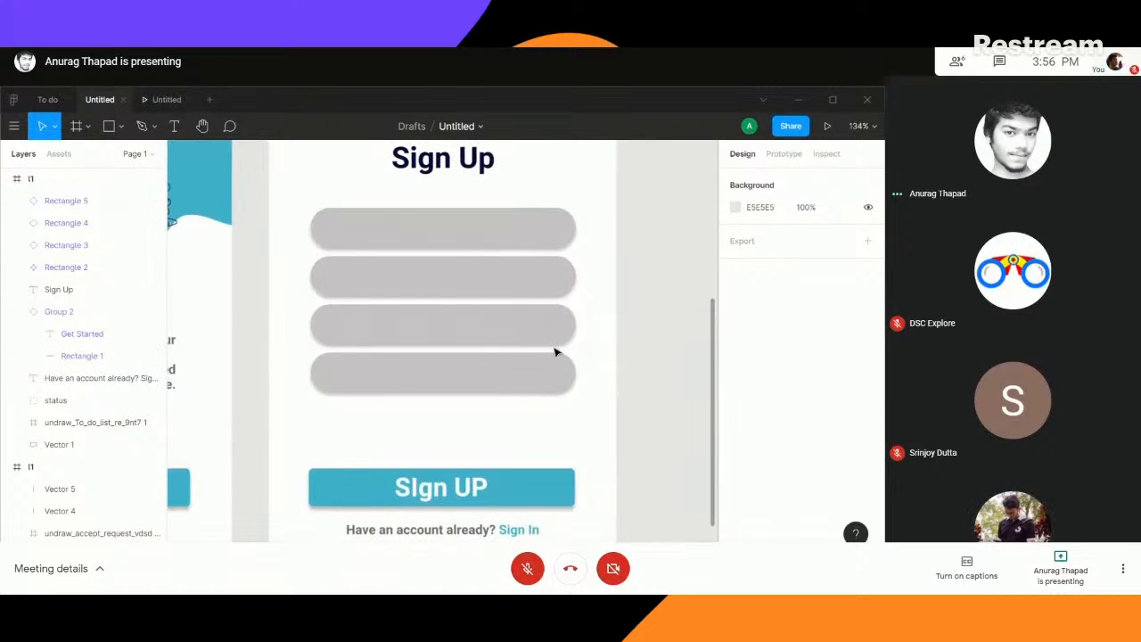
- Copy the Name placeholder text from the To do file's sign-up screen and paste it into the topmost field's component
left_click(431, 234)
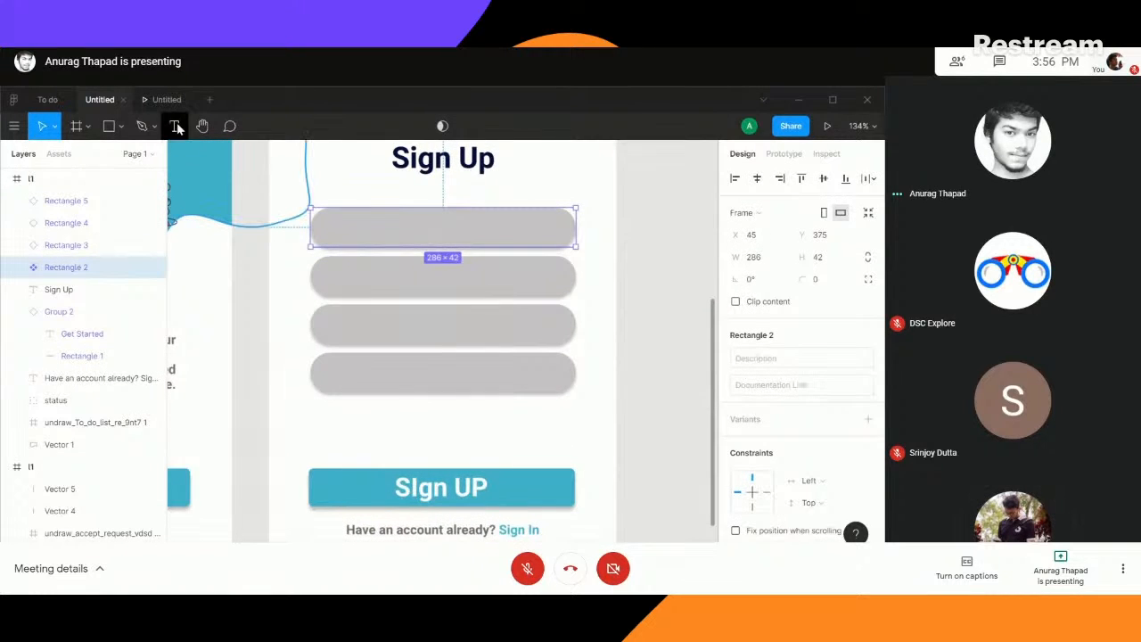
left_click(47, 99)
left_click(463, 316)
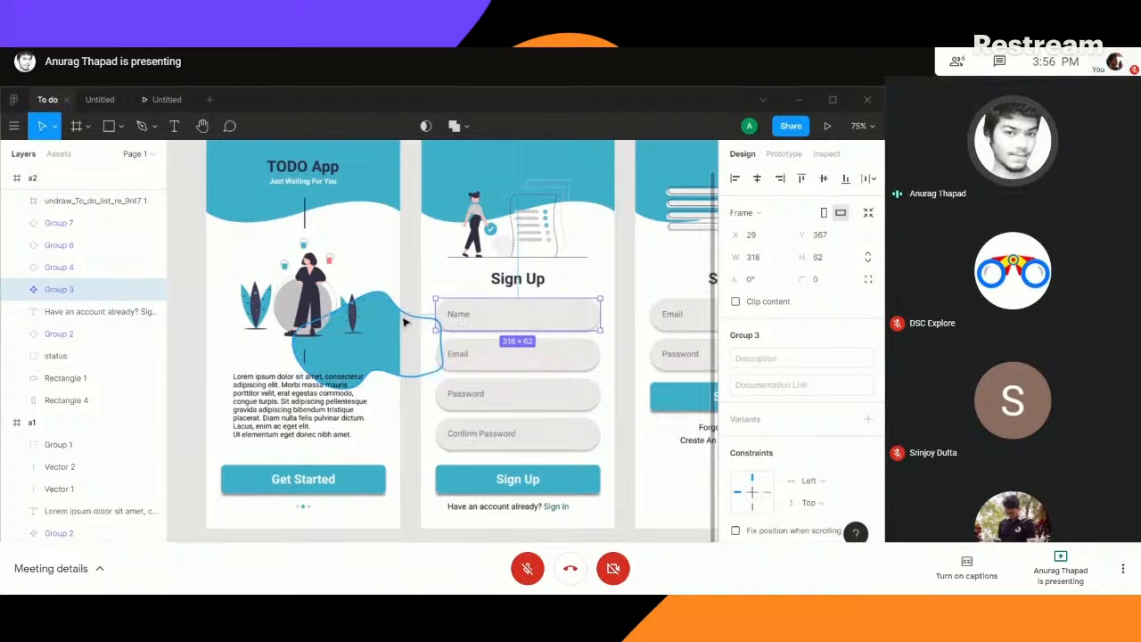
left_click(410, 312)
double_click(461, 317)
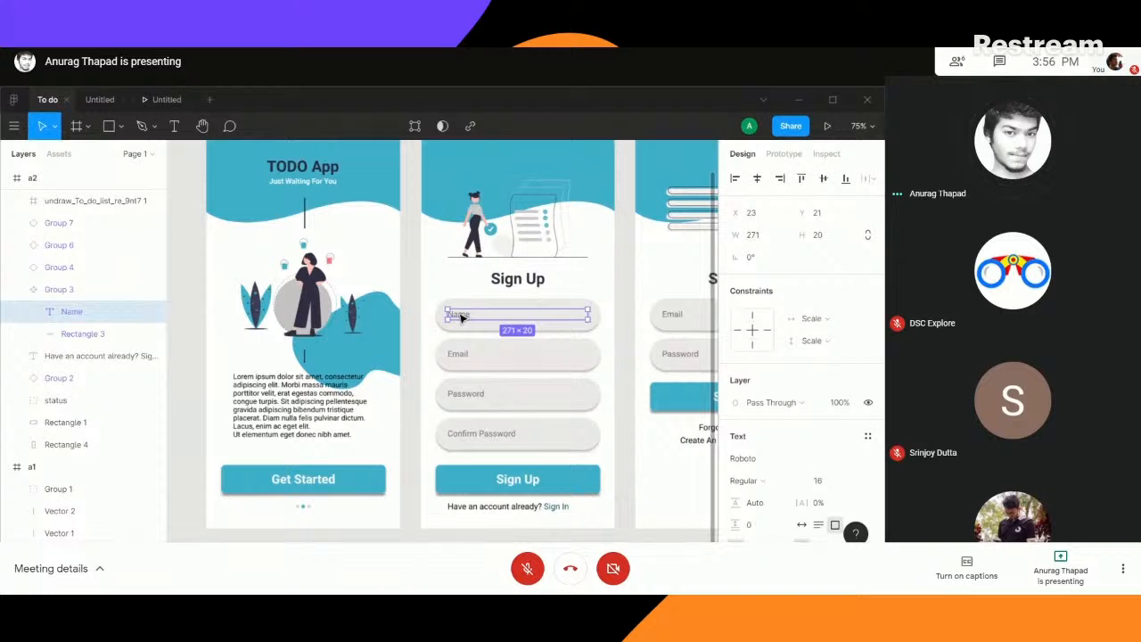
left_click(98, 99)
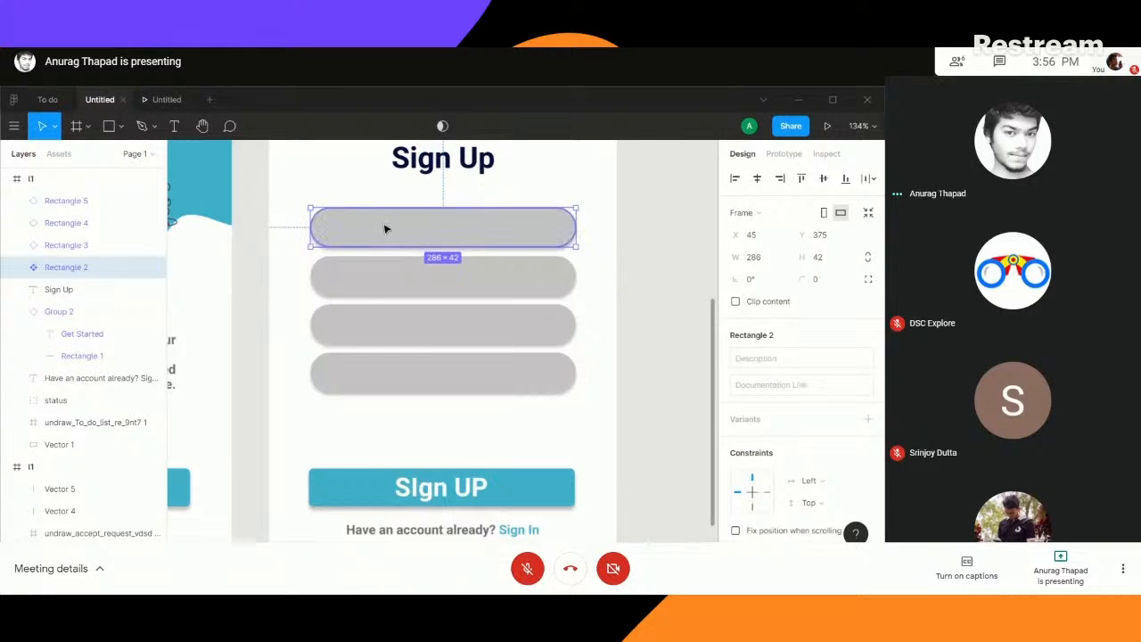
key("ctrl+v")
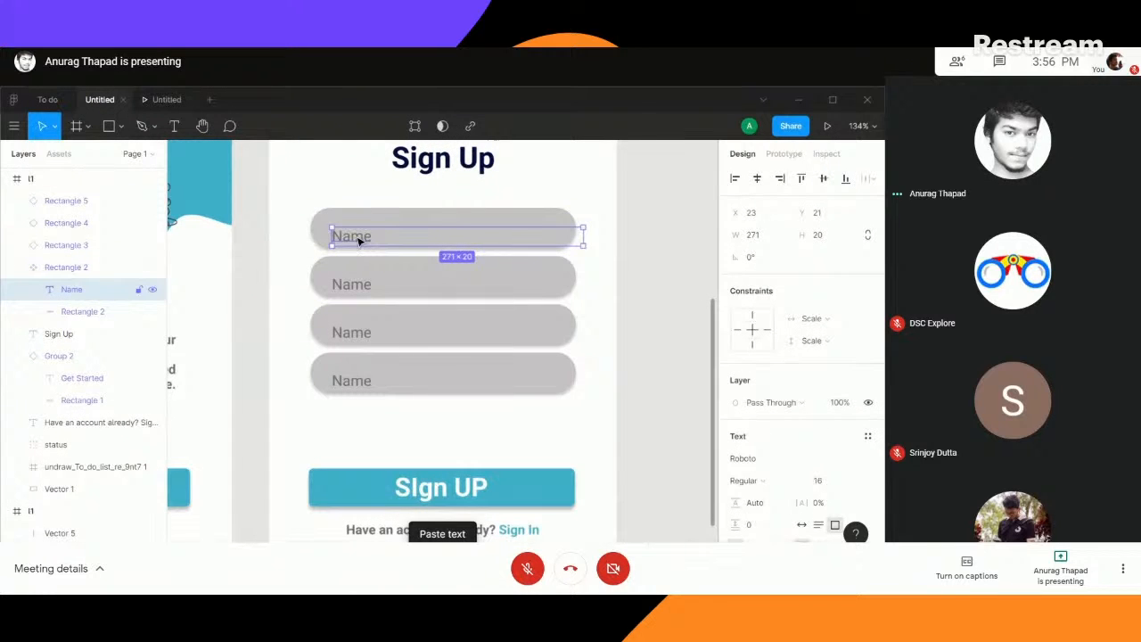
- Reposition the Name placeholder inside the topmost field at X 22, Y 11
left_click_drag(360, 235, 364, 231)
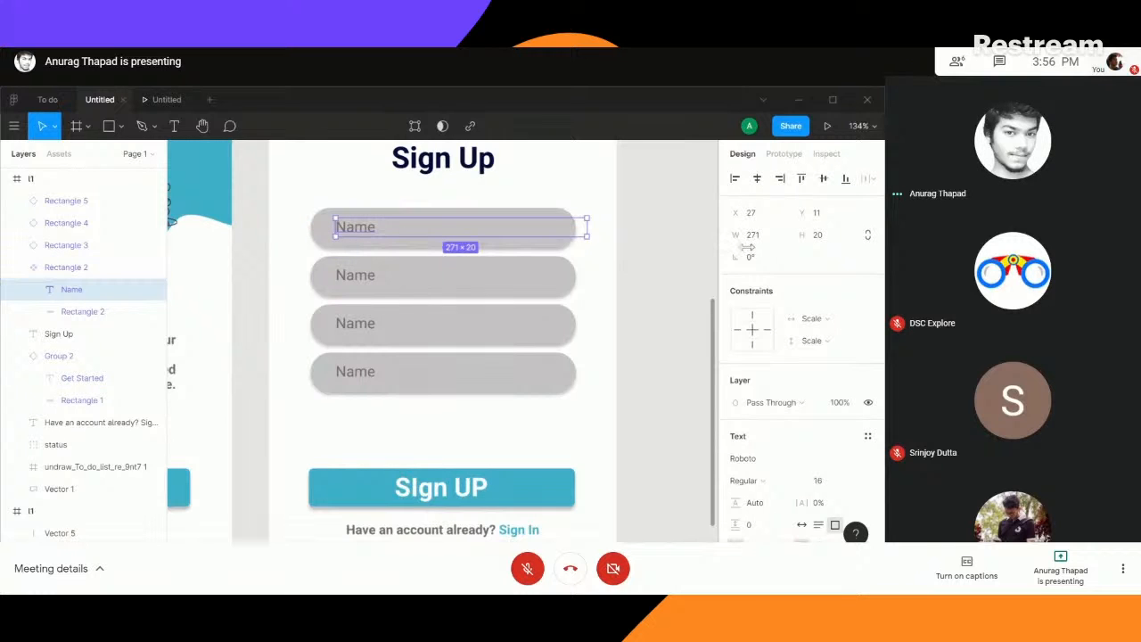
left_click(757, 179)
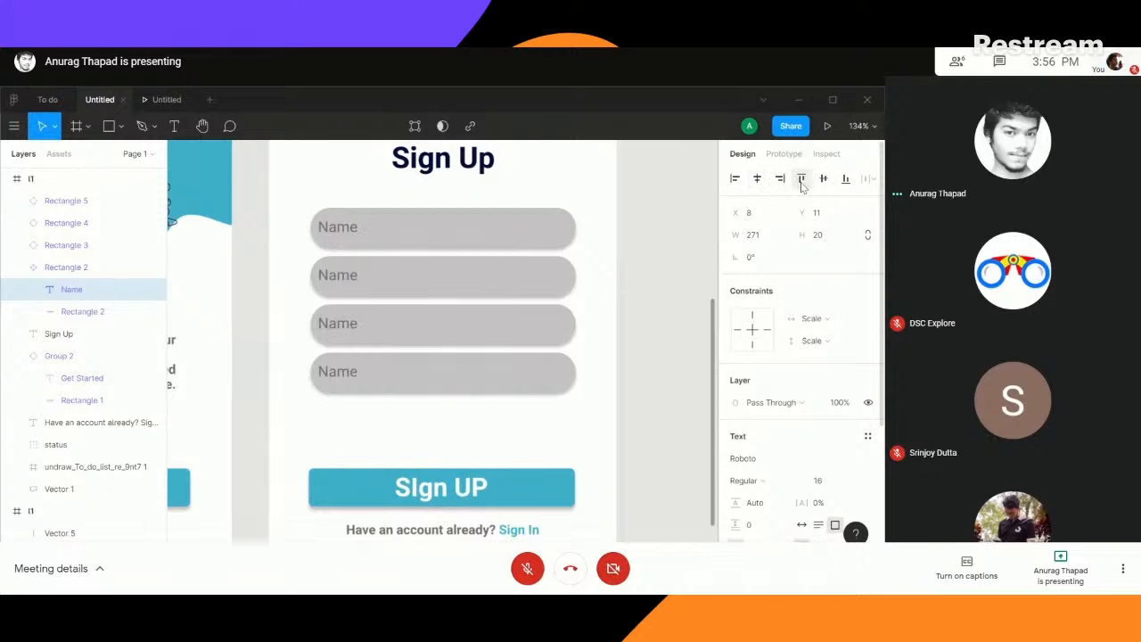
left_click(779, 179)
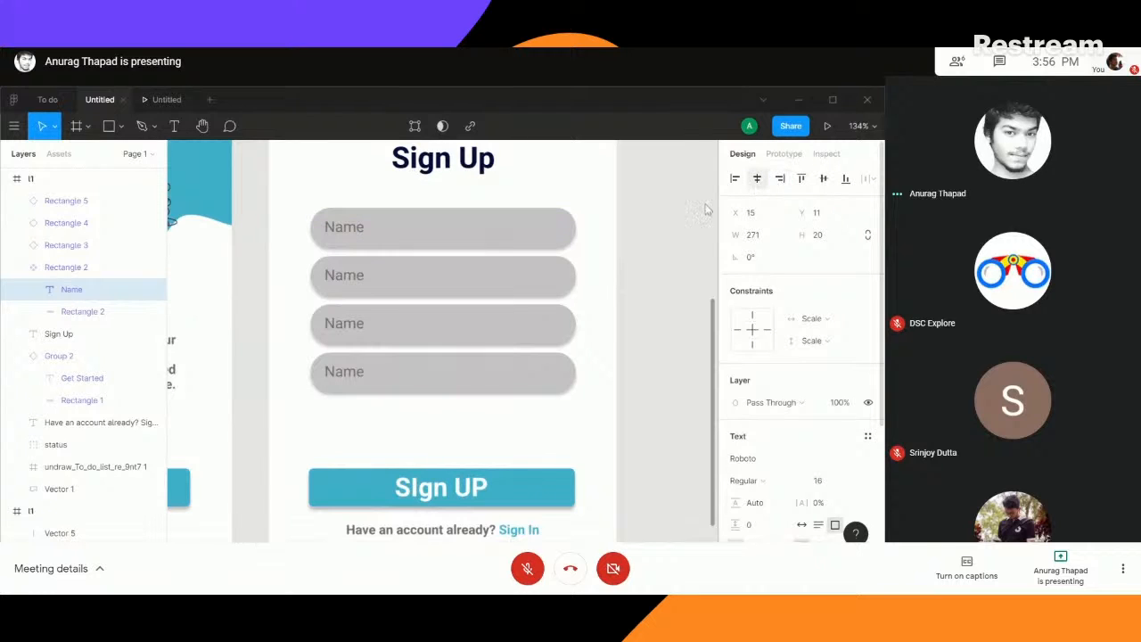
left_click_drag(351, 232, 355, 231)
left_click(350, 277)
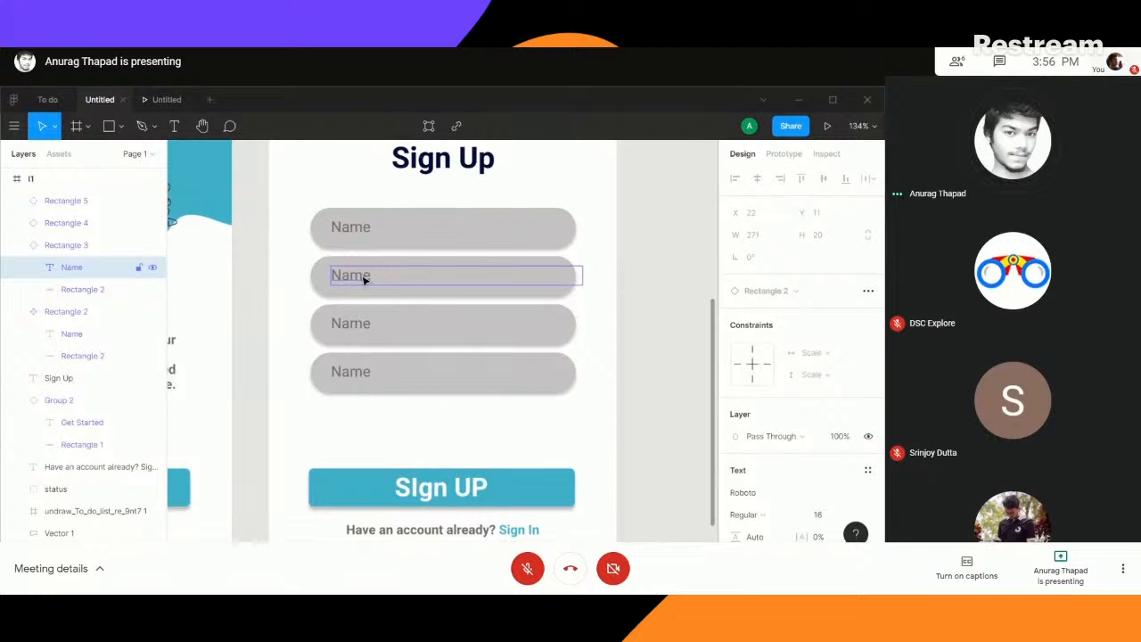
key("f")
key("l")
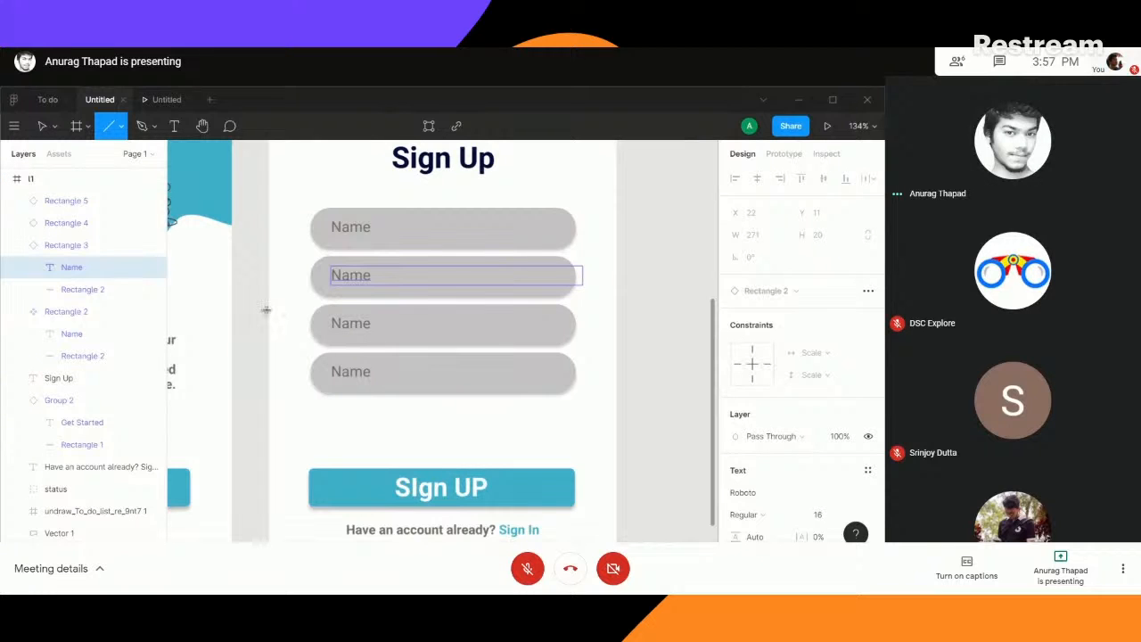
key("f")
left_click(120, 131)
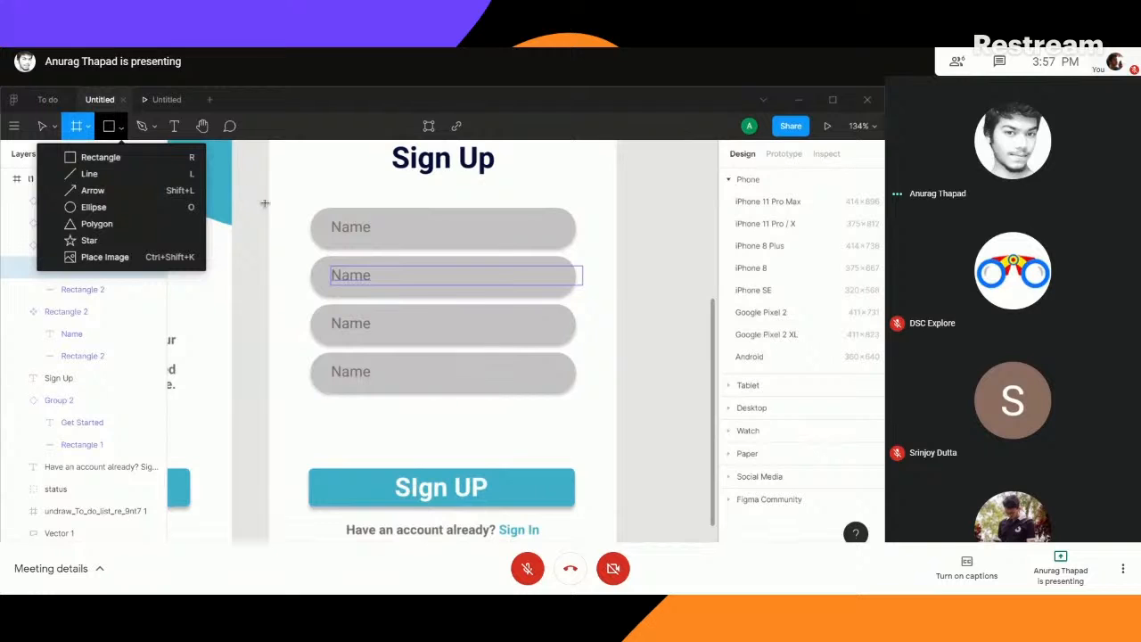
left_click(44, 127)
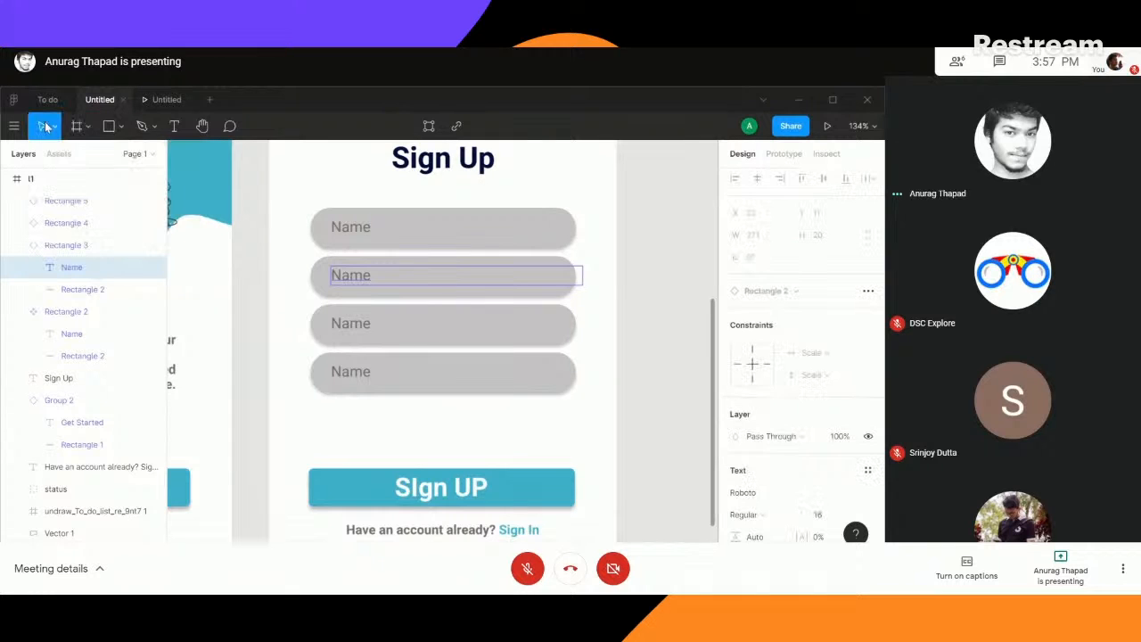
left_click(248, 243)
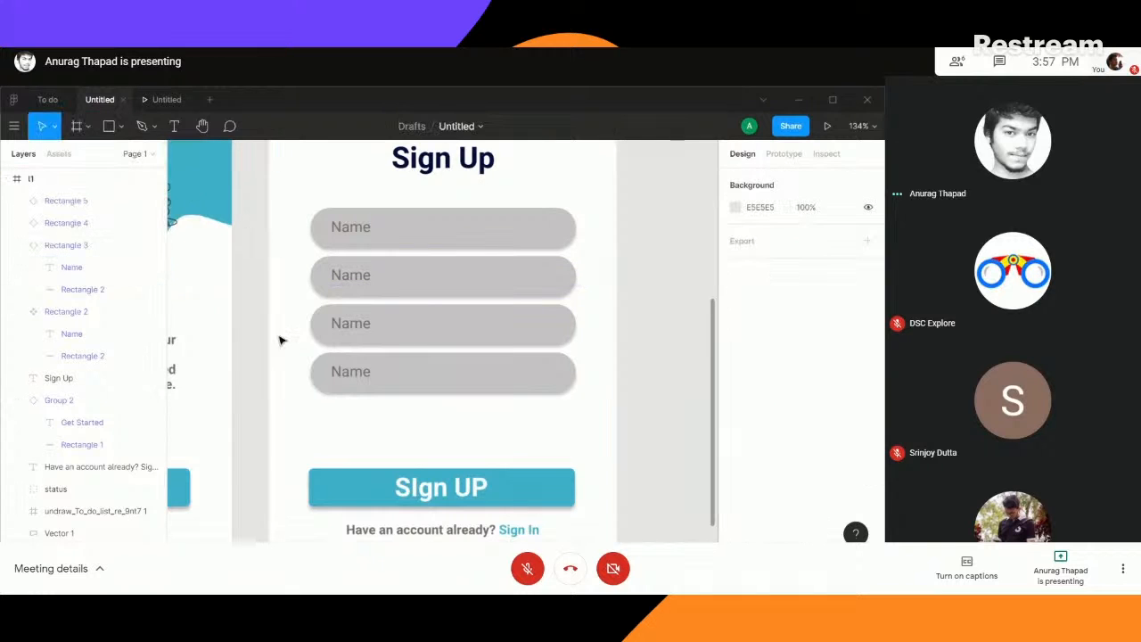
- Change the placeholder text of the second field to "Email" and of the third field to "Password"
left_click(351, 280)
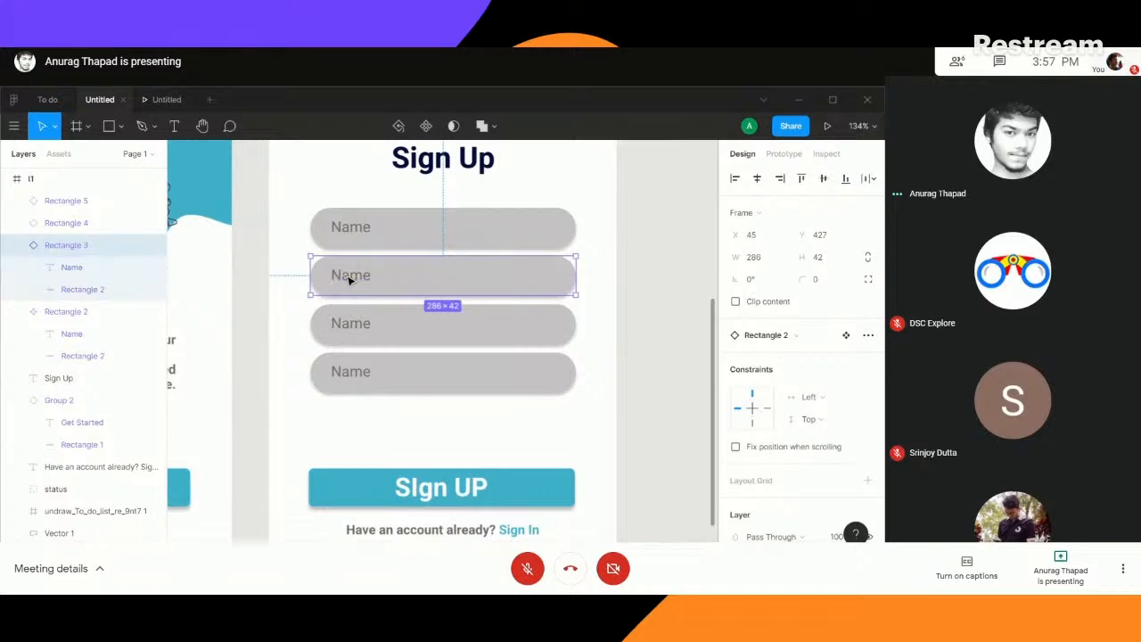
double_click(350, 279)
double_click(348, 278)
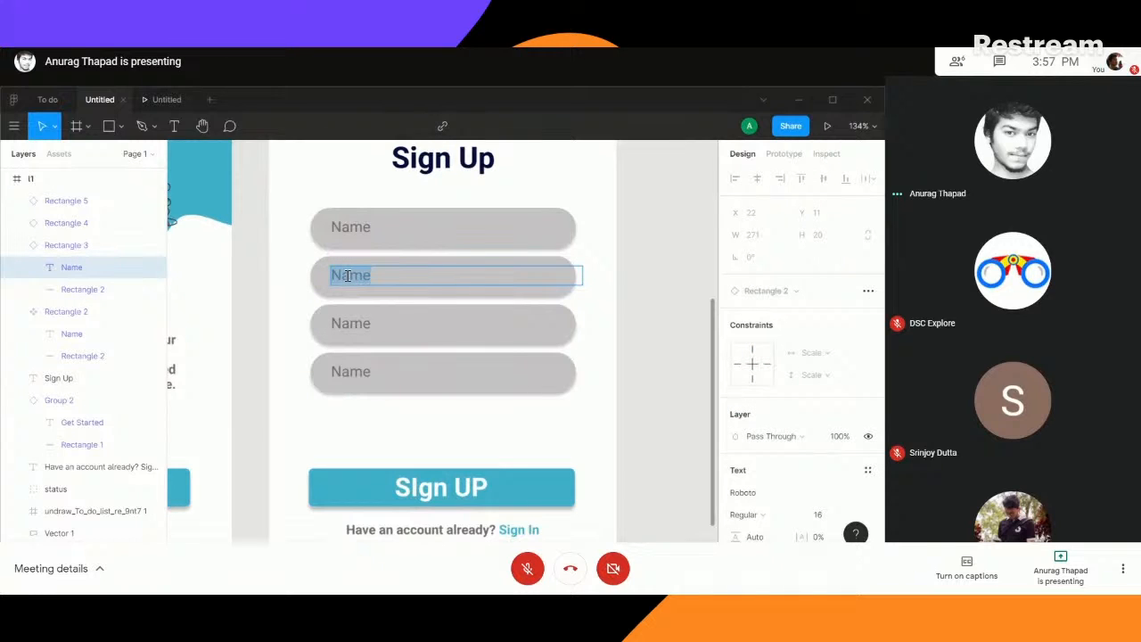
type("Email")
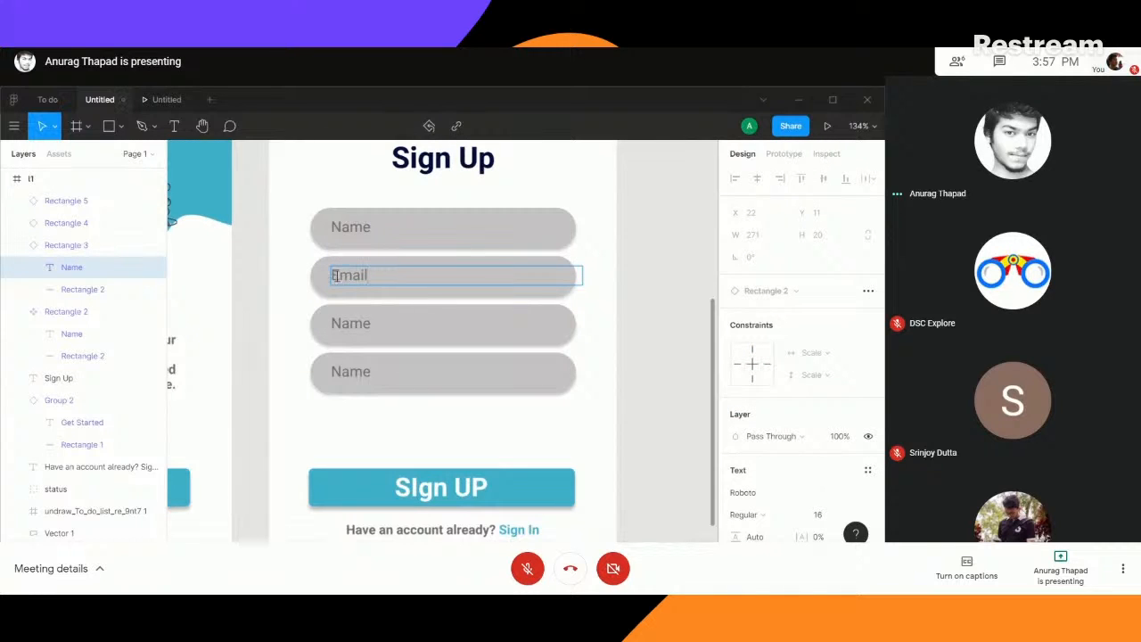
double_click(350, 326)
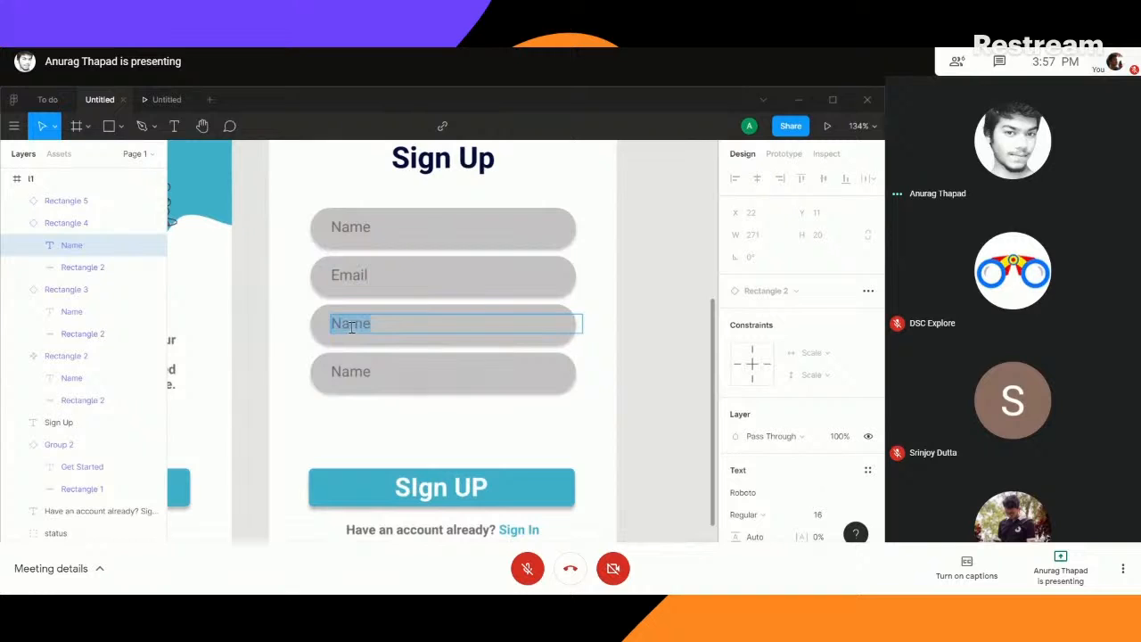
type("Password")
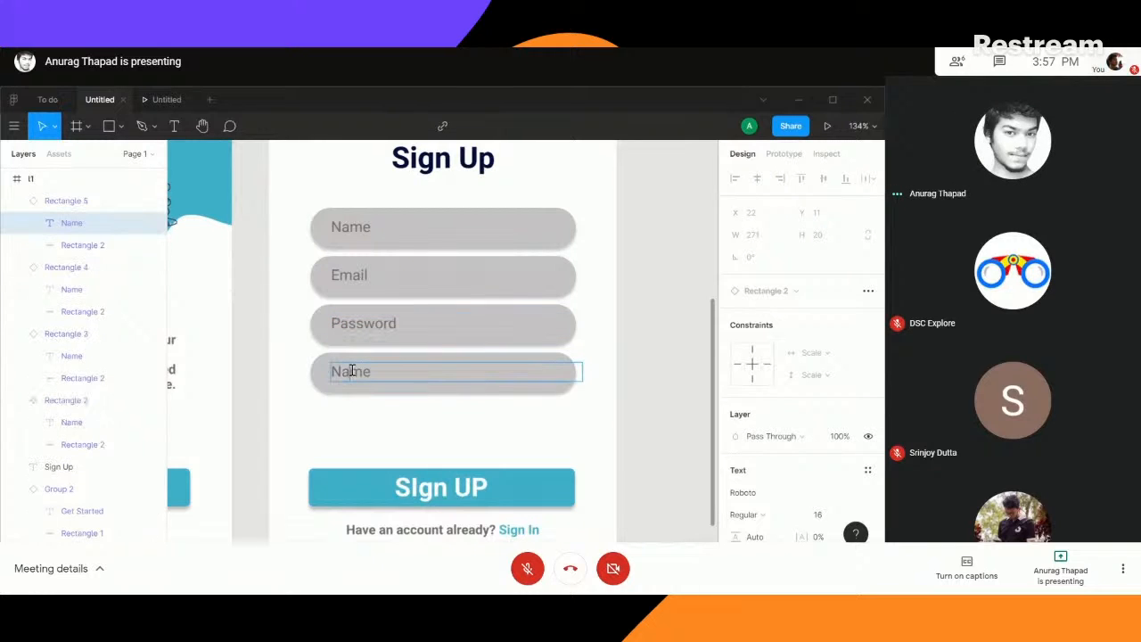
- Change the fourth field's placeholder to "Confirm Password" and move that field down to Y 545
double_click(350, 370)
type("Confirm Passwor")
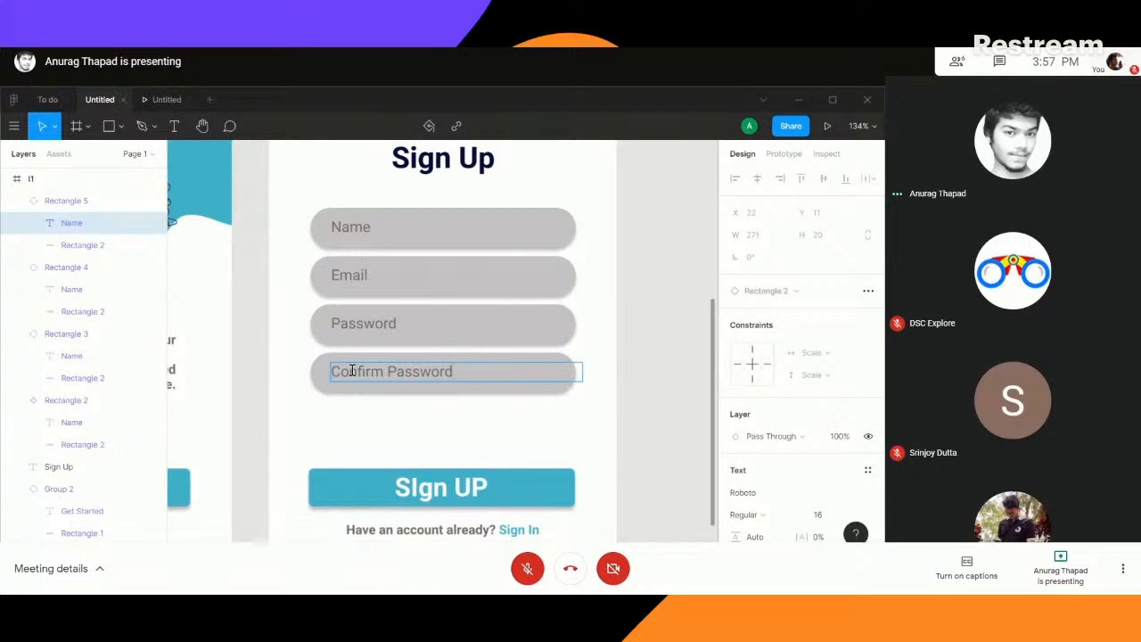
type("d")
key("Escape")
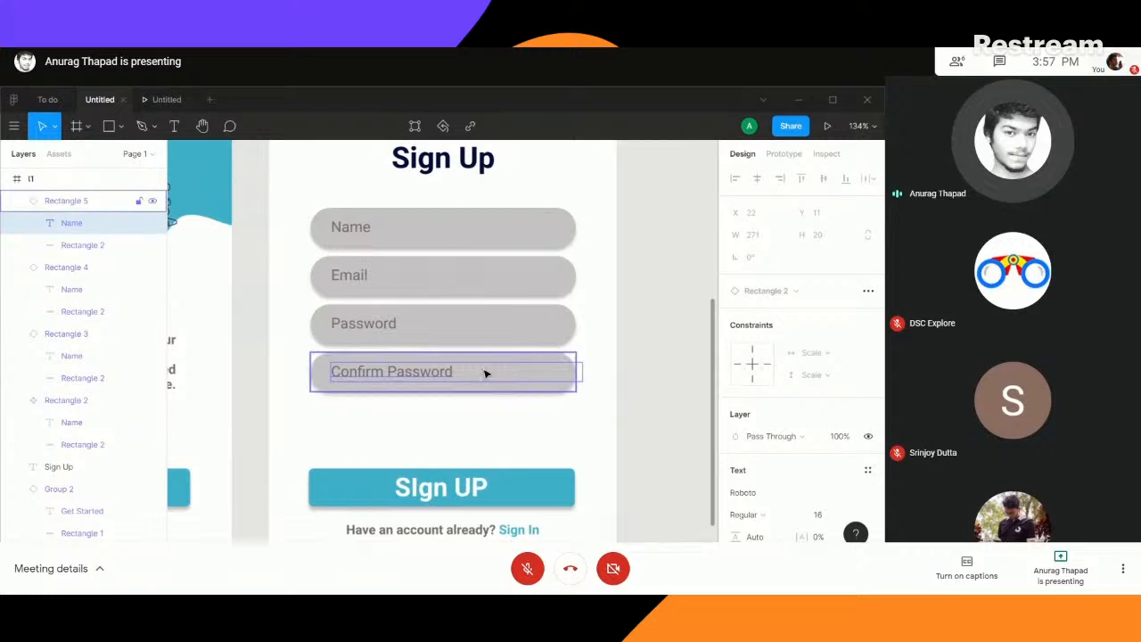
left_click(242, 288)
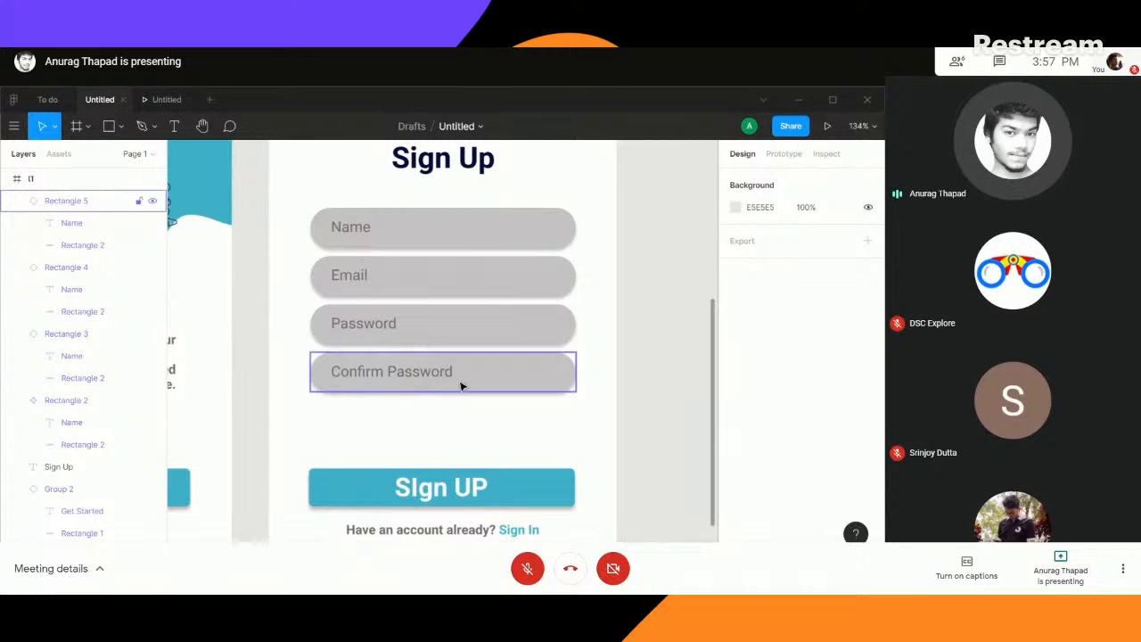
left_click_drag(464, 377, 468, 390)
- Preview the prototype and go from the Get Started button to the Sign Up screen
key("ctrl+minus")
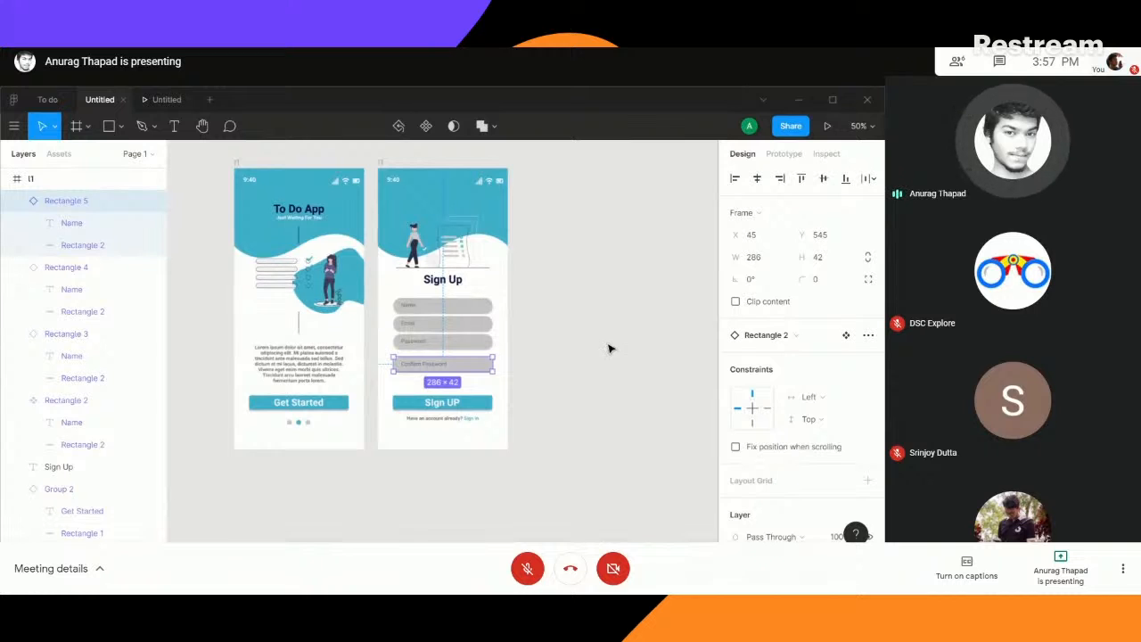
left_click(162, 101)
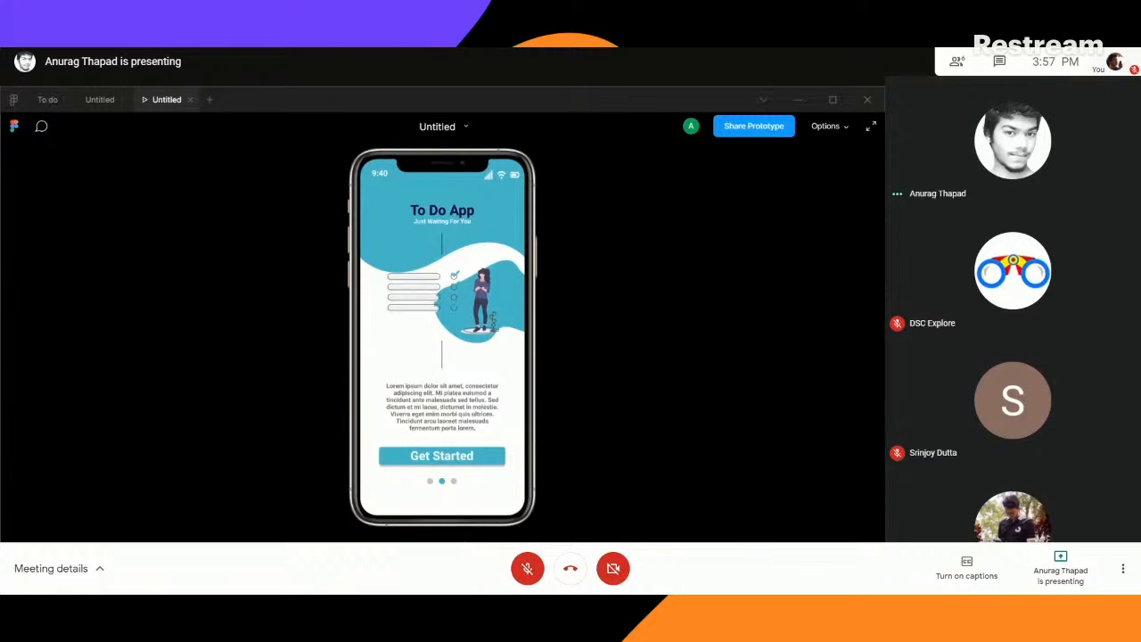
left_click(442, 456)
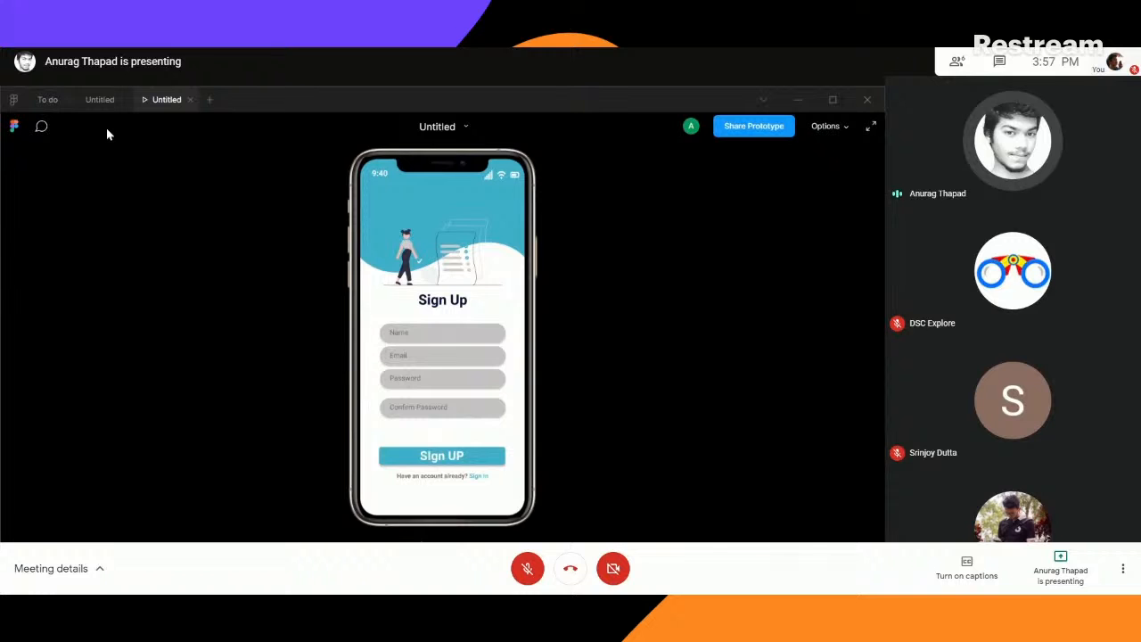
- Return to the design file and correct the Sign Up screen's button label to "Sign Up"
left_click(96, 100)
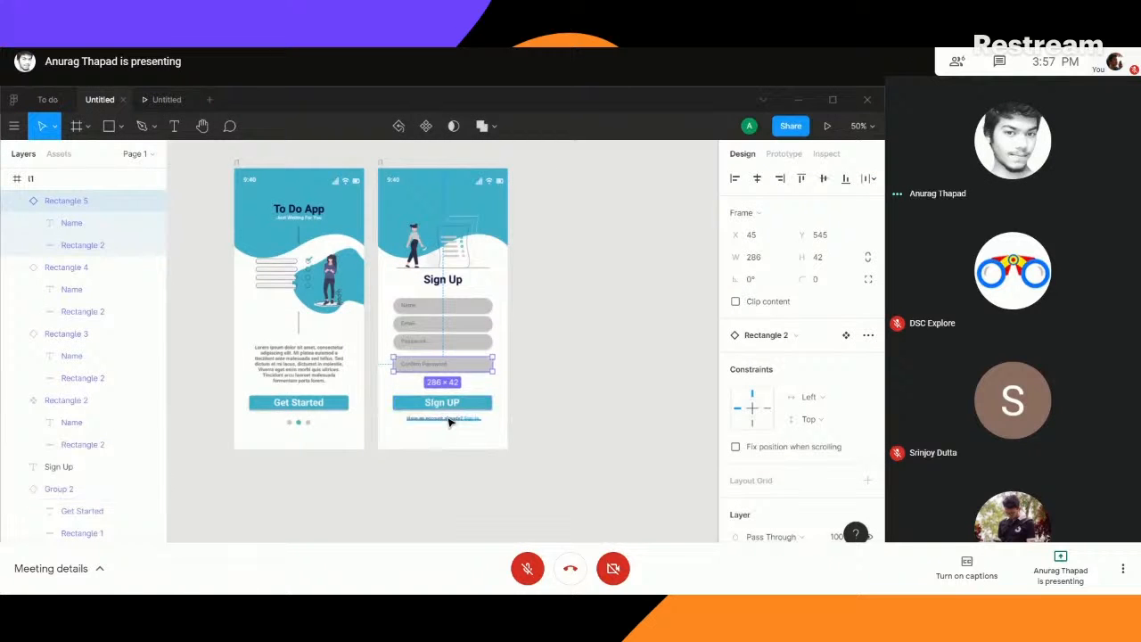
key("ctrl+plus")
key("ctrl+plus")
left_click_drag(446, 511, 461, 255)
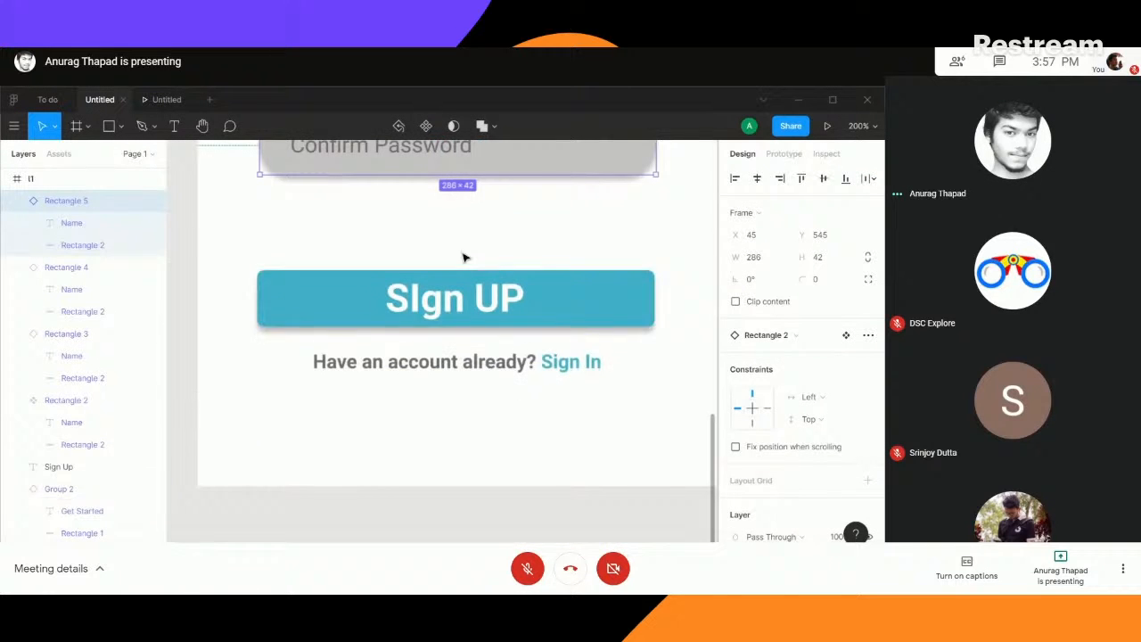
double_click(419, 301)
double_click(419, 301)
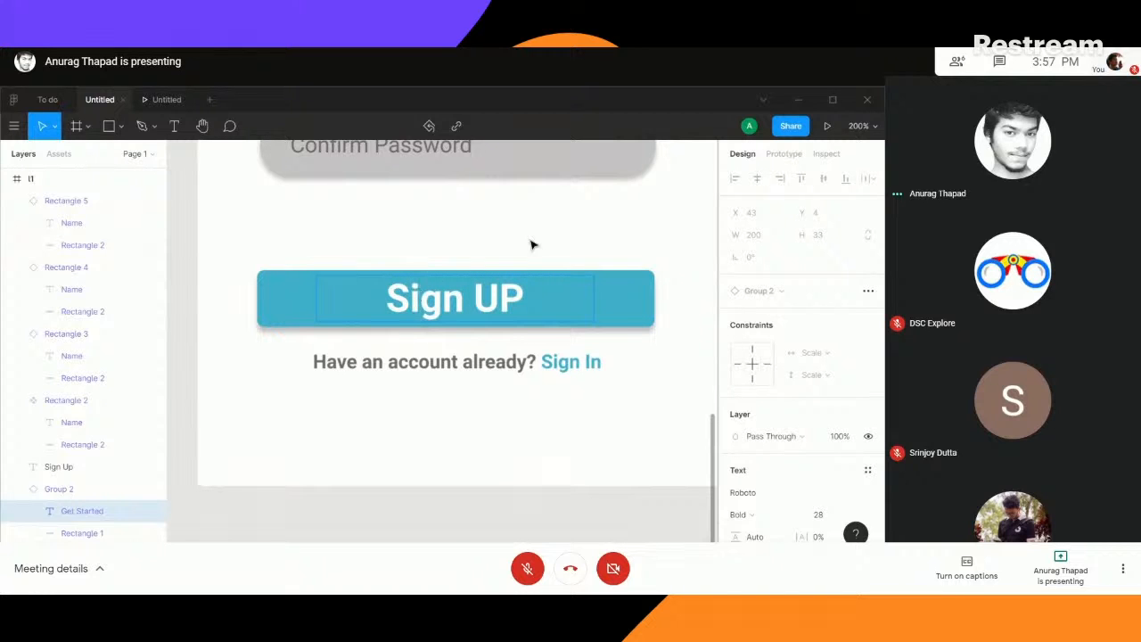
double_click(523, 299)
left_click(521, 298)
key("BackSpace")
type("p")
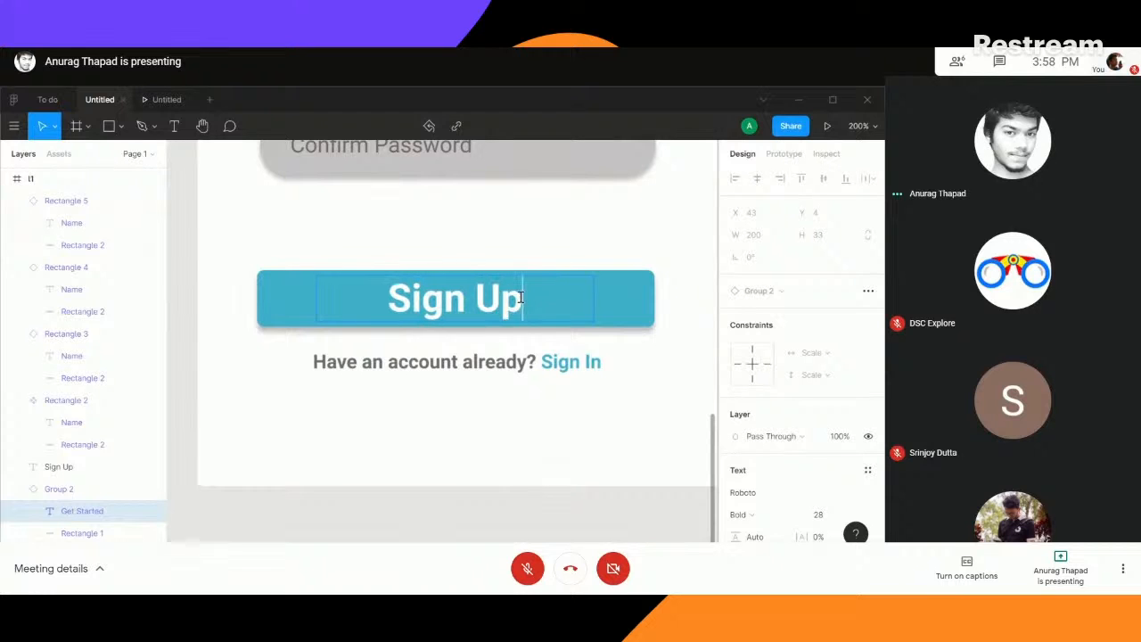
key("Escape")
- Move the Email field down and the Password field to Y 491, widening the gaps below the Name field
scroll(490, 237, "up", 3)
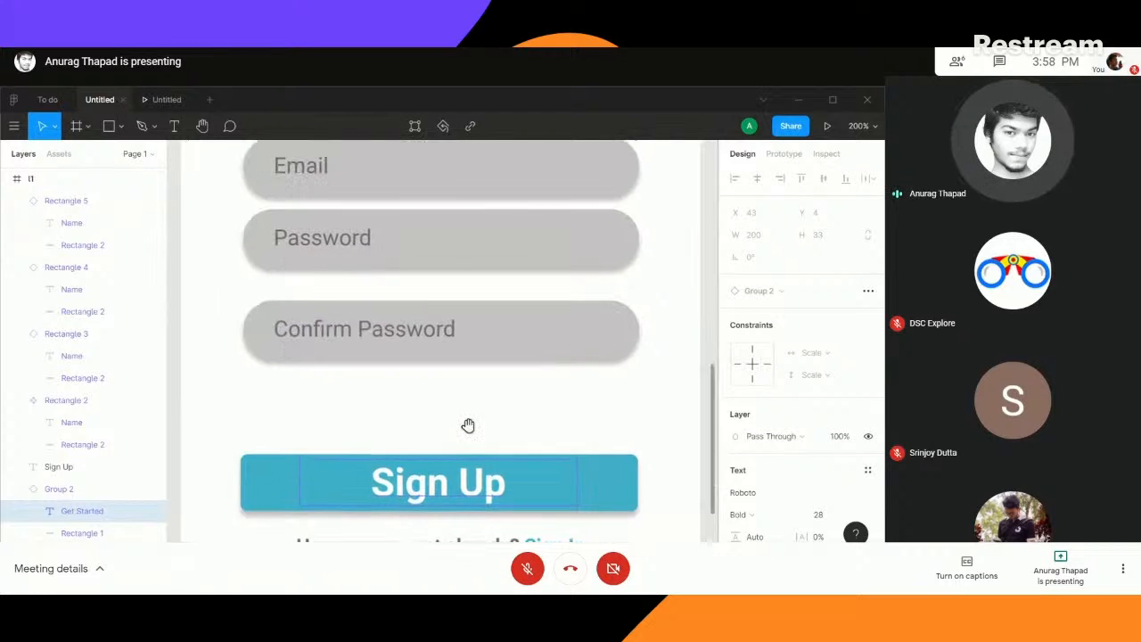
scroll(490, 219, "up", 2)
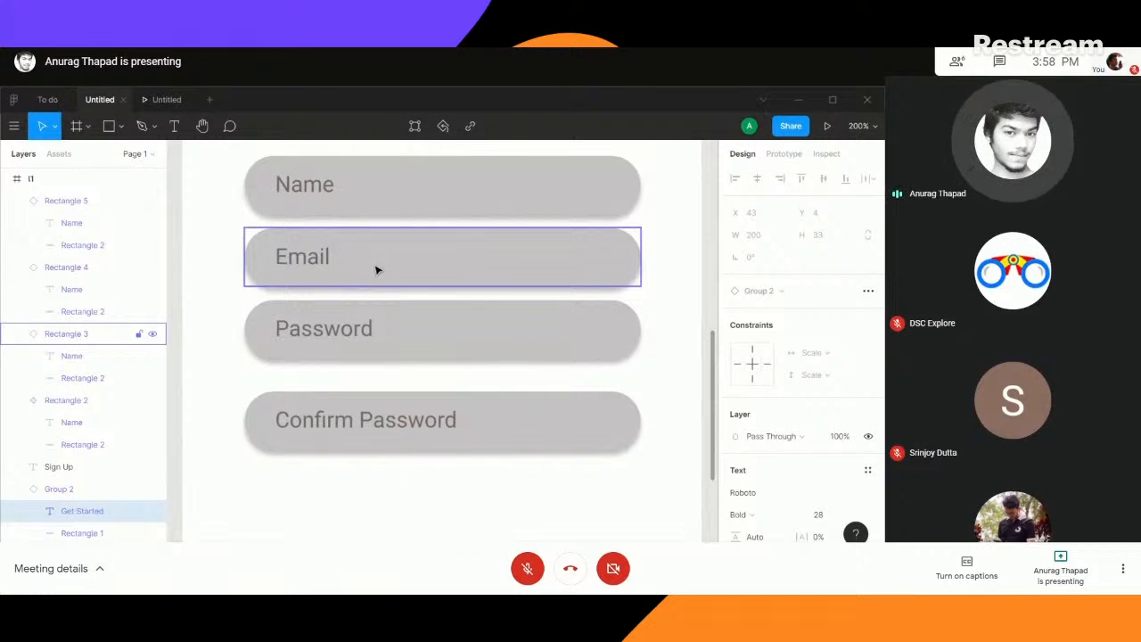
scroll(419, 423, "down", 2)
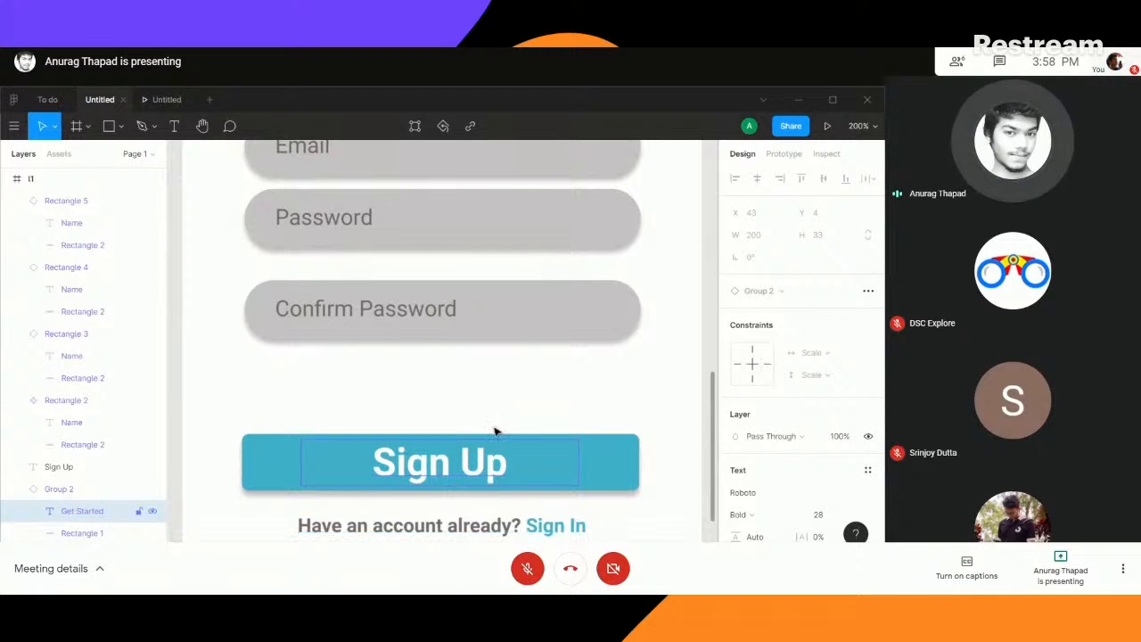
scroll(487, 260, "down", 3)
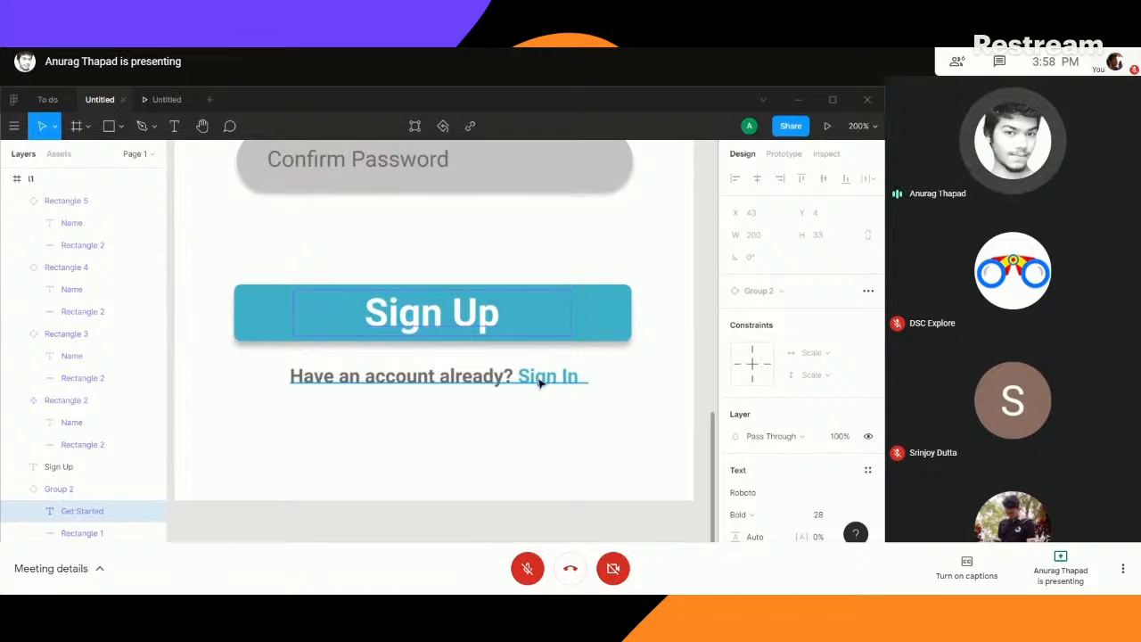
scroll(533, 379, "up", 5)
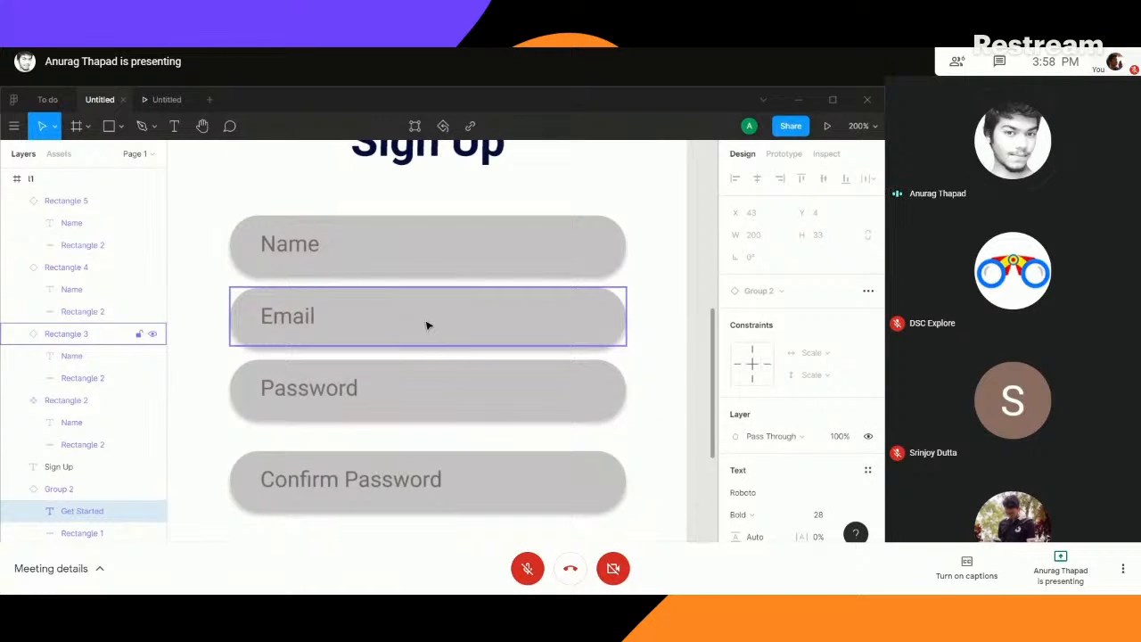
left_click_drag(426, 326, 425, 330)
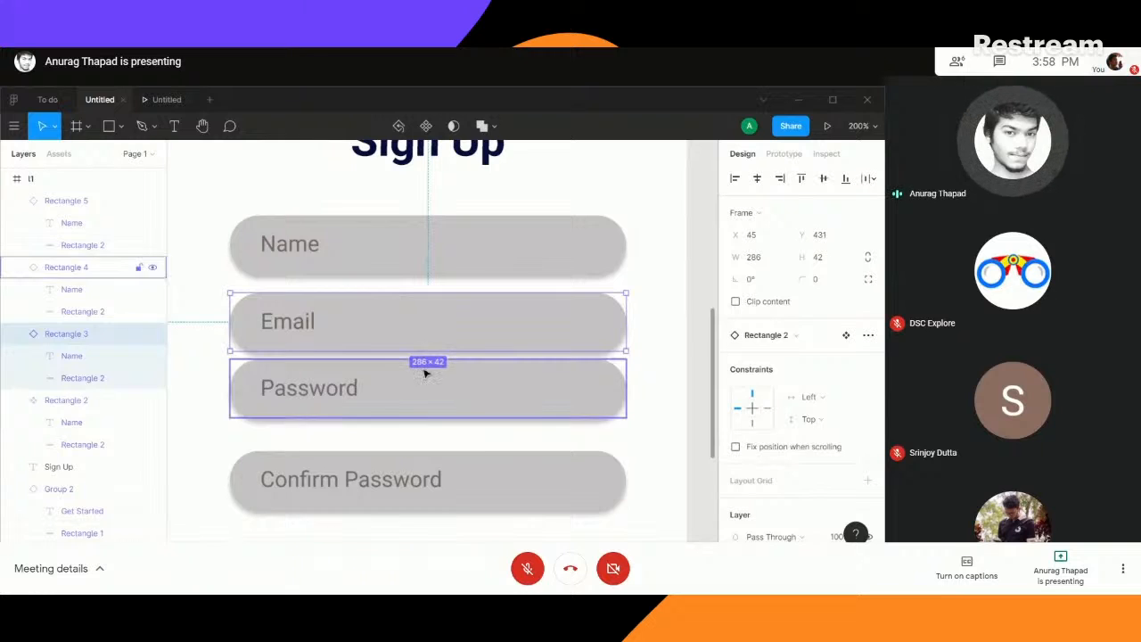
left_click(425, 374, "shift")
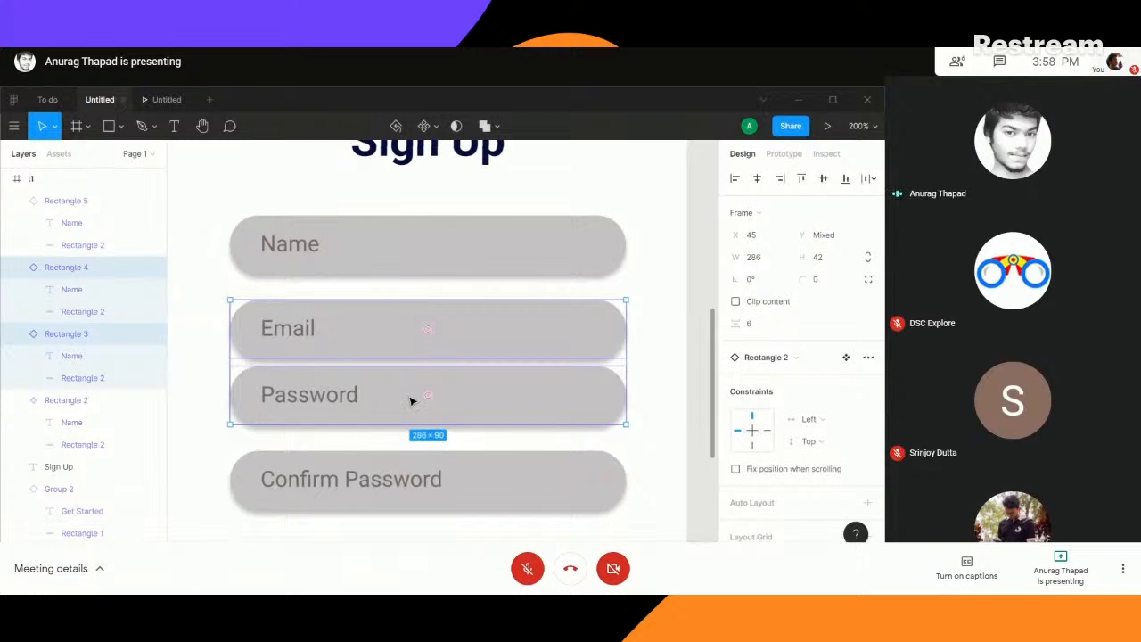
left_click(411, 400)
mouse_move(454, 412)
left_mouse_down()
mouse_move(454, 434)
mouse_move(452, 424)
left_mouse_up()
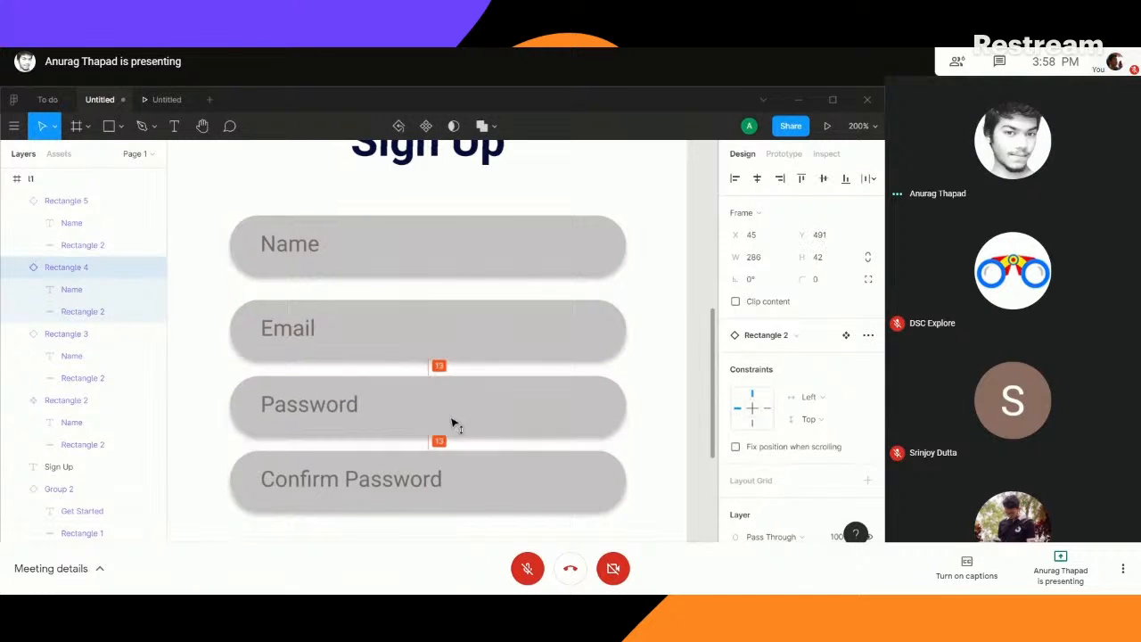
- Nudge the Email field up and the Confirm Password field down to space the four input fields evenly, 16 apart
left_click(443, 335)
left_click_drag(443, 333, 445, 330)
left_click(439, 407)
left_click(433, 477, "shift")
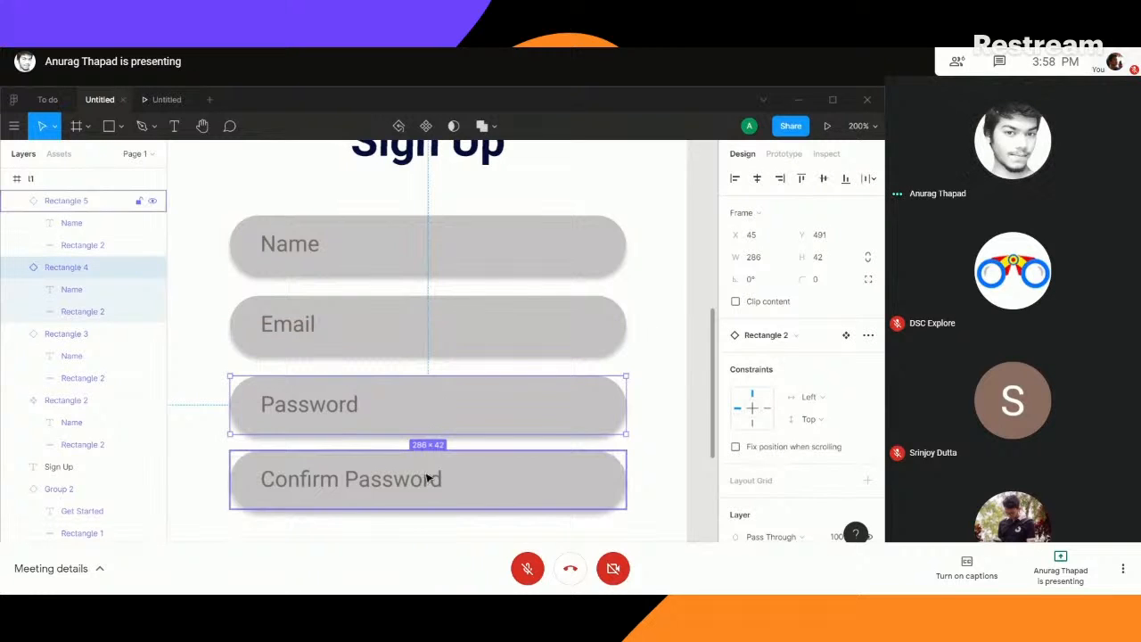
left_click_drag(433, 477, 429, 497)
key("ctrl+z")
left_click(426, 489)
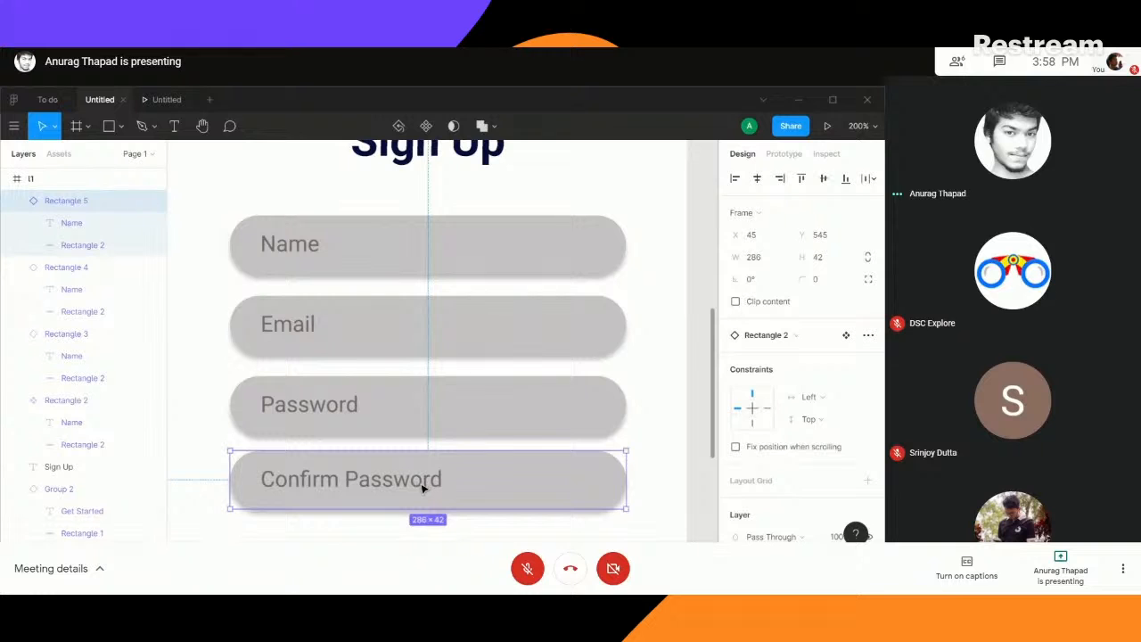
left_click_drag(424, 488, 429, 500)
left_click(671, 401)
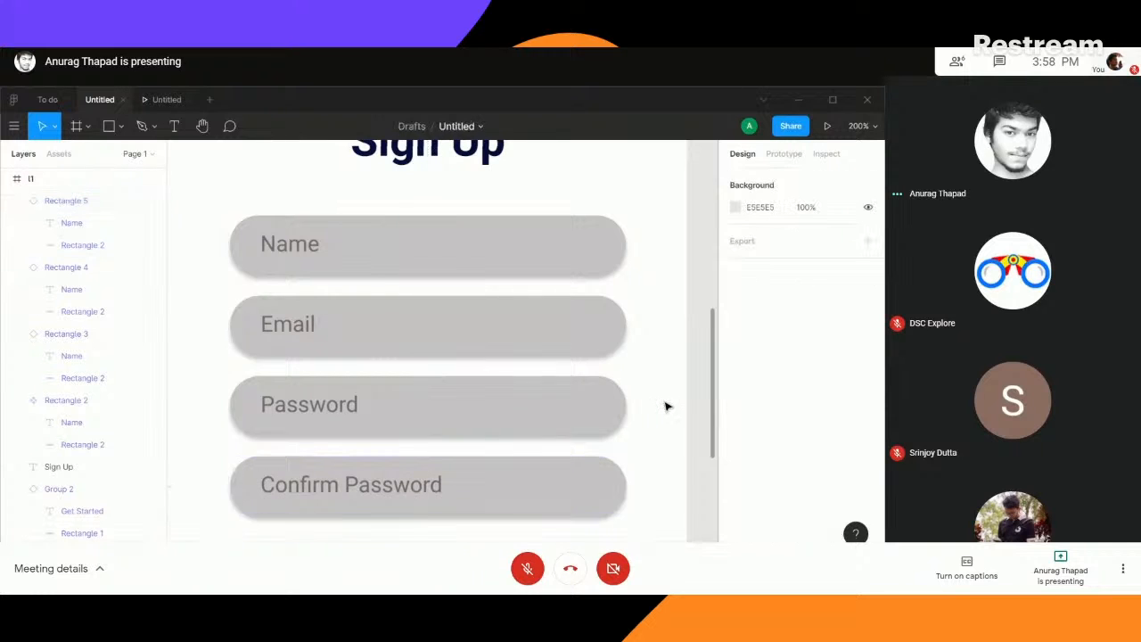
- Move the Sign Up screen's illustration up to Y 129 and its Sign Up heading down to Y 310
scroll(669, 403, "down", 4)
key("minus")
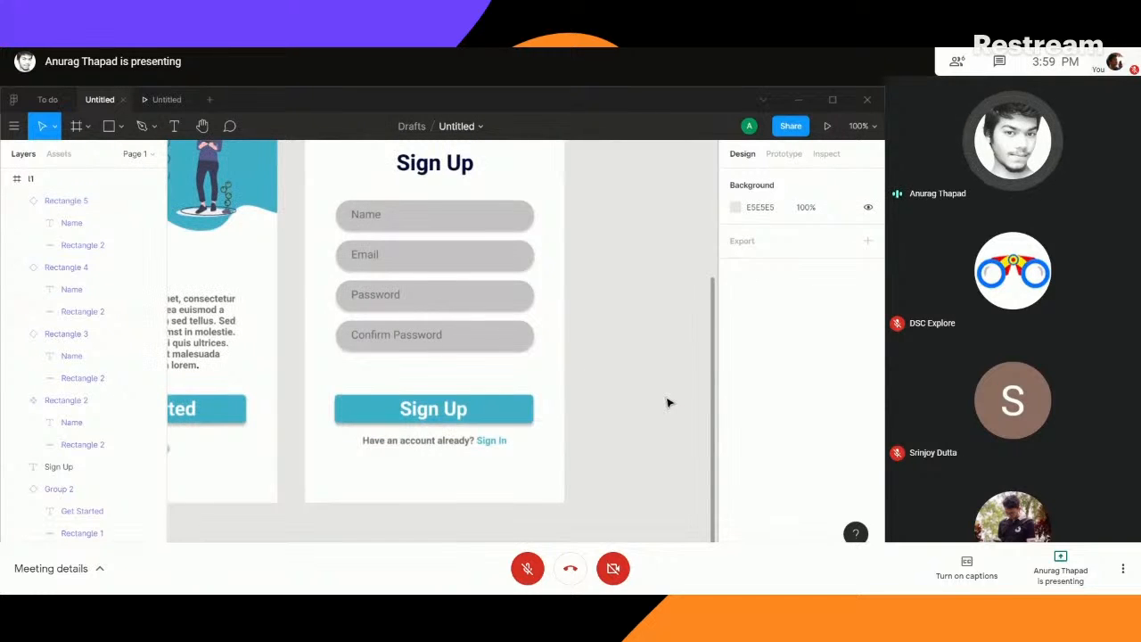
key("minus")
scroll(584, 367, "up", 1)
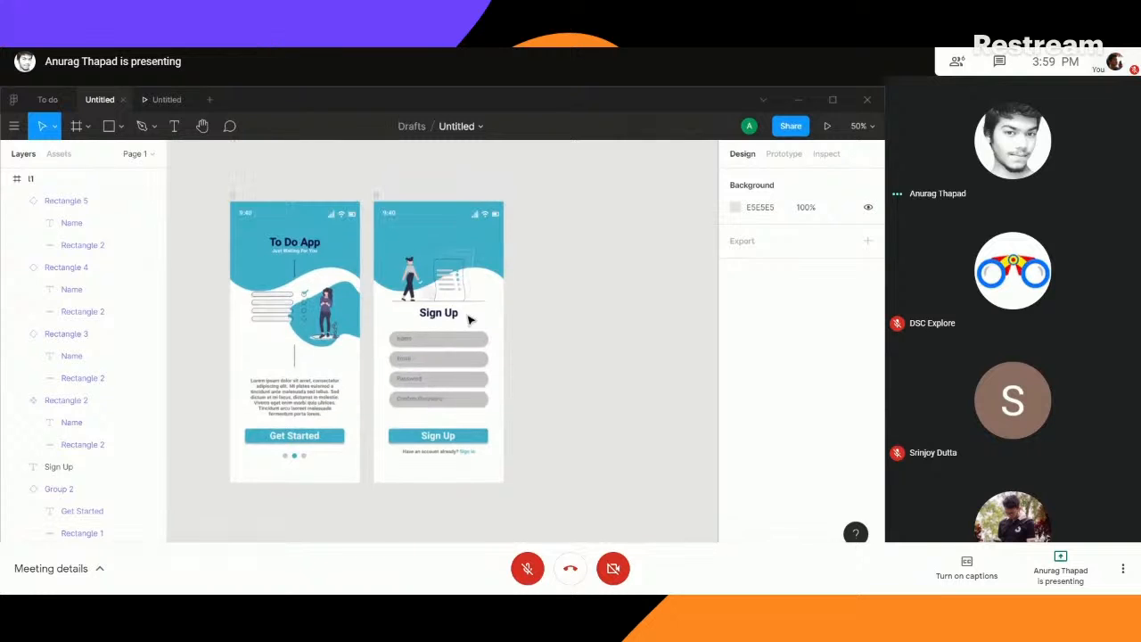
left_click(439, 313)
left_click(452, 274)
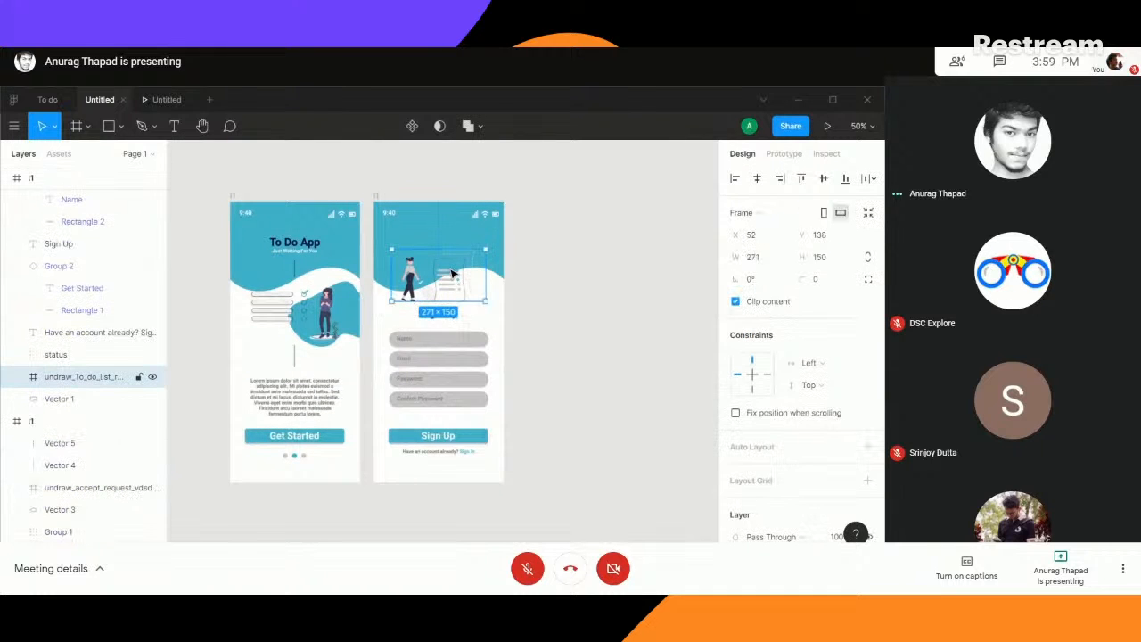
left_click(439, 314)
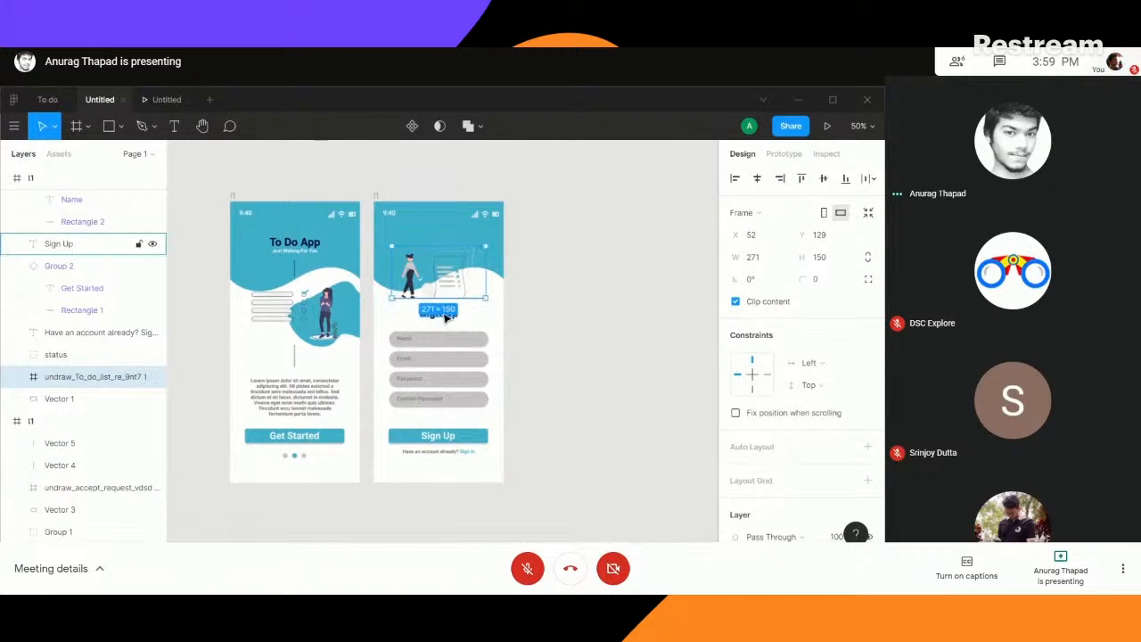
left_click_drag(435, 319, 435, 324)
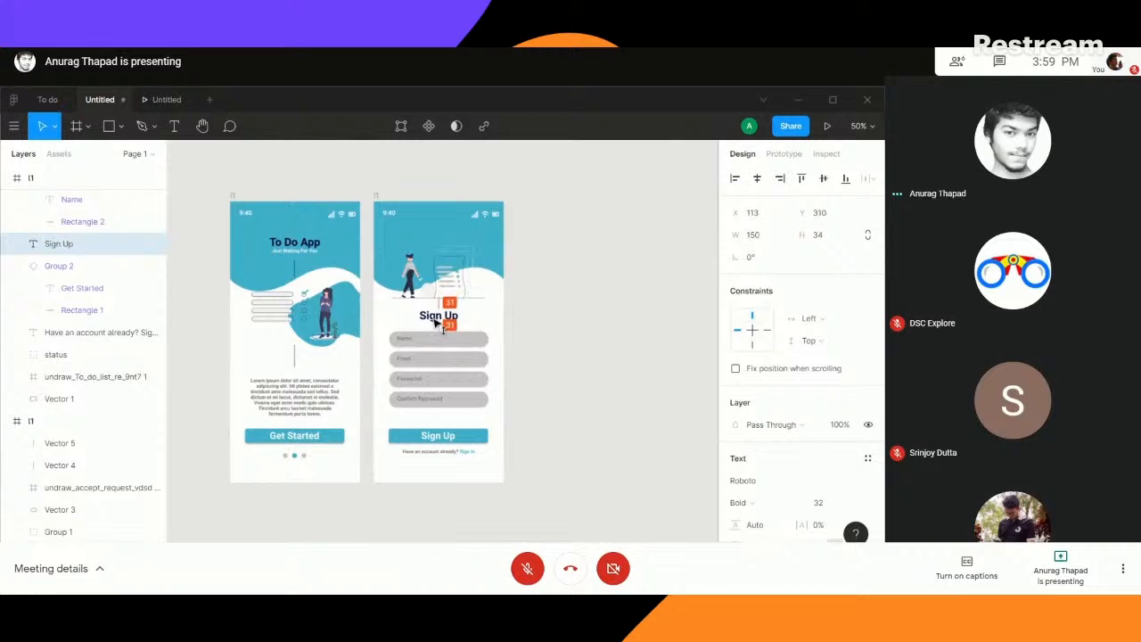
left_click(561, 344)
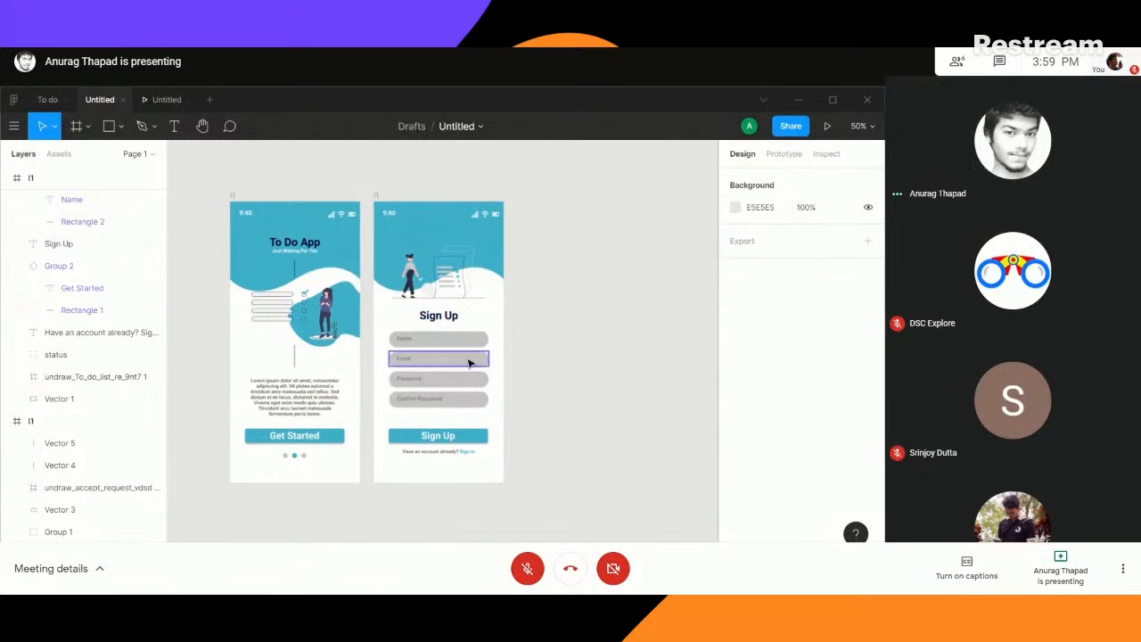
- Try the Sign Up button closer to the Confirm Password field at Y 611, and undo the move
left_click(445, 443)
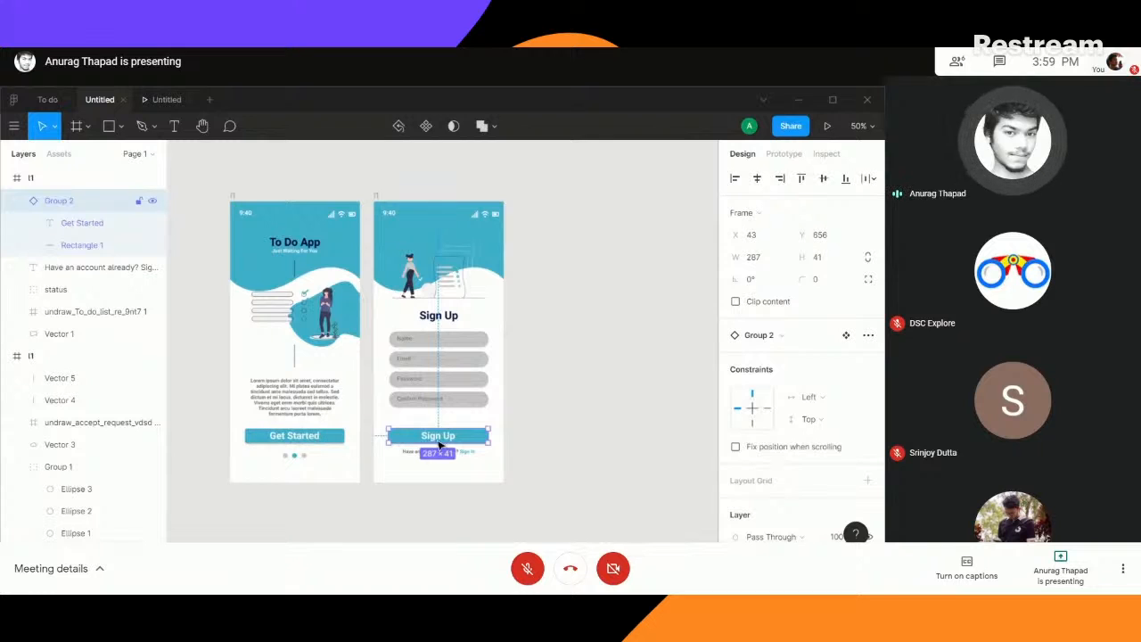
mouse_move(436, 441)
left_mouse_down()
mouse_move(438, 431)
mouse_move(437, 451)
mouse_move(432, 435)
mouse_move(453, 439)
left_mouse_up()
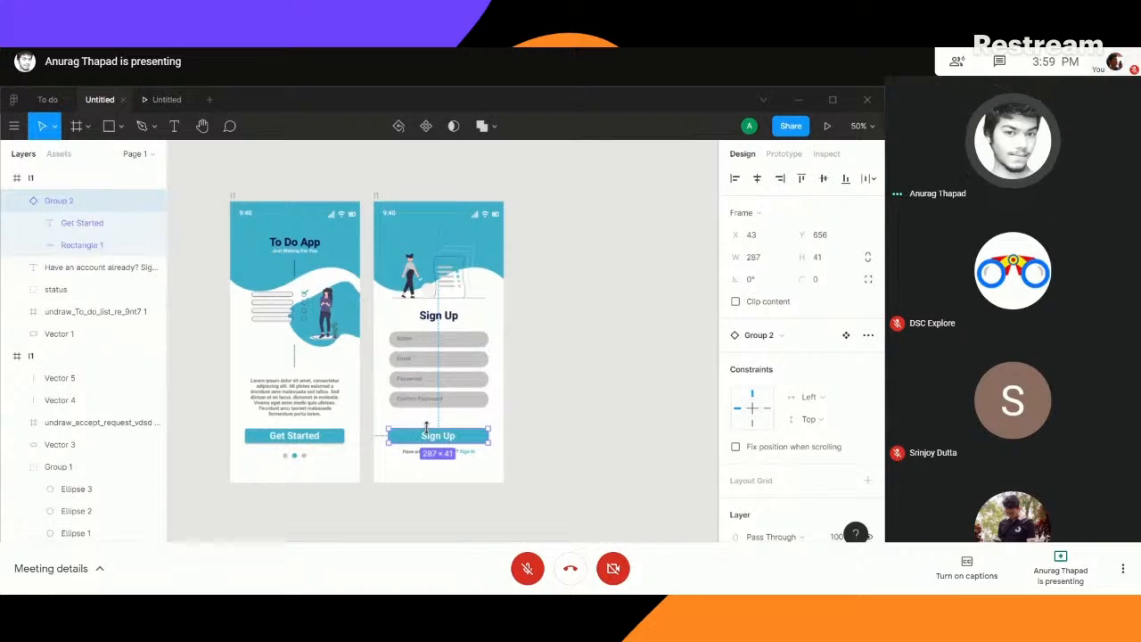
left_click_drag(431, 443, 434, 431)
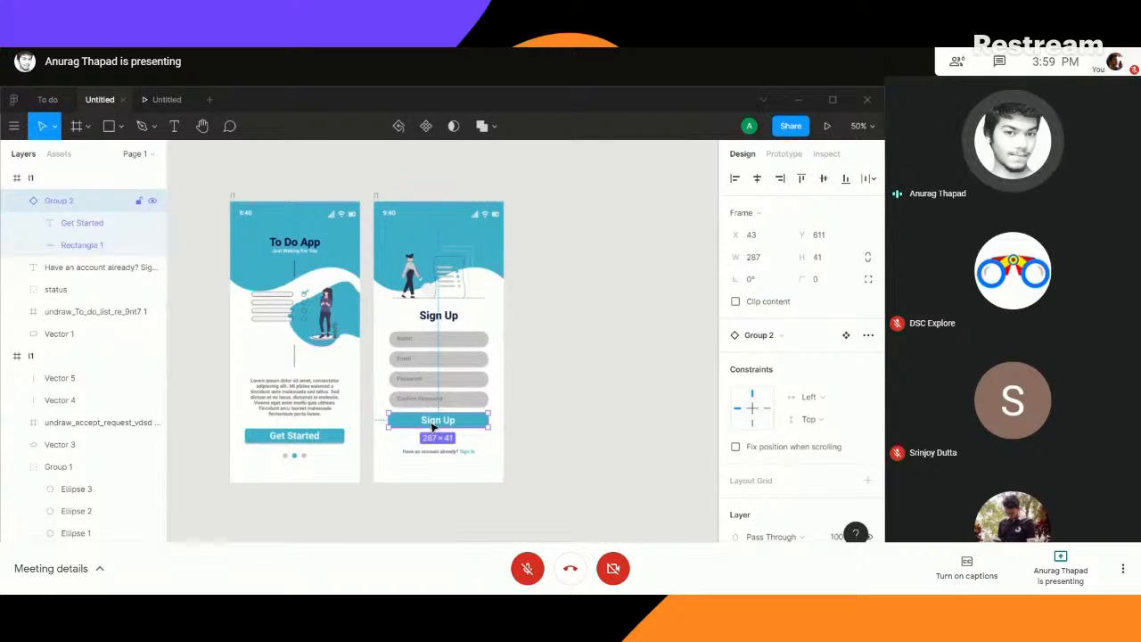
key("ctrl+z")
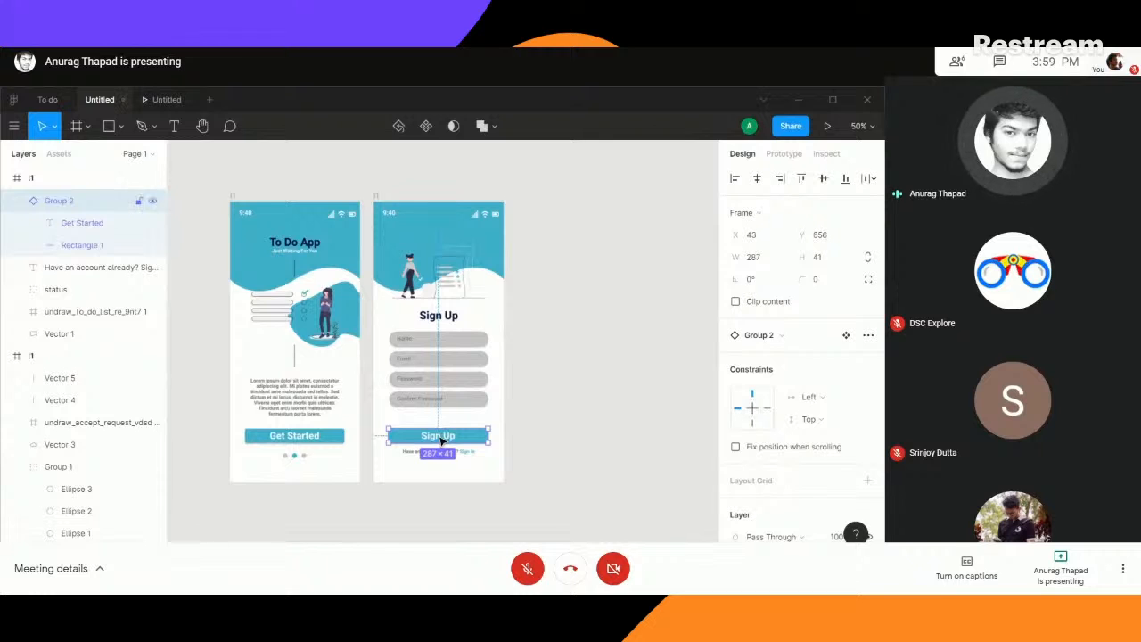
- Place the "Have an account already?" line at Y 713 and move the Confirm Password field down to Y 584
left_click(433, 476)
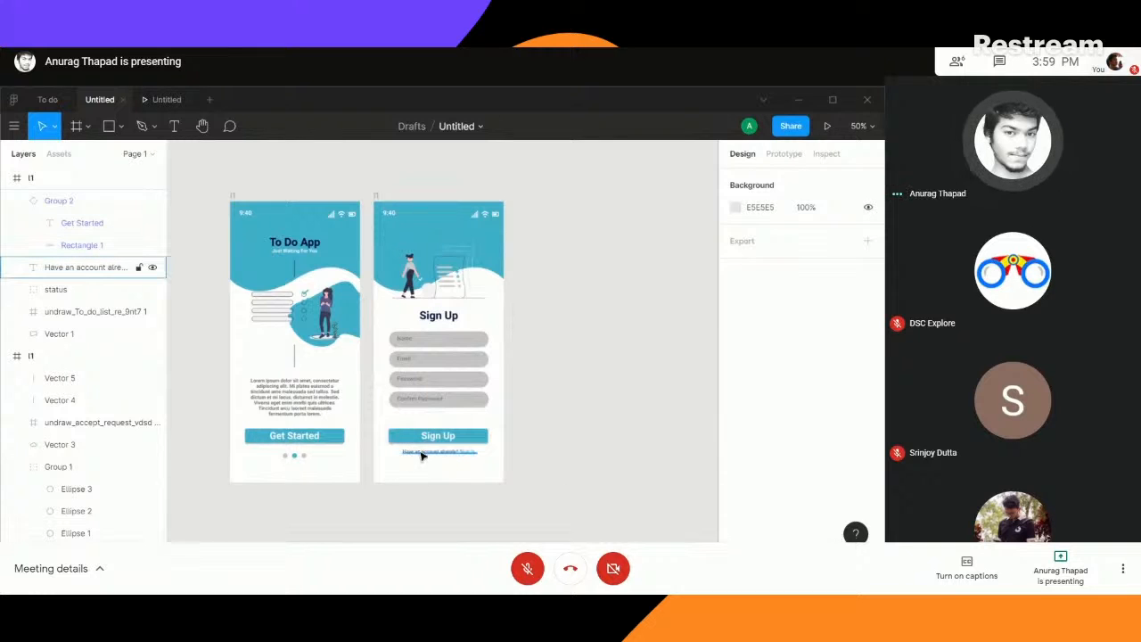
left_click(427, 456)
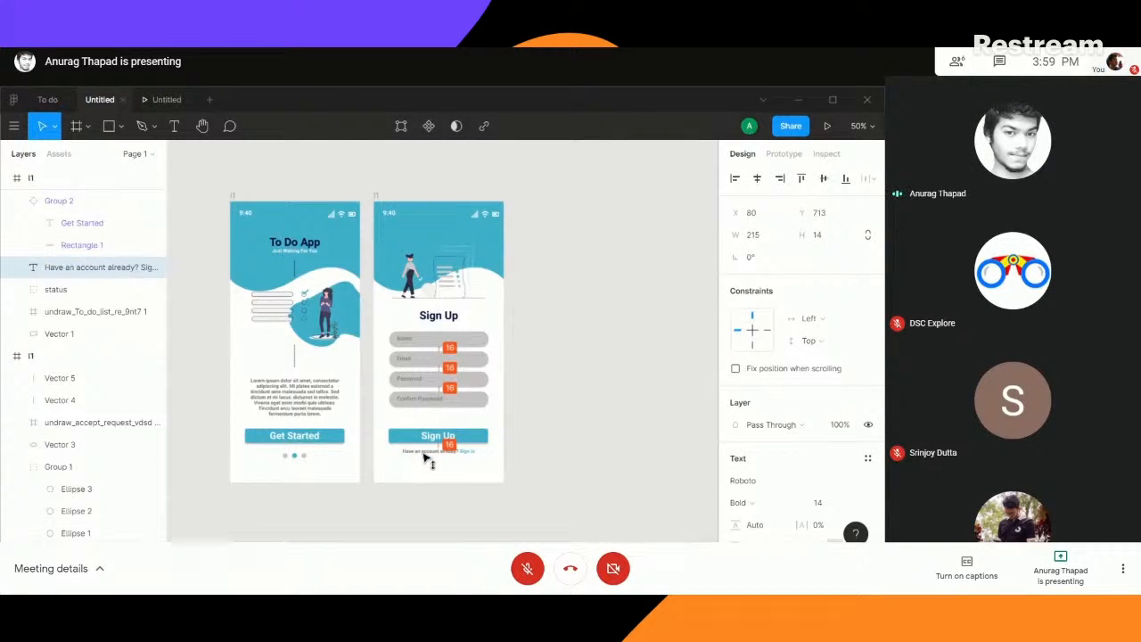
left_click(428, 408)
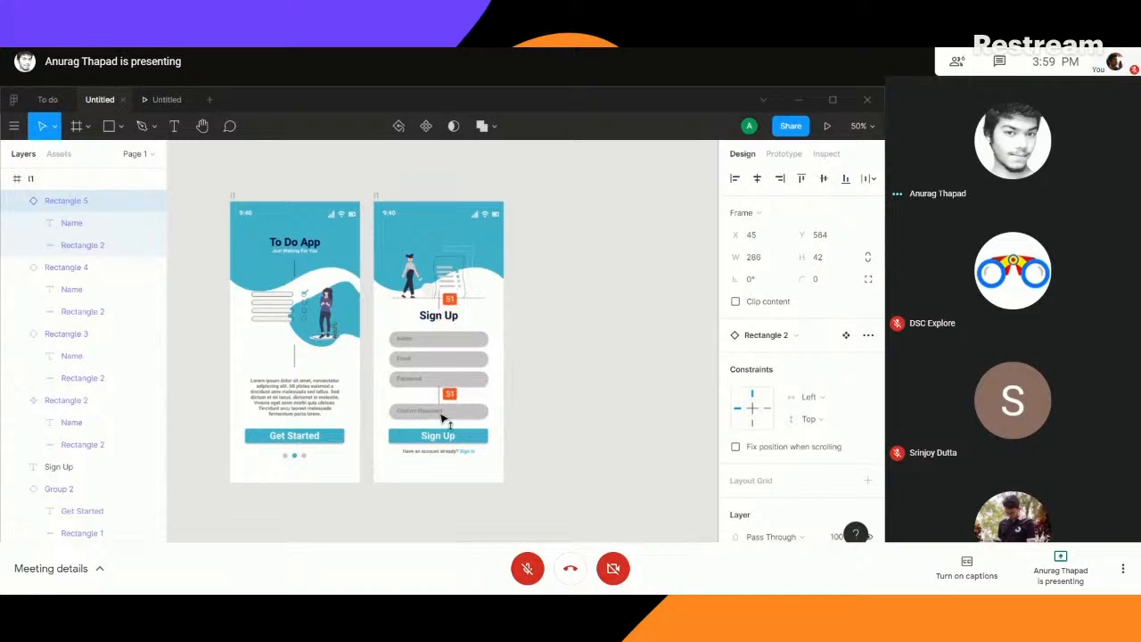
- Move the Password, Email and Name fields so all four fields have equal gaps of 26, with Name at Y 380
left_click_drag(441, 414, 443, 384)
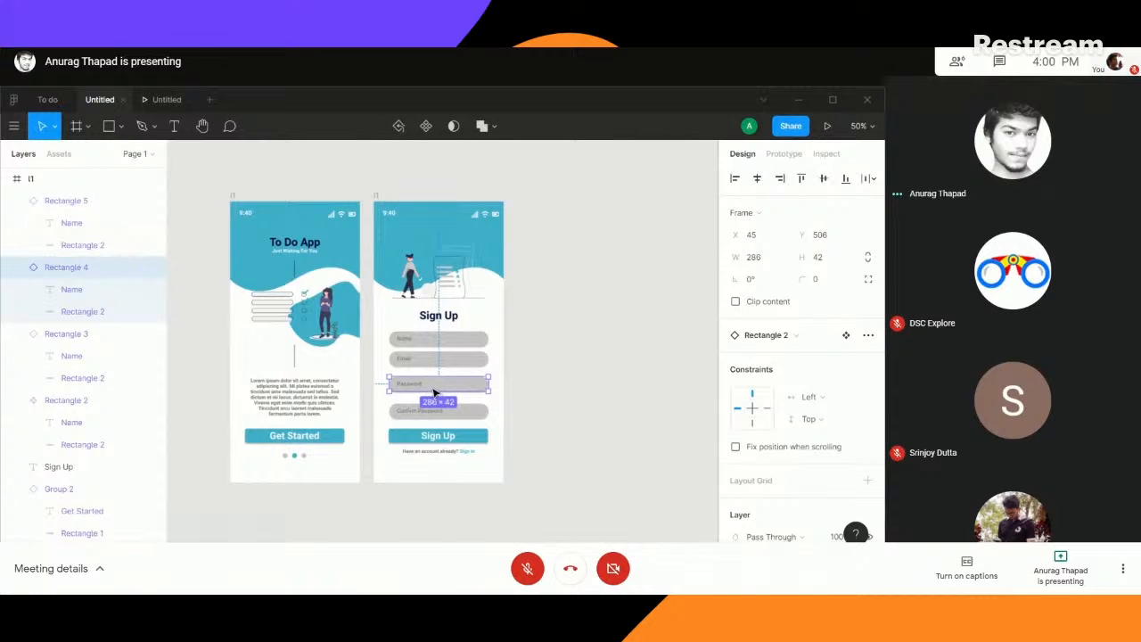
left_click_drag(433, 392, 444, 369)
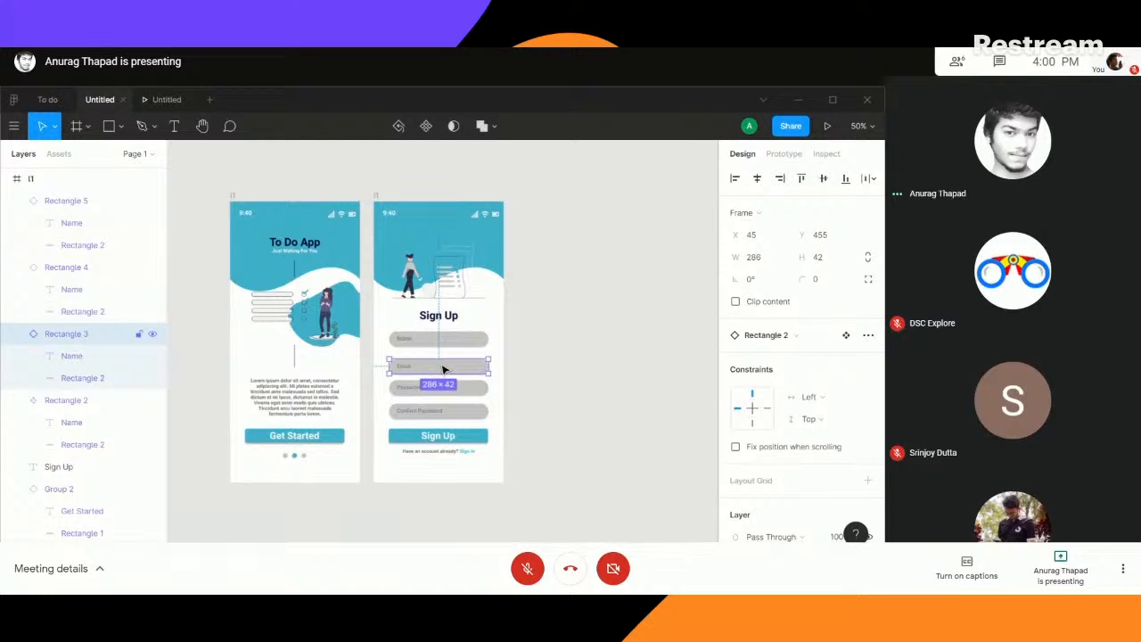
left_click(557, 411)
key("shift+0")
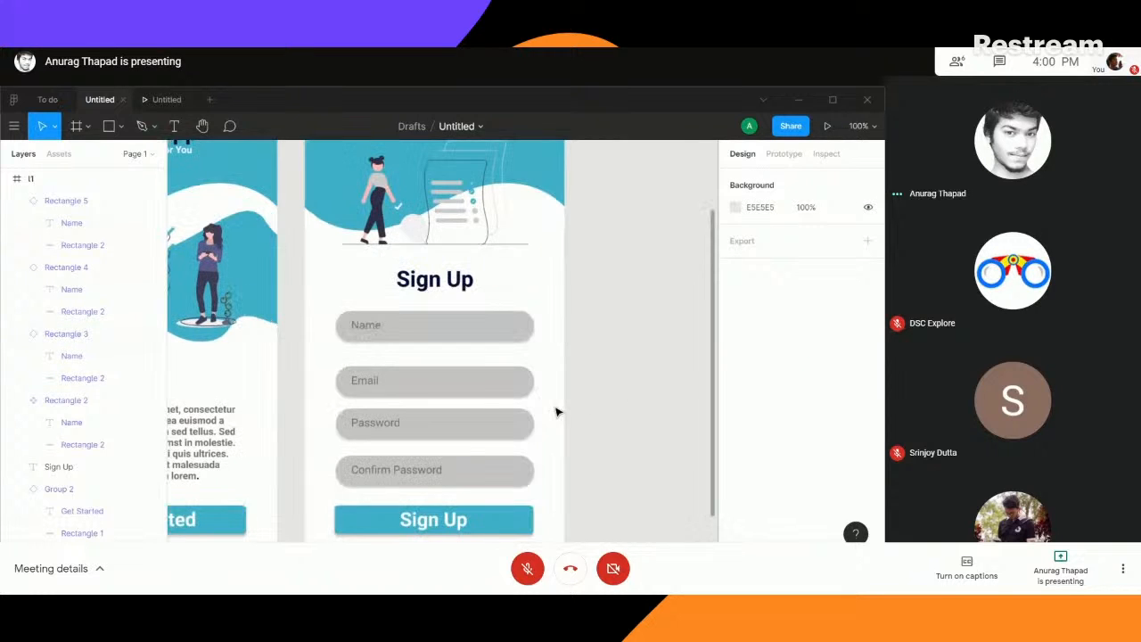
scroll(559, 411, "down", 2)
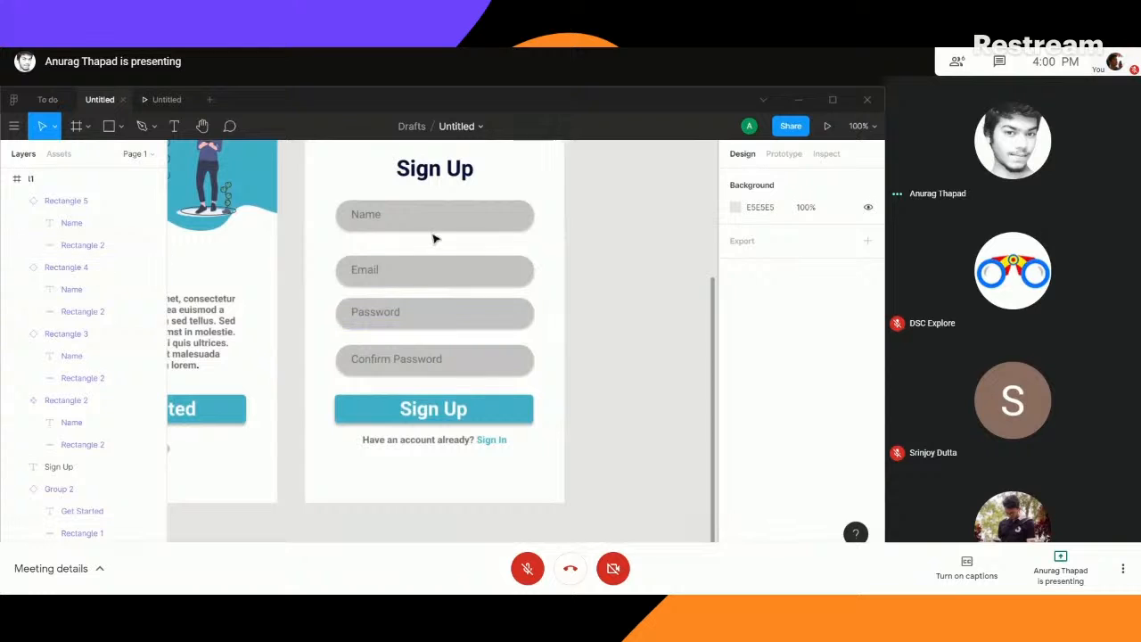
mouse_move(436, 229)
left_mouse_down()
mouse_move(438, 273)
mouse_move(446, 238)
left_mouse_up()
left_click(438, 272)
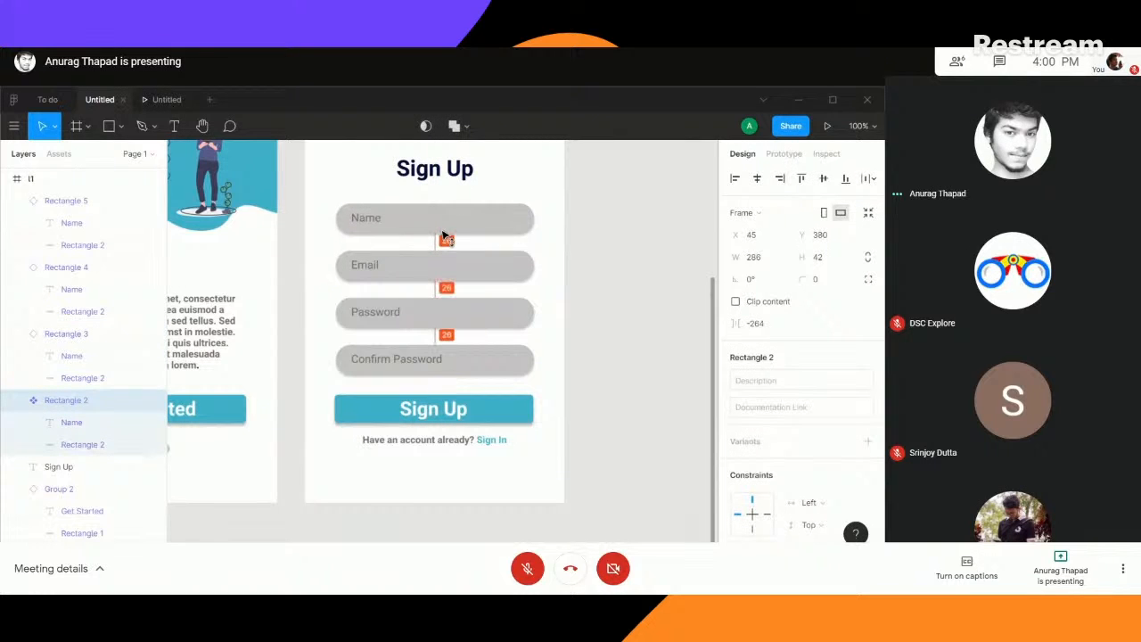
left_click(611, 328)
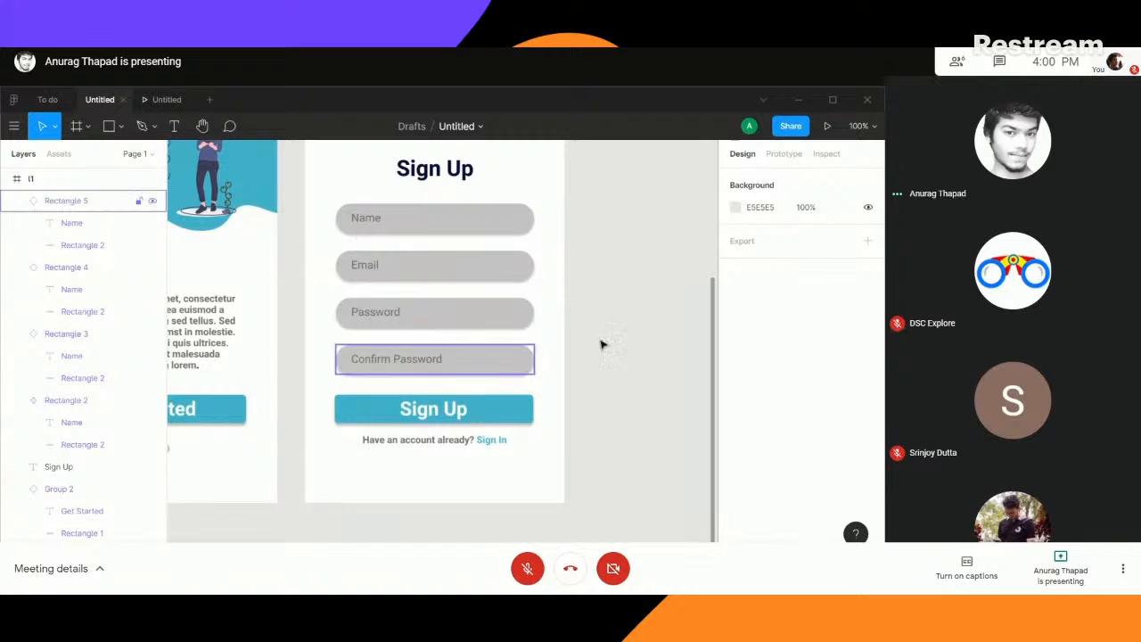
- Check the position of the Sign Up heading between the illustration and the Name field
scroll(615, 348, "up", 3)
mouse_move(421, 341)
left_mouse_down()
mouse_move(434, 331)
mouse_move(435, 346)
left_mouse_up()
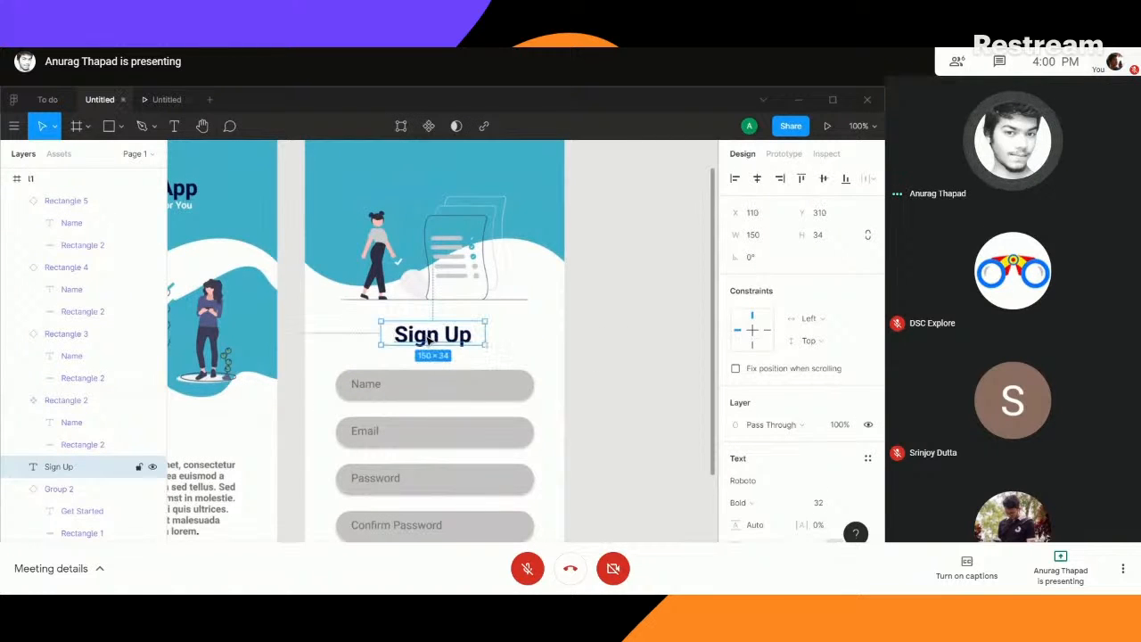
left_click(467, 364)
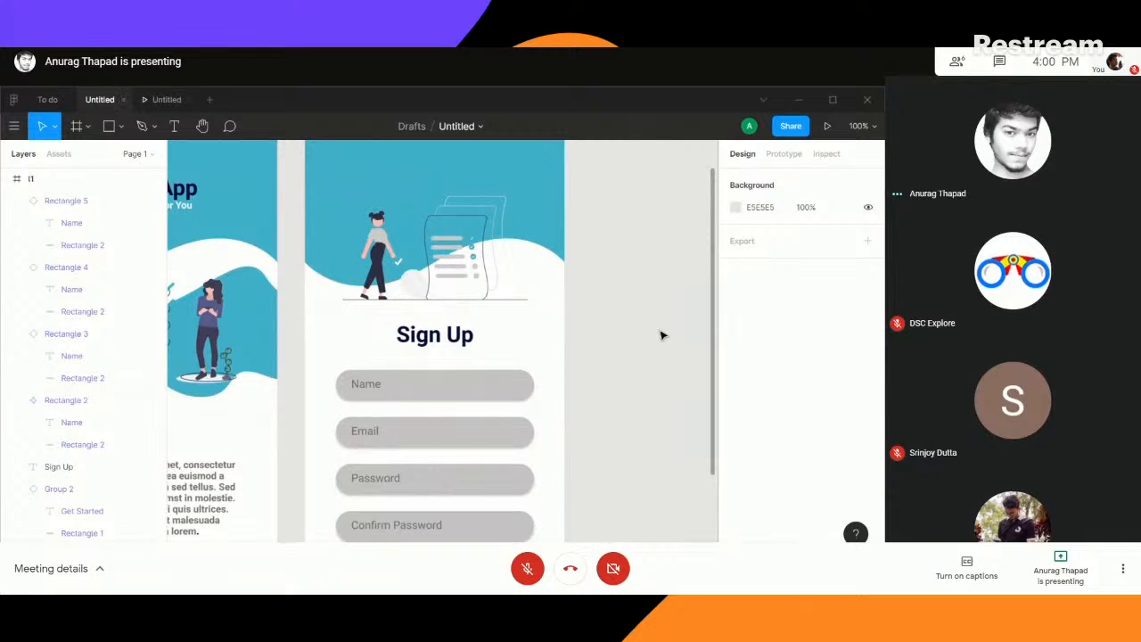
key("ctrl+minus")
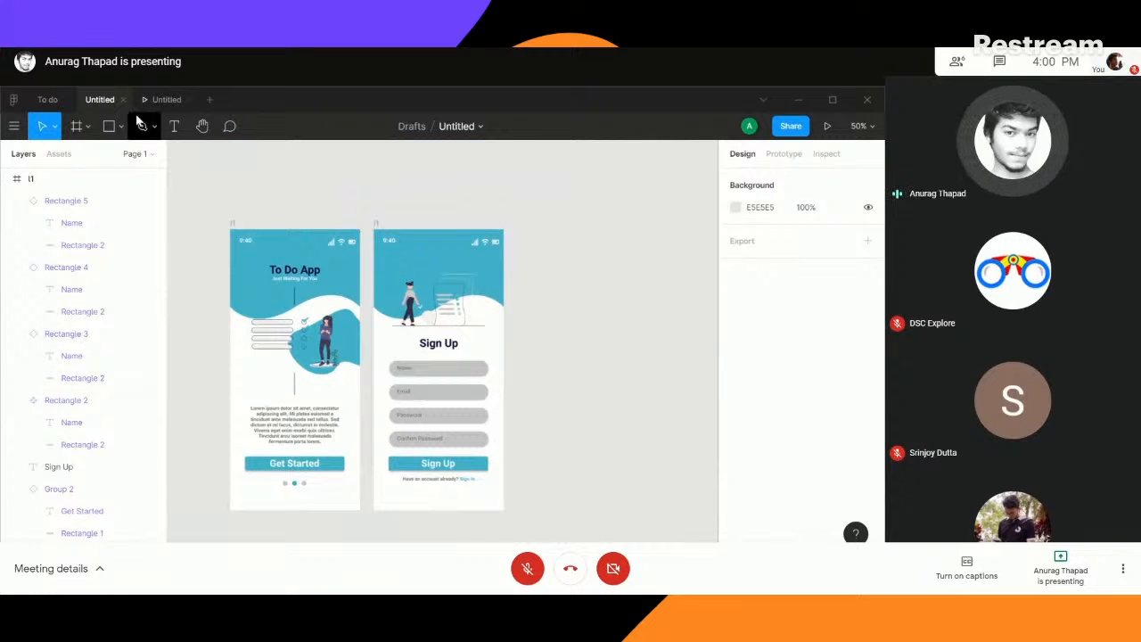
- Preview the prototype, flipping back and forth between the To Do App welcome screen and the Sign Up screen
left_click(153, 99)
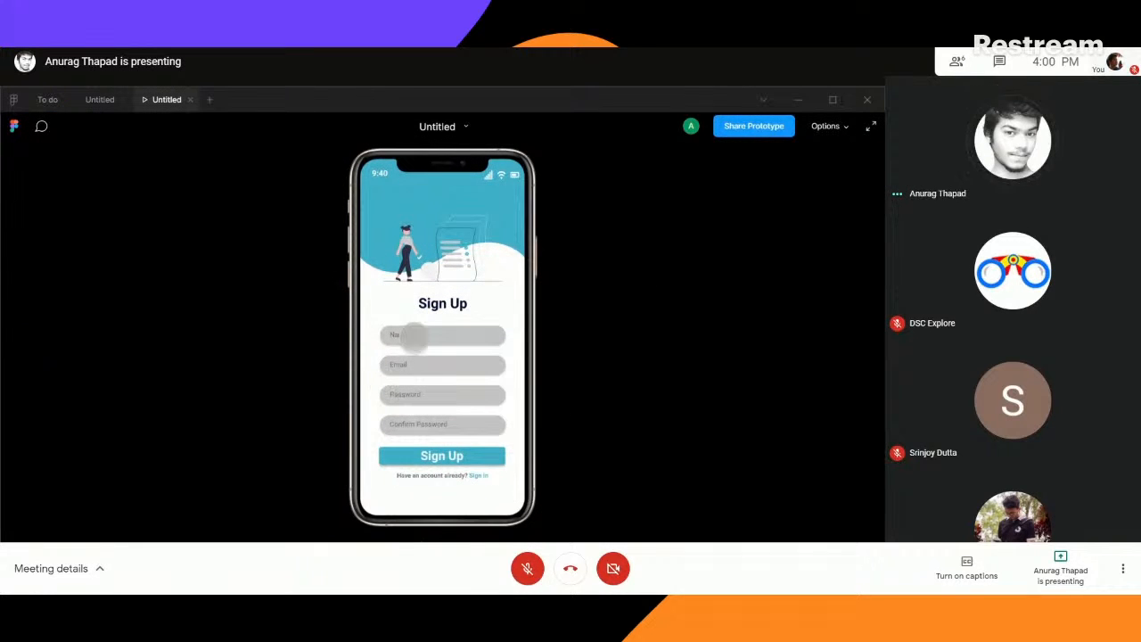
key("Left")
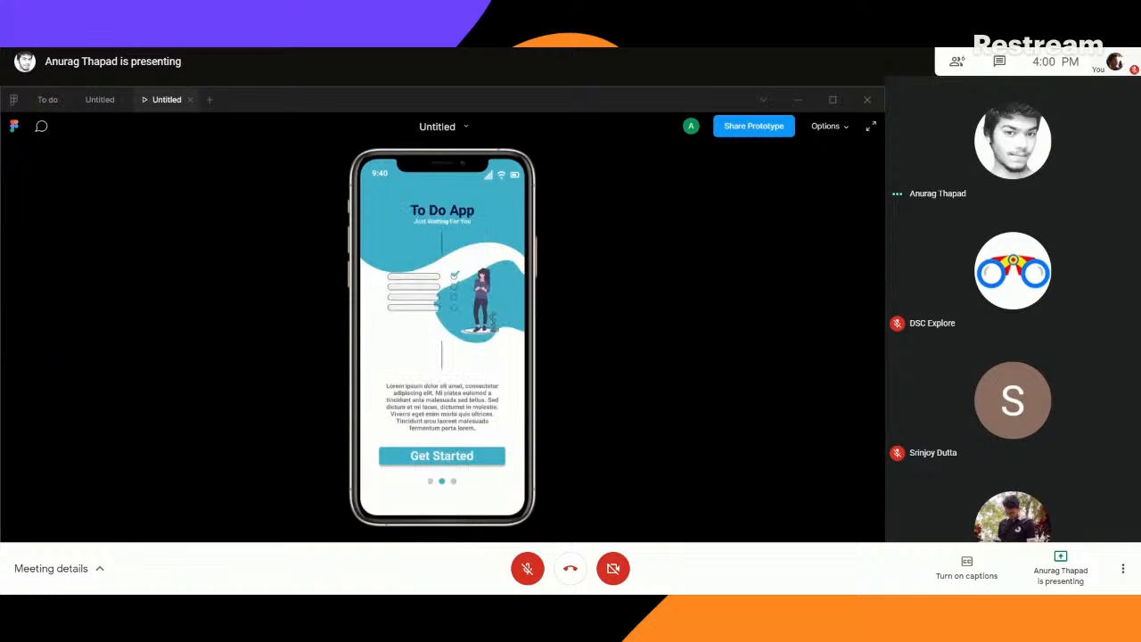
key("Right")
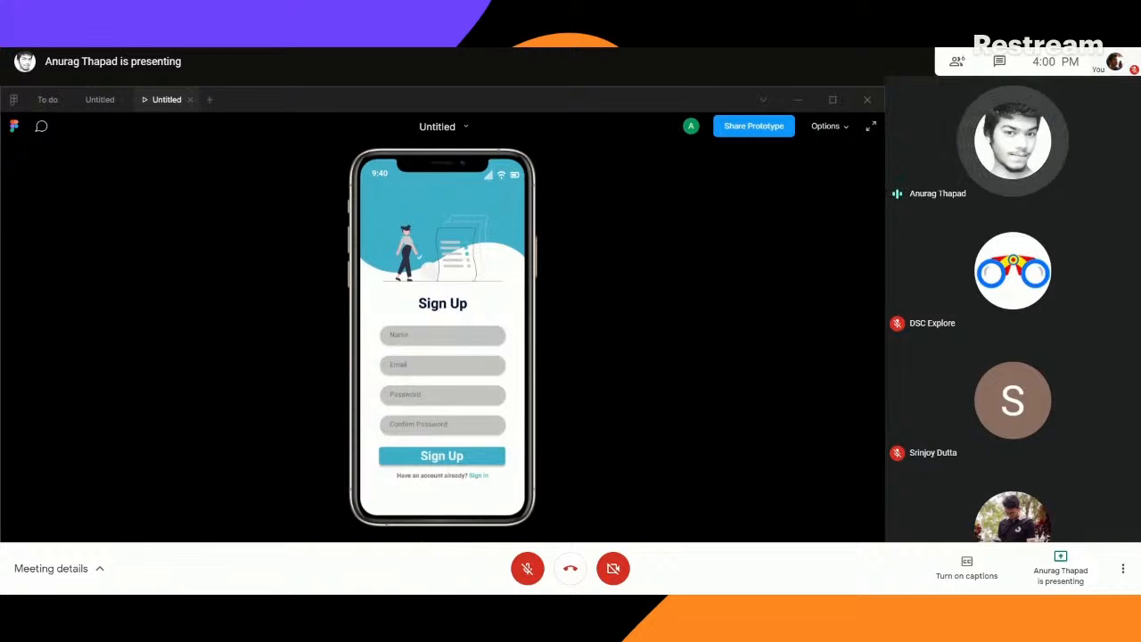
key("Left")
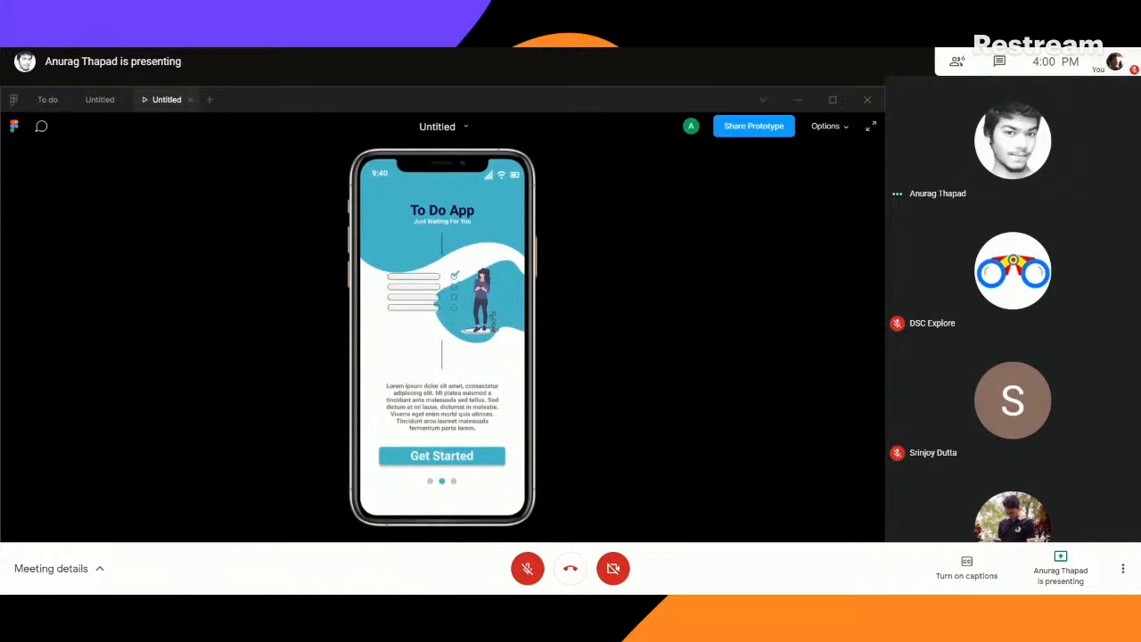
key("Right")
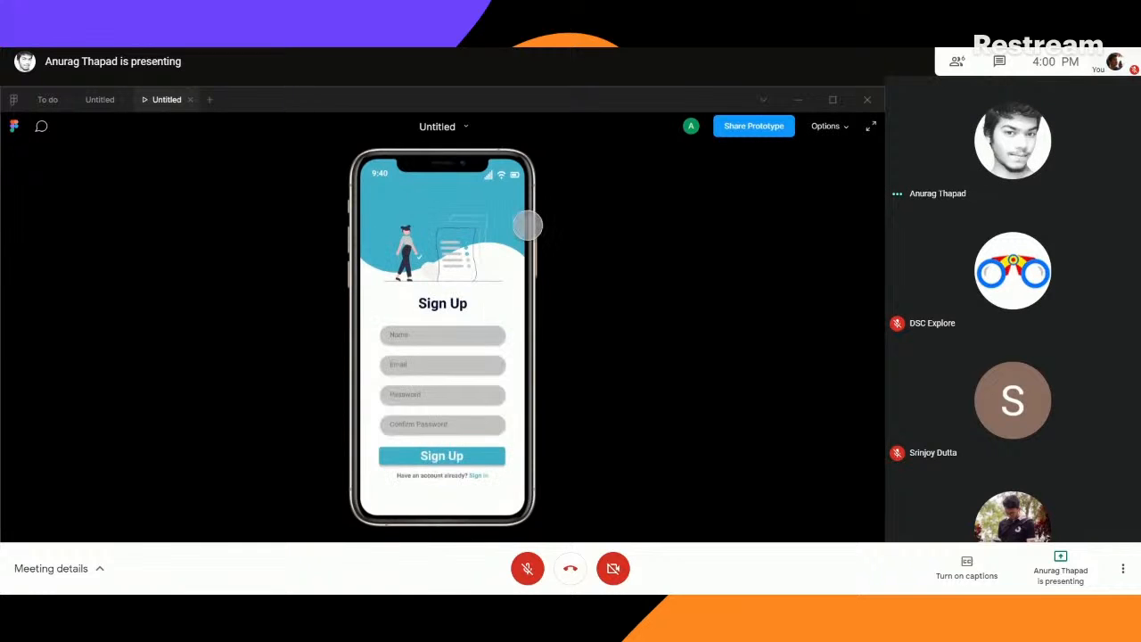
- Examine the Sign In screen's layout in the To do reference file
left_click(102, 99)
left_click(45, 99)
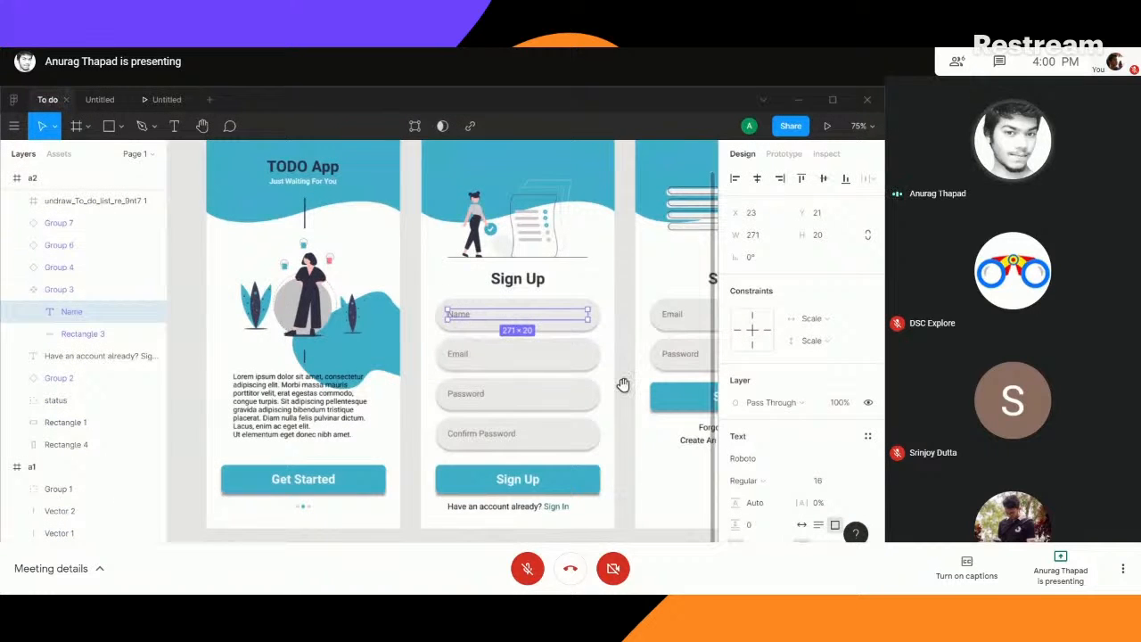
left_click_drag(562, 381, 370, 355)
scroll(572, 336, "up", 2)
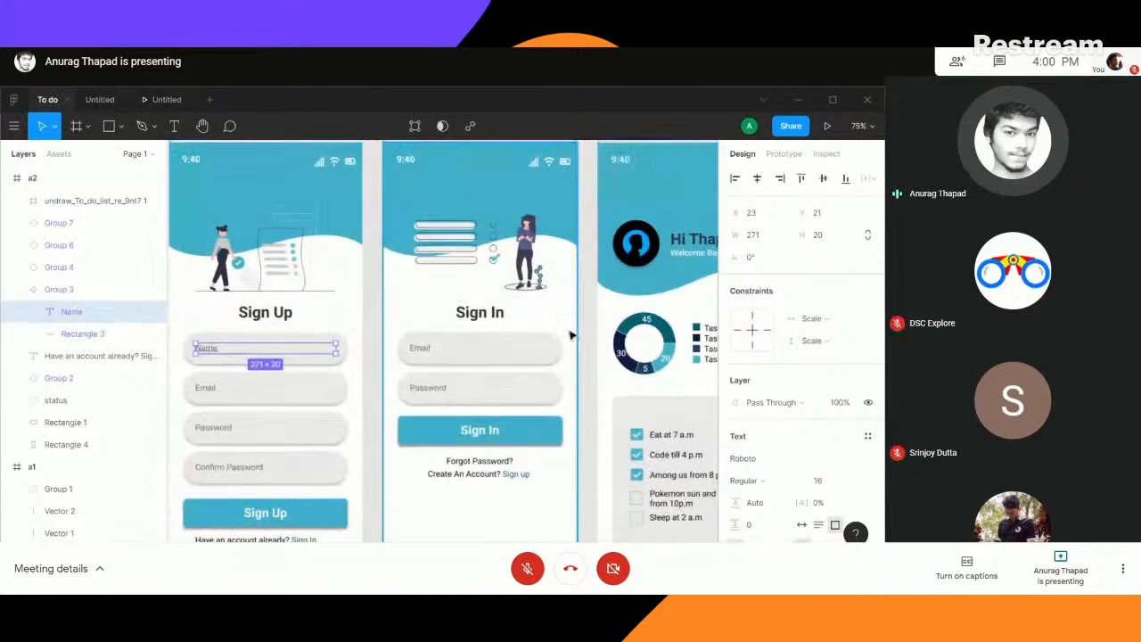
scroll(571, 336, "down", 1)
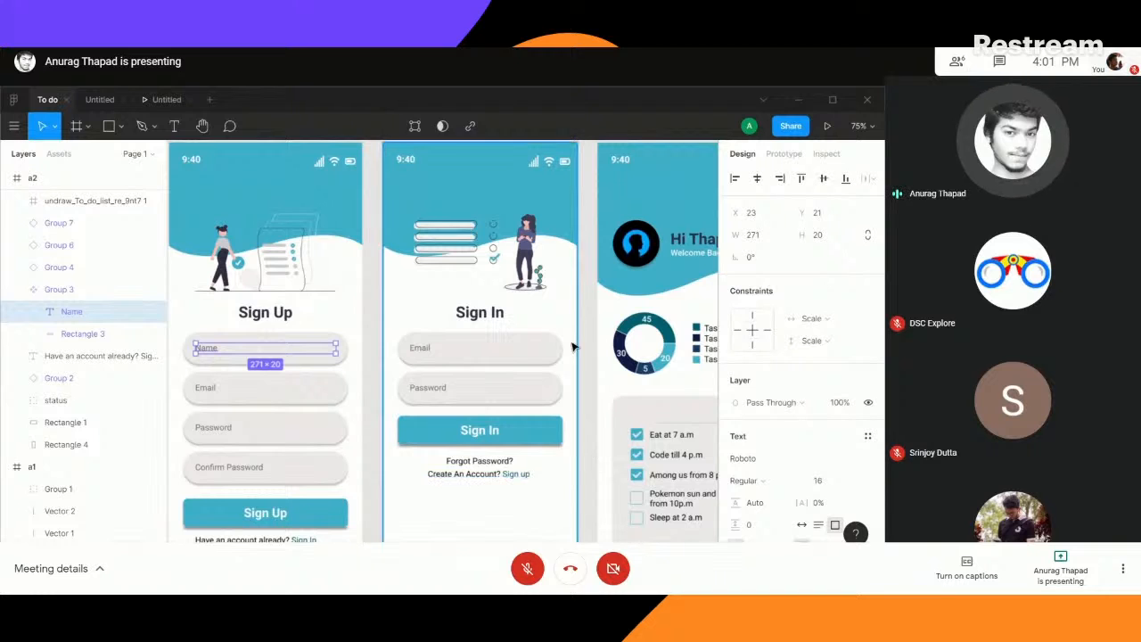
- Duplicate the whole Sign Up frame in the Untitled file, with the copy beside the original
left_click(99, 100)
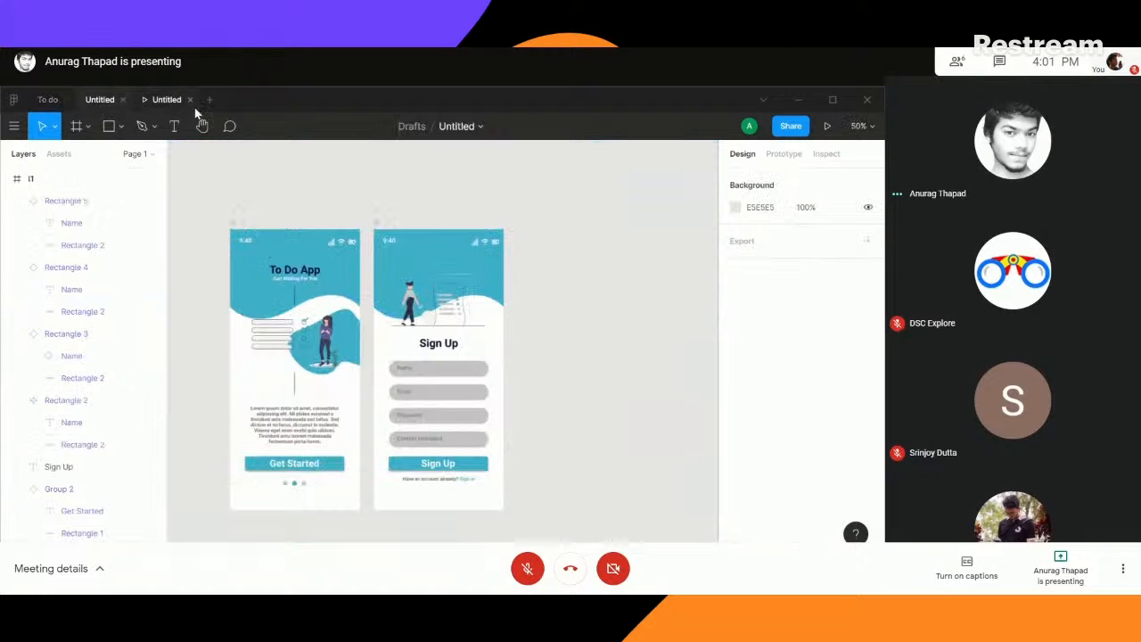
left_click(392, 243)
left_click(376, 225)
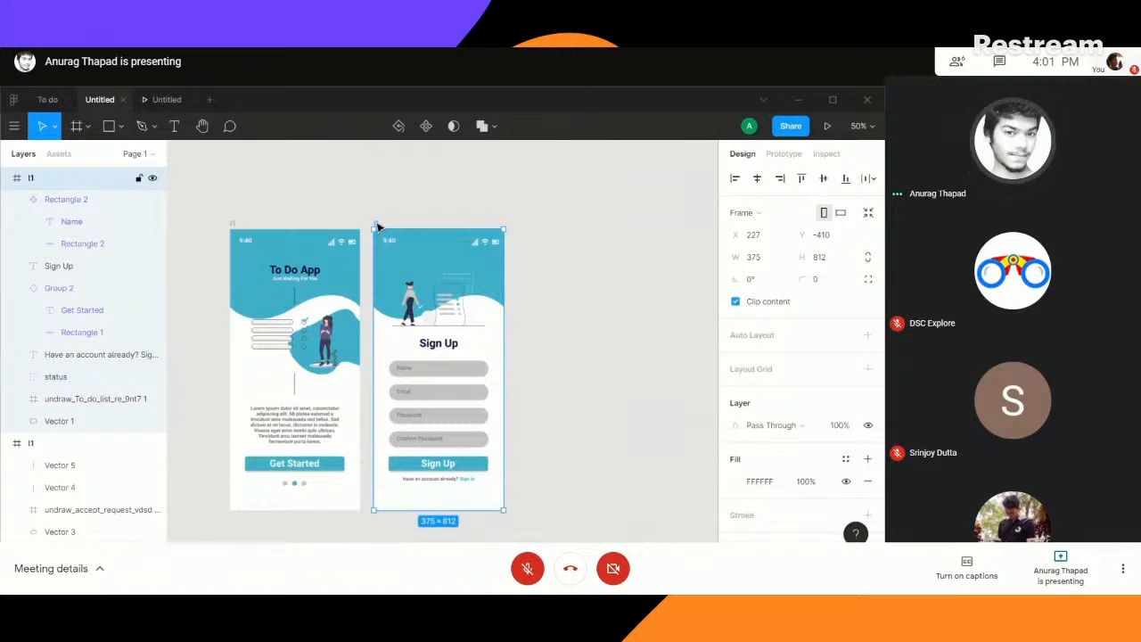
key("ctrl+d")
scroll(645, 339, "right", 3)
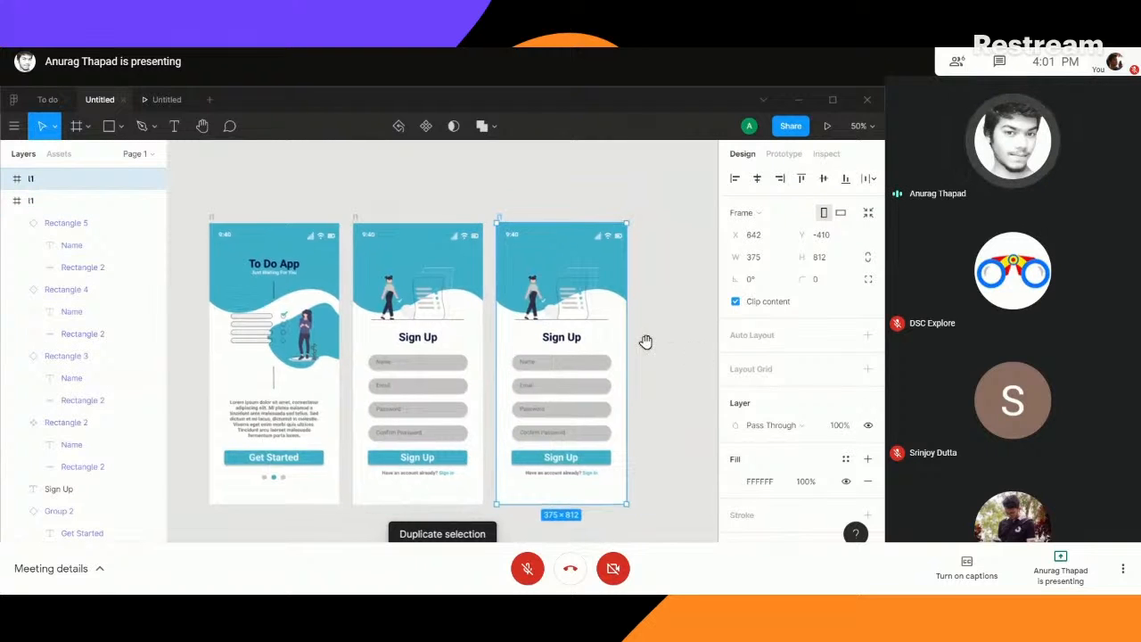
- Delete the to-do list illustration from the duplicated Sign Up frame
scroll(576, 360, "down", 1)
key("shift+0")
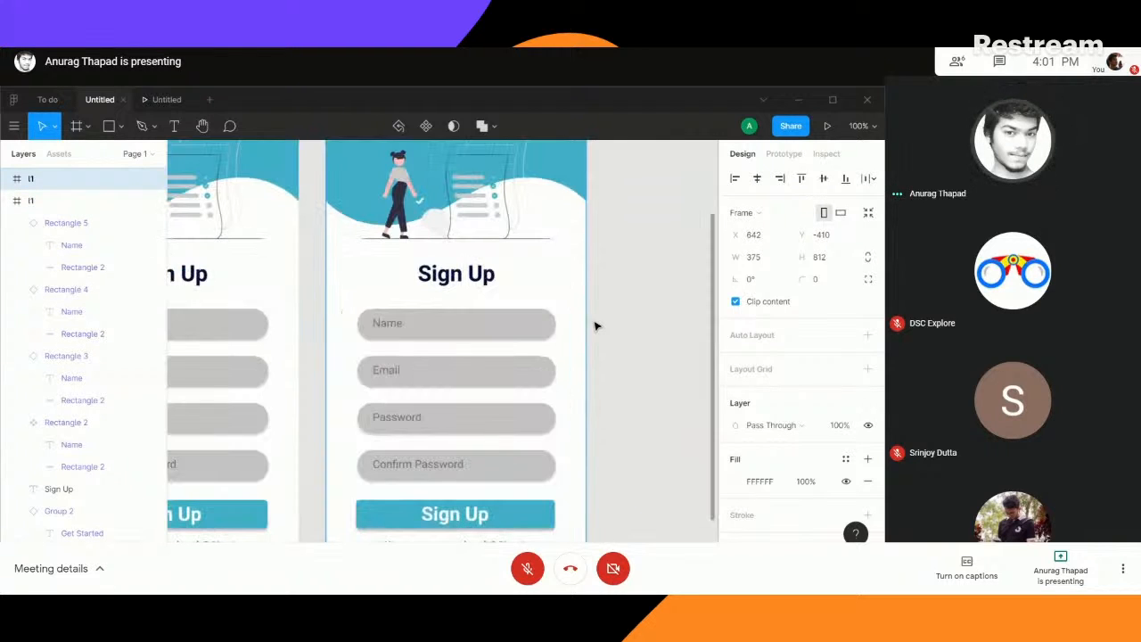
scroll(615, 285, "down", 1)
key("ctrl+minus")
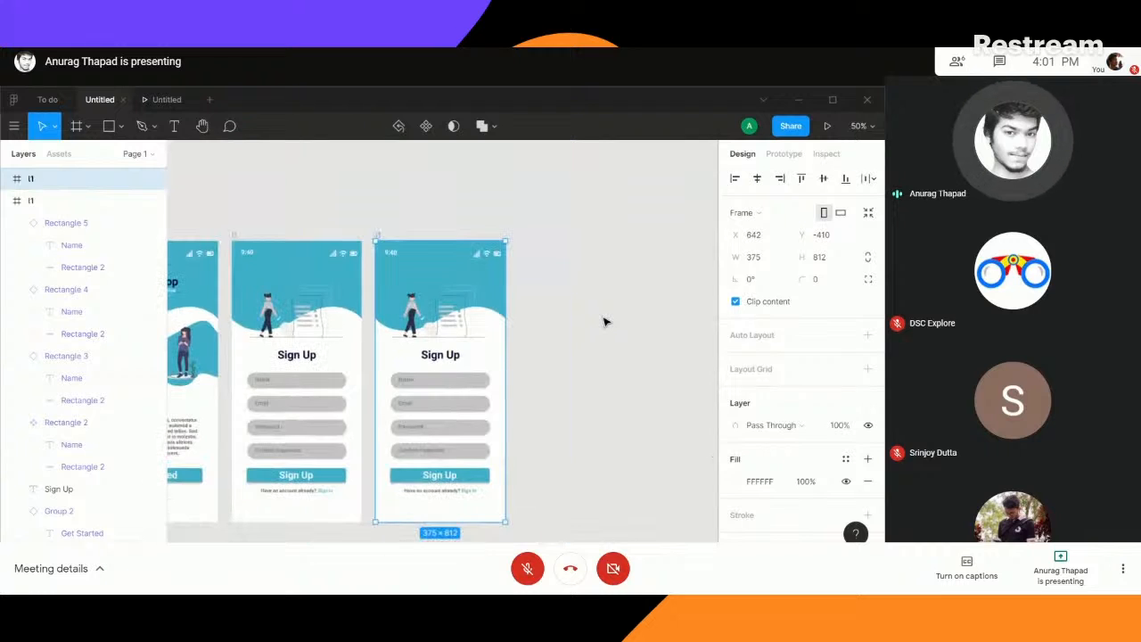
left_click(438, 315)
key("Delete")
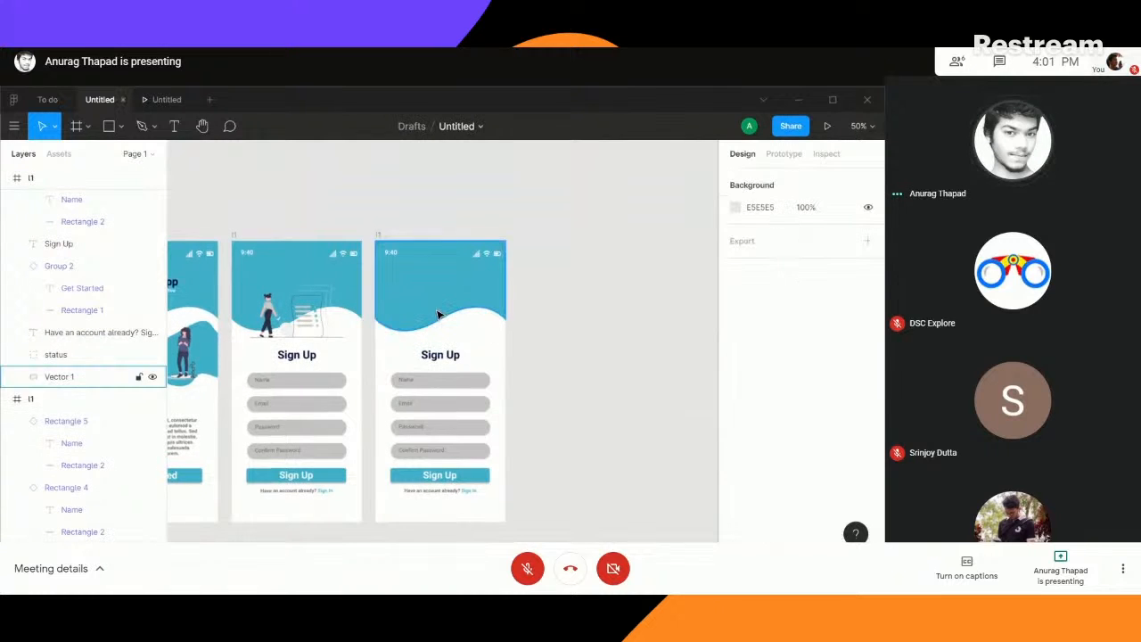
- Select the standing woman illustration on the TODO App welcome screen in the To do reference file
left_click(47, 100)
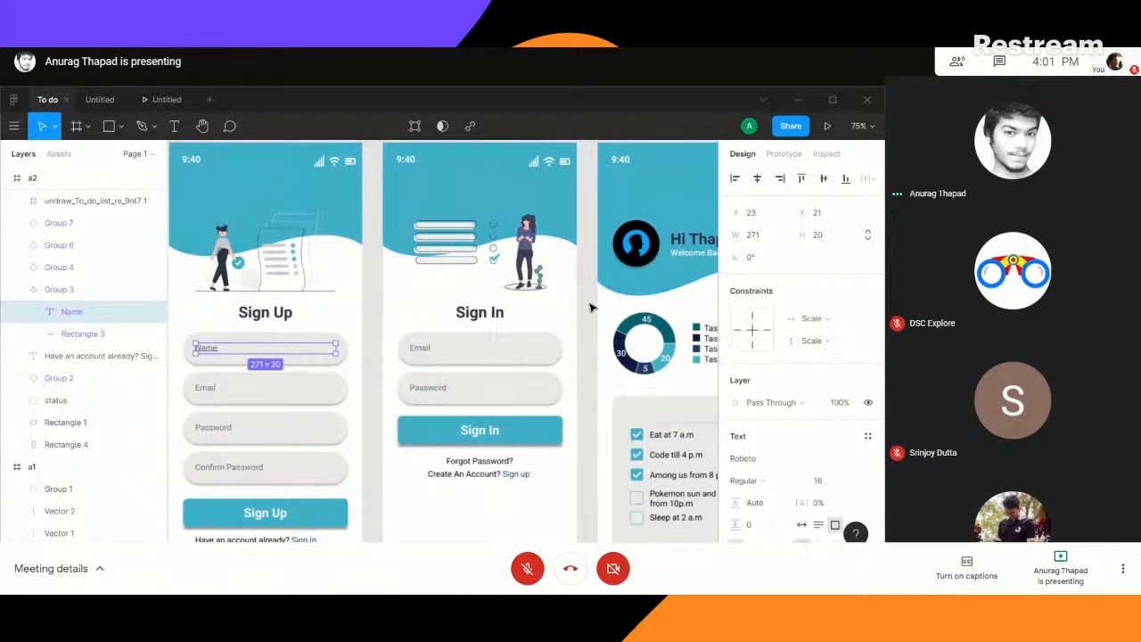
scroll(437, 270, "left", 5)
left_click(376, 352)
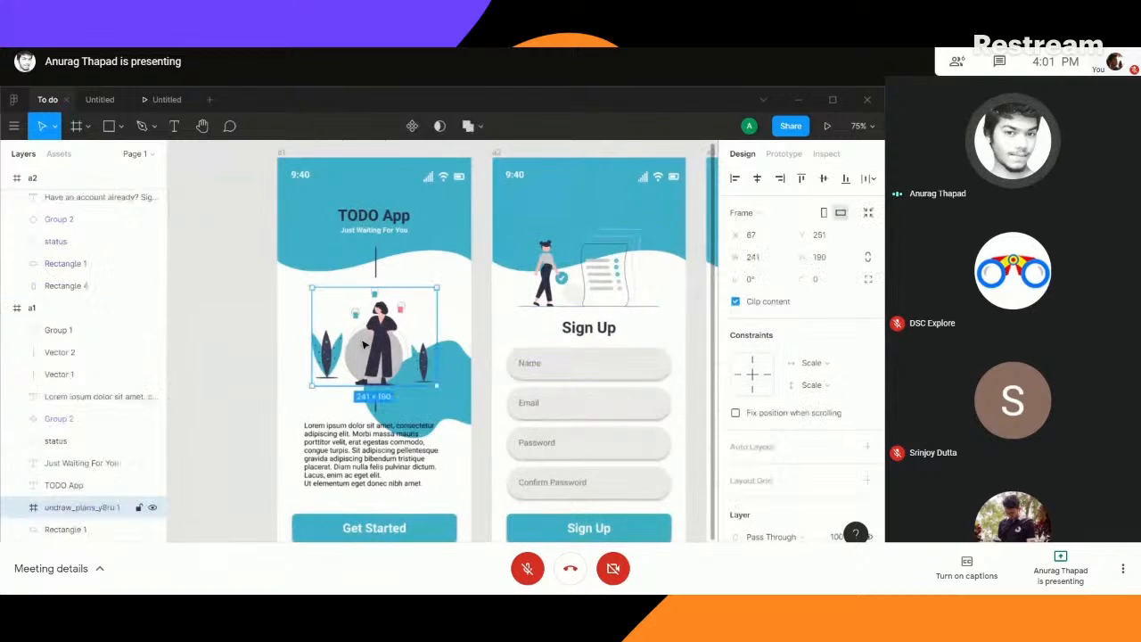
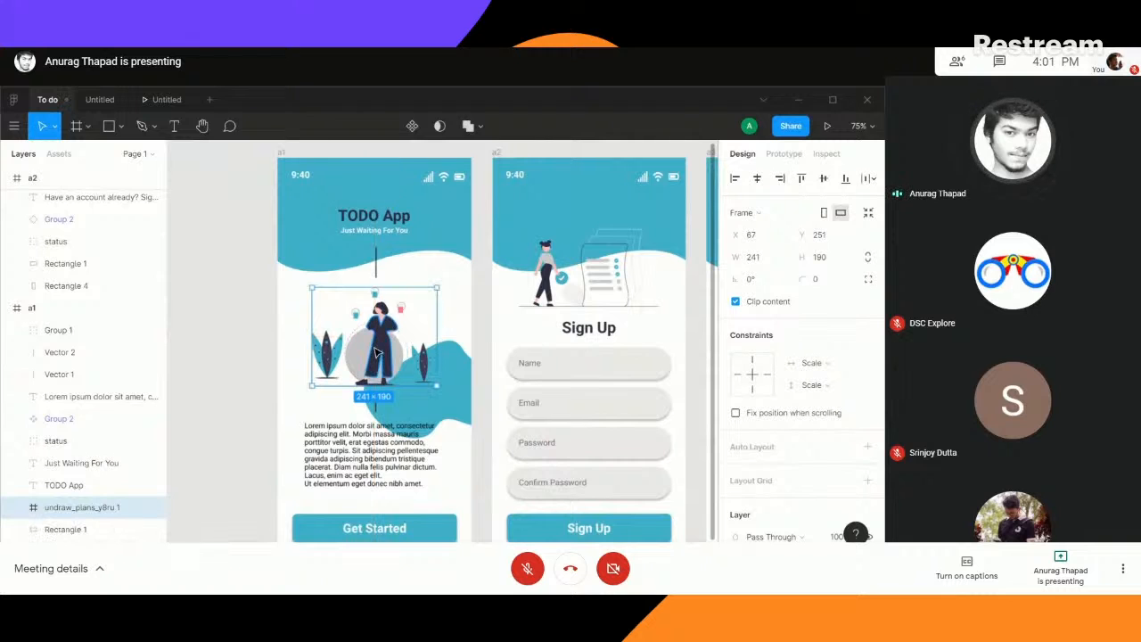
- Paste the standing woman illustration into the duplicated Sign Up frame in the Untitled file and move it up into the wave header
left_click(100, 99)
left_click(437, 312)
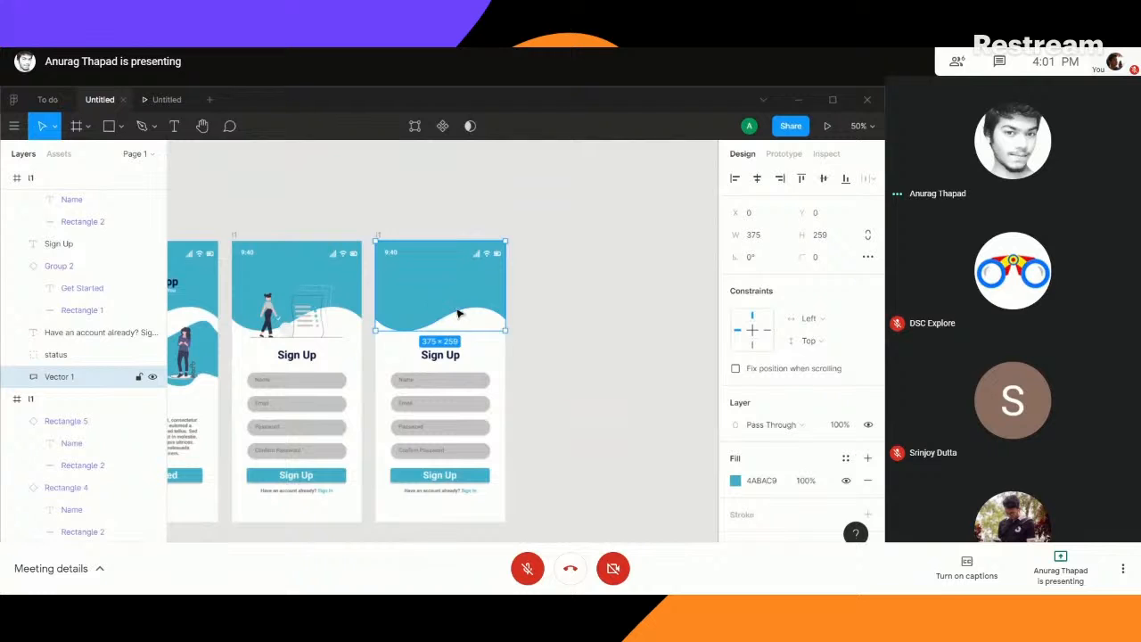
key("ctrl+v")
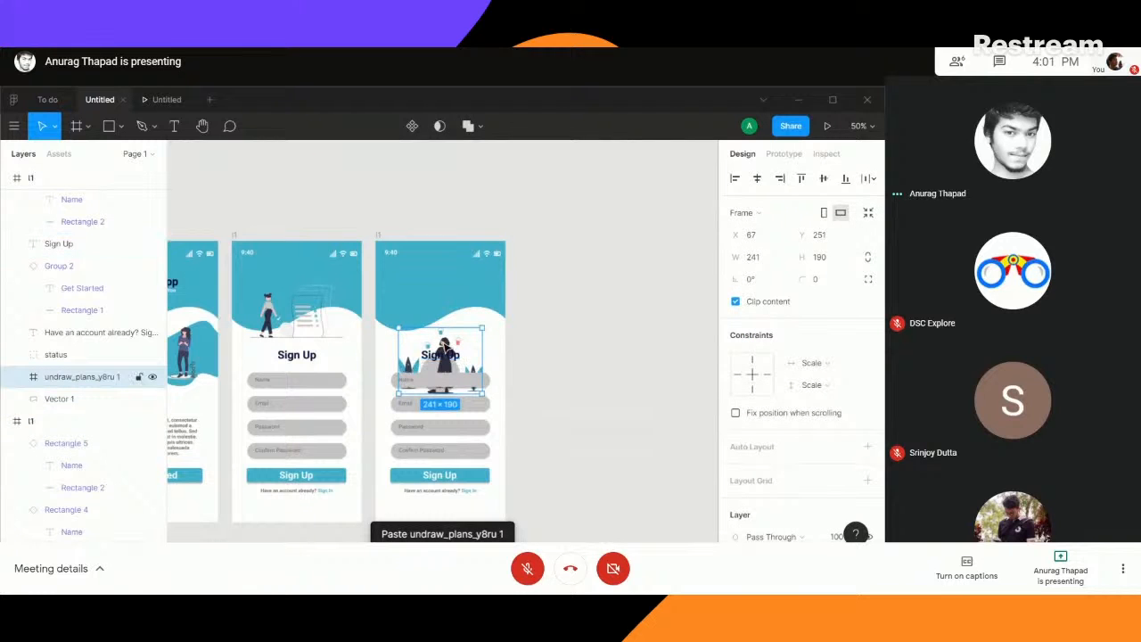
left_click_drag(453, 321, 448, 285)
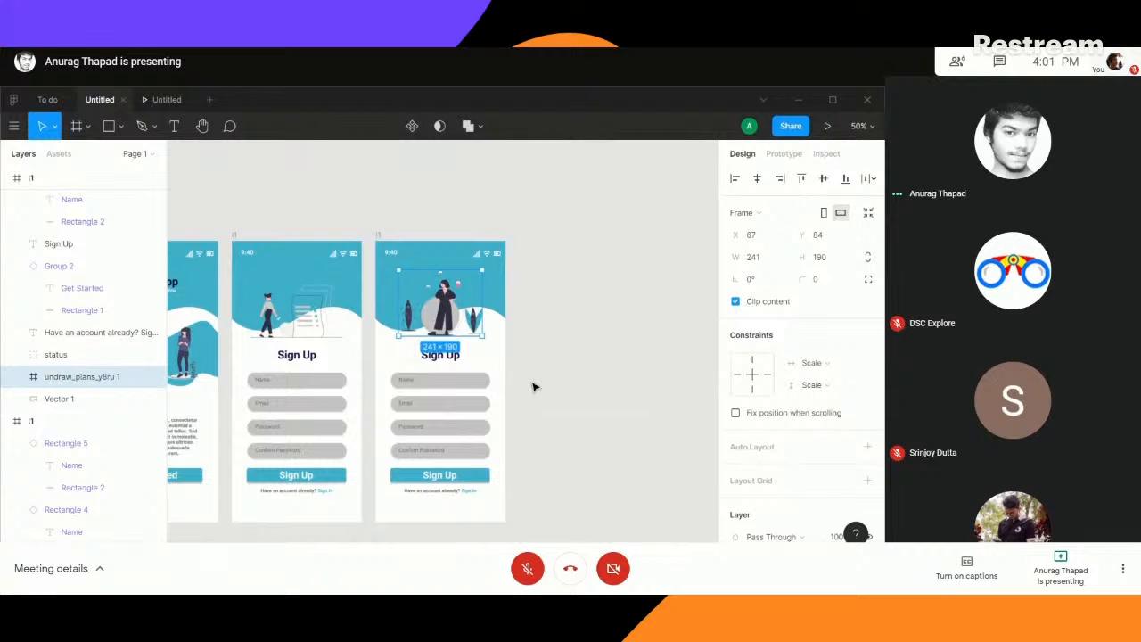
left_click_drag(551, 385, 697, 359)
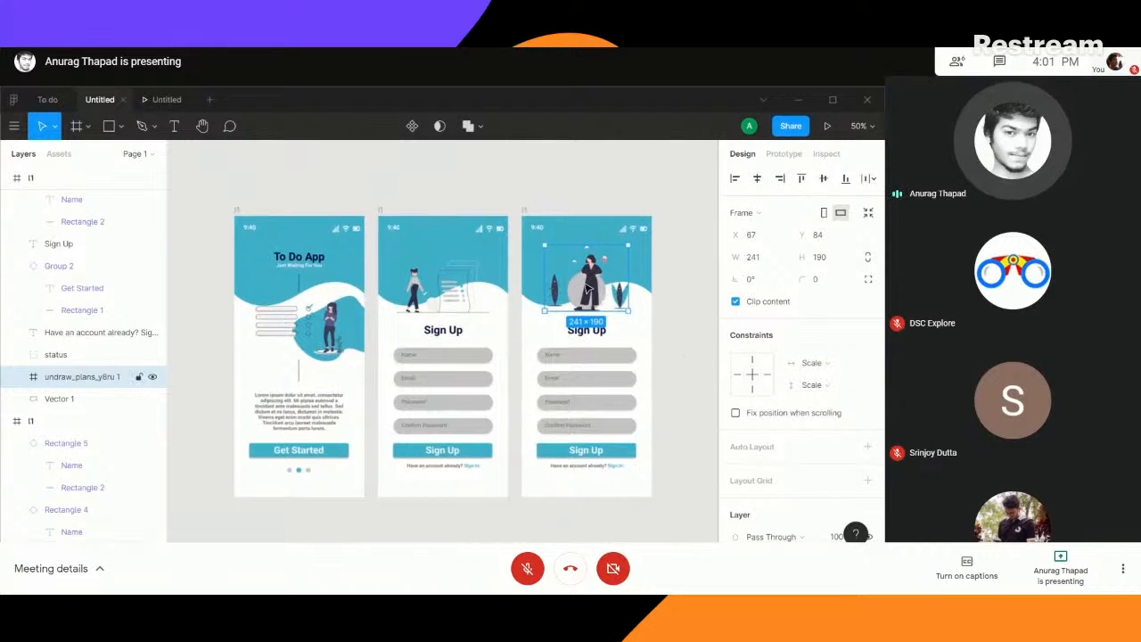
- Swap the illustrations, placing the standing woman on the To Do App welcome screen and the checklist illustration in the duplicated frame's header
left_click_drag(589, 288, 575, 270)
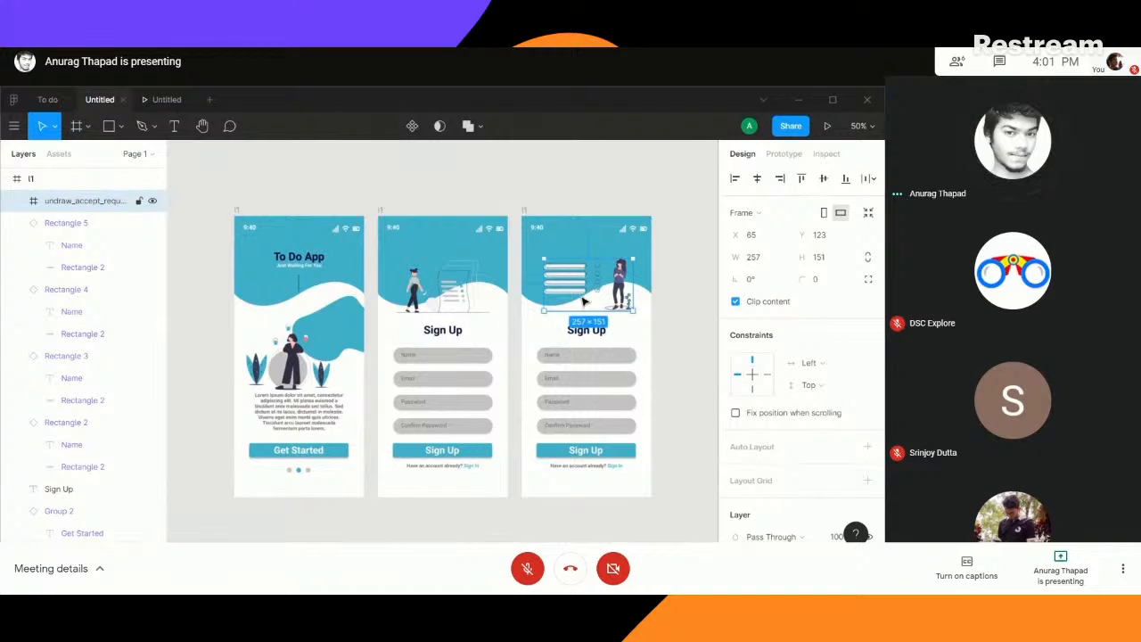
left_click_drag(292, 371, 304, 346)
left_click(357, 337)
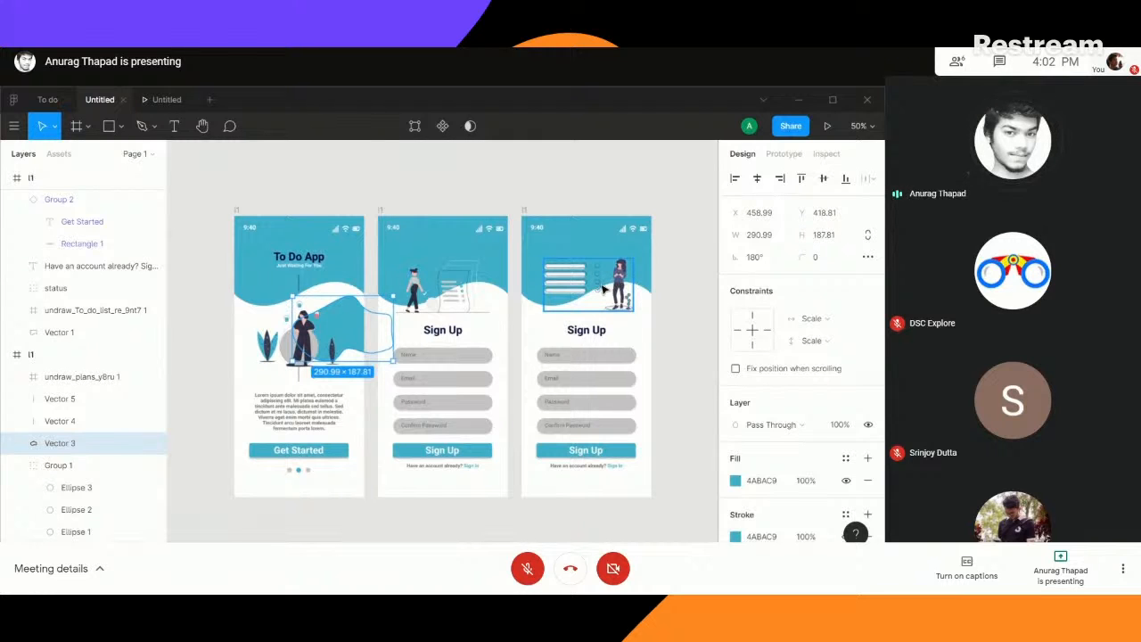
- Move the standing woman illustration on the To Do App welcome screen up to Y 218
left_click(209, 364)
left_click(303, 344)
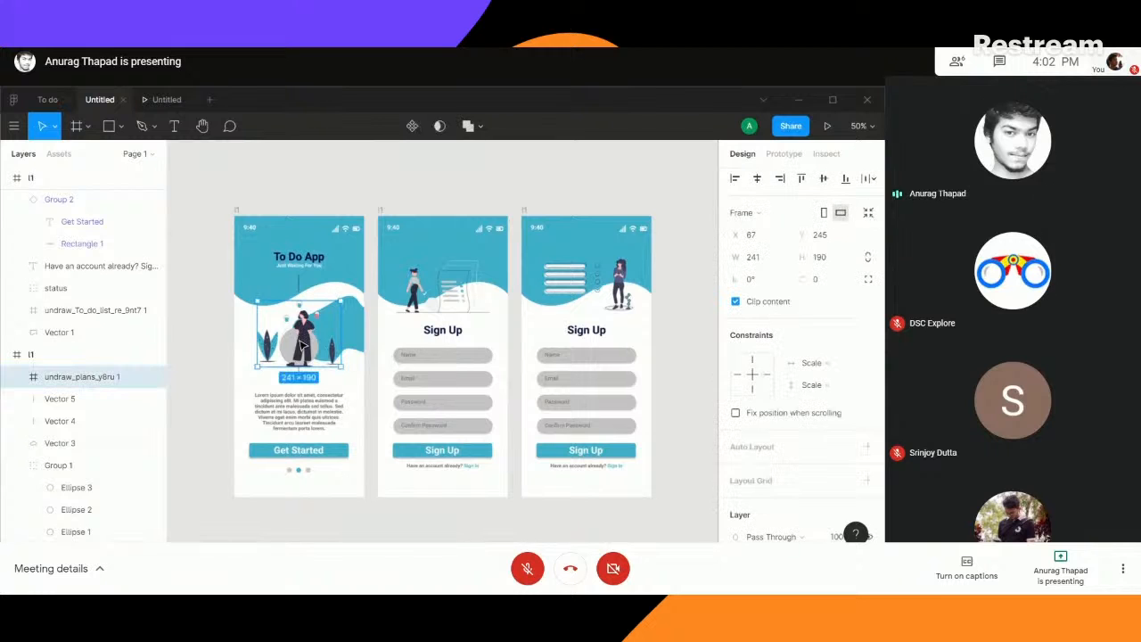
left_click_drag(303, 345, 303, 341)
left_click(303, 410)
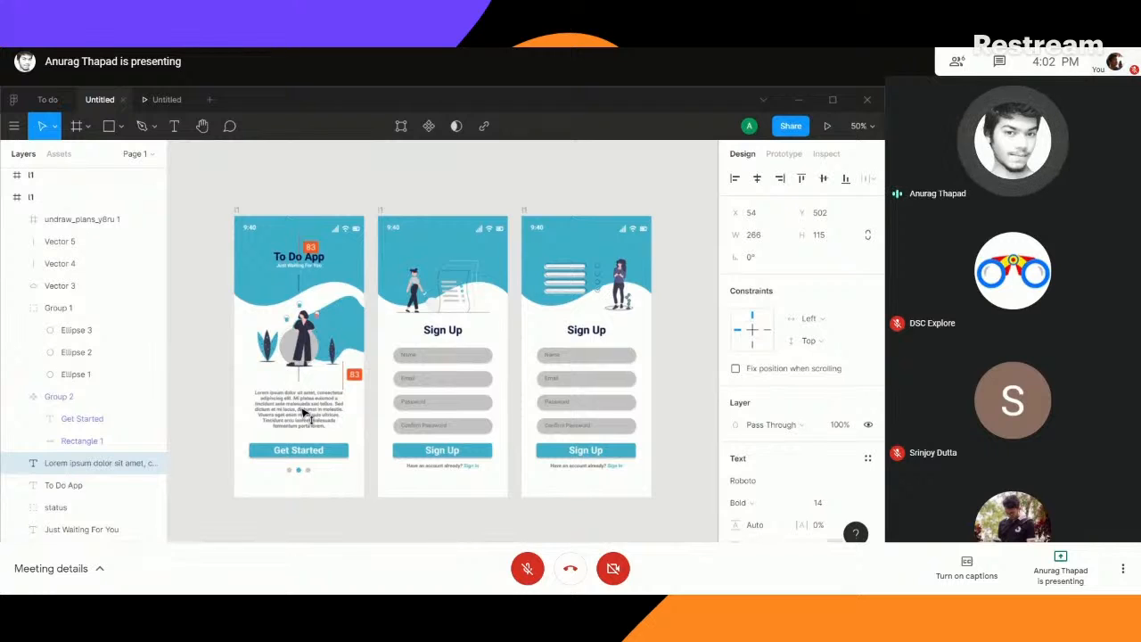
left_click(198, 365)
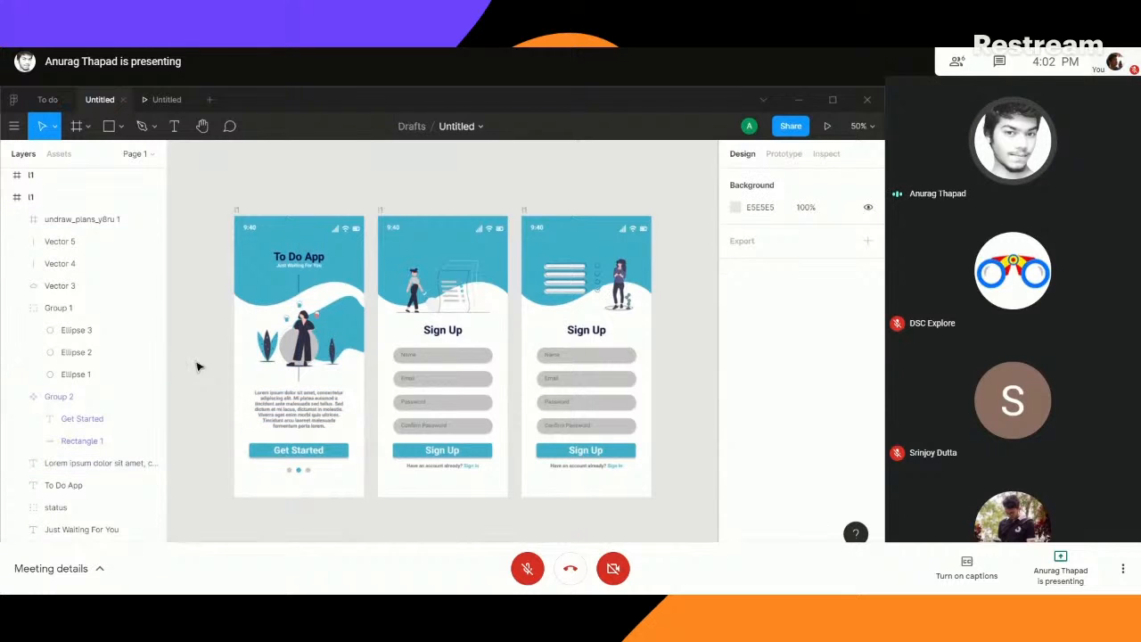
left_click(303, 344)
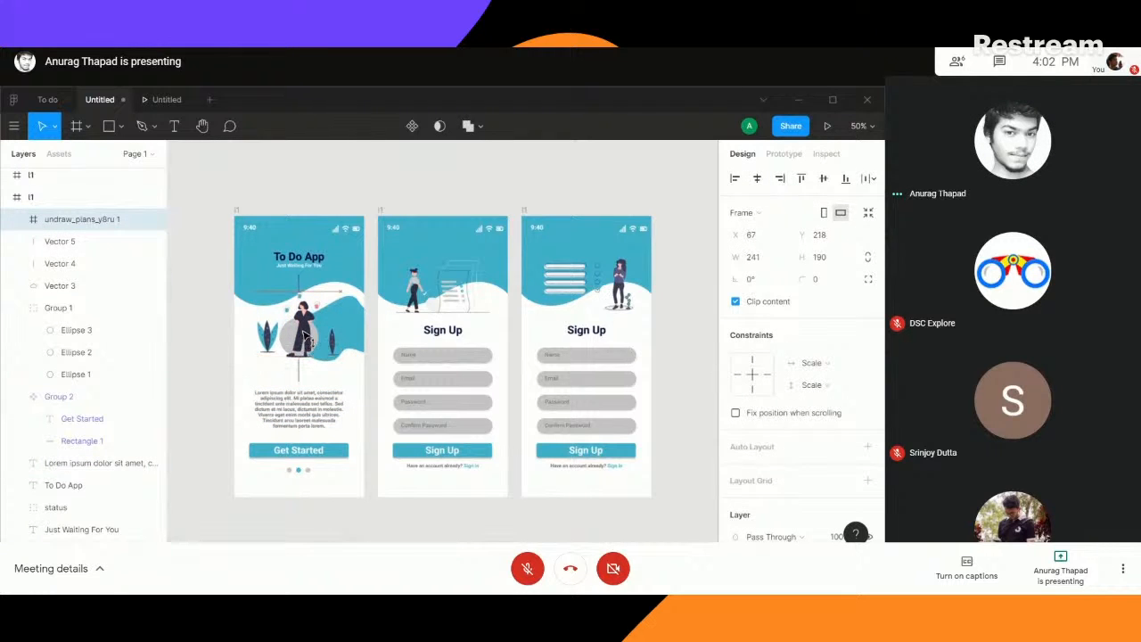
- Nudge the vertical line beneath the woman illustration on the welcome screen down to Y 417
left_click(300, 380)
double_click(301, 381)
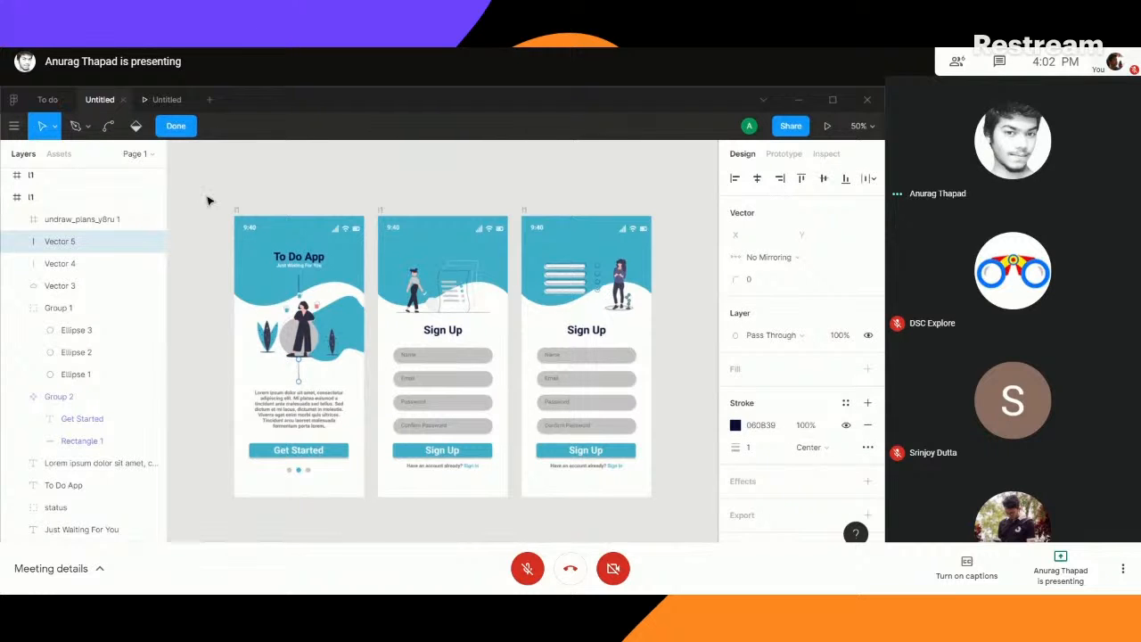
left_click(179, 125)
key("Down")
key("Down")
key("Down")
key("Down")
key("Down")
key("Down")
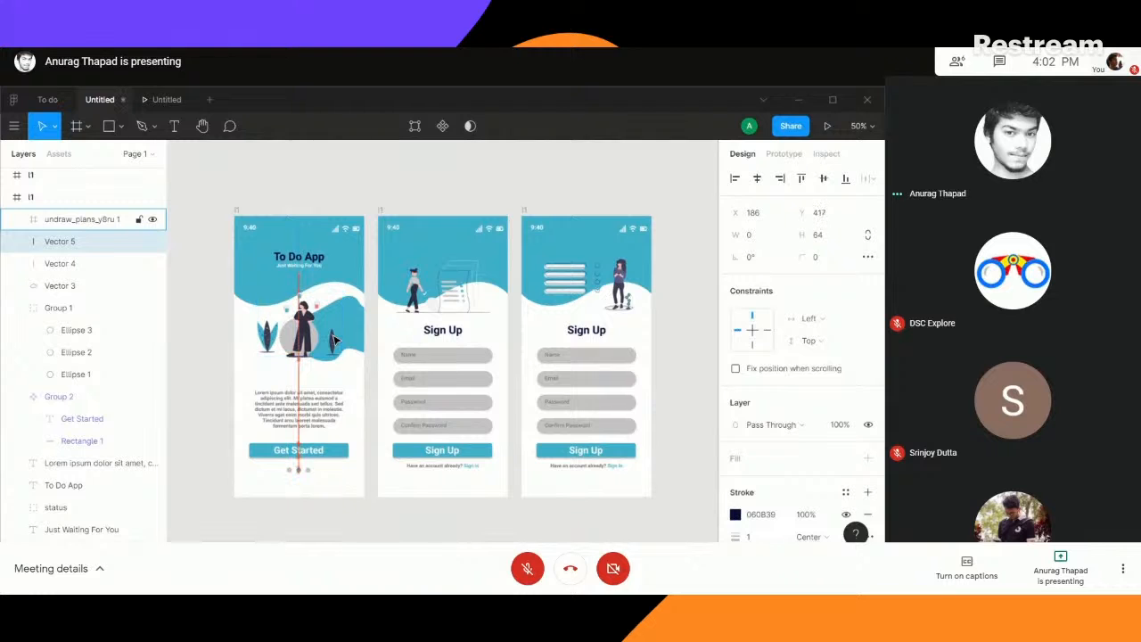
left_click(198, 370)
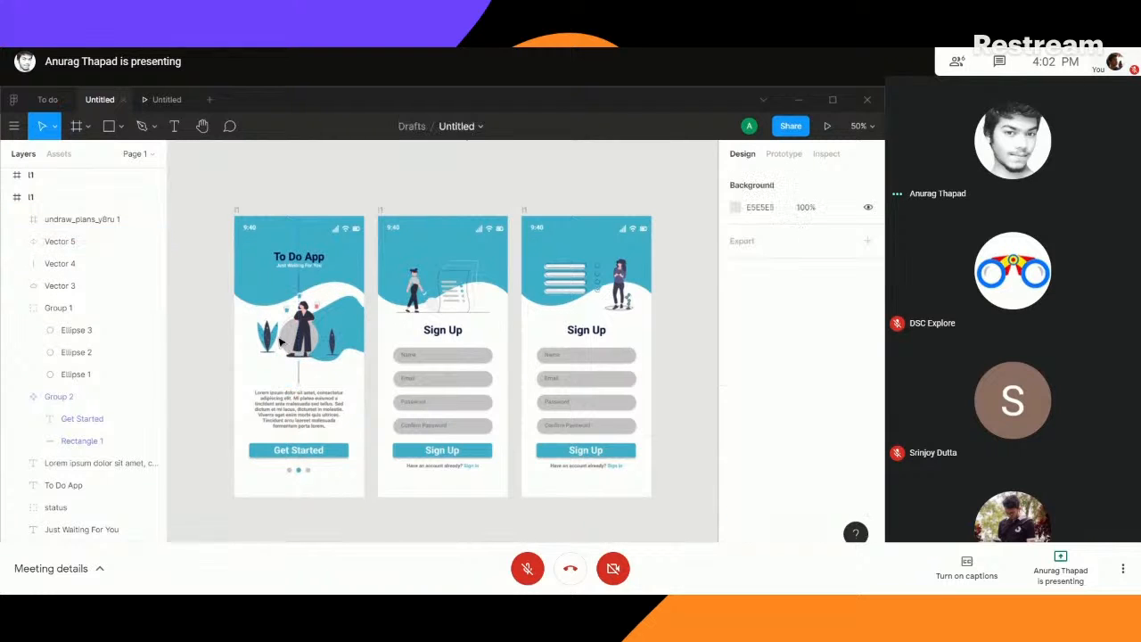
left_click(305, 334)
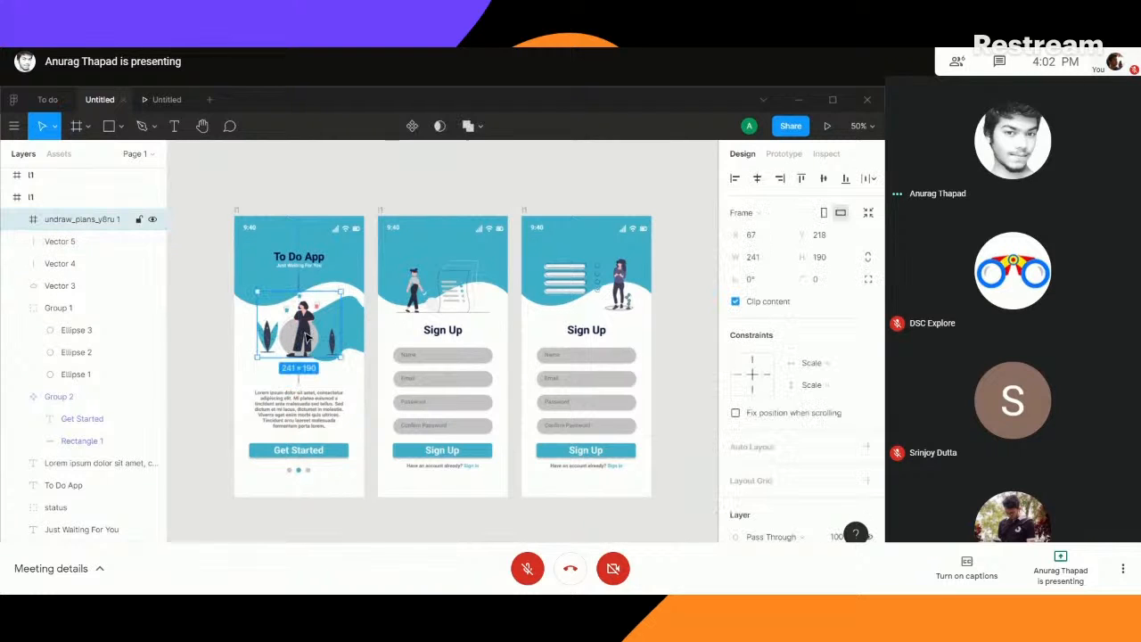
left_click(687, 277)
- Delete the Name and Confirm Password fields from the duplicated Sign Up frame
scroll(648, 318, "right", 4)
scroll(647, 318, "down", 1)
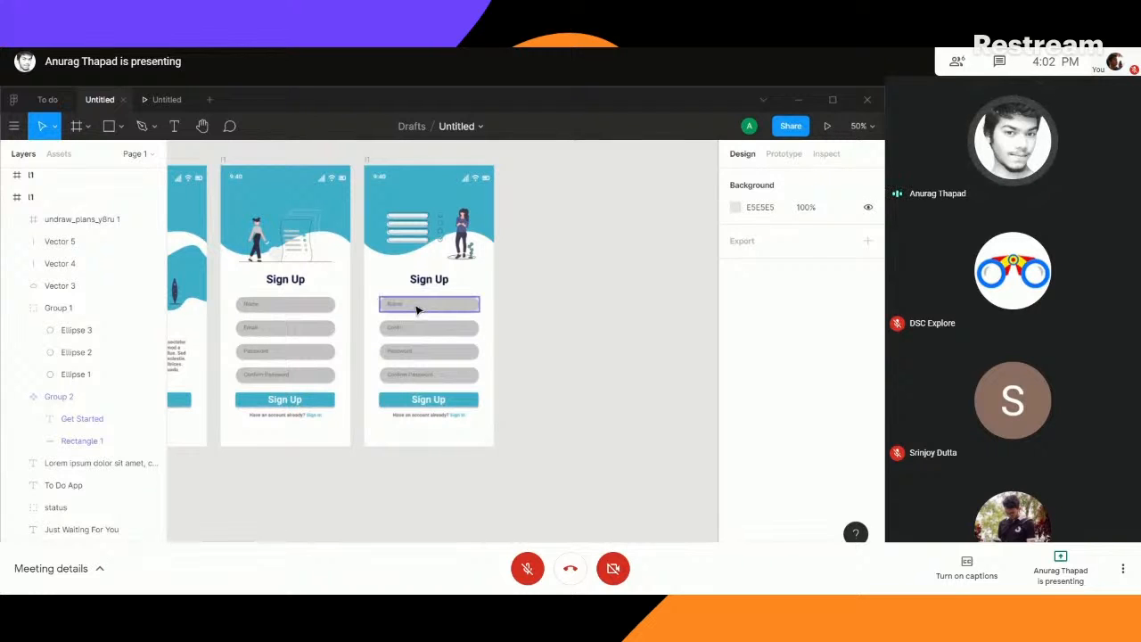
left_click(416, 307)
key("Delete")
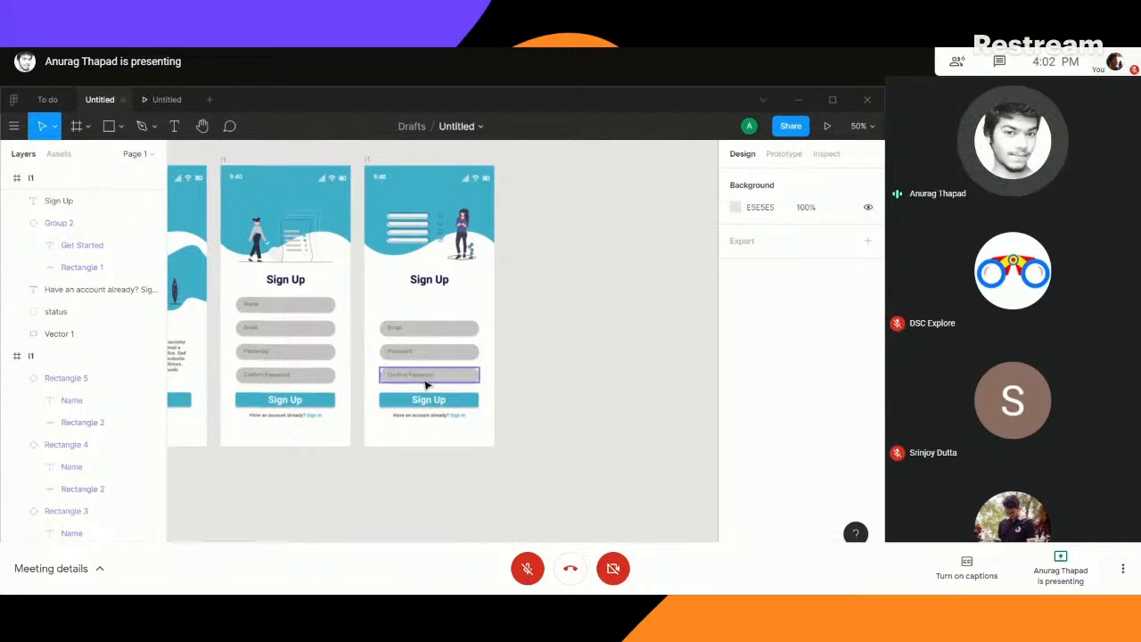
left_click(419, 378)
key("Delete")
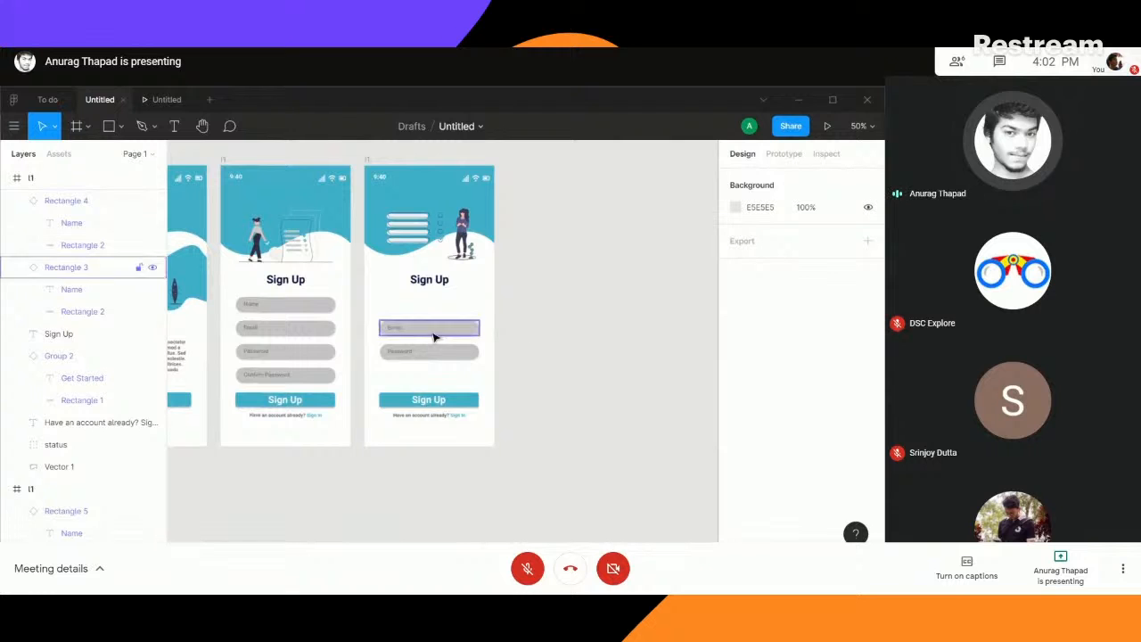
- Change the label of the blue button in the duplicated frame to "Sign In"
left_click(433, 400)
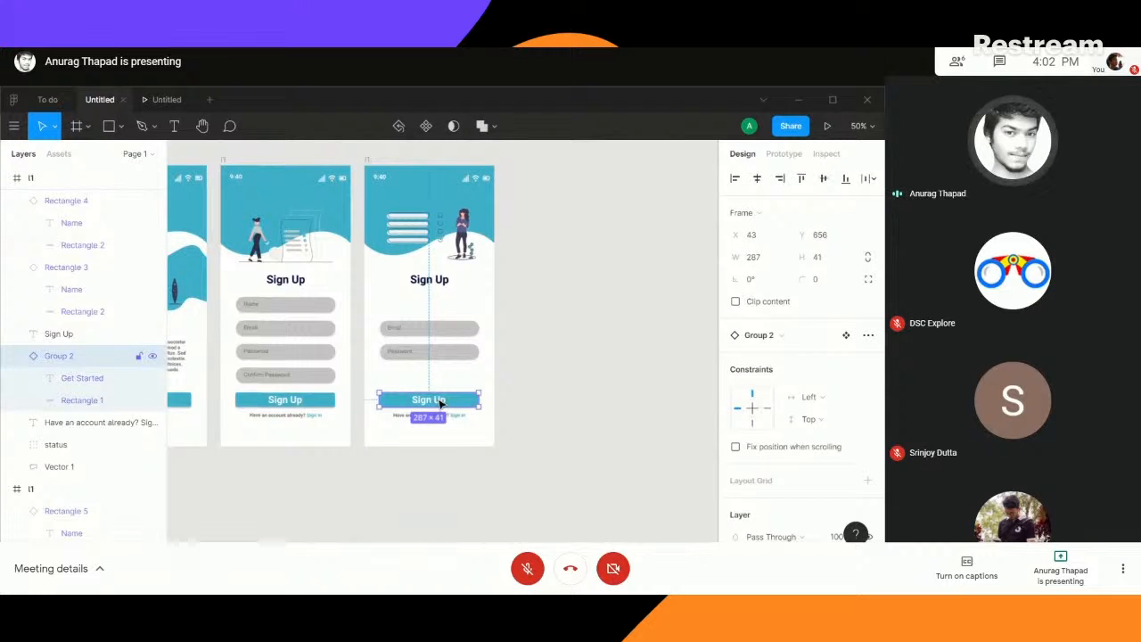
key("ctrl+plus")
key("ctrl+plus")
left_click_drag(428, 502, 475, 268)
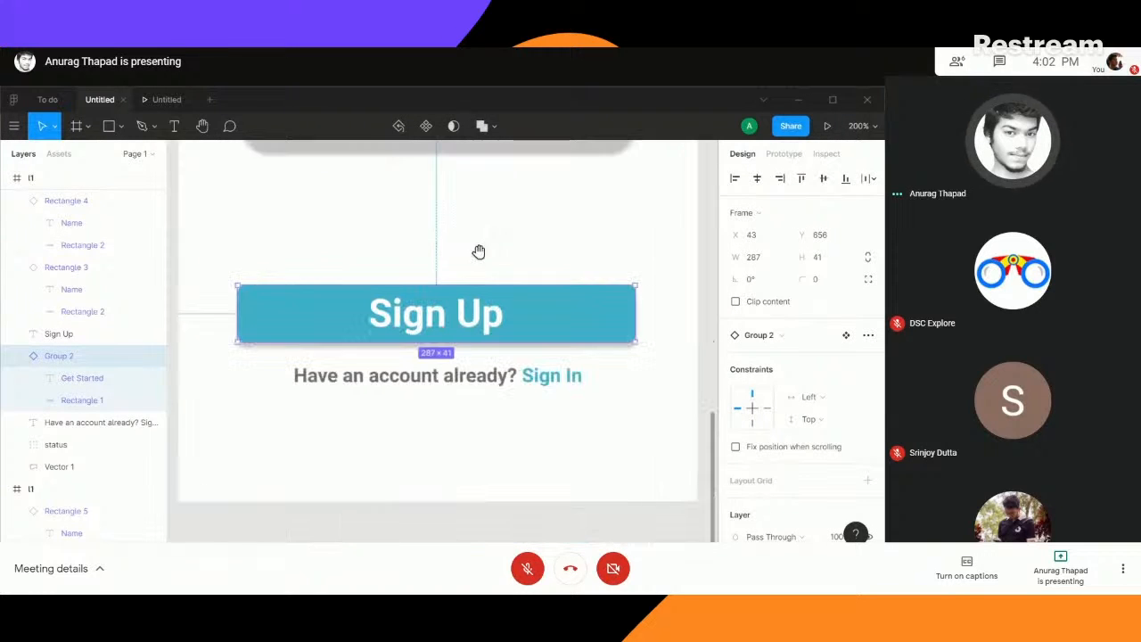
double_click(474, 316)
double_click(488, 321)
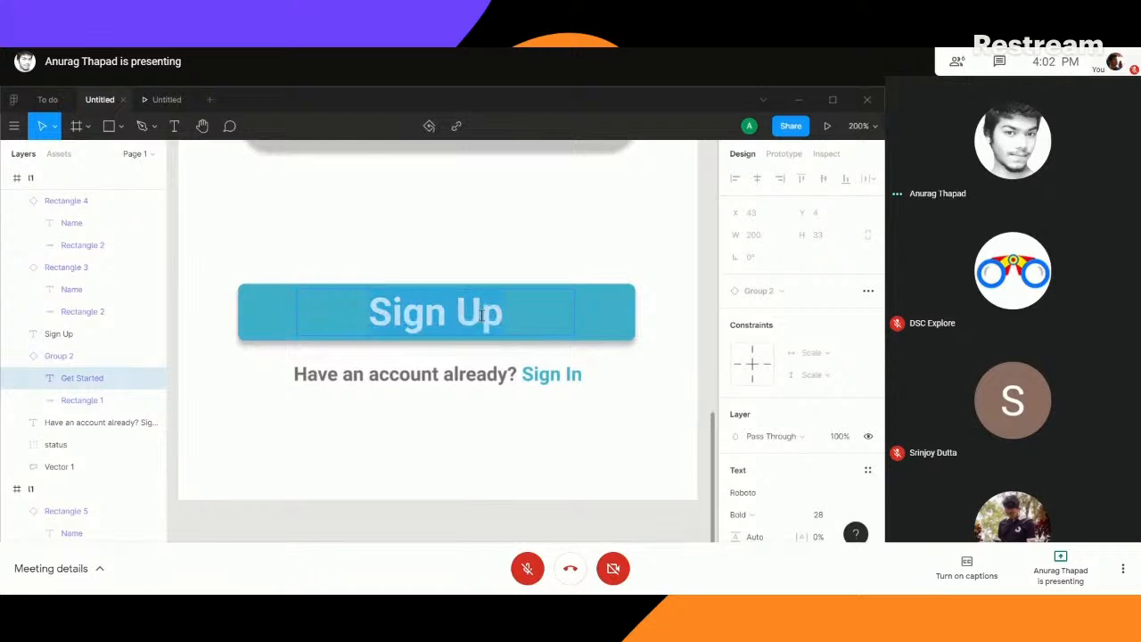
key("BackSpace")
key("BackSpace")
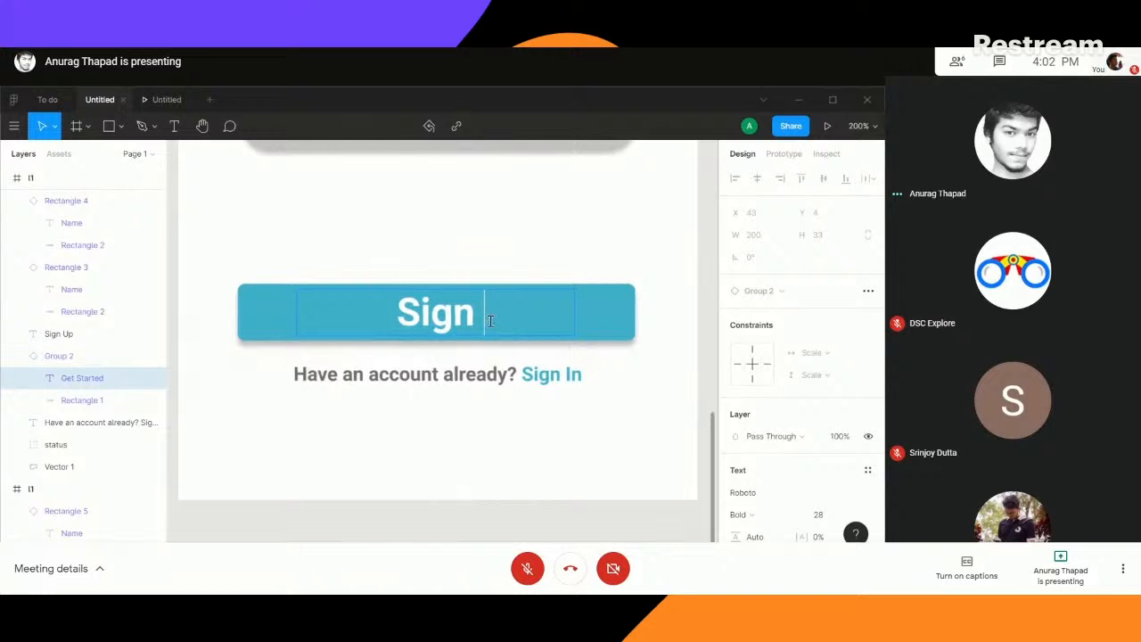
type("In")
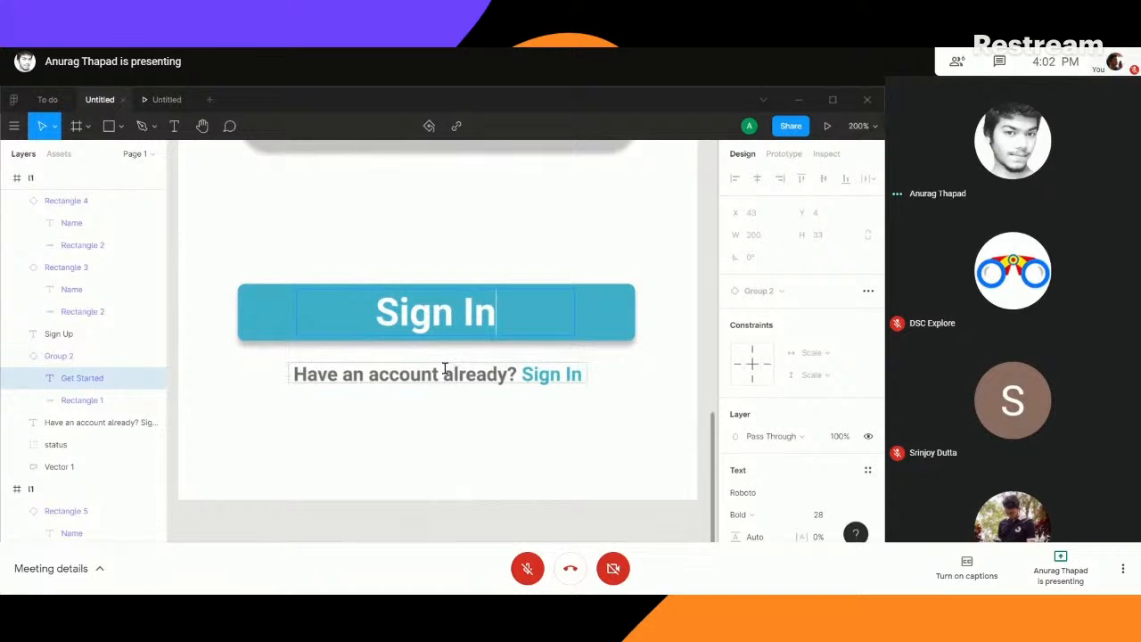
- Change the account prompt below the Sign In button to "Create an account? Sign Up"
double_click(444, 373)
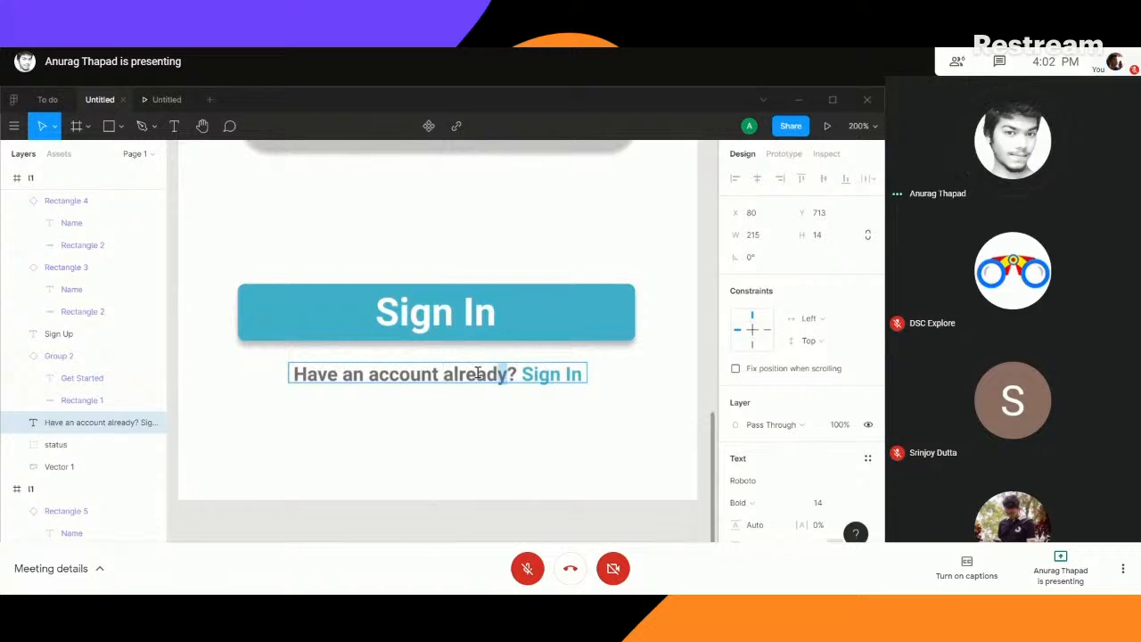
left_click_drag(509, 374, 293, 374)
type("Create ")
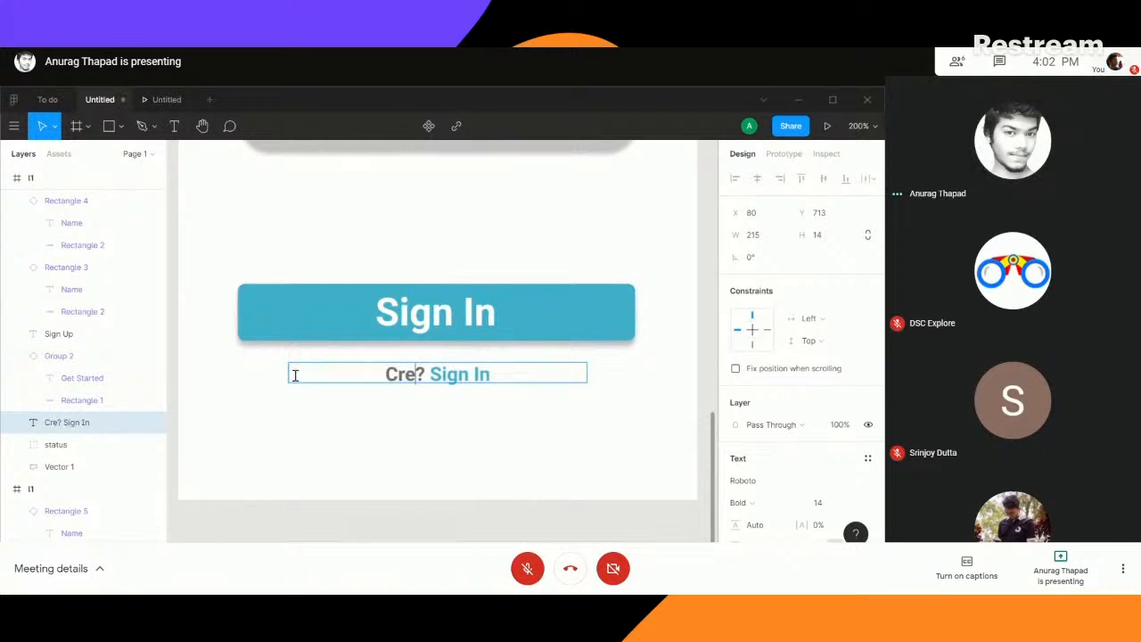
type("an a")
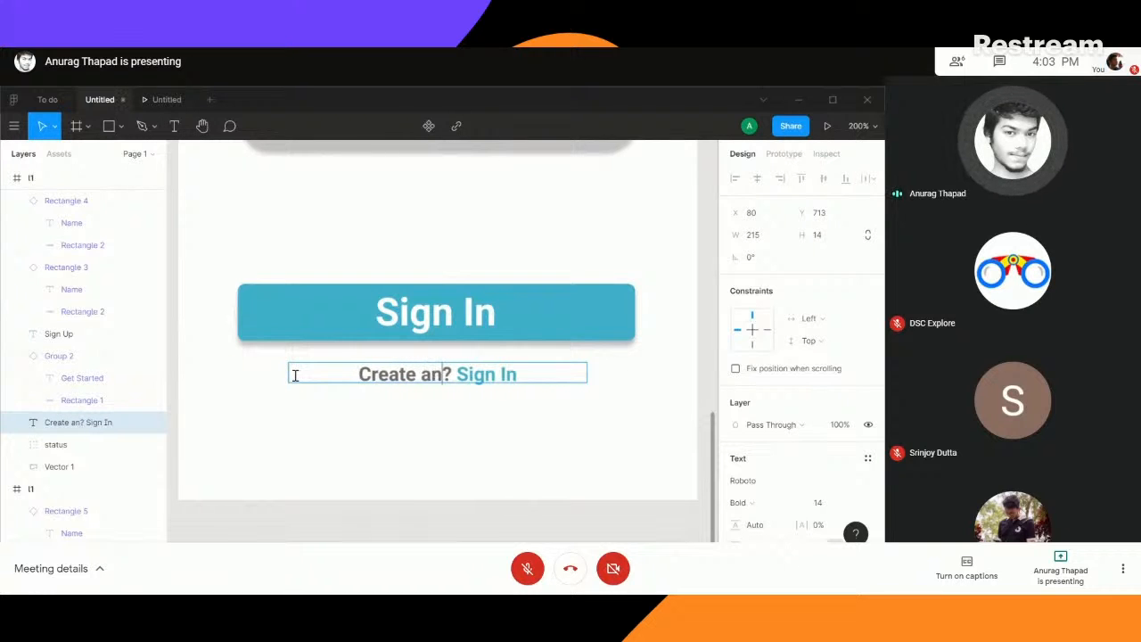
type("ccount? Sign ")
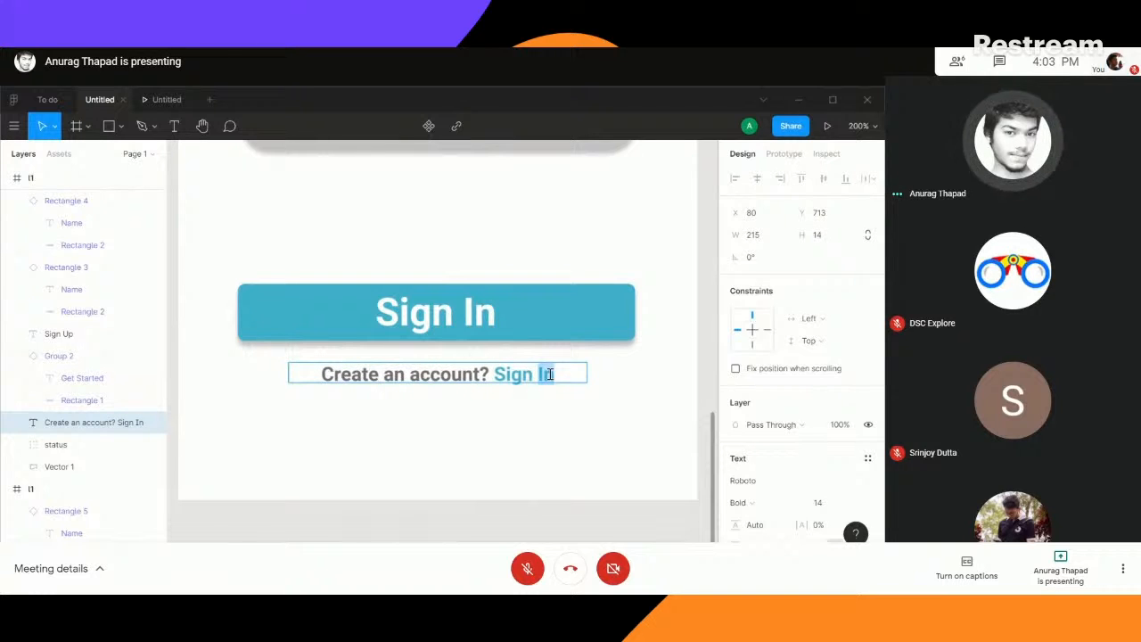
type("Up")
key("Escape")
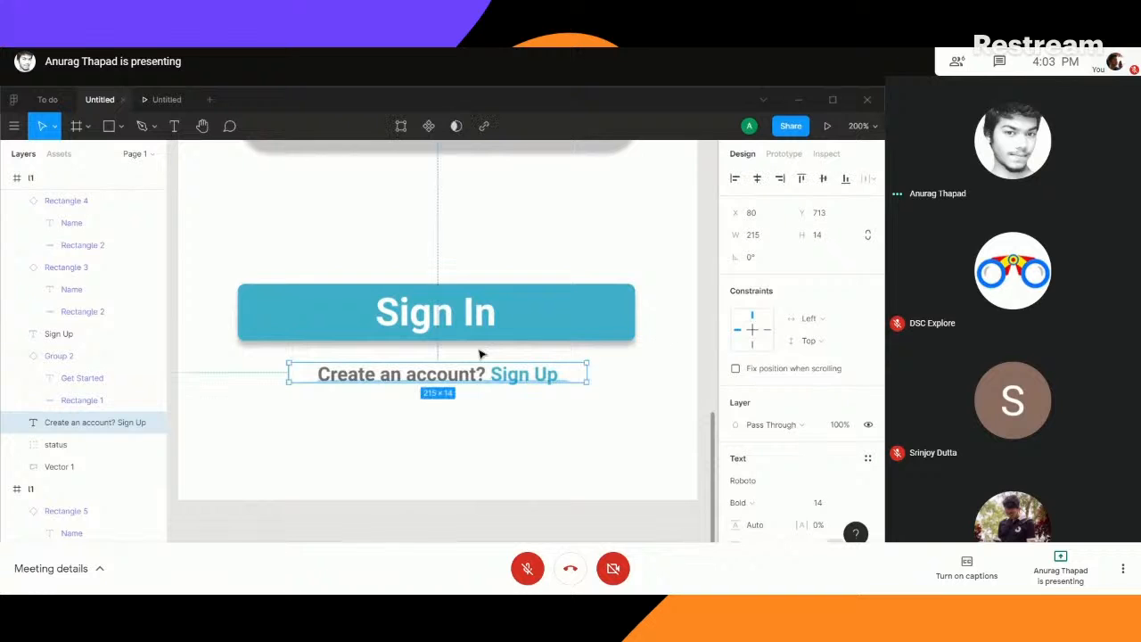
- Duplicate the account prompt straight below itself and change the copy's text to "Forgot Password?"
left_click_drag(435, 377, 430, 432)
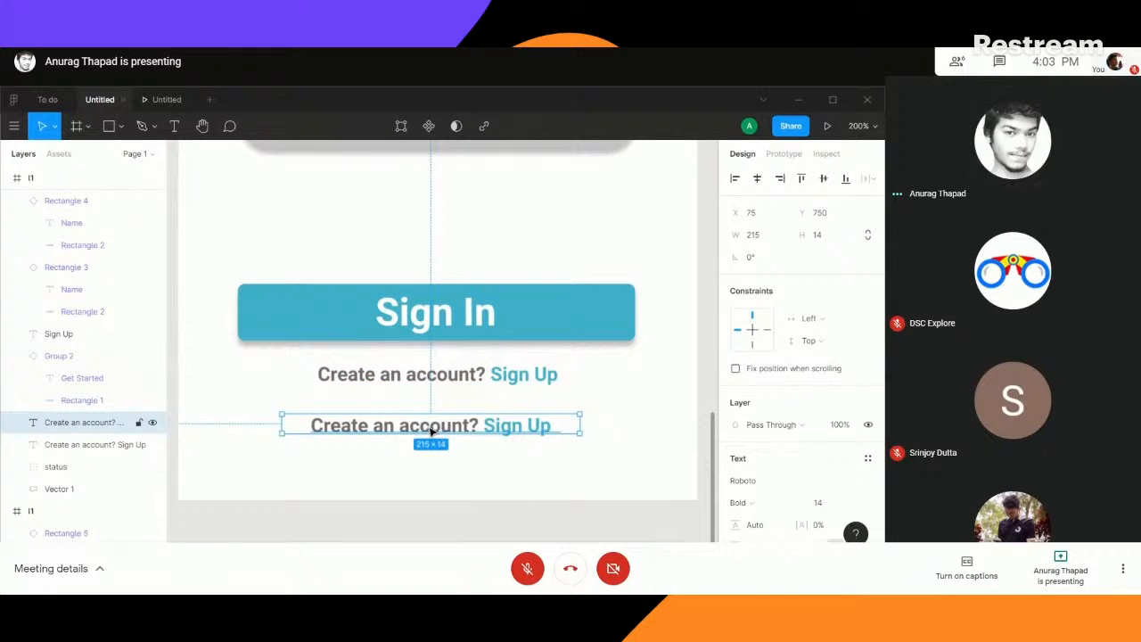
key("ctrl+z")
left_click_drag(431, 375, 433, 420)
double_click(431, 420)
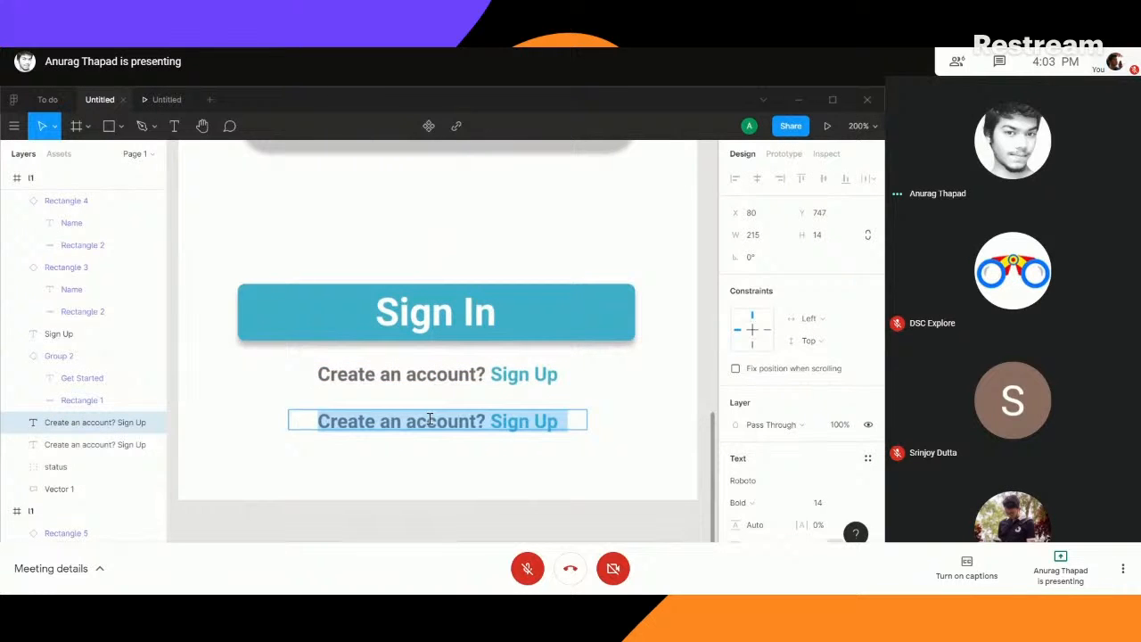
type("Forgot")
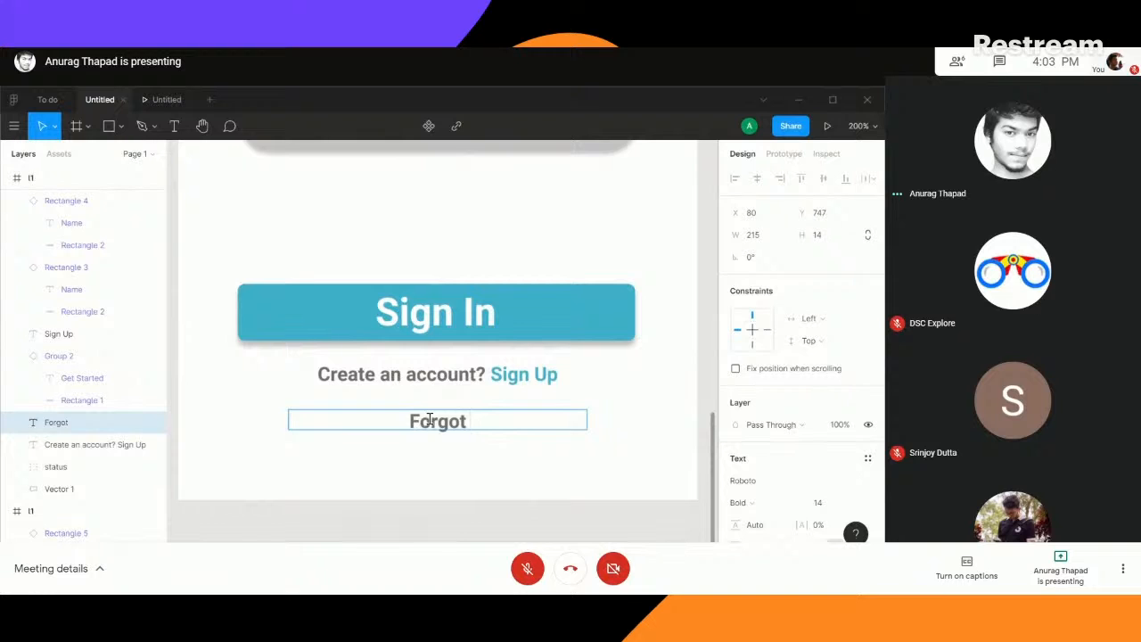
type(" Passwo")
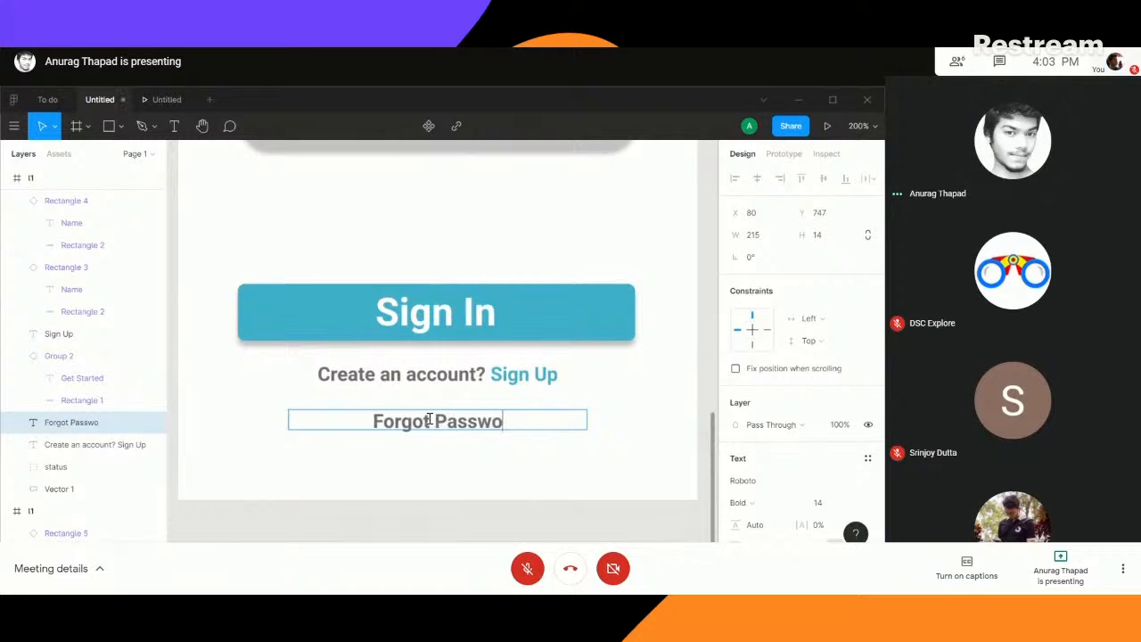
type("rd?")
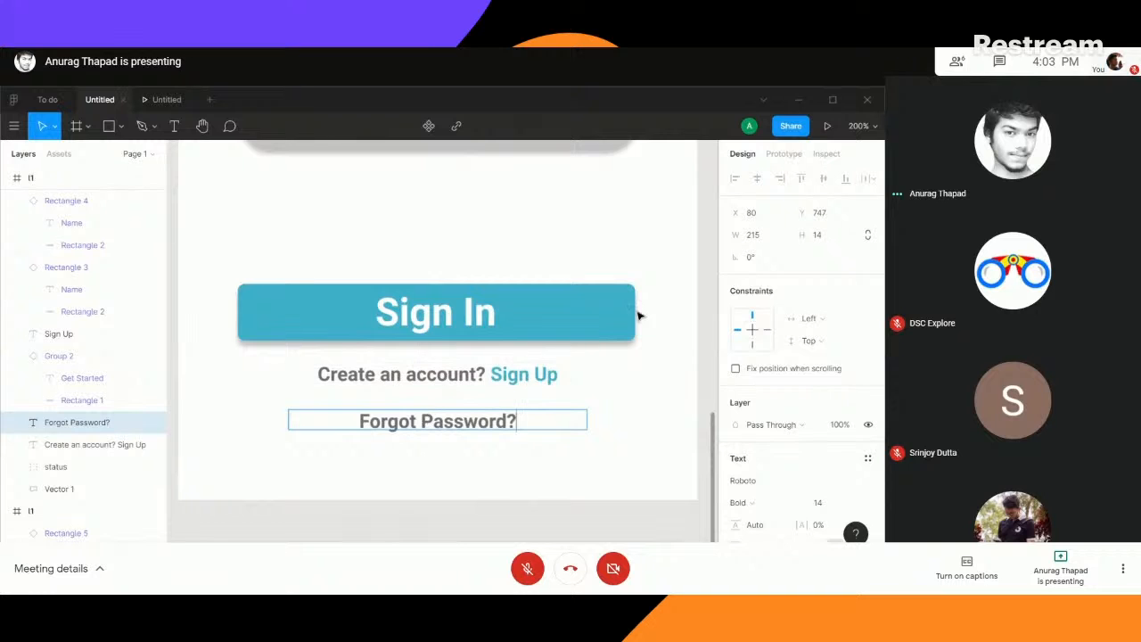
key("Escape")
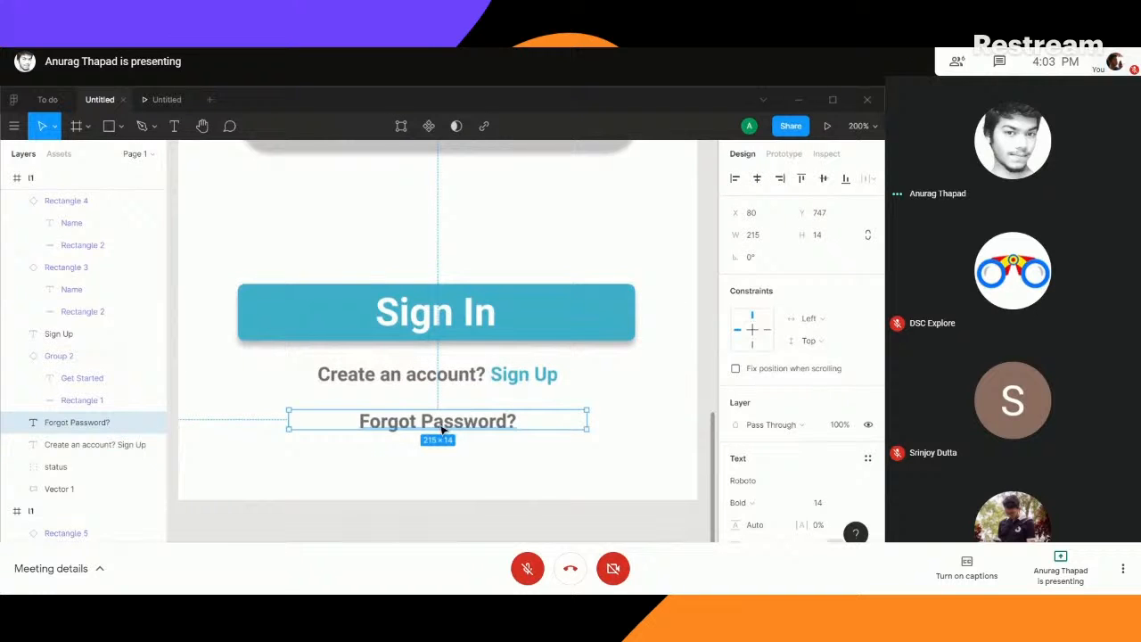
- Move the "Forgot Password?" text up close beneath the account prompt, at Y 736
left_click_drag(444, 424, 443, 406)
scroll(632, 406, "up", 5)
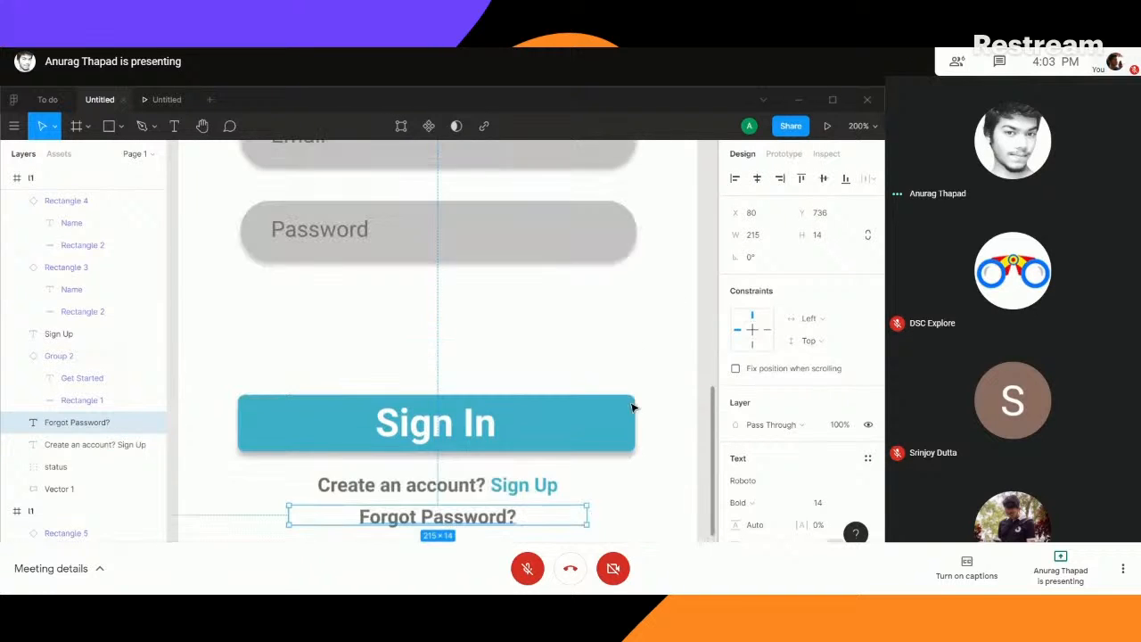
key("minus")
key("minus")
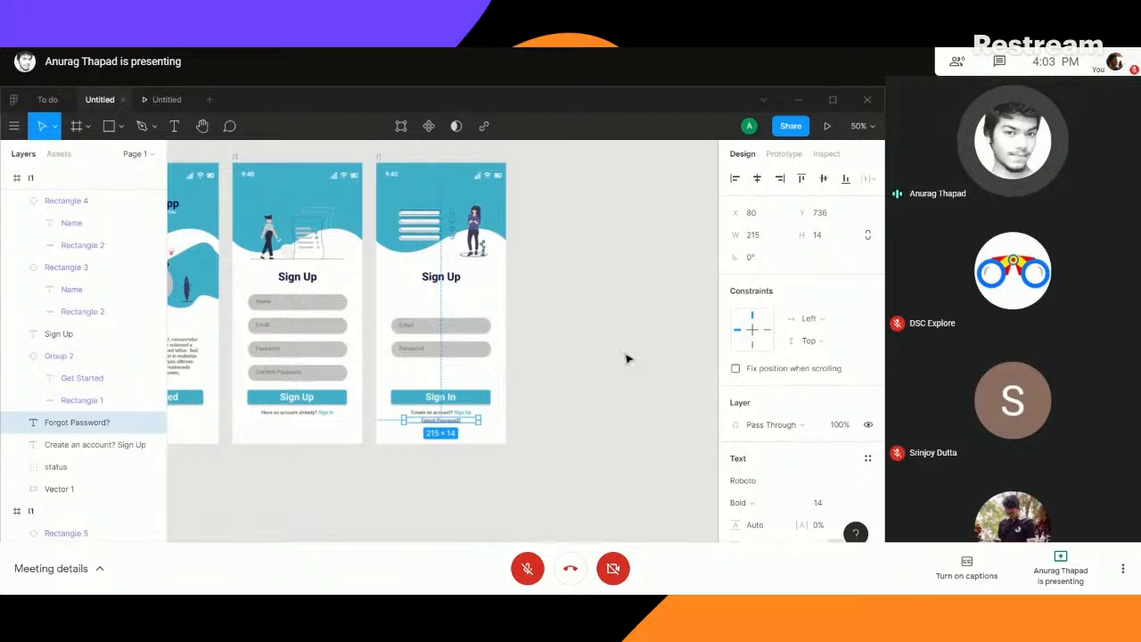
- Change the heading of the duplicated frame to "Sign In" and move the Email field up beneath it, at Y 380
left_click(632, 407)
left_click(451, 277)
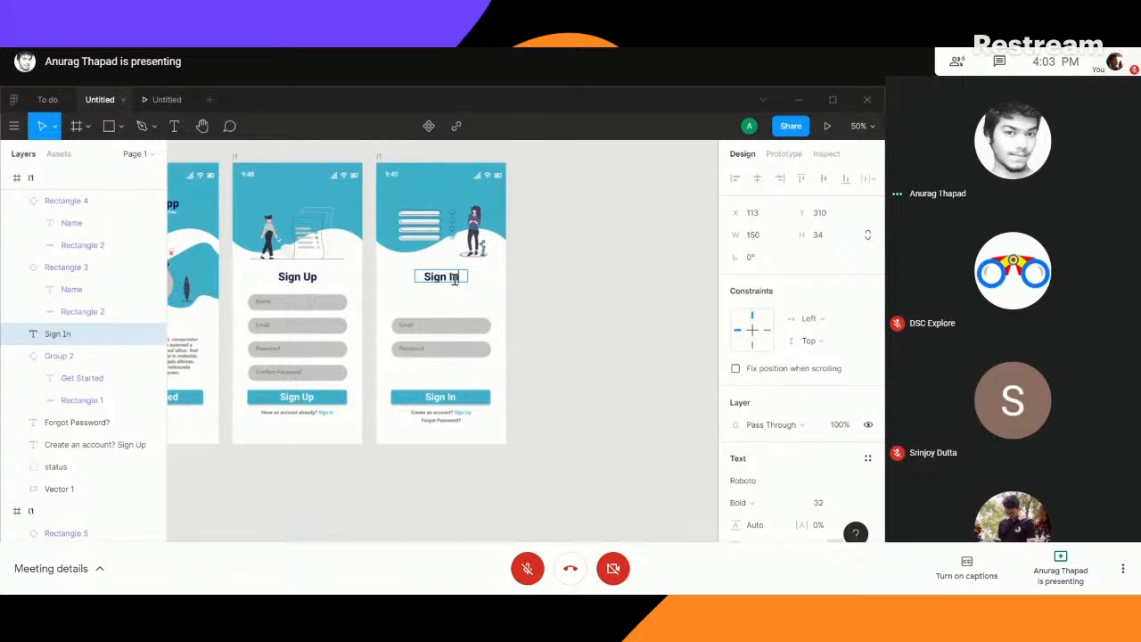
left_click(446, 326)
left_click_drag(446, 326, 446, 304)
left_click(552, 274)
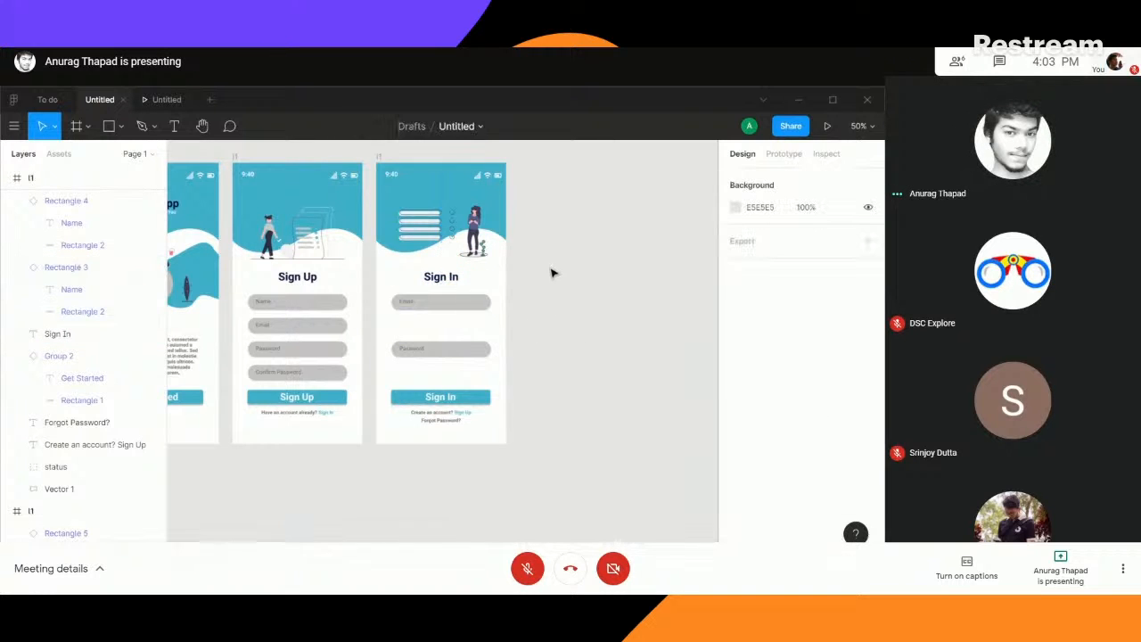
- Move the woman-and-list illustration in the Sign In frame down to Y 135
key("ctrl+plus")
key("ctrl+plus")
left_click_drag(537, 242, 522, 469)
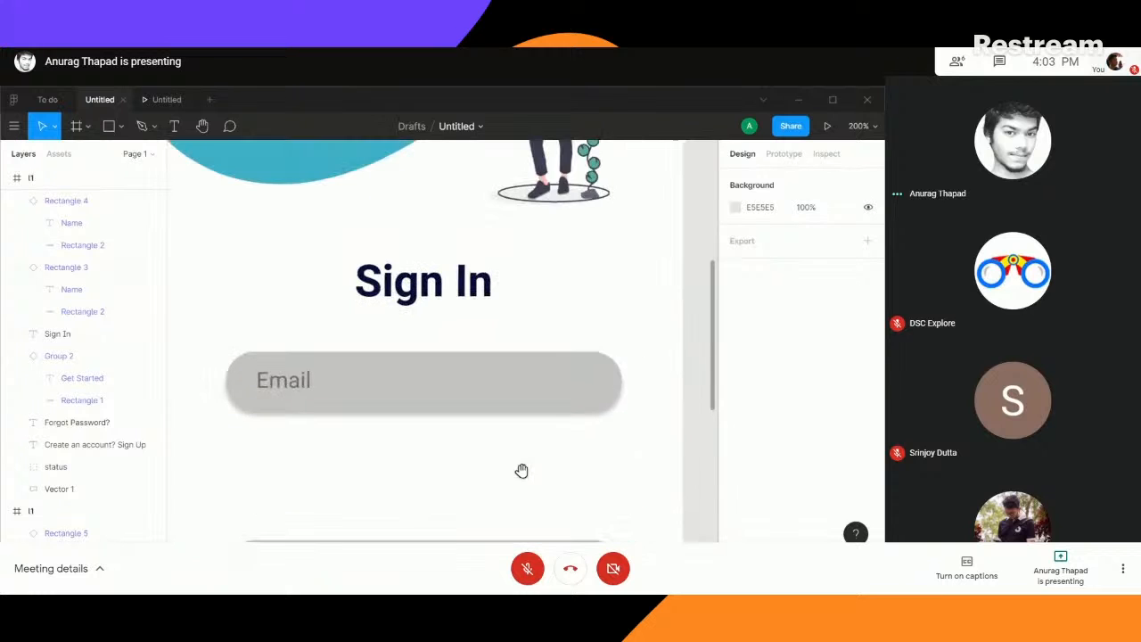
key("ctrl+minus")
scroll(612, 309, "up", 2)
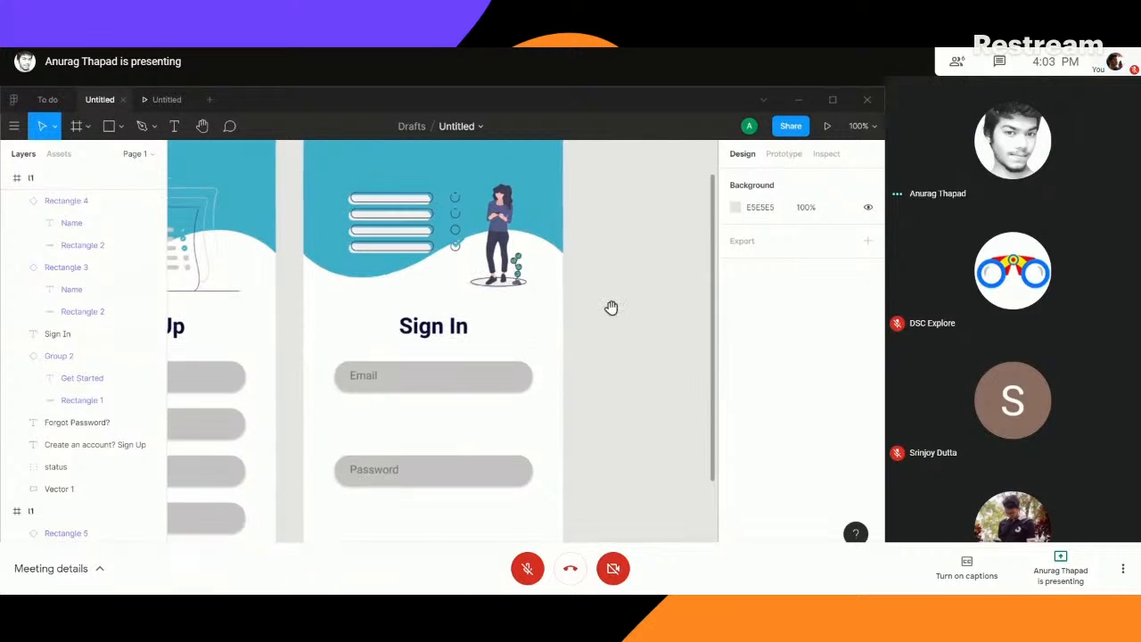
left_click_drag(506, 250, 500, 259)
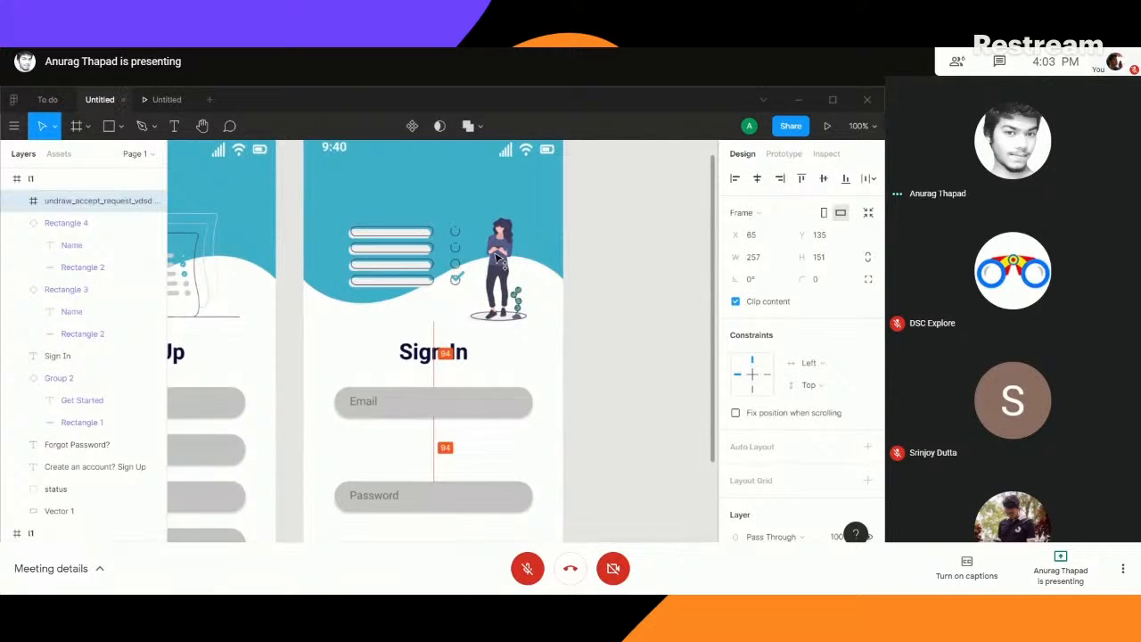
left_click(639, 255)
- Try the "Sign In" heading slightly lower, between the illustration and the Email field, and undo the move
left_click(443, 357)
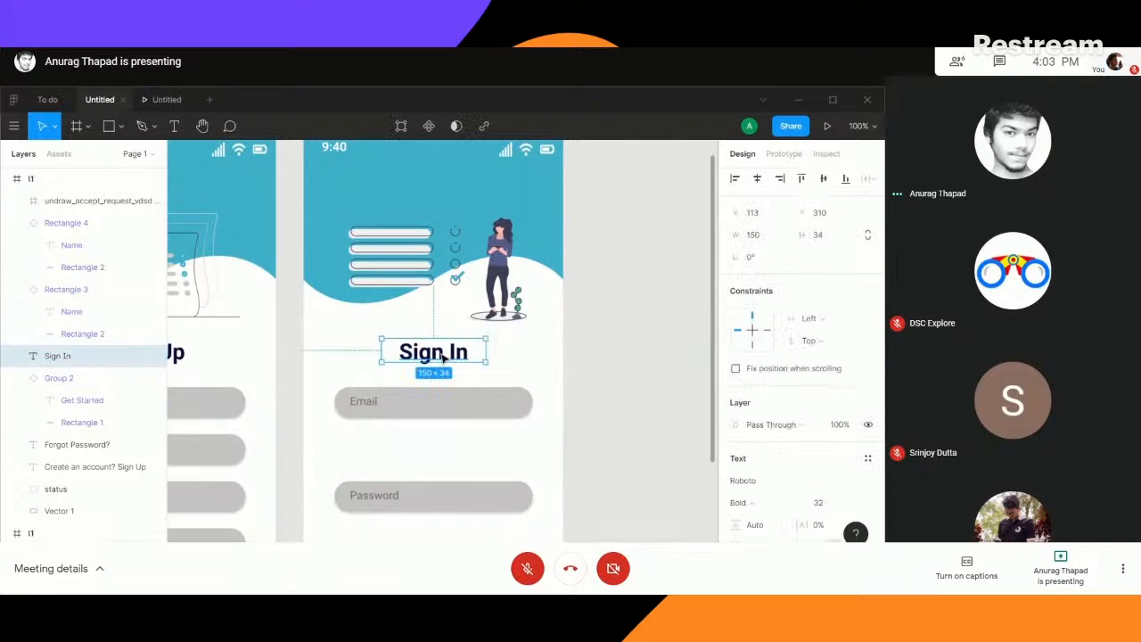
left_click_drag(440, 358, 442, 363)
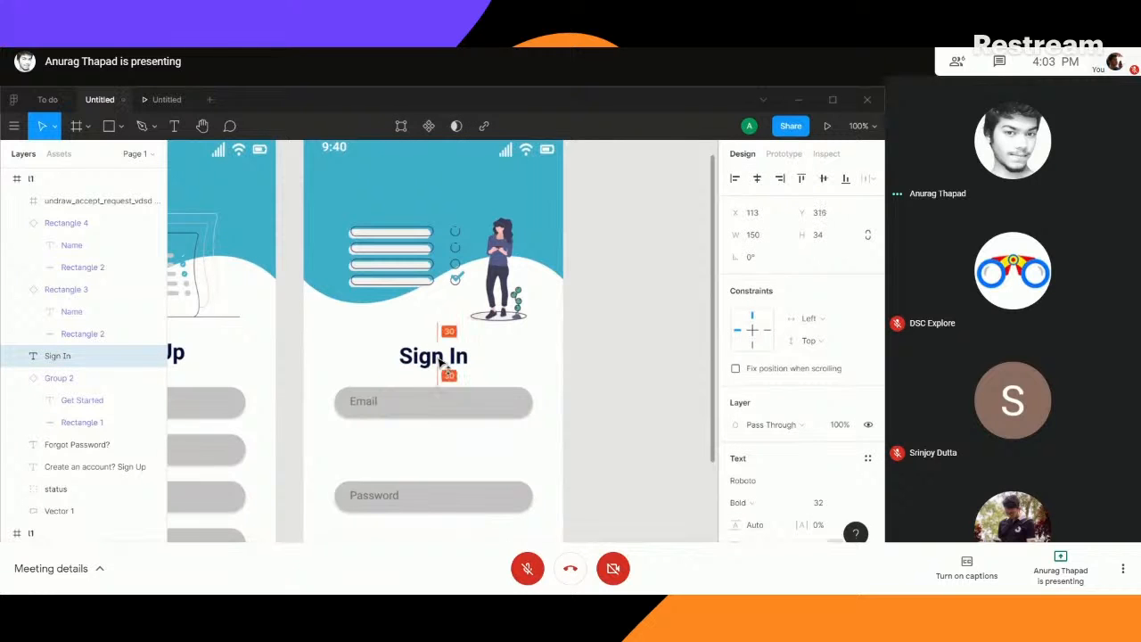
left_click(683, 359)
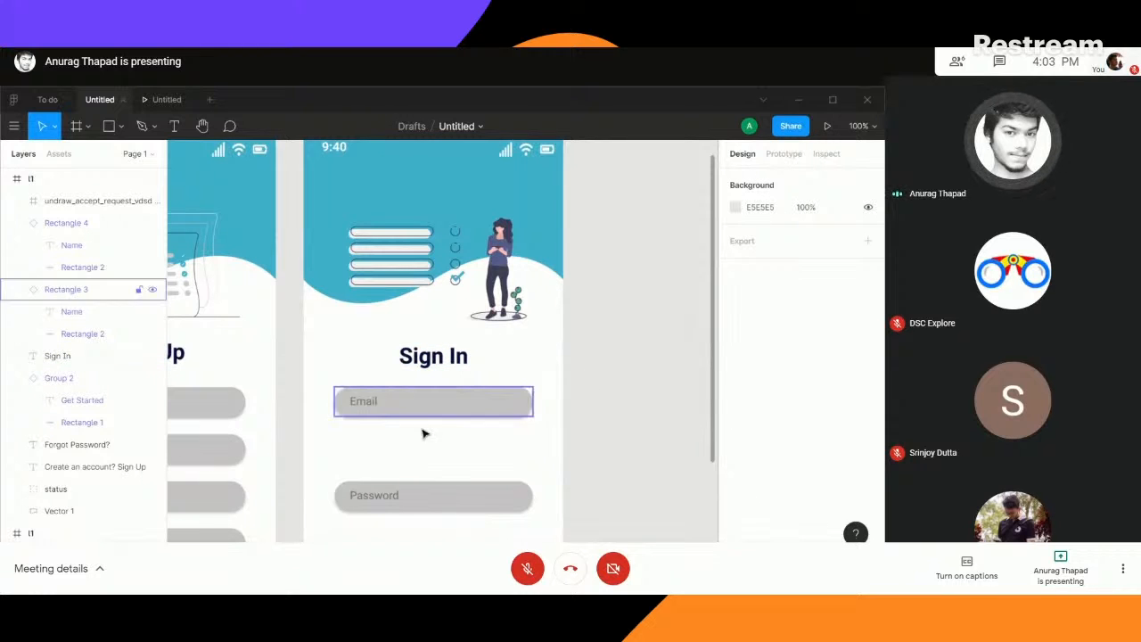
left_click_drag(336, 466, 460, 450)
left_click(558, 340)
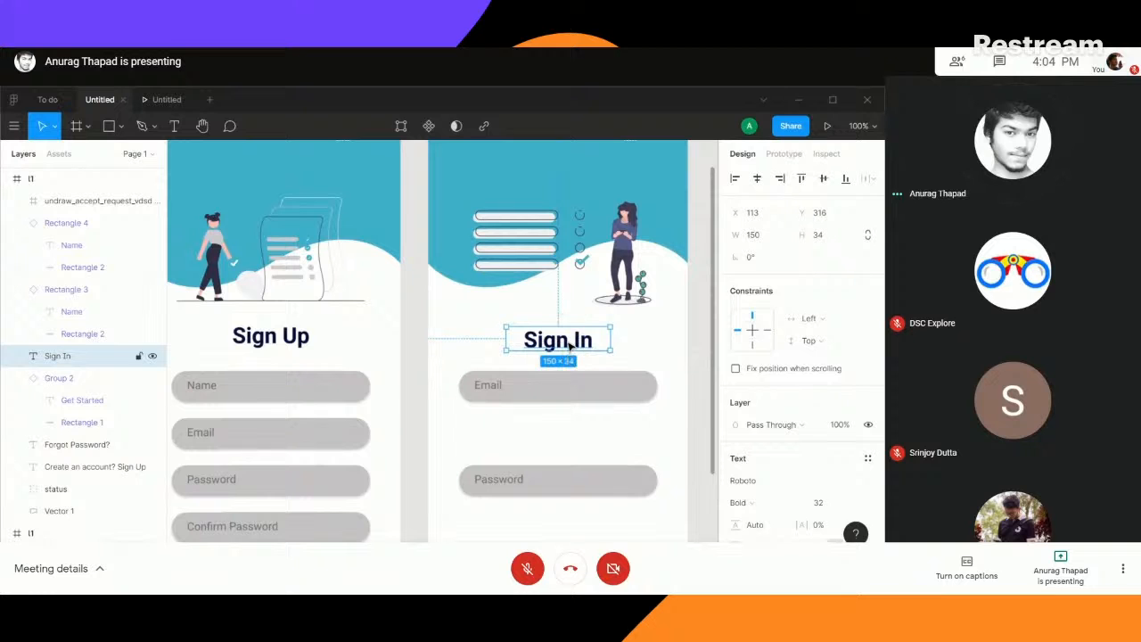
key("Escape")
key("ctrl+z")
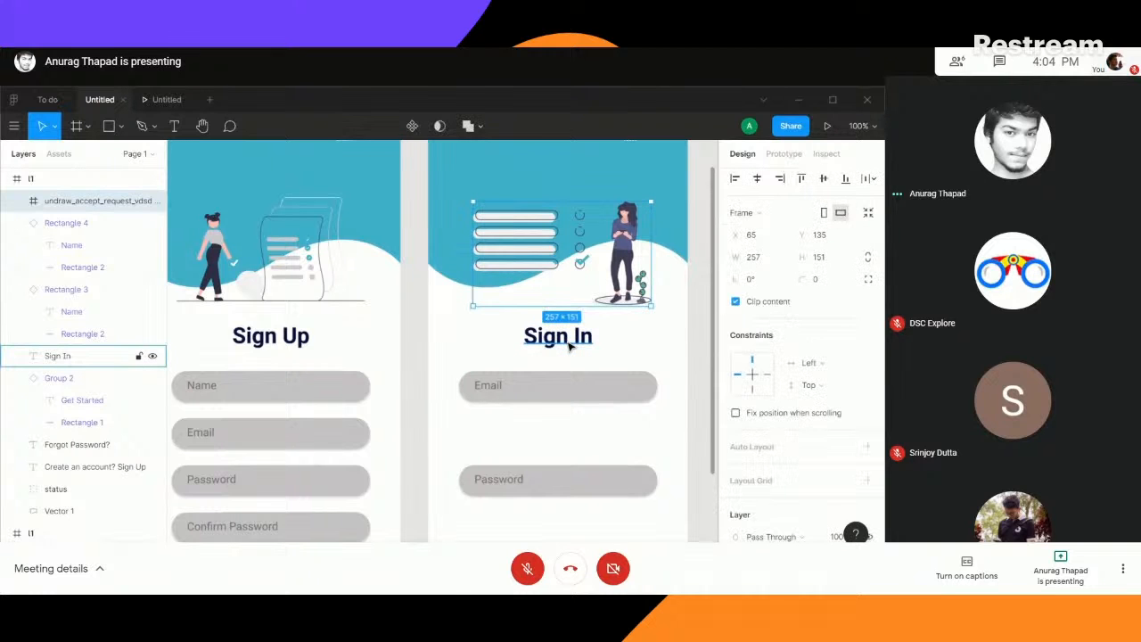
- Center the "Sign In" heading horizontally in its frame, keeping it at Y 310
left_click(550, 337)
mouse_move(550, 339)
left_mouse_down()
mouse_move(384, 350)
mouse_move(631, 347)
mouse_move(560, 352)
mouse_move(564, 342)
left_mouse_up()
left_click(756, 179)
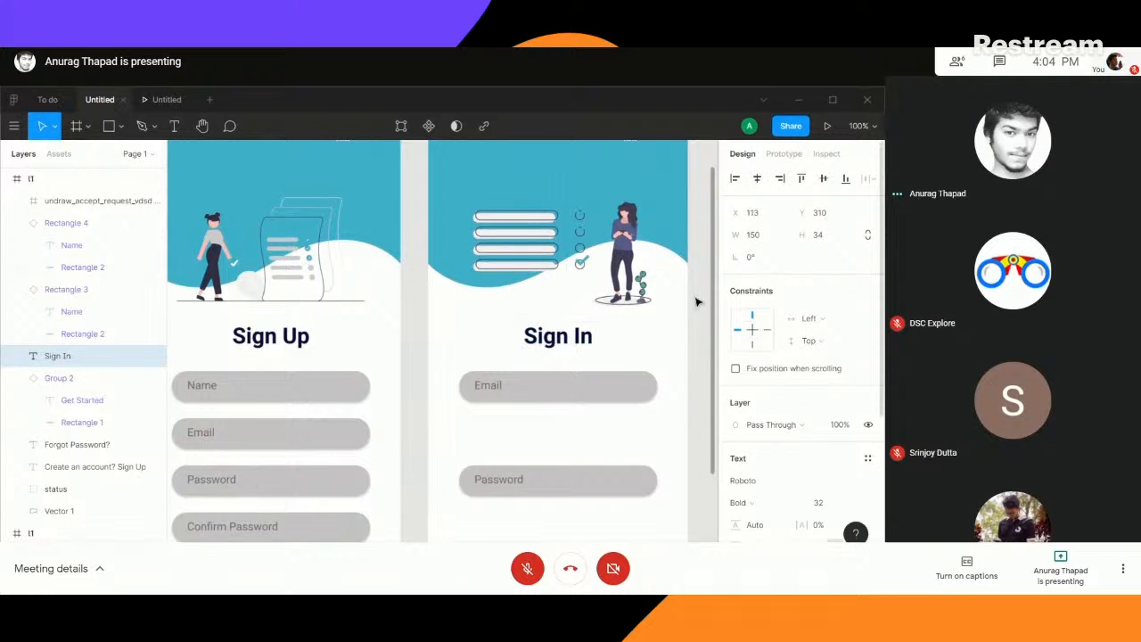
left_click(671, 345)
- Move the woman-and-list illustration in the Sign In frame up slightly, farther from the heading
left_click_drag(701, 348, 580, 275)
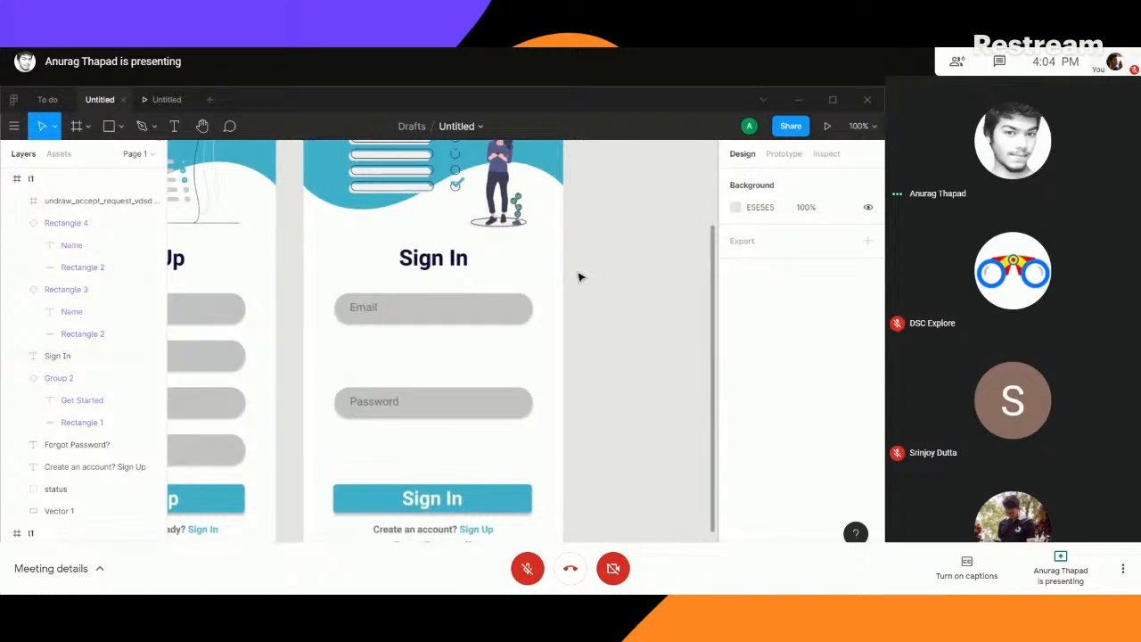
left_click(436, 308)
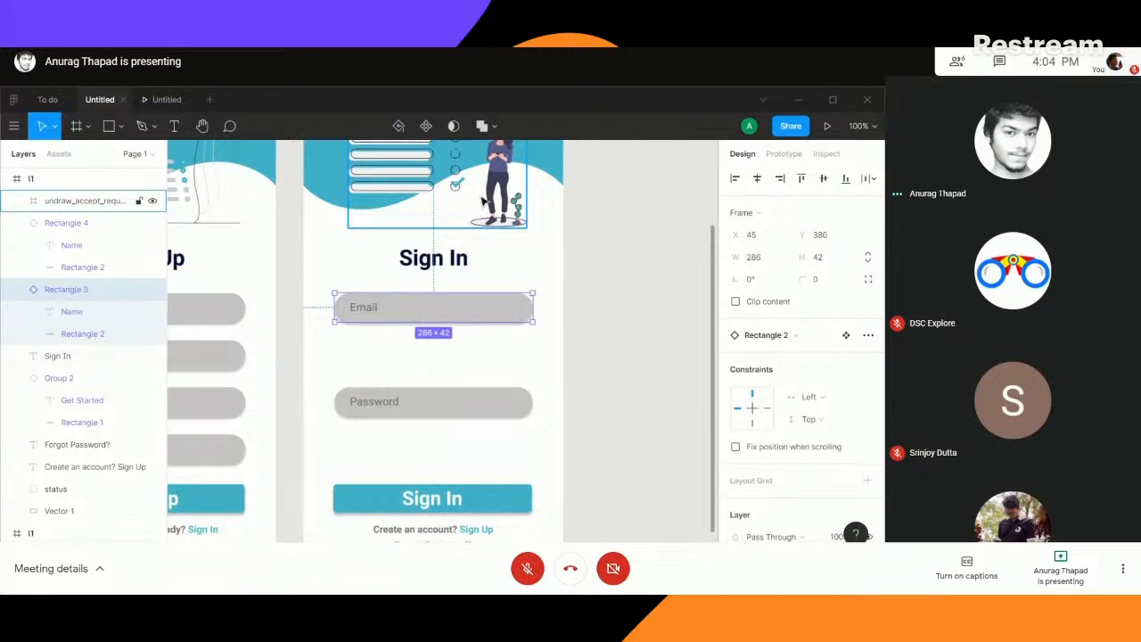
scroll(486, 214, "up", 2)
left_click(500, 247)
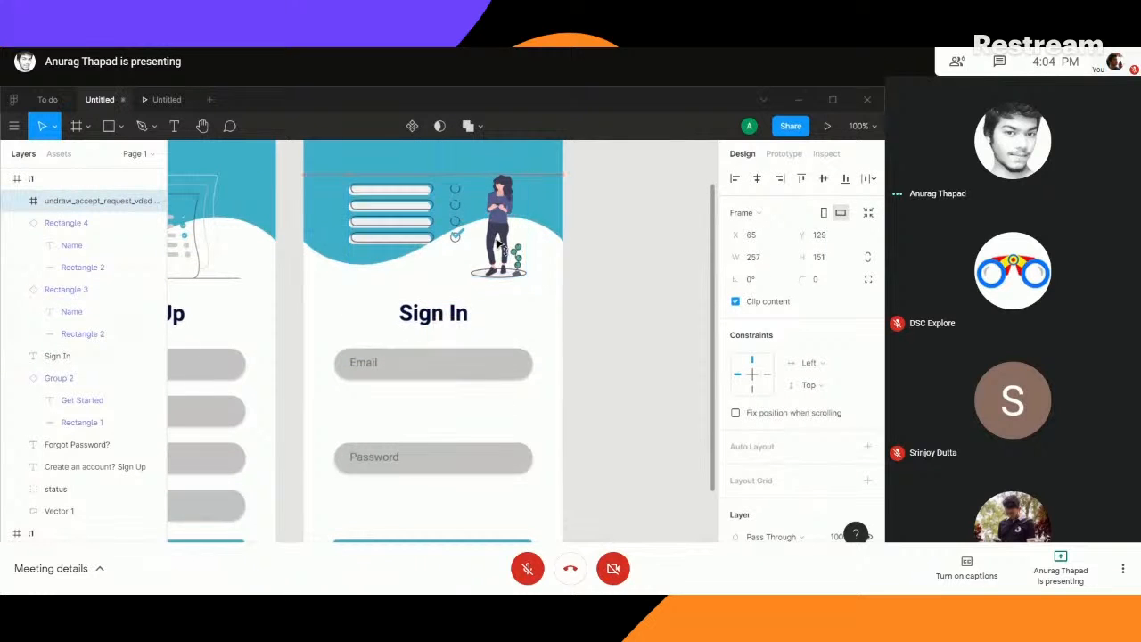
left_click_drag(497, 246, 497, 241)
left_click(658, 272)
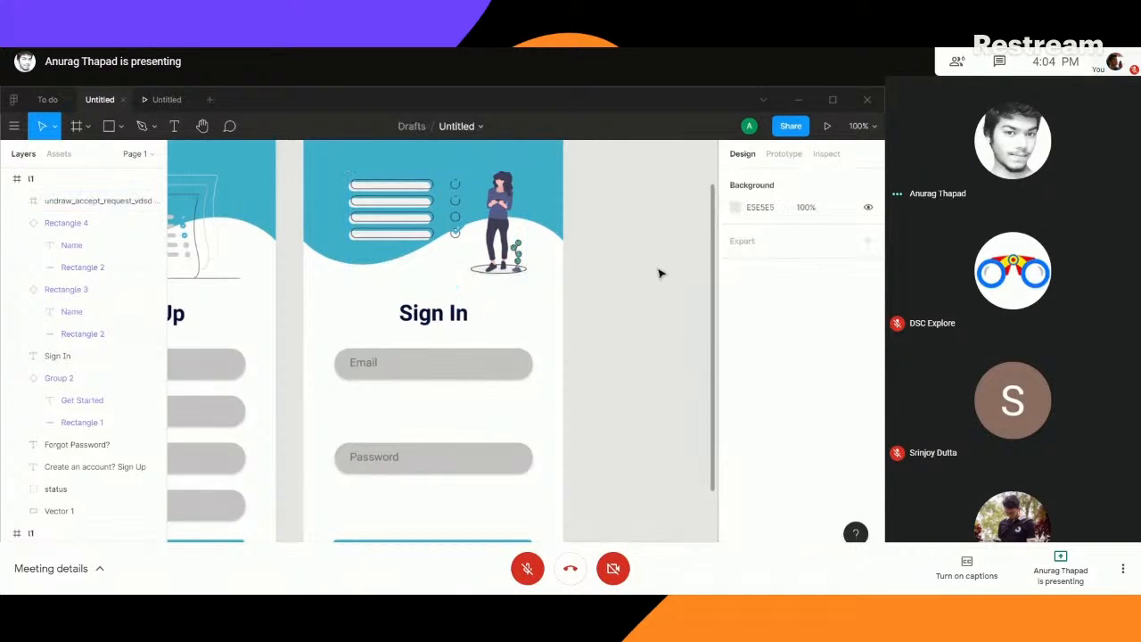
left_click(214, 259)
left_click_drag(395, 222, 372, 222)
key("ctrl+z")
left_click(470, 423)
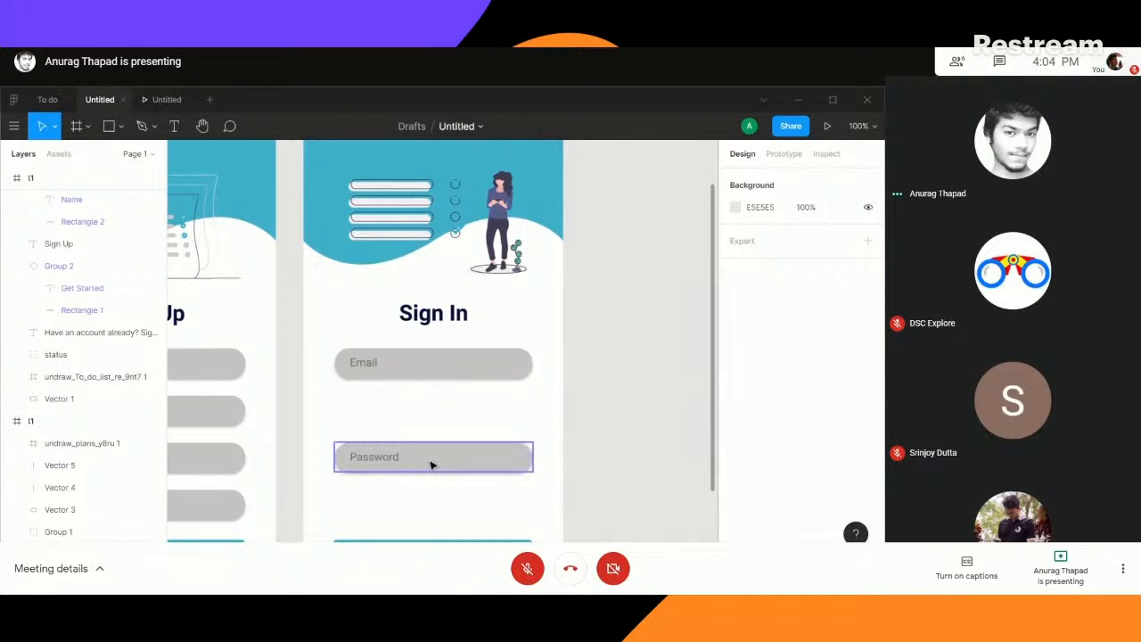
- Move the Password field up beneath the Email field, at Y 444, and compare its spacing with the Sign Up frame's fields
left_click_drag(431, 461, 431, 413)
scroll(678, 411, "left", 5)
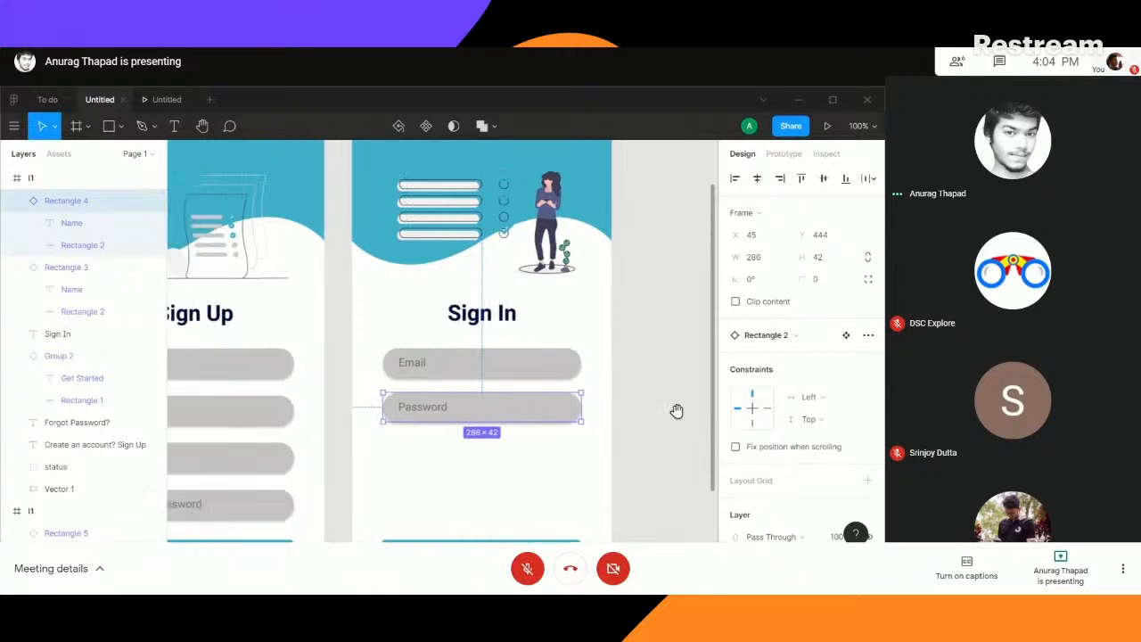
left_click_drag(239, 410, 240, 411)
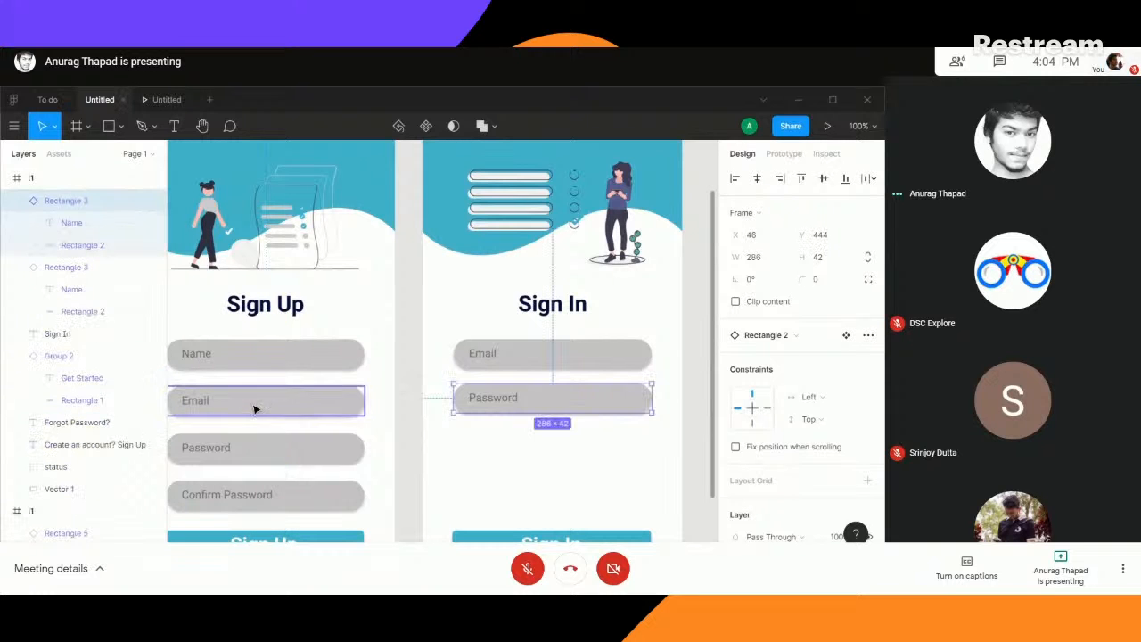
left_click(283, 362)
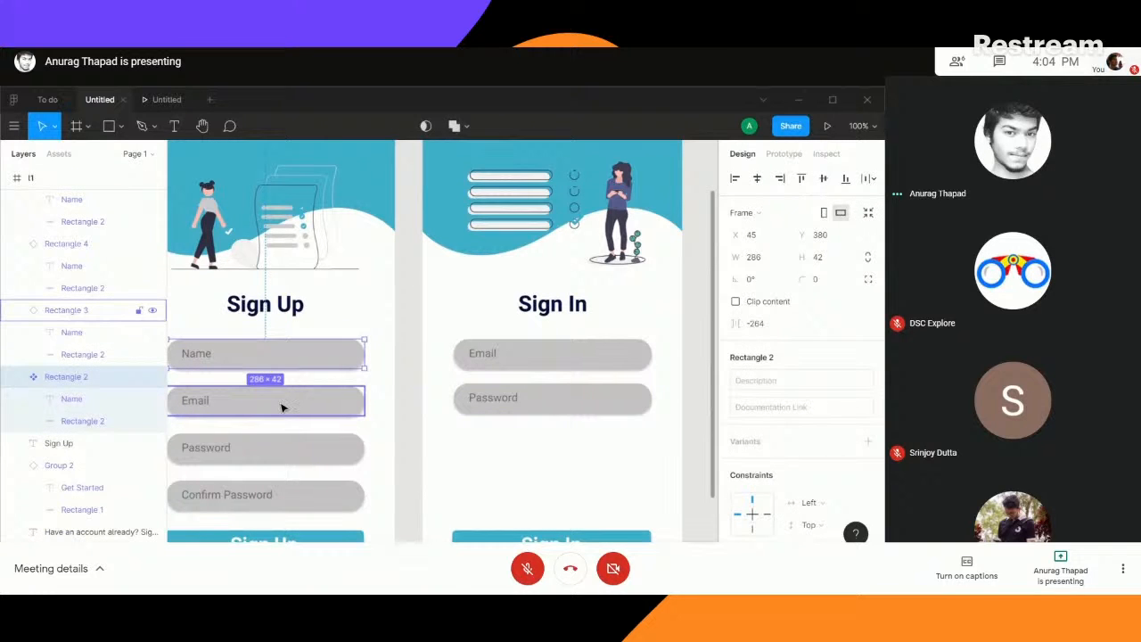
left_click(282, 407)
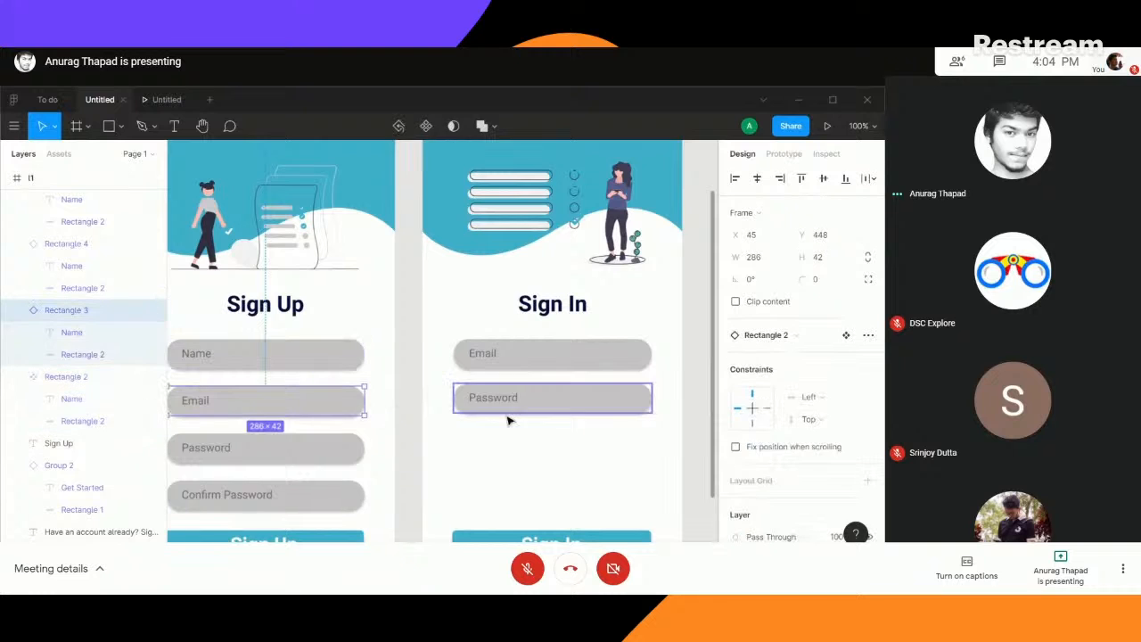
left_click_drag(573, 466, 461, 389)
left_click(437, 327)
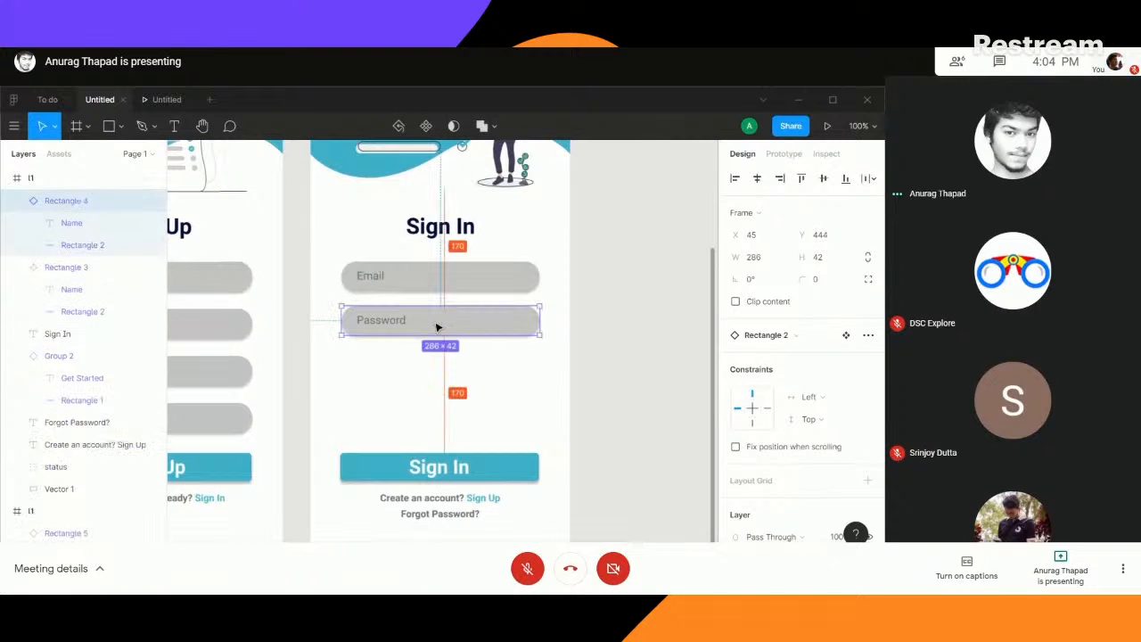
left_click(598, 387)
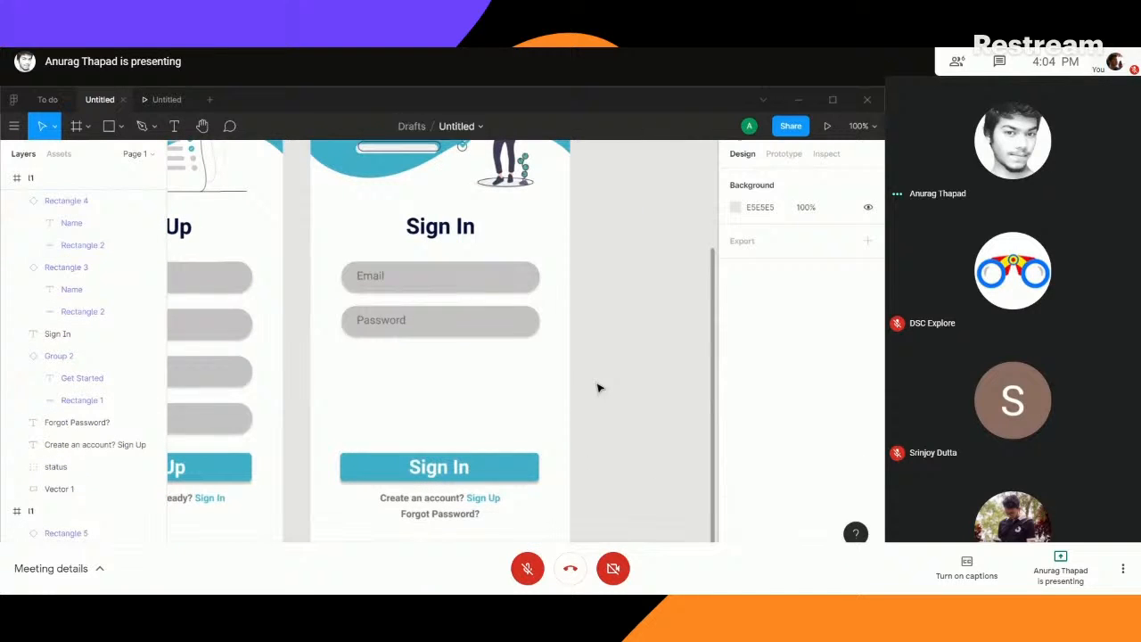
- Move the Sign In button up beneath the Password field, with "Forgot Password?" and the account prompt, in that order, beneath it
left_click(419, 463)
left_click_drag(419, 463, 419, 383)
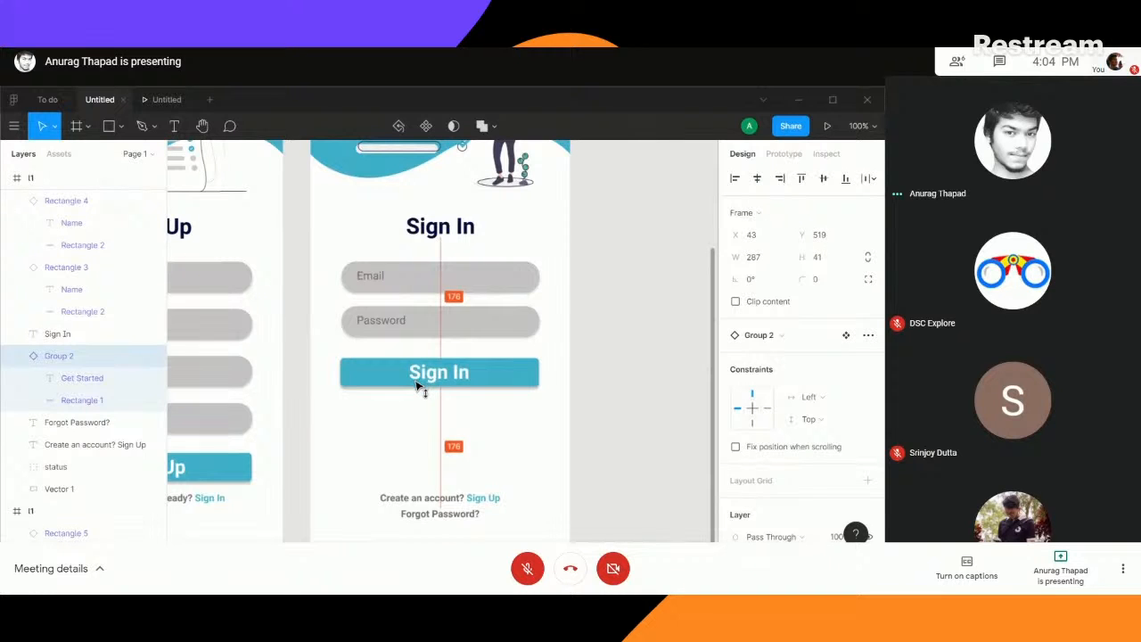
left_click_drag(441, 499, 437, 443)
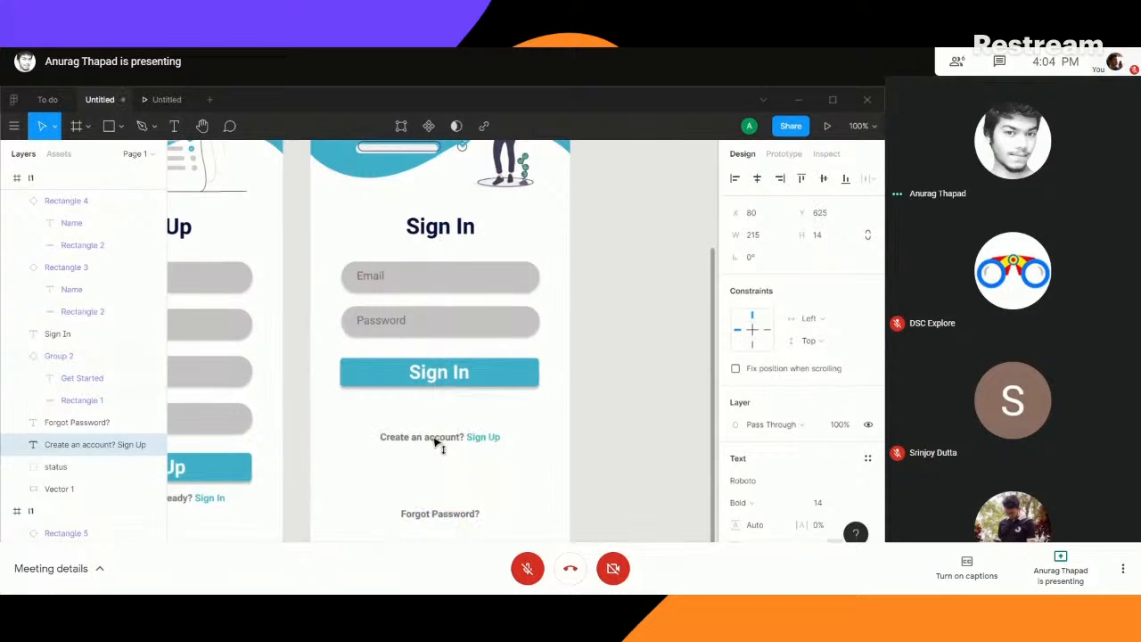
left_click_drag(446, 514, 435, 412)
left_click(636, 415)
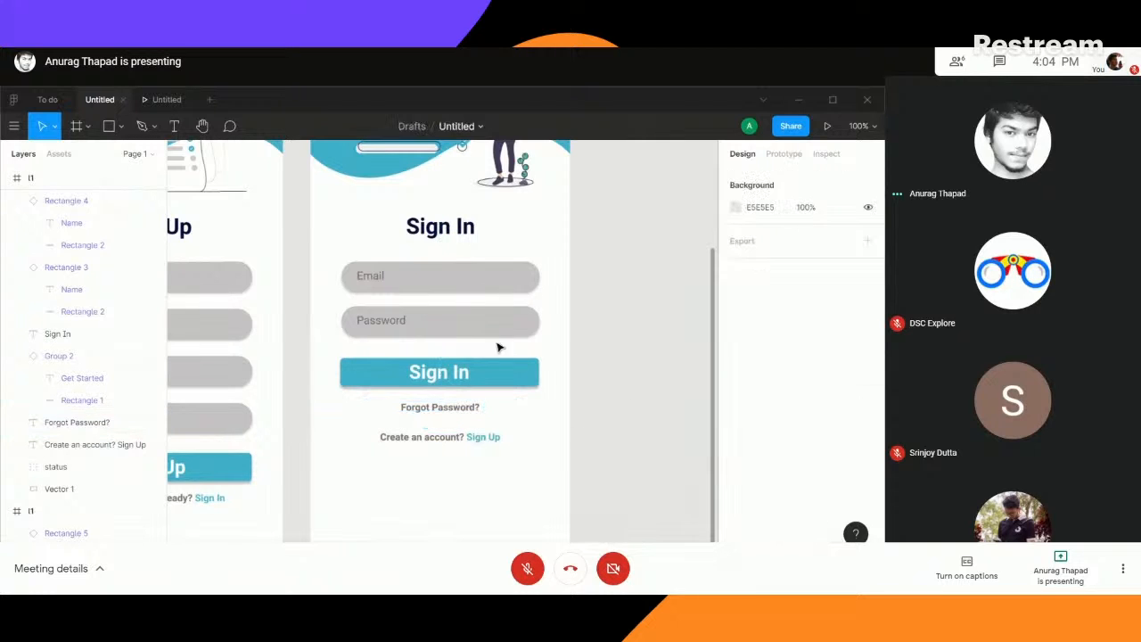
- Even out the spacing by moving the Password field down slightly and the Sign In button up to Y 516
left_click(465, 331)
left_click_drag(463, 335, 449, 373)
left_click(523, 392)
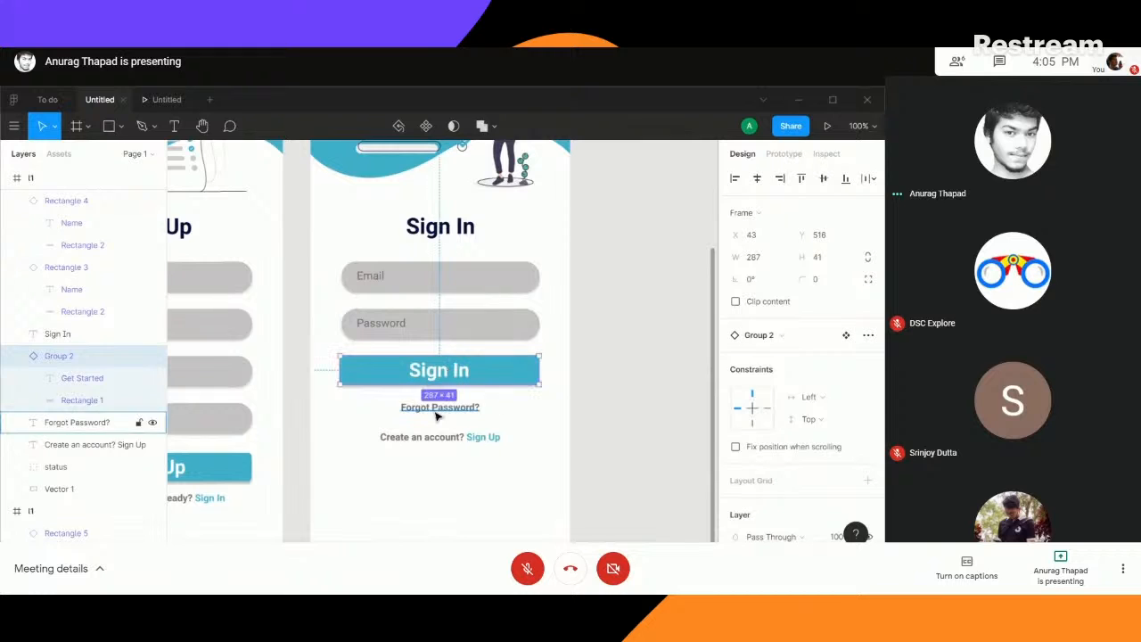
- Move the "Create an account? Sign Up" prompt up directly beneath "Forgot Password?"
left_click(438, 408)
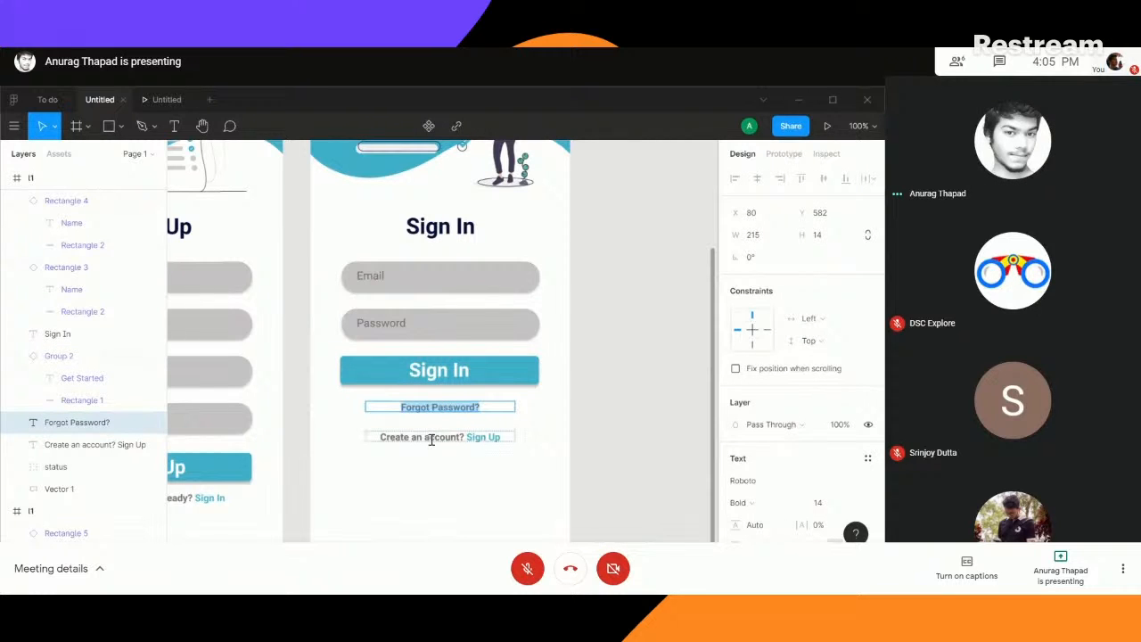
left_click(443, 438)
left_click_drag(421, 445, 436, 429)
left_click(622, 370)
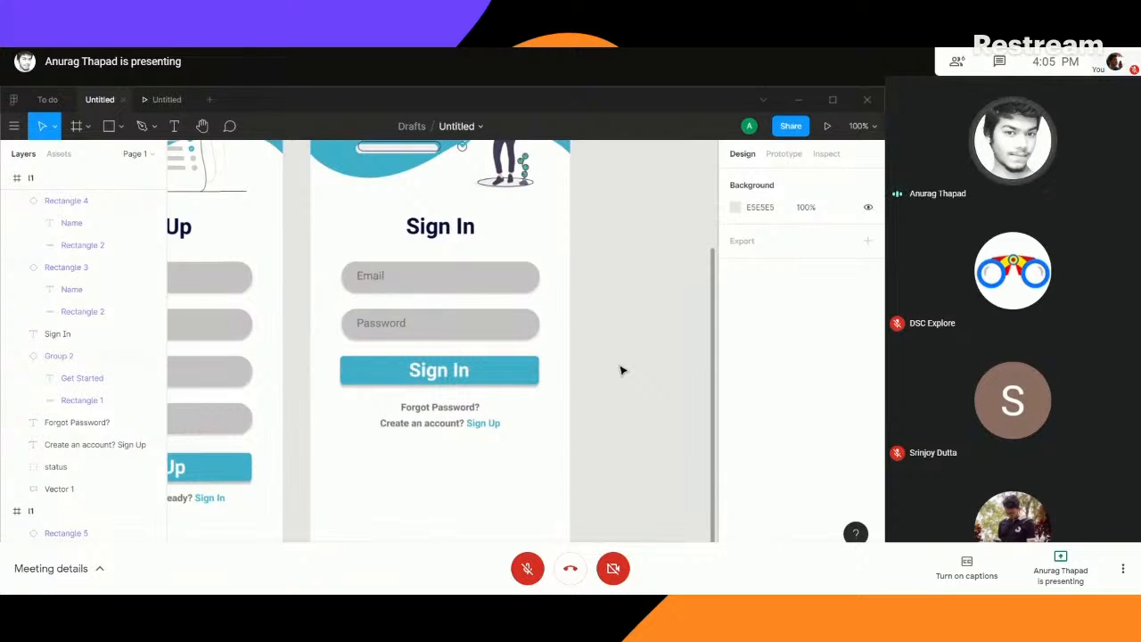
- Open the prototype preview and page through the Get Started and Sign Up screens to the Sign In screen
key("ctrl+minus")
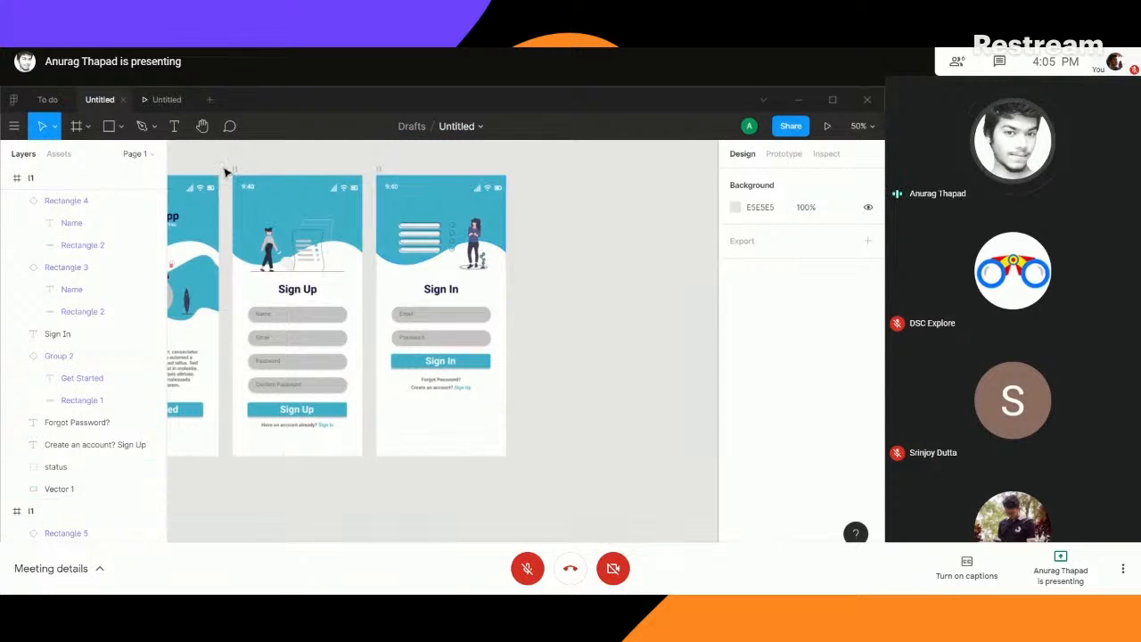
left_click(159, 100)
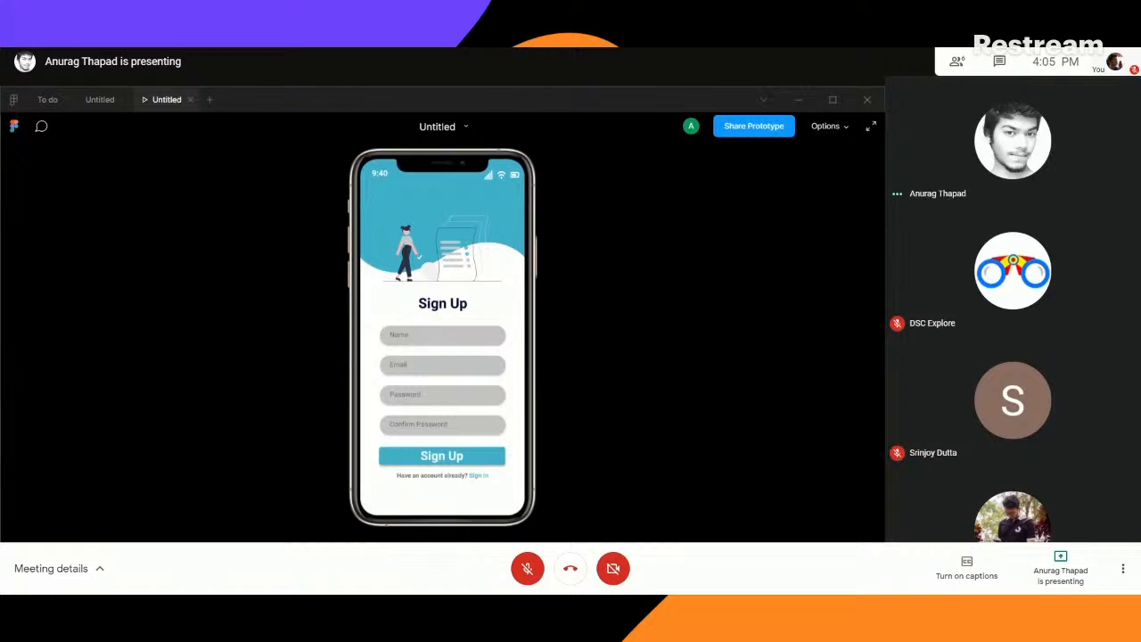
left_click(427, 548)
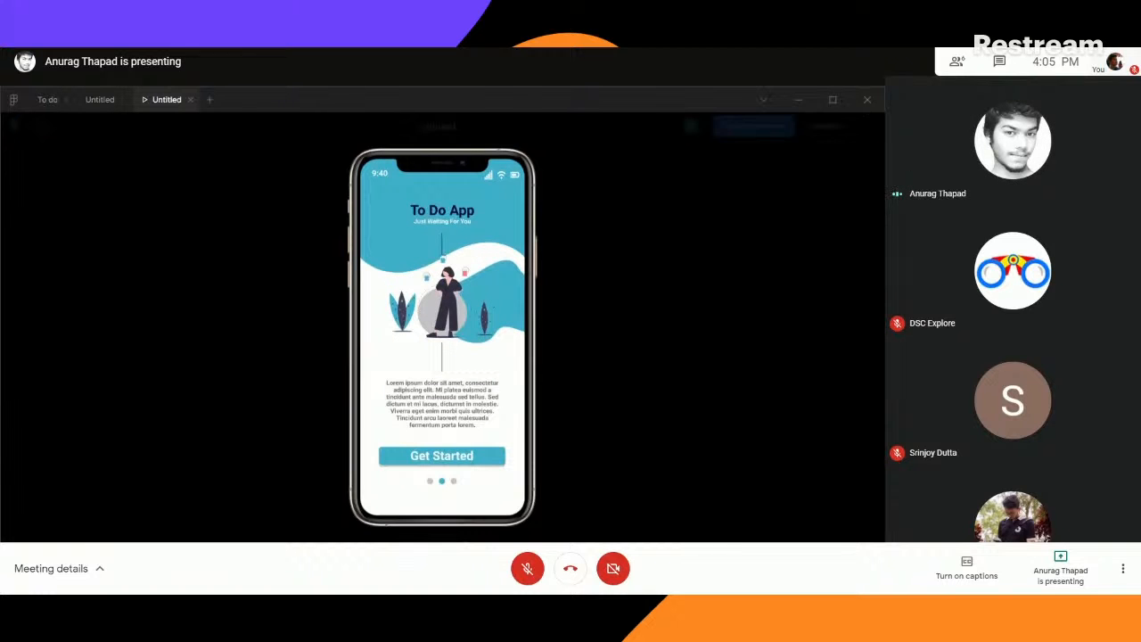
left_click(459, 546)
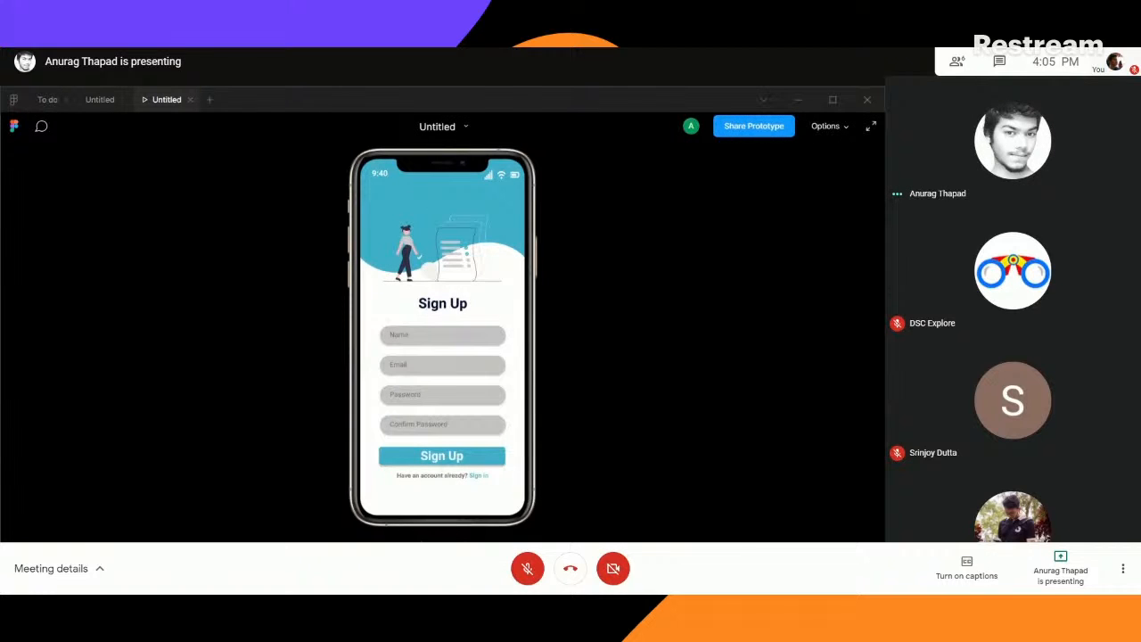
left_click(459, 547)
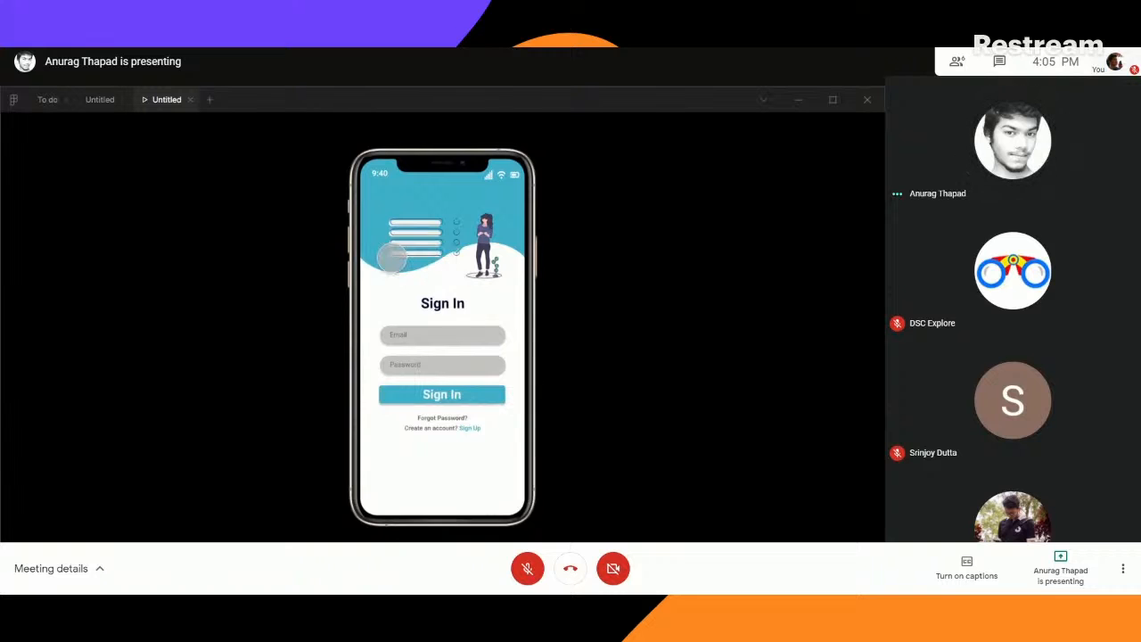
- Open the finished To do file and look over the home screen and side menu screen that follow Sign In
left_click(100, 101)
left_click(47, 101)
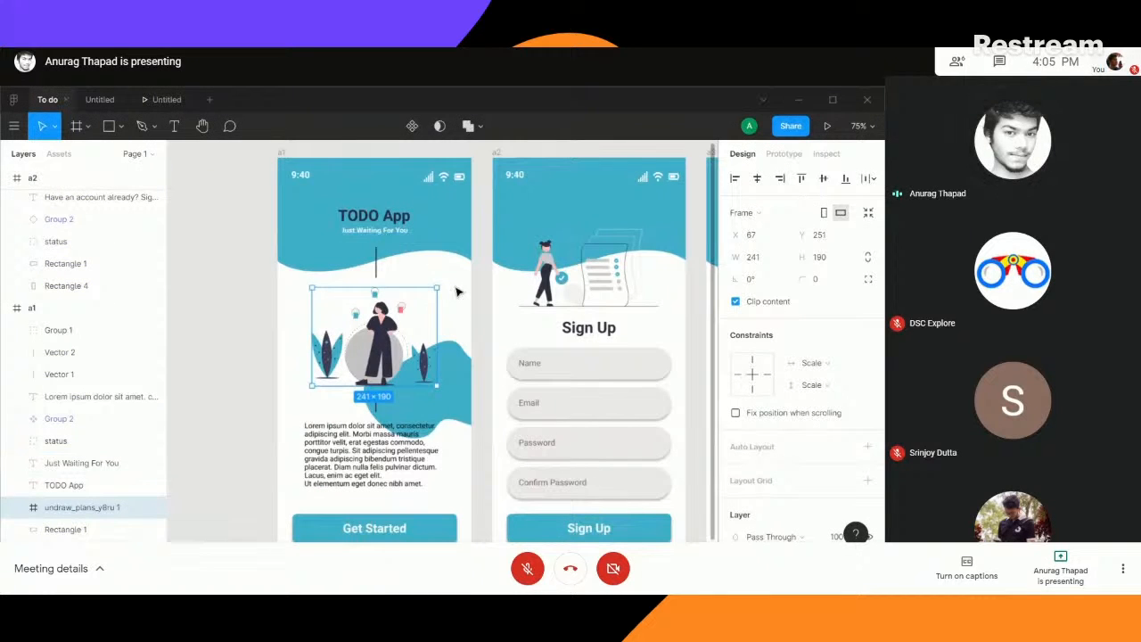
left_click_drag(486, 326, 143, 326)
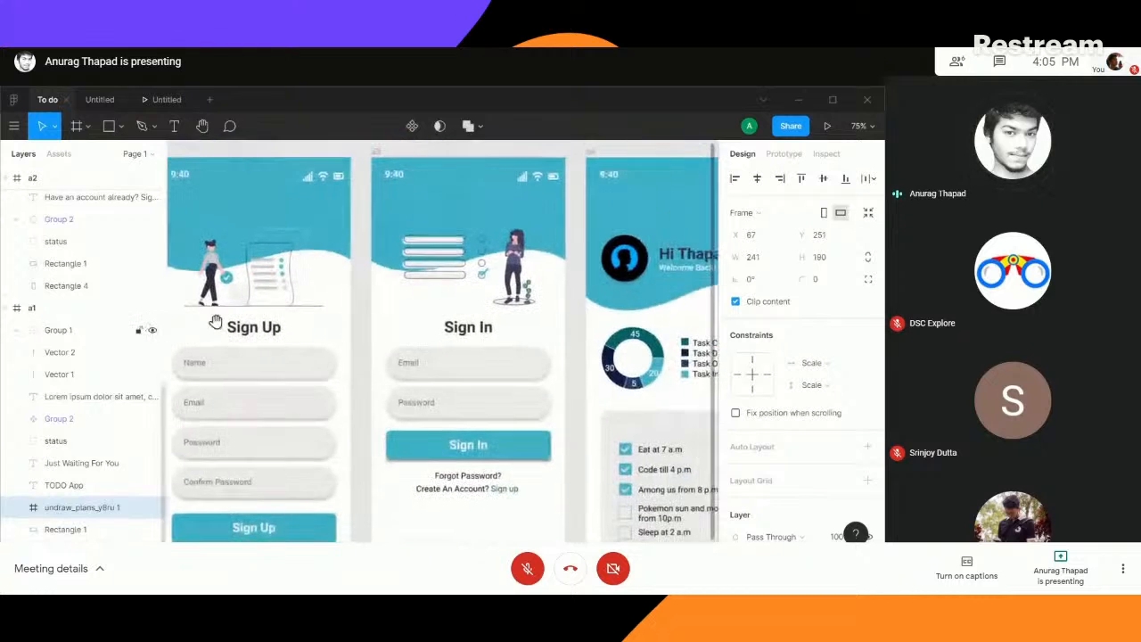
left_click_drag(581, 320, 290, 268)
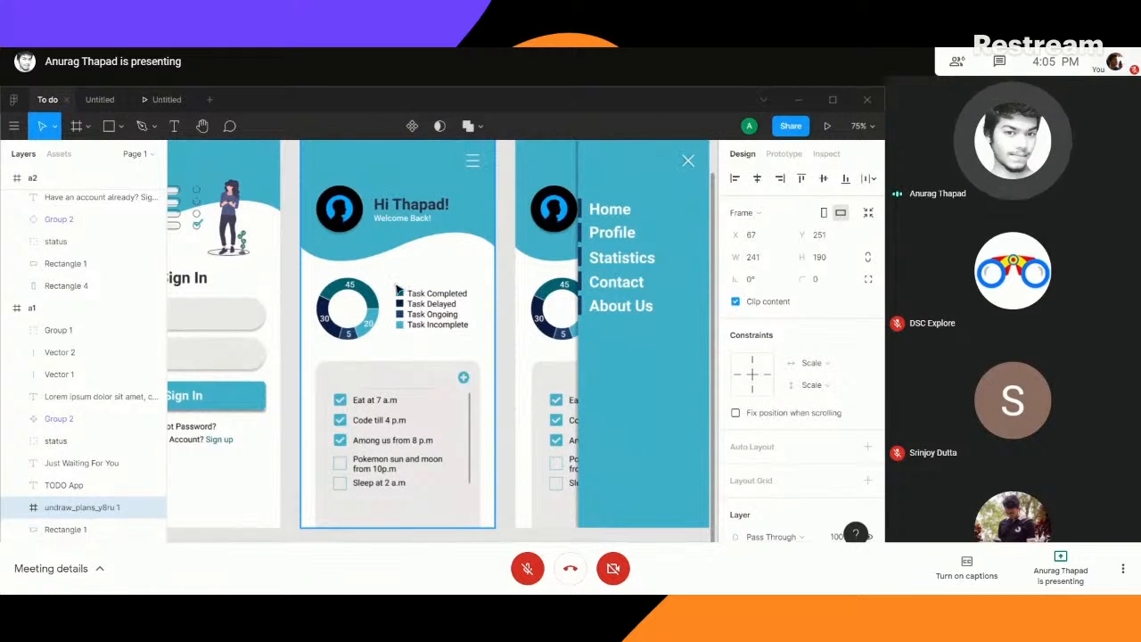
mouse_move(288, 239)
left_mouse_down()
mouse_move(427, 248)
mouse_move(312, 244)
mouse_move(298, 228)
left_mouse_up()
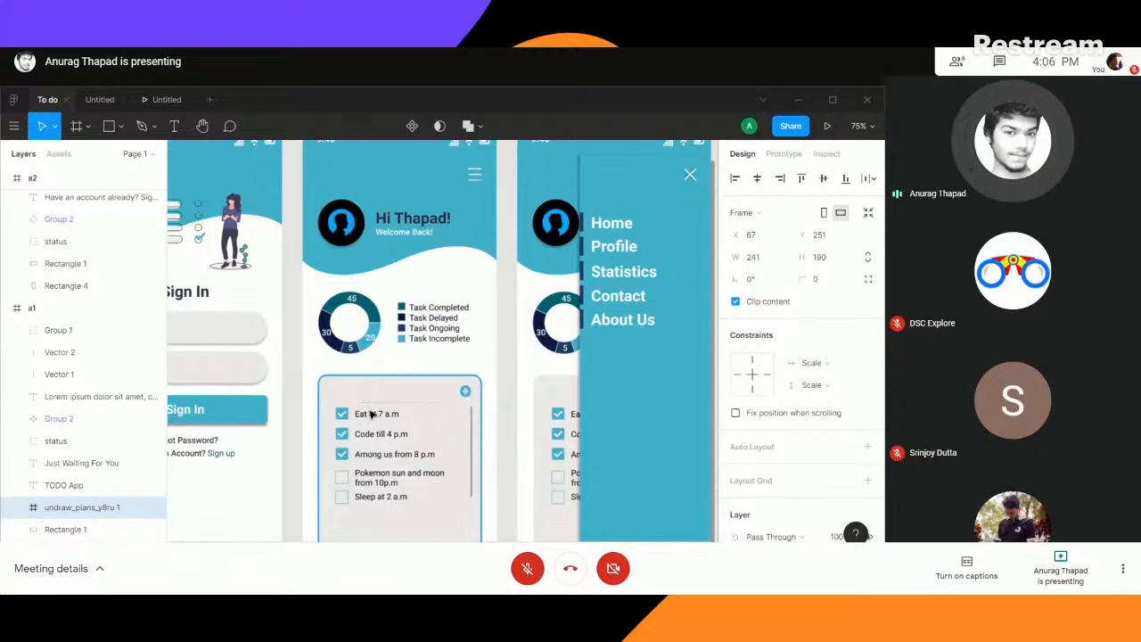
- Inspect the finished home screen's checkboxes, grouped task list and task card, along with its header
left_click(343, 452)
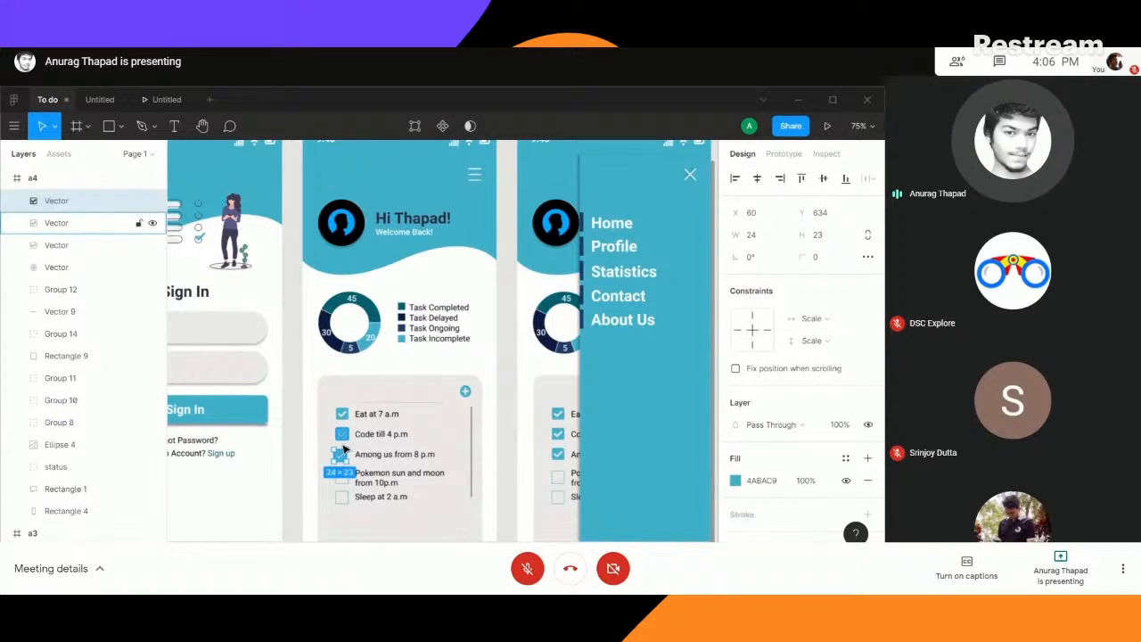
left_click(293, 415)
left_click(341, 458)
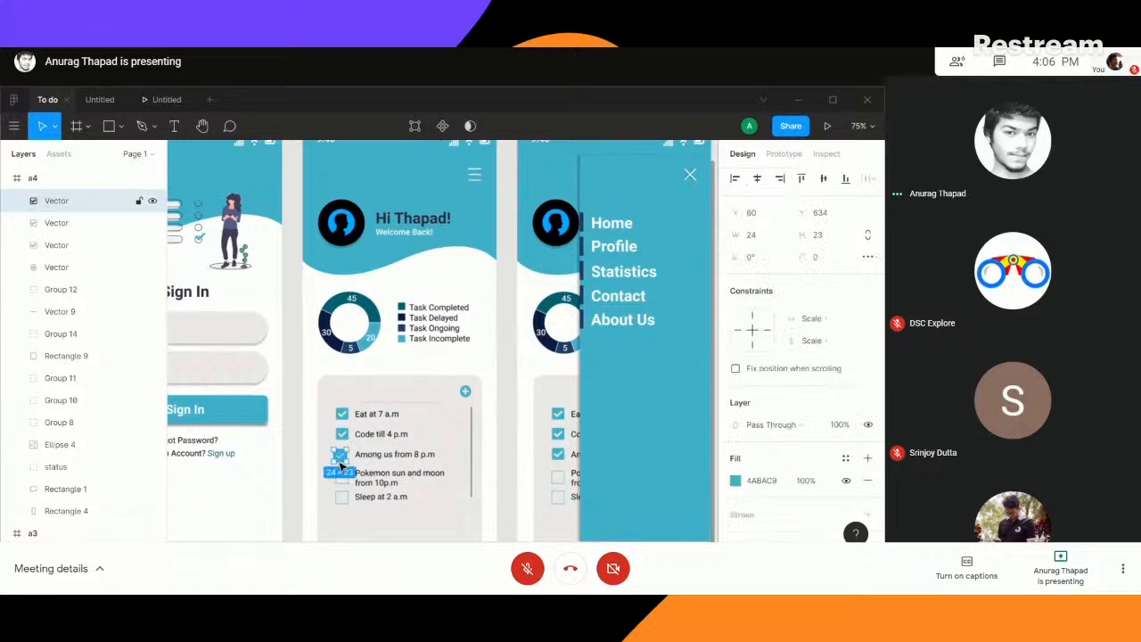
key("ctrl+z")
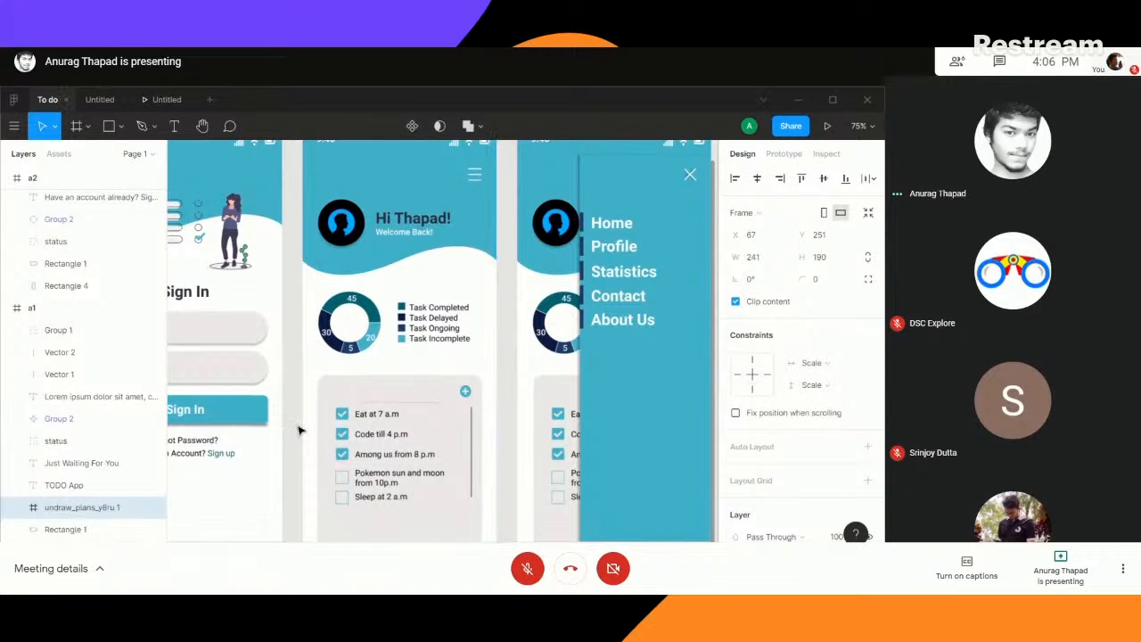
left_click(291, 416)
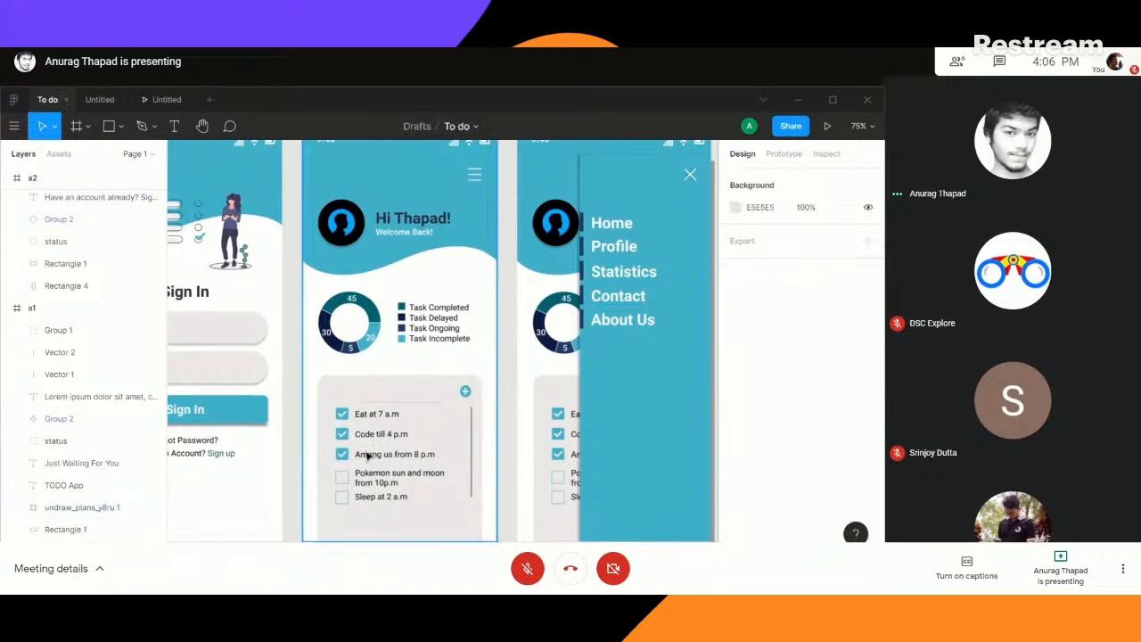
left_click(474, 455)
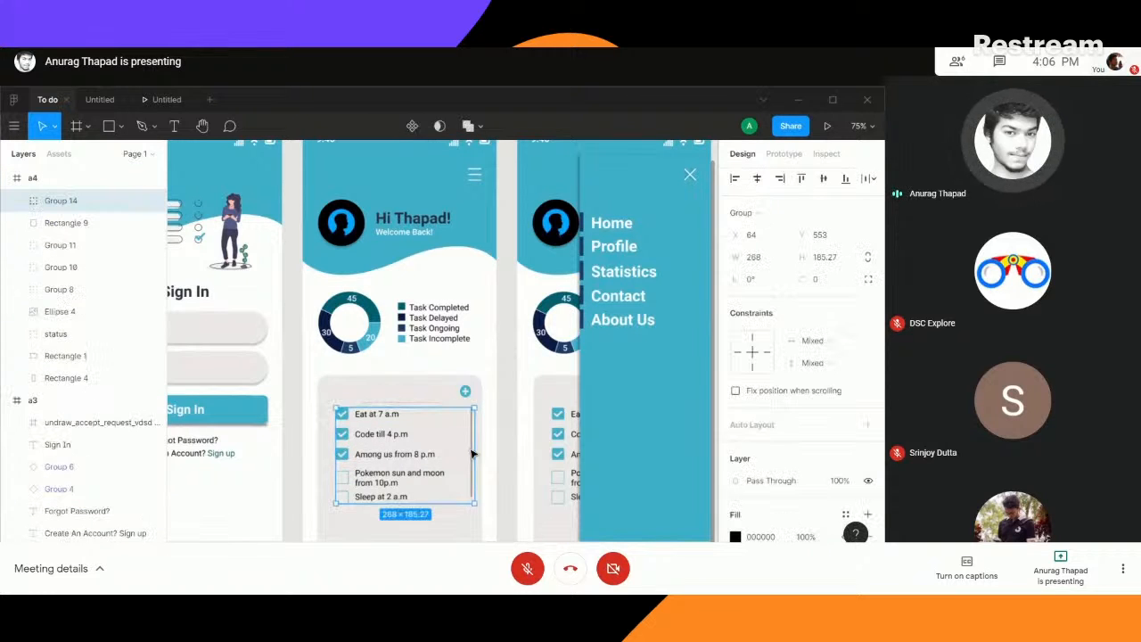
left_click(300, 435)
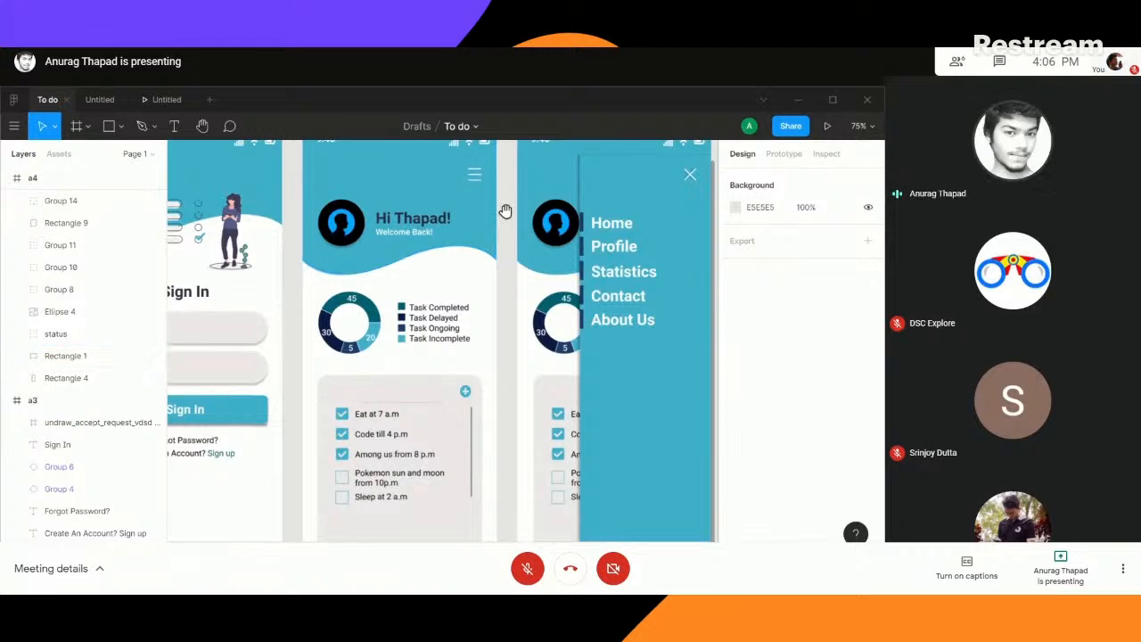
left_click_drag(504, 205, 506, 240)
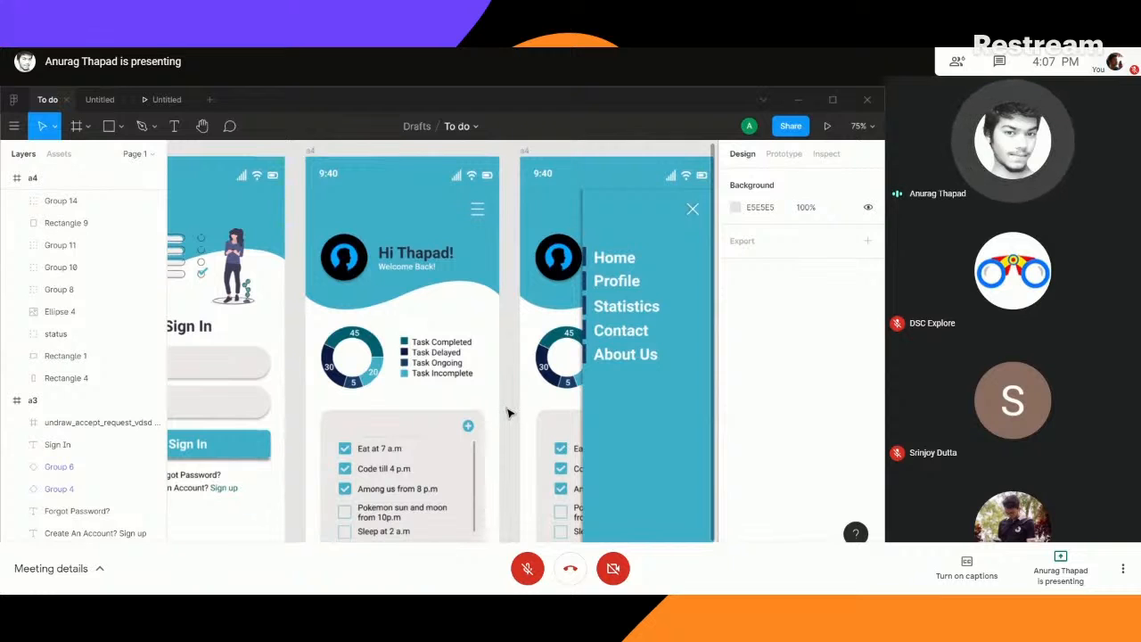
scroll(509, 421, "down", 3)
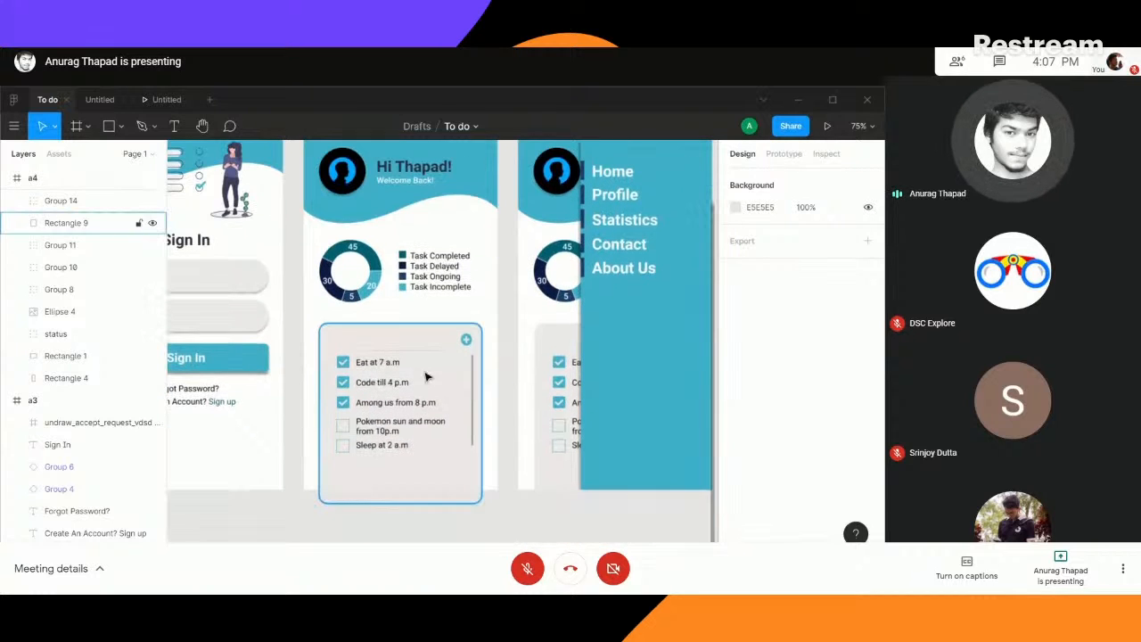
- Return to the Untitled file and duplicate the Sign In frame
left_click(100, 99)
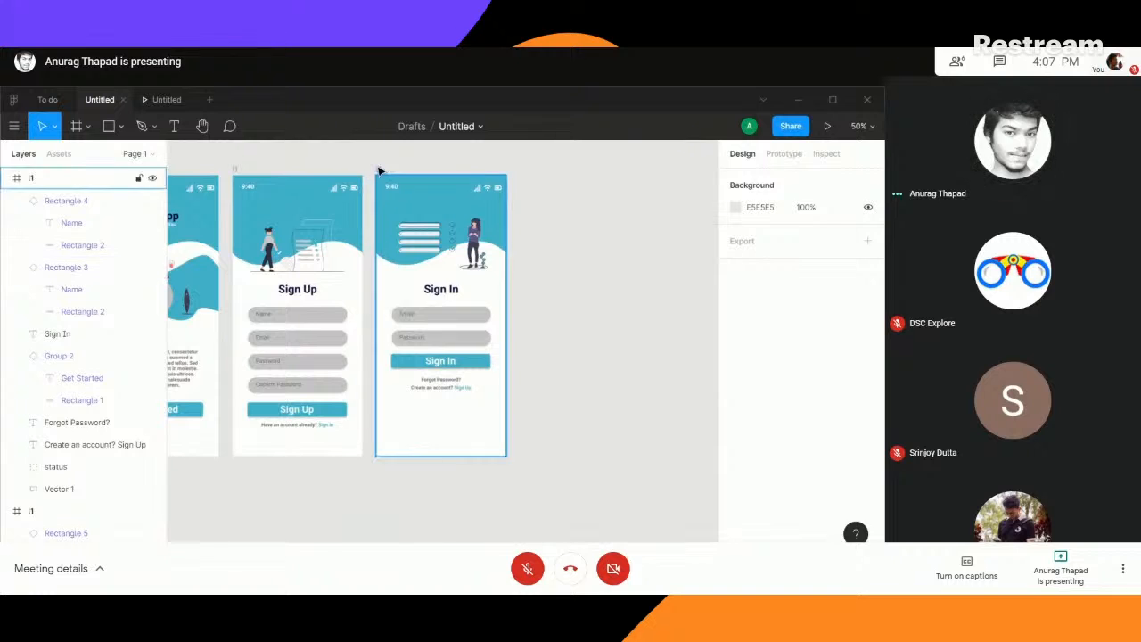
left_click(378, 171)
key("ctrl+d")
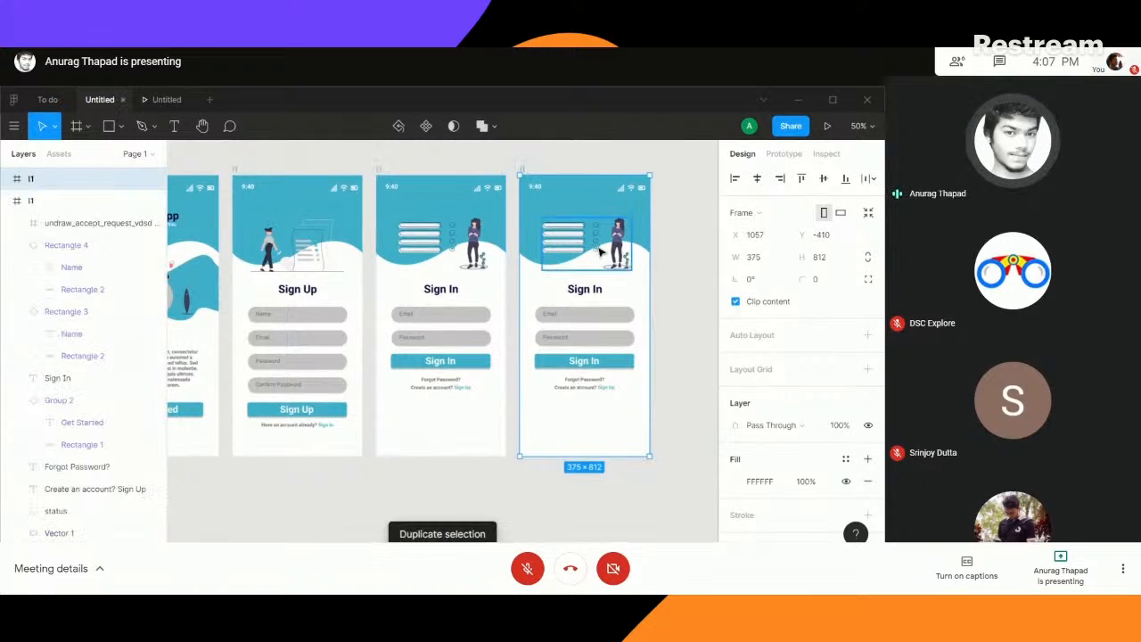
- Delete the illustration, Sign In heading, input fields, button and text prompts from the duplicate, keeping the status bar and blue wave header
left_click_drag(682, 222, 502, 245)
left_click(409, 261)
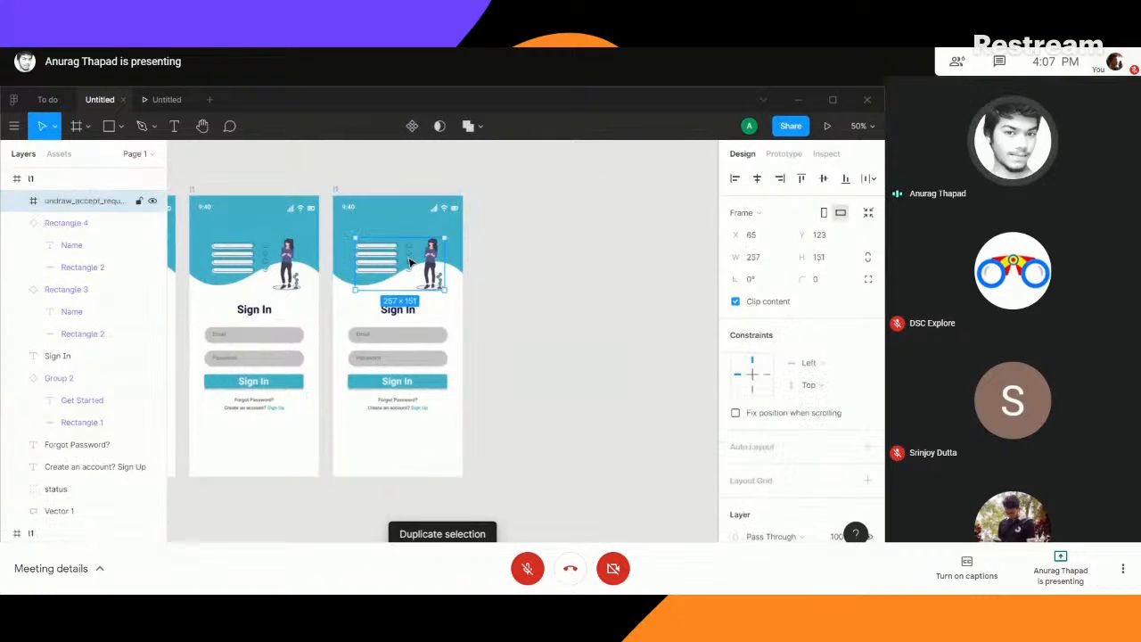
key("Delete")
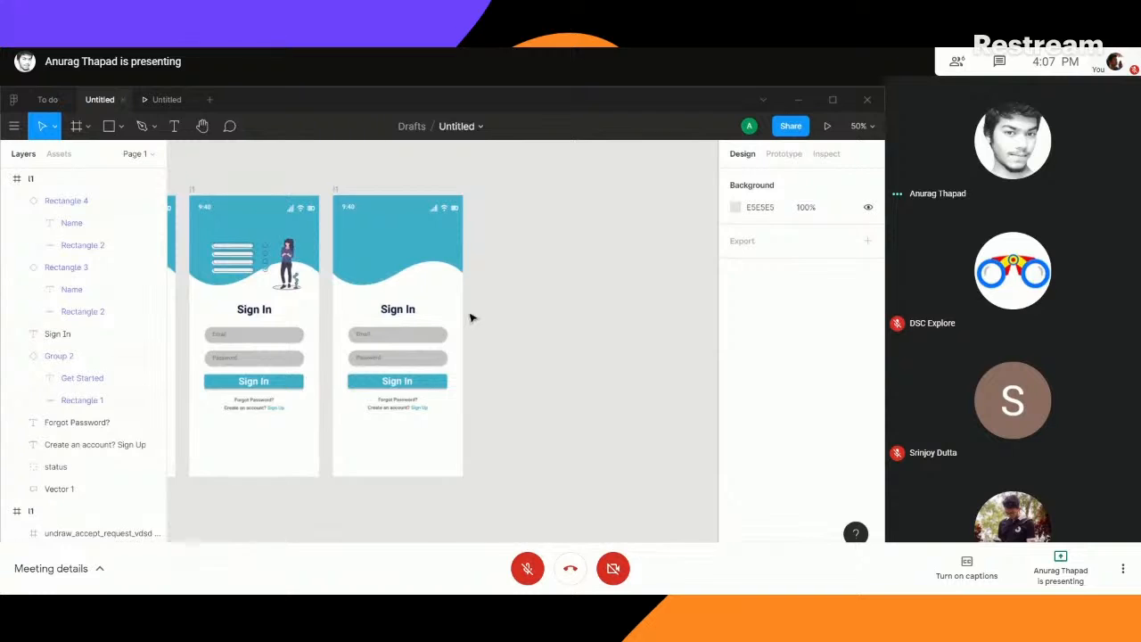
left_click_drag(489, 308, 399, 421)
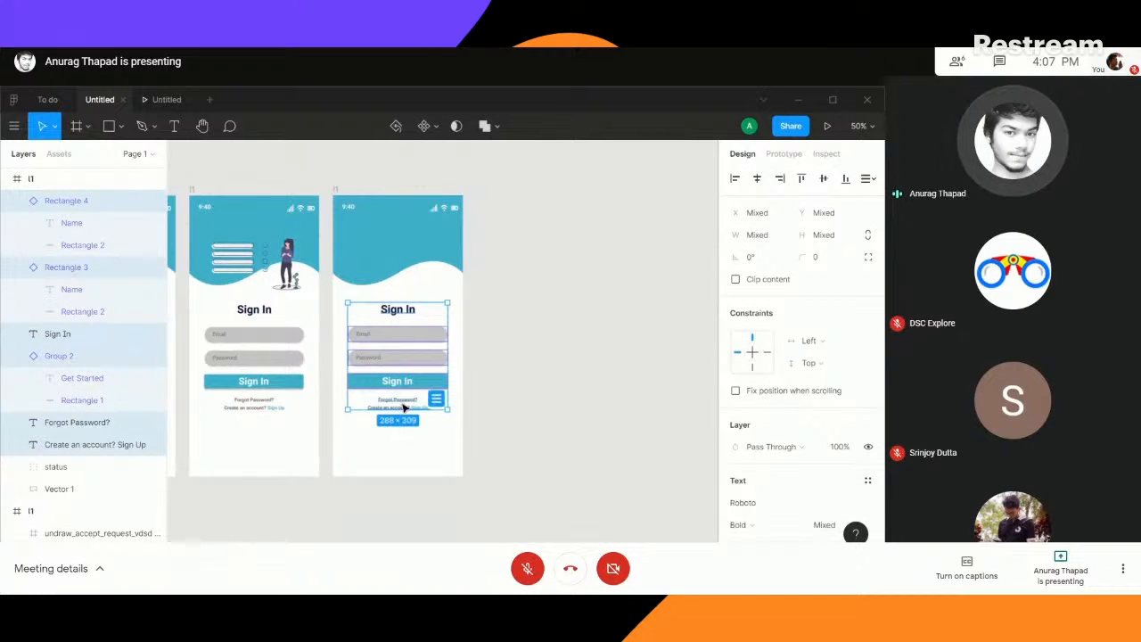
key("Delete")
left_click(402, 248)
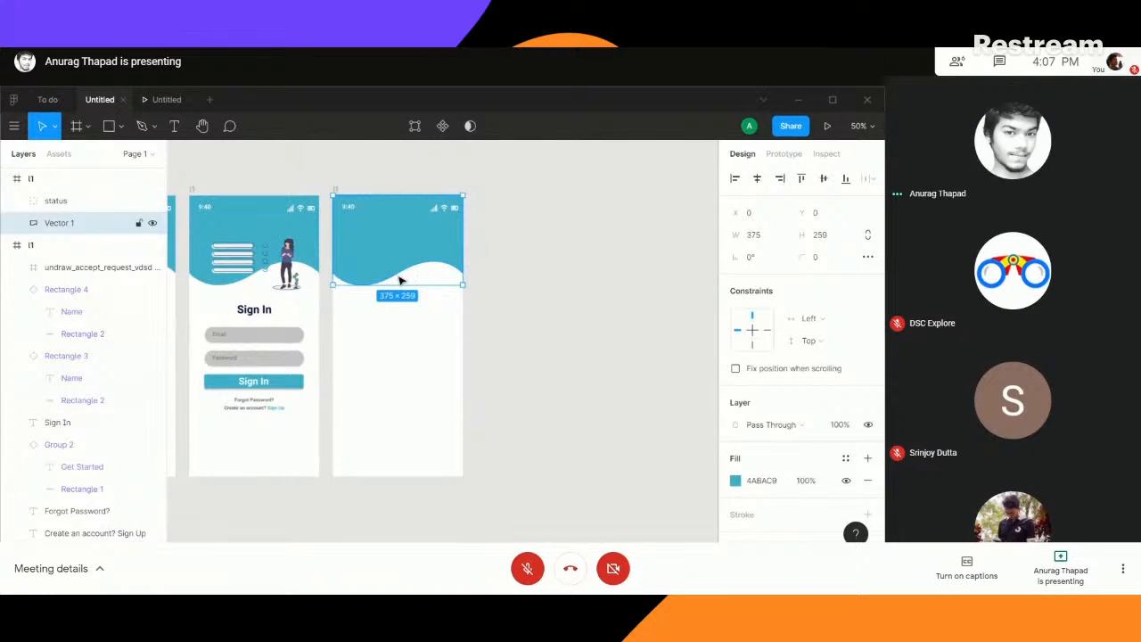
left_click(141, 125)
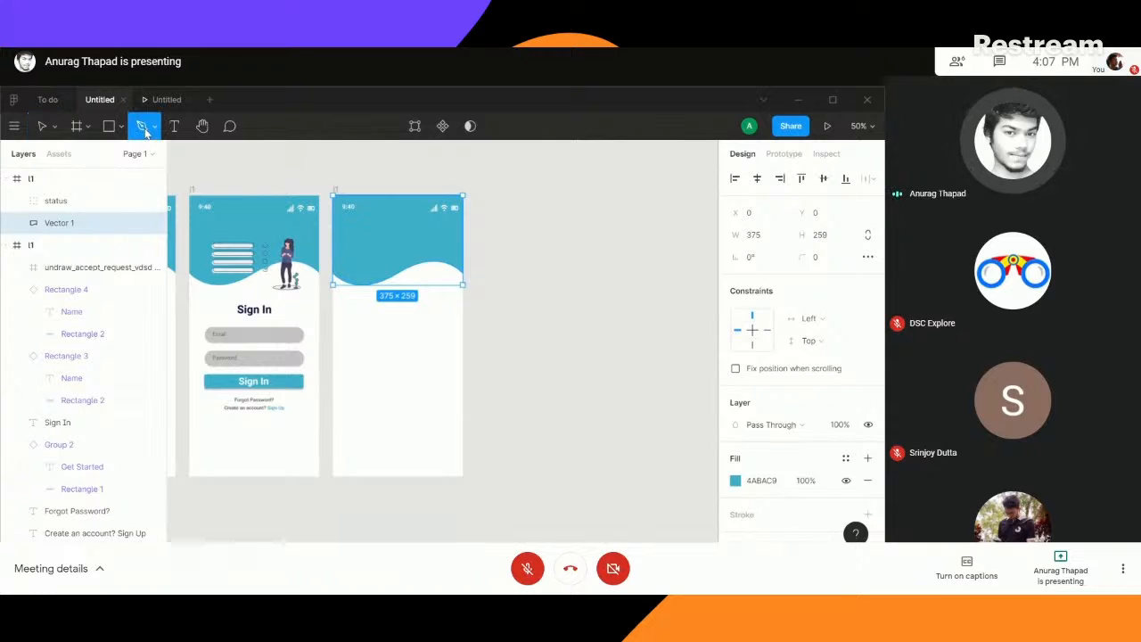
left_click(419, 225)
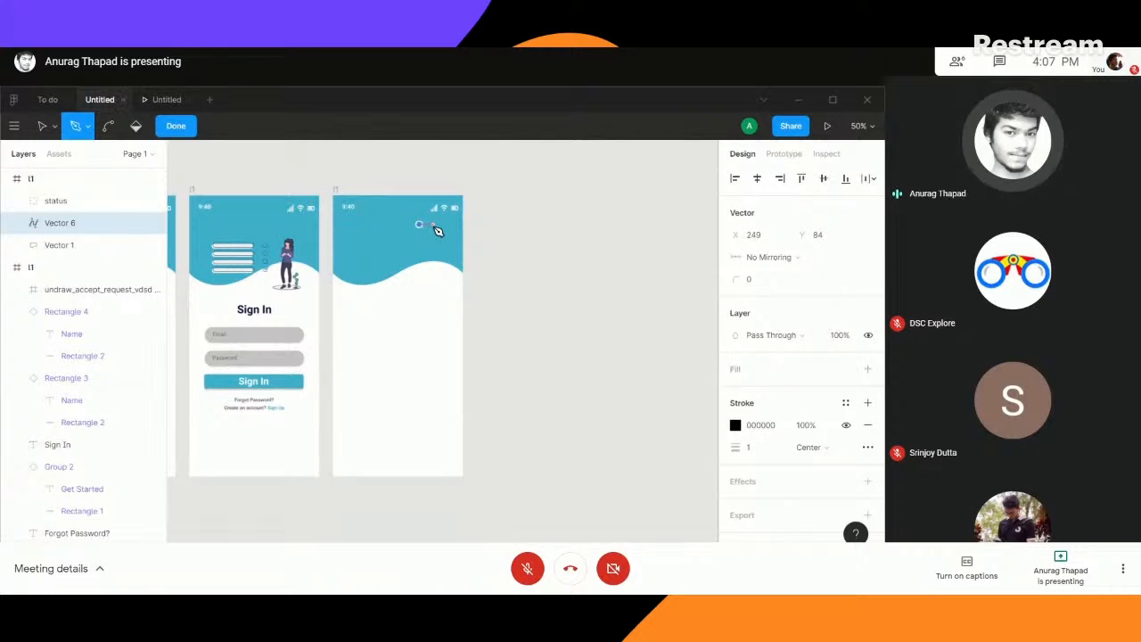
left_click(421, 232)
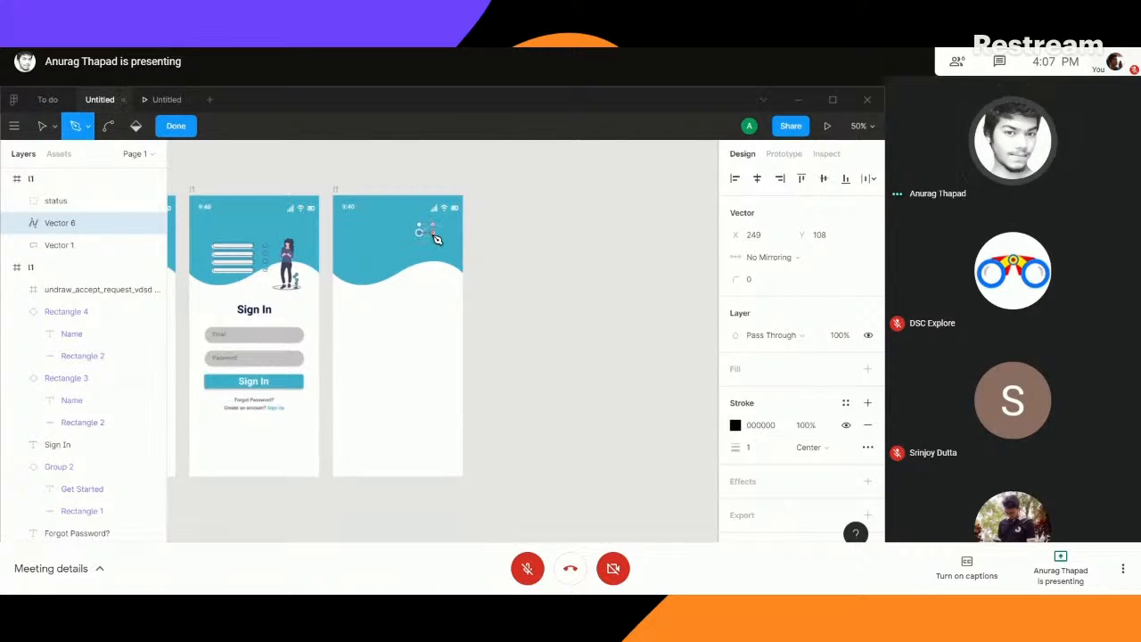
key("ctrl")
key("ctrl+z")
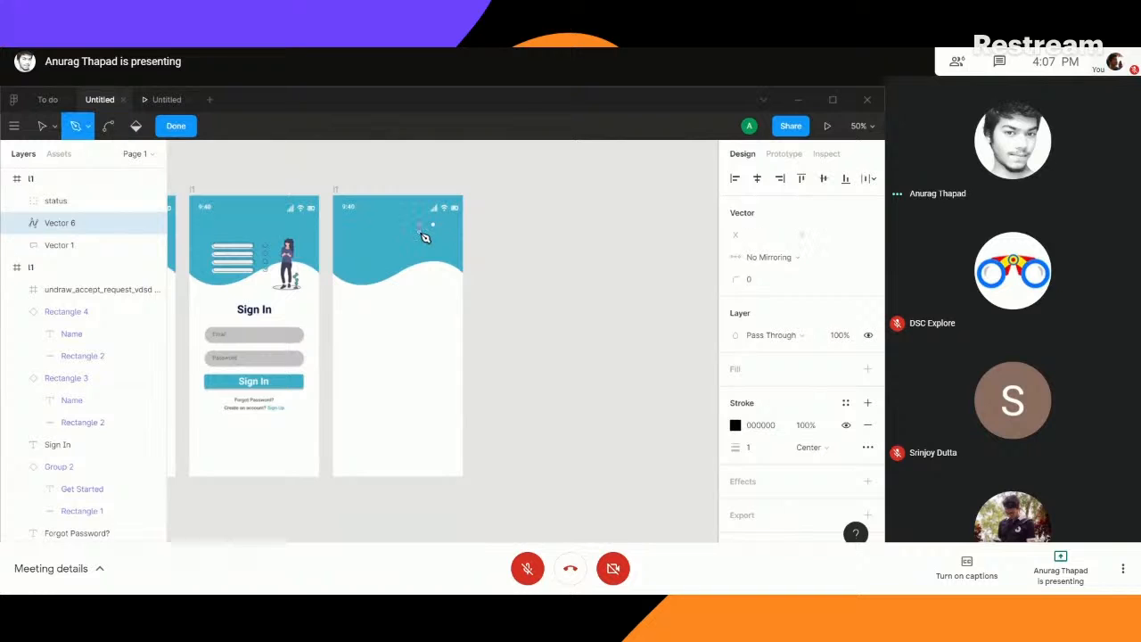
left_click(432, 235)
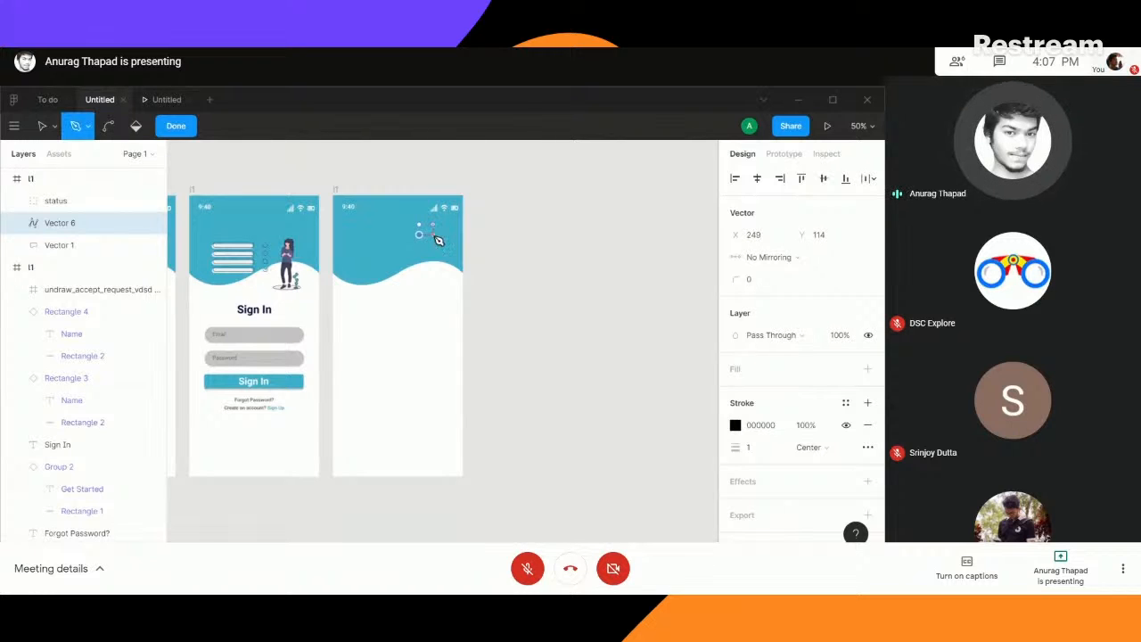
key("ctrl")
left_click(424, 164, "ctrl")
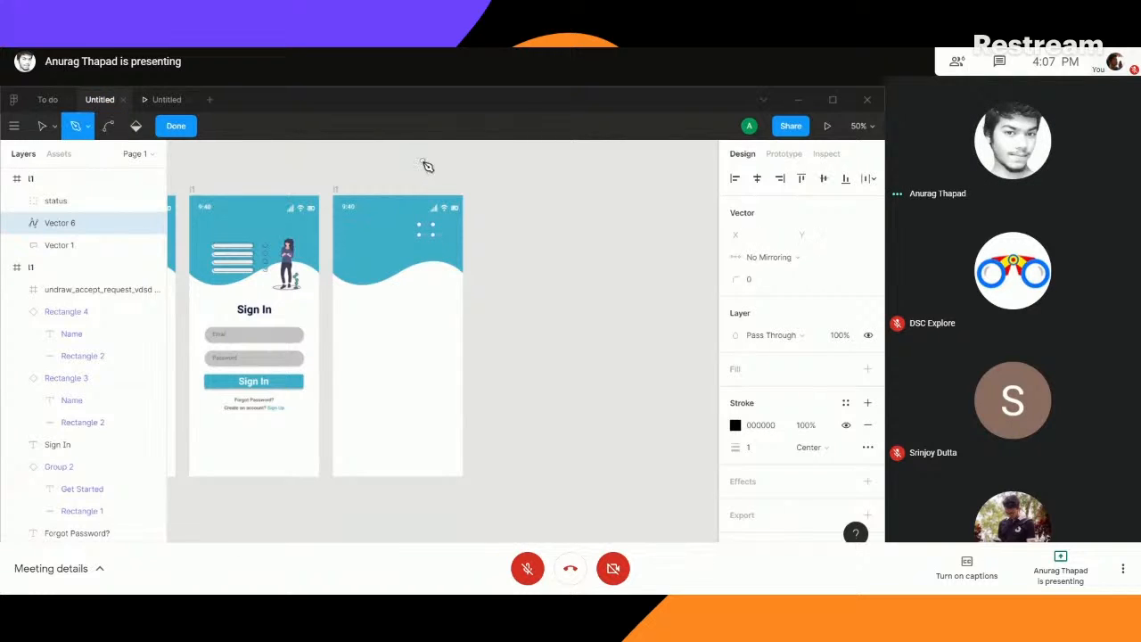
left_click(175, 126)
left_click(496, 247)
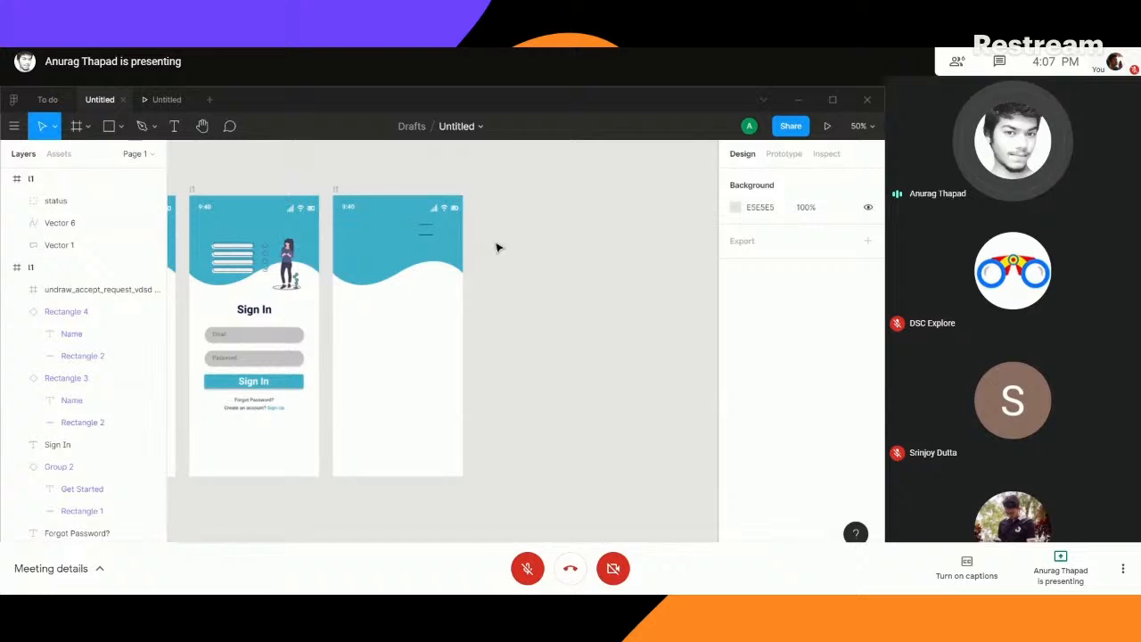
left_click(431, 229)
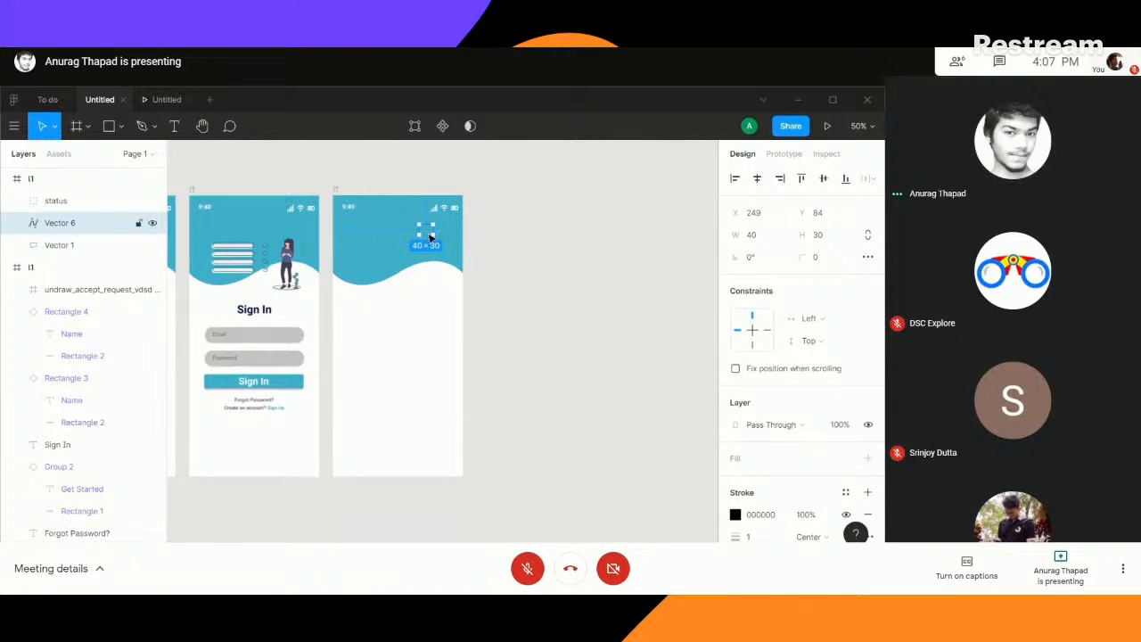
key("Delete")
- Copy the three-line menu icon from the To do file's home screen into the new frame's blue header at X 321, Y 91
left_click(47, 99)
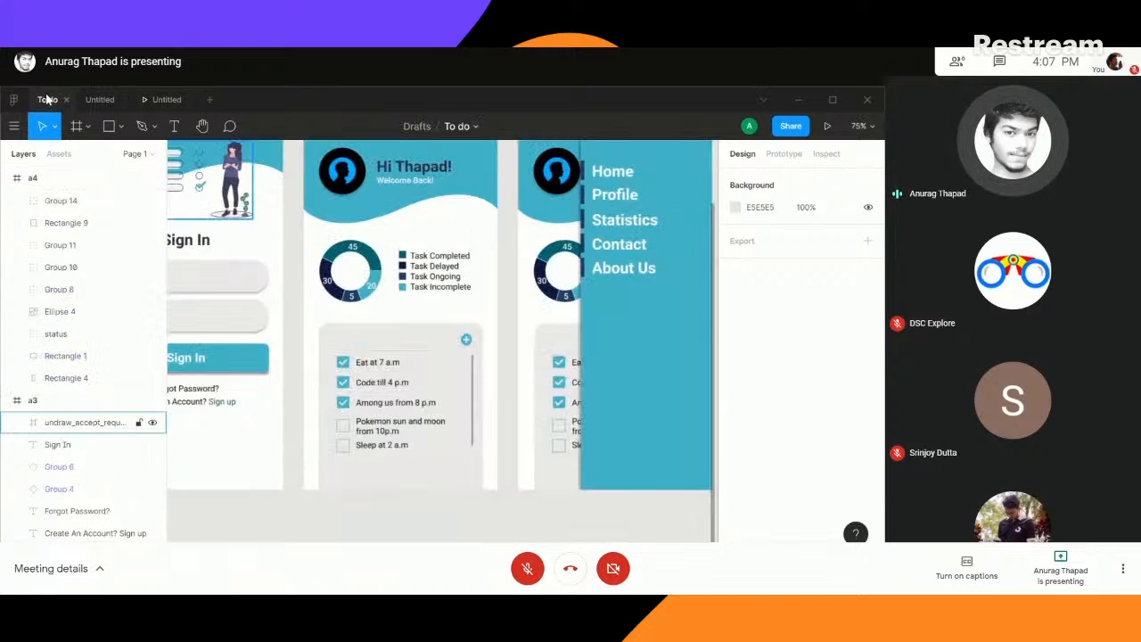
scroll(483, 271, "up", 3)
left_click(475, 288)
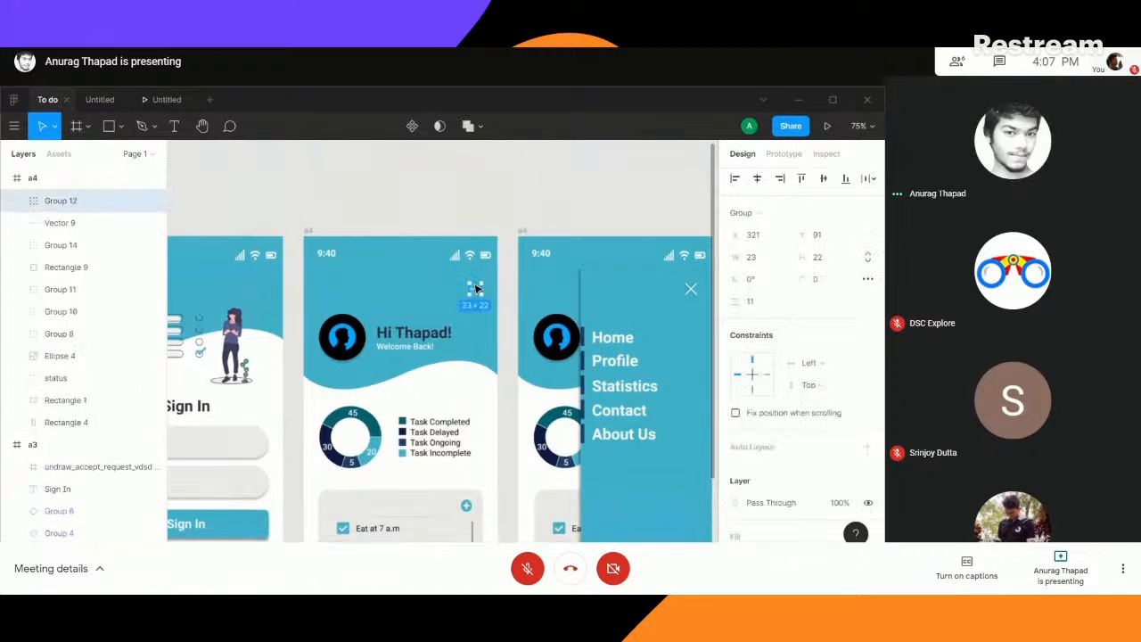
left_click(101, 99)
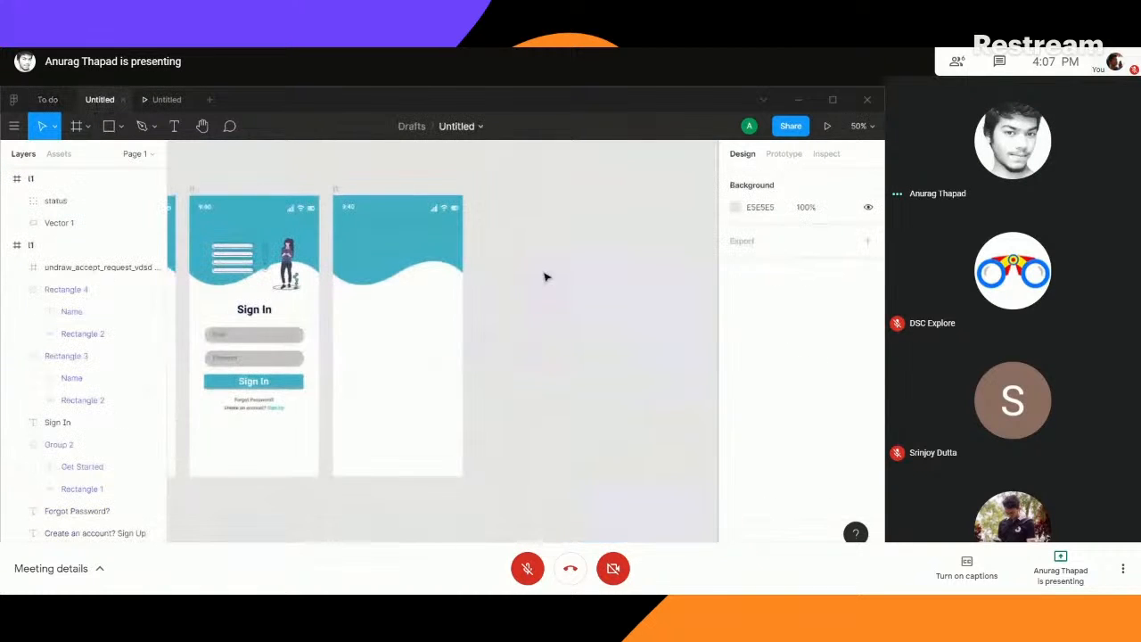
left_click(432, 234)
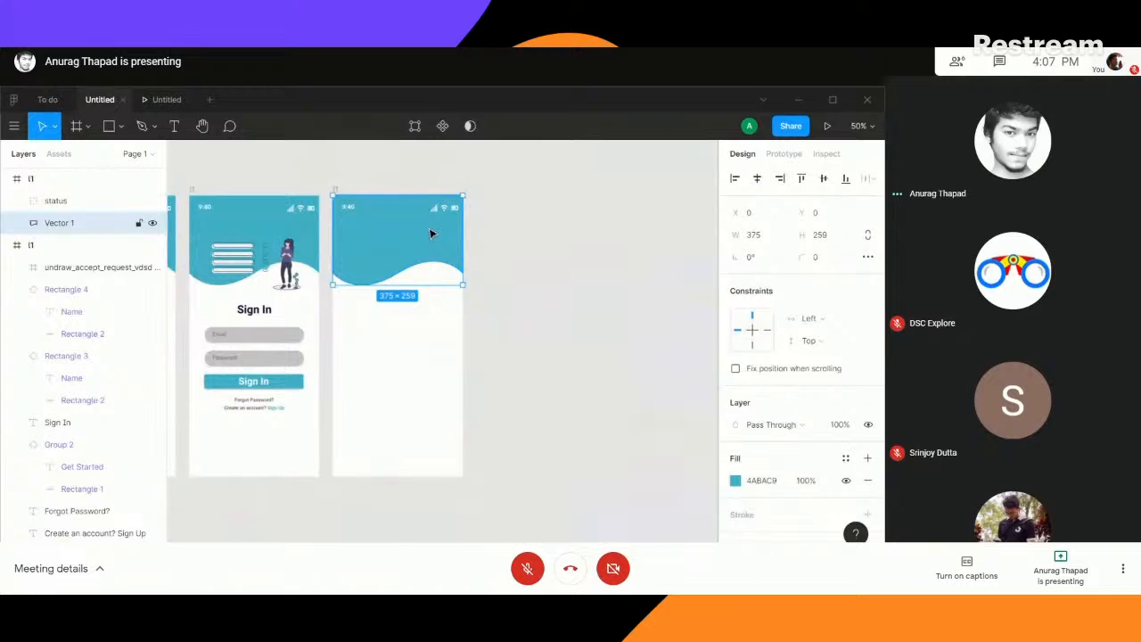
key("ctrl+v")
left_click(472, 237)
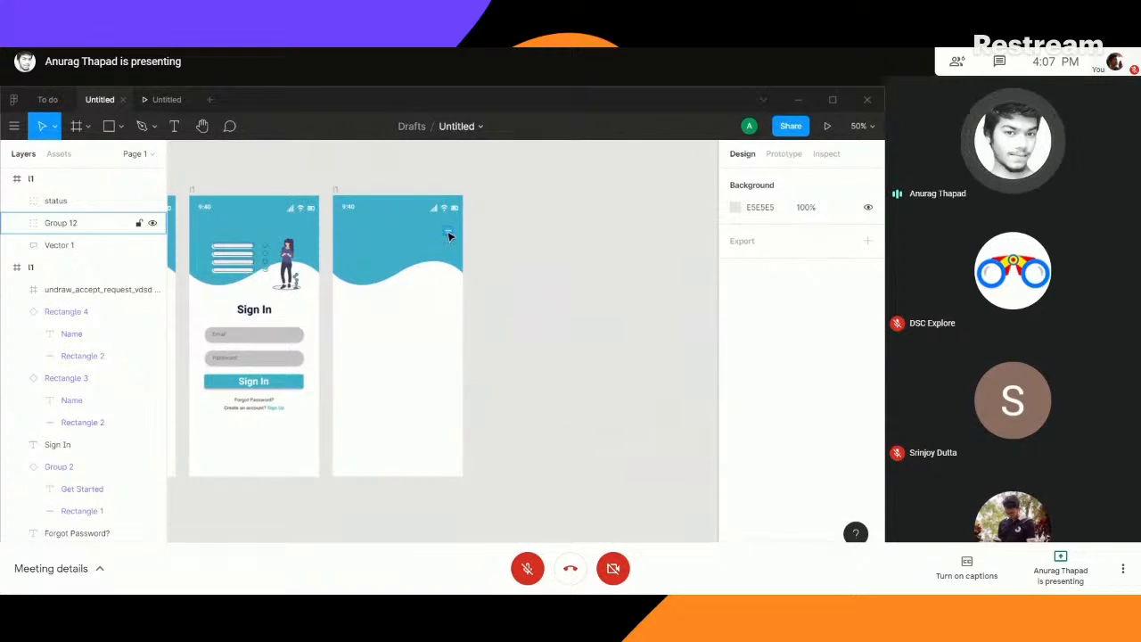
left_click(449, 235)
- Review the finished home screen's layout in the To do file and return to the Untitled file
left_click(47, 99)
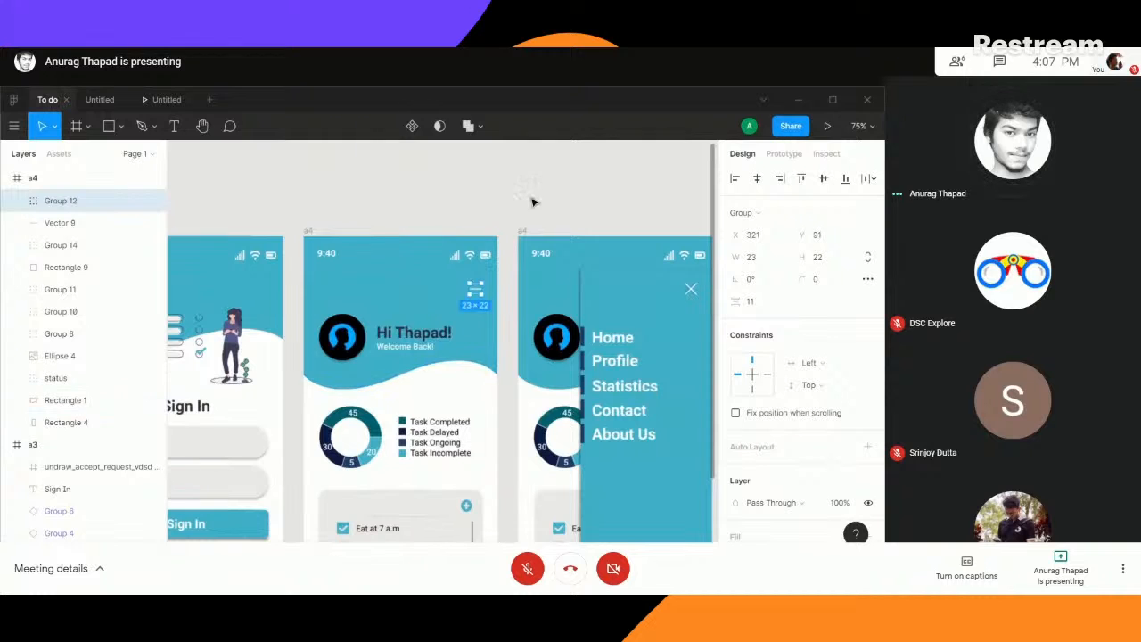
left_click(579, 214)
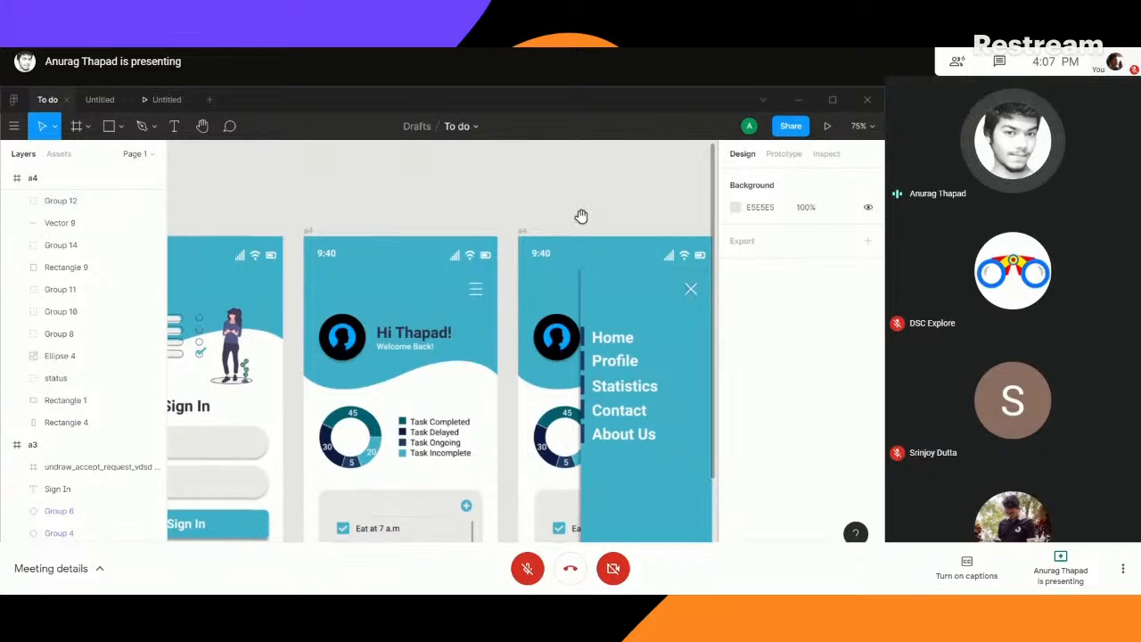
left_click_drag(581, 216, 522, 170)
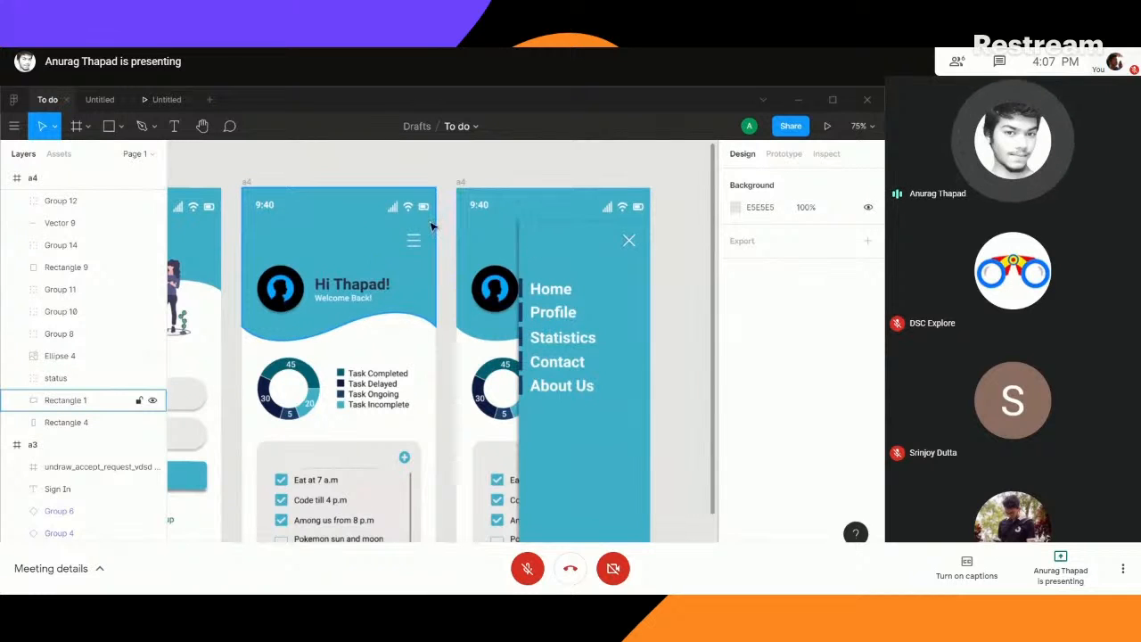
left_click(98, 100)
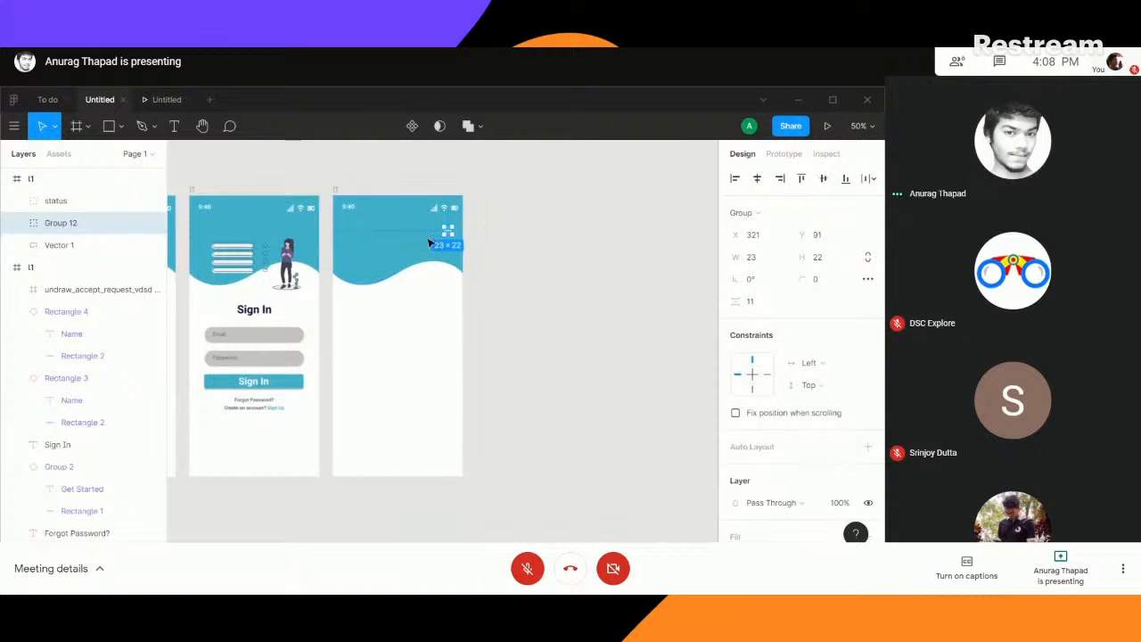
- Copy the greeting and Welcome Back! text group from the To do file's home screen into the new frame's blue header
left_click(495, 256)
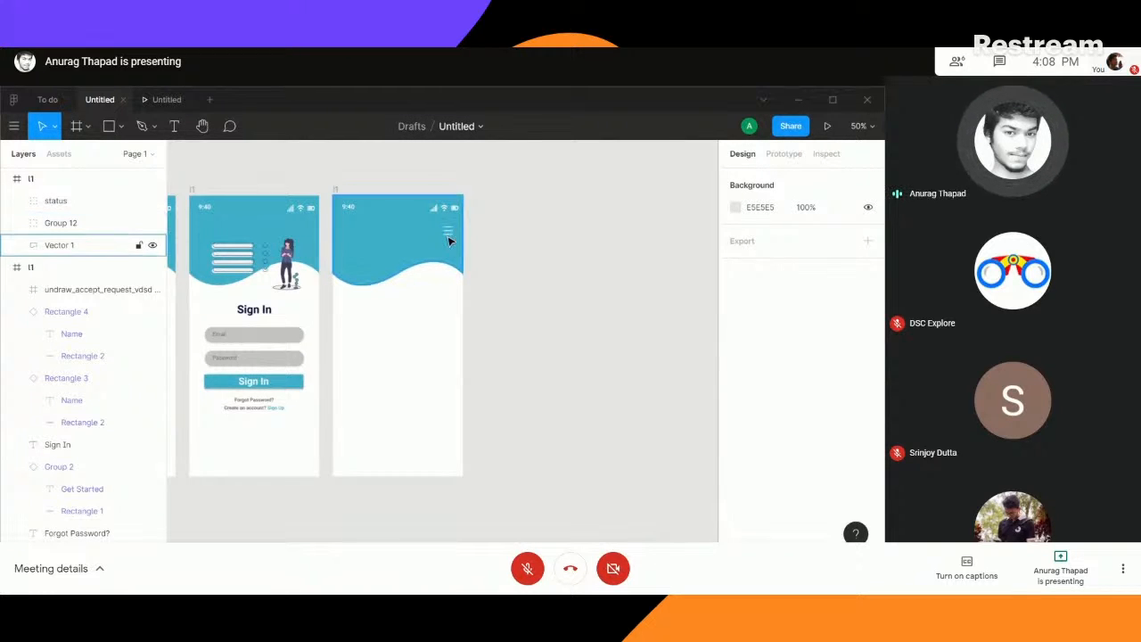
key("ctrl+plus")
key("ctrl+plus")
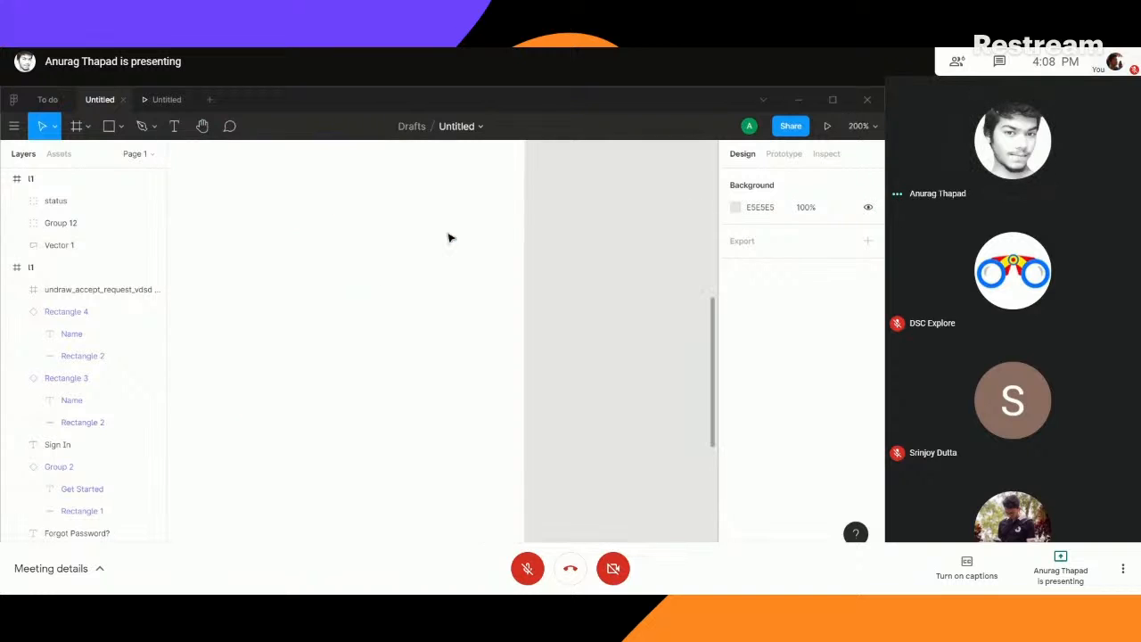
key("space")
left_click_drag(389, 189, 495, 353)
left_click_drag(482, 282, 494, 333)
key("ctrl+minus")
key("space")
left_click(506, 256)
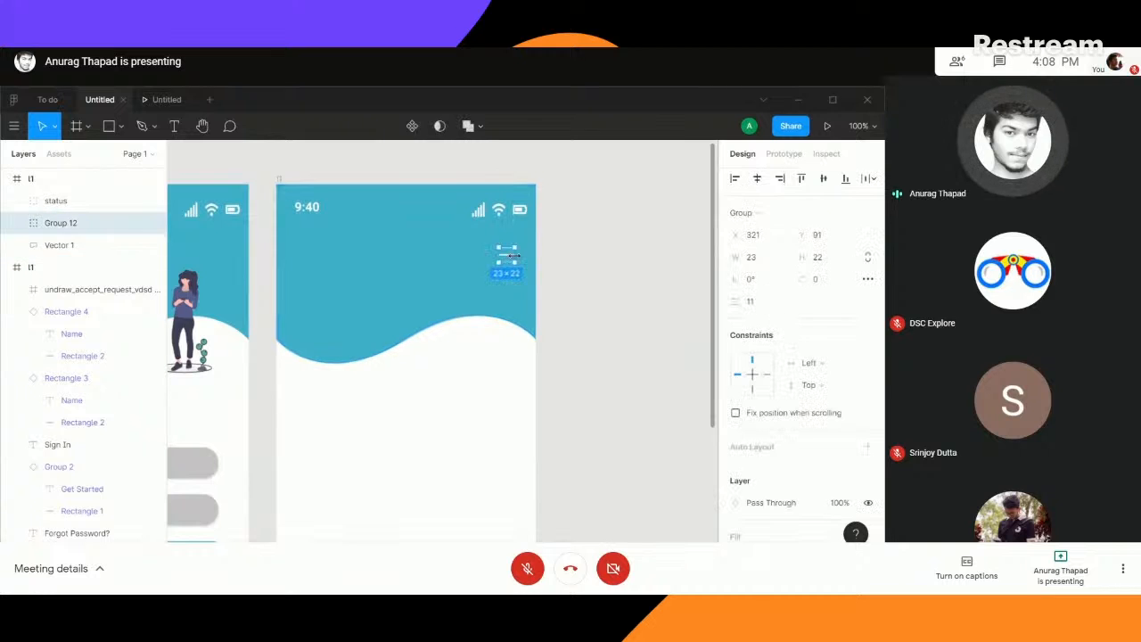
left_click(48, 100)
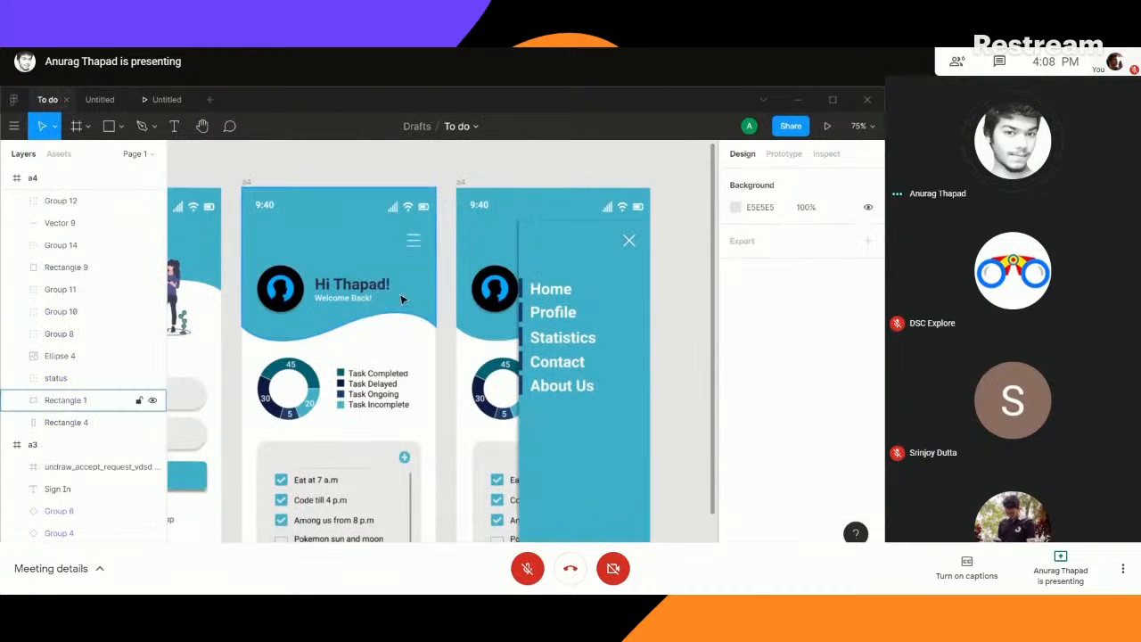
left_click(352, 286)
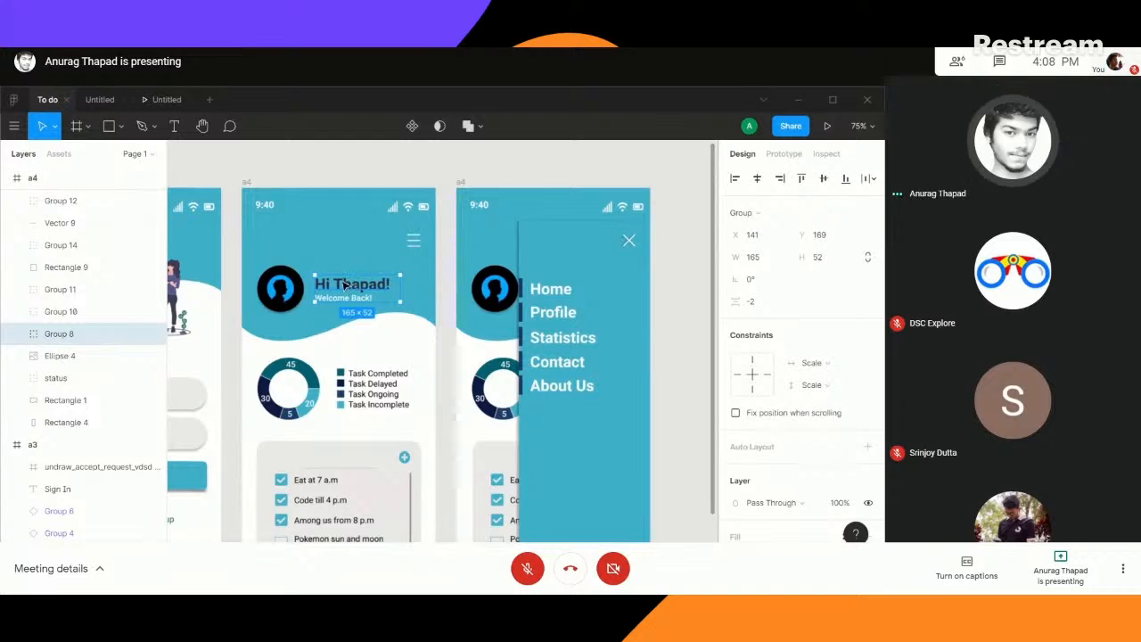
left_click(100, 99)
left_click(427, 290)
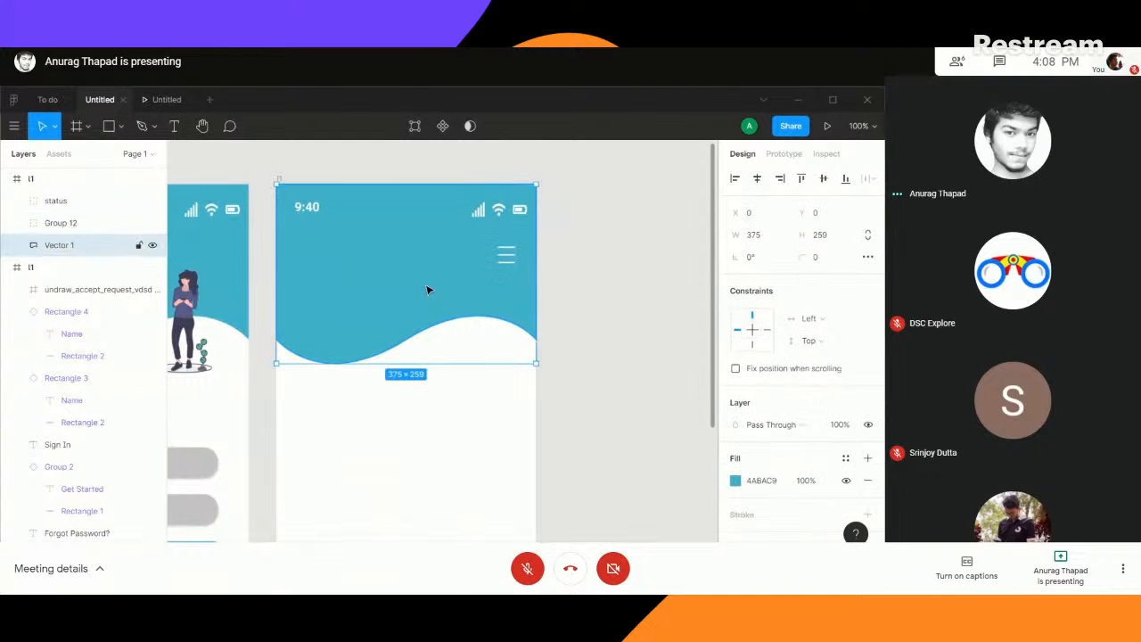
key("ctrl+v")
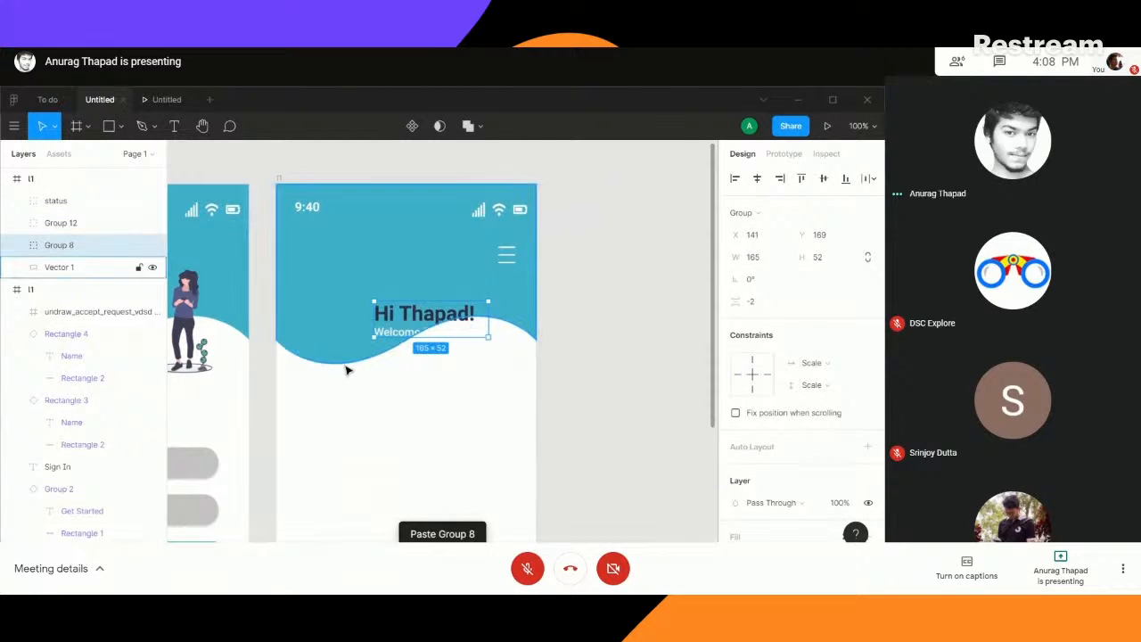
- Stretch the blue wave shape downward to a height of 317 so it sits behind the whole greeting
left_click(345, 362)
left_click_drag(415, 364, 415, 405)
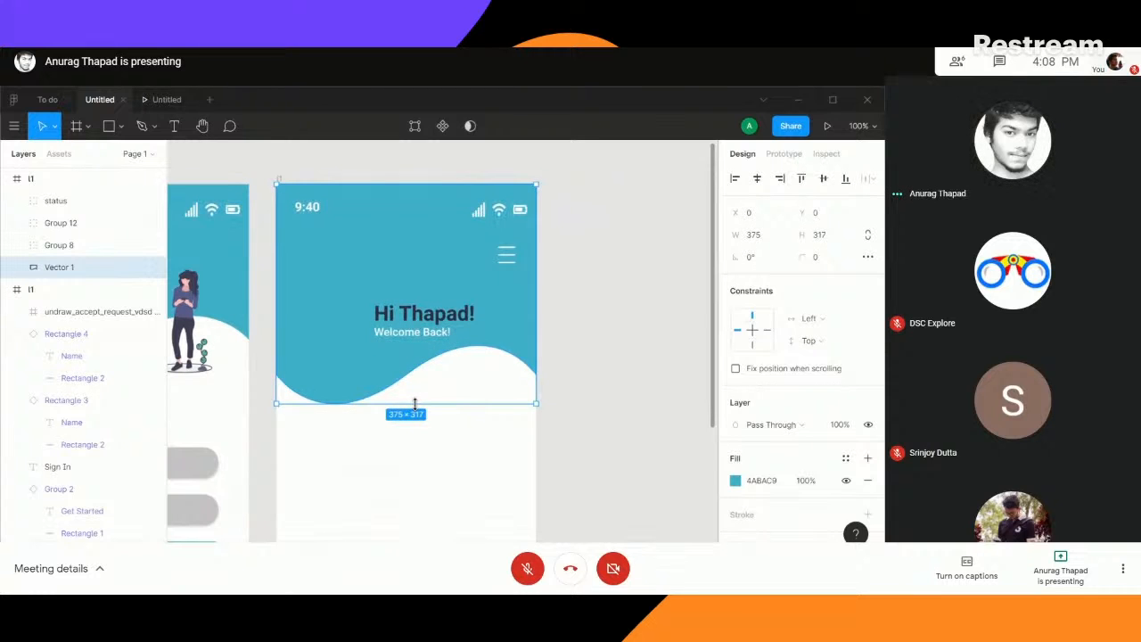
left_click(597, 326)
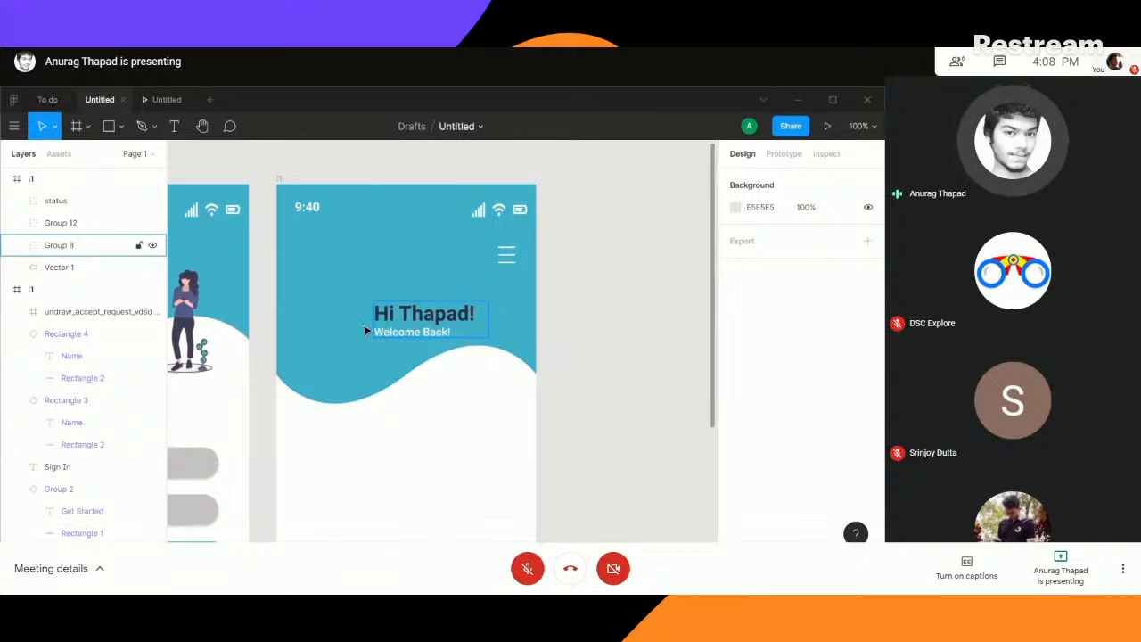
- Draw an 81 × 81 circle beside the greeting at about X 36, Y 157, and open the Unsplash plugin for it
left_click(108, 126)
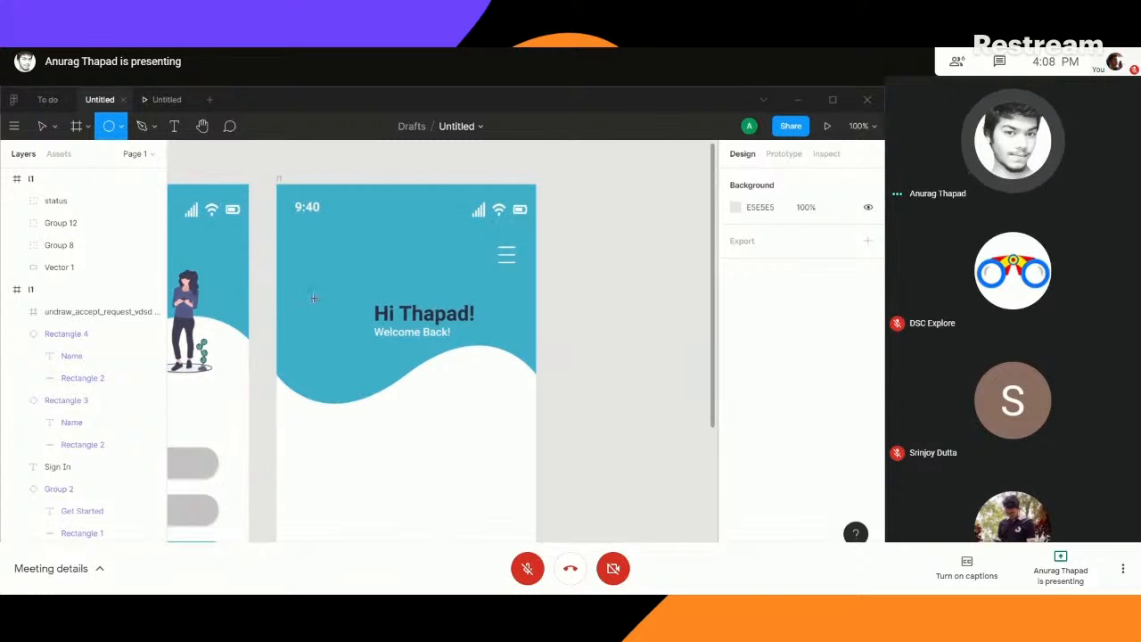
mouse_move(313, 298)
left_mouse_down()
mouse_move(360, 351)
mouse_move(343, 346)
mouse_move(346, 304)
mouse_move(434, 236)
mouse_move(426, 295)
mouse_move(382, 374)
mouse_move(462, 275)
mouse_move(349, 301)
mouse_move(455, 290)
mouse_move(370, 279)
mouse_move(310, 378)
mouse_move(402, 405)
mouse_move(469, 327)
mouse_move(455, 454)
mouse_move(419, 367)
mouse_move(383, 415)
mouse_move(440, 383)
mouse_move(440, 420)
mouse_move(359, 347)
mouse_move(361, 357)
mouse_move(385, 332)
mouse_move(339, 331)
mouse_move(353, 344)
mouse_move(361, 337)
mouse_move(330, 325)
left_mouse_up()
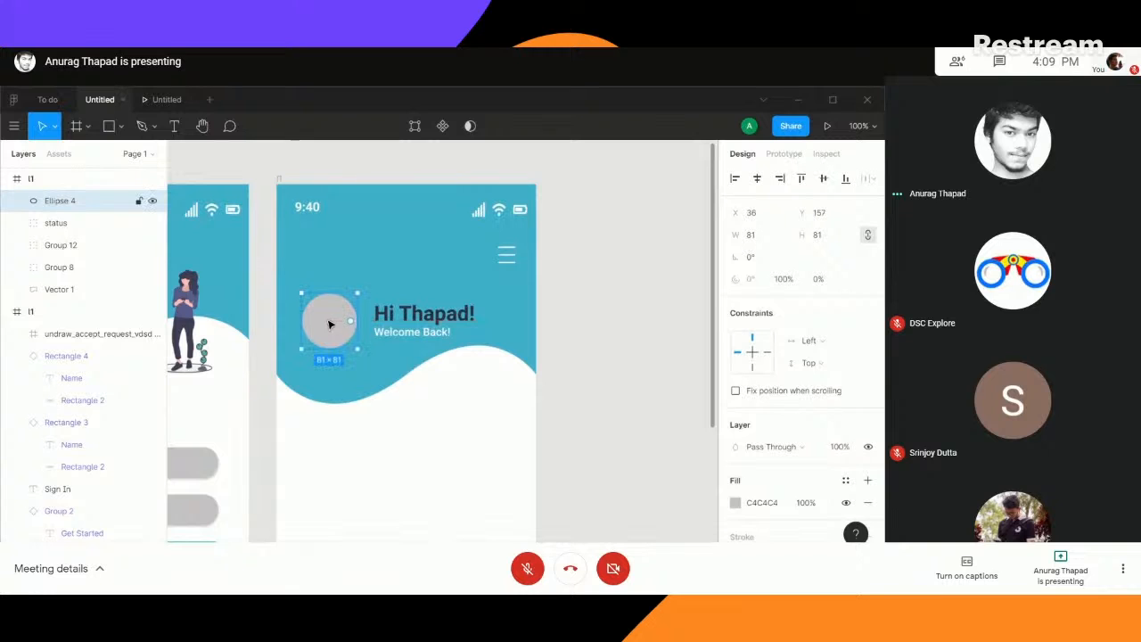
right_click(328, 321)
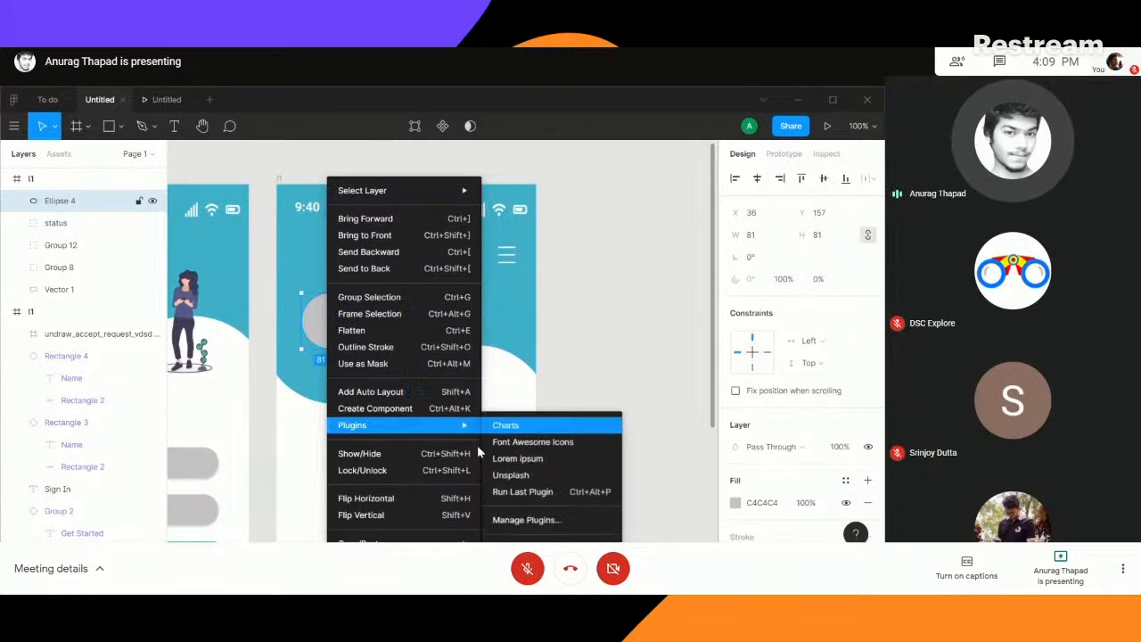
mouse_move(449, 426)
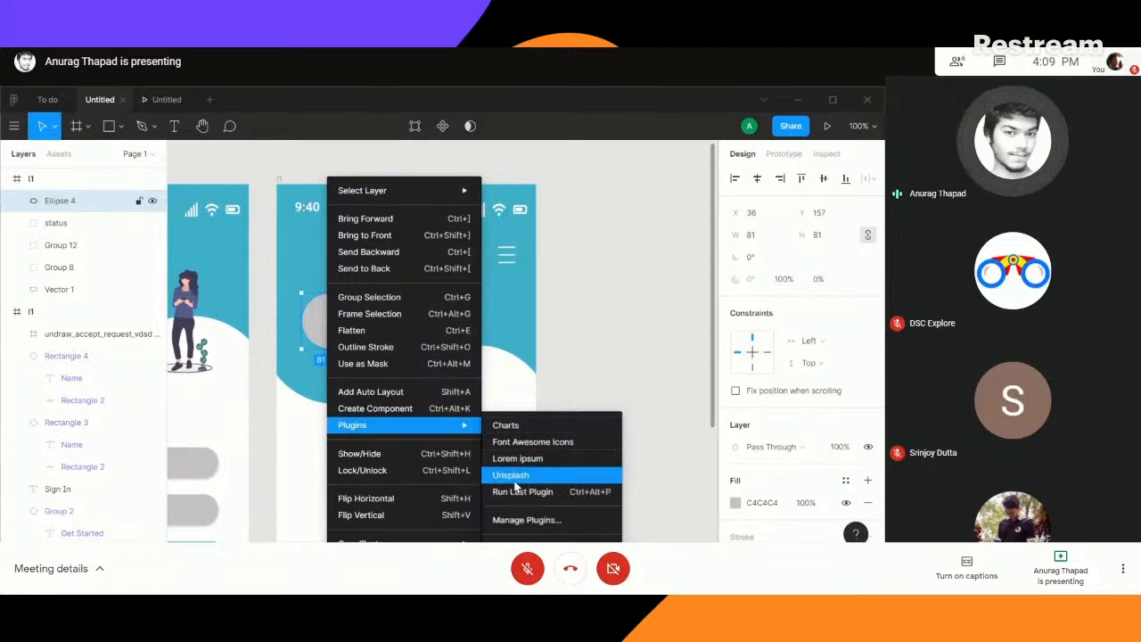
left_click(517, 483)
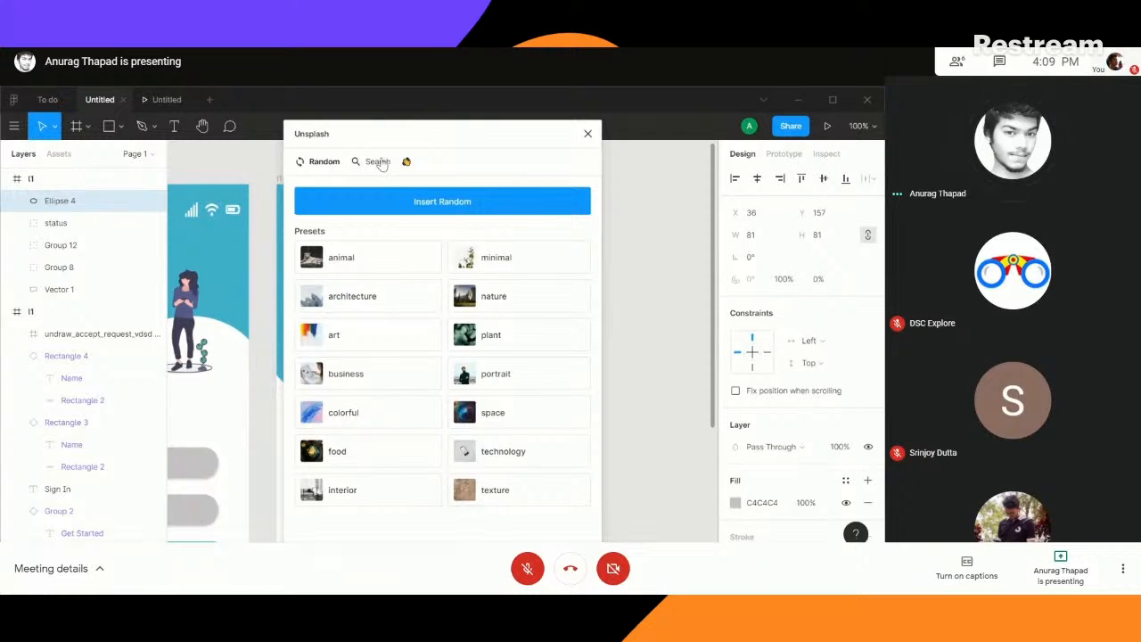
- Search Unsplash for "profile", fill the circle with the photo of the smiling woman in red, and close the plugin
left_click(378, 161)
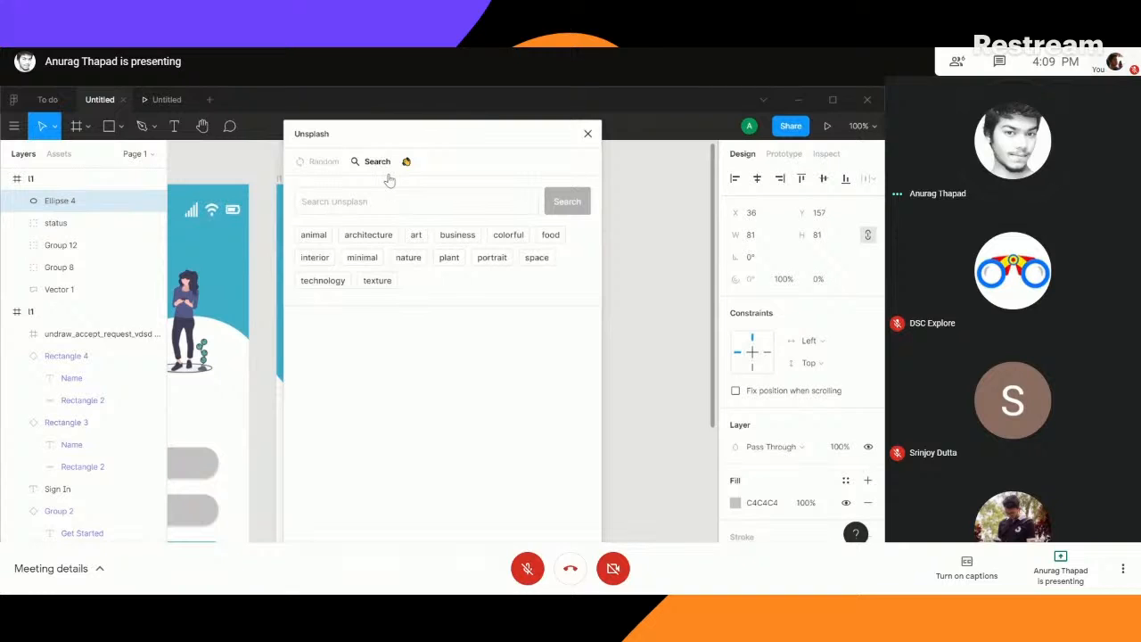
left_click(381, 204)
type("profile")
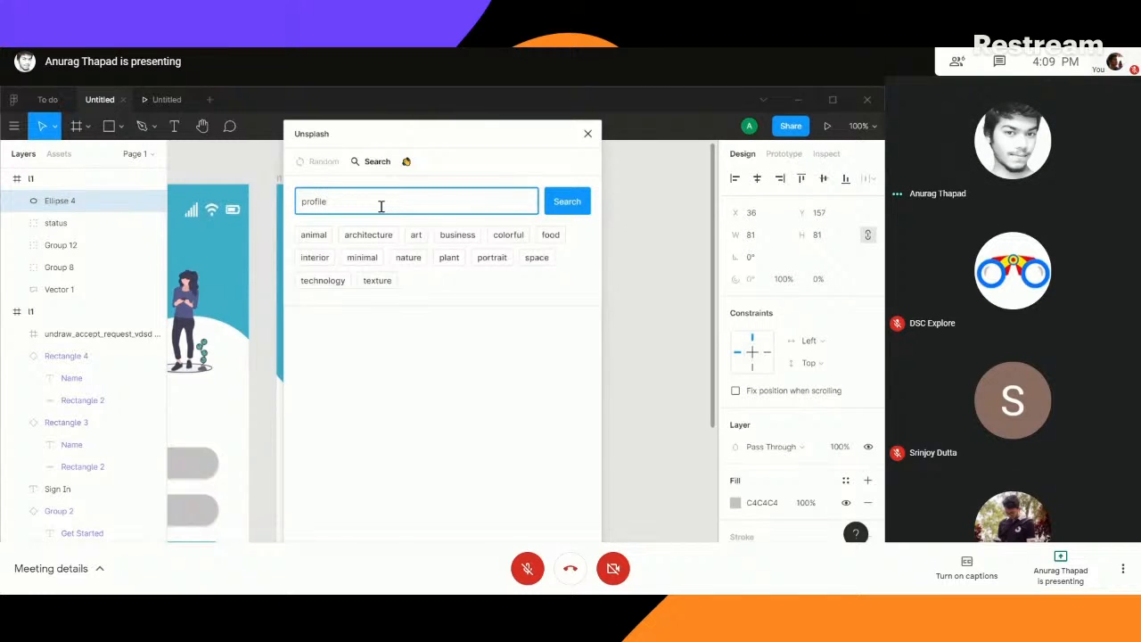
key("Return")
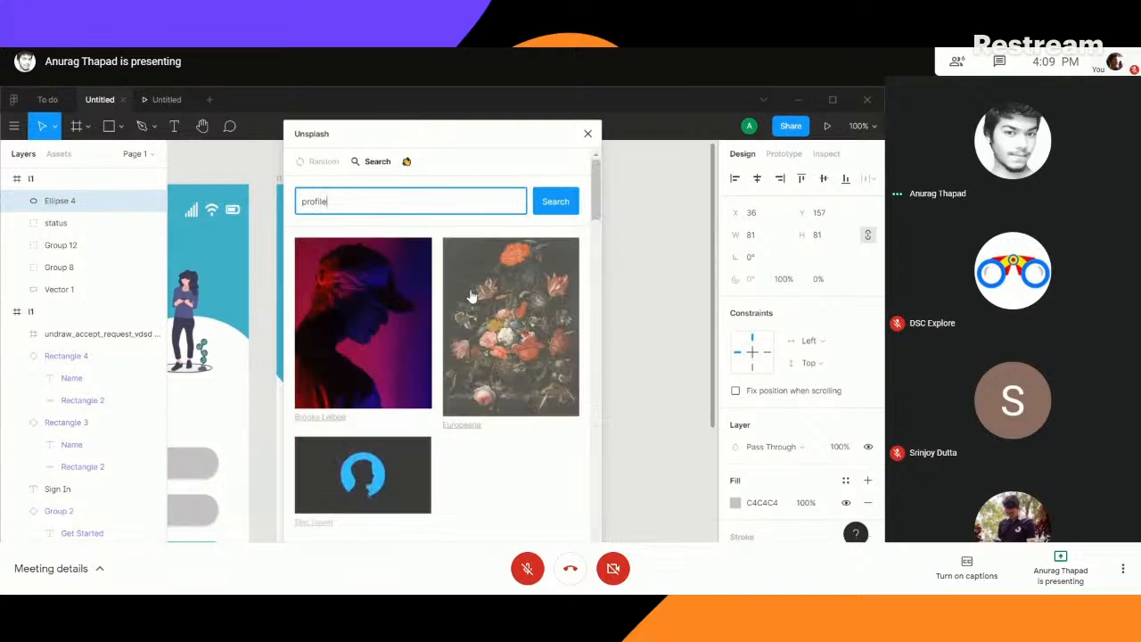
scroll(475, 380, "down", 5)
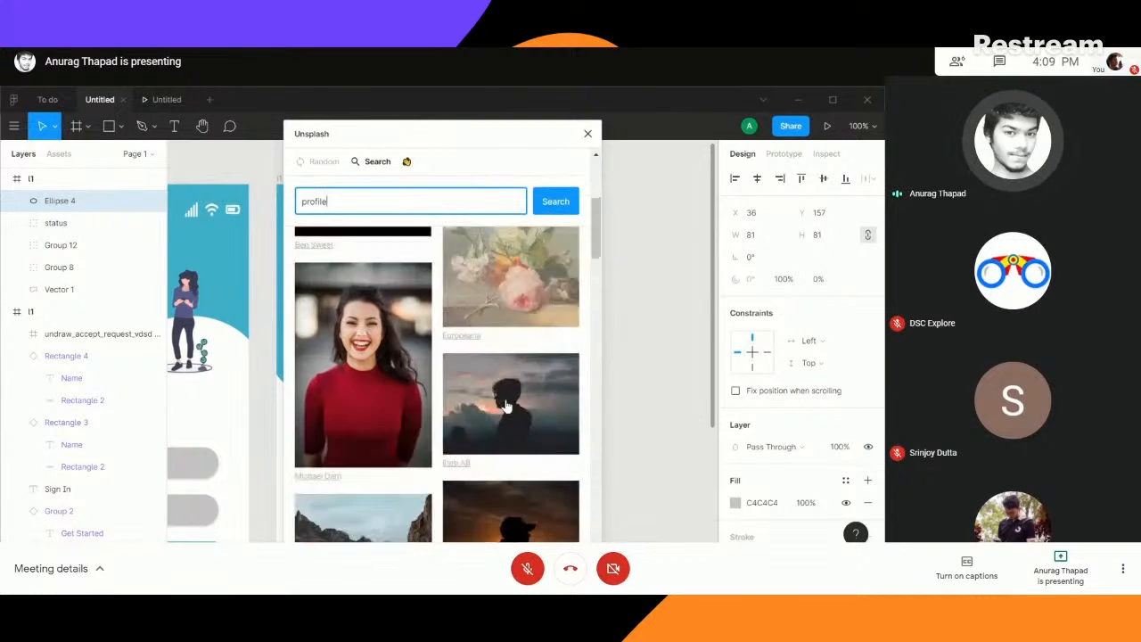
left_click(341, 295)
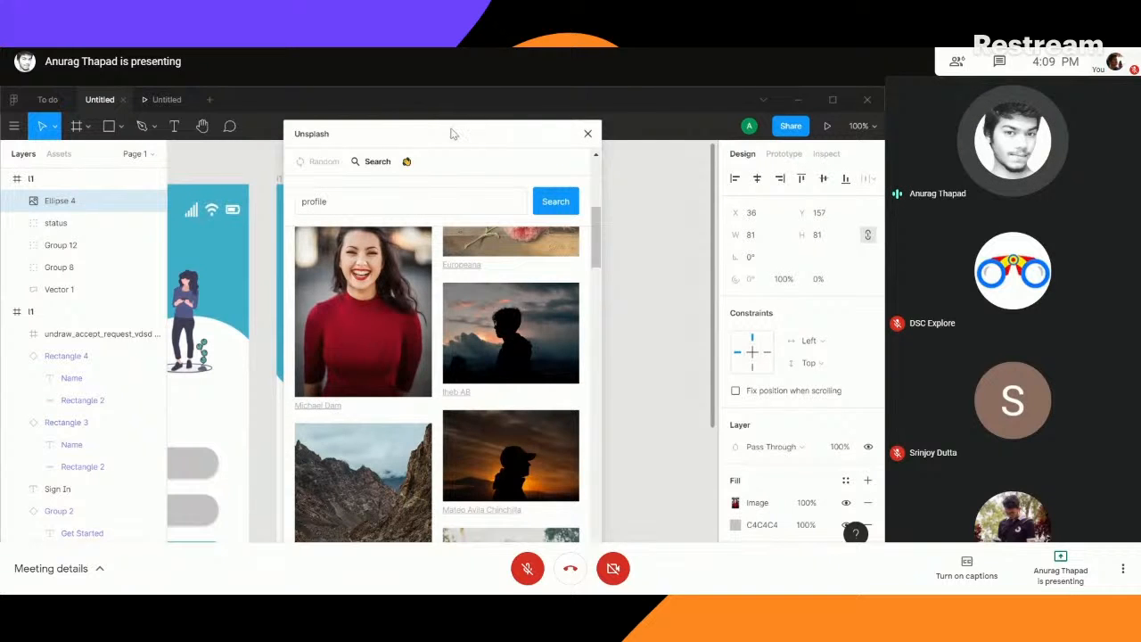
left_click_drag(452, 133, 611, 163)
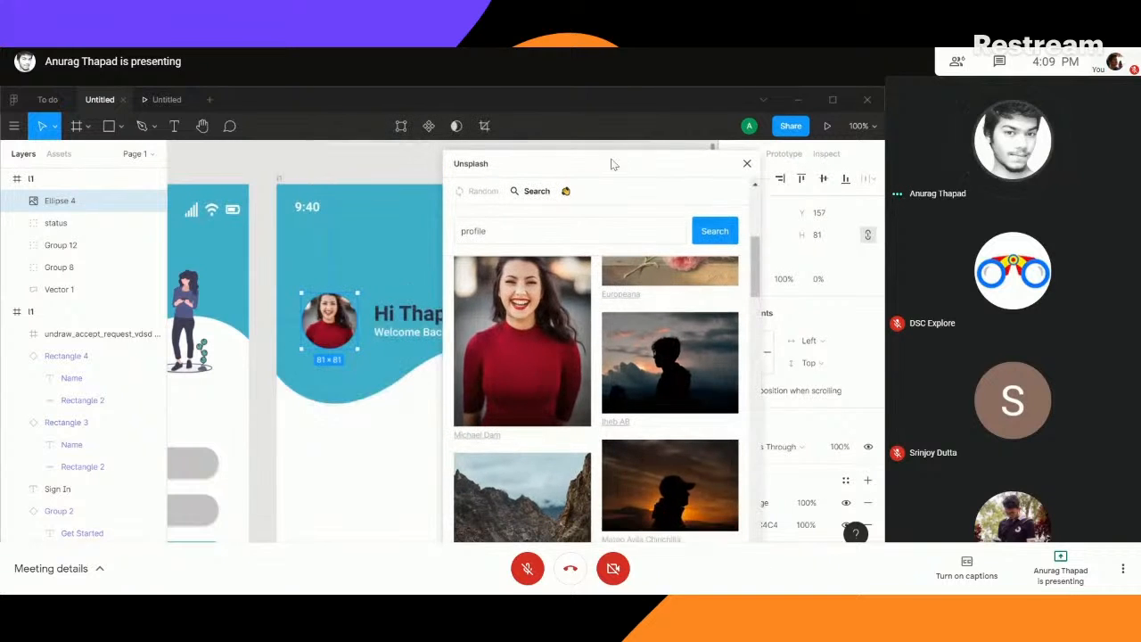
left_click(747, 165)
left_click(618, 334)
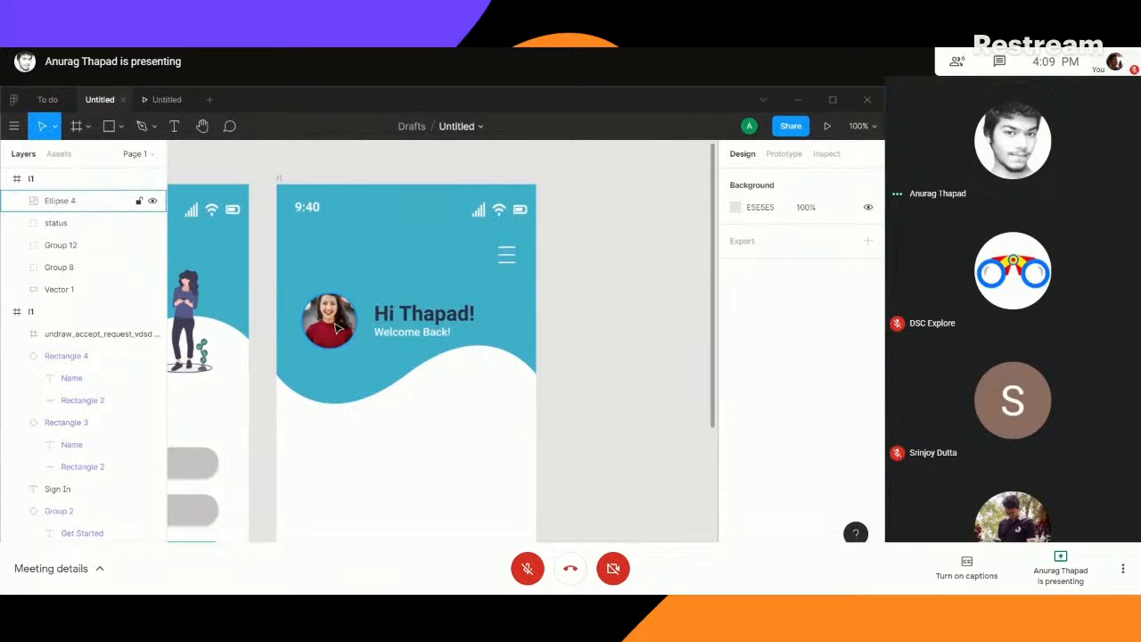
- Add a drop shadow effect to the circular profile photo
left_click(337, 328)
scroll(784, 499, "down", 2)
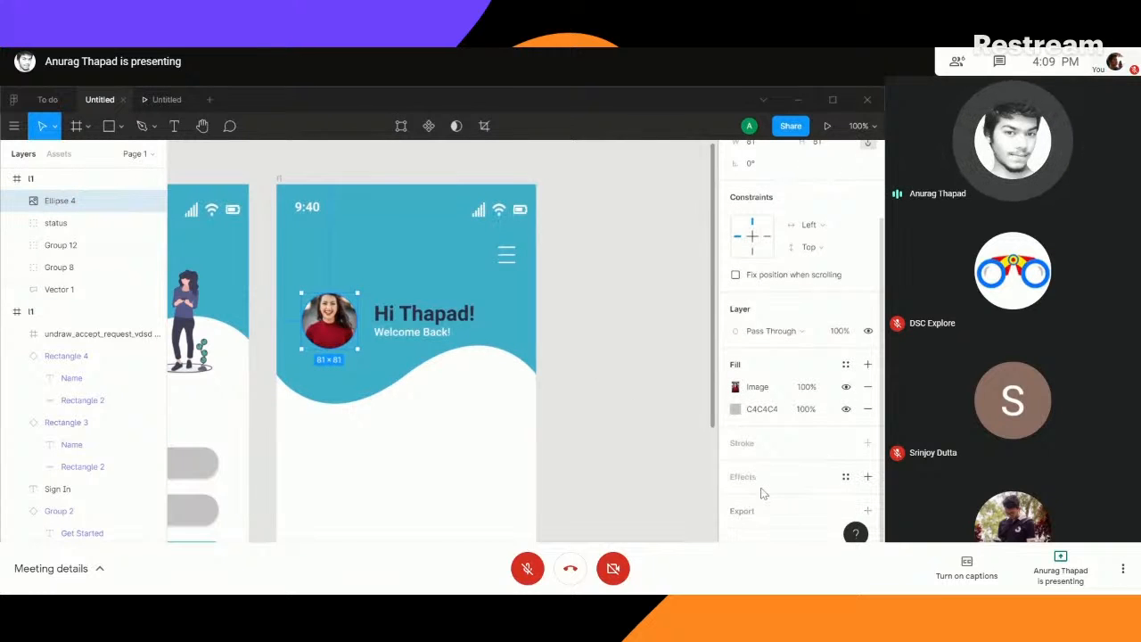
left_click(742, 477)
left_click(601, 357)
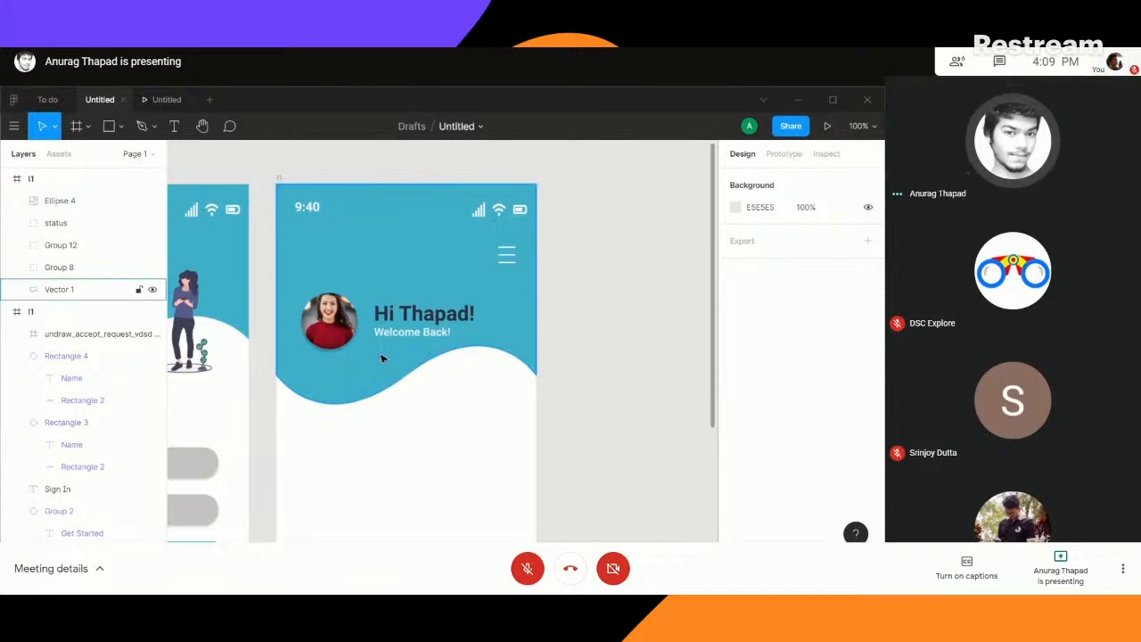
- Try left-aligning the profile photo with the status bar group at X 20, and move it back out to X 45
left_click_drag(330, 336, 340, 337)
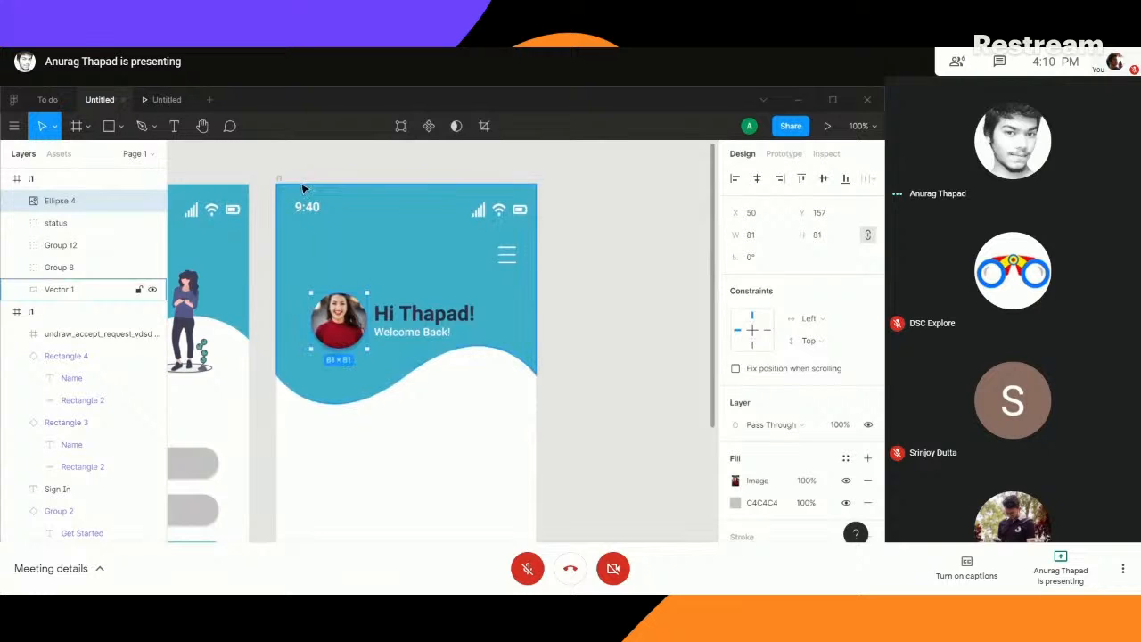
left_click(303, 192, "shift")
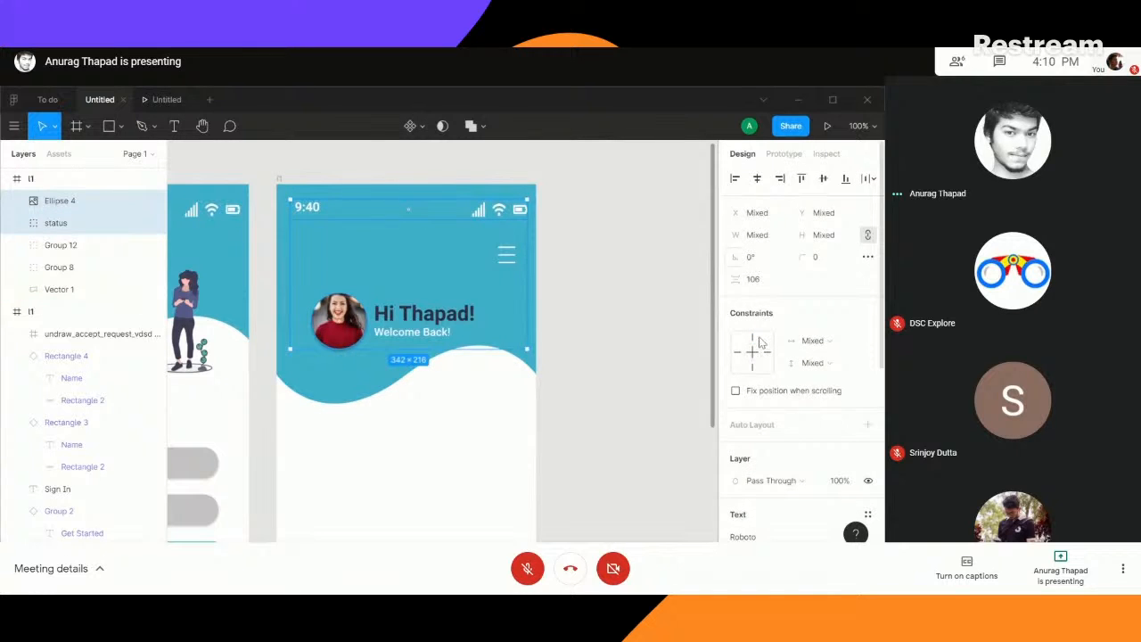
left_click(736, 178)
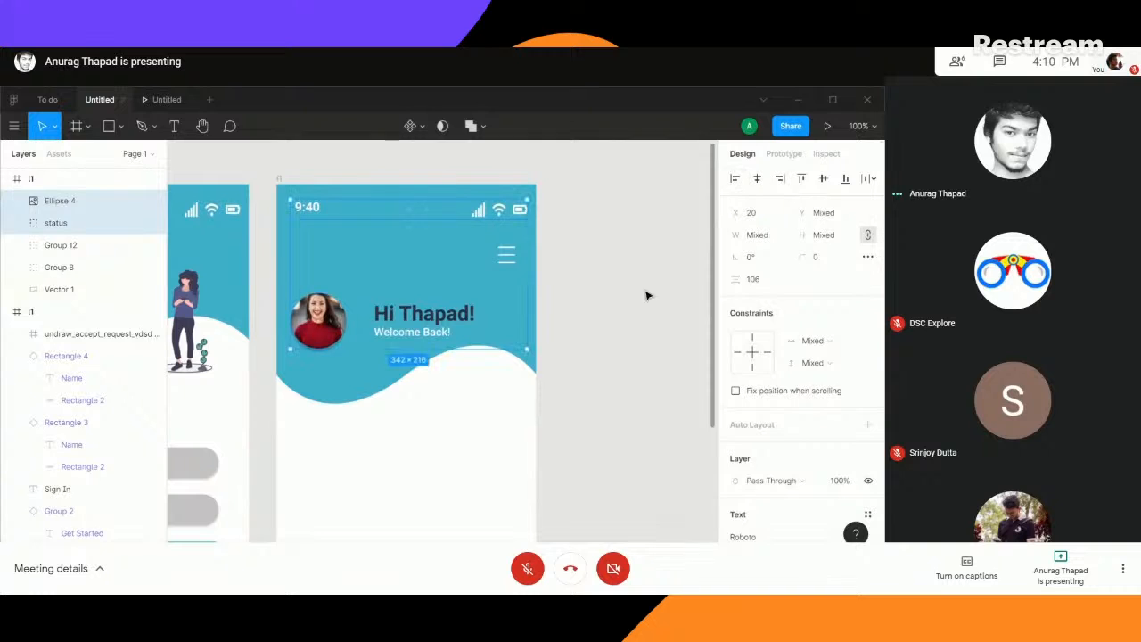
left_click(626, 311)
left_click_drag(323, 313, 347, 318)
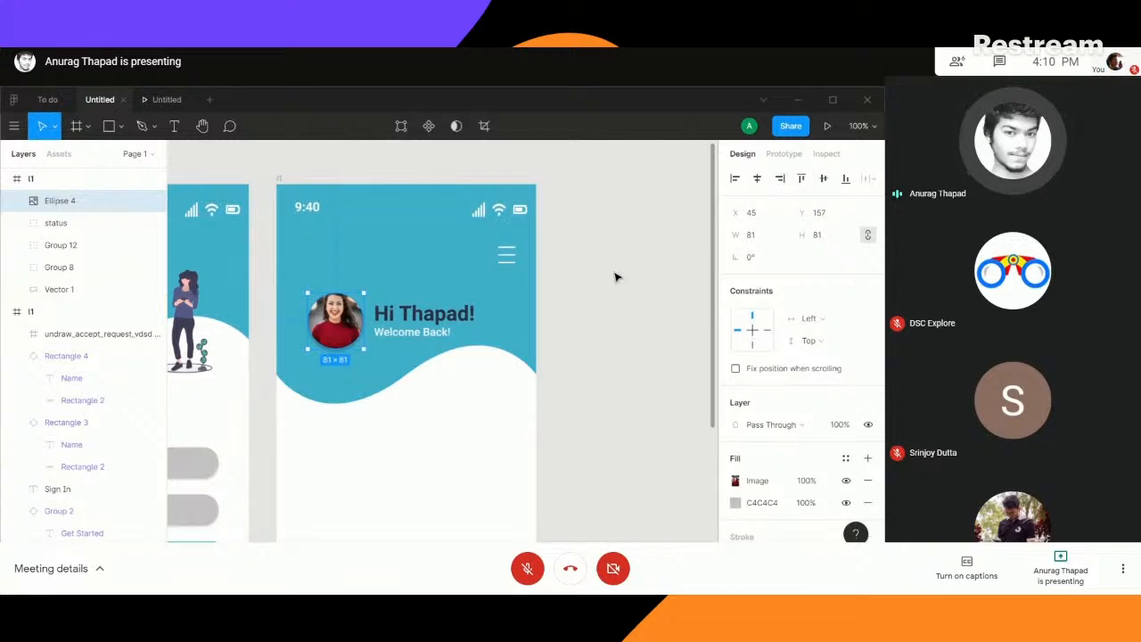
- Demonstrate once more how to left-align the profile photo with the status bar group
left_click(307, 212)
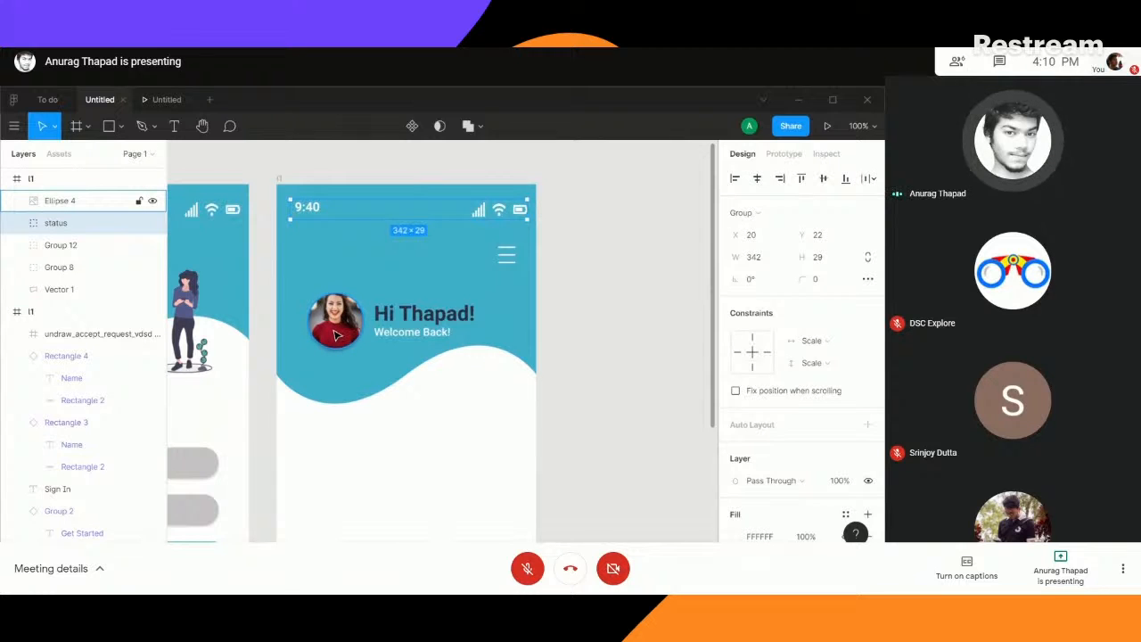
left_click(337, 330, "shift")
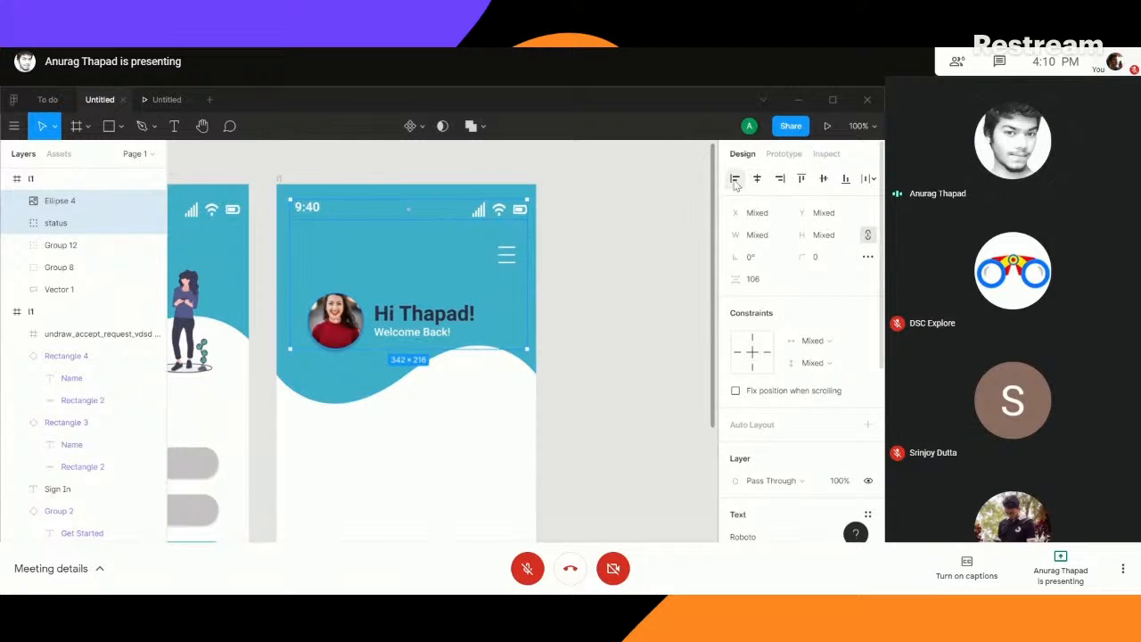
left_click(734, 179)
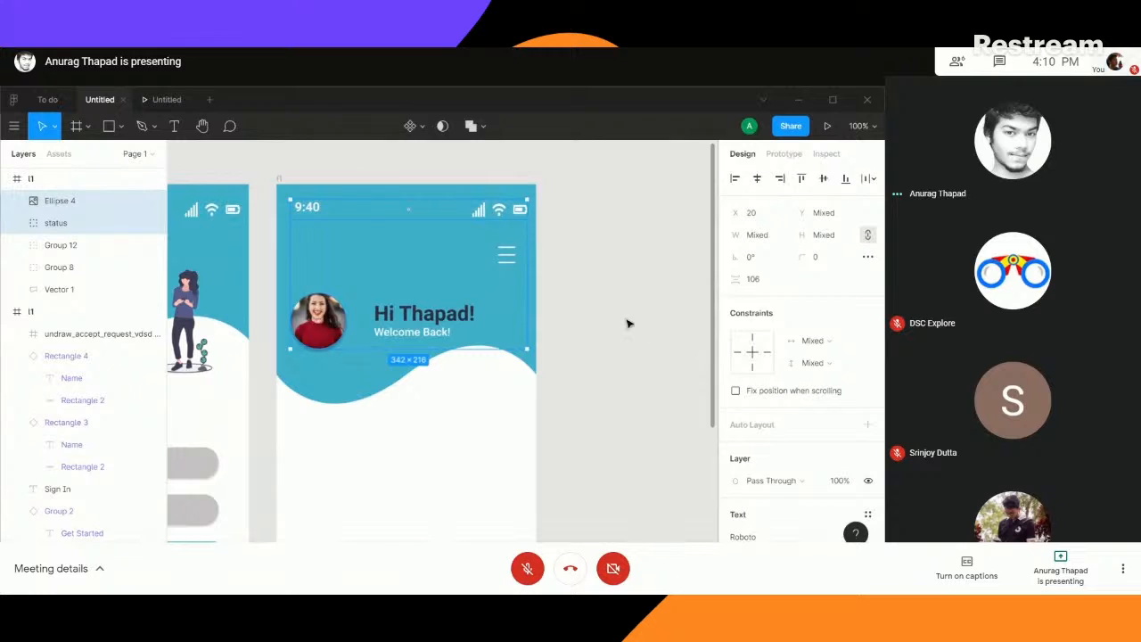
left_click(629, 324)
- Move the profile photo closer to the greeting text, to about X 39, Y 157
left_click(335, 330)
left_click_drag(334, 330, 336, 336)
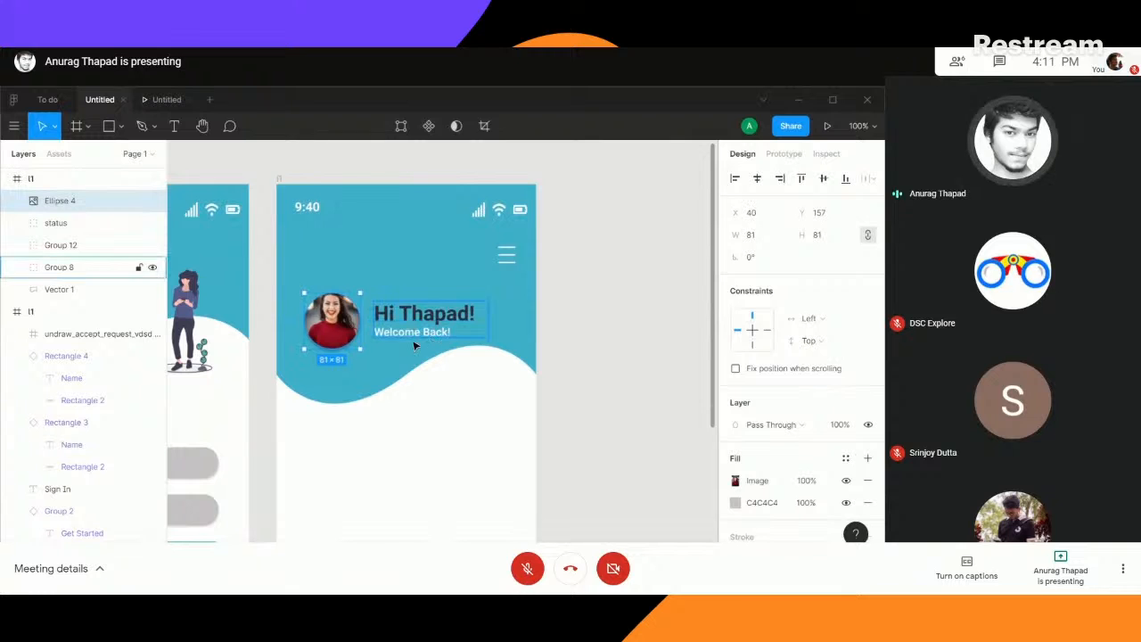
left_click(452, 367)
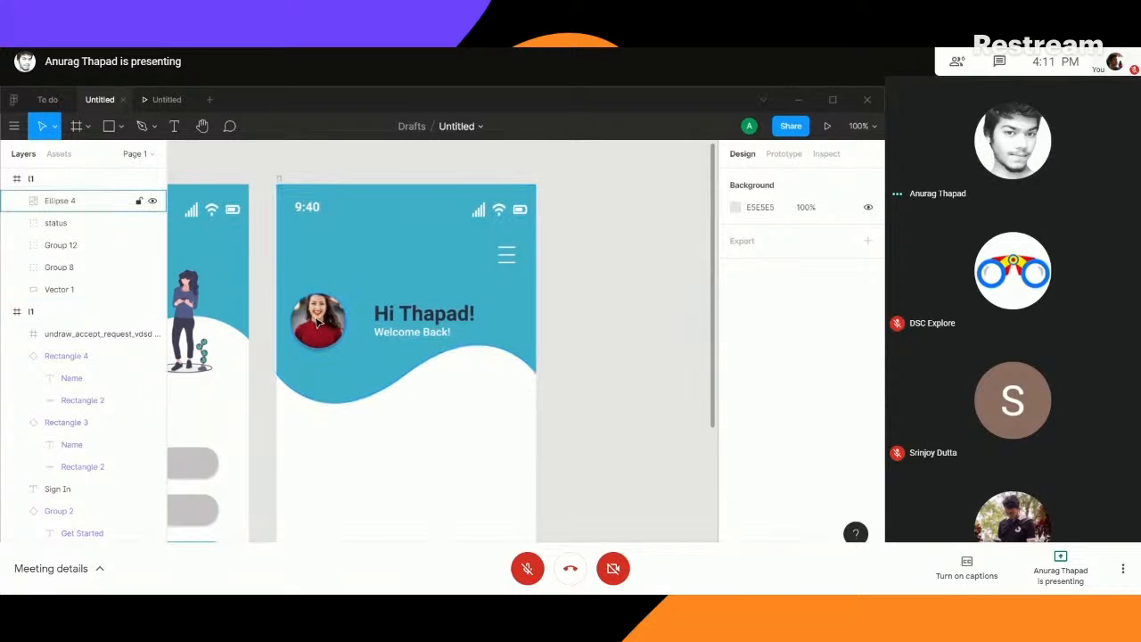
left_click_drag(332, 323, 335, 326)
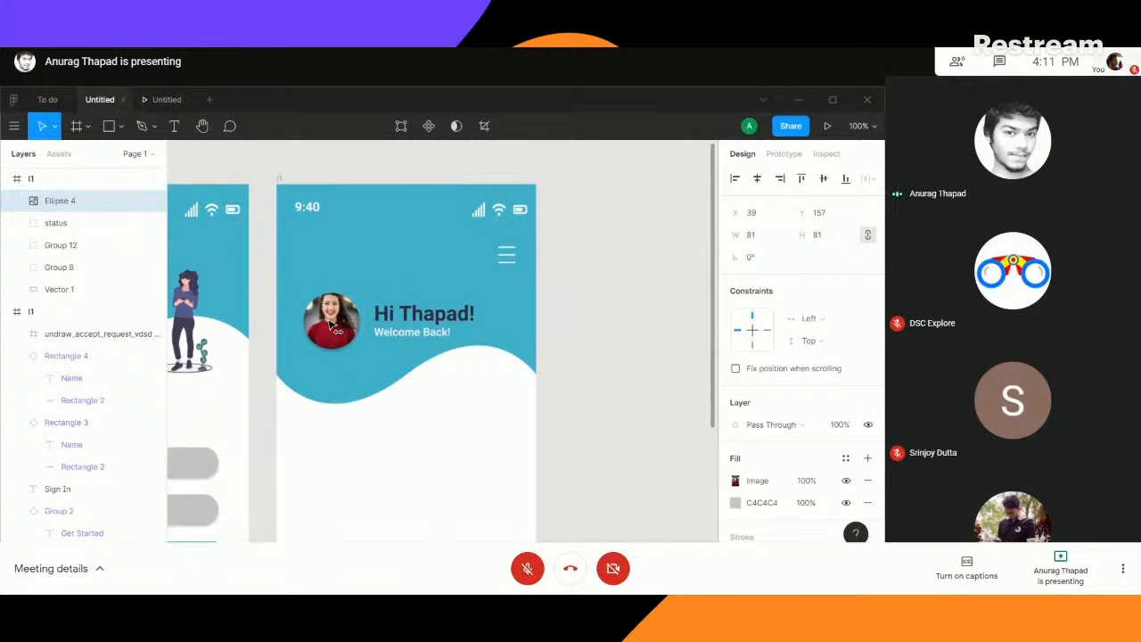
- Align the vertical centers of the profile photo and the greeting text group on the home screen
left_click(407, 322)
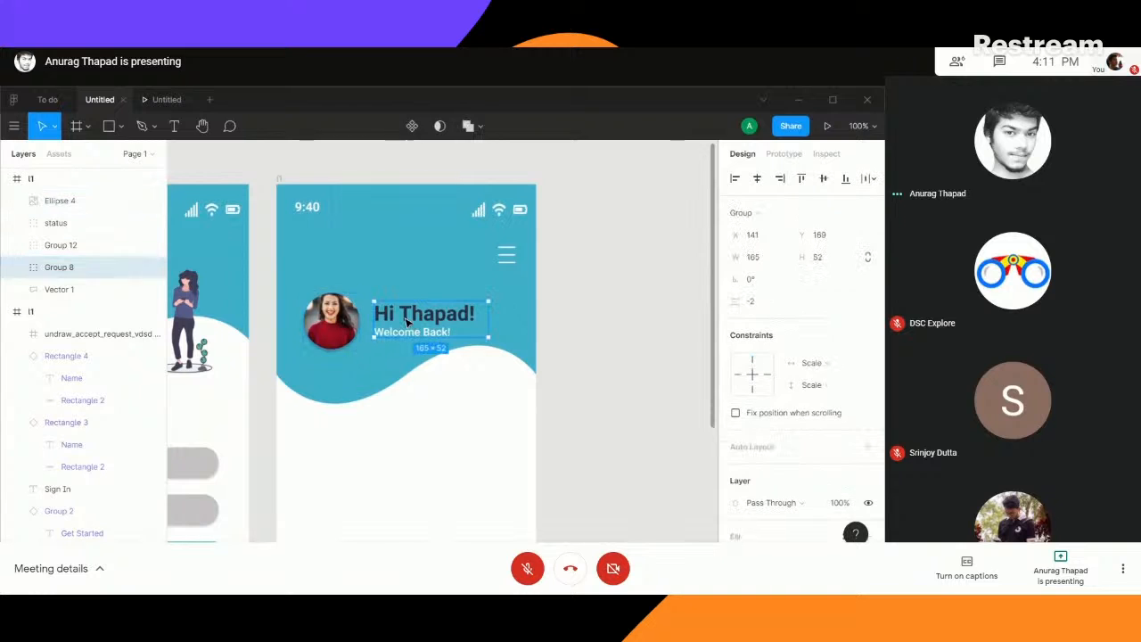
left_click(60, 200, "shift")
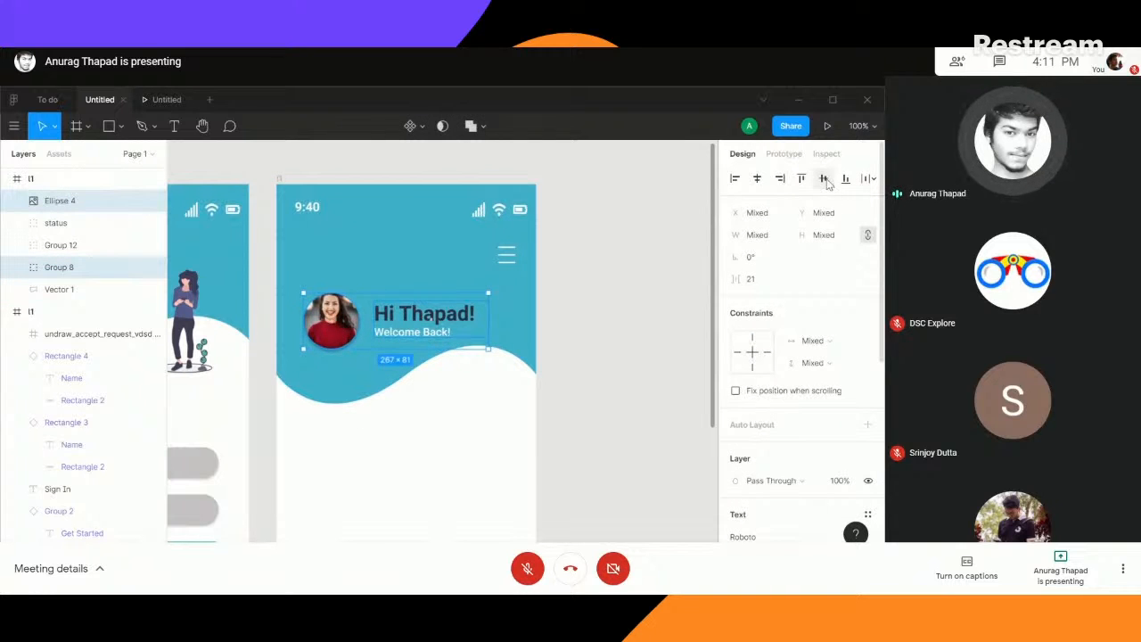
left_click(825, 179)
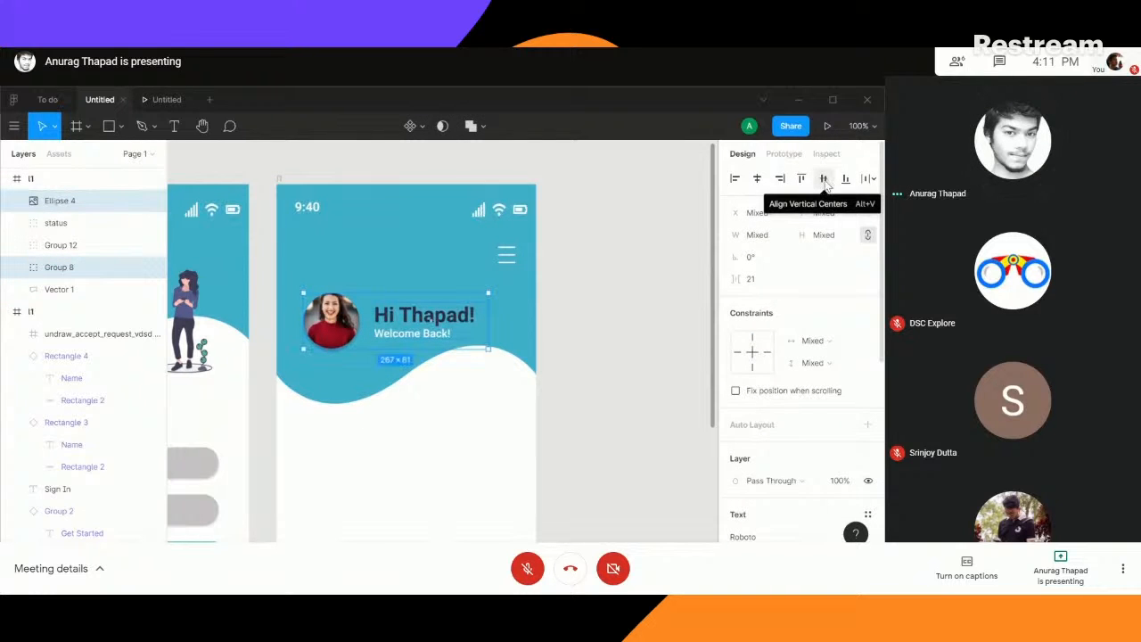
left_click(611, 344)
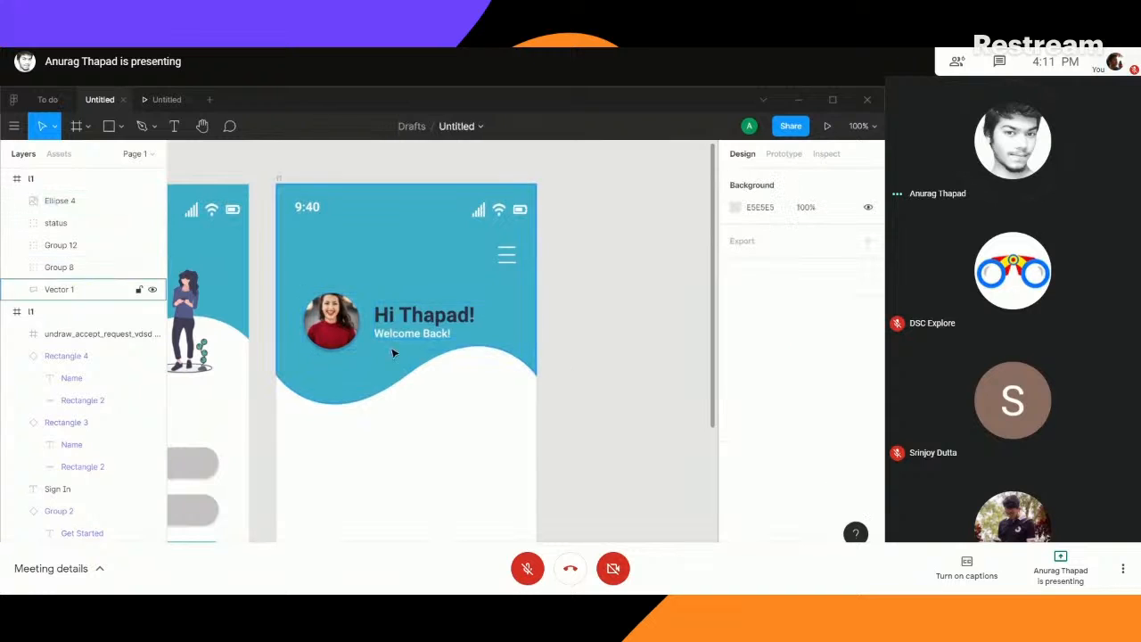
scroll(616, 357, "down", 3)
scroll(616, 369, "up", 3)
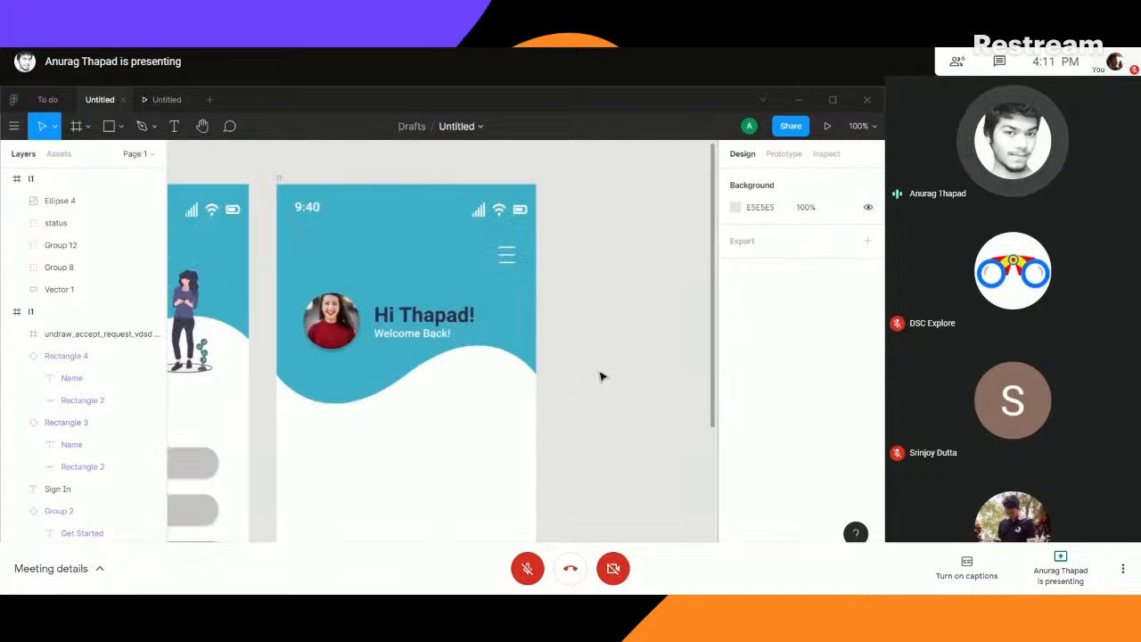
- Preview the prototype by going from the Sign In screen to the home screen, and return to the design file
left_click(161, 99)
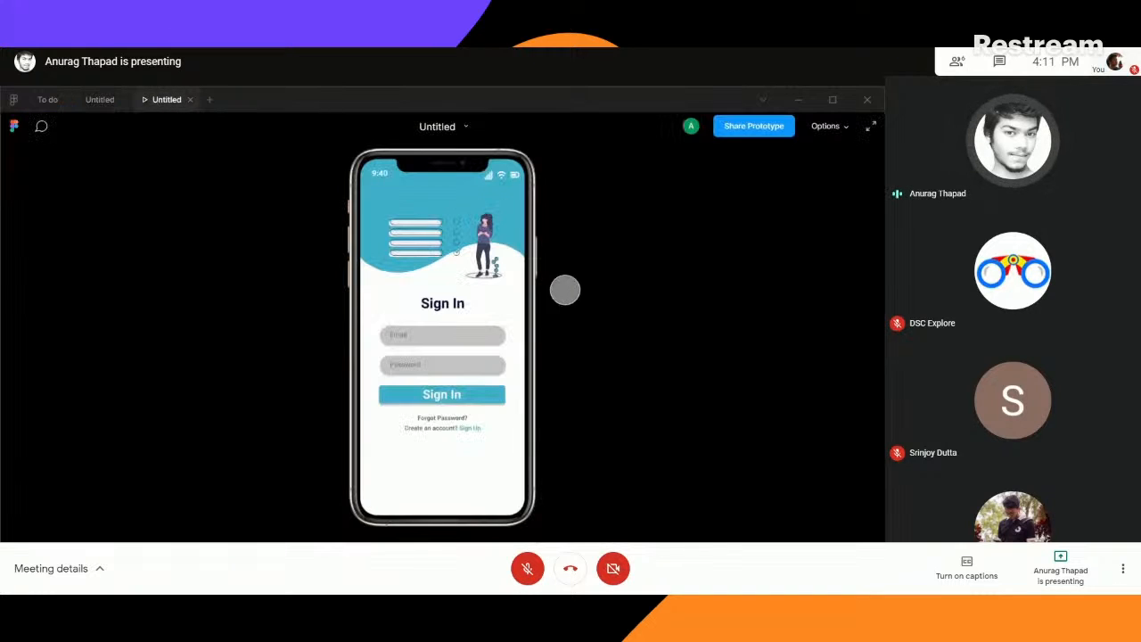
left_click(443, 394)
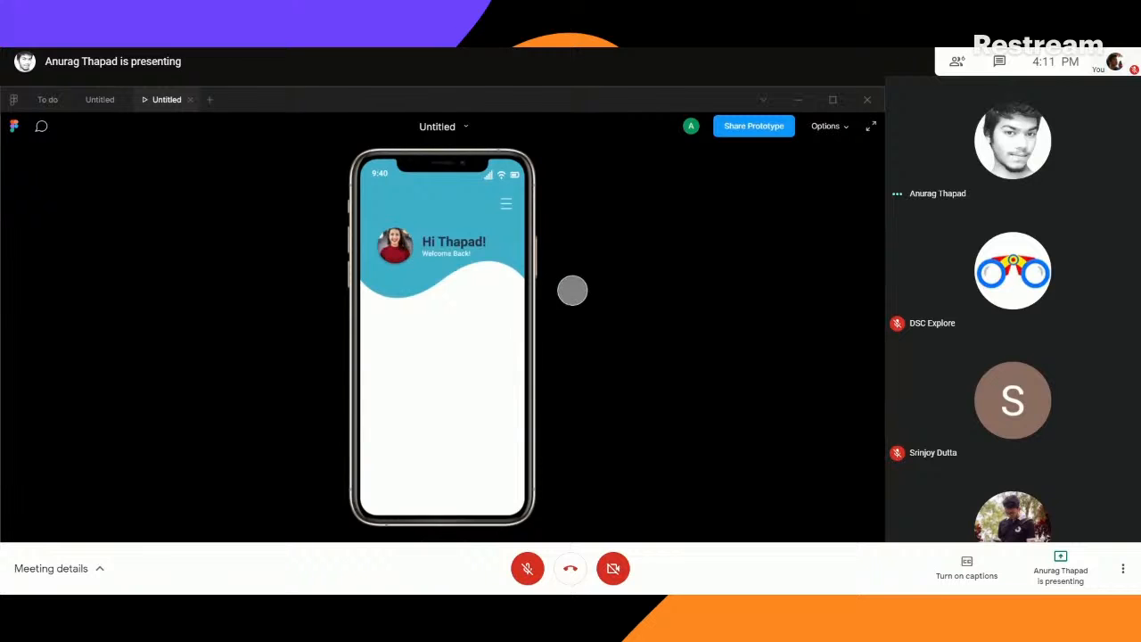
left_click(98, 100)
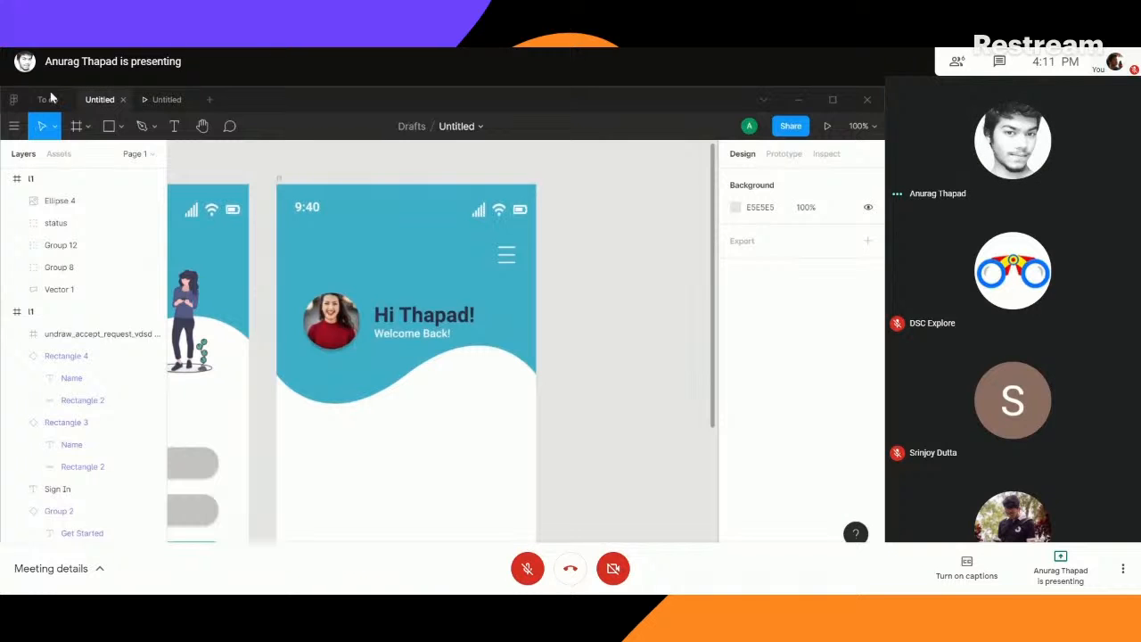
- Run the Charts plugin on the home screen frame and choose the Pie / Doughnut chart type
scroll(619, 300, "down", 5)
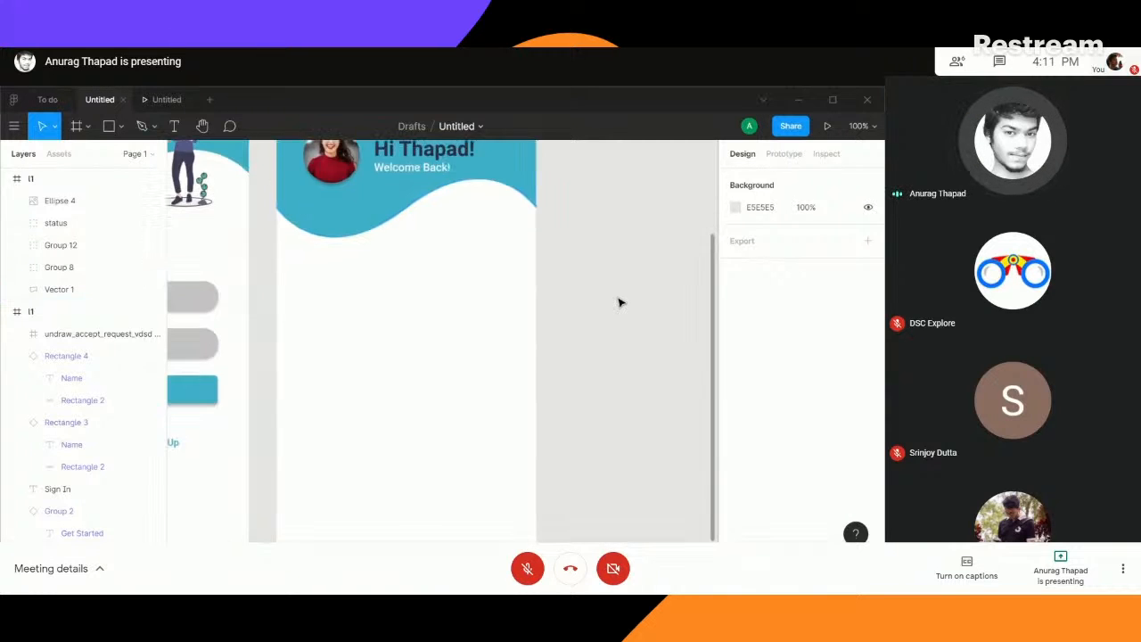
scroll(388, 267, "up", 1)
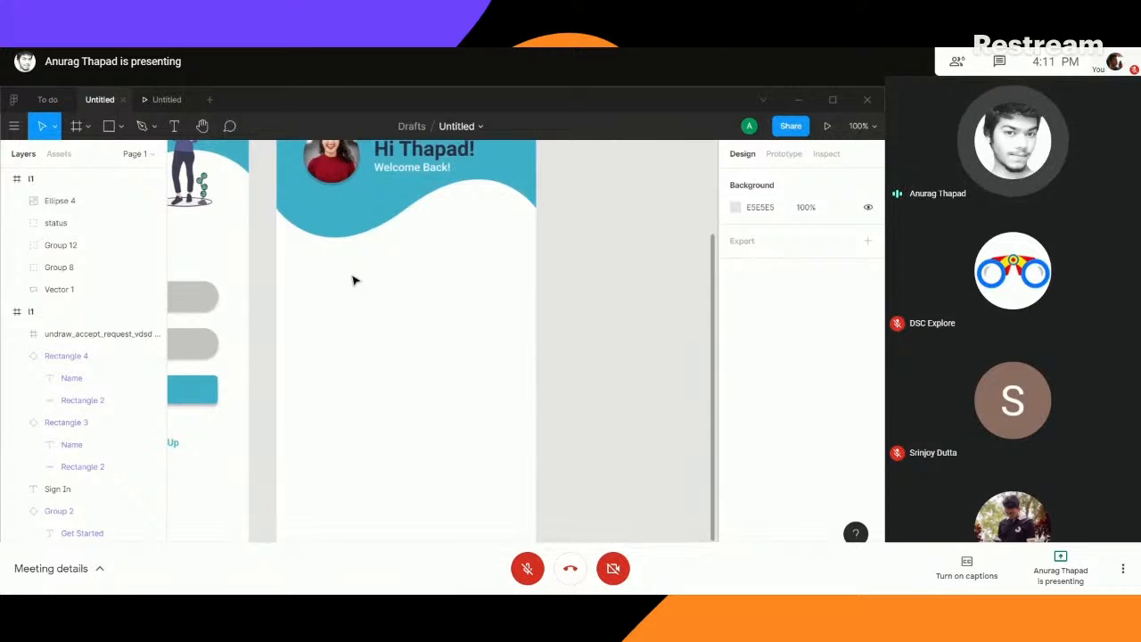
right_click(354, 280)
mouse_move(464, 426)
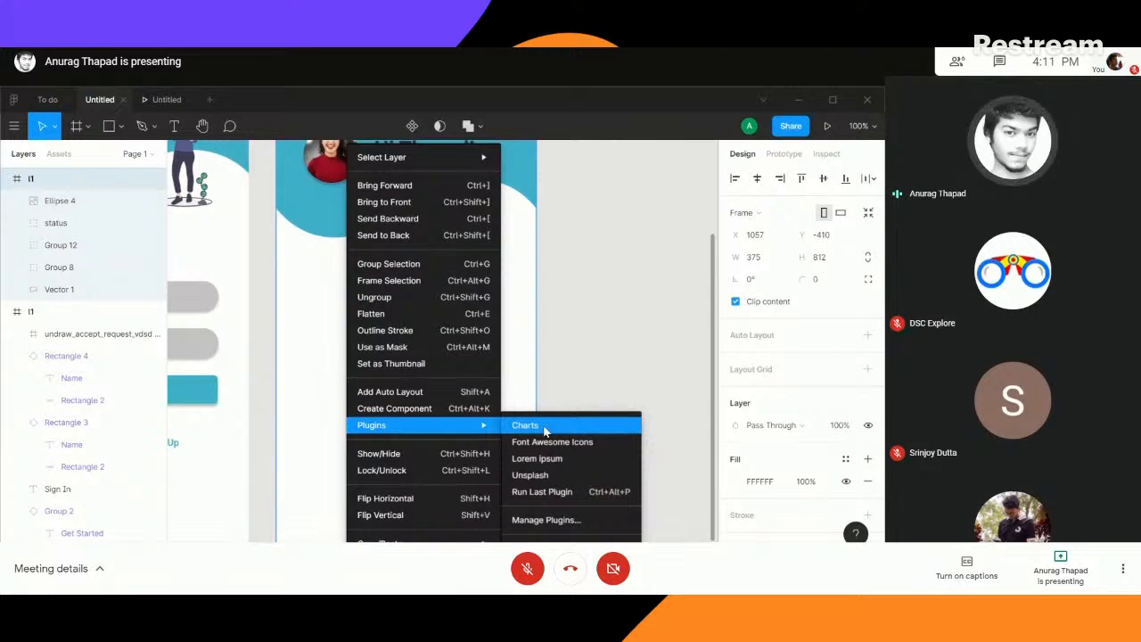
left_click(546, 428)
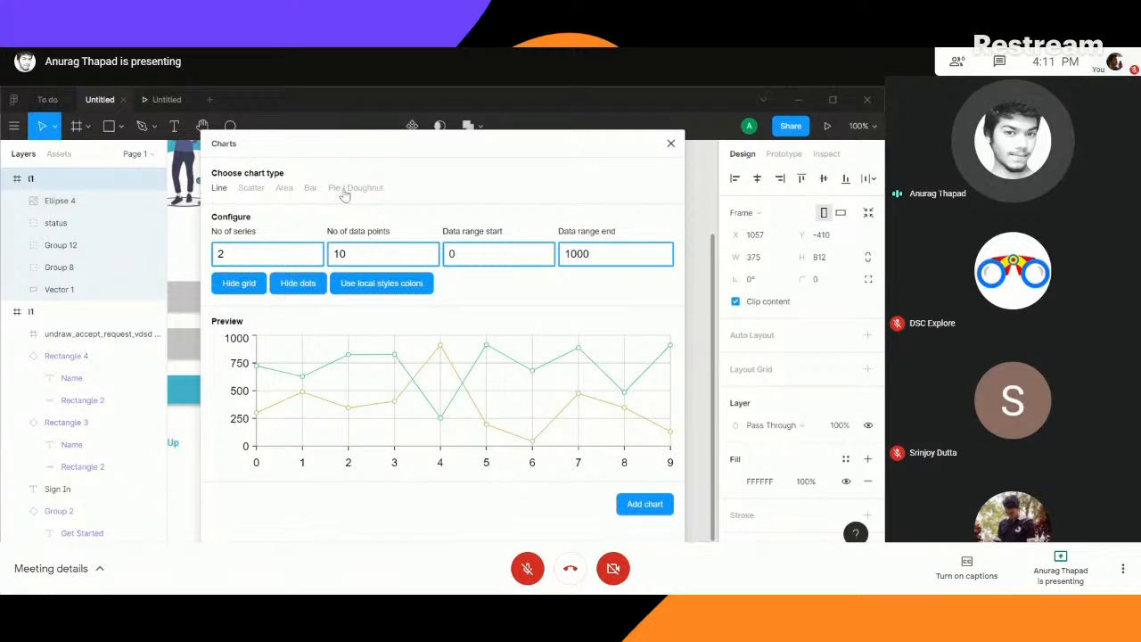
left_click(347, 189)
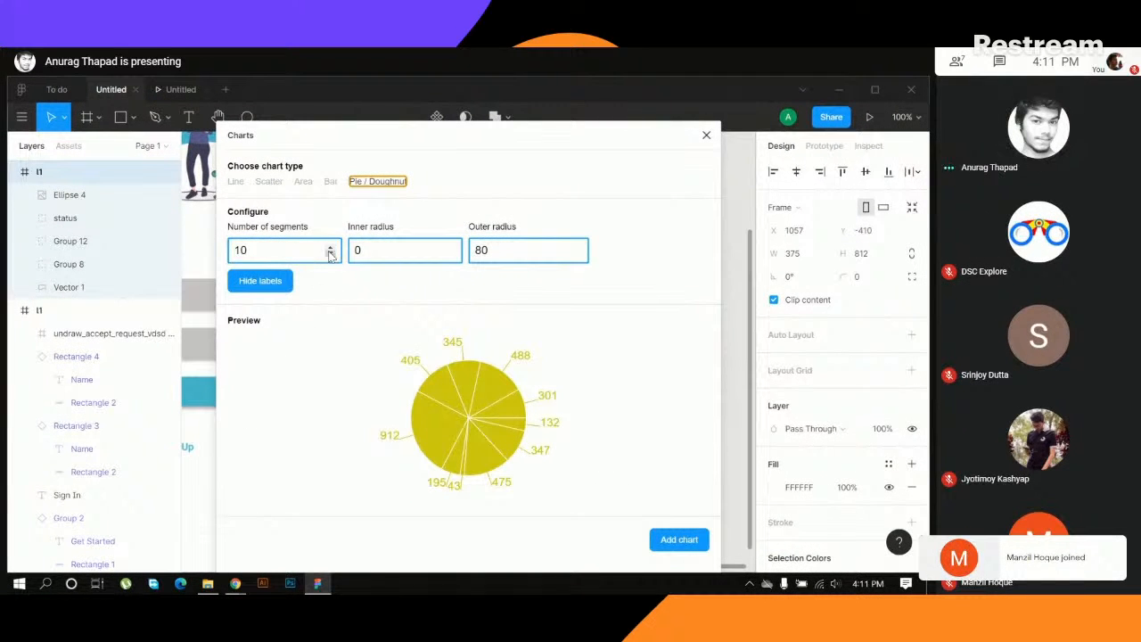
- Set the pie chart's number of segments to 4
left_click(330, 255)
left_click(329, 255)
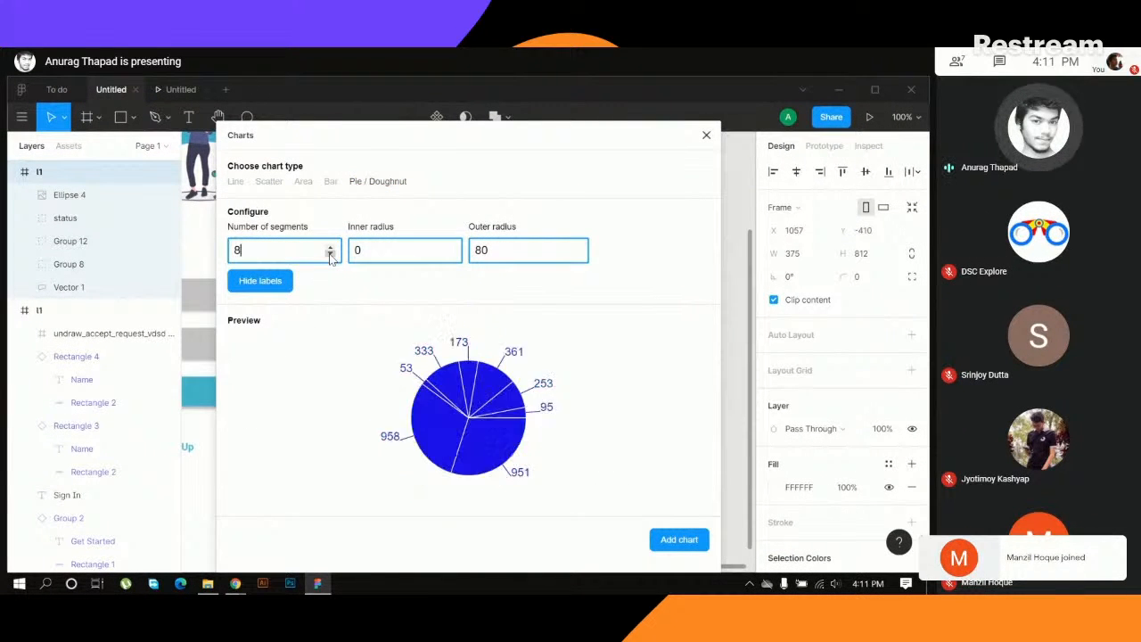
left_click(330, 255)
left_click(330, 255)
left_click(330, 255)
left_click(330, 255)
left_click(330, 255)
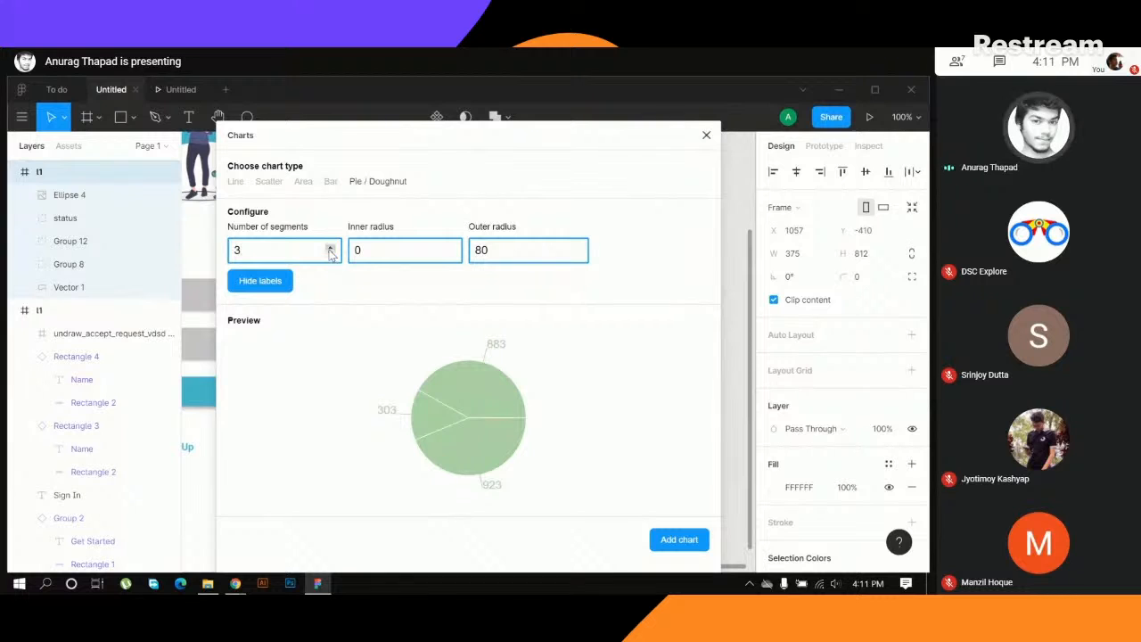
left_click(330, 250)
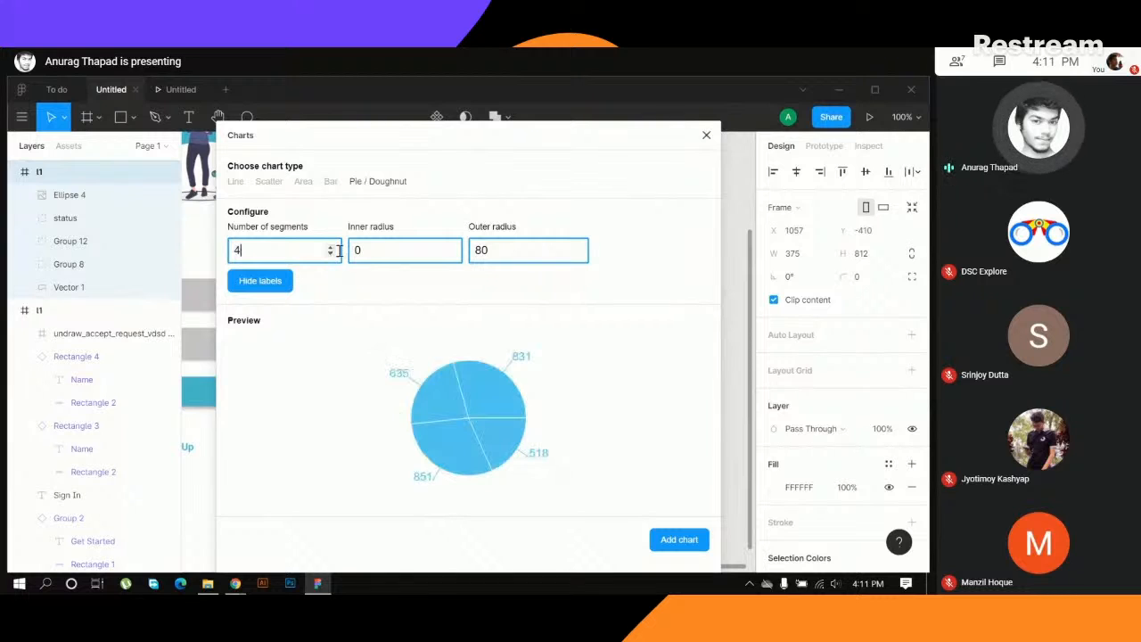
- Try a doughnut hole by raising the chart's inner radius to 42, and bring it back down to 0
left_click(452, 247)
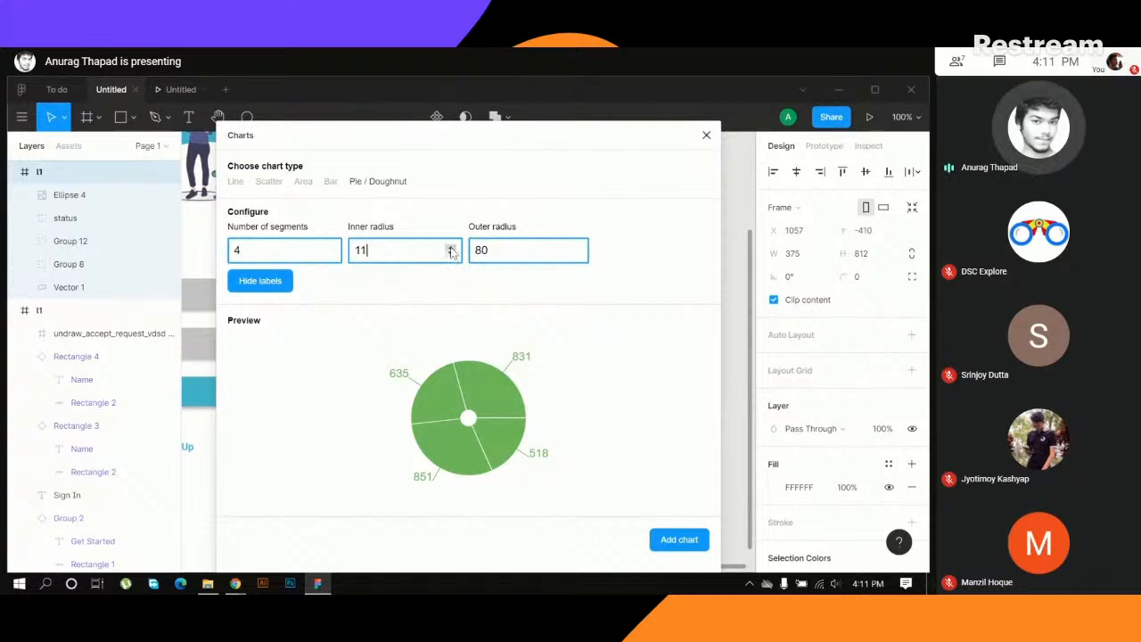
left_click(451, 248)
left_click(451, 248)
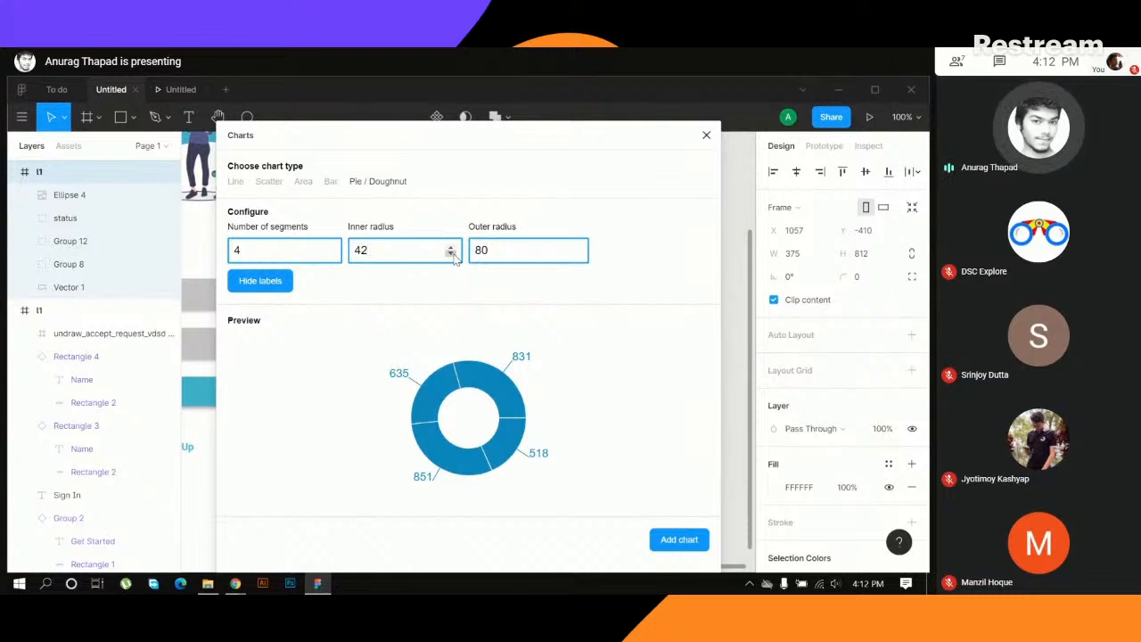
left_click(451, 254)
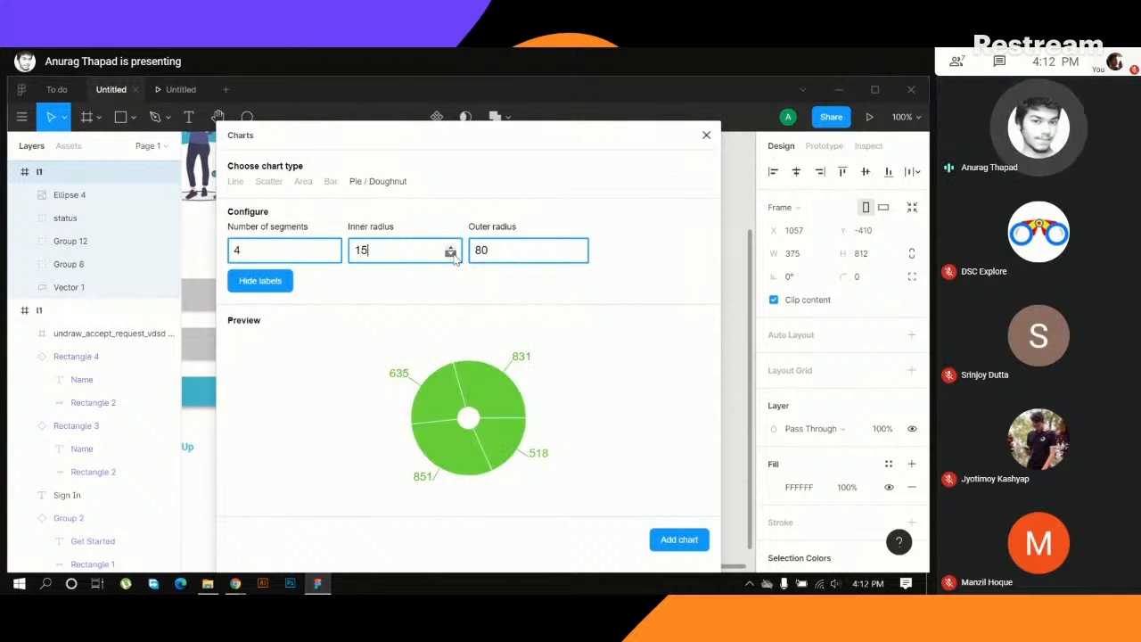
left_click(451, 254)
left_click(451, 254)
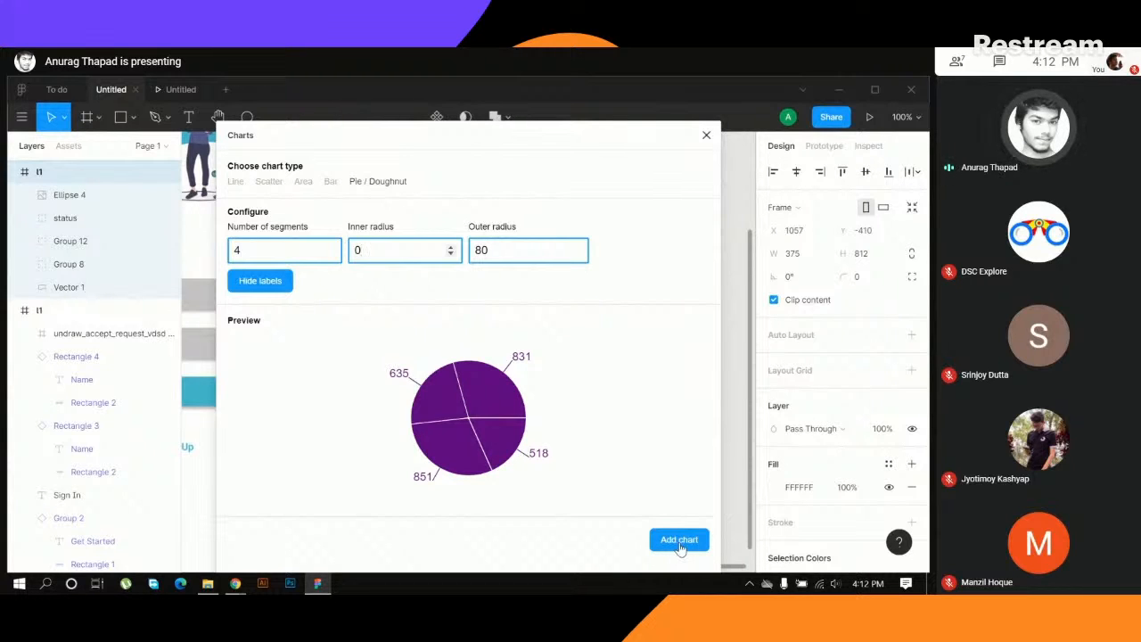
- Hide the pie chart's labels and add the chart to the home screen frame
left_click(285, 281)
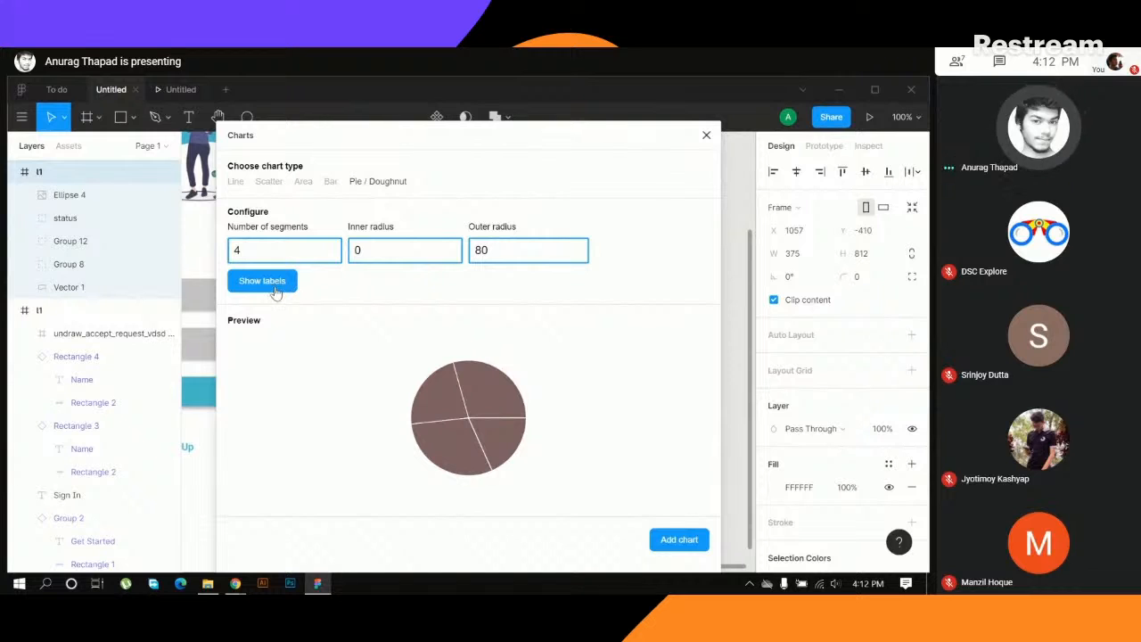
left_click(679, 540)
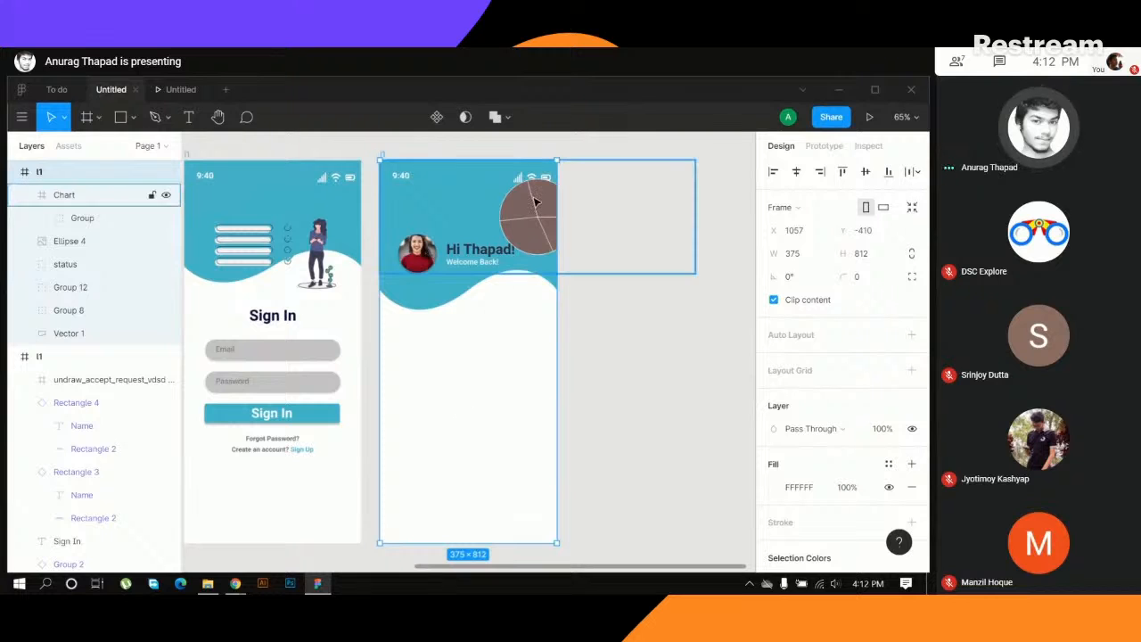
- Move the pie chart group out of the header into the white area below the wave, beneath the profile photo
left_click_drag(535, 215, 531, 242)
key("ctrl+z")
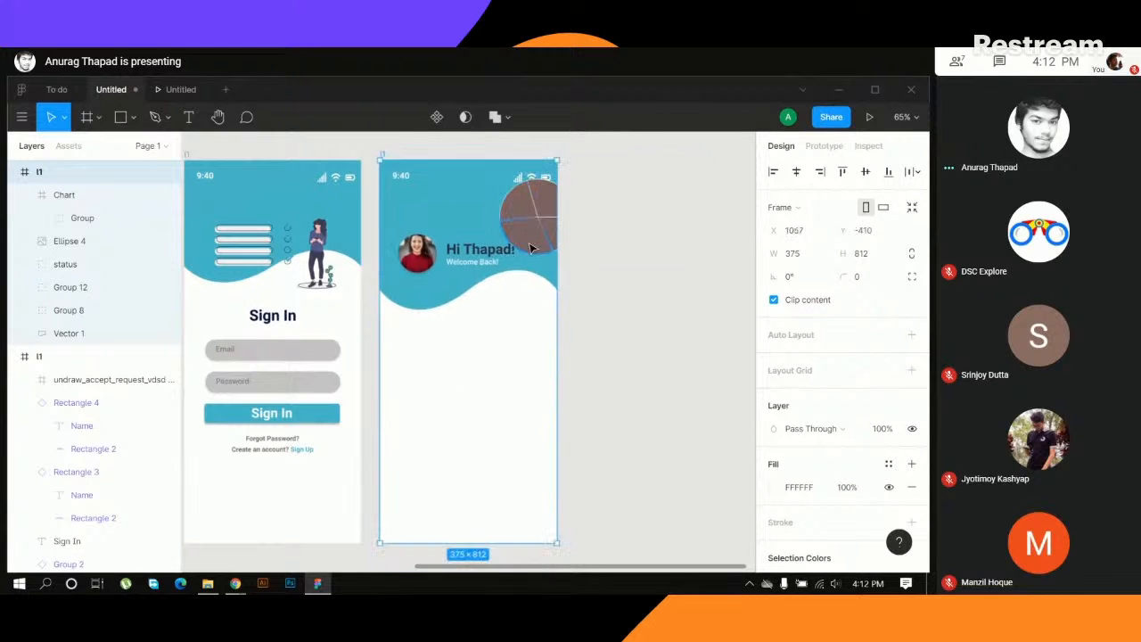
left_click(582, 249)
left_click(533, 238)
left_click(533, 238)
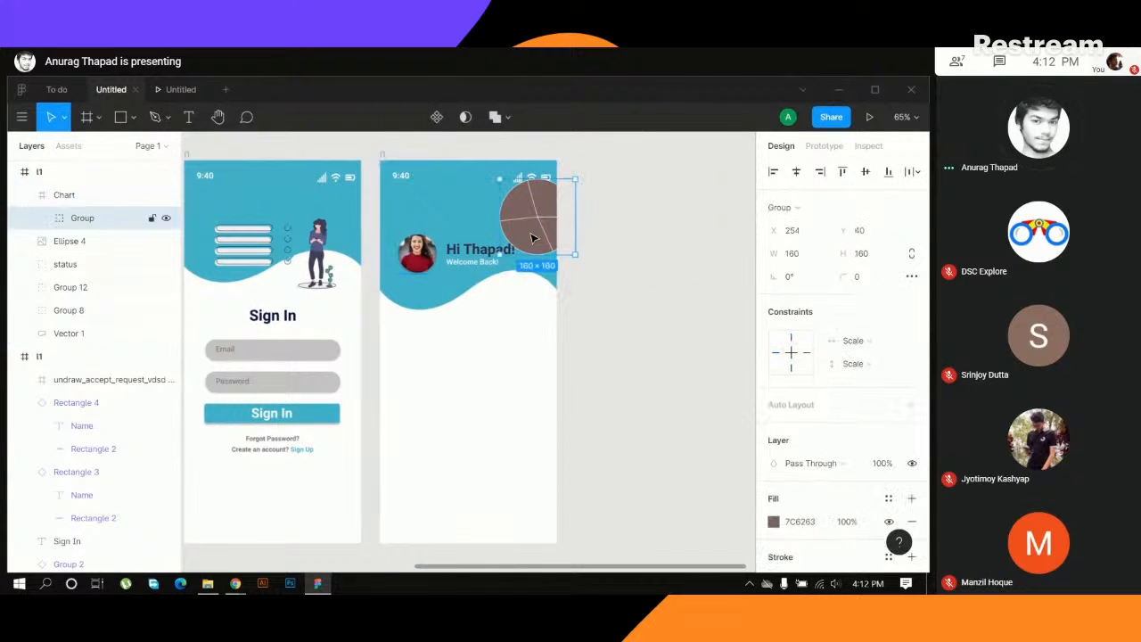
left_click_drag(532, 239, 443, 351)
left_click(573, 349)
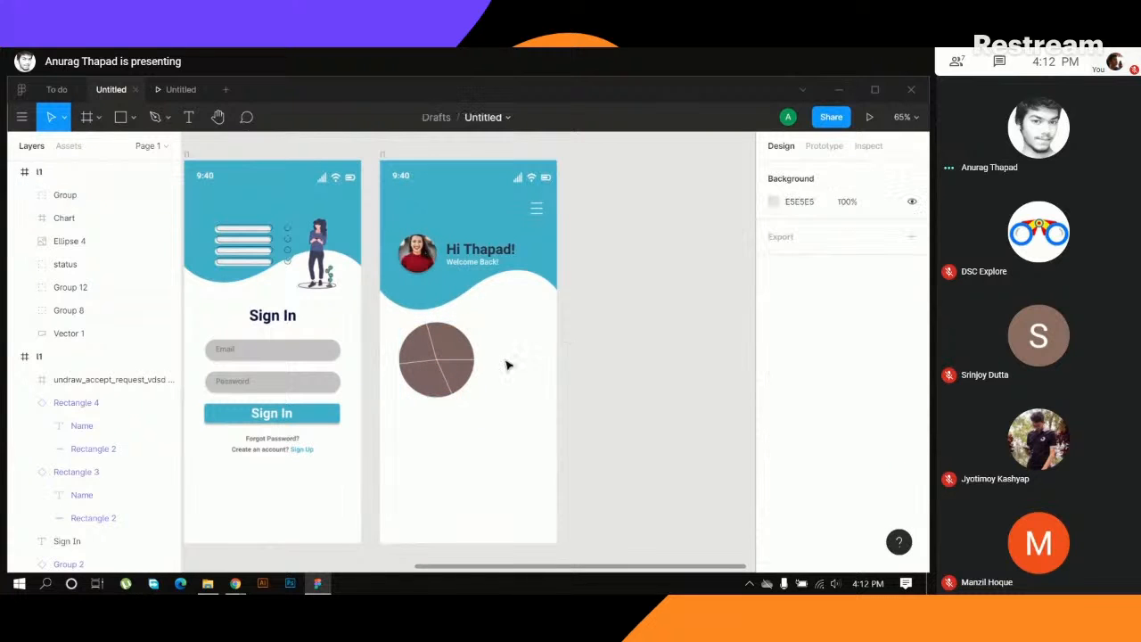
- Recolour the pie chart's upper-right slice, trying dark blue 094A86 and settling on orange-red, about E12D06
left_click(456, 346, "ctrl")
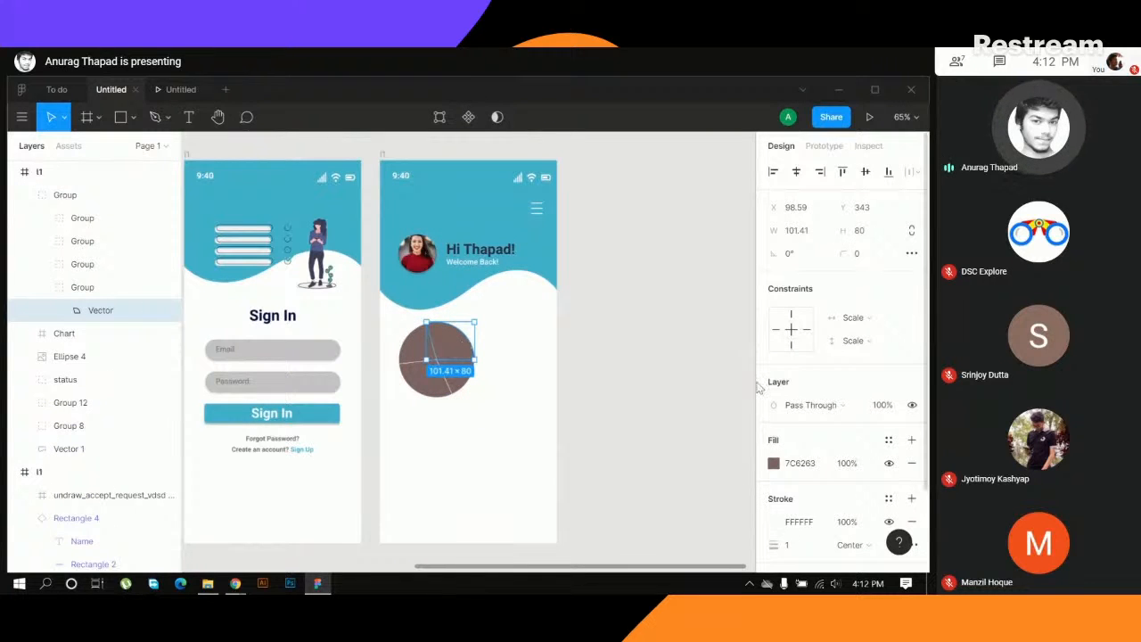
left_click(773, 463)
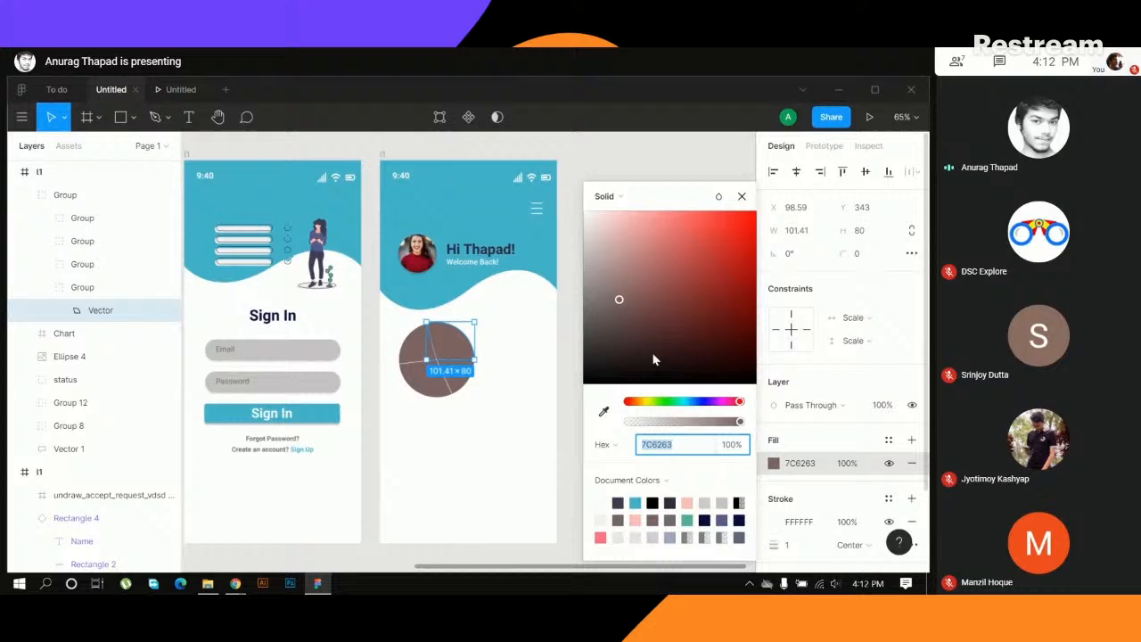
left_click(695, 403)
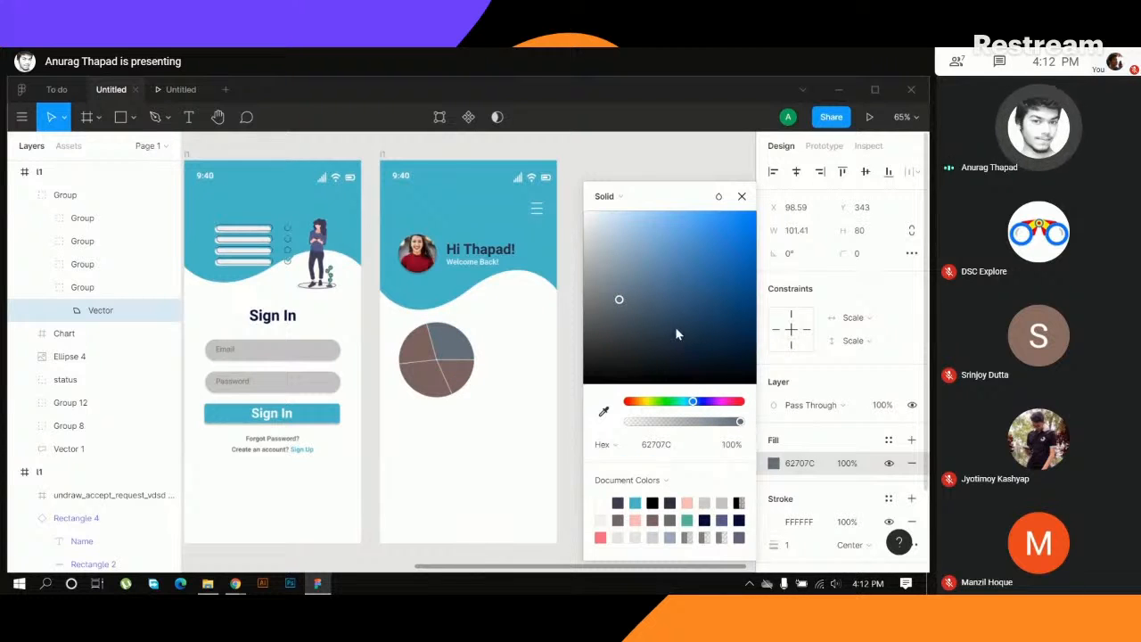
left_click_drag(686, 303, 717, 323)
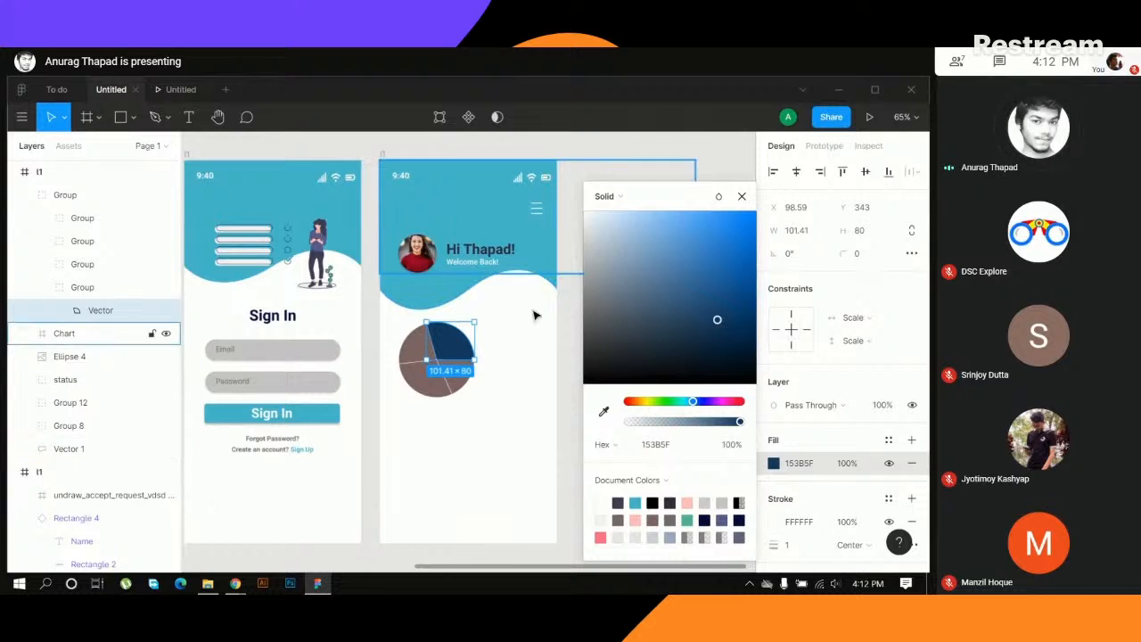
left_click_drag(718, 323, 746, 303)
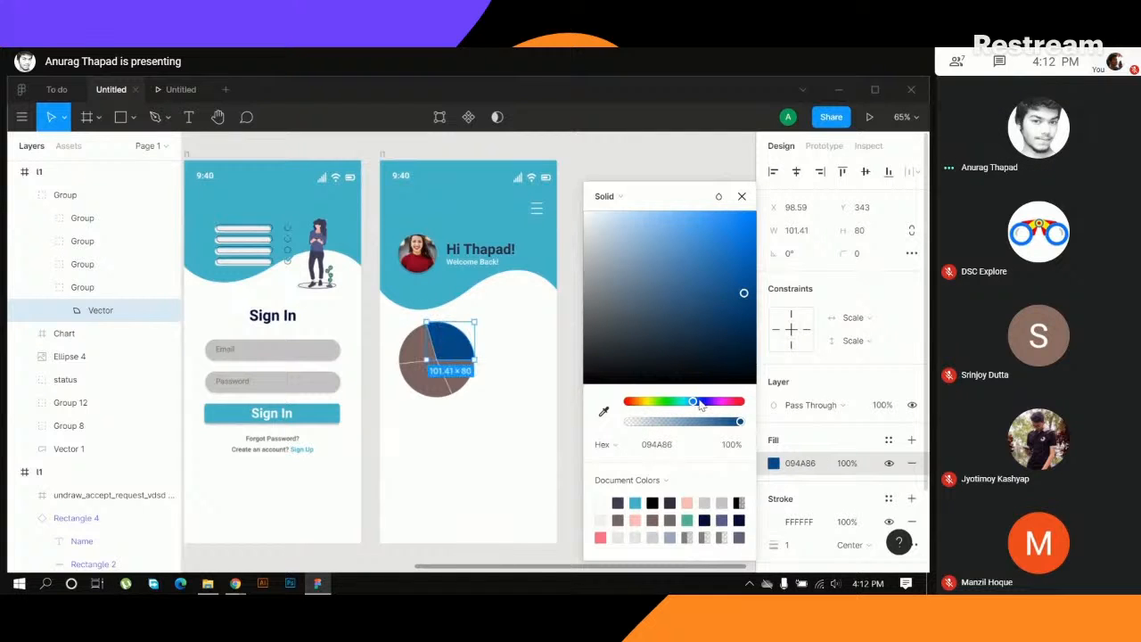
left_click(630, 402)
left_click_drag(746, 287, 754, 256)
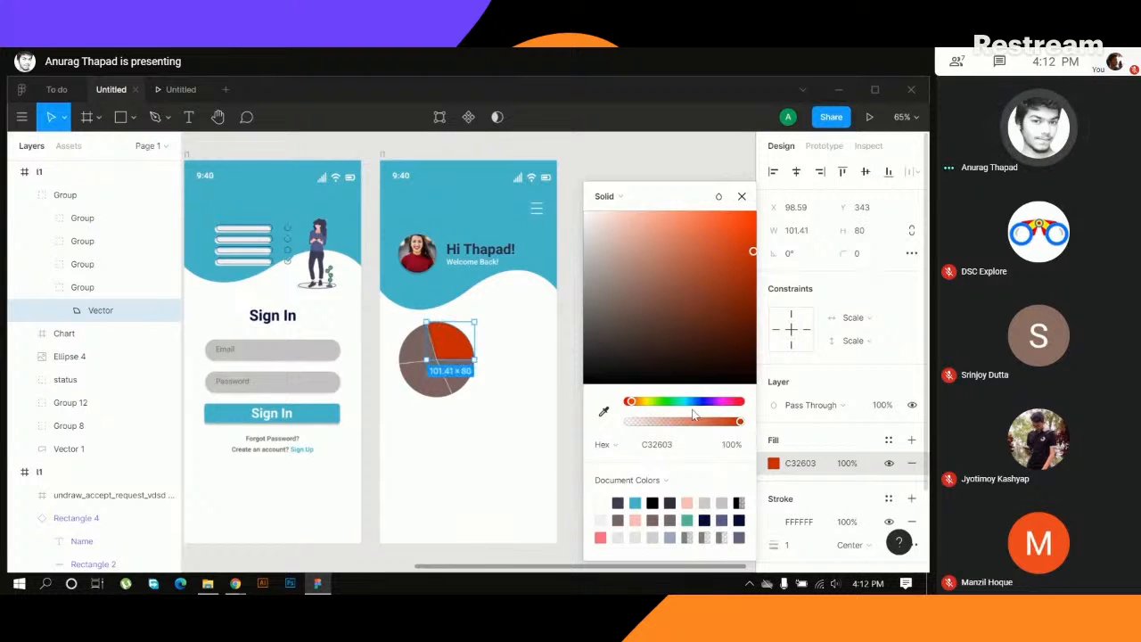
left_click_drag(752, 257, 753, 233)
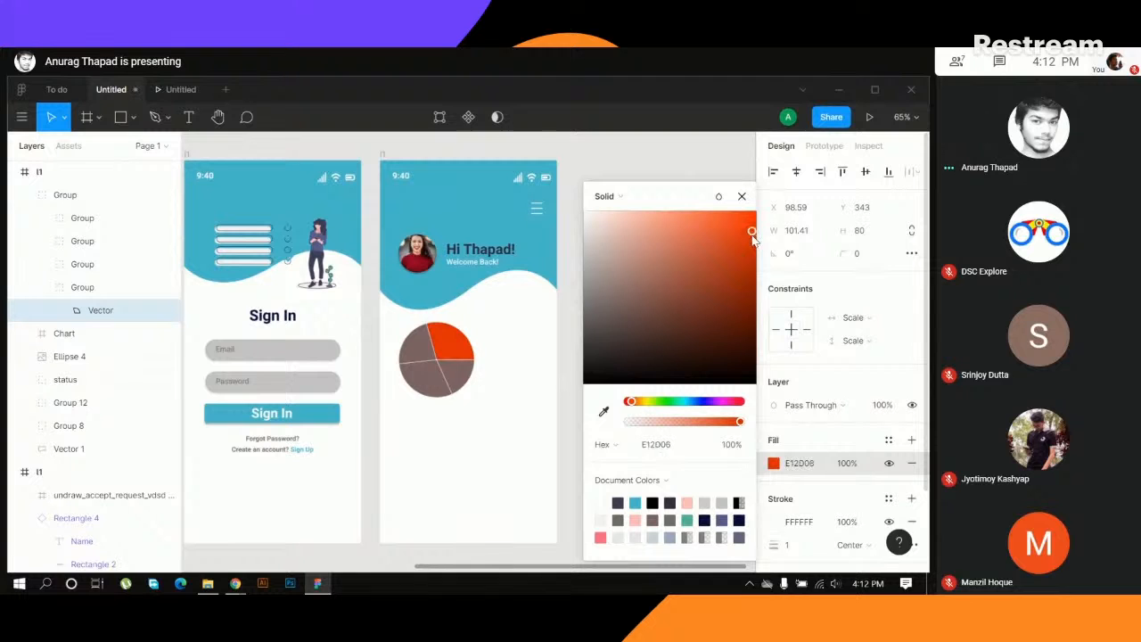
left_click(461, 410)
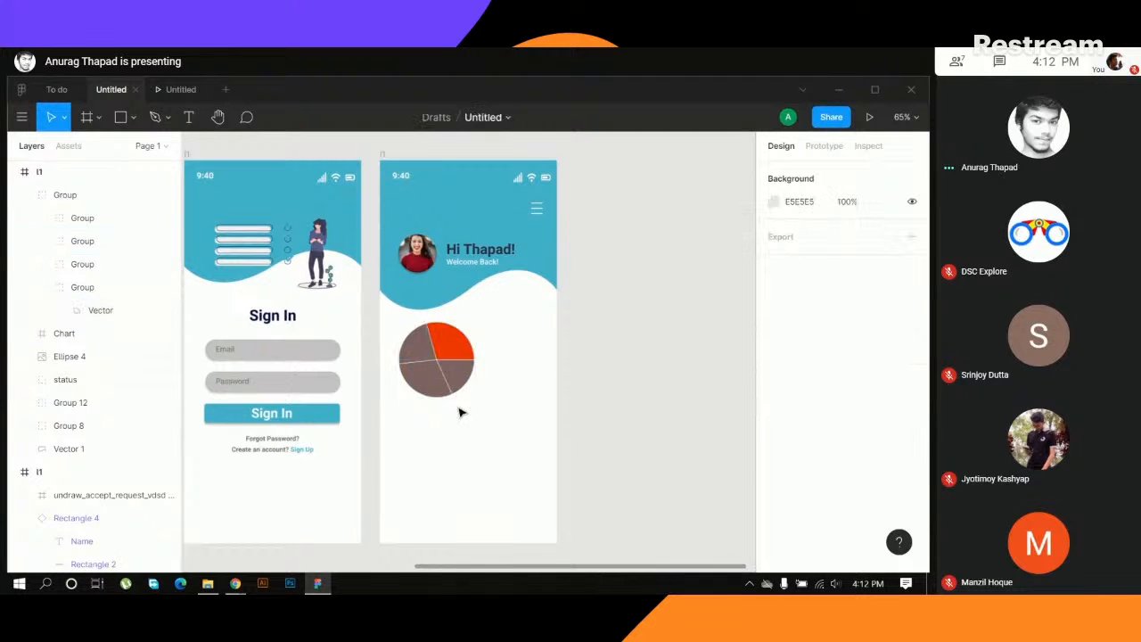
- Recolour the pie chart's upper-left slice green, 2DA004
left_click(419, 352)
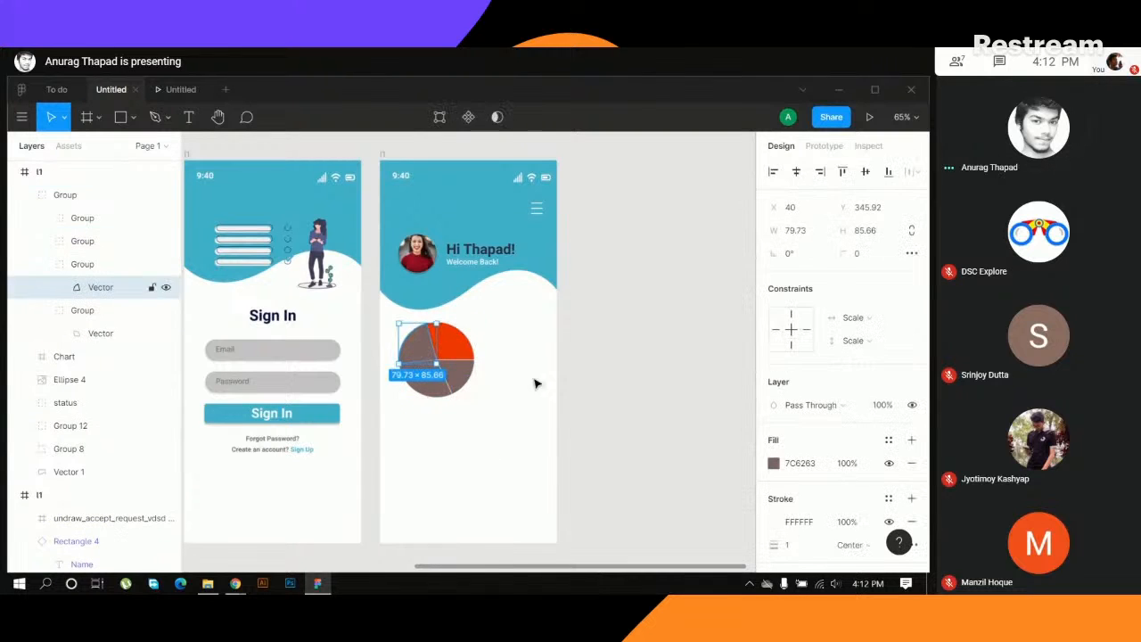
left_click(774, 465)
left_click(661, 402)
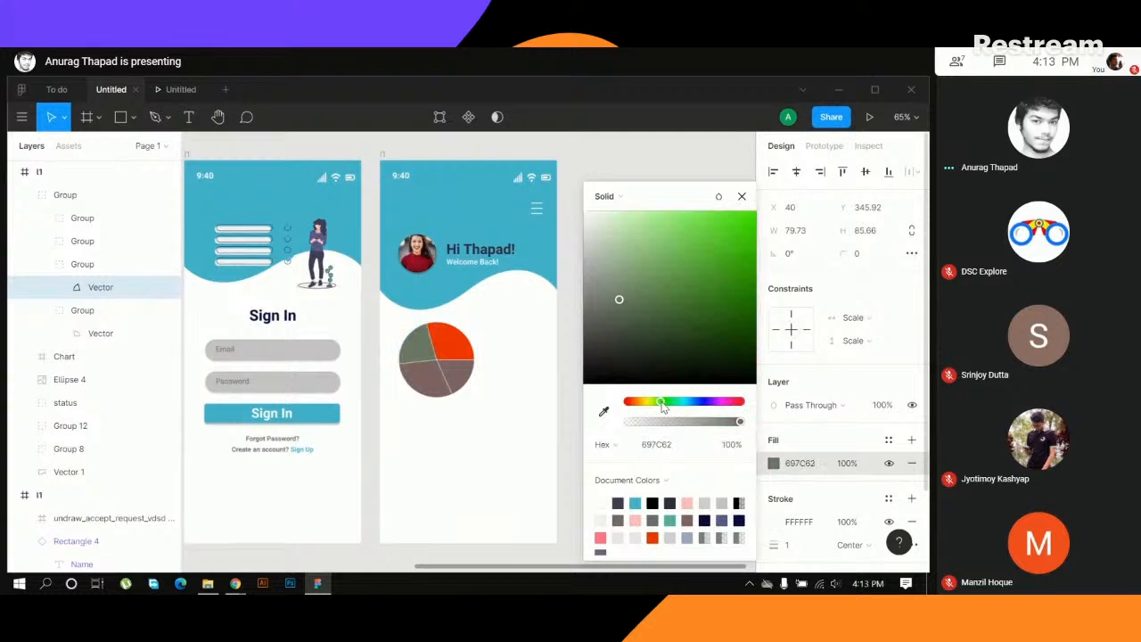
left_click_drag(720, 282, 753, 281)
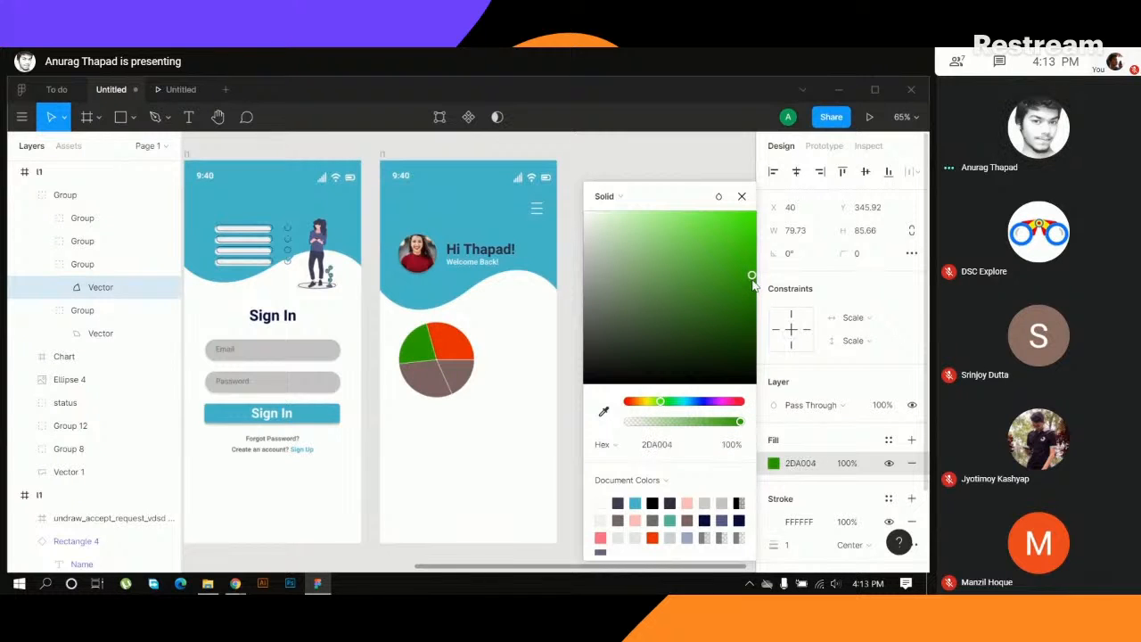
left_click(526, 449)
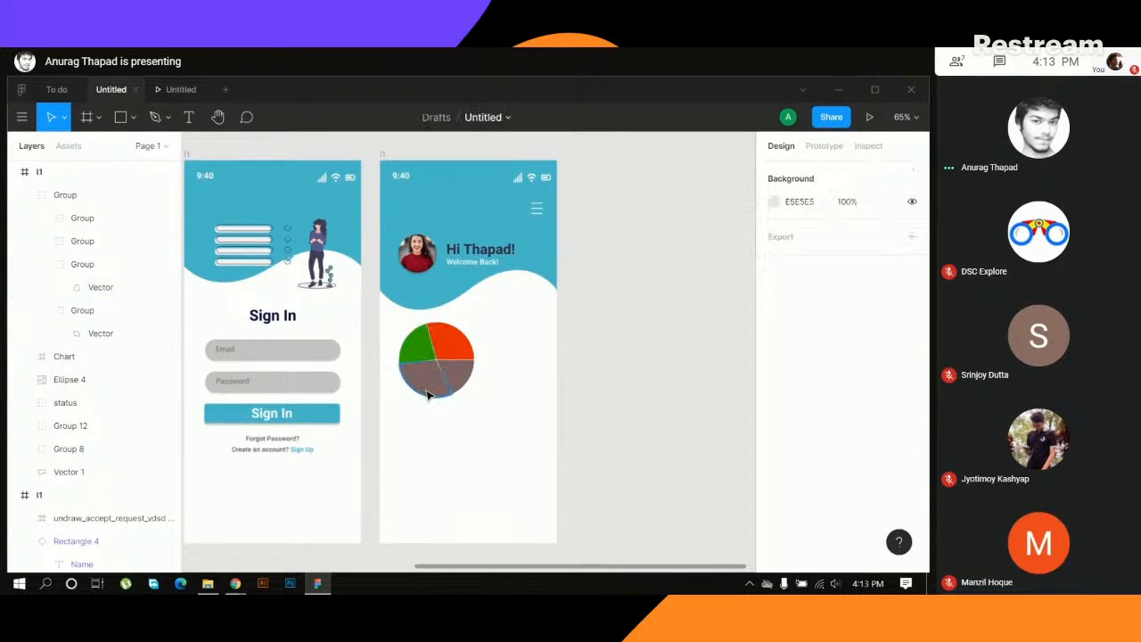
- Recolour the pie chart's large lower-left slice dark teal-blue, 045D71
left_click(430, 382, "ctrl")
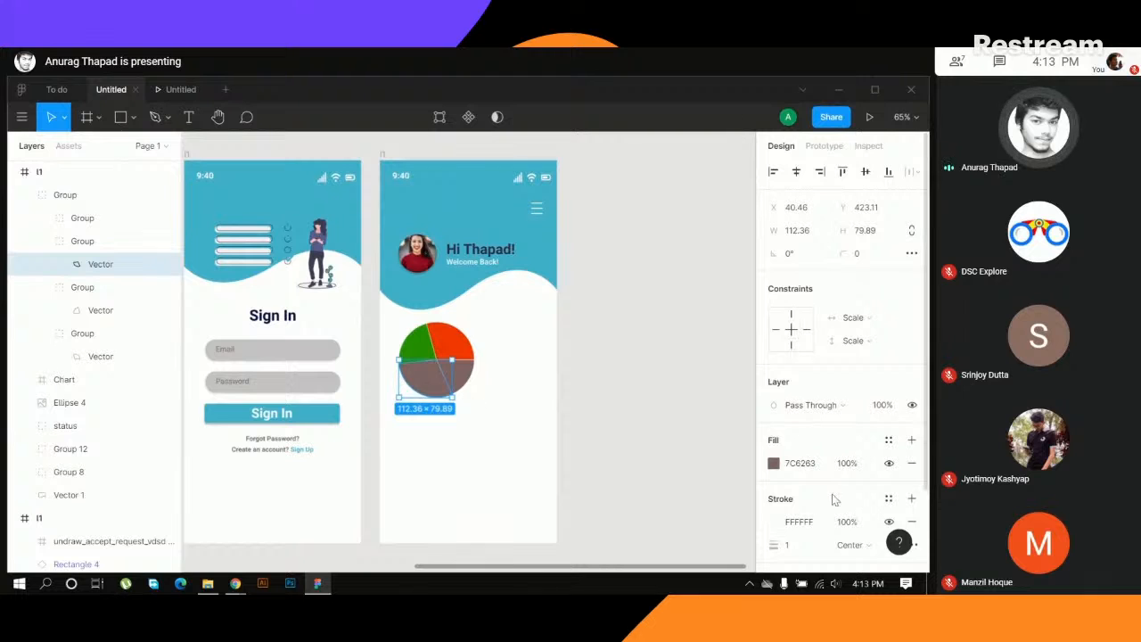
left_click(773, 464)
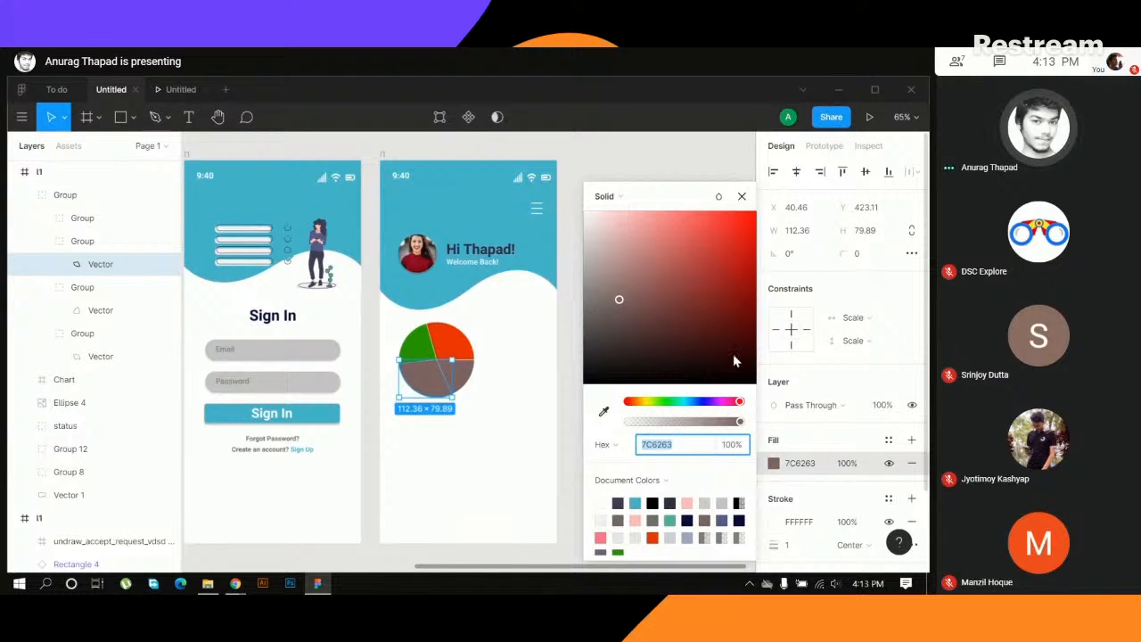
left_click(688, 402)
left_click_drag(718, 295, 751, 318)
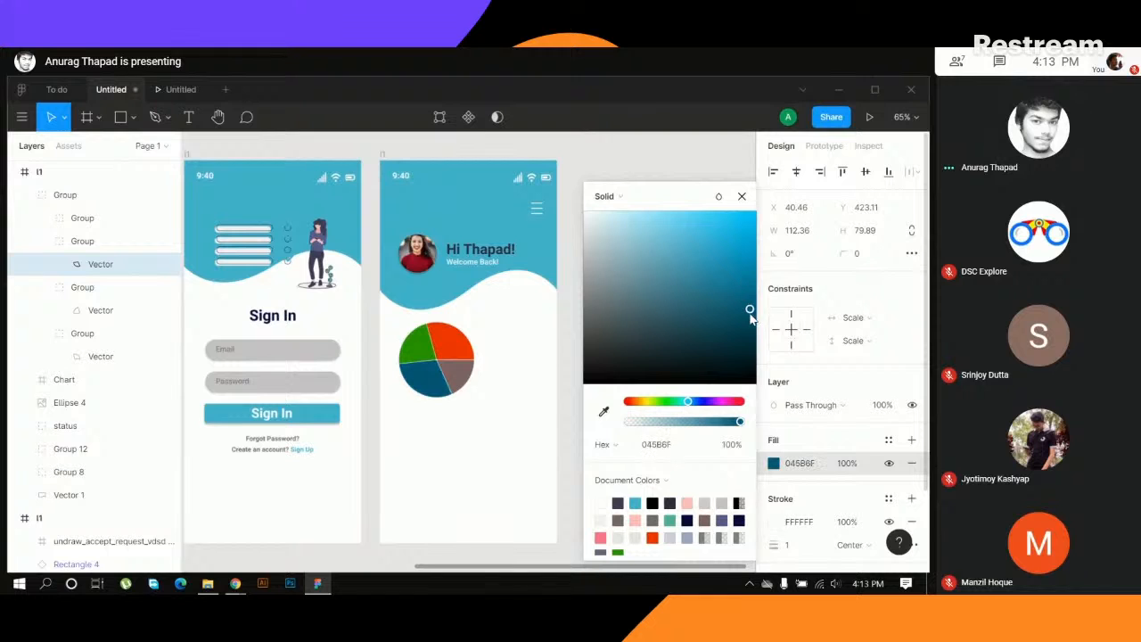
left_click(484, 469)
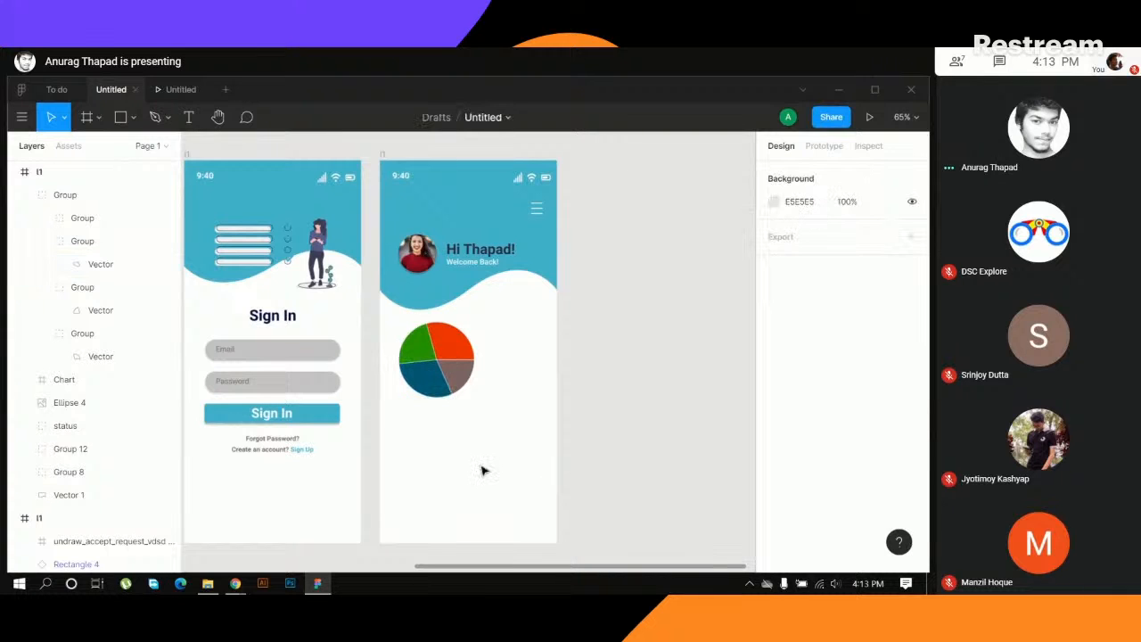
- Recolour the pie chart's lower-right slice, trying bright violet 5109EA and settling on dark purple, about 310887
double_click(466, 378)
left_click(773, 464)
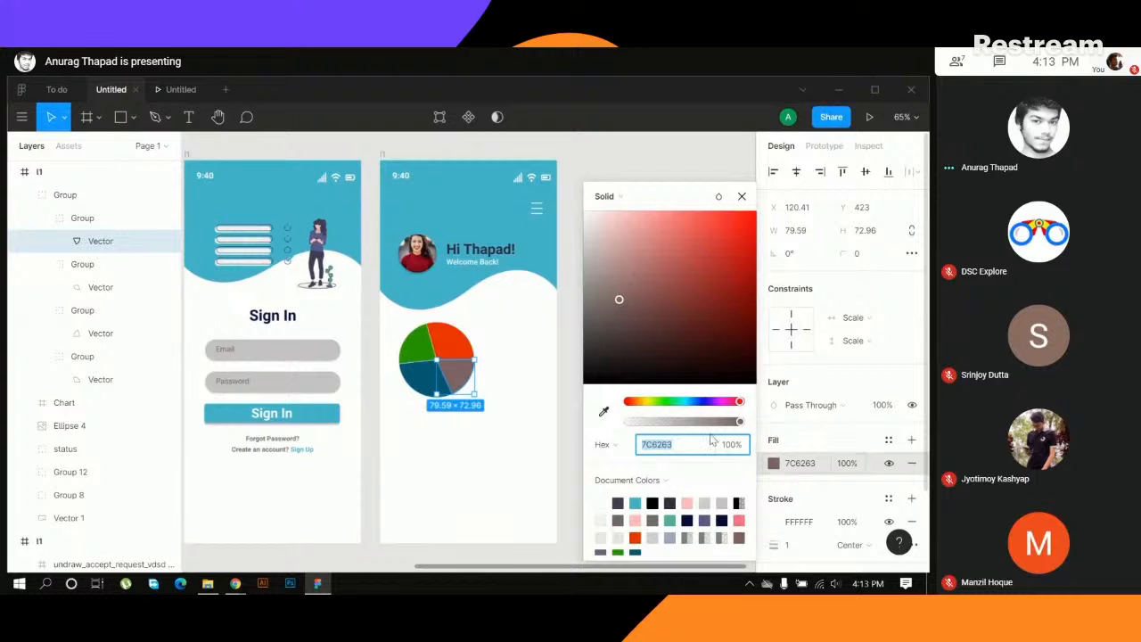
left_click(706, 402)
left_click_drag(727, 331, 747, 252)
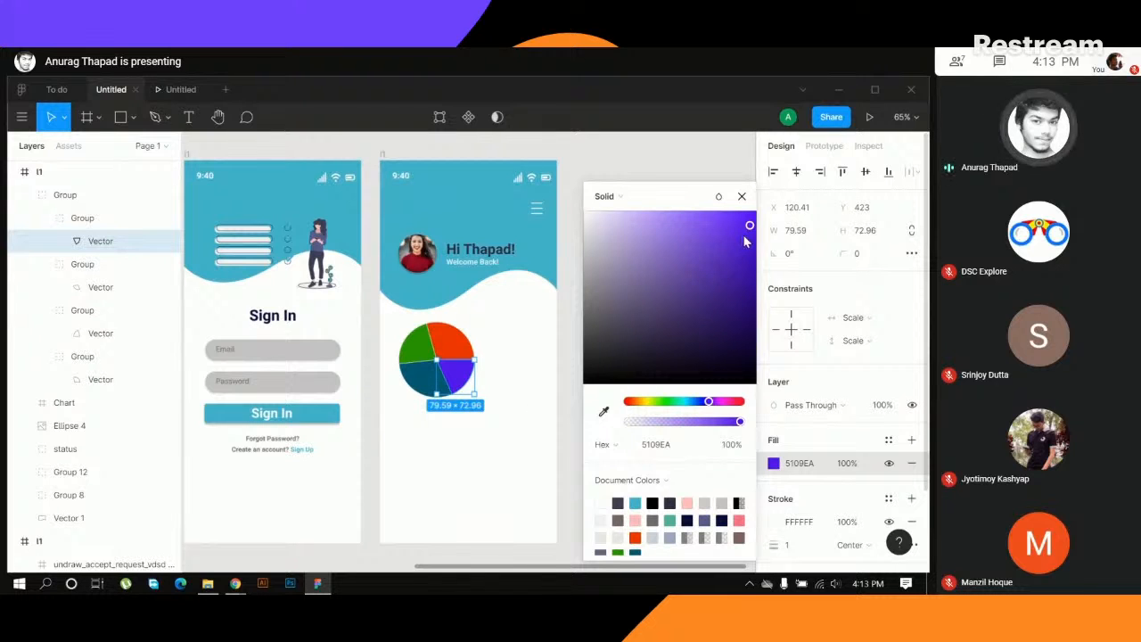
left_click_drag(745, 236, 751, 277)
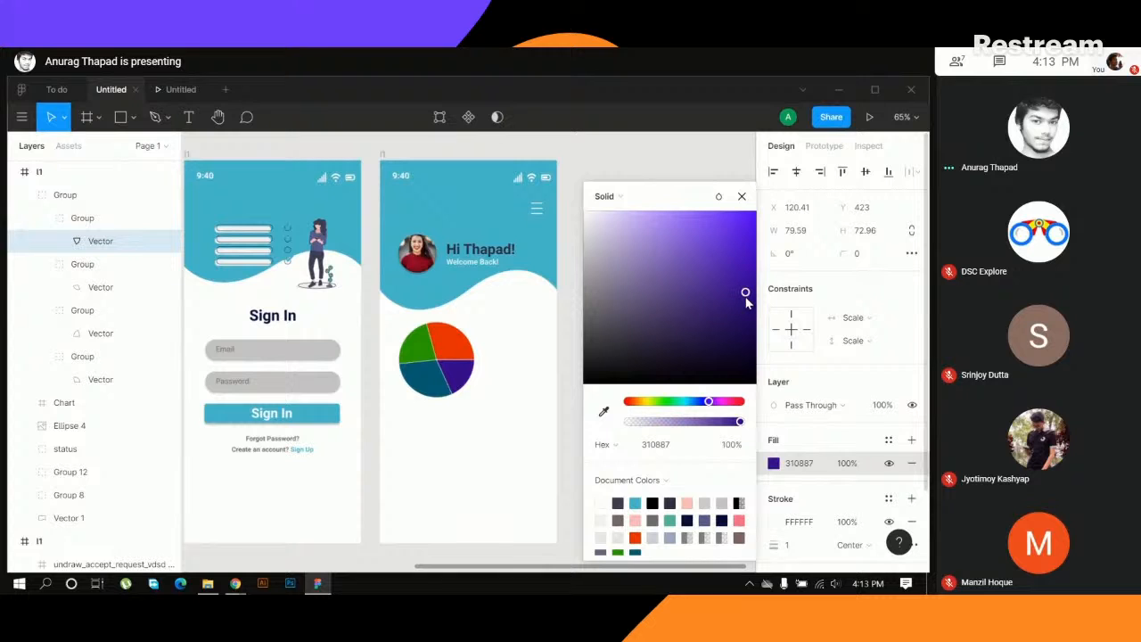
left_click(606, 417)
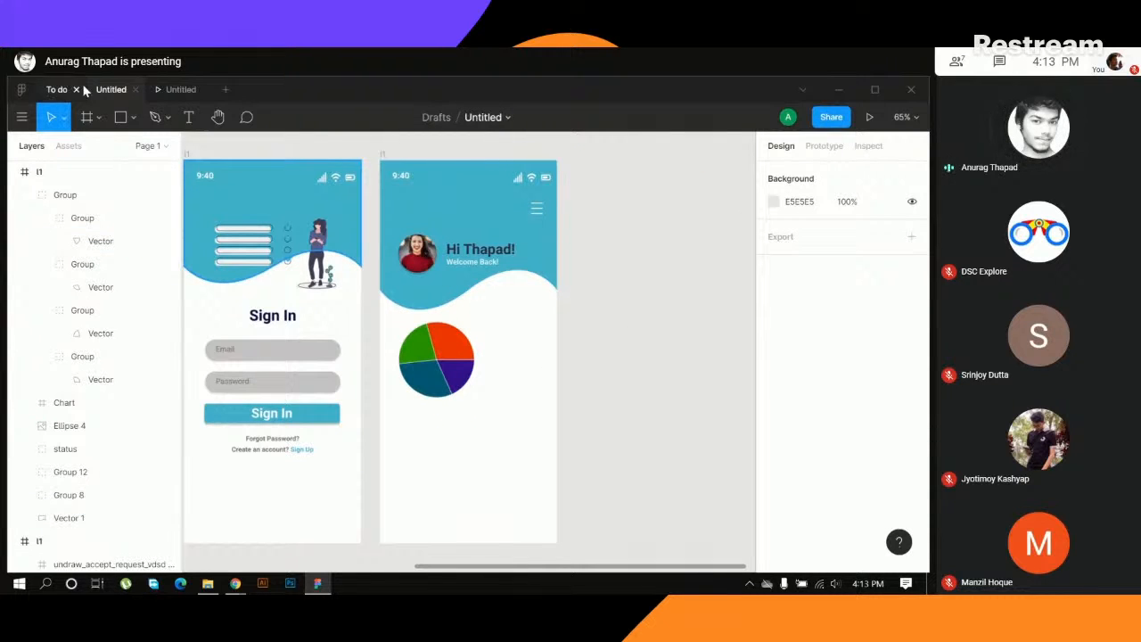
- Copy the task legend group from the To do file into the home screen and place it right beside the pie chart
left_click(59, 90)
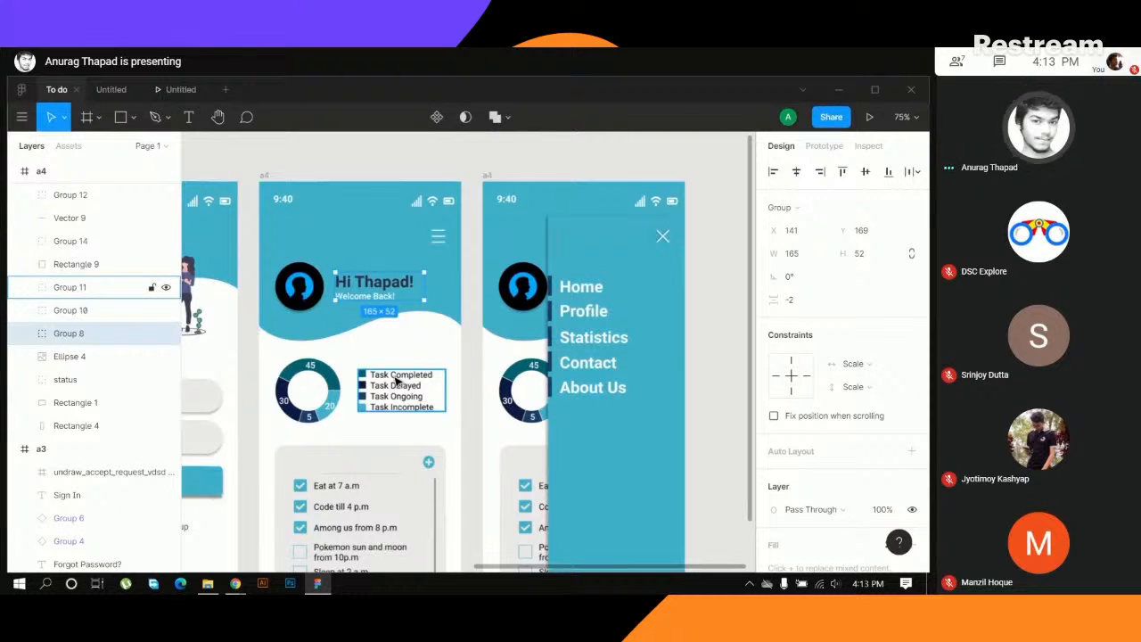
left_click(397, 379)
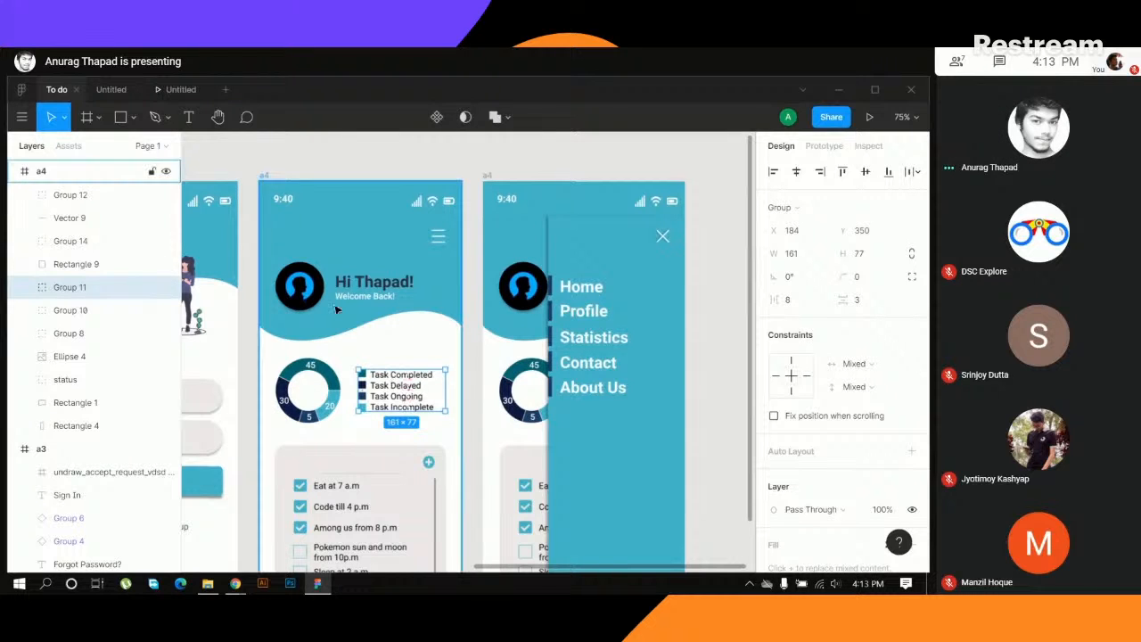
left_click(112, 89)
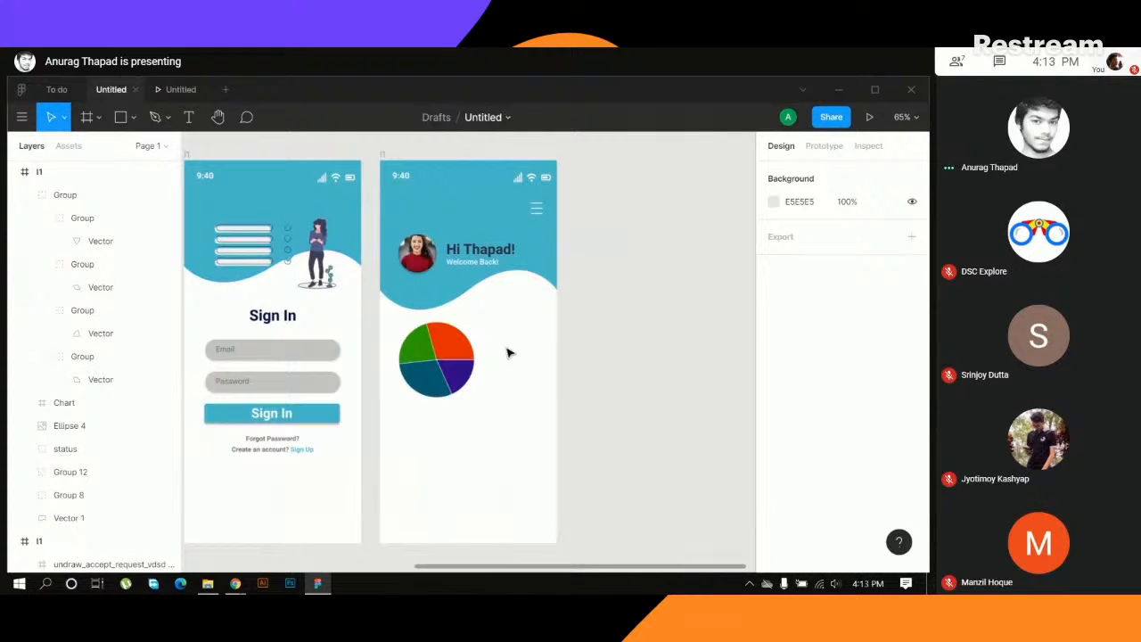
key("ctrl+v")
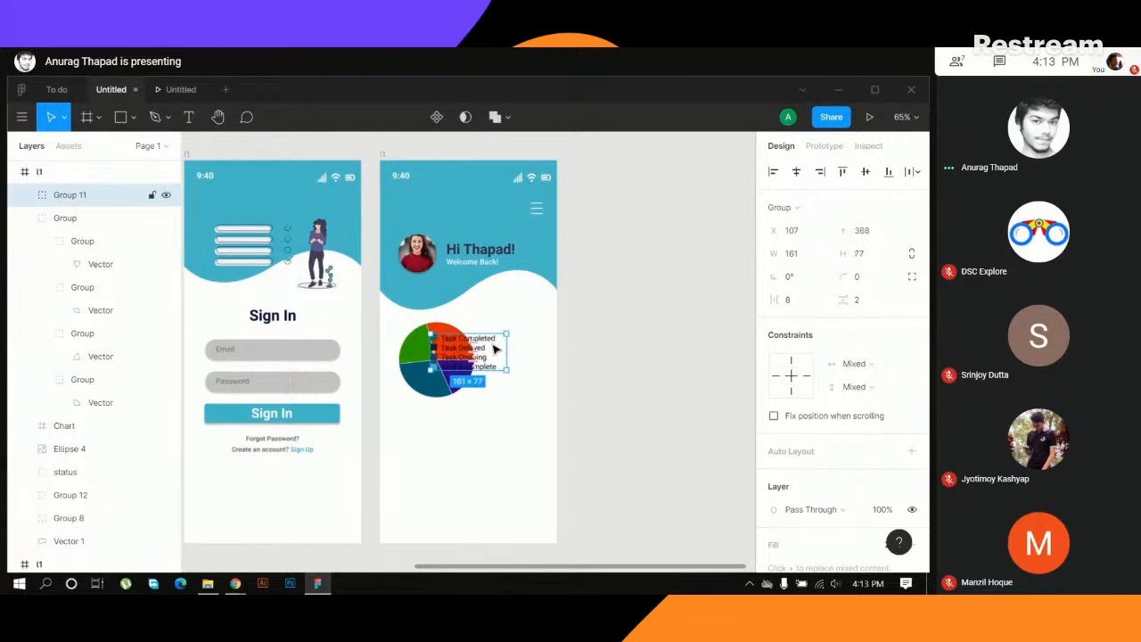
left_click(561, 379)
left_click_drag(474, 355, 515, 349)
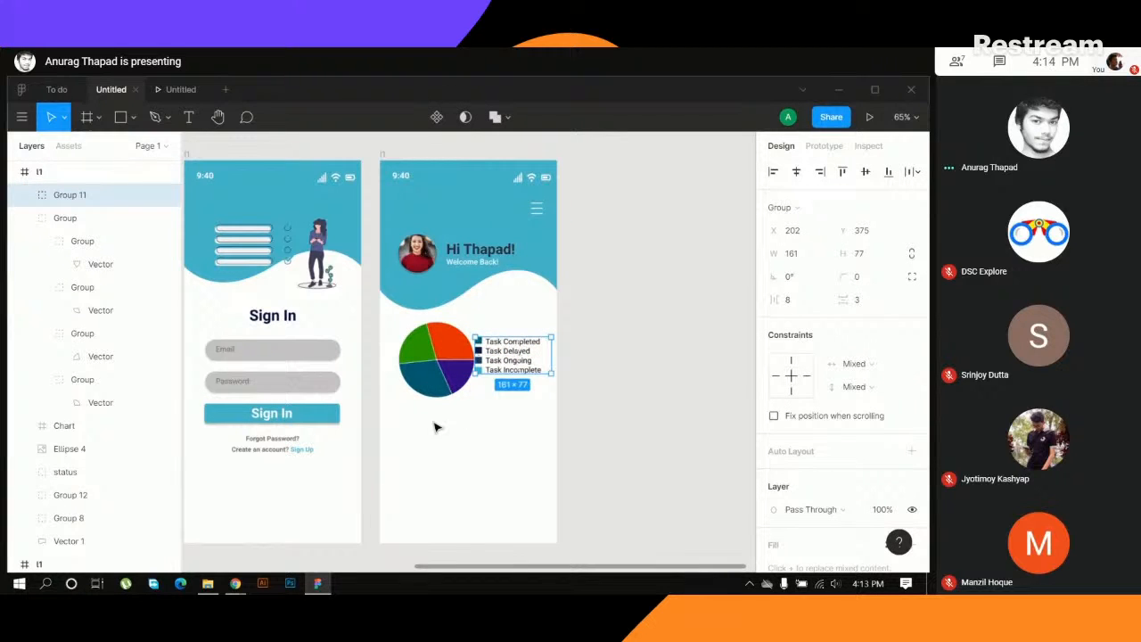
left_click_drag(378, 499, 376, 443)
left_click(649, 305)
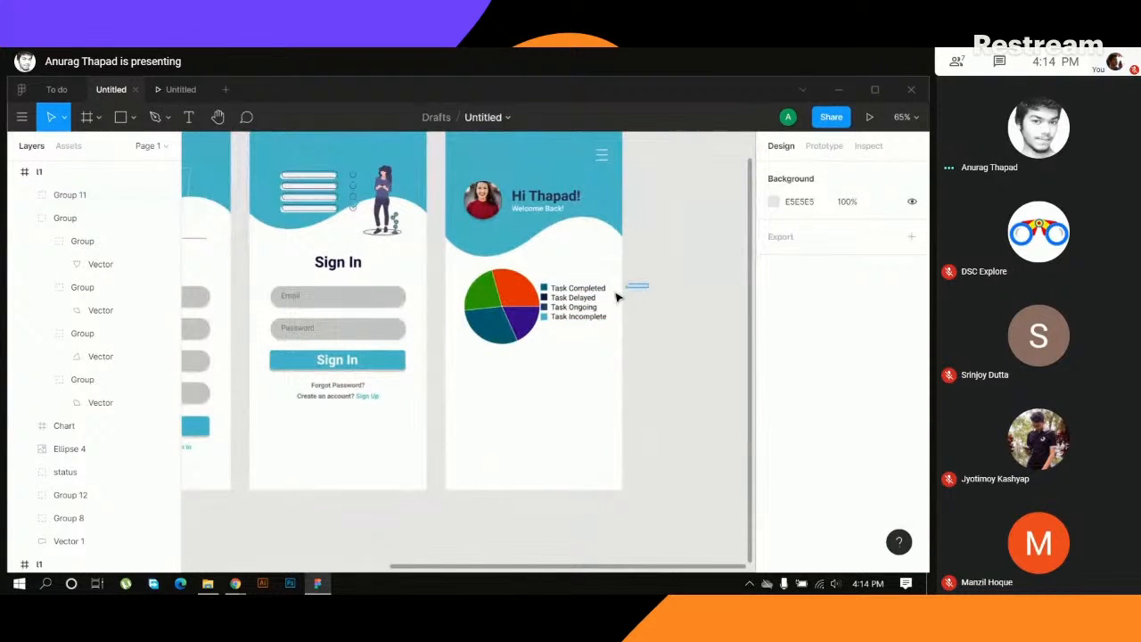
- Ungroup the pasted legend and select its four task text labels without the colour swatches
left_click_drag(617, 297, 562, 342)
key("ctrl+shift+g")
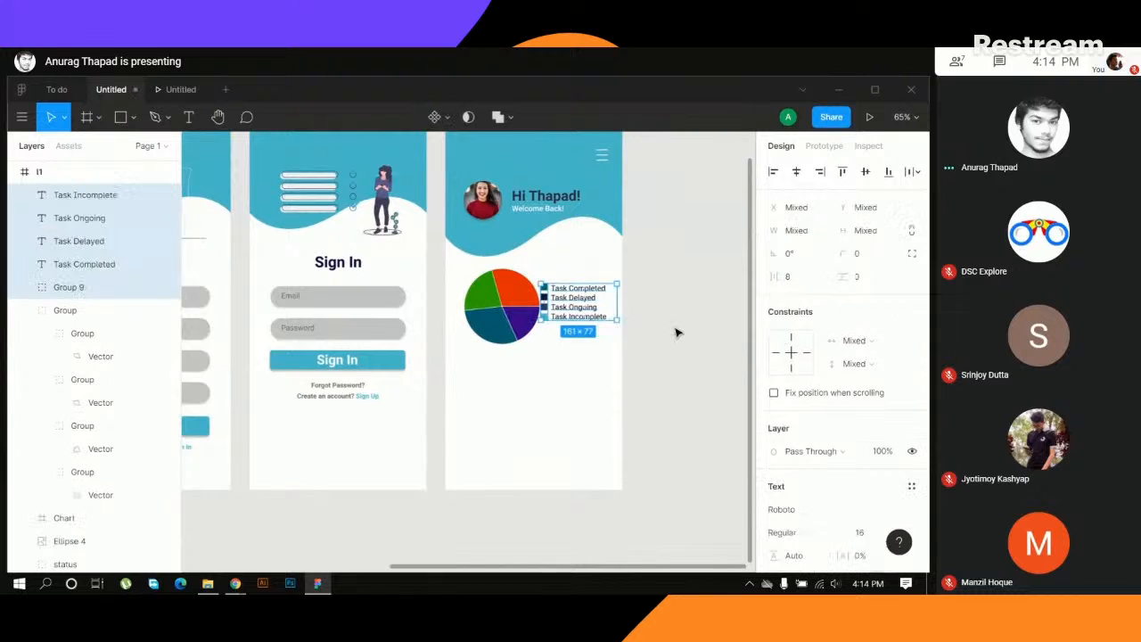
left_click(677, 330)
left_click(590, 292)
left_click(645, 285)
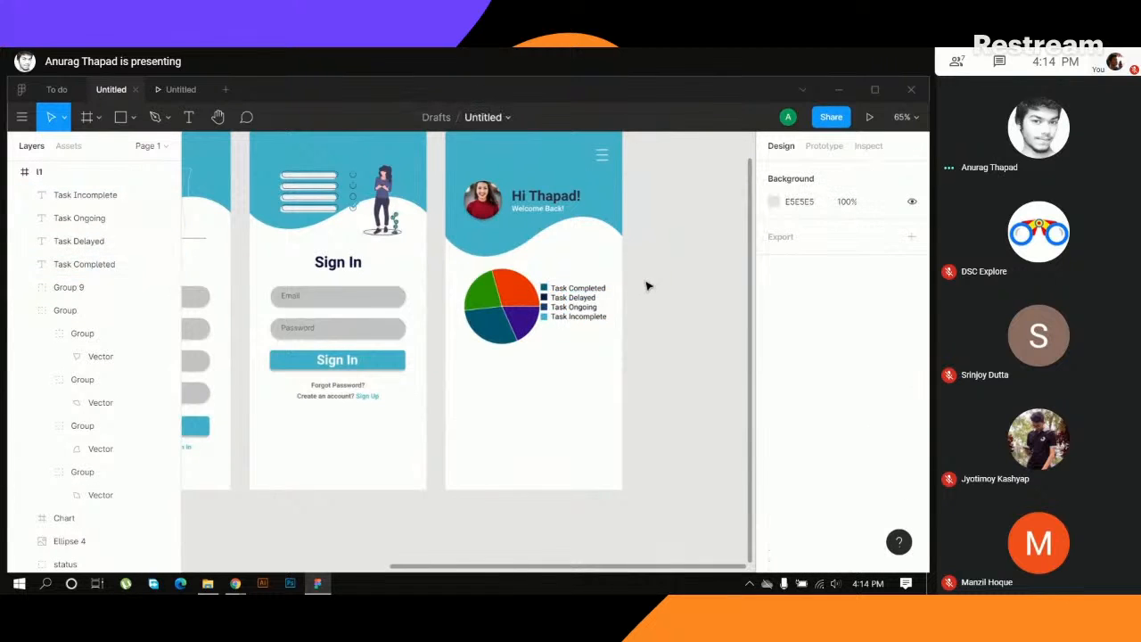
left_click_drag(645, 286, 587, 345)
- Try to colour the four legend labels by sampling the "Forgot Password?" text at the current zoom, and undo it
key("i")
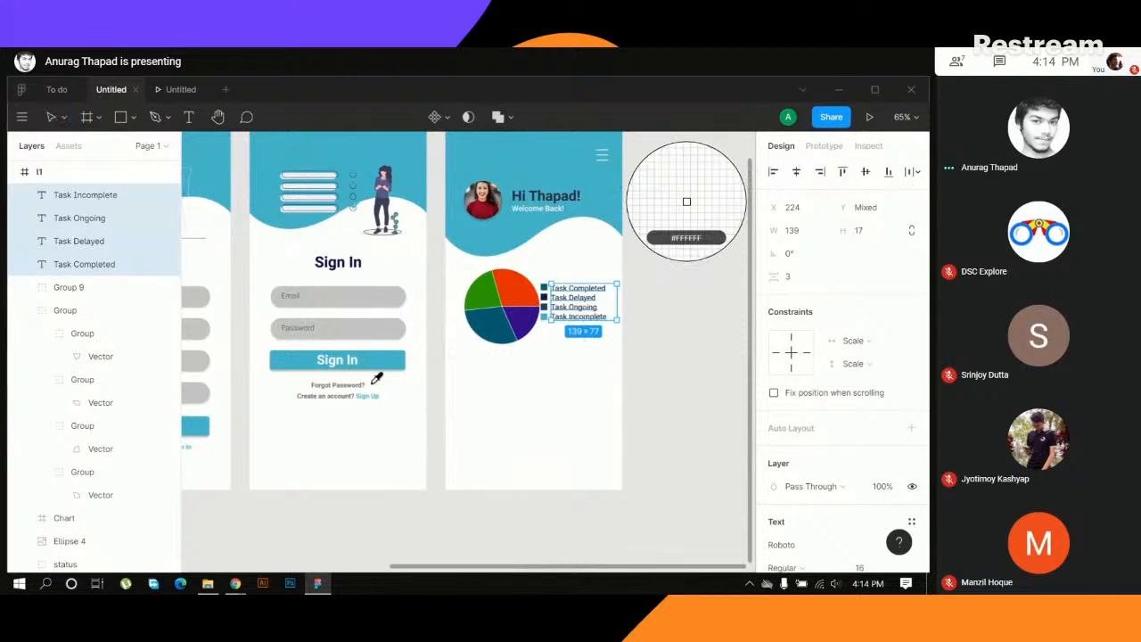
left_click(347, 385)
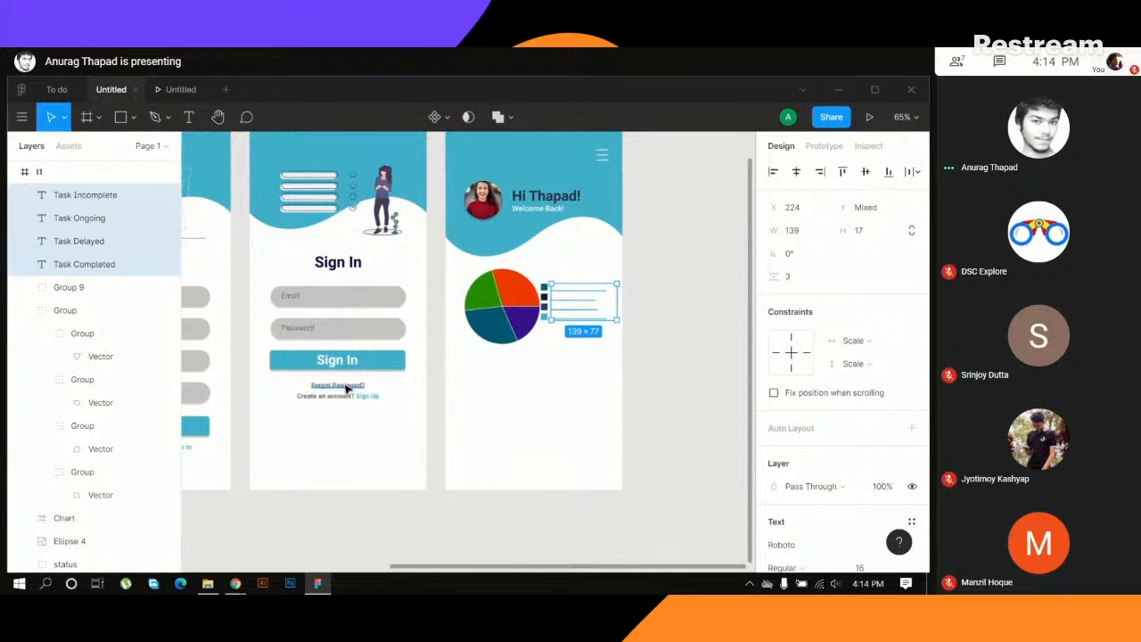
key("ctrl+z")
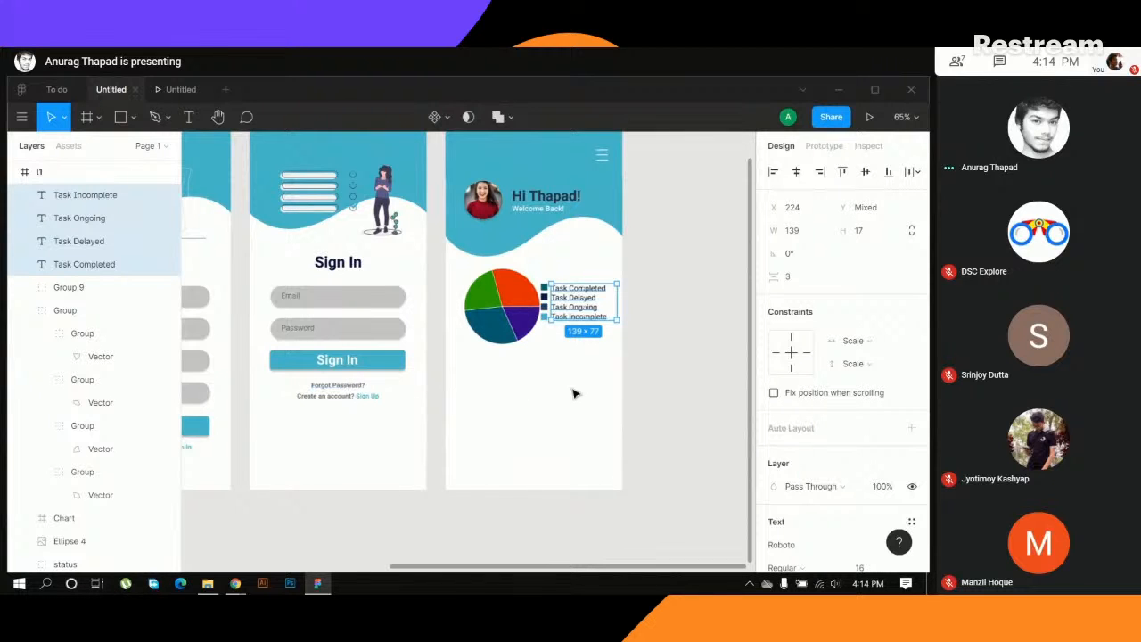
- Colour the four legend labels grey by sampling the enlarged "Forgot Password?" text on the sign-in screen
key("ctrl+plus")
key("ctrl+plus")
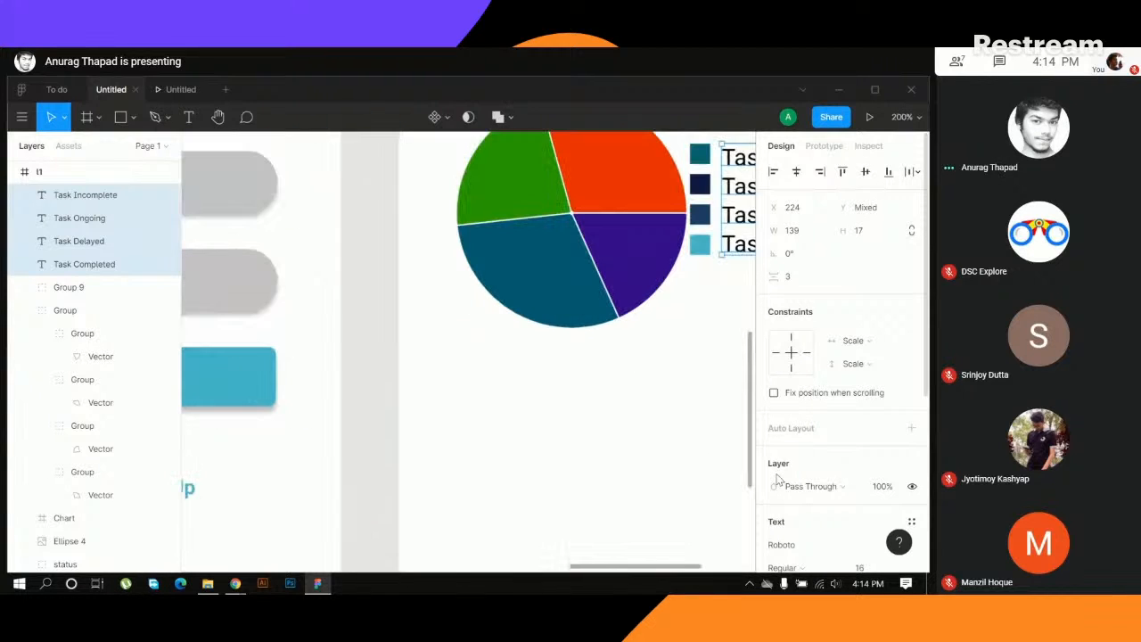
left_click_drag(456, 512, 747, 262)
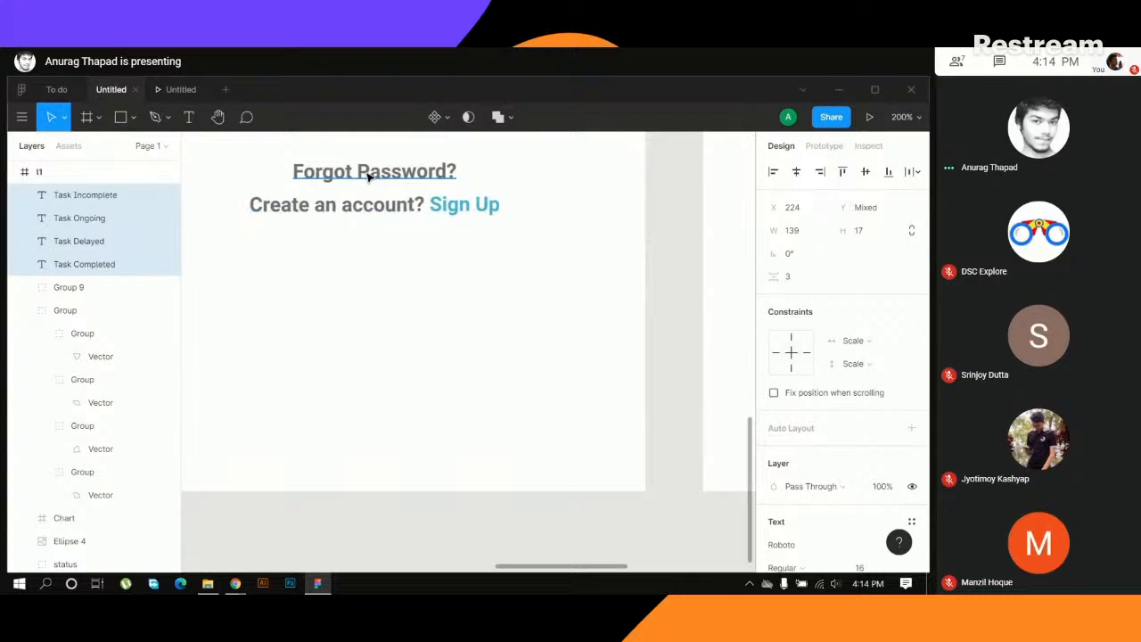
key("i")
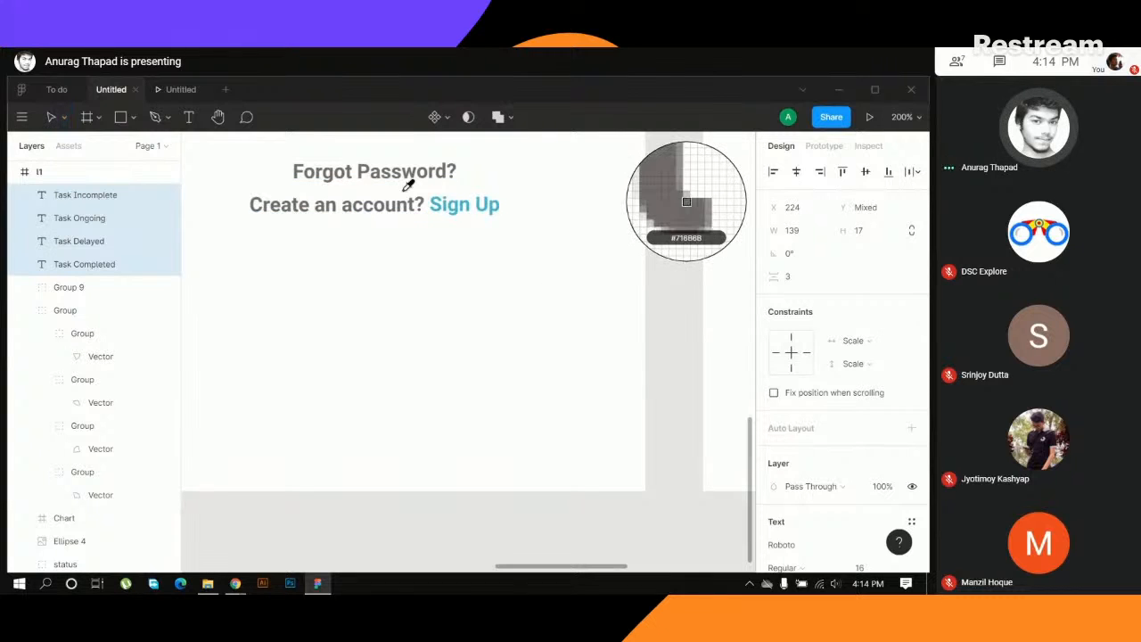
key("Escape")
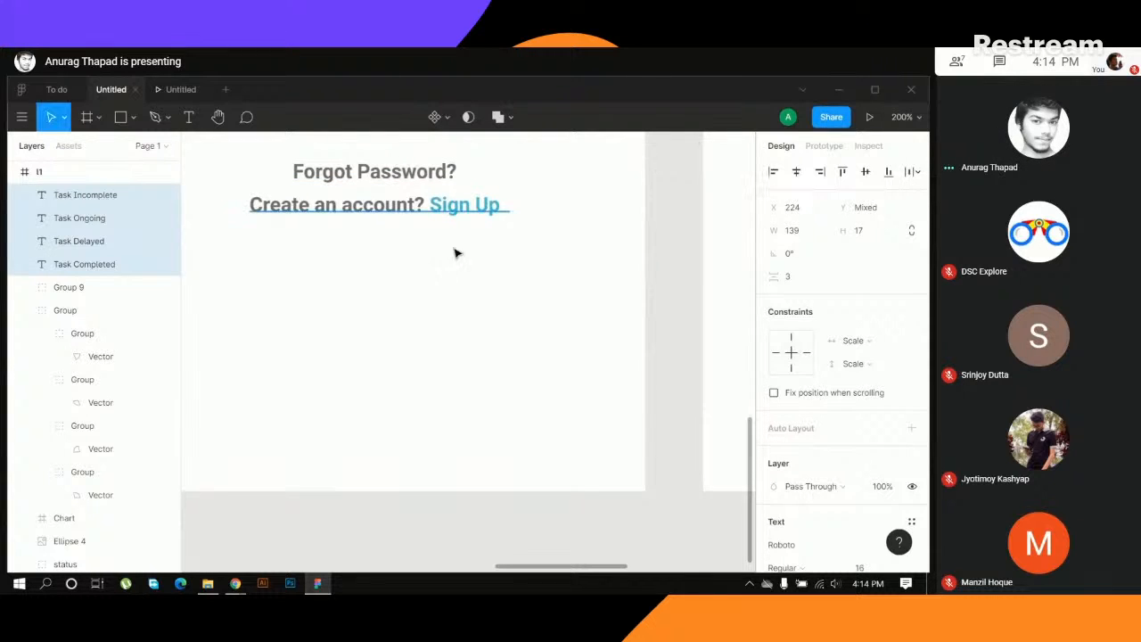
left_click(671, 265)
- Fill the Task Completed legend swatch with orange-red E12900 sampled from the pie chart's upper-right slice
key("shift+0")
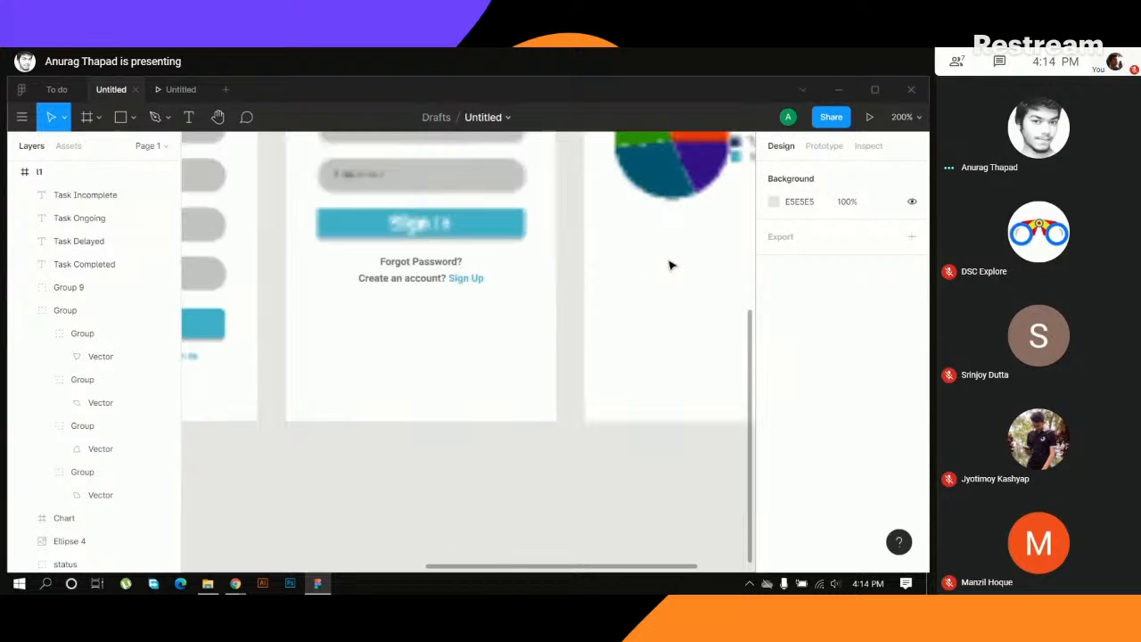
left_click_drag(667, 259, 285, 412)
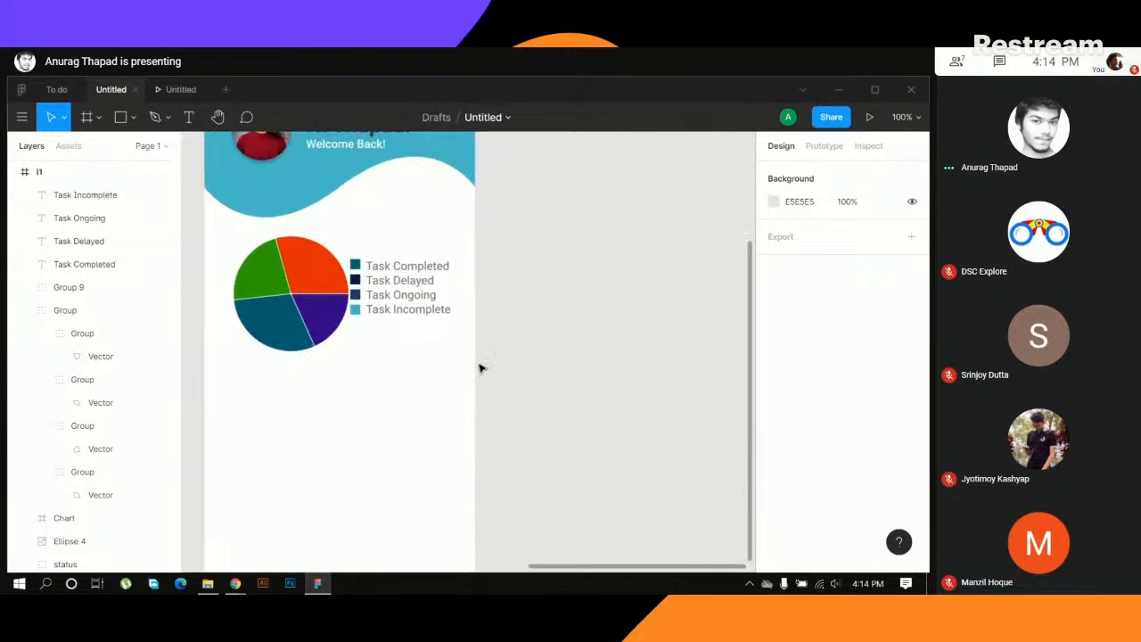
left_click_drag(374, 379, 423, 387)
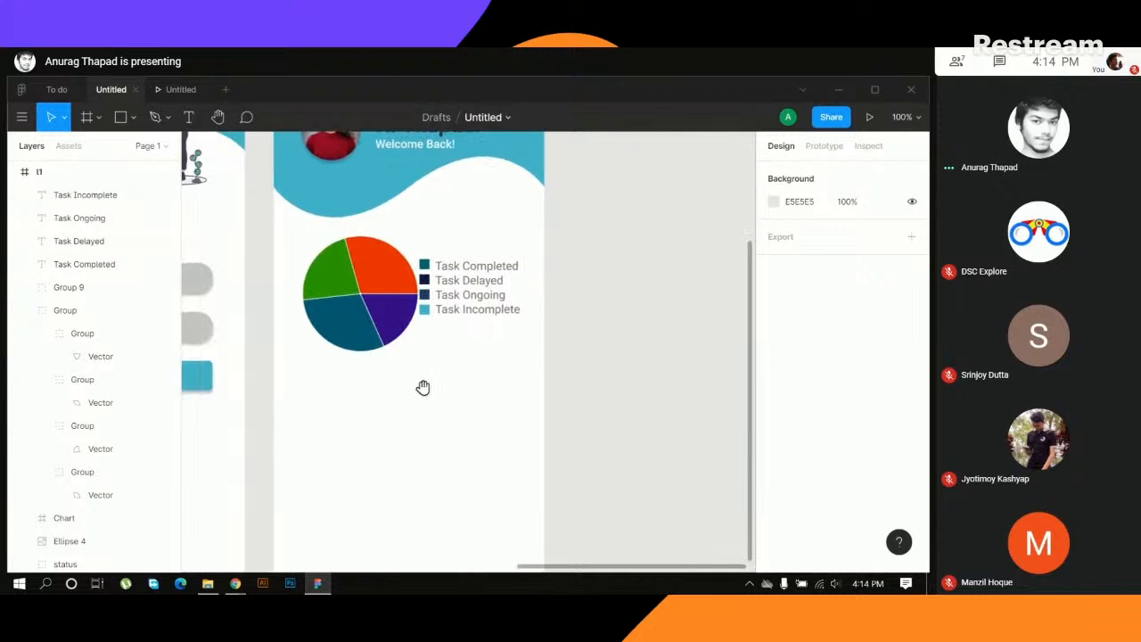
double_click(425, 265)
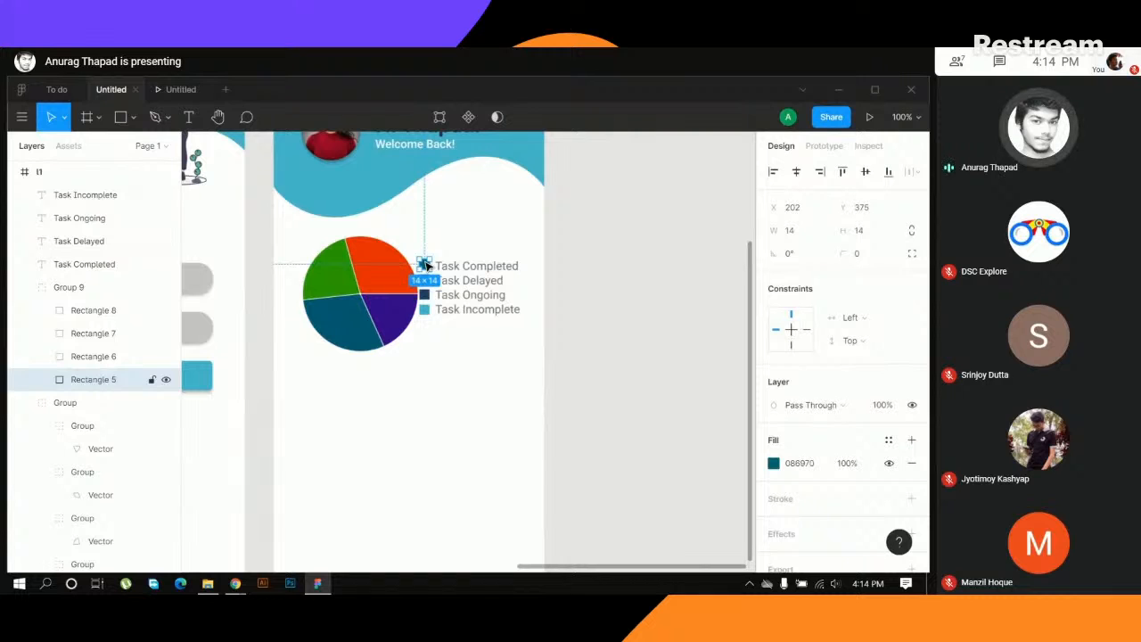
key("i")
left_click(405, 270)
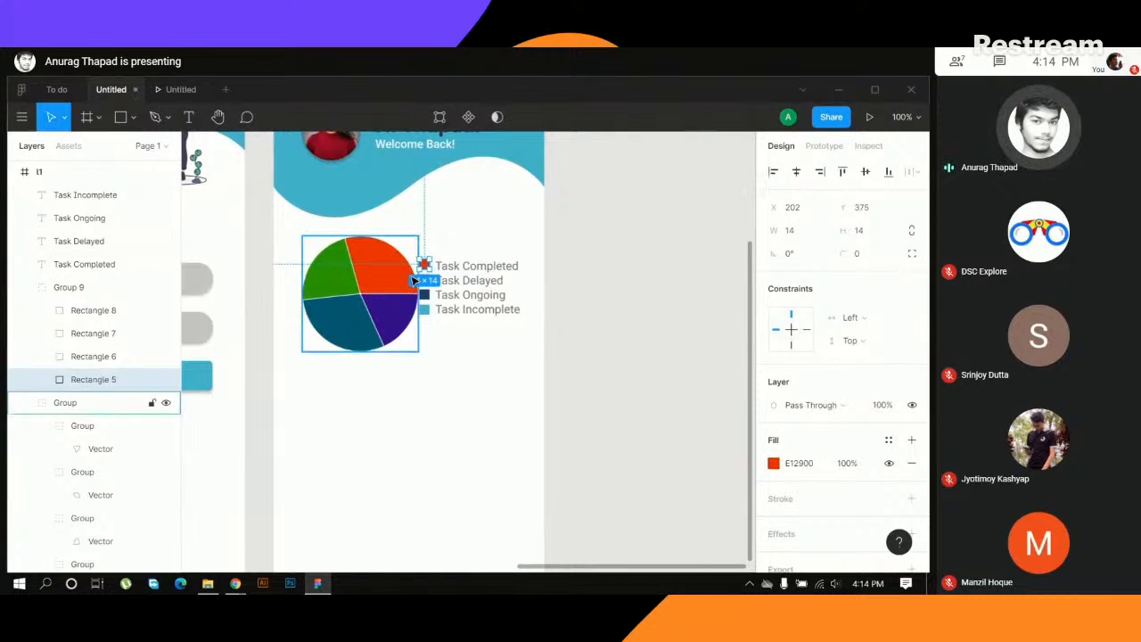
left_click(478, 398)
- Fill the Task Delayed legend swatch with the dark purple sampled from the pie chart's lower-right slice
double_click(426, 280)
key("i")
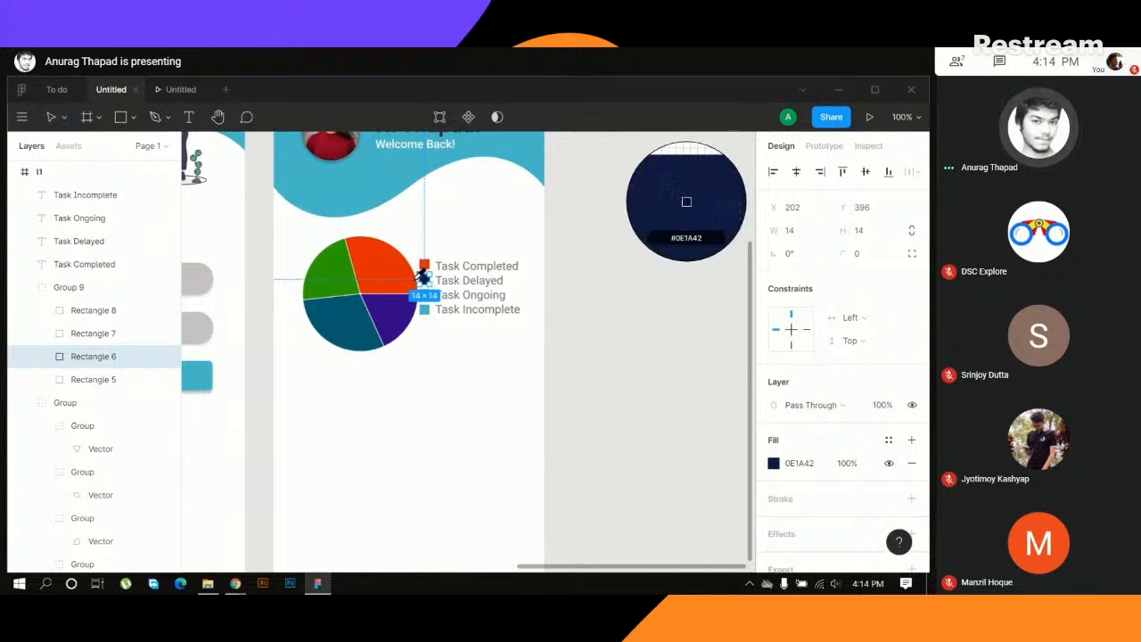
left_click(393, 310)
left_click(440, 387)
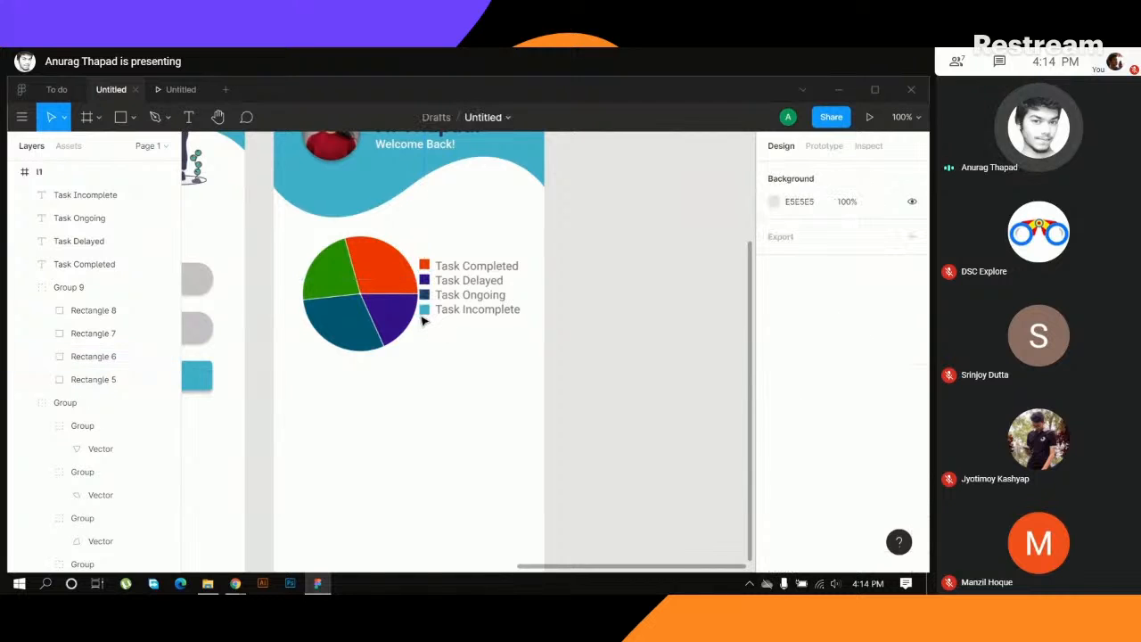
- Fill the Task Ongoing legend swatch with the dark teal sampled from the pie chart's lower-left slice
double_click(425, 295)
key("i")
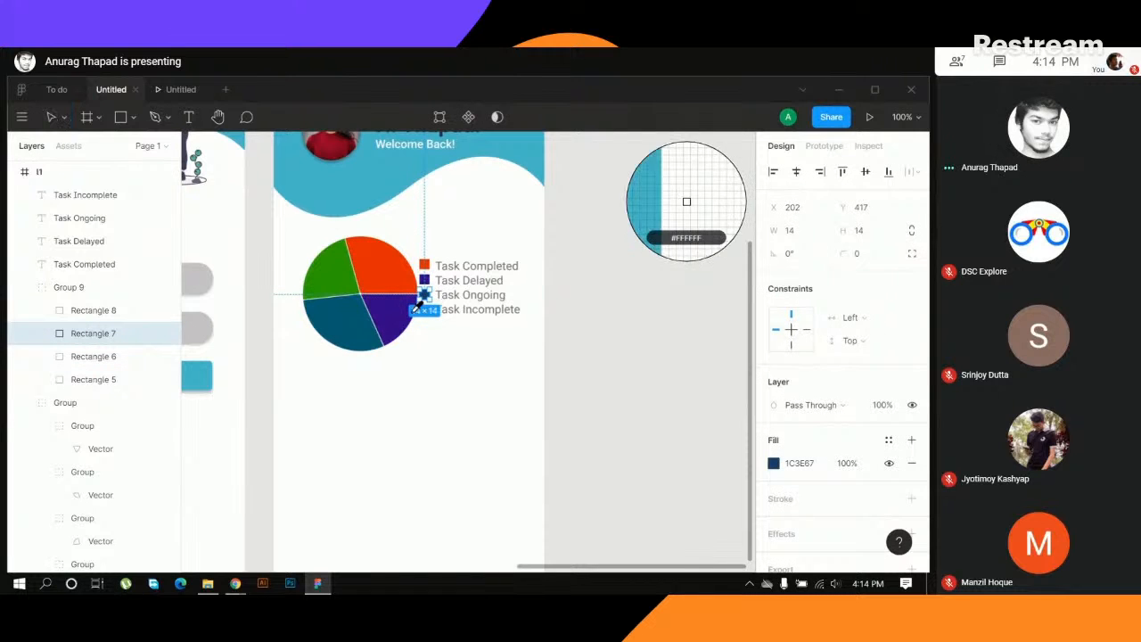
left_click(353, 311)
left_click(429, 360)
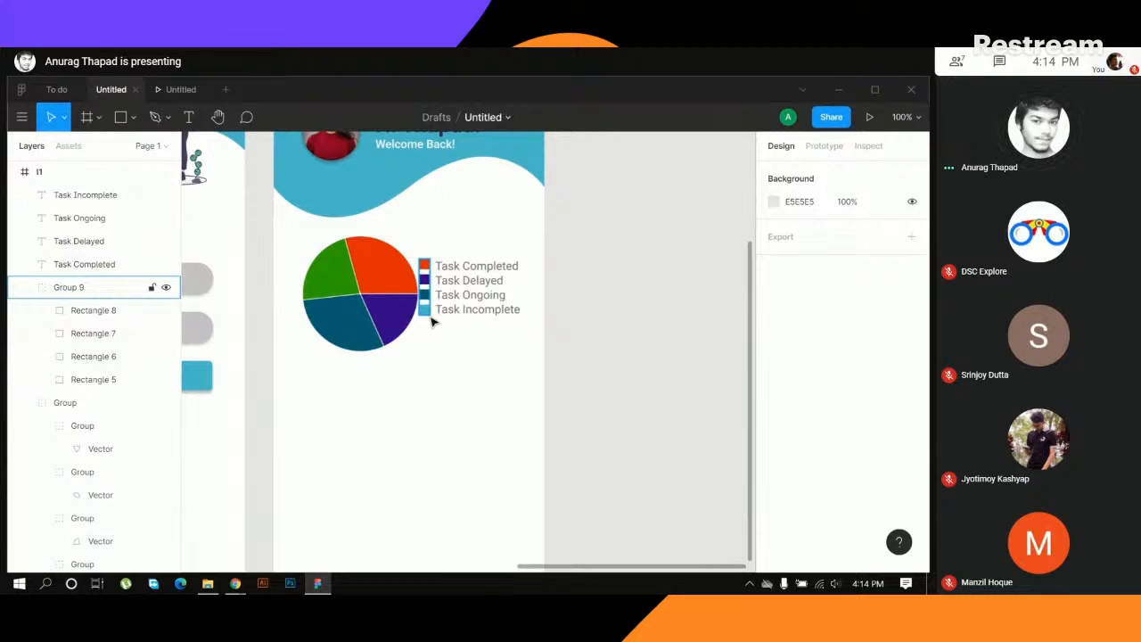
- Fill the Task Incomplete legend swatch with the green sampled from the pie chart's upper-left slice
double_click(426, 315)
key("i")
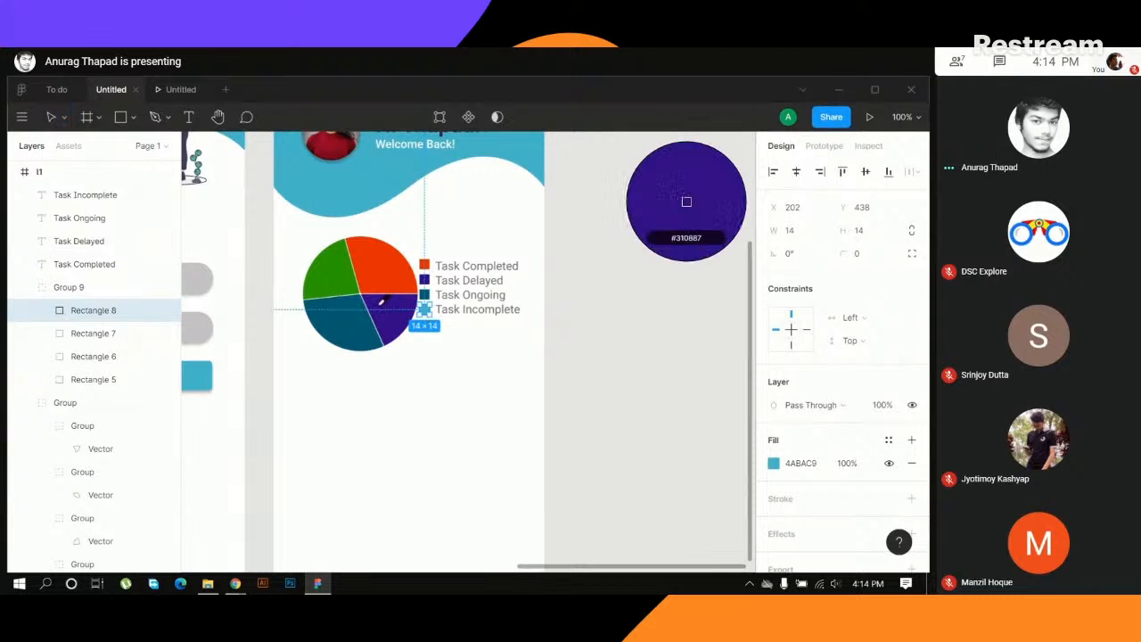
left_click(334, 268)
left_click(472, 346)
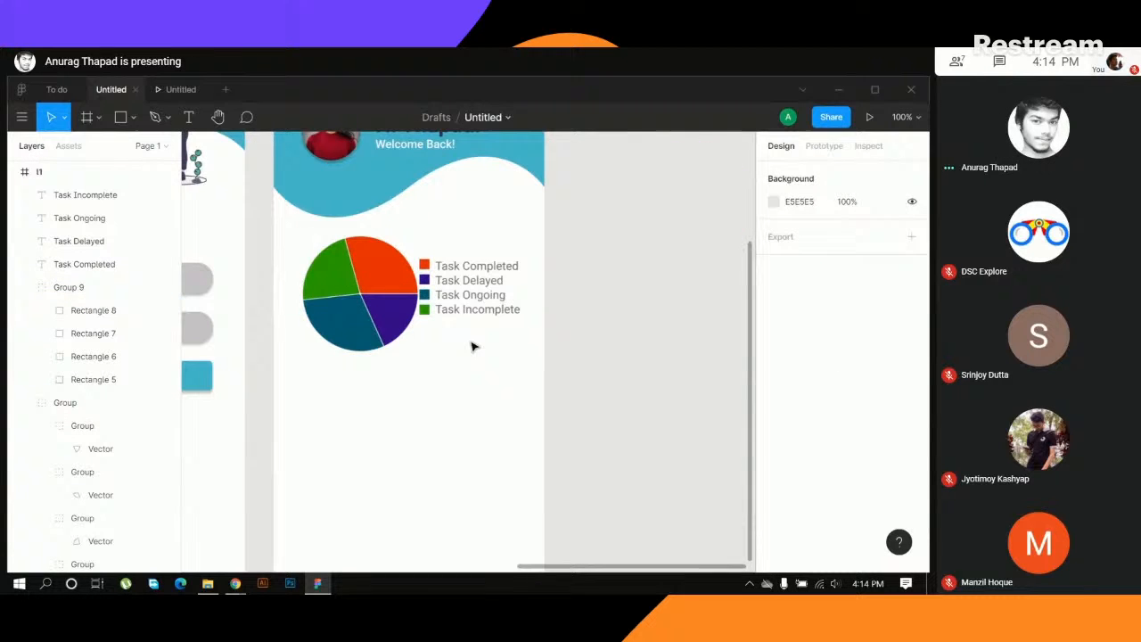
- Move the pie chart left to X 28 and scale it down to 137 × 137
left_click(369, 310)
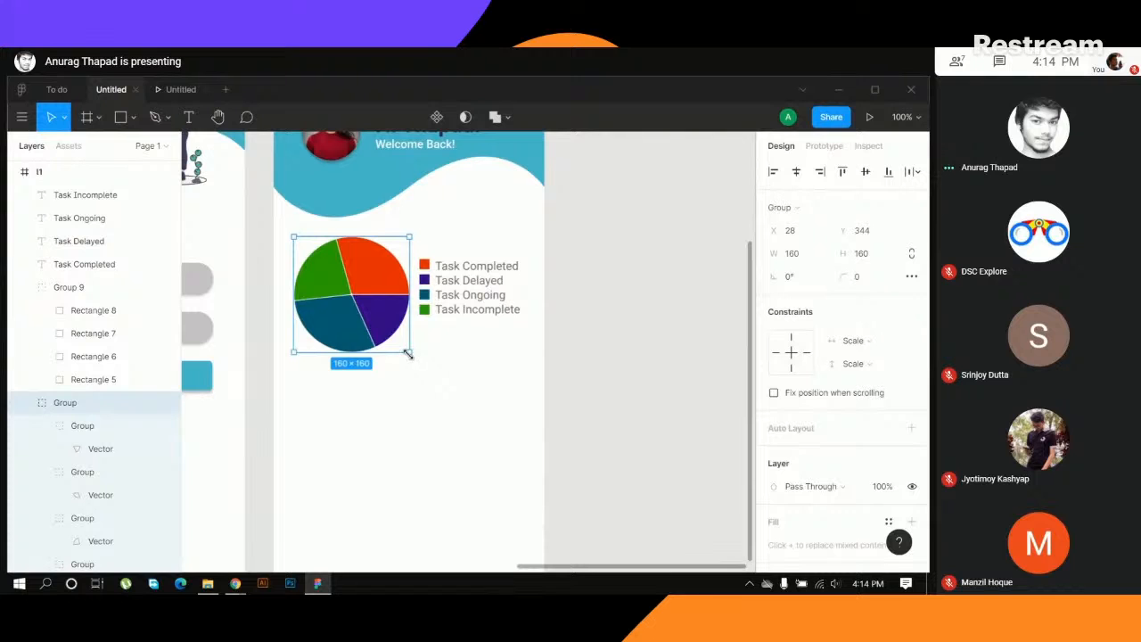
left_click_drag(407, 354, 393, 335)
left_click(452, 272)
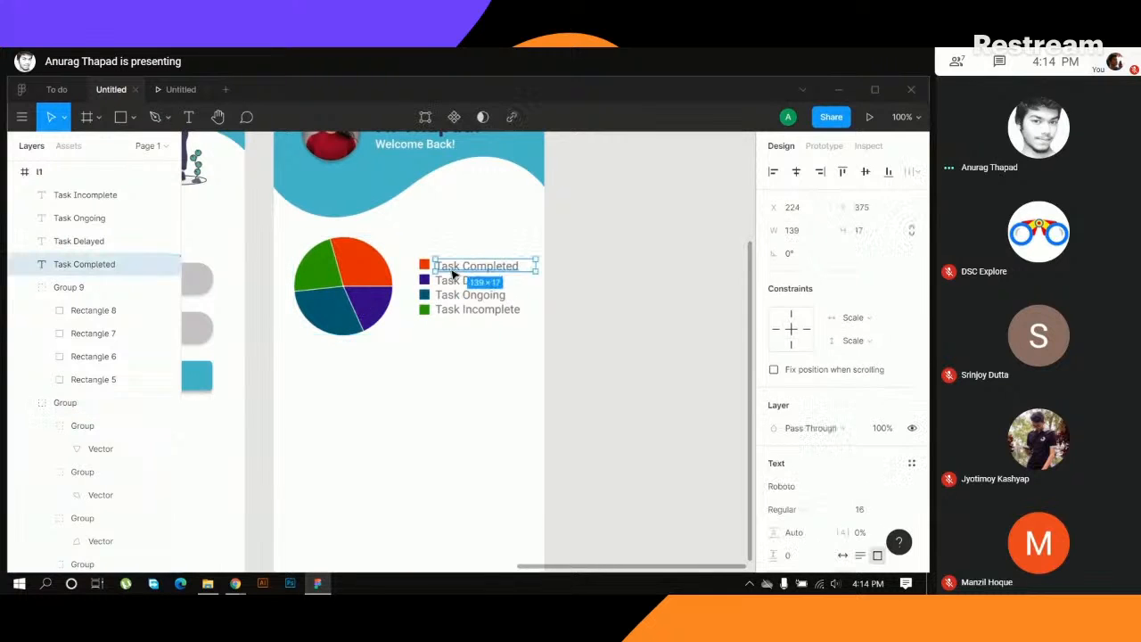
- Group the four legend labels together with their colour swatches
left_click_drag(423, 242, 546, 364)
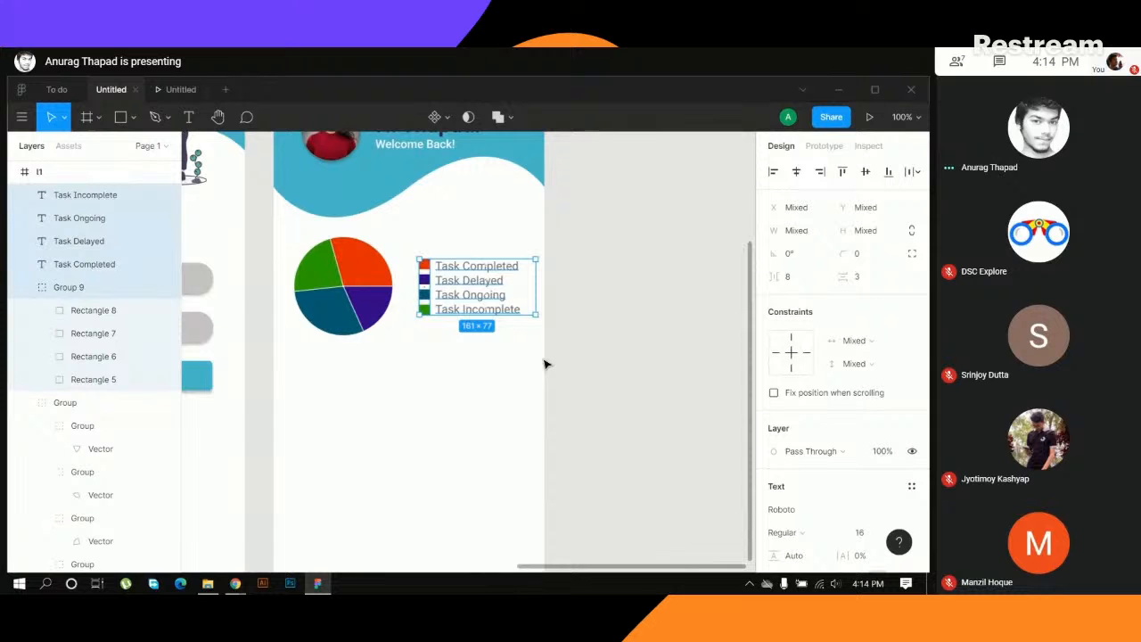
left_click(476, 222)
left_click_drag(575, 261, 479, 357)
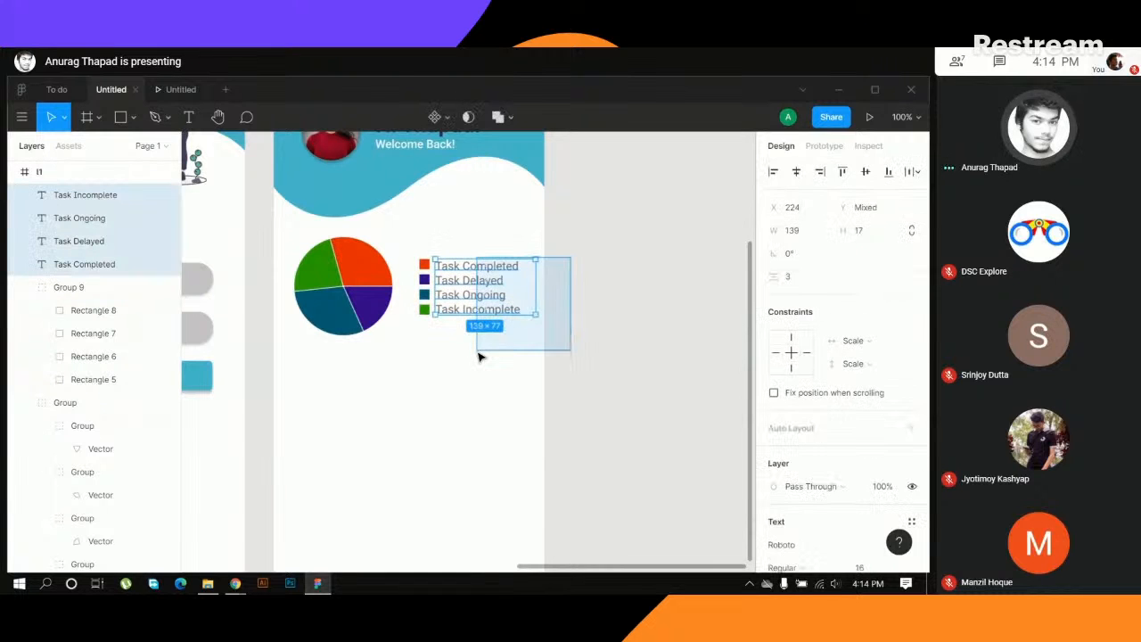
left_click(481, 331)
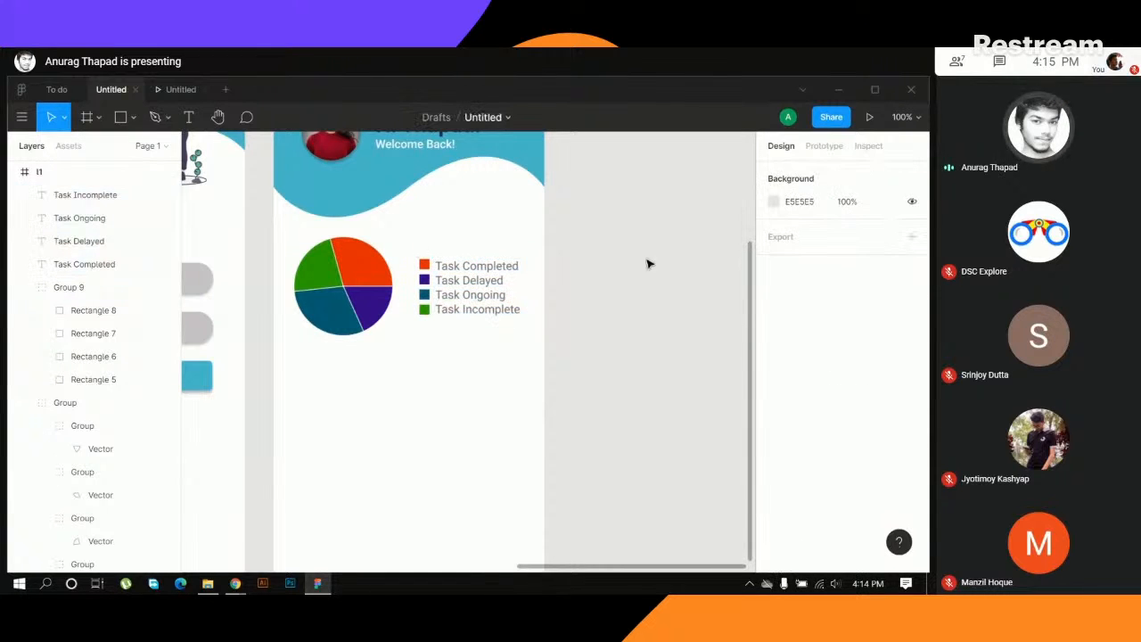
left_click_drag(621, 249, 415, 339)
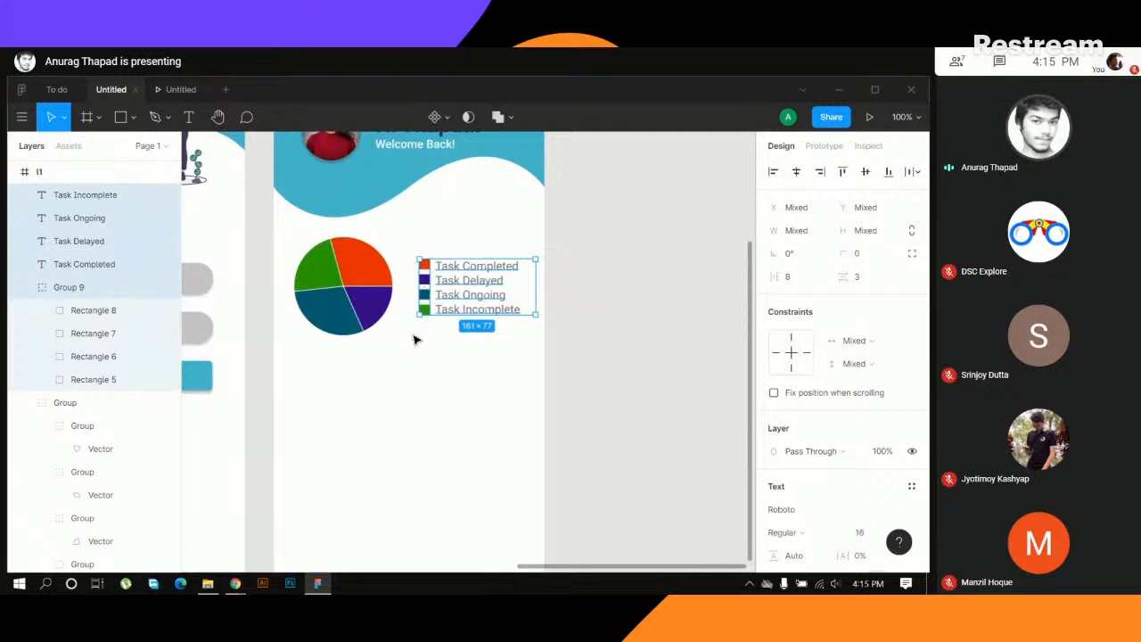
key("ctrl+g")
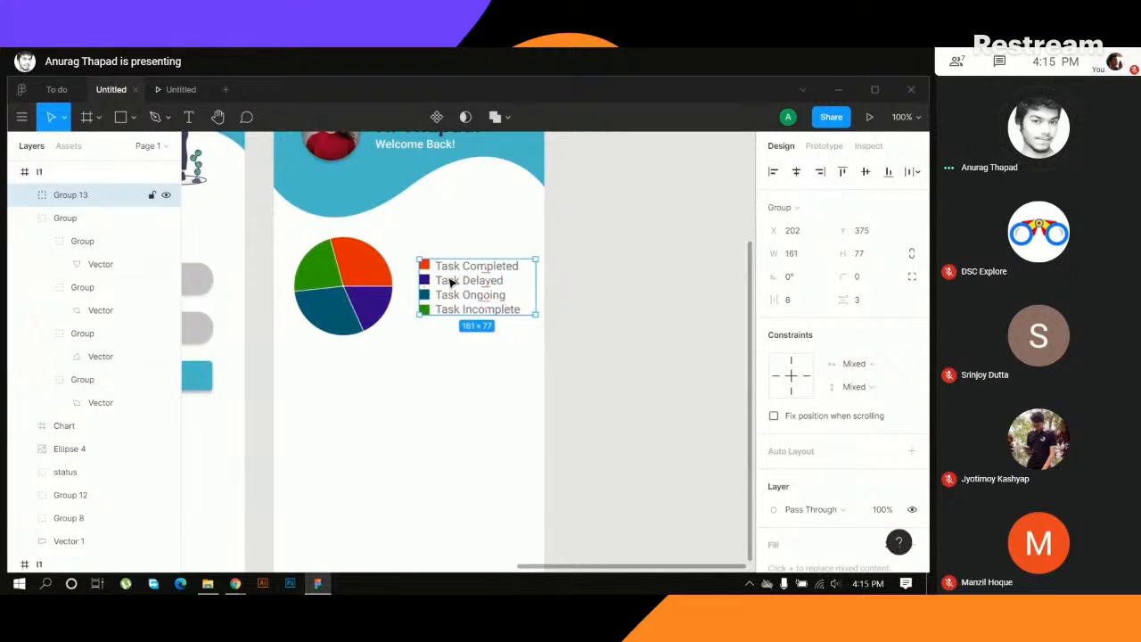
- Align the legend group and the pie chart on their vertical centres
left_click(371, 296, "shift")
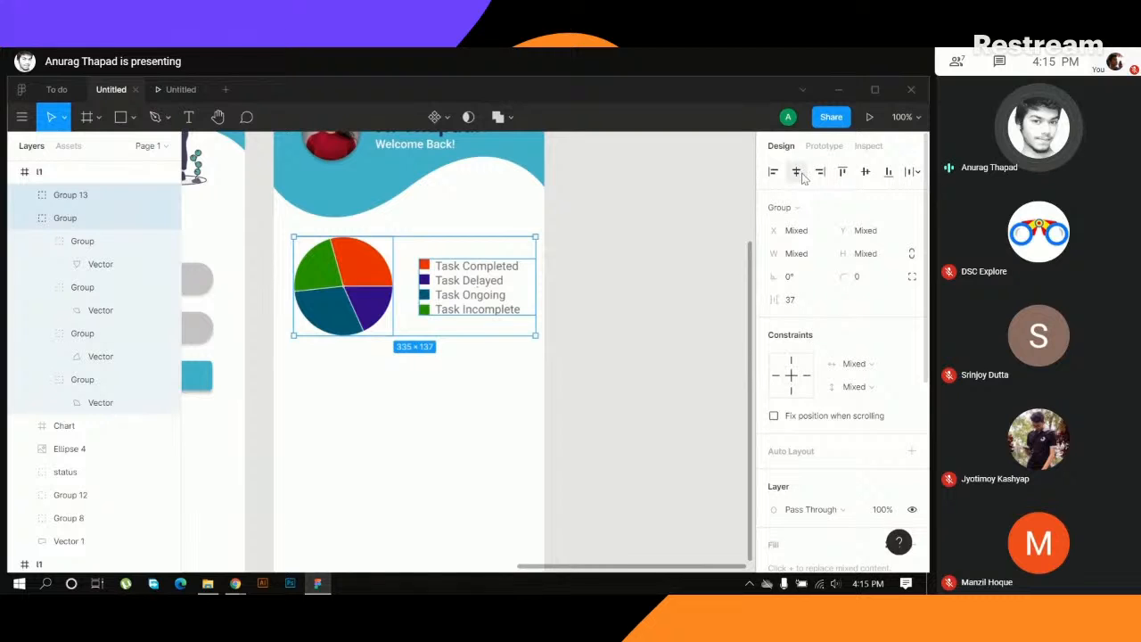
left_click(865, 171)
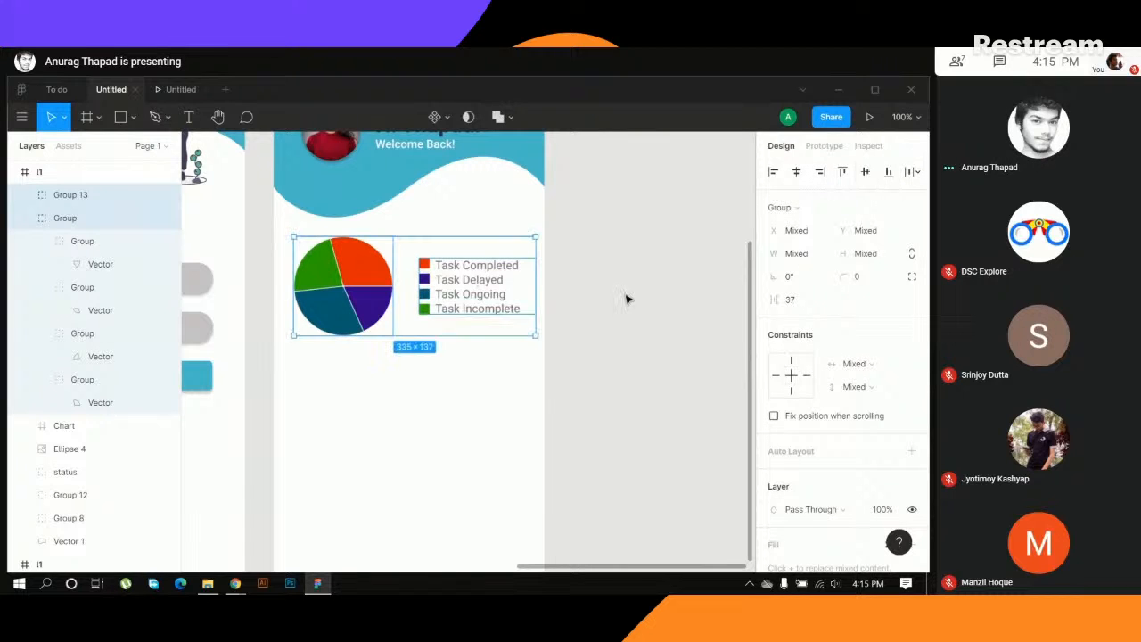
left_click(662, 288)
- Move the legend group closer to the pie chart at X 188, and shift the pie chart right to X 39
left_click_drag(434, 295, 430, 296)
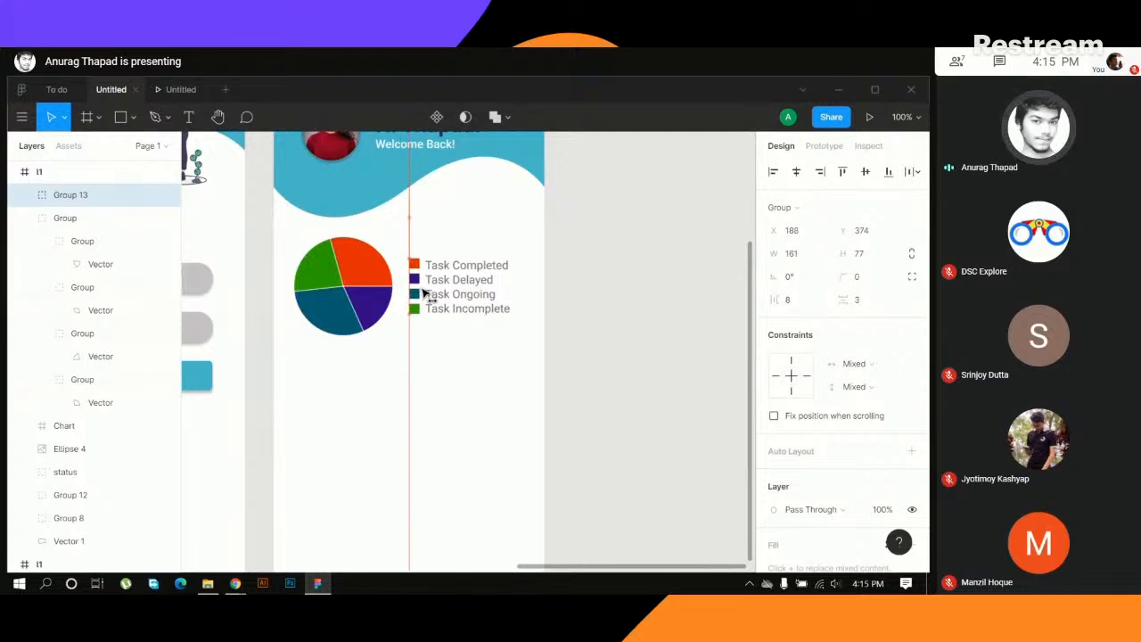
left_click(366, 300)
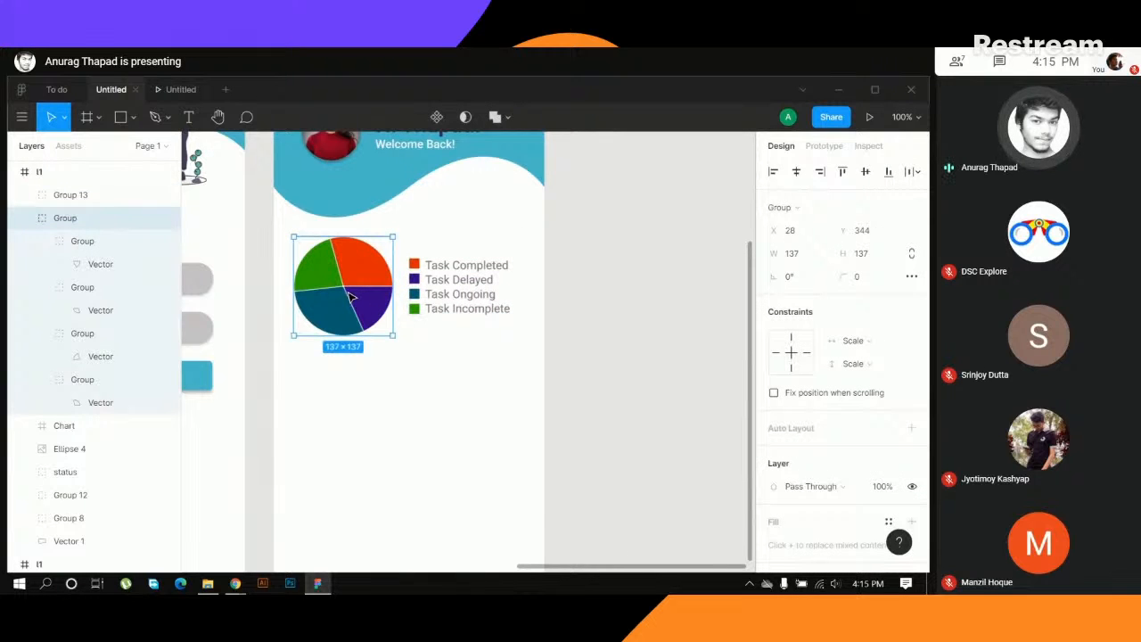
left_click_drag(353, 297, 358, 298)
left_click(704, 310)
scroll(619, 309, "up", 3)
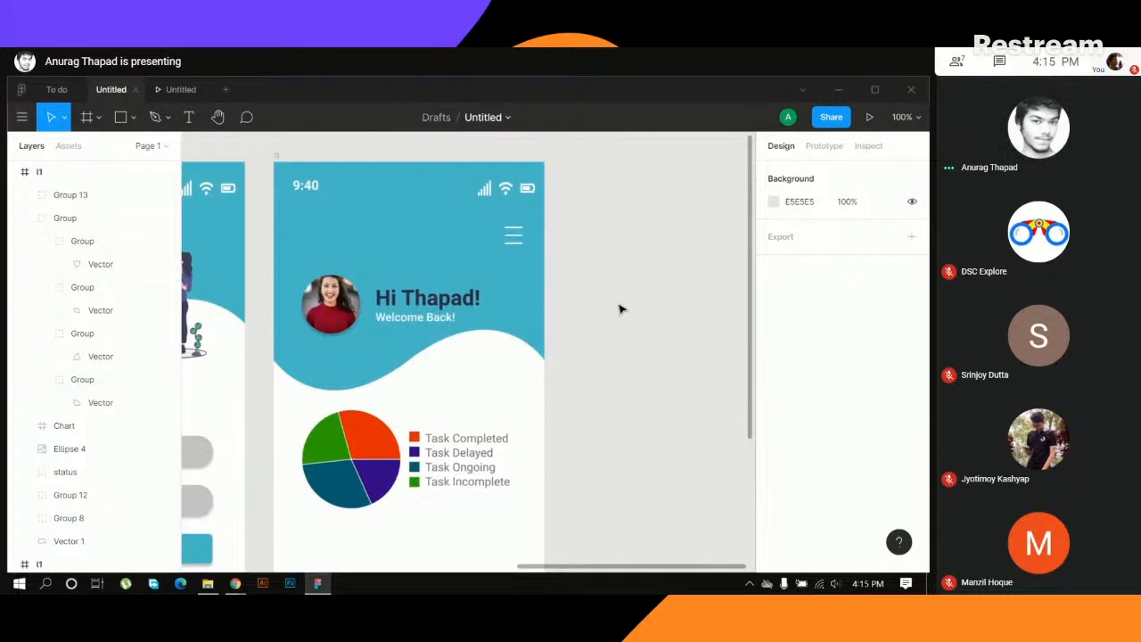
scroll(618, 308, "down", 1)
left_click_drag(346, 390, 342, 392)
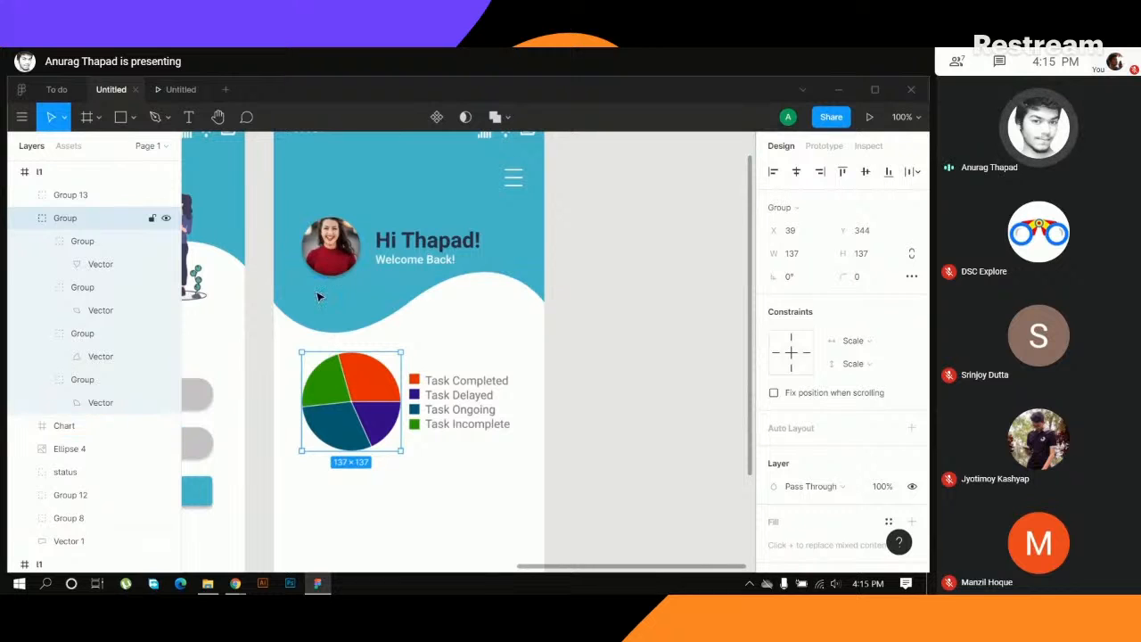
- Shift the legend group slightly right to widen its gap from the pie chart
left_click(428, 420)
left_click_drag(437, 411, 445, 413)
left_click(578, 389)
scroll(632, 410, "down", 3)
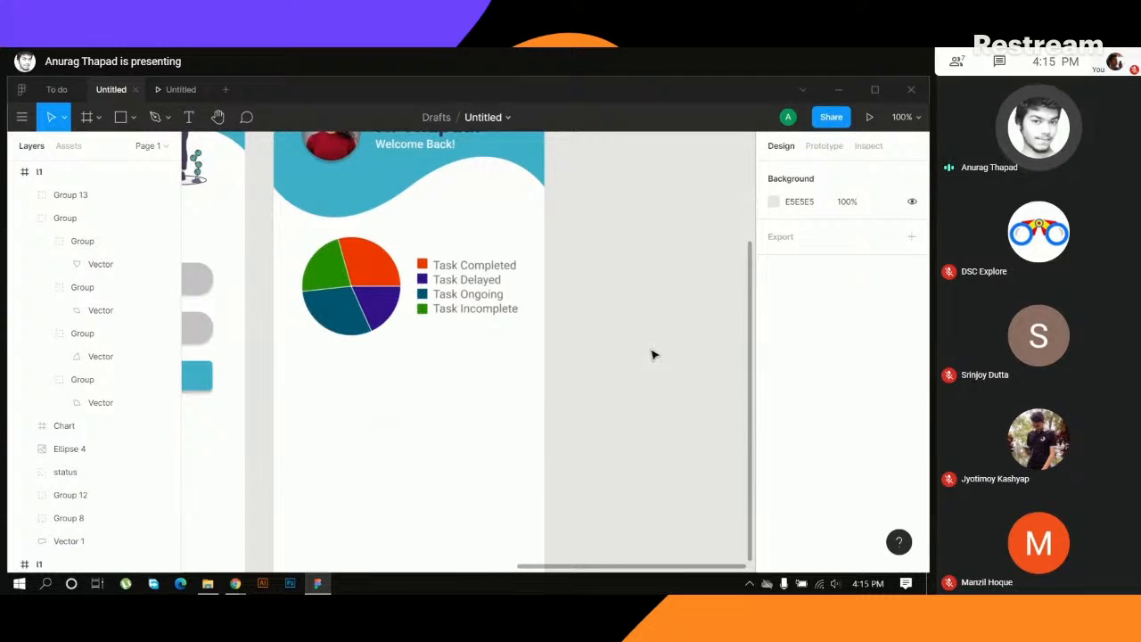
- Try a layout with the pie chart raised towards the centre and the legend group below it, and undo it
mouse_move(394, 414)
left_mouse_down()
mouse_move(647, 370)
mouse_move(392, 403)
left_mouse_up()
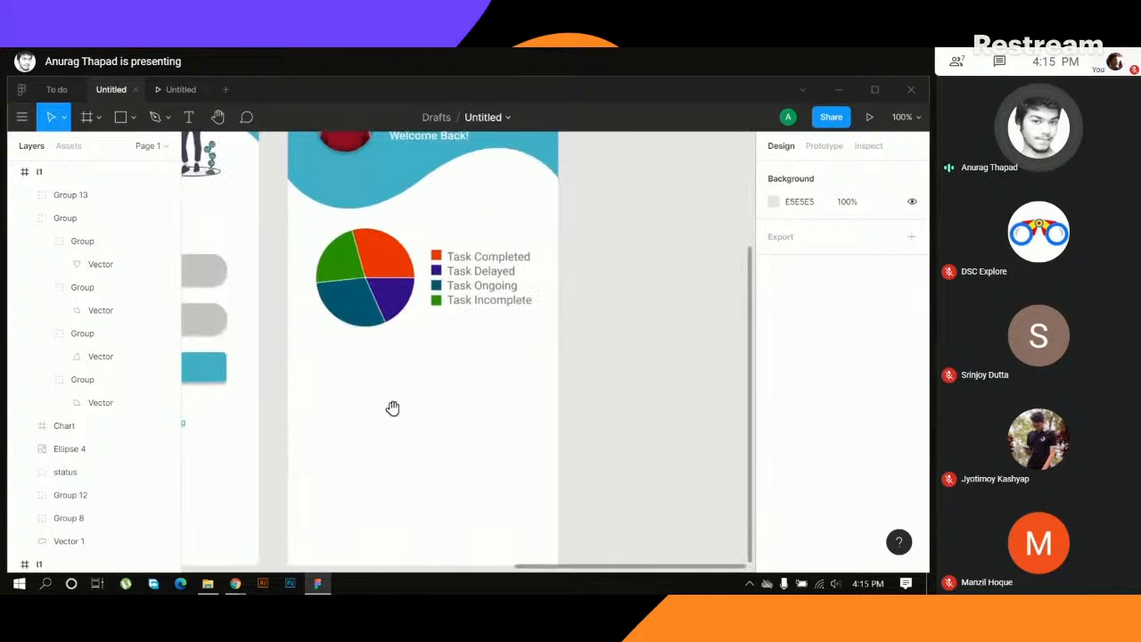
left_click(354, 282)
left_click_drag(354, 282, 408, 246)
left_click_drag(475, 304, 324, 329)
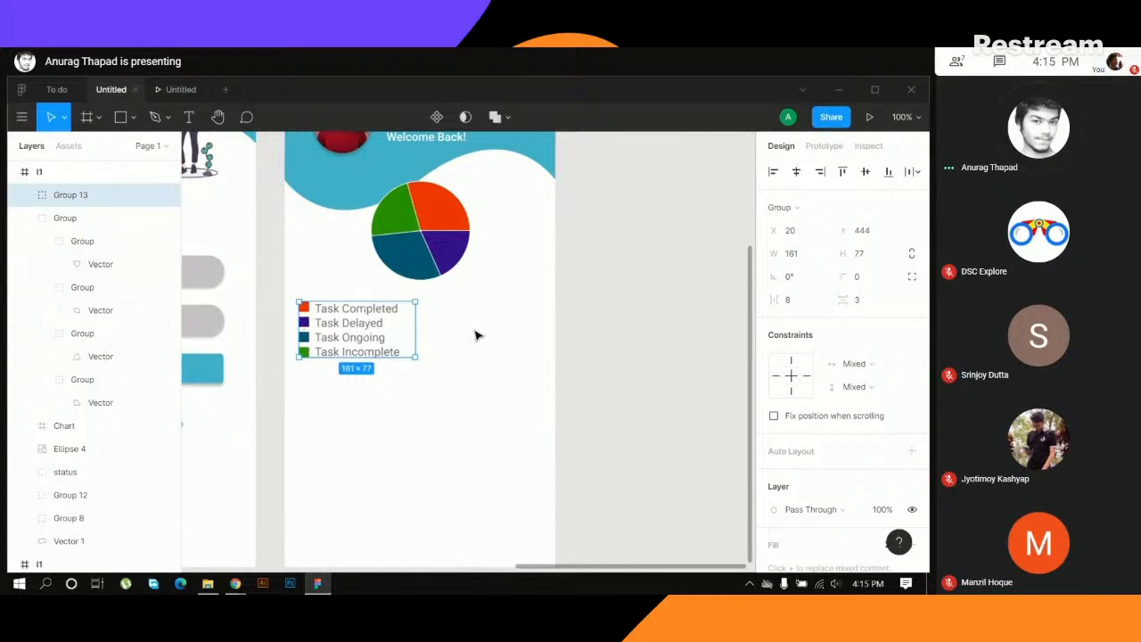
key("ctrl+z")
key("ctrl+z")
key("ctrl+z")
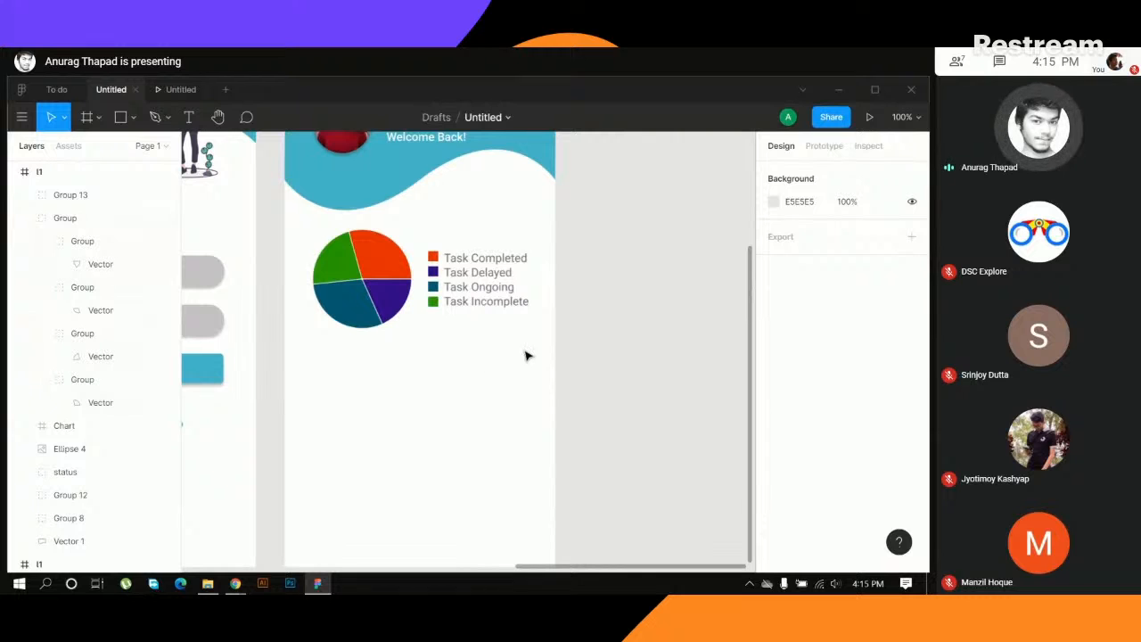
- Switch to the To do file and copy the home screen's task list card with its checklist, plus icon, divider and scrollbar
left_click_drag(519, 418, 469, 386)
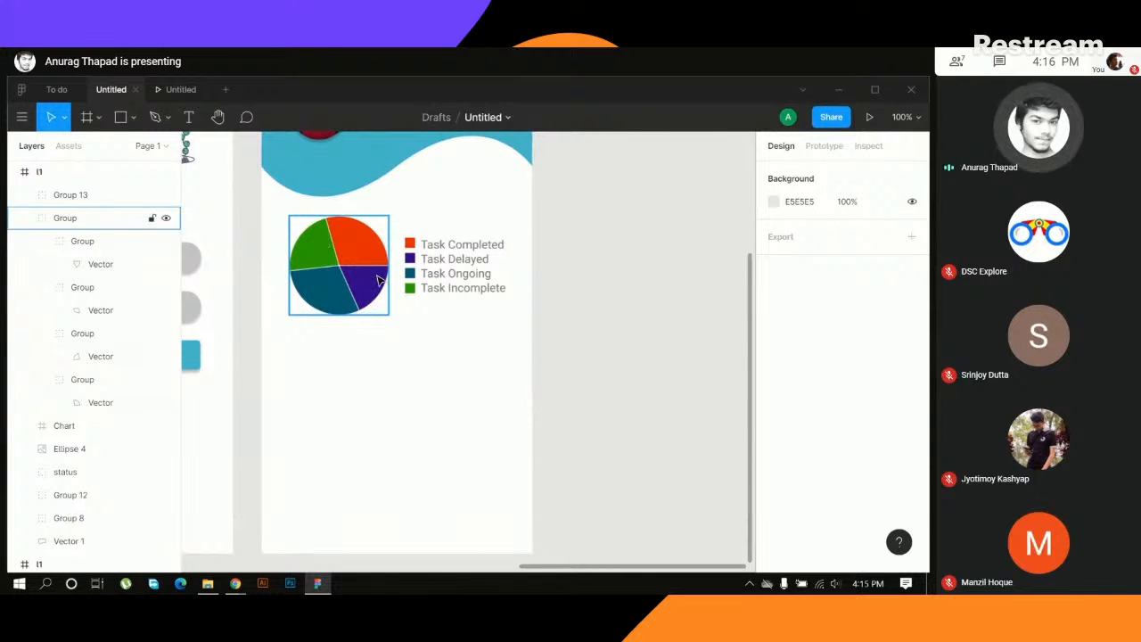
left_click_drag(481, 406, 546, 304)
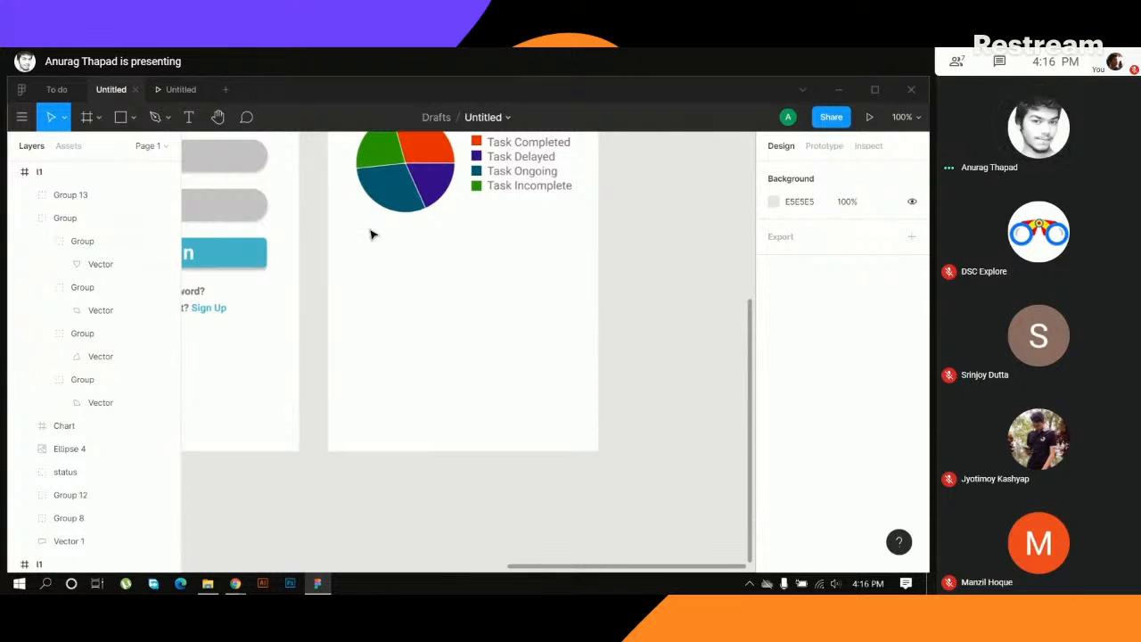
left_click(52, 90)
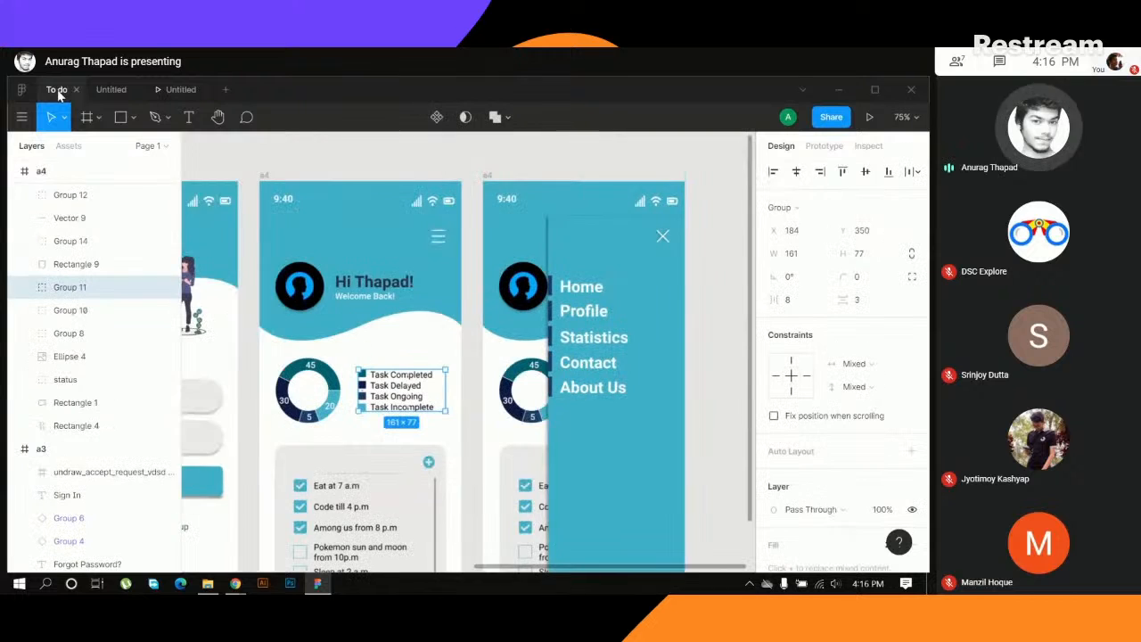
scroll(472, 370, "down", 3)
left_click(326, 295)
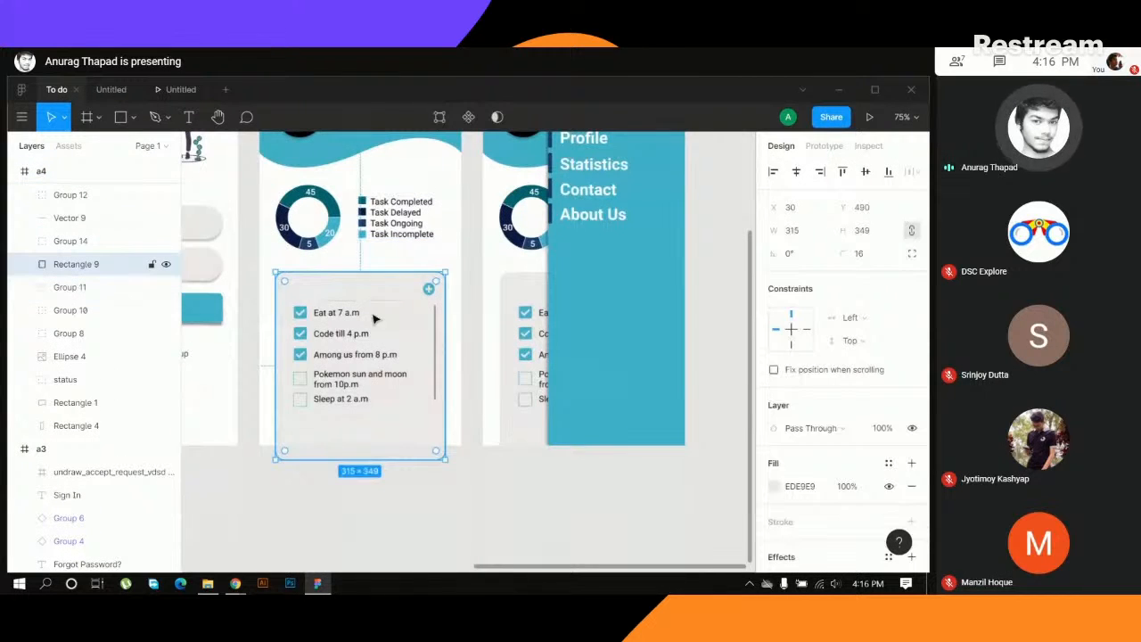
left_click_drag(237, 290, 308, 290)
key("ctrl+z")
left_click(248, 306)
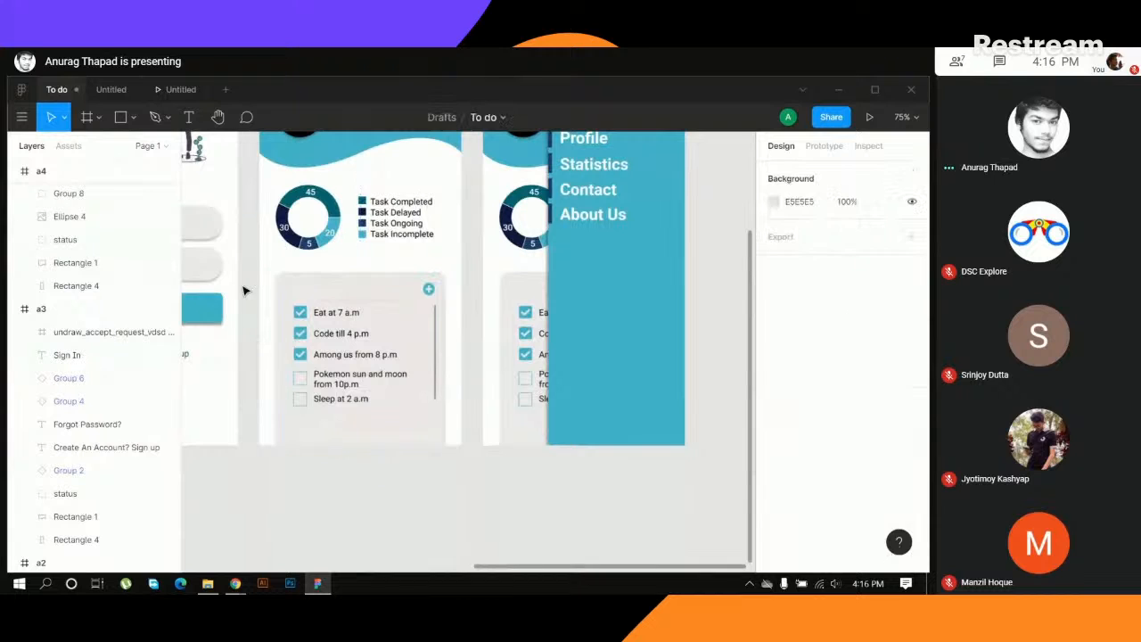
left_click_drag(235, 293, 466, 478)
left_click(250, 314)
left_click(443, 266, "shift")
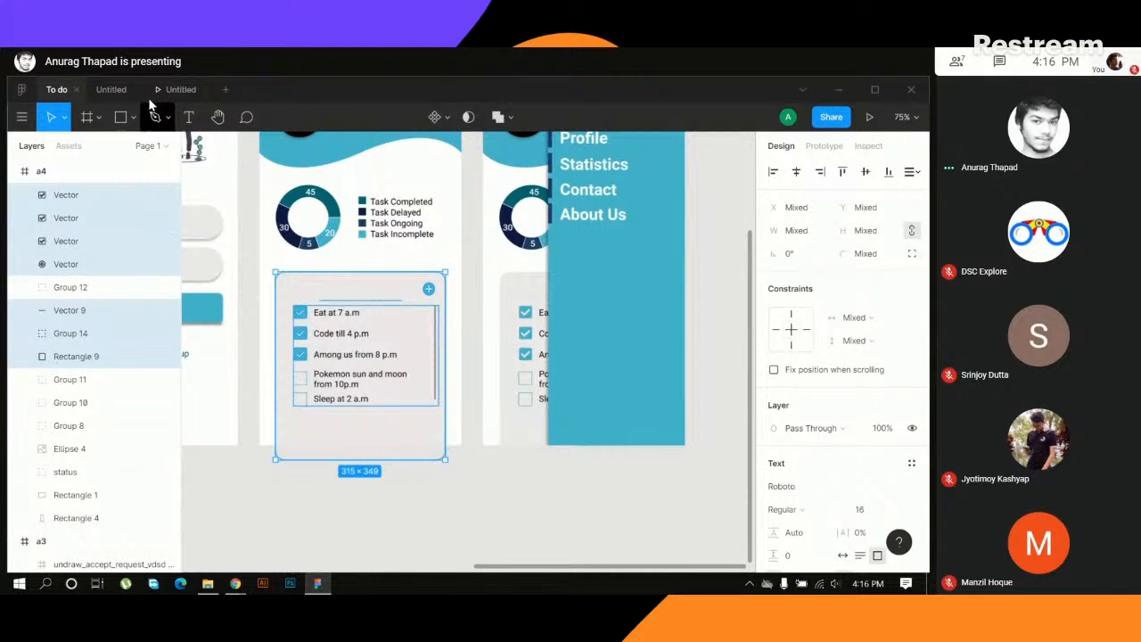
- Return to the Untitled file, paste the task list card below the pie chart, and nudge it slightly left
left_click(110, 89)
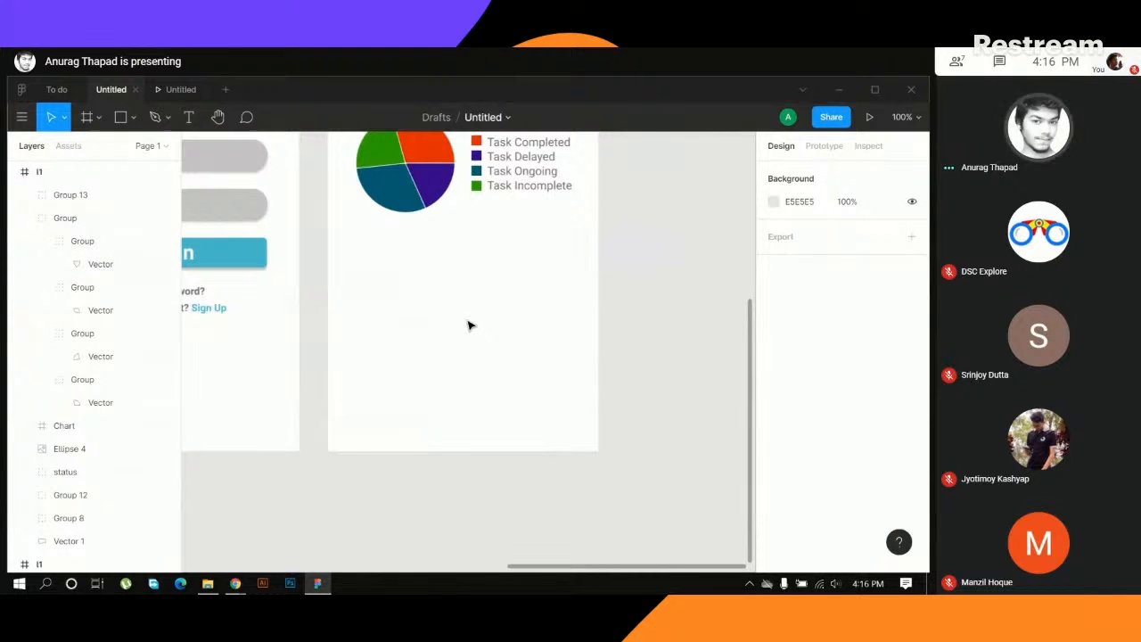
key("ctrl+v")
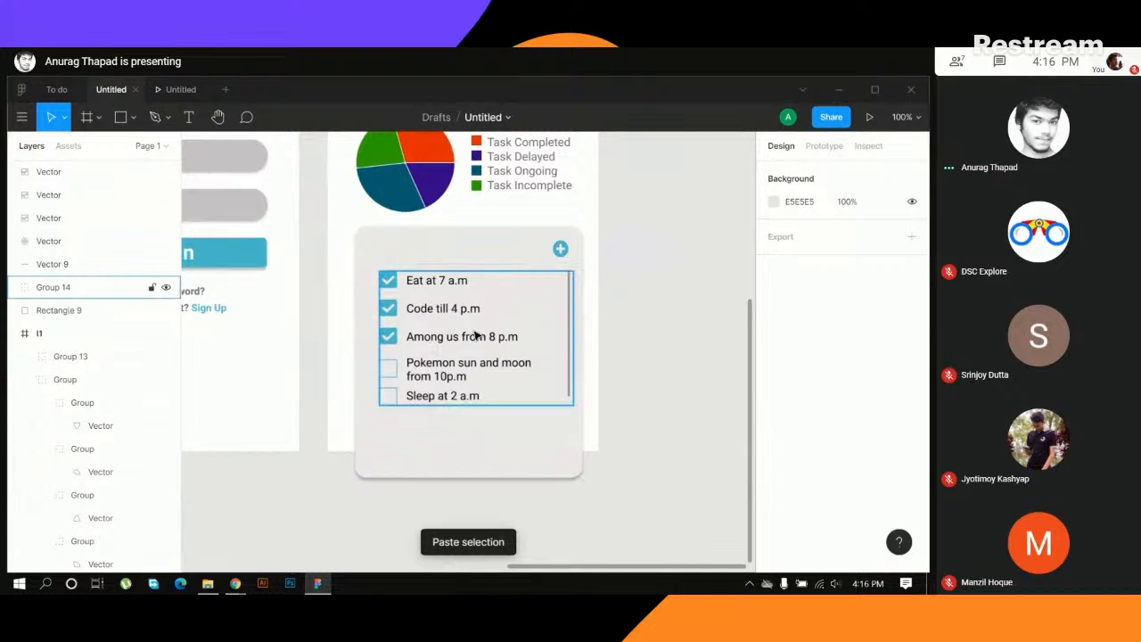
left_click_drag(321, 237, 619, 461)
left_click_drag(539, 372, 534, 372)
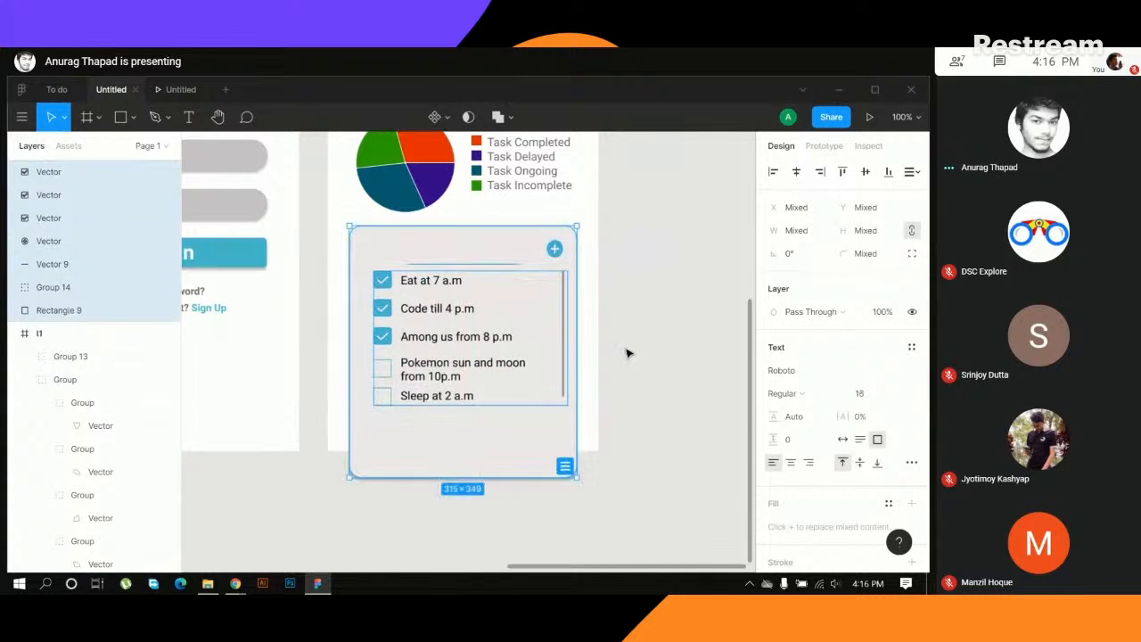
- Try to align the pasted card's elements on their vertical centres, and undo it
left_click(866, 171)
key("ctrl+z")
left_click(659, 343)
left_click(487, 242)
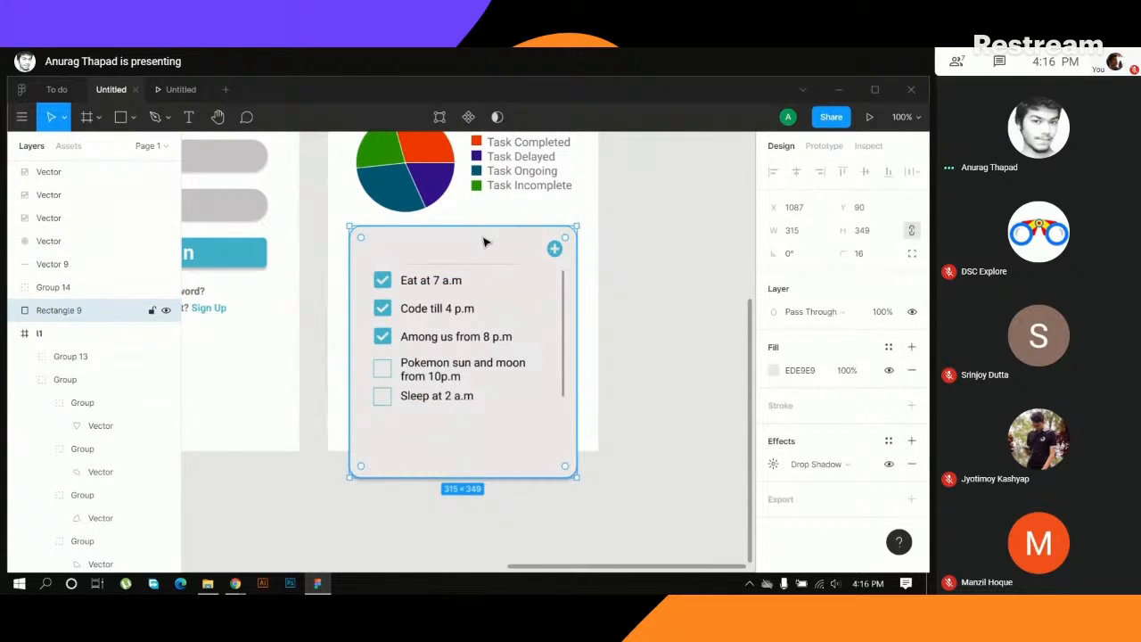
left_click(663, 378)
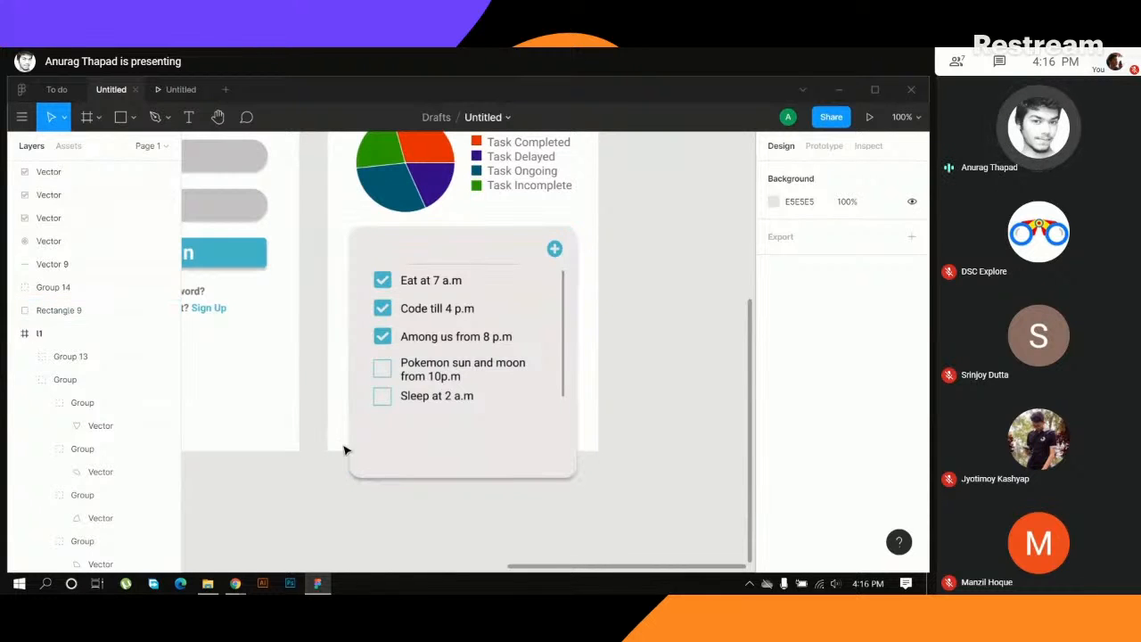
scroll(660, 334, "up", 4)
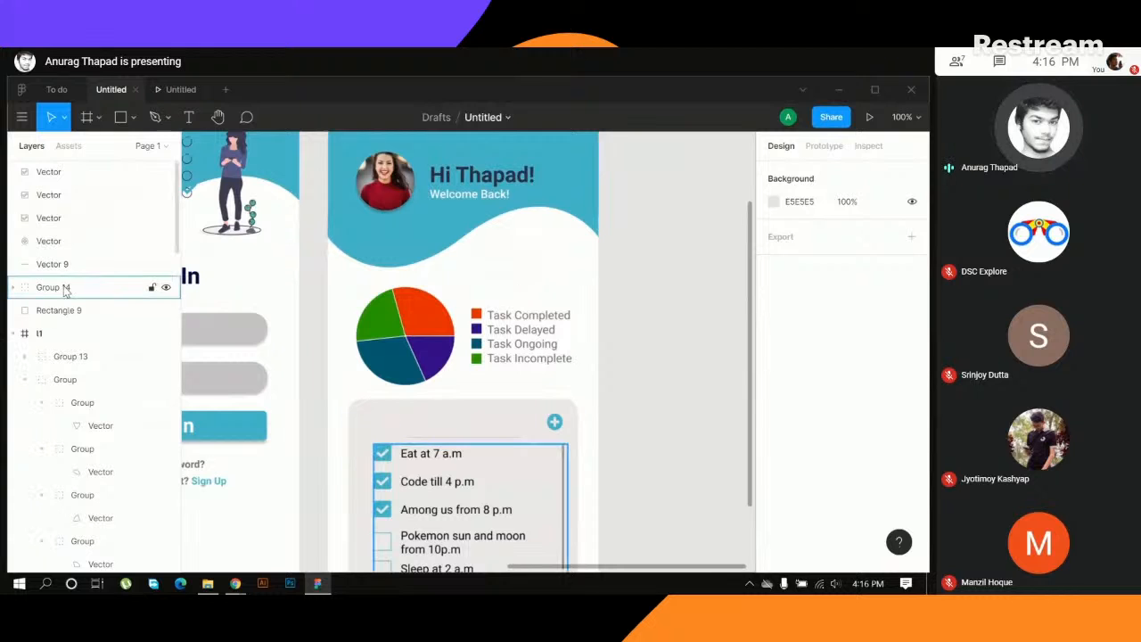
scroll(624, 357, "down", 3)
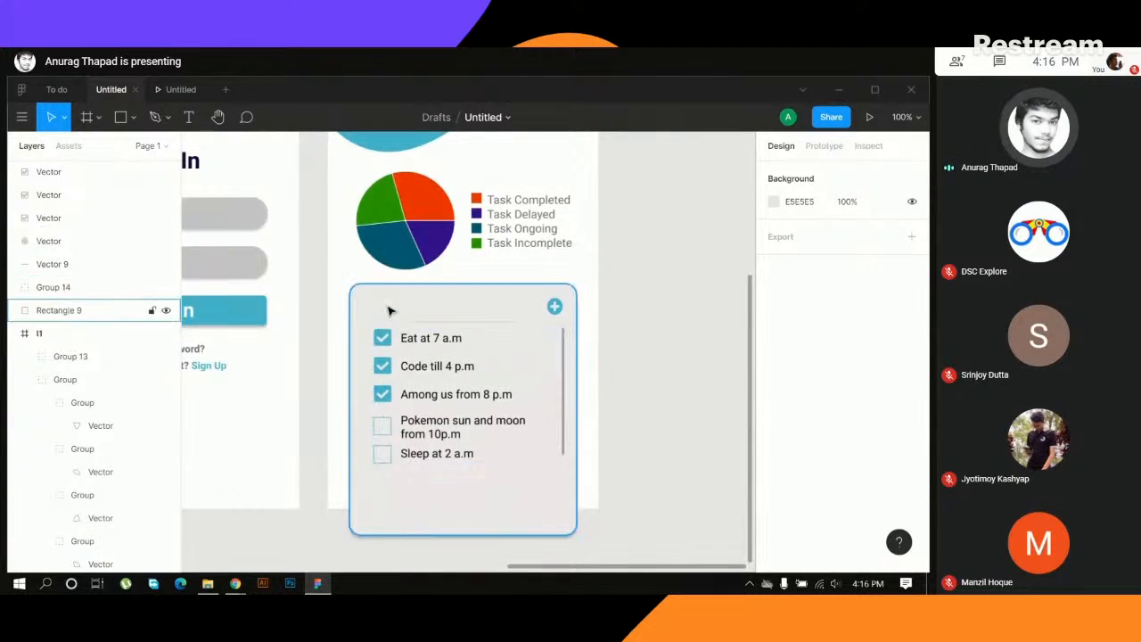
- Select all the pasted task list card's elements and move their layers into the home screen's frame
left_click_drag(319, 281, 588, 567)
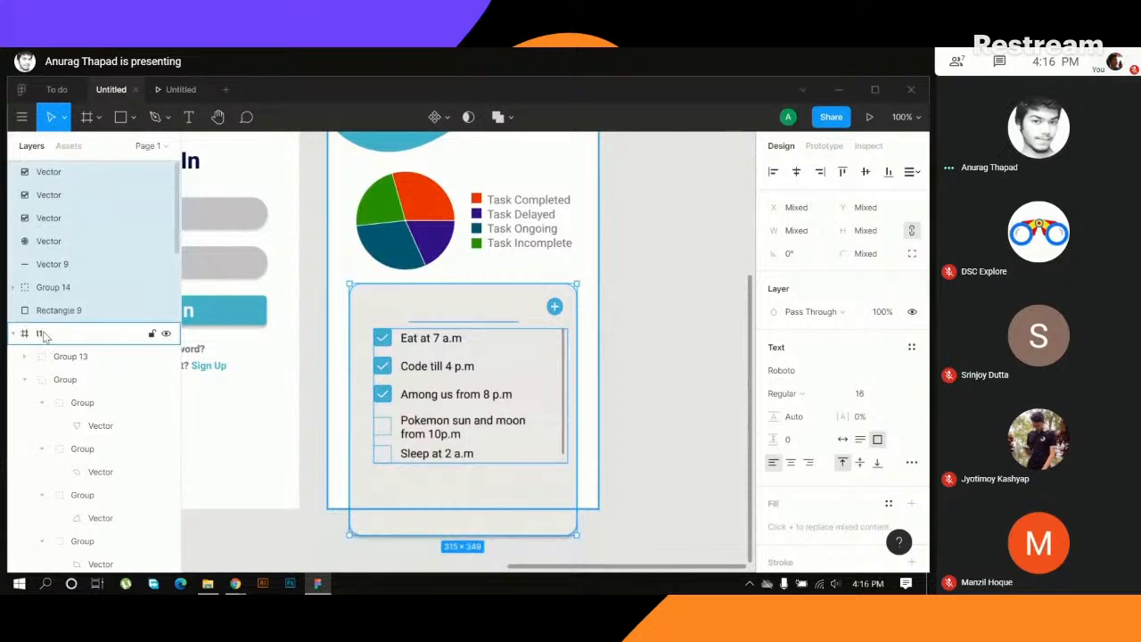
scroll(529, 298, "up", 5)
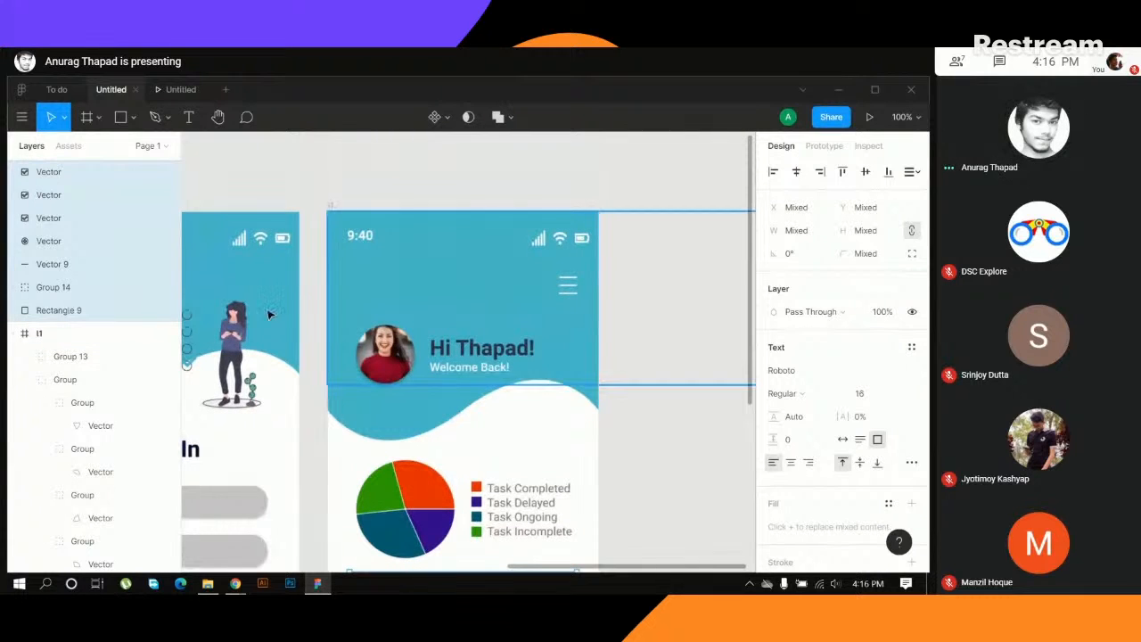
left_click_drag(83, 205, 84, 343)
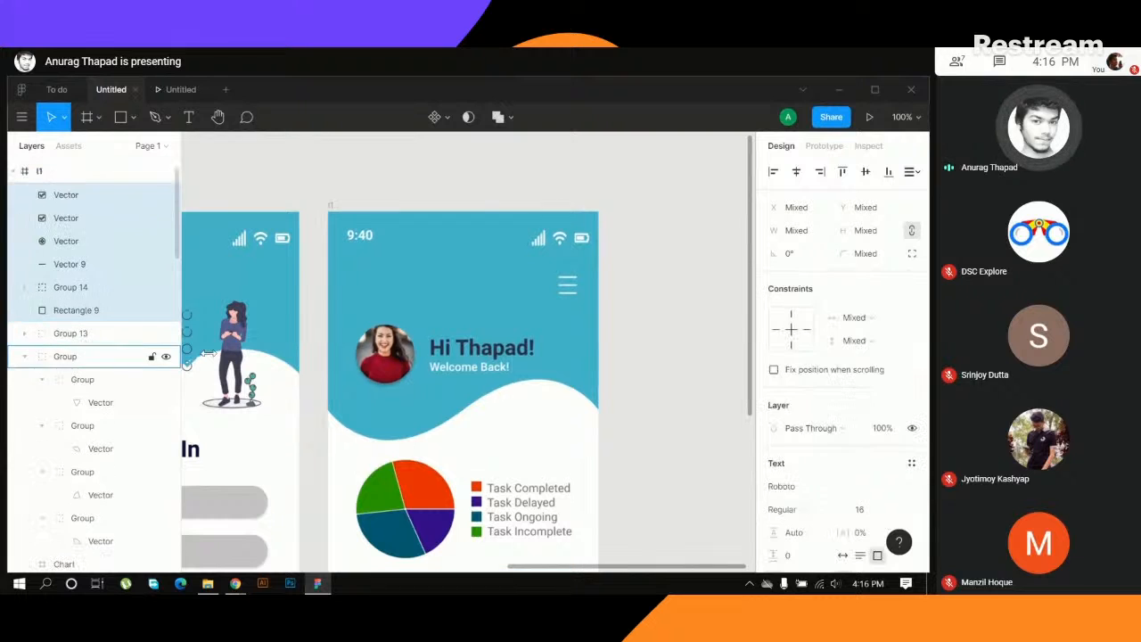
scroll(664, 294, "down", 8)
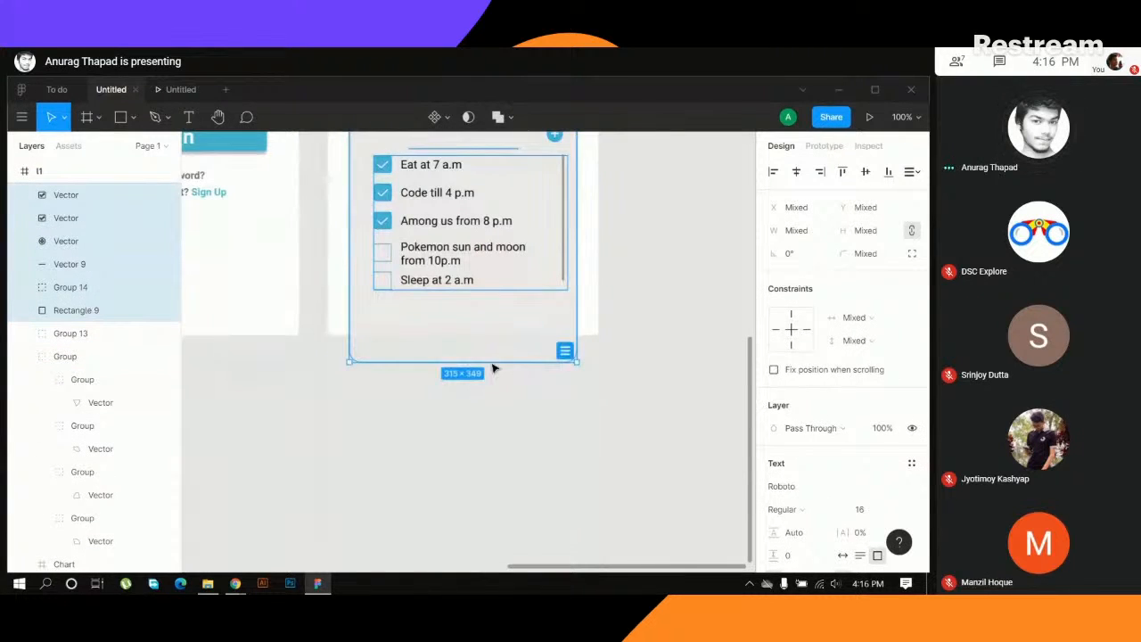
left_click(674, 268)
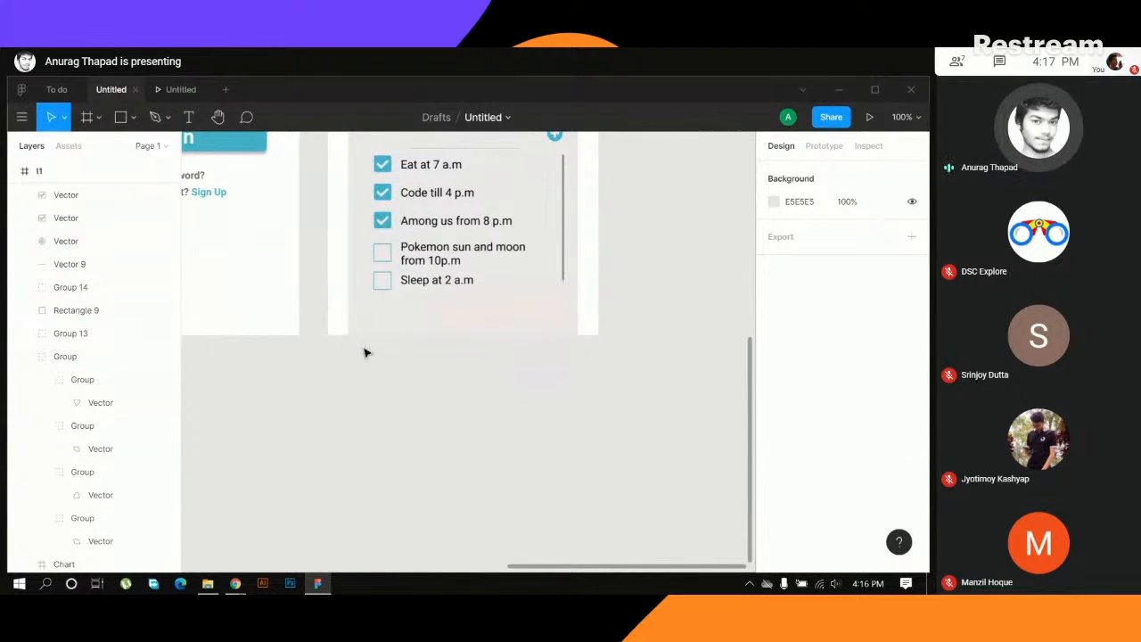
left_click_drag(651, 229, 637, 353)
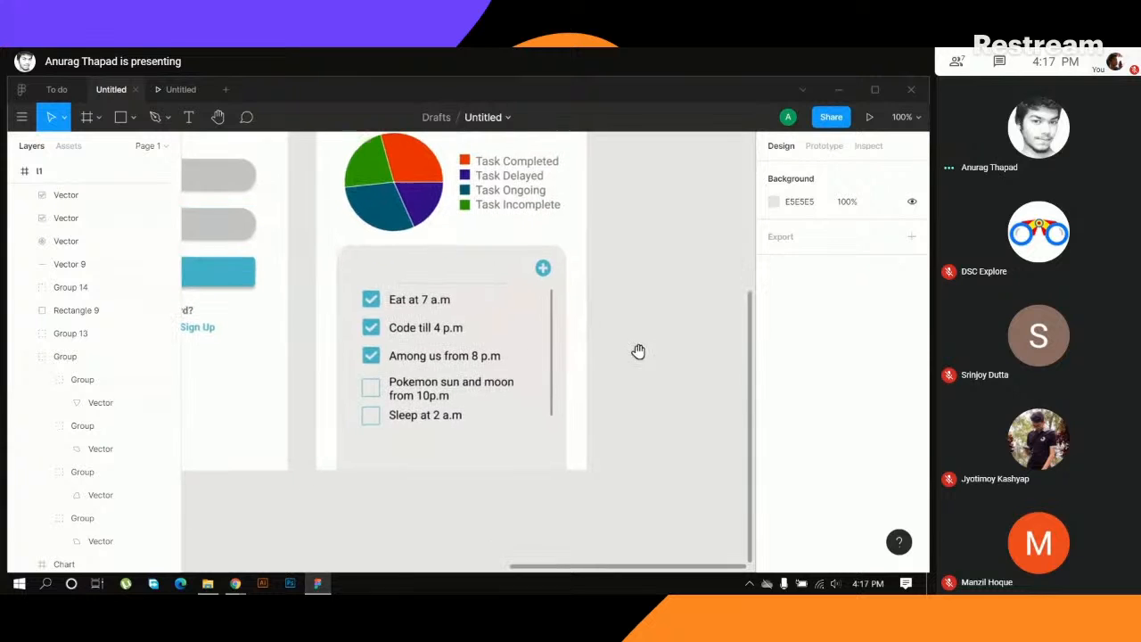
- Inspect the fill and effects settings of the task card's background rectangle
left_click(446, 453)
scroll(811, 510, "down", 2)
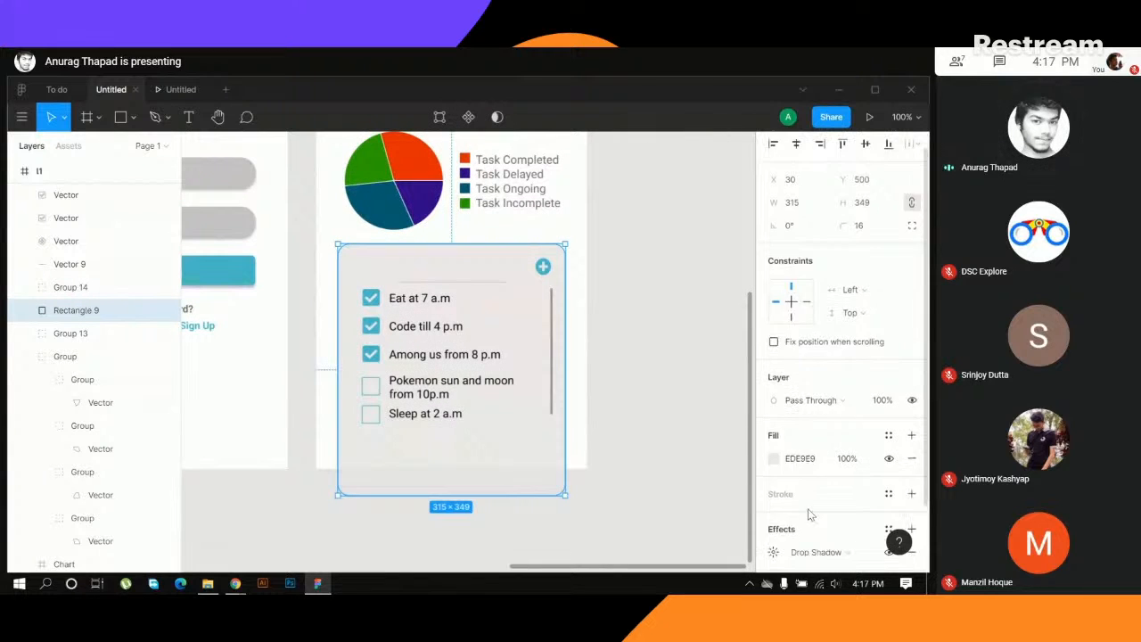
left_click(640, 336)
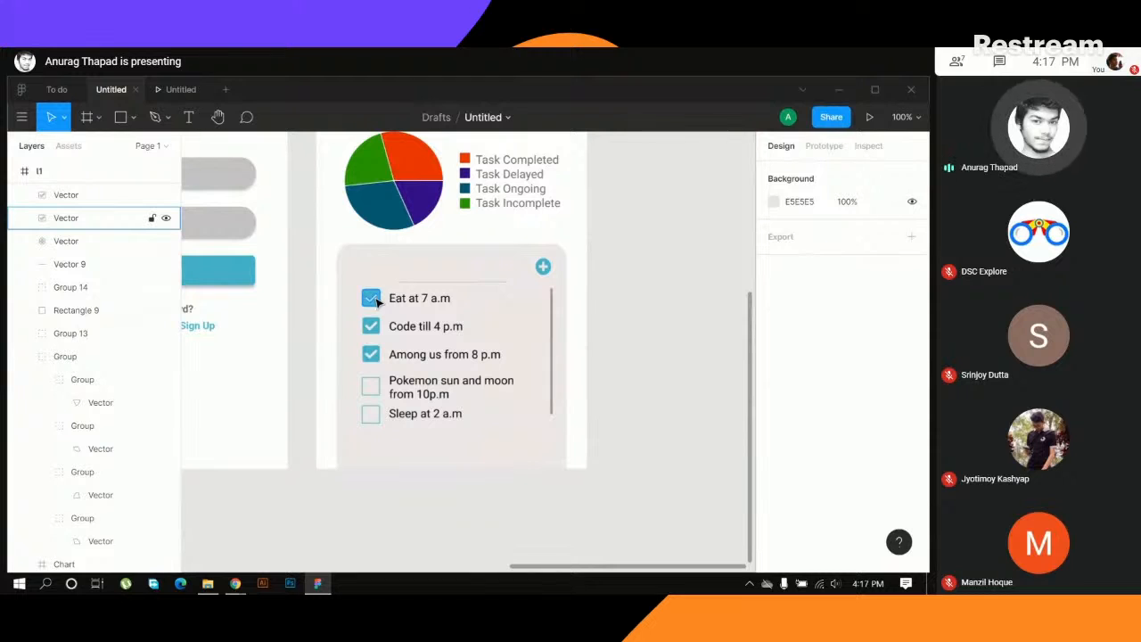
- Run the Font Awesome Icons plugin on the task card and search its icons for "add" and "plus"
right_click(499, 267)
mouse_move(575, 437)
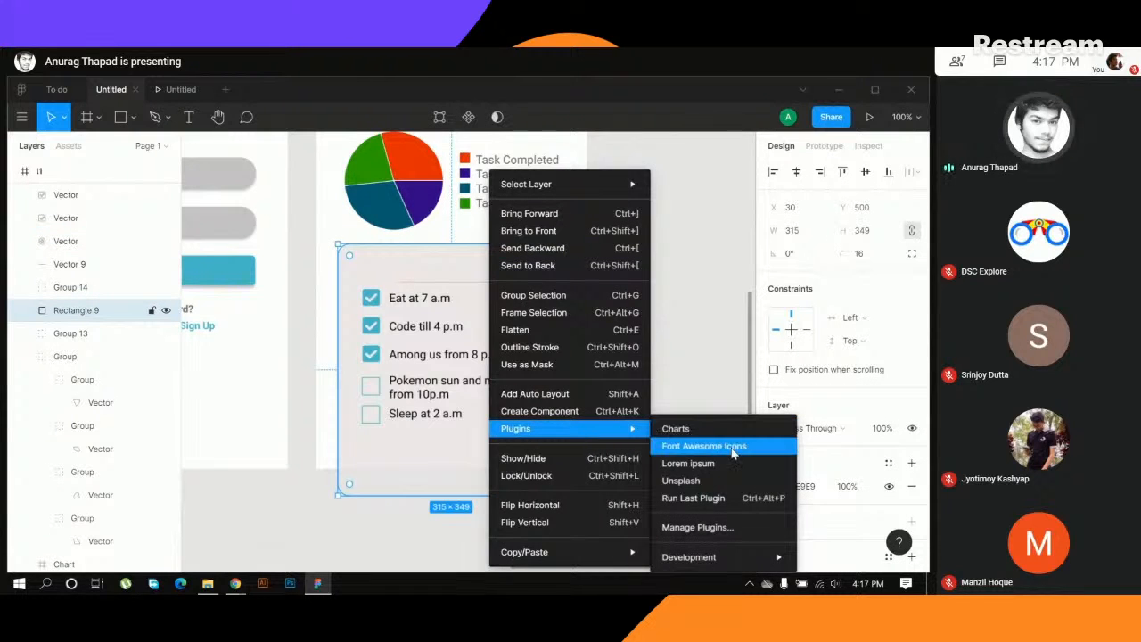
left_click(696, 446)
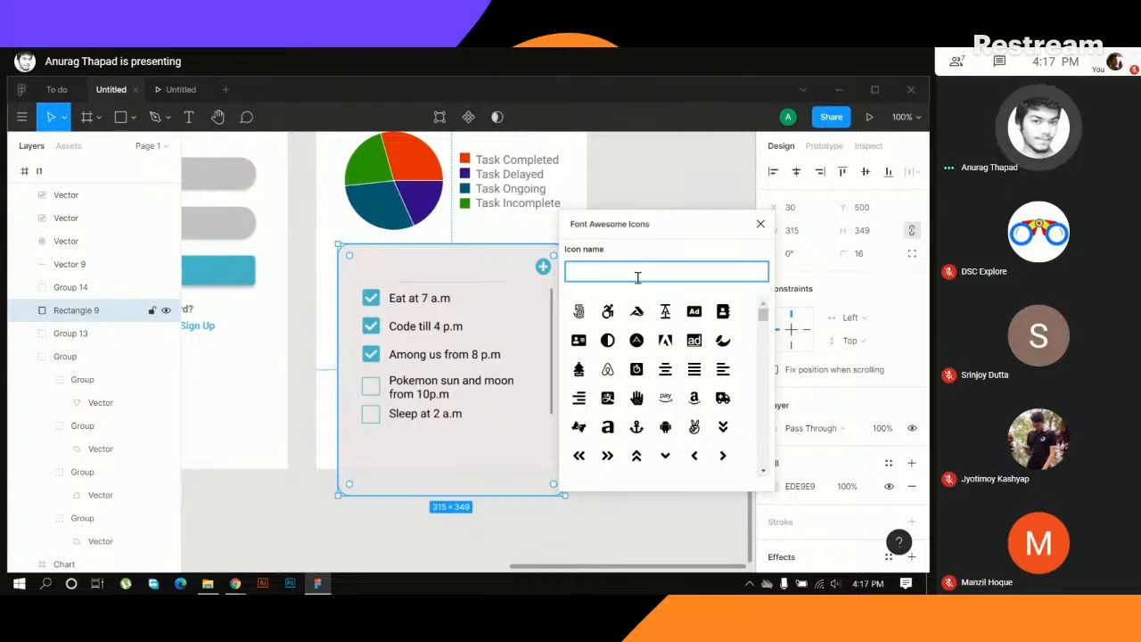
type("ad")
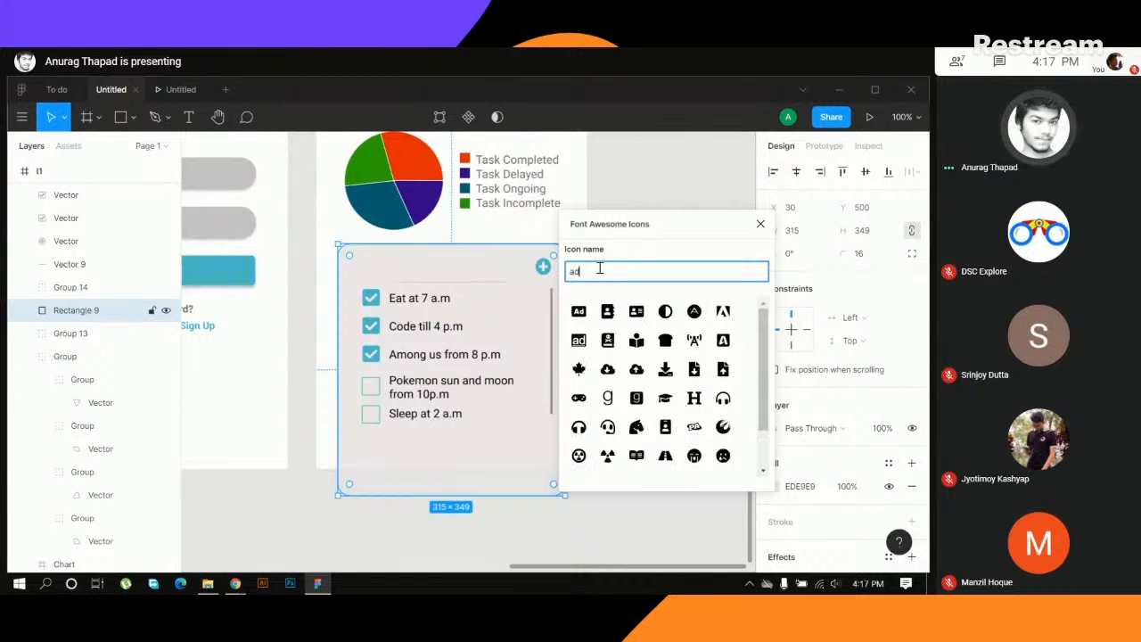
type("d")
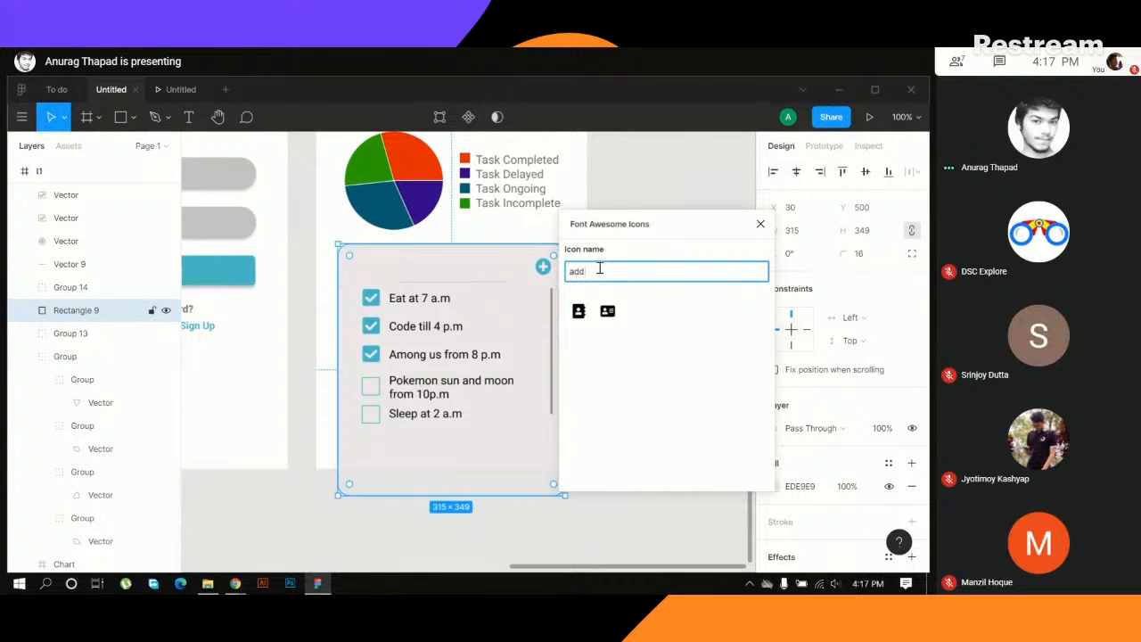
key("BackSpace")
key("BackSpace")
key("BackSpace")
type("plus")
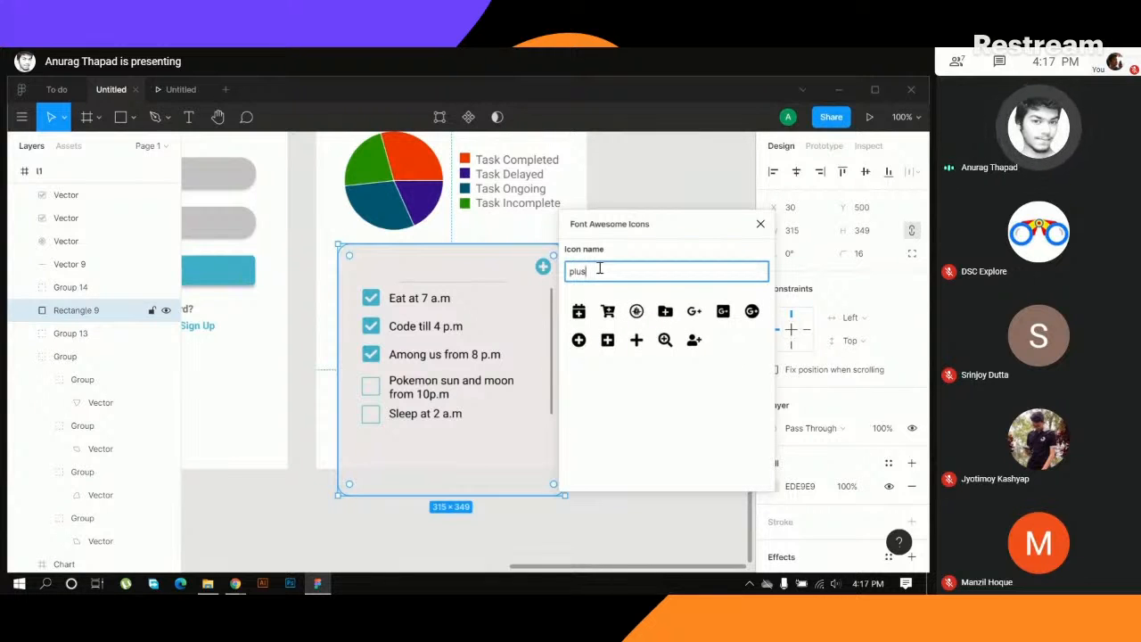
- Search the Font Awesome icons for "check" and close the plugin without inserting an icon
key("BackSpace")
key("BackSpace")
key("BackSpace")
key("BackSpace")
type("a")
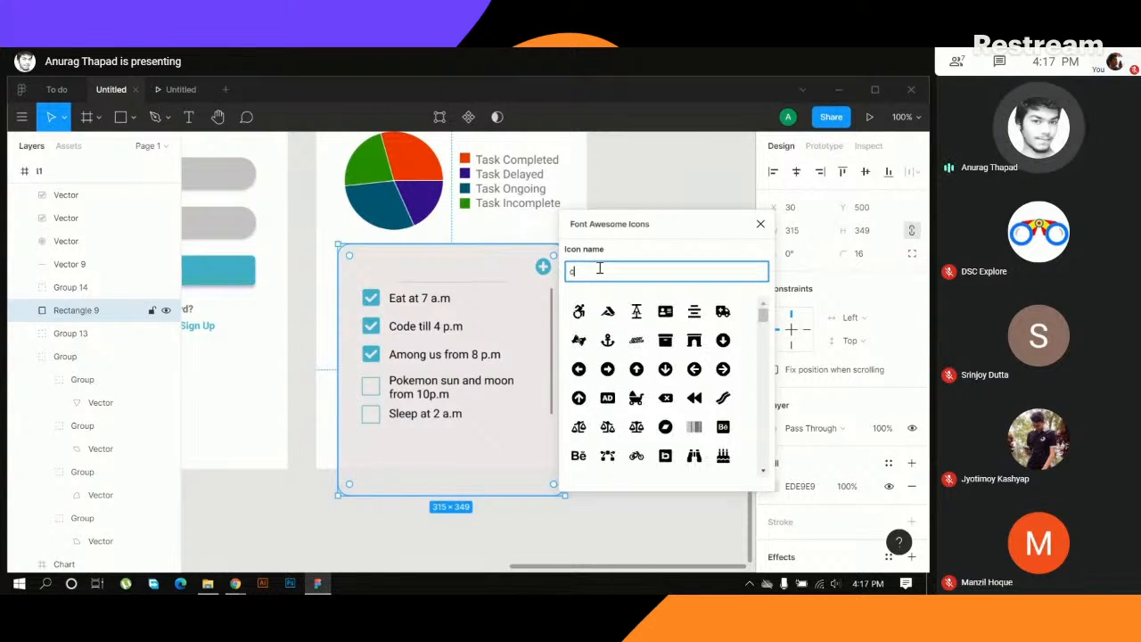
type("heck")
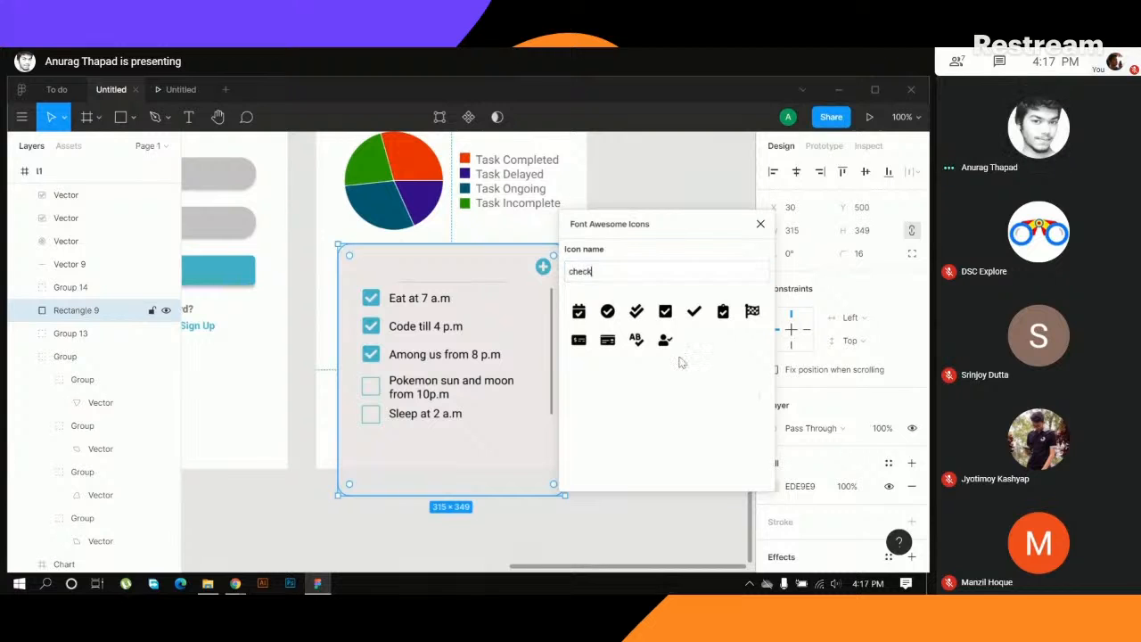
left_click(760, 224)
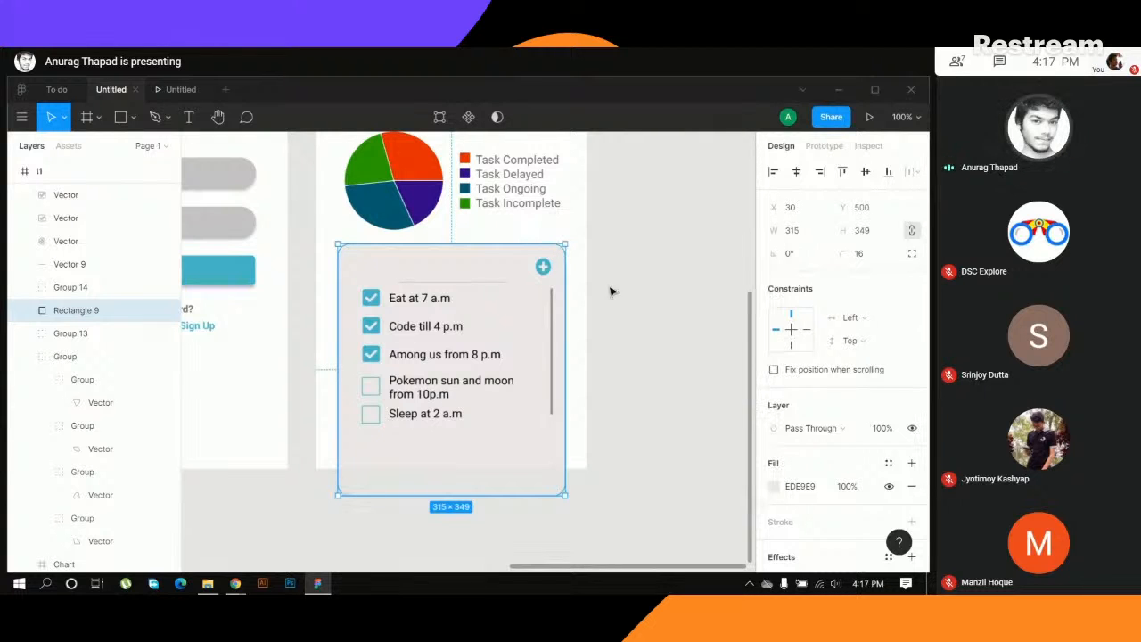
- Examine the selection colours of the plus icon together with the card's background rectangle
left_click(544, 268, "shift")
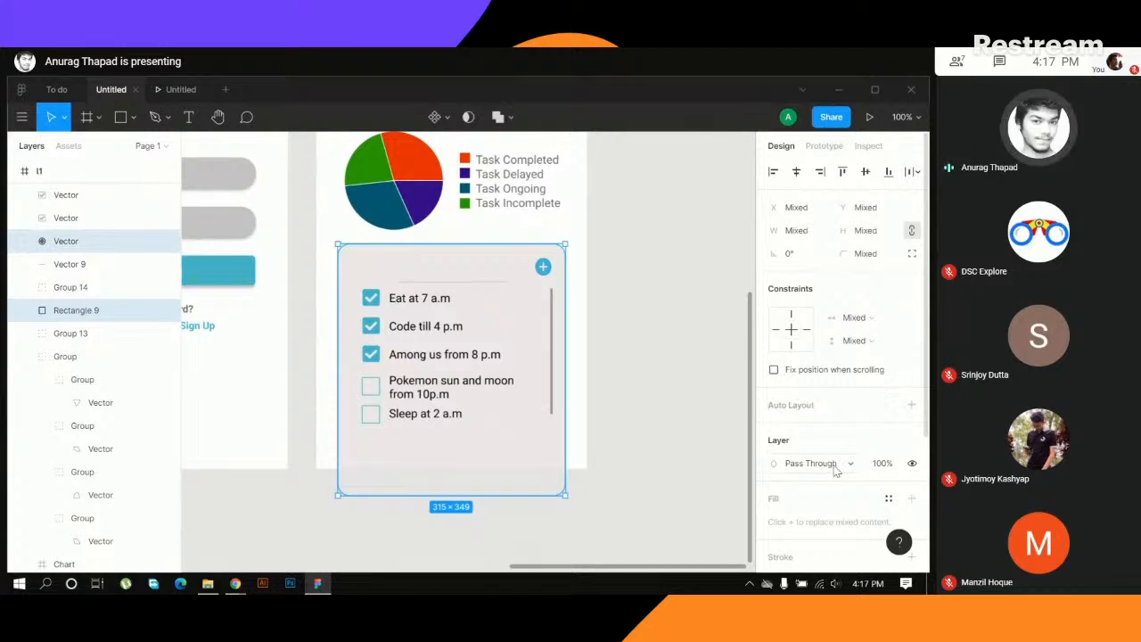
scroll(834, 470, "down", 3)
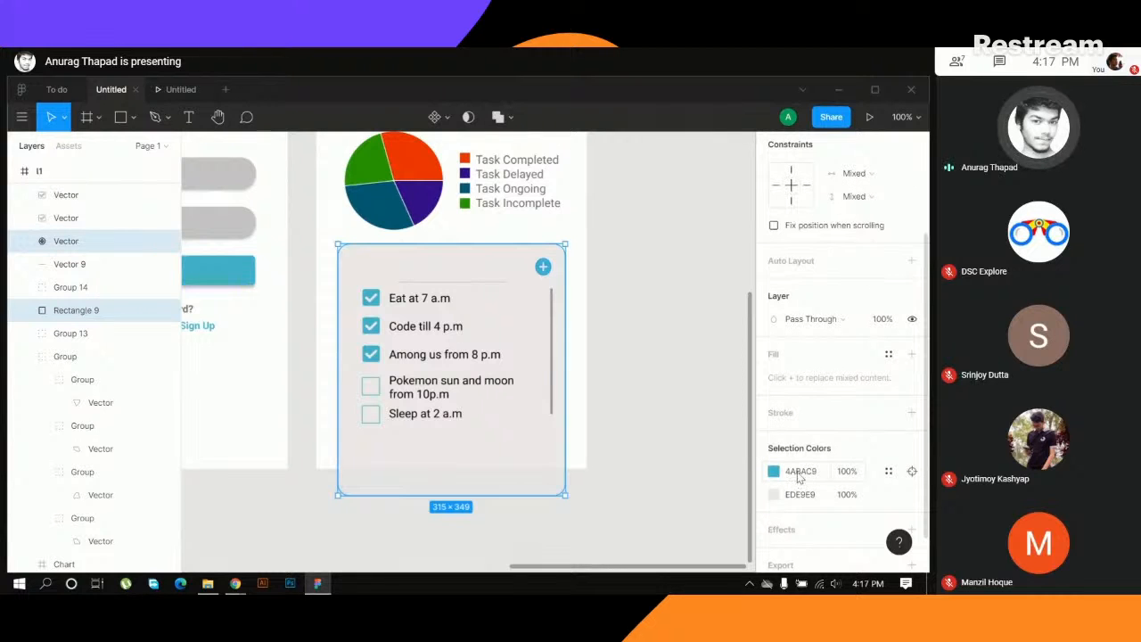
left_click(606, 347)
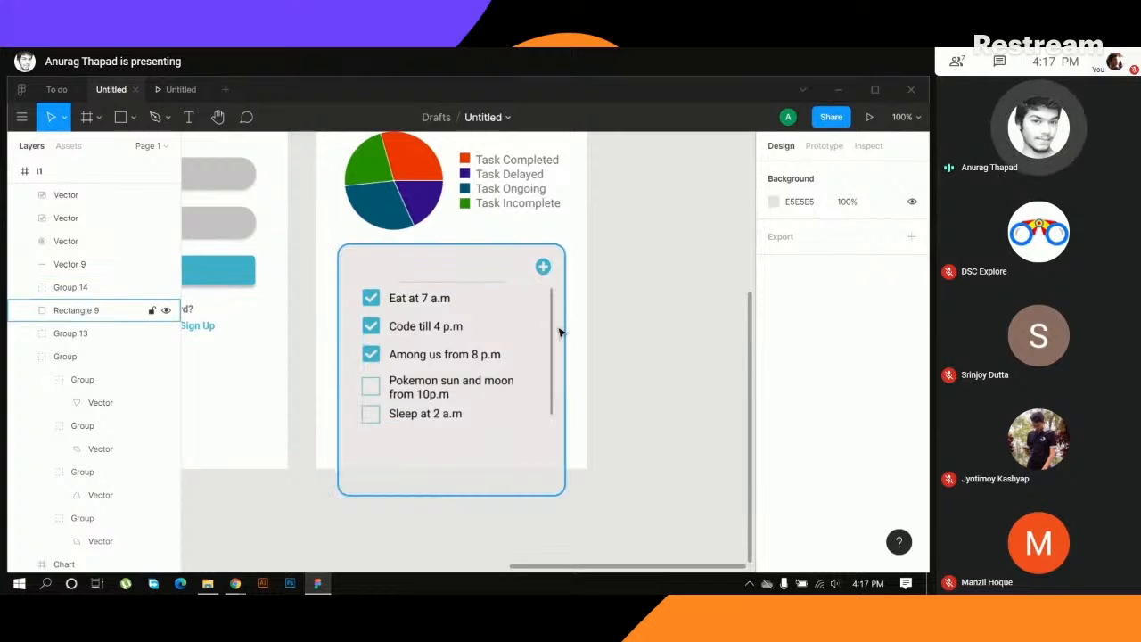
- Try drawing a vertical scrollbar line with the Pen tool on the empty canvas beside the home screen, and undo it
key("p")
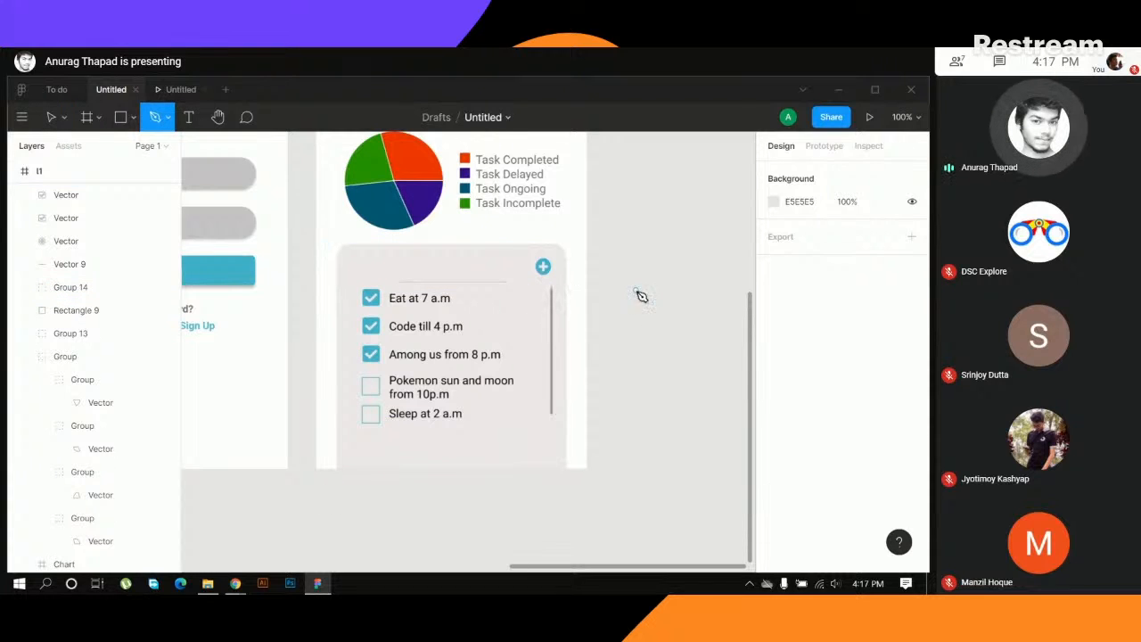
left_click(636, 289)
left_click(637, 406)
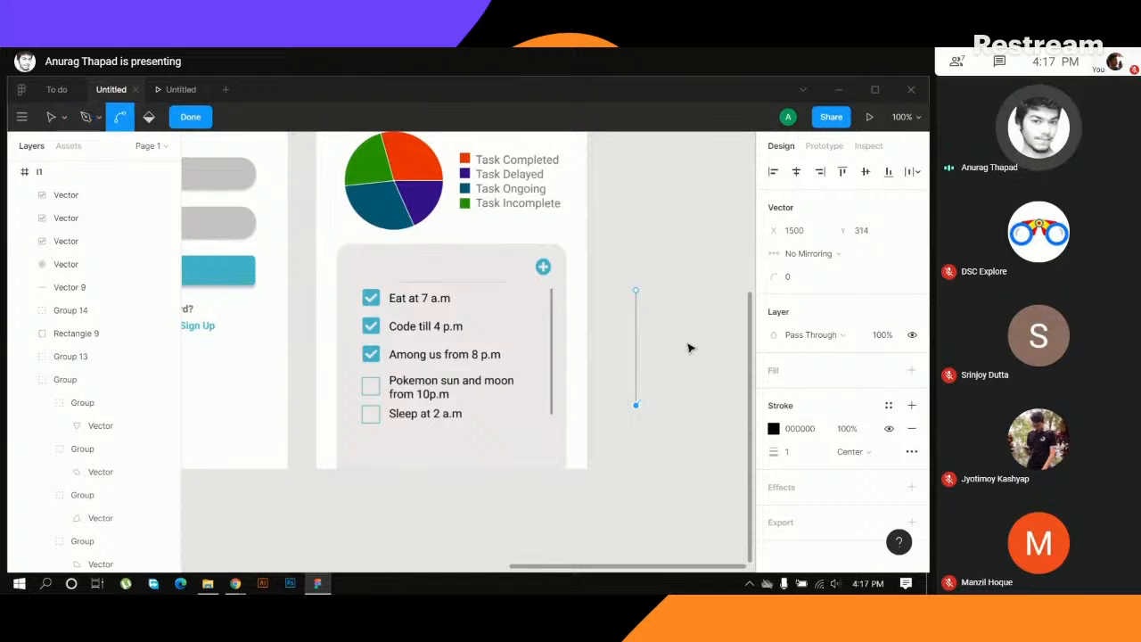
key("ctrl+z")
key("ctrl+z")
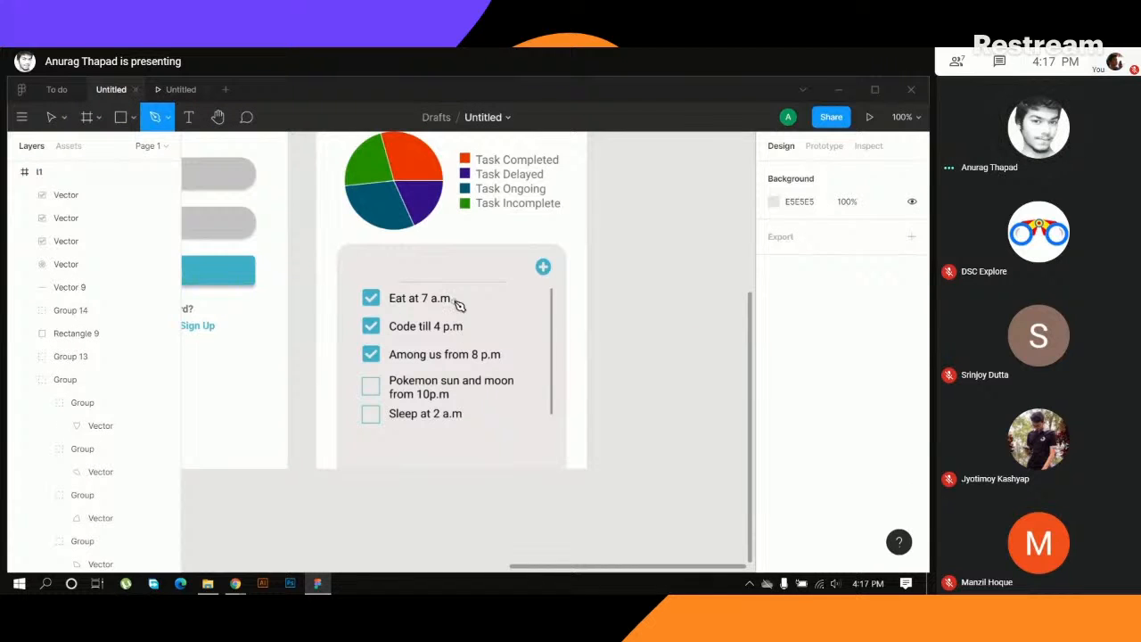
left_click(659, 268)
key("ctrl+z")
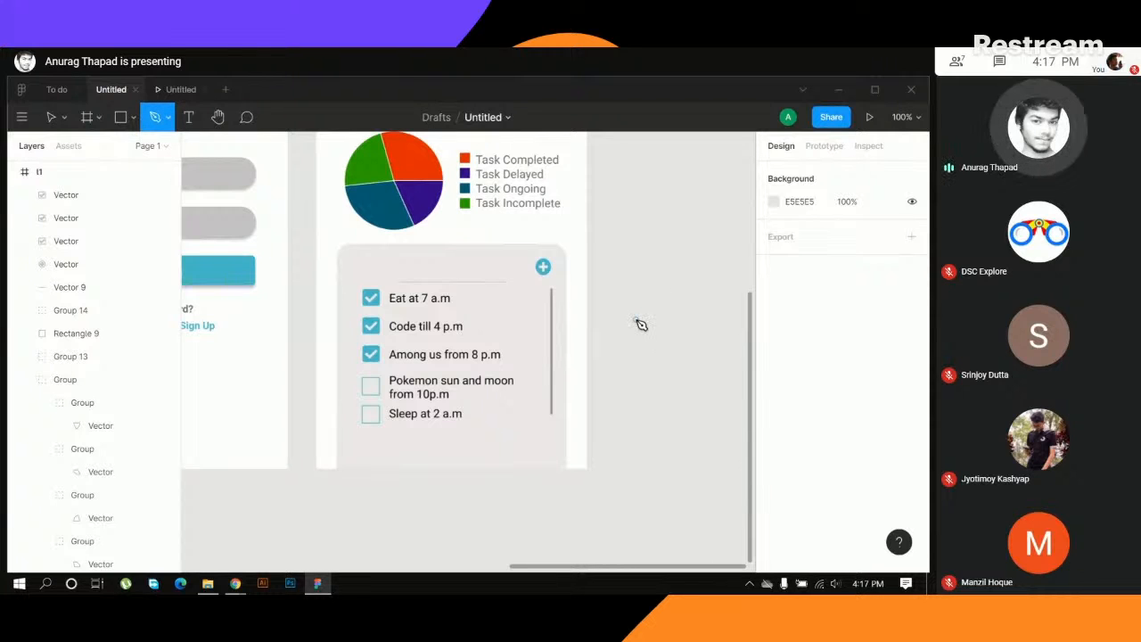
- Switch to the prototype preview and go through all the app screens from Get Started to the home screen
key("minus")
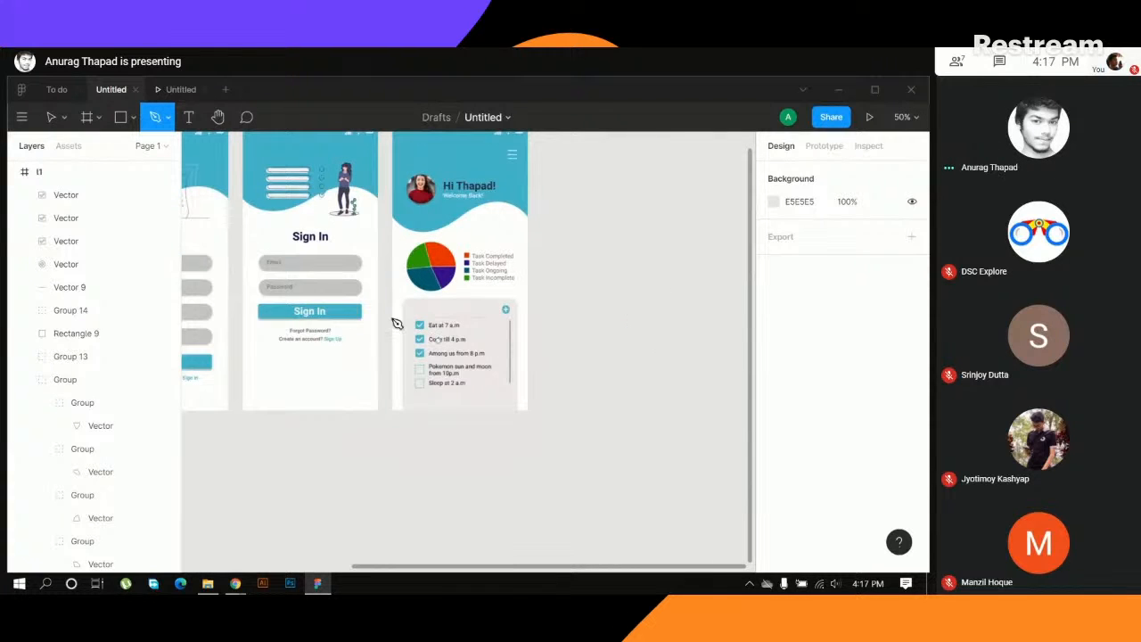
left_click(176, 91)
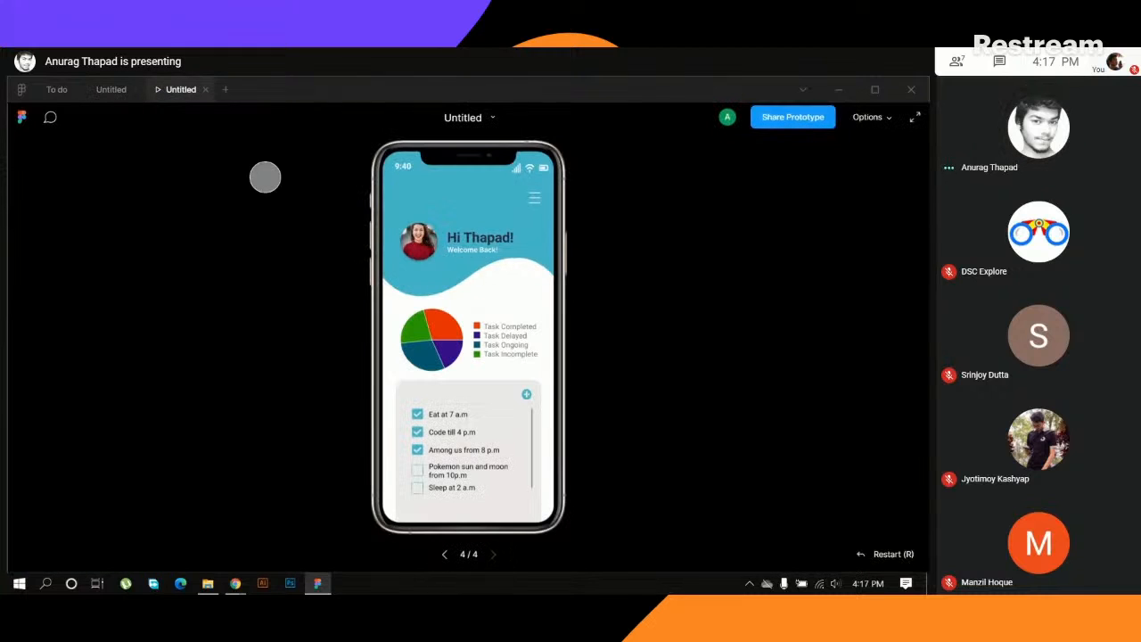
left_click(444, 554)
double_click(444, 555)
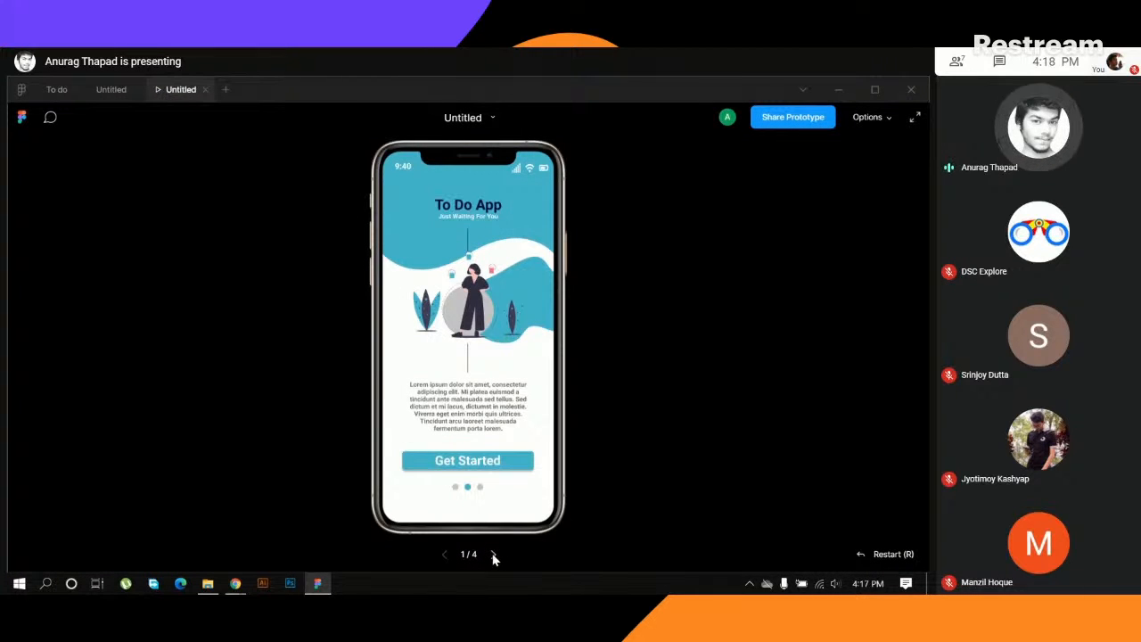
left_click(495, 554)
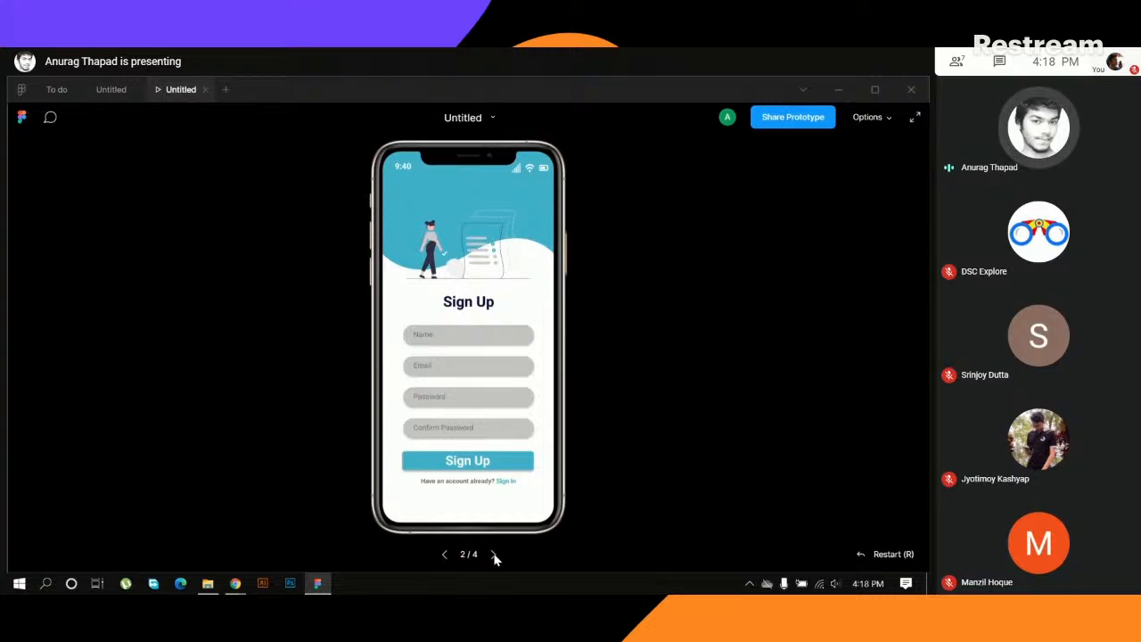
left_click(495, 554)
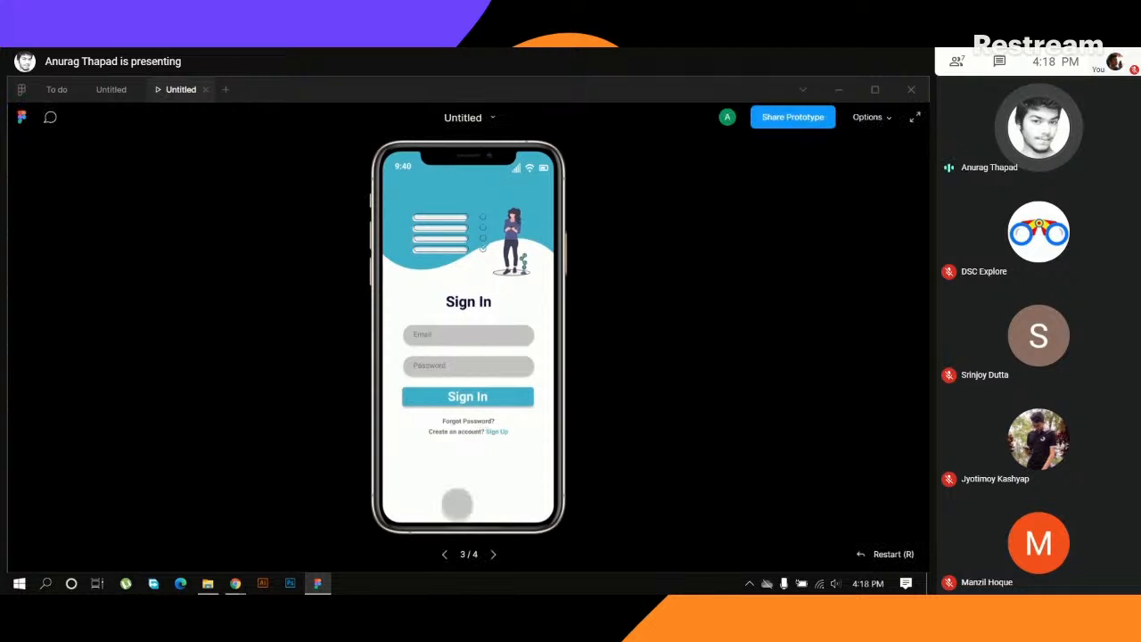
left_click(492, 556)
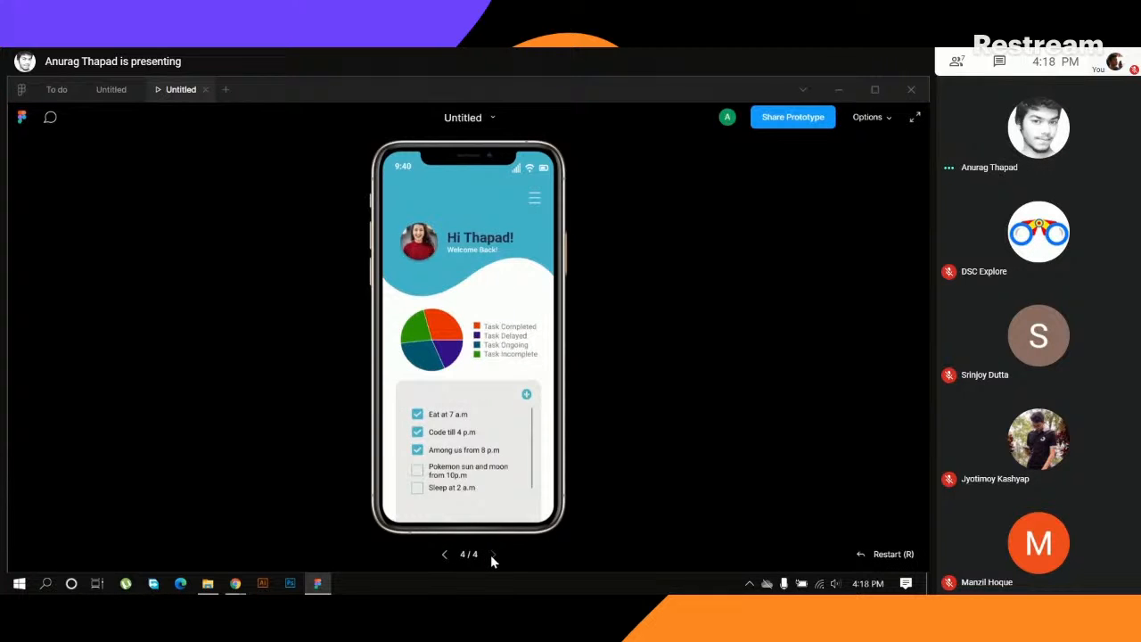
- Compare the Untitled file's home screen with the side menu screen in the To do file
left_click(113, 89)
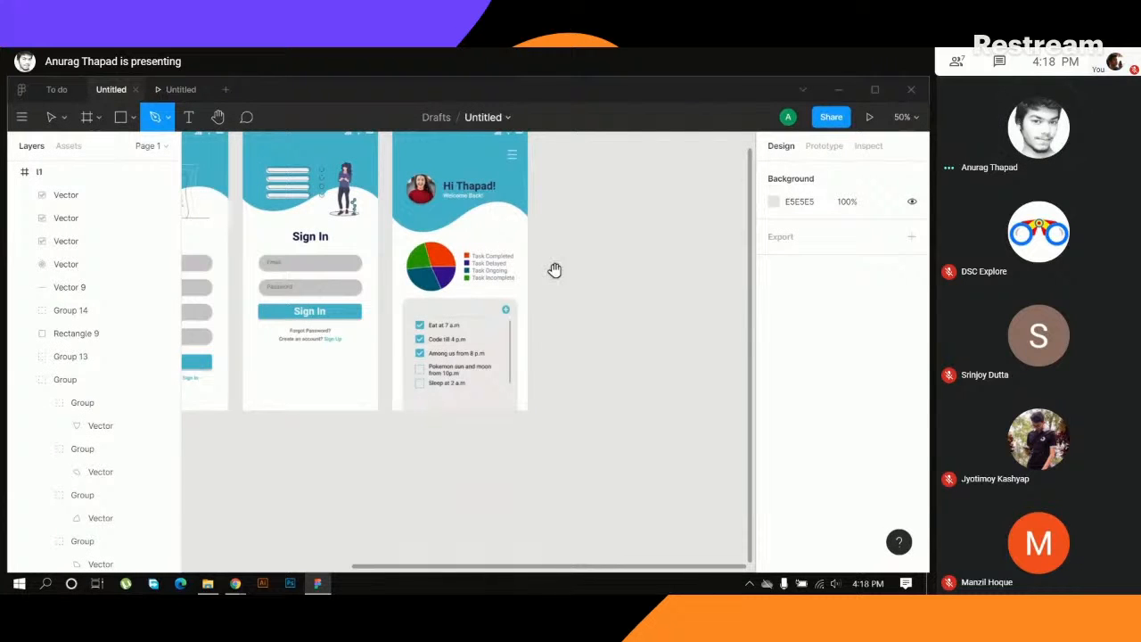
left_click_drag(557, 270, 494, 389)
left_click(57, 89)
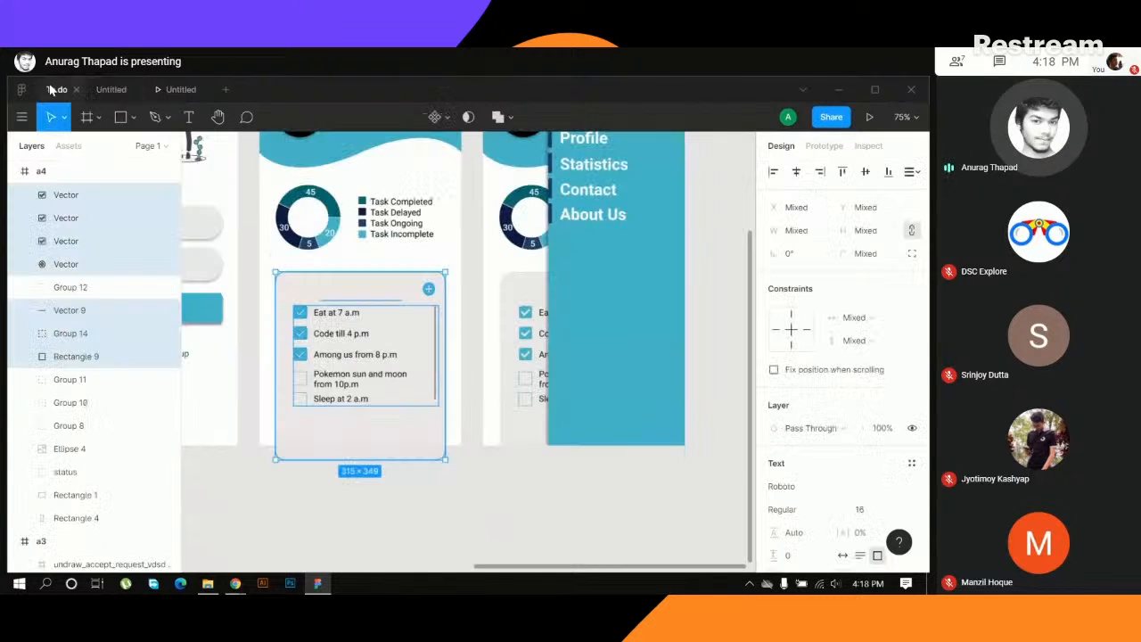
scroll(505, 218, "up", 3)
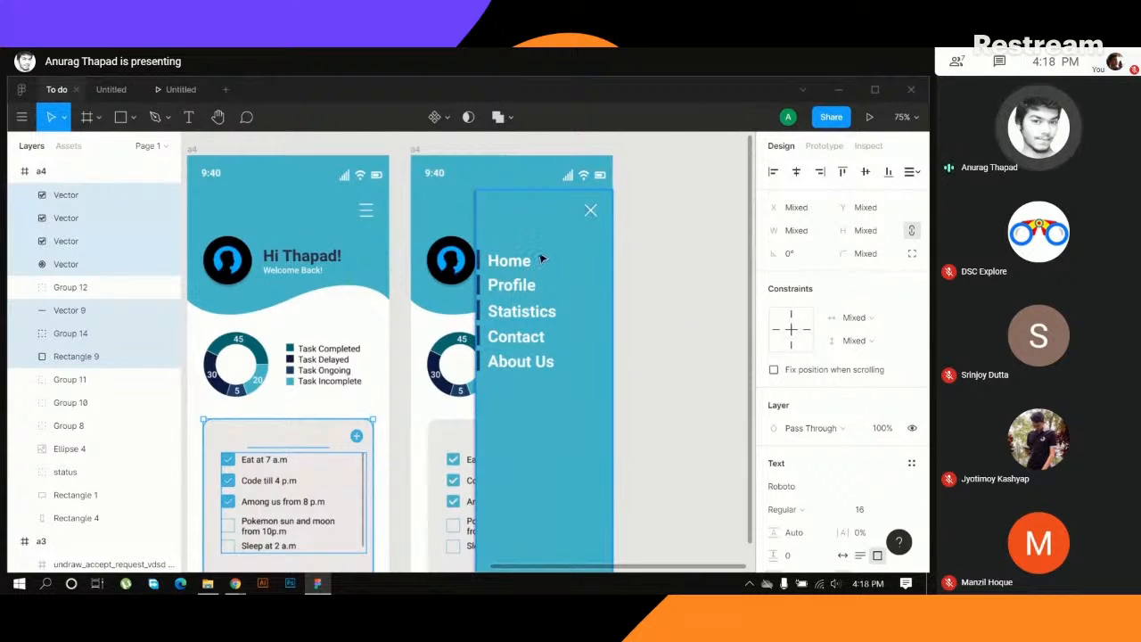
left_click(109, 91)
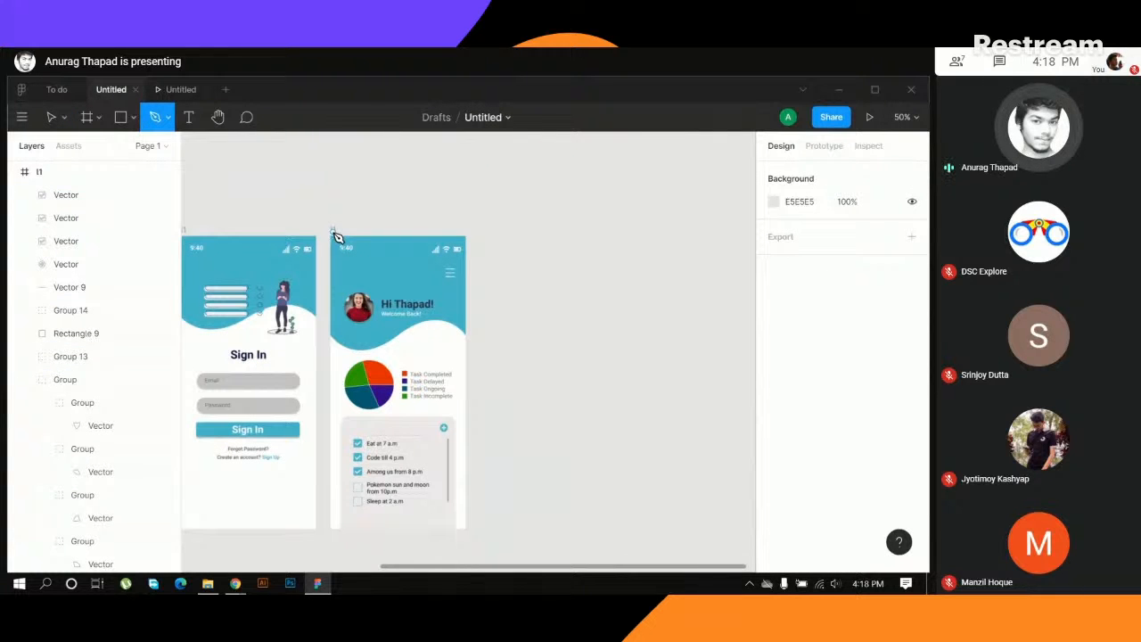
left_click(55, 90)
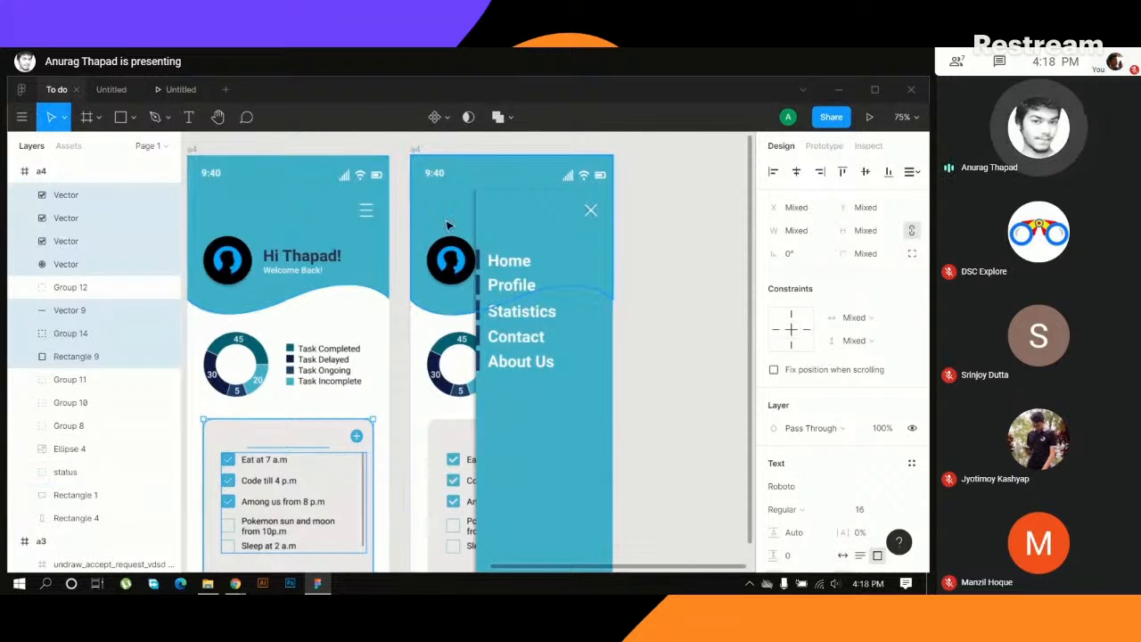
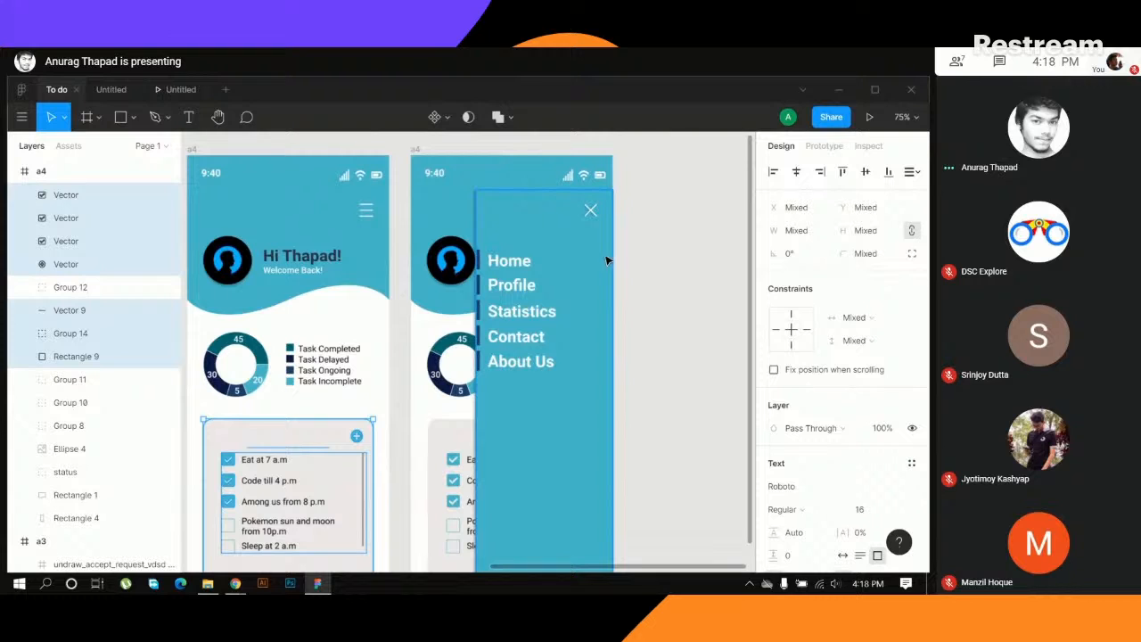
- Switch to the Untitled draft with the Sign In and dashboard screens and activate the Move tool
left_click(112, 89)
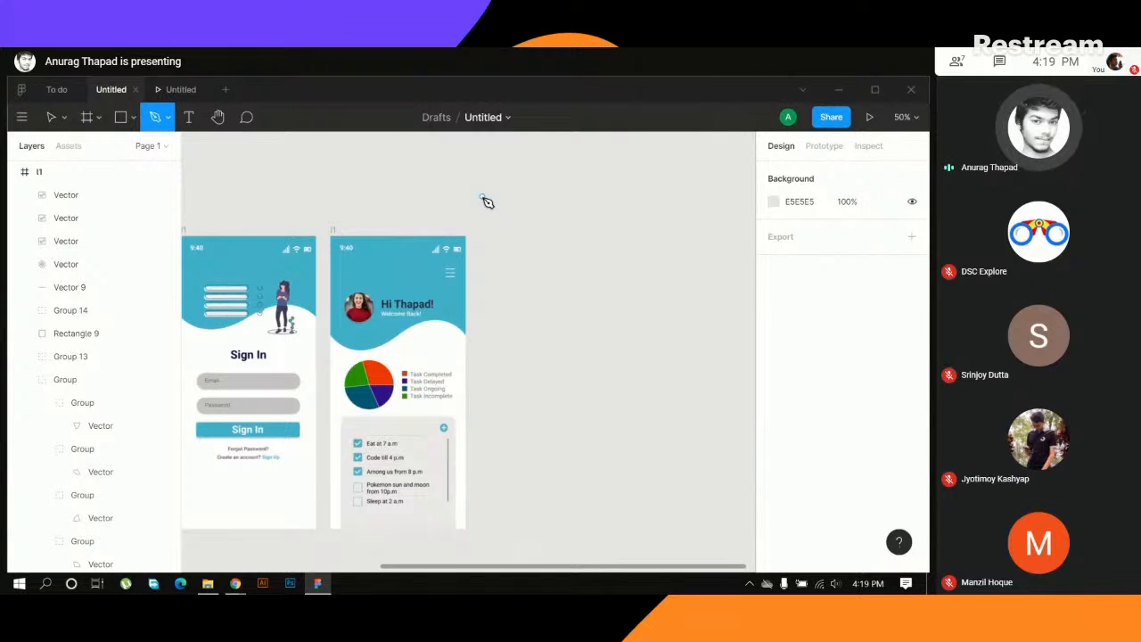
key("v")
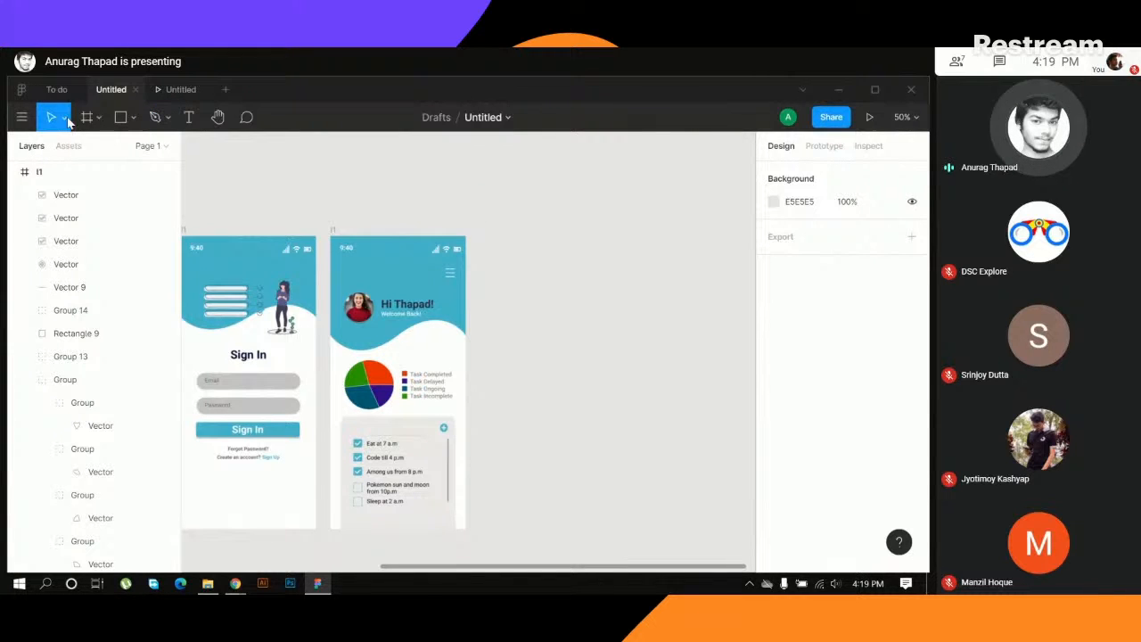
- Lock the dashboard frame, test moving its contents on the canvas, and undo the lock
left_click(335, 234)
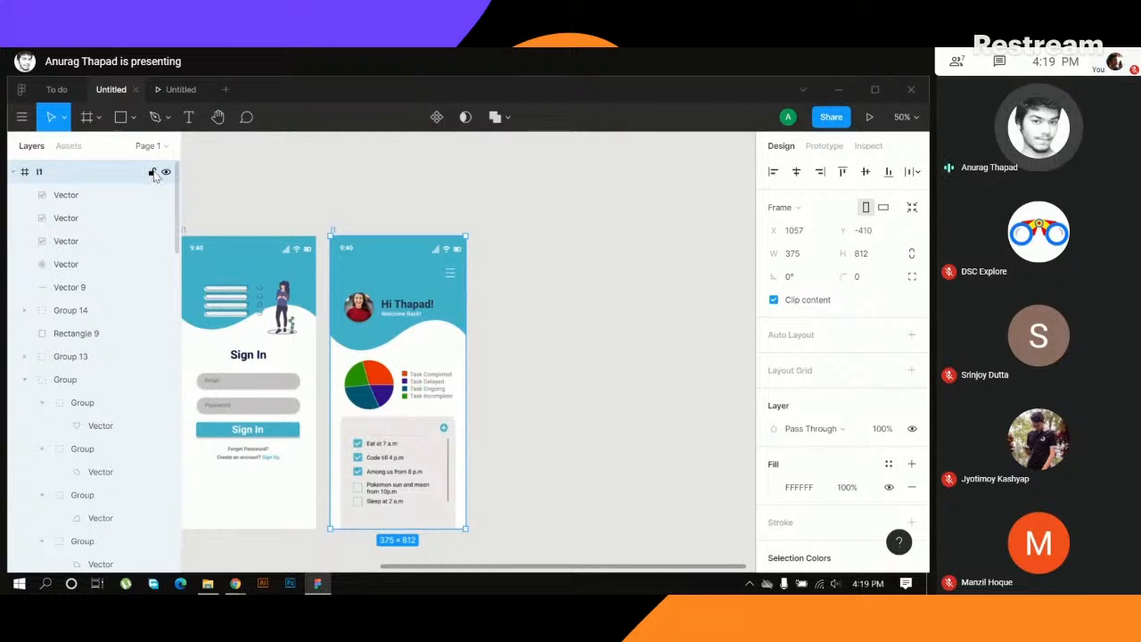
left_click(151, 172)
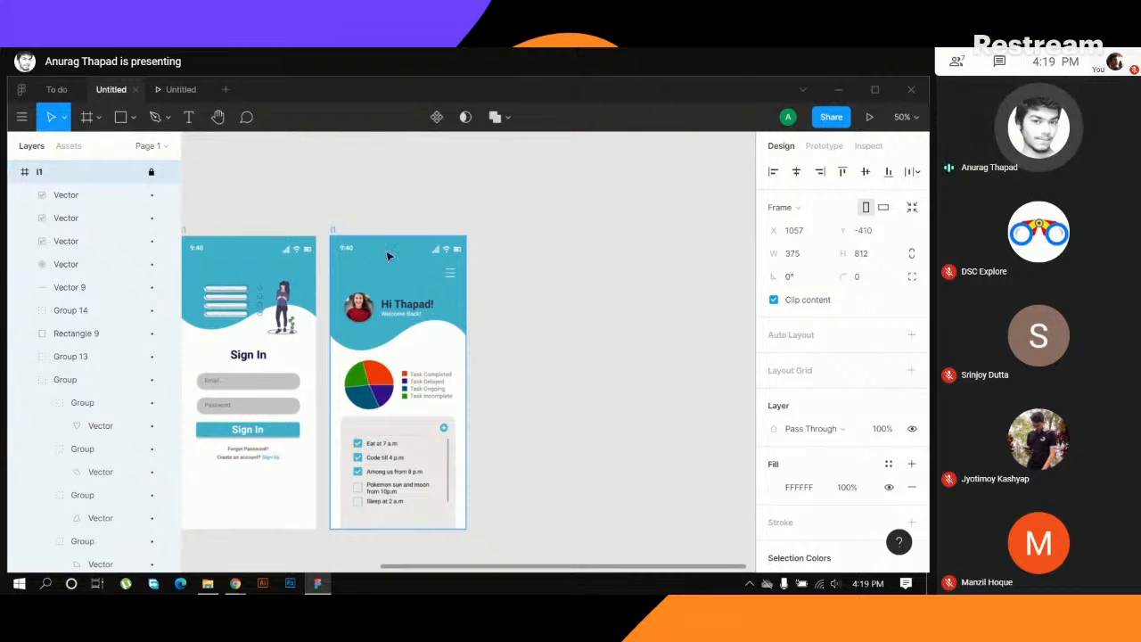
key("Escape")
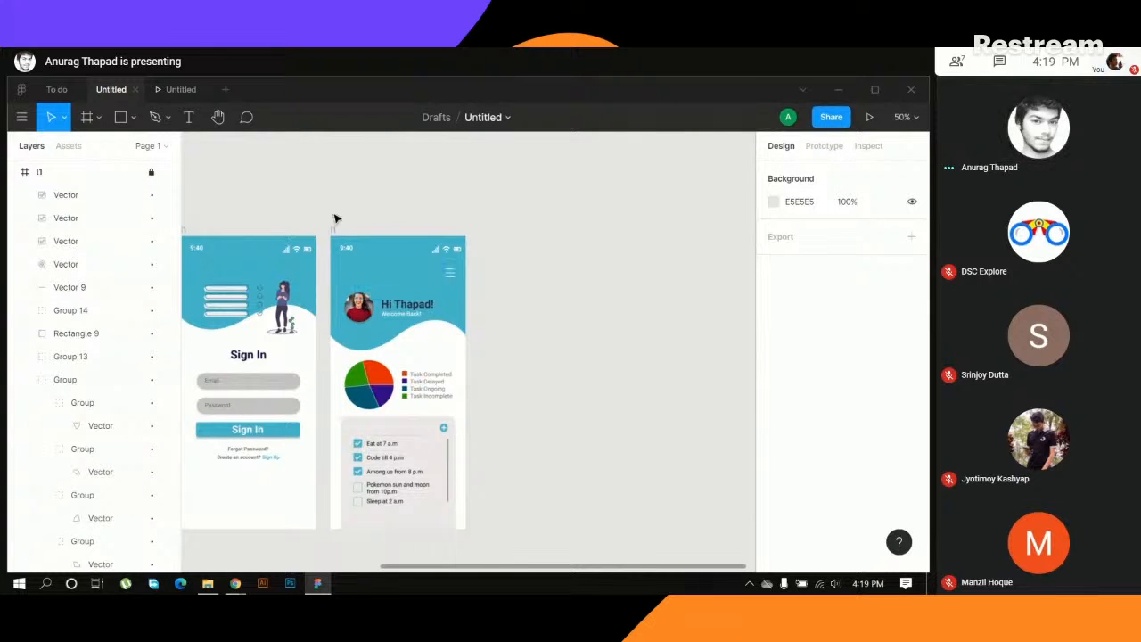
mouse_move(345, 246)
left_mouse_down()
mouse_move(365, 315)
mouse_move(435, 392)
mouse_move(371, 320)
left_mouse_up()
left_click_drag(571, 261, 615, 370)
left_click_drag(314, 225, 387, 298)
left_click_drag(226, 261, 247, 233)
key("ctrl+z")
key("Escape")
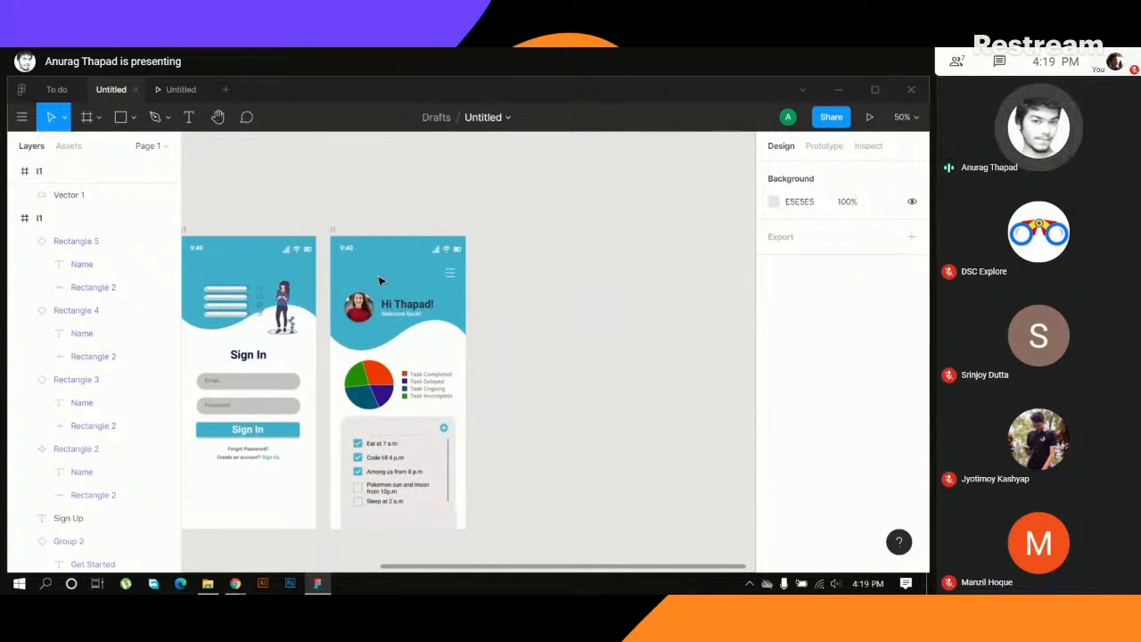
- Hide the dashboard frame in the layer list and show it again
left_click(49, 173)
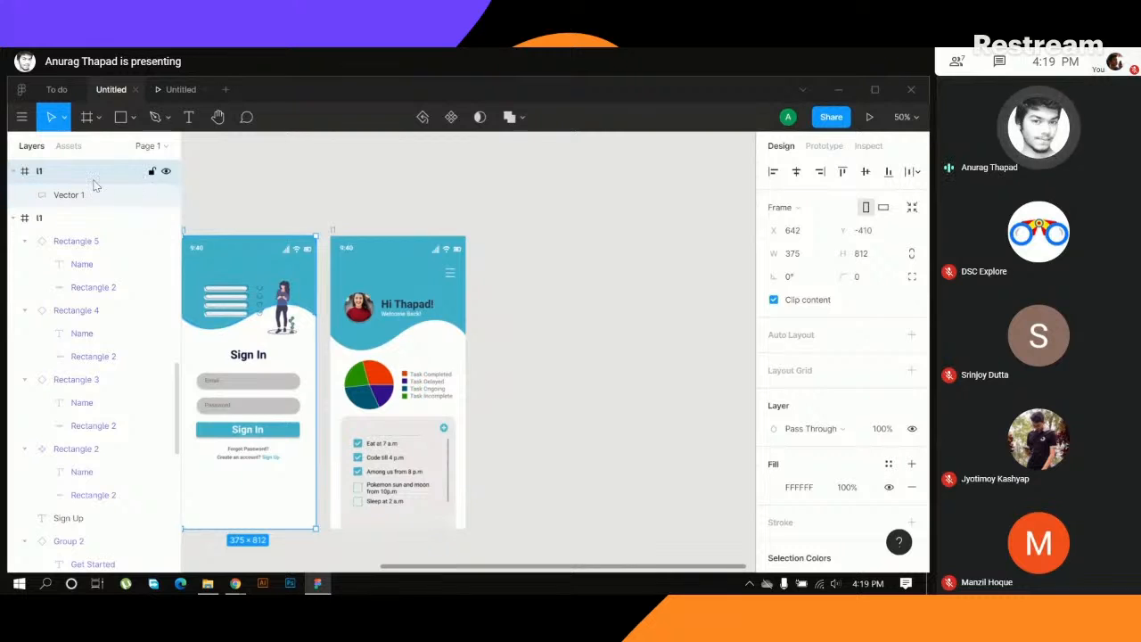
scroll(103, 220, "down", 10)
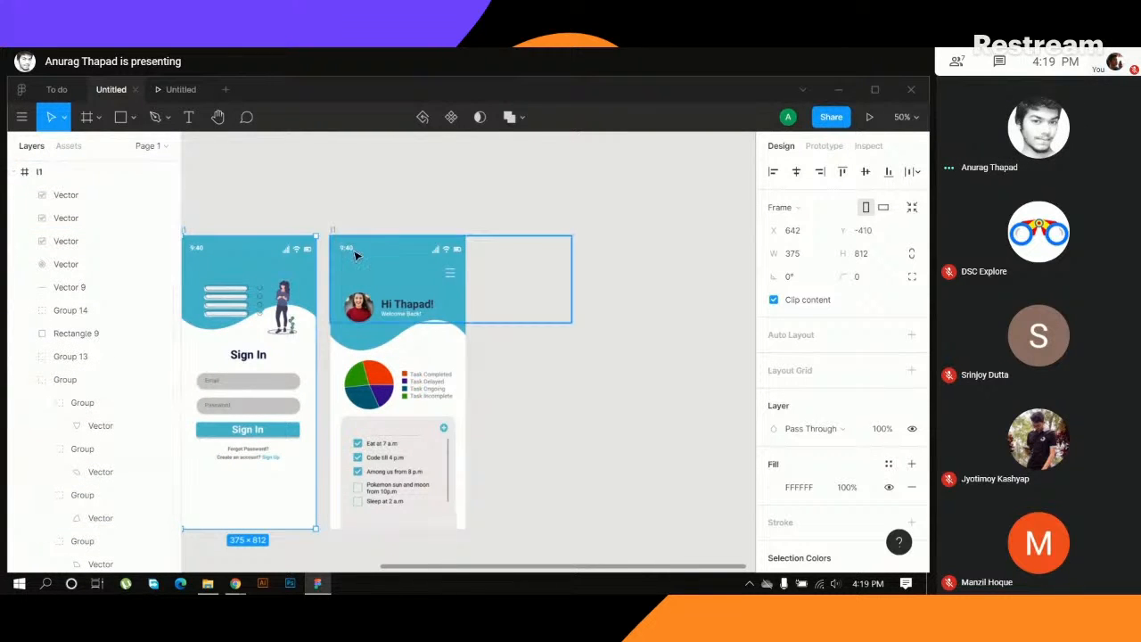
left_click(166, 173)
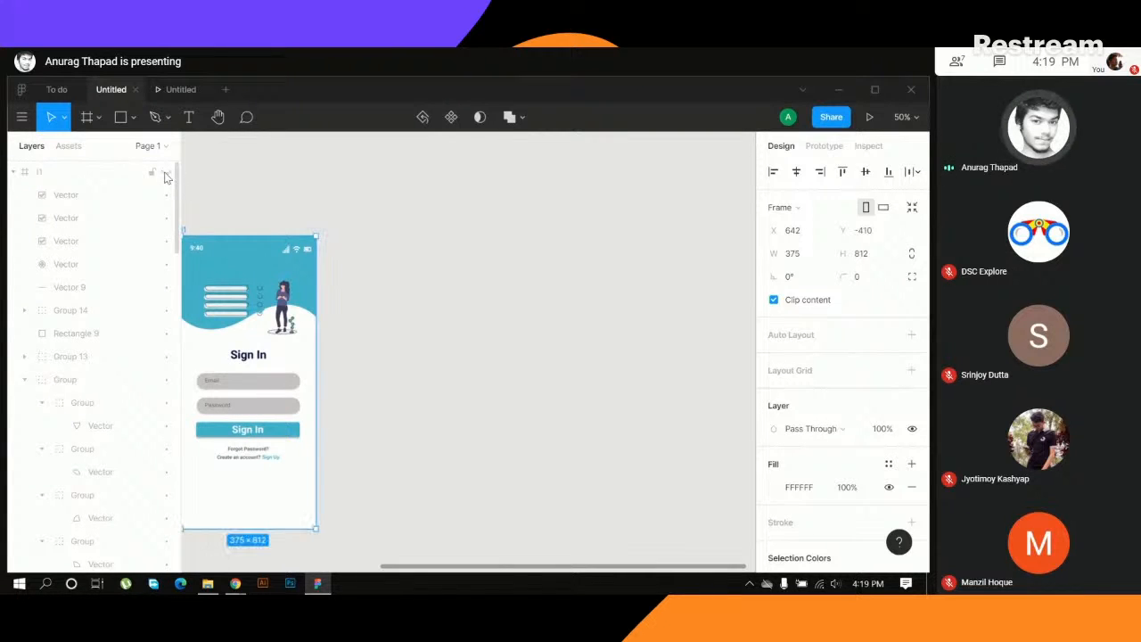
left_click(166, 175)
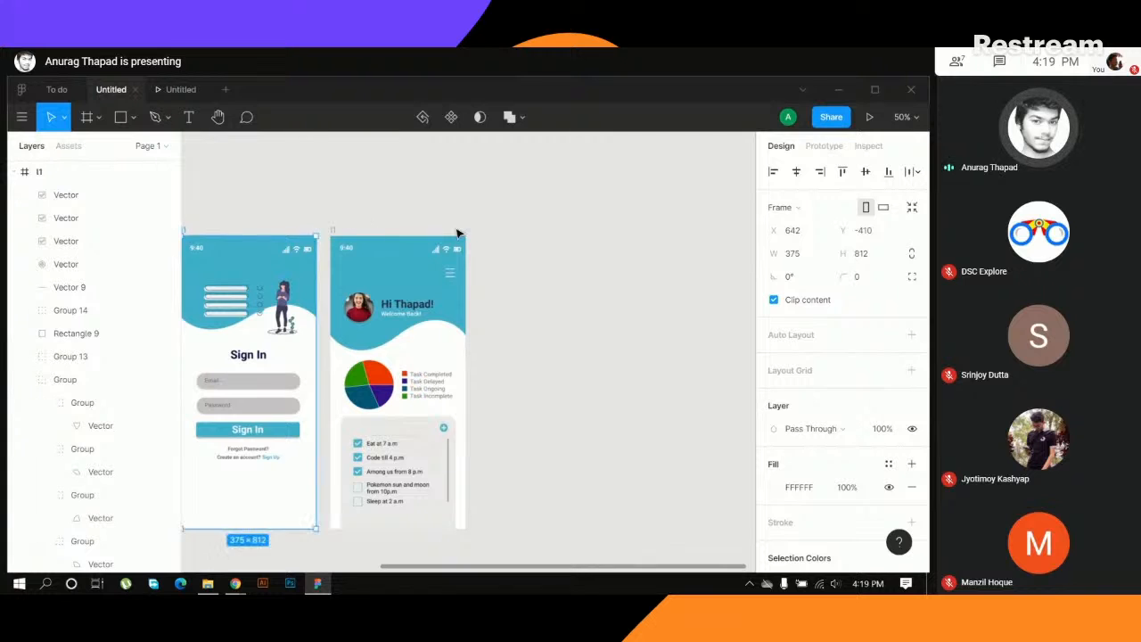
- Duplicate the dashboard frame beside the original
left_click(504, 273)
left_click(334, 231)
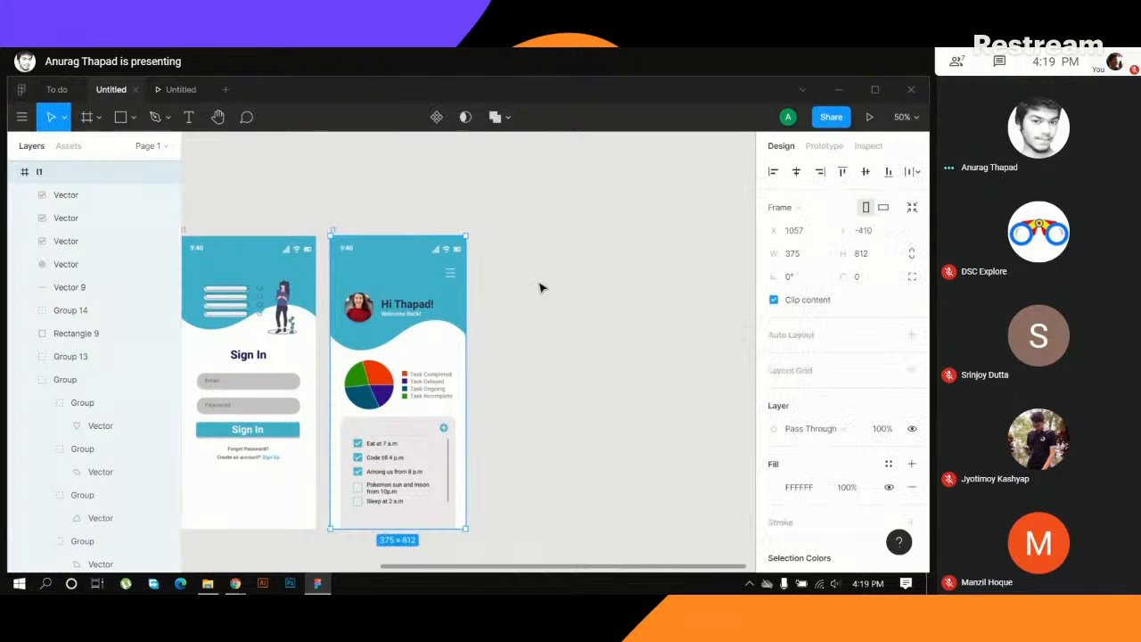
key("ctrl+d")
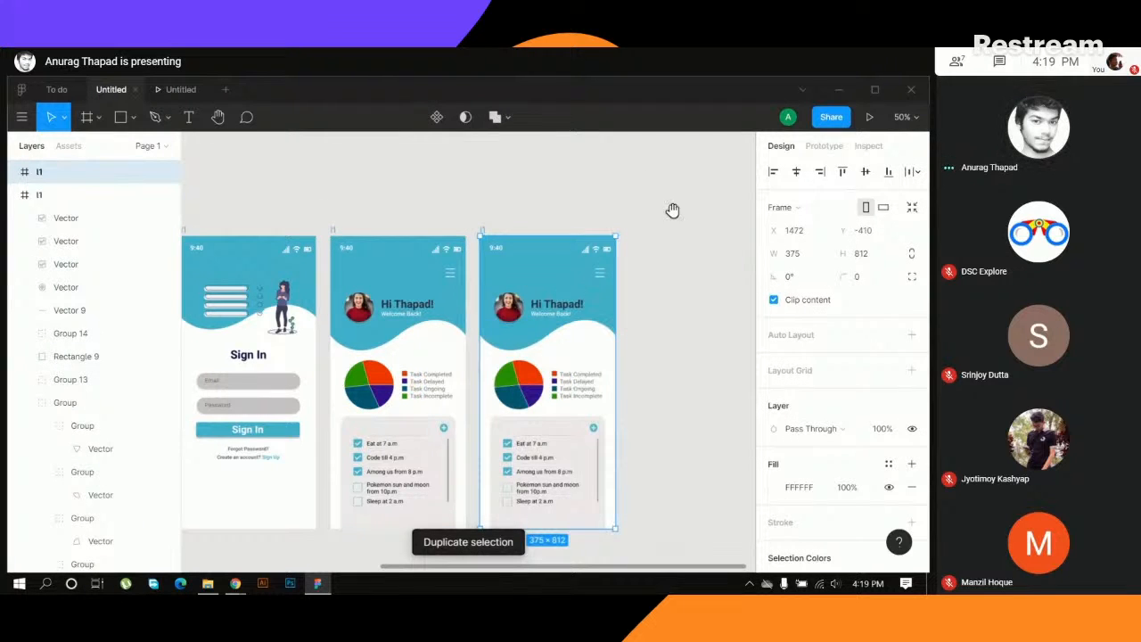
- Delete the oversized Chart frame overlapping the header in both the duplicate and the original dashboard
scroll(565, 153, "right", 3)
scroll(566, 153, "down", 2)
left_click(500, 221)
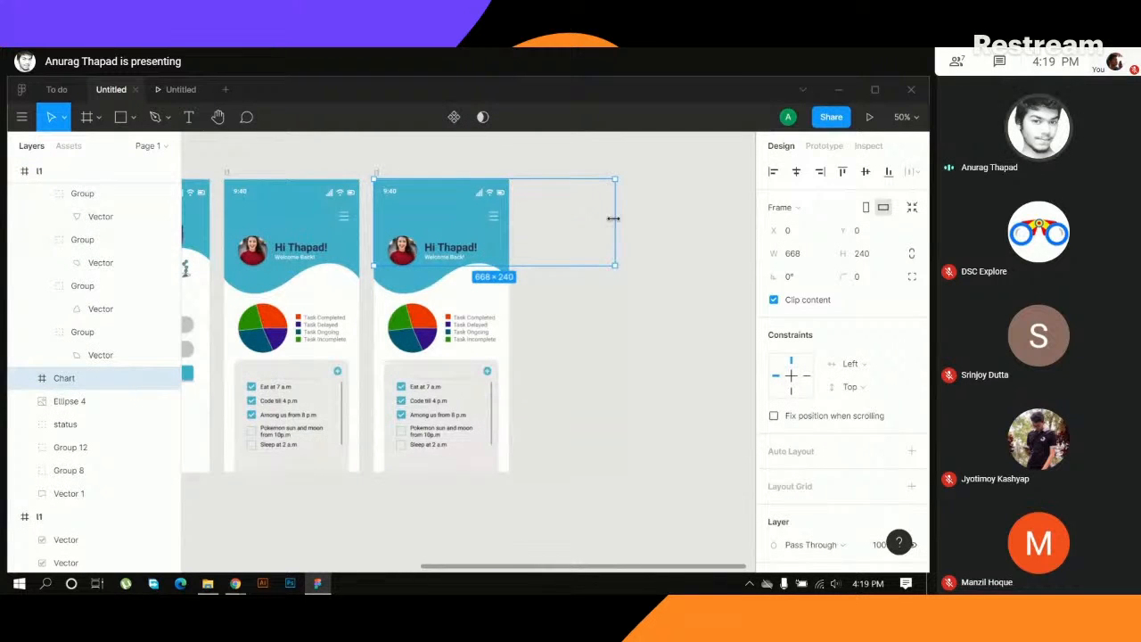
key("Delete")
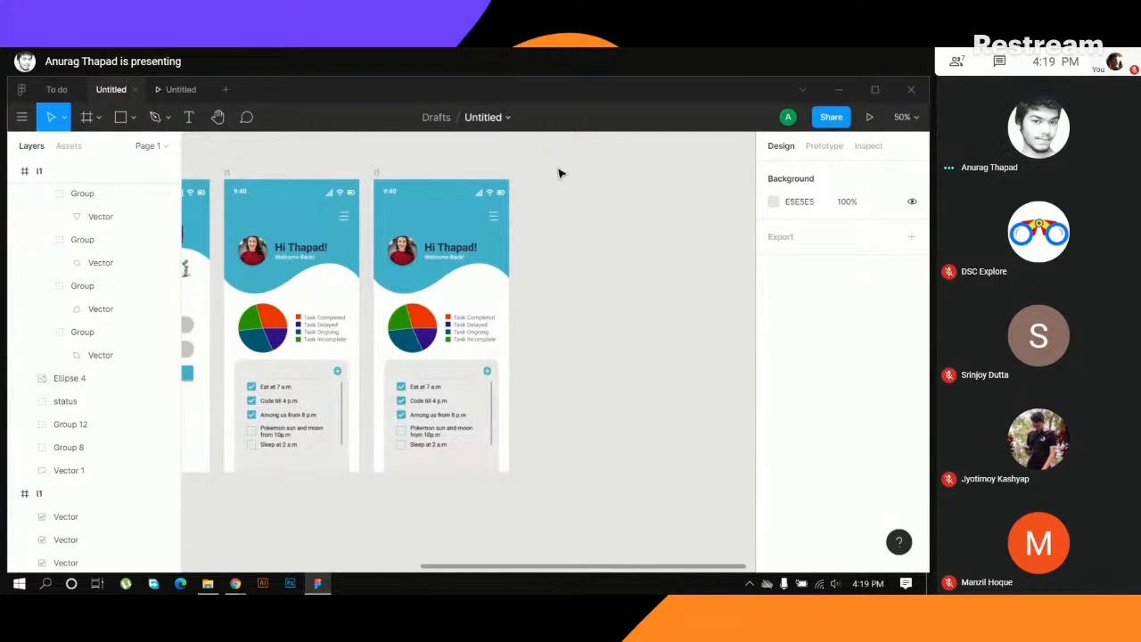
key("ctrl+z")
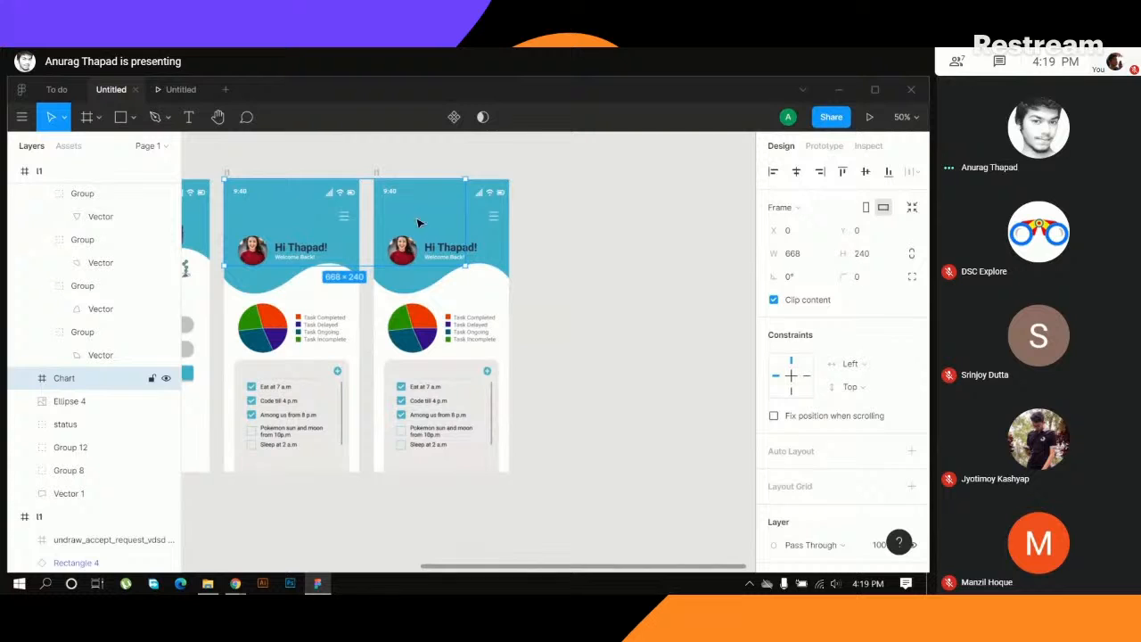
key("Delete")
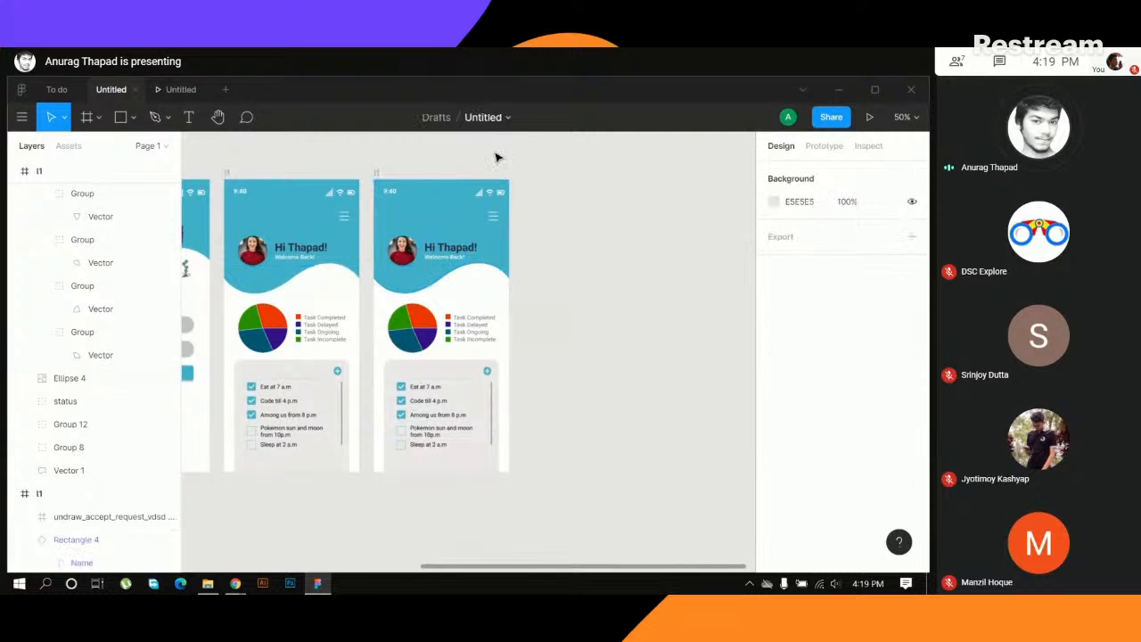
- Select the duplicate dashboard's hamburger icon, then copy the white X icon group from the side-menu screen in the To do file
left_click(496, 218)
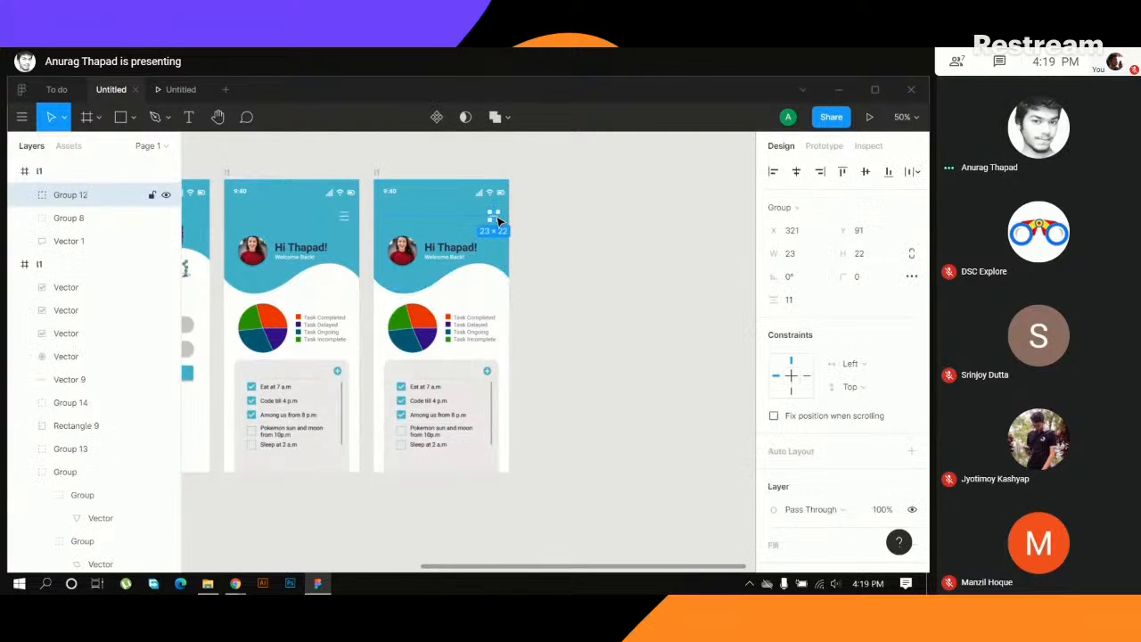
left_click(74, 89)
left_click(592, 210)
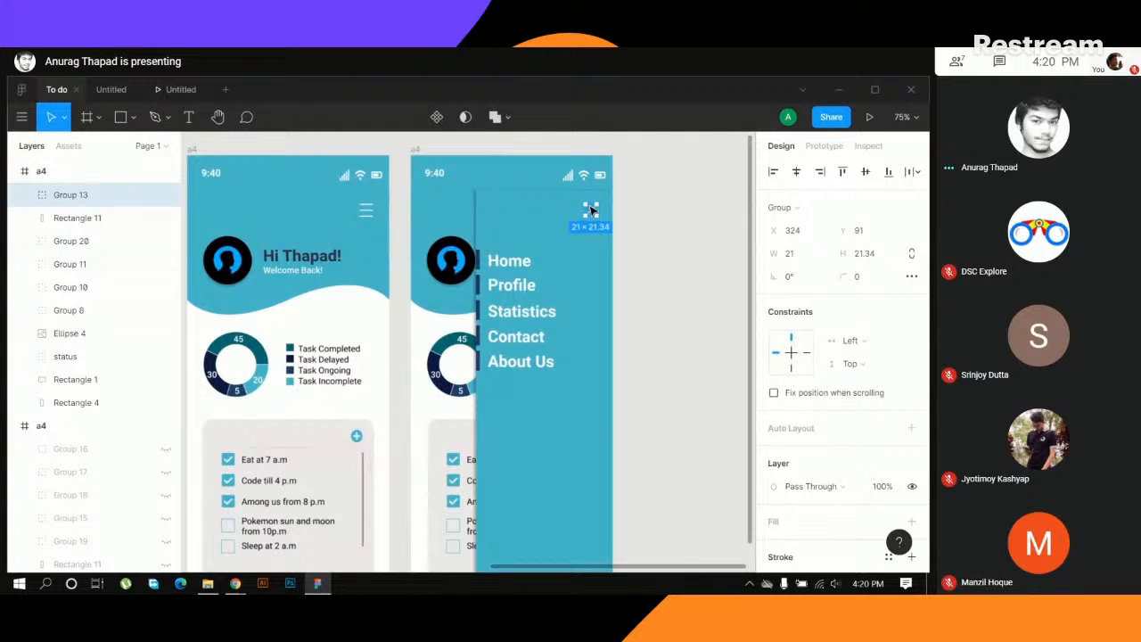
- Check the Google Meet call in Chrome, return to the To do file in Figma, and dismiss the presenting notification
mouse_move(234, 583)
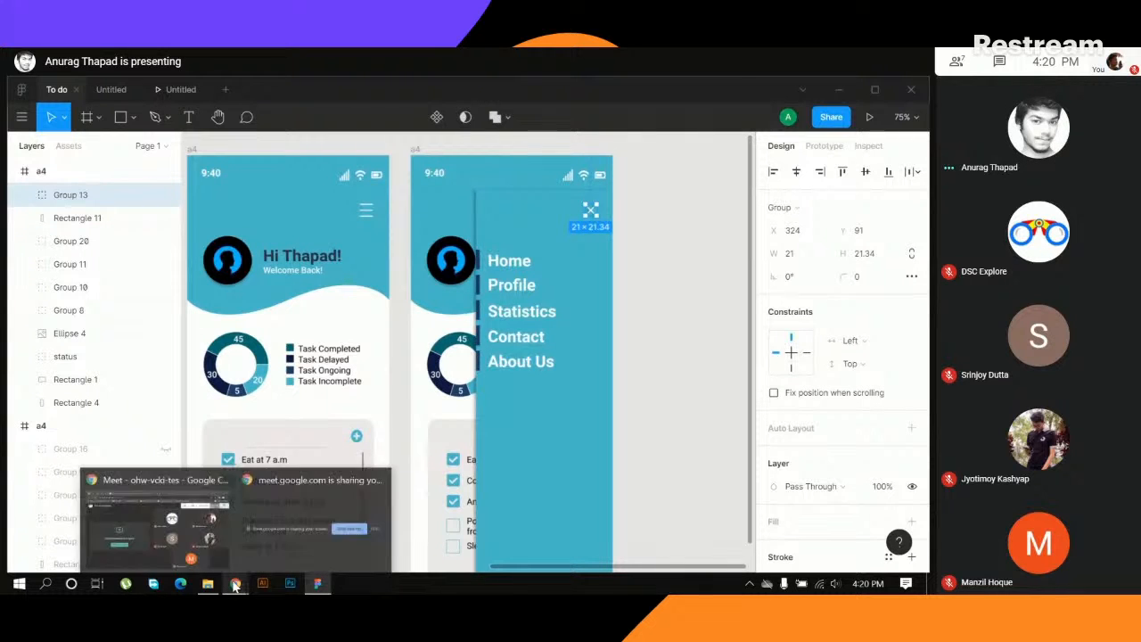
left_click(193, 524)
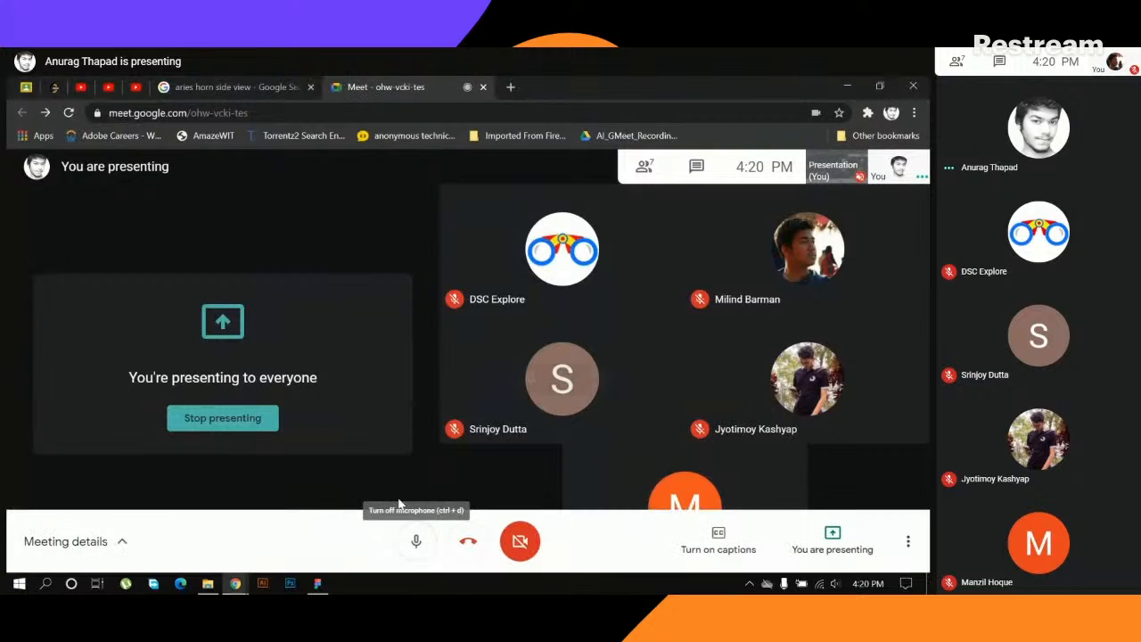
mouse_move(318, 583)
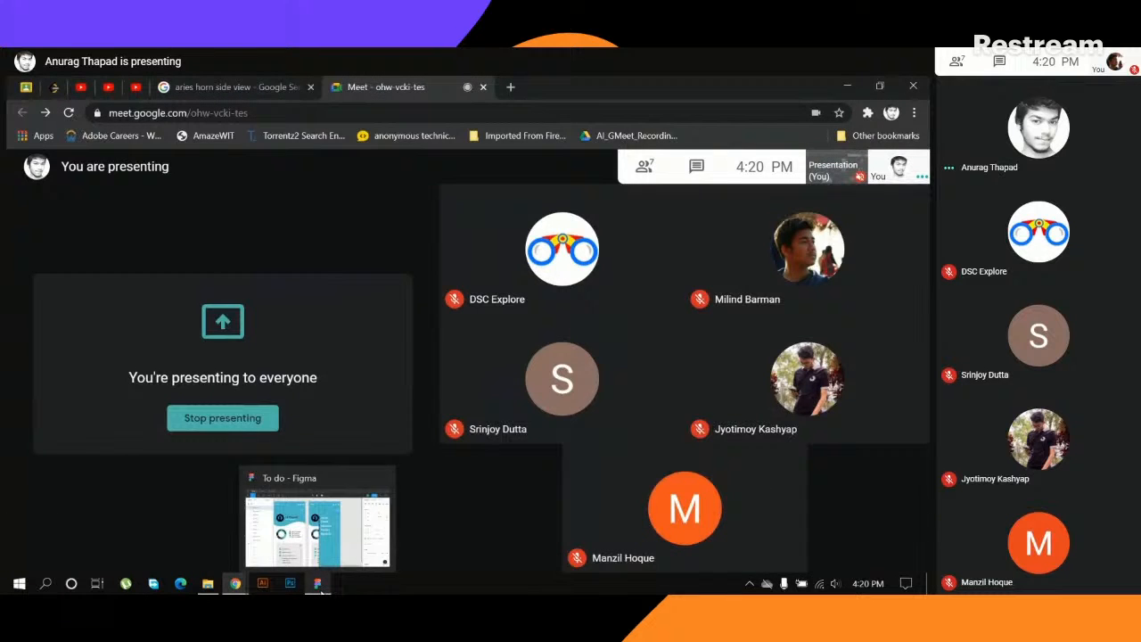
left_click(303, 534)
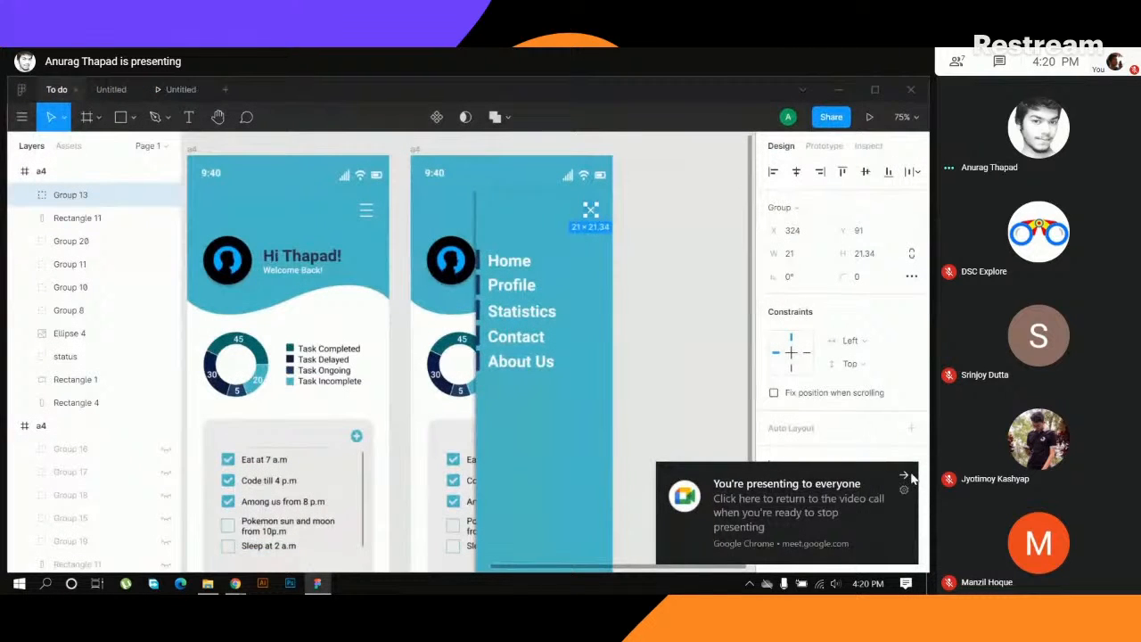
left_click(905, 474)
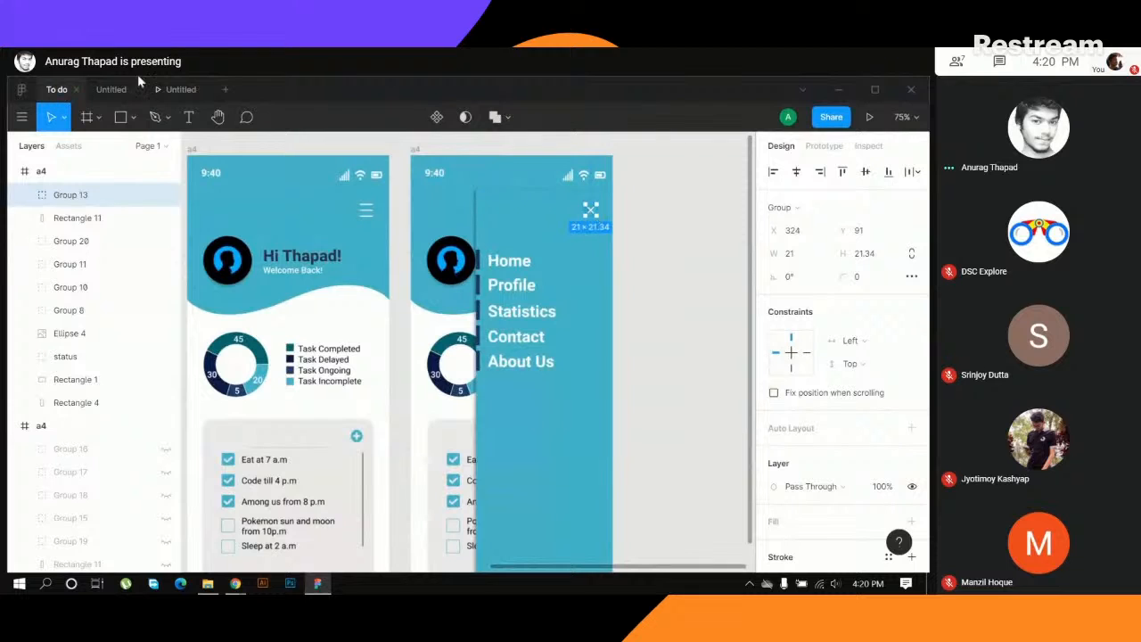
- Paste the X icon group into the duplicated dashboard's header in the Untitled draft
left_click(111, 88)
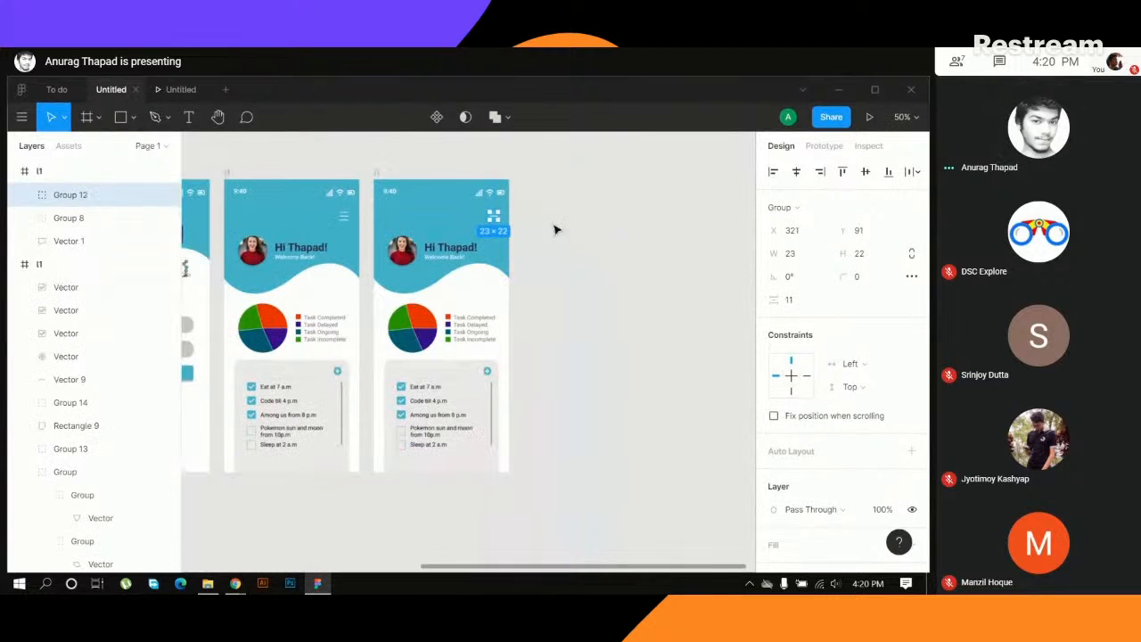
key("ctrl+v")
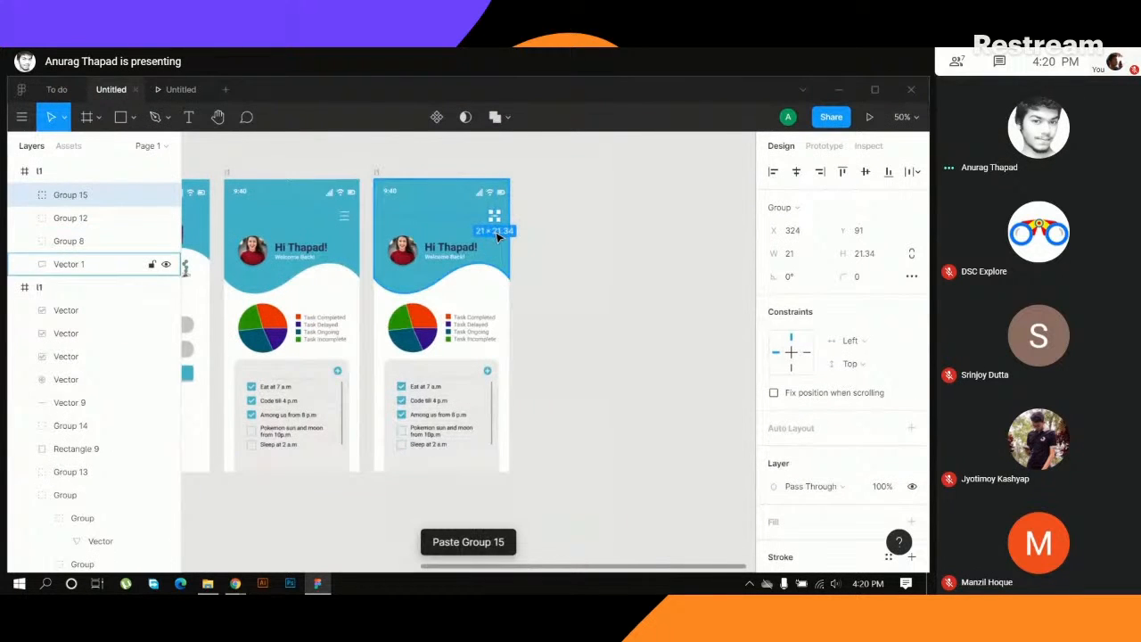
left_click(578, 250)
- Delete the hamburger icon group beneath the X icon in the duplicated dashboard's header
scroll(490, 321, "up", 10)
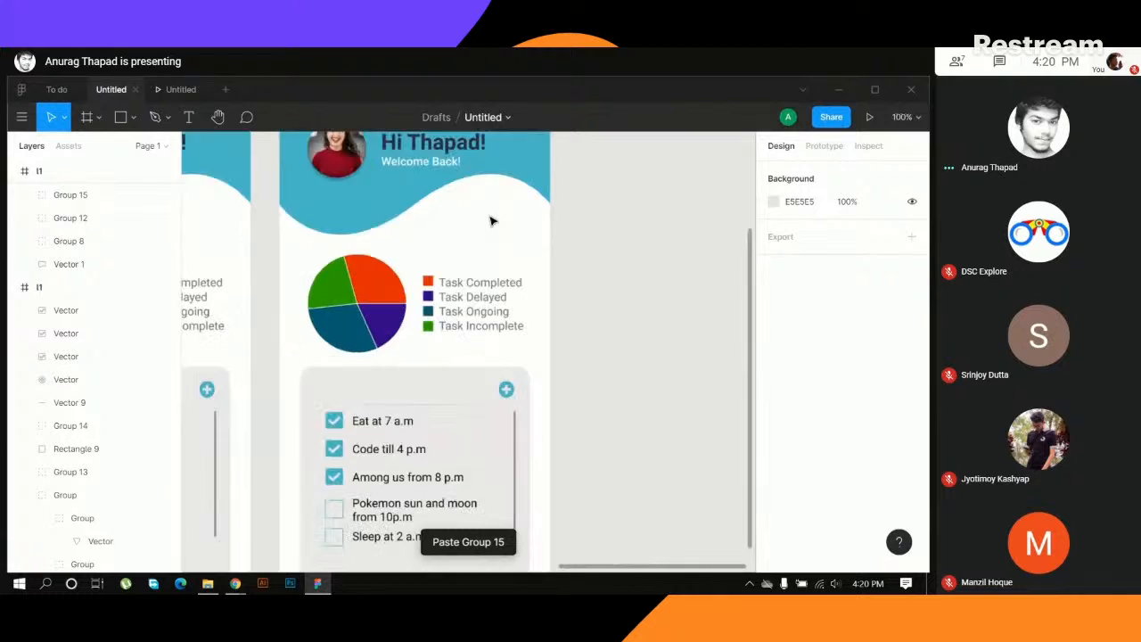
scroll(581, 268, "up", 15)
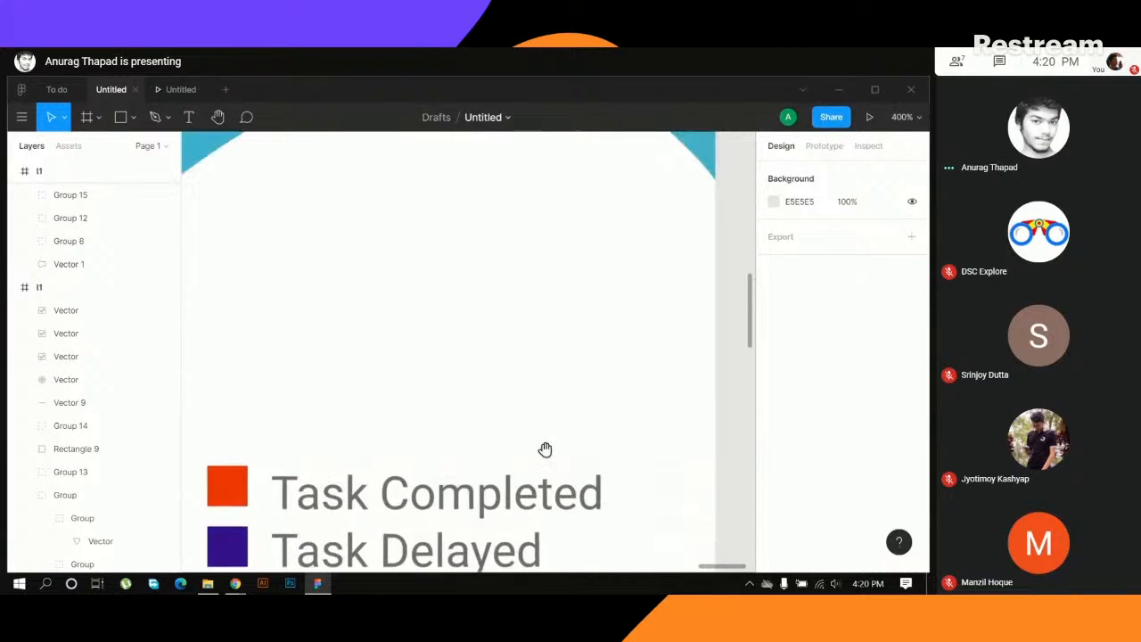
scroll(521, 419, "up", 3)
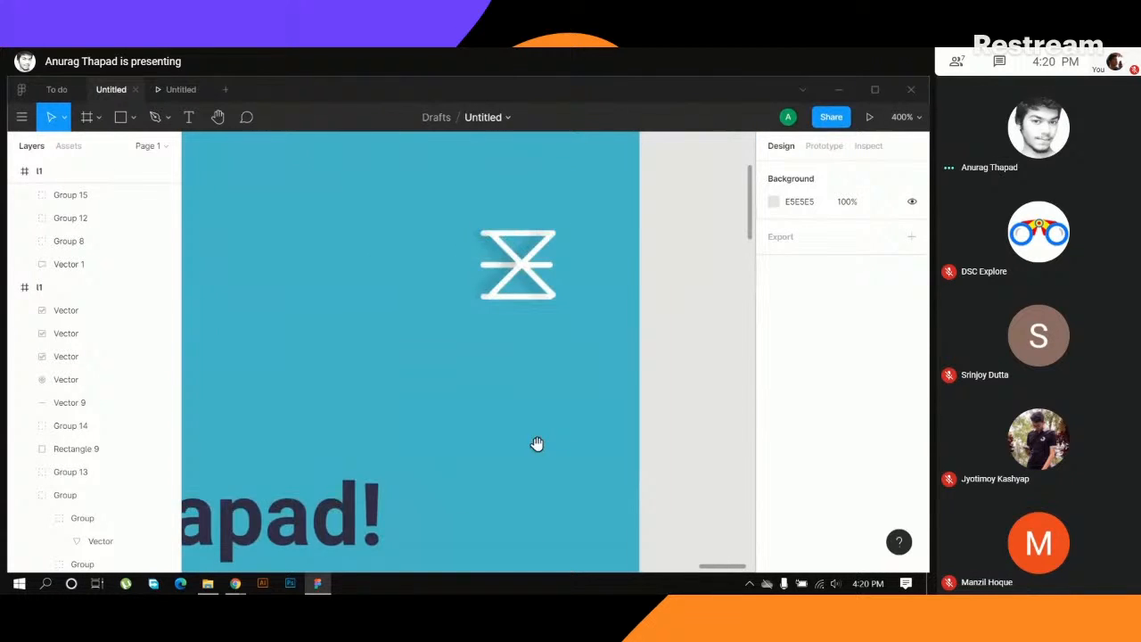
left_click(490, 294)
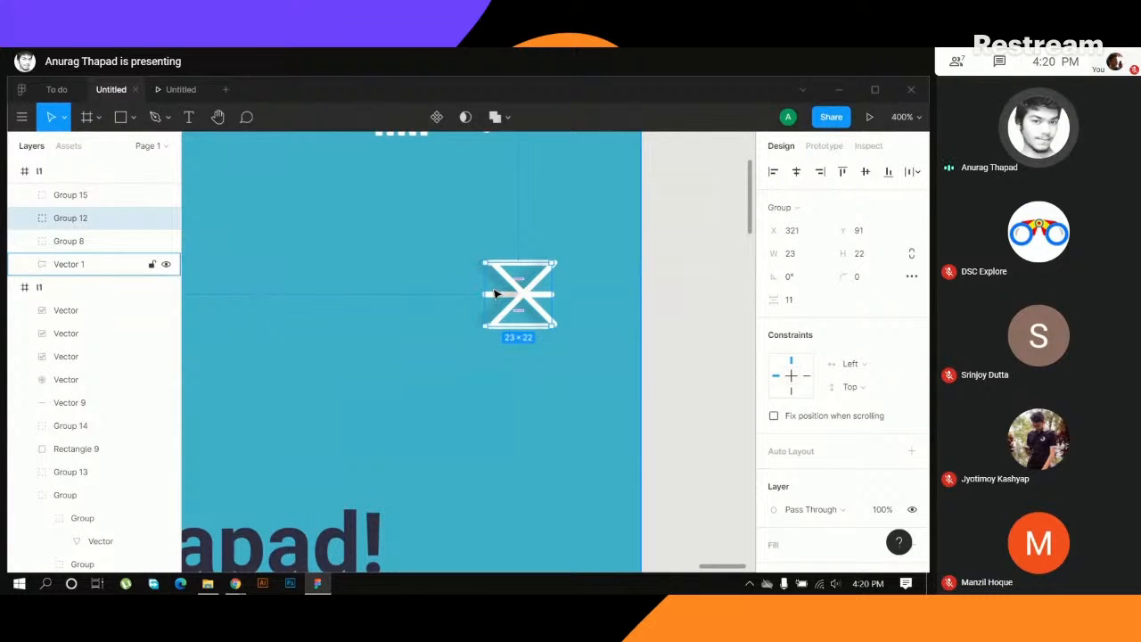
key("Delete")
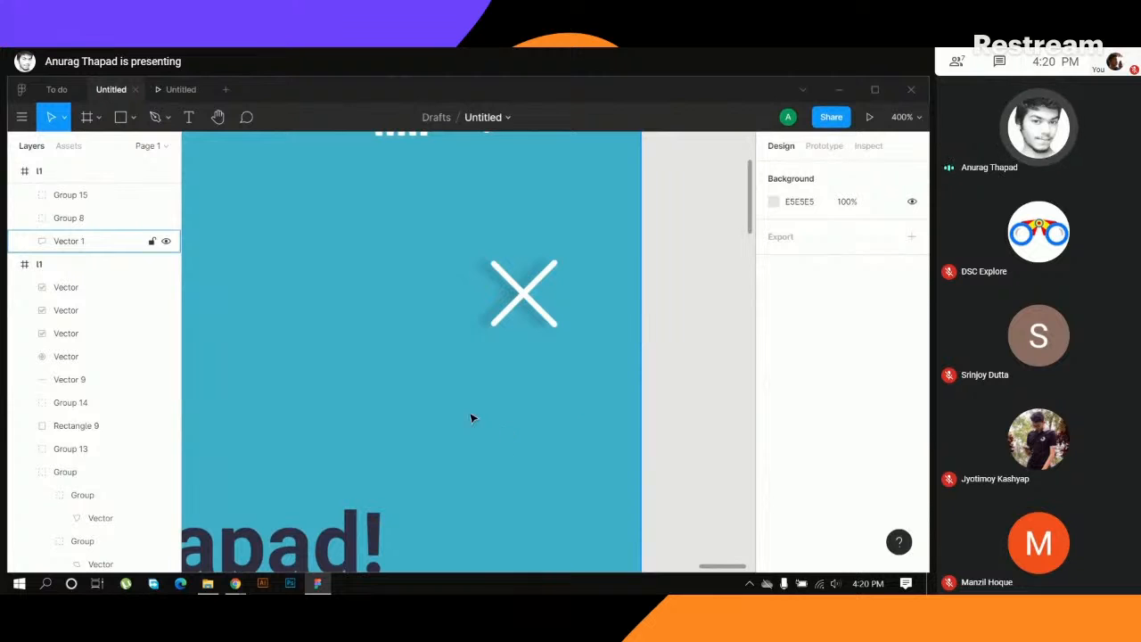
left_click(472, 418)
left_click(694, 382)
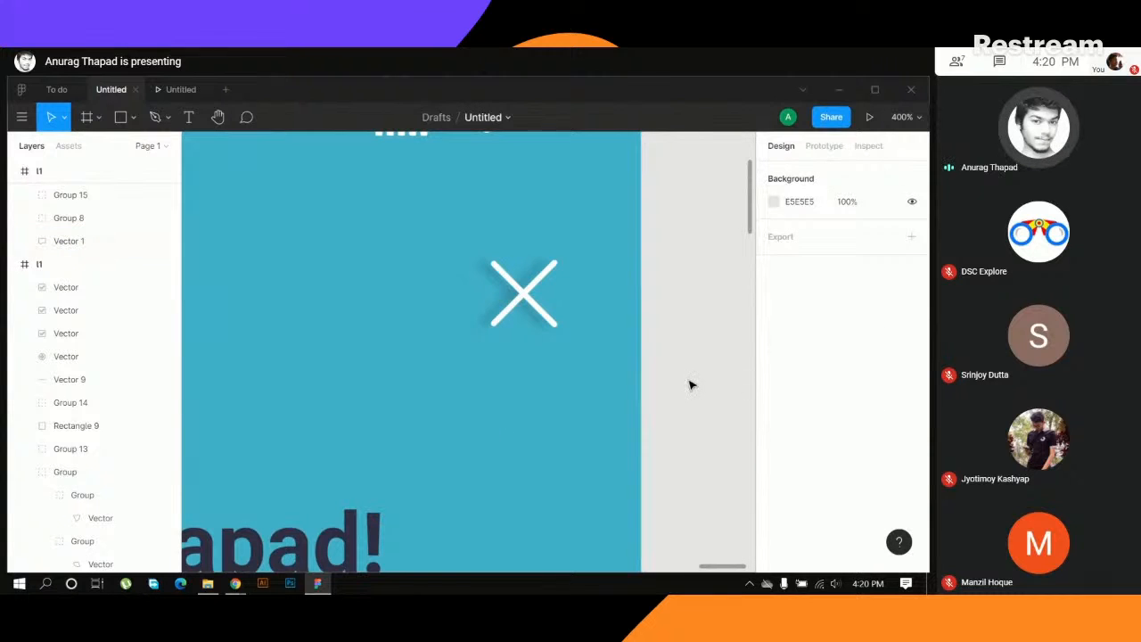
- Draw a rectangle about 215 by 663 along the right side of the duplicated dashboard, starting below the status bar
key("ctrl+minus")
left_click_drag(330, 445, 506, 303)
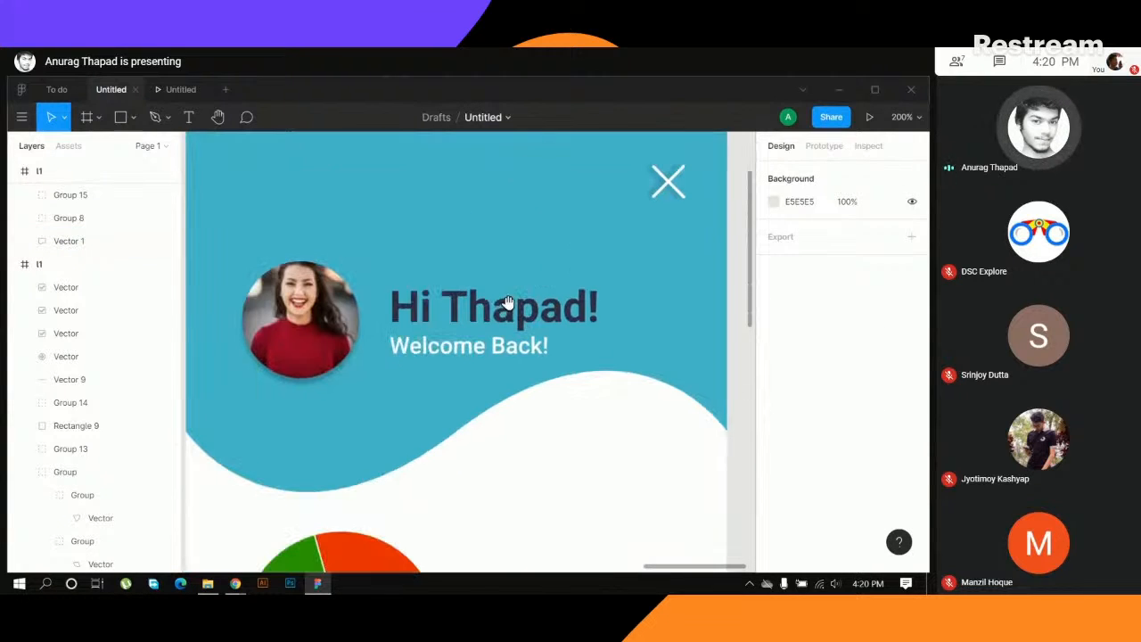
key("ctrl+minus")
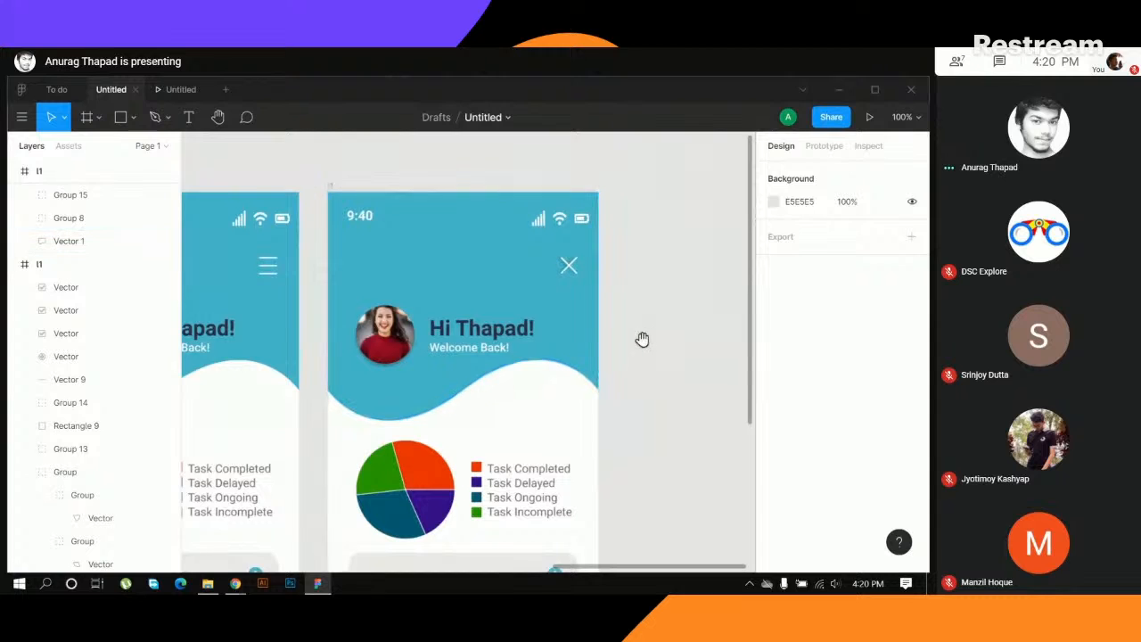
left_click_drag(642, 339, 622, 333)
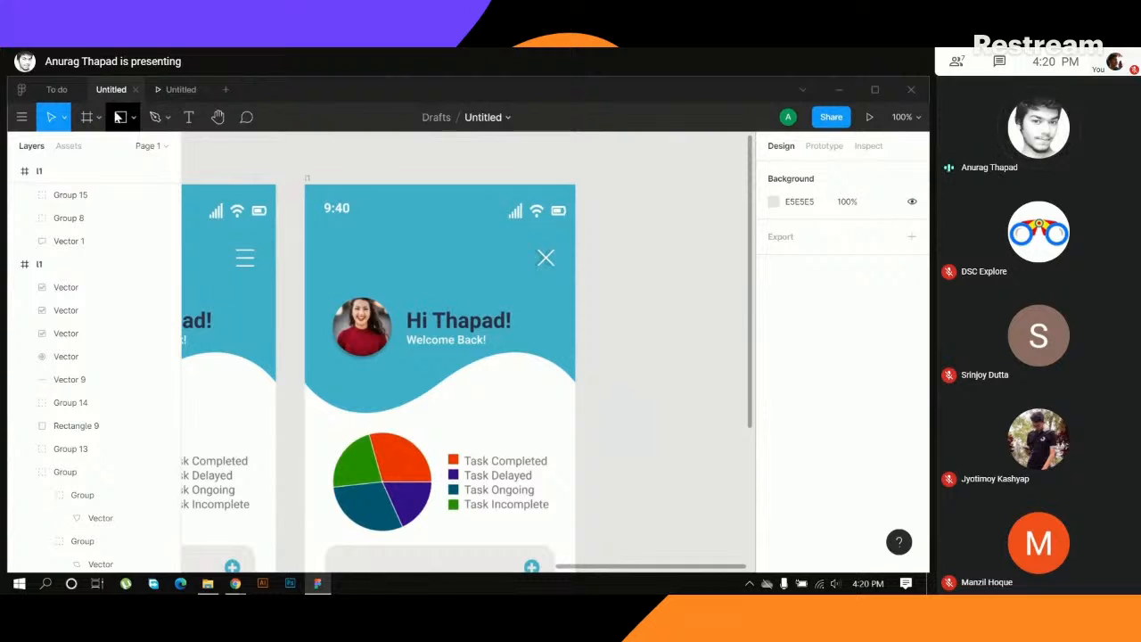
left_click(121, 116)
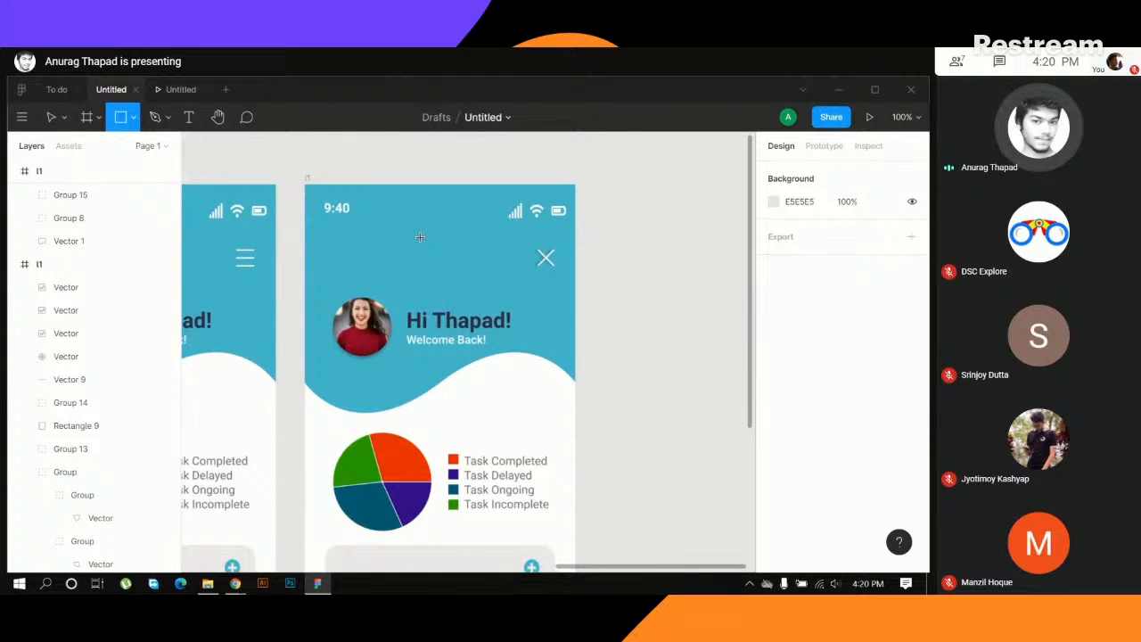
mouse_move(419, 236)
left_mouse_down()
mouse_move(595, 327)
mouse_move(577, 344)
mouse_move(577, 544)
left_mouse_up()
scroll(667, 369, "down", 5)
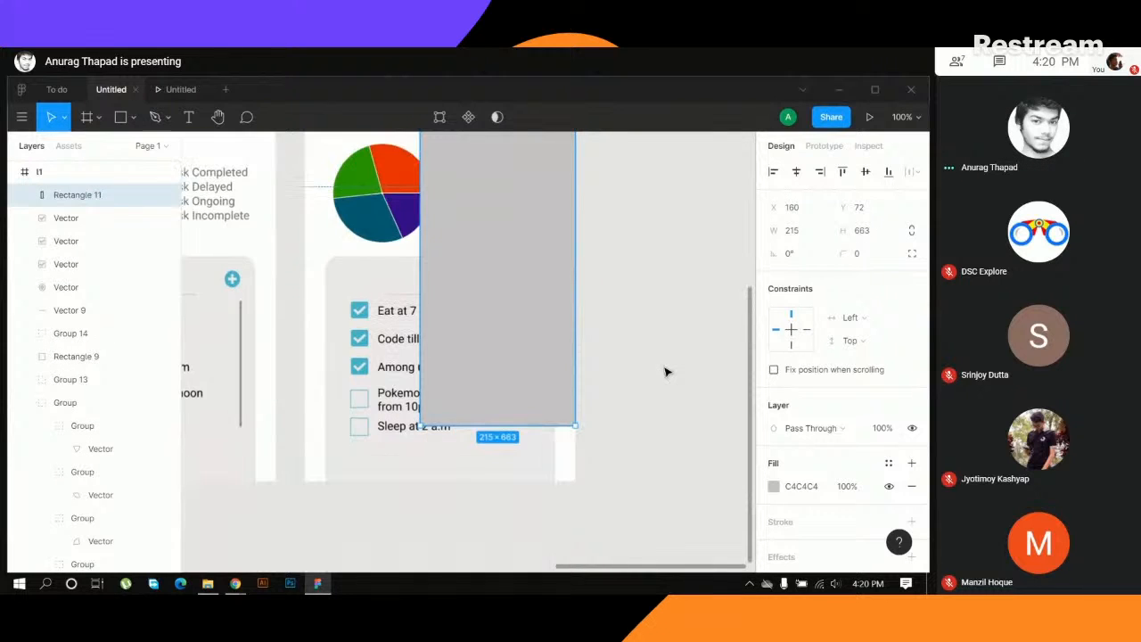
- Extend the side-menu rectangle down to the bottom of the duplicated dashboard, giving it a height of 740
scroll(667, 369, "up", 6)
scroll(665, 372, "up", 2)
scroll(667, 372, "down", 4)
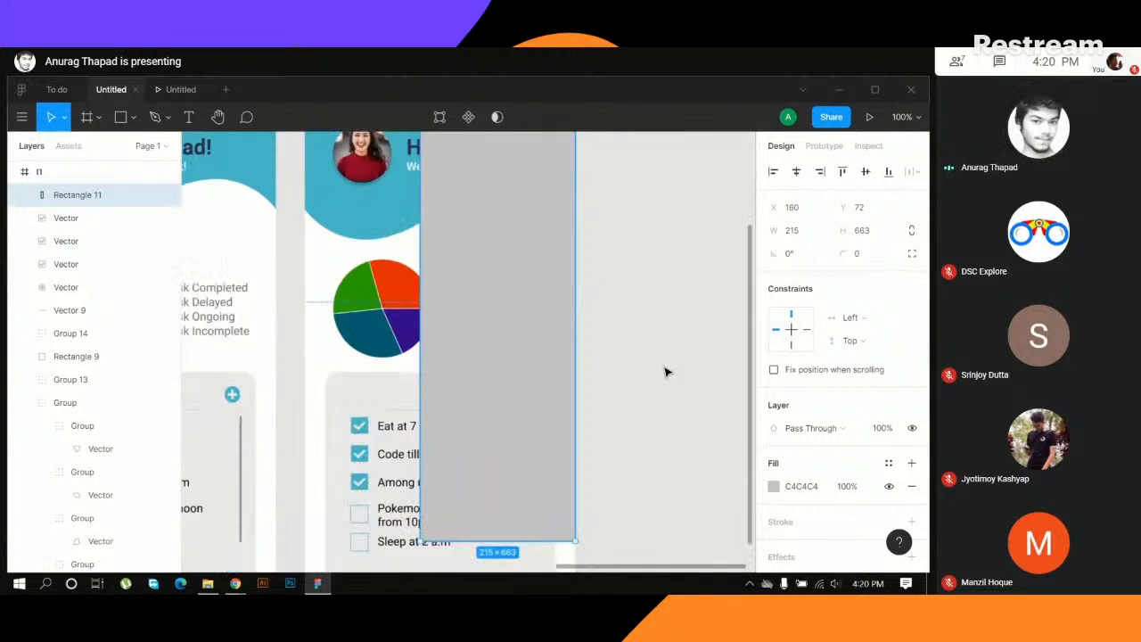
left_click_drag(504, 308, 506, 364)
scroll(691, 321, "up", 5)
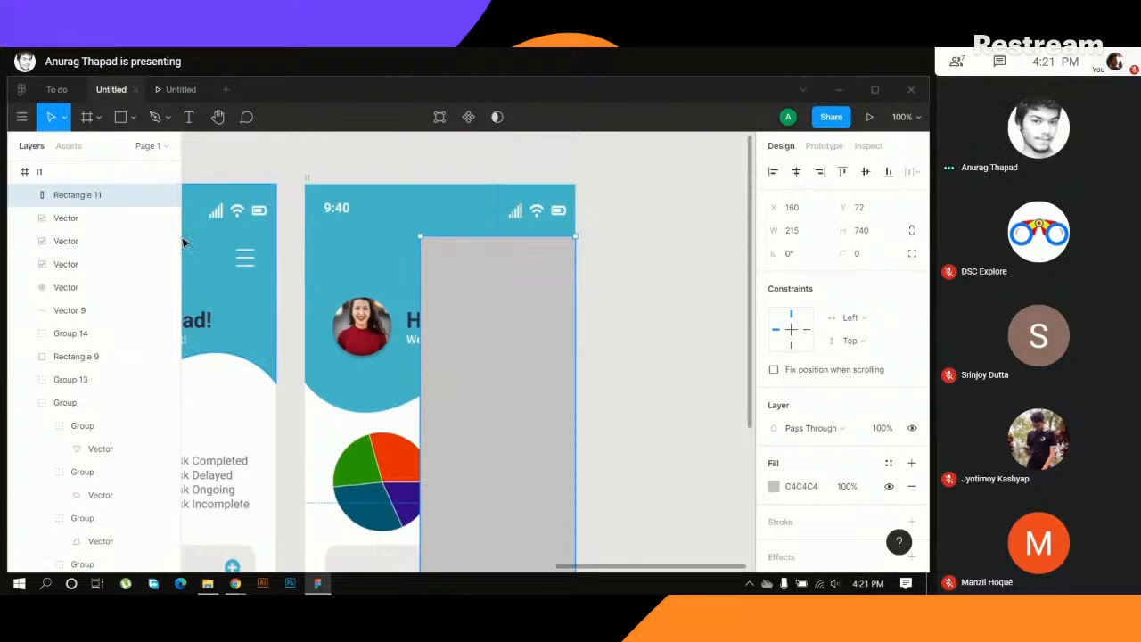
- Select the grey side-menu rectangle and send it backward in the layer order until it sits below Group 13
left_click(91, 219)
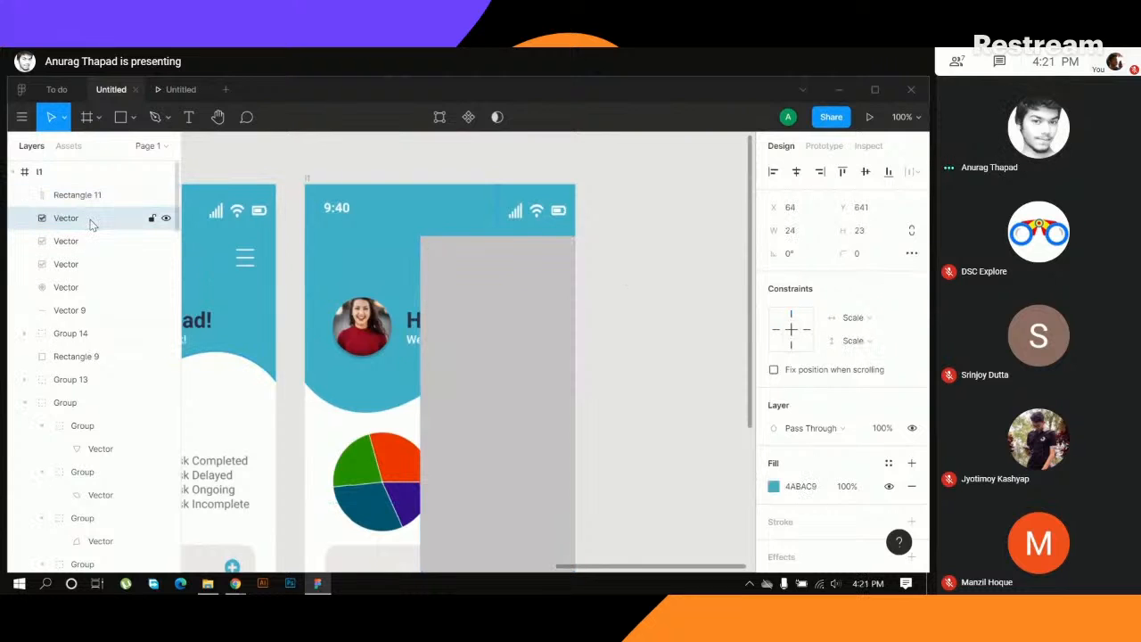
left_click(554, 292)
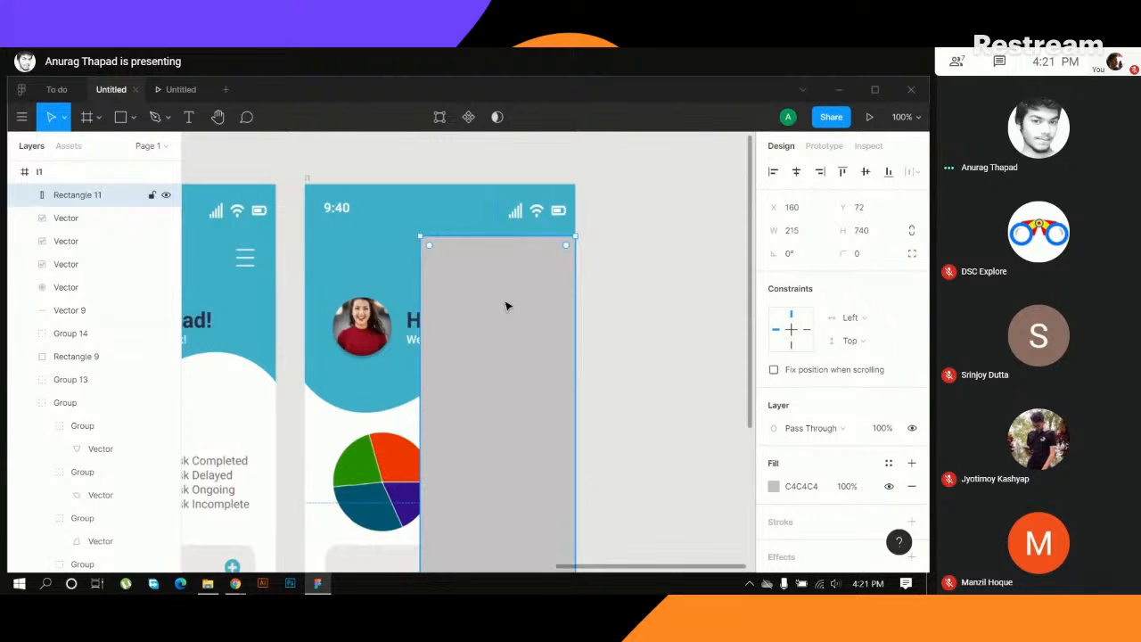
key("ctrl+bracketleft")
key("ctrl+bracketleft")
key("ctrl+bracketleft")
key("ctrl+bracketleft")
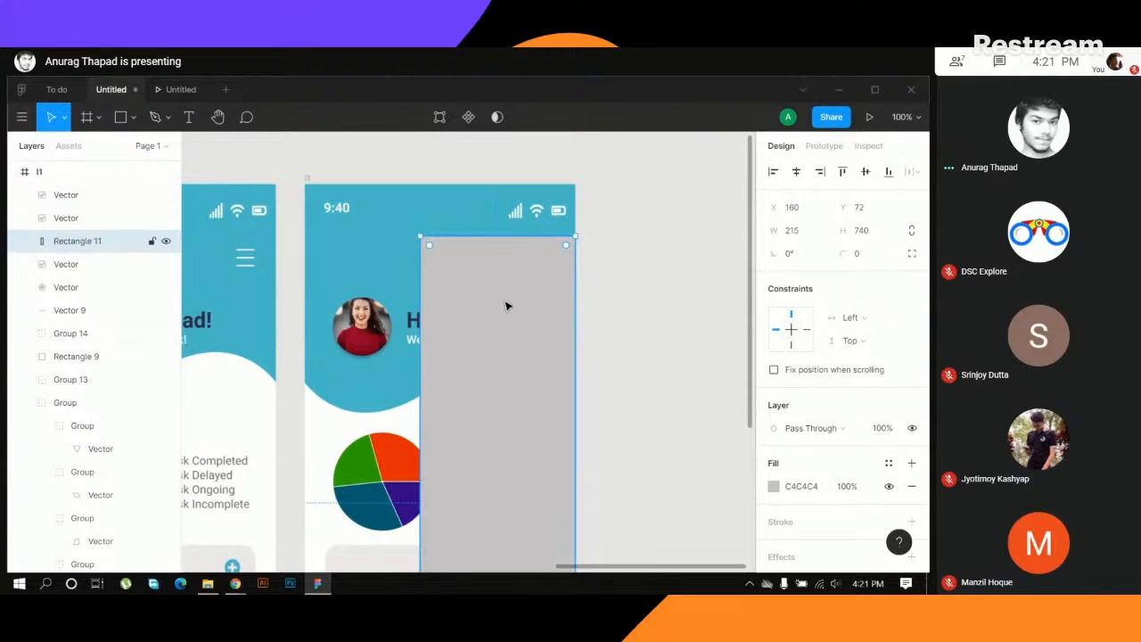
key("ctrl+bracketleft")
key("ctrl+bracketleft")
key("ctrl+bracketleft")
key("ctrl+bracketleft")
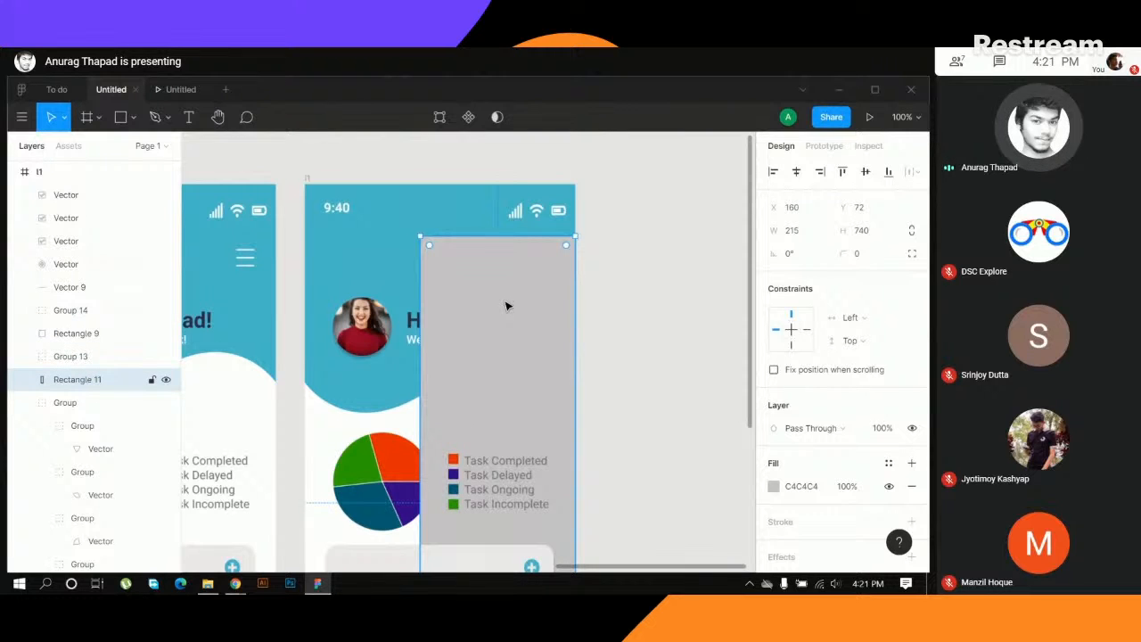
- Bring the grey rectangle forward in the layer order until it covers the chart legend and task card, directly beneath the top three Vector layers
scroll(578, 404, "down", 3)
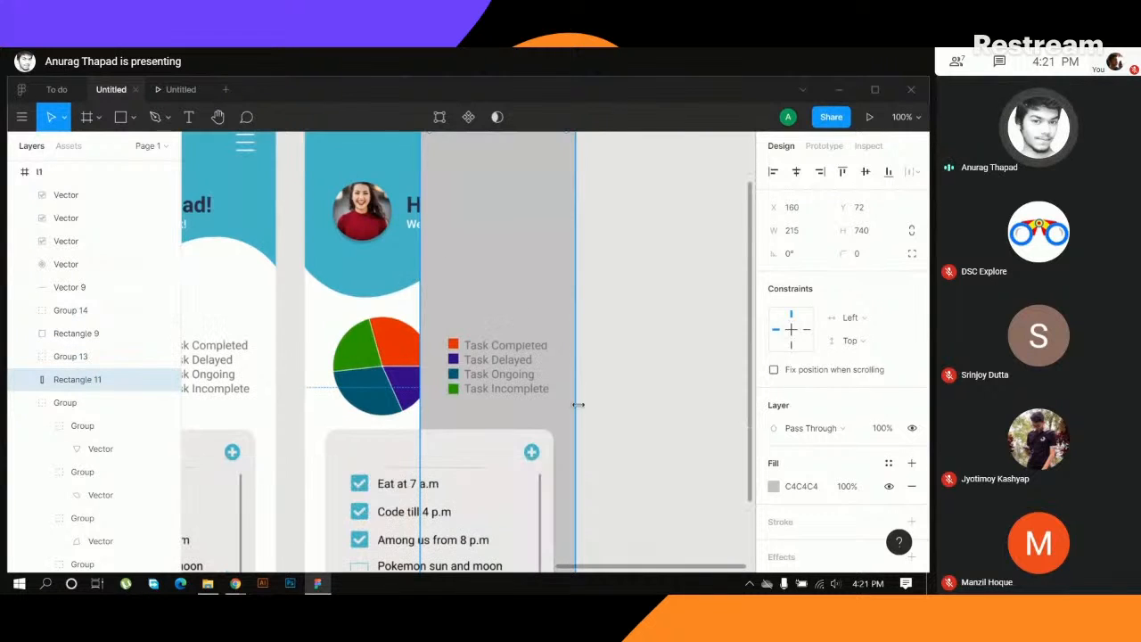
key("ctrl+bracketright")
key("ctrl+bracketright")
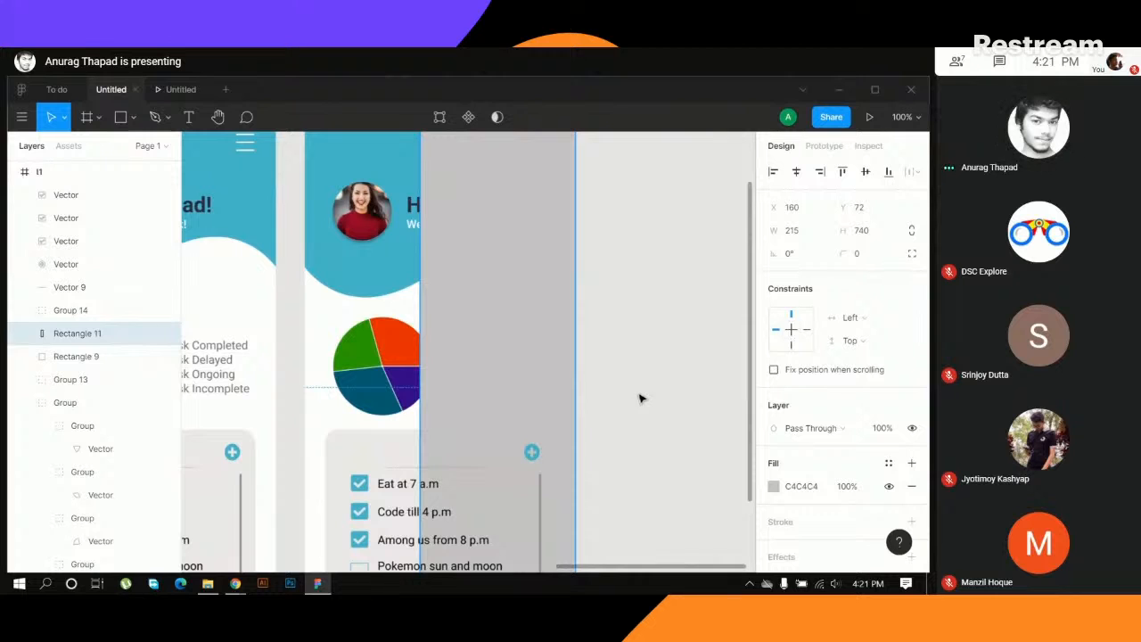
key("ctrl+bracketright")
key("ctrl+bracketright")
key("ctrl+bracketright")
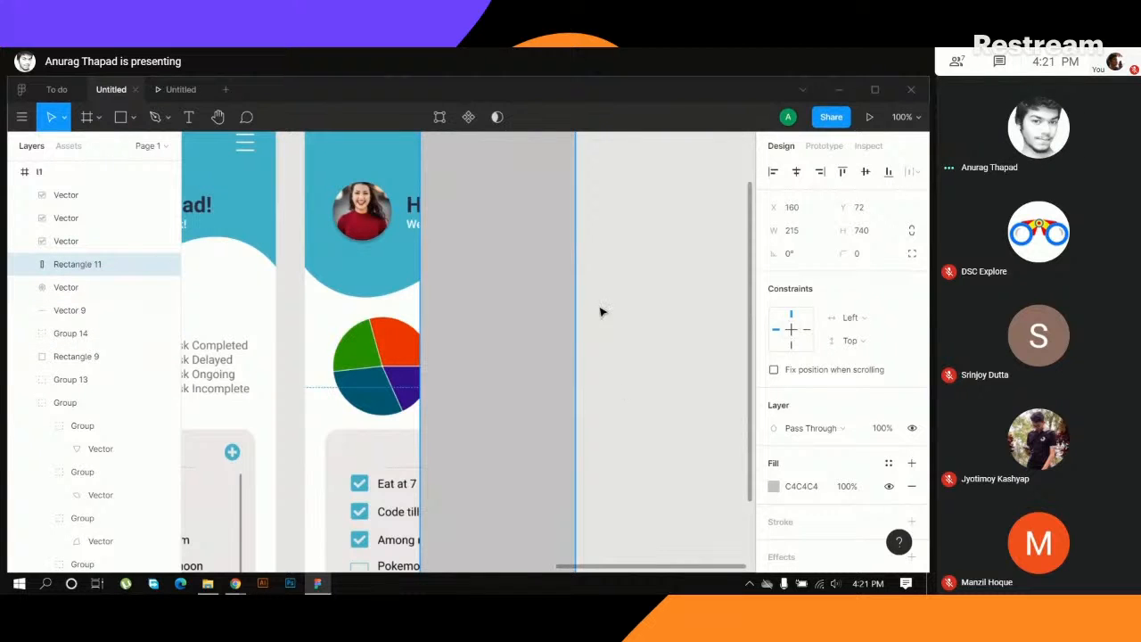
- Move the grey rectangle down to Y 130 to uncover the X icon in the header
scroll(601, 312, "up", 3)
key("shift+Down")
key("shift+Down")
key("shift+Down")
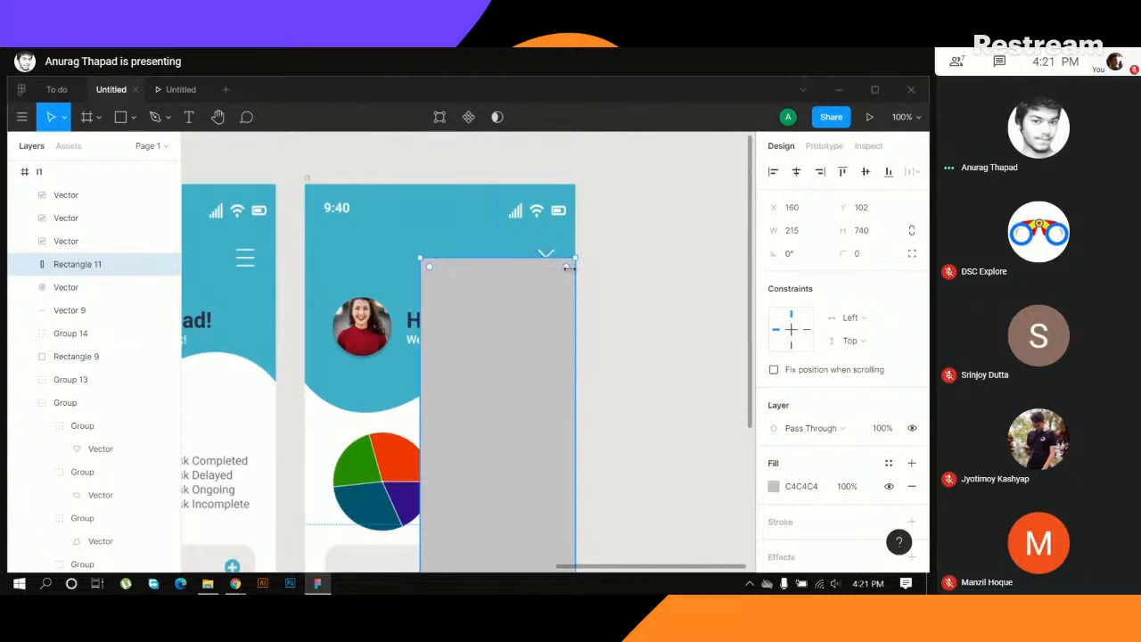
left_click_drag(525, 326, 525, 345)
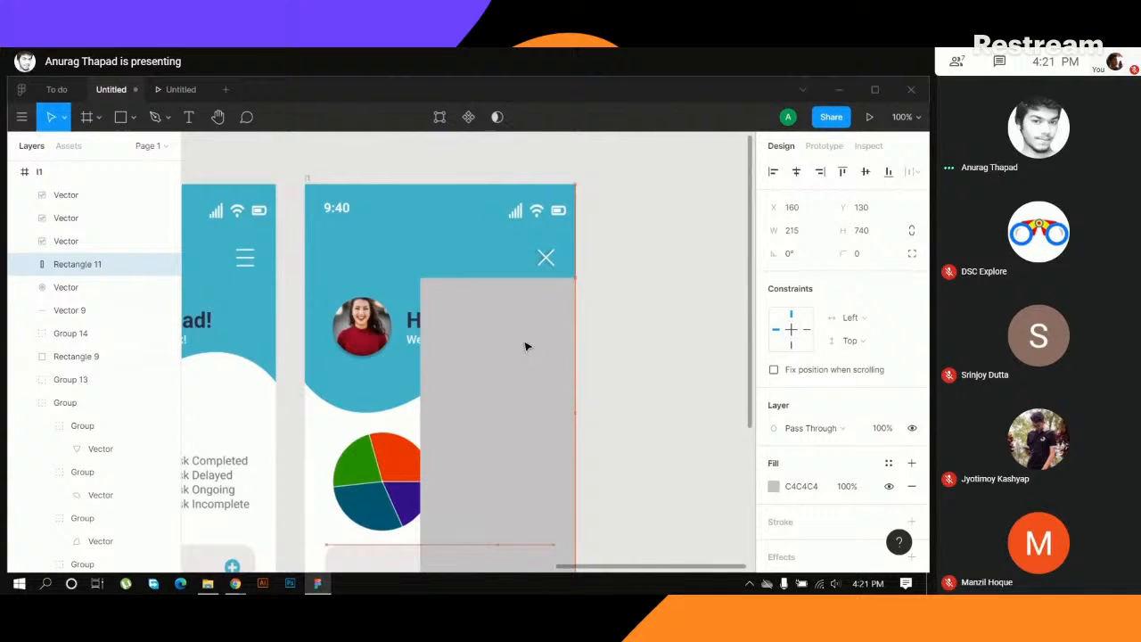
- Bring the X icon group to the top of the duplicated dashboard's layer order
left_click(546, 259)
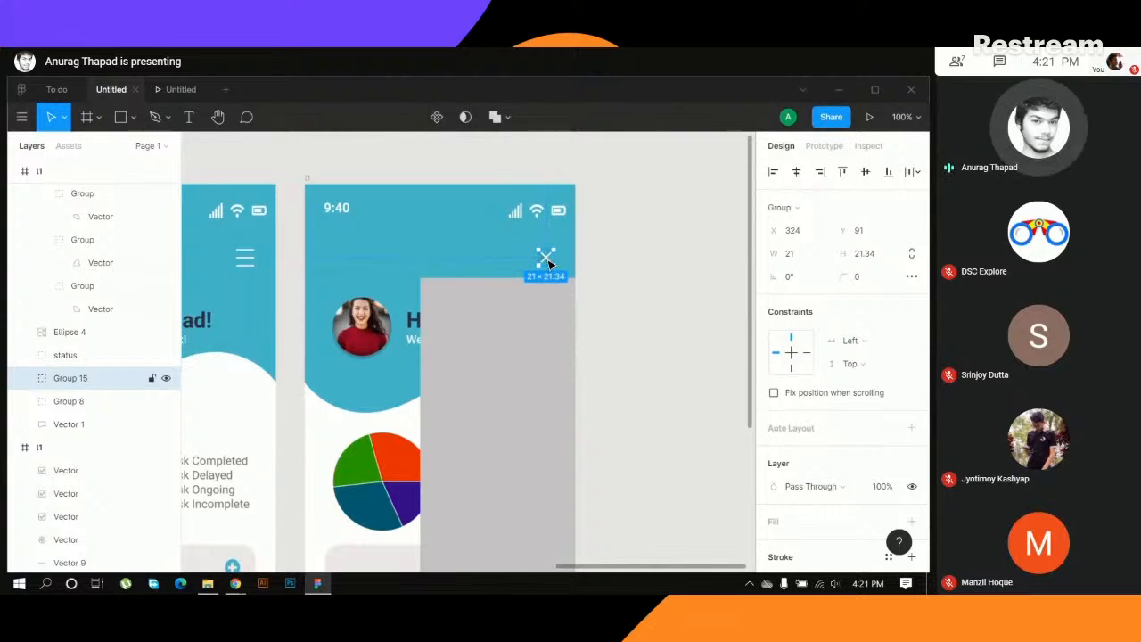
scroll(161, 338, "up", 8)
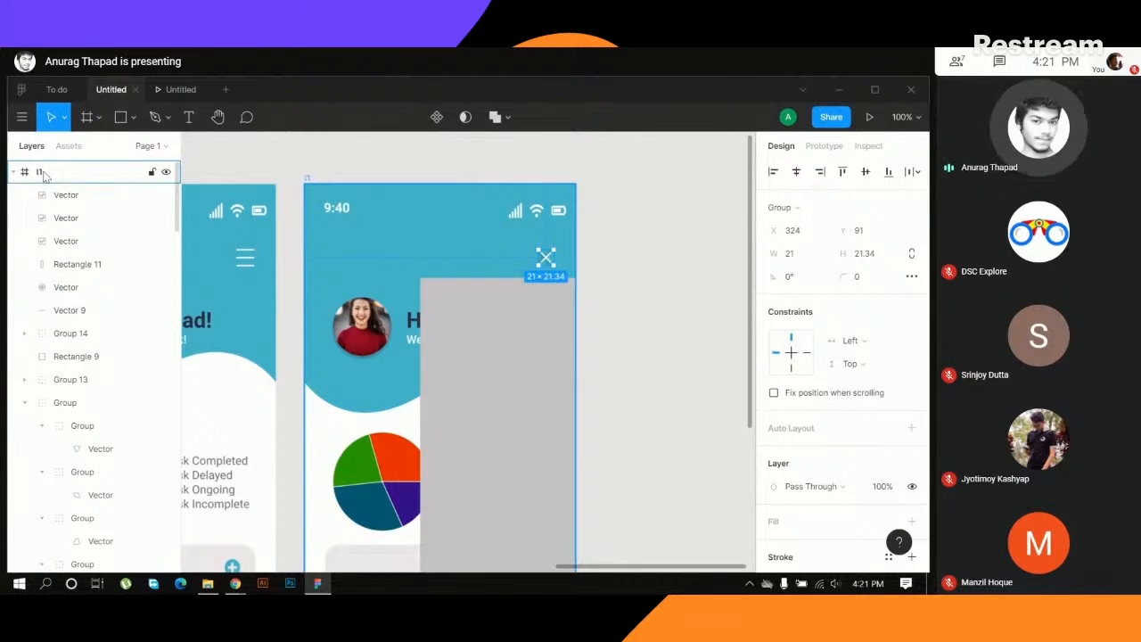
left_click(63, 175)
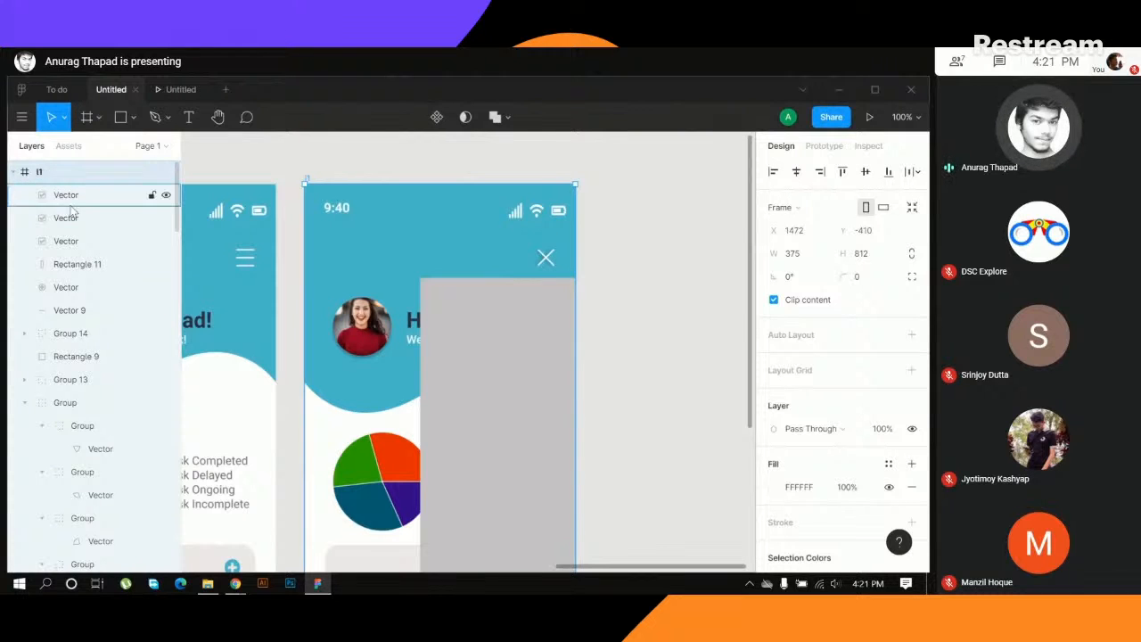
left_click(547, 259)
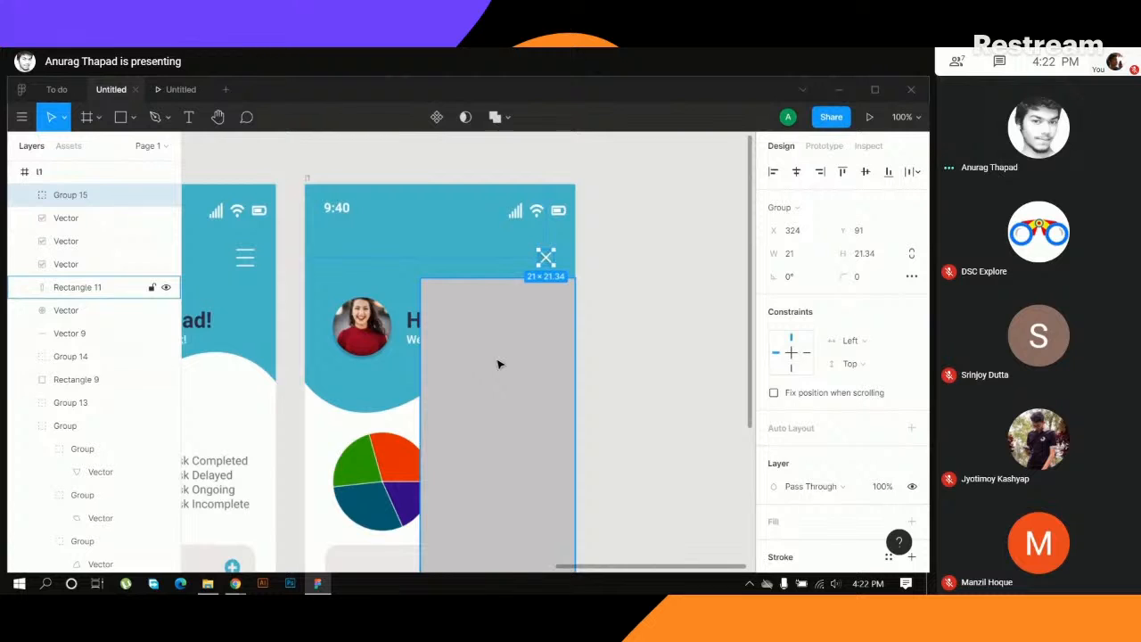
- Move the grey rectangle back up to Y 72 and fill it with the header's blue, 4ABAC9
left_click_drag(498, 364, 509, 324)
scroll(673, 303, "down", 4)
scroll(645, 345, "up", 3)
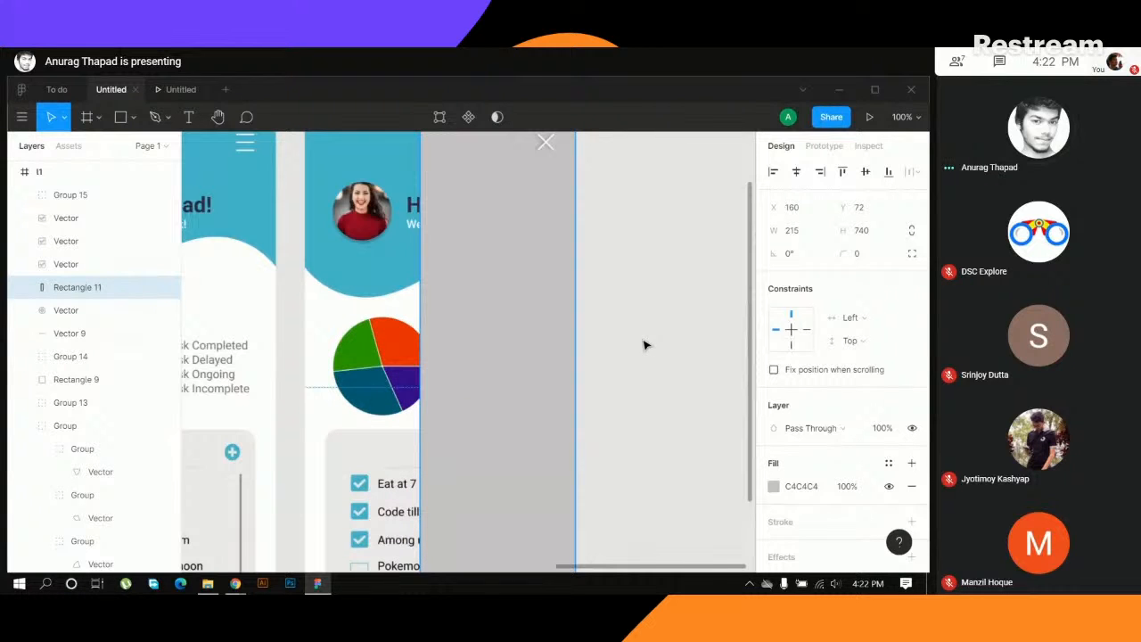
scroll(646, 345, "up", 1)
key("i")
left_click(363, 178)
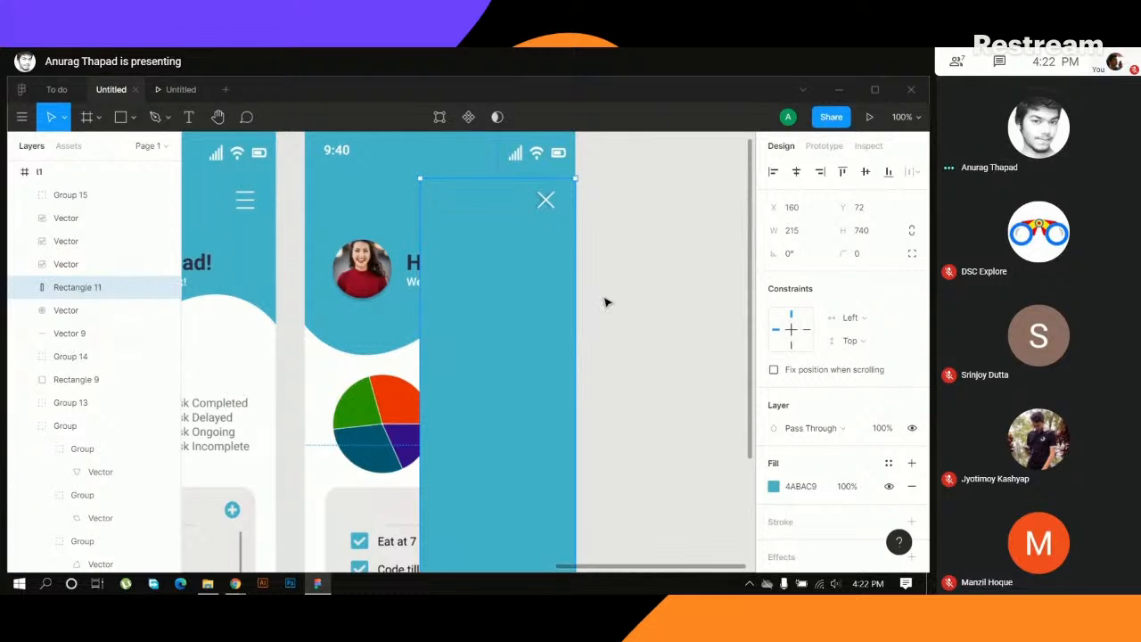
- Add a Drop Shadow effect to the blue side-menu rectangle
scroll(726, 379, "down", 1)
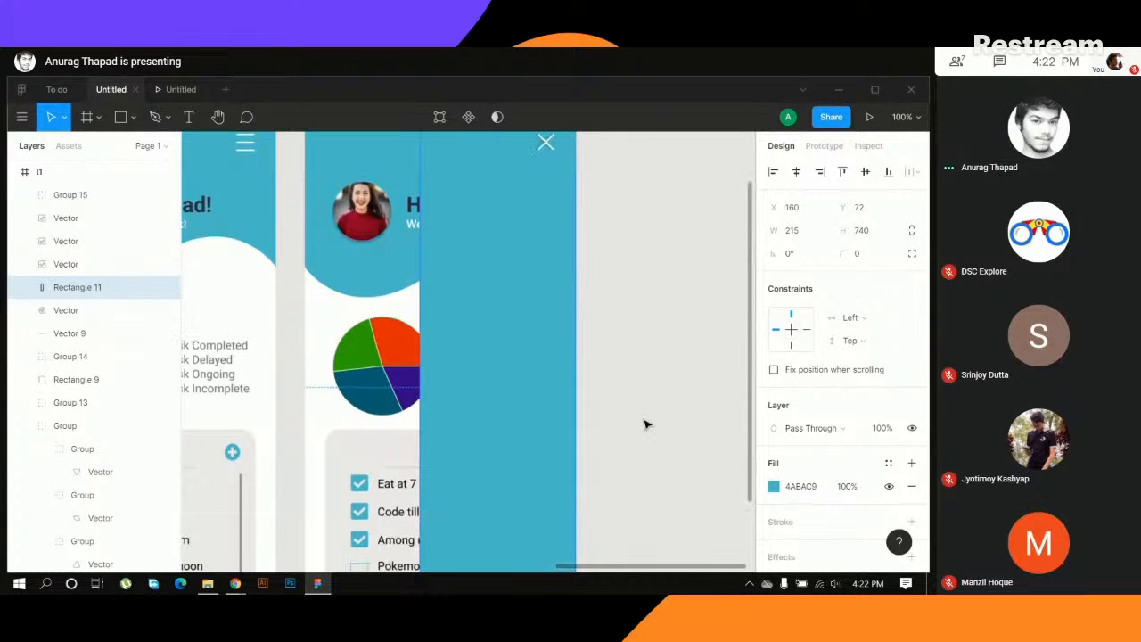
scroll(782, 500, "down", 1)
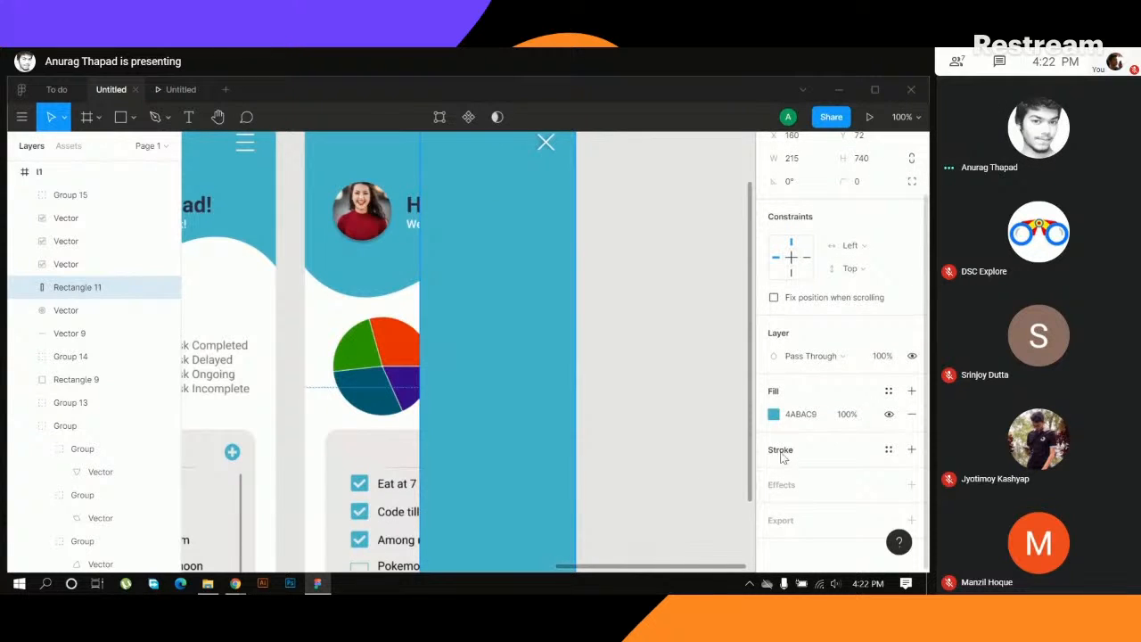
mouse_move(238, 583)
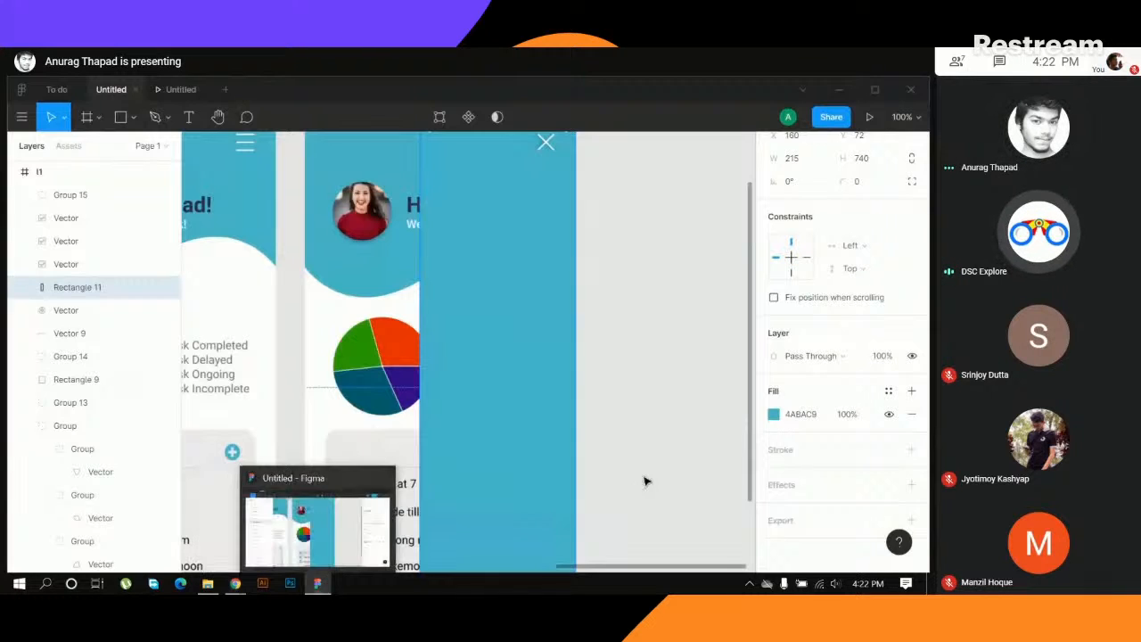
left_click(787, 490)
left_click(801, 508)
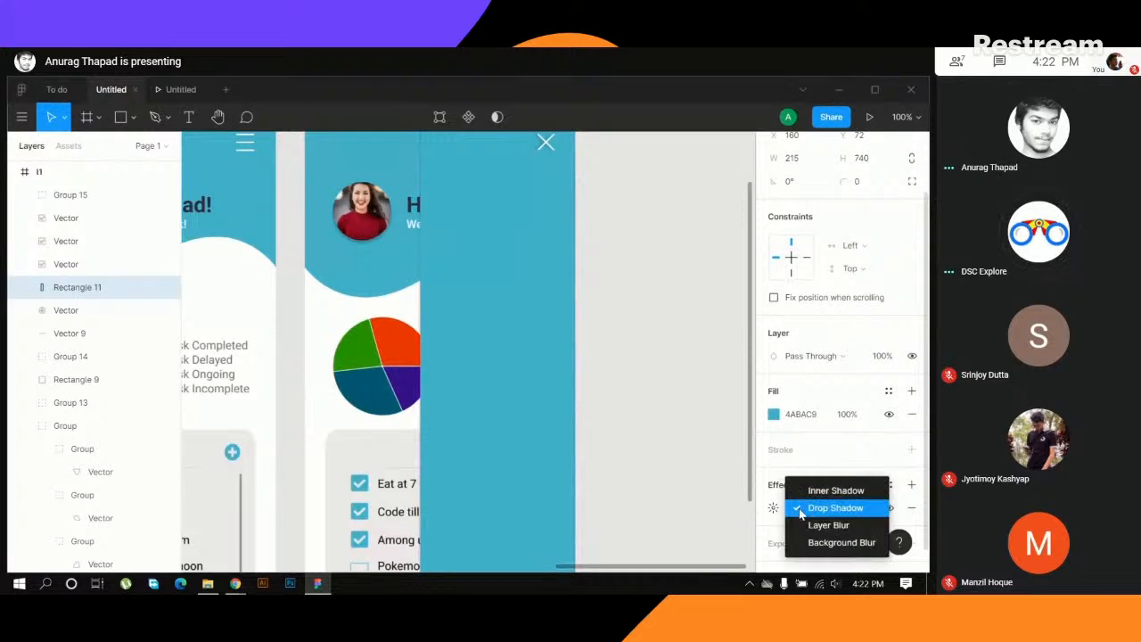
- Set the side-menu rectangle's drop shadow offset to X -4 and Y 0, then deselect the rectangle
left_click(772, 509)
left_click(772, 509)
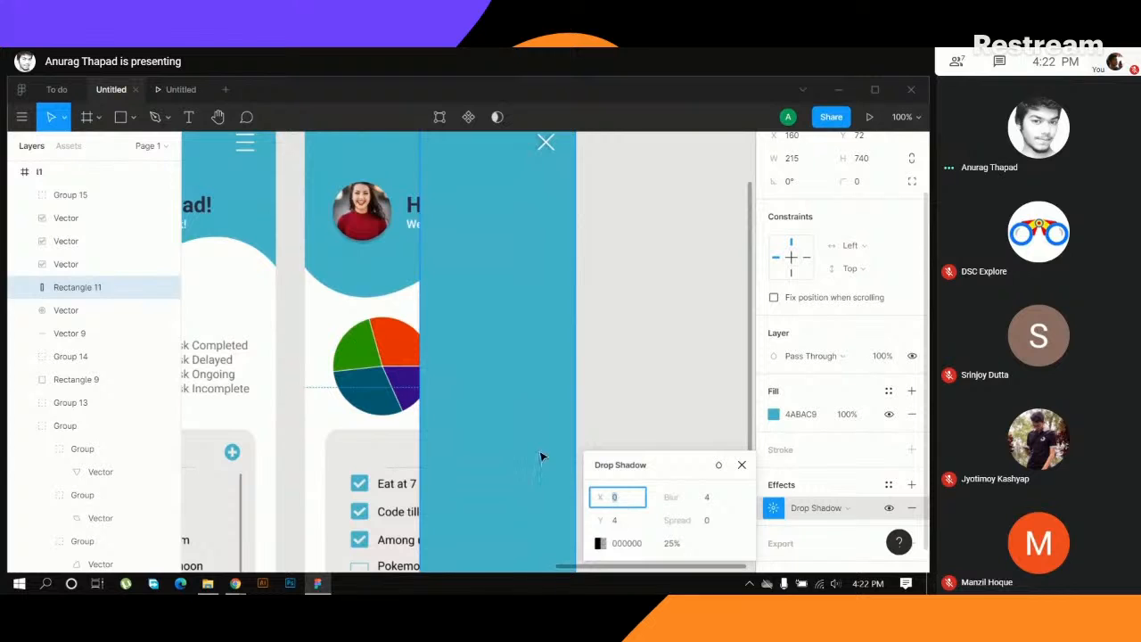
scroll(449, 377, "down", 3)
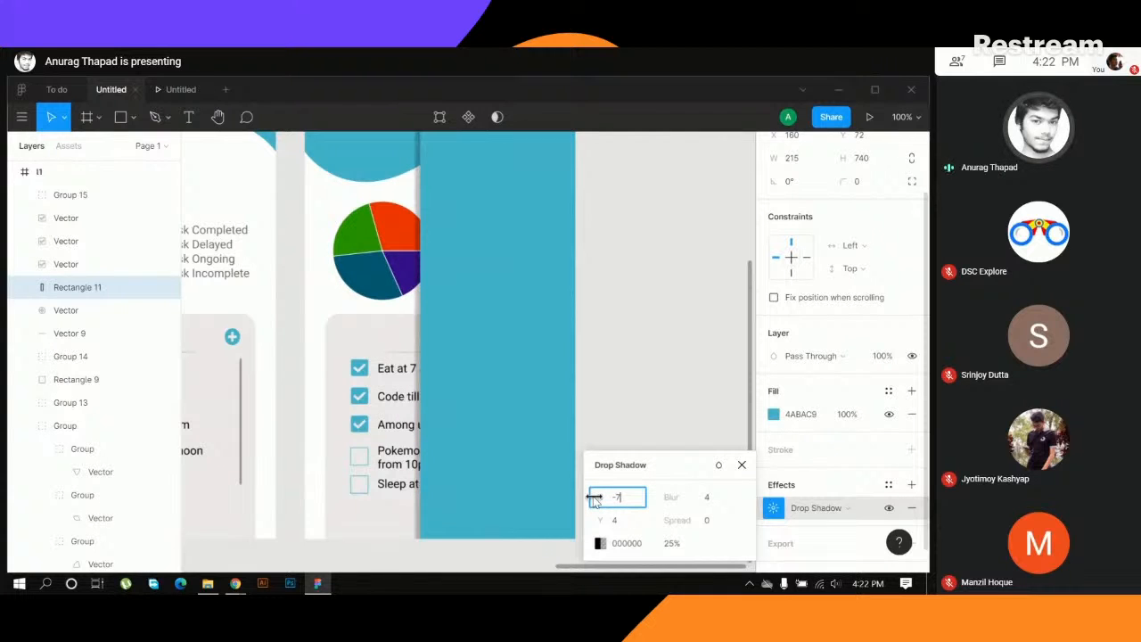
mouse_move(595, 497)
left_mouse_down()
mouse_move(604, 502)
mouse_move(592, 520)
left_mouse_up()
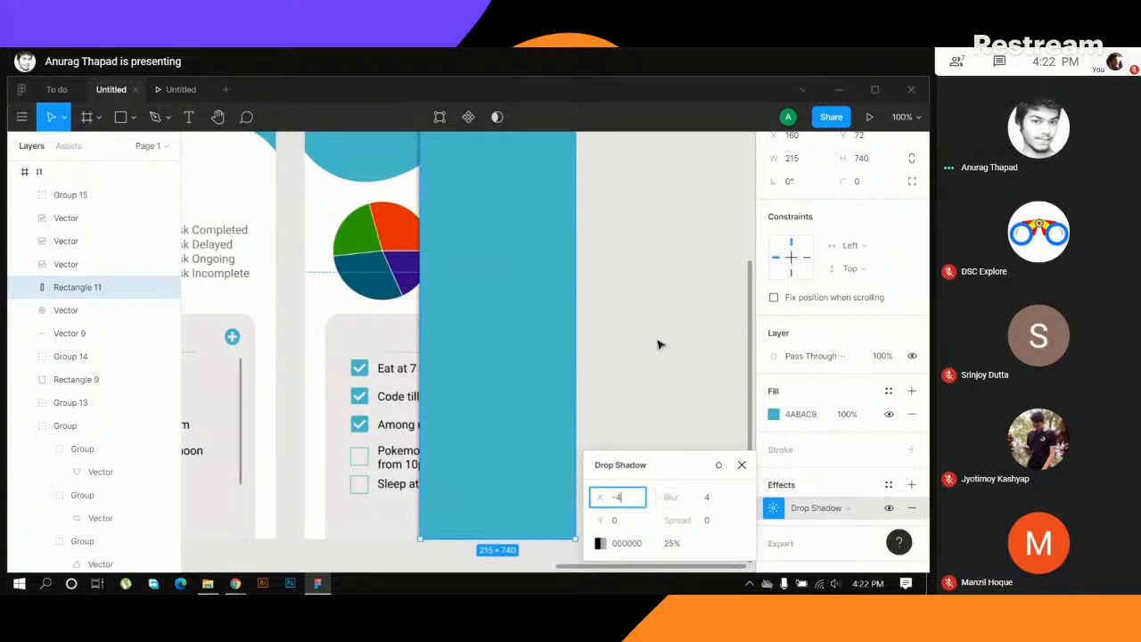
left_click(741, 466)
scroll(662, 282, "up", 4)
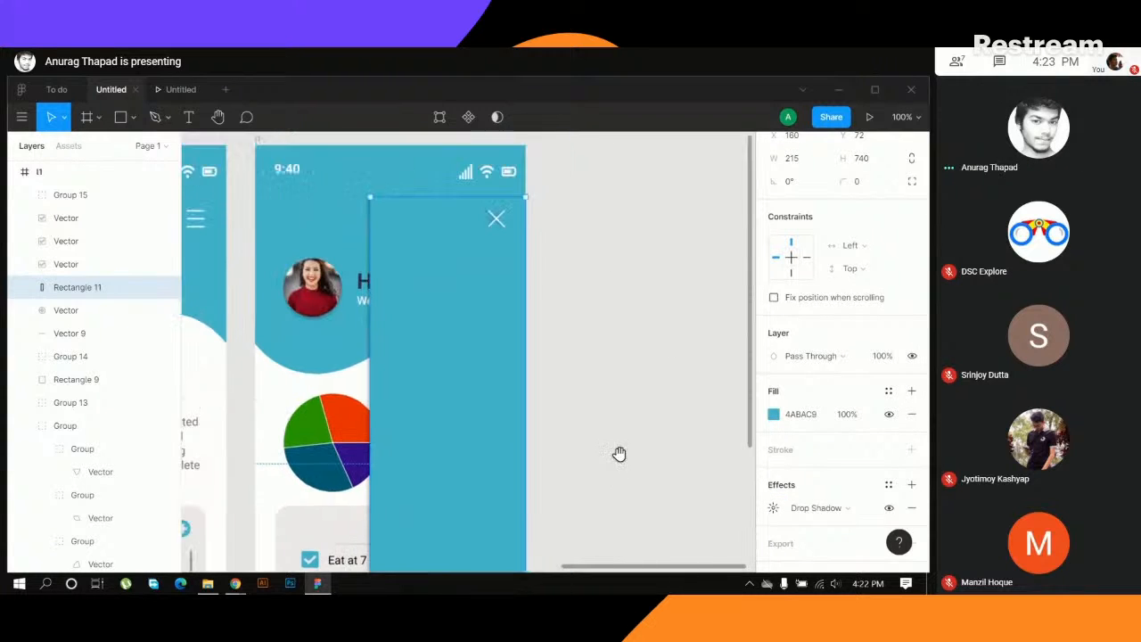
left_click(631, 326)
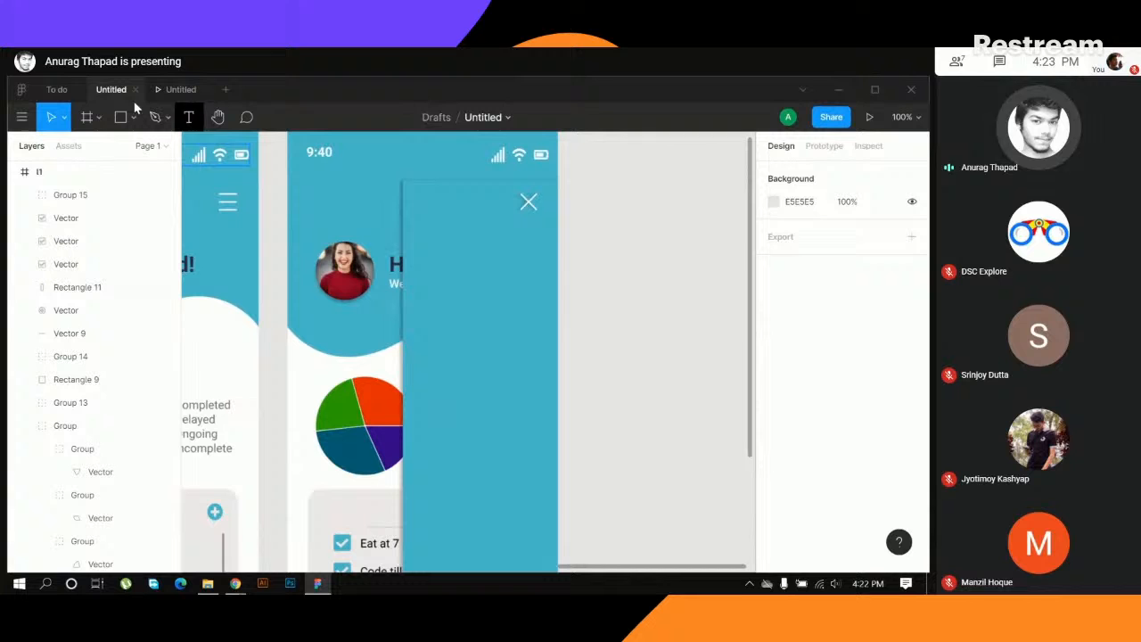
- Switch to the To do file and select the Home, Profile, Statistics, Contact and About Us groups in its side menu together
left_click(60, 90)
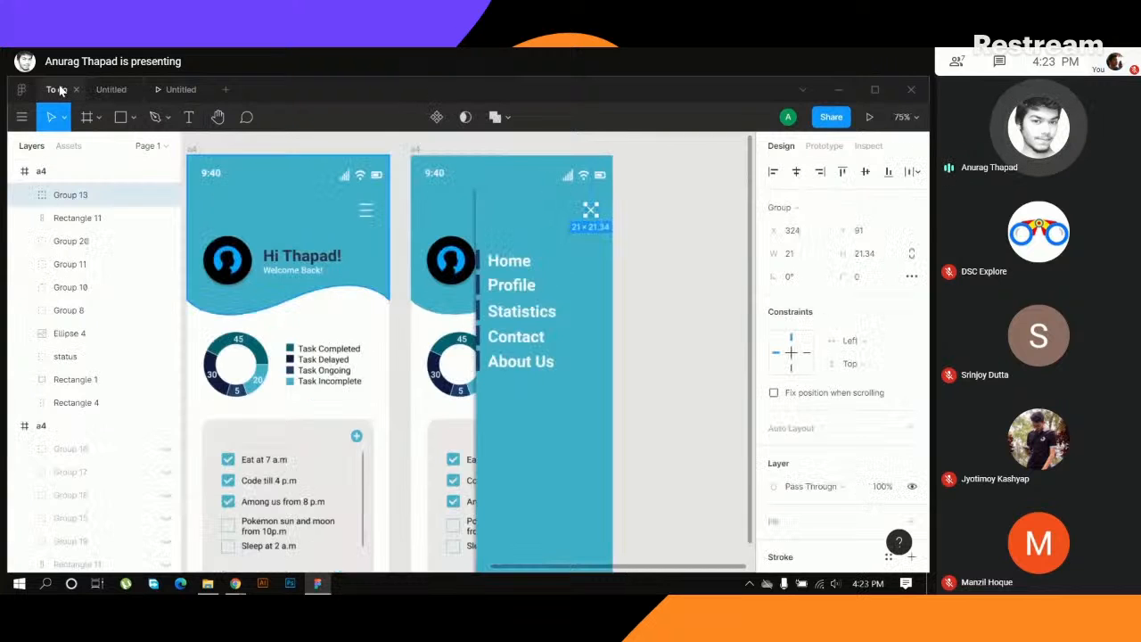
left_click(514, 264)
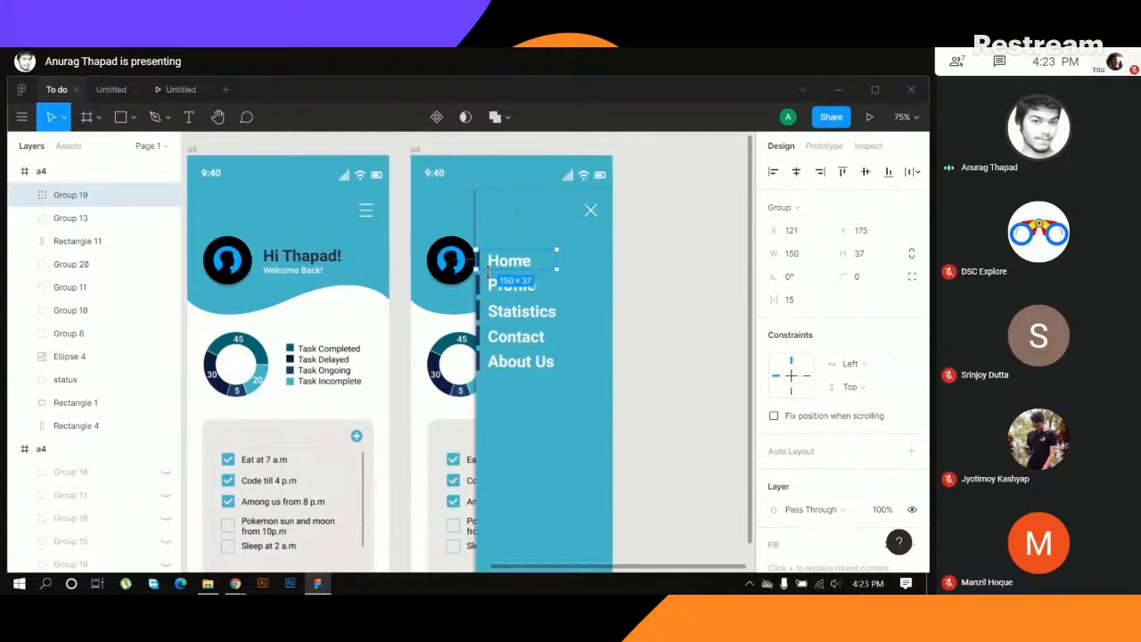
left_click(634, 284)
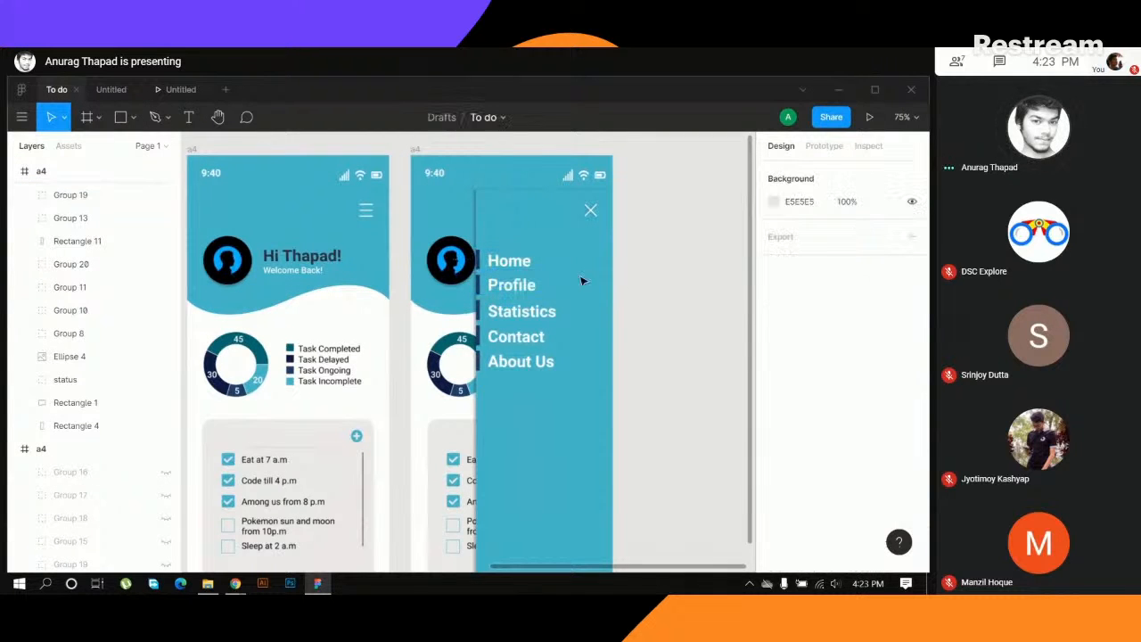
left_click(511, 263)
left_click(511, 286, "shift")
left_click(517, 311, "shift")
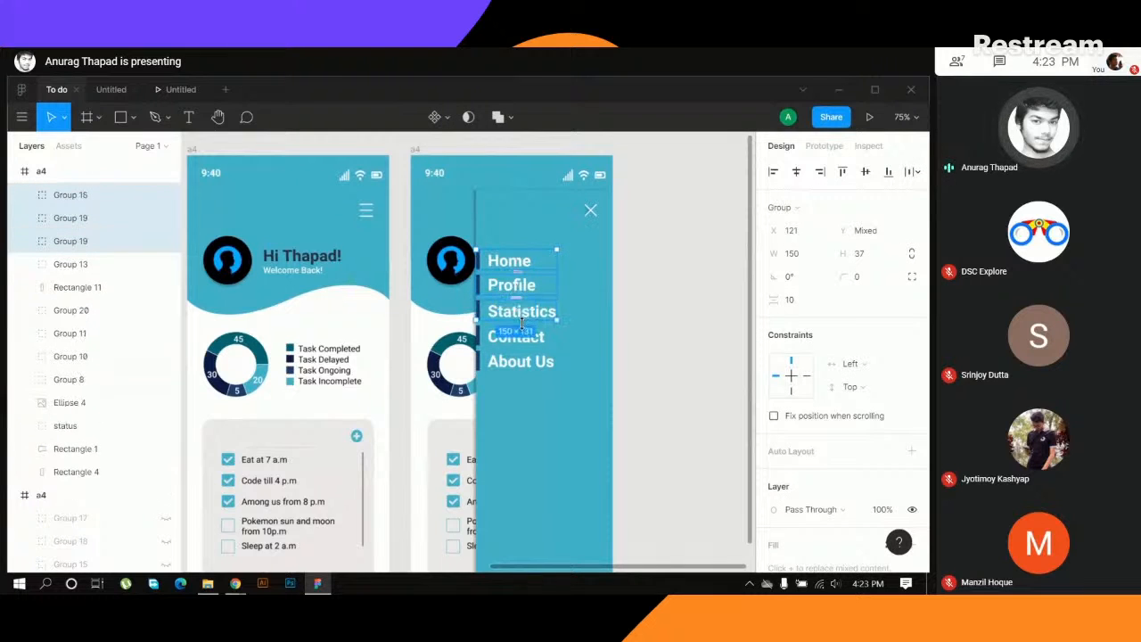
left_click(524, 338, "shift")
left_click(523, 362, "shift")
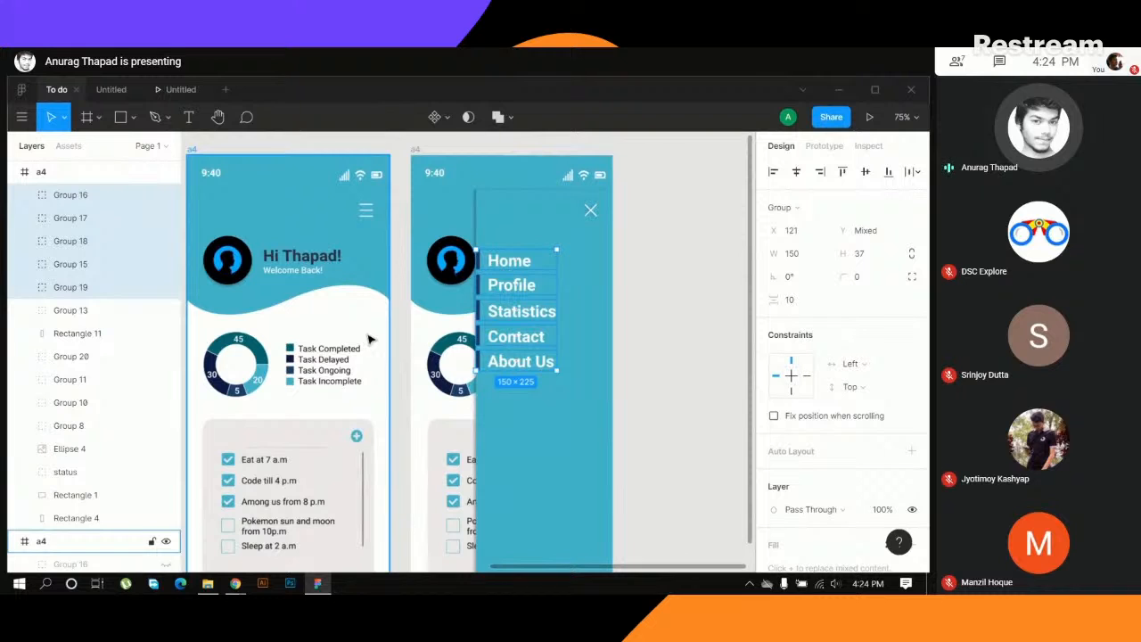
- Paste the copied Home to About Us menu groups into the Untitled file and move them onto the blue side-menu panel, flush with its left edge
left_click(111, 89)
left_click(481, 295)
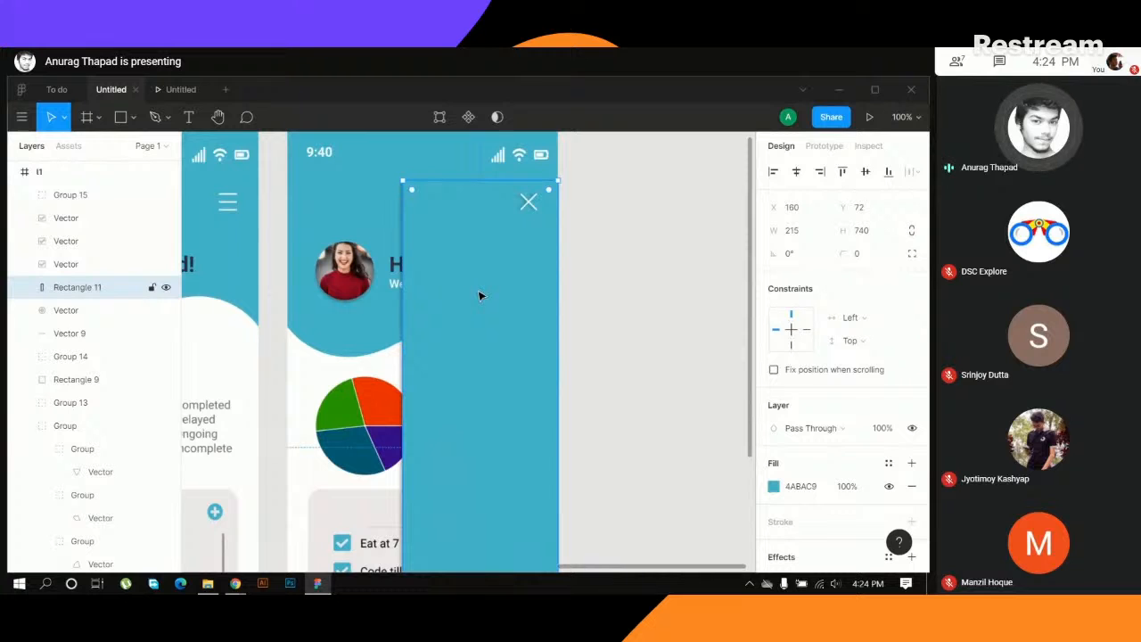
key("ctrl+v")
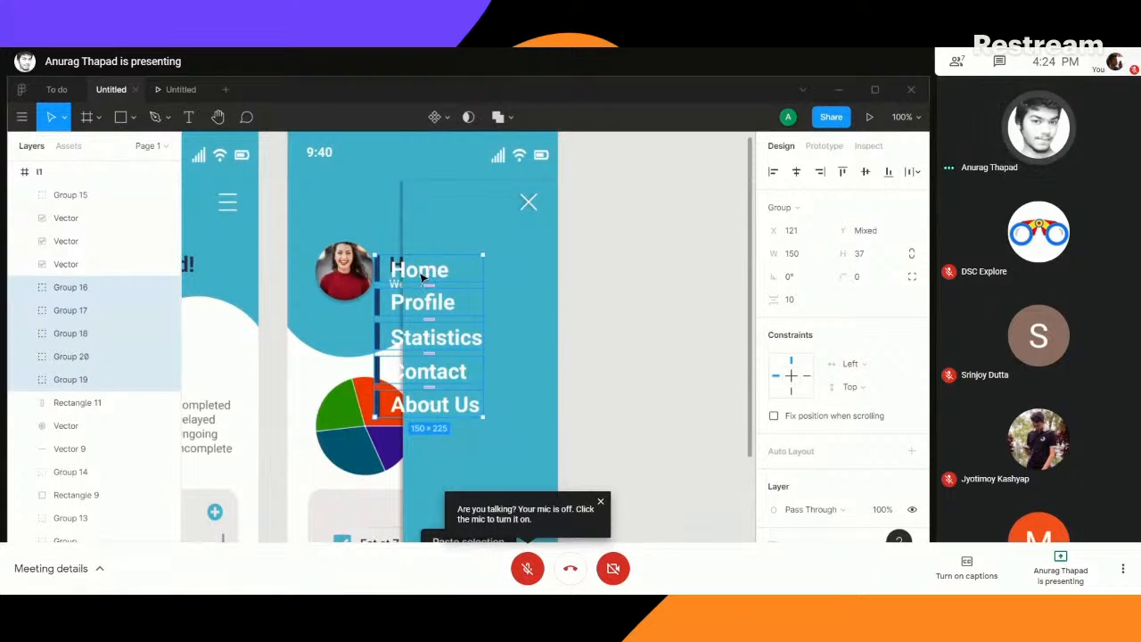
left_click_drag(425, 279, 447, 300)
left_click(619, 386)
- Look back over the finished screens and examine the To Do App welcome screen up close
scroll(636, 413, "left", 5)
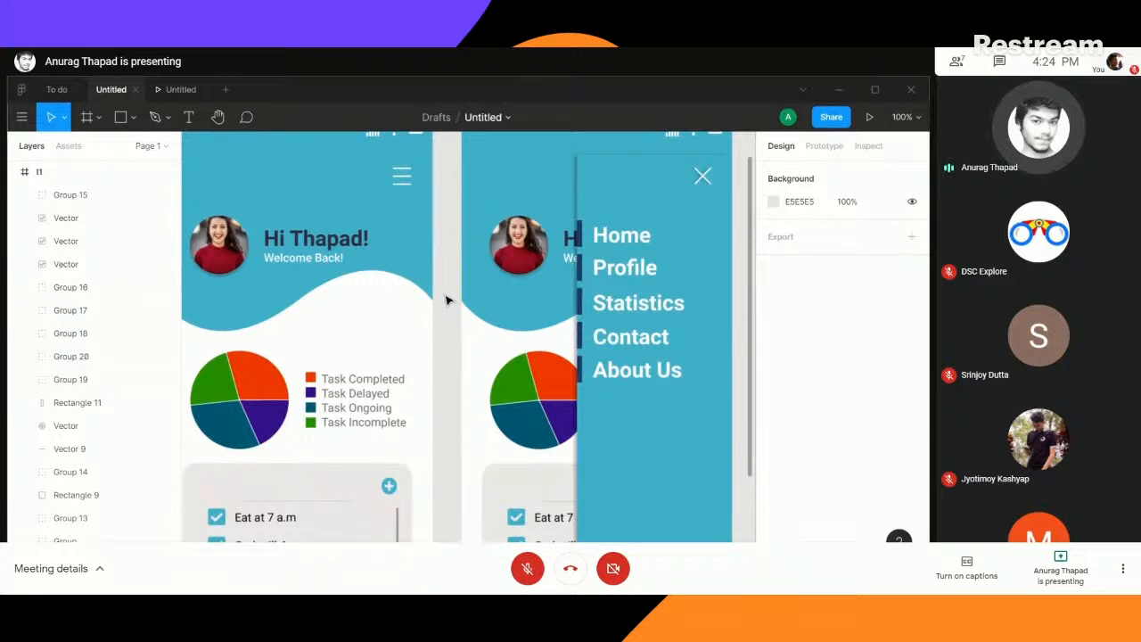
key("minus")
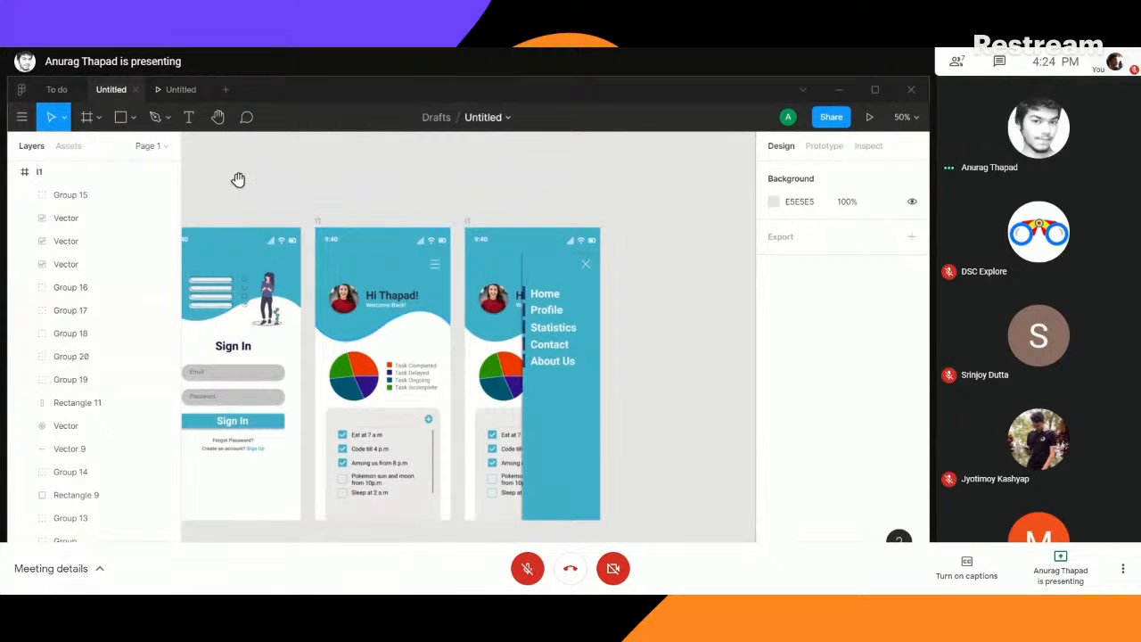
scroll(237, 178, "left", 10)
left_click_drag(466, 170, 457, 166)
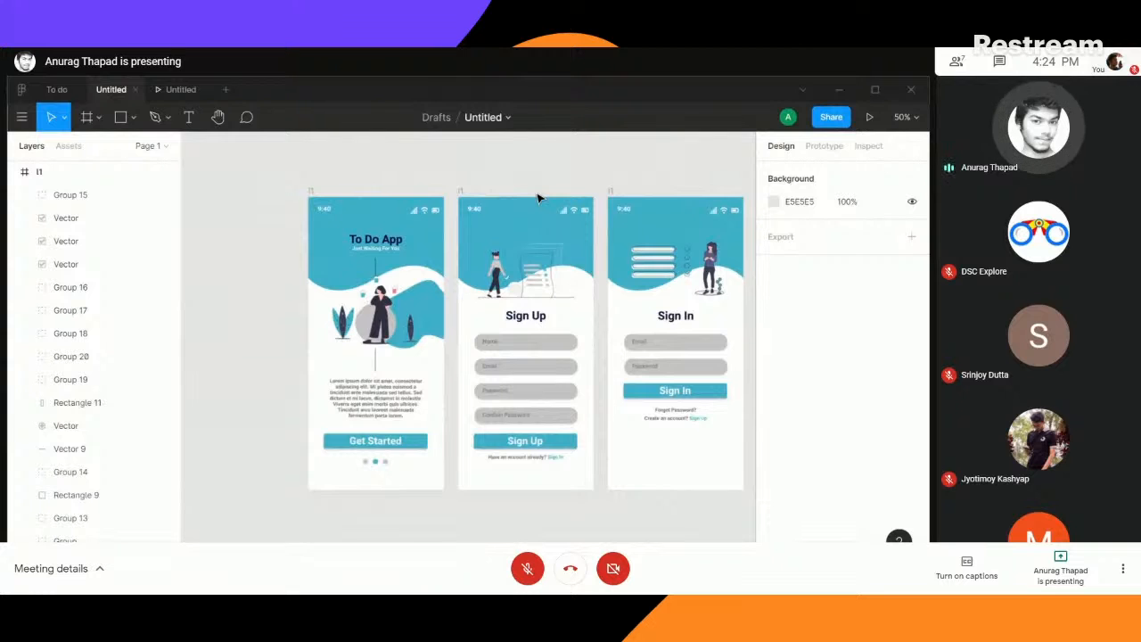
key("minus")
key("plus")
key("plus")
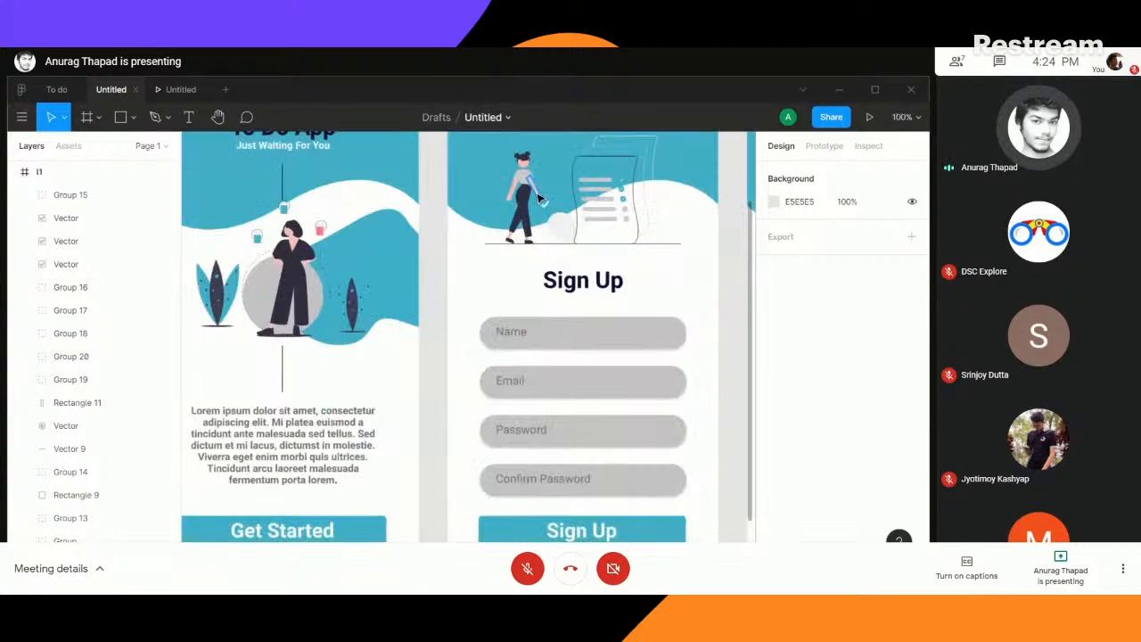
left_click_drag(434, 187, 572, 282)
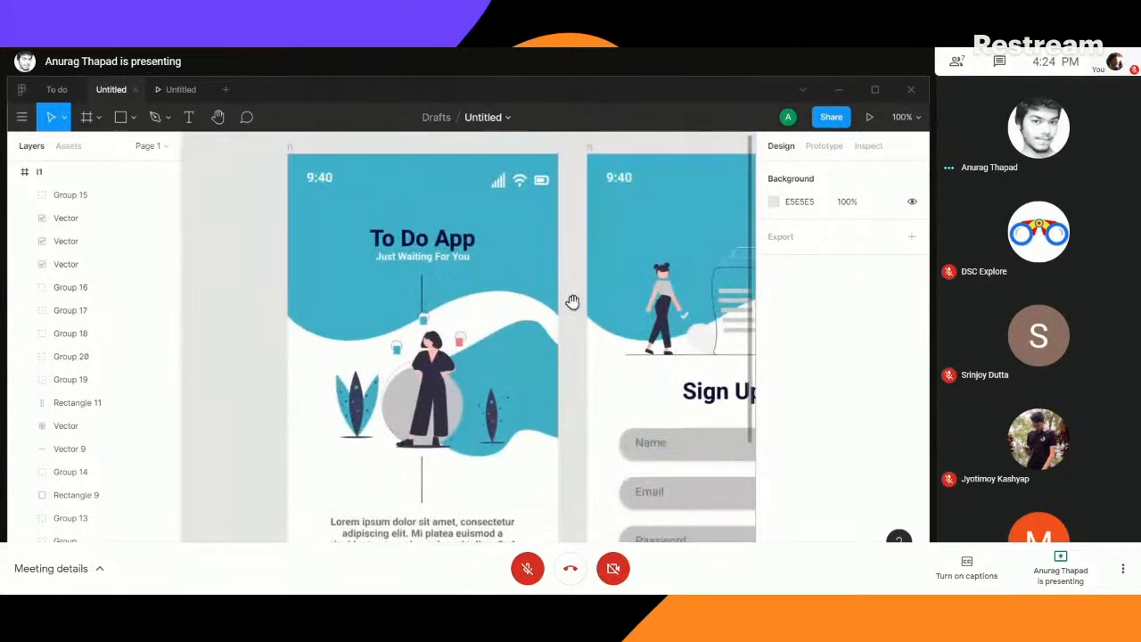
key("minus")
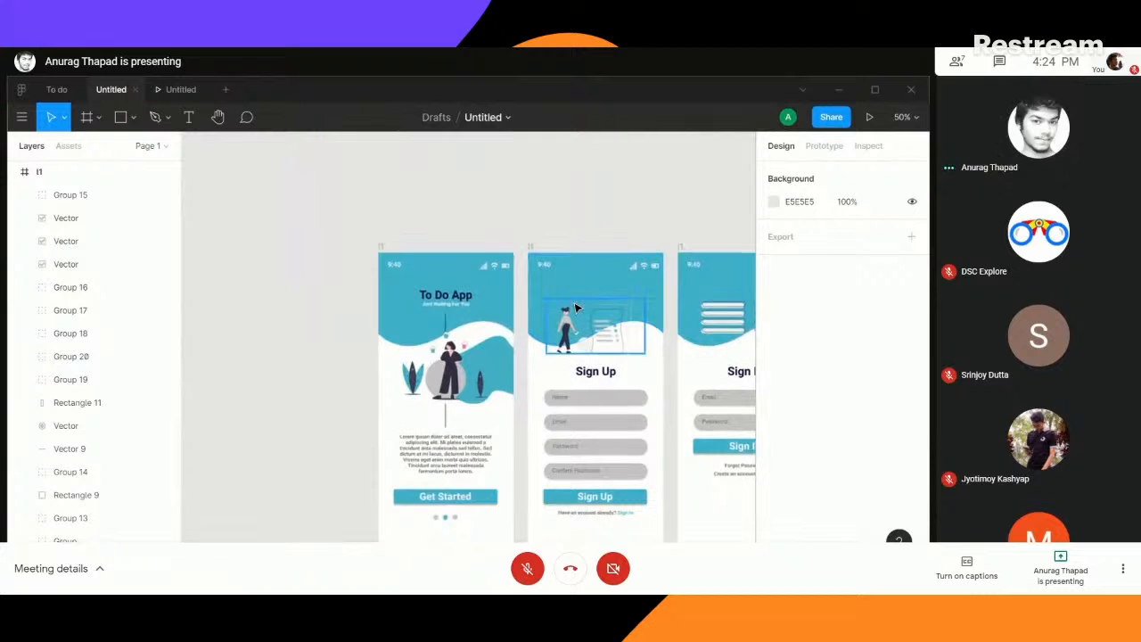
key("plus")
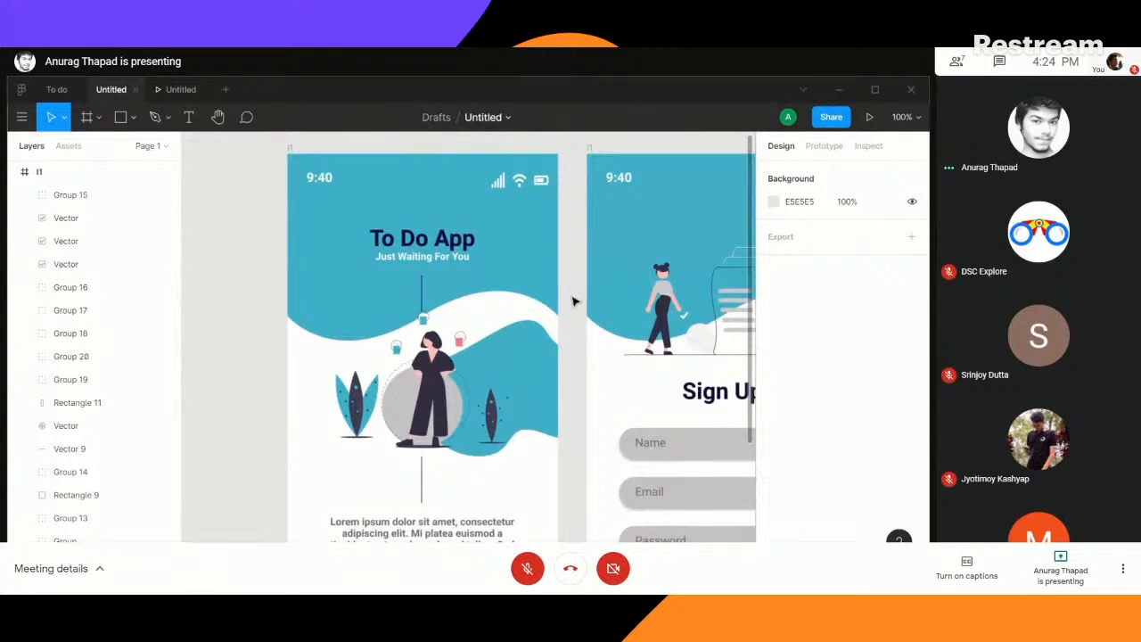
mouse_move(571, 315)
left_mouse_down()
mouse_move(562, 295)
mouse_move(556, 310)
left_mouse_up()
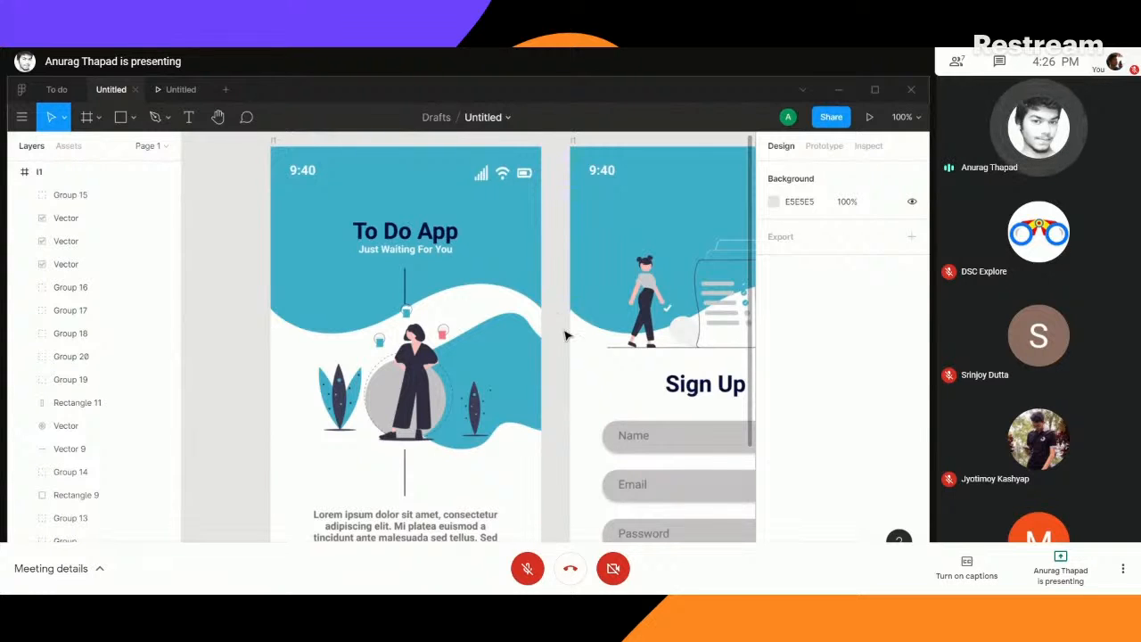
- Review the Sign Up, Sign In, dashboard and side-menu screens in order, returning to the welcome screen
left_click_drag(633, 267, 225, 253)
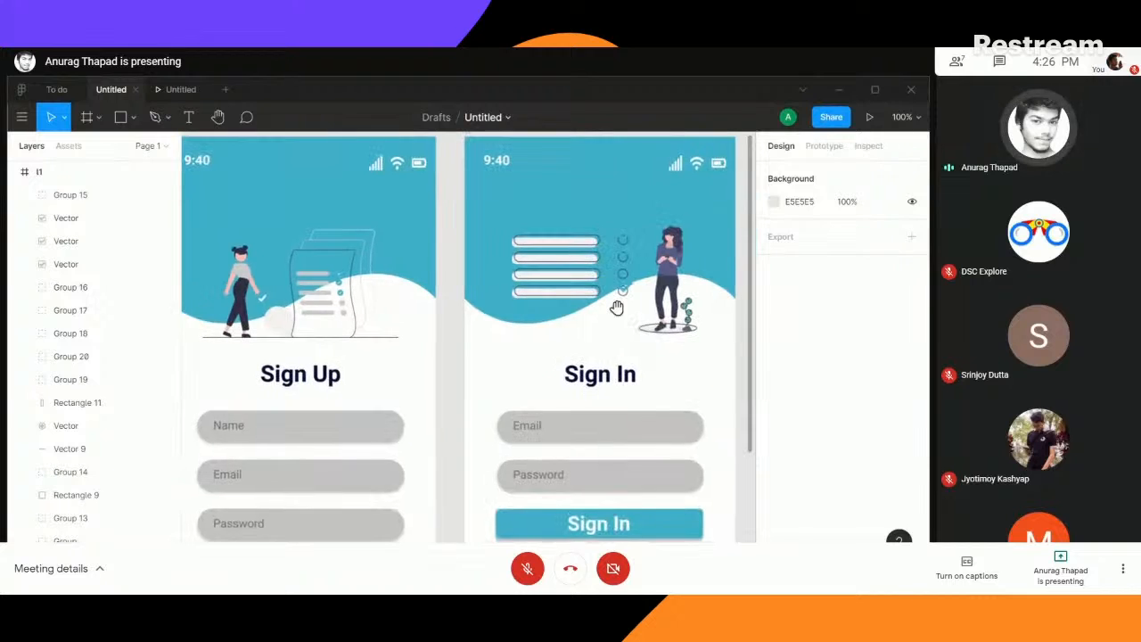
left_click_drag(699, 303, 264, 260)
left_click_drag(560, 273, 456, 327)
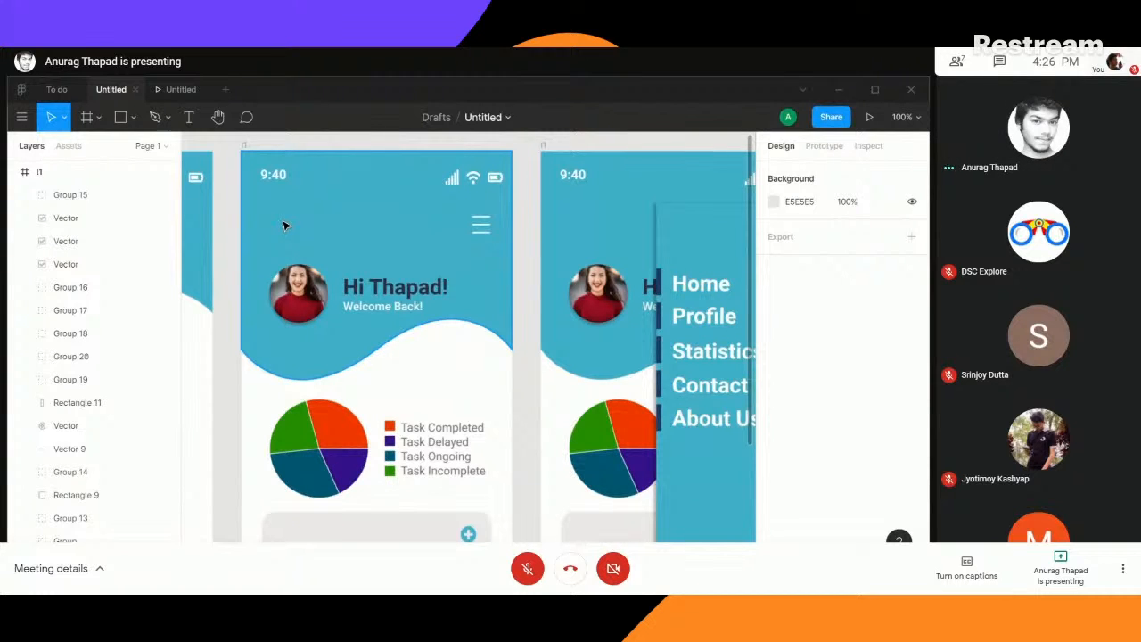
left_click_drag(225, 238, 629, 226)
left_click_drag(335, 217, 716, 153)
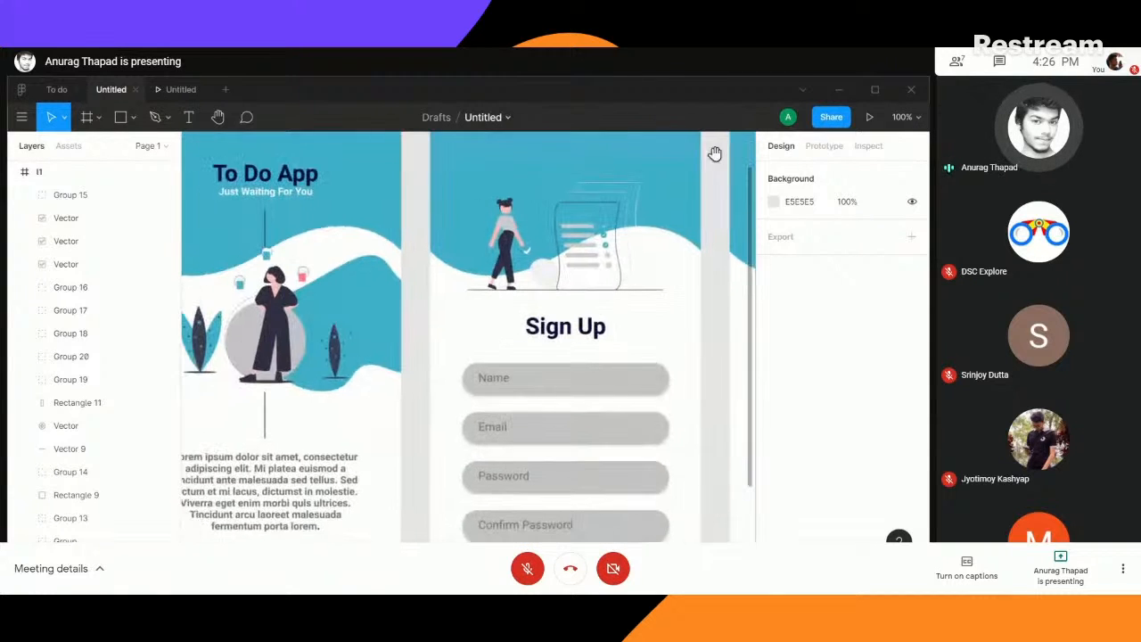
left_click_drag(415, 202, 553, 221)
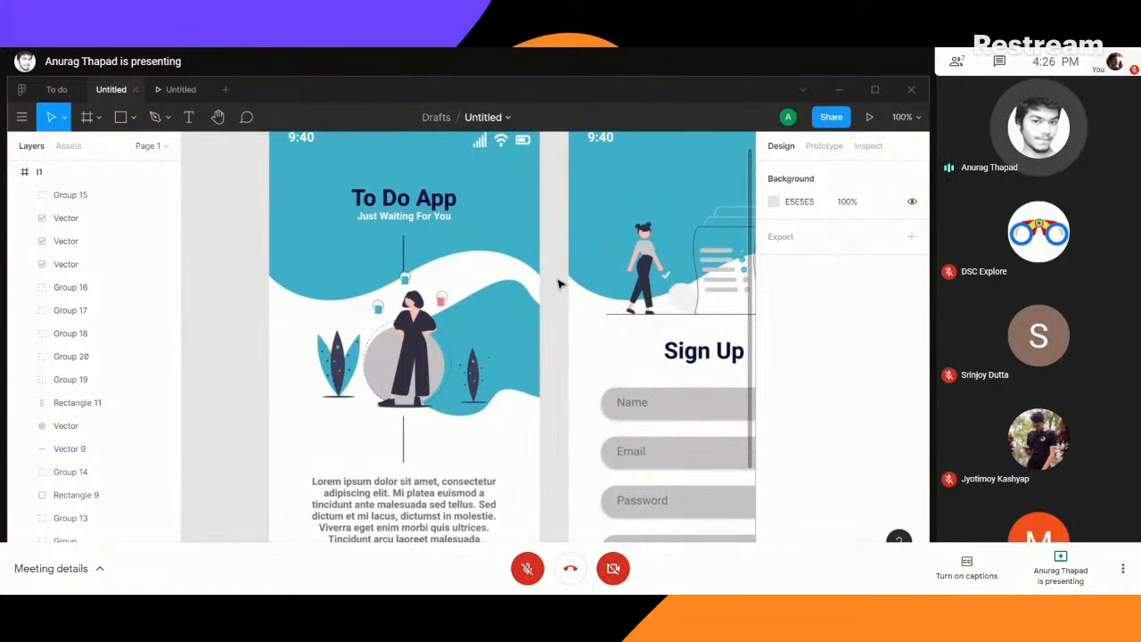
- Open the Wireframing in Figma file from the drafts
left_click(21, 90)
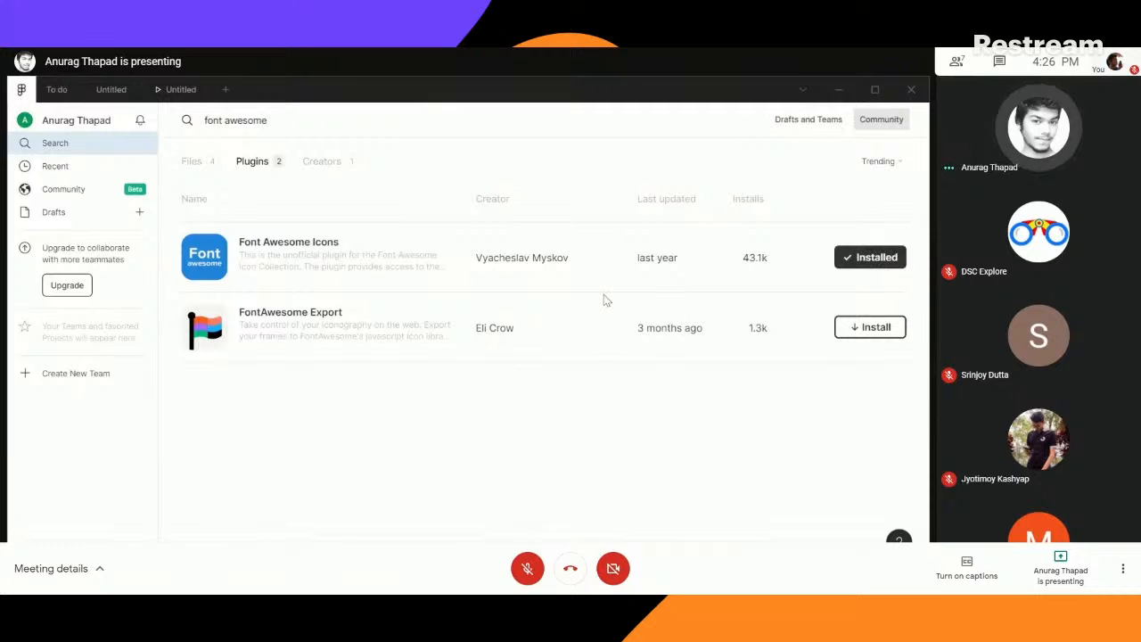
left_click(66, 218)
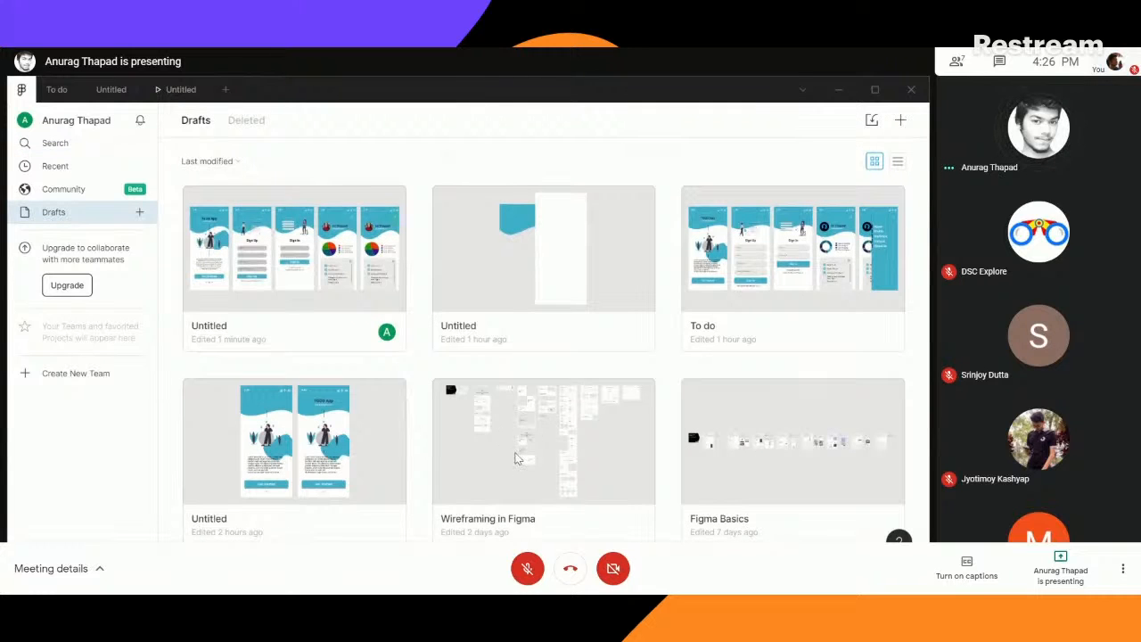
double_click(515, 452)
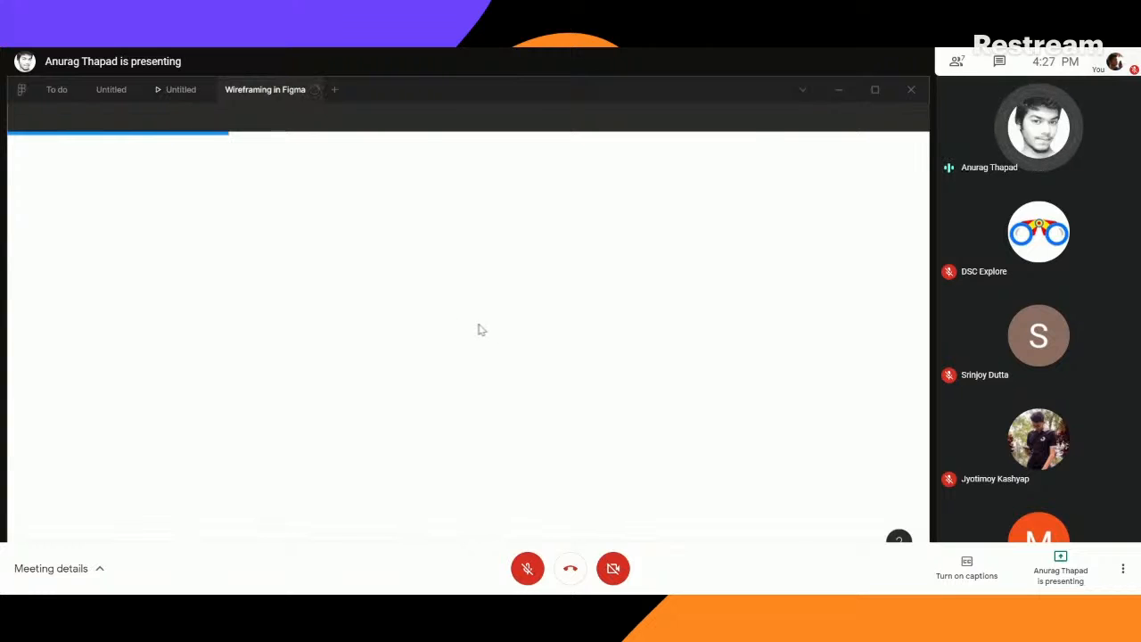
- Examine the sample wireframes, focusing on the body layouts with image placeholders beside headings and text
key("ctrl+plus")
key("ctrl+plus")
key("ctrl+plus")
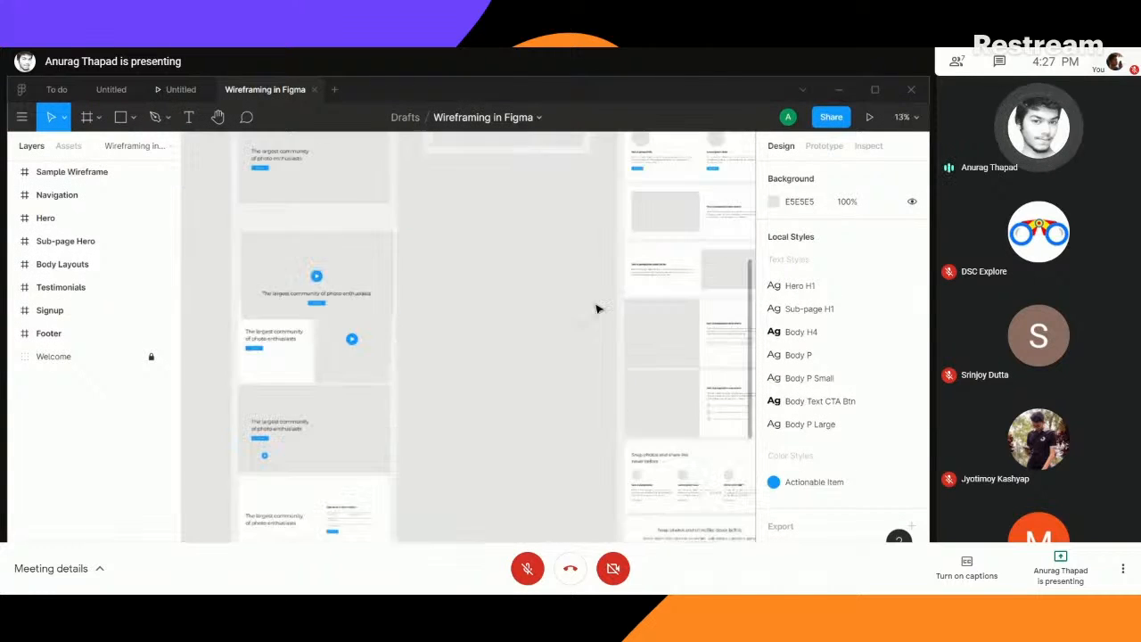
key("space")
left_click_drag(662, 255, 616, 538)
left_click_drag(606, 320, 573, 226)
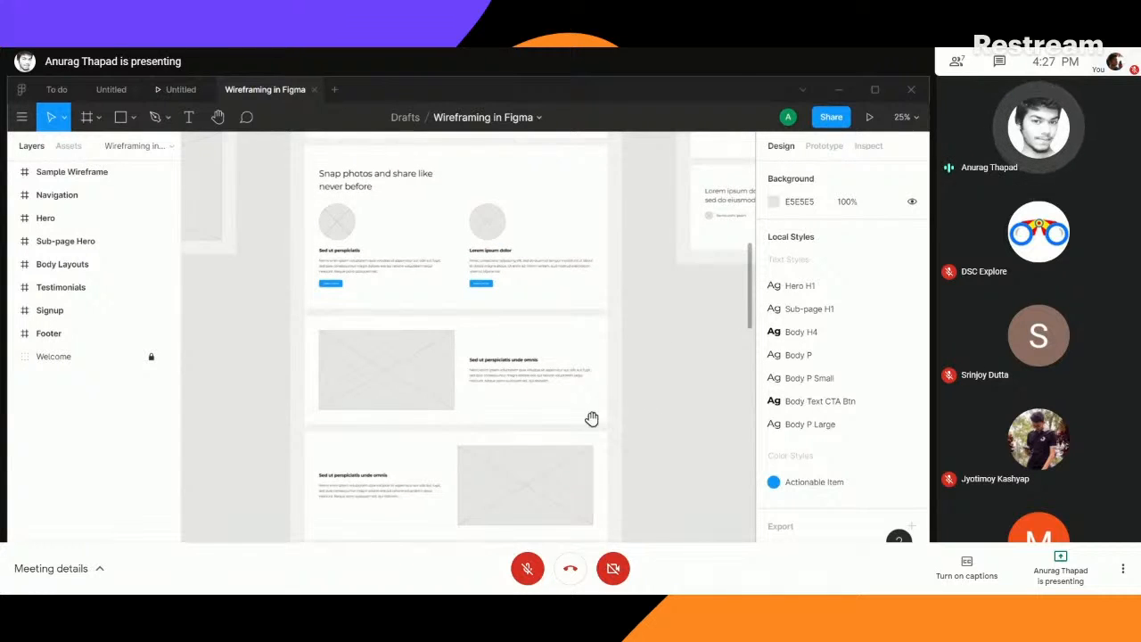
left_click_drag(591, 418, 583, 333)
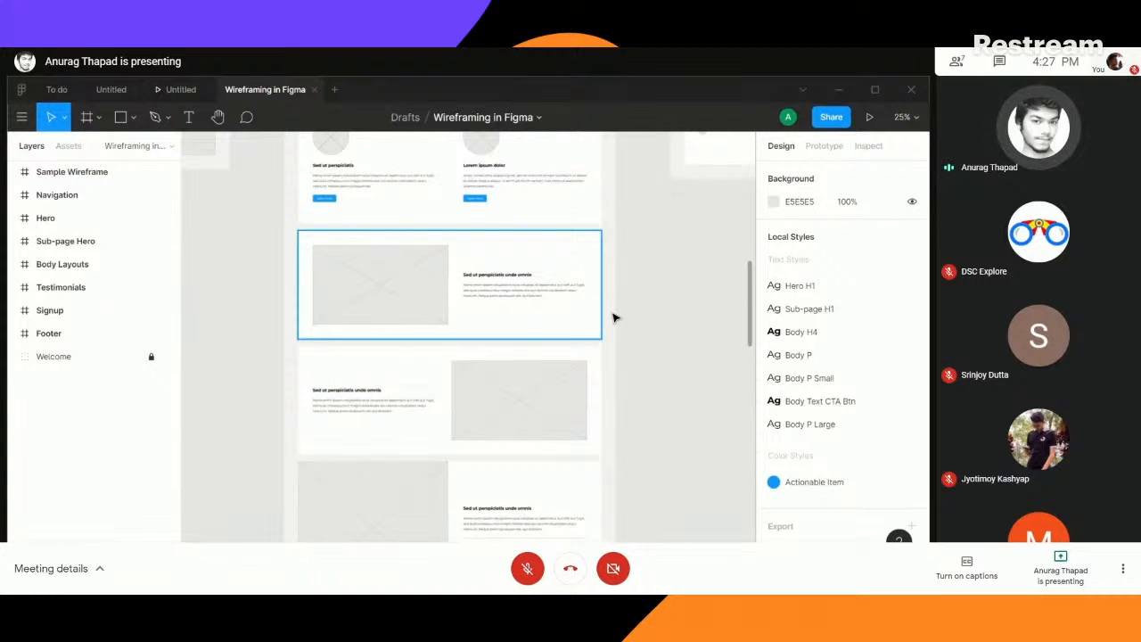
key("shift+0")
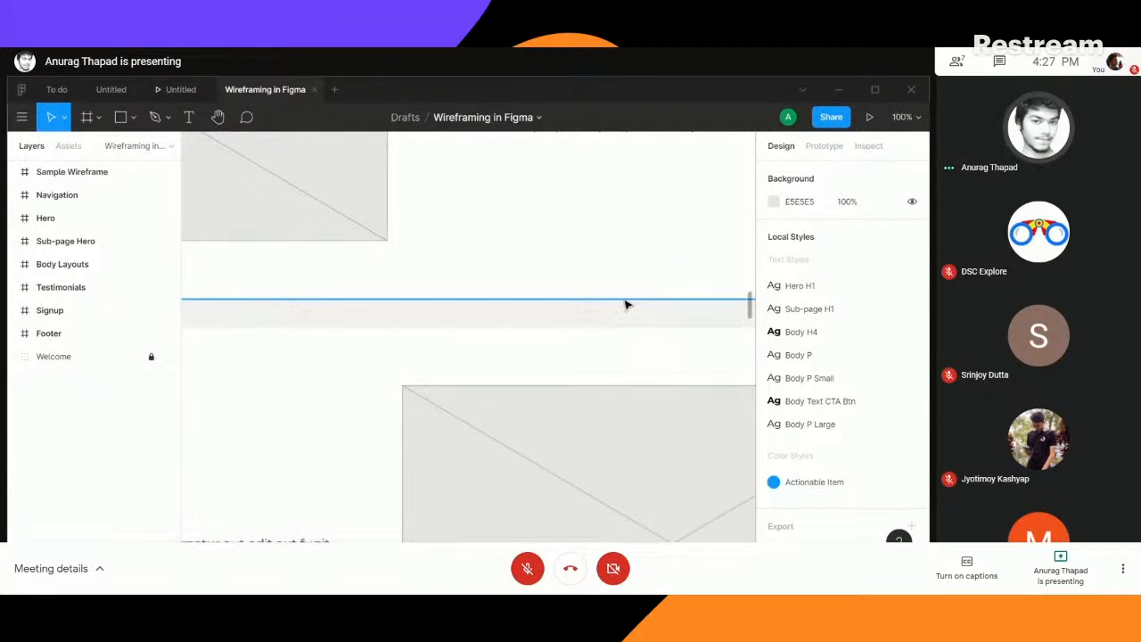
left_click_drag(612, 189, 649, 451)
key("minus")
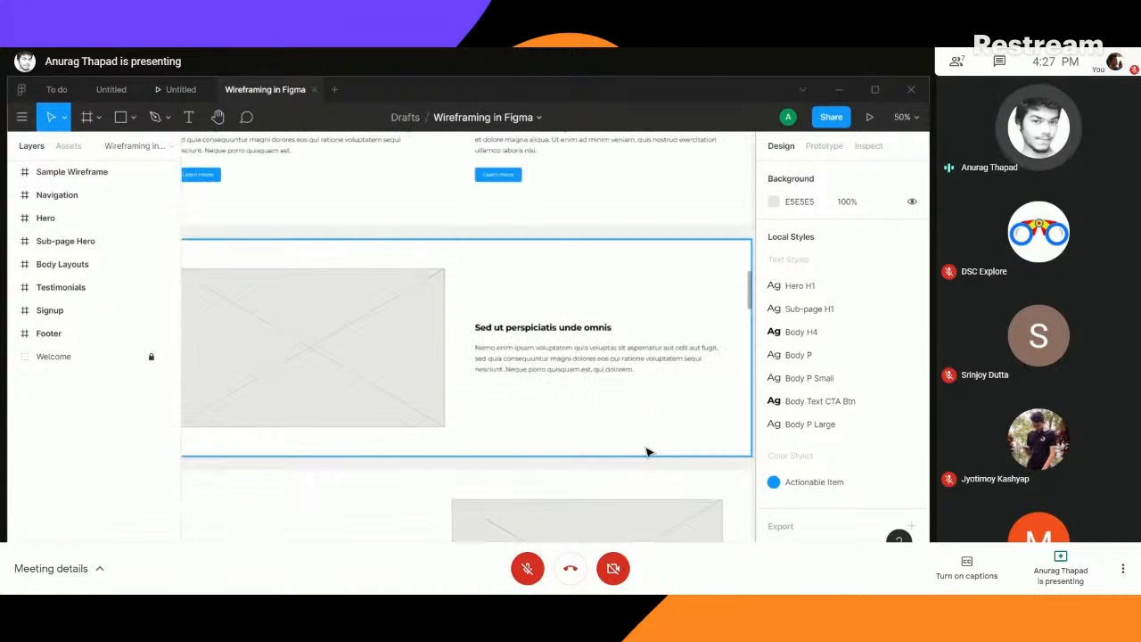
left_click_drag(572, 452, 665, 362)
key("minus")
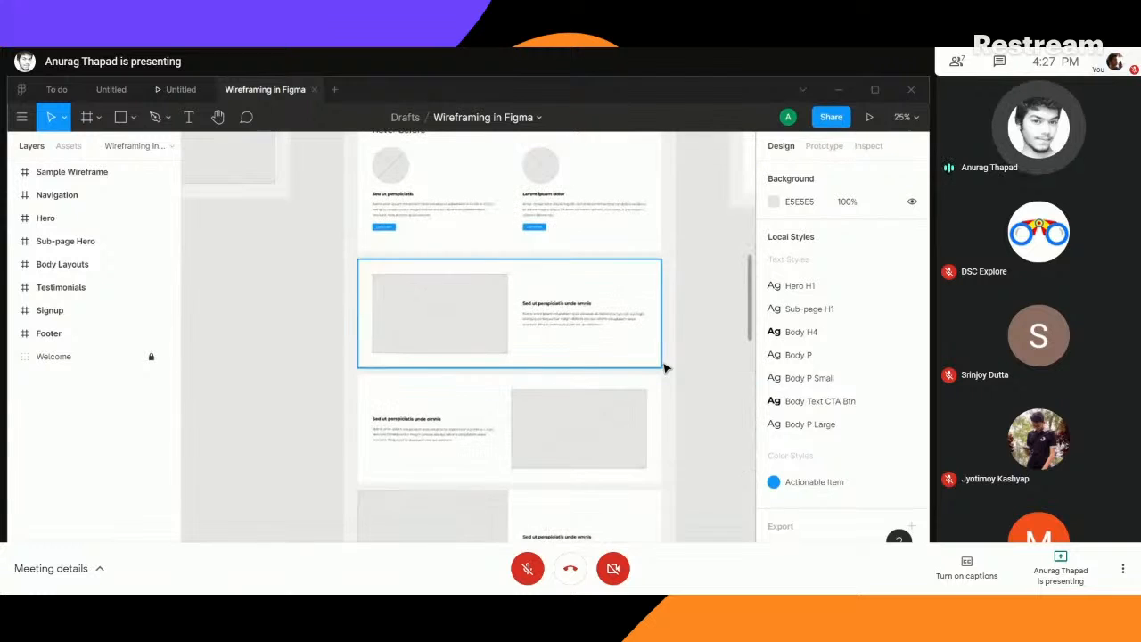
key("plus")
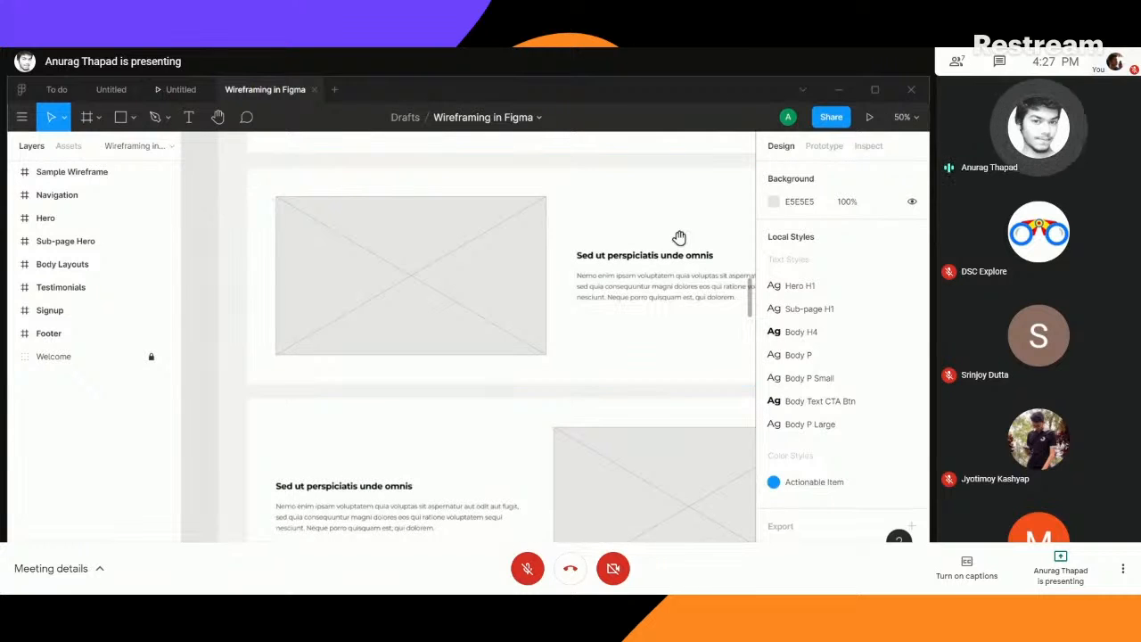
left_click_drag(699, 207, 647, 295)
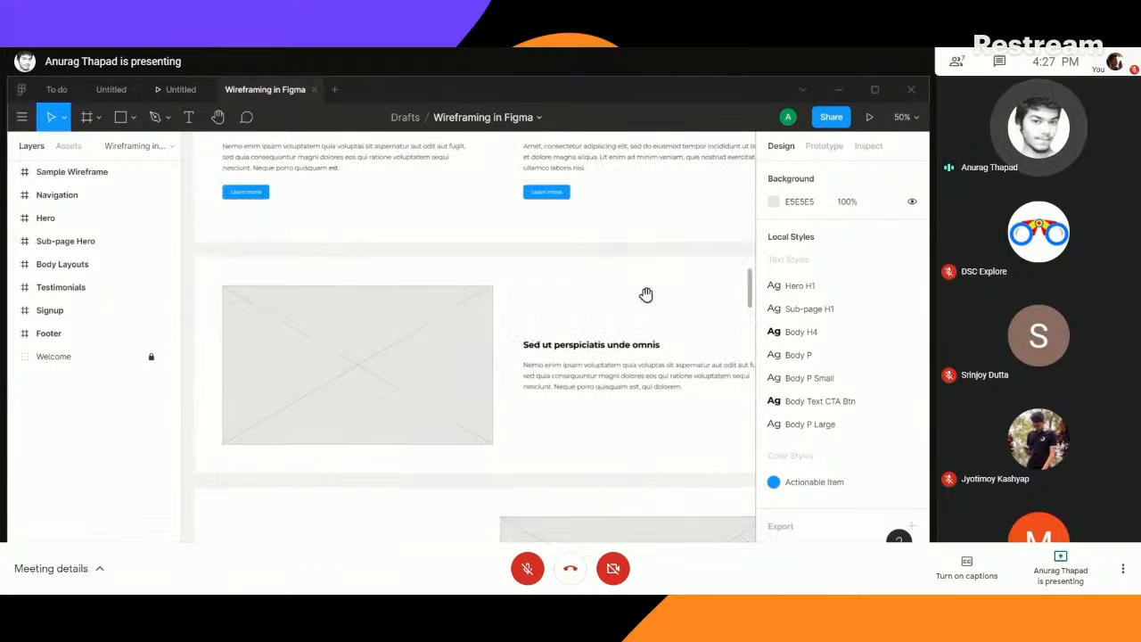
- Switch to the To do file and review its screens from the TODO App welcome screen to the side menu
left_click(55, 90)
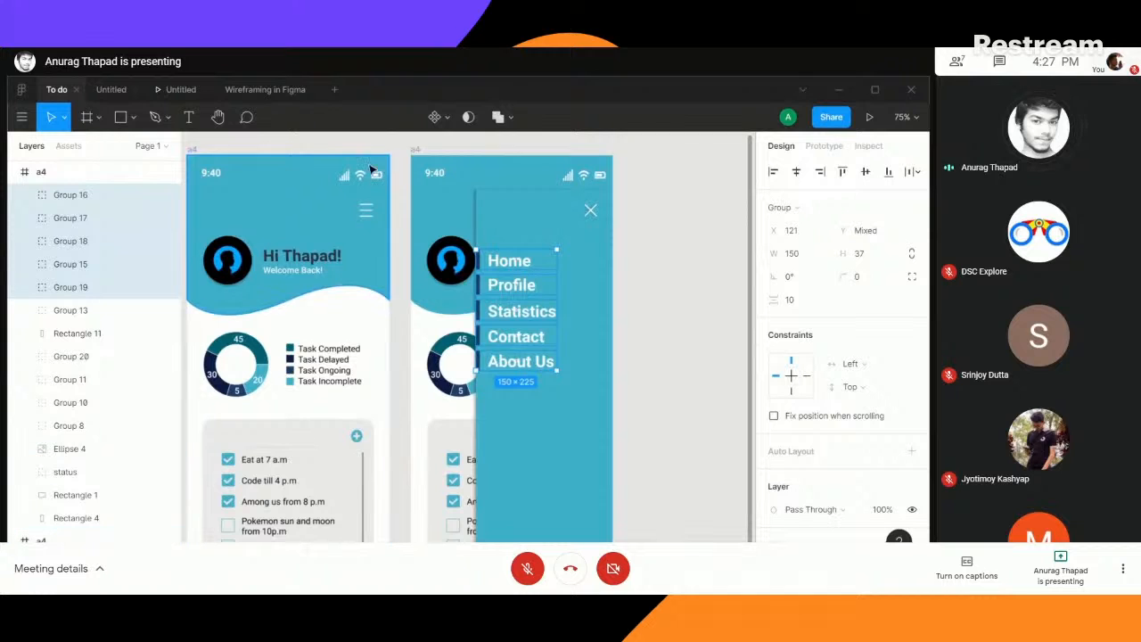
left_click_drag(256, 143, 600, 145)
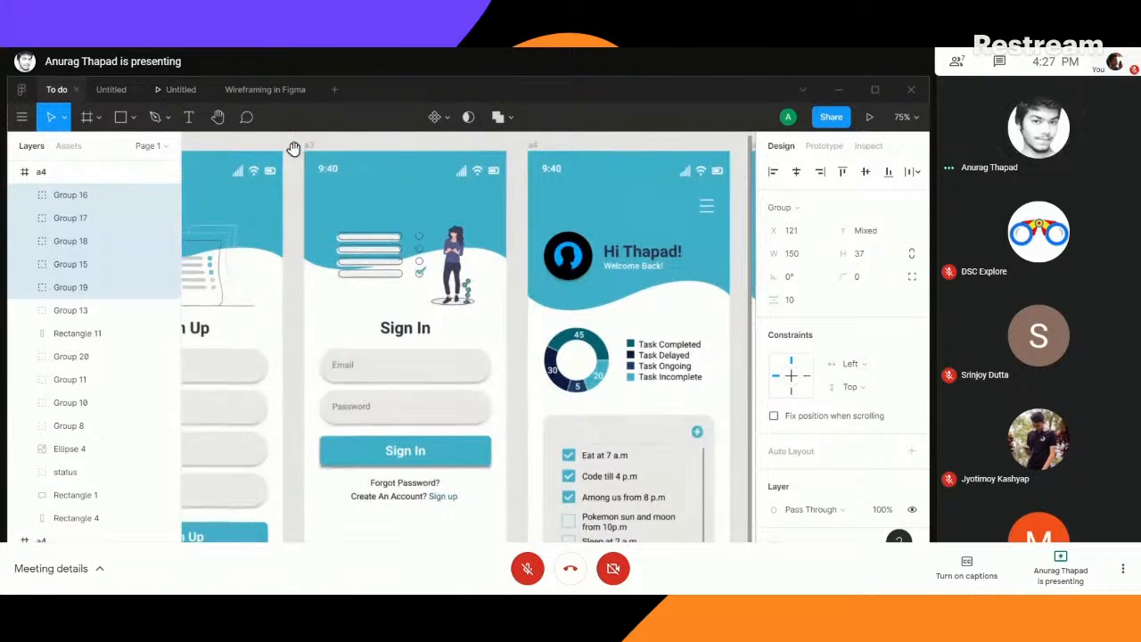
left_click_drag(294, 148, 677, 172)
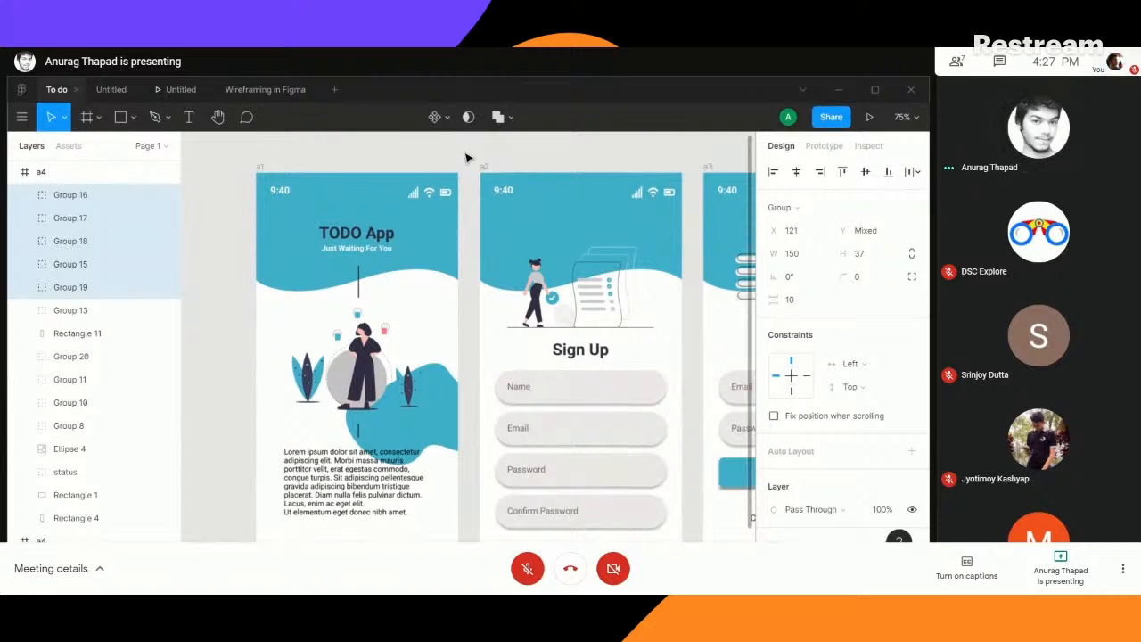
scroll(829, 423, "down", 5)
scroll(829, 426, "down", 1)
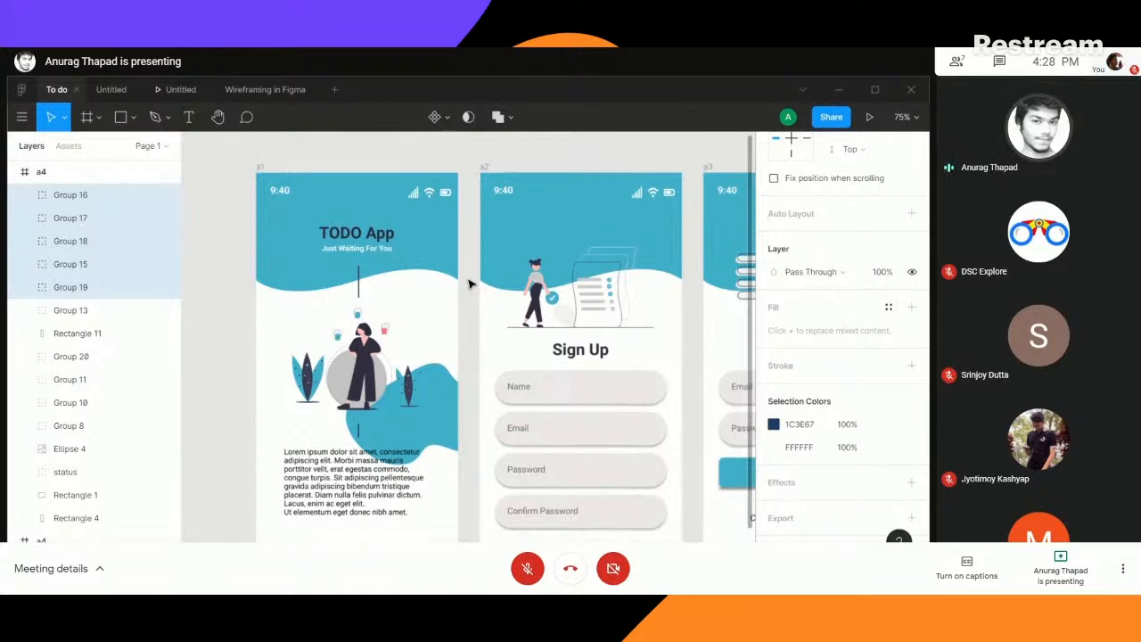
left_click_drag(469, 301, 443, 268)
key("ctrl+minus")
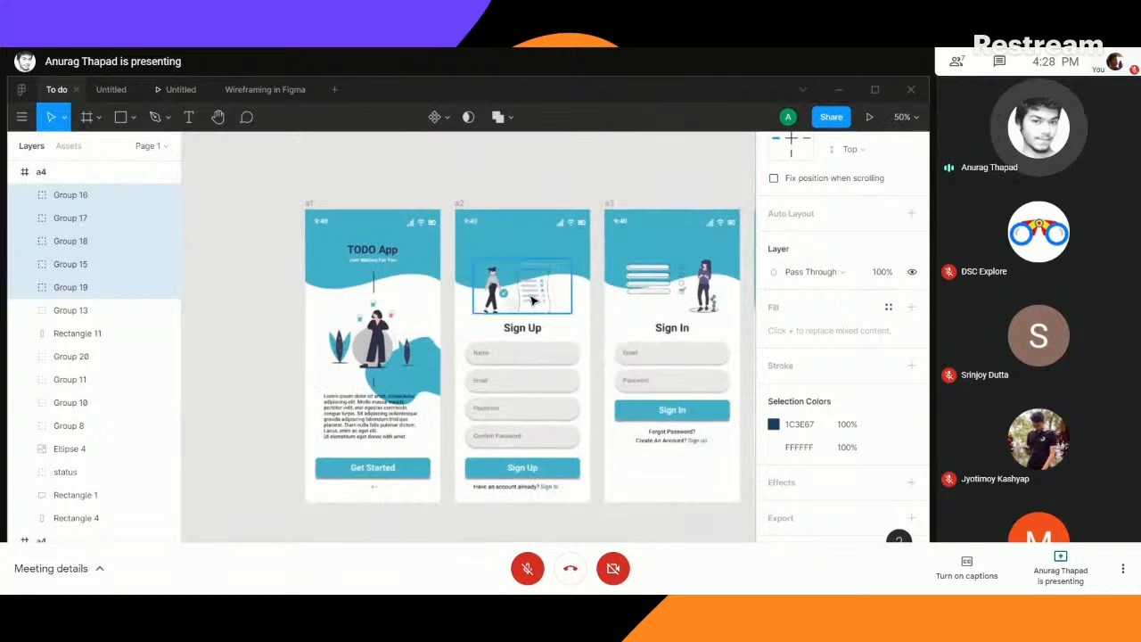
left_click_drag(647, 538, 508, 489)
left_click_drag(651, 480, 459, 486)
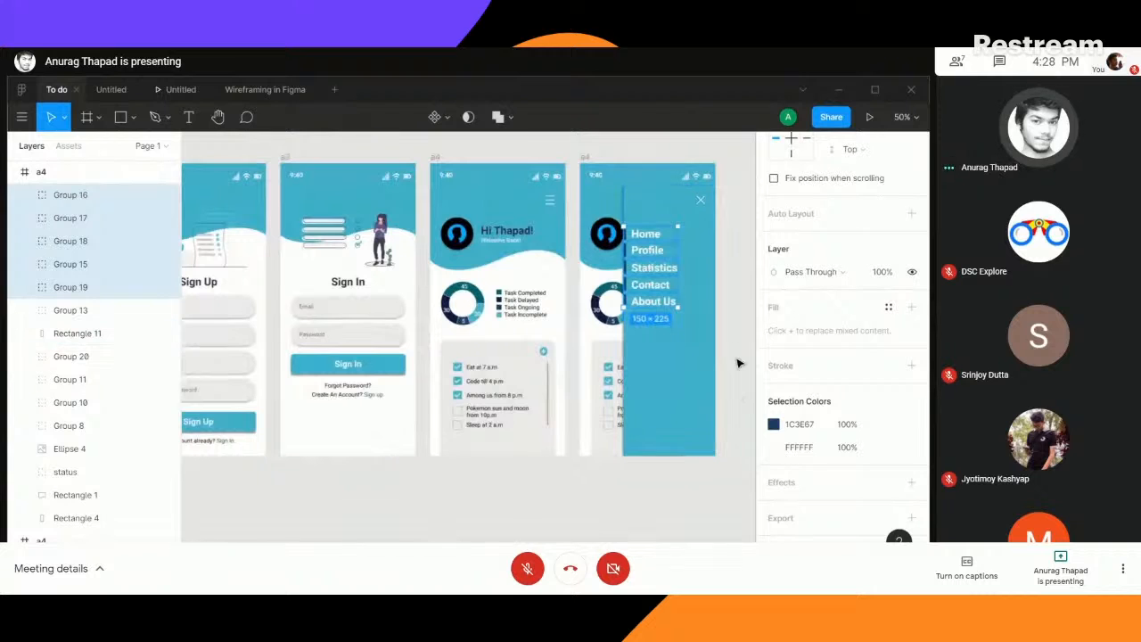
- Return to the Untitled design file and inspect the Get Started and Sign Up buttons on the first two screens
left_click(181, 92)
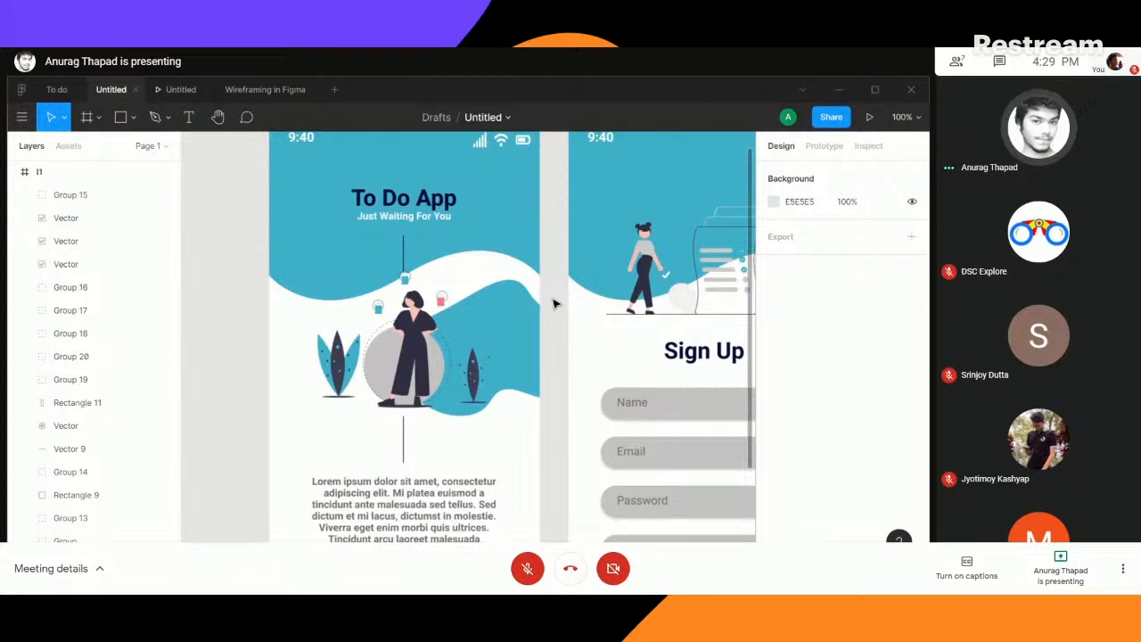
key("ctrl+minus")
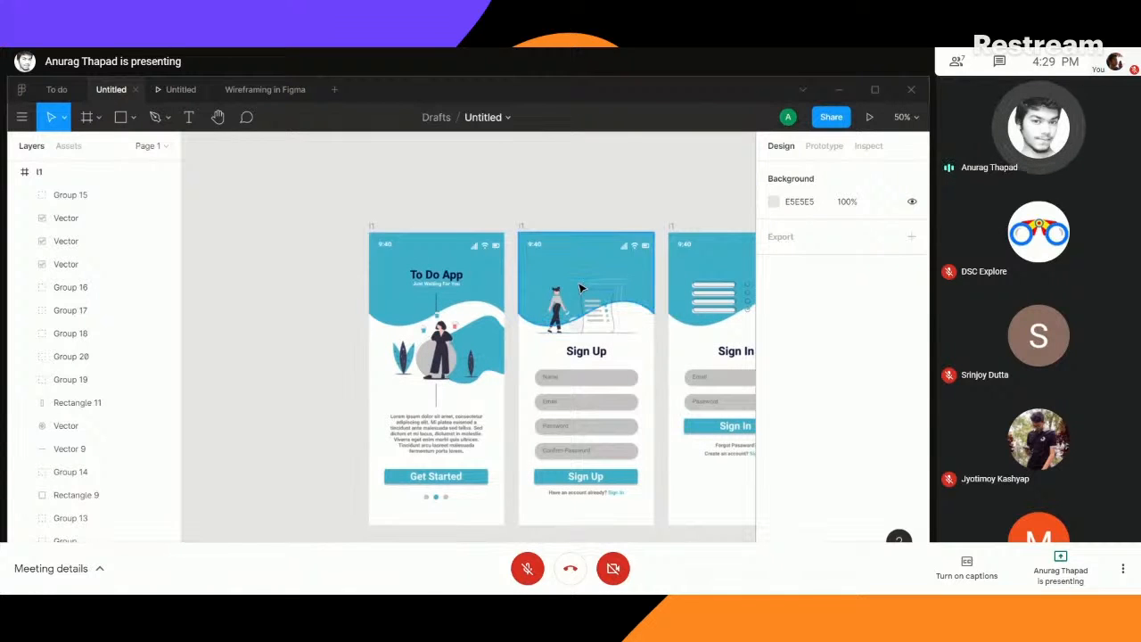
key("ctrl+equal")
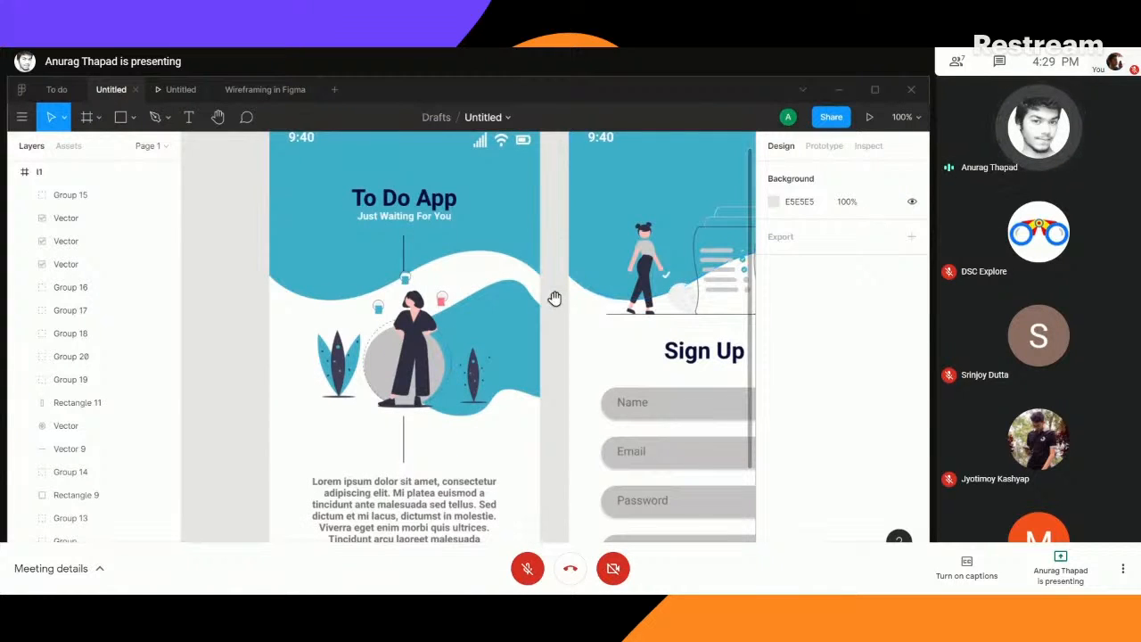
left_click_drag(555, 299, 531, 176)
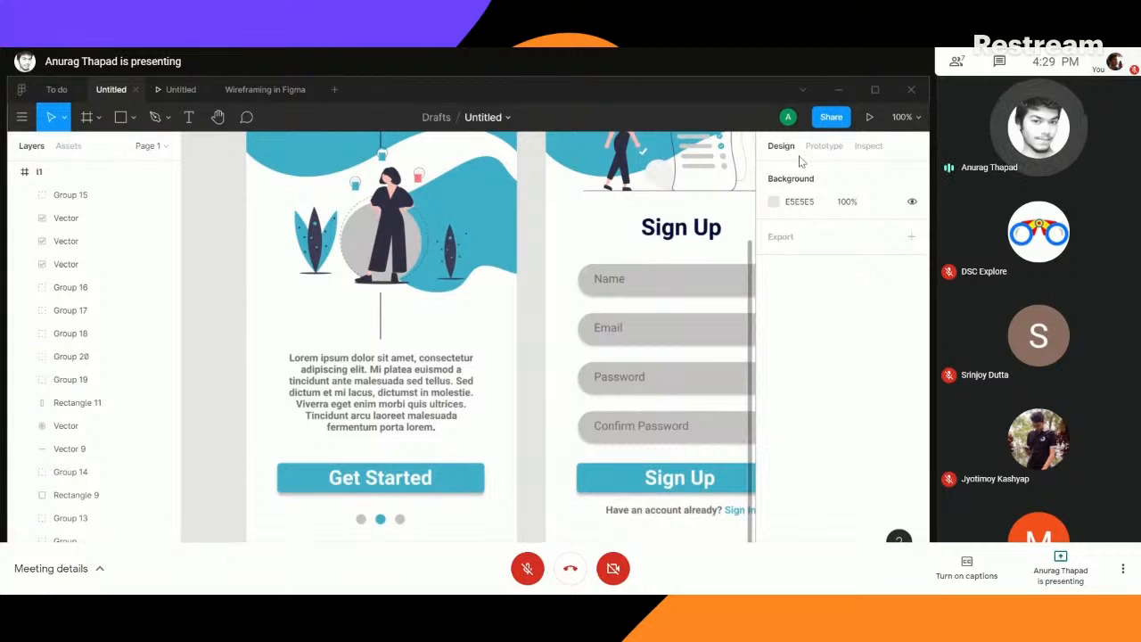
- Add a prototype connection from the Get Started button on the To Do App welcome screen to the Sign Up screen
left_click(827, 147)
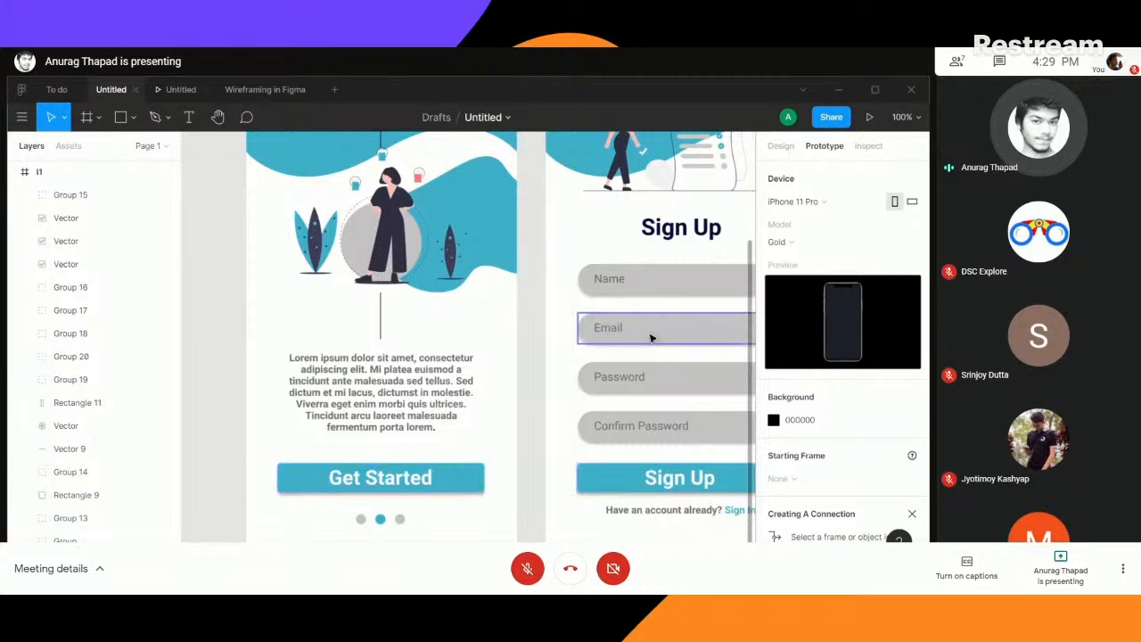
left_click_drag(529, 484, 421, 461)
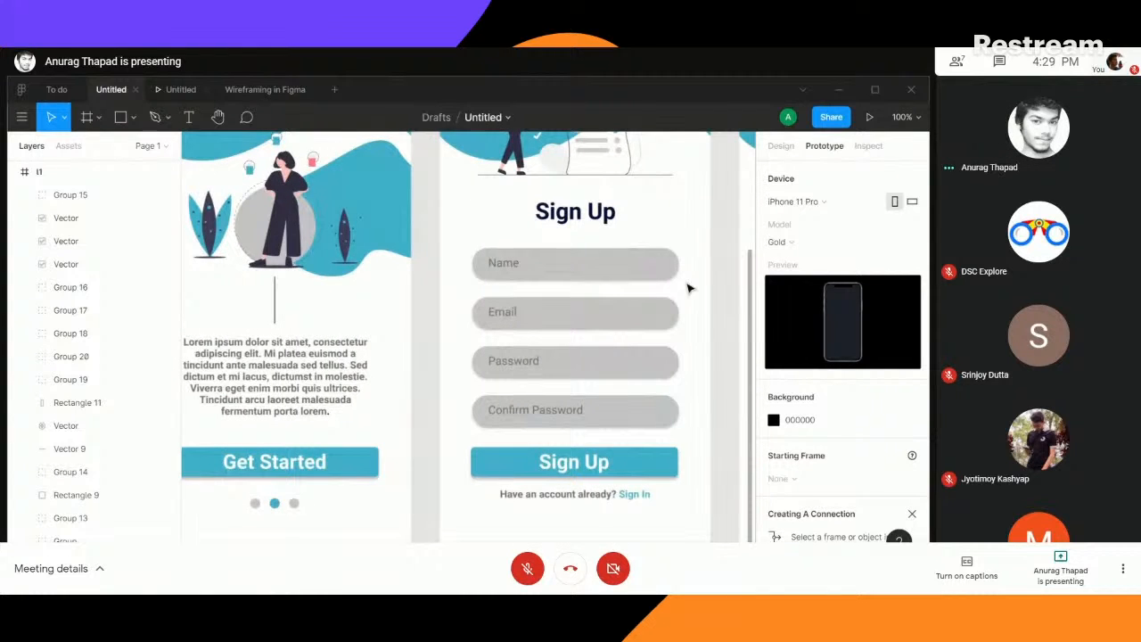
left_click_drag(421, 410, 522, 351)
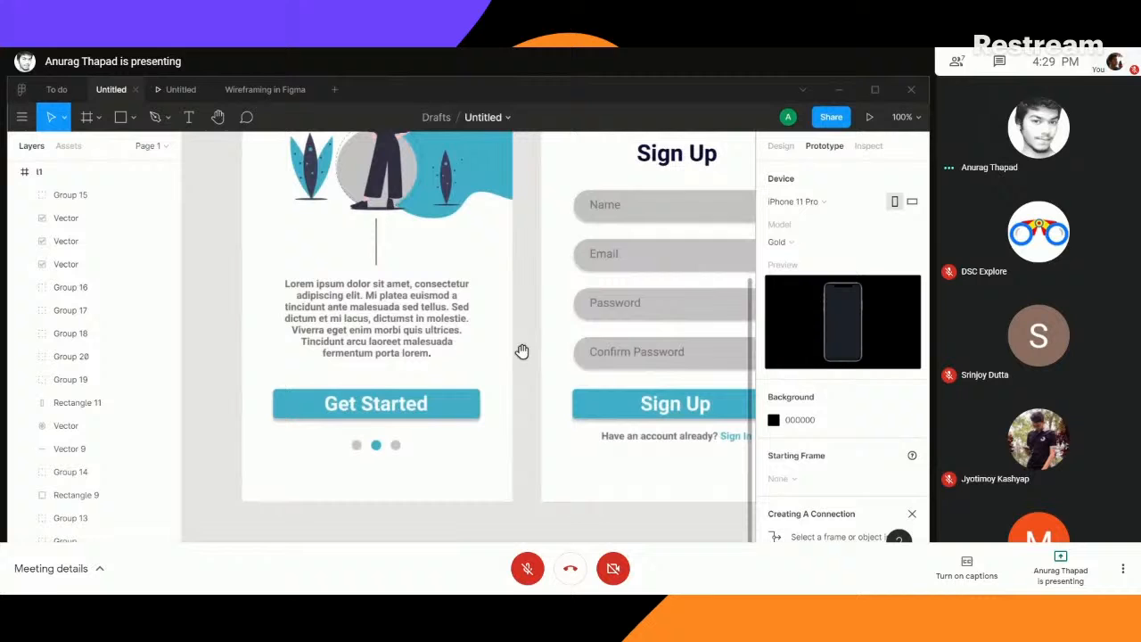
left_click(426, 404)
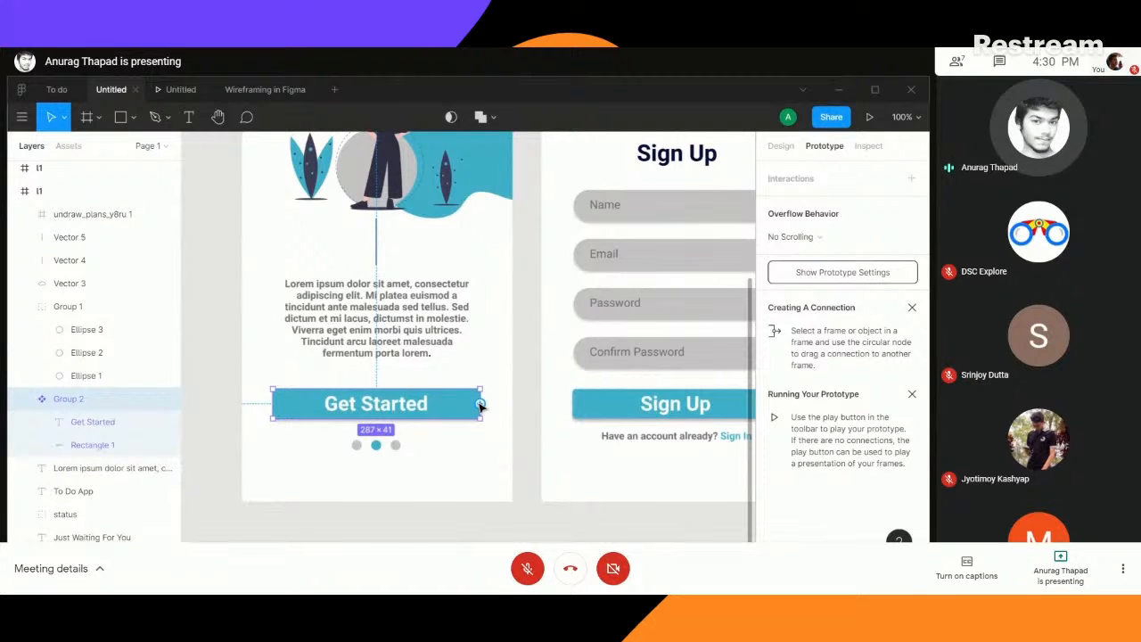
left_click_drag(480, 404, 549, 255)
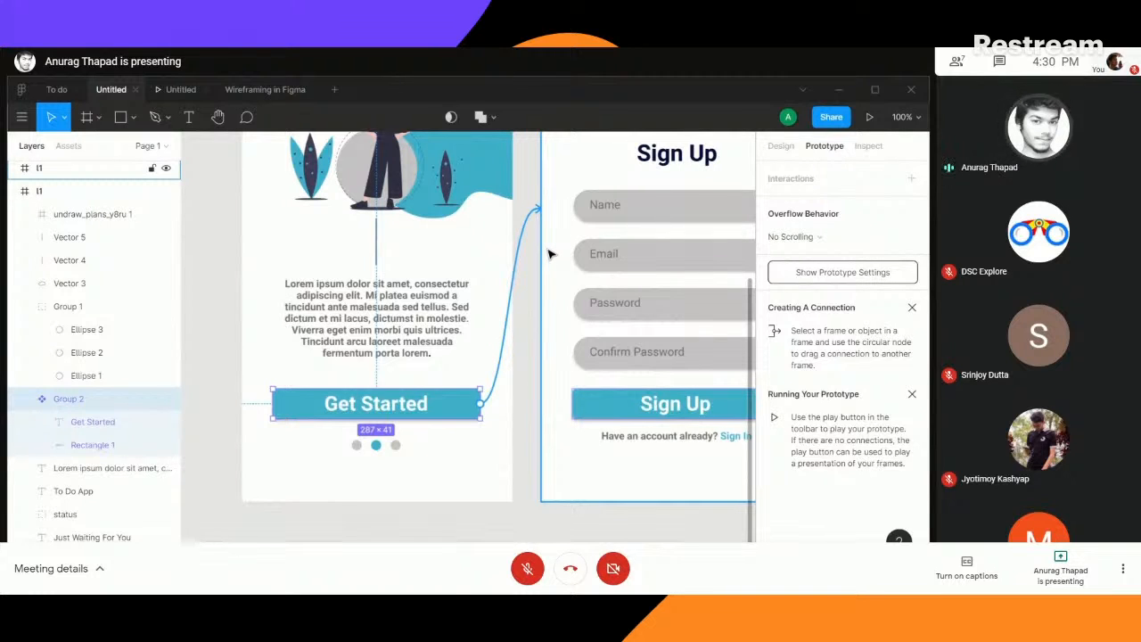
left_click_drag(549, 255, 549, 255)
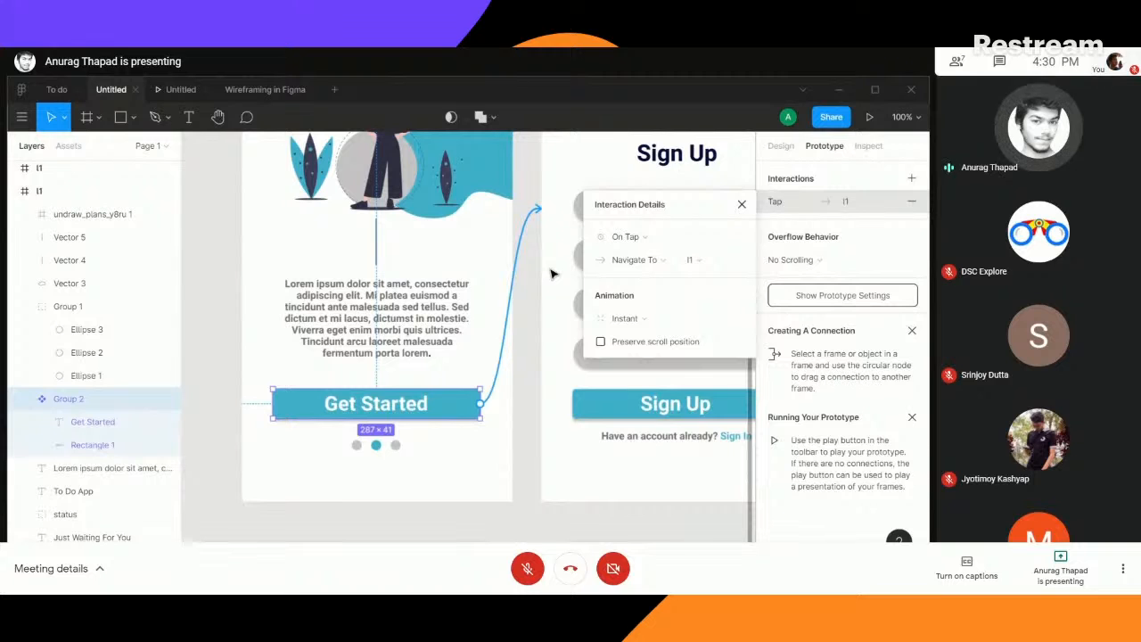
- Review the connection's trigger, action and destination options, keeping On Tap, Navigate To and the Sign Up frame
key("minus")
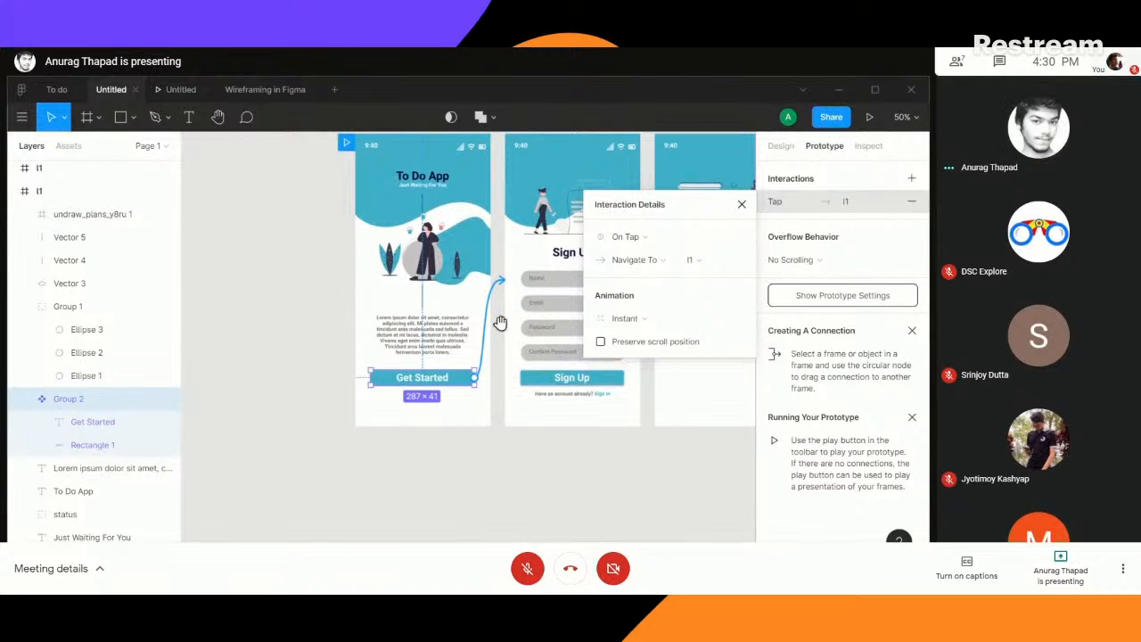
left_click_drag(496, 316, 447, 395)
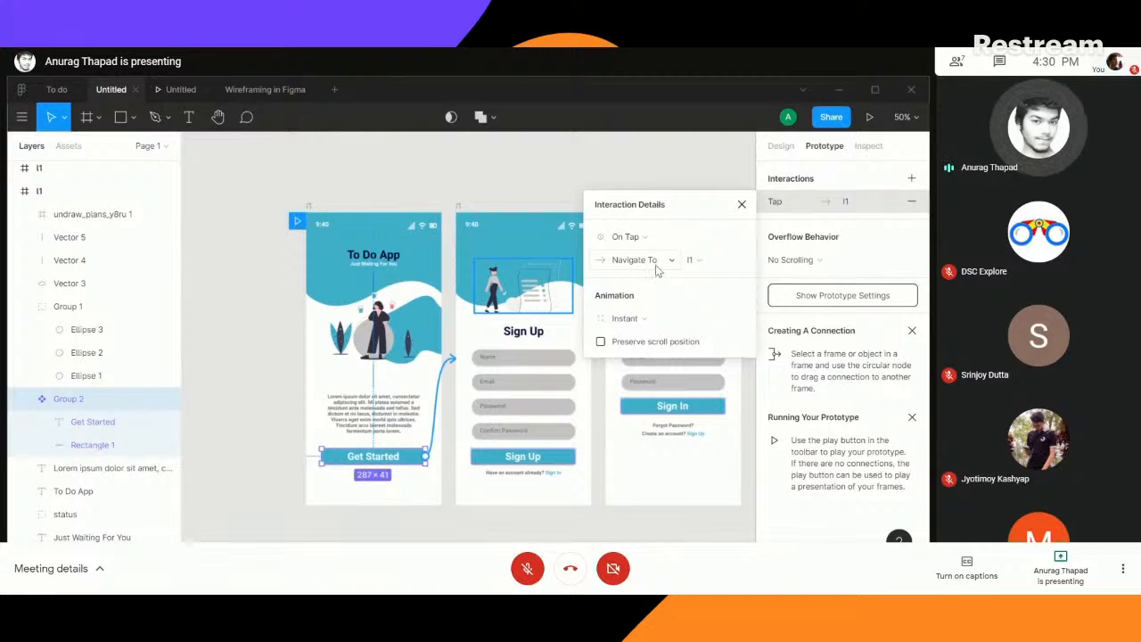
left_click(658, 238)
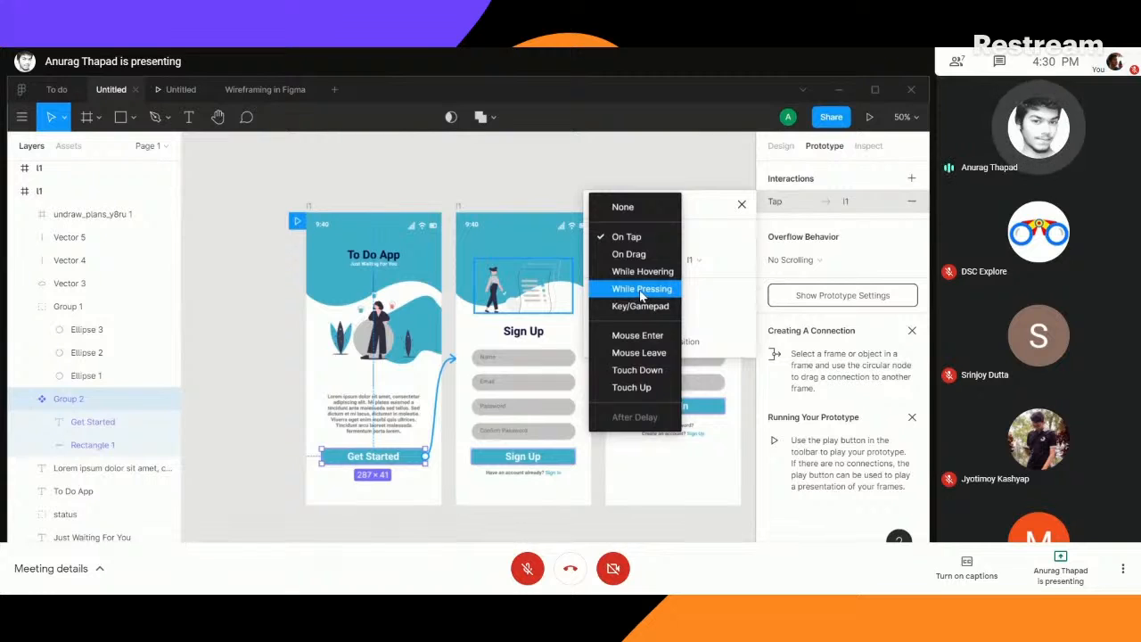
left_click(637, 241)
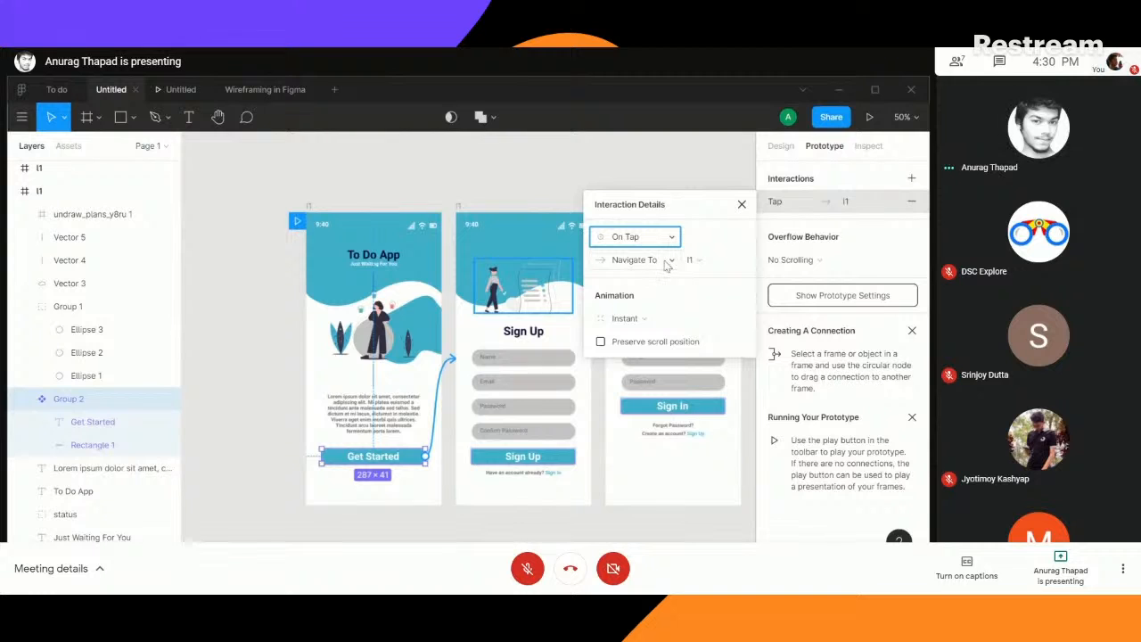
left_click(667, 264)
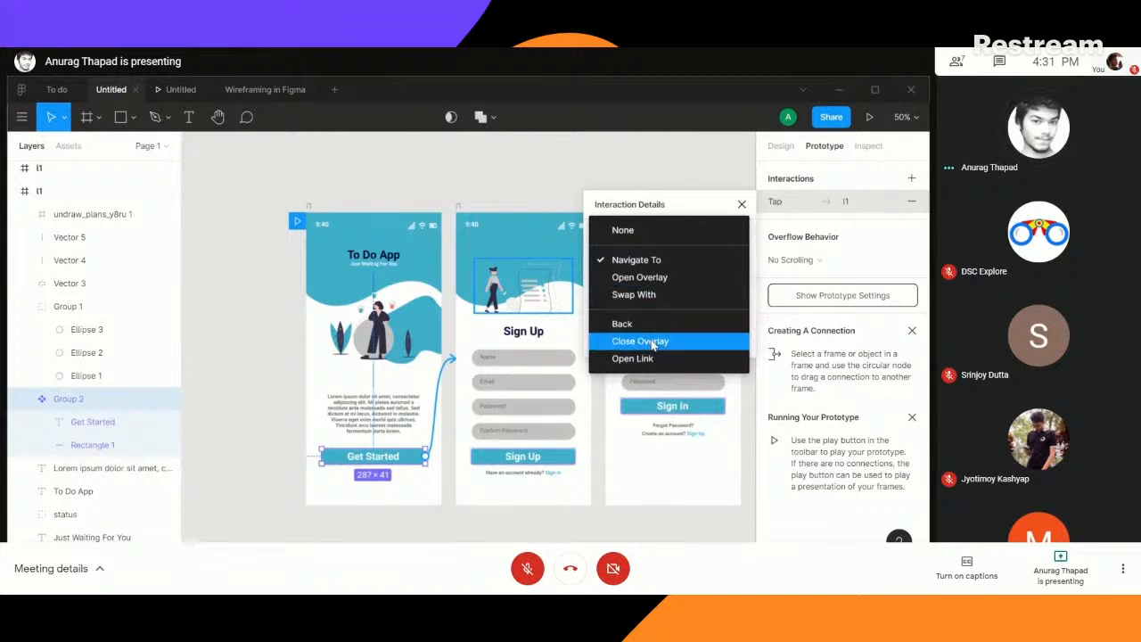
left_click(647, 266)
left_click(714, 262)
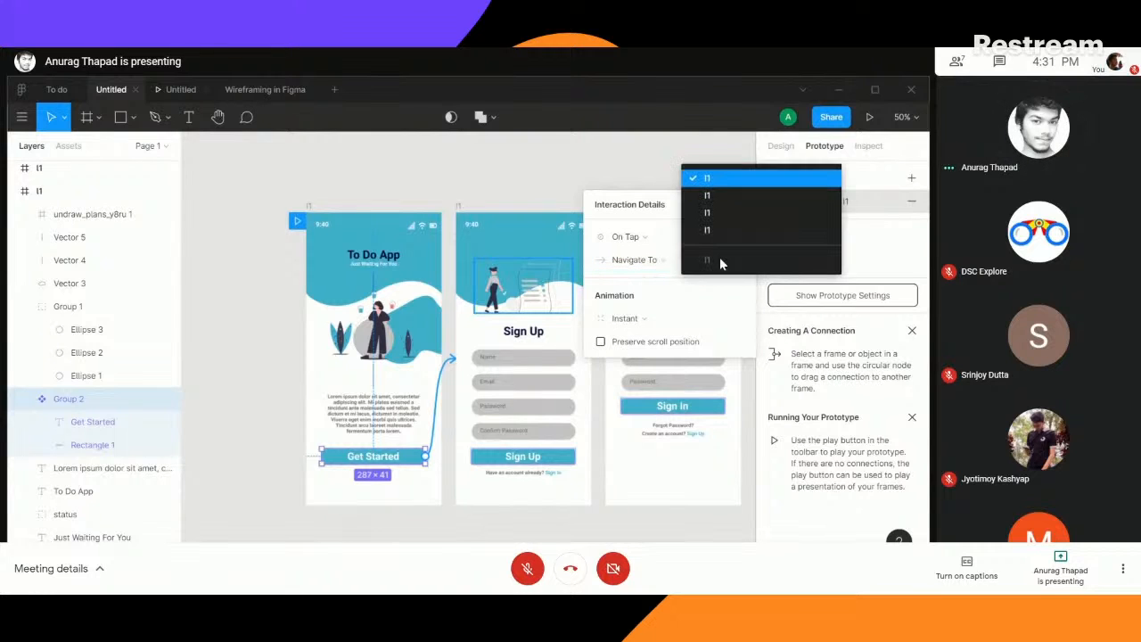
left_click(712, 188)
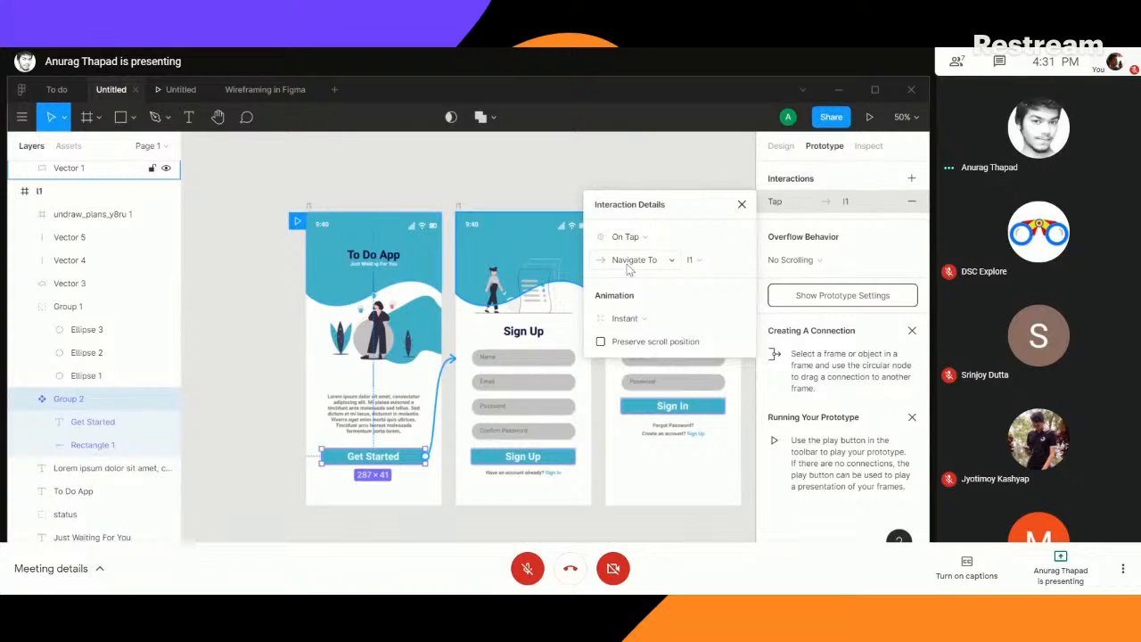
- Examine the animation types available for the Get Started connection, keeping Instant
left_click(662, 323)
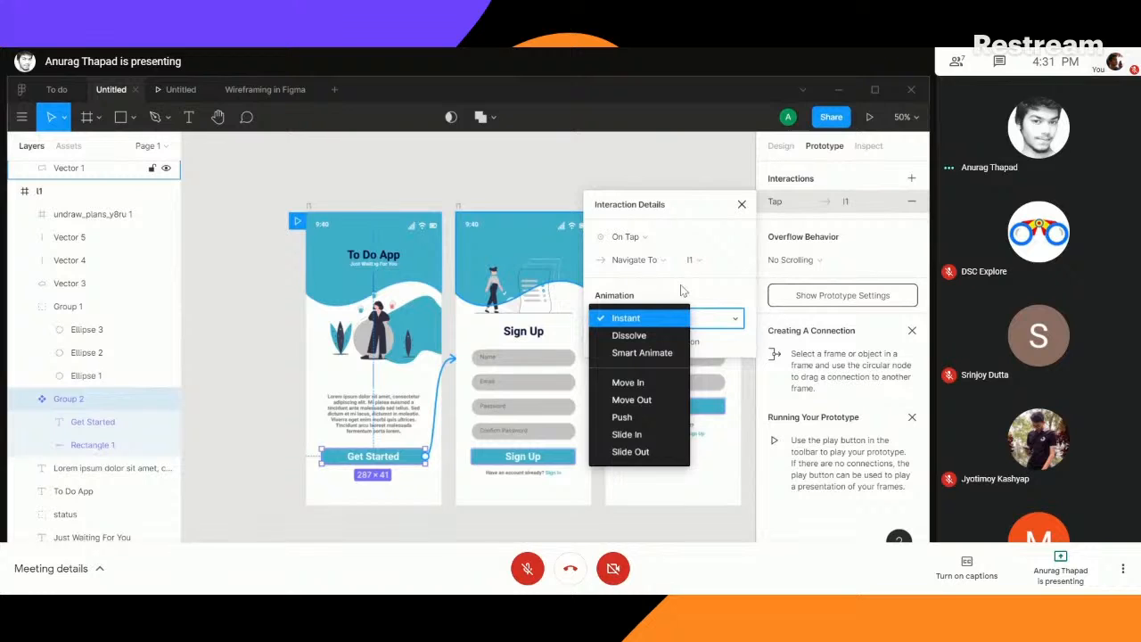
left_click(682, 290)
left_click(673, 326)
left_click(626, 319)
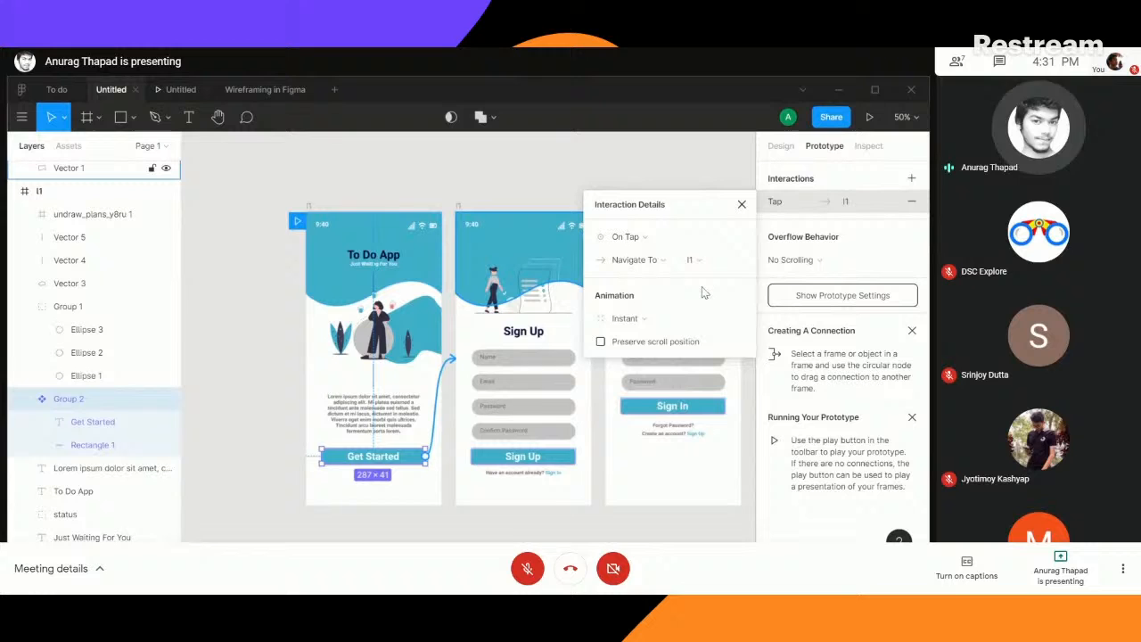
left_click(630, 323)
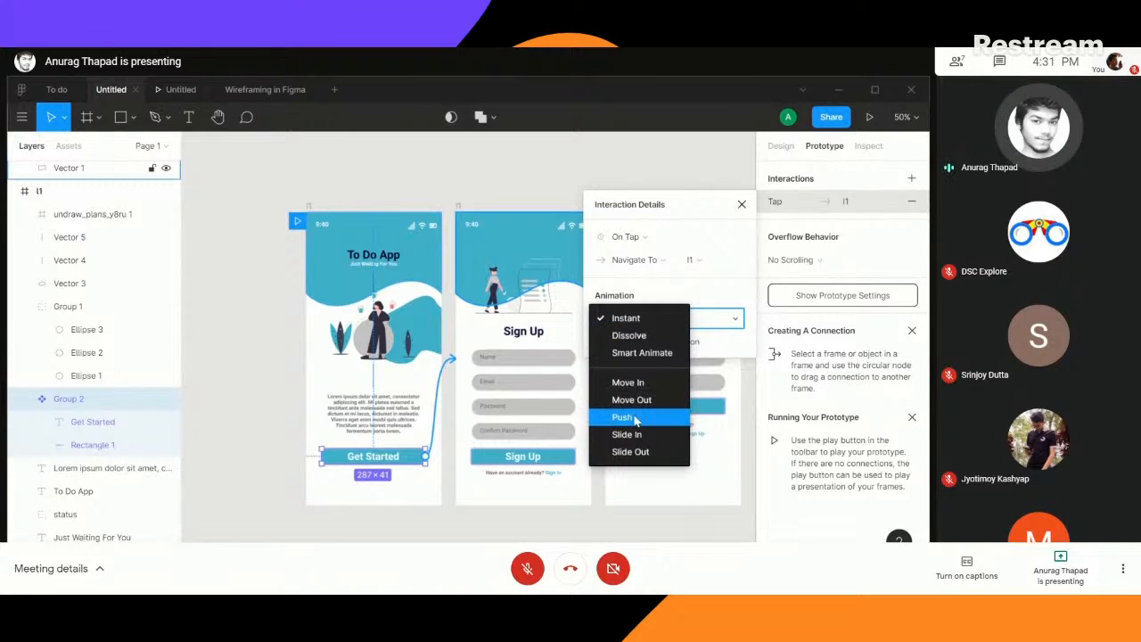
left_click(627, 318)
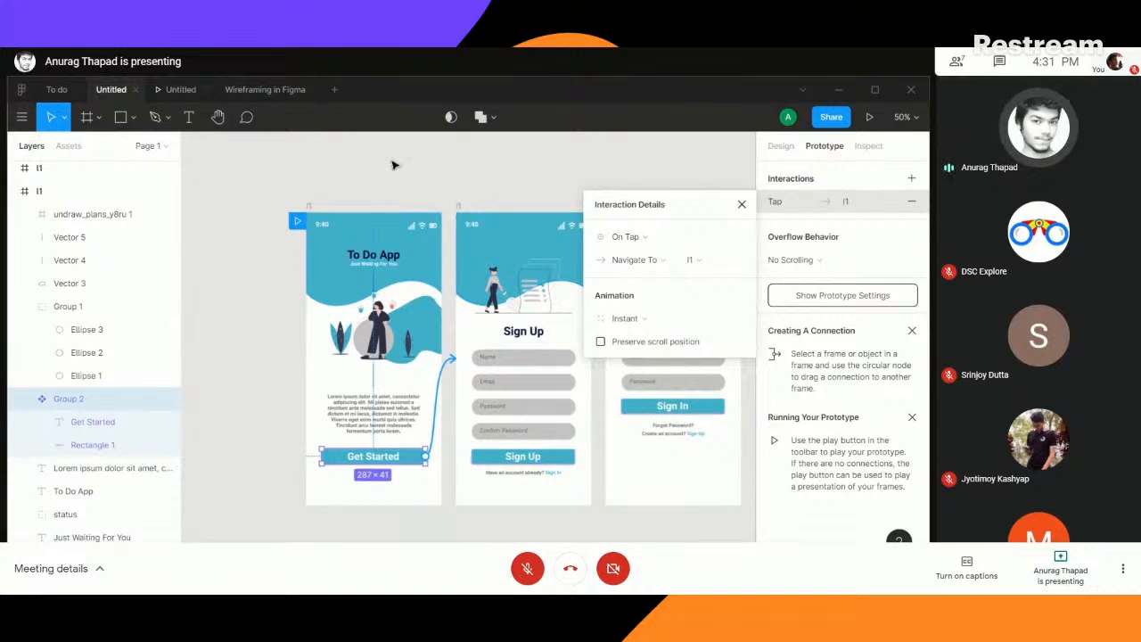
- Present the prototype, test the Get Started button with the Instant transition and return to the design file
left_click(870, 120)
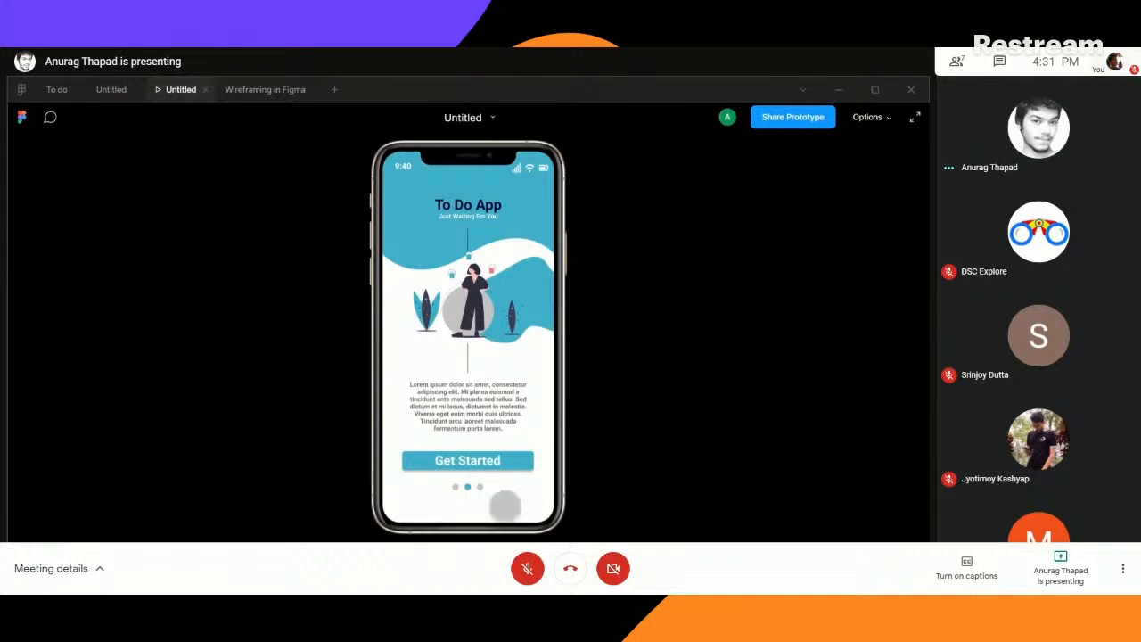
left_click(486, 458)
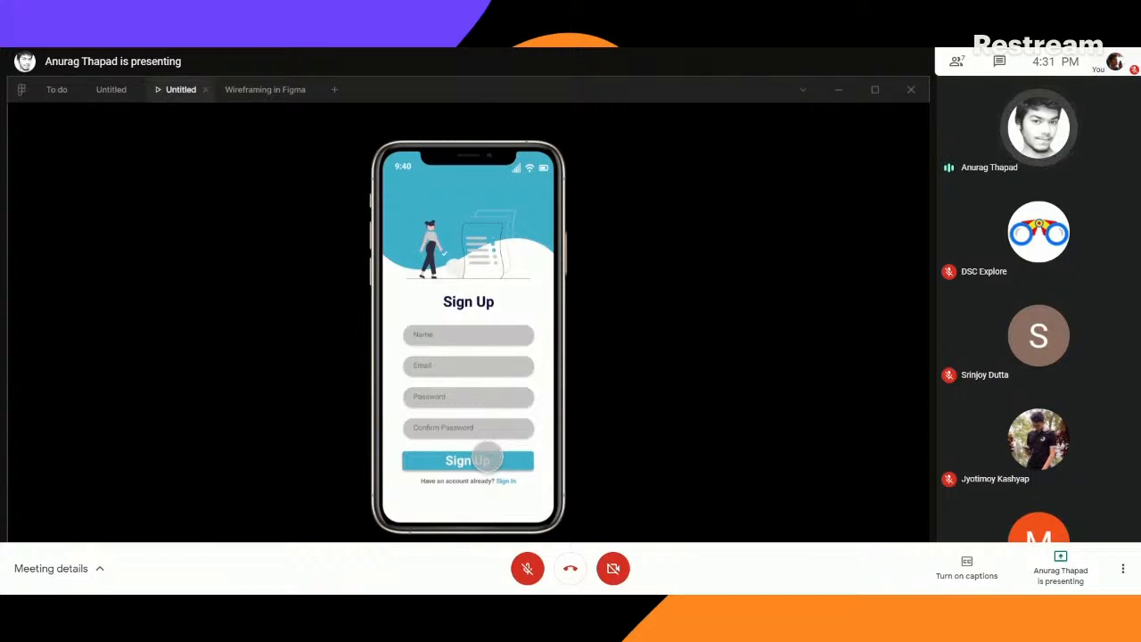
left_click(107, 91)
- Set the Get Started connection's animation to Move In with Ease In And Out easing
left_click(664, 320)
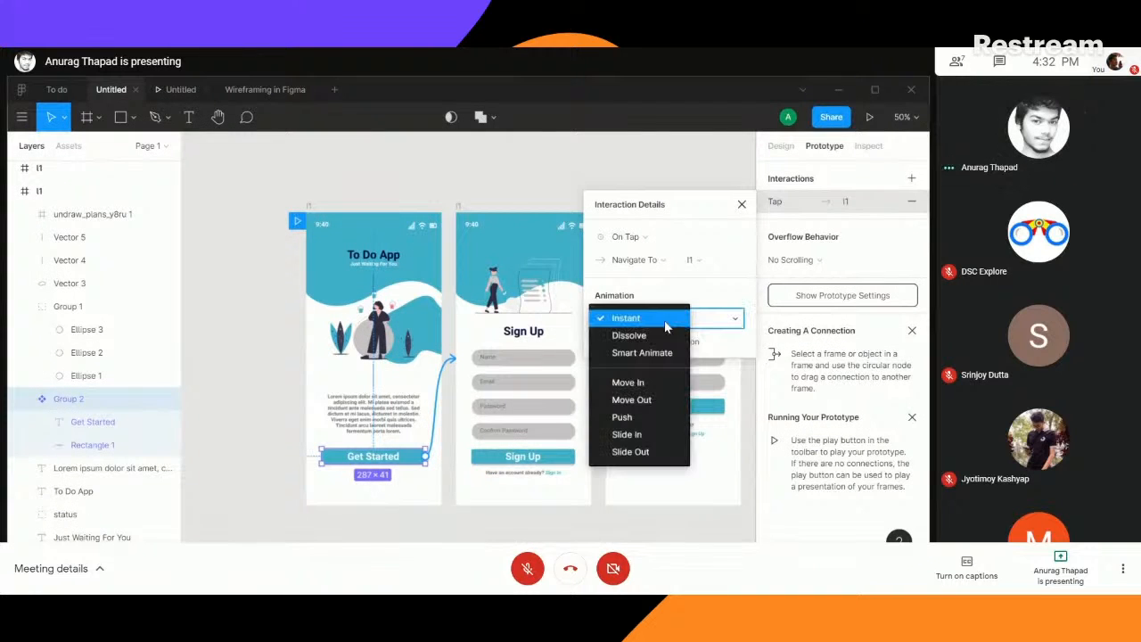
left_click(633, 383)
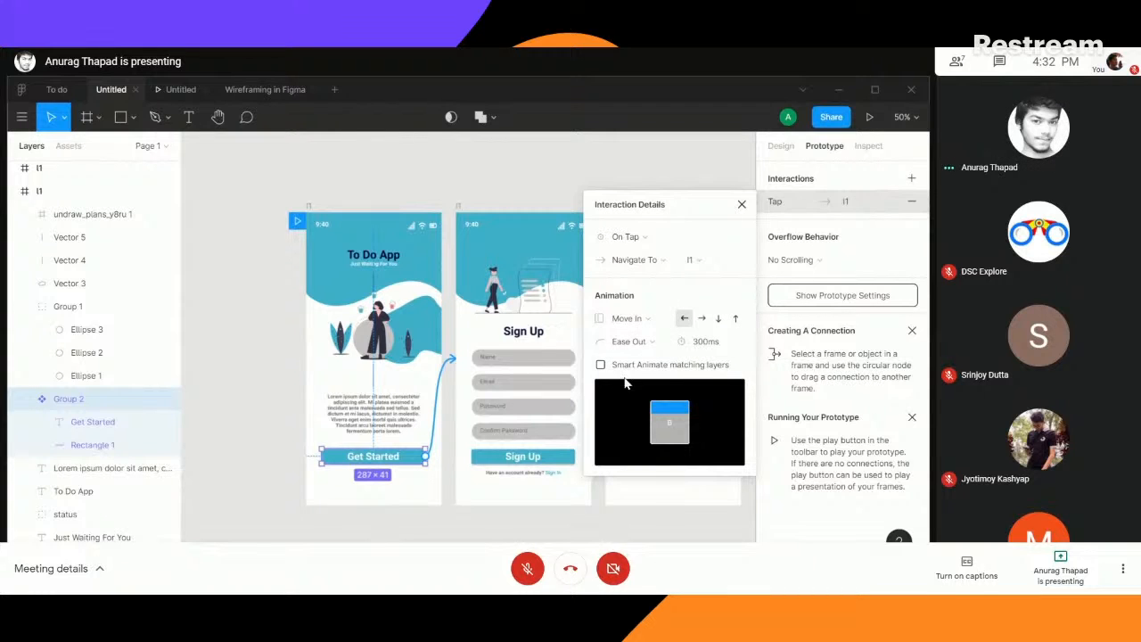
left_click(654, 342)
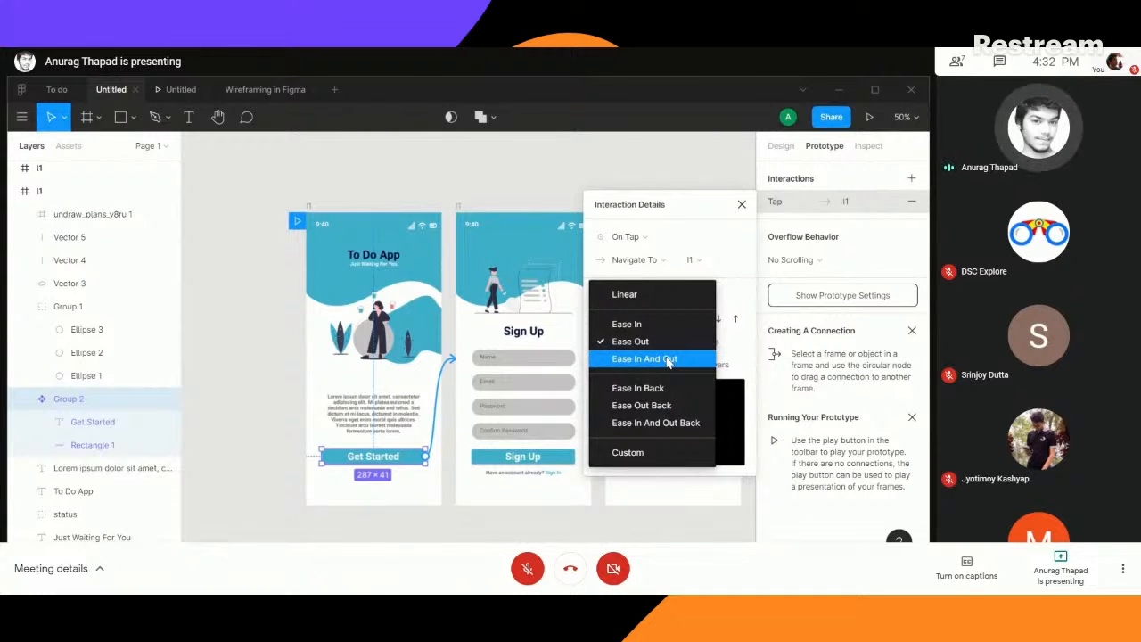
left_click(669, 361)
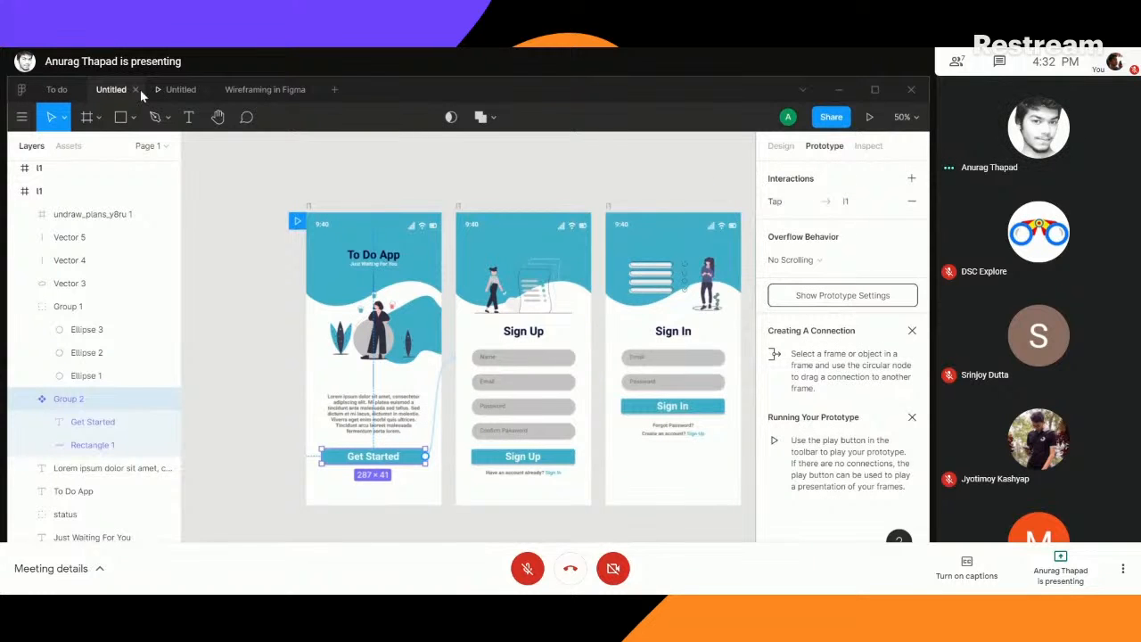
left_click(803, 205)
left_click(659, 340)
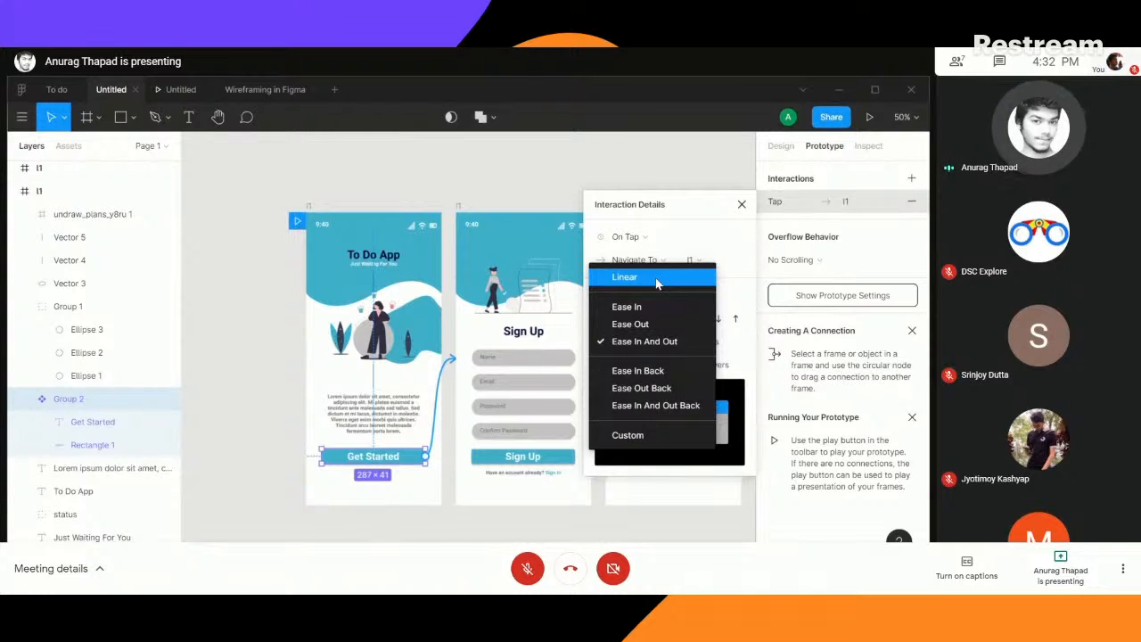
left_click(749, 270)
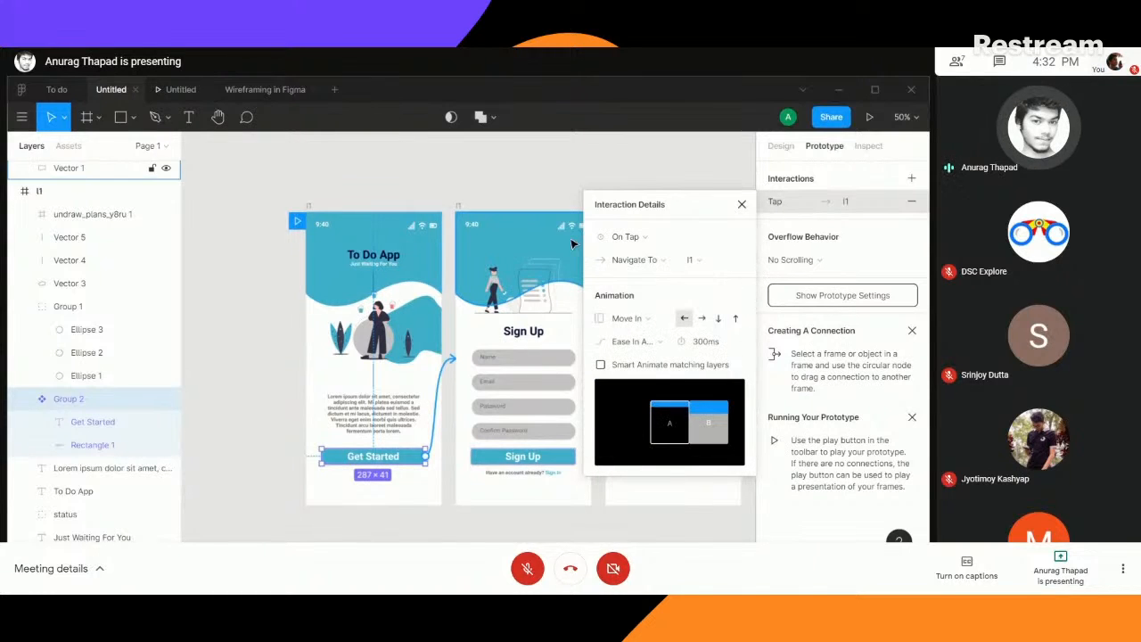
- Present the prototype, test the Move In transition from the Get Started button and return to the design file
left_click(872, 116)
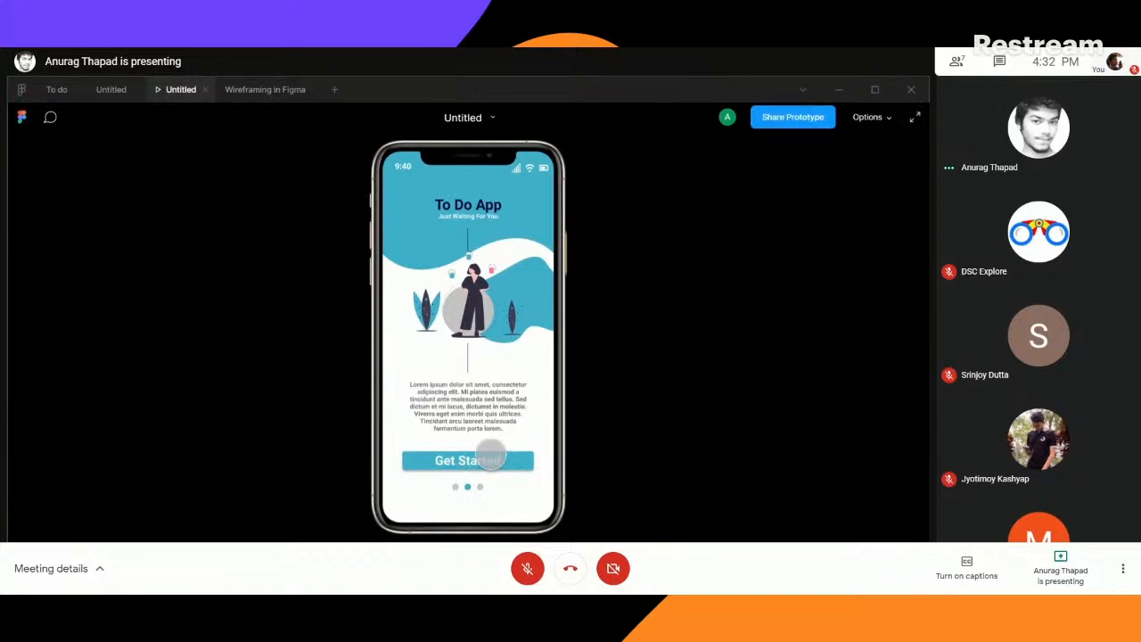
left_click(489, 460)
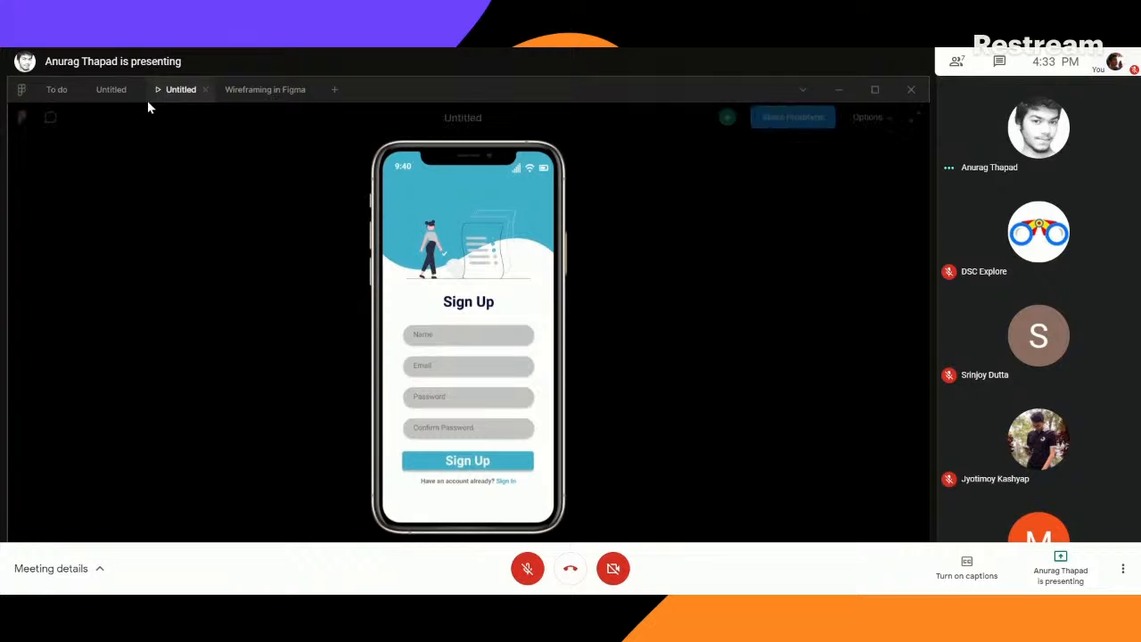
left_click(113, 90)
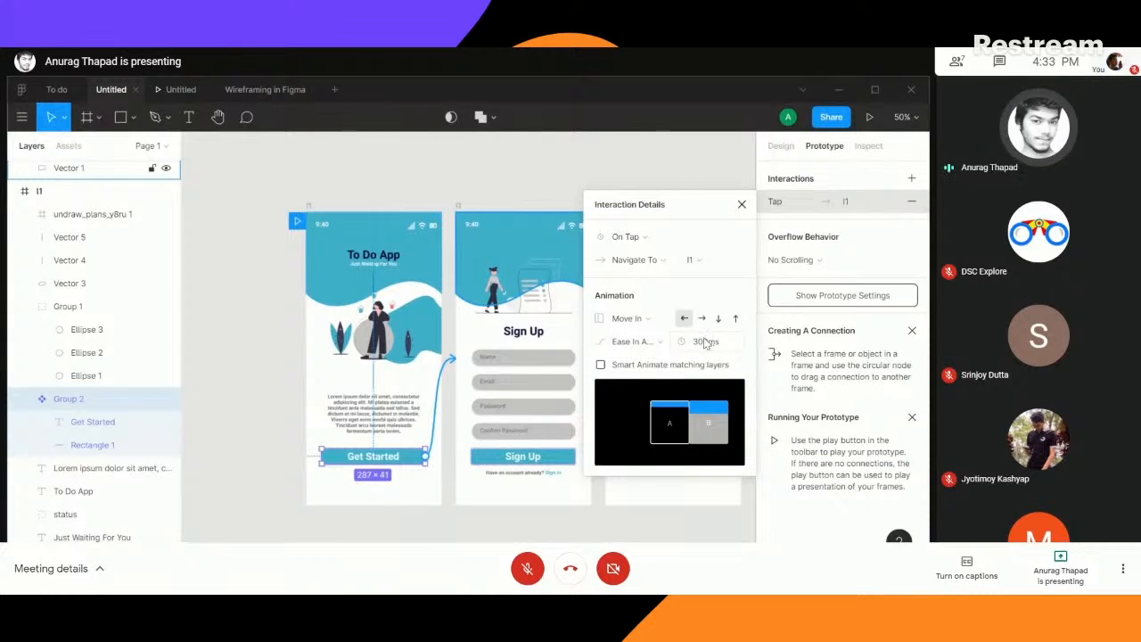
- Set the Move In animation's duration to 800 ms
left_click(705, 342)
type("7")
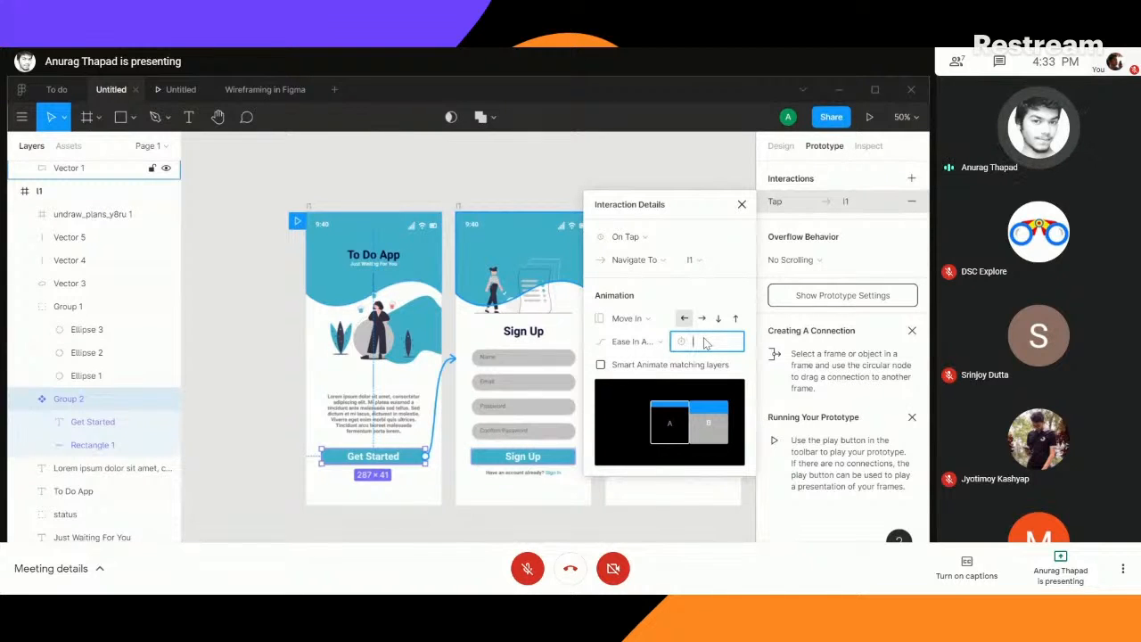
type("0")
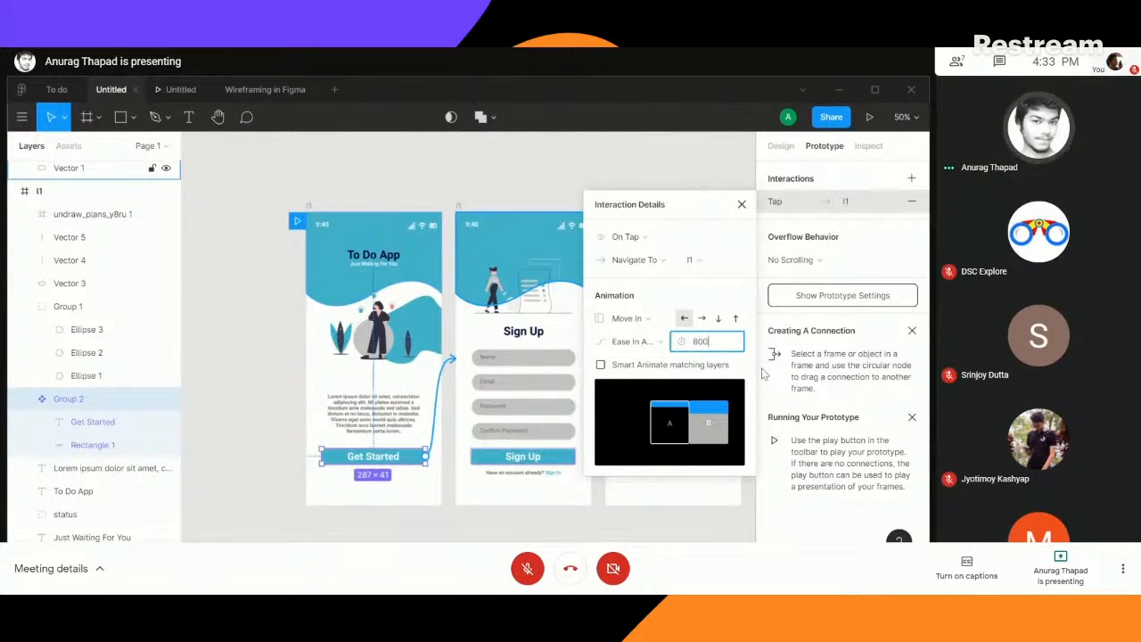
- Play the 800 ms transition in the presented prototype and return to the design file
left_click(870, 118)
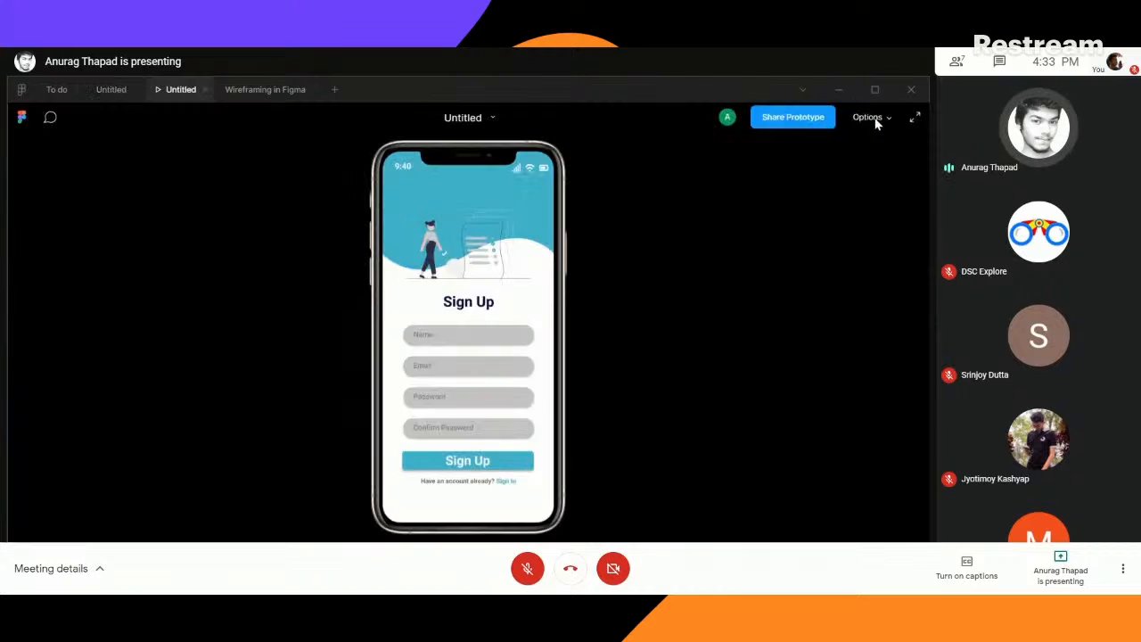
left_click(475, 460)
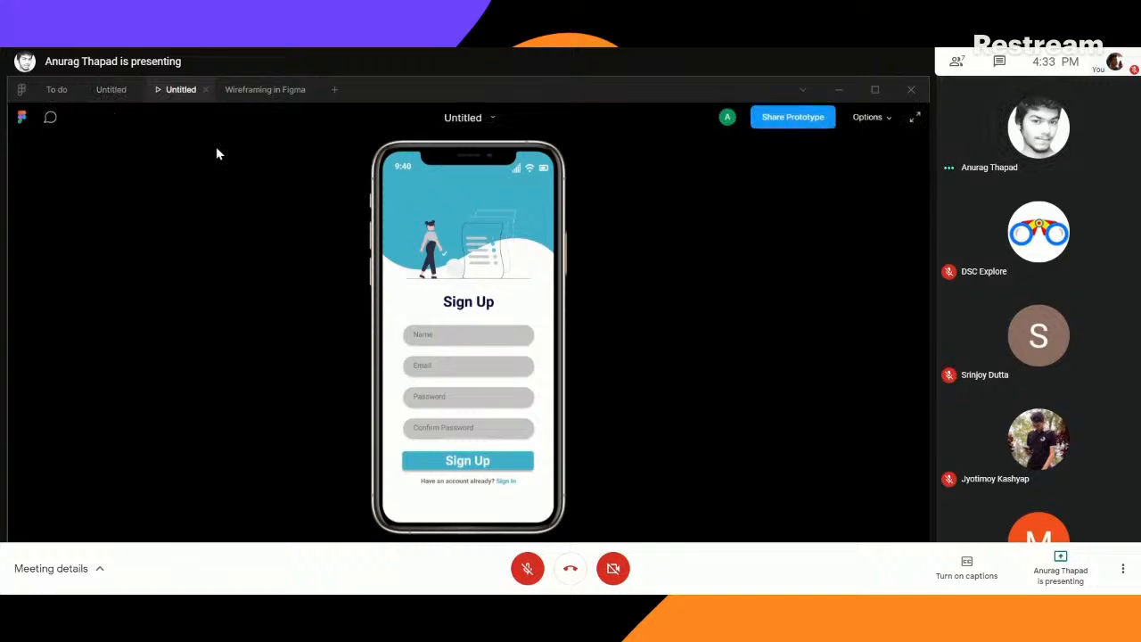
left_click(111, 90)
- Enable Smart Animate matching layers for the Get Started connection and test it in the presented prototype
left_click(600, 365)
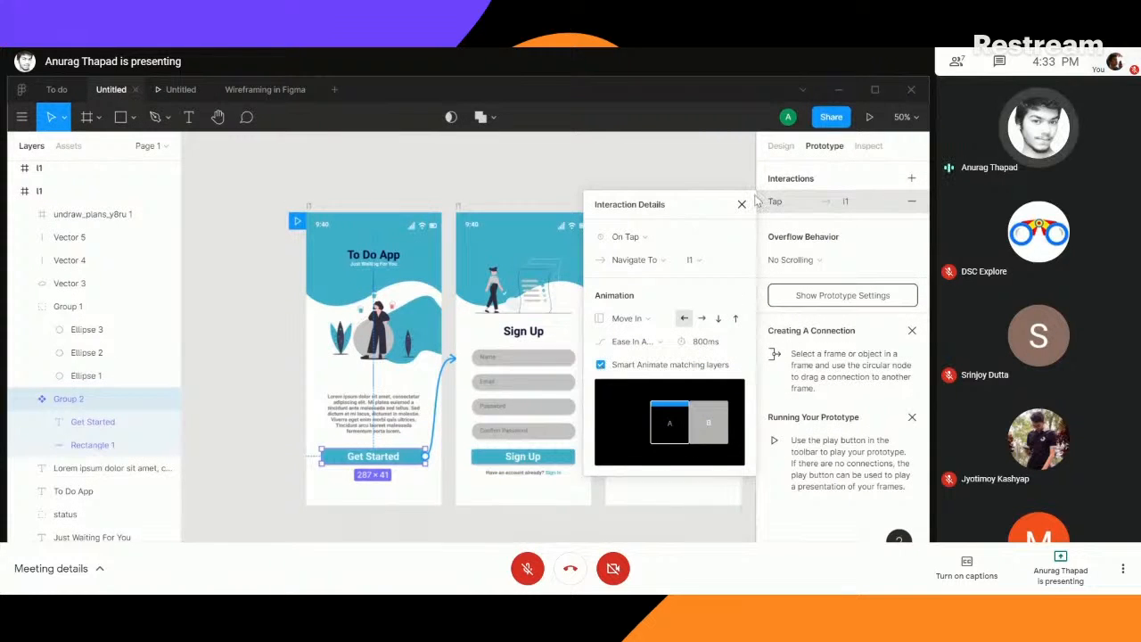
left_click(869, 117)
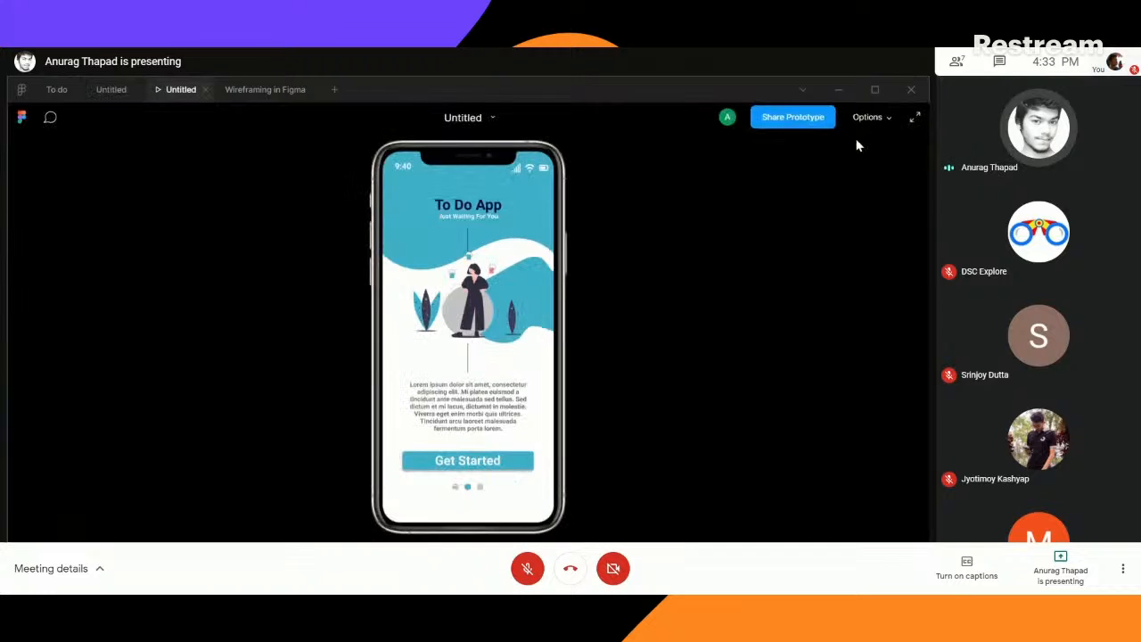
left_click(475, 460)
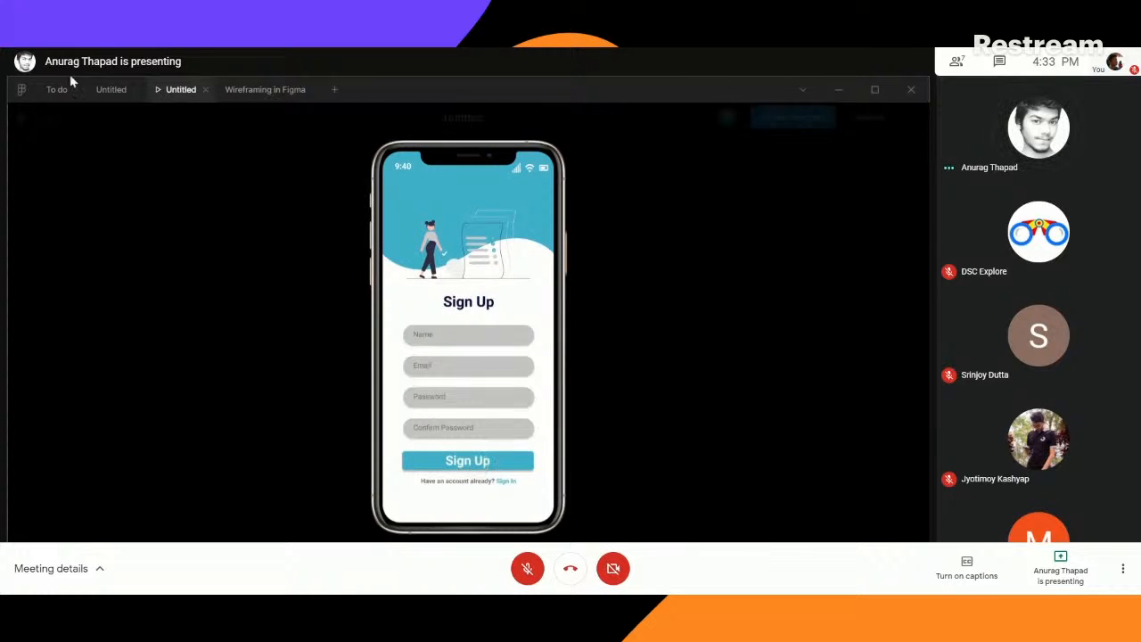
- Return to the design file and turn off Smart Animate matching layers for the Get Started connection
left_click(112, 91)
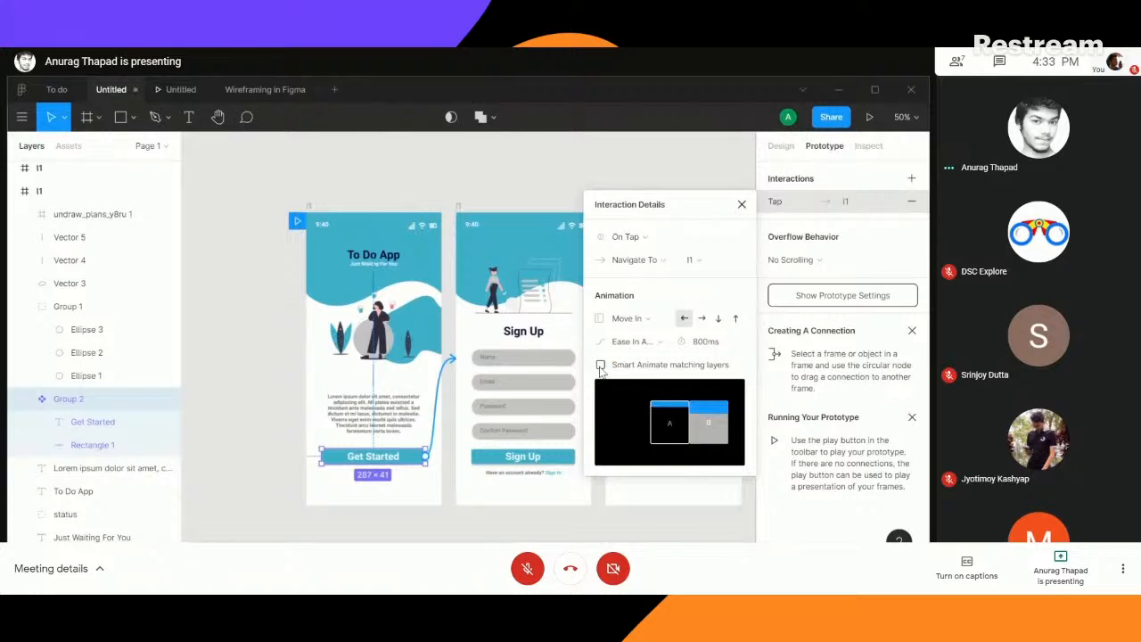
left_click(742, 205)
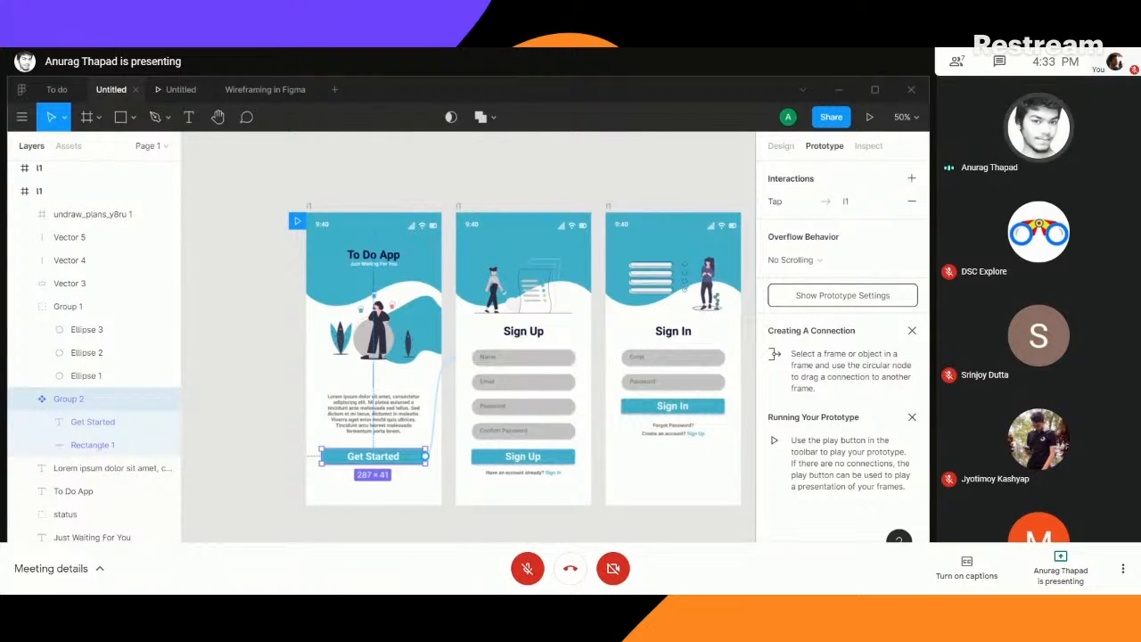
- Remove the existing connection from the Sign Up button on the Sign Up screen
scroll(526, 517, "down", 2)
scroll(526, 517, "right", 2)
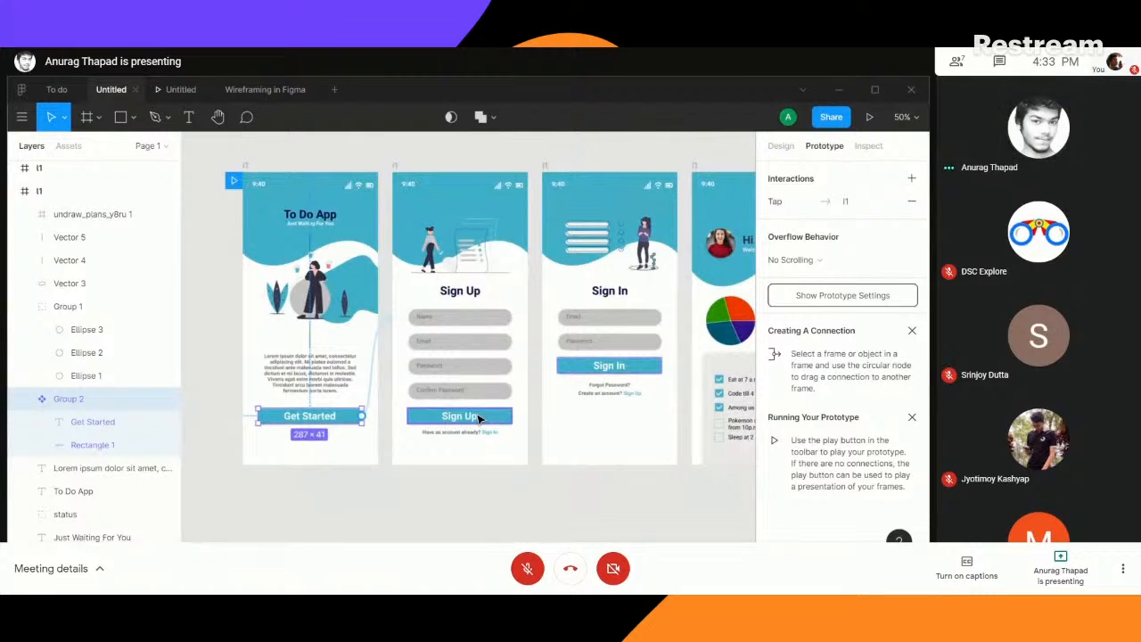
left_click(490, 419)
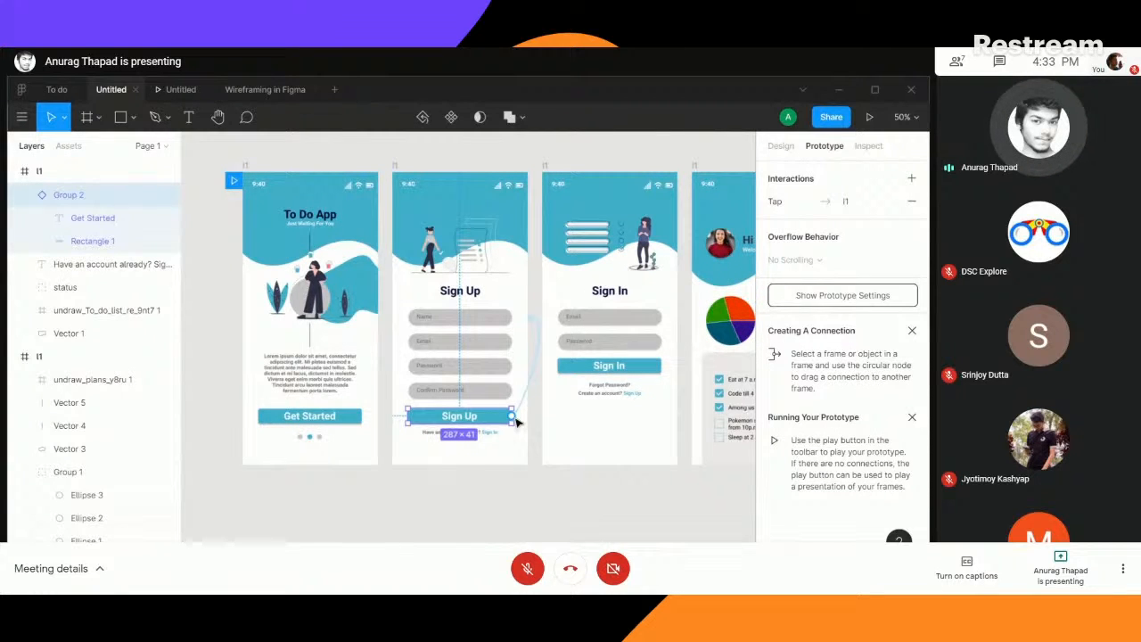
left_click_drag(511, 417, 537, 366)
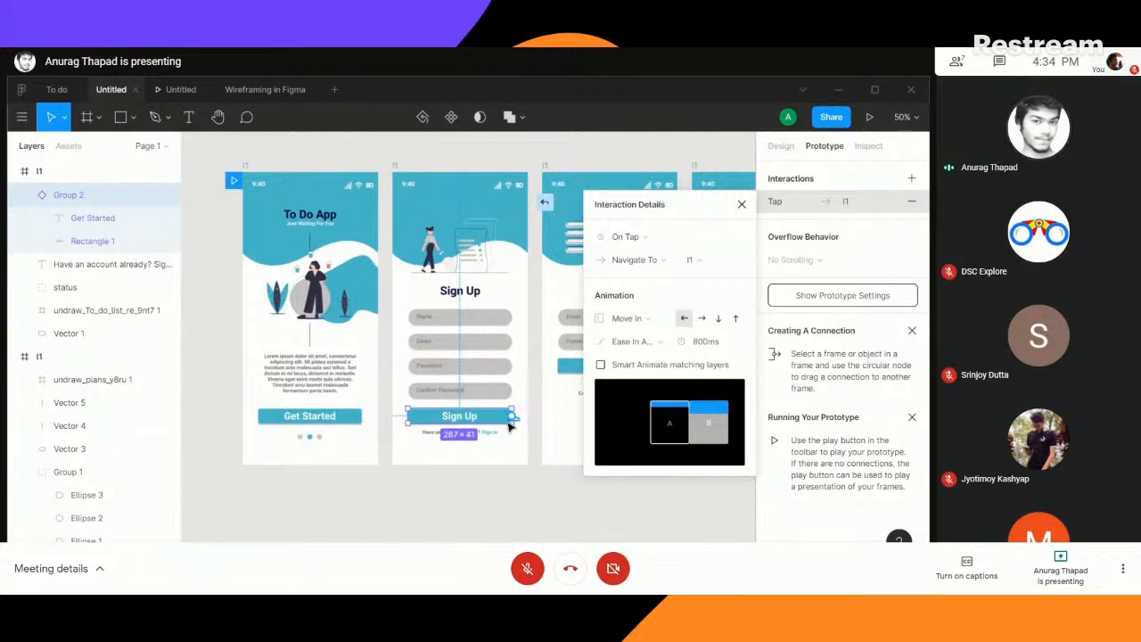
left_click_drag(513, 417, 491, 509)
left_click(257, 408)
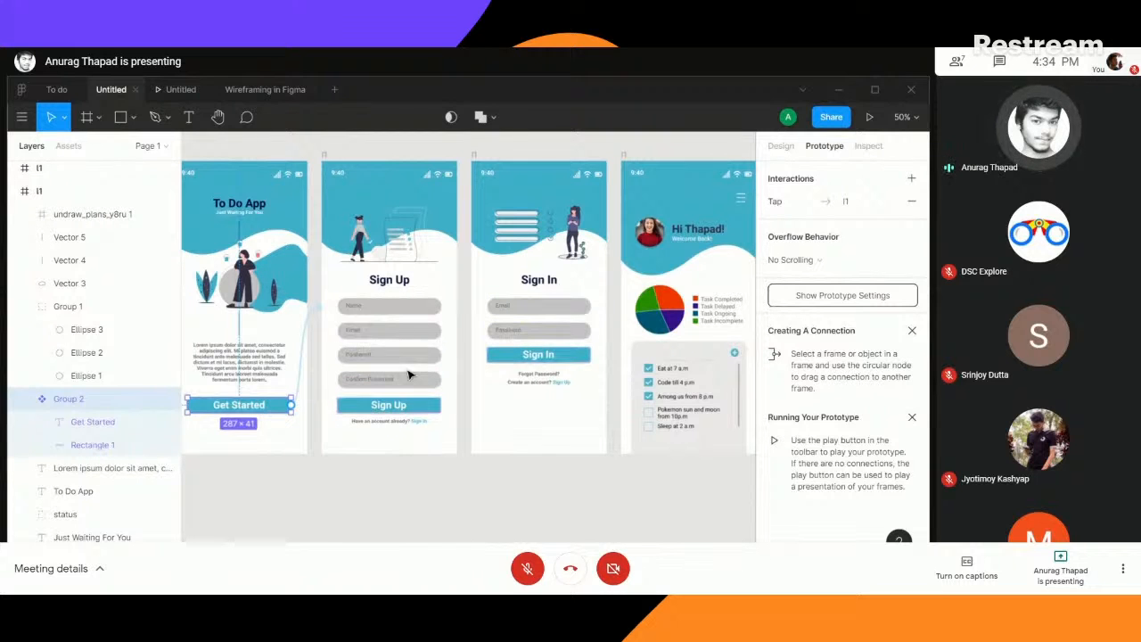
- Connect the Sign Up button to the task dashboard screen with an On Tap, Navigate To interaction
left_click(430, 411)
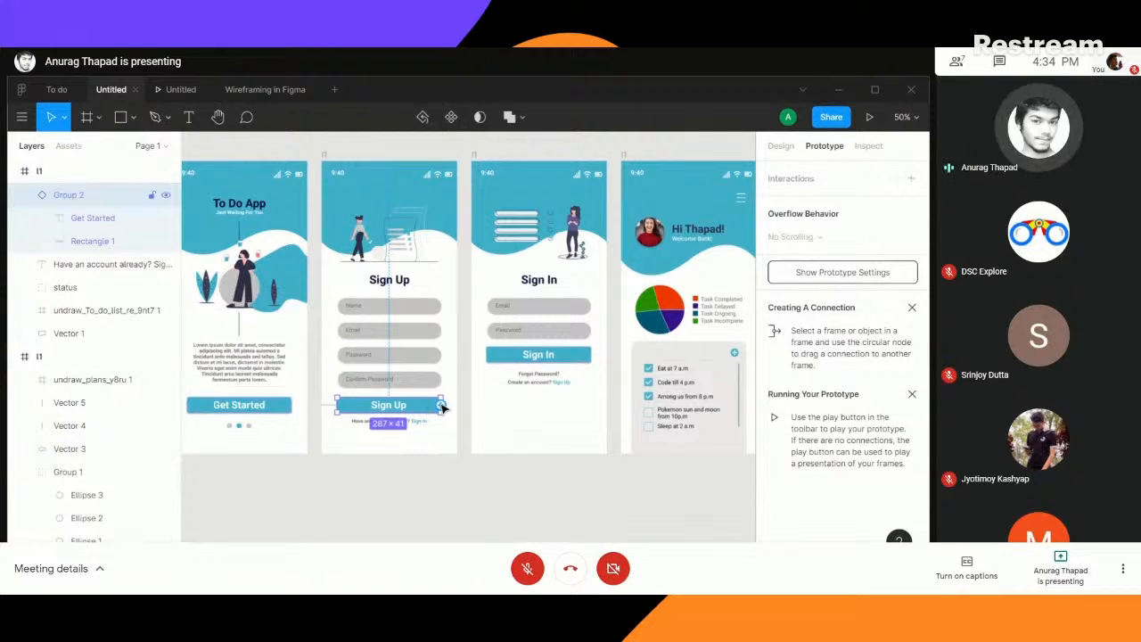
left_click_drag(441, 404, 639, 327)
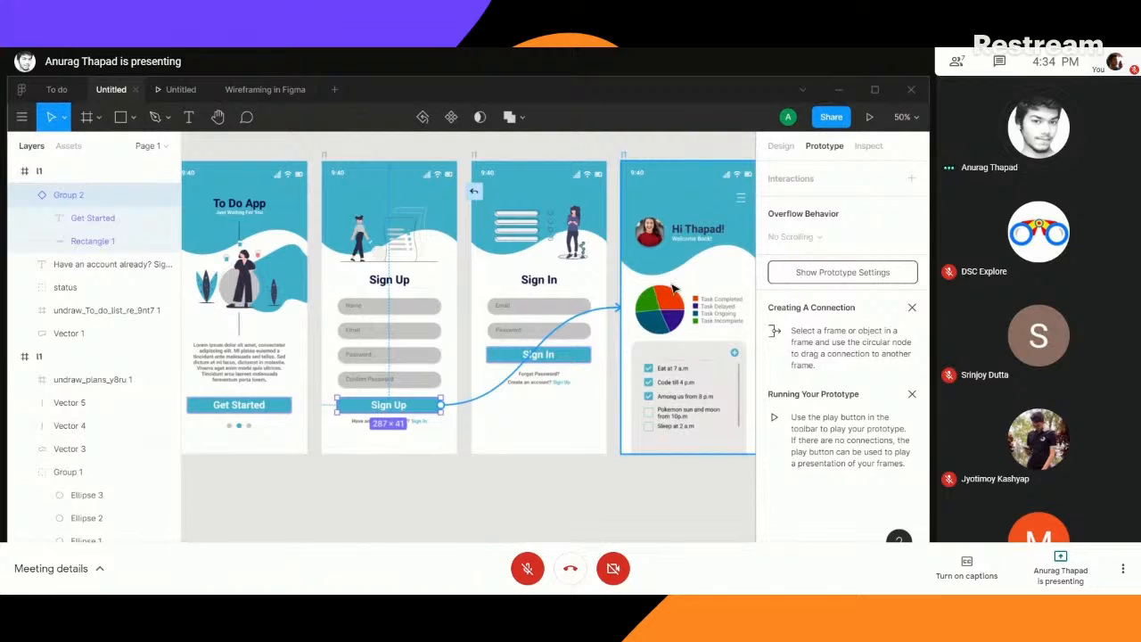
left_click_drag(675, 288, 630, 314)
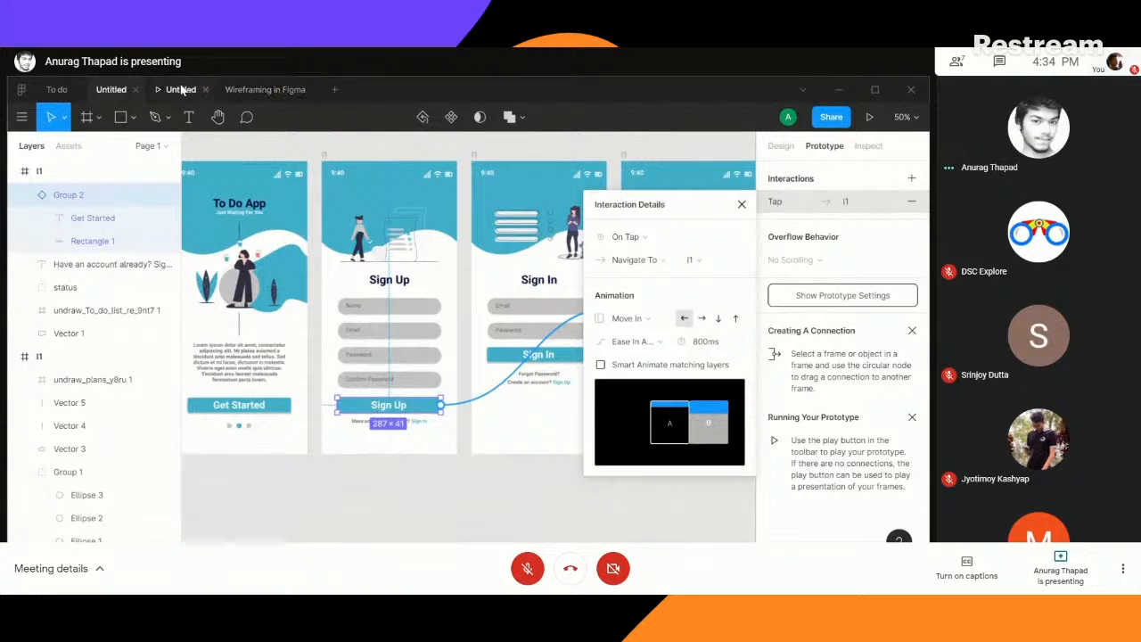
left_click(741, 204)
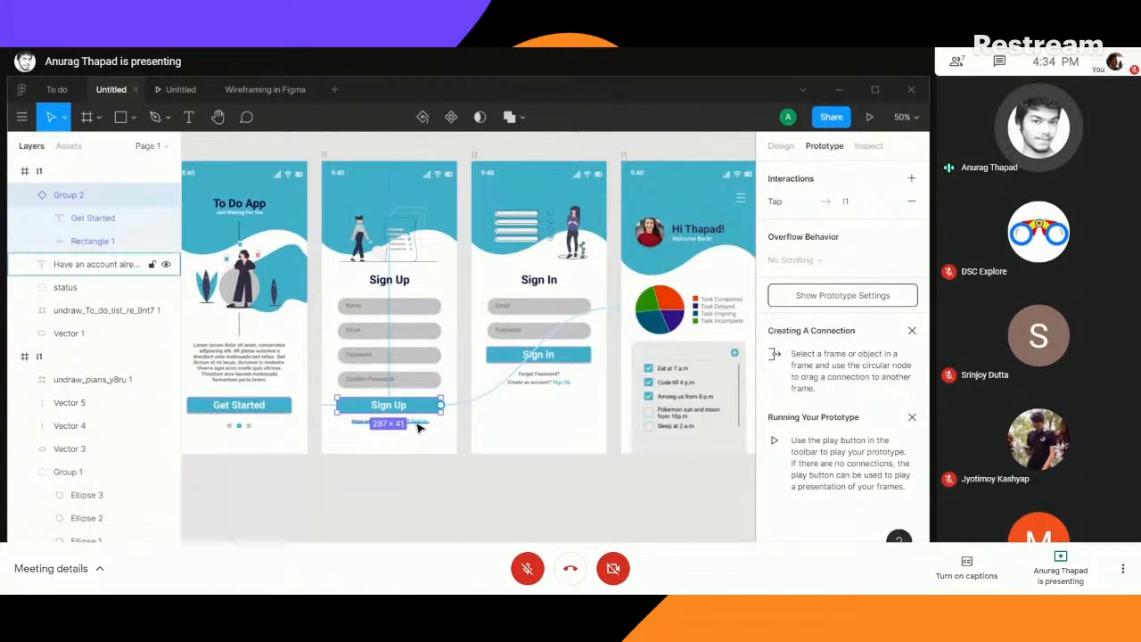
- Connect the "Have an account already? Sign In" text on the Sign Up screen to the Sign In screen
left_click(428, 425)
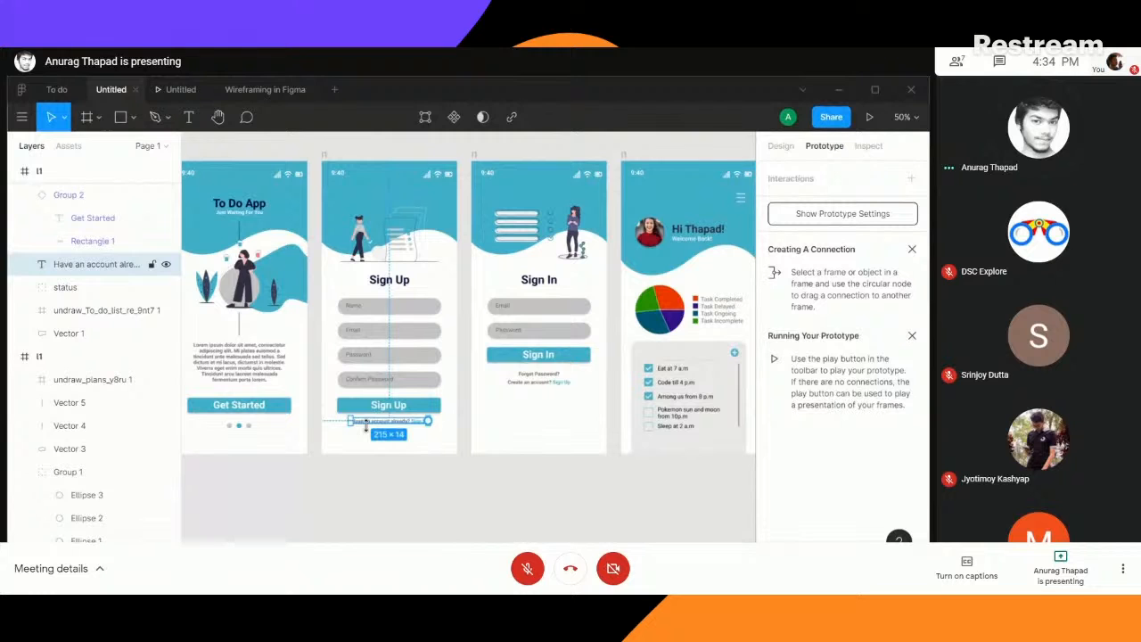
key("ctrl+plus")
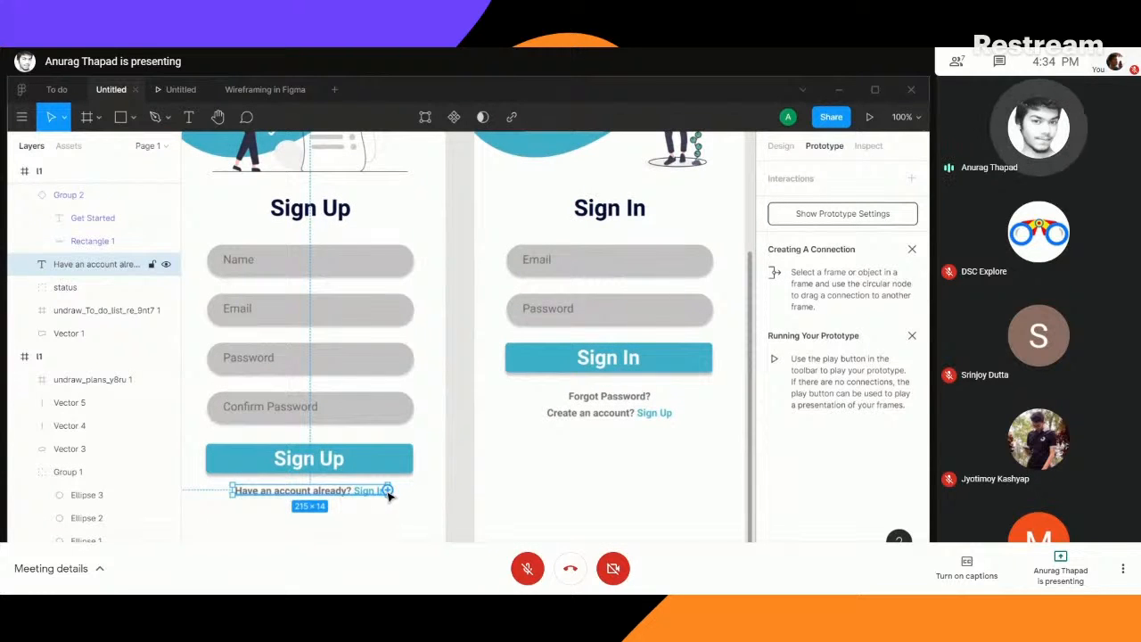
left_click_drag(388, 490, 481, 378)
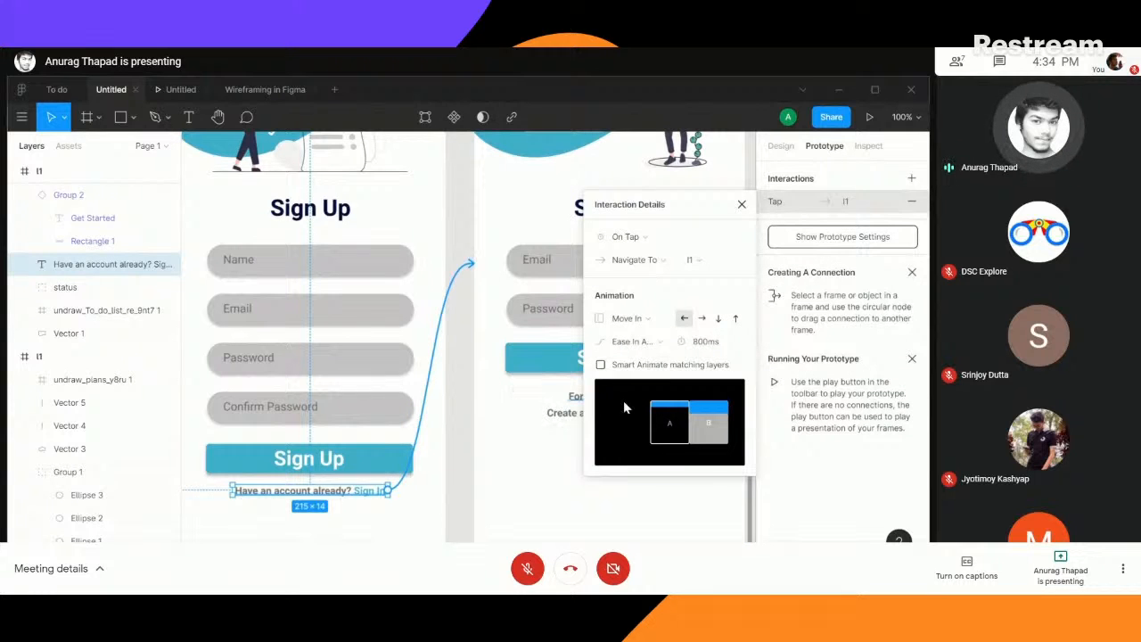
left_click(741, 204)
- Connect the "Create an account? Sign Up" text on the Sign In screen back to the Sign Up screen
left_click(628, 414)
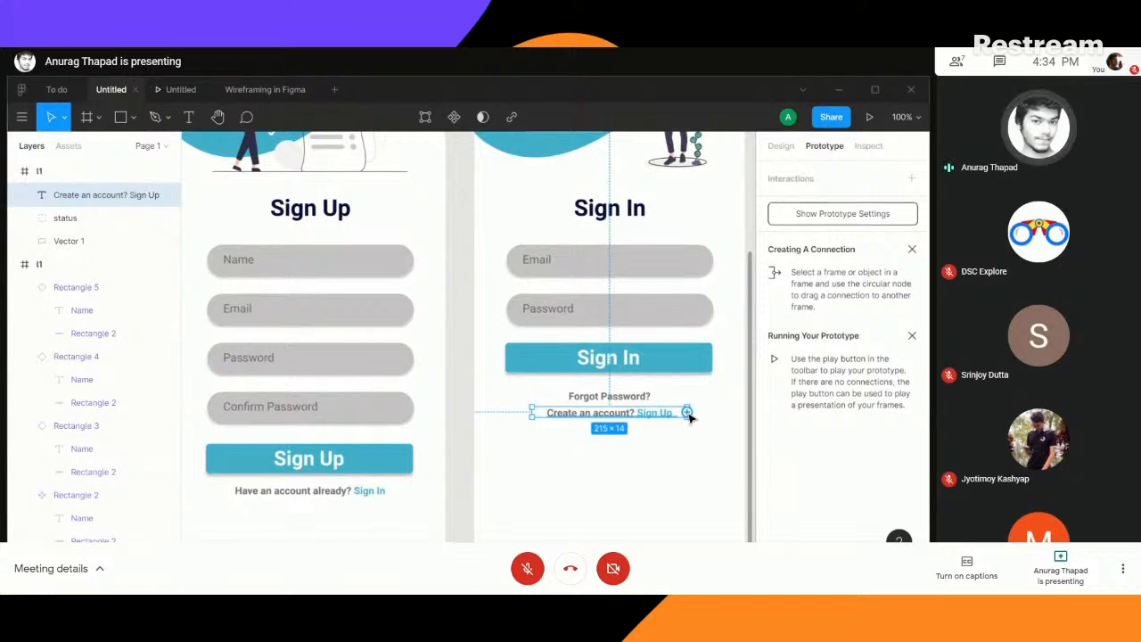
left_click_drag(686, 412, 446, 324)
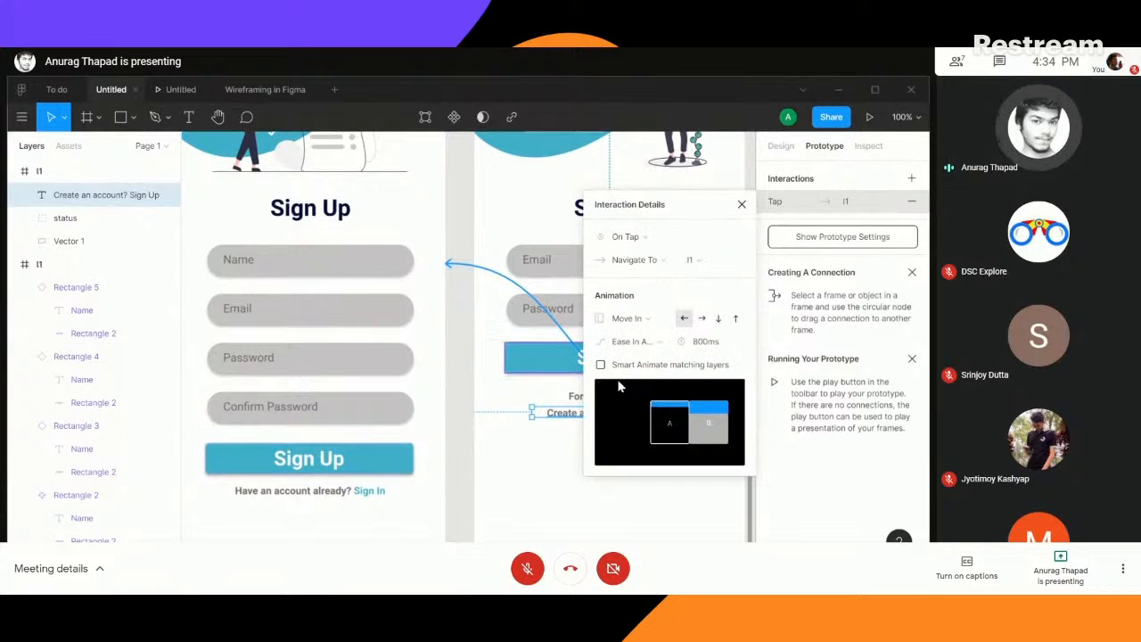
left_click(742, 205)
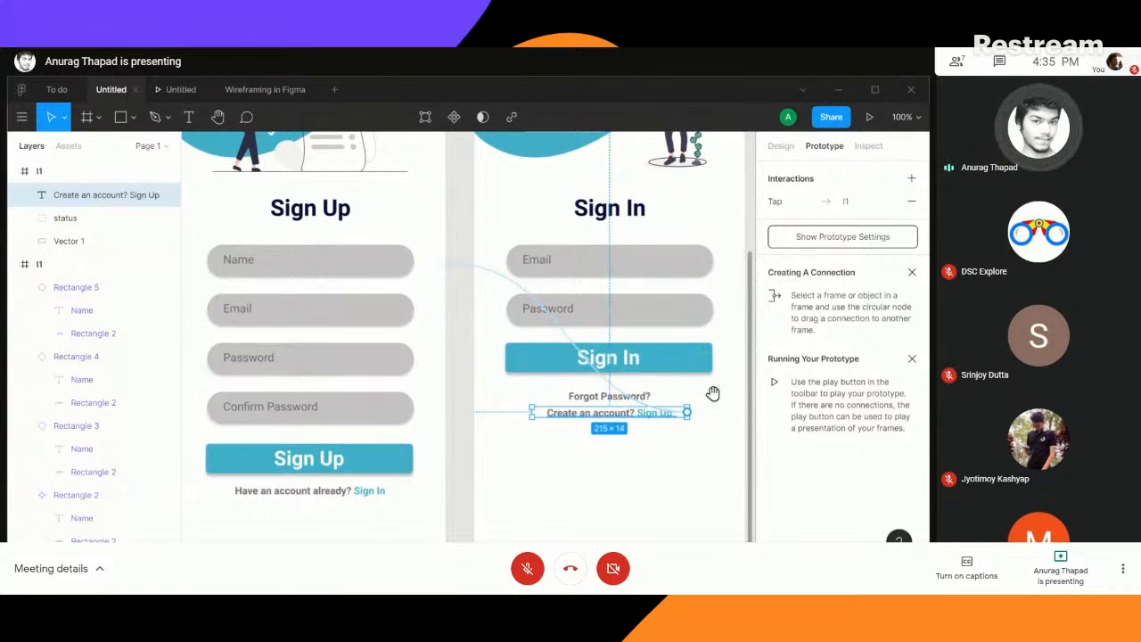
- Connect the Sign In button on the Sign In screen to the task dashboard screen
left_click_drag(725, 383, 387, 373)
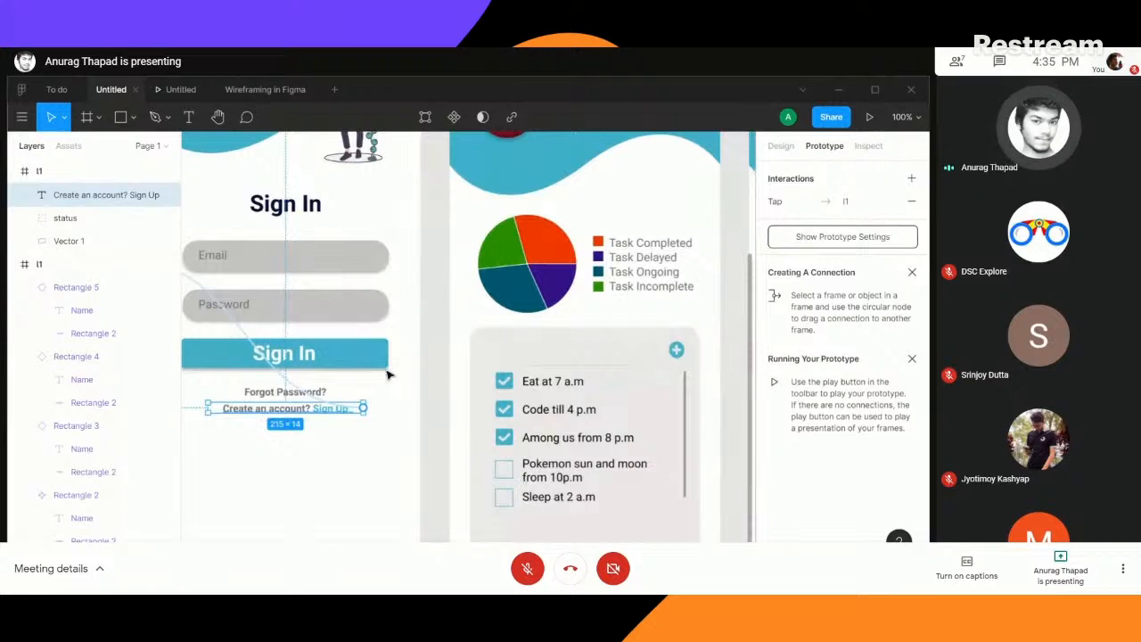
left_click(351, 361)
left_click_drag(392, 451, 554, 393)
left_click(538, 357)
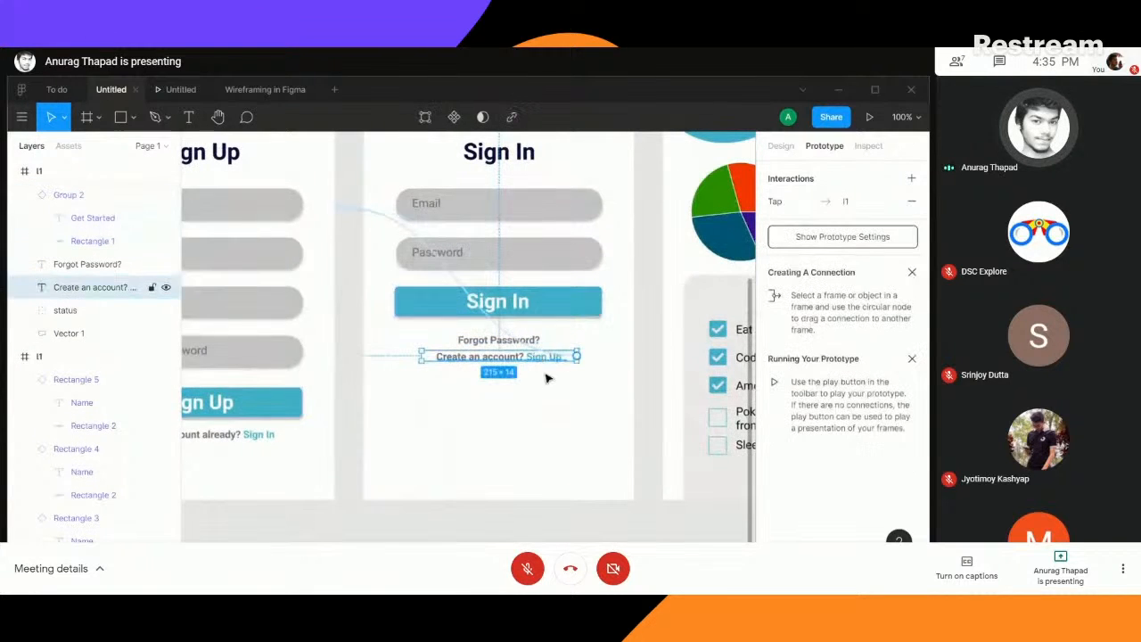
left_click(550, 314)
left_click_drag(604, 303, 581, 312)
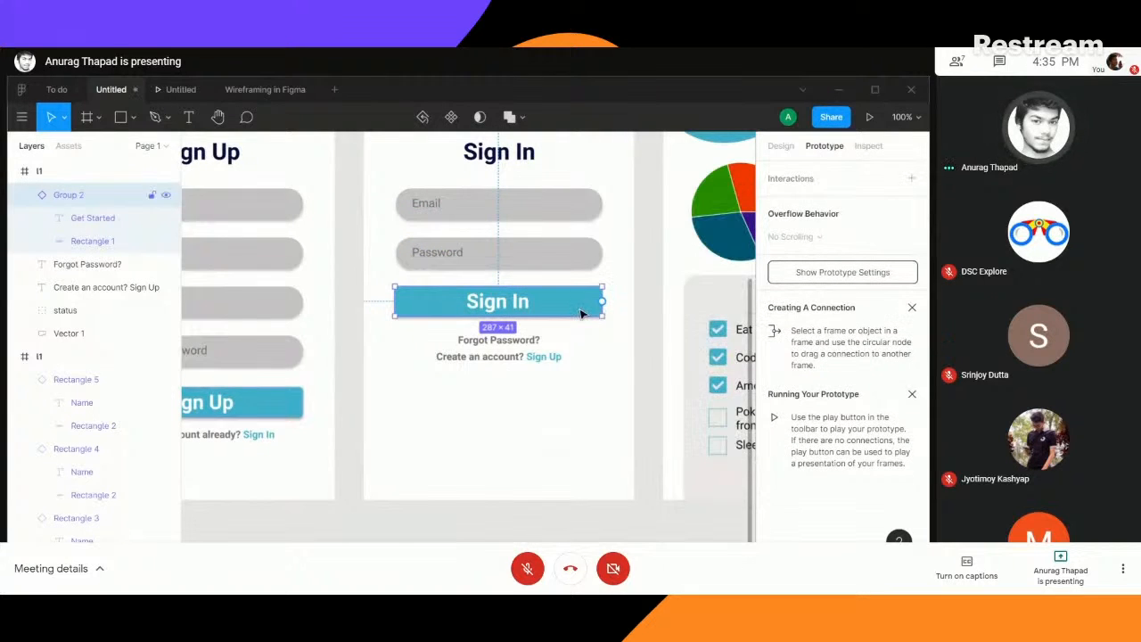
left_click_drag(636, 358, 462, 401)
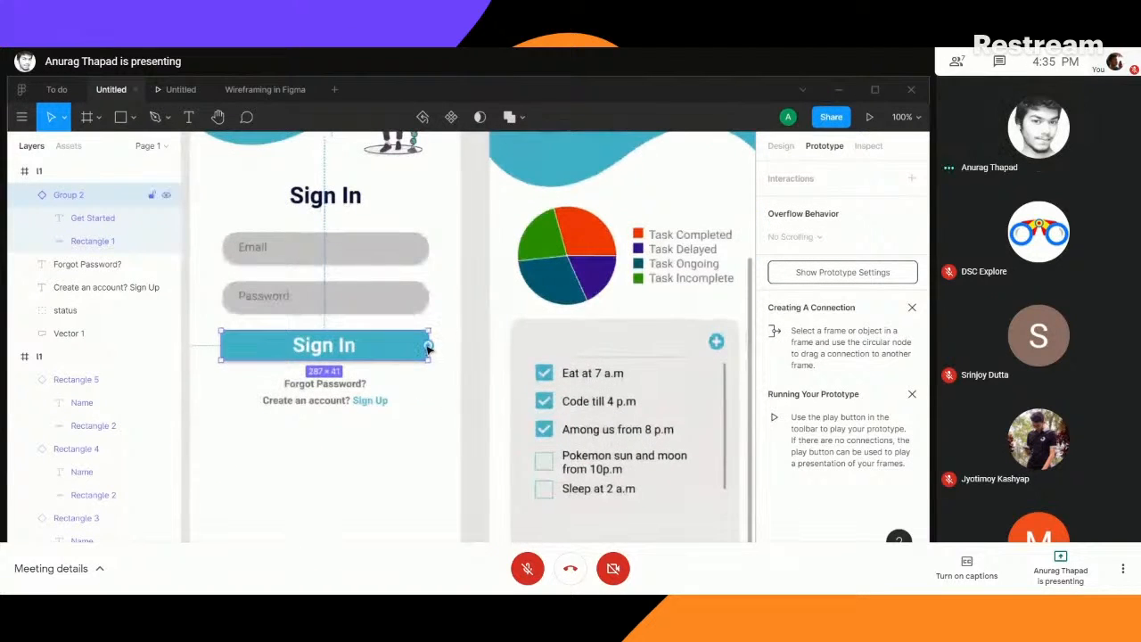
left_click_drag(428, 347, 497, 274)
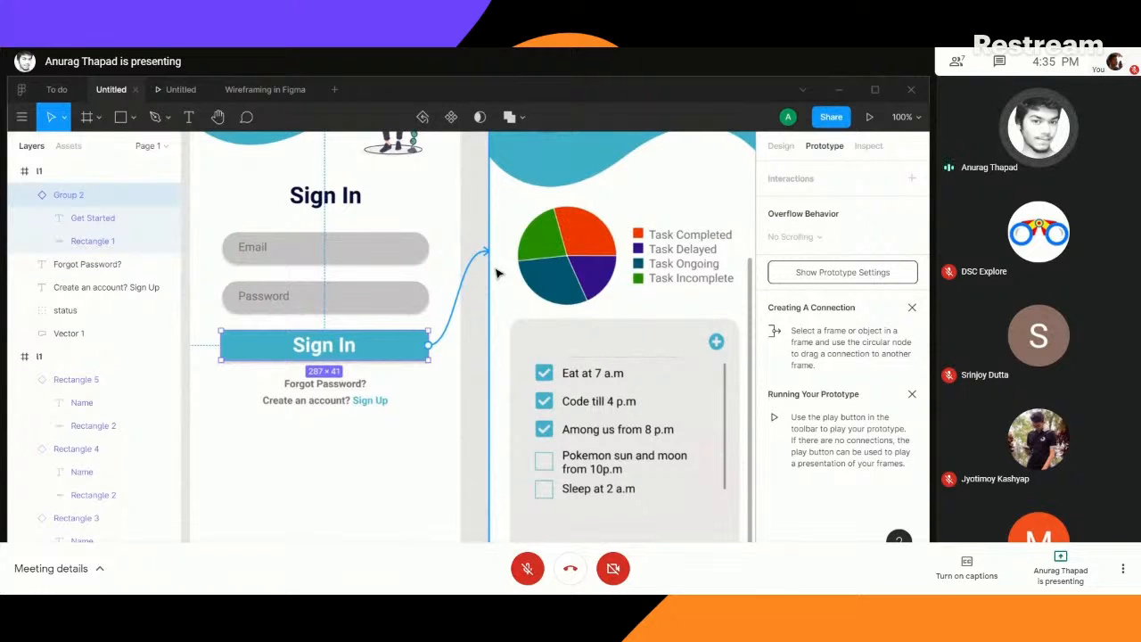
left_click_drag(498, 274, 499, 274)
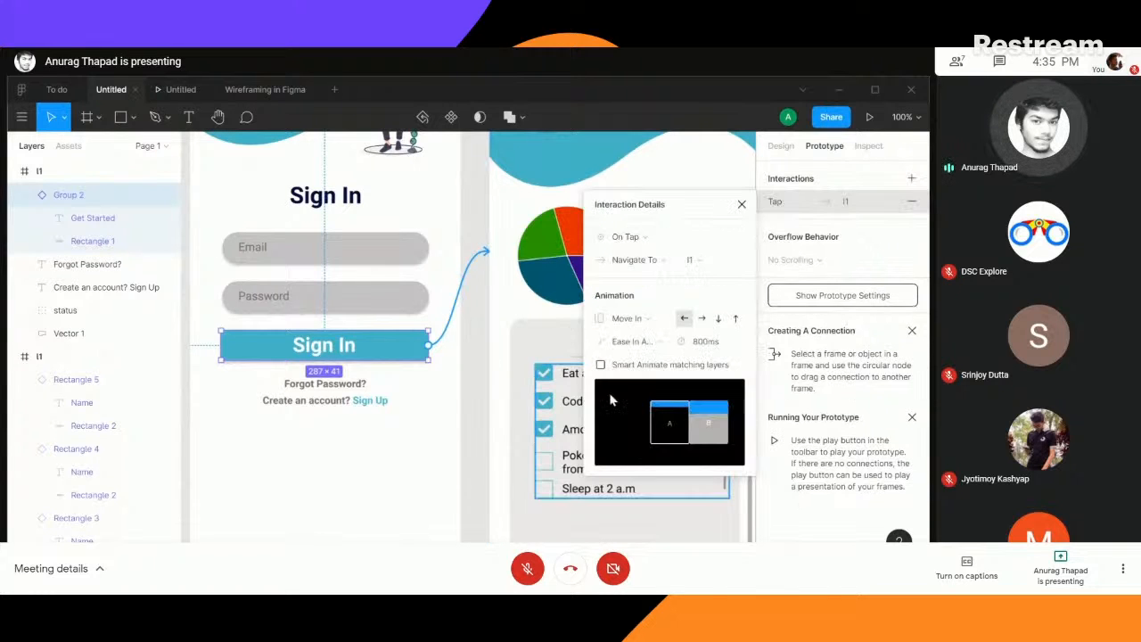
left_click(742, 206)
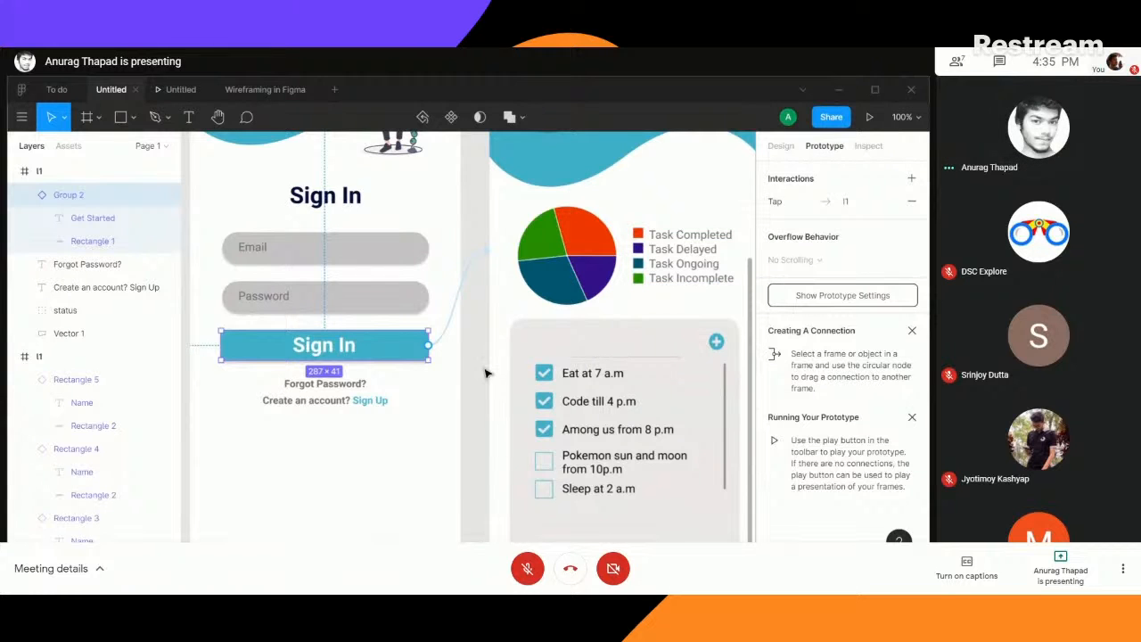
- Review the connections of the Get Started, Sign Up and Sign In buttons and the account links below them
mouse_move(473, 347)
left_mouse_down()
mouse_move(428, 394)
mouse_move(486, 330)
left_mouse_up()
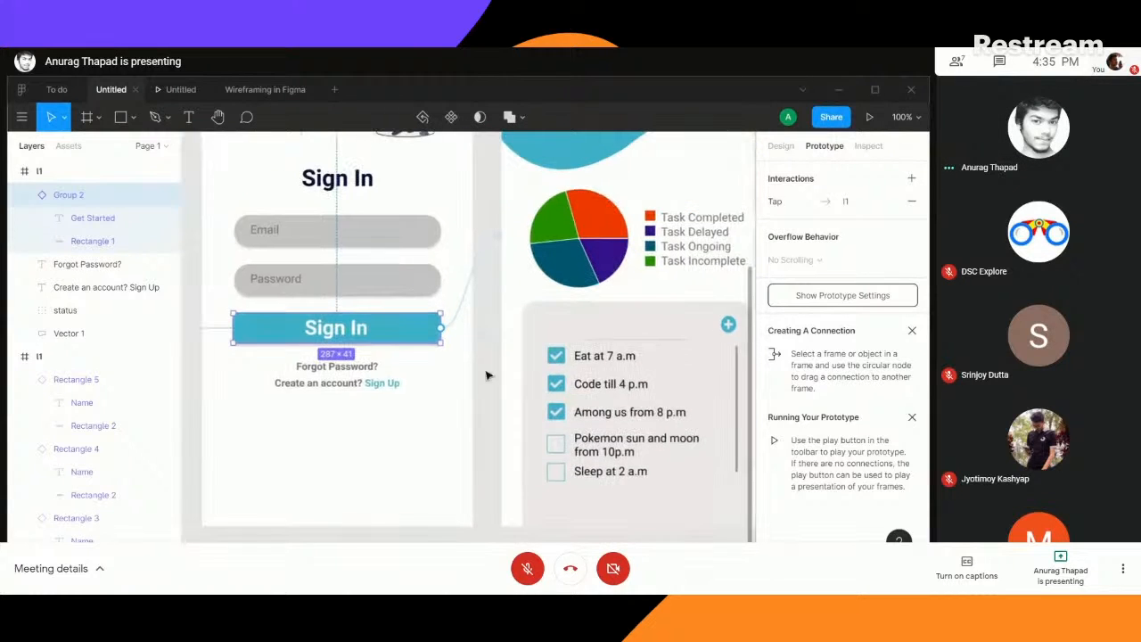
key("ctrl+minus")
left_click_drag(322, 495, 529, 472)
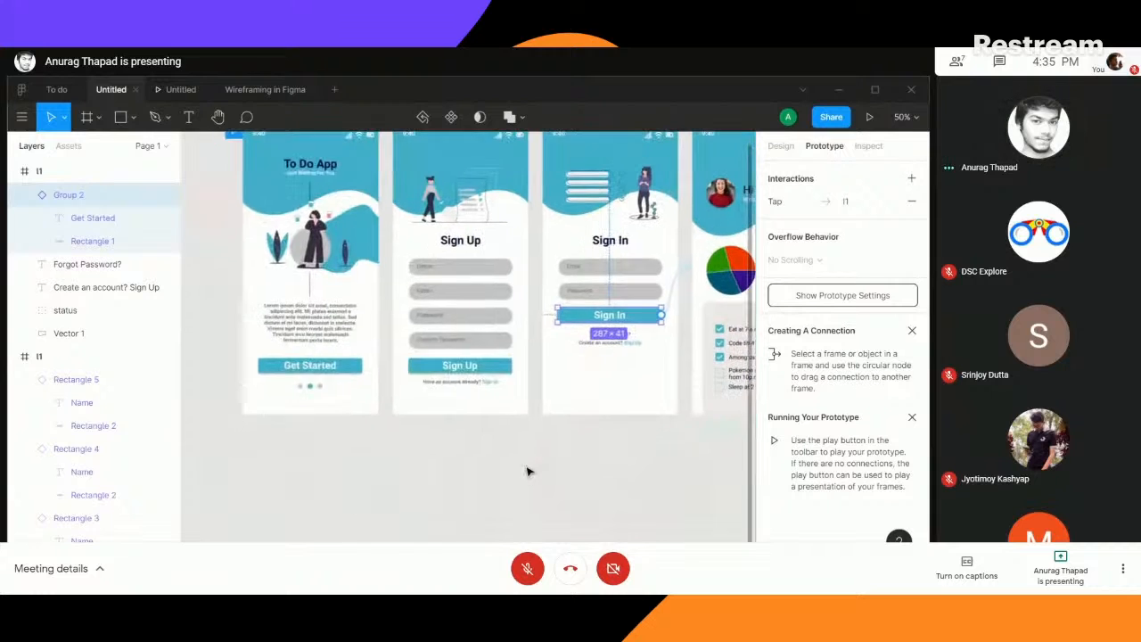
left_click(340, 373)
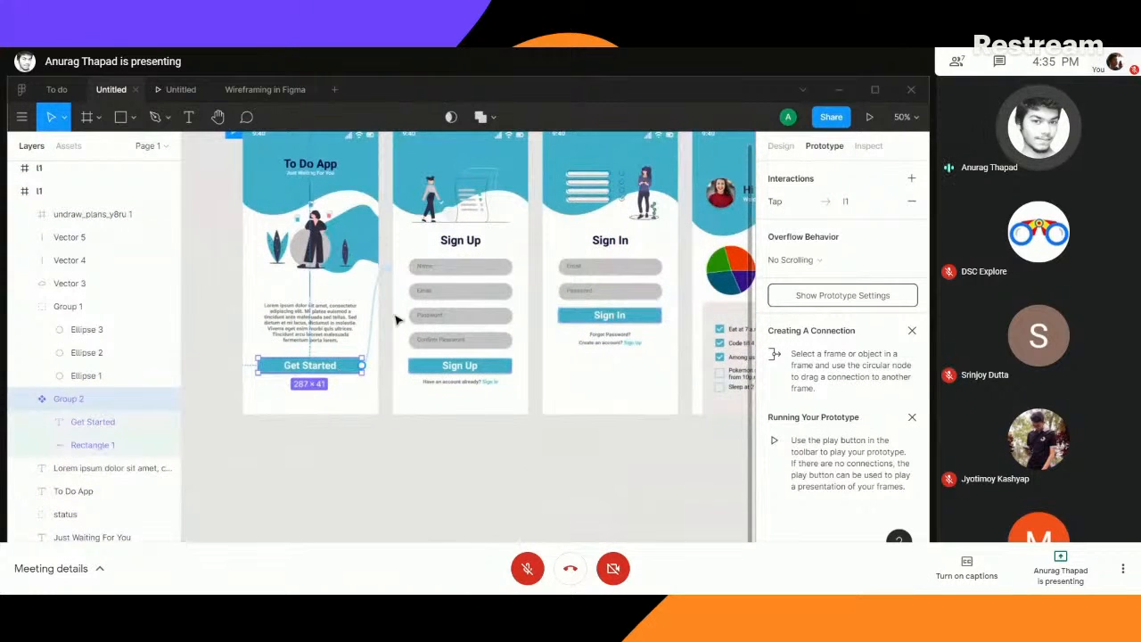
left_click(475, 373)
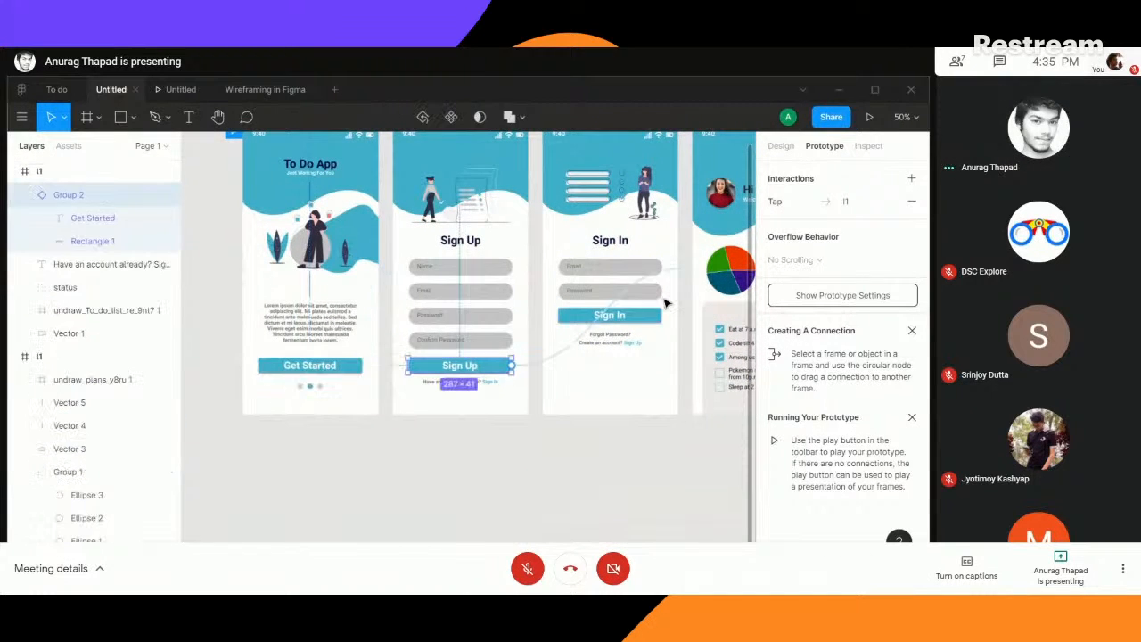
left_click(486, 384)
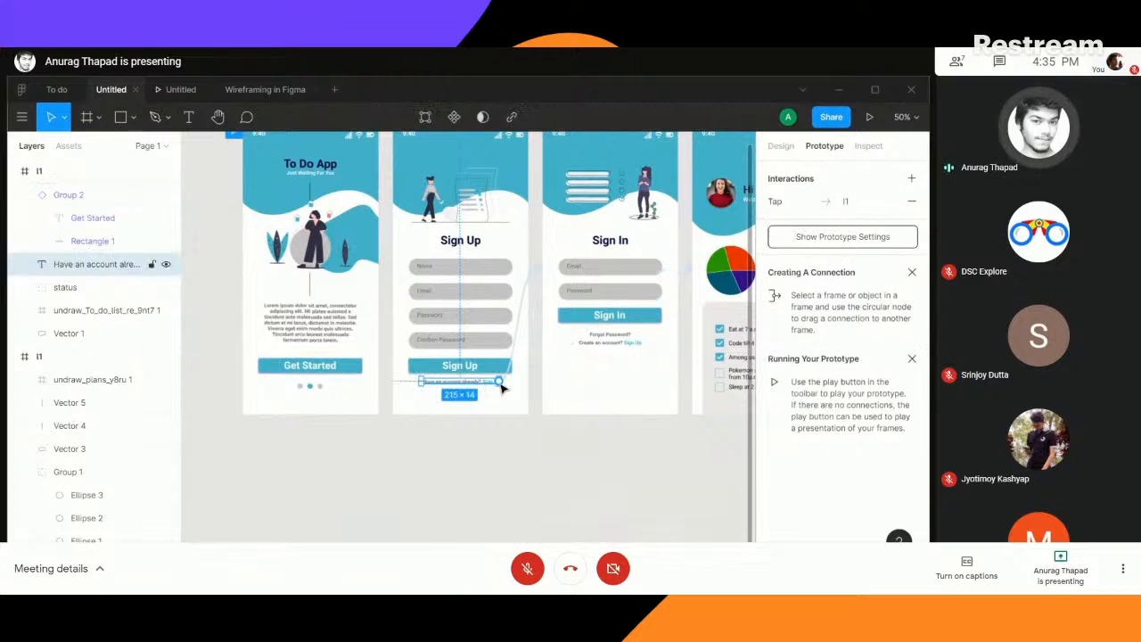
left_click(615, 317)
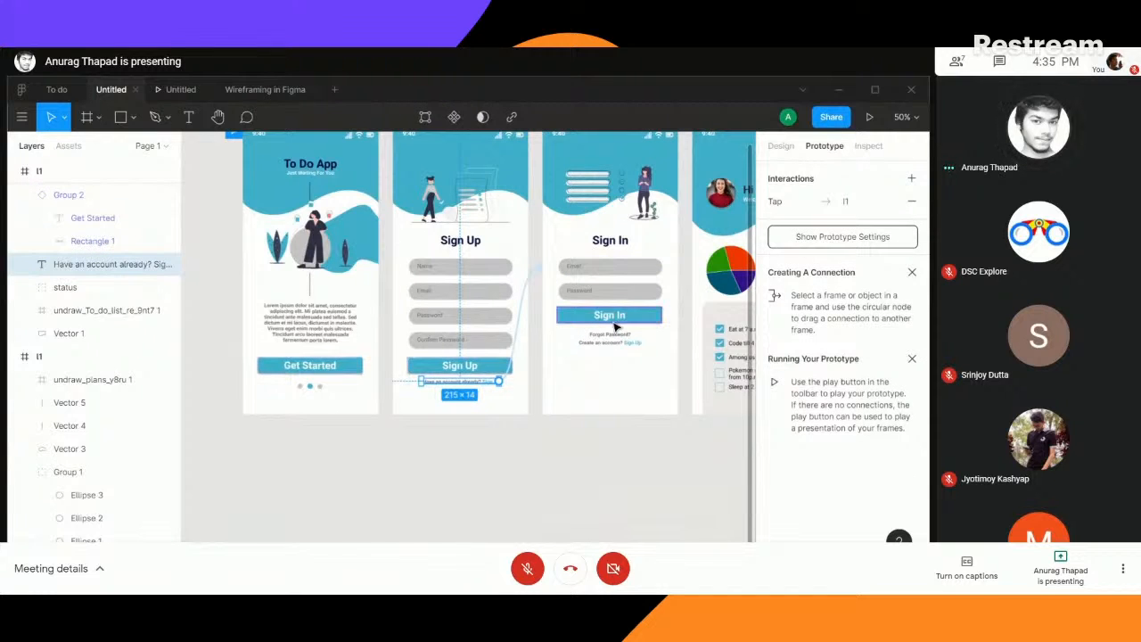
left_click(633, 346)
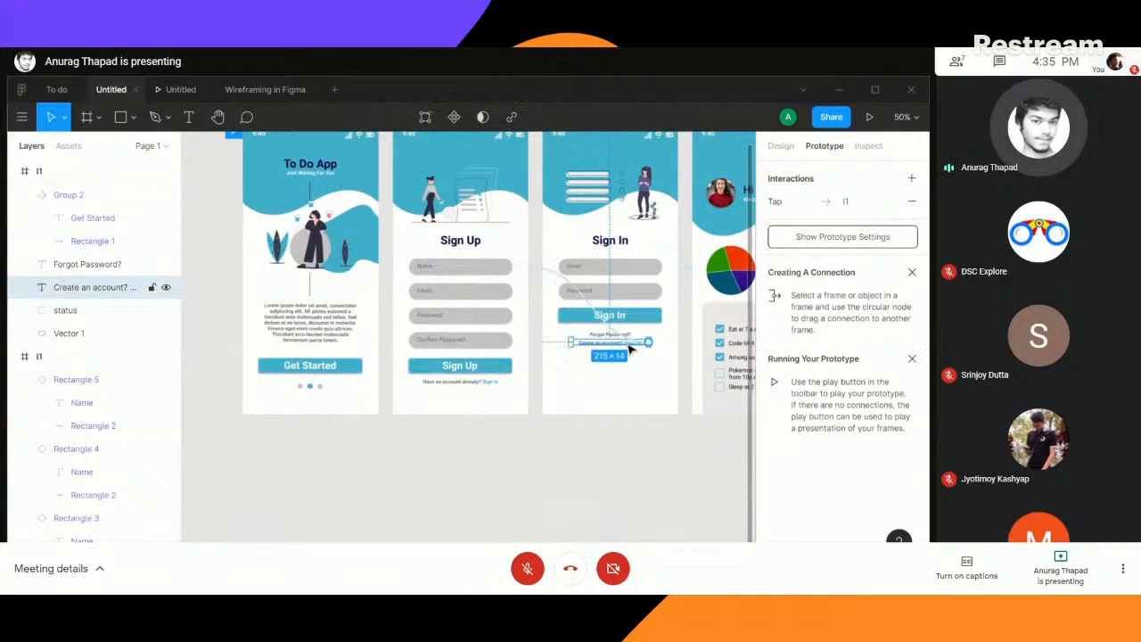
- Connect the menu icon on the task dashboard to the side menu screen with an On Drag trigger and Move In animation
left_click_drag(616, 459, 278, 437)
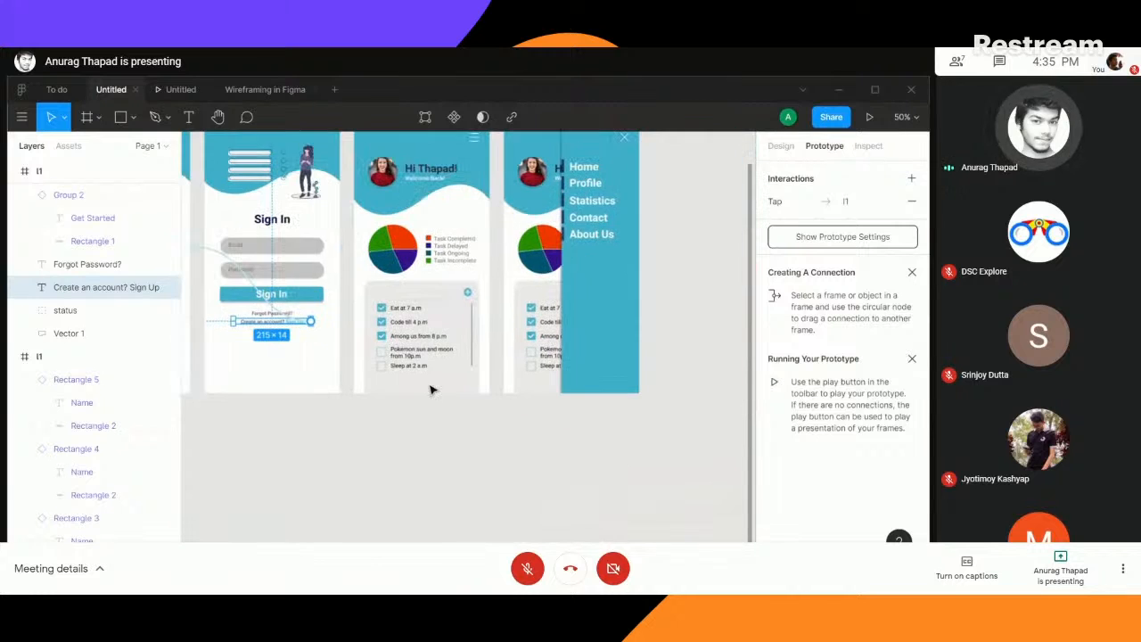
key("shift+0")
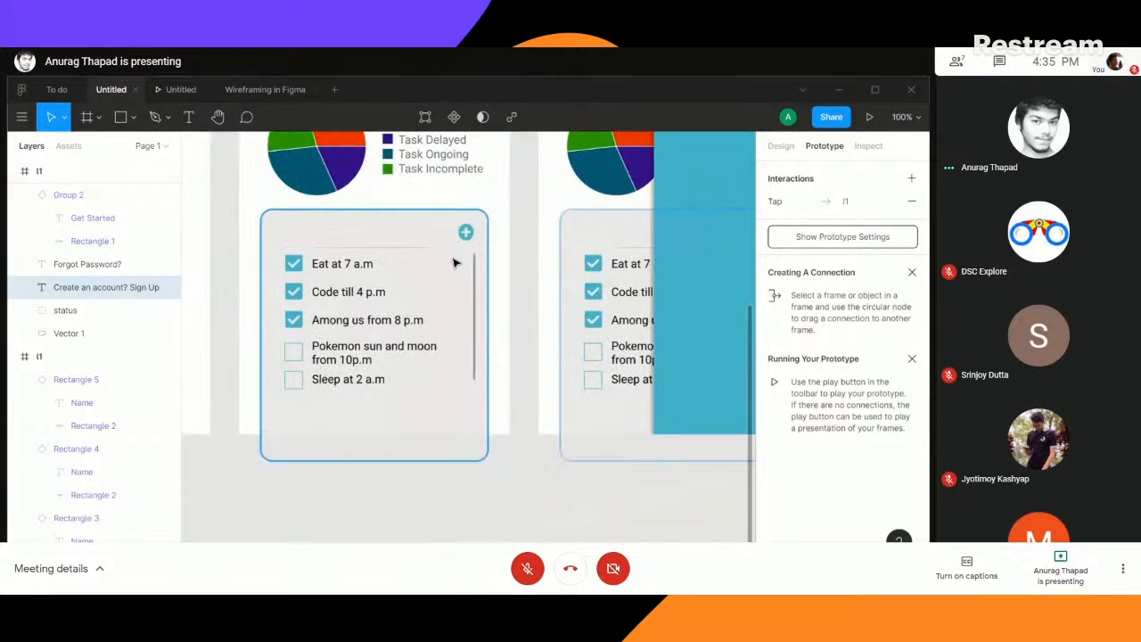
scroll(509, 216, "up", 5)
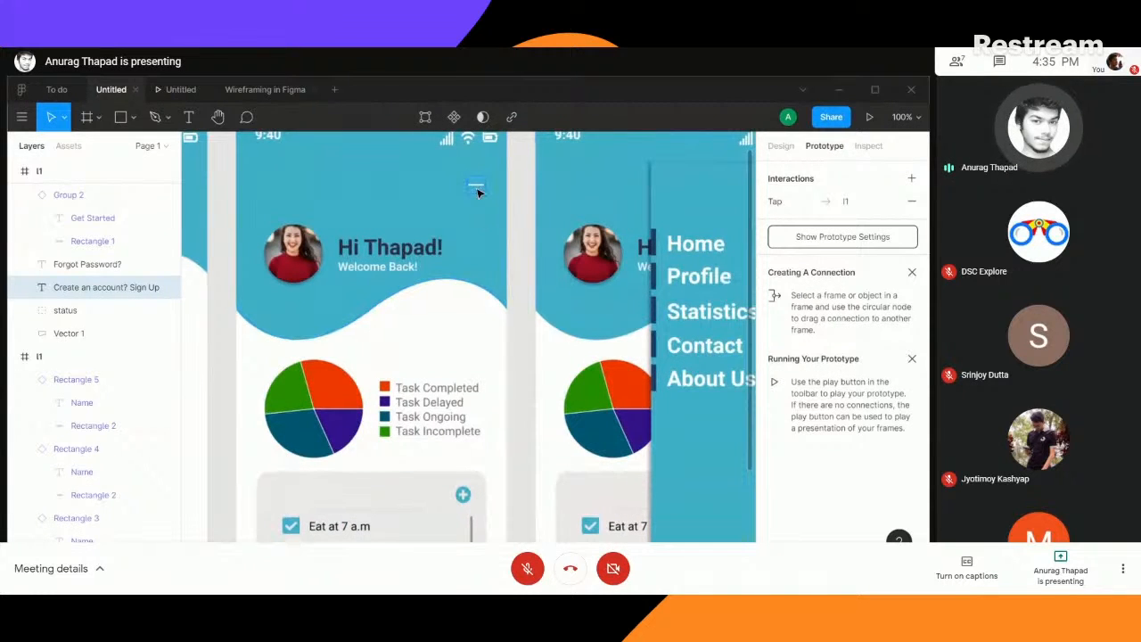
left_click(477, 188)
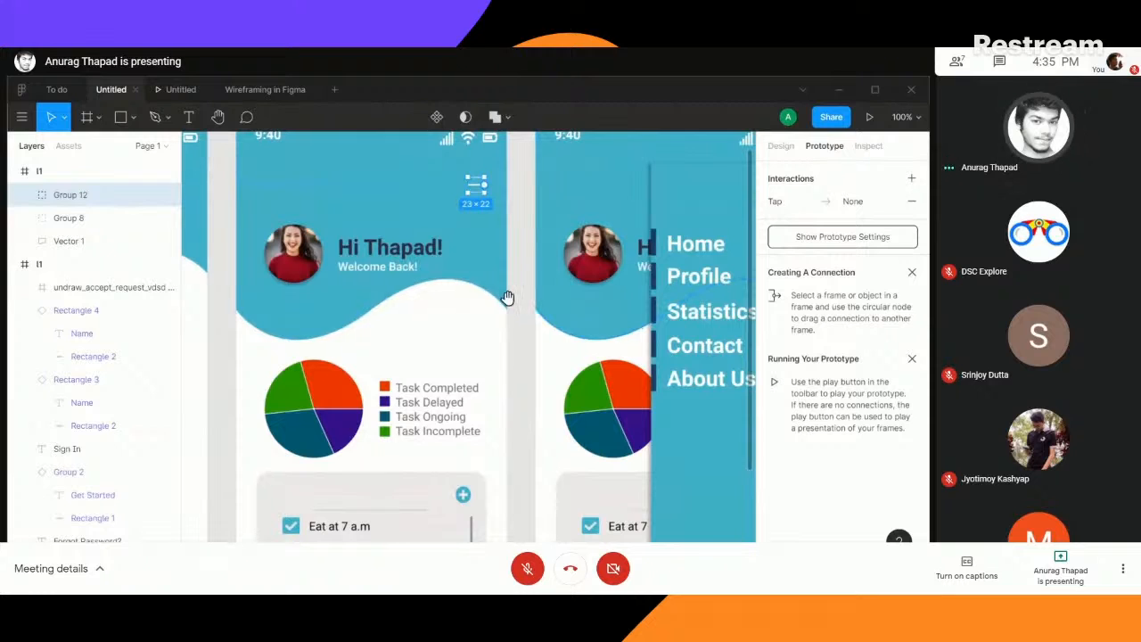
scroll(505, 294, "right", 5)
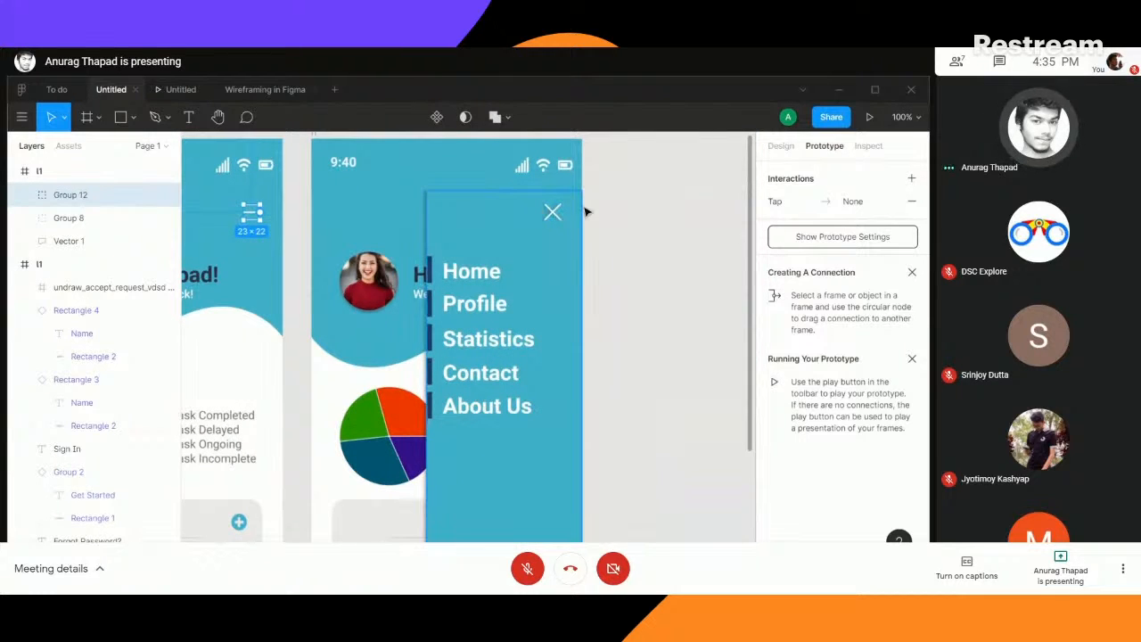
scroll(305, 262, "left", 5)
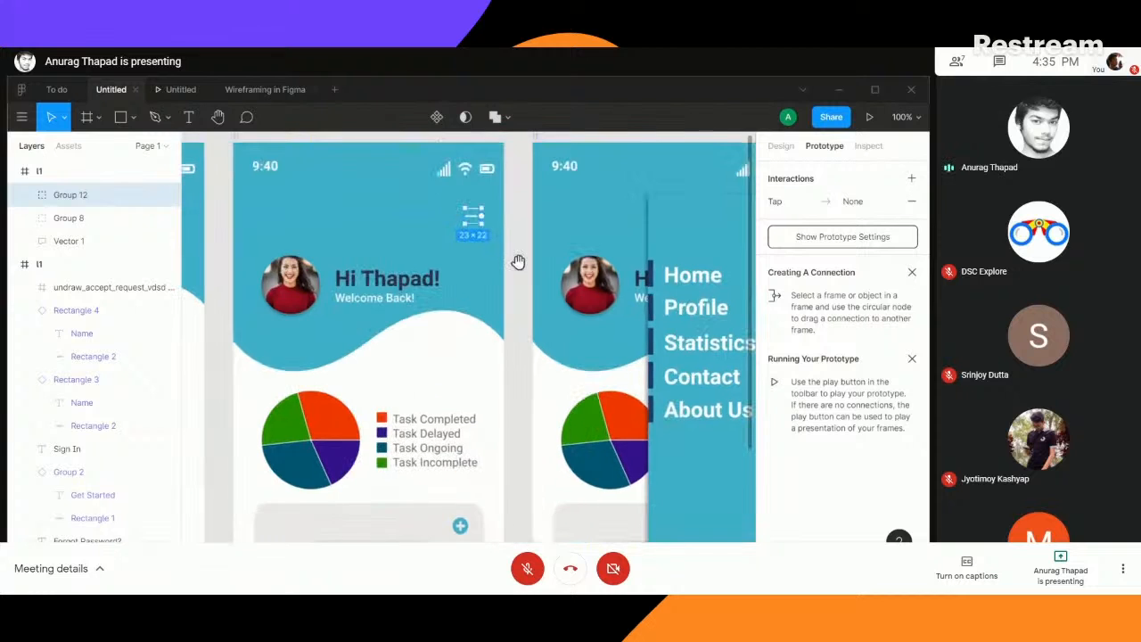
left_click_drag(481, 219, 547, 315)
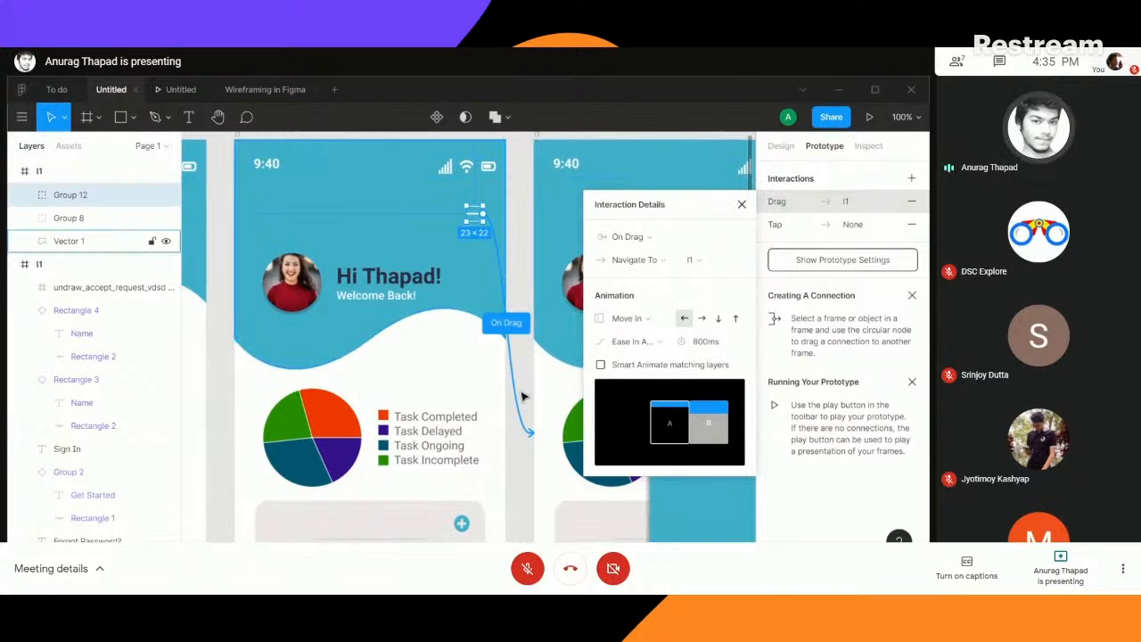
left_click(740, 205)
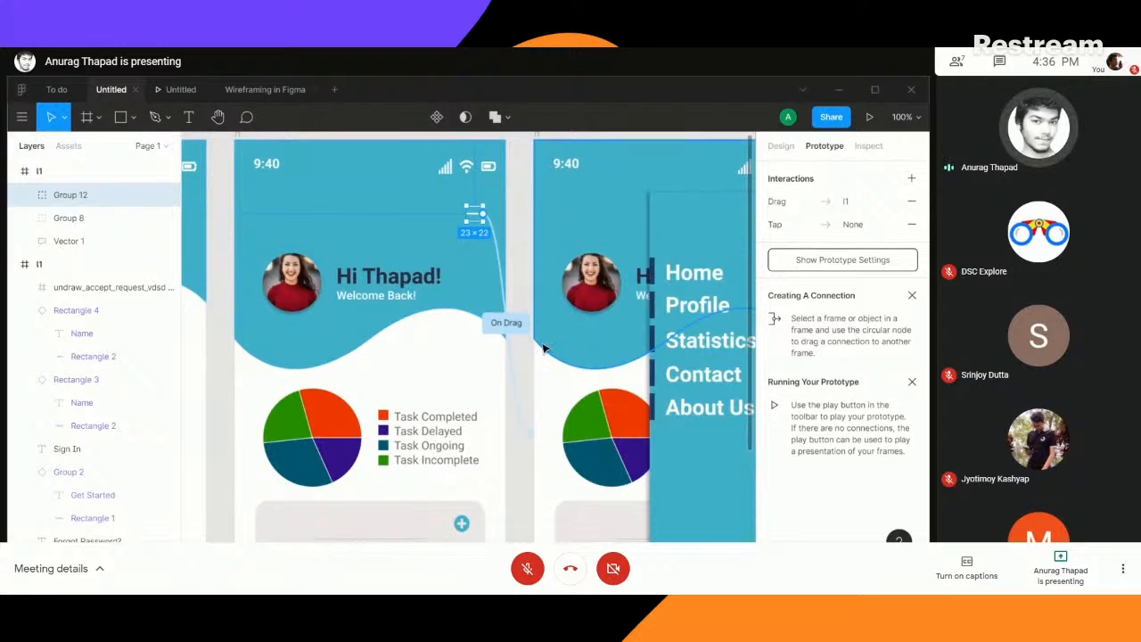
- Test the Get Started and Sign Up buttons in the prototype preview, starting from the To Do App welcome screen
key("ctrl+minus")
key("ctrl+minus")
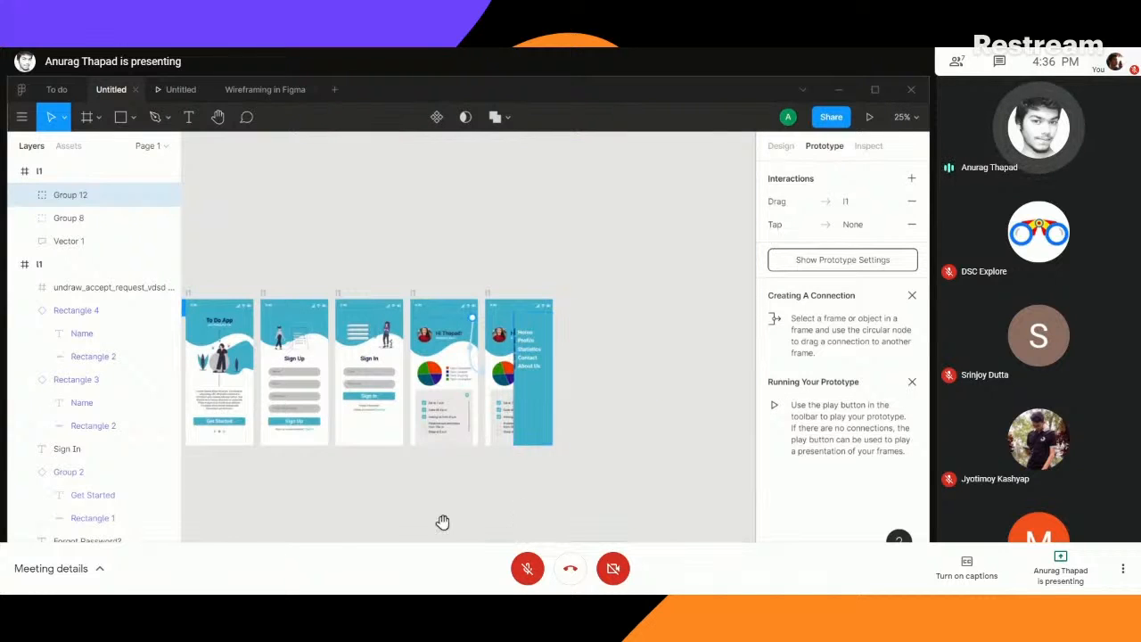
left_click_drag(440, 522, 478, 524)
key("ctrl+plus")
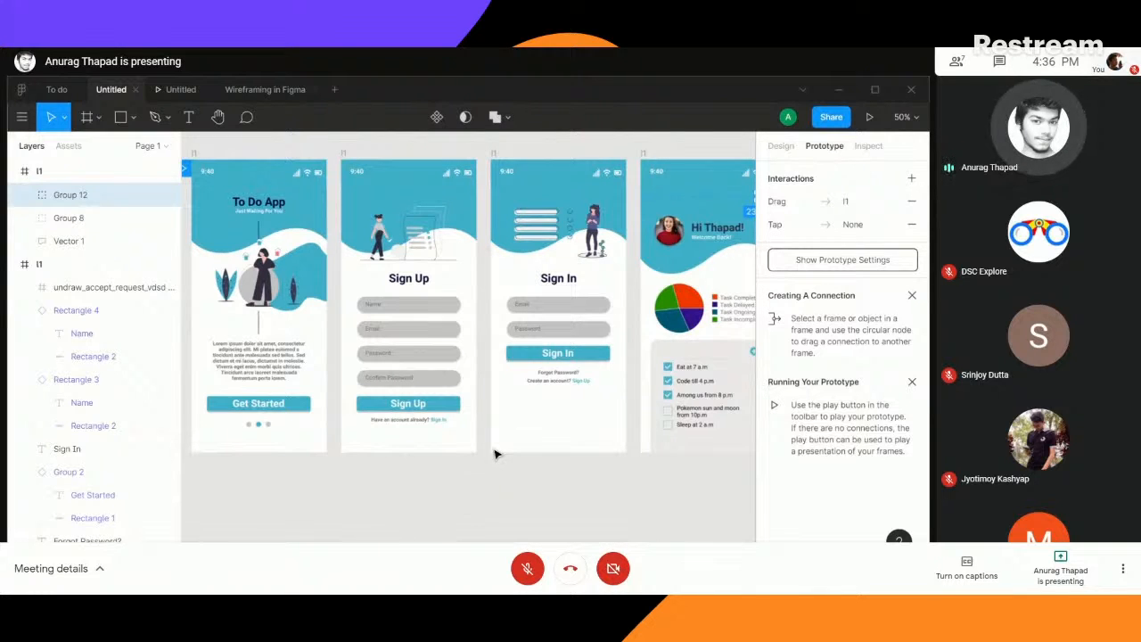
left_click(178, 90)
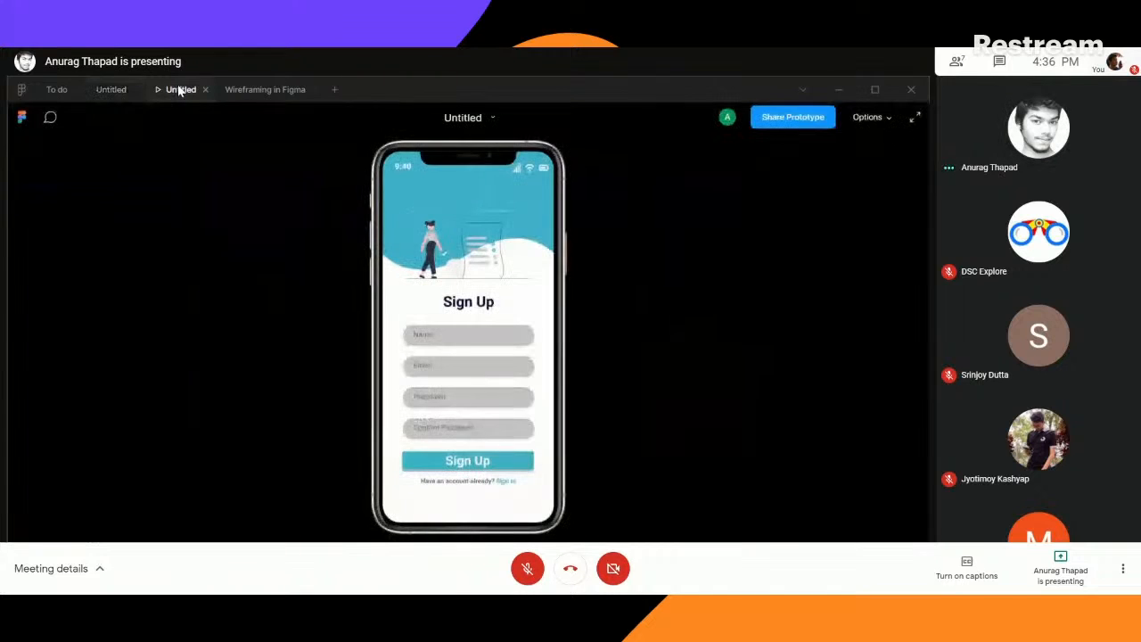
key("Left")
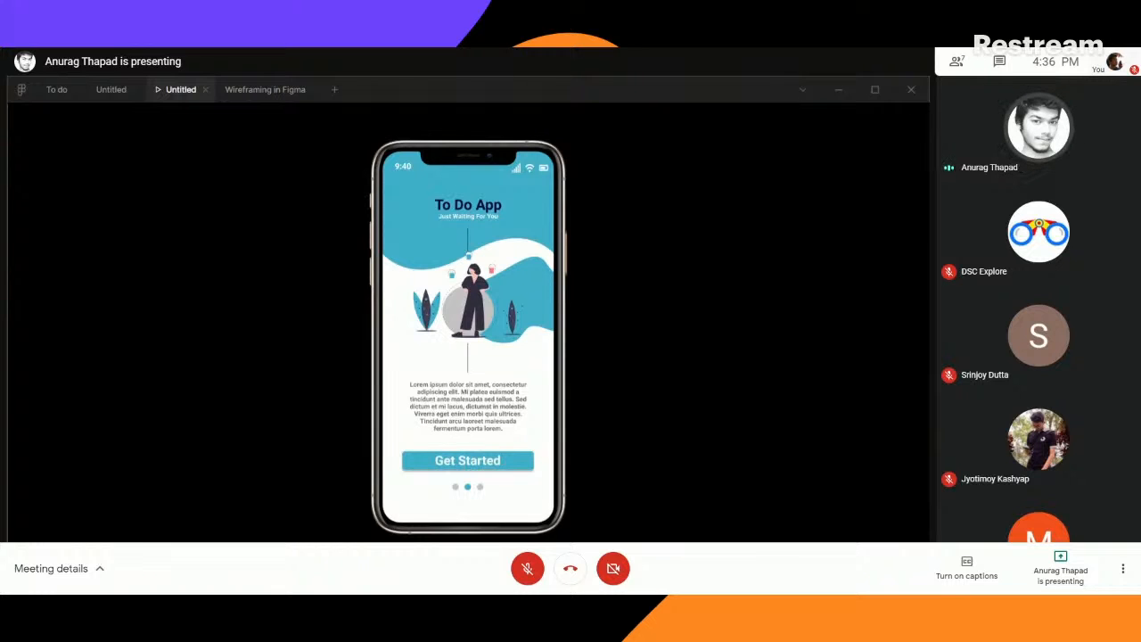
mouse_move(235, 584)
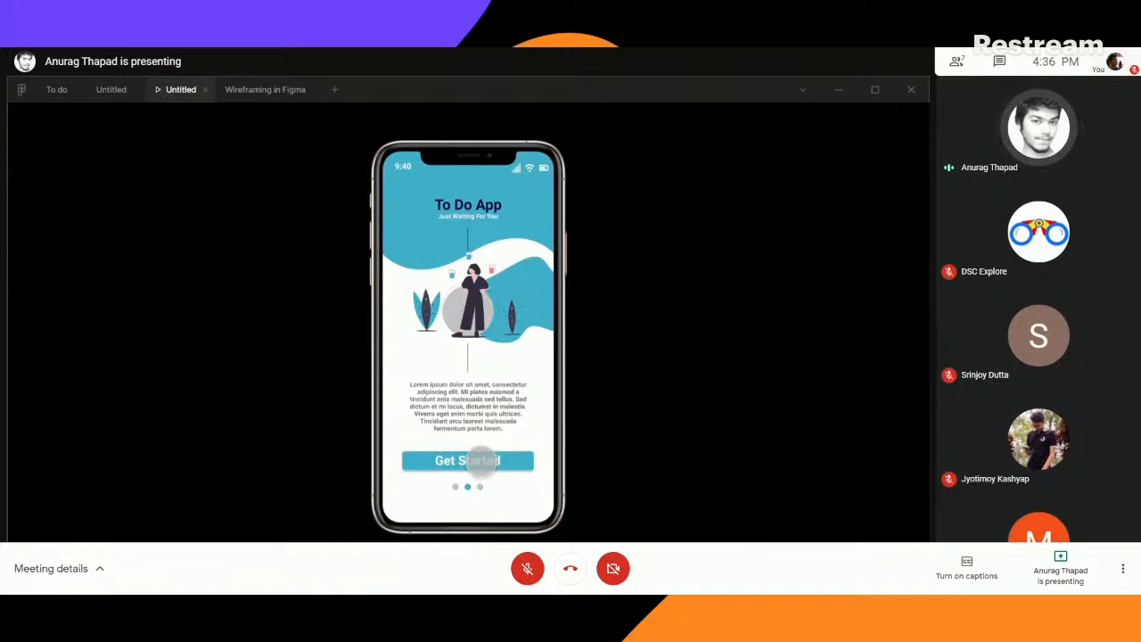
left_click(480, 460)
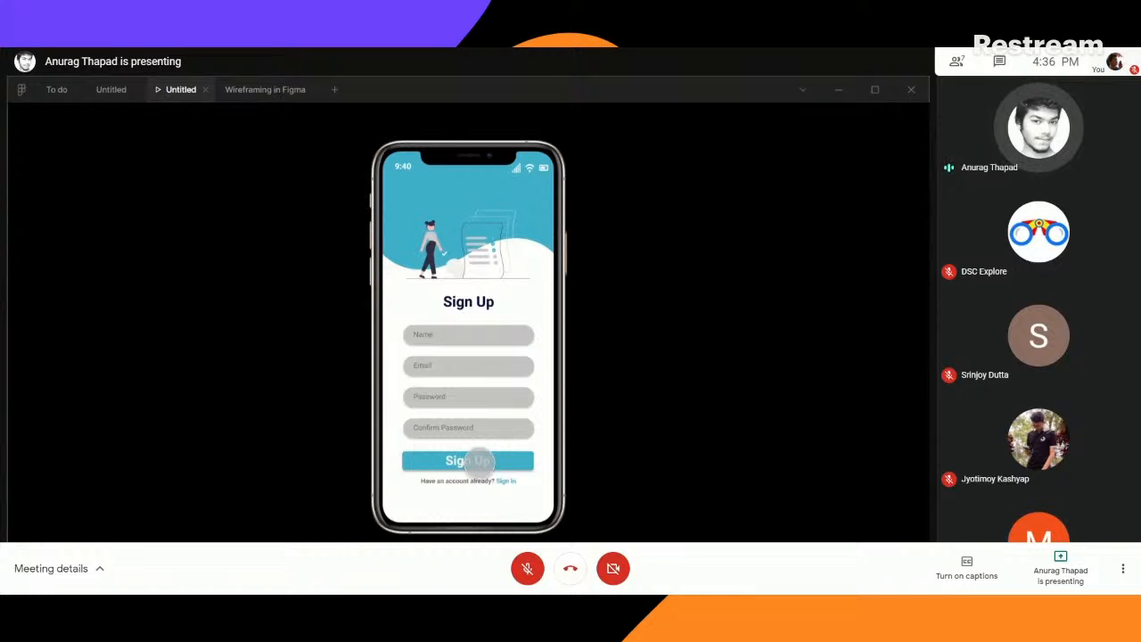
left_click(481, 460)
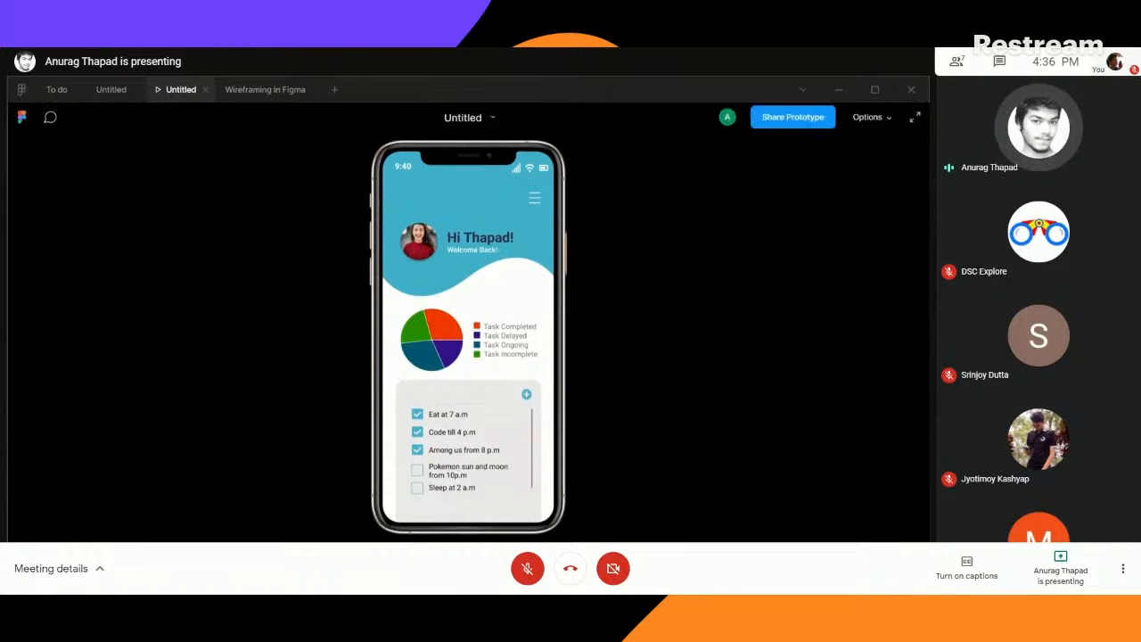
- Test the account links between the Sign In and Sign Up screens and the Sign In button in the preview
key("r")
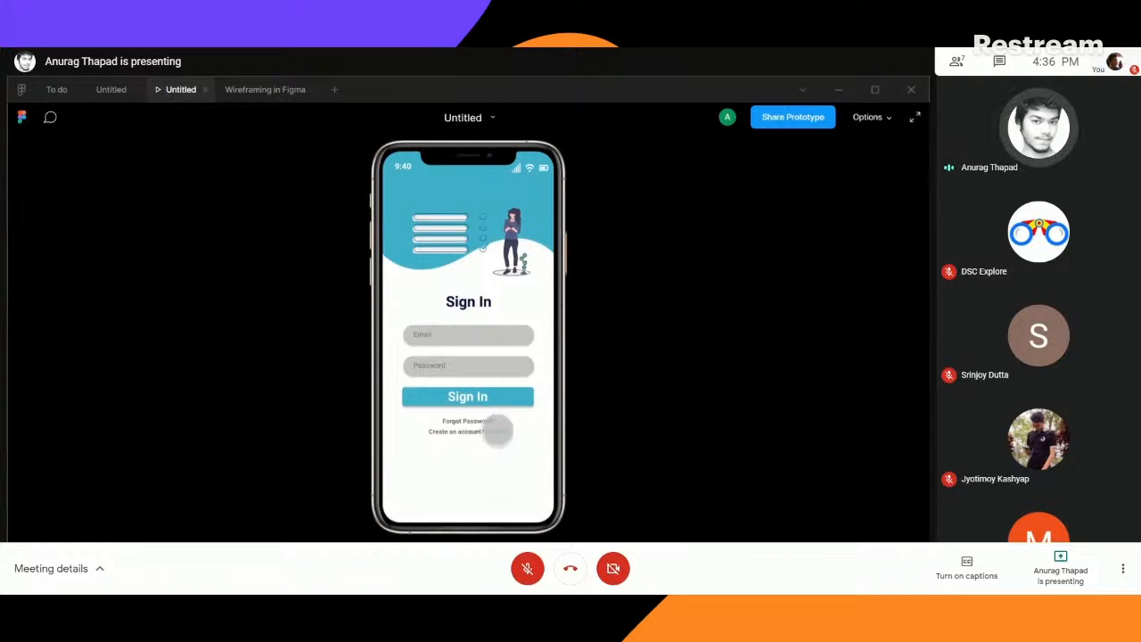
left_click(497, 432)
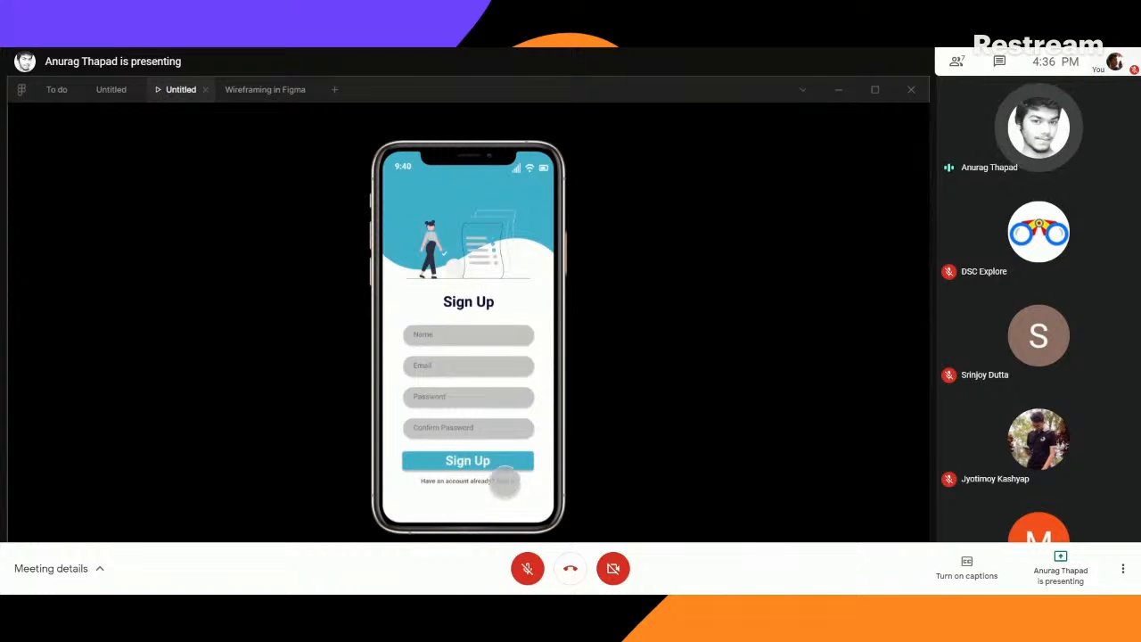
left_click(505, 481)
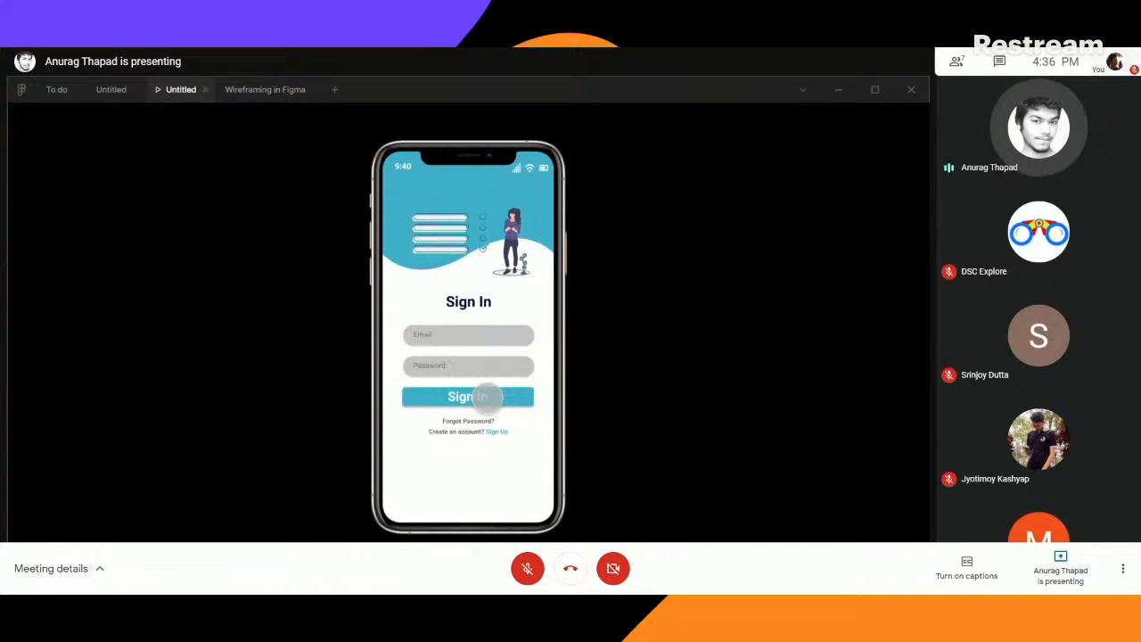
left_click(489, 397)
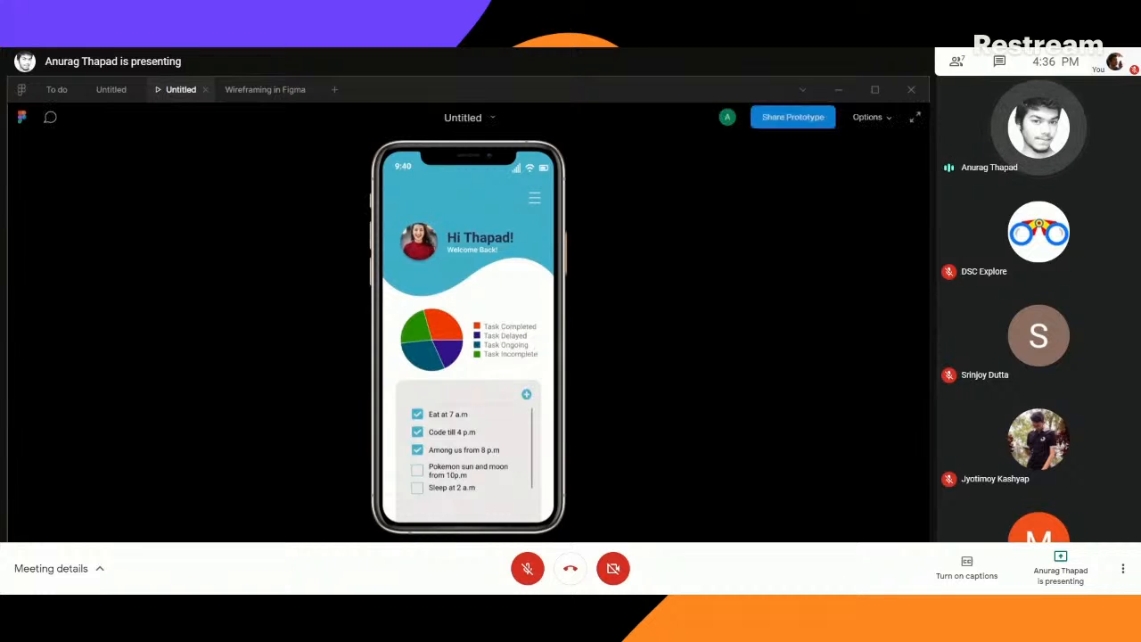
left_click(445, 559)
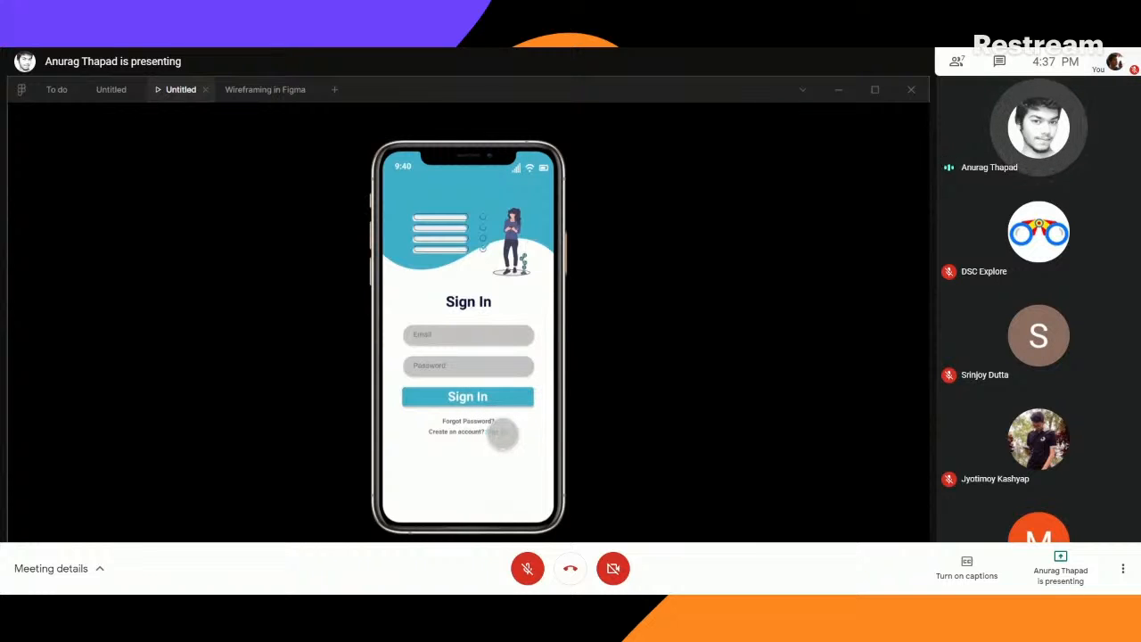
left_click(502, 434)
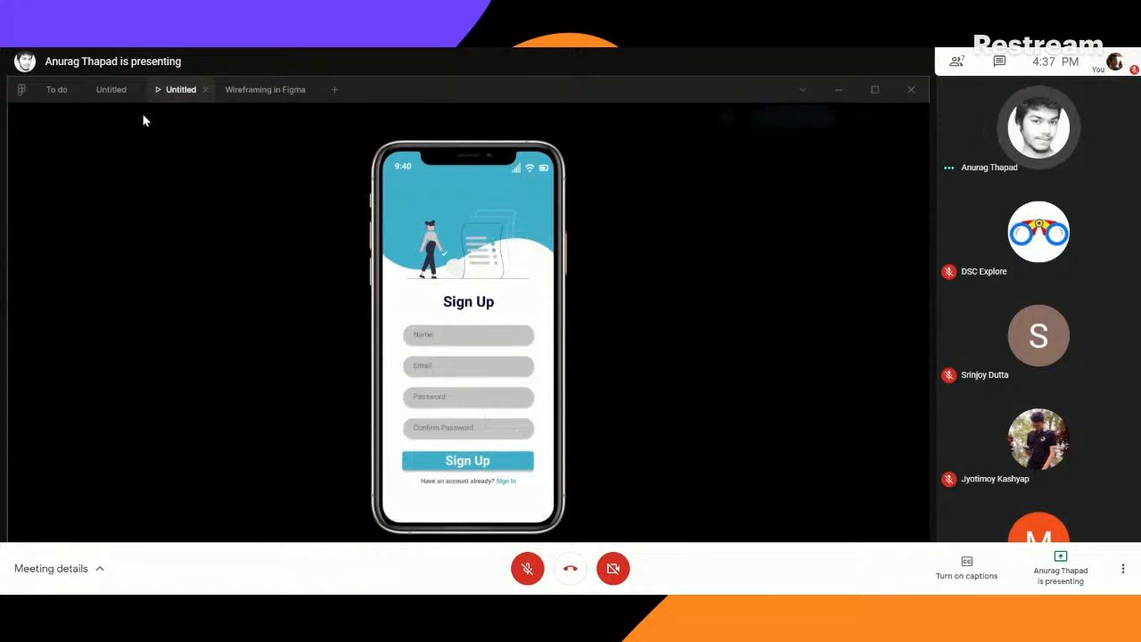
- Set the Move In direction to rightward for the "Create an account? Sign Up" link on the Sign In screen
left_click(111, 89)
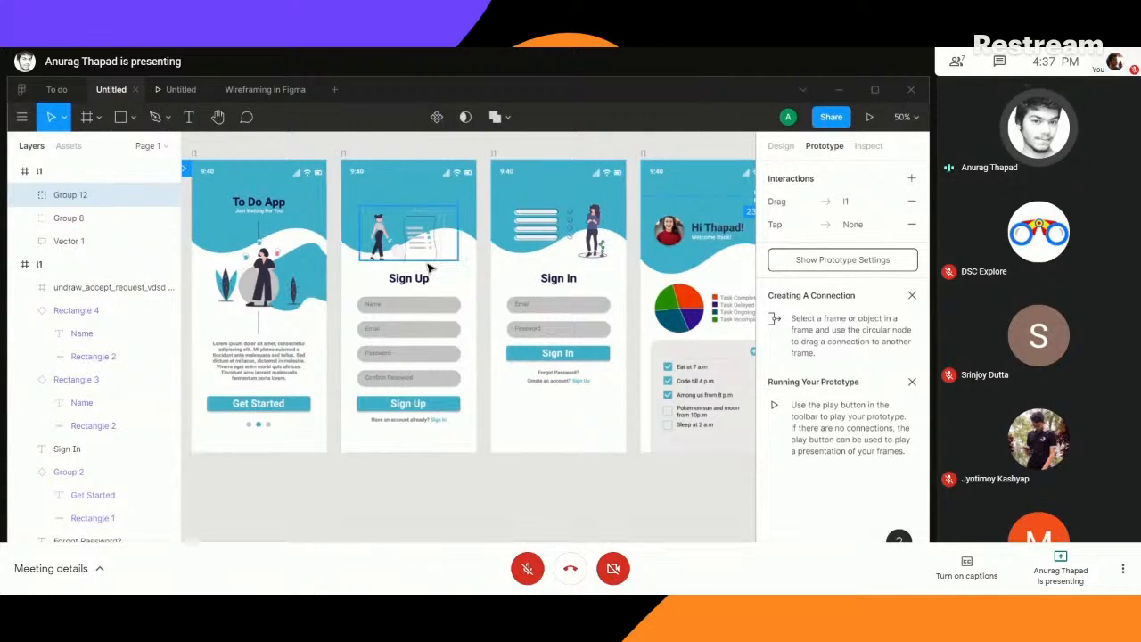
left_click(581, 384)
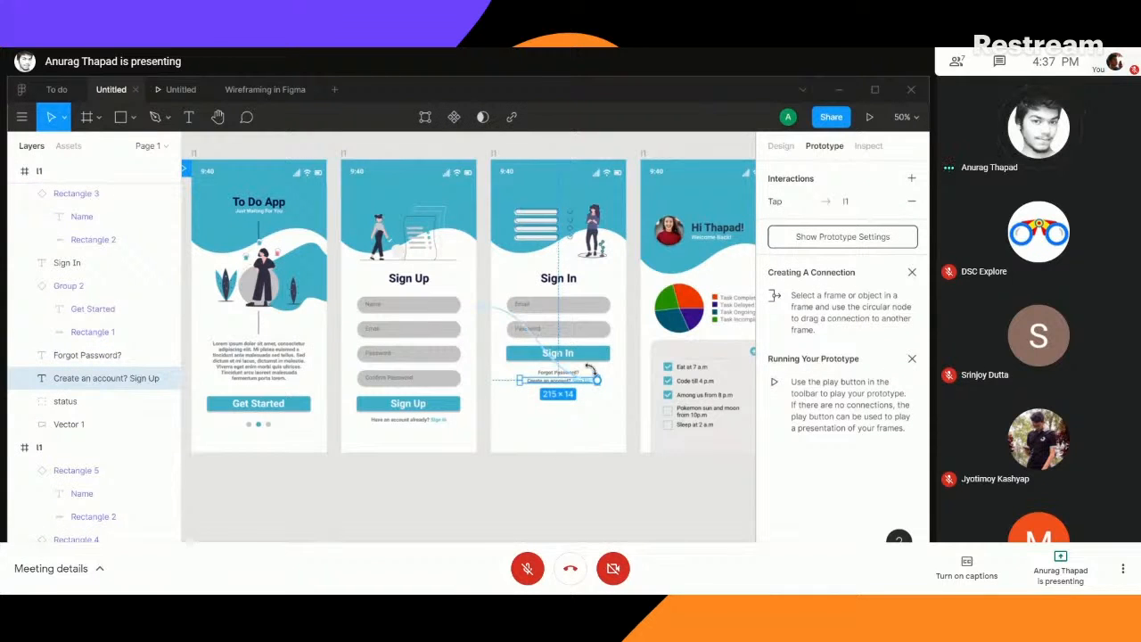
left_click(593, 381)
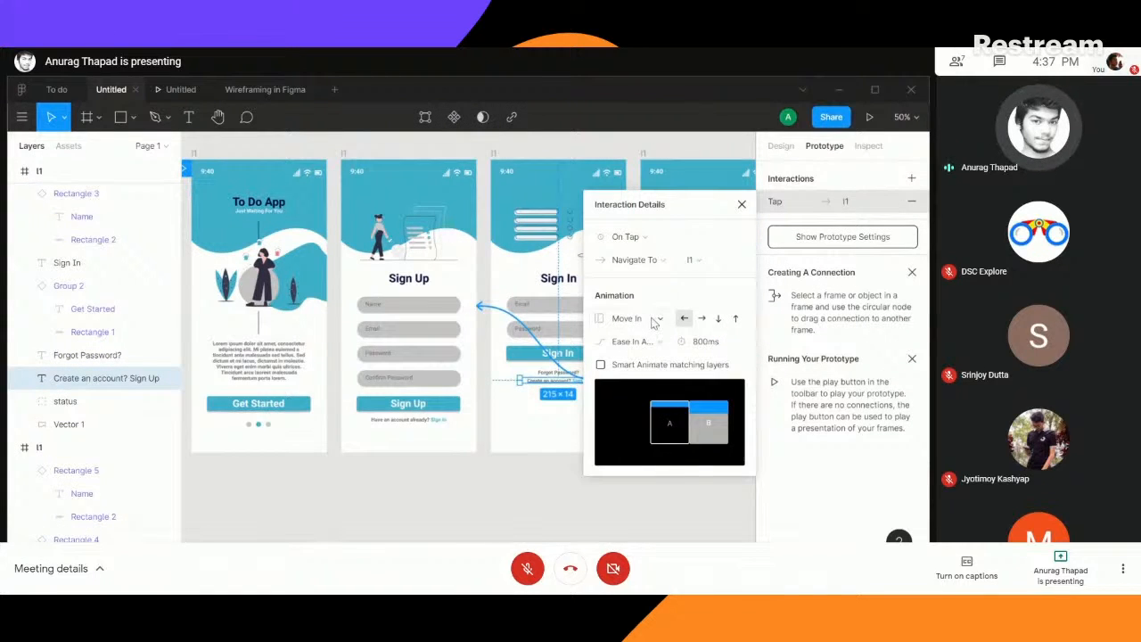
left_click(704, 321)
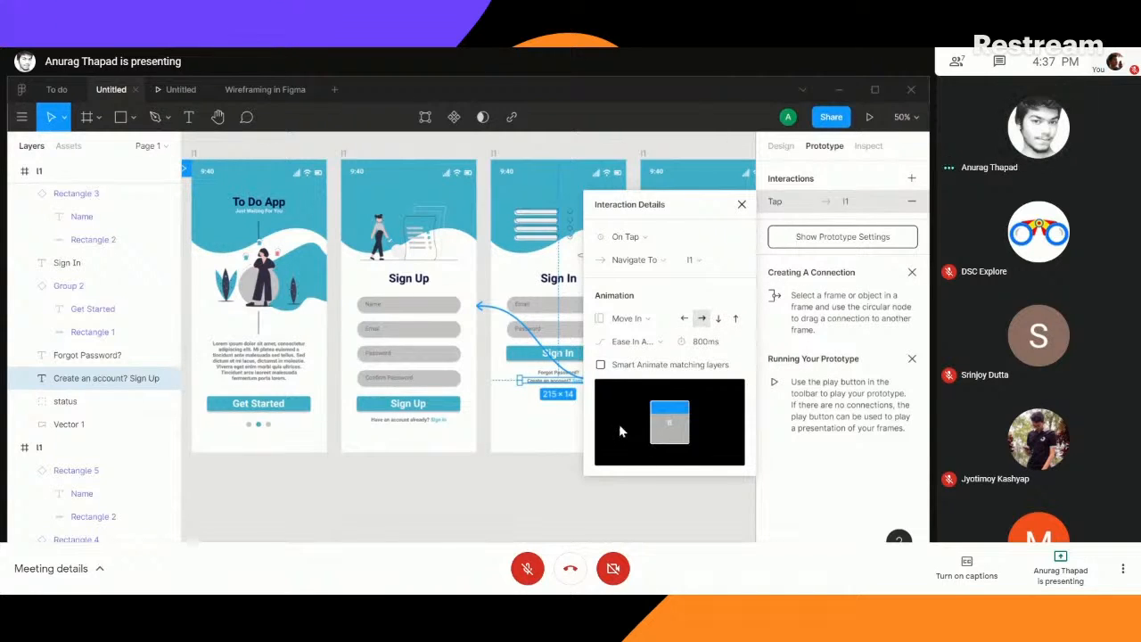
left_click(741, 205)
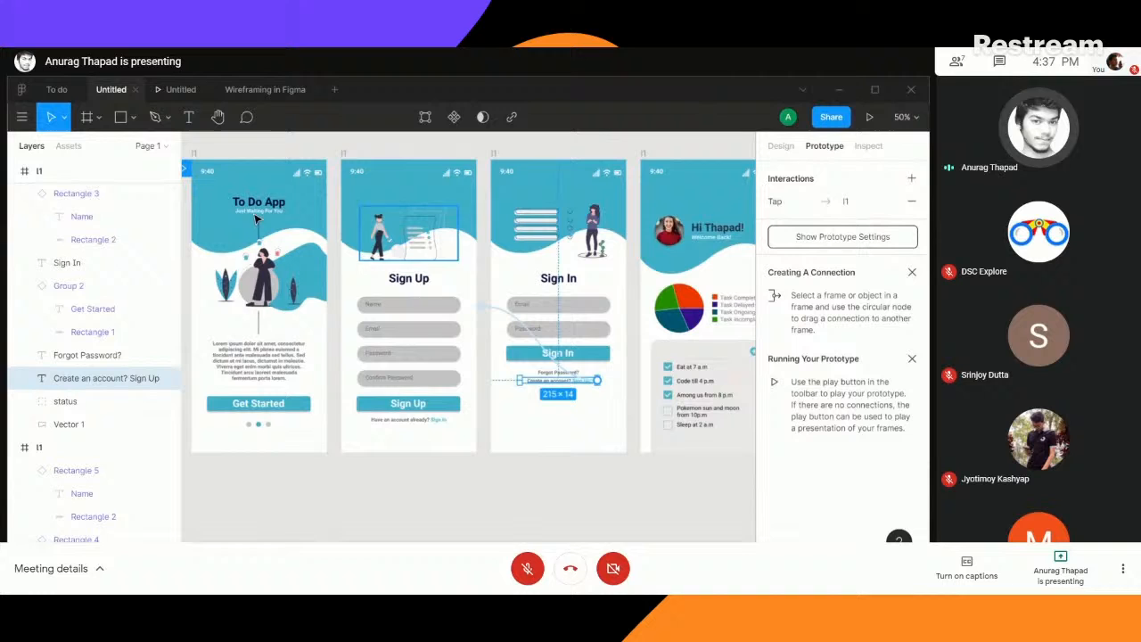
- Retest the transitions between the Sign Up and Sign In screens in the preview, including the return to Sign Up
left_click(179, 92)
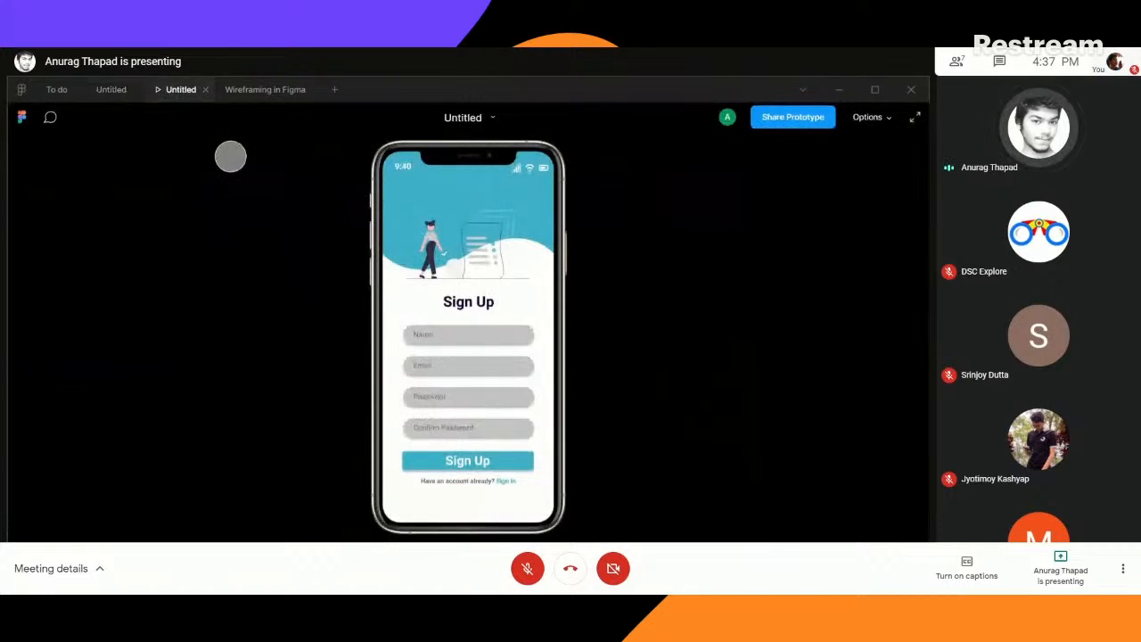
left_click(503, 461)
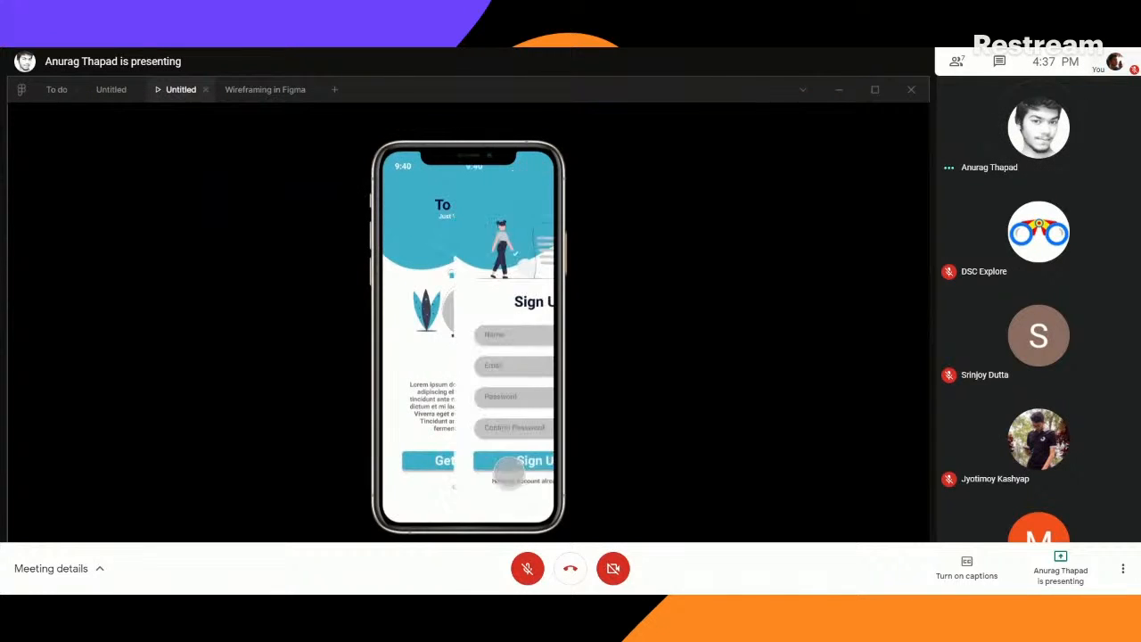
left_click(505, 481)
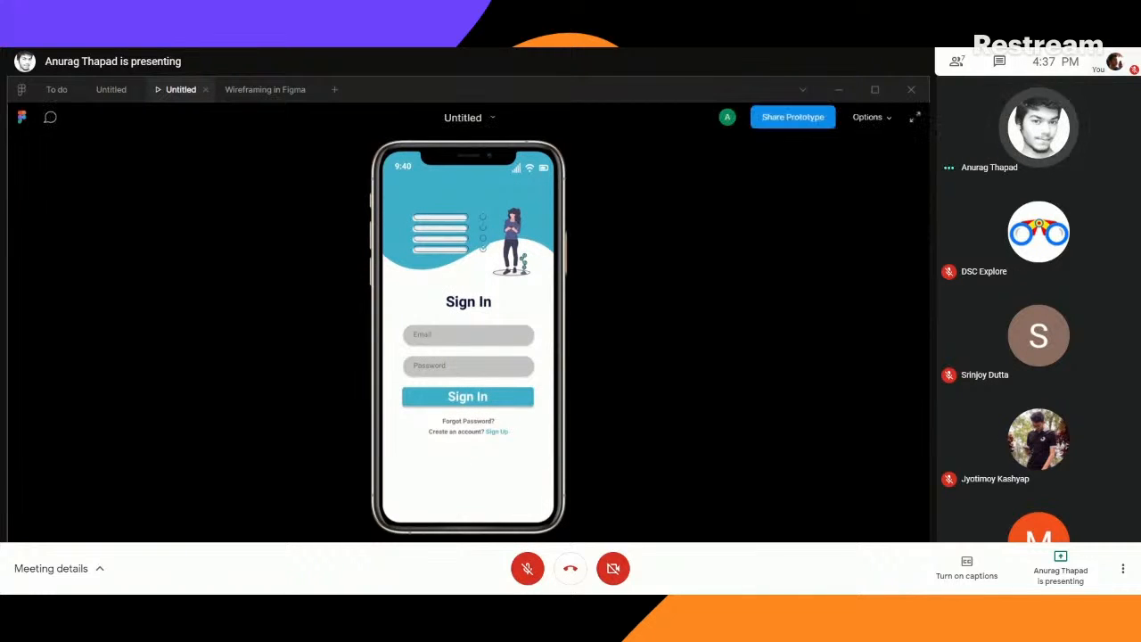
key("Left")
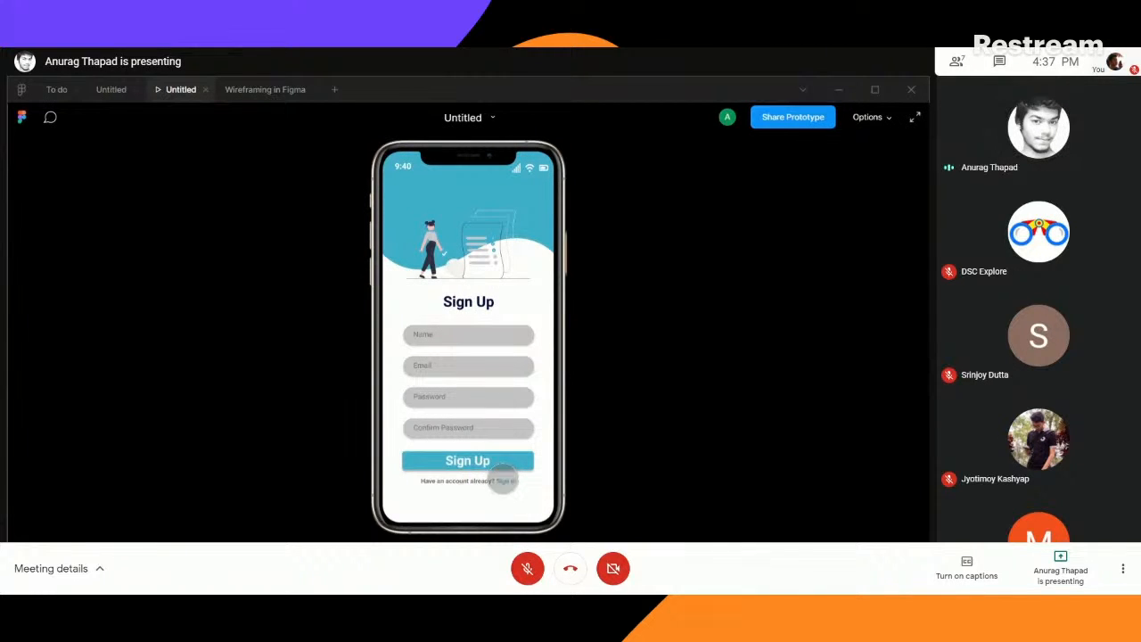
left_click(506, 482)
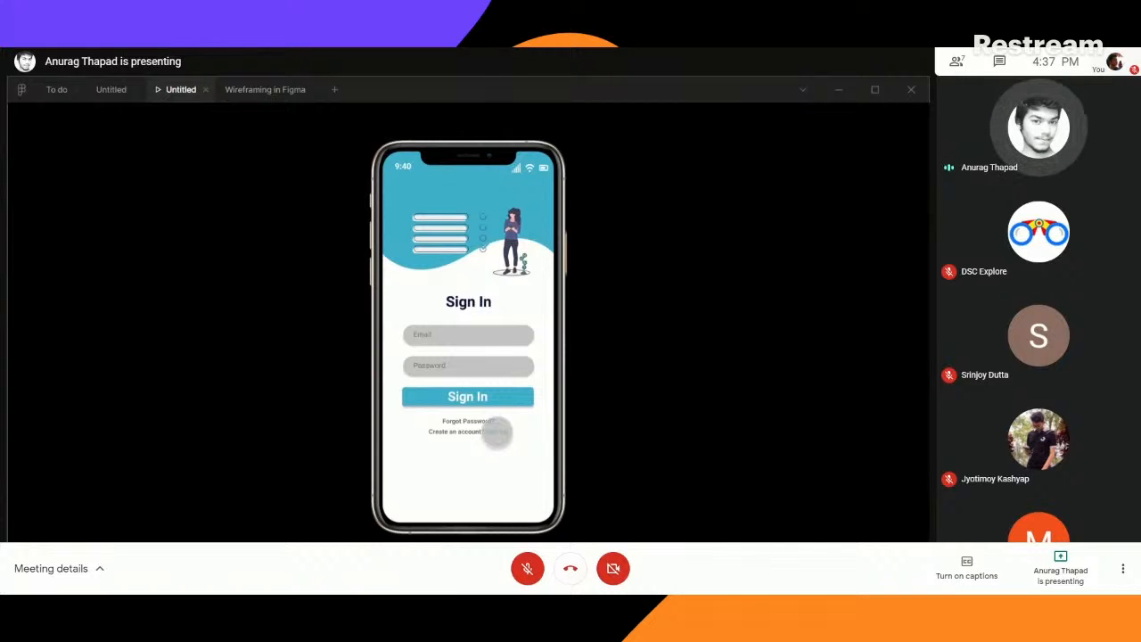
left_click(497, 432)
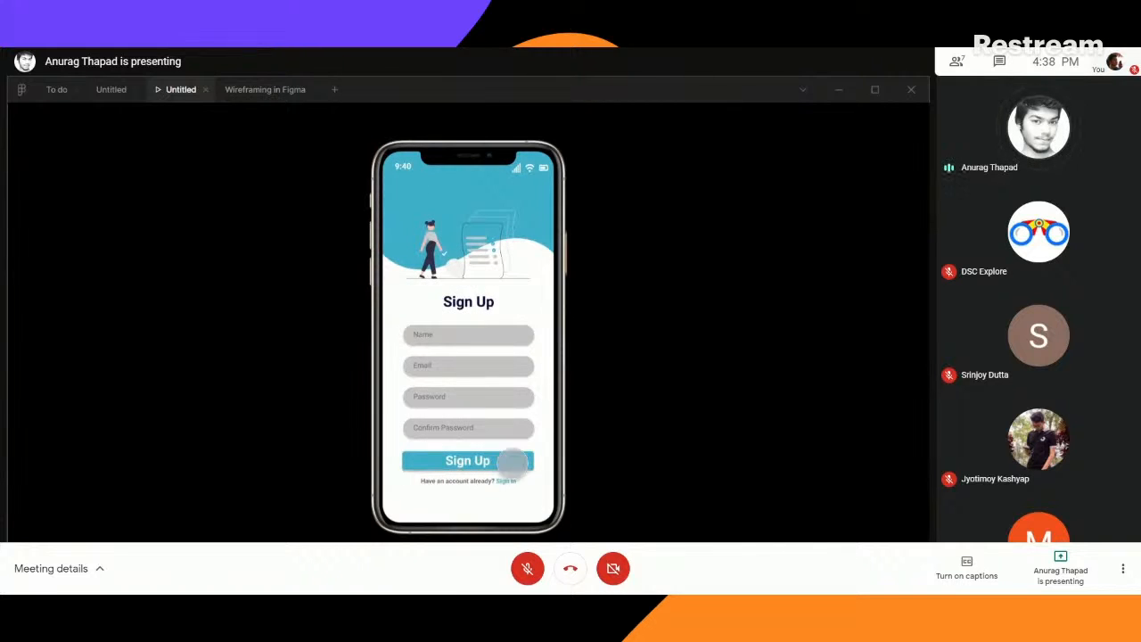
left_click(503, 464)
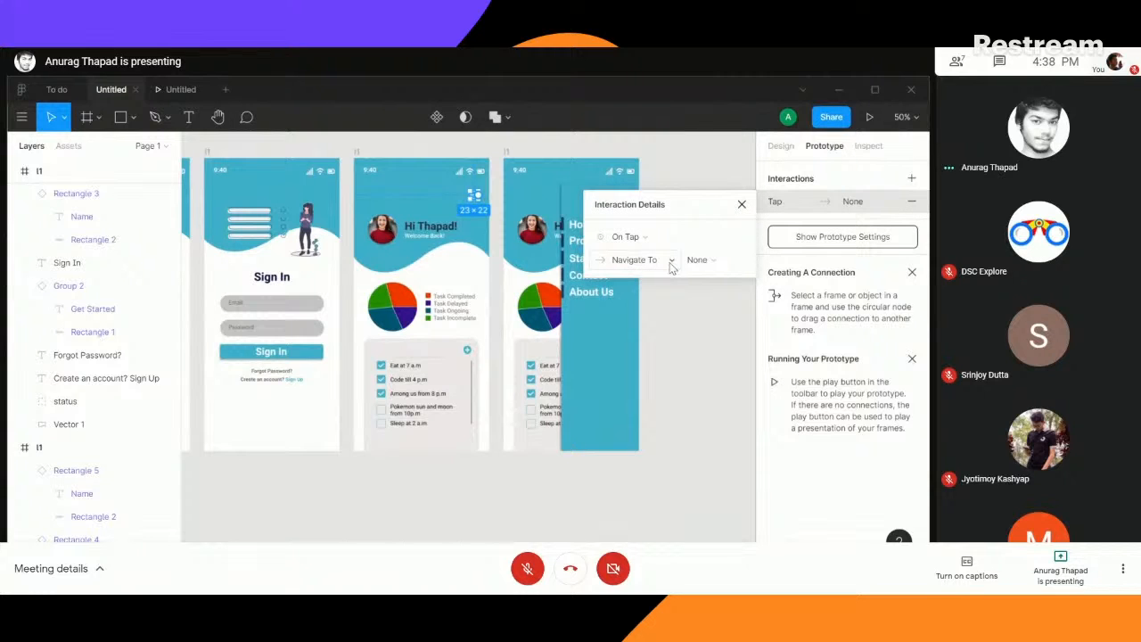
left_click(741, 207)
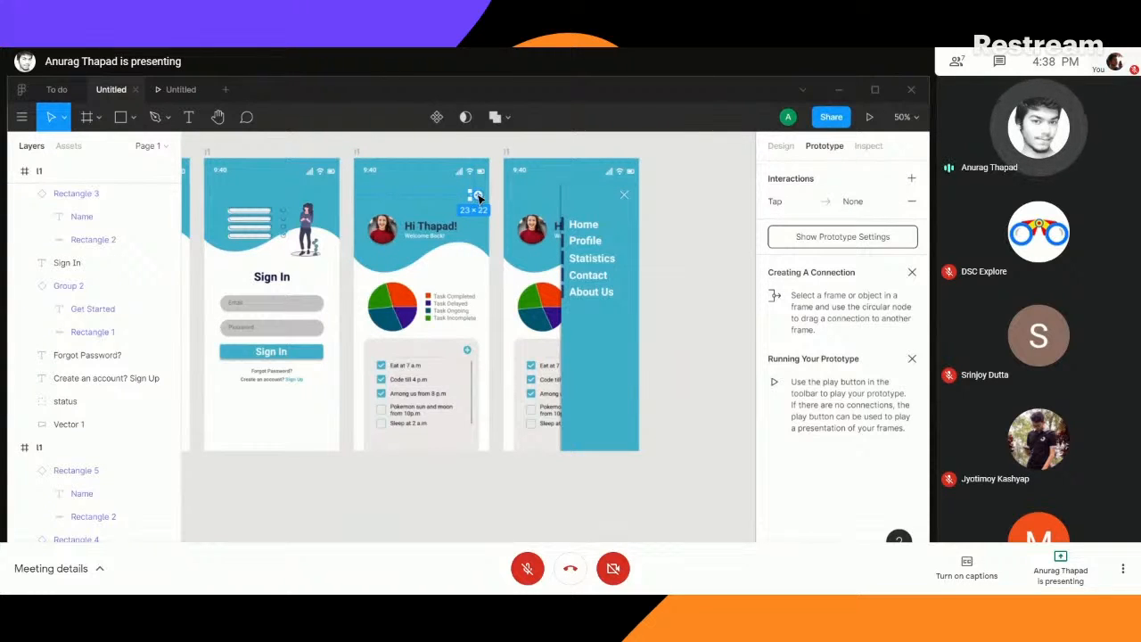
left_click_drag(478, 196, 510, 305)
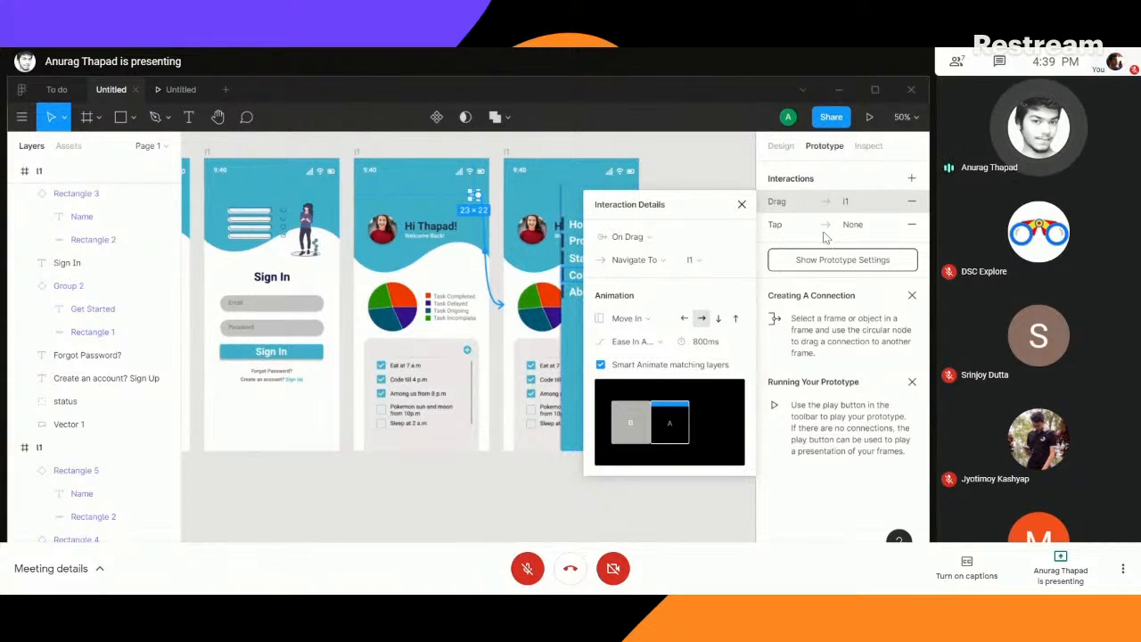
left_click(668, 239)
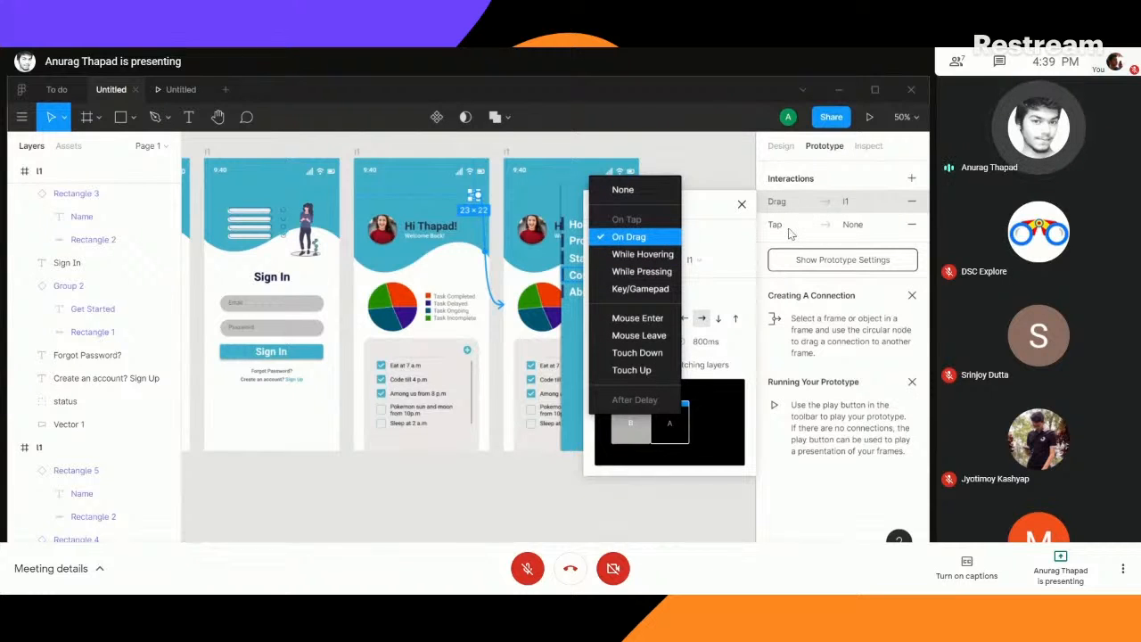
left_click(745, 211)
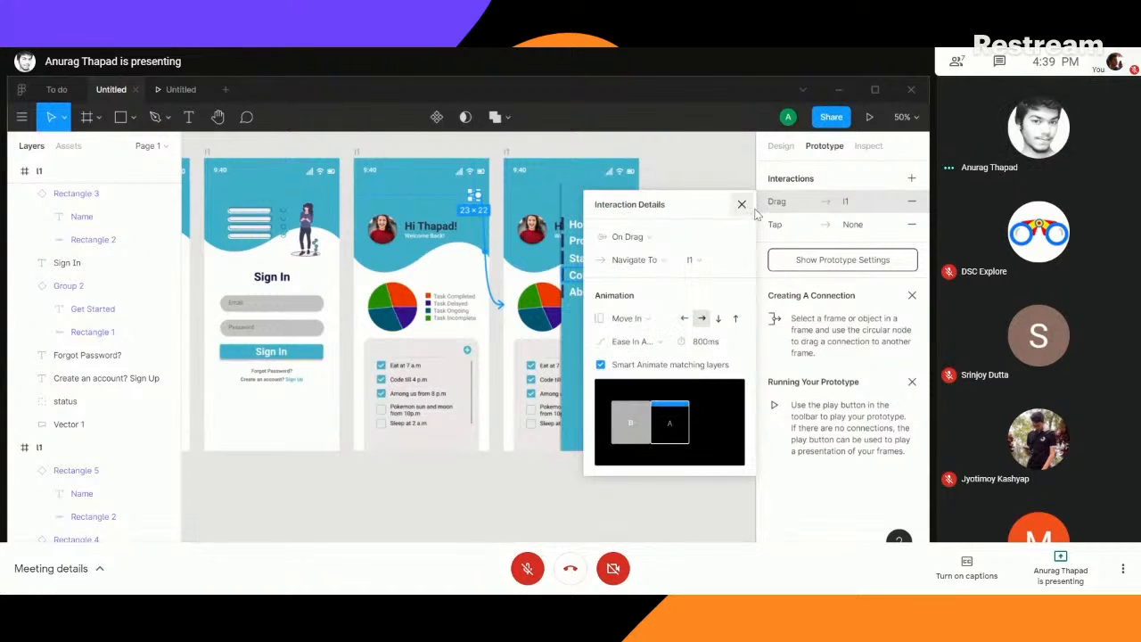
- Replace the menu icon's interactions with an On Tap link to the side menu screen, using a leftward Move In without Smart Animate matching layers
left_click(913, 210)
left_click(913, 203)
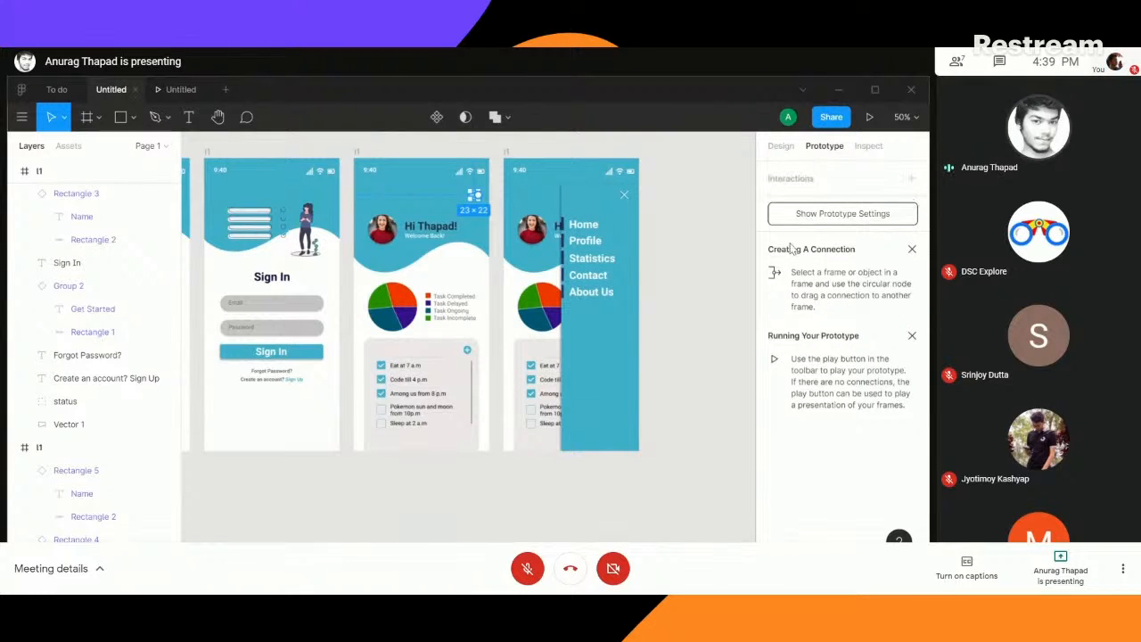
mouse_move(479, 197)
left_mouse_down()
mouse_move(508, 295)
mouse_move(526, 303)
left_mouse_up()
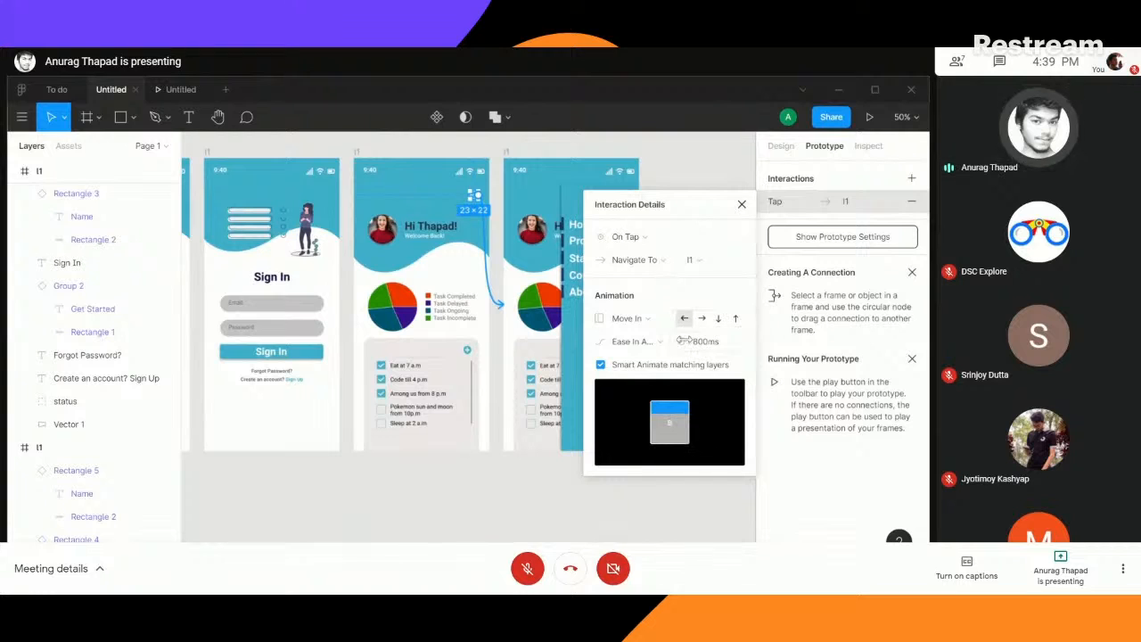
left_click(600, 365)
left_click(742, 204)
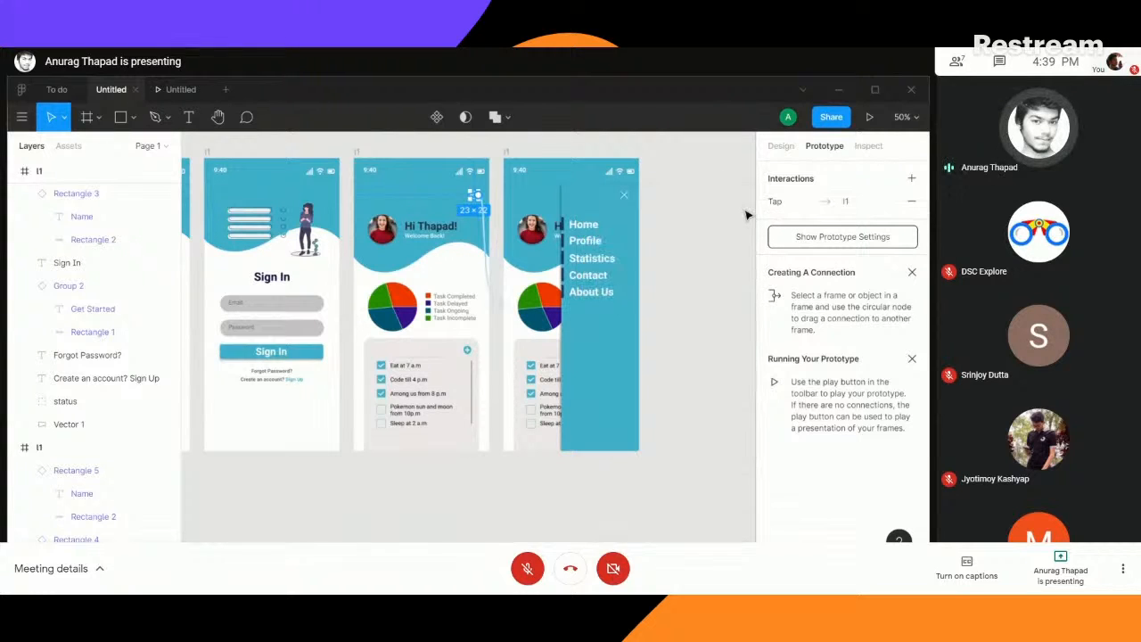
- Test the prototype preview from Get Started through to the home screen, and open the side menu with the menu icon
left_click(174, 89)
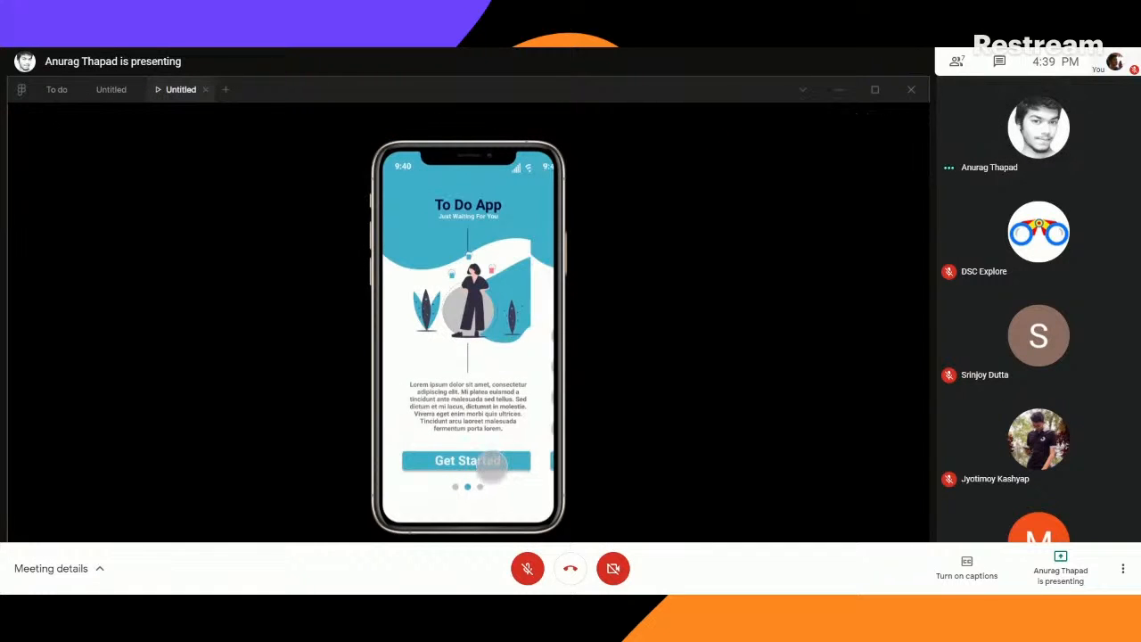
left_click(489, 462)
left_click(485, 460)
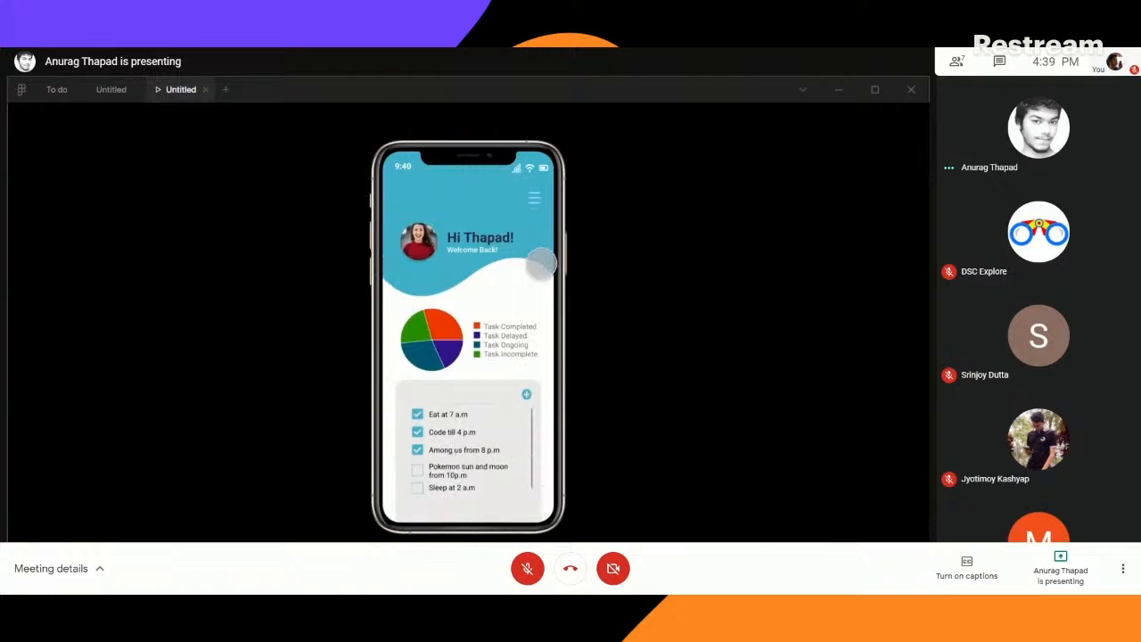
left_click(534, 195)
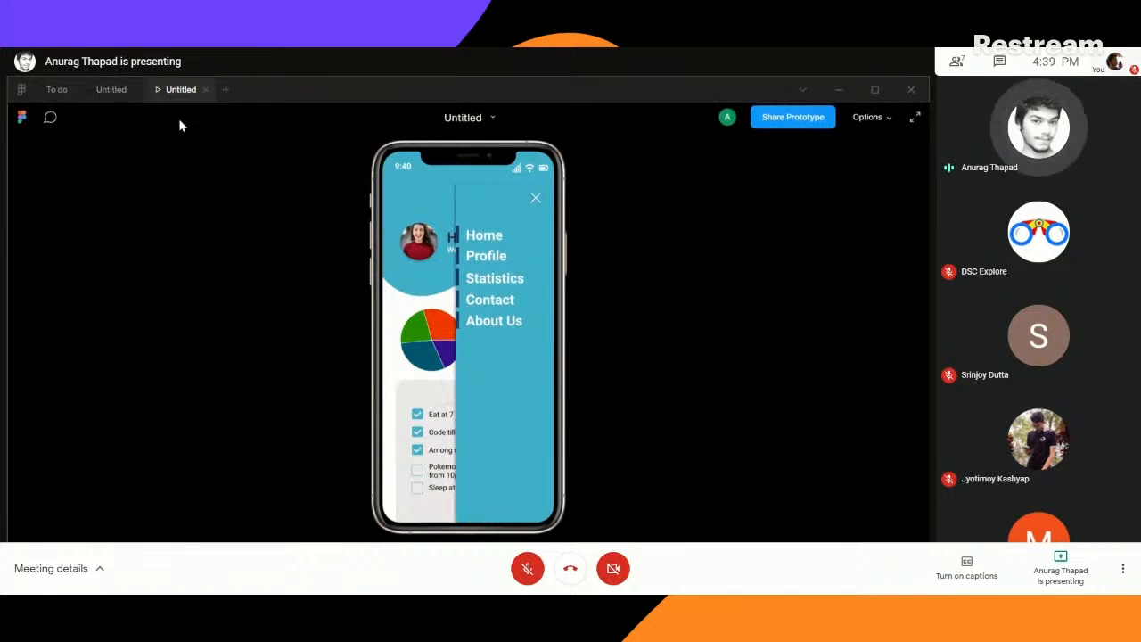
- Return to the design file and examine the prototype connections running between the welcome, Sign Up, Sign In and home screens
left_click(111, 90)
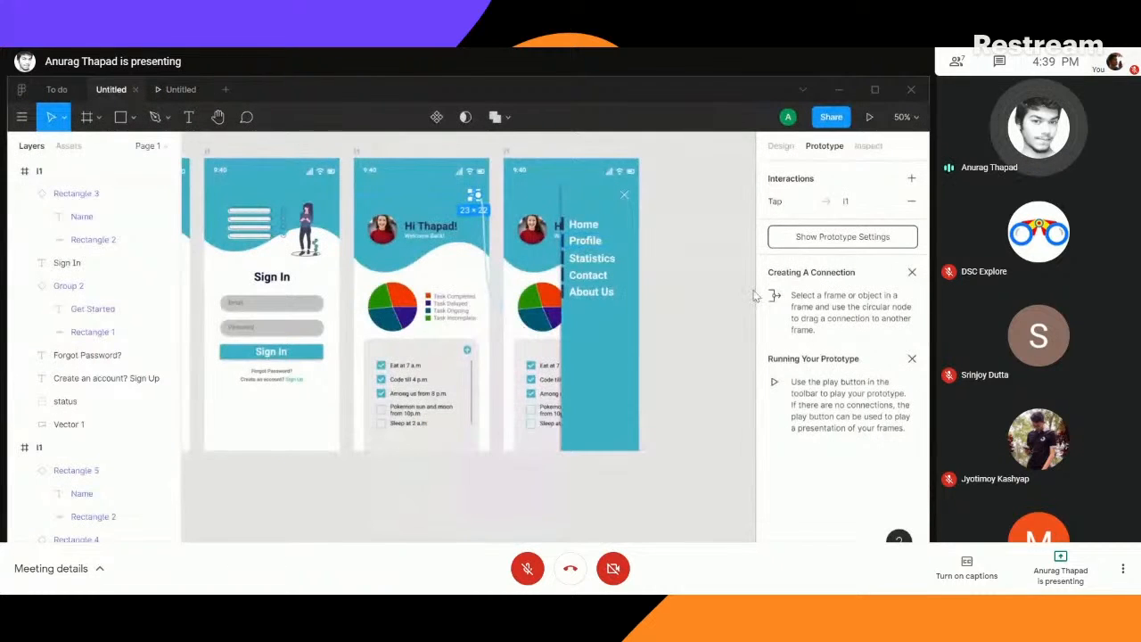
left_click(713, 283)
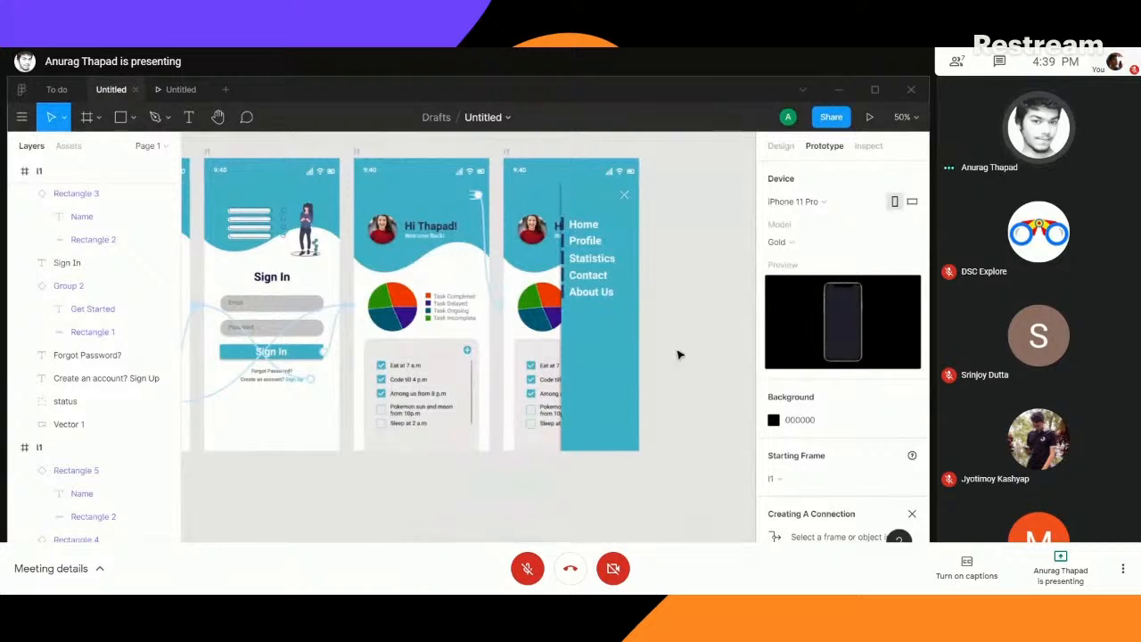
scroll(388, 504, "left", 10)
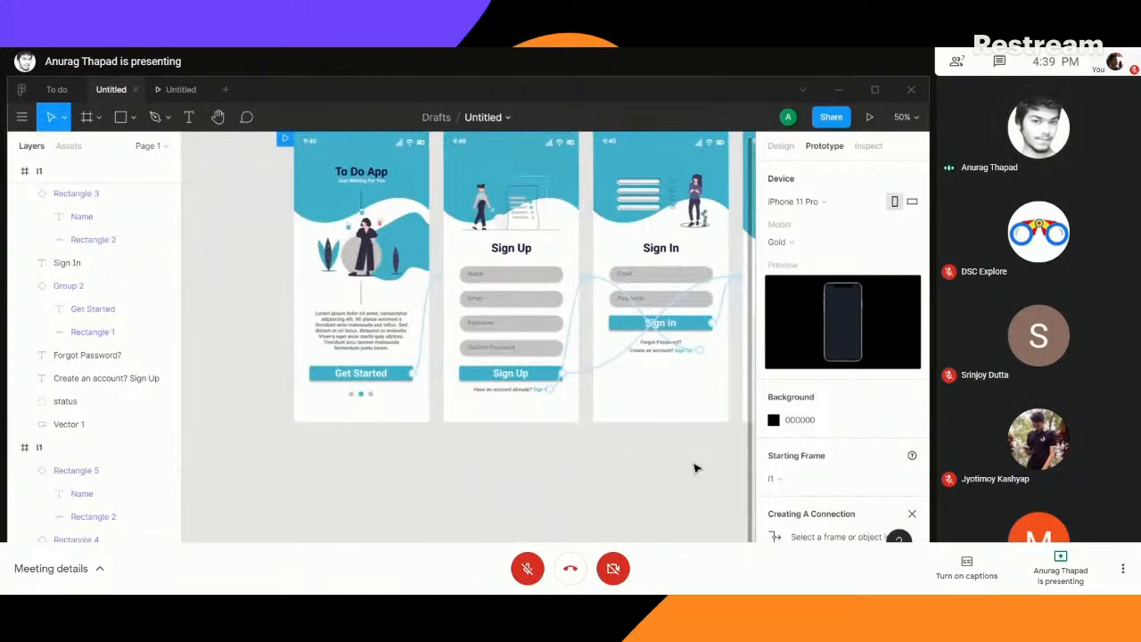
scroll(593, 502, "right", 5)
scroll(457, 519, "left", 5)
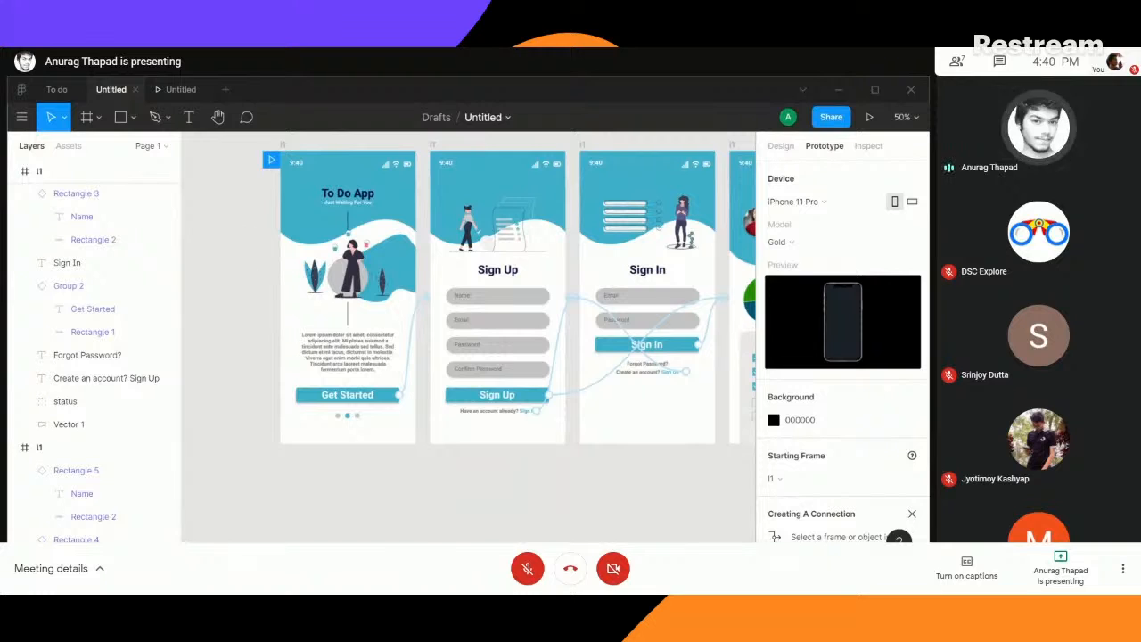
mouse_move(207, 584)
mouse_move(606, 502)
left_mouse_down()
mouse_move(476, 517)
mouse_move(382, 509)
mouse_move(594, 486)
left_mouse_up()
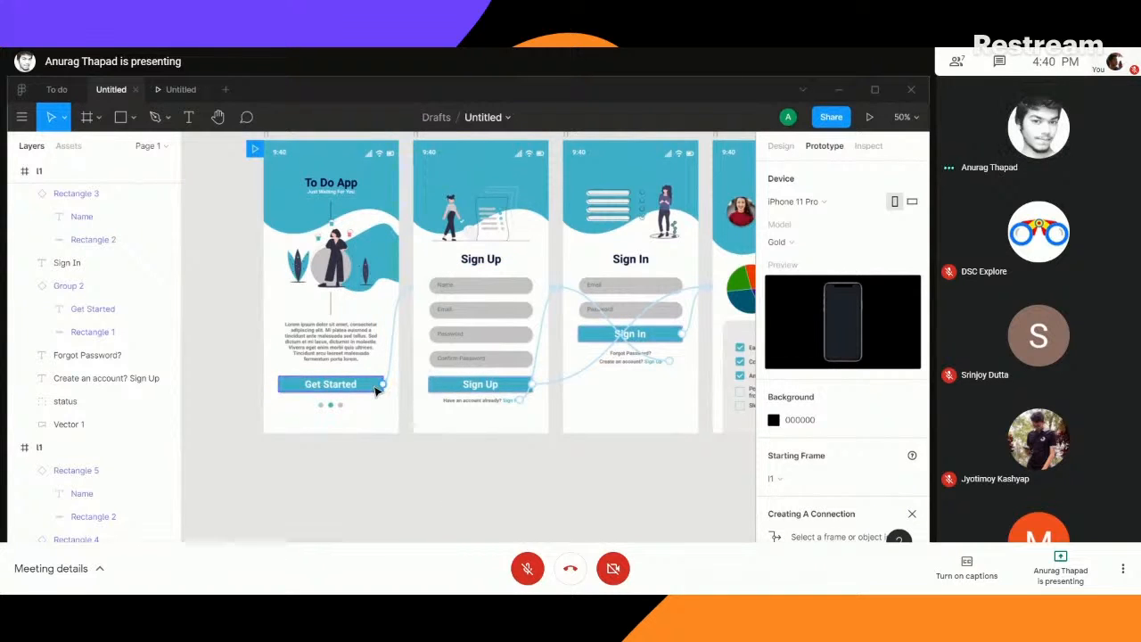
left_click_drag(383, 384, 413, 290)
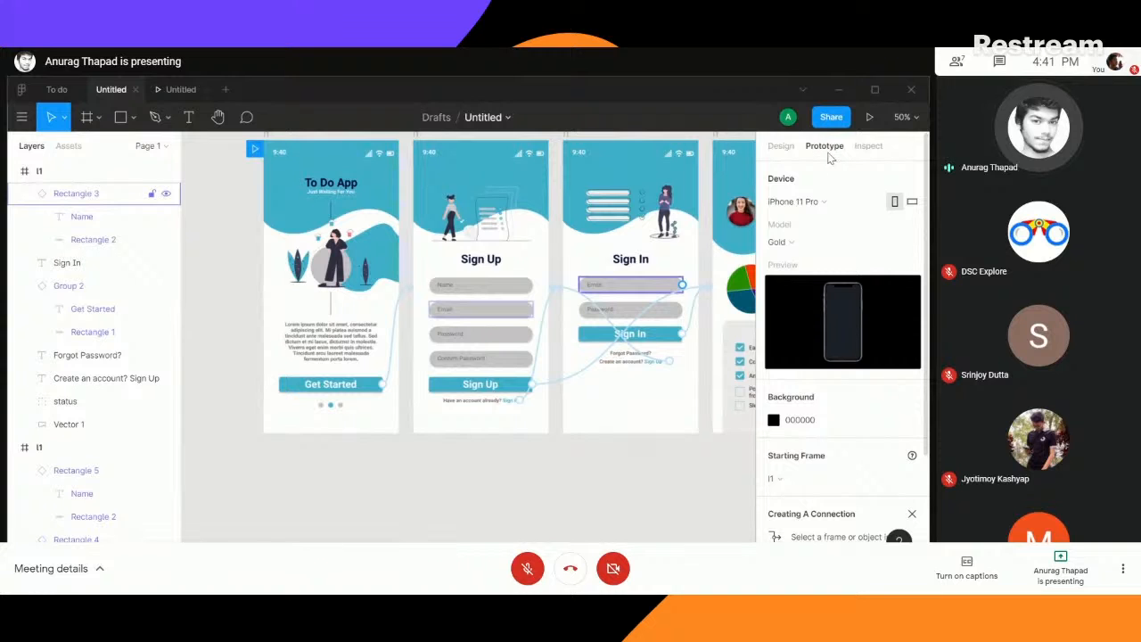
- Inspect the Sign Up button's properties, animation and CSS code, and copy its animation details
left_click(480, 384)
left_click(867, 145)
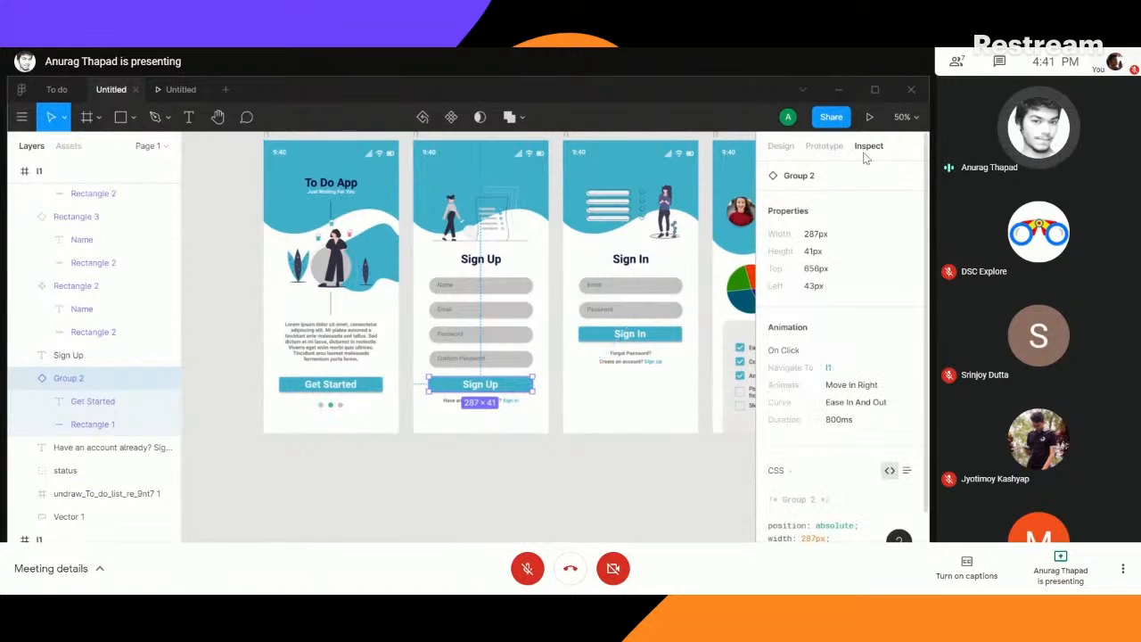
scroll(856, 401, "down", 2)
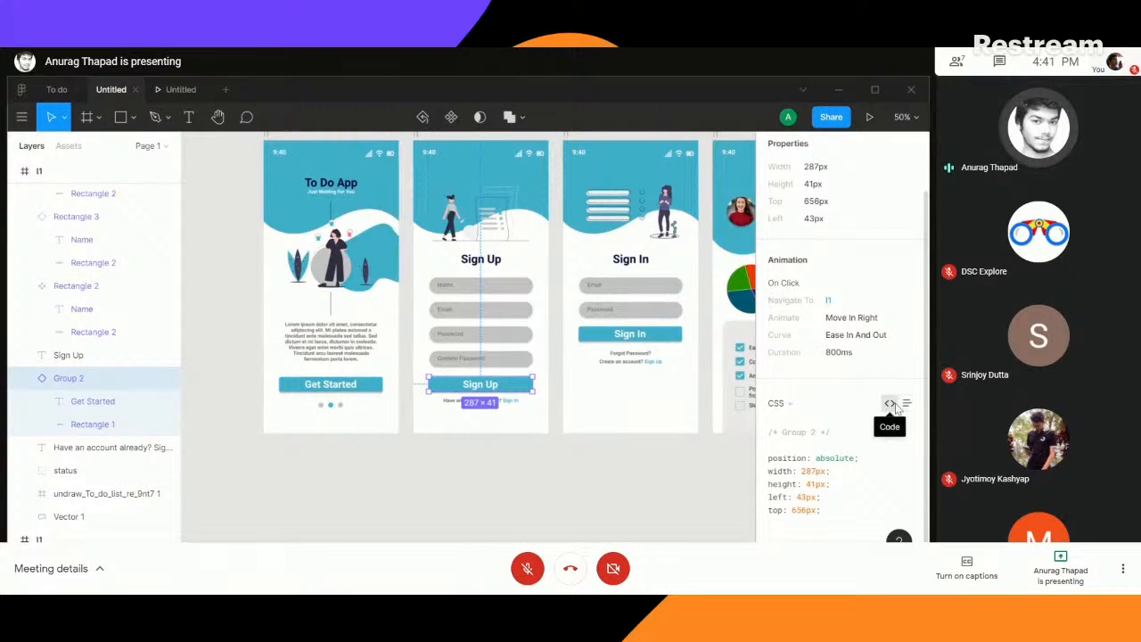
scroll(898, 276, "up", 1)
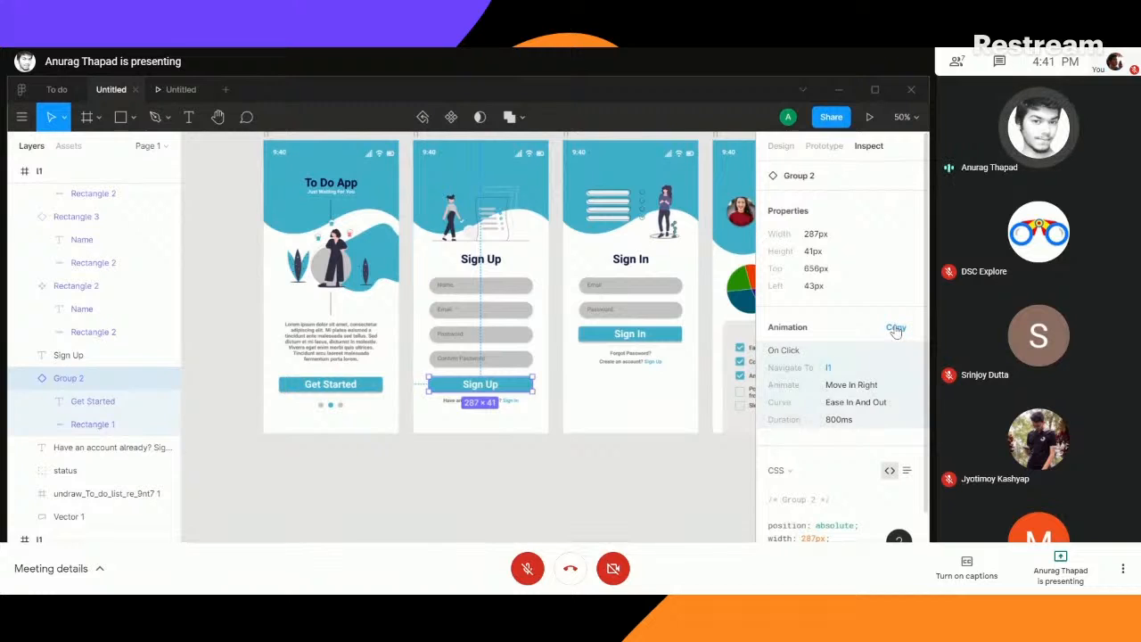
left_click(896, 329)
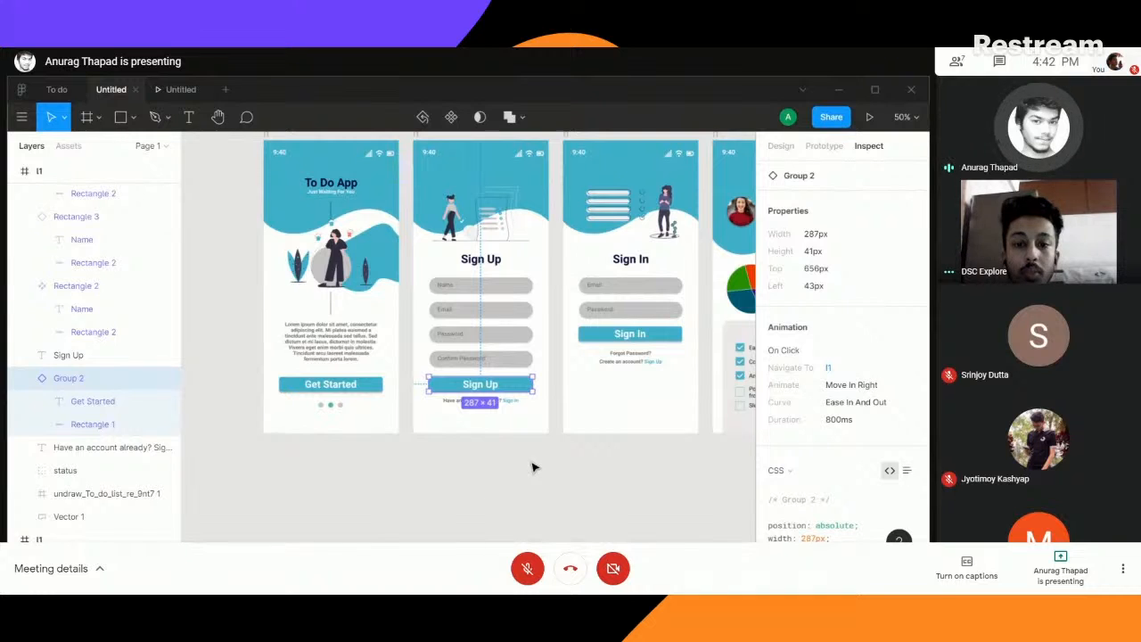
- Show the Sign Up button's design properties and review all the app screens from the welcome screen to the side menu
left_click(781, 147)
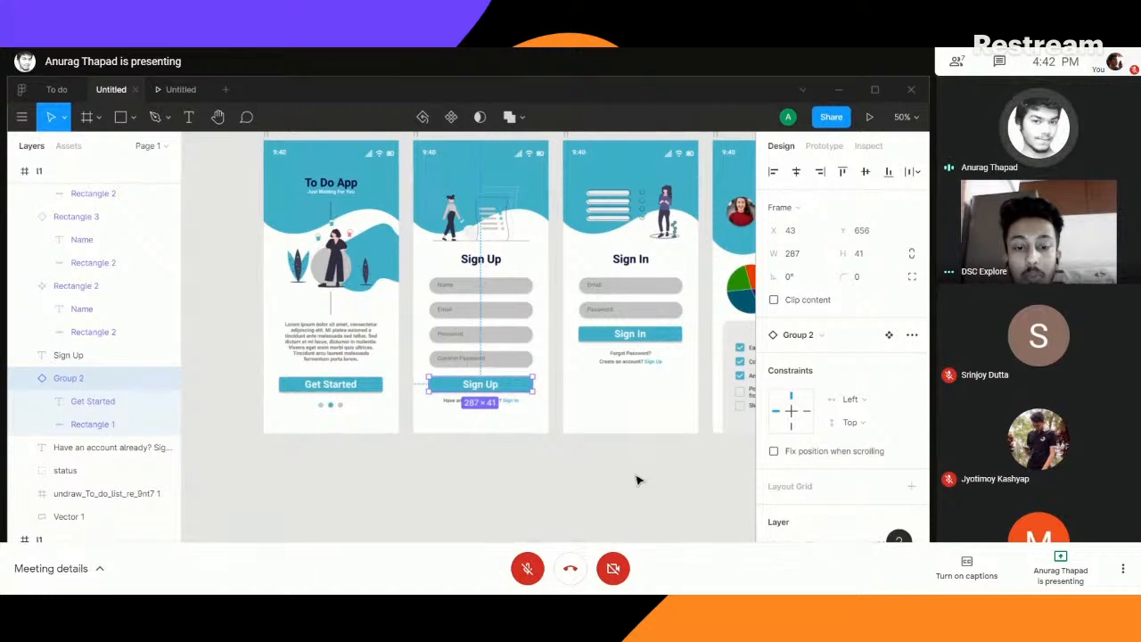
left_click_drag(623, 479, 647, 505)
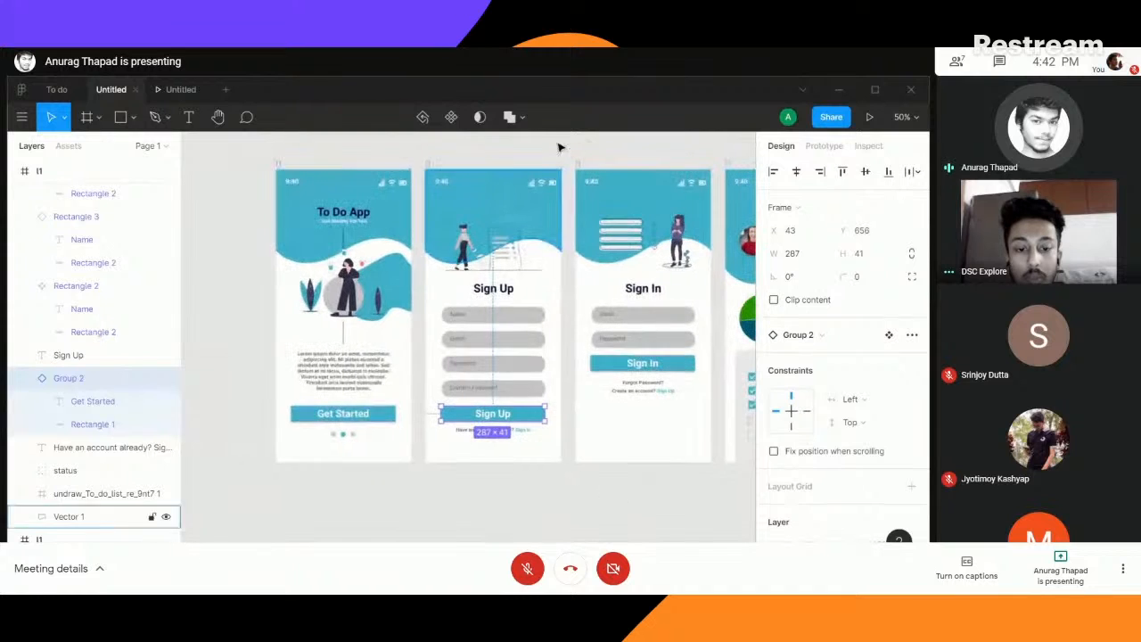
left_click_drag(458, 207, 369, 161)
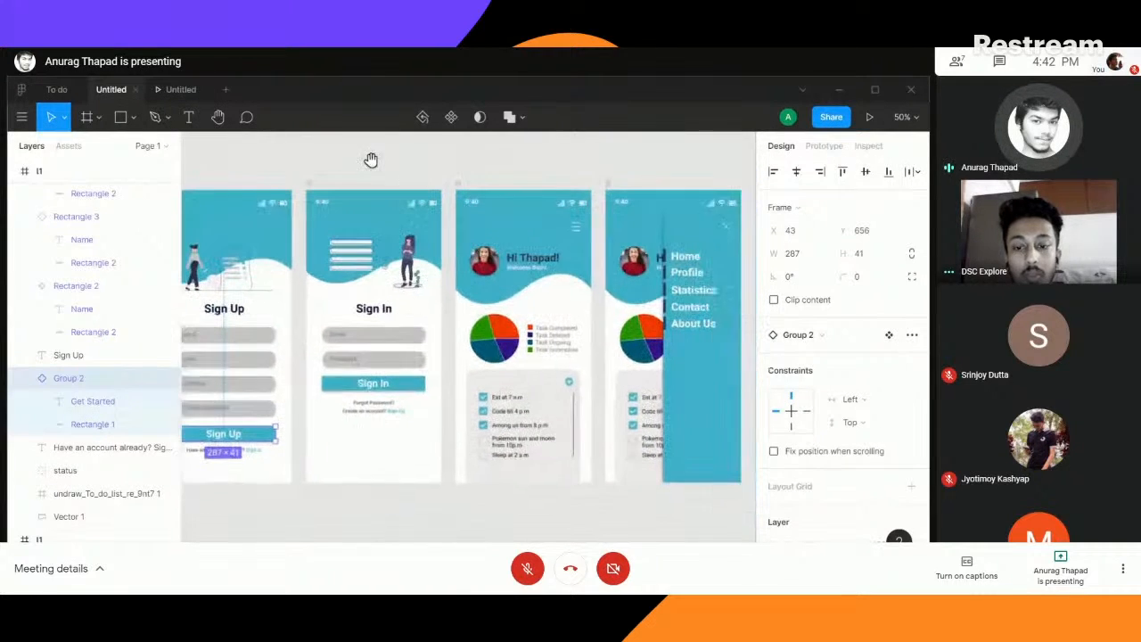
left_click_drag(745, 255, 678, 243)
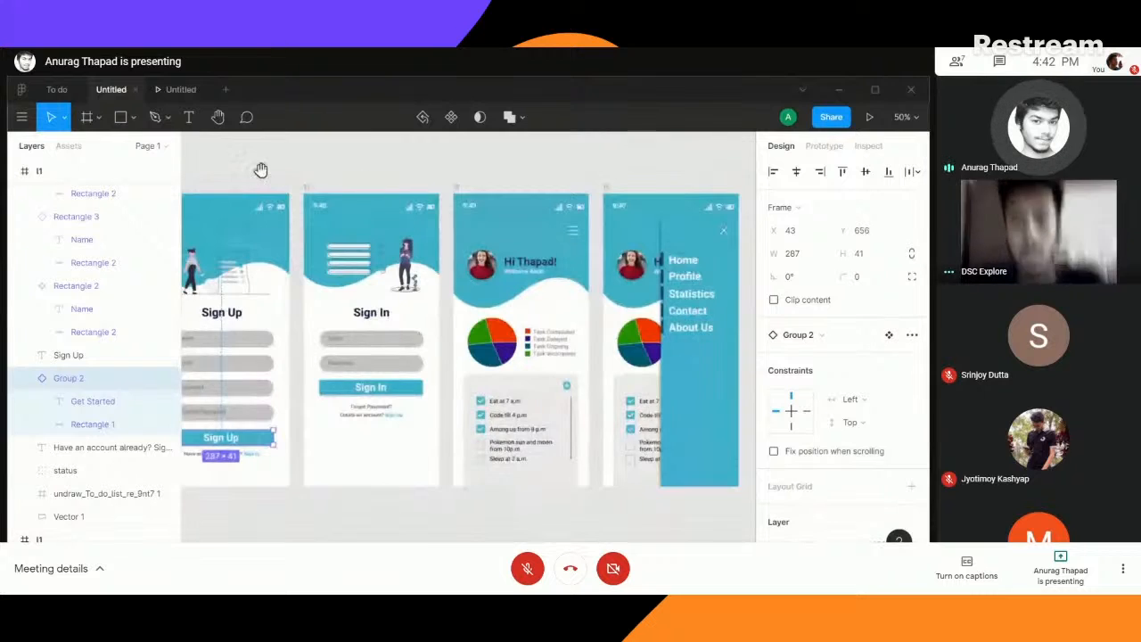
left_click_drag(269, 169, 570, 166)
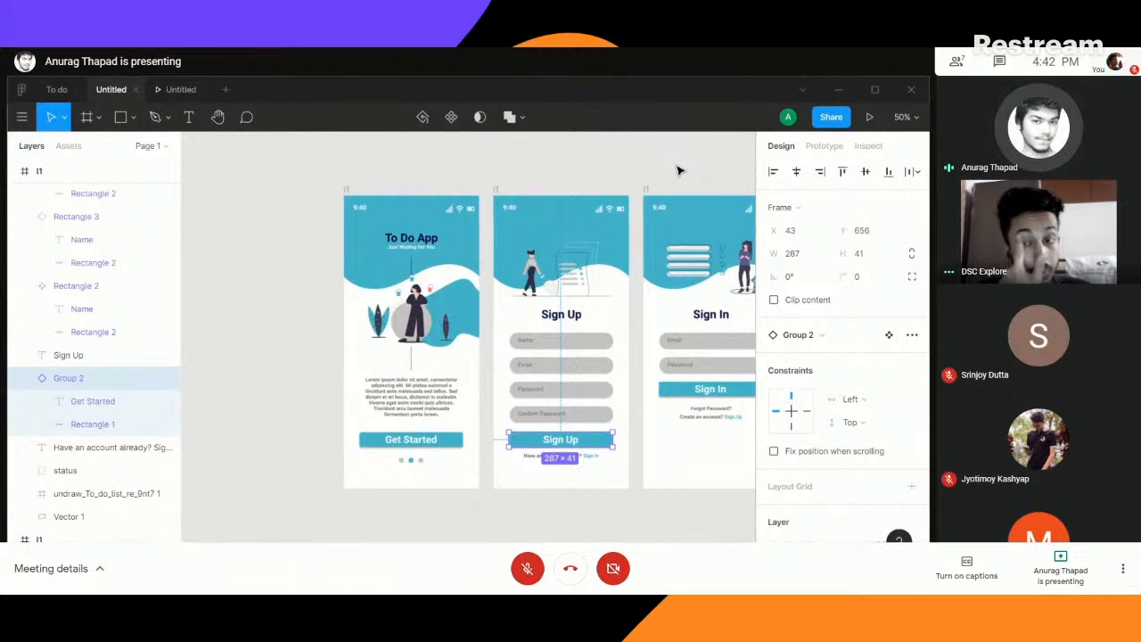
left_click_drag(669, 166, 559, 184)
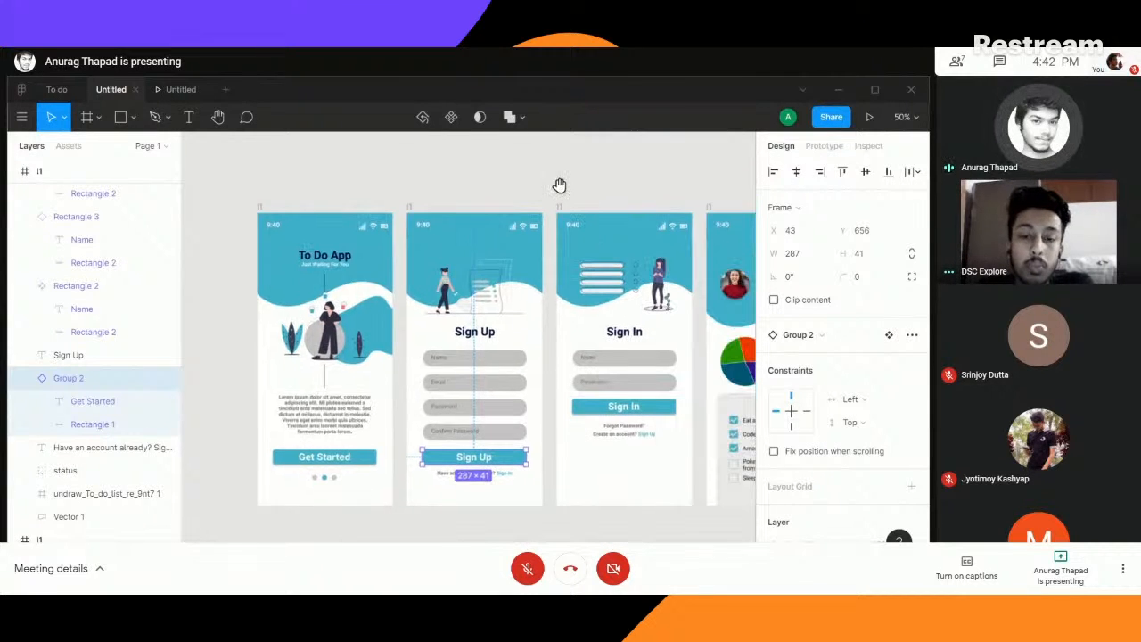
scroll(559, 185, "right", 5)
- Step the prototype preview back to the To Do App welcome screen and return to the first screens in the design file
left_click(180, 89)
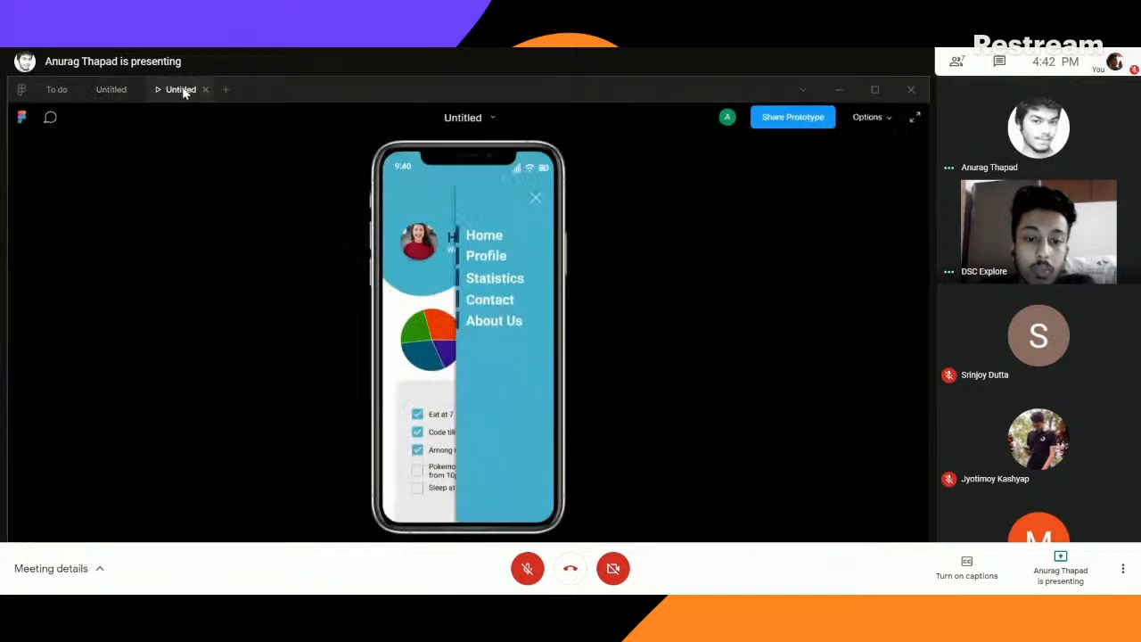
key("Left")
key("Left")
key("Left")
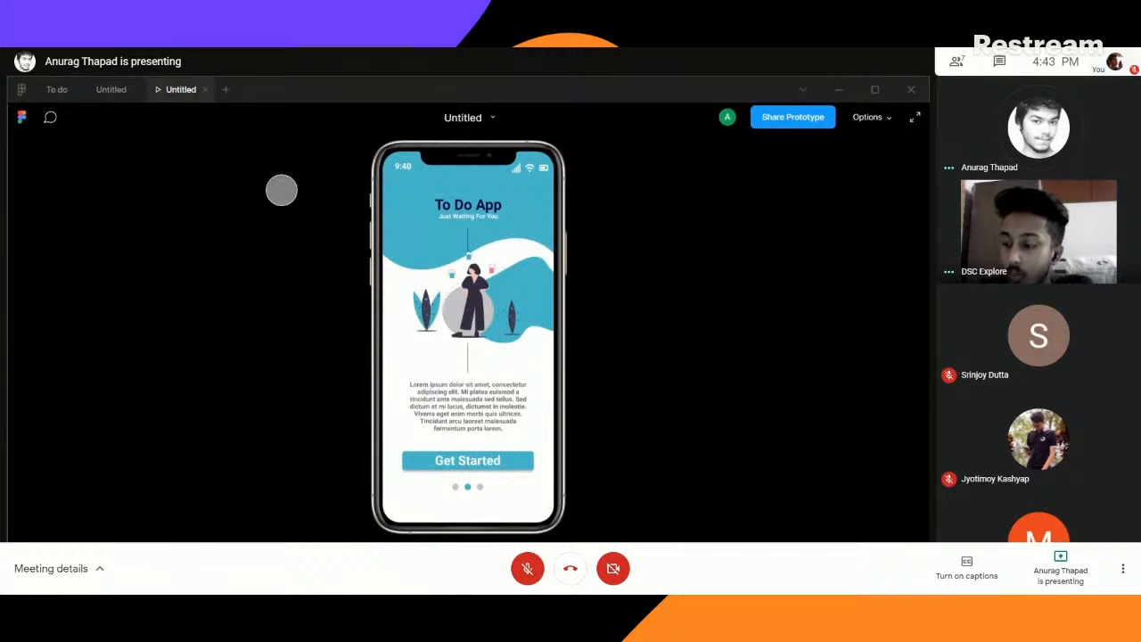
left_click(111, 90)
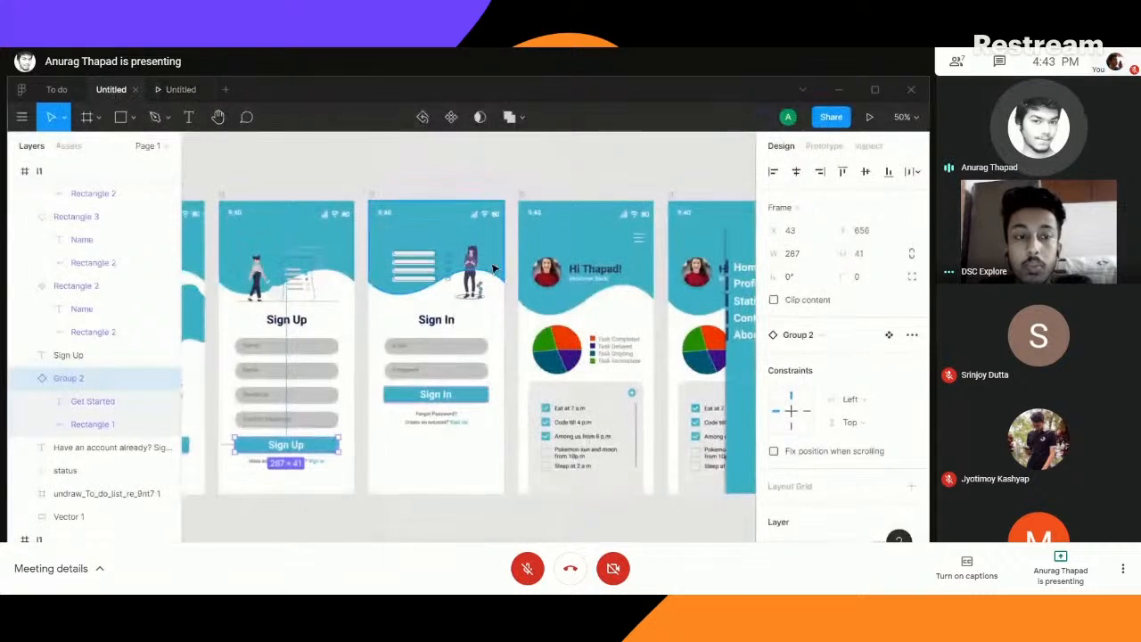
left_click_drag(341, 170, 616, 166)
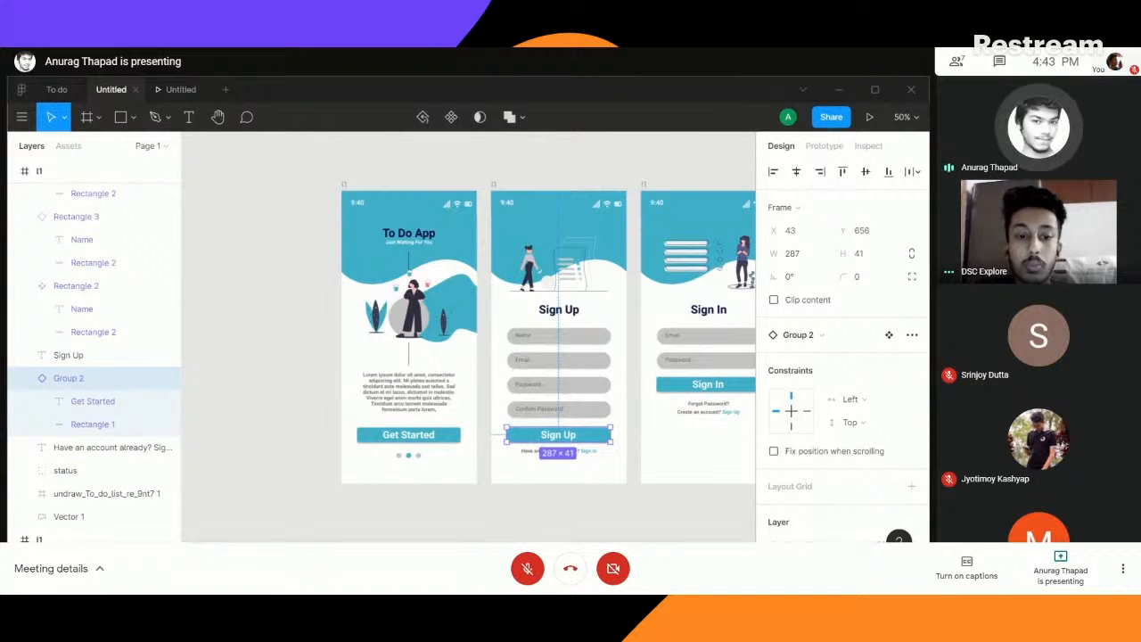
- Switch to the Google Meet call, stop presenting the screen and turn the microphone on
mouse_move(235, 583)
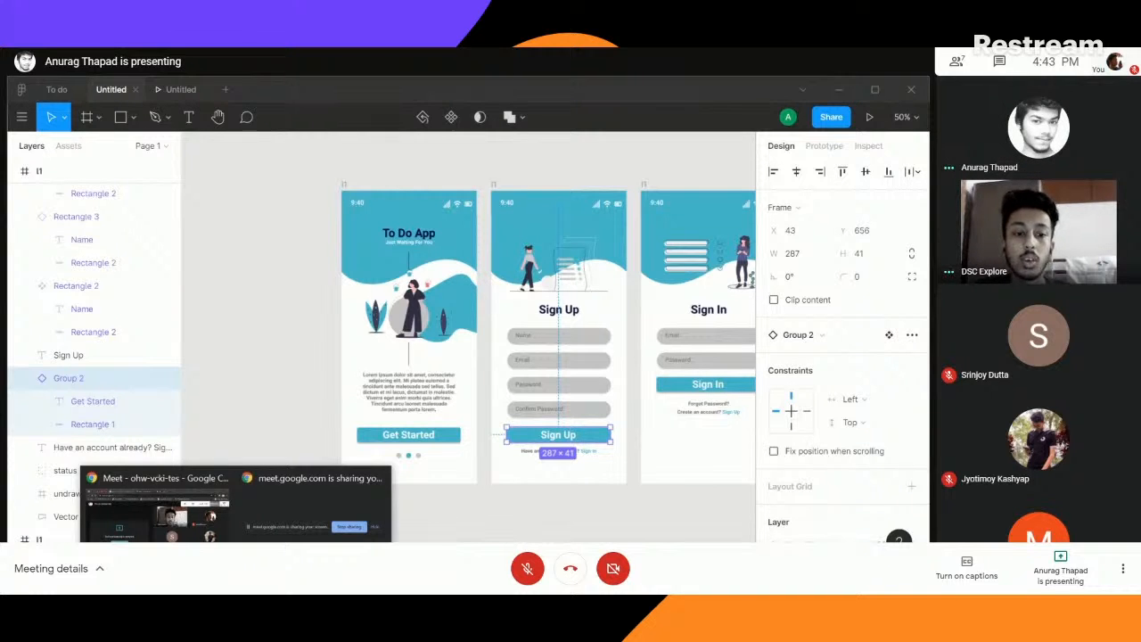
left_click(178, 532)
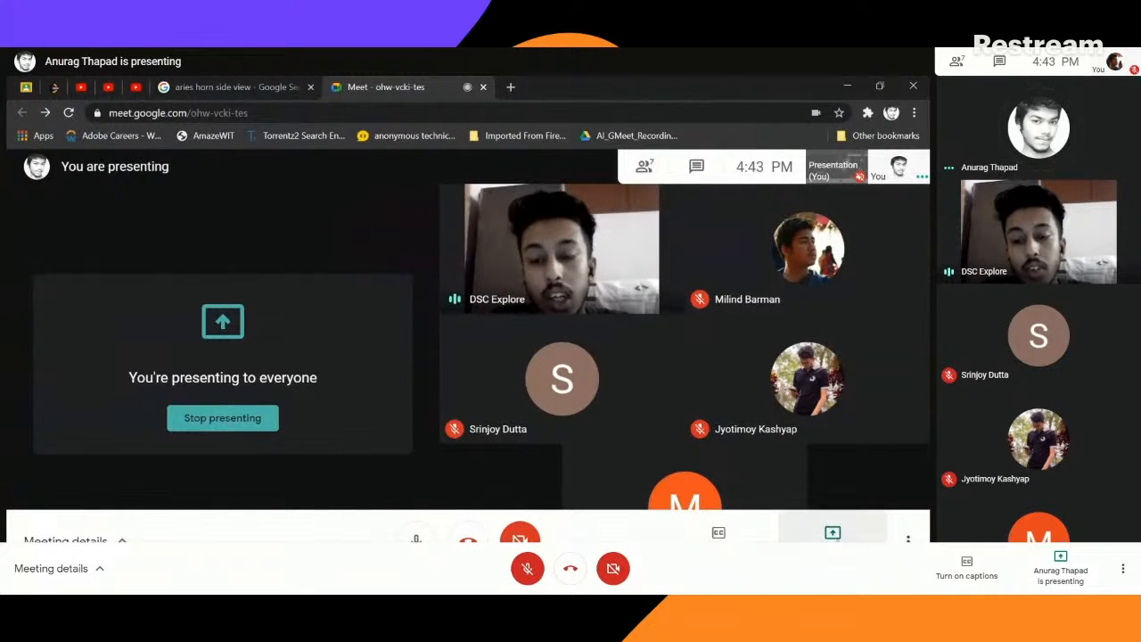
left_click(833, 533)
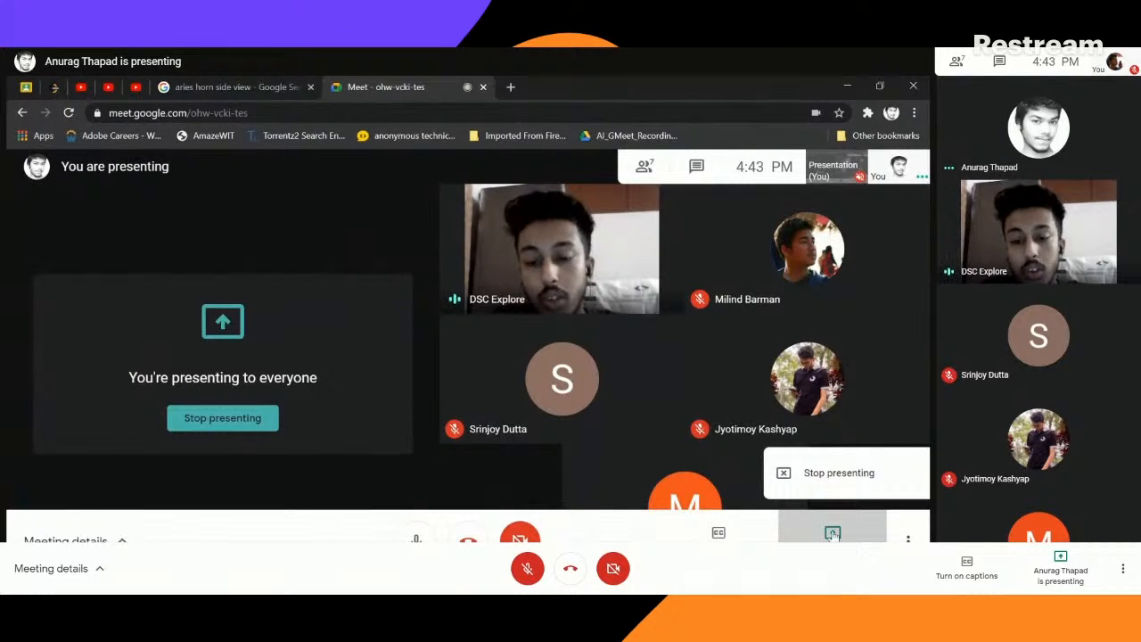
left_click(828, 478)
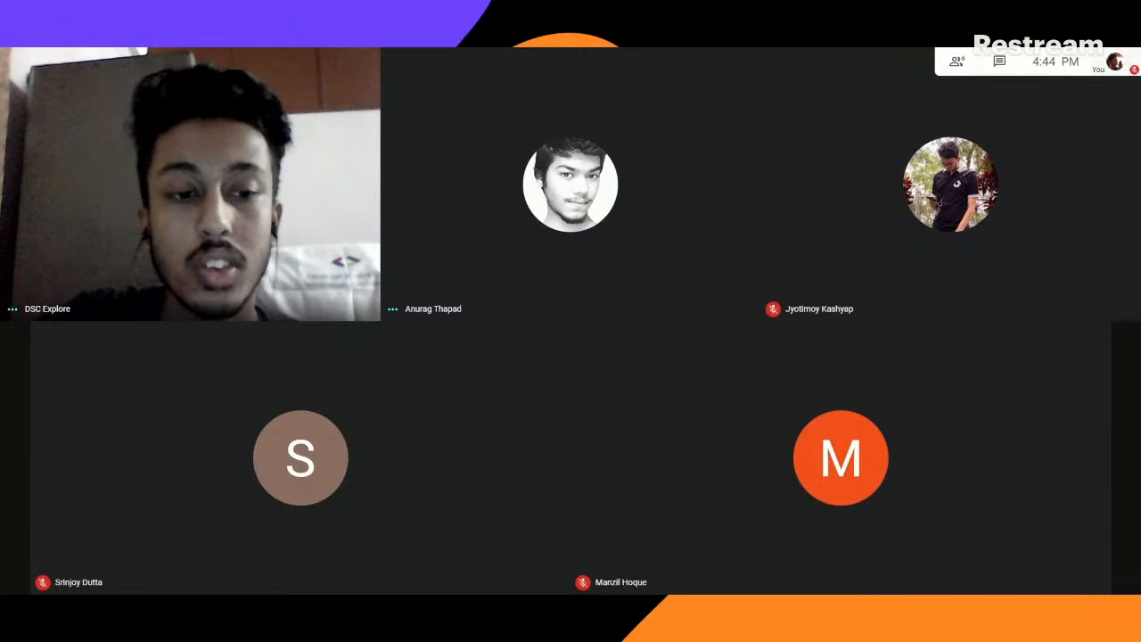
key("ctrl+d")
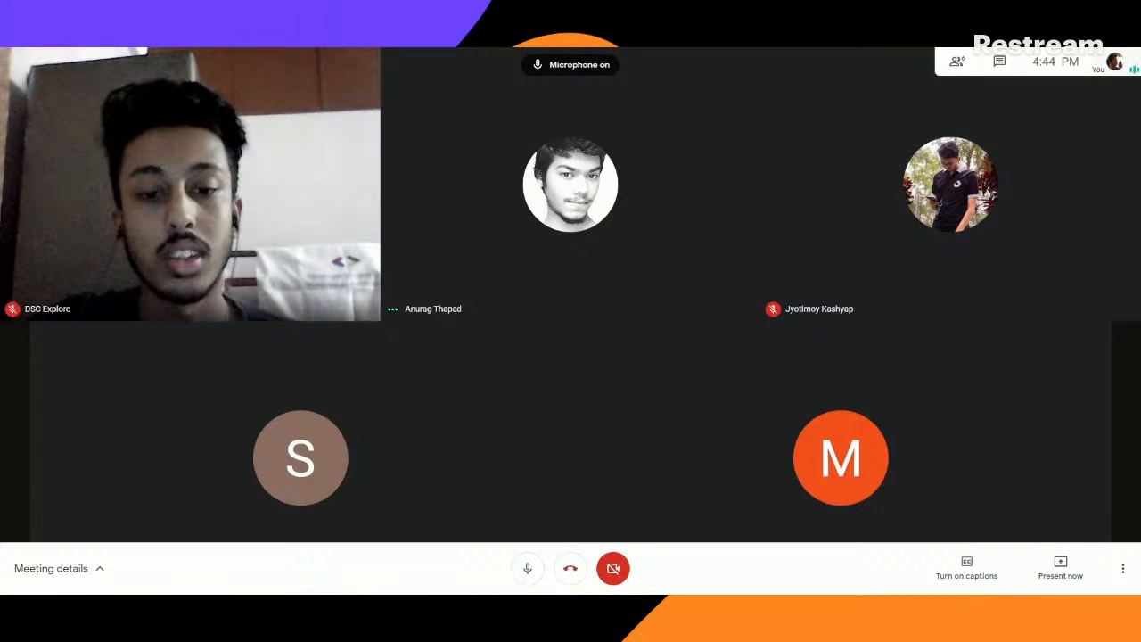